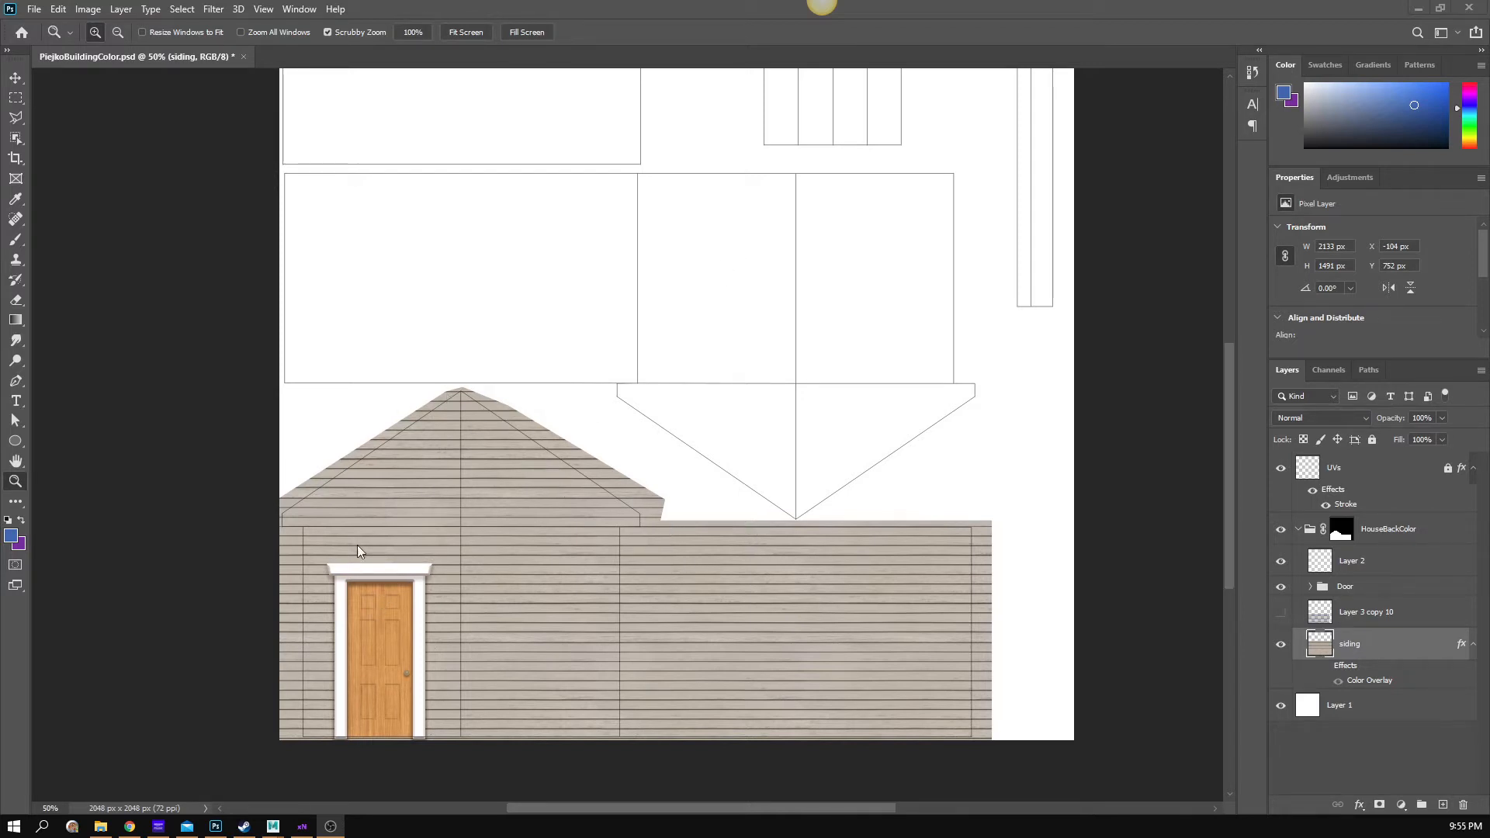
- Switch to Maya and open the selection export dialog for the buildingB house model
mouse_move(272, 826)
click(373, 784)
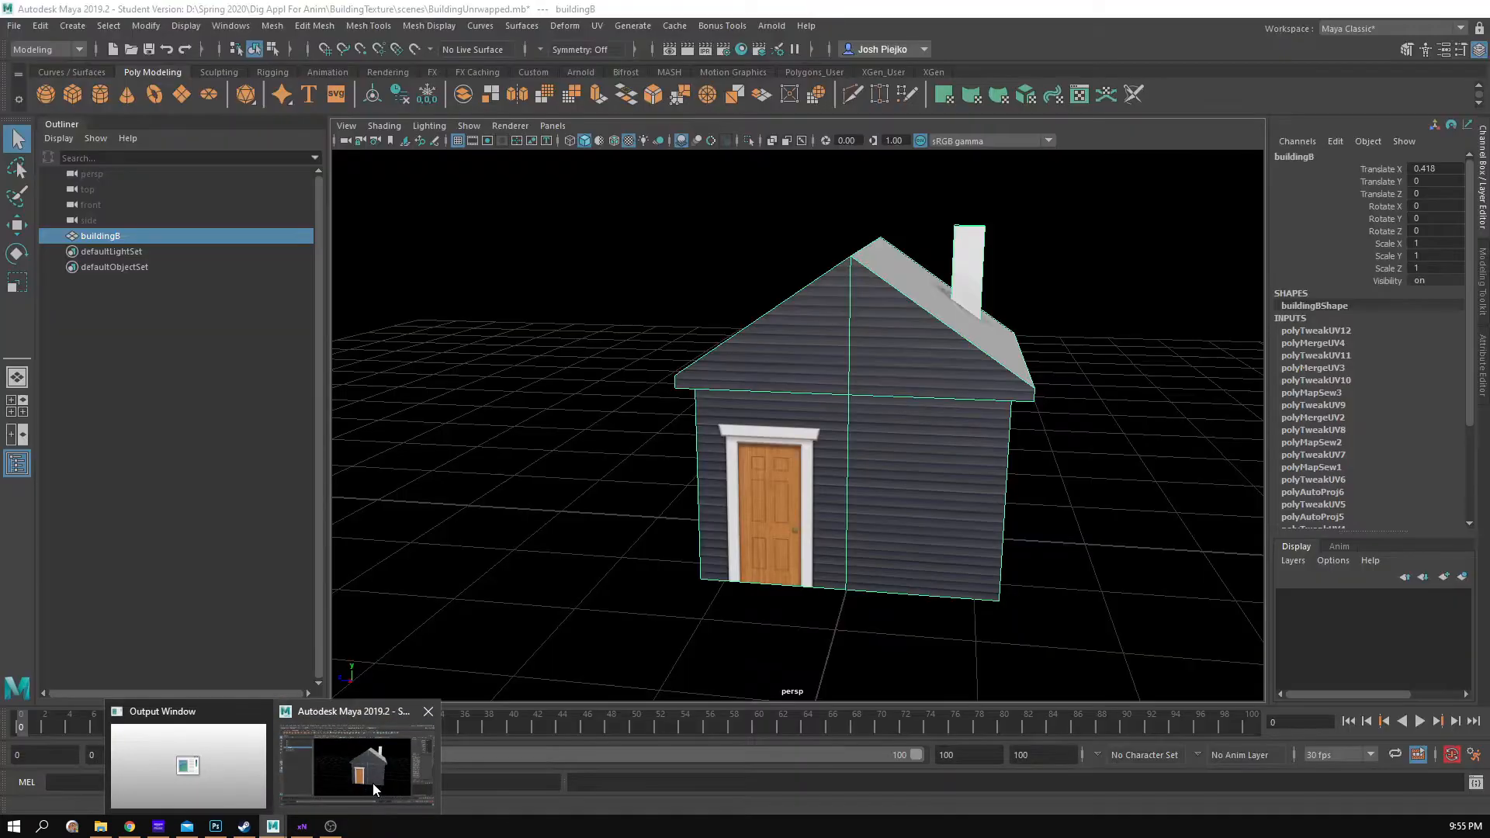
drag(743, 475, 672, 478)
scroll(699, 500, up, 2)
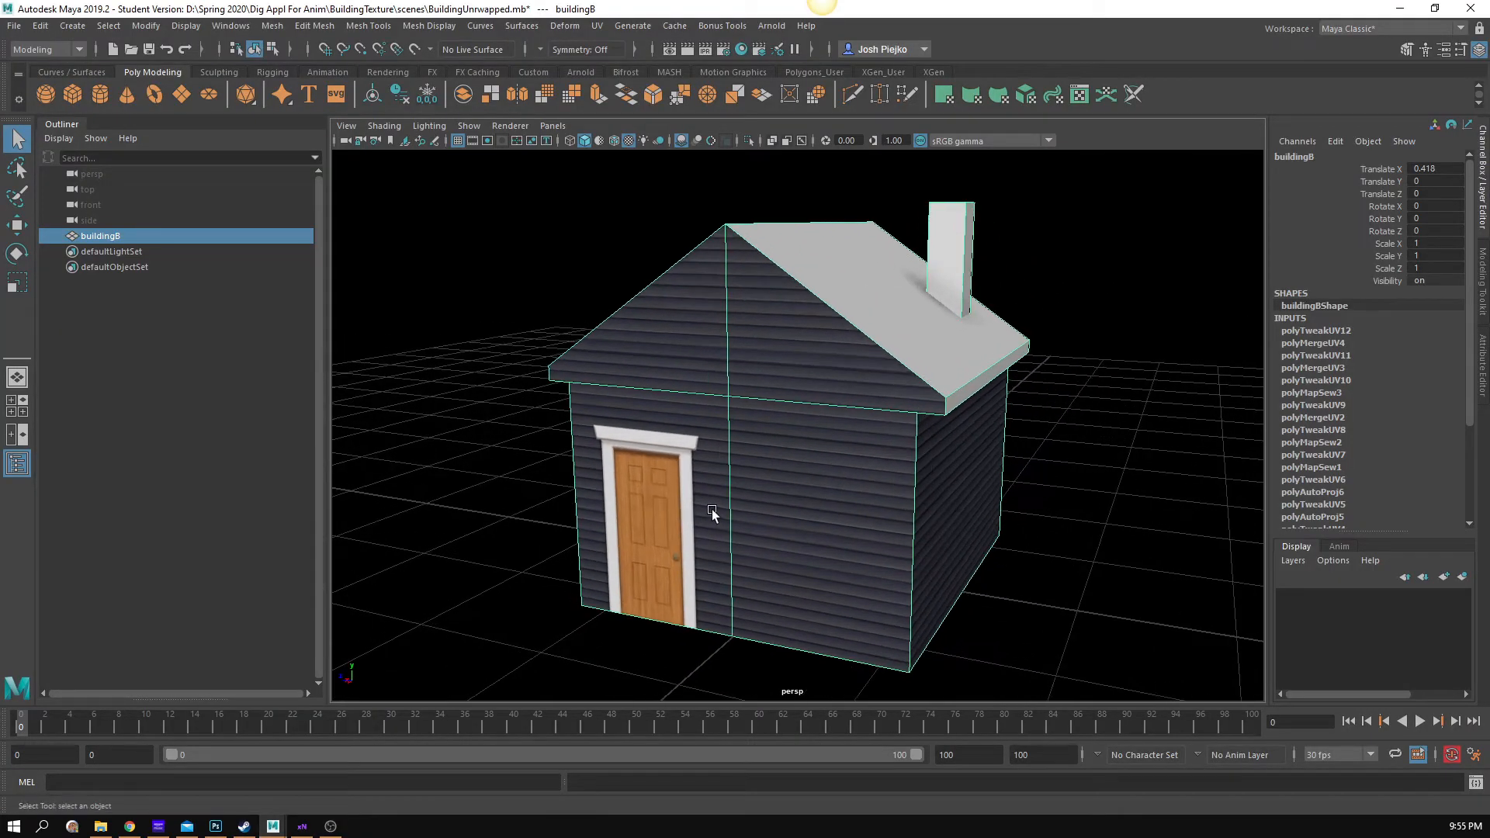
key(w)
drag(774, 489, 582, 332)
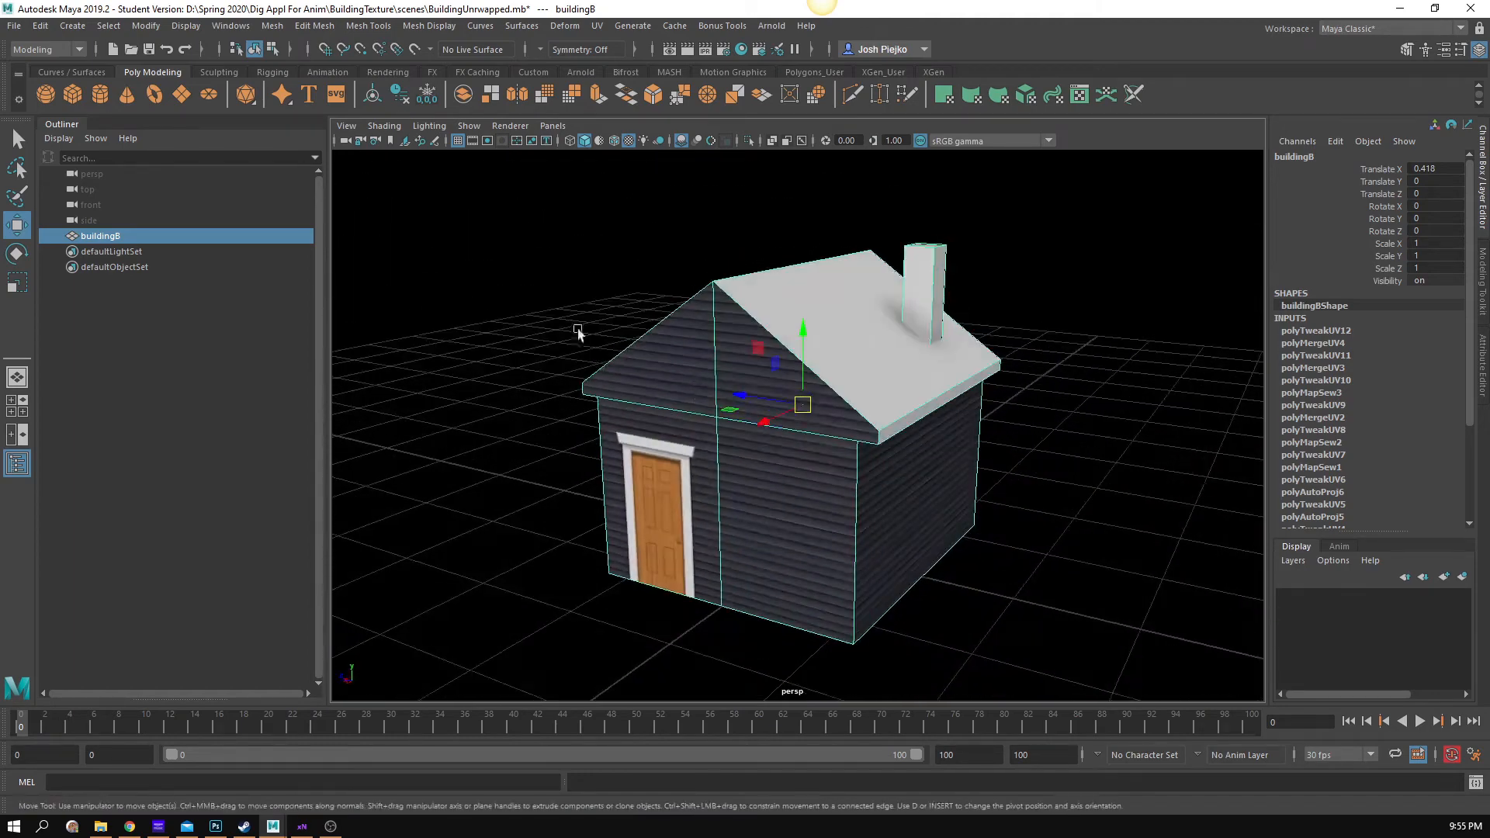
click(13, 26)
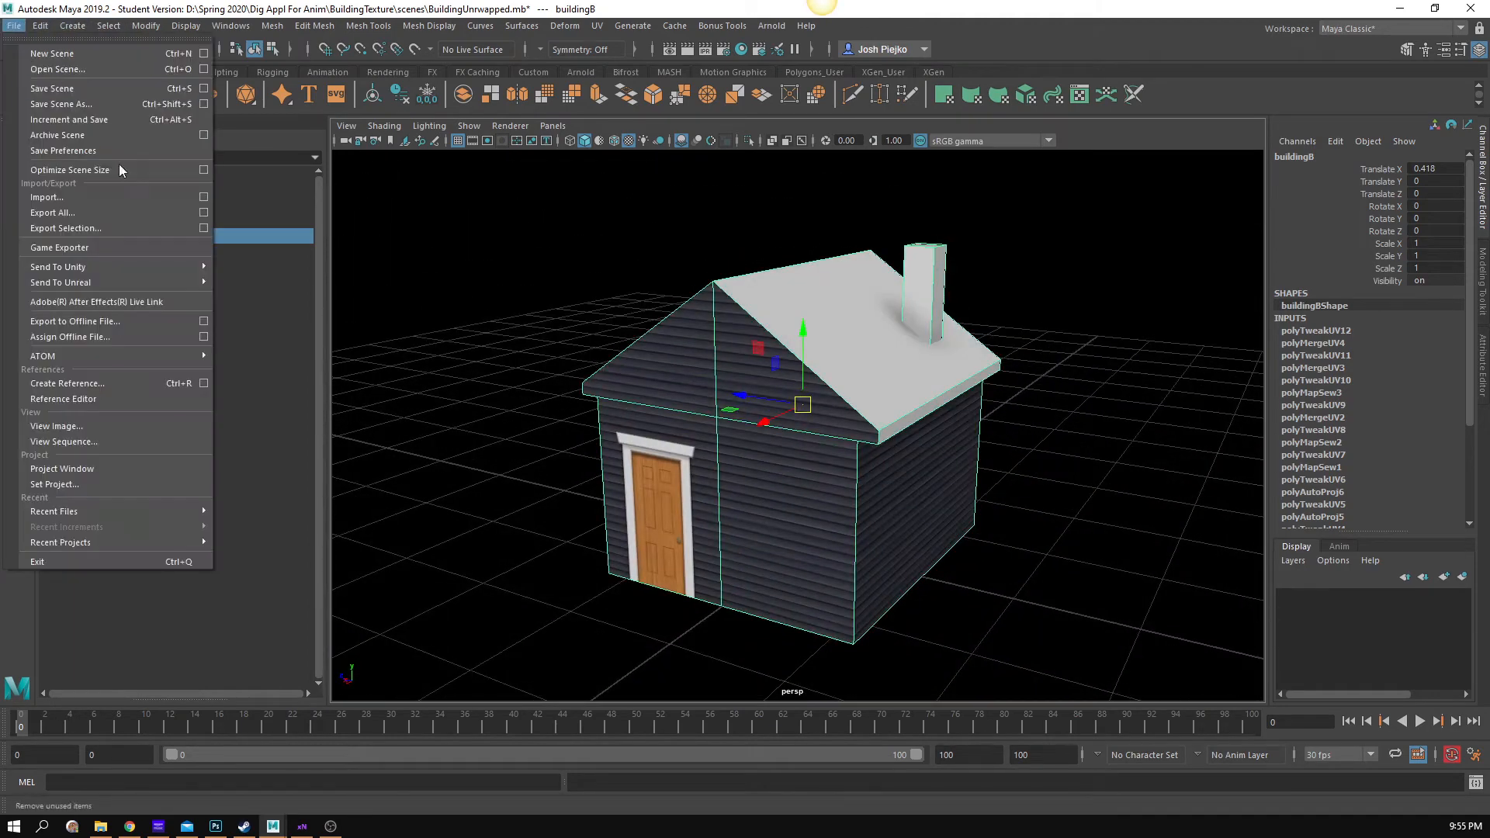
click(105, 224)
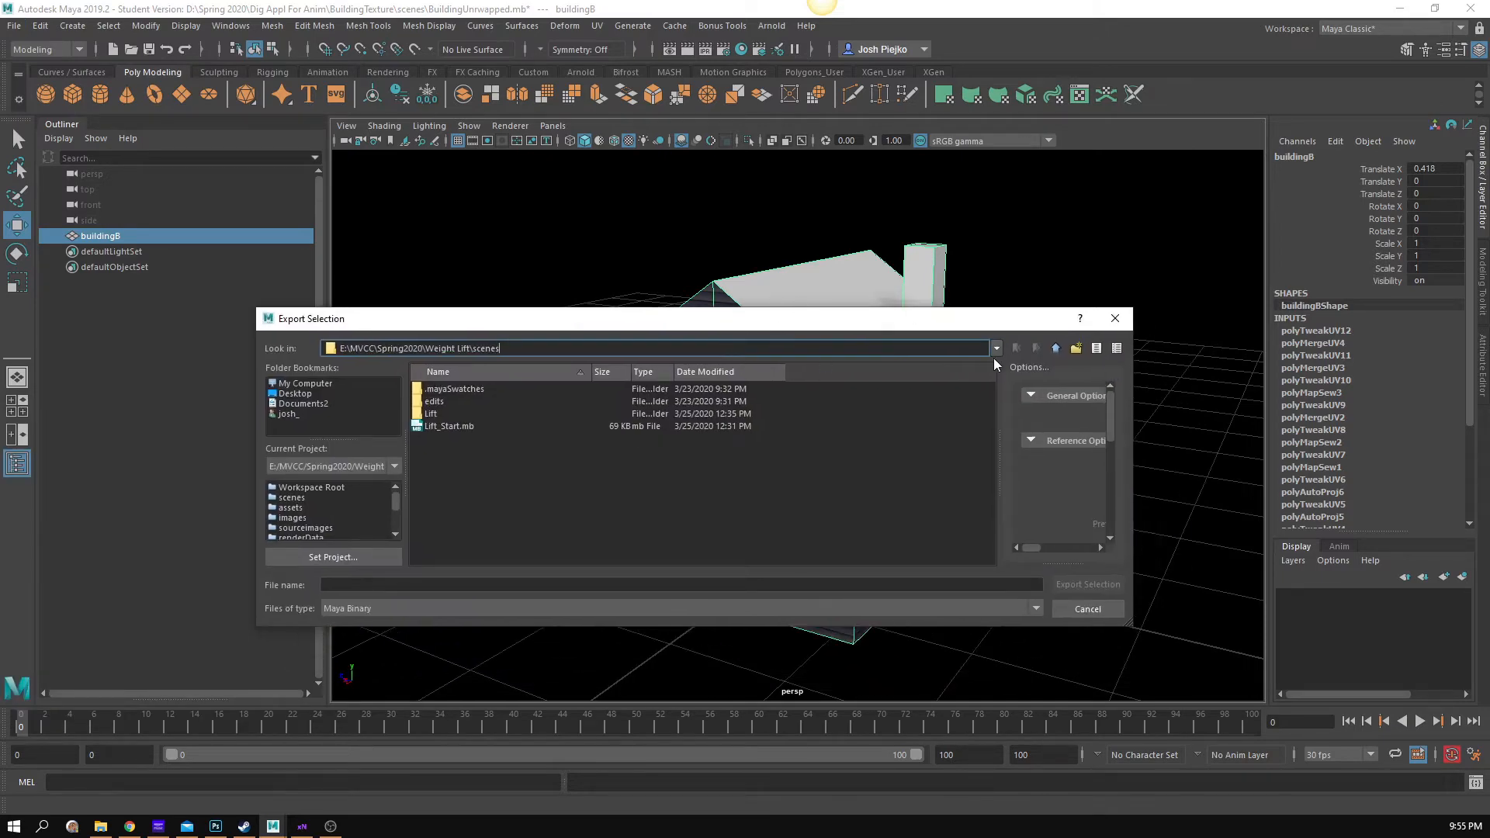
- Set the export location to D:\Spring 2020\Dig Appl For Anim\BuildingTexture\assets
click(1056, 348)
click(1057, 350)
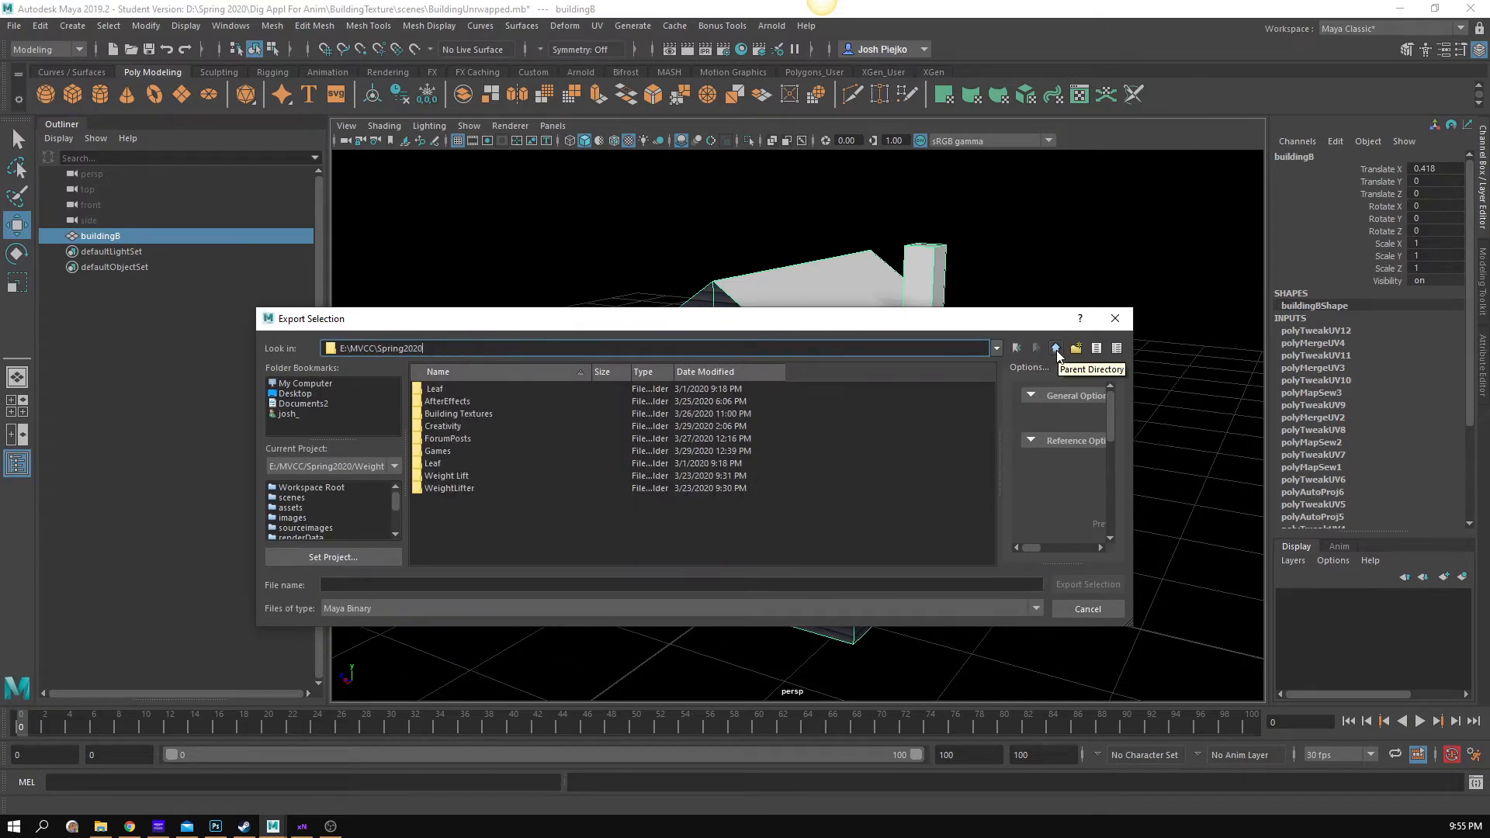
click(329, 384)
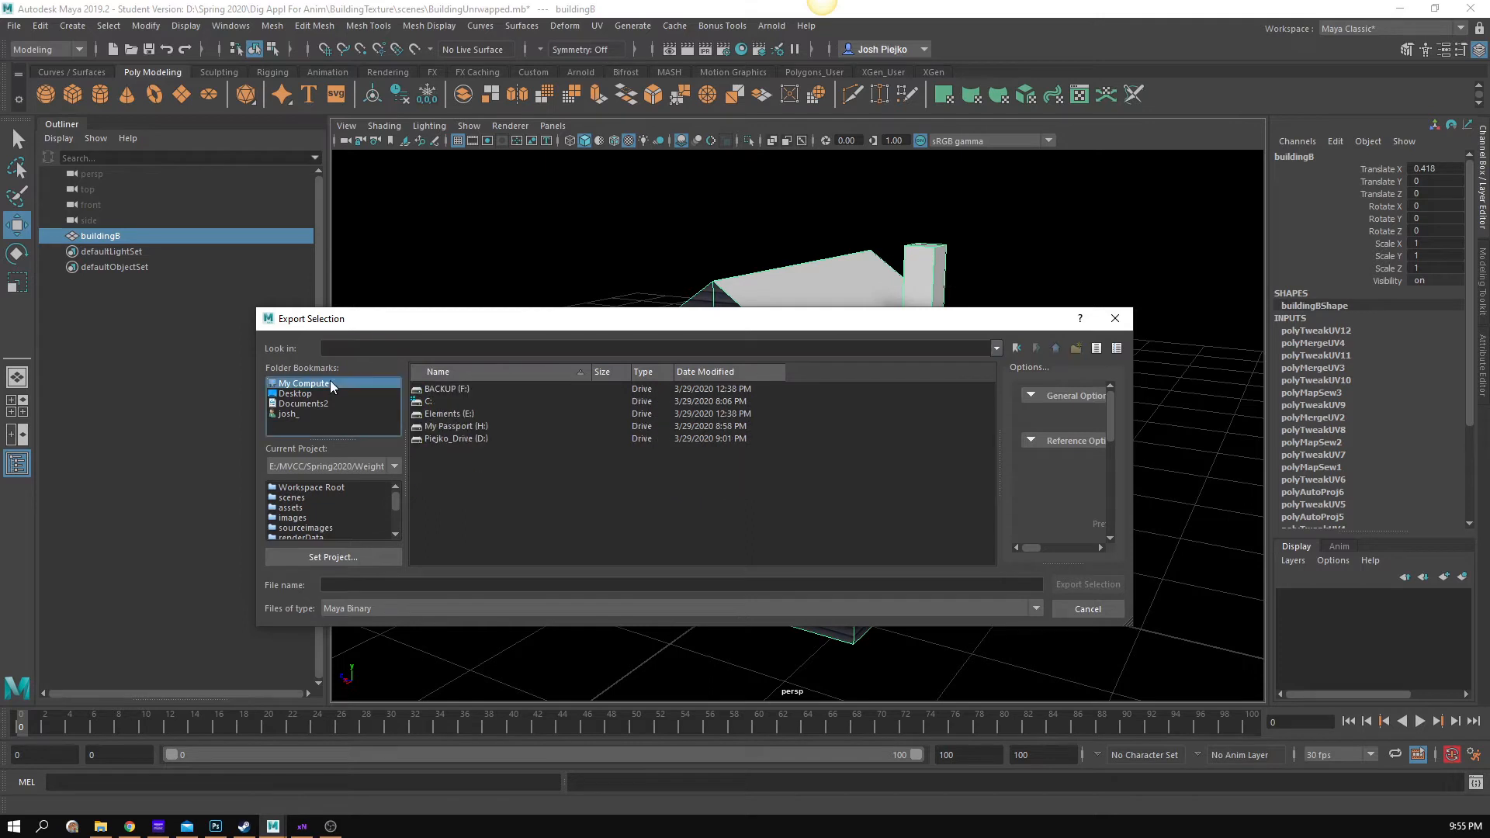
double_click(469, 438)
scroll(484, 447, down, 5)
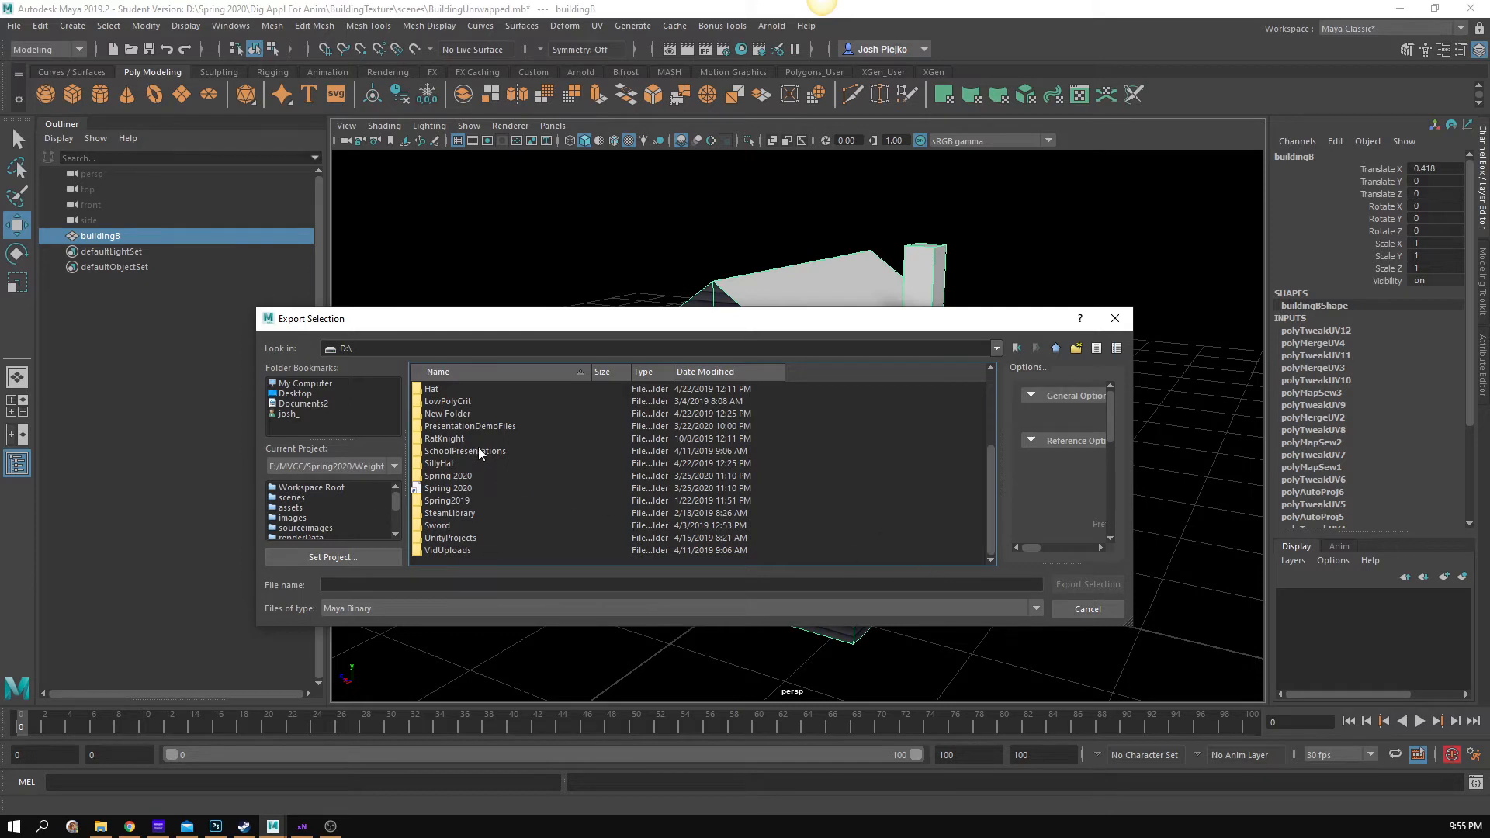
double_click(471, 481)
double_click(468, 404)
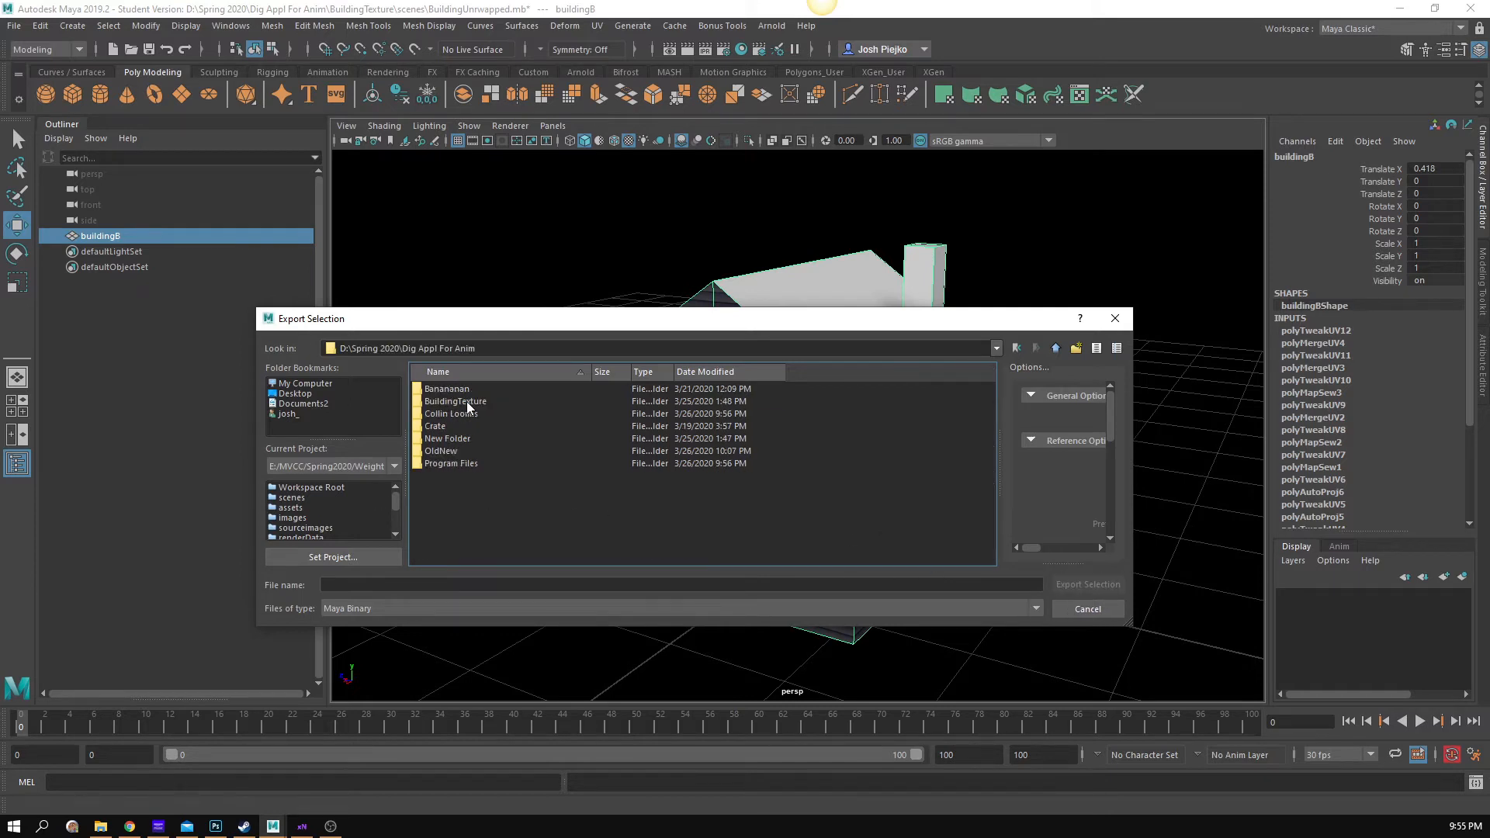
double_click(464, 401)
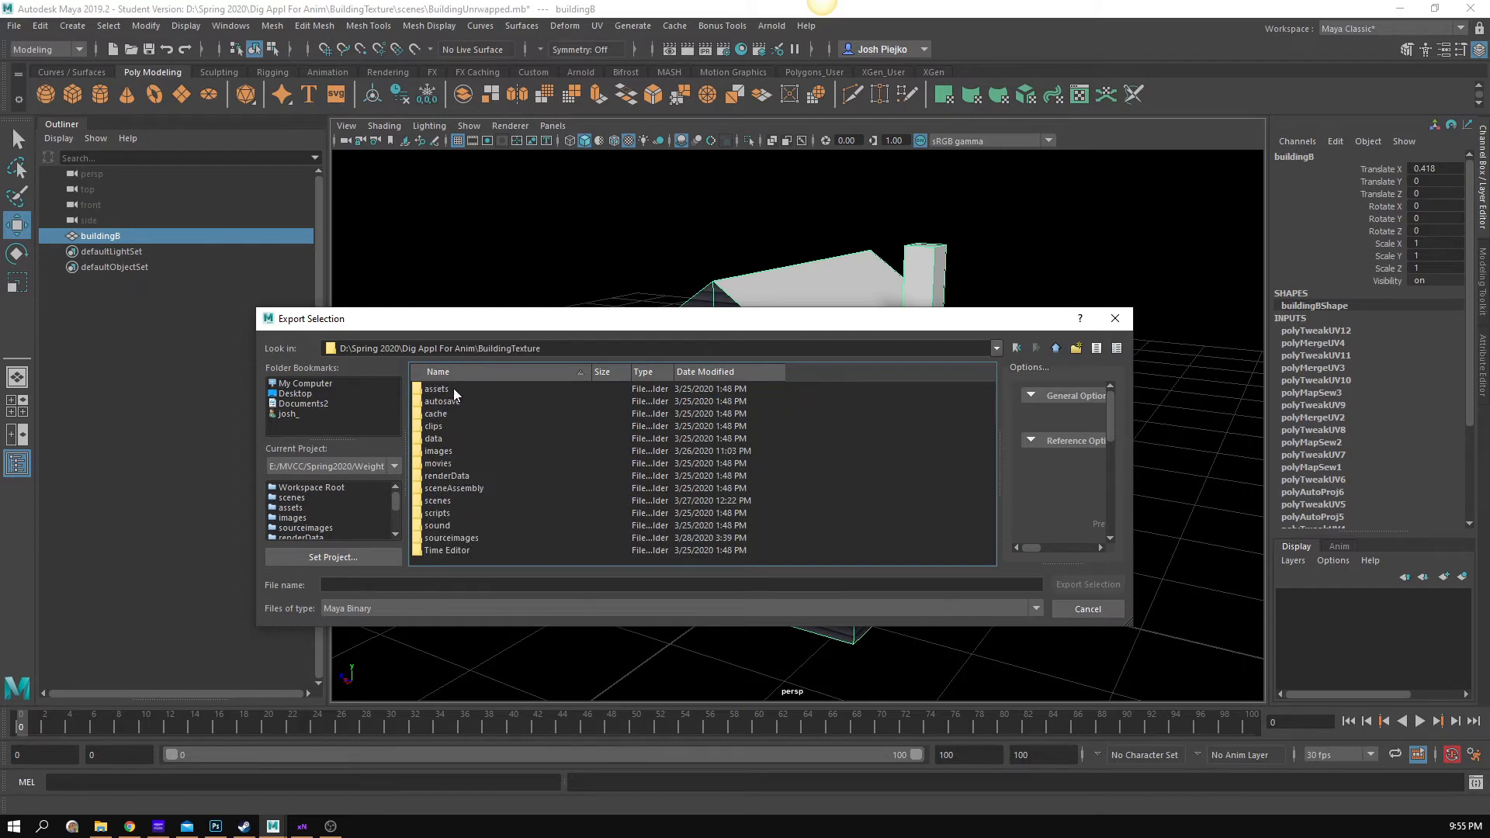
double_click(448, 389)
- Set the file type to OBJexport and export the selected house model under the name House
click(434, 608)
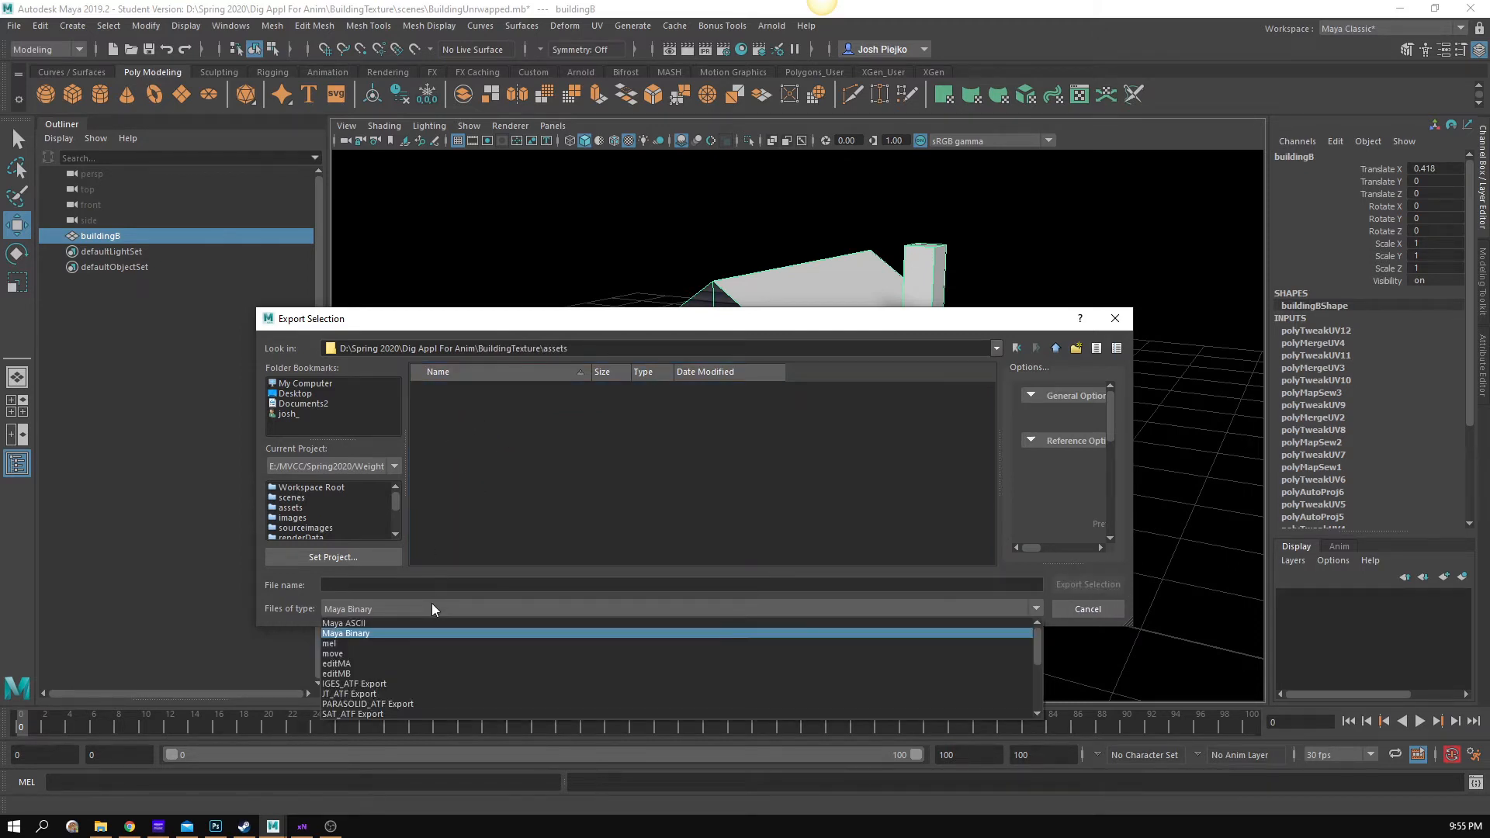
scroll(400, 675, down, 3)
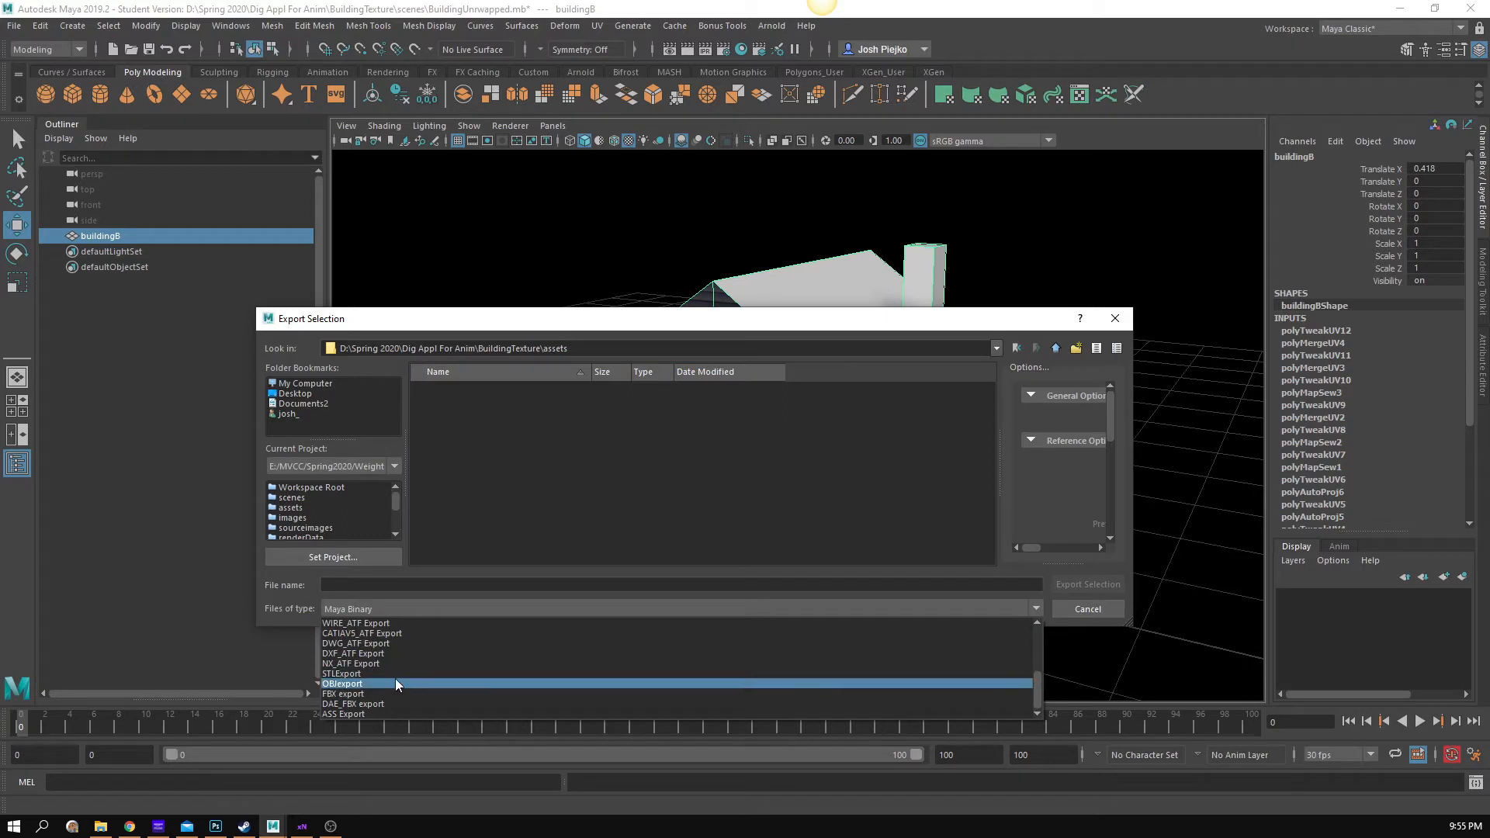
click(399, 683)
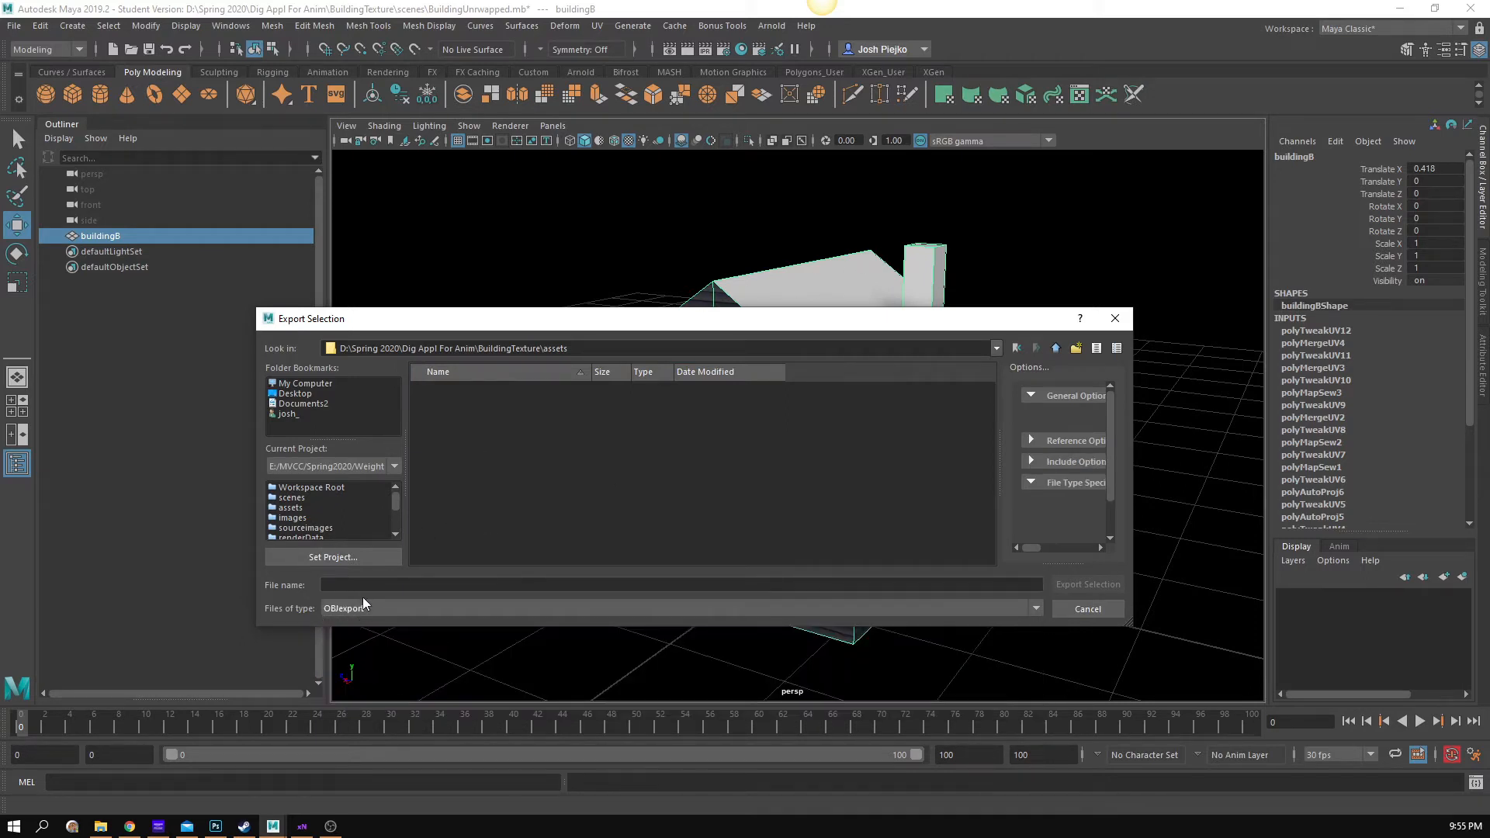
click(377, 584)
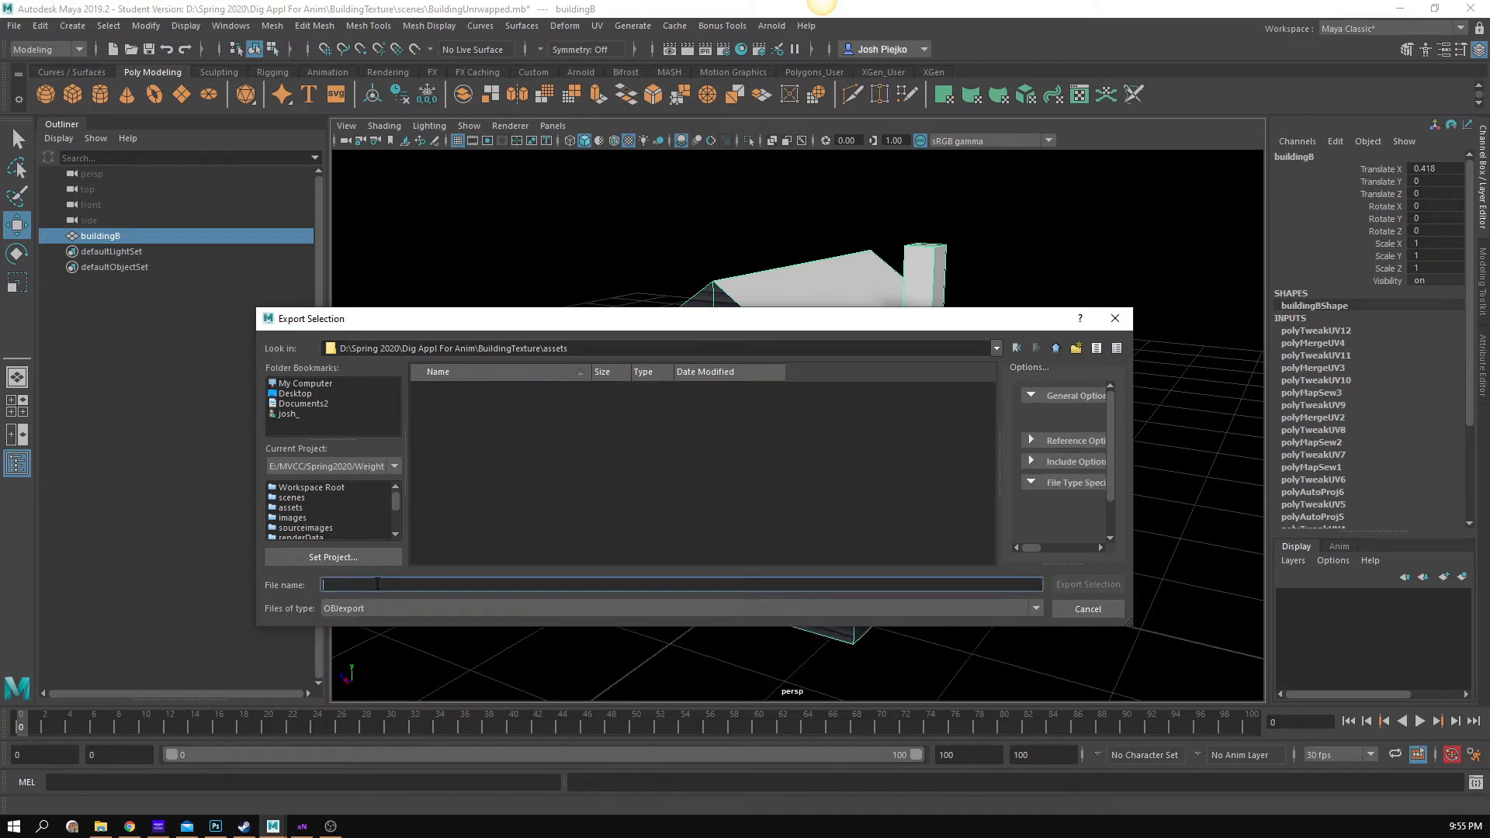
text(House)
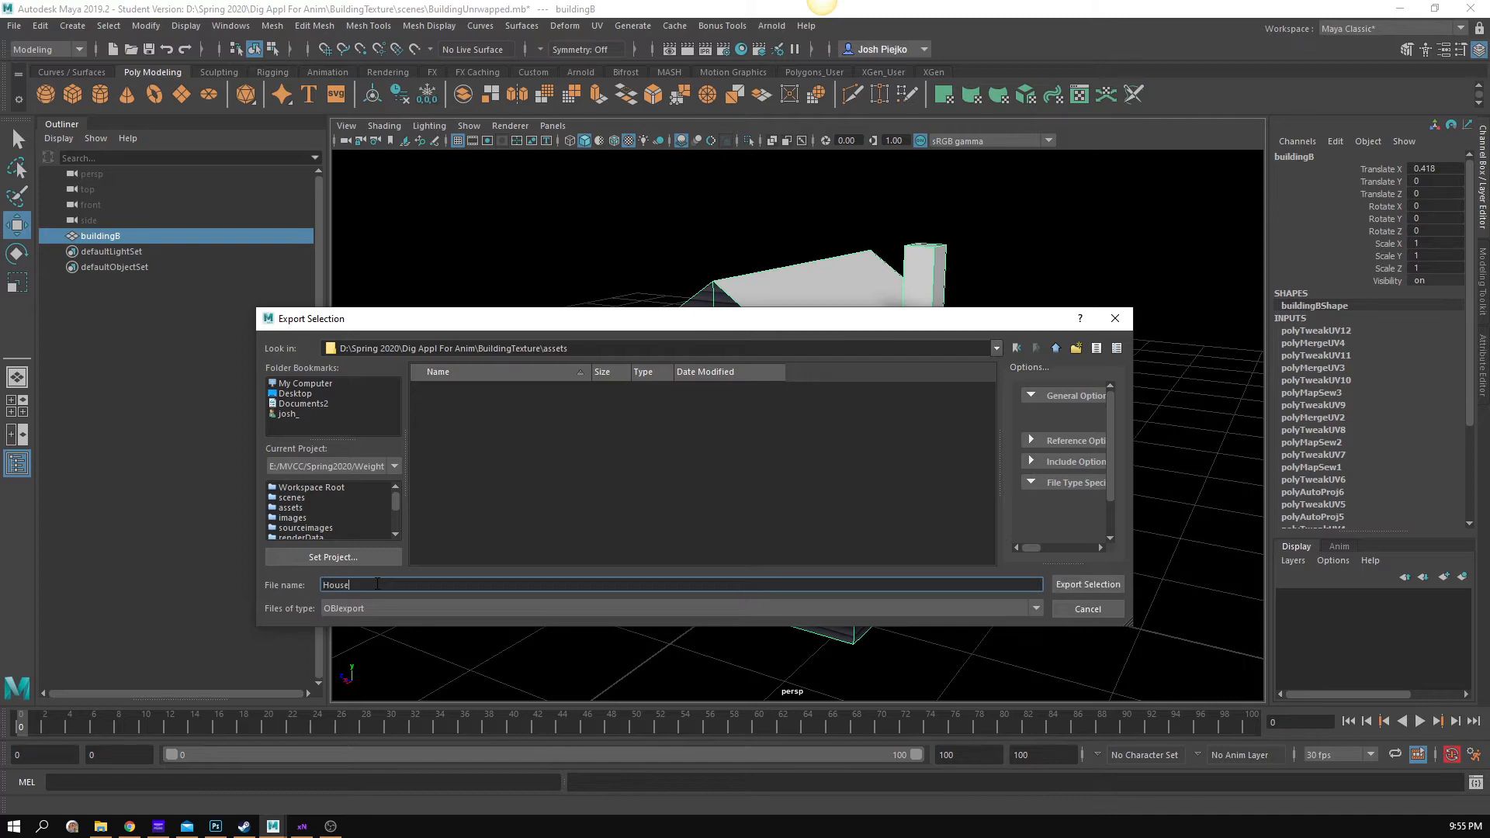
key(Return)
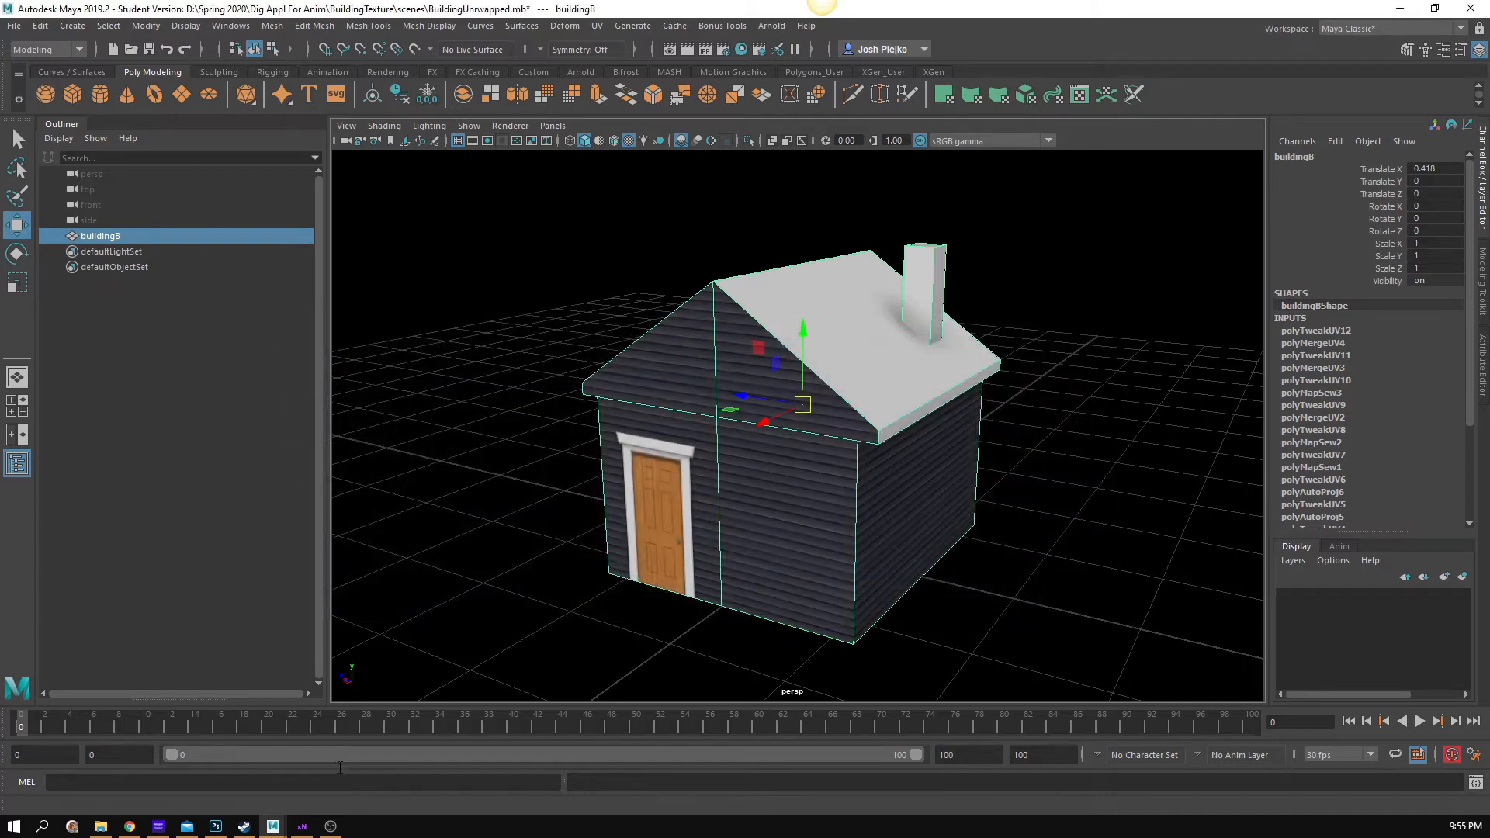
- Switch to xNormal and remove the existing PotForAMb mesh from the high definition meshes
drag(1125, 174, 993, 176)
click(979, 230)
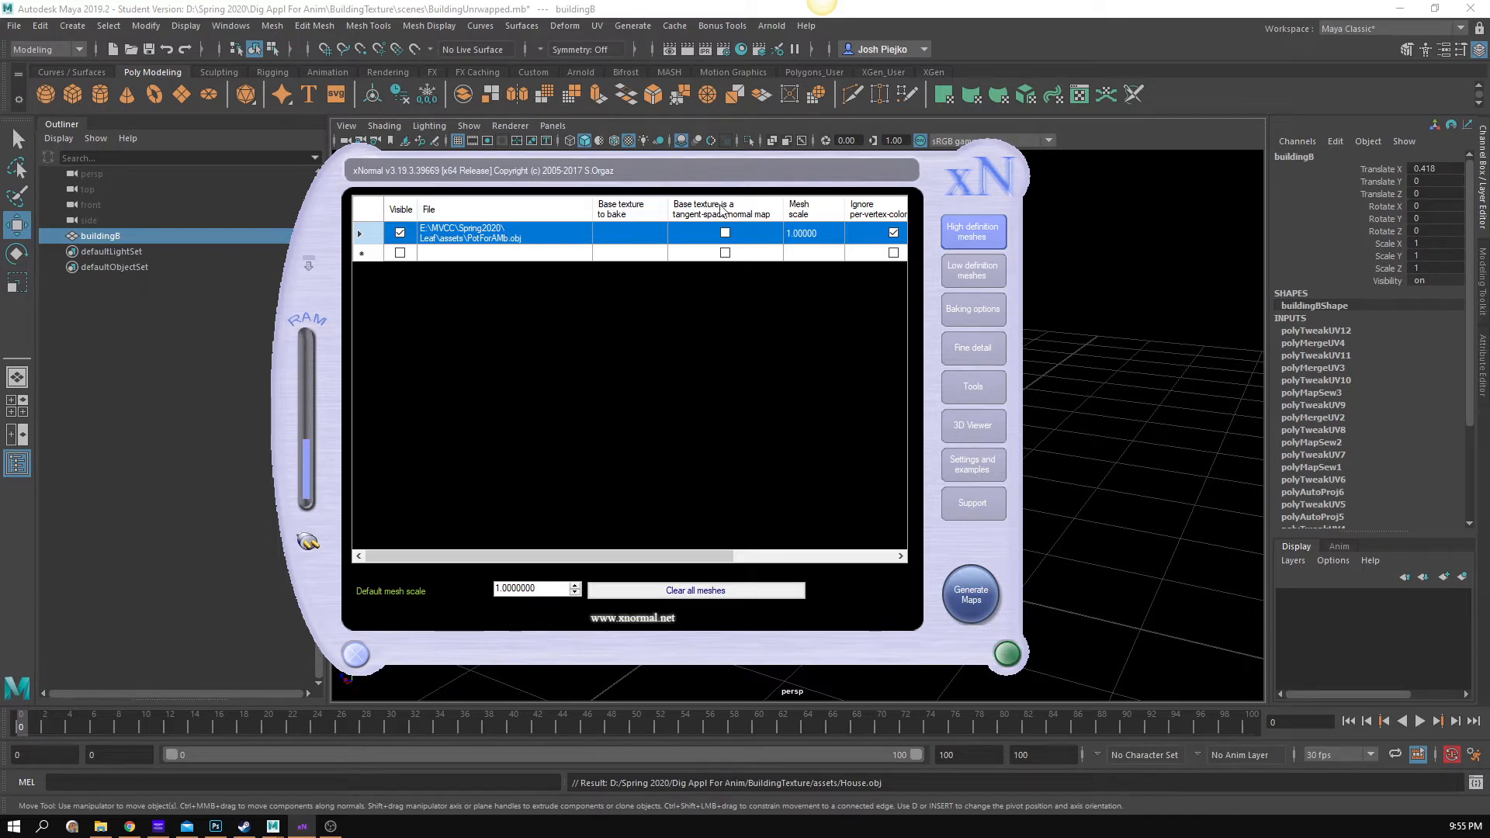
right_click(536, 243)
click(587, 350)
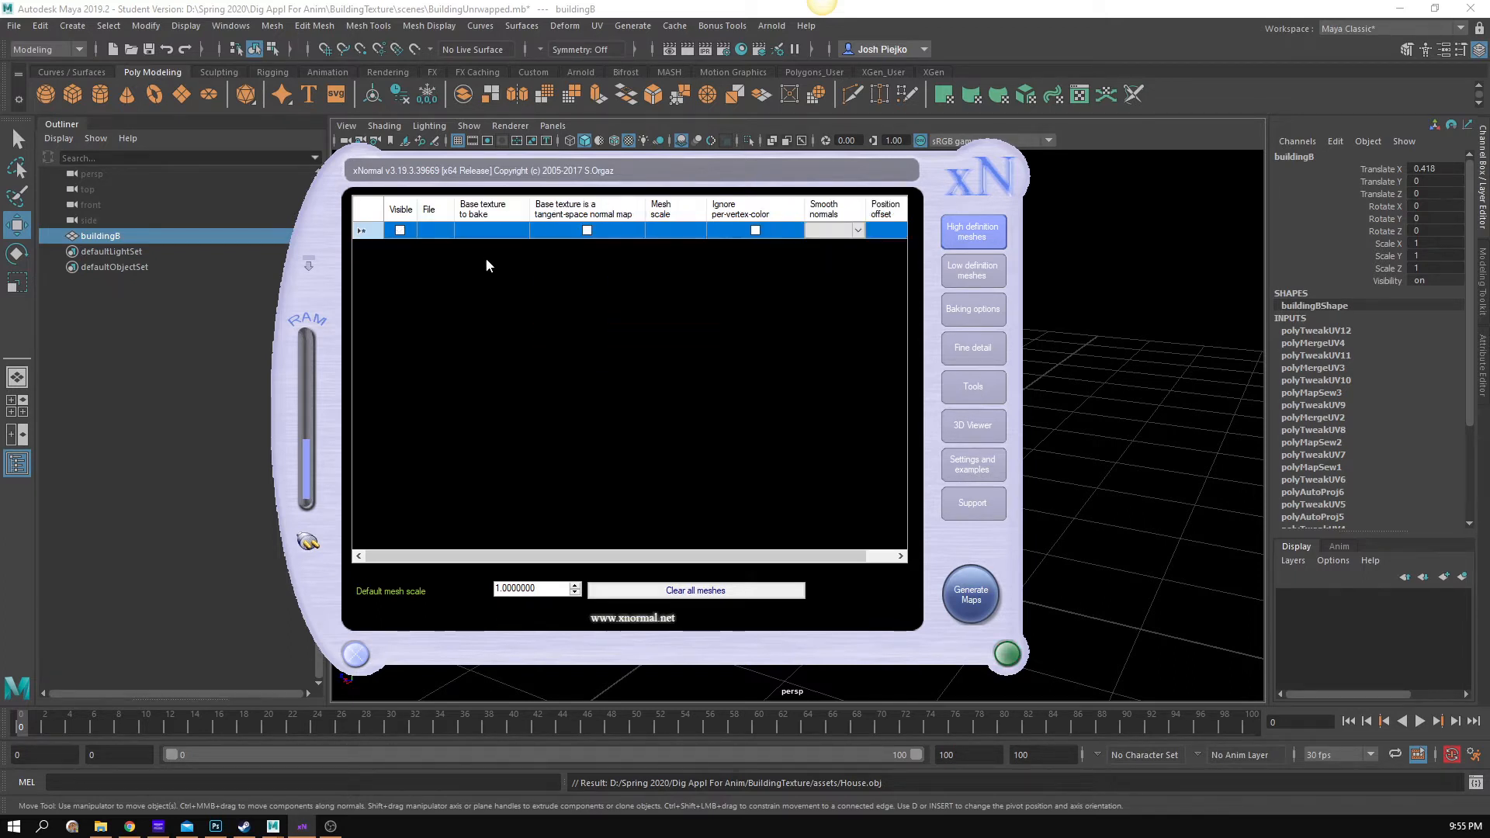
- Add House.obj from the BuildingTexture project's assets folder on drive D as the high definition mesh
right_click(482, 241)
click(518, 235)
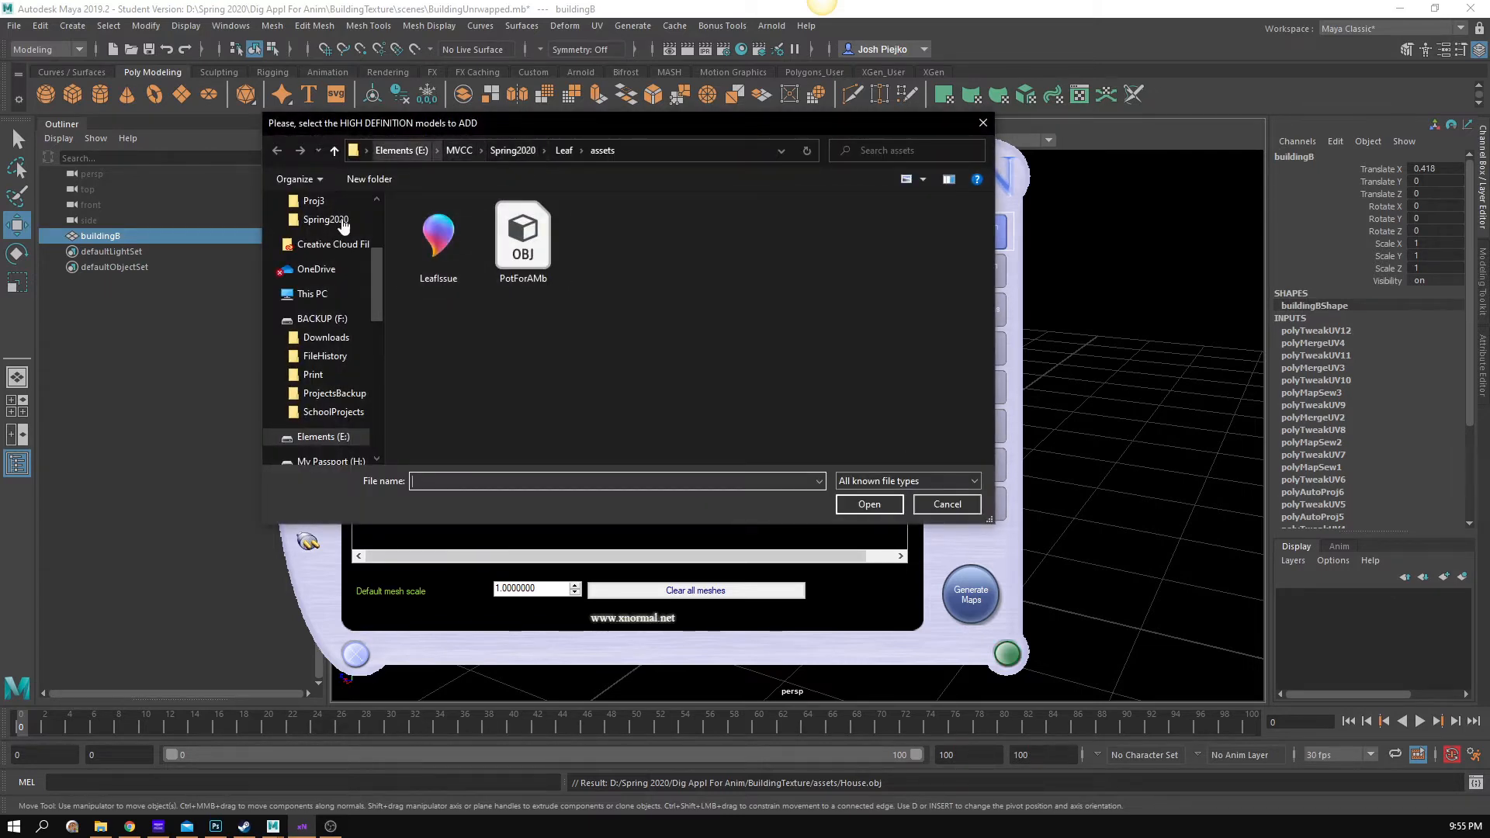
scroll(326, 364, down, 4)
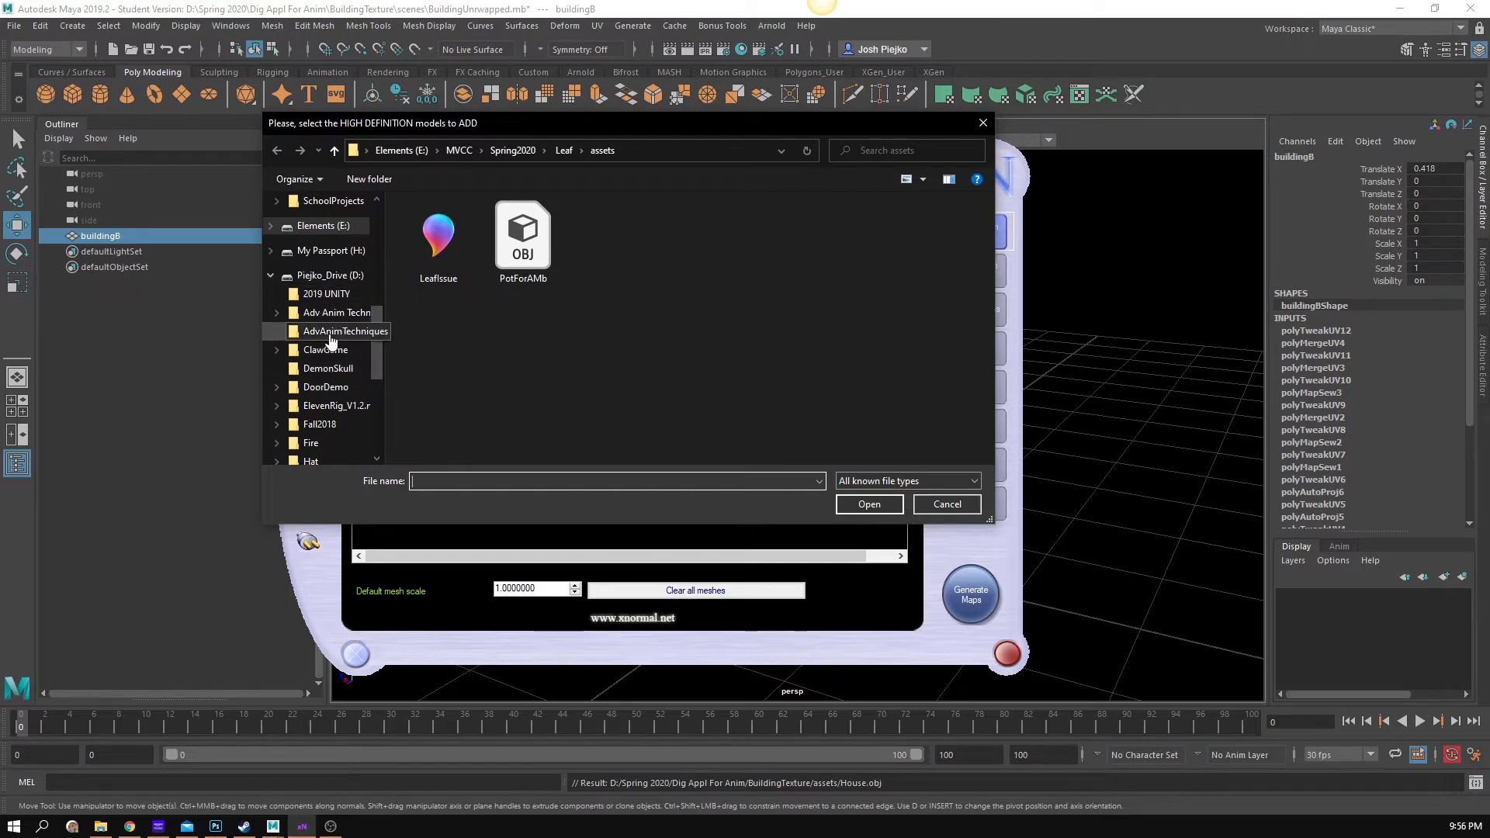
scroll(334, 350, down, 1)
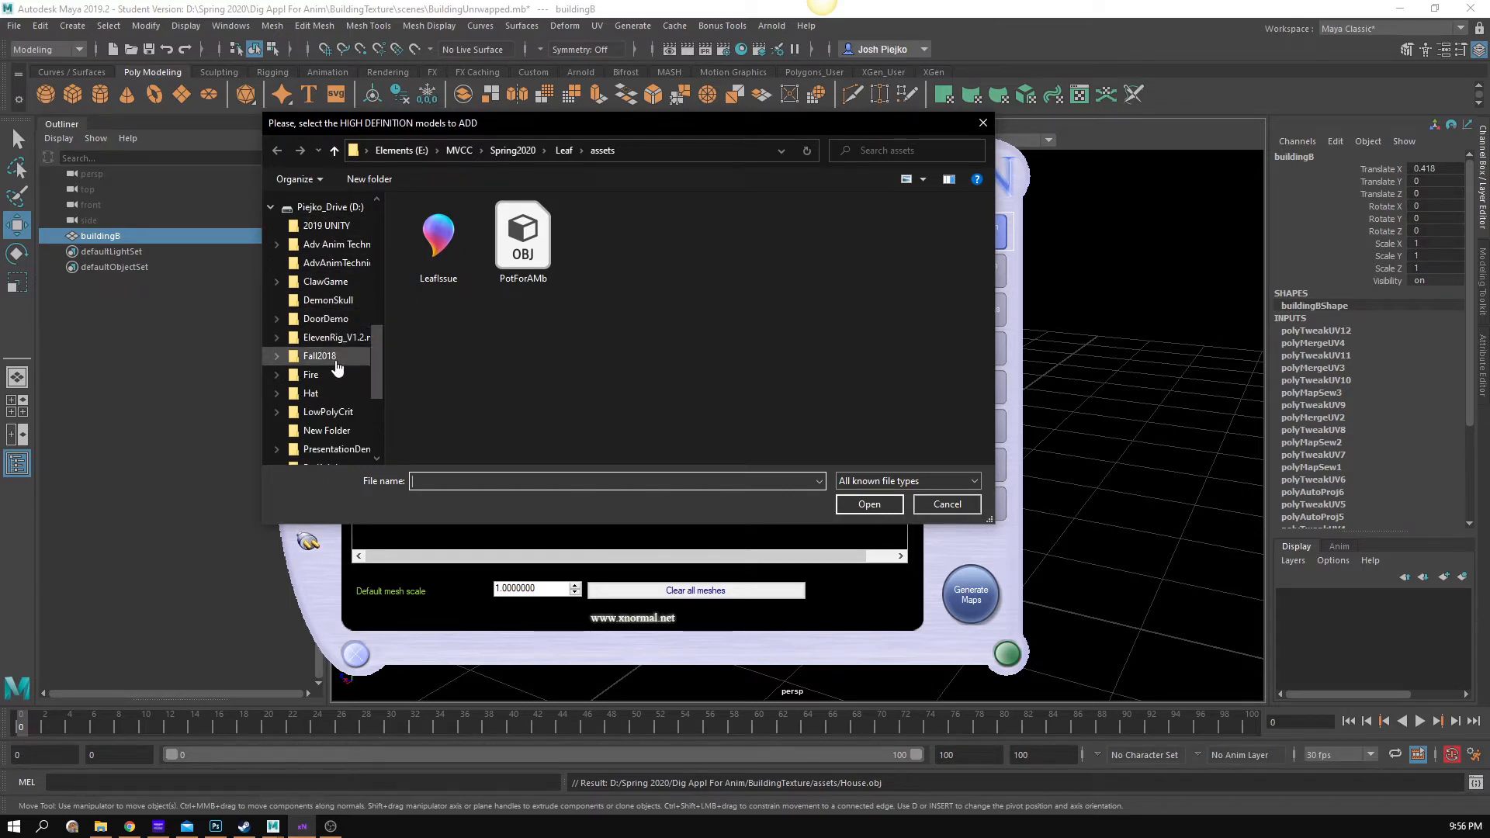
click(326, 207)
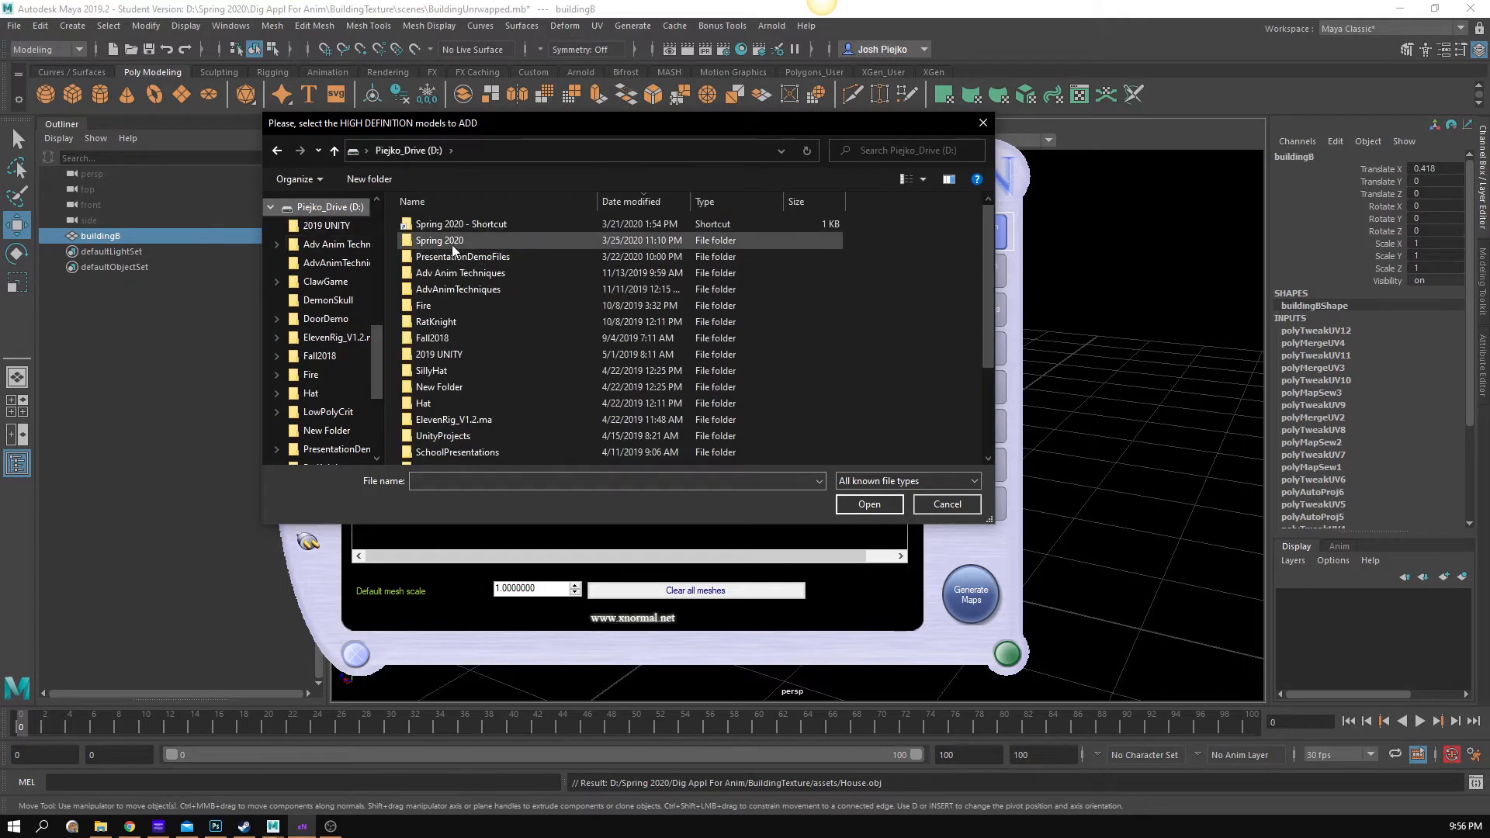
double_click(452, 243)
double_click(459, 240)
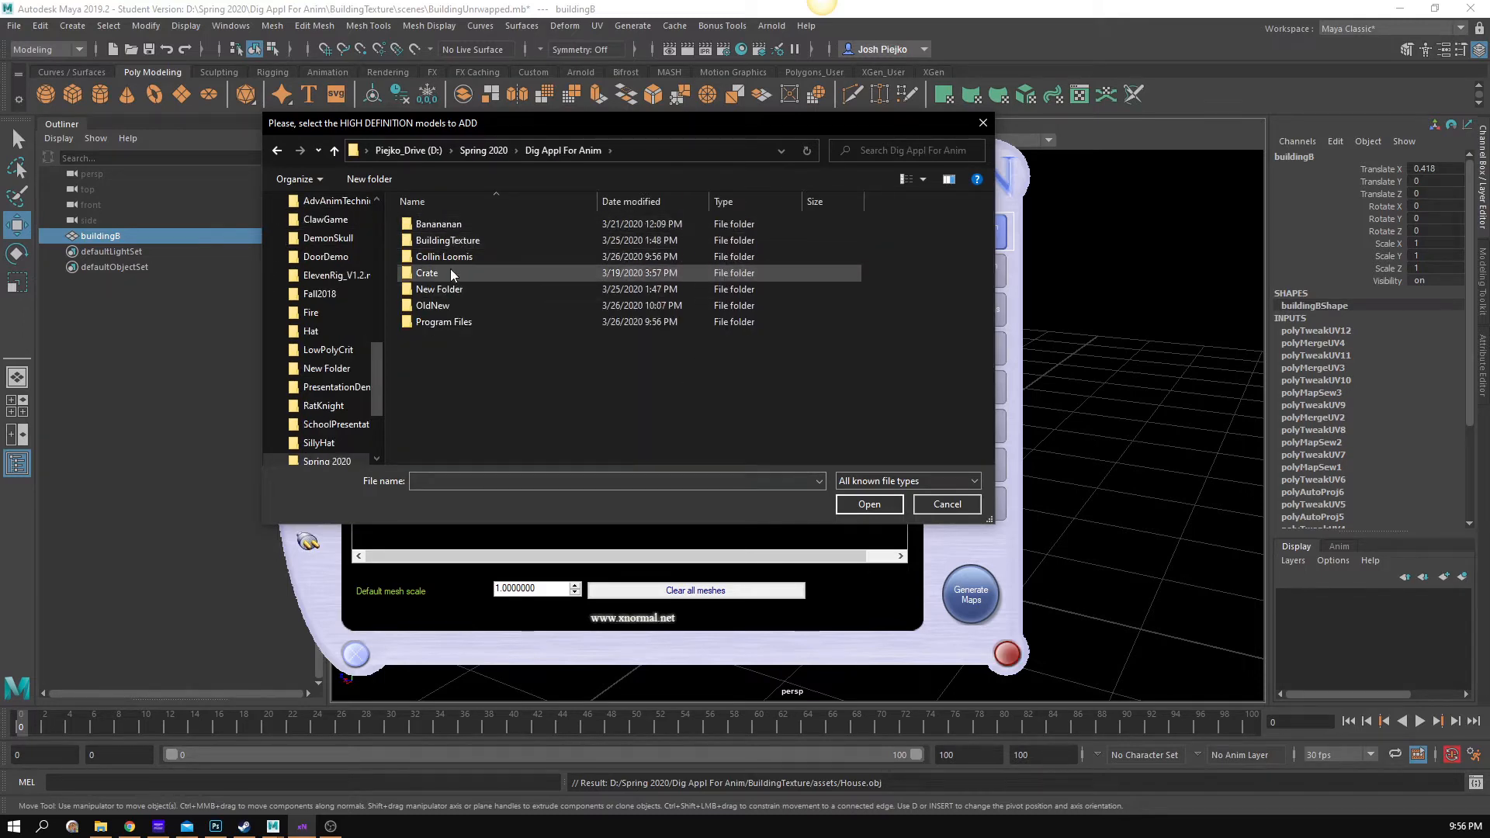
double_click(454, 241)
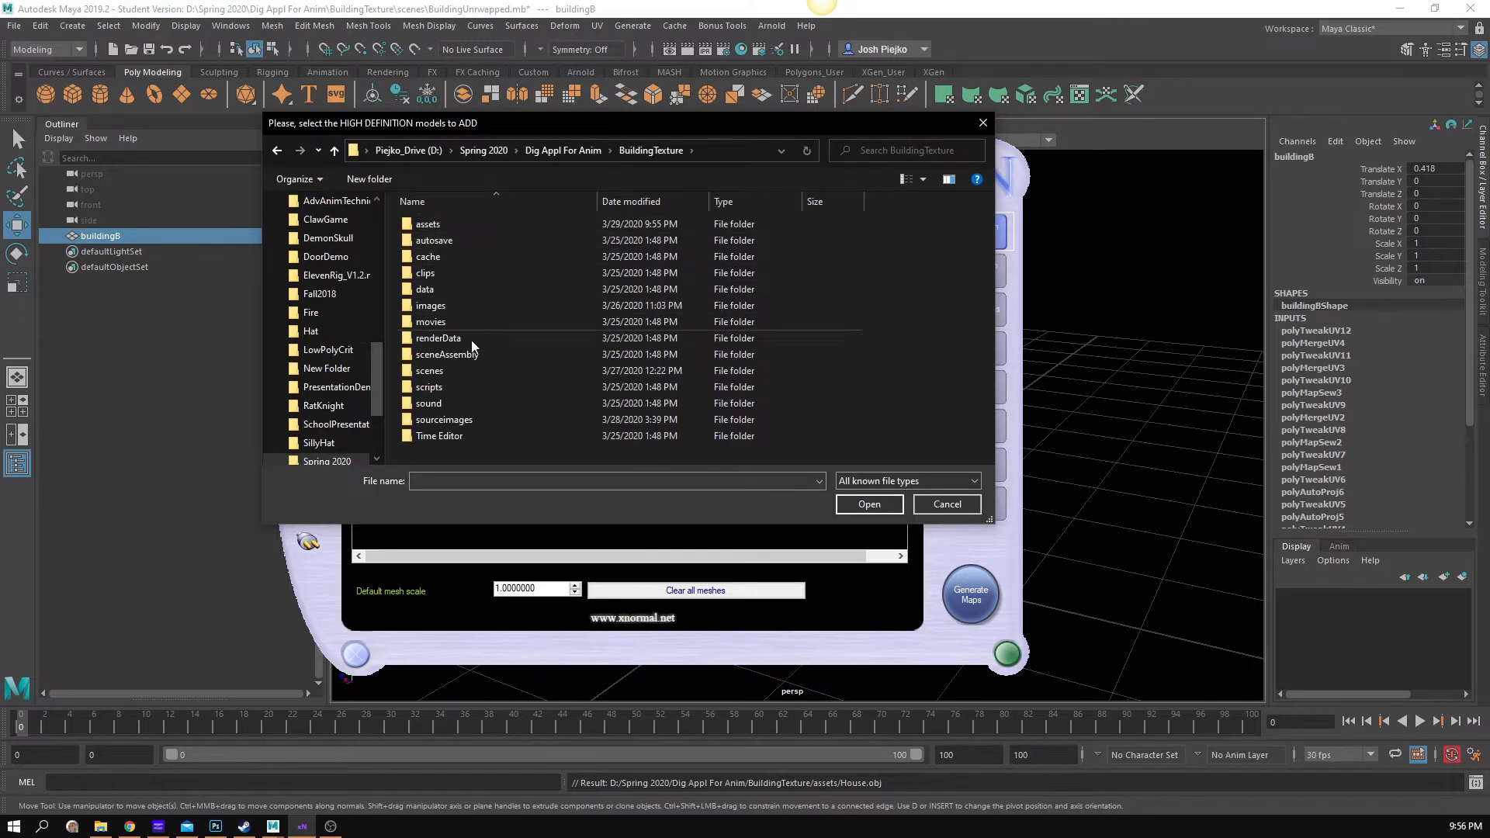
double_click(427, 224)
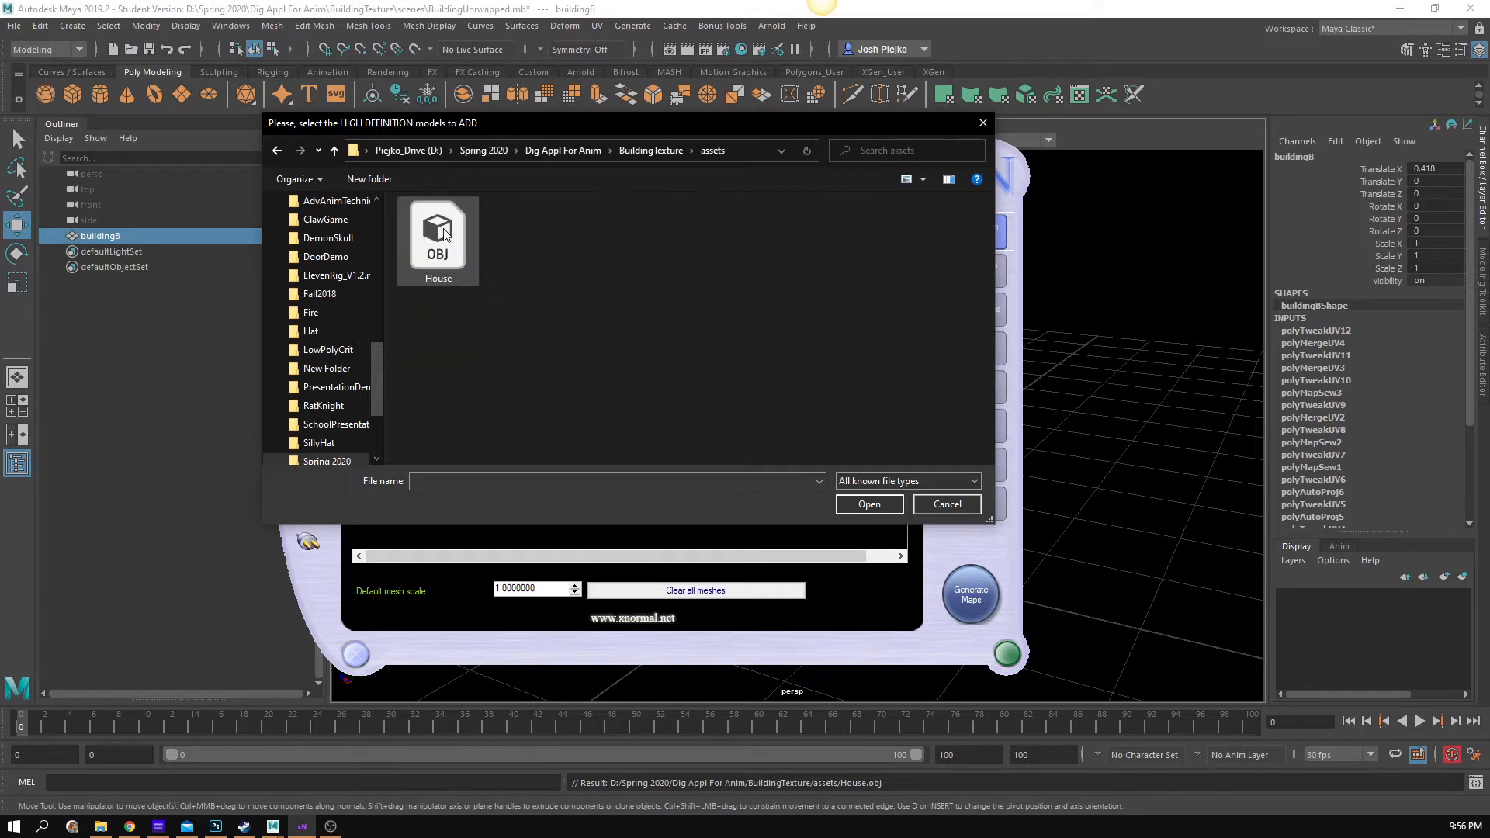
click(885, 505)
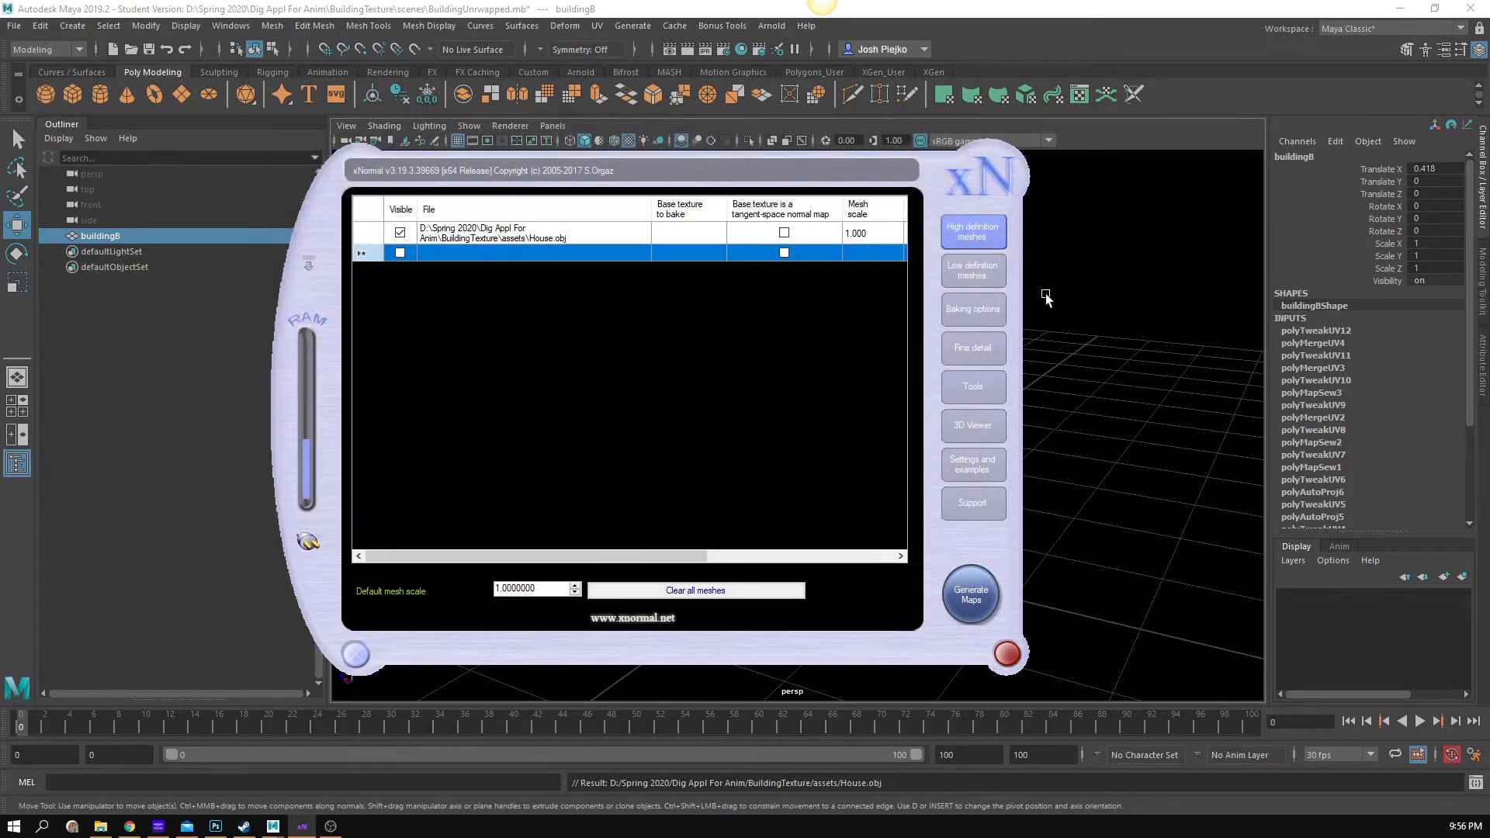
- Replace the existing low definition mesh with House.obj from the same assets folder
click(972, 270)
right_click(499, 239)
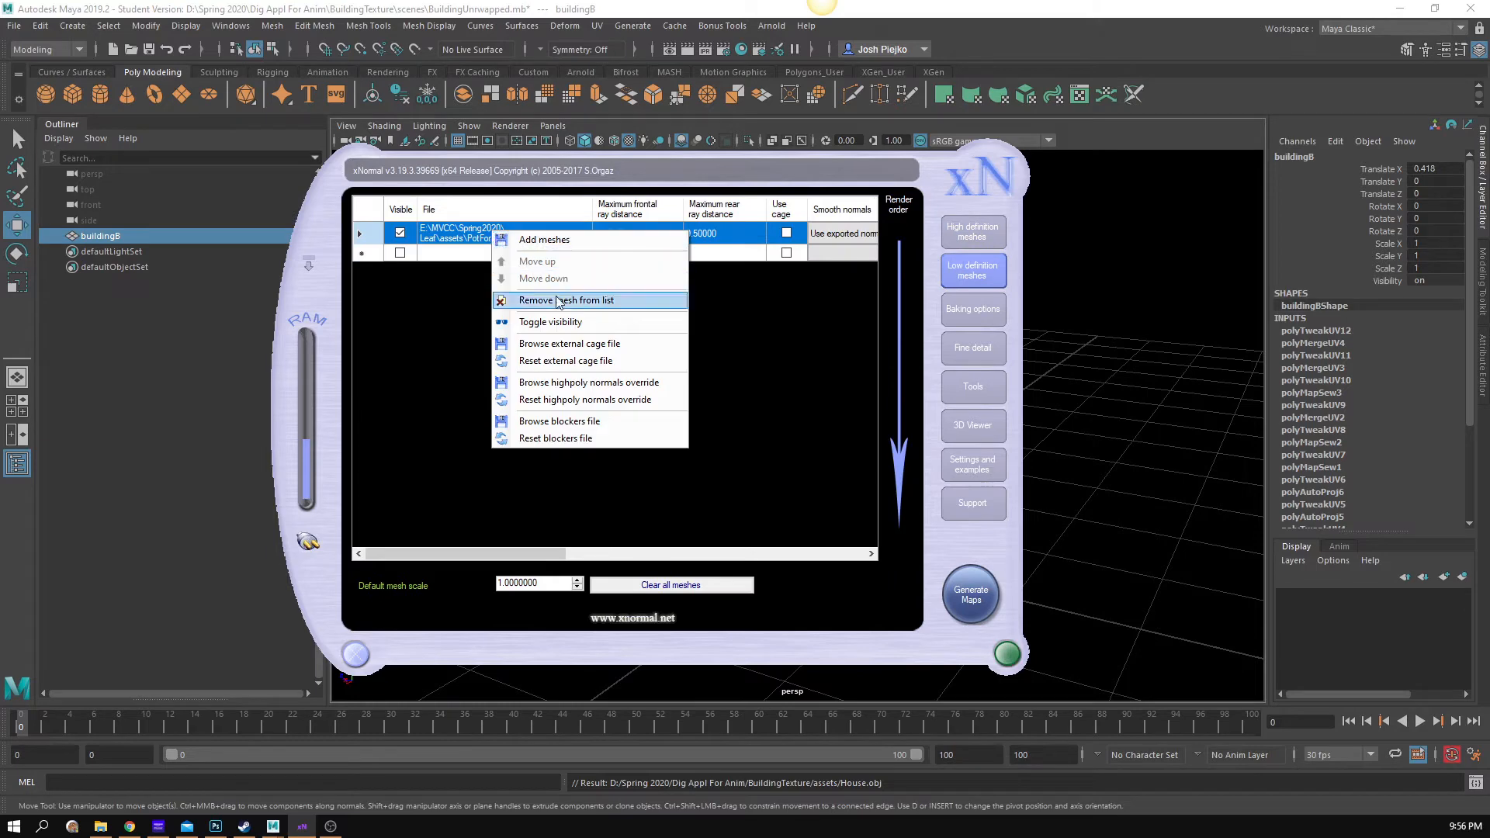
click(556, 305)
right_click(498, 244)
click(498, 246)
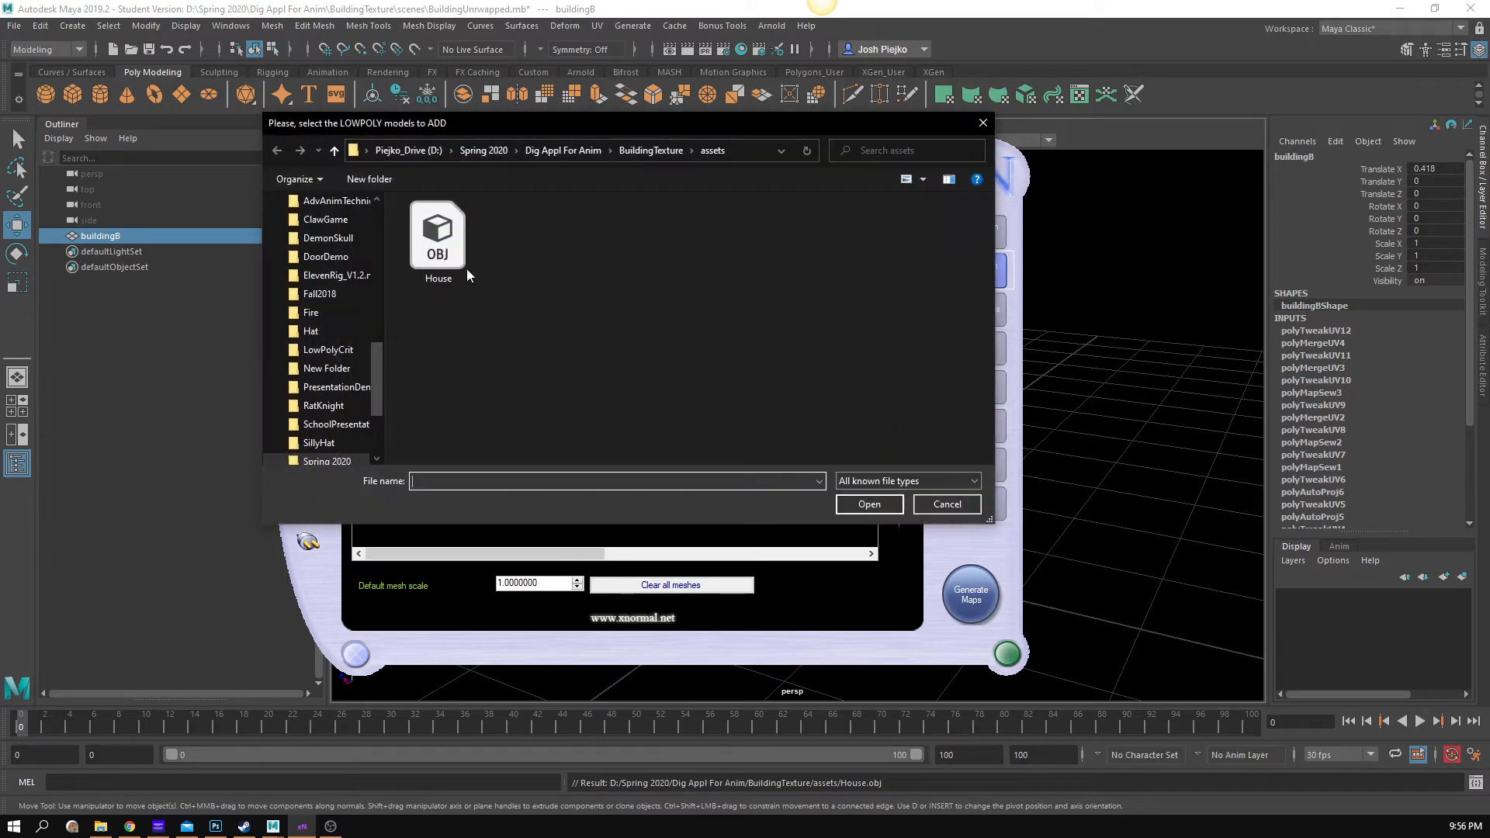
click(437, 260)
click(860, 503)
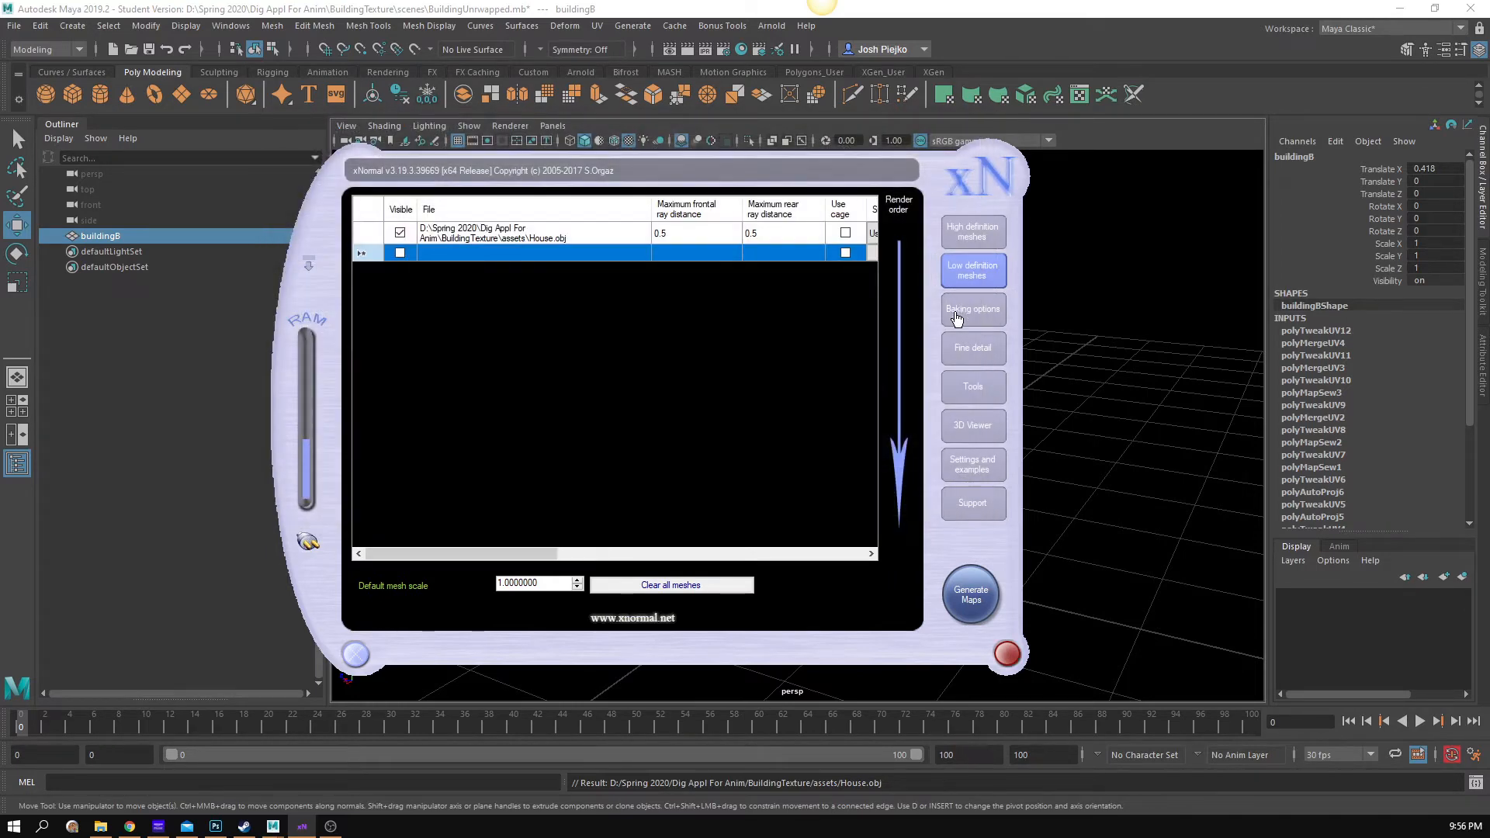
- In the baking options, browse for the output file location in the BuildingTexture project's sourceimages folder
click(972, 309)
click(898, 206)
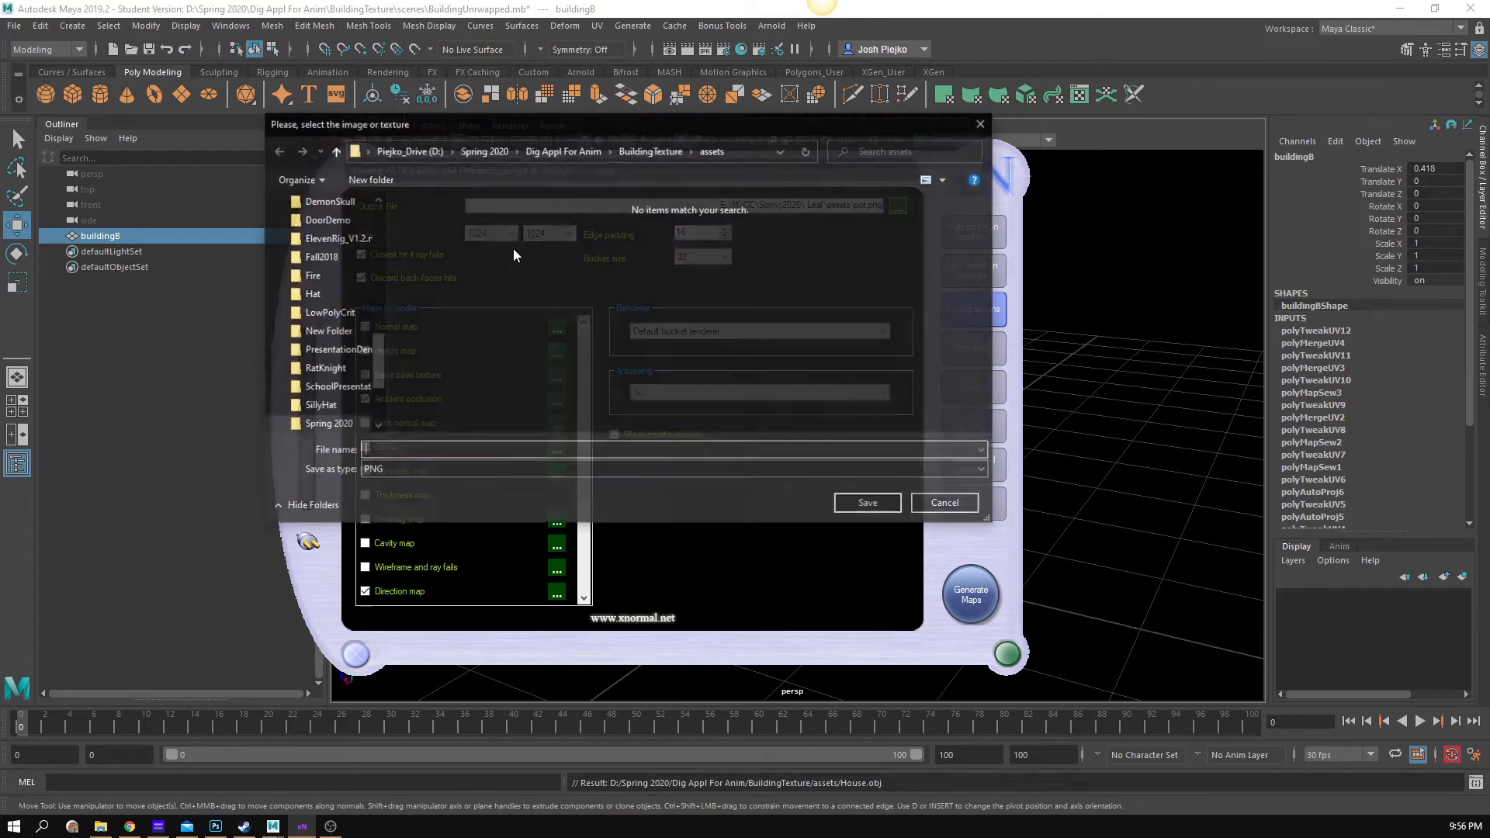
click(641, 151)
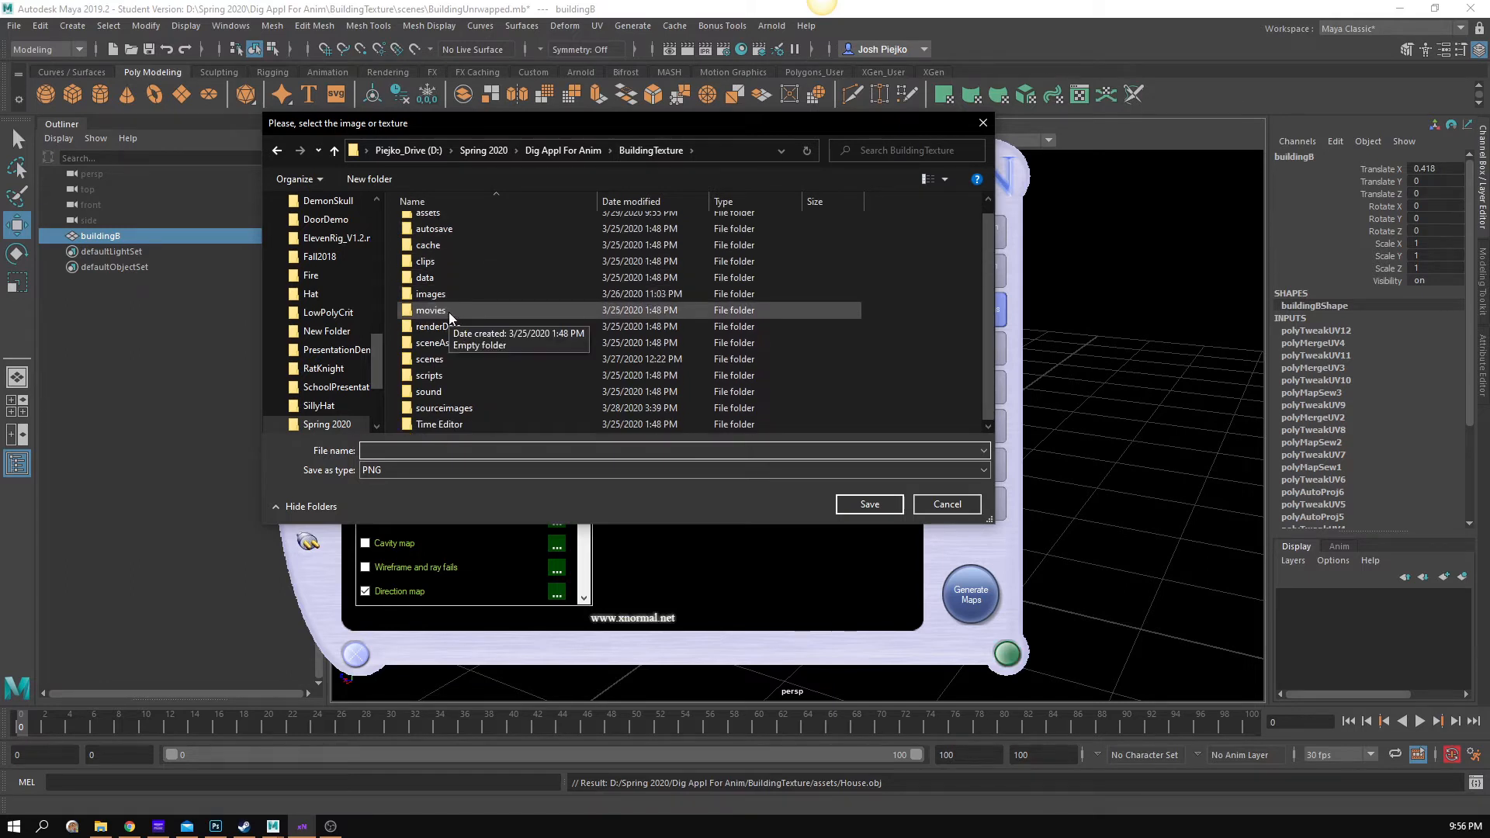
scroll(489, 399, down, 1)
click(486, 405)
double_click(486, 405)
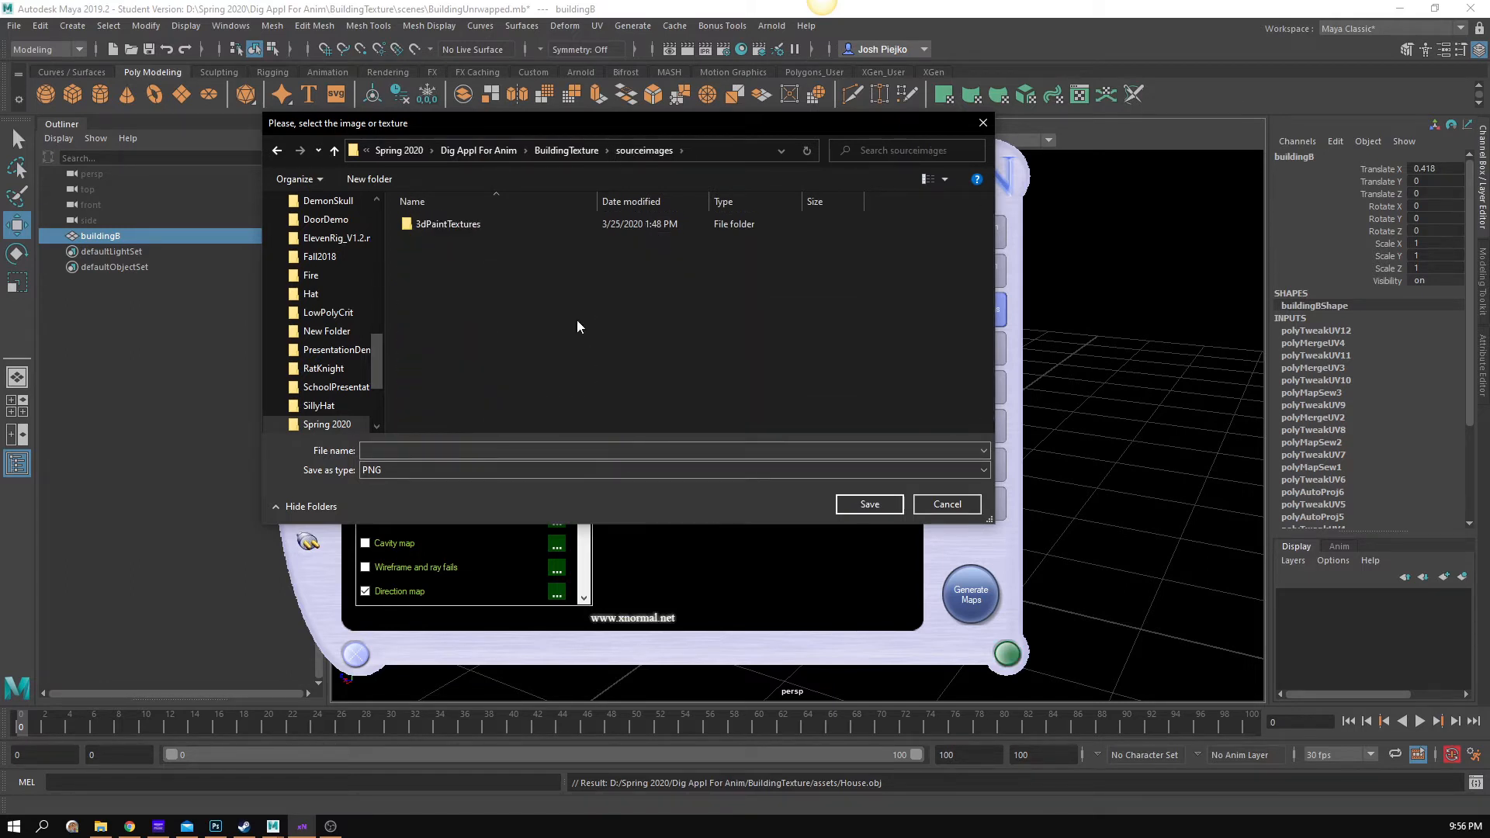
- Create a folder named Bakes inside sourceimages and open it as the output location
right_click(441, 245)
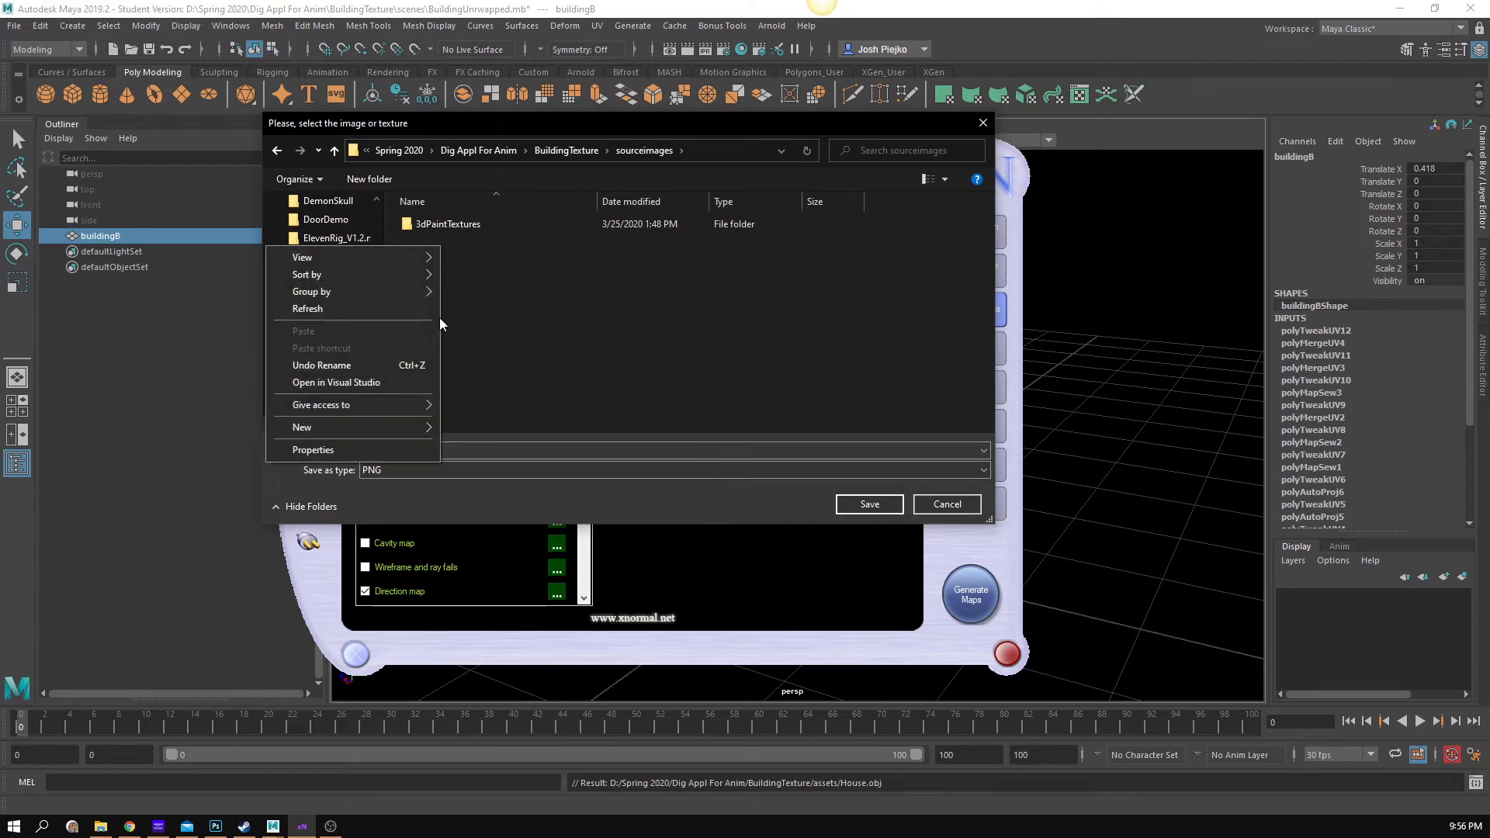
mouse_move(381, 426)
click(528, 426)
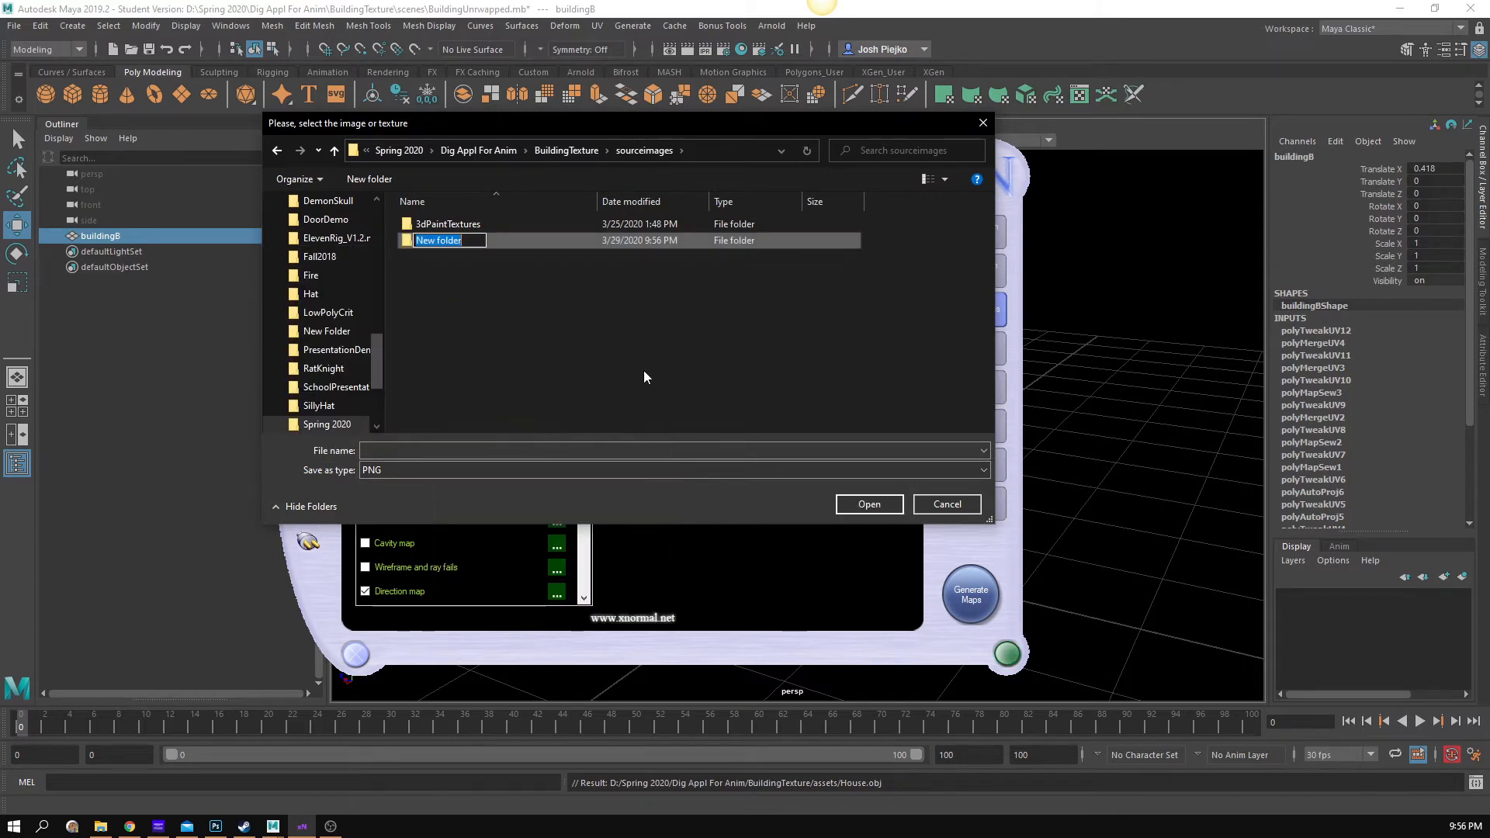
text(Bakes)
key(Return)
key(Return)
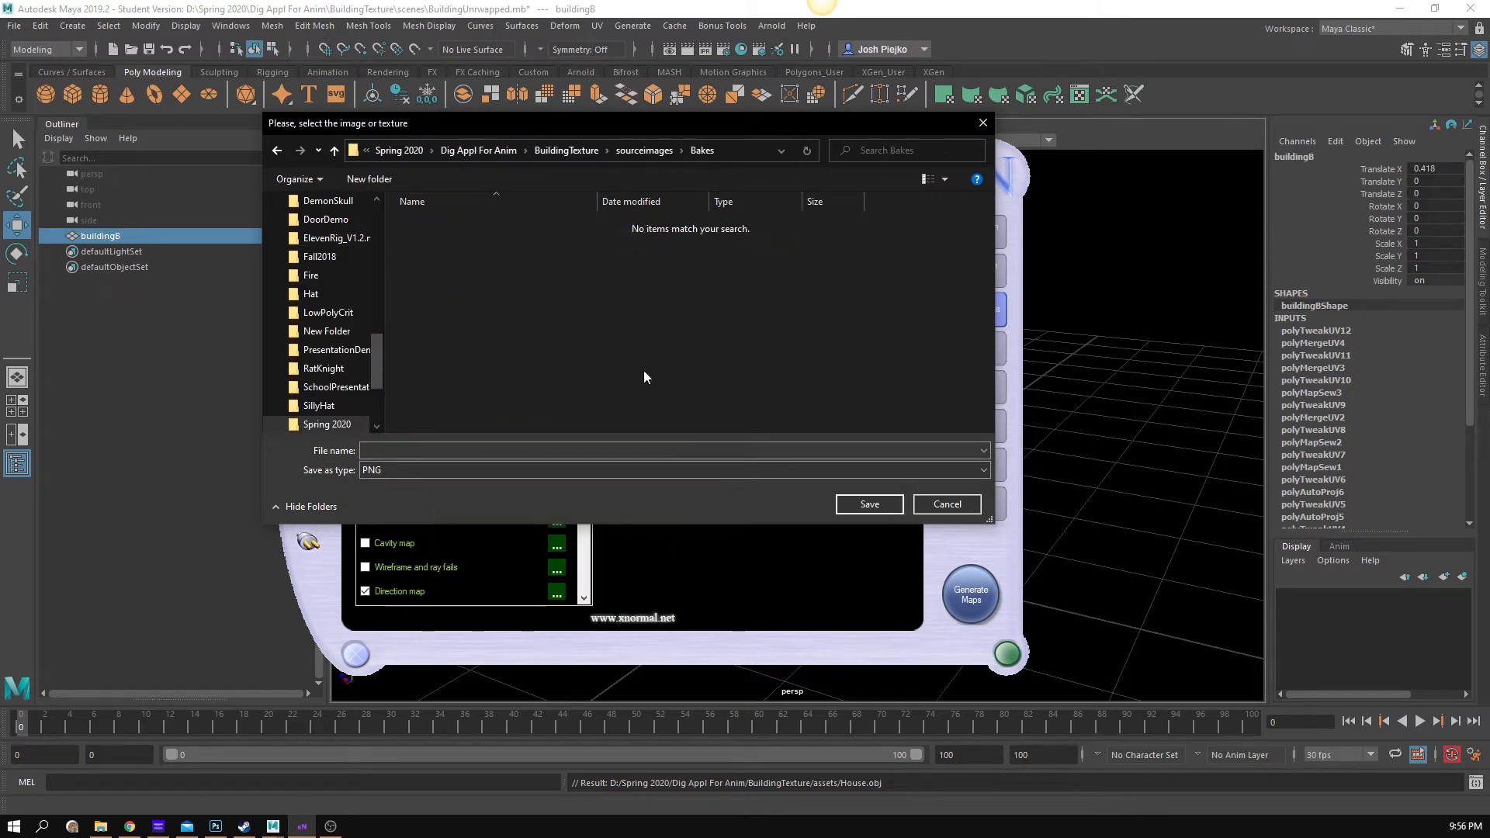
- Save the output file as a PNG named house in the Bakes folder
click(423, 456)
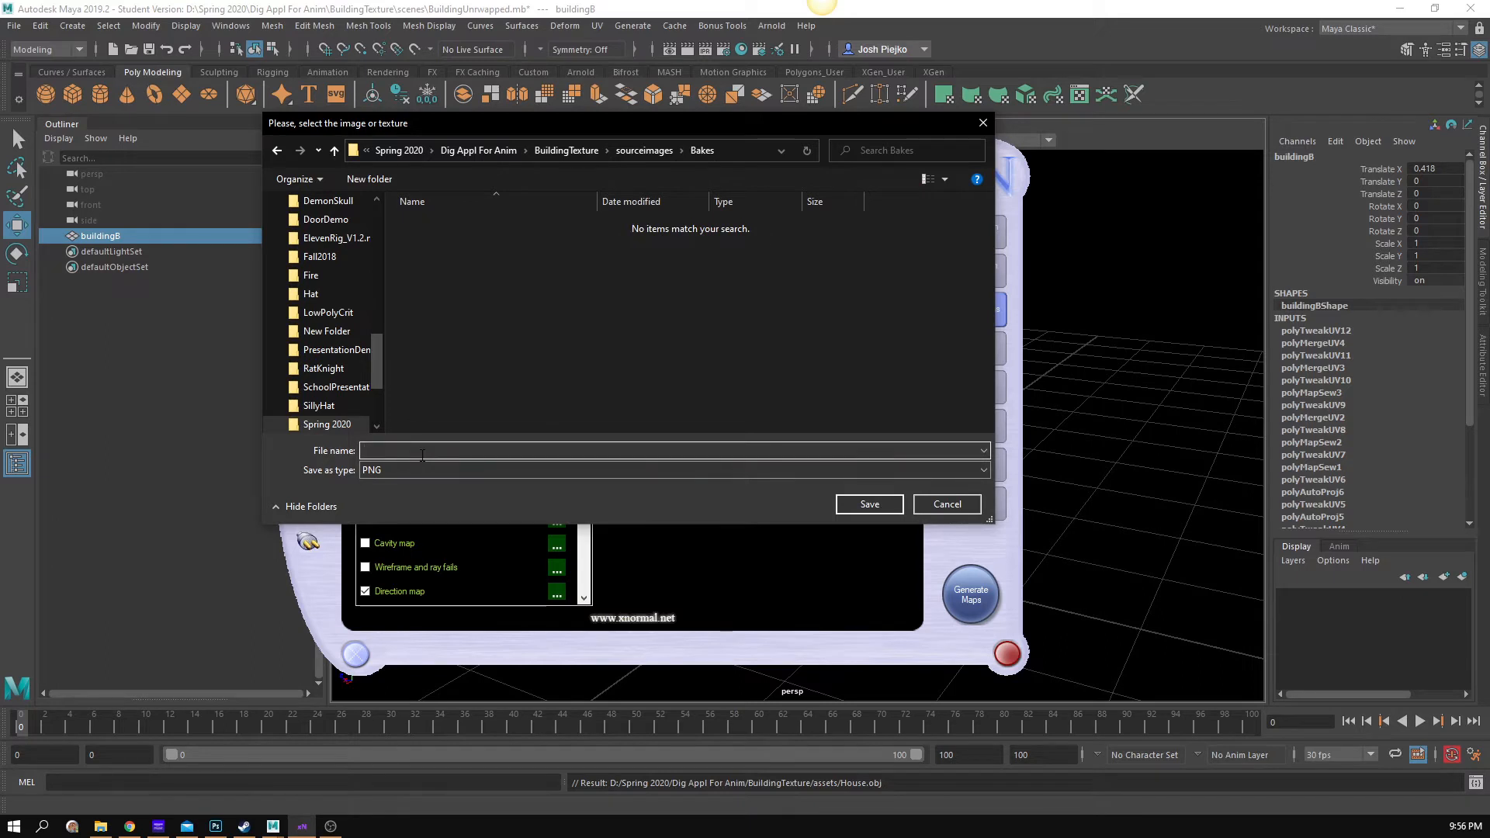
text(house)
click(866, 503)
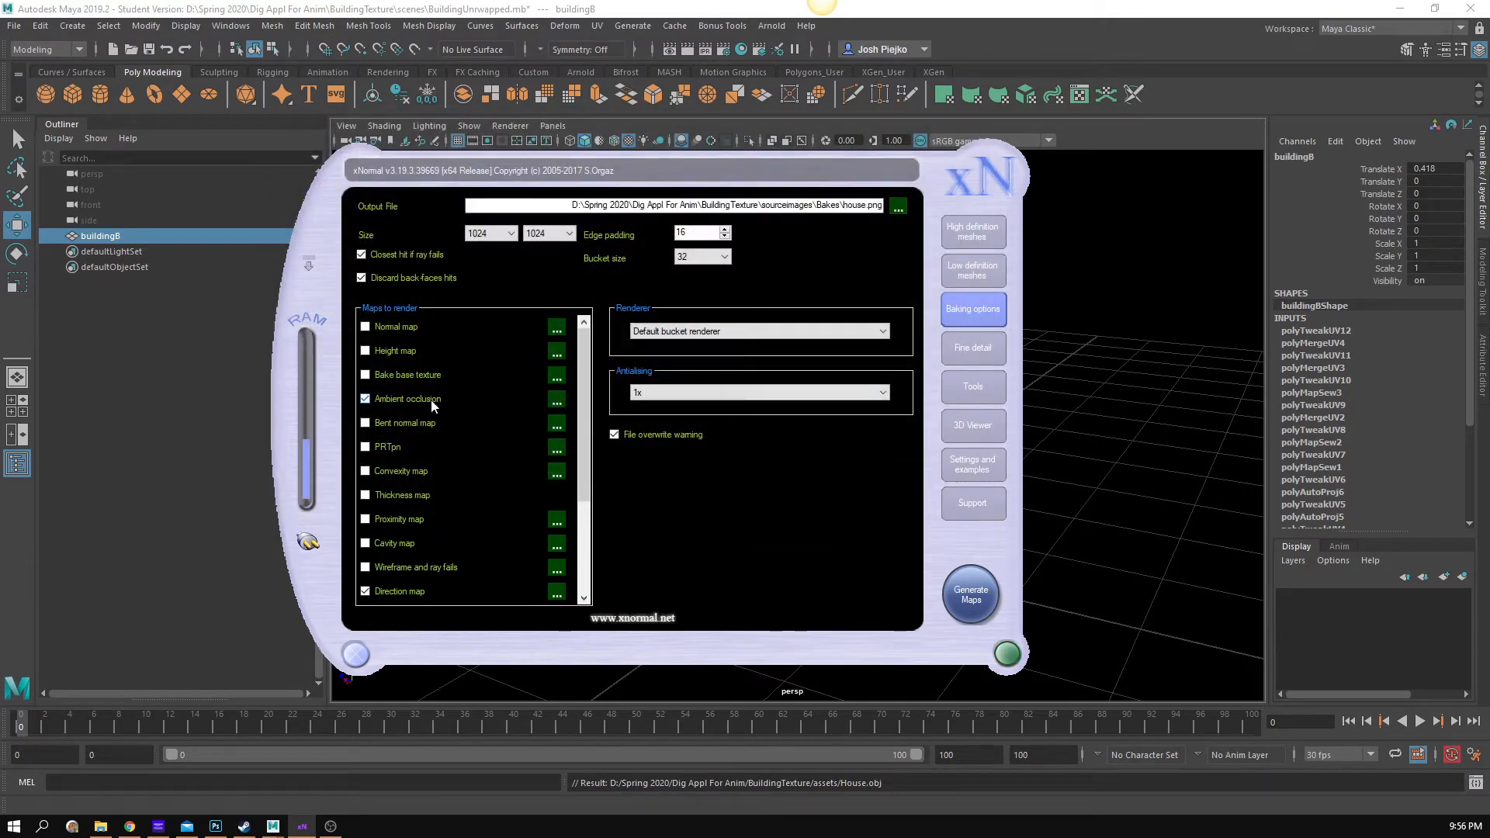
- Change the ambient occlusion map's occluded color to dark blue with red 17, green 29 and blue 74
click(556, 400)
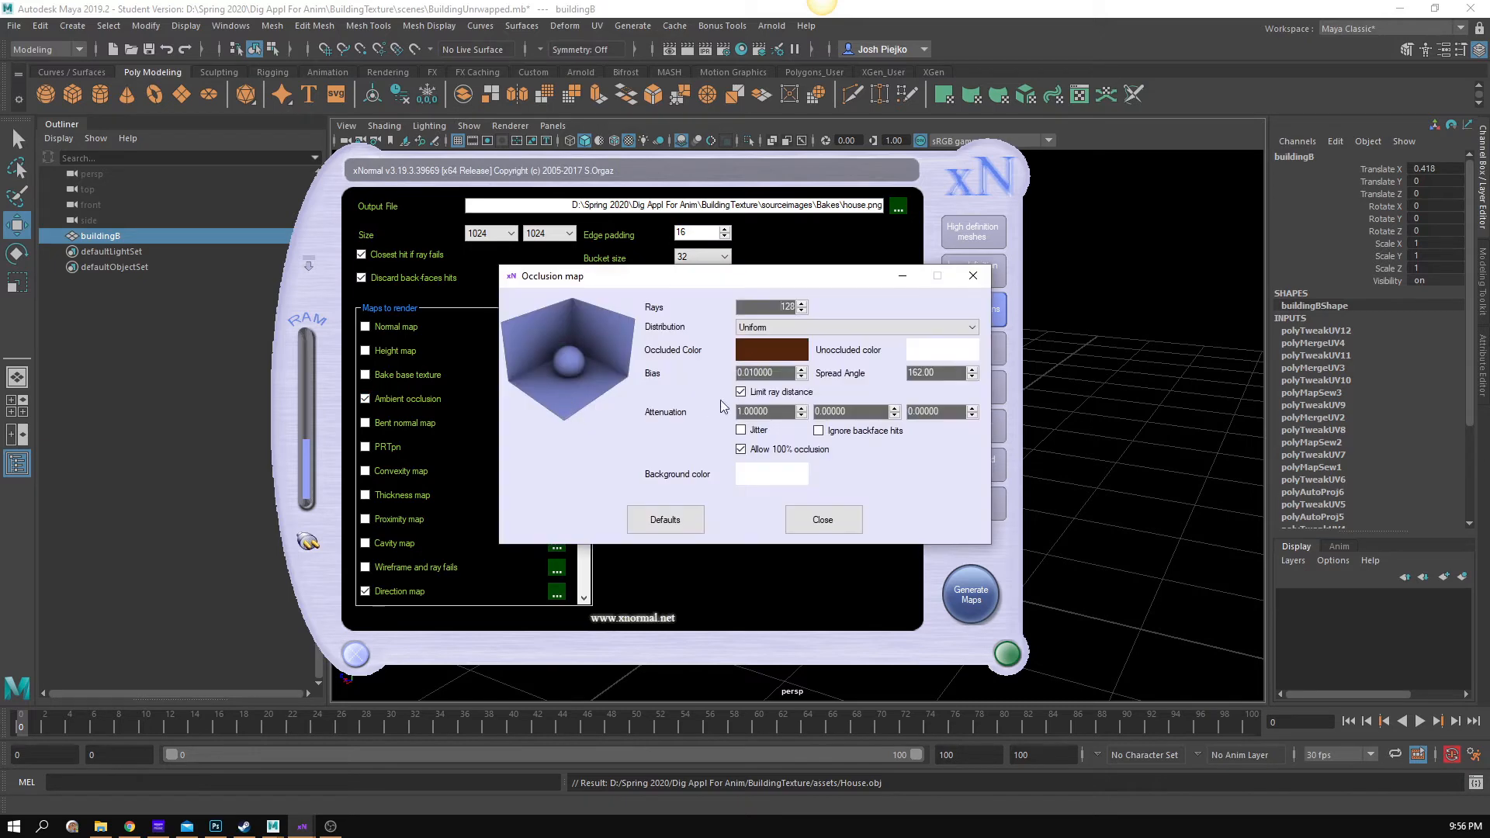
click(803, 357)
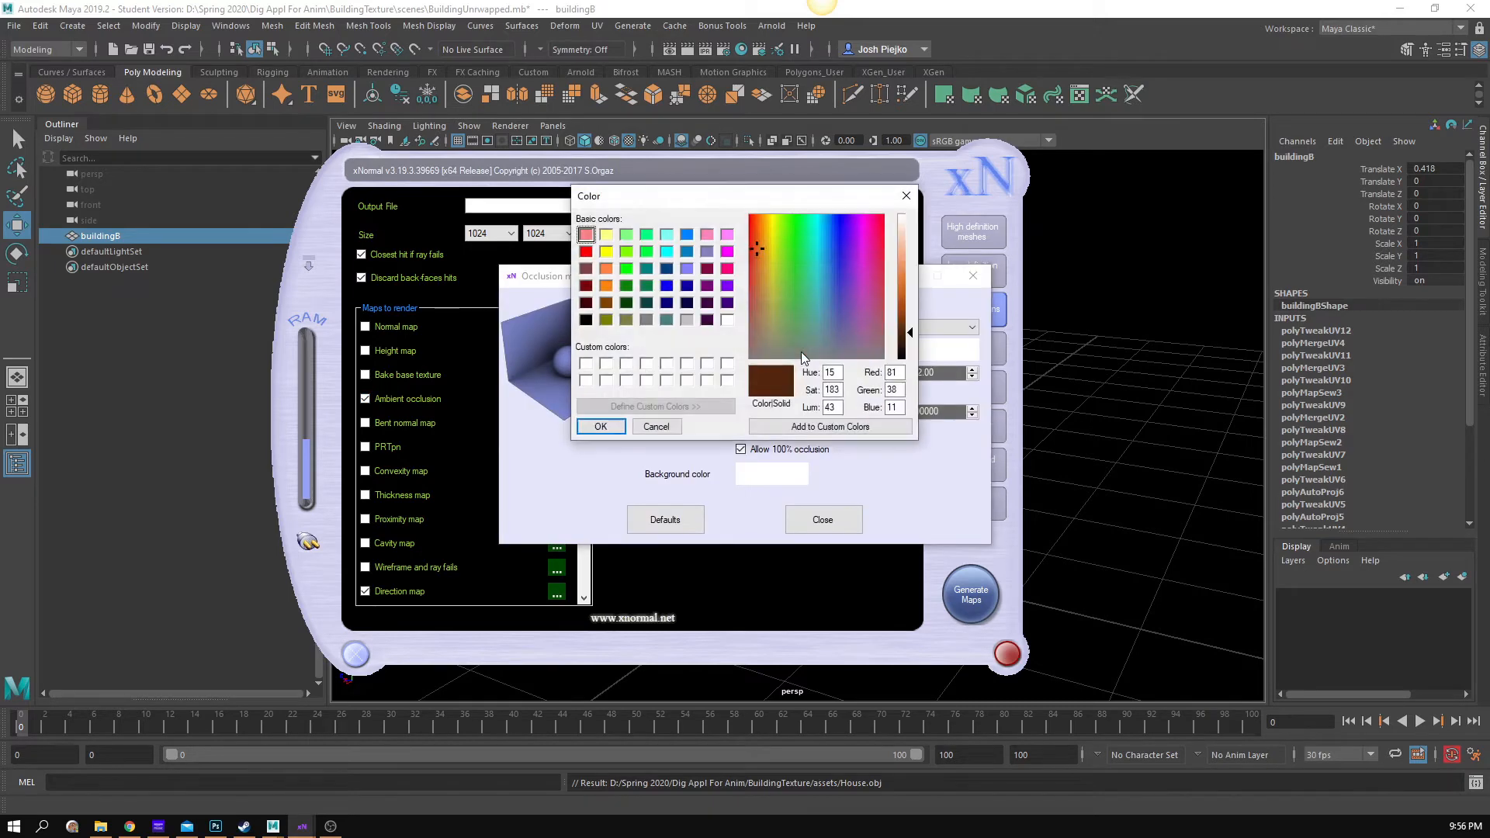
click(835, 269)
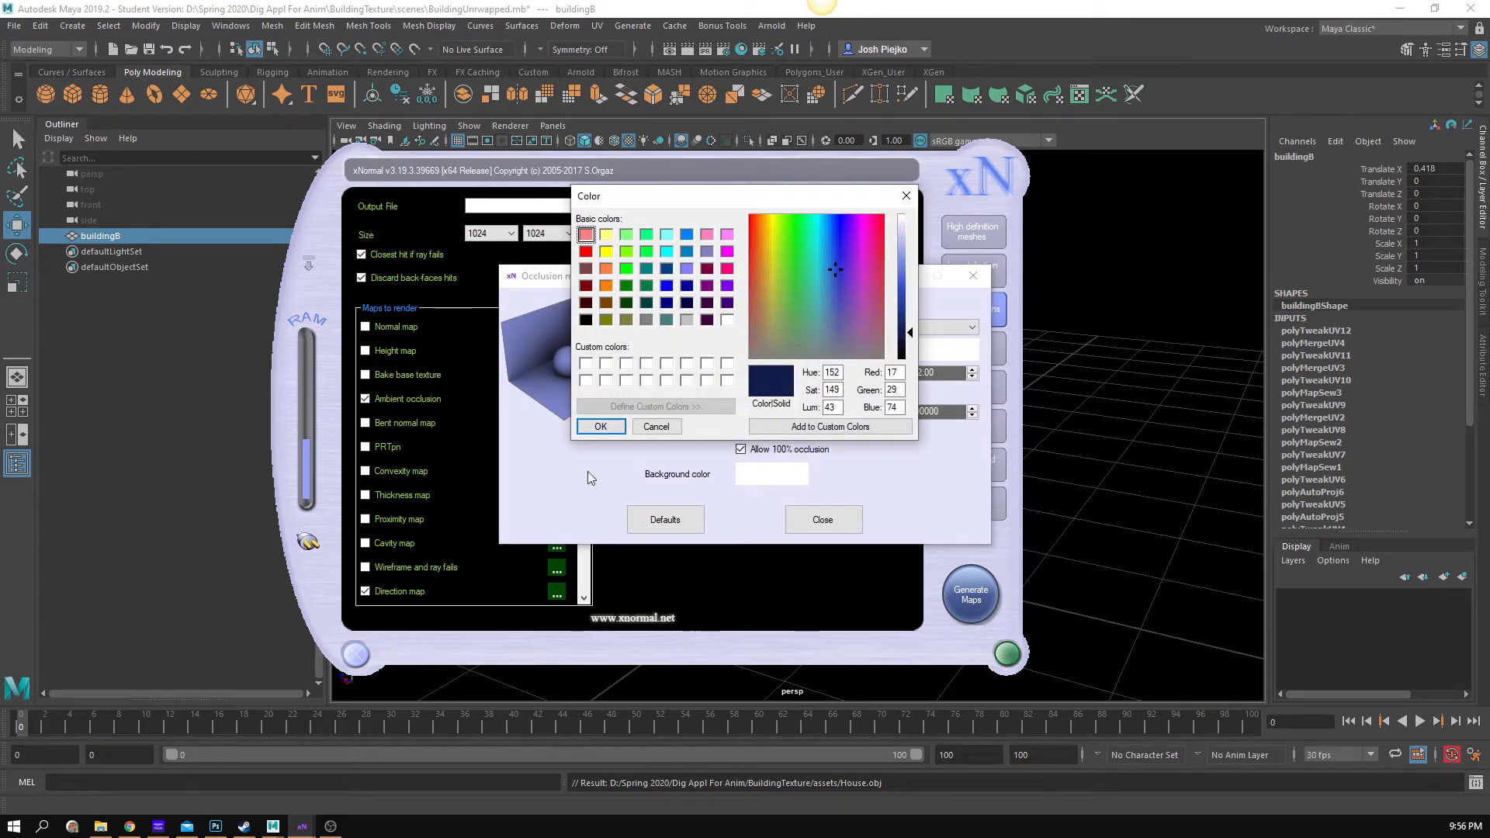
click(601, 427)
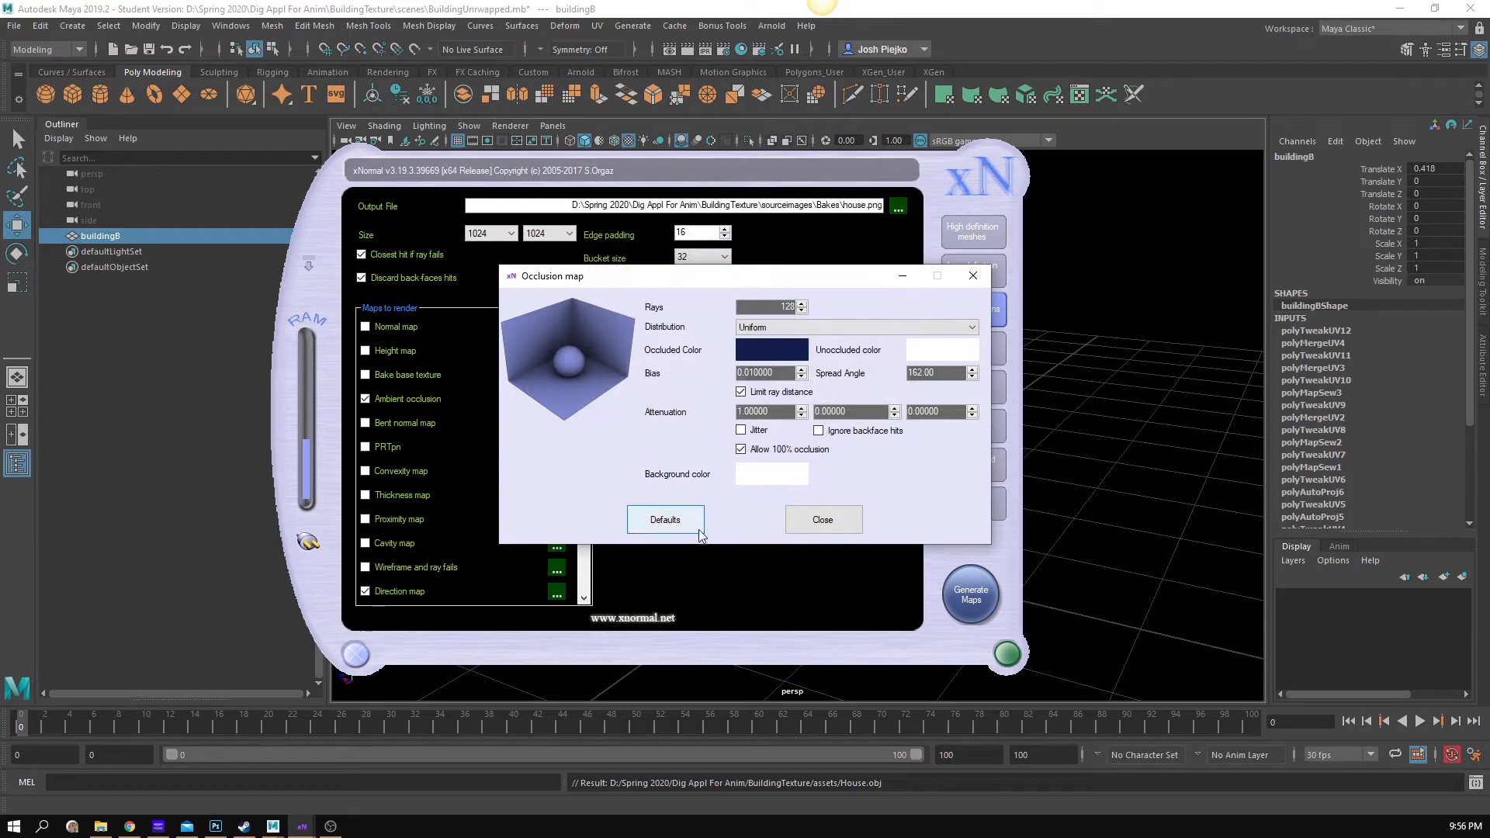
click(821, 520)
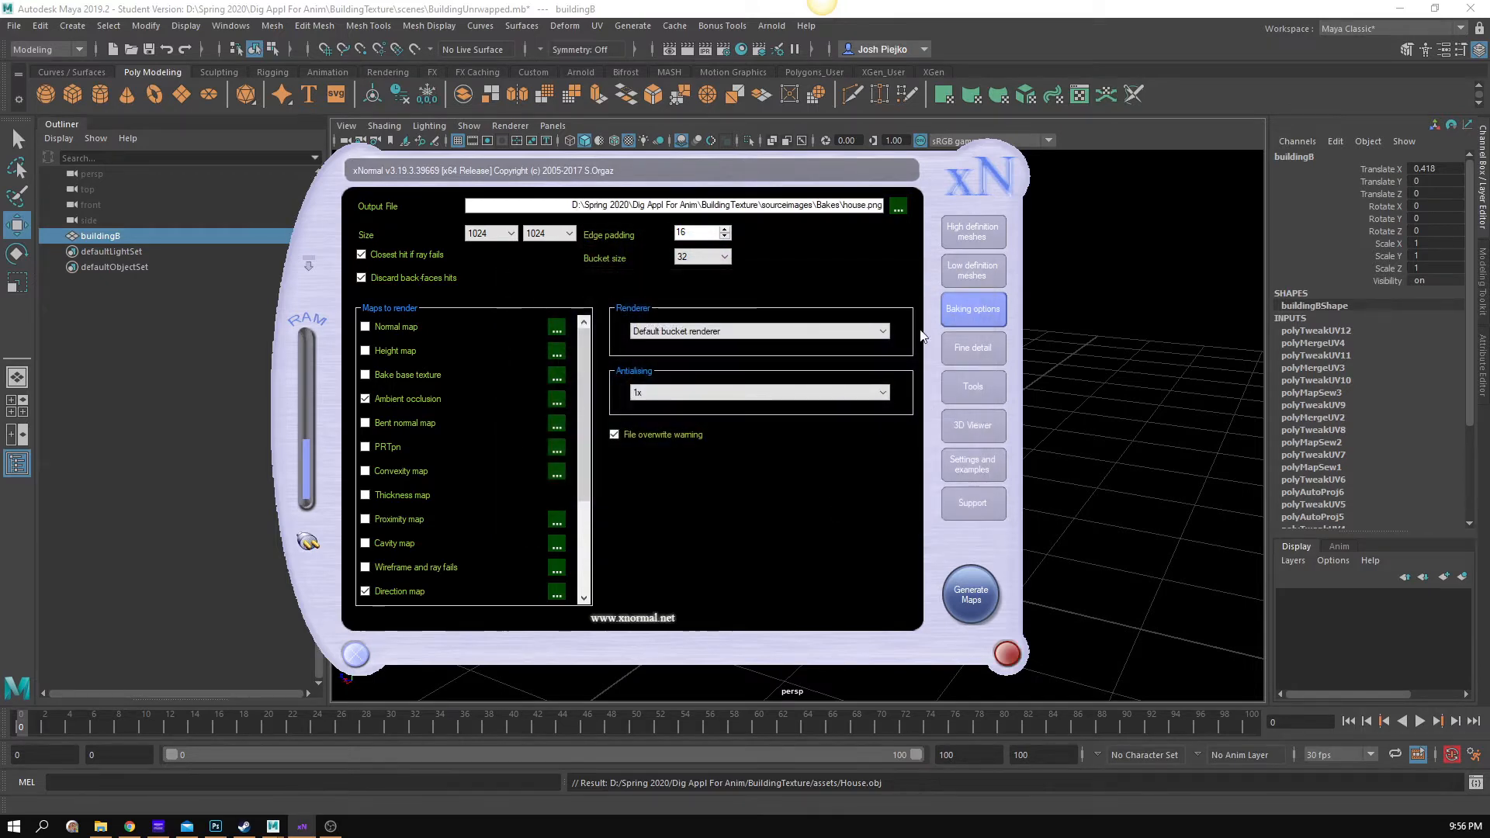
- Set the output file to TGA format with the name house in the Bakes folder
click(898, 206)
click(512, 469)
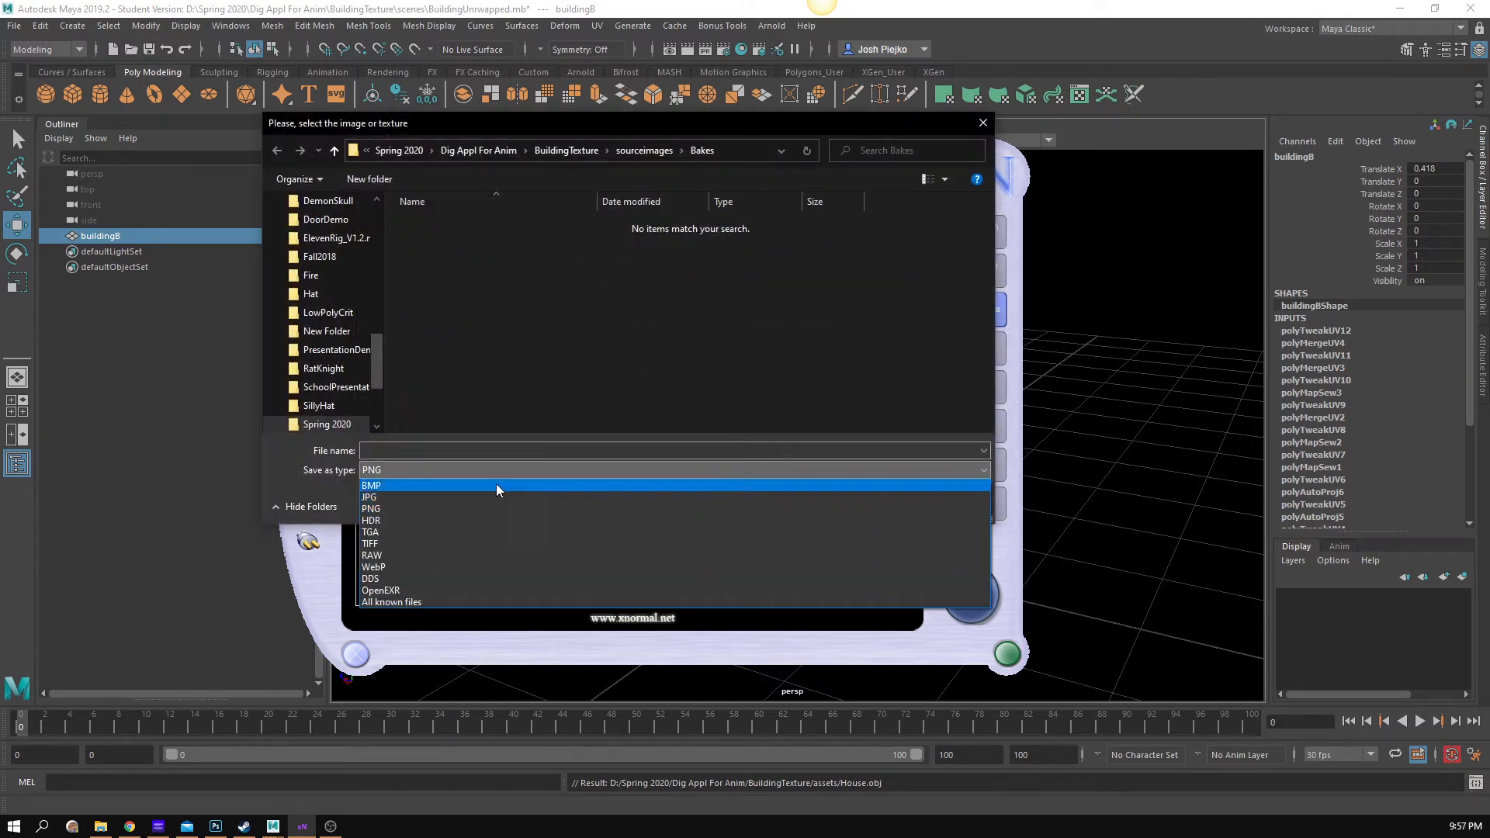
click(460, 532)
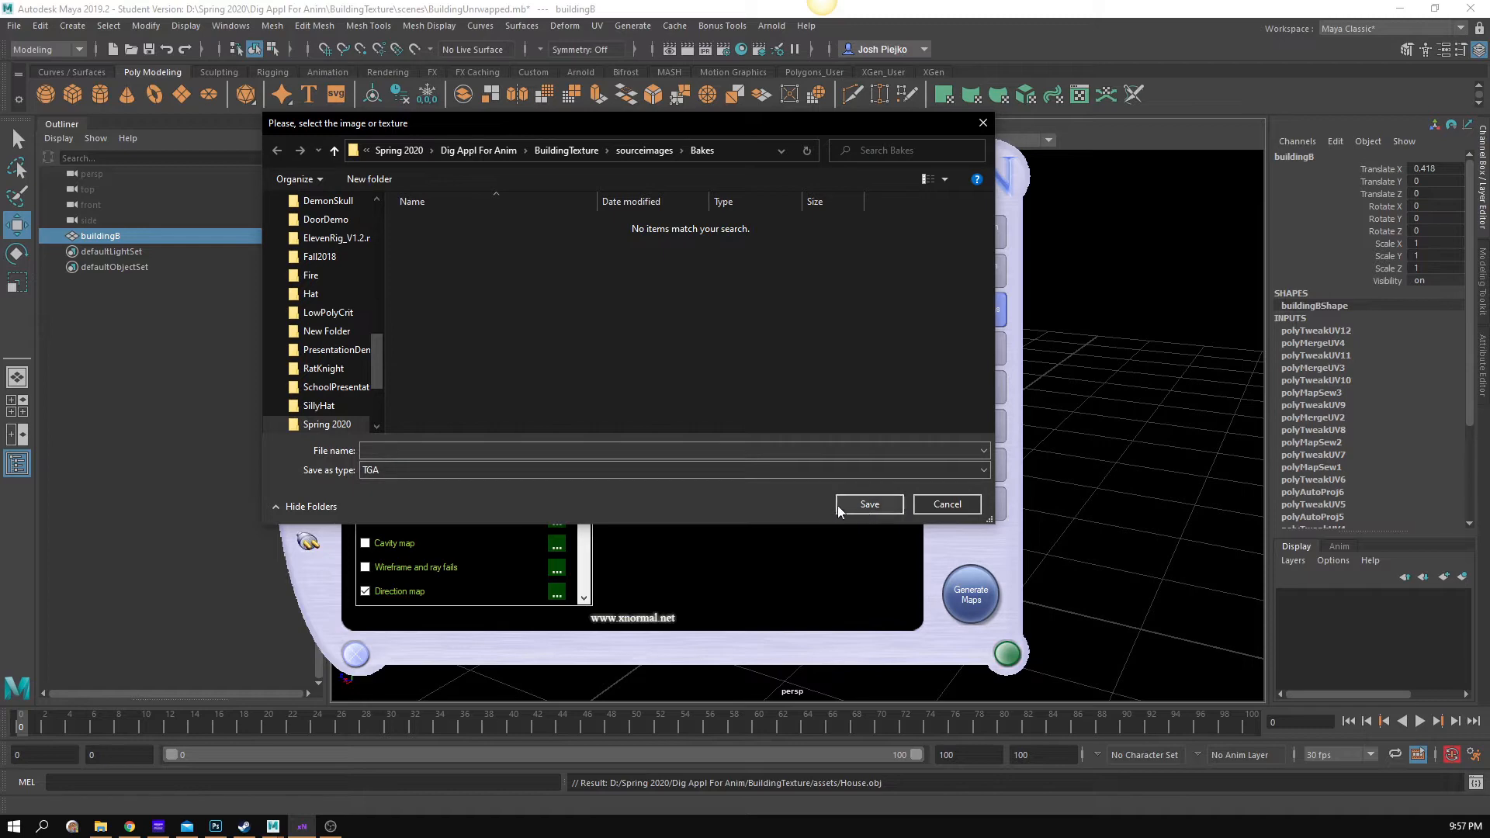
click(669, 470)
click(617, 452)
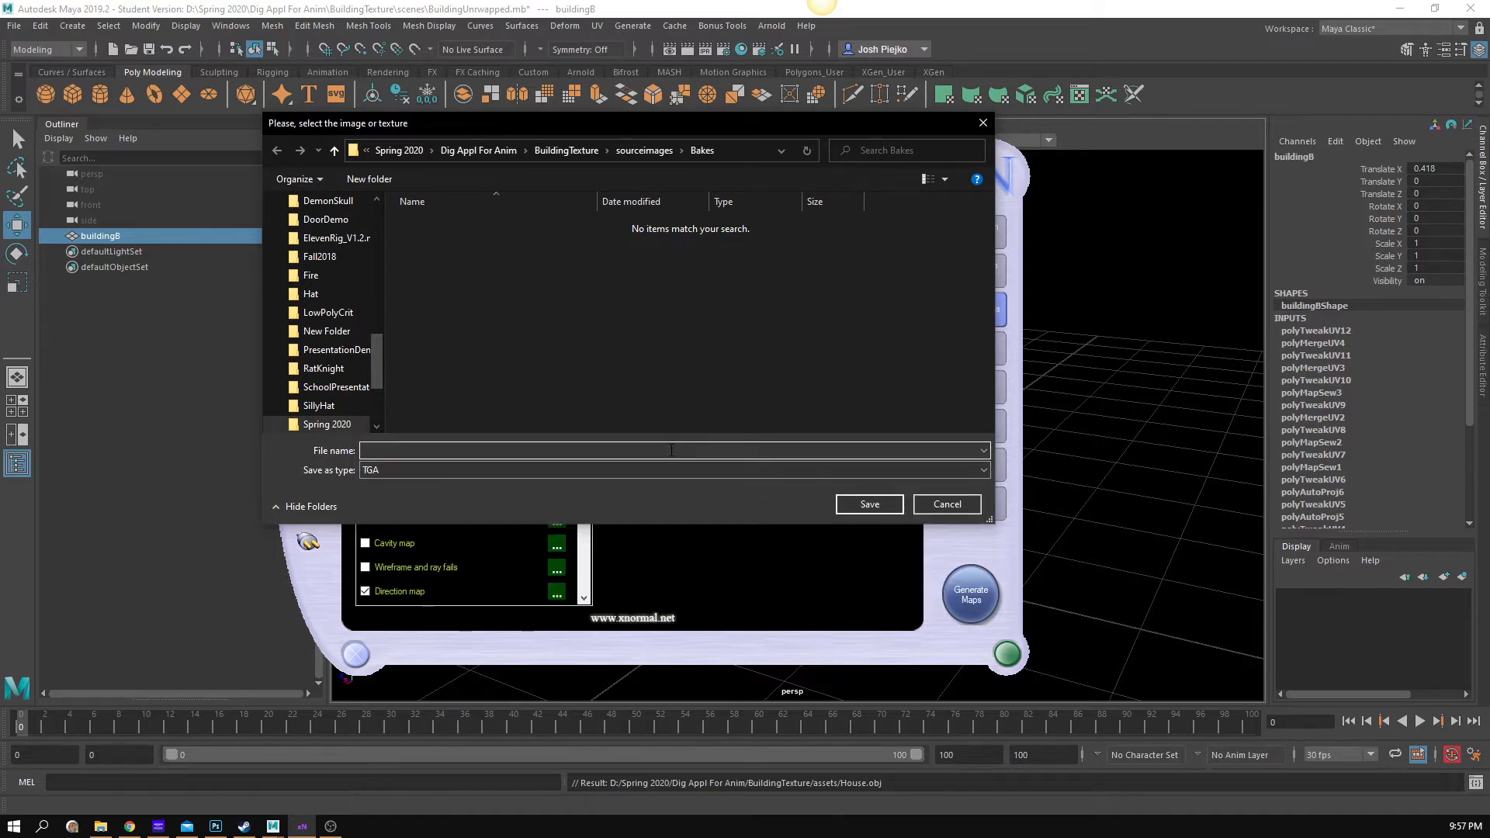
text(house)
key(Return)
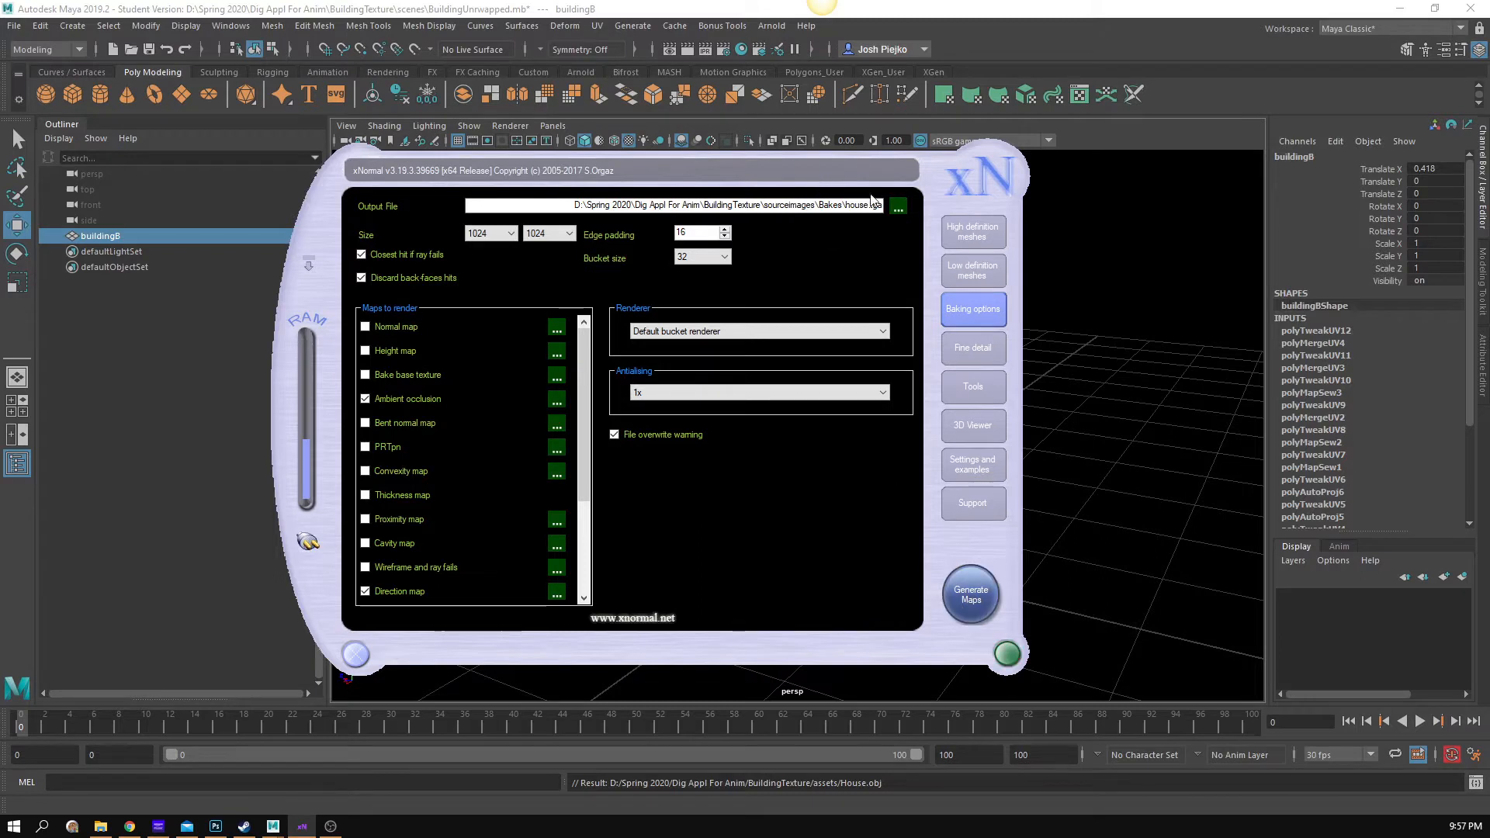
- Set the bake size to 2048 by 2048 and try to generate the maps
click(512, 234)
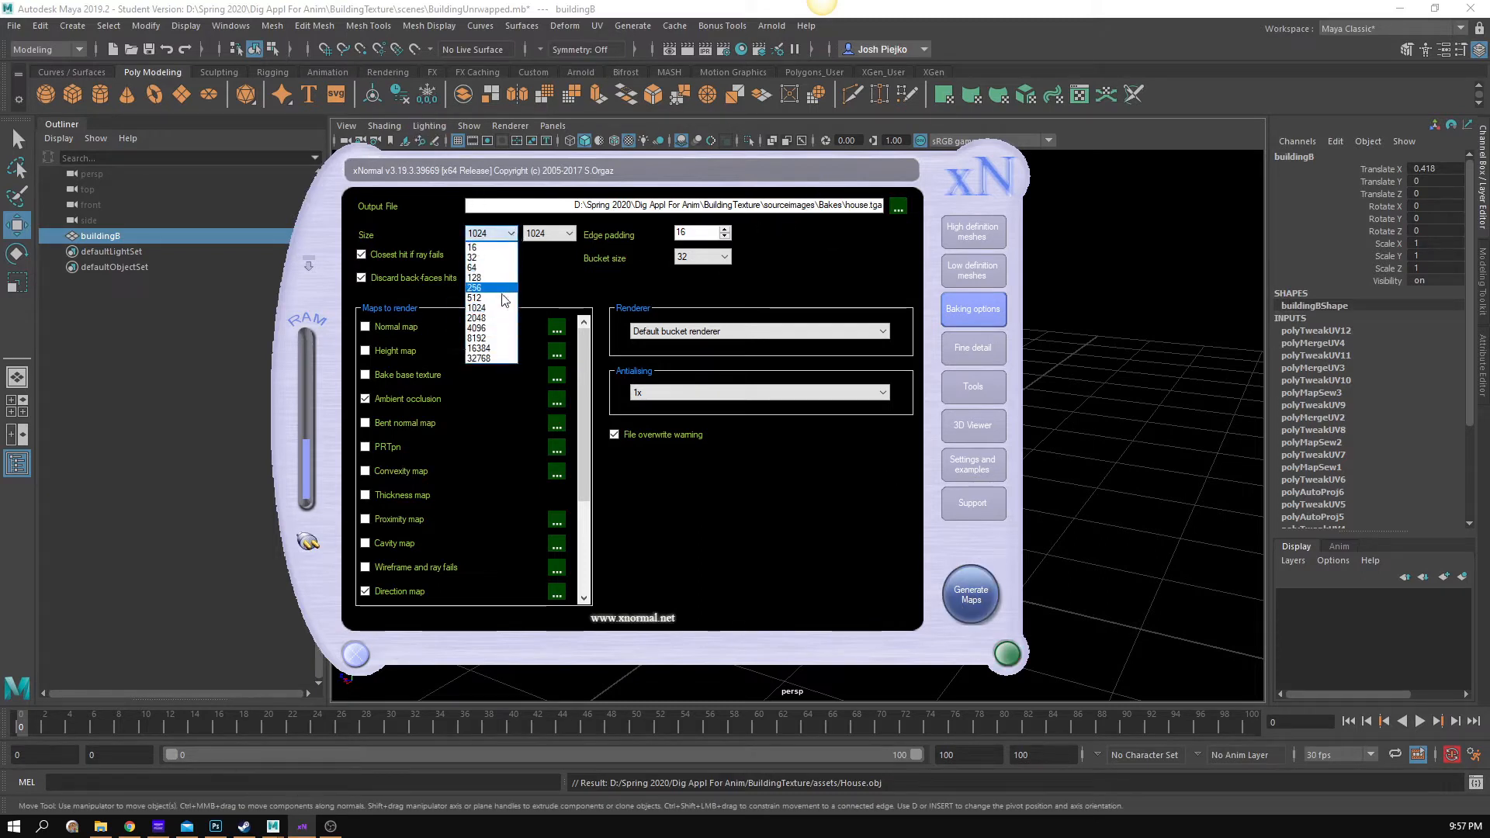
click(505, 319)
click(543, 234)
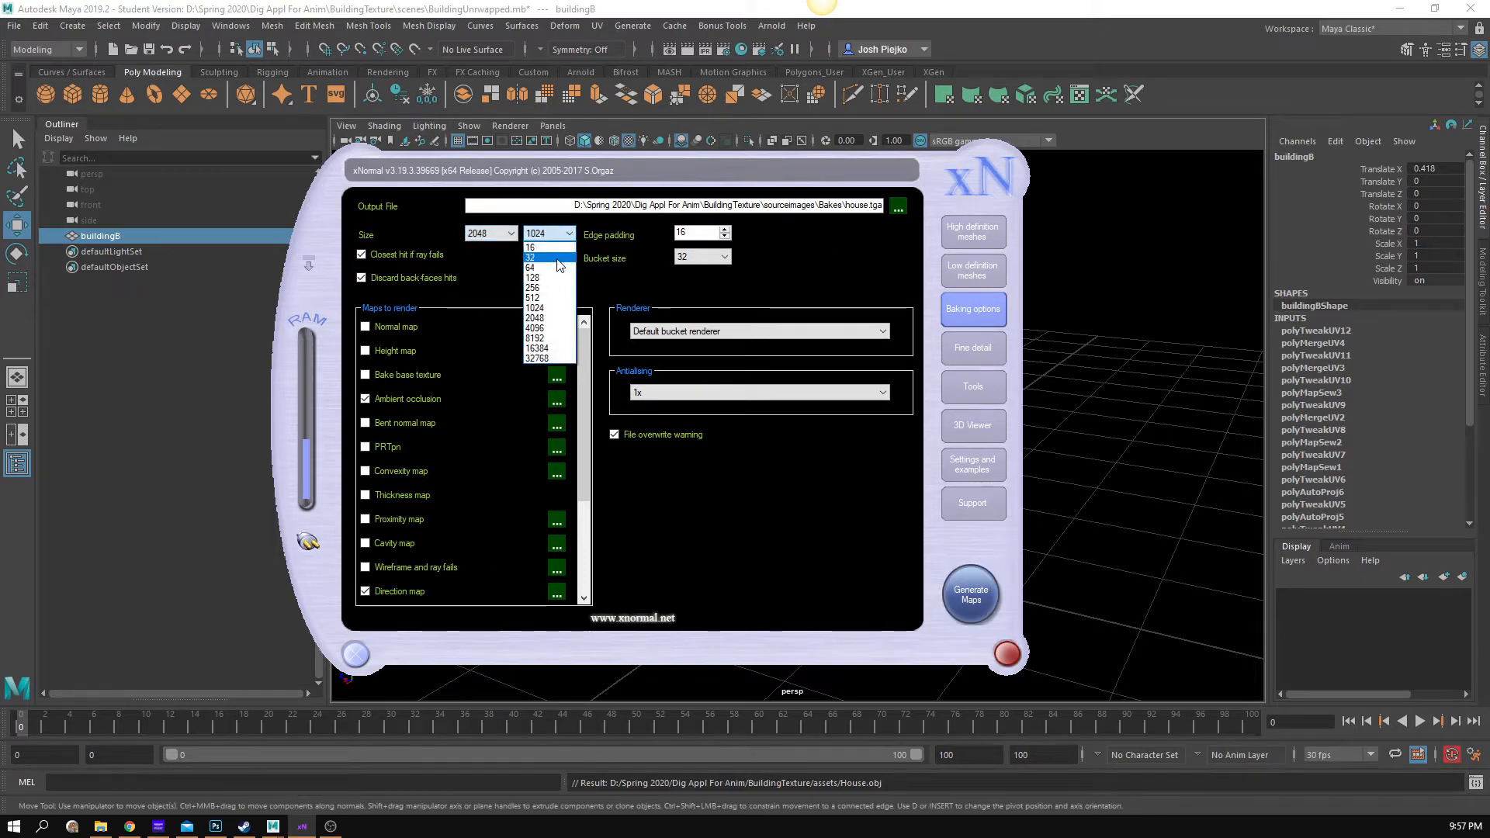
click(547, 318)
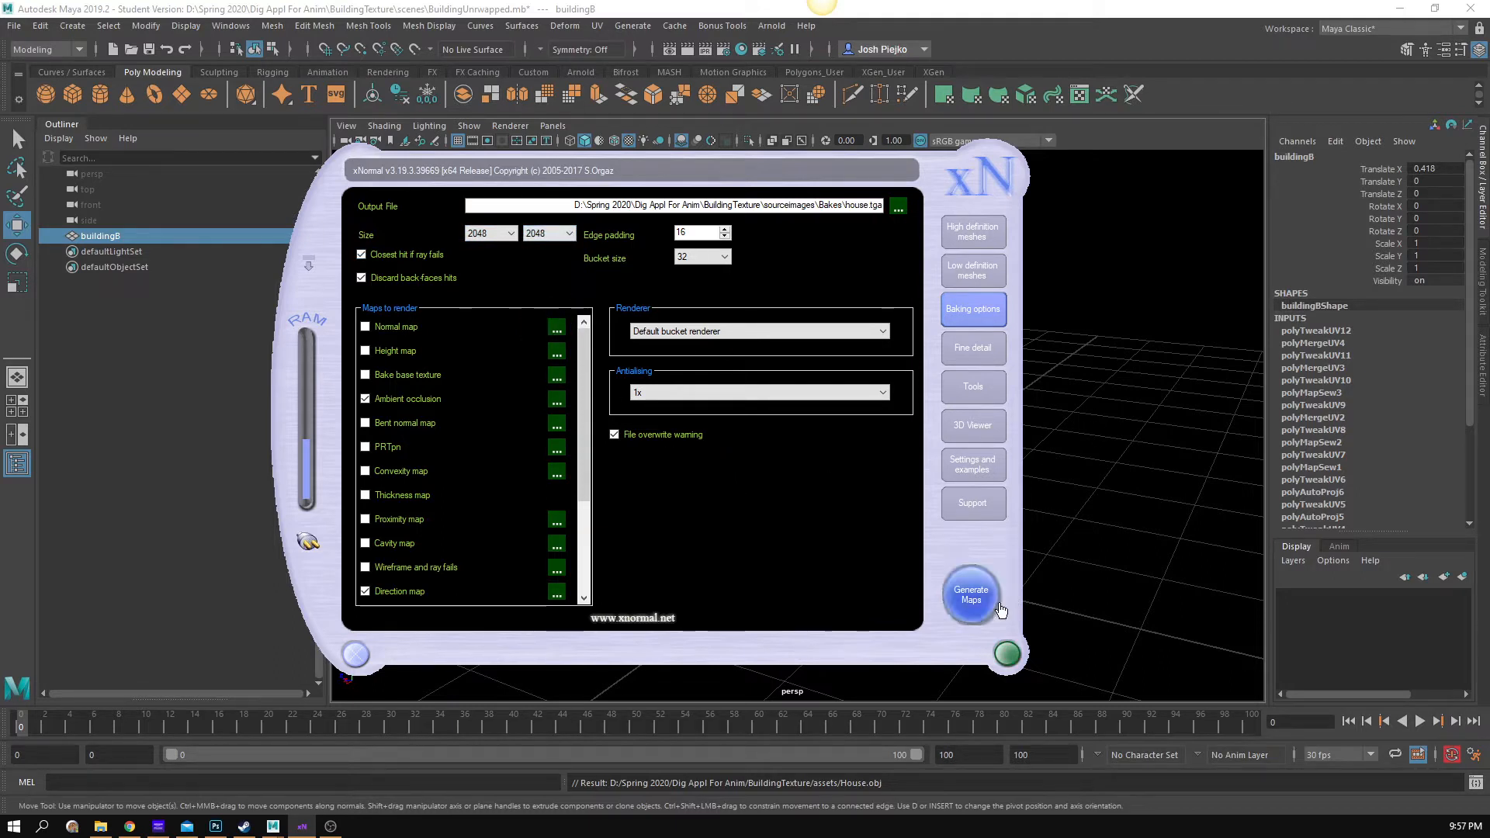
click(970, 595)
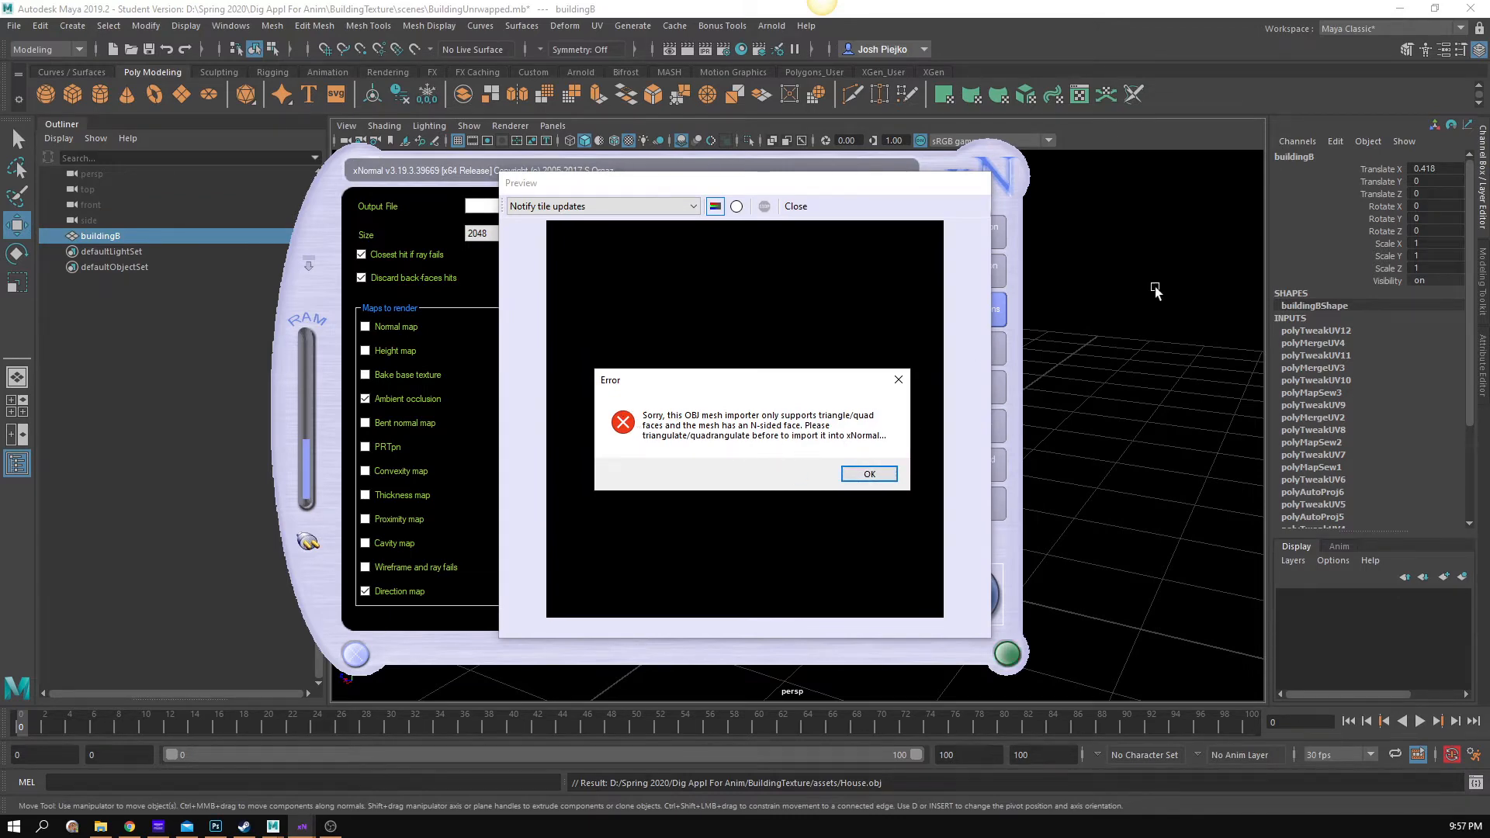
- Switch to Maya and use Multi-Cut on the plain gable end to cut from both wall corners to the centre edge above them
click(1151, 256)
mouse_move(807, 358)
mouse_down()
mouse_move(900, 376)
mouse_move(794, 363)
mouse_move(915, 399)
mouse_move(761, 391)
mouse_move(708, 419)
mouse_move(807, 392)
mouse_move(1026, 444)
mouse_up()
click(821, 380)
key(5)
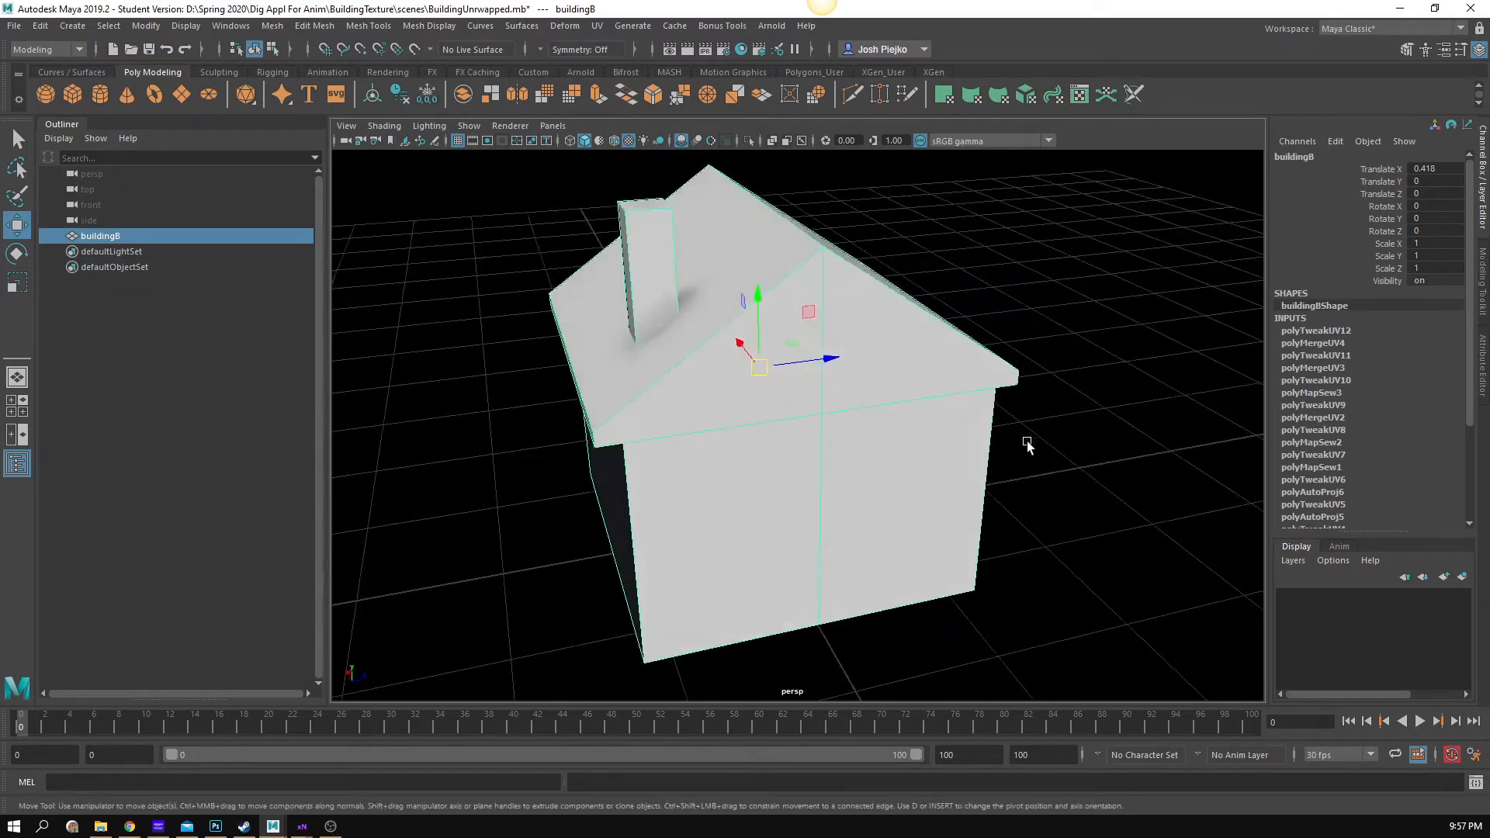
drag(869, 292, 558, 380)
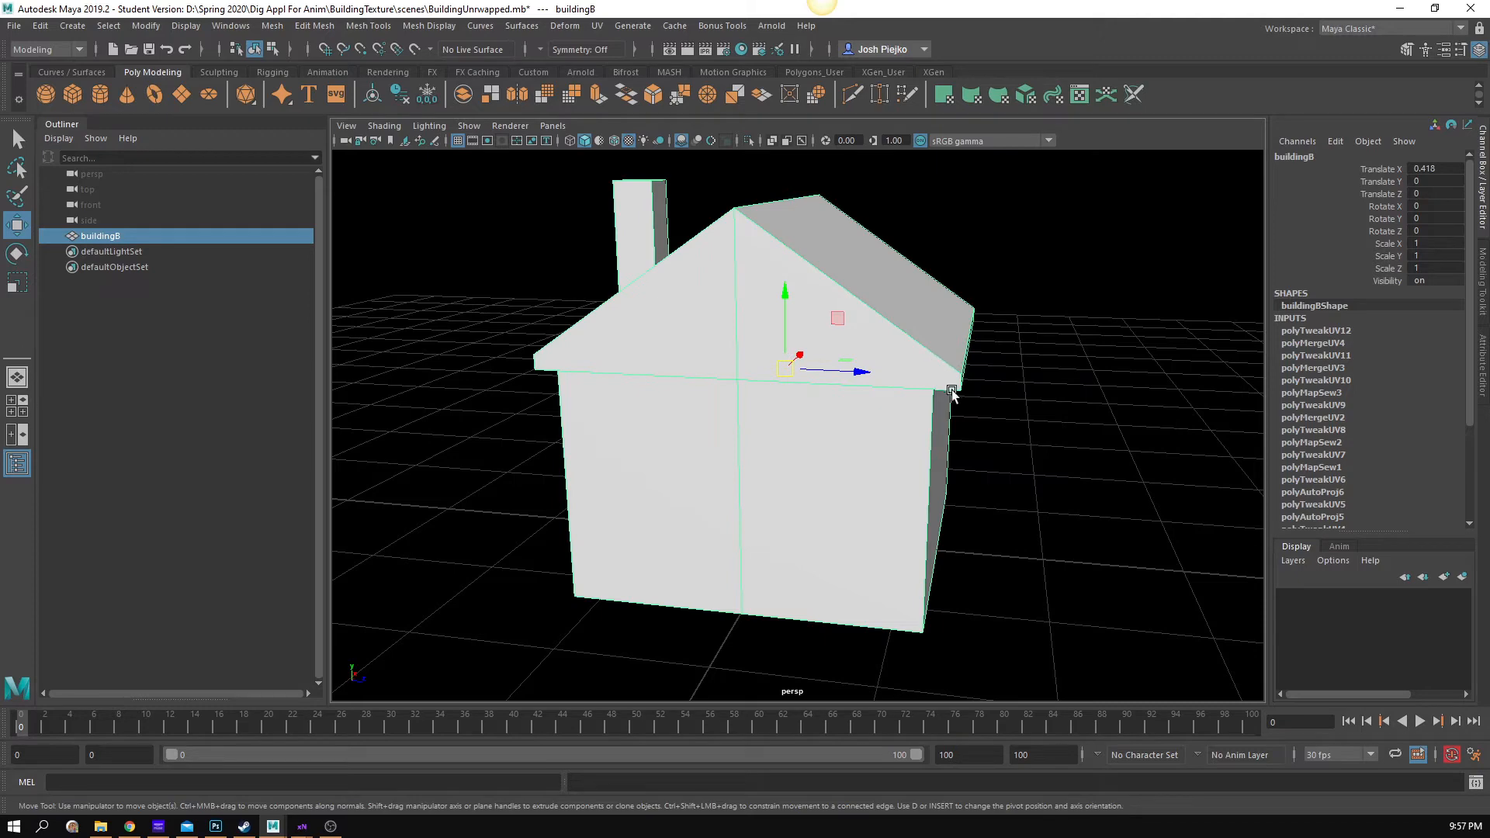
click(1406, 49)
click(1356, 580)
drag(1157, 449, 996, 417)
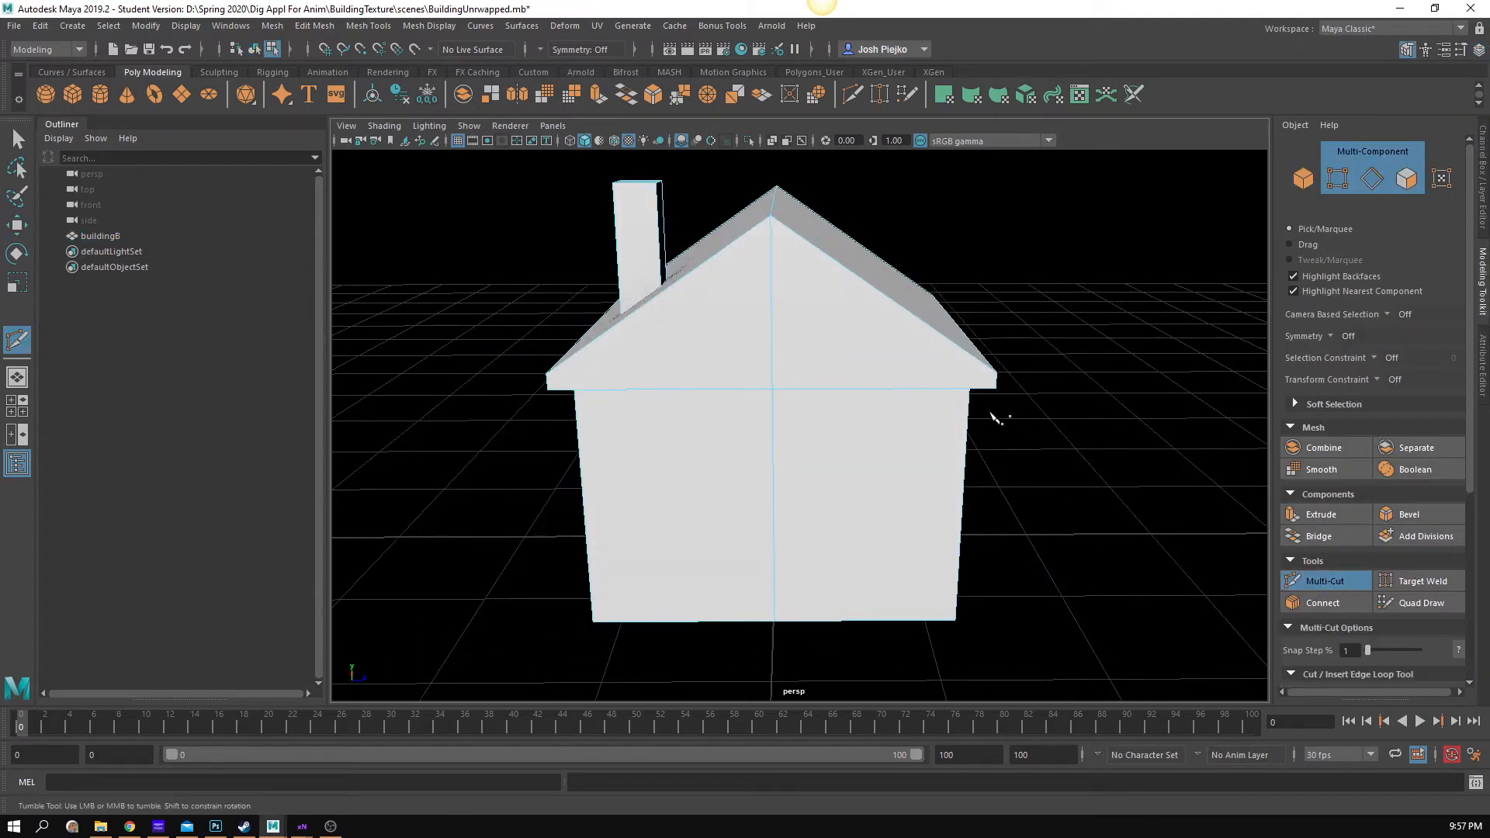
click(970, 390)
click(772, 318)
drag(778, 323, 718, 373)
click(638, 385)
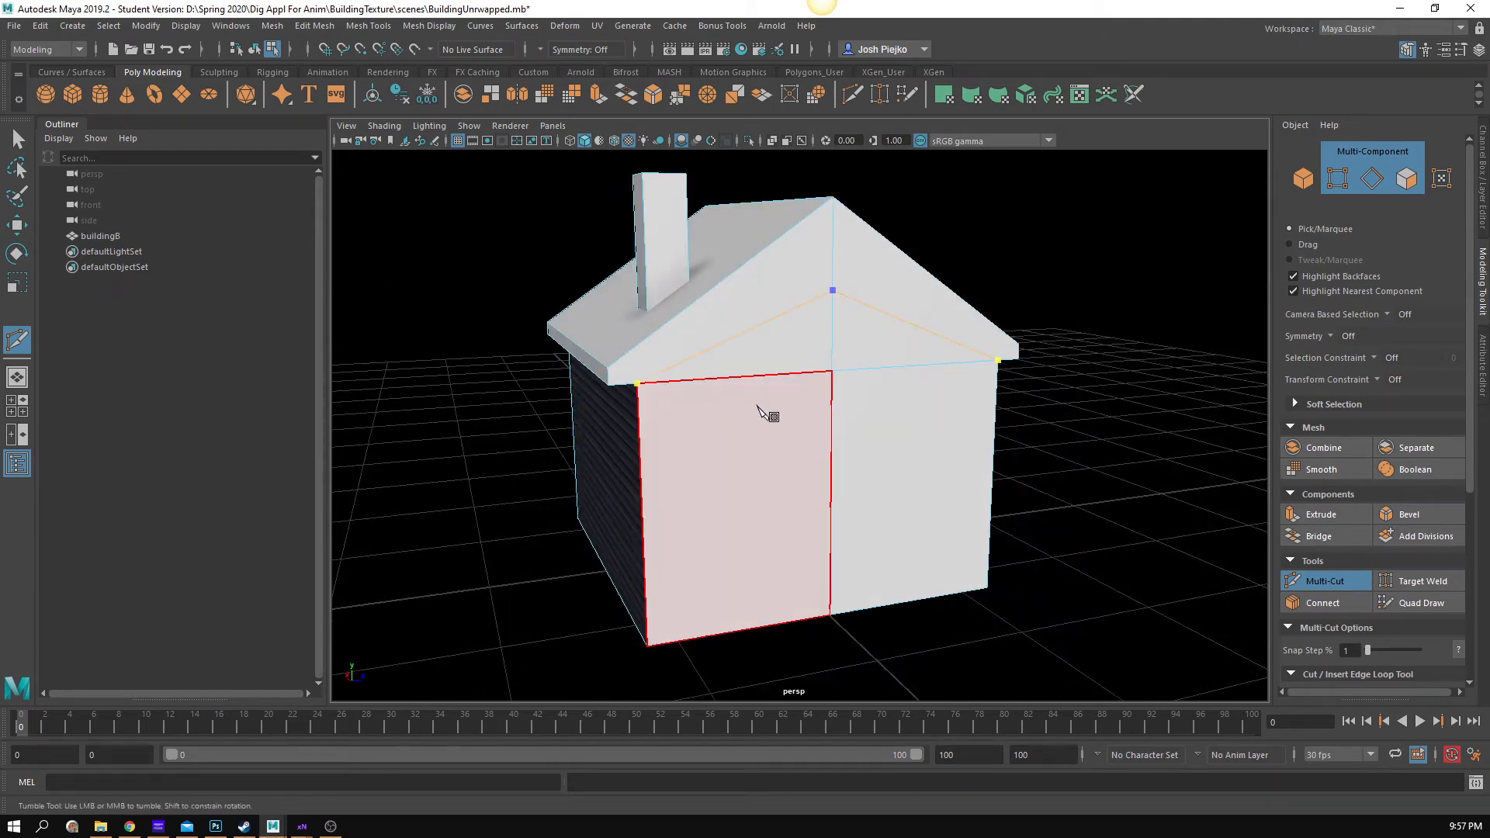
right_click(756, 402)
- Cut the door-side gable from both wall corners to its centre edge, and return to object selection with the Move tool
drag(1052, 297, 858, 432)
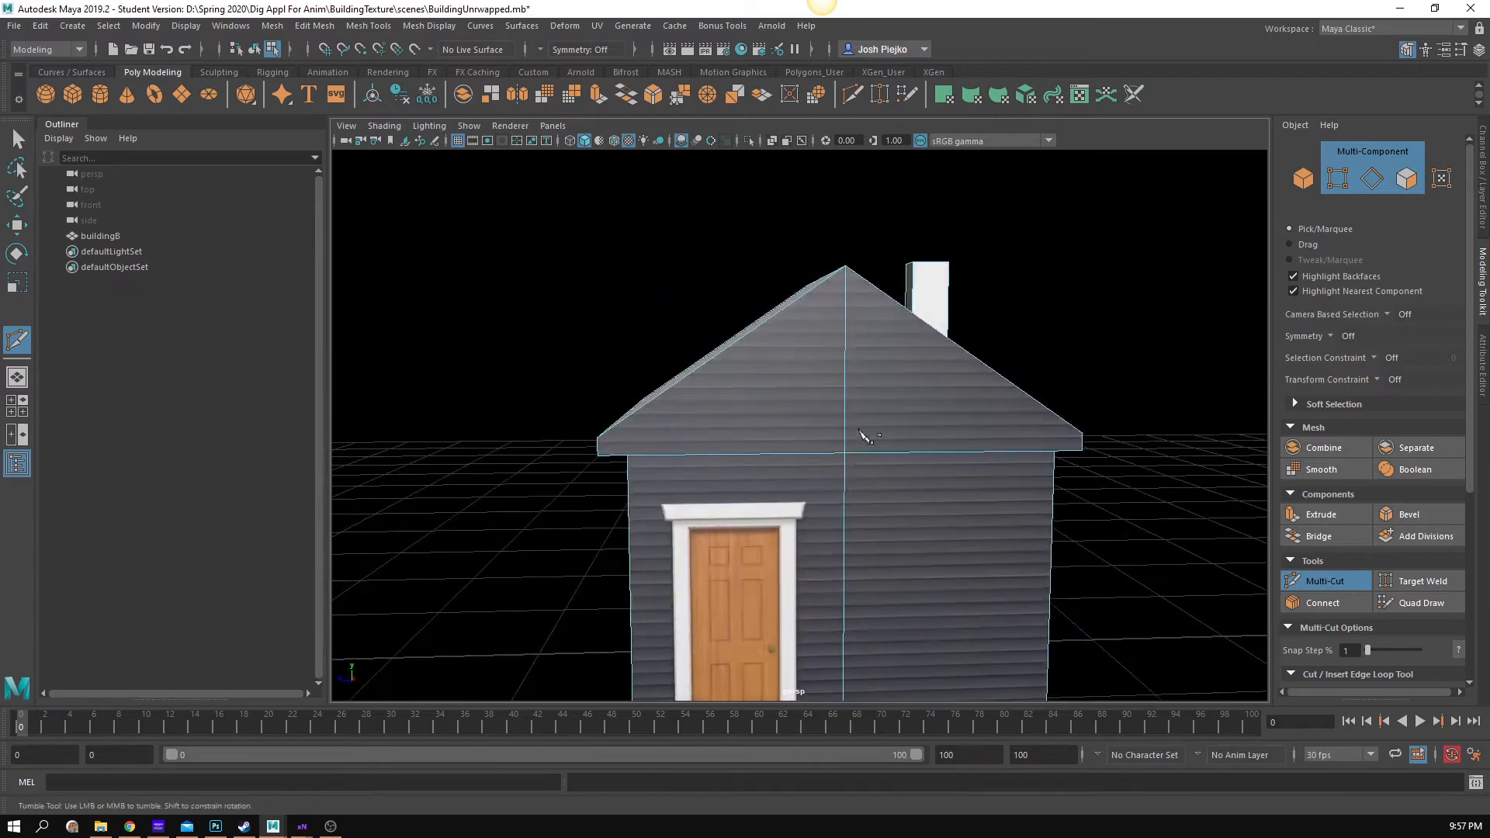
click(1053, 451)
click(845, 348)
click(628, 455)
key(w)
drag(879, 464, 734, 472)
drag(601, 483, 677, 479)
right_click(691, 468)
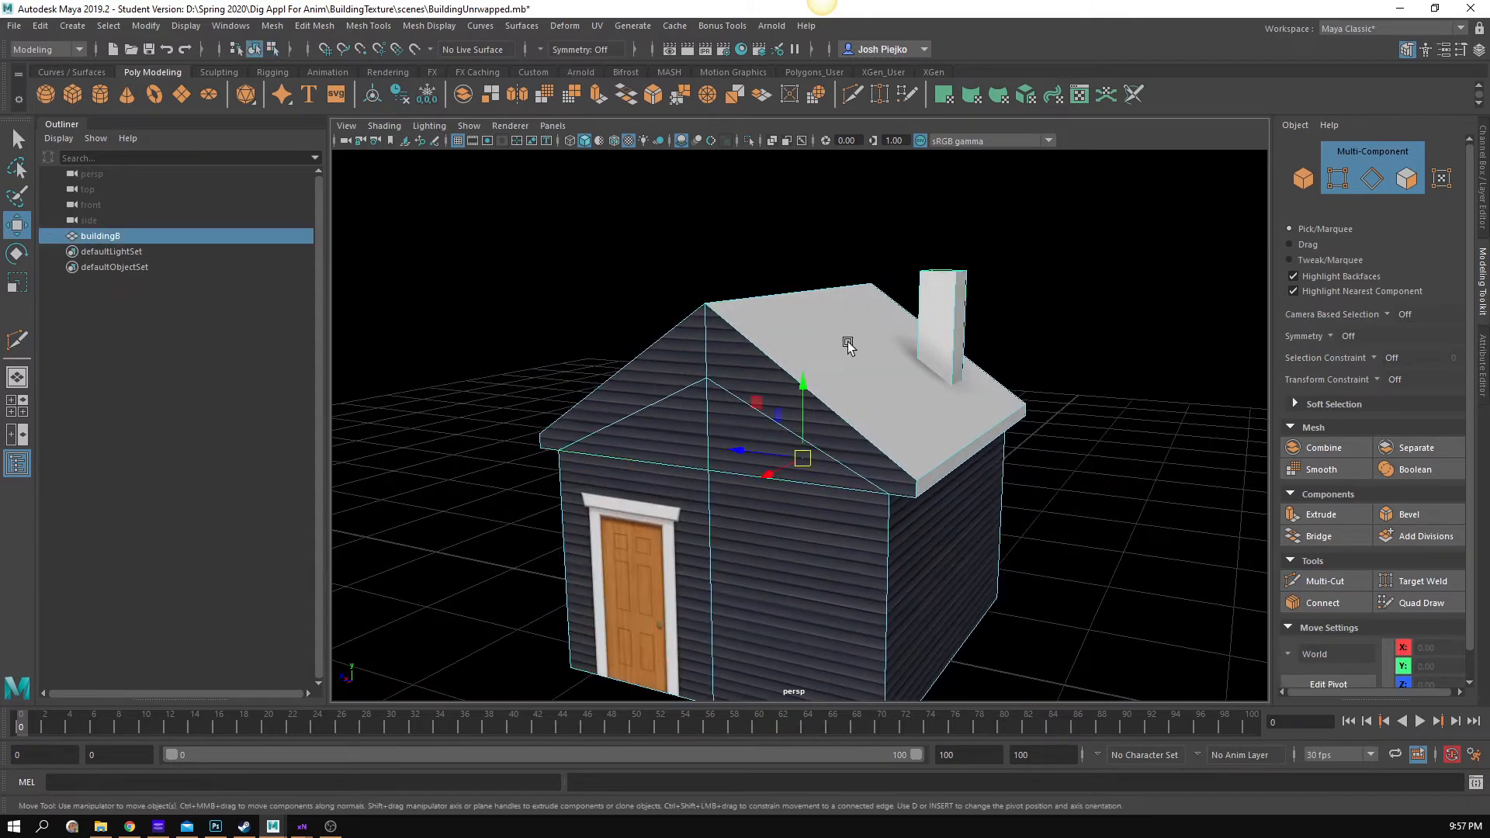
- Export the selected house as an OBJ, replacing House.obj in the BuildingTexture assets folder
drag(856, 489, 1018, 473)
drag(721, 476, 891, 456)
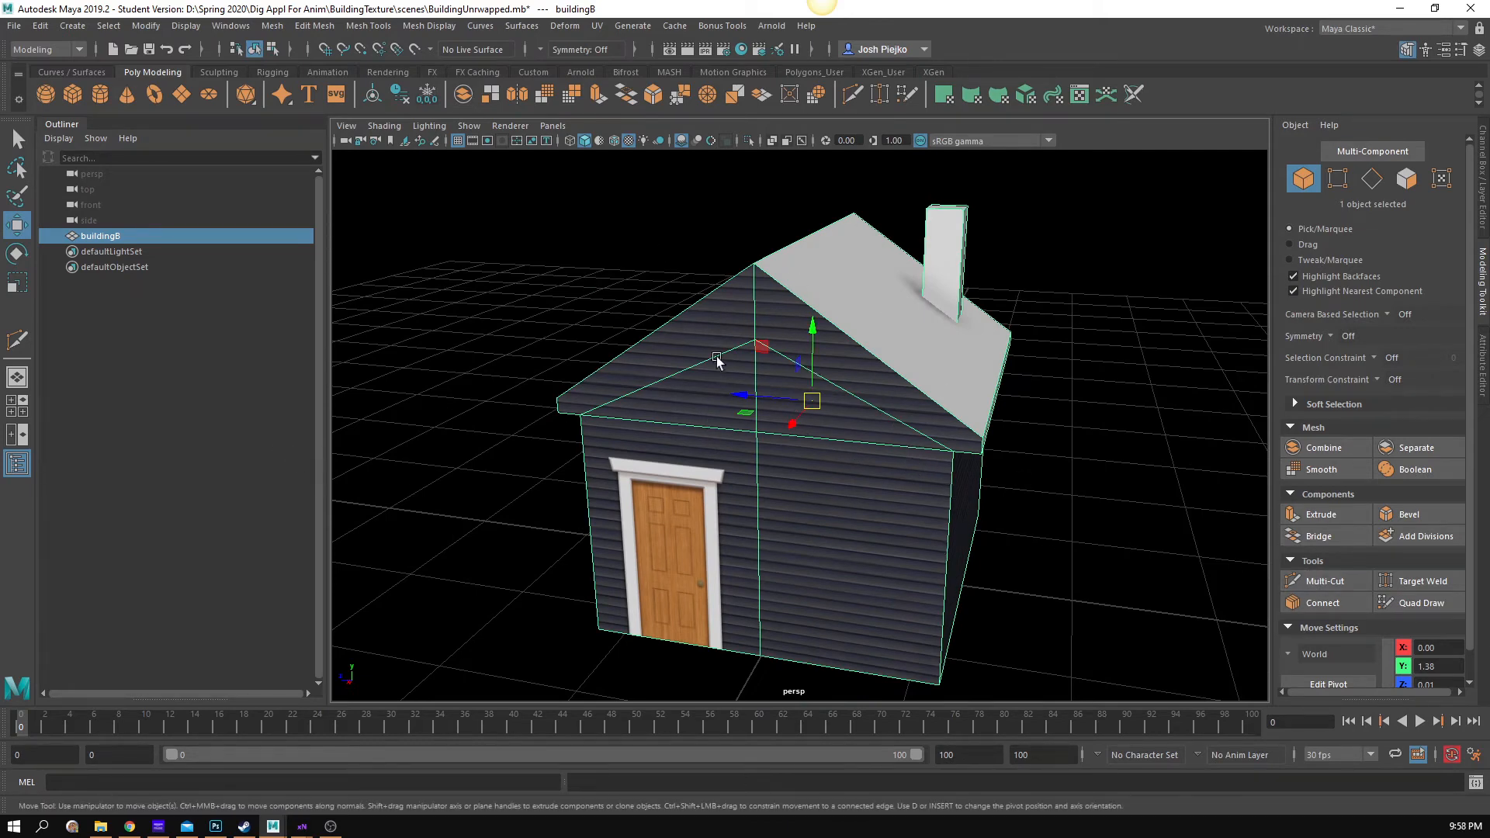
drag(772, 372, 767, 411)
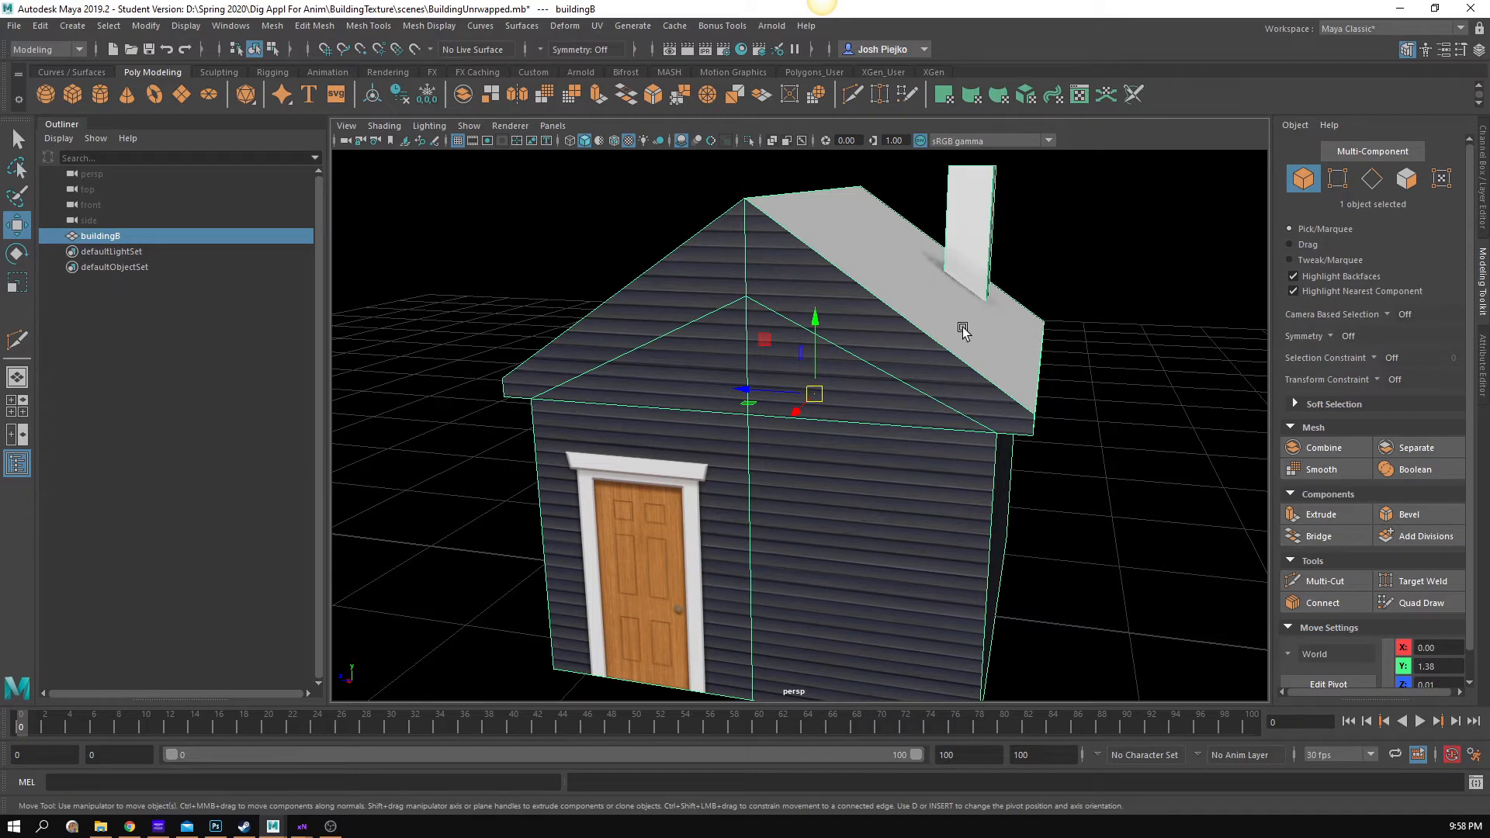
click(1087, 470)
click(728, 469)
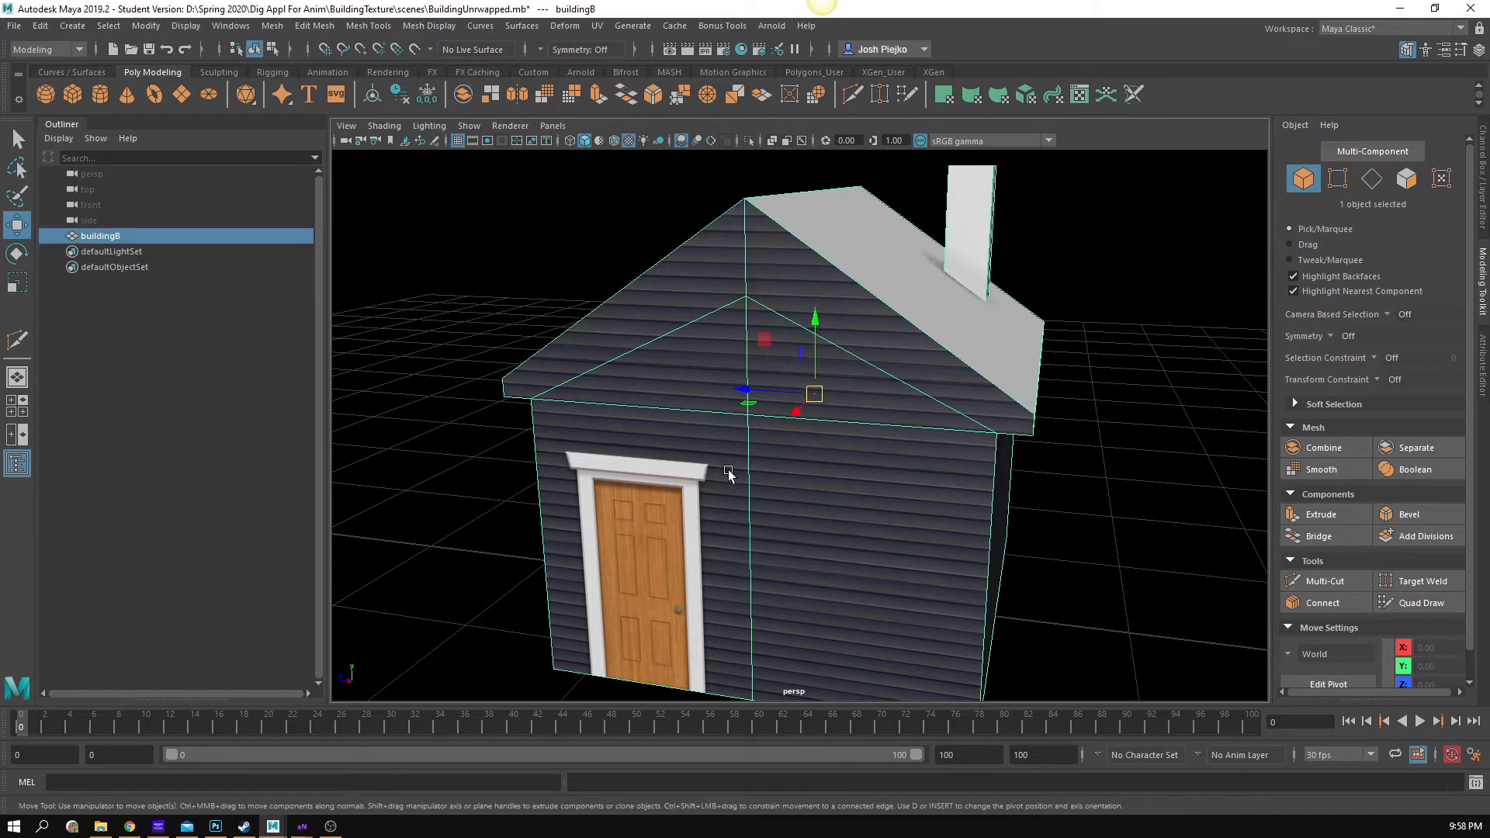
click(14, 25)
click(67, 206)
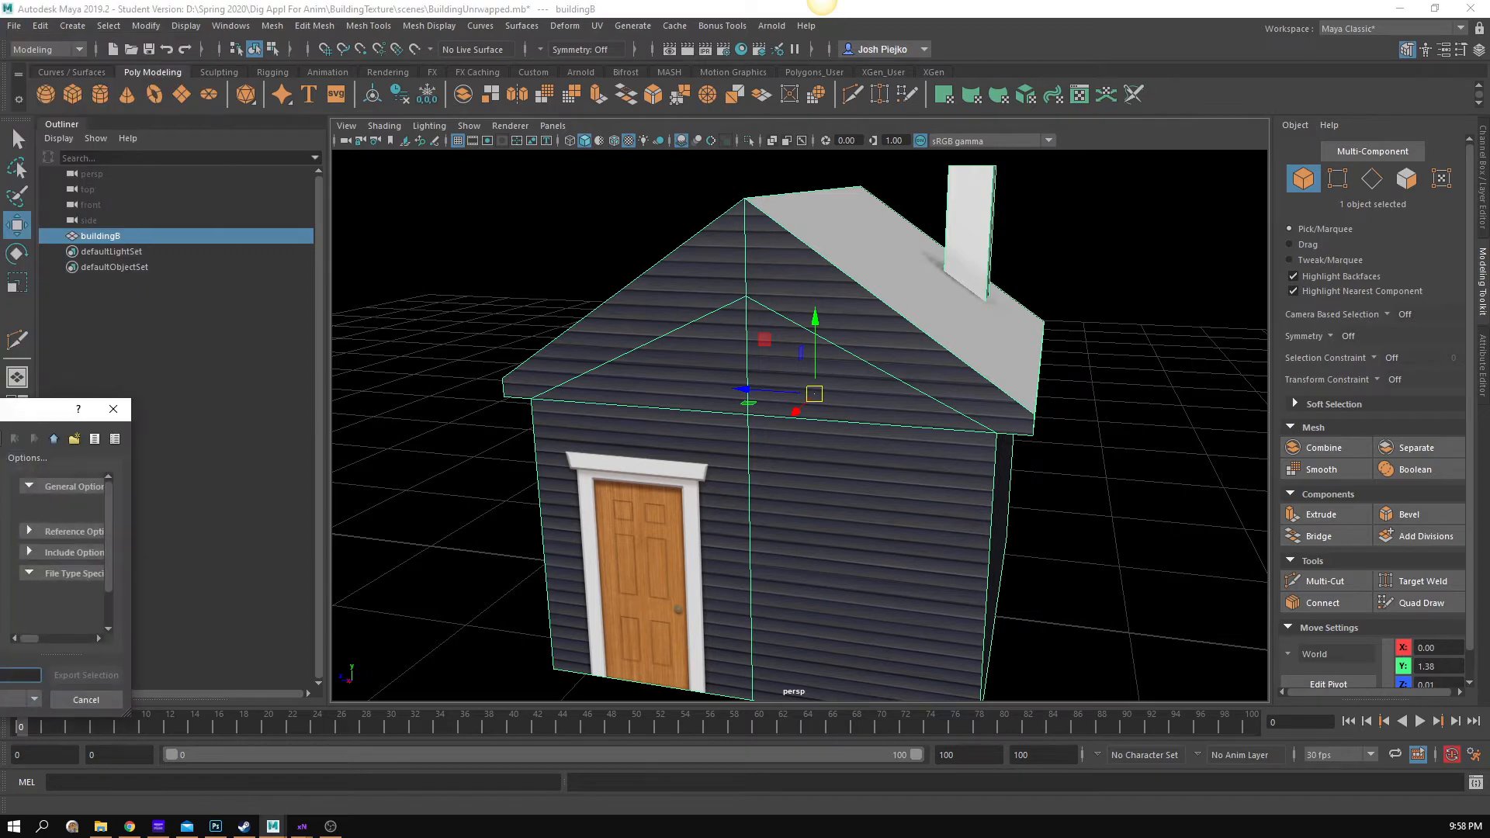
drag(892, 243, 889, 244)
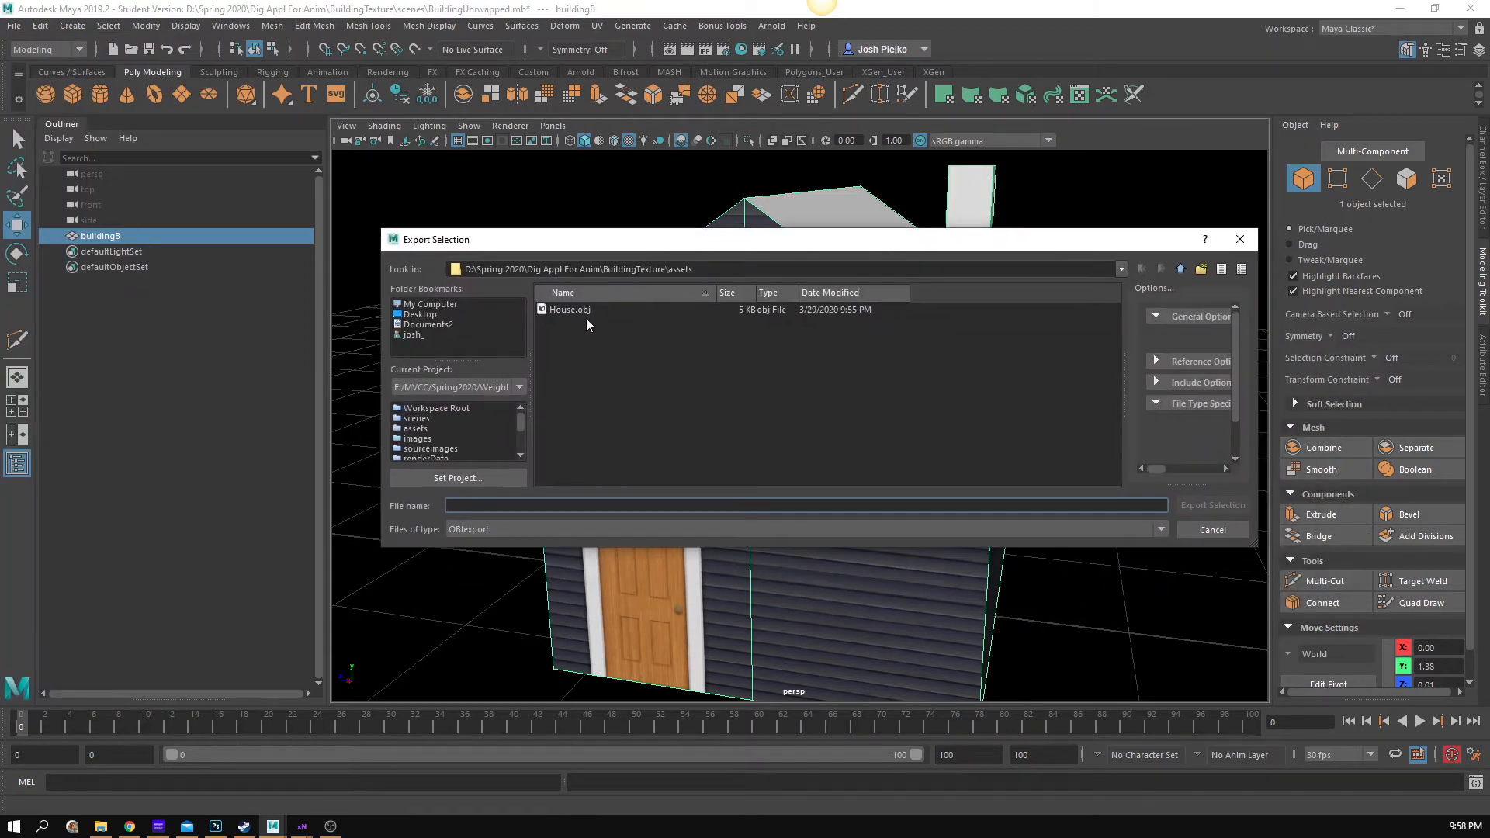
click(586, 310)
click(1205, 505)
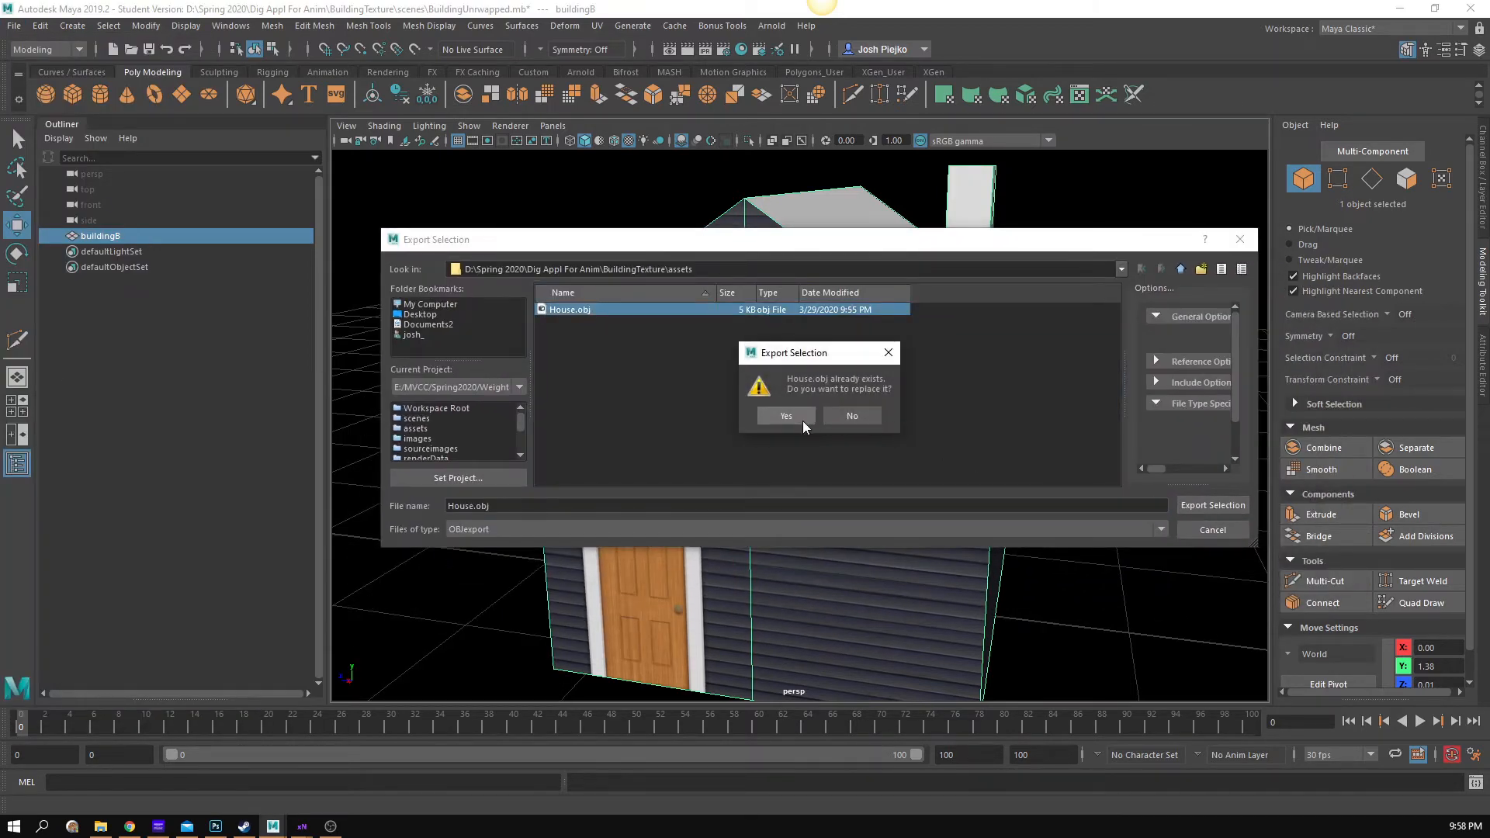
click(803, 420)
- Switch to xNormal, dismiss the mesh import error and close the bake preview
mouse_move(302, 826)
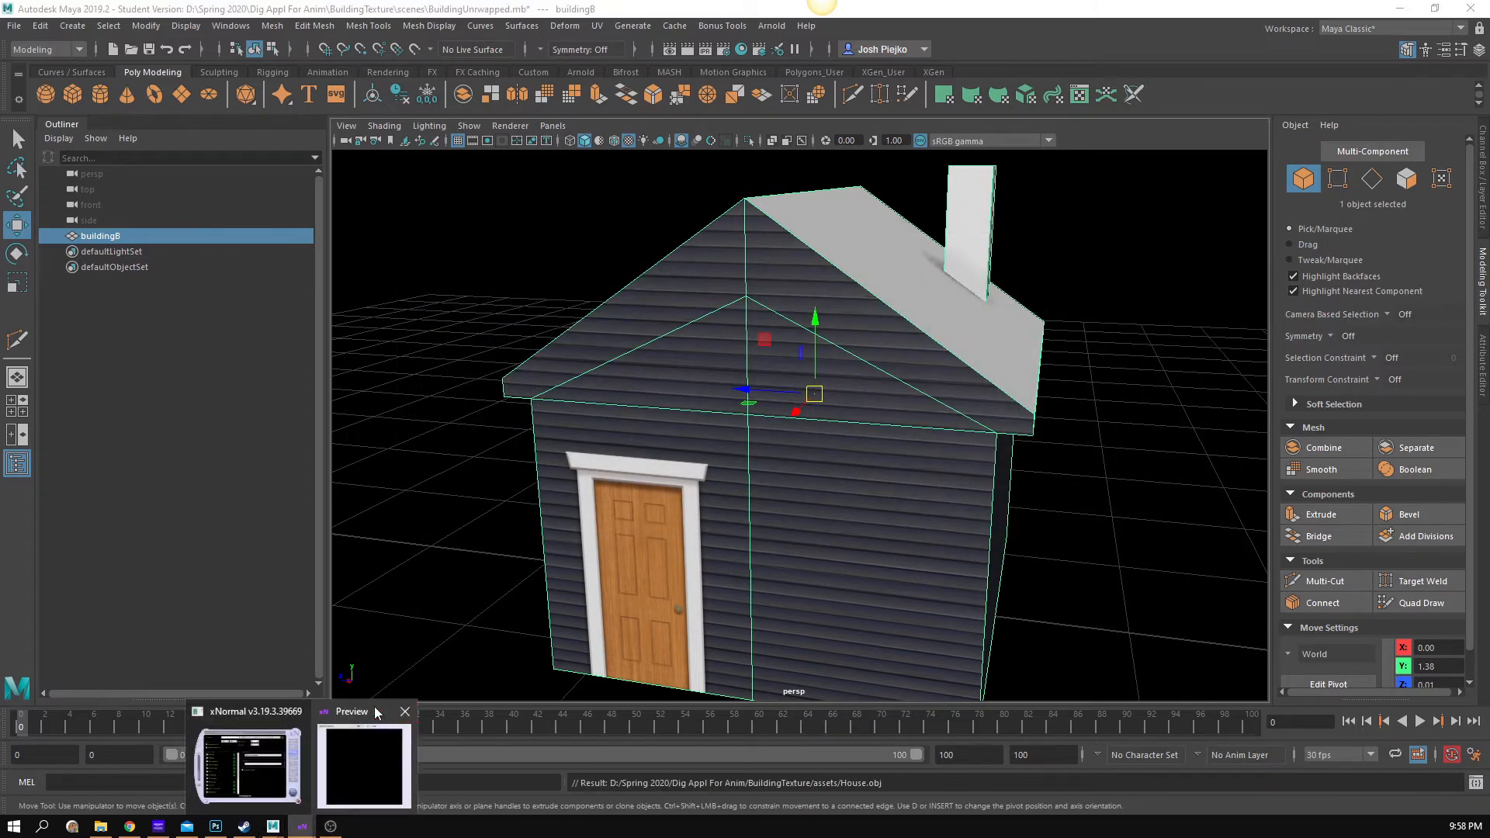
click(254, 770)
click(863, 477)
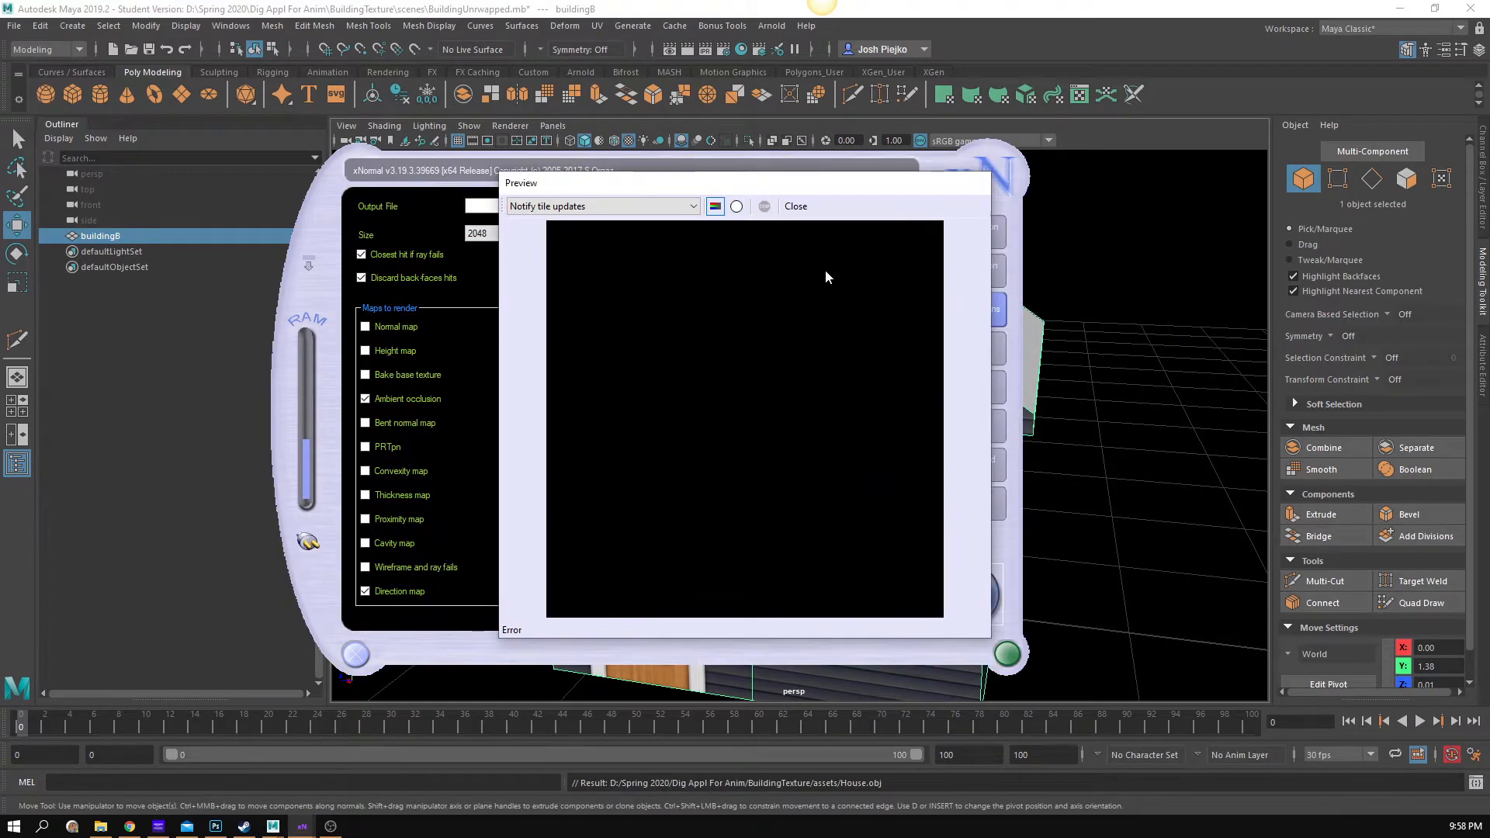
click(805, 206)
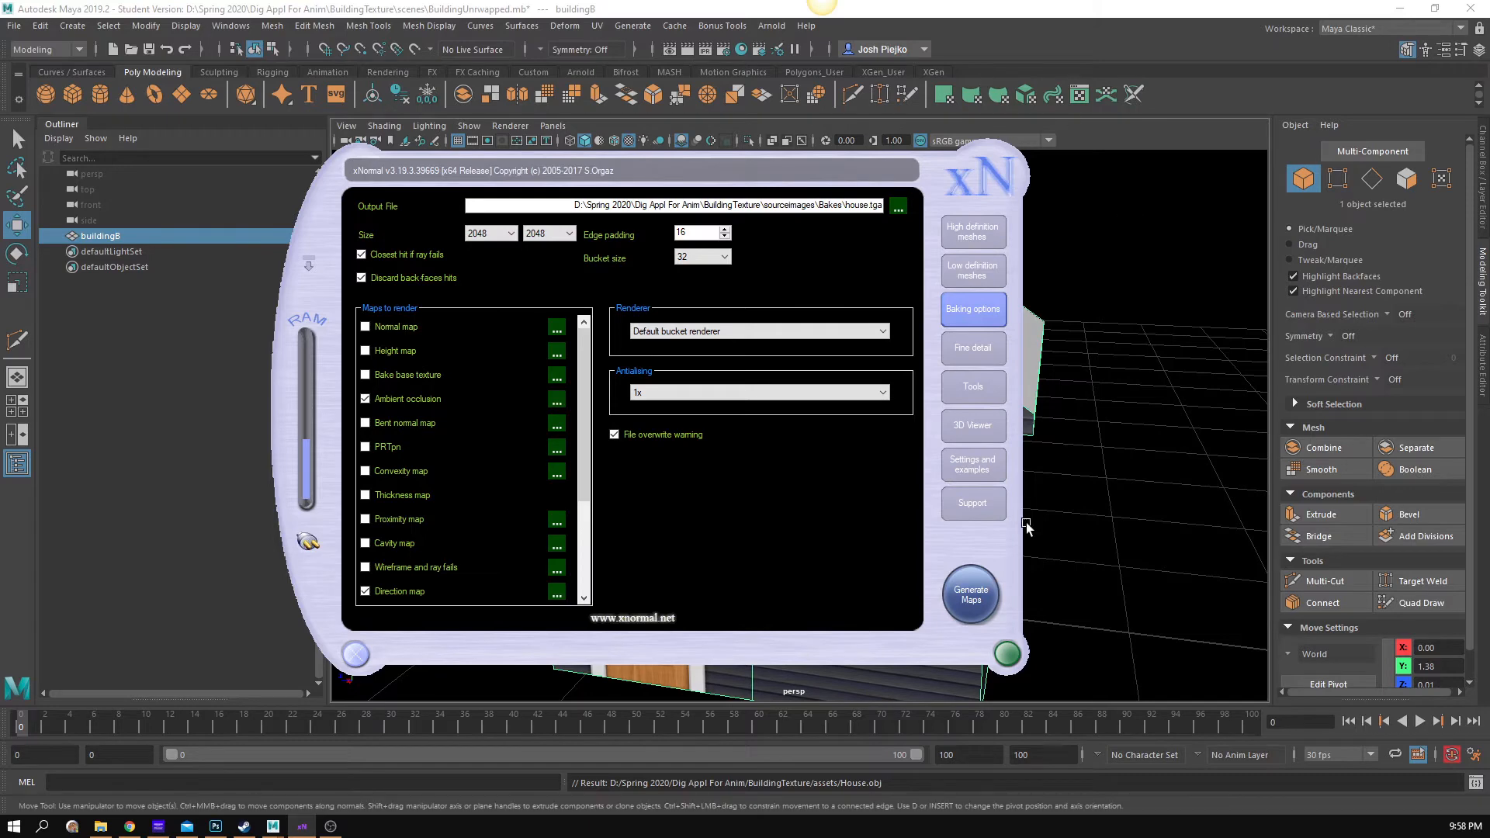
- Try to generate the maps again with the re-exported House.obj, and close the preview
click(978, 594)
click(870, 473)
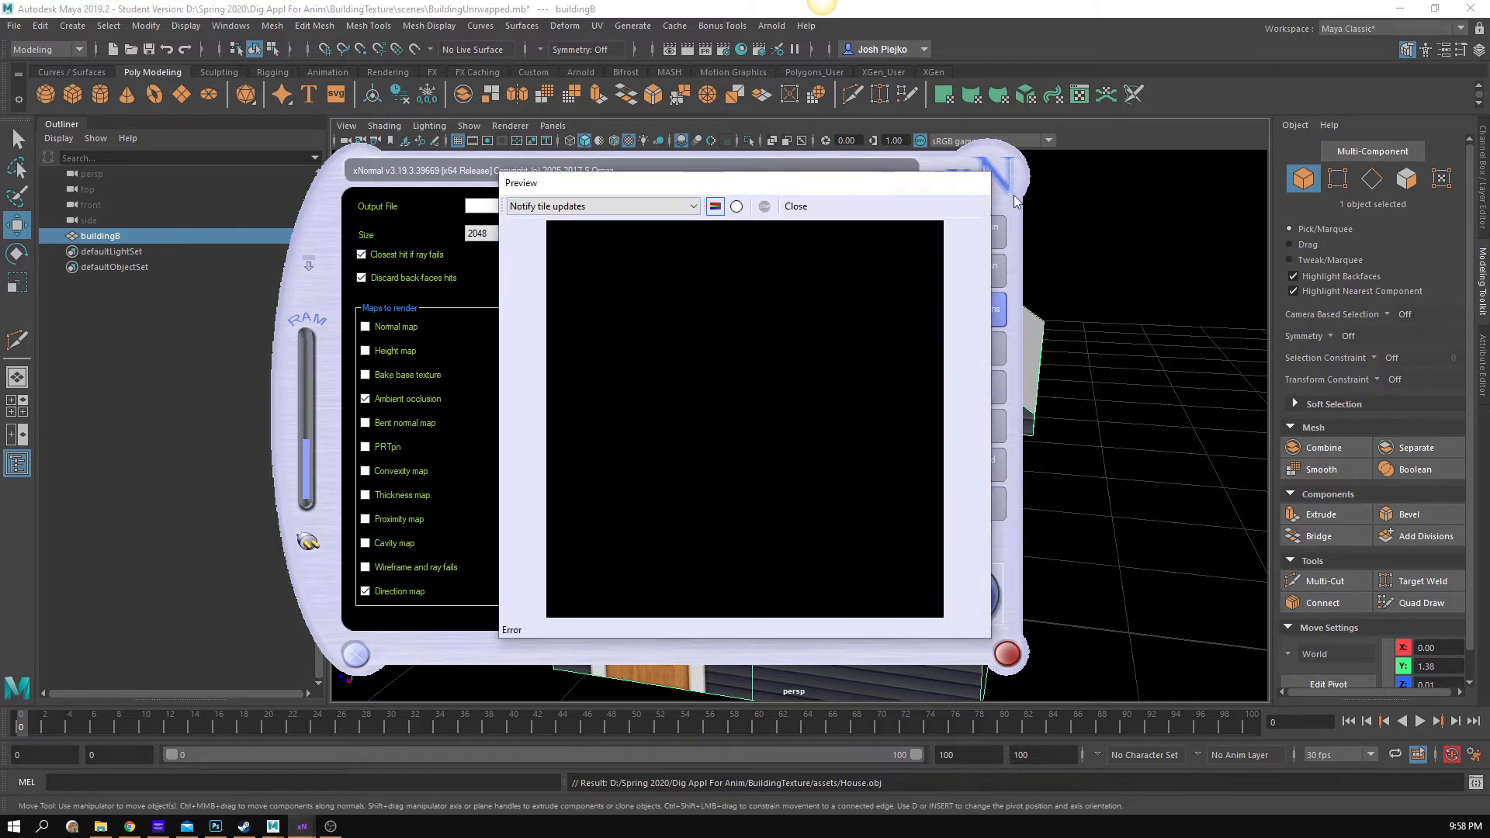
click(811, 217)
- Remove House.obj from the high definition meshes
click(972, 231)
click(501, 233)
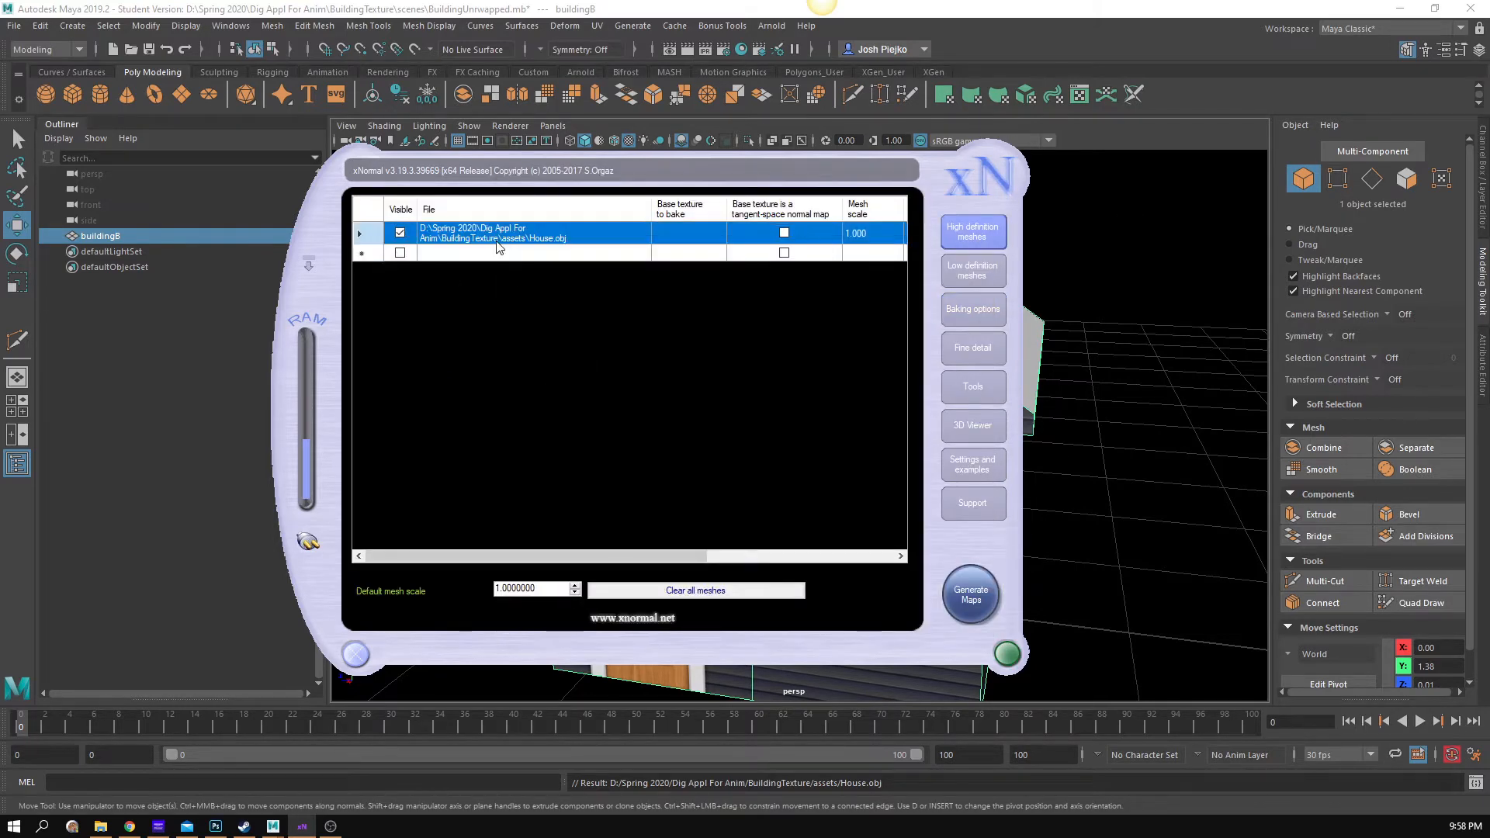
right_click(497, 239)
click(543, 354)
- Add House.obj from the BuildingTexture assets folder as the high definition mesh
right_click(491, 230)
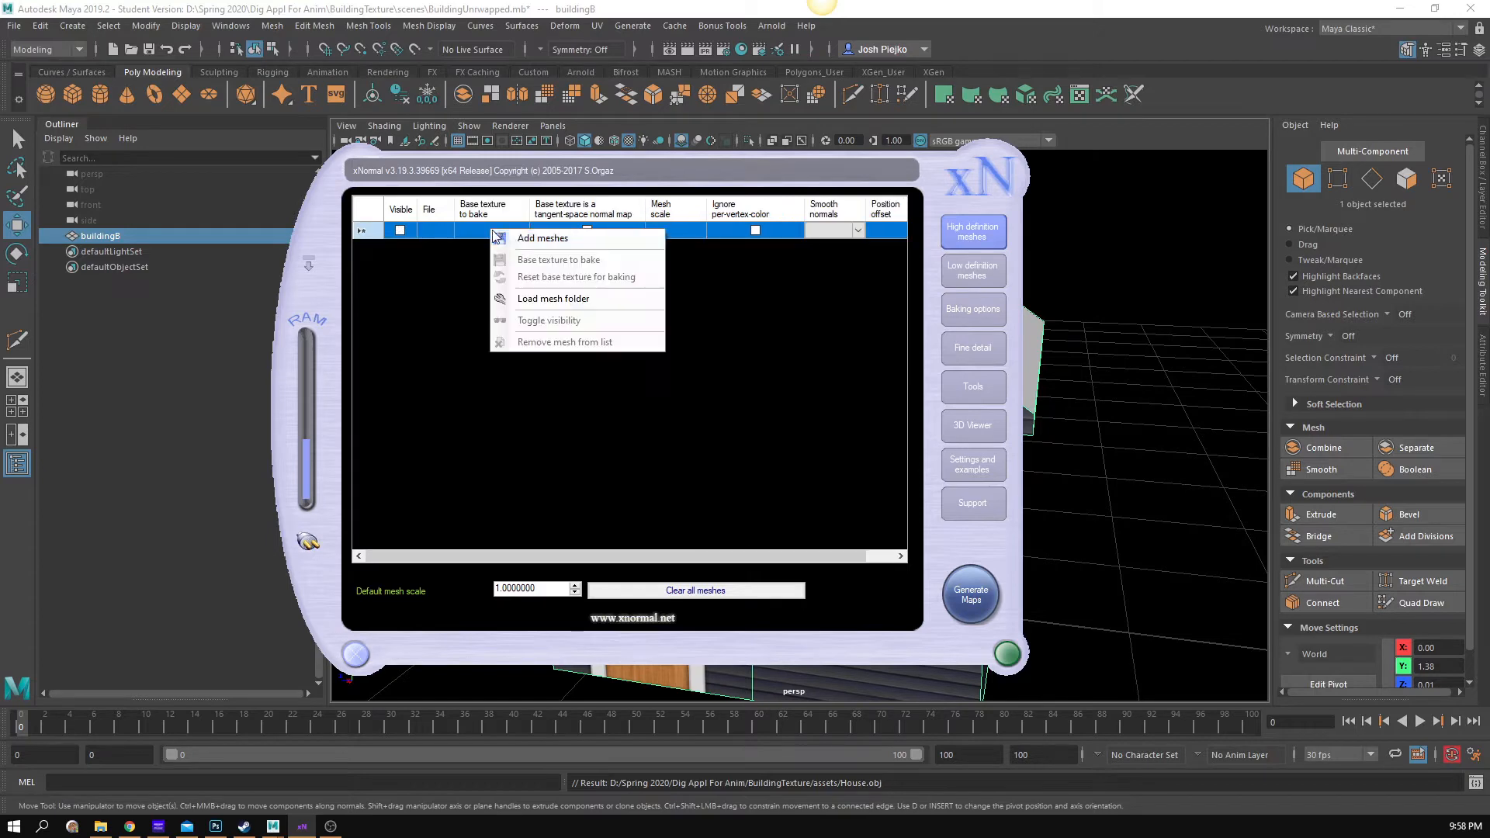
click(519, 243)
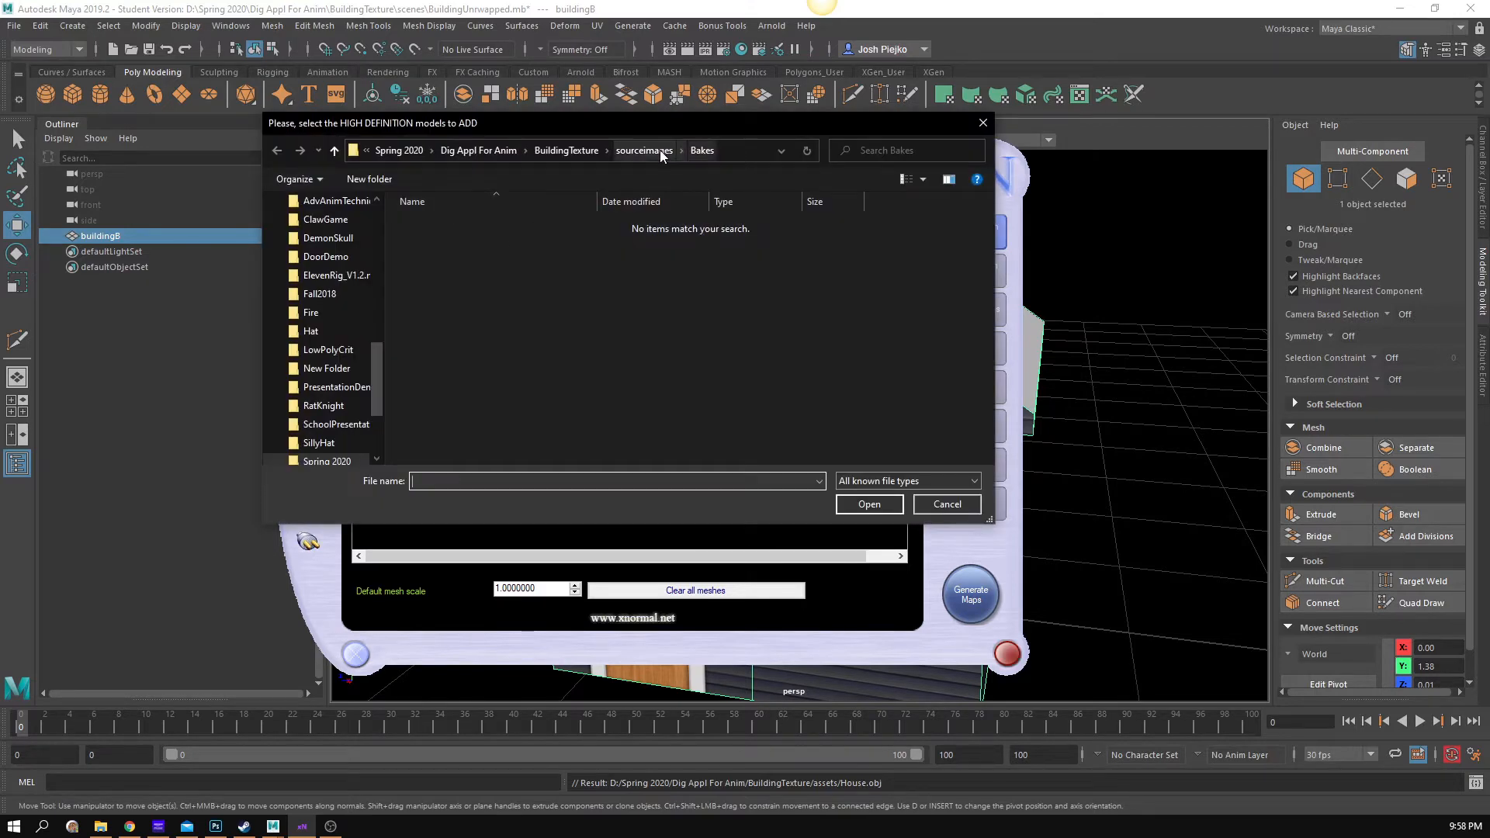
click(660, 150)
click(571, 151)
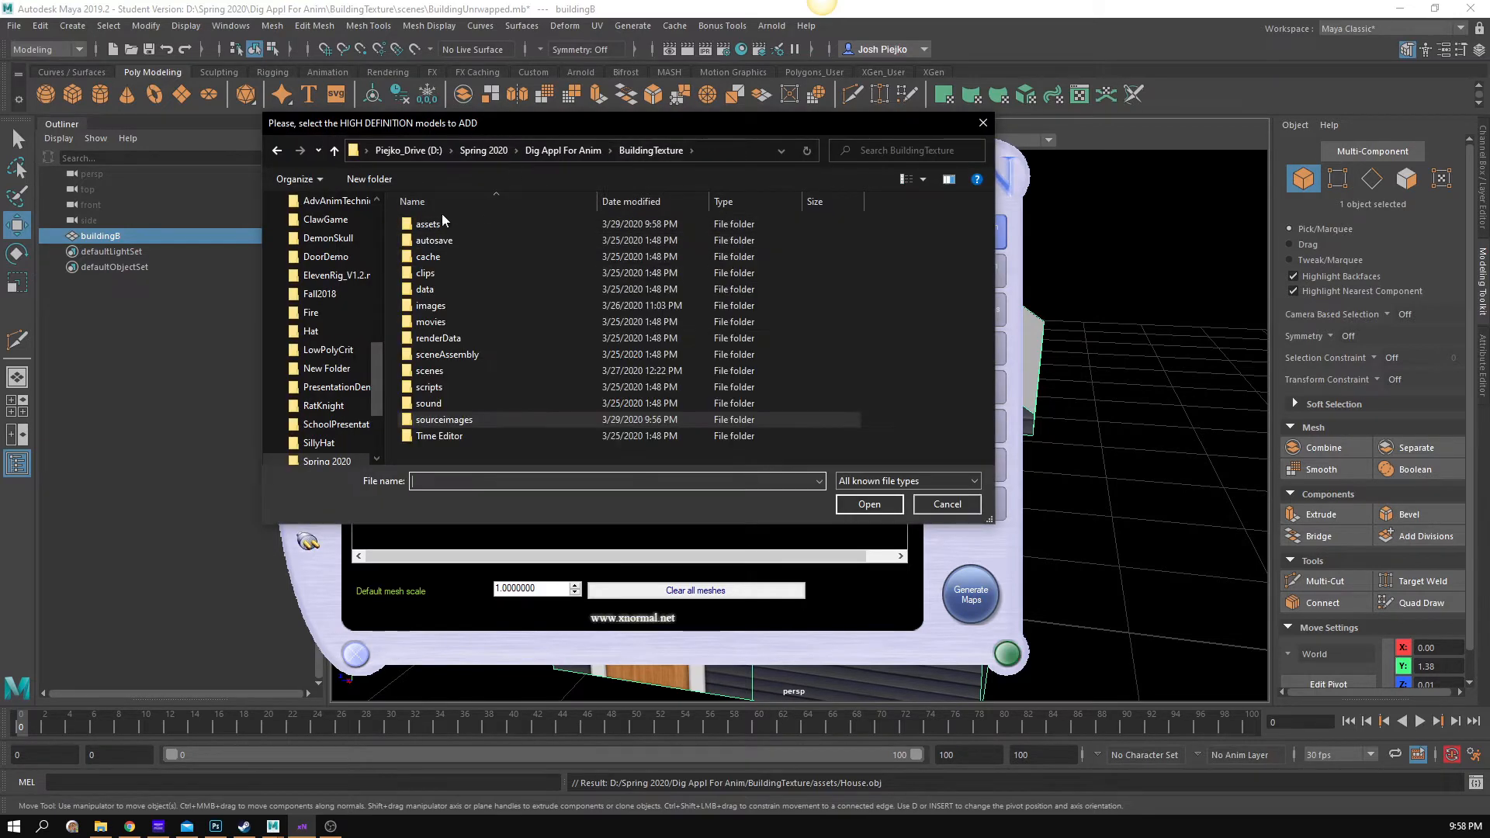
double_click(441, 223)
click(440, 237)
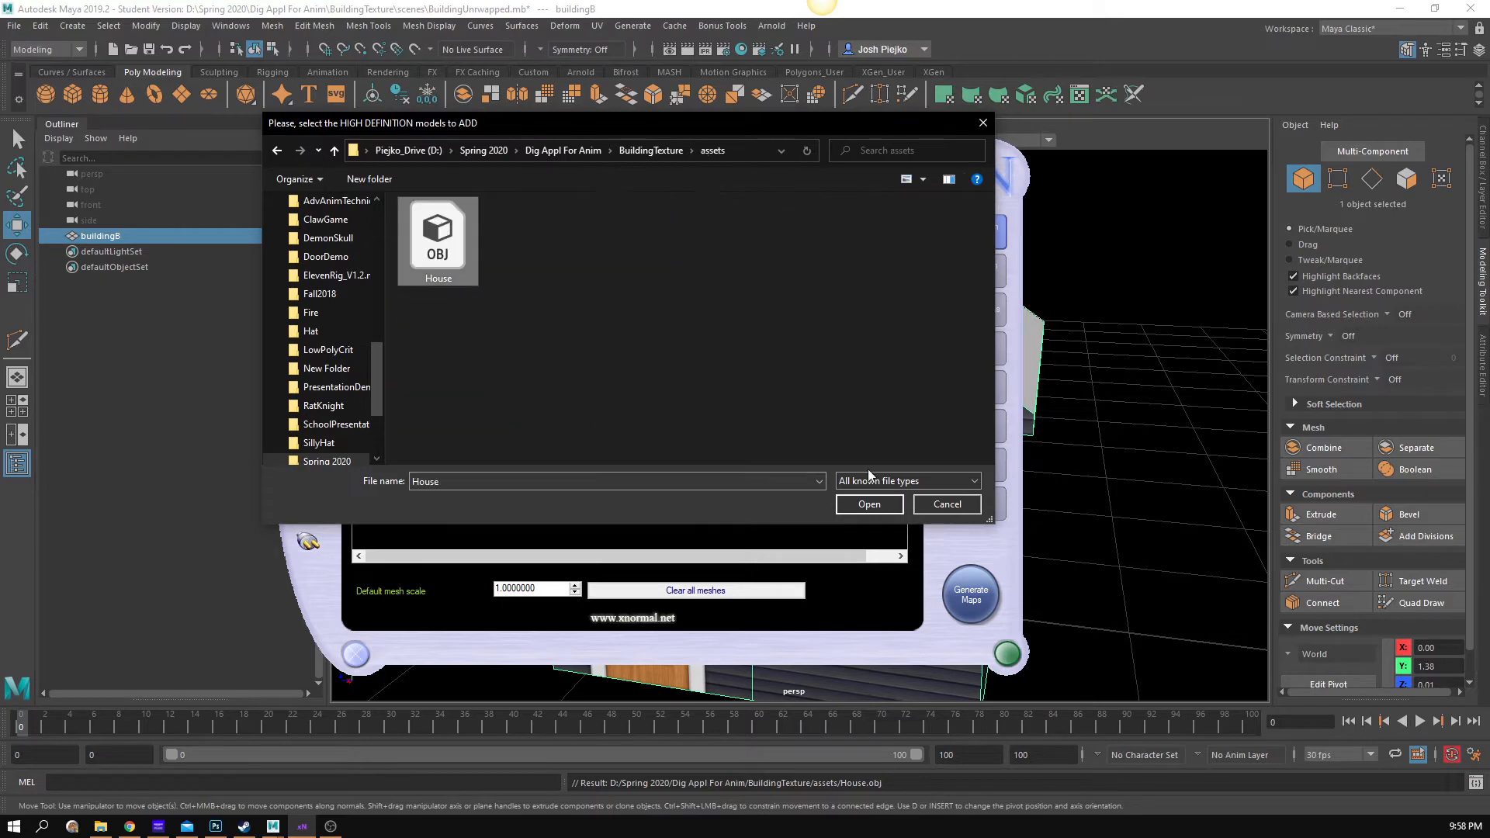
click(879, 512)
- Remove the old House.obj from the low definition meshes and add House.obj from the assets folder again
click(553, 240)
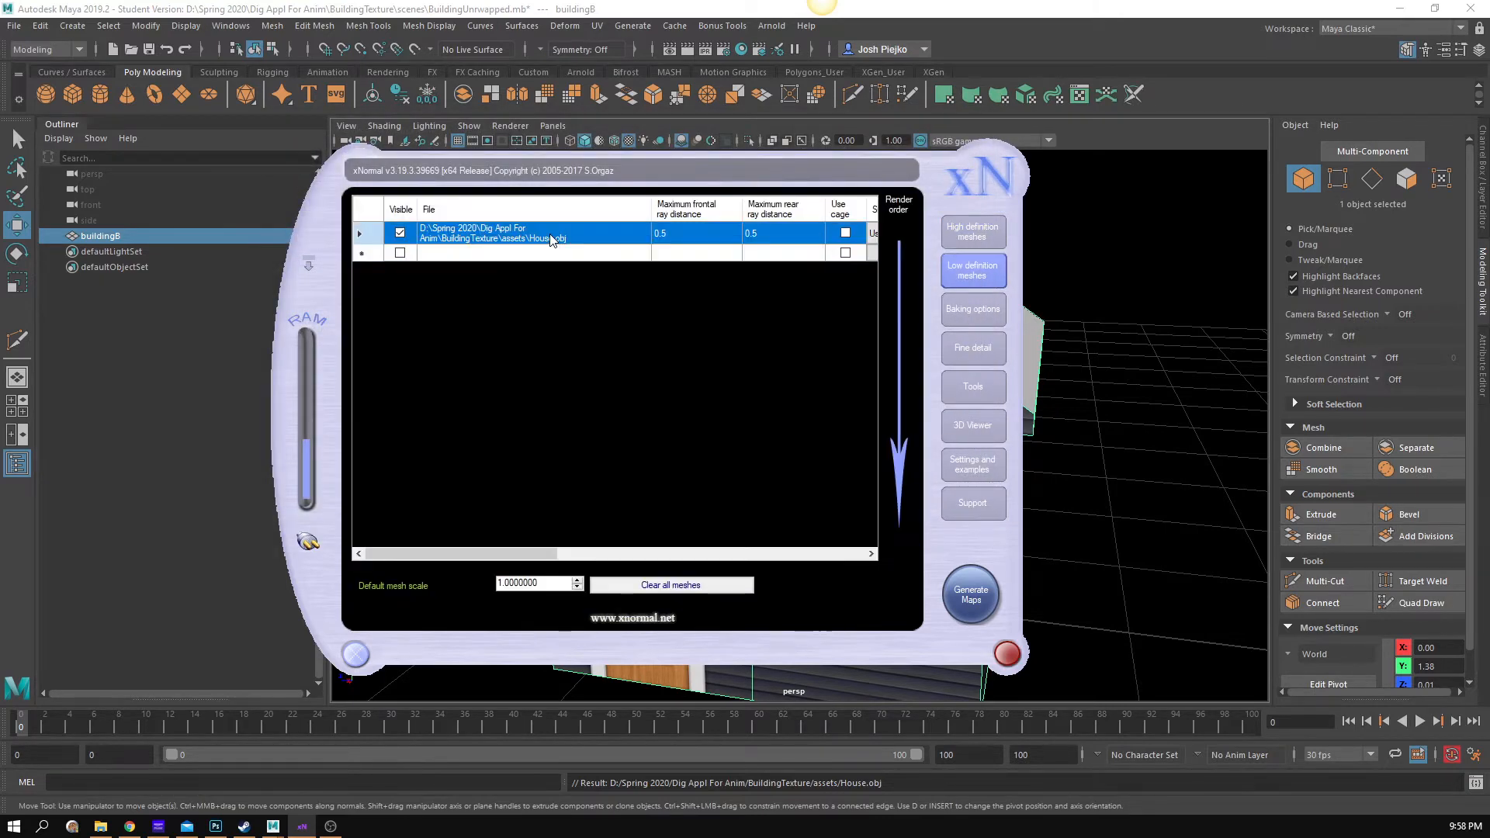
right_click(553, 240)
click(603, 310)
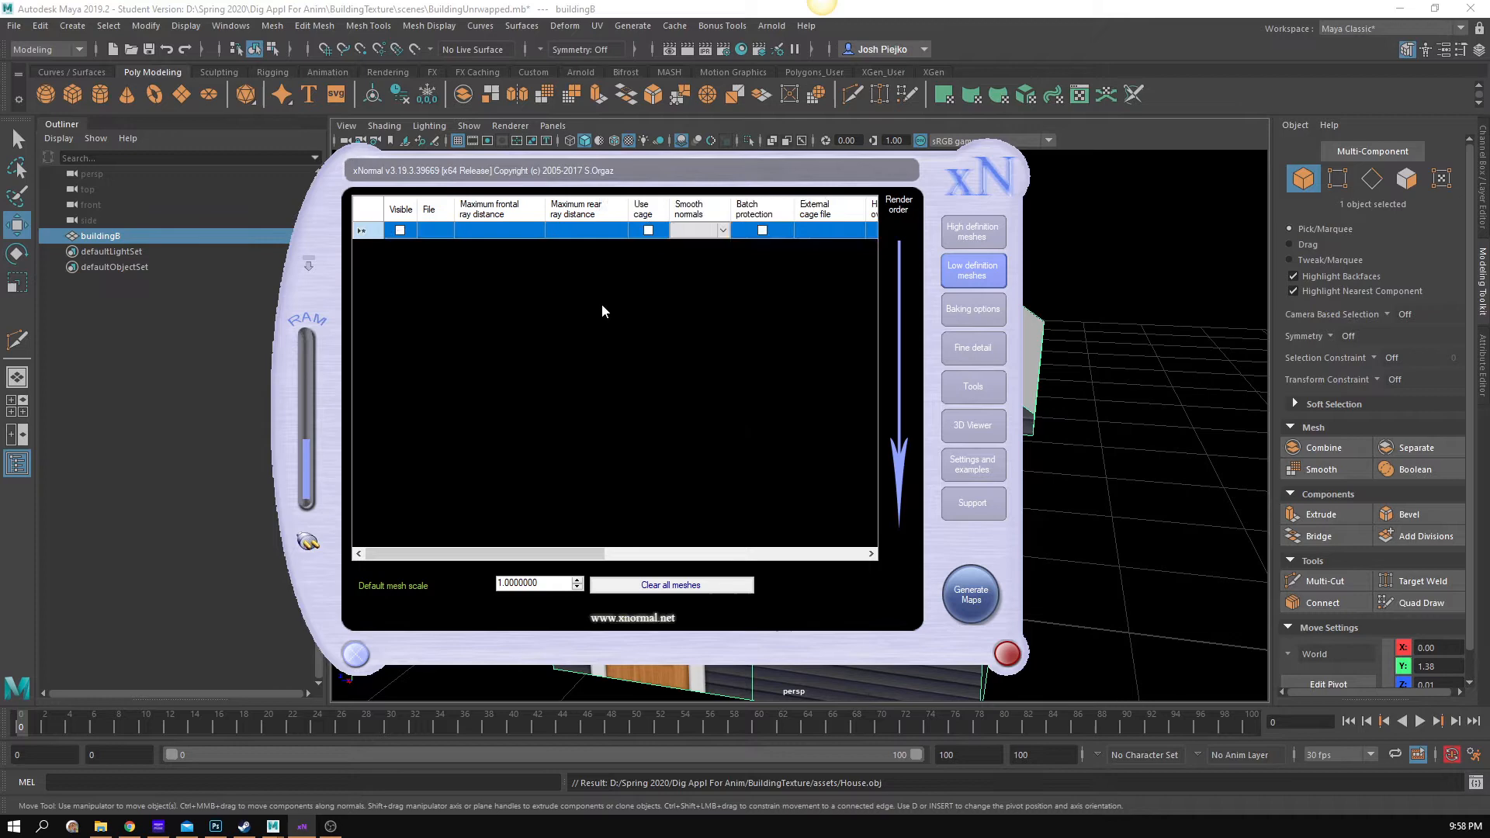
right_click(510, 240)
click(530, 244)
click(438, 236)
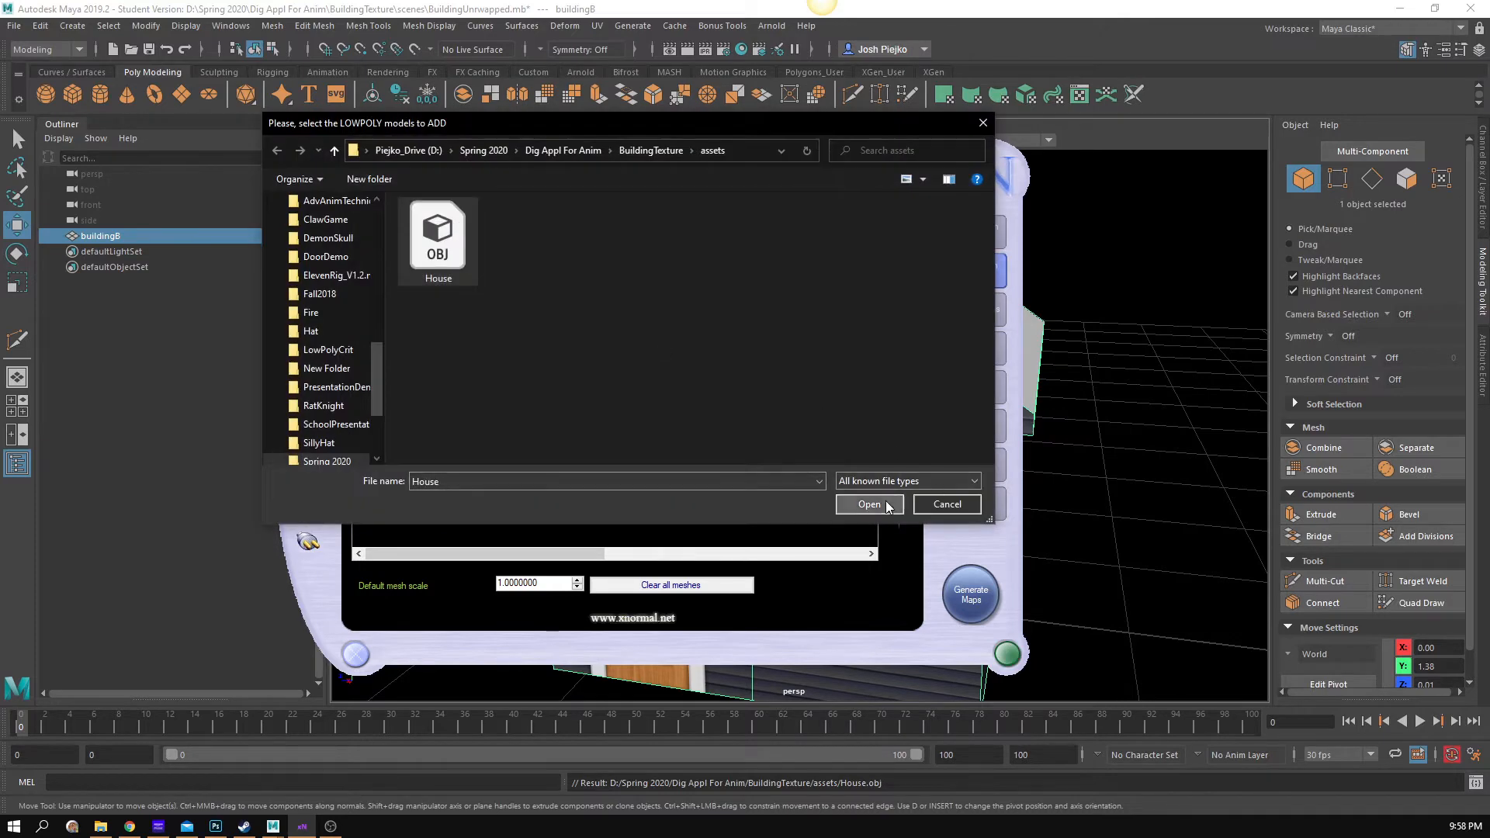
click(888, 506)
- Try to generate the ambient occlusion and direction maps with the reloaded meshes, and dismiss the import error
click(980, 309)
click(971, 595)
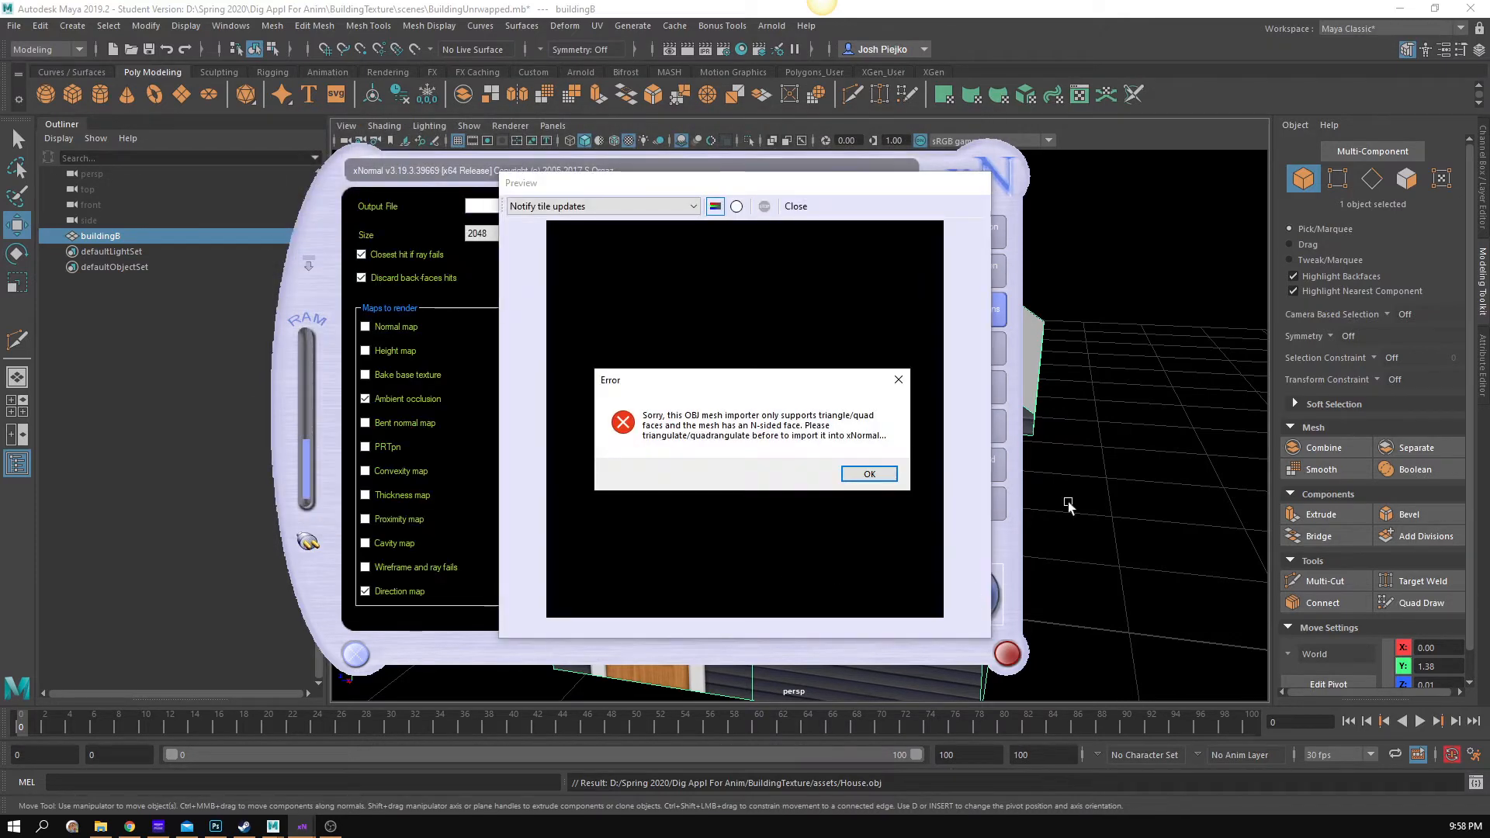
click(873, 475)
- Switch to Maya and quadrangulate the house mesh
drag(1044, 465, 1065, 489)
click(1085, 263)
drag(1075, 283, 709, 448)
click(910, 341)
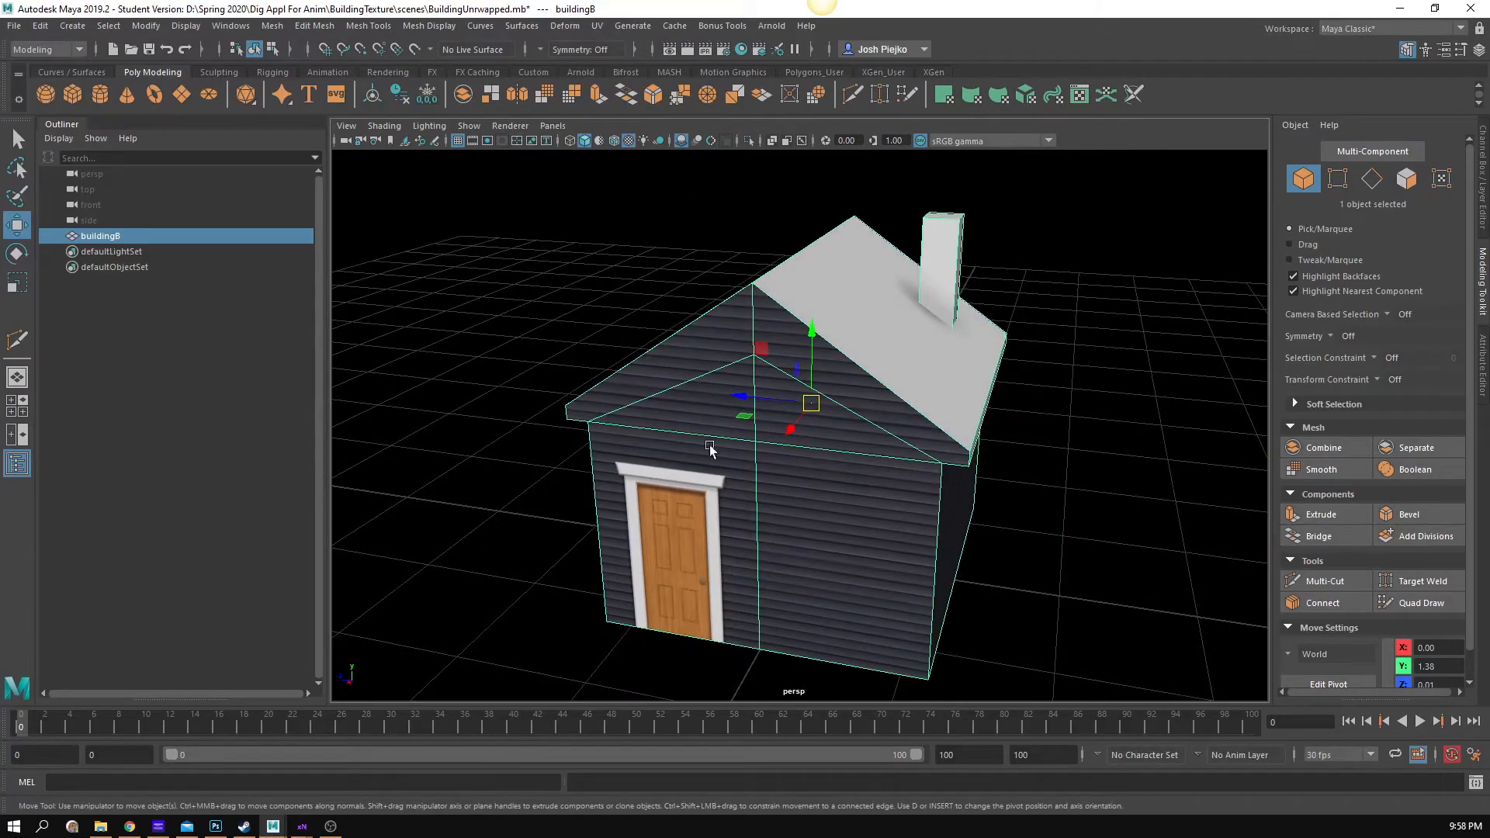
click(332, 29)
mouse_move(272, 30)
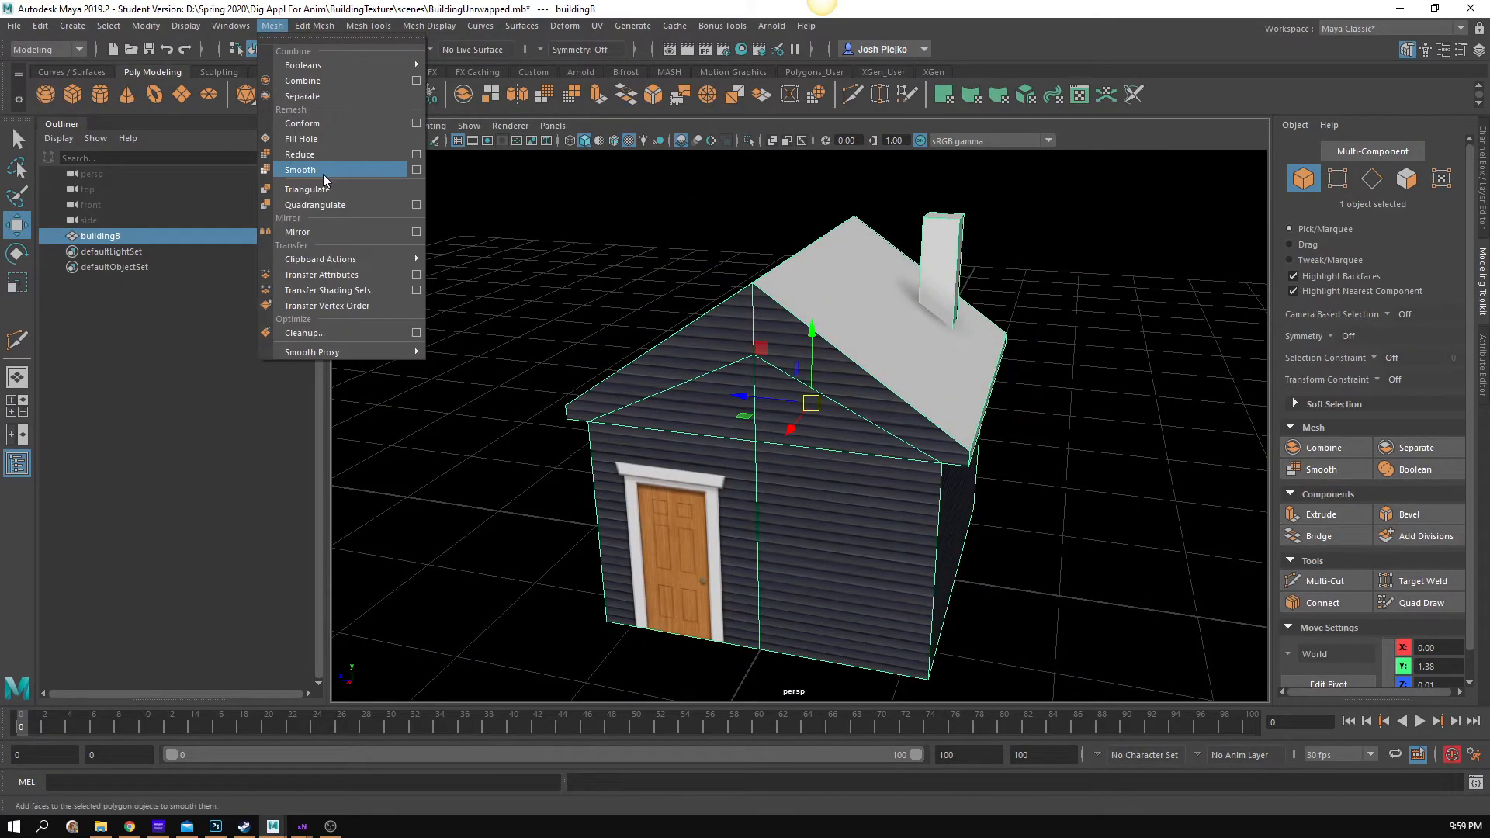
click(330, 205)
mouse_move(665, 360)
mouse_down()
mouse_move(838, 392)
mouse_move(682, 356)
mouse_move(665, 389)
mouse_move(752, 186)
mouse_up()
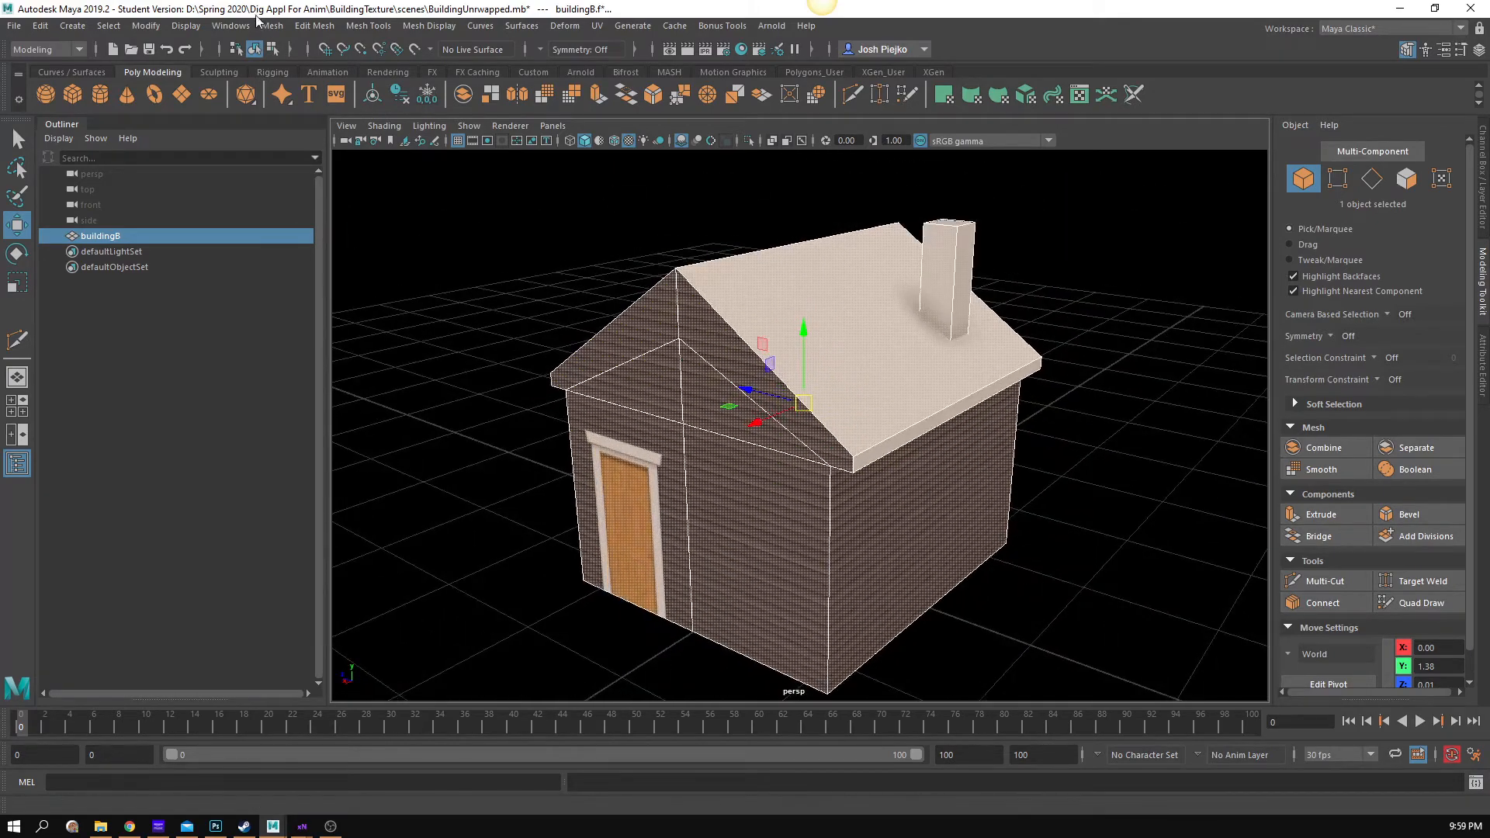
- Triangulate the whole house mesh and check the new edges on the roof, walls and chimney
click(275, 25)
click(351, 190)
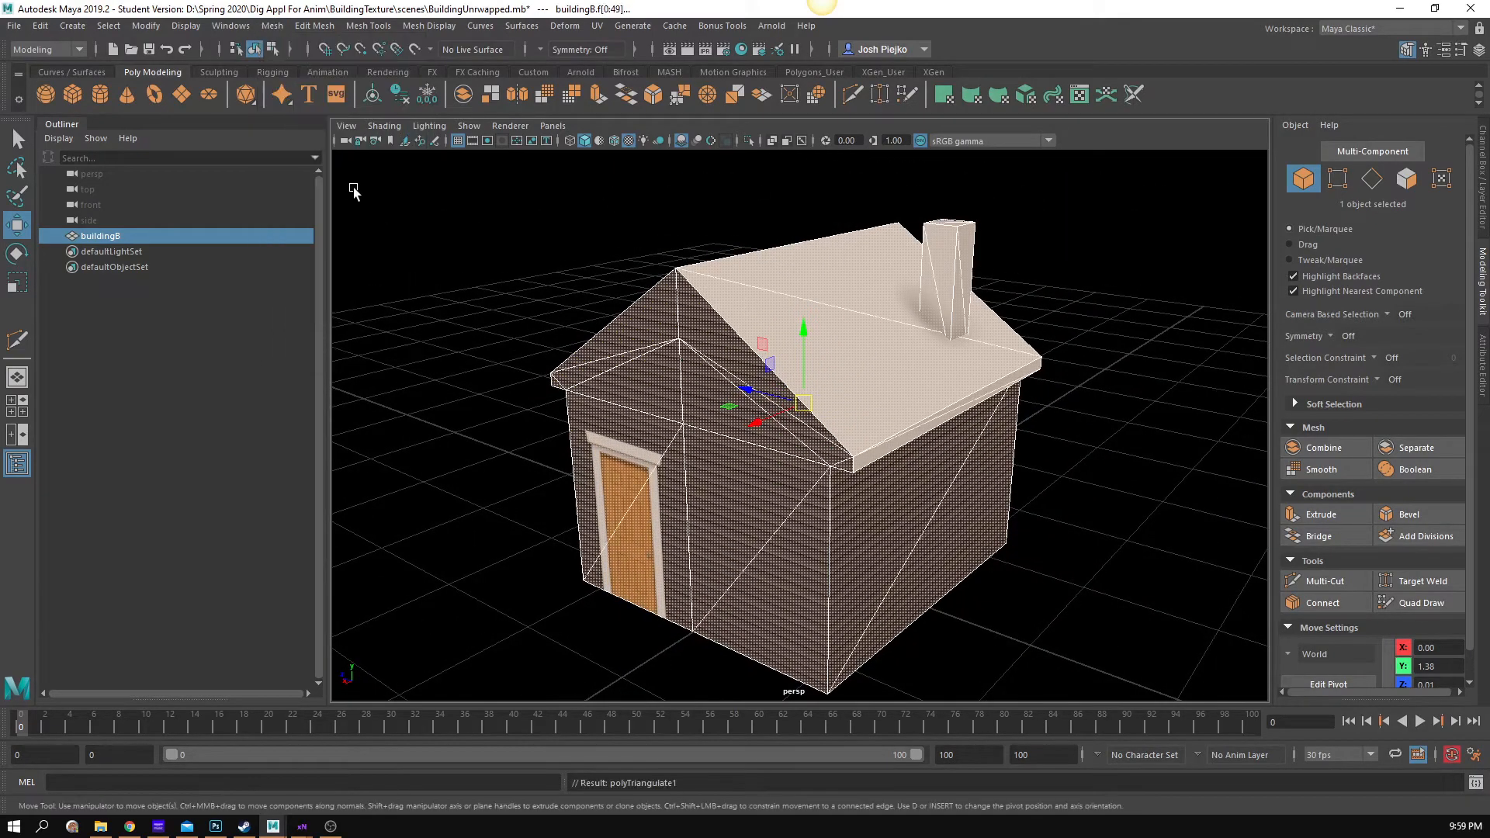
click(481, 242)
drag(481, 242, 708, 333)
click(710, 334)
drag(836, 321, 765, 353)
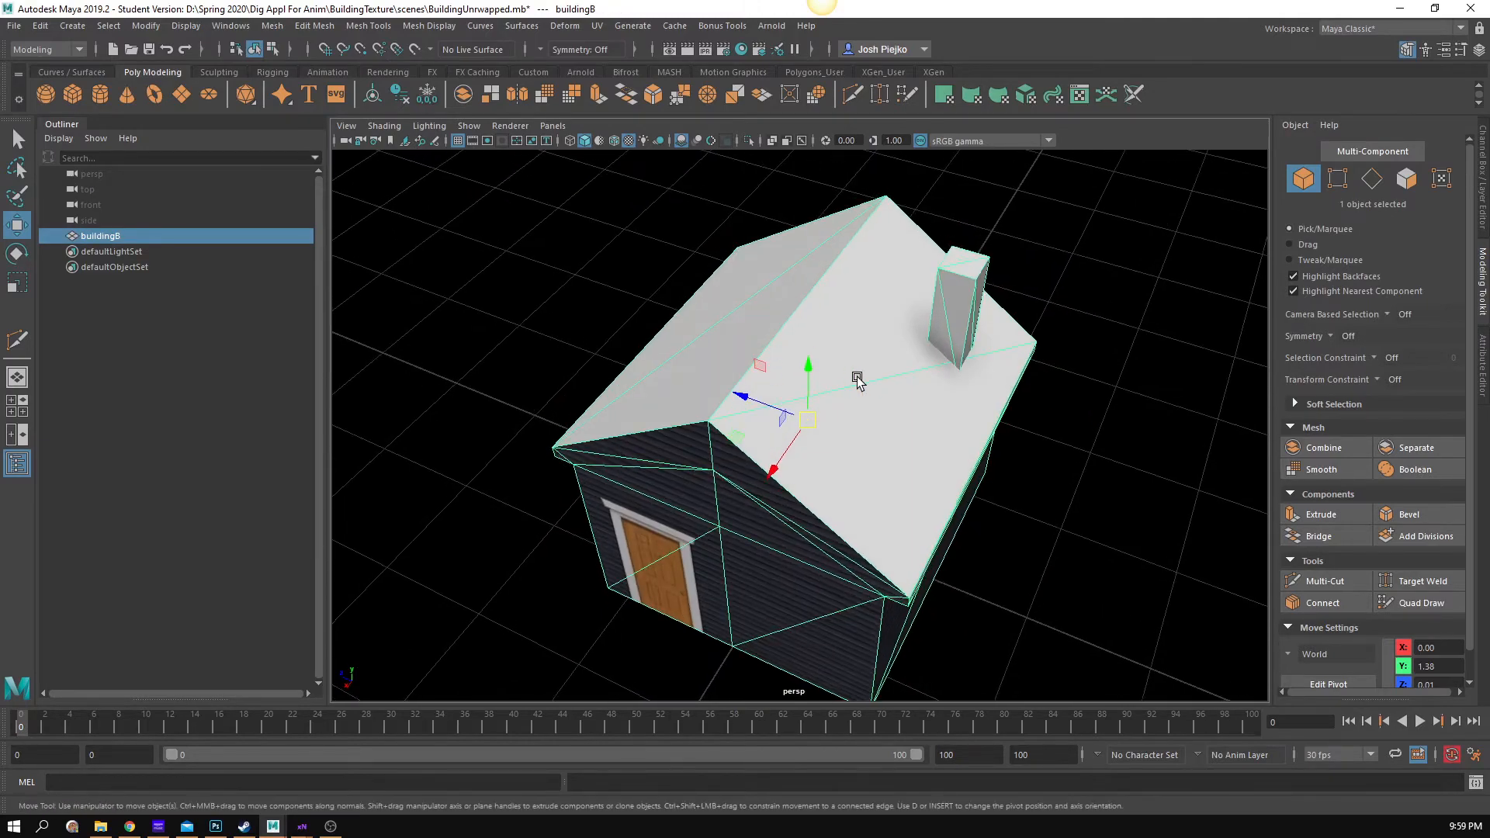
- Export the triangulated house as an OBJ, replacing House.obj in the assets folder
click(13, 26)
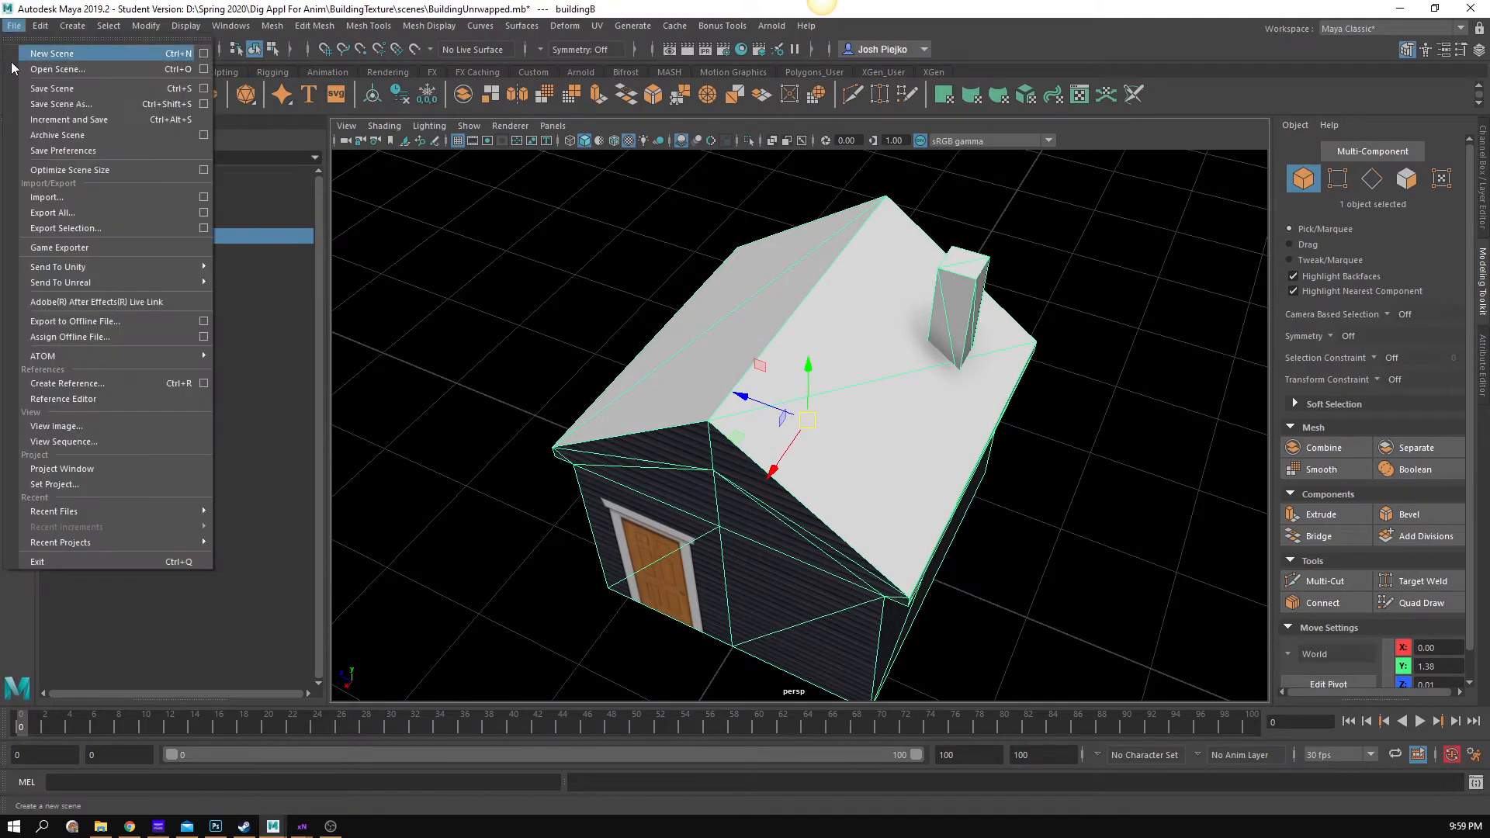
click(58, 235)
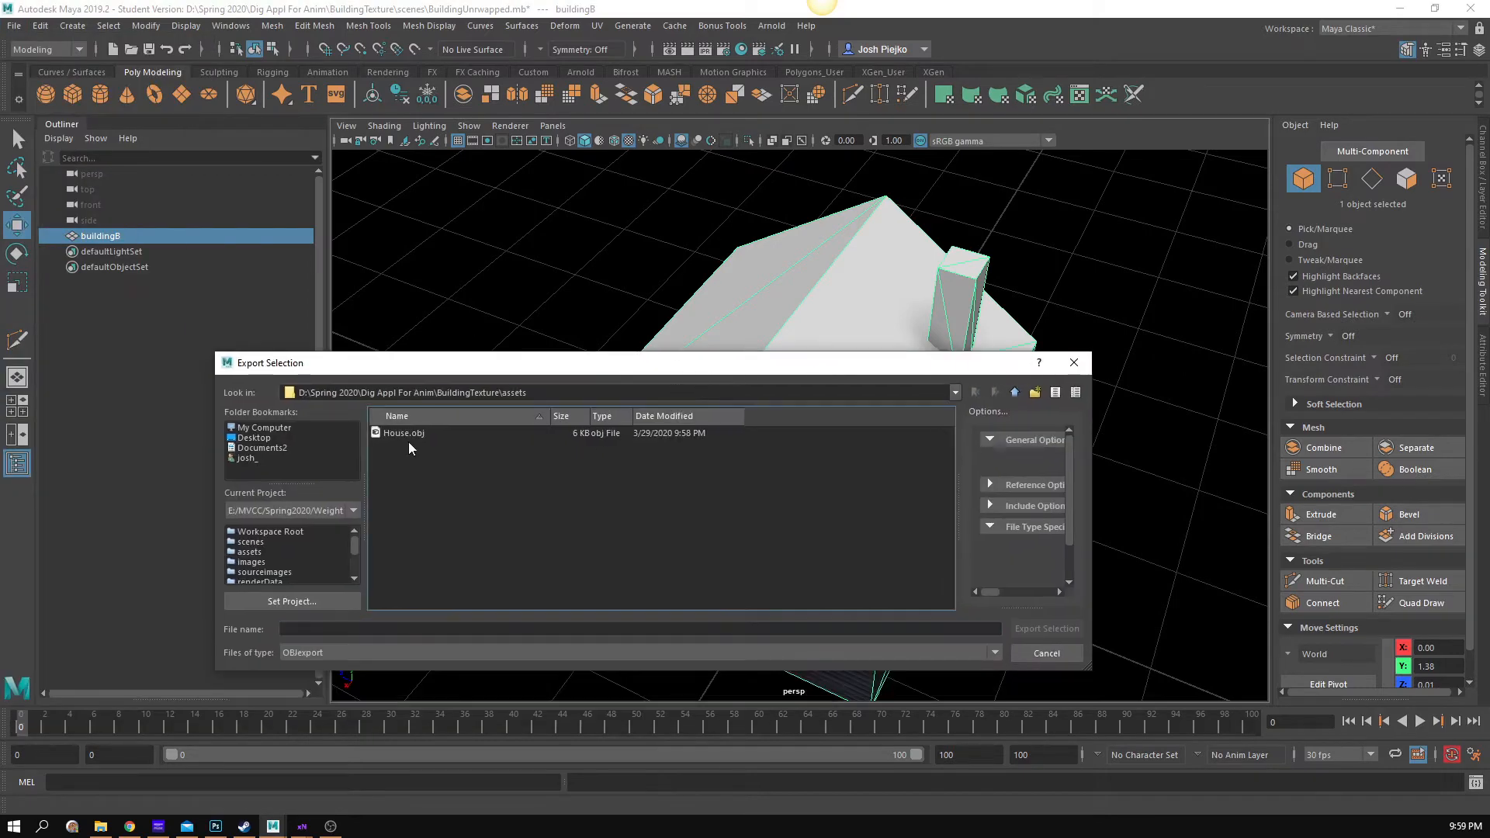
click(419, 433)
click(1035, 627)
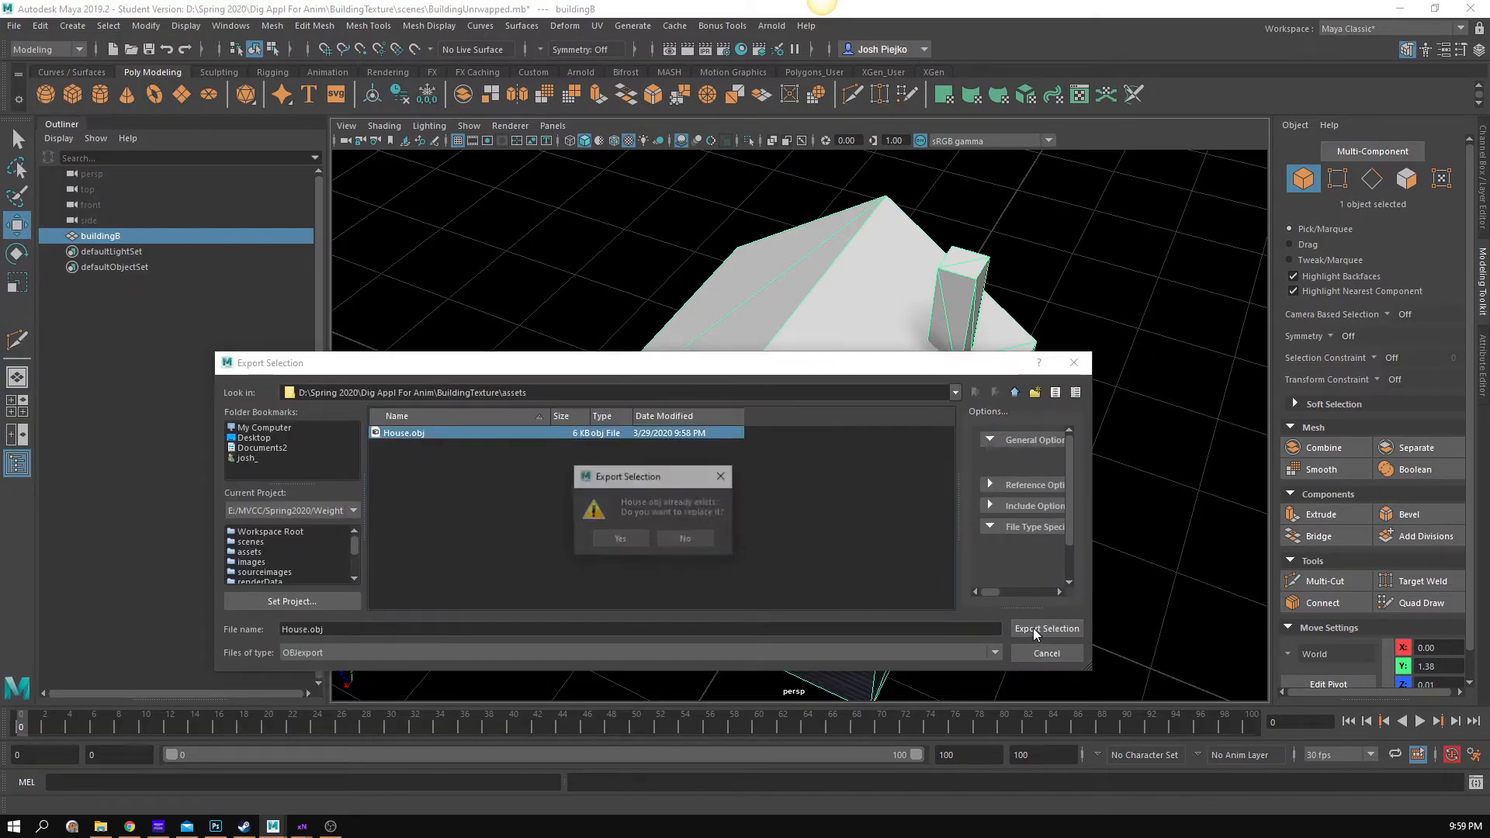
click(638, 537)
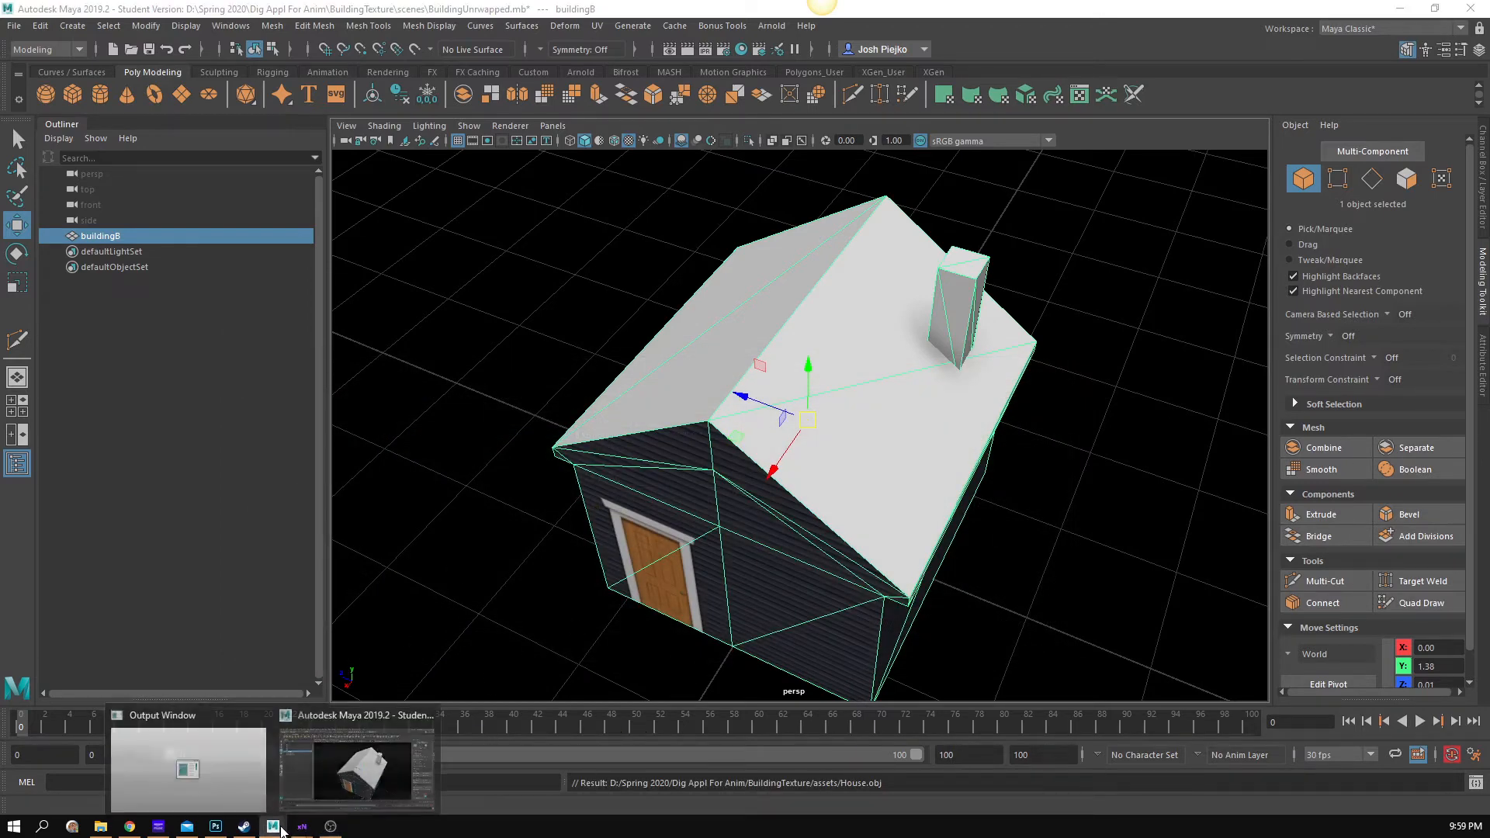
- Switch to xNormal, close the old preview, and bake the house's ambient occlusion and direction maps
mouse_move(302, 826)
click(222, 758)
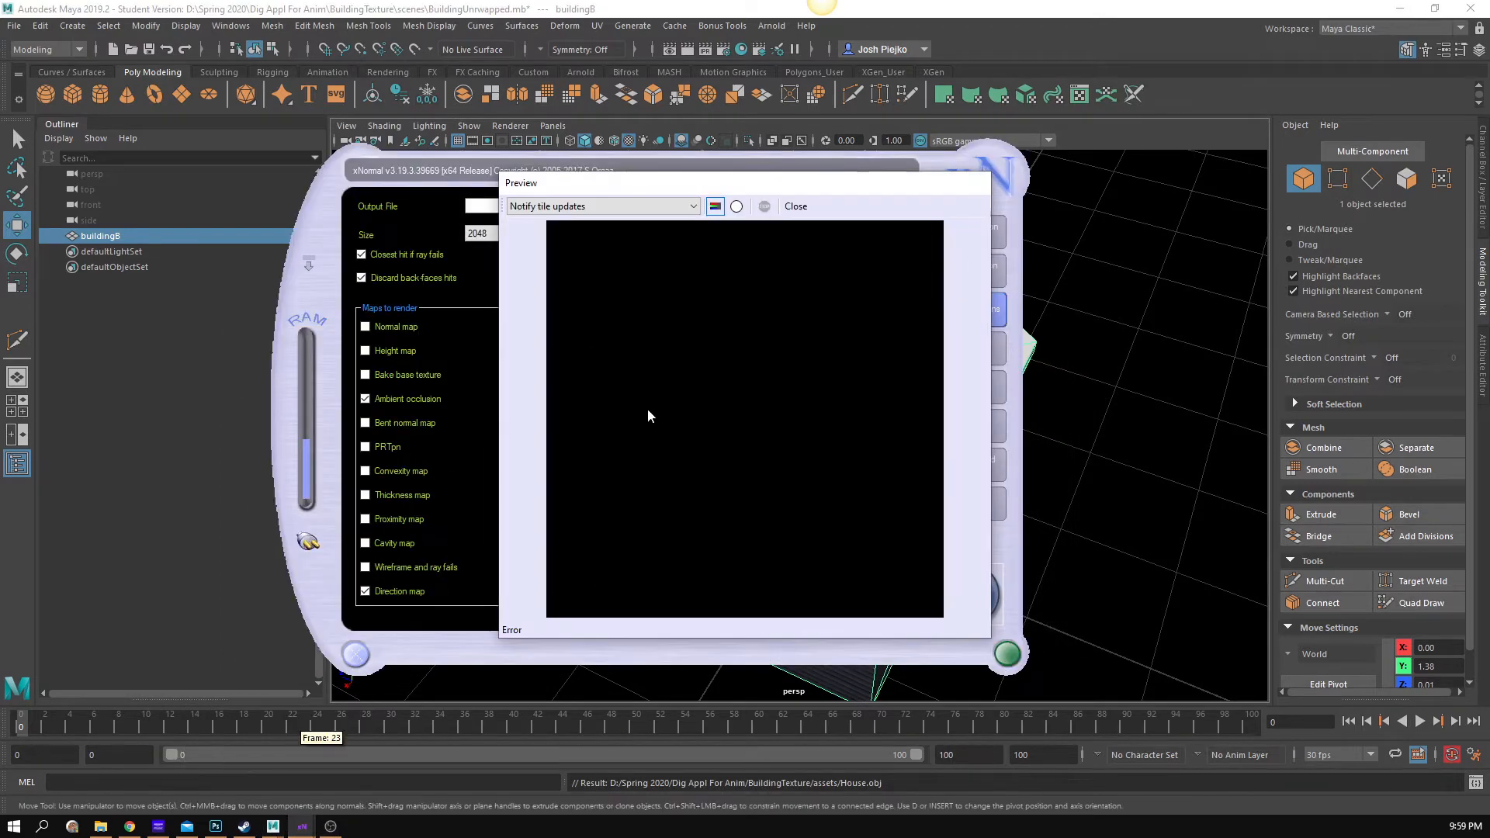
click(791, 207)
click(962, 231)
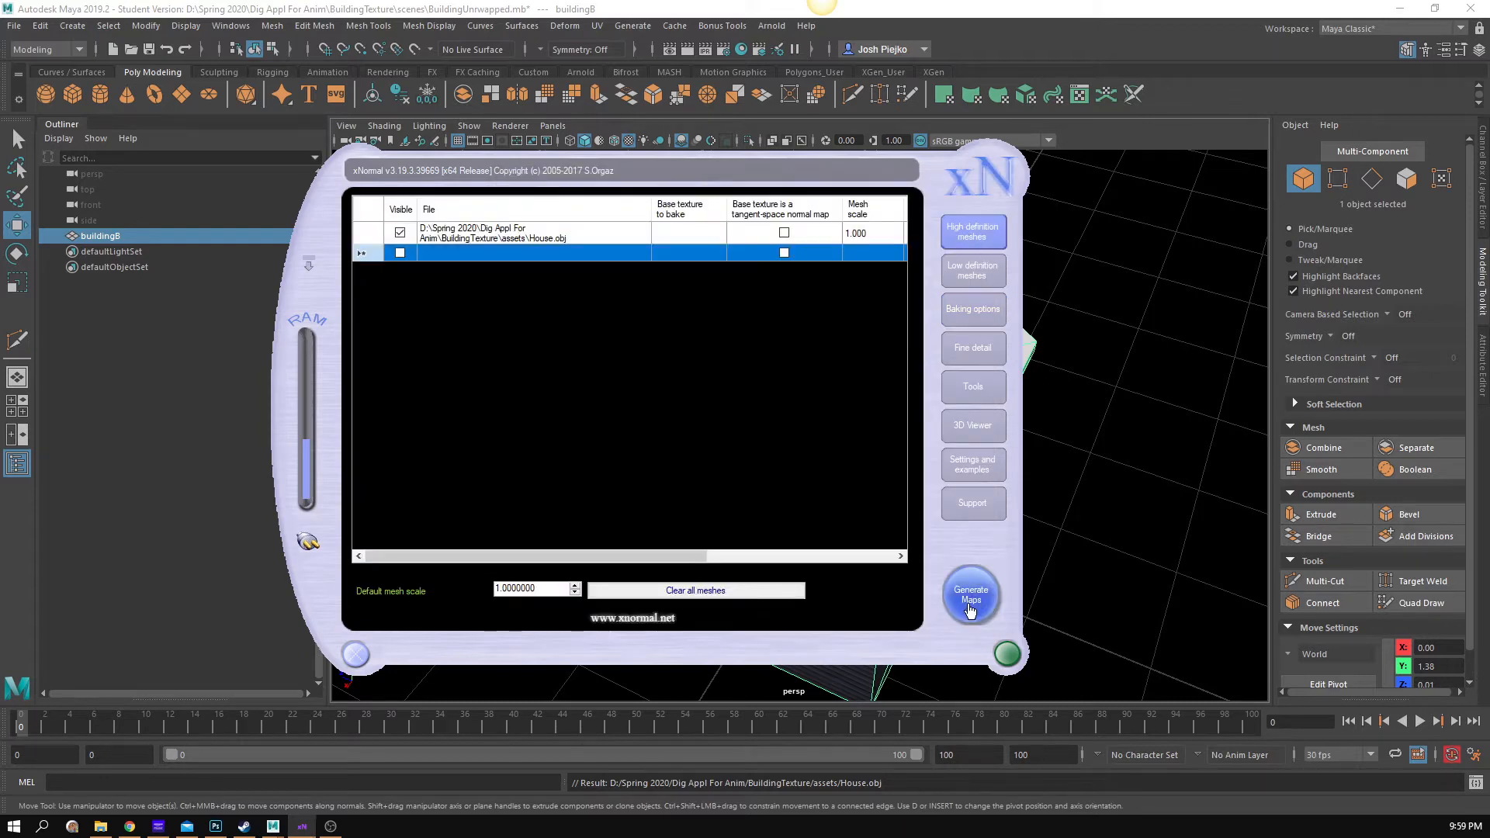
click(970, 595)
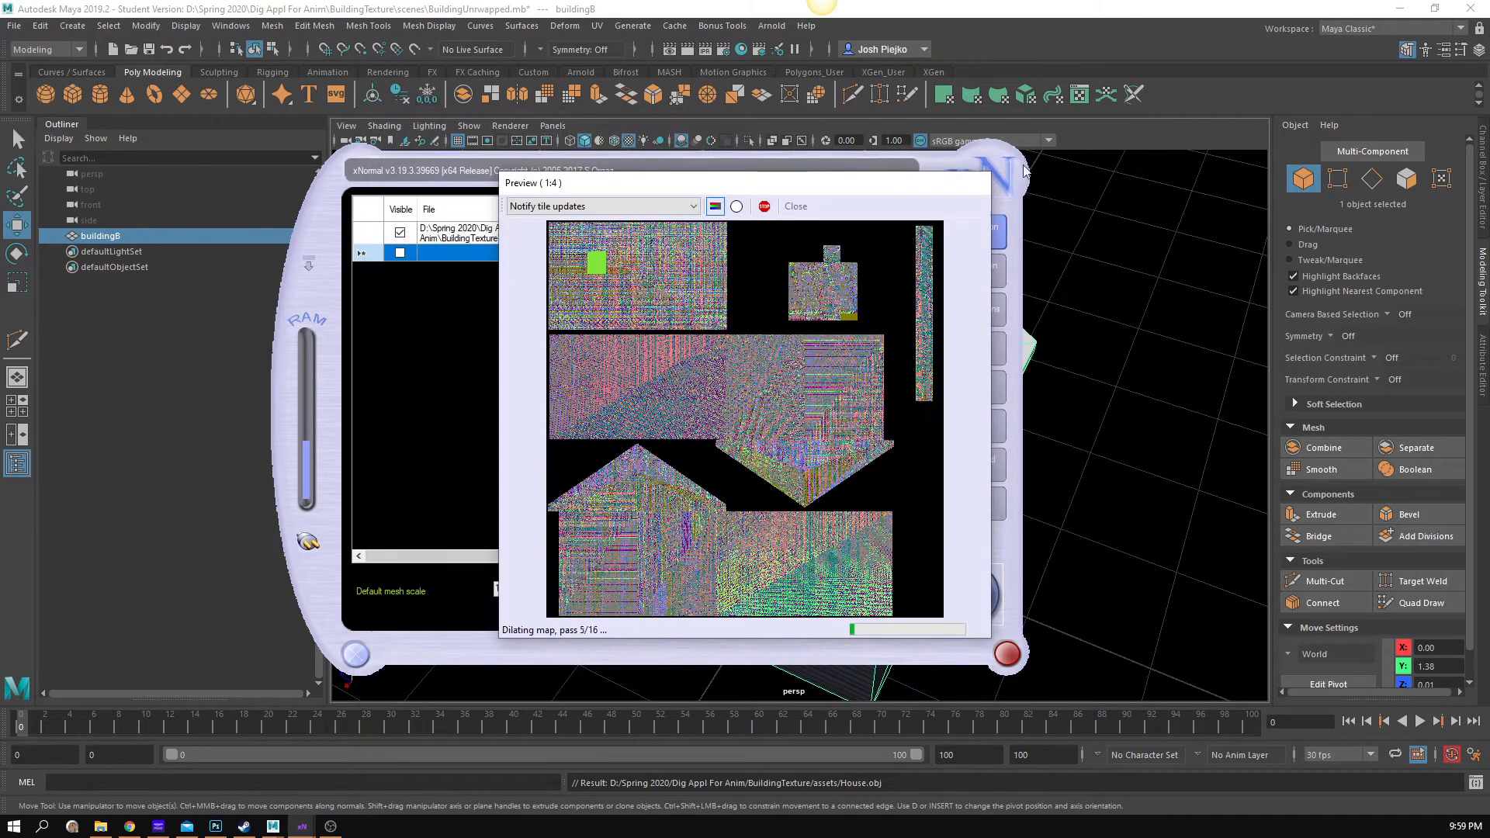
click(798, 207)
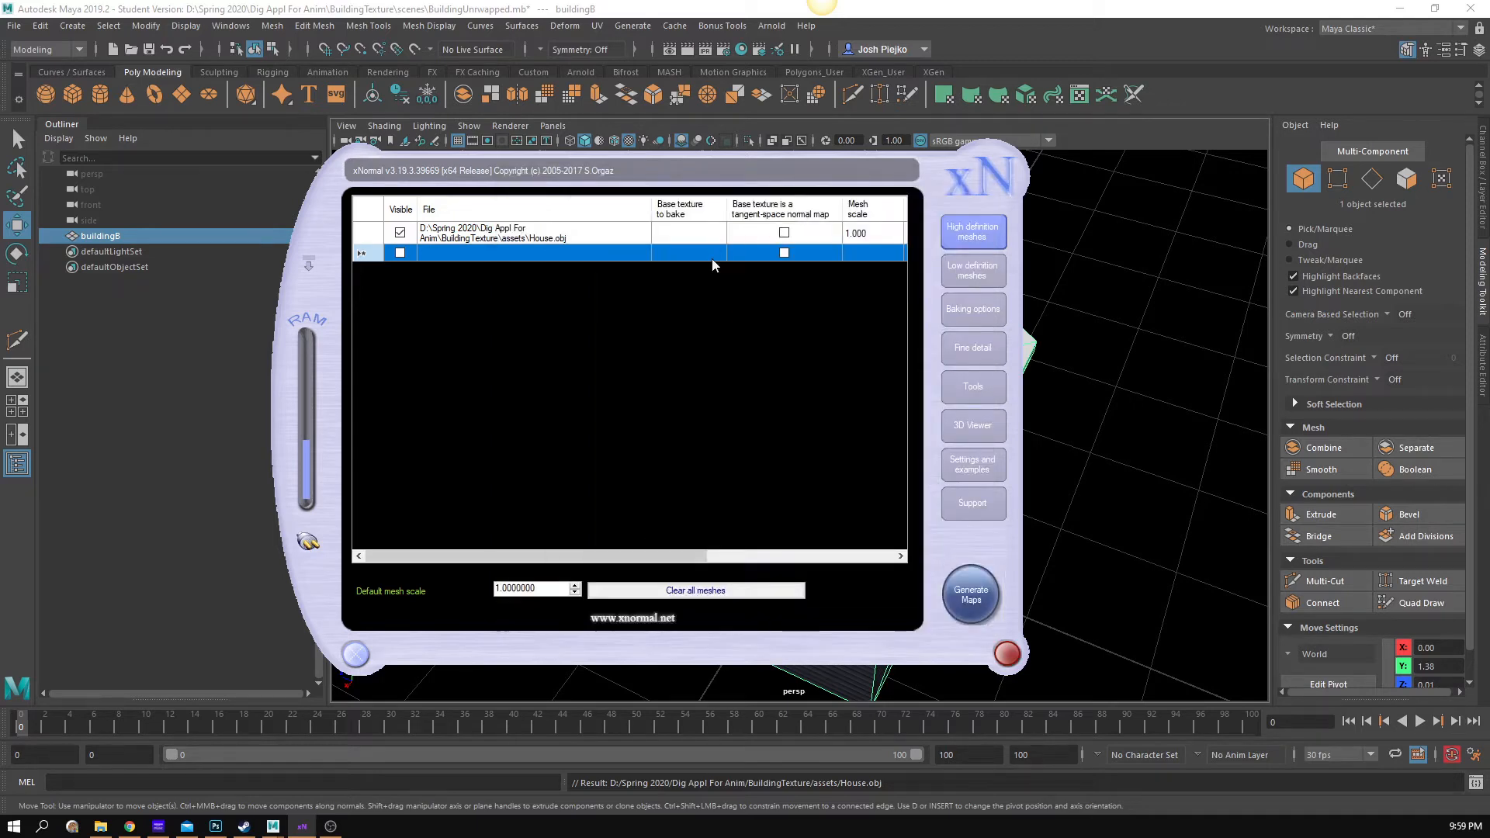
- Go to the baking options and exclude the direction map from the maps to render
click(987, 276)
click(972, 309)
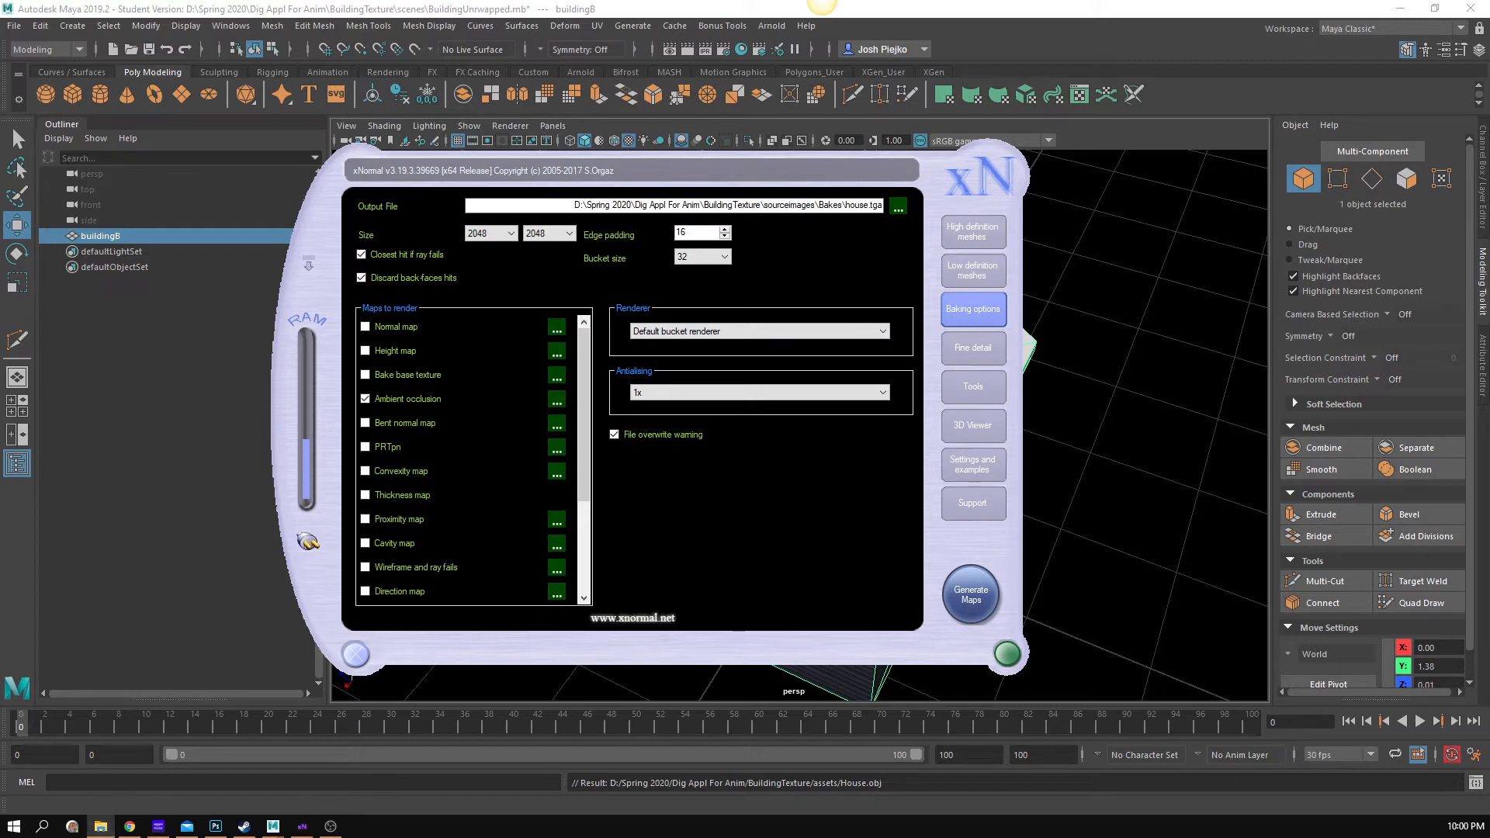
- Browse to the Bakes folder in the BuildingTexture sourceimages folder and open house_occlusion in Photoshop
drag(0, 207, 778, 191)
click(731, 305)
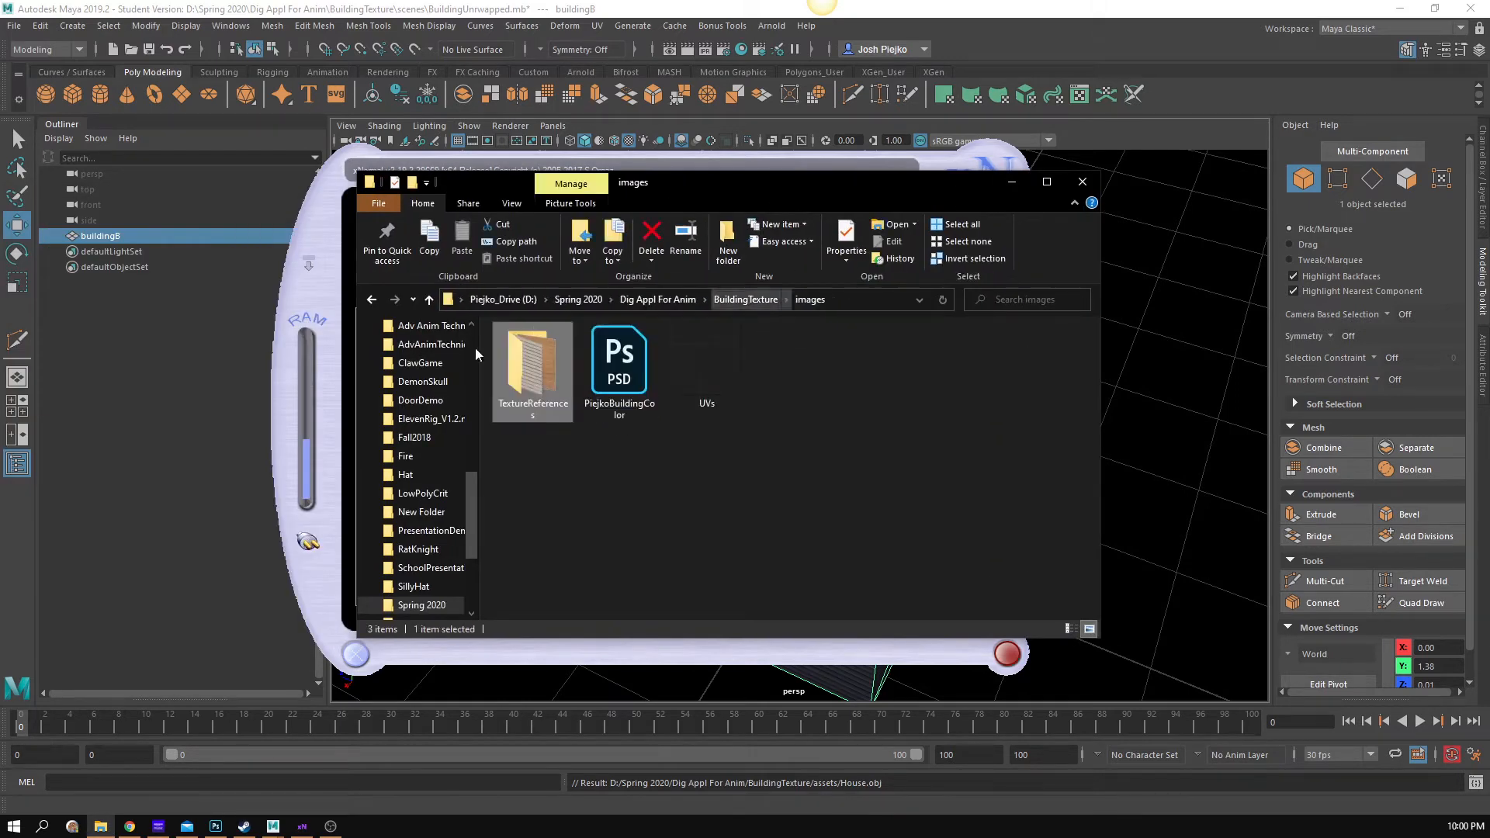
click(745, 300)
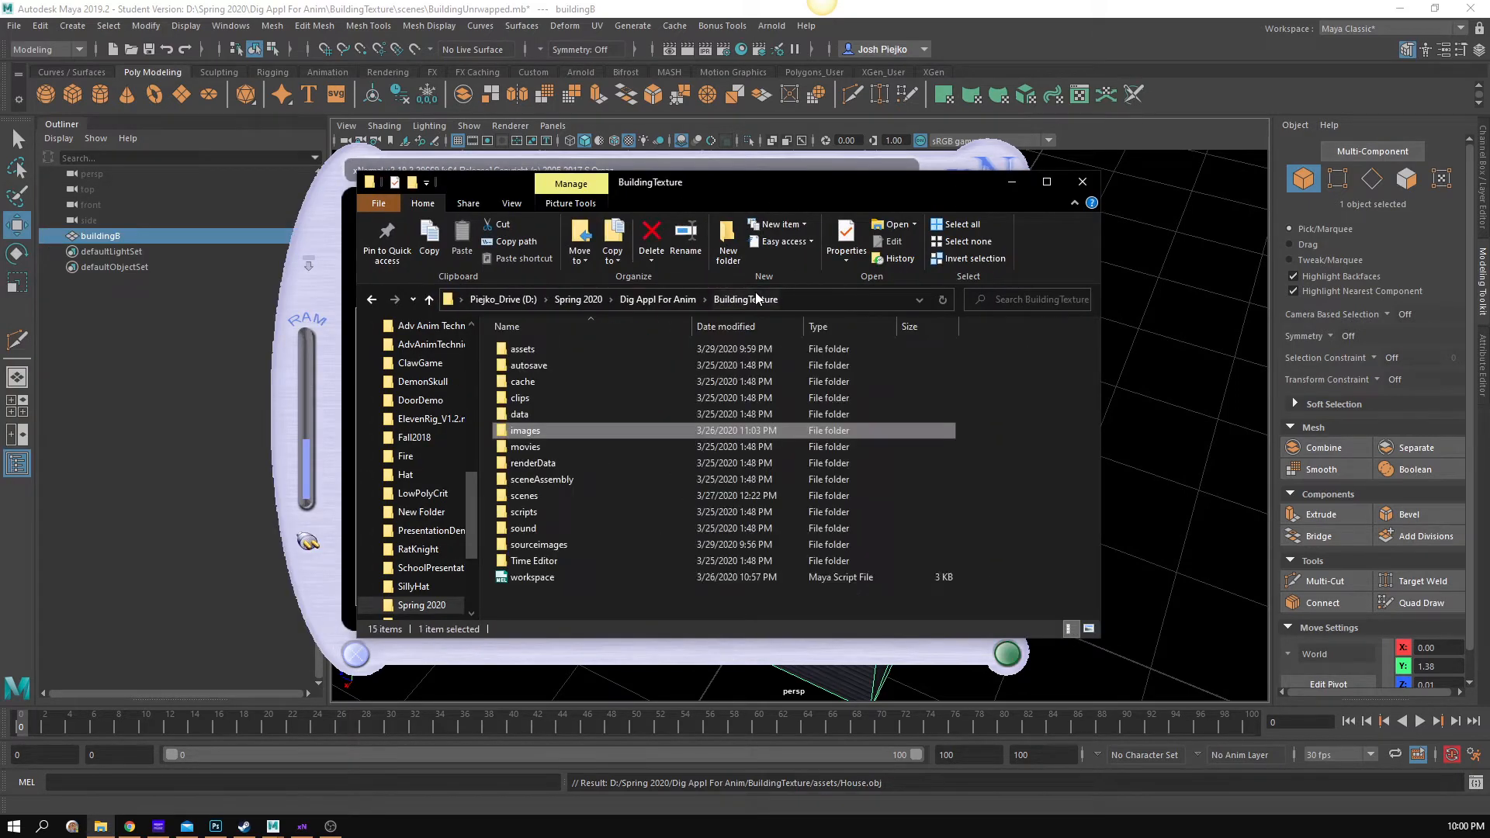
double_click(566, 544)
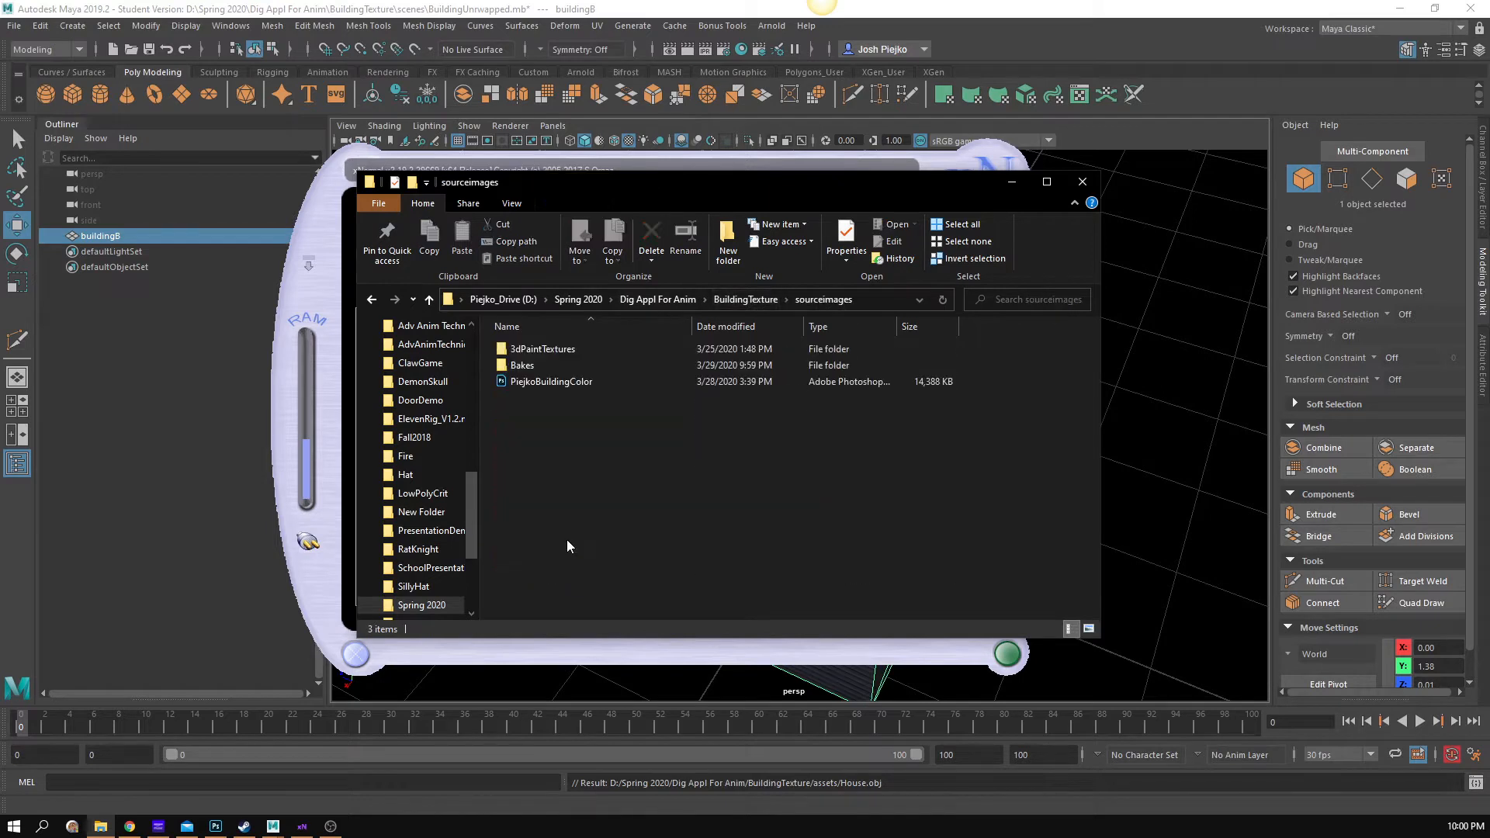
double_click(562, 360)
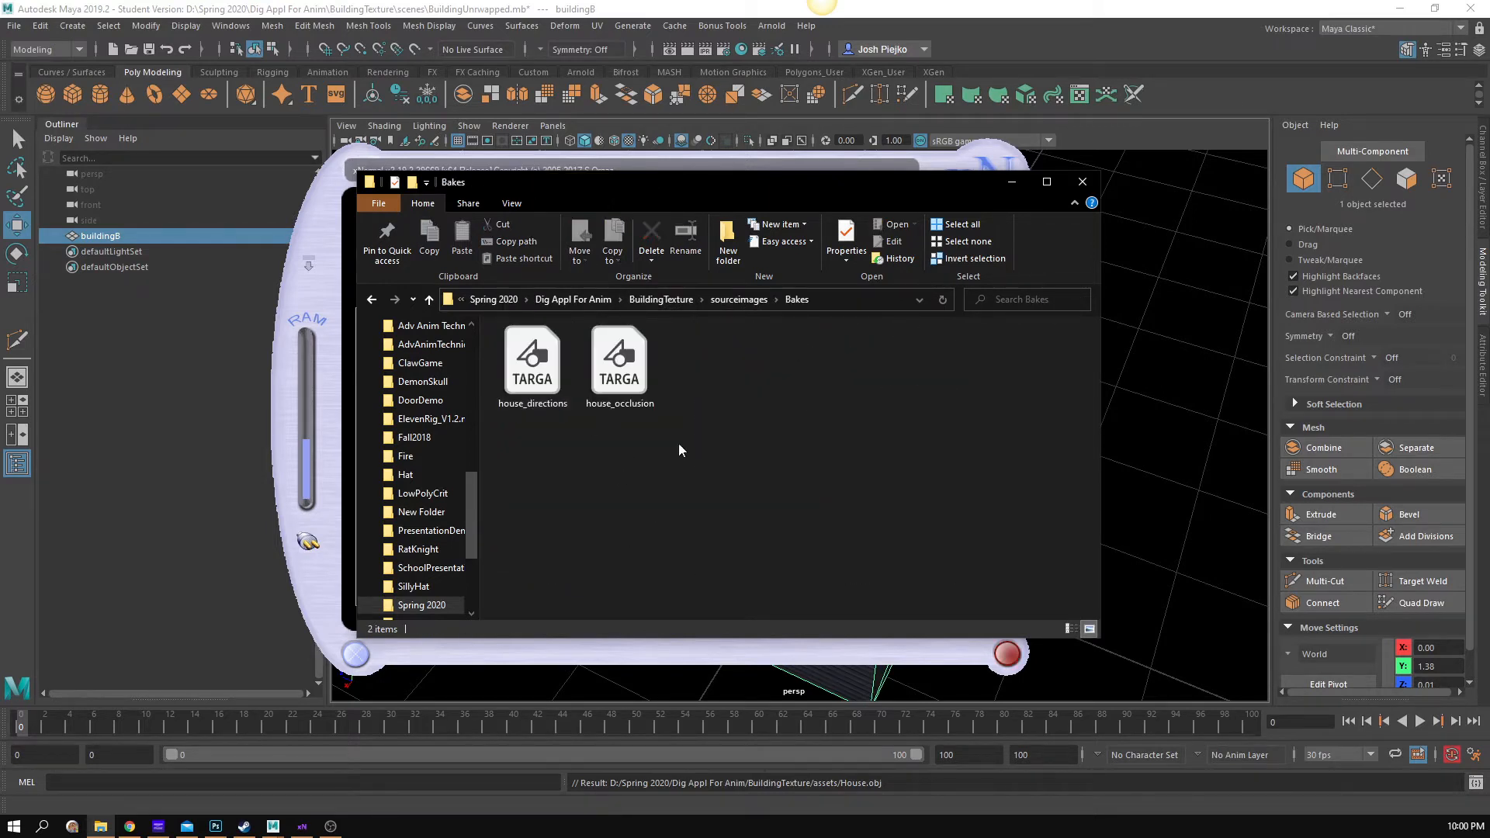
click(652, 400)
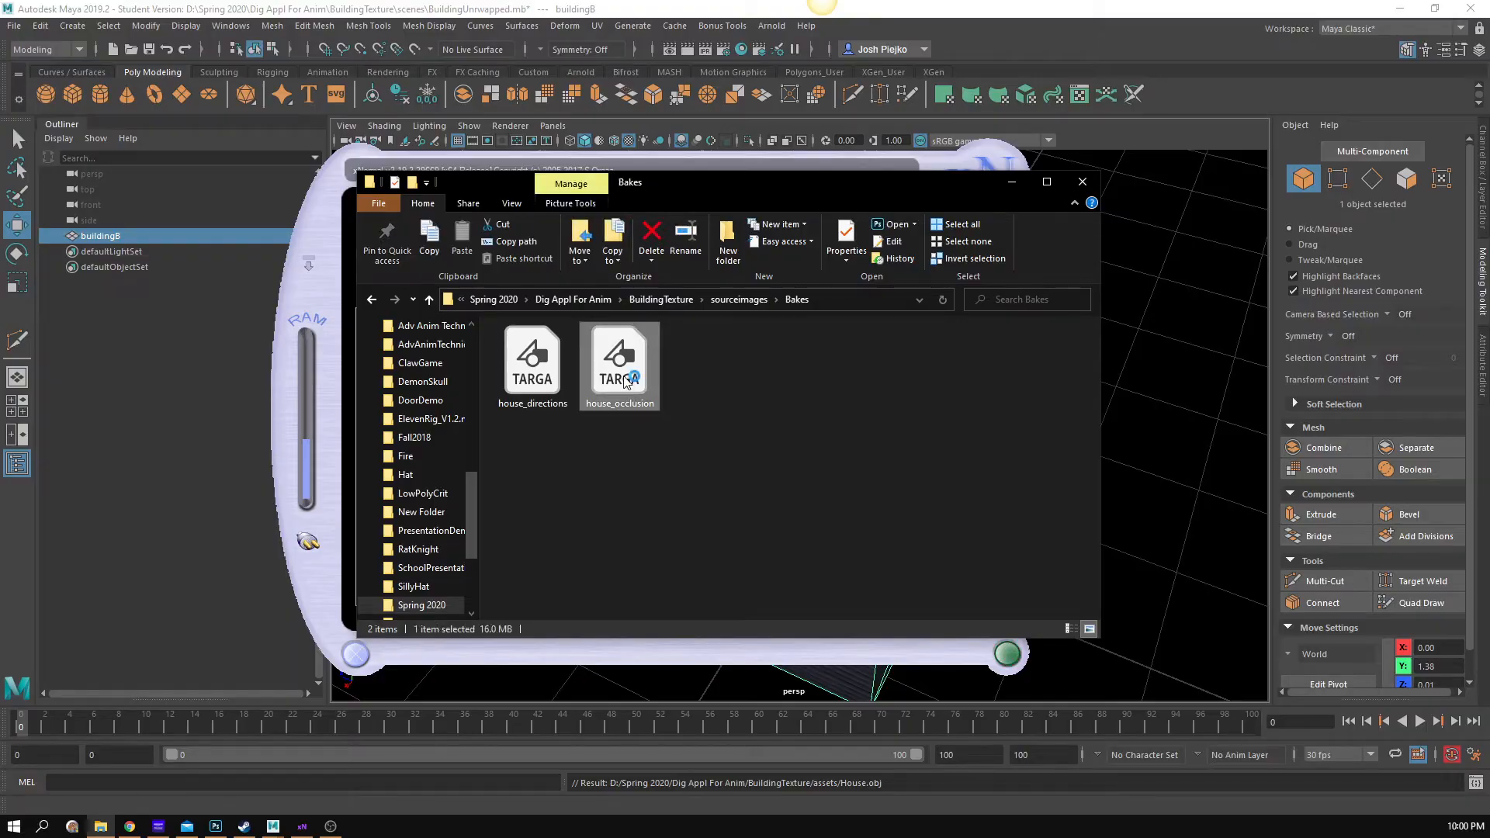
double_click(626, 380)
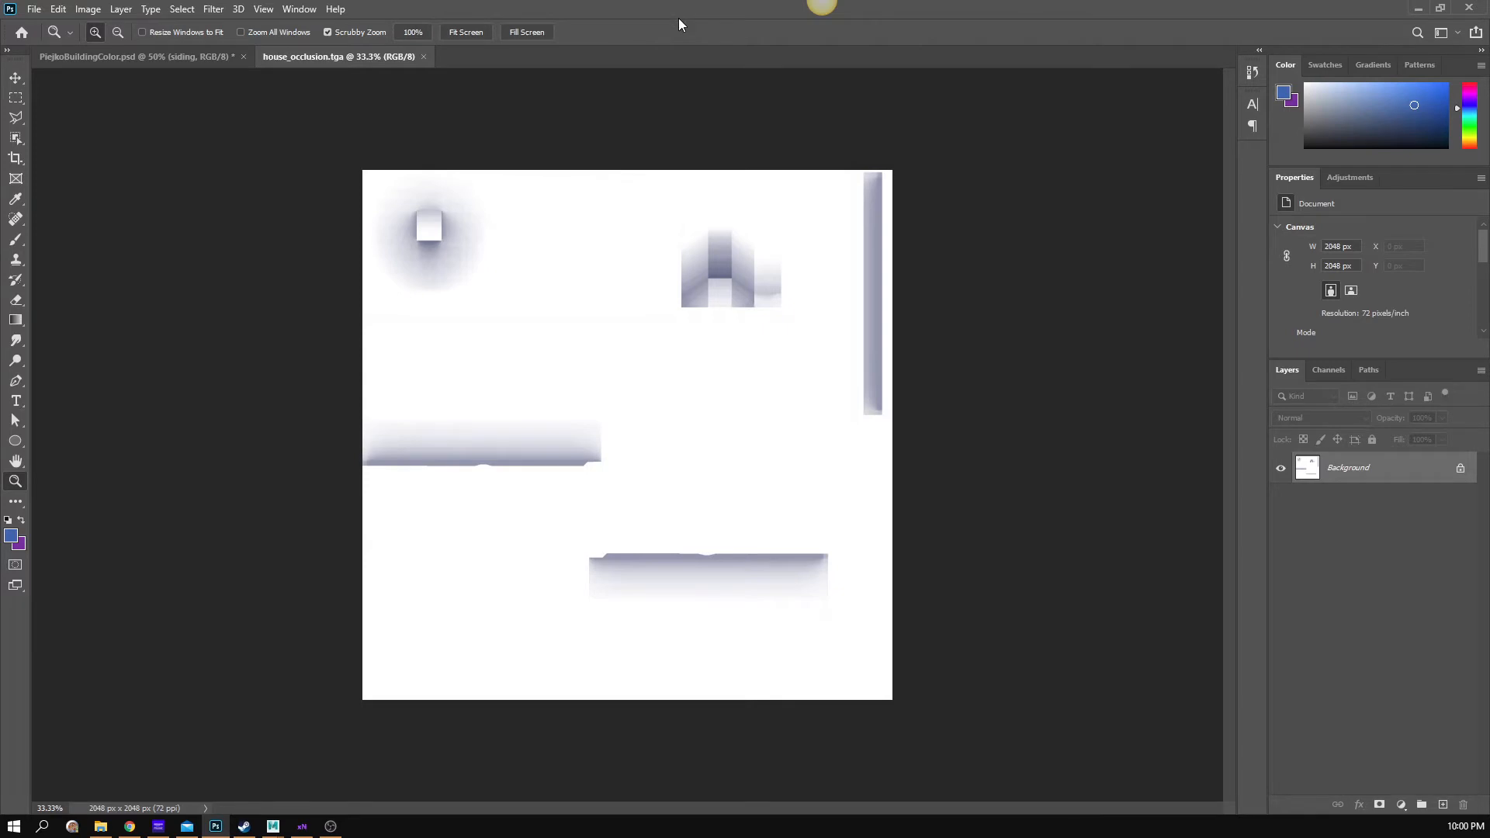
- Copy the whole occlusion map into the building color PSD and place its layer above the HouseBackColor group
key(ctrl+a)
click(175, 59)
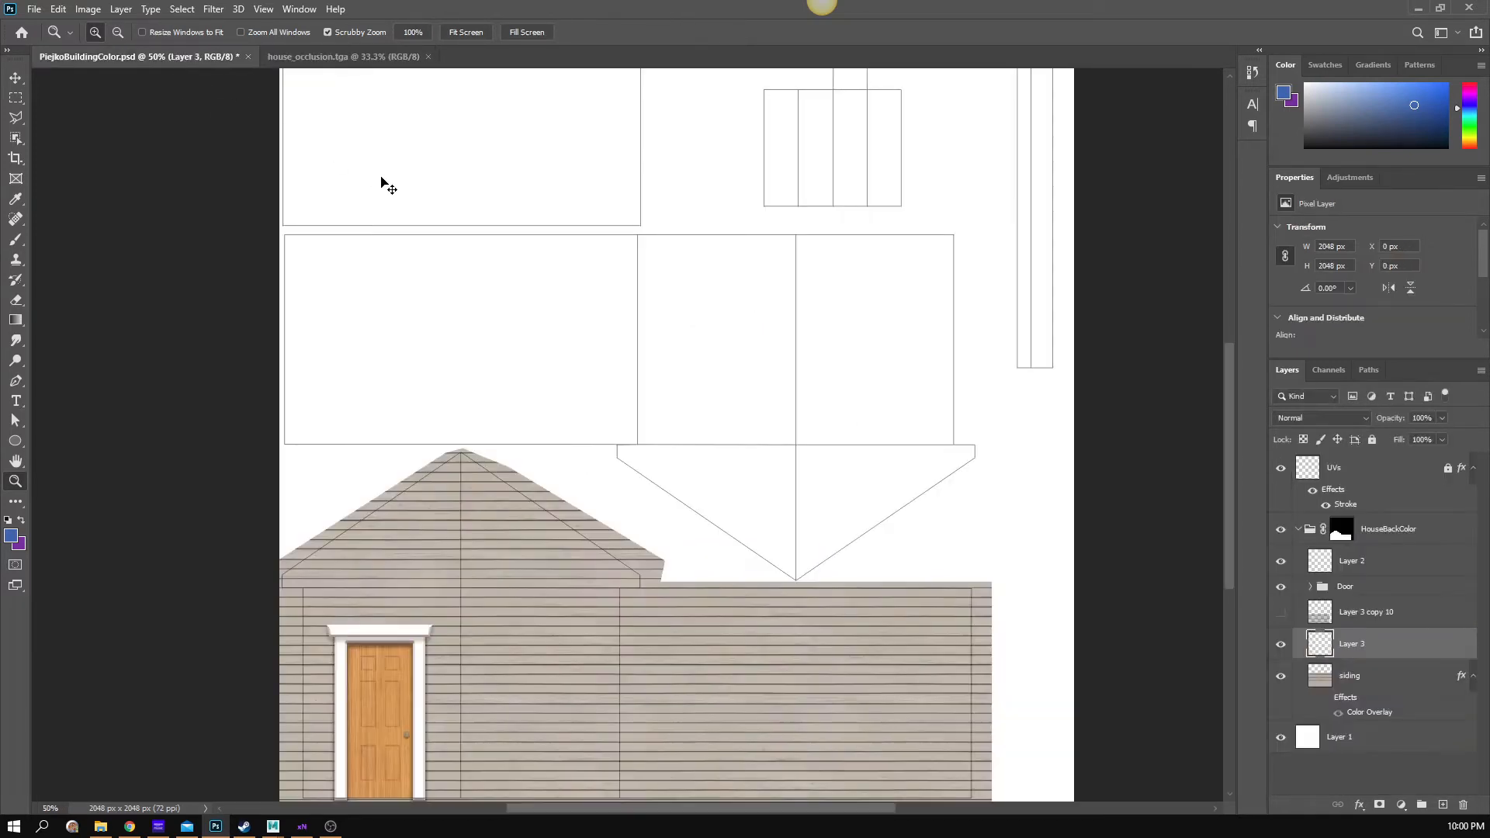
key(ctrl+v)
alt+click(685, 432)
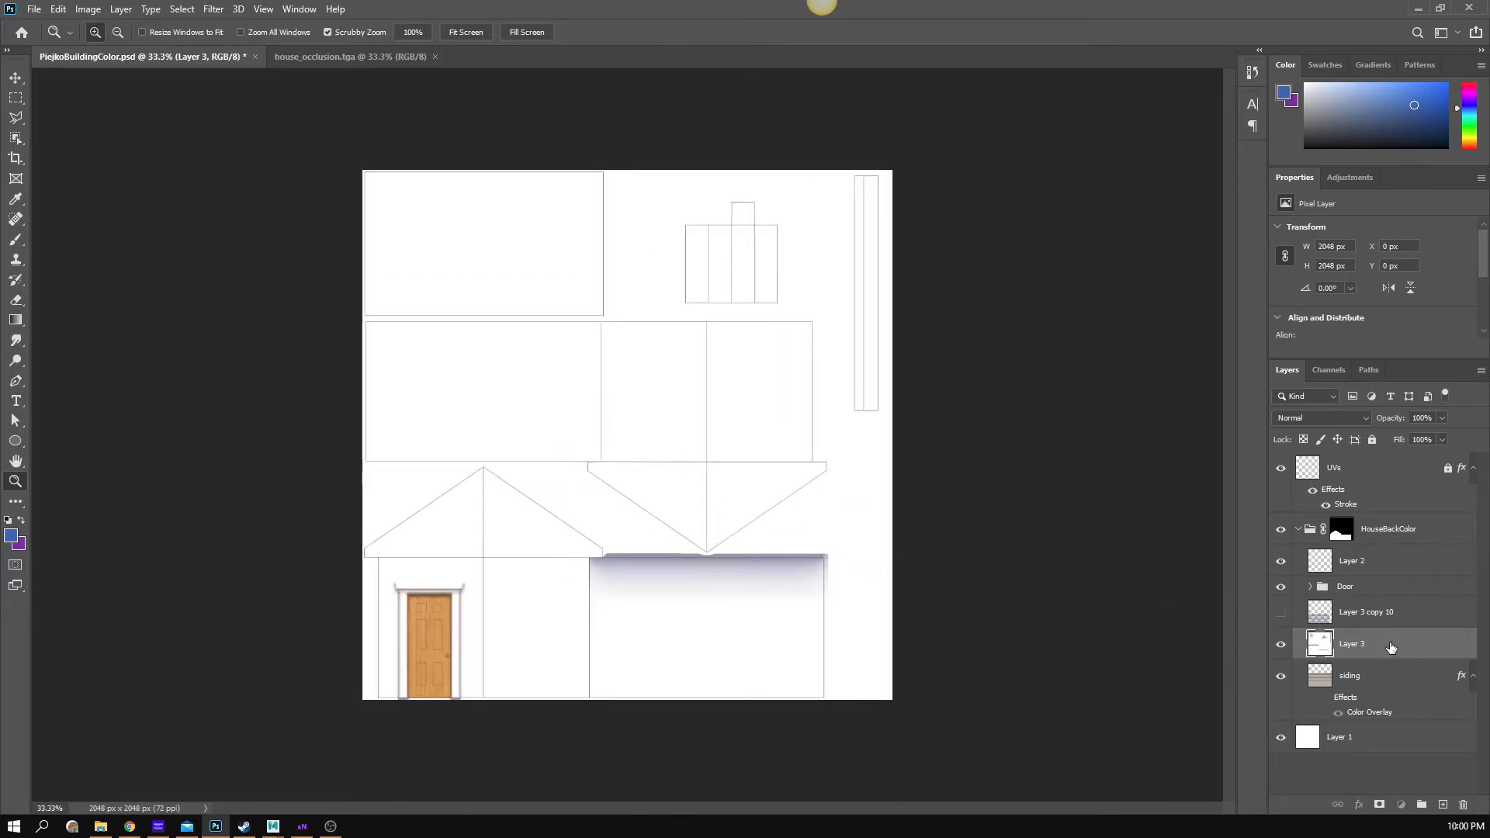
drag(1390, 647, 1334, 517)
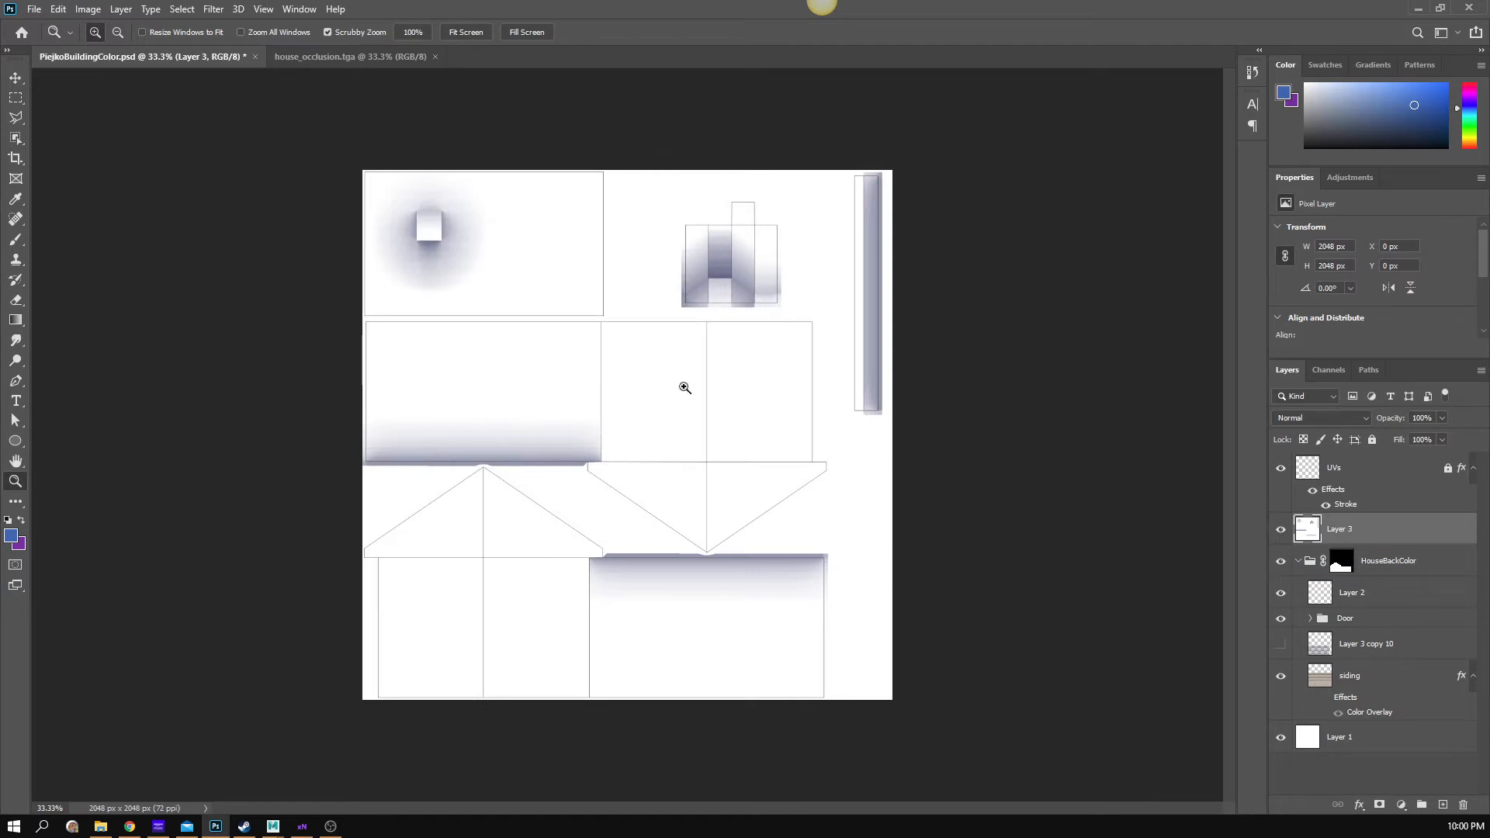
- Set the occlusion layer's blend mode to Multiply and inspect the shading over the siding
click(1353, 418)
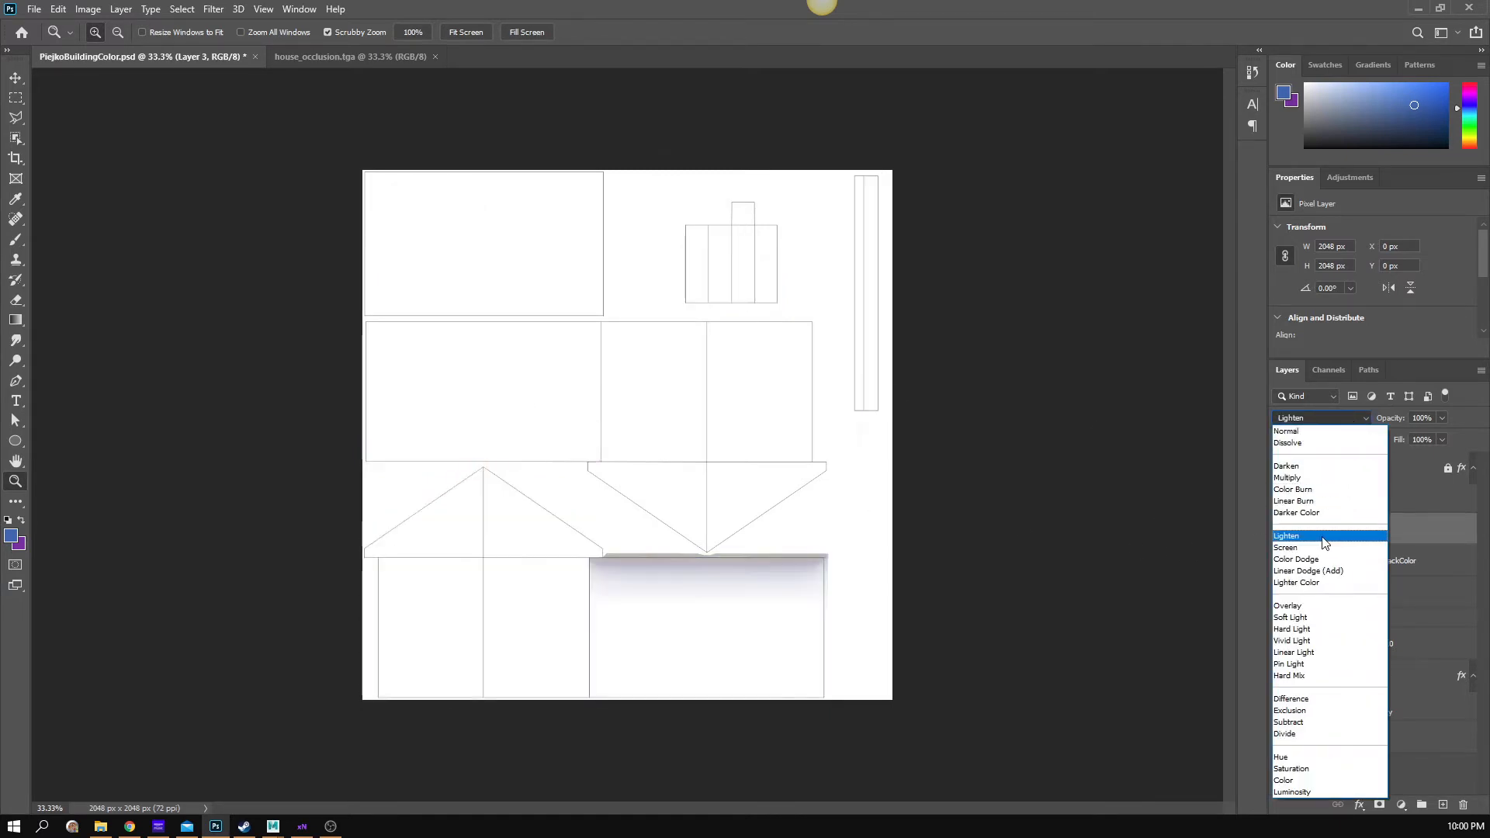
click(1312, 479)
click(466, 520)
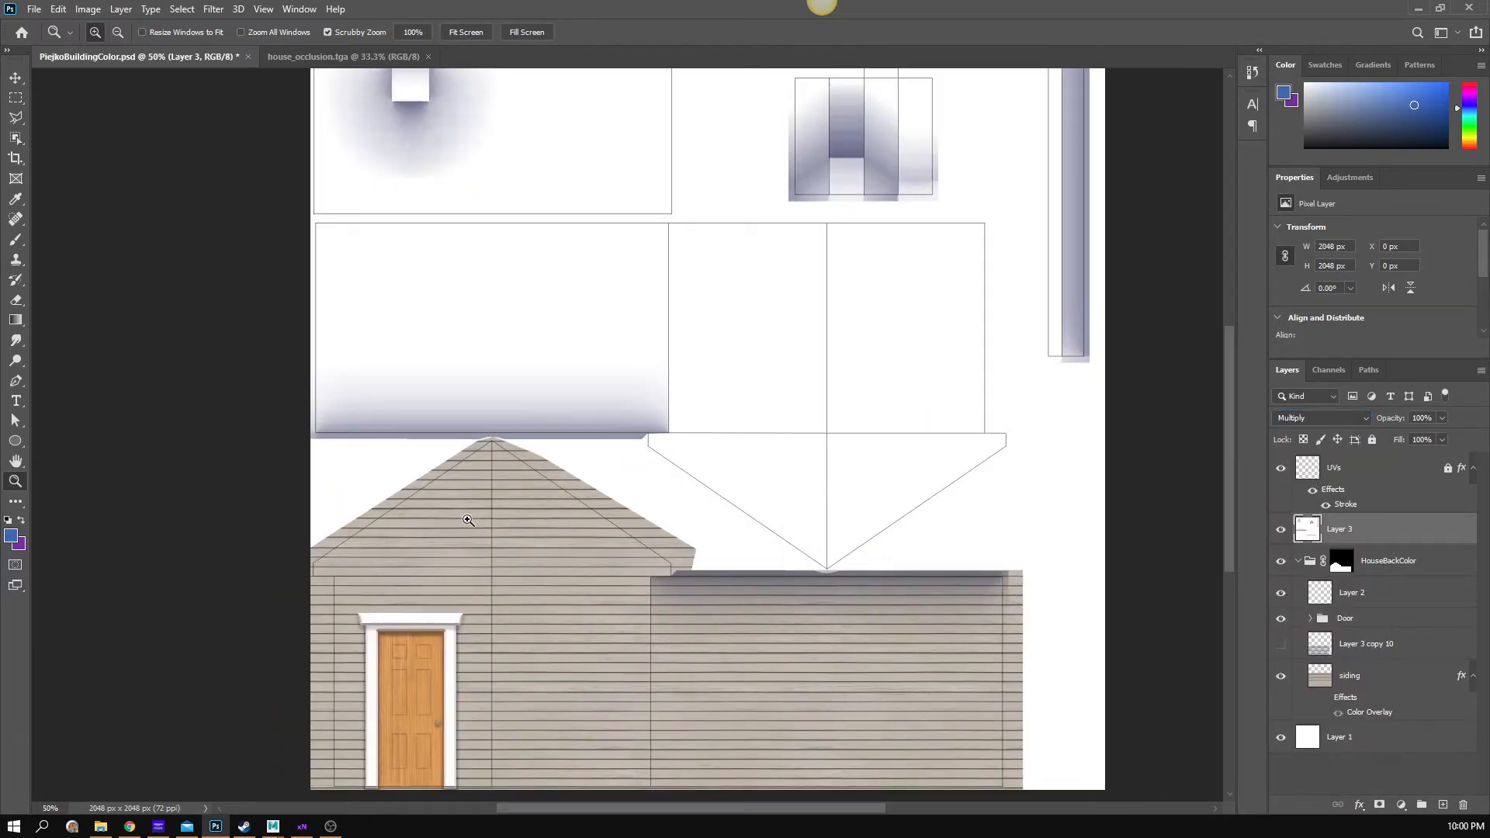
drag(915, 505, 869, 598)
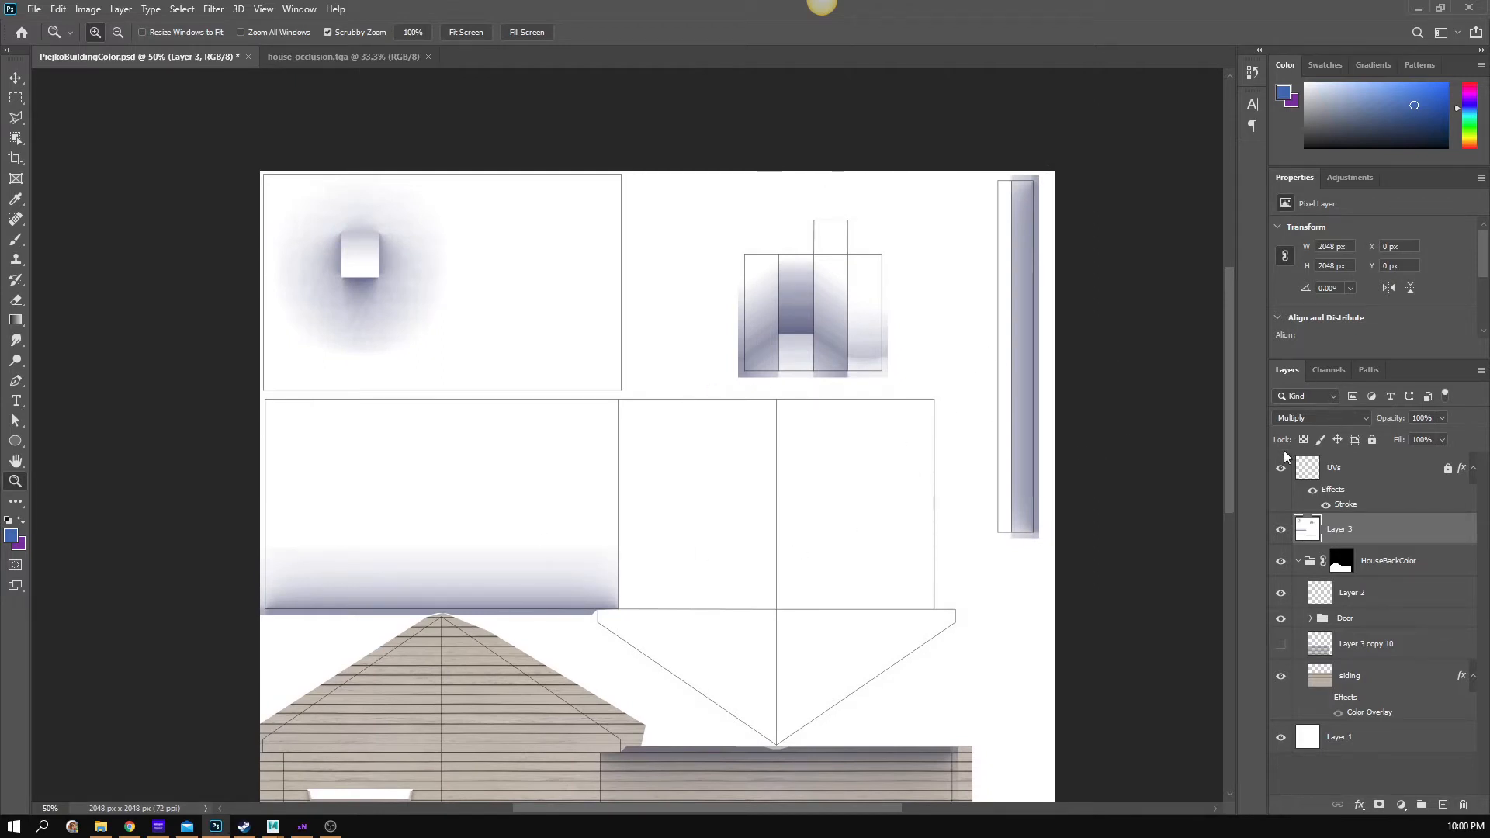
- Hide the UVs layer and save the building color PSD with its multiplied occlusion layer
click(1281, 469)
click(34, 11)
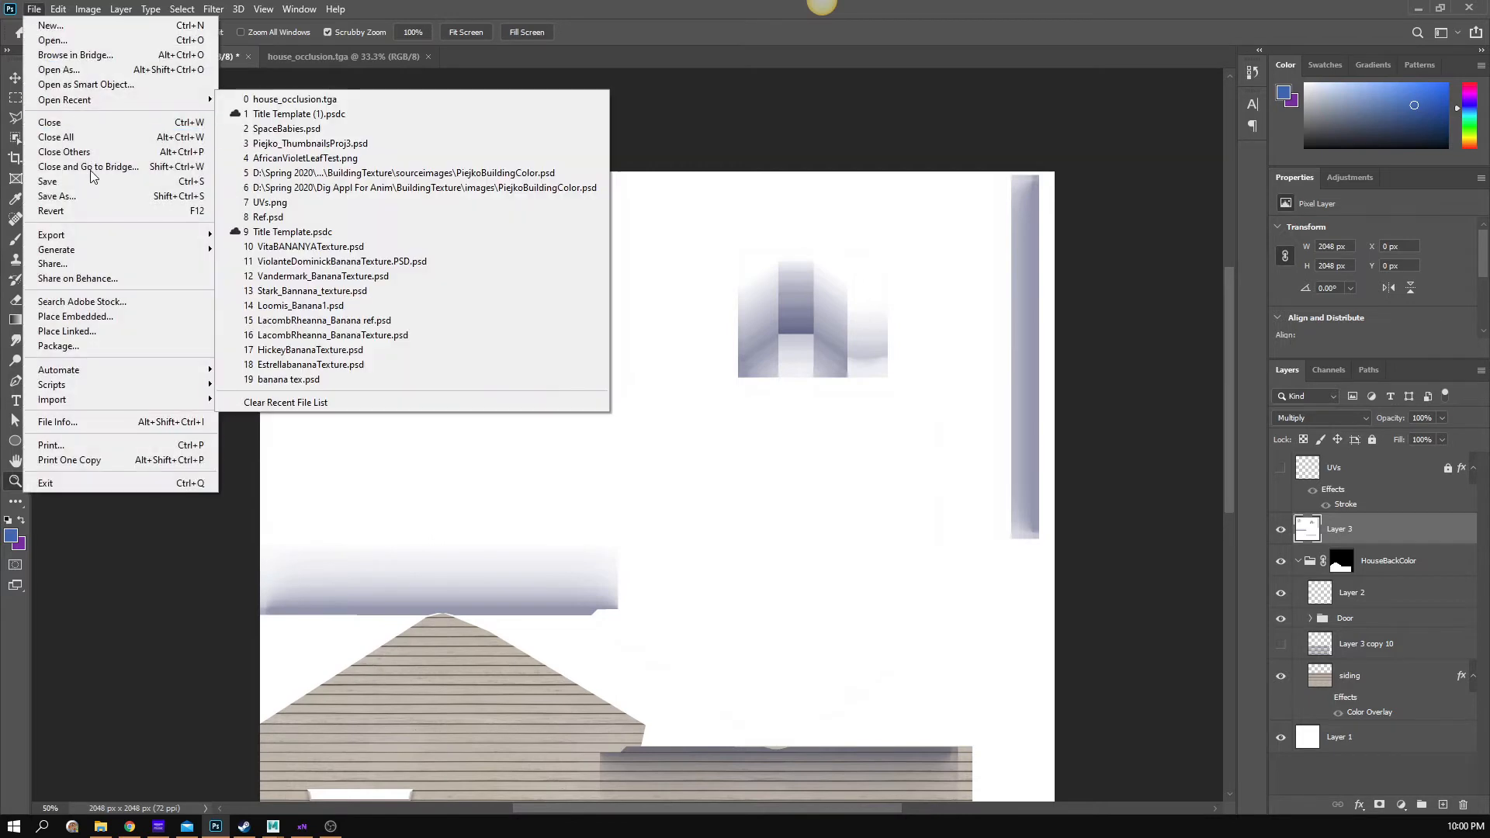
click(86, 179)
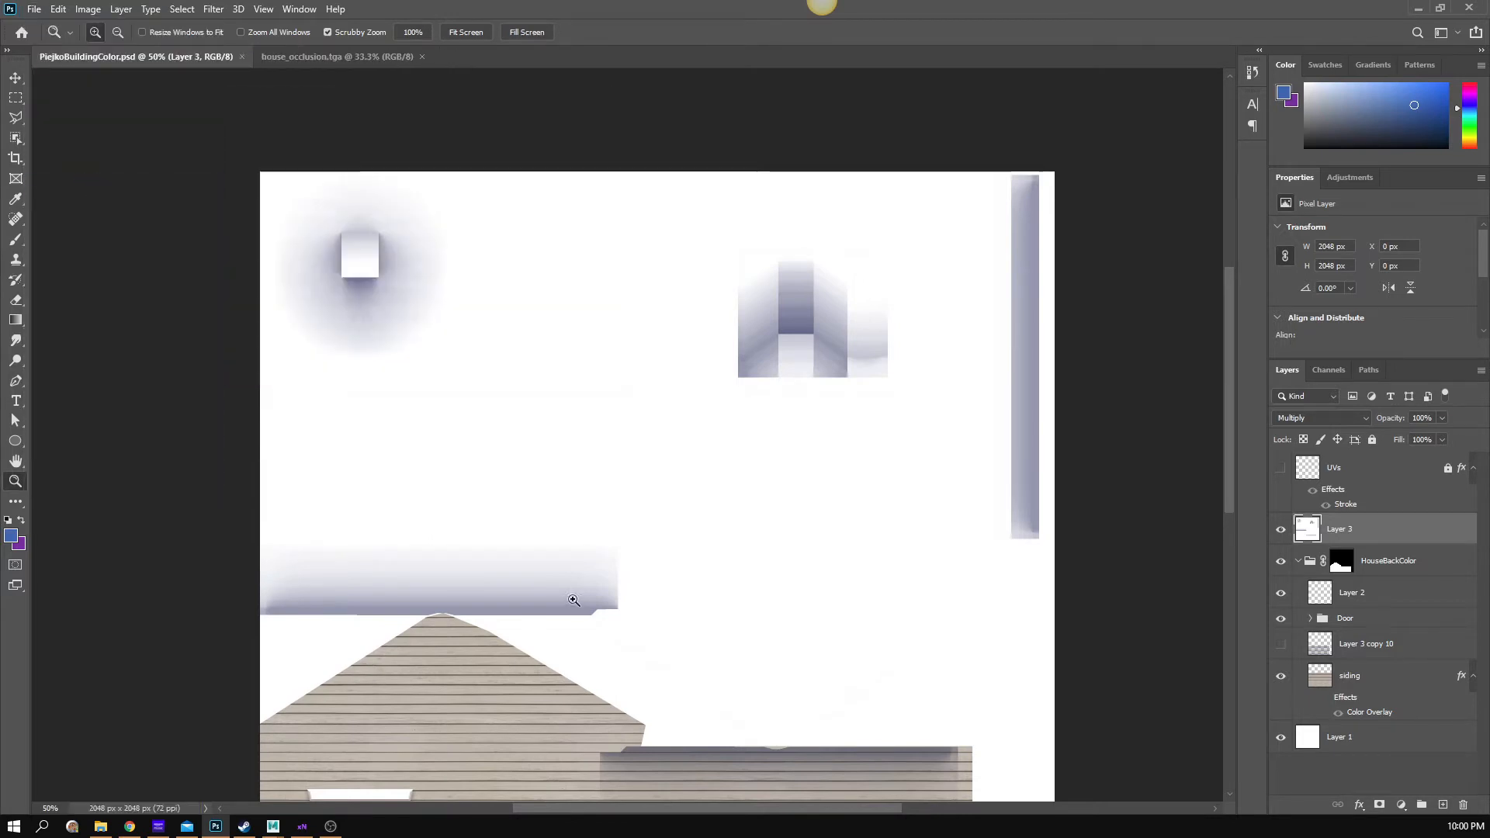
- Switch to Maya and examine the occlusion shading on the house's roof, chimney and walls
click(279, 833)
click(388, 776)
alt+drag(636, 620, 702, 552)
click(1002, 581)
alt+drag(1003, 580, 471, 531)
alt+drag(765, 320, 912, 419)
alt+drag(824, 379, 934, 425)
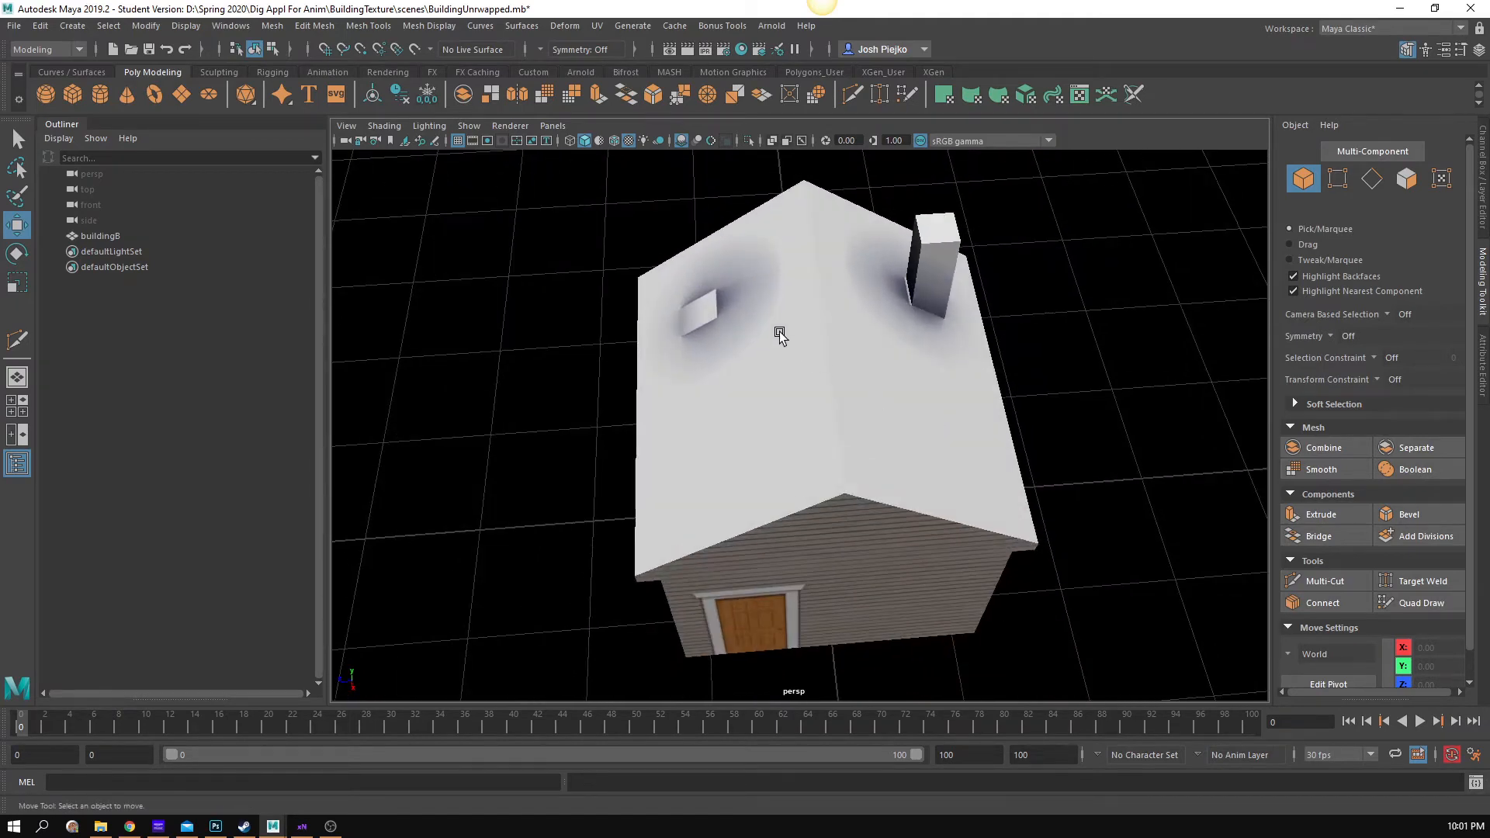
- Select the house and open the UV Editor beside it, leaving the roof and chimney in view
click(722, 291)
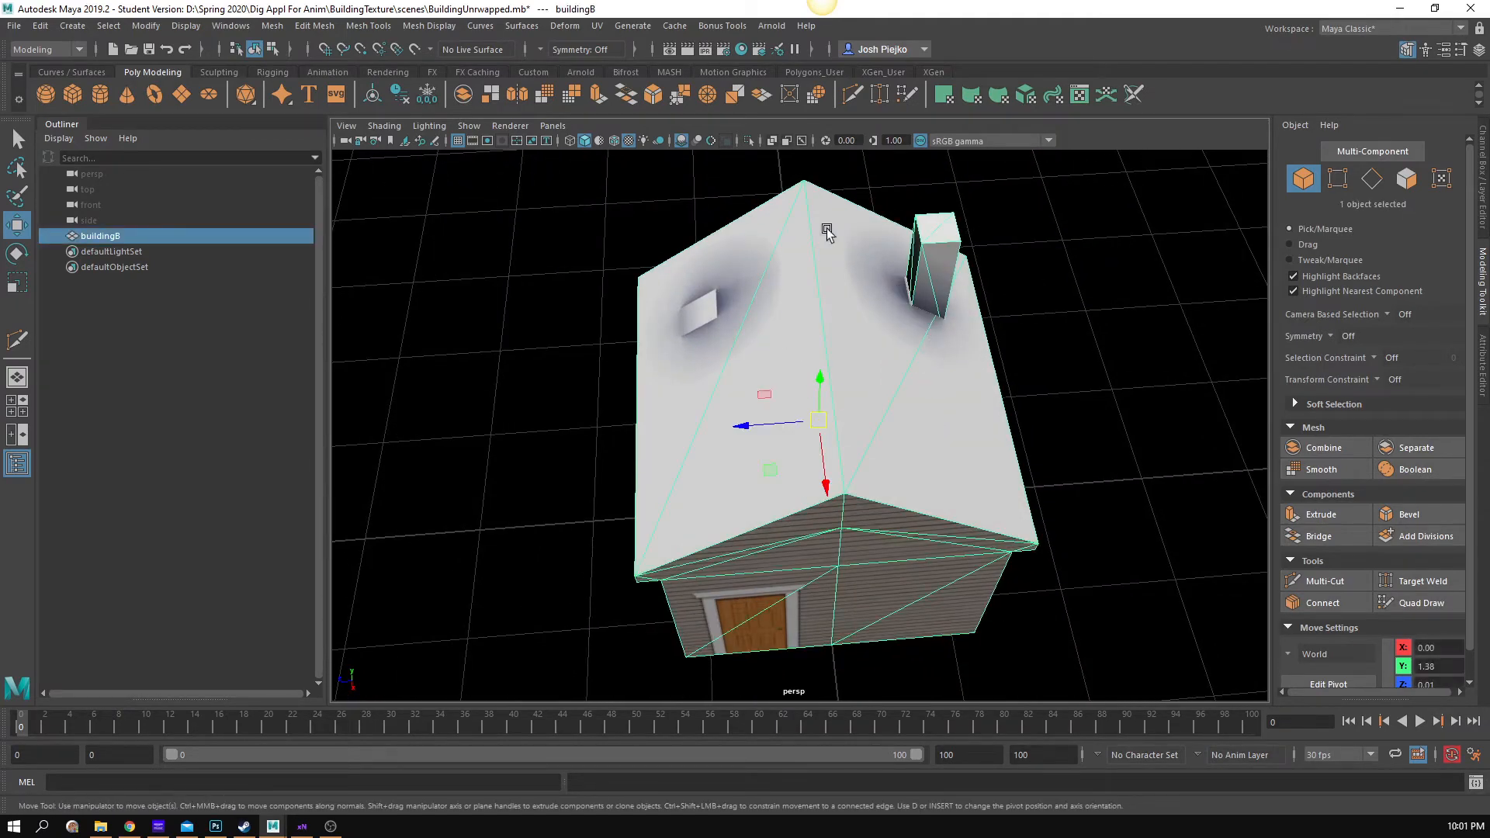
click(596, 26)
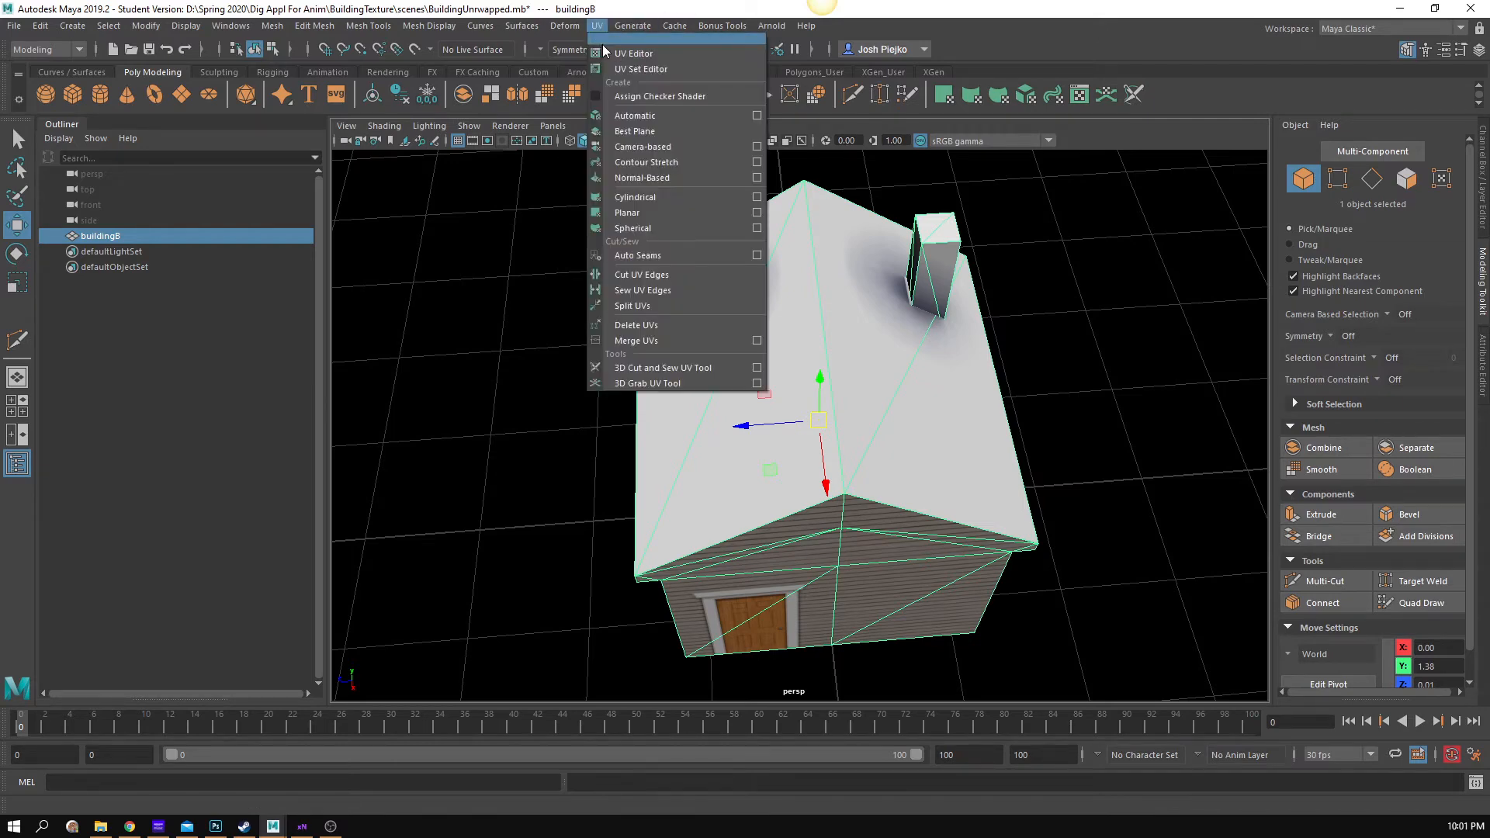
click(617, 44)
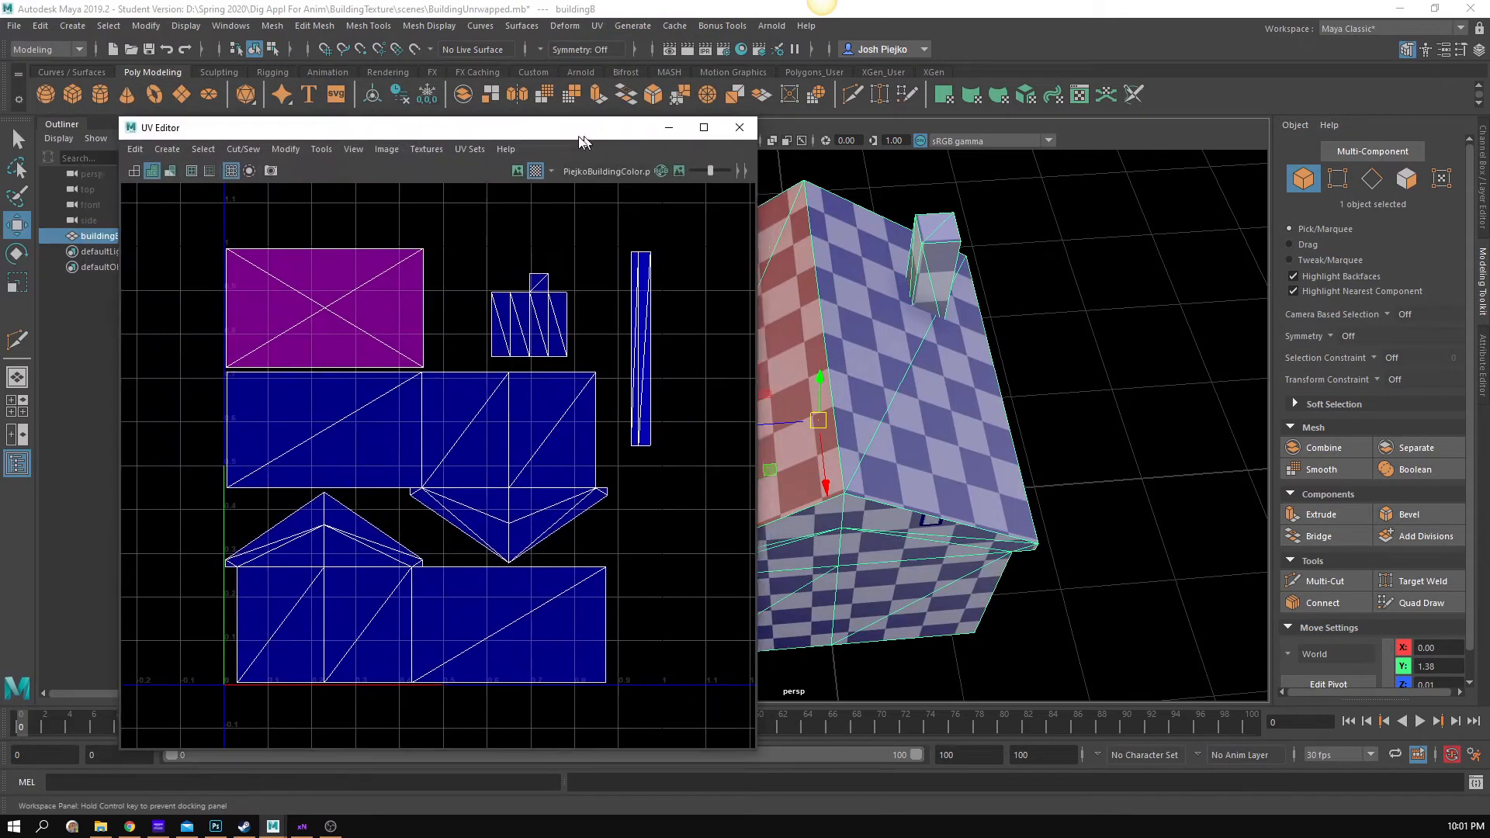
click(1085, 270)
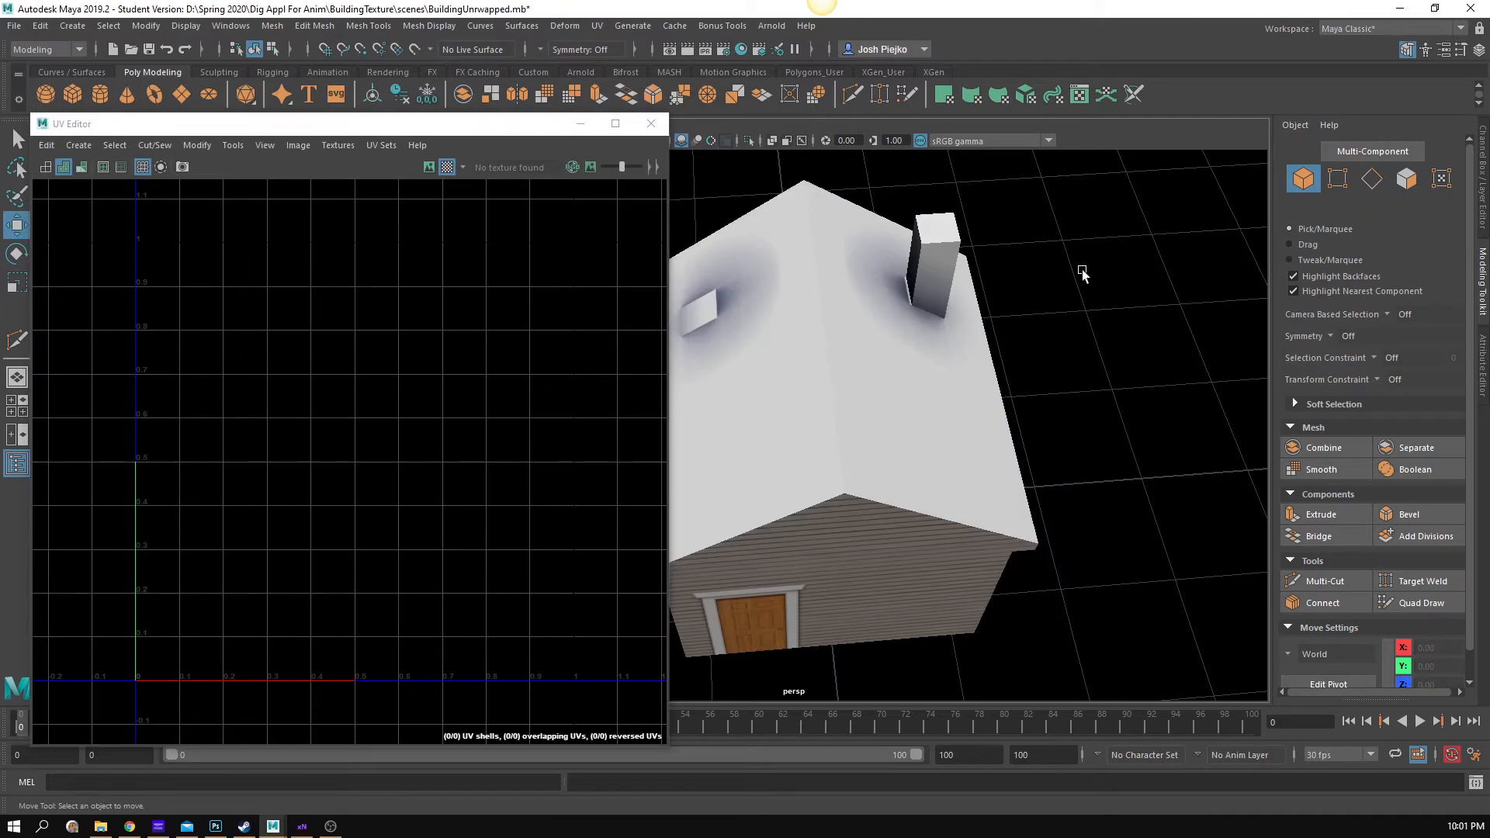
- Change the viewport background to gray, stop the timeline playback and reselect the house to show its UV shells
key(alt+v)
key(alt+b)
click(533, 364)
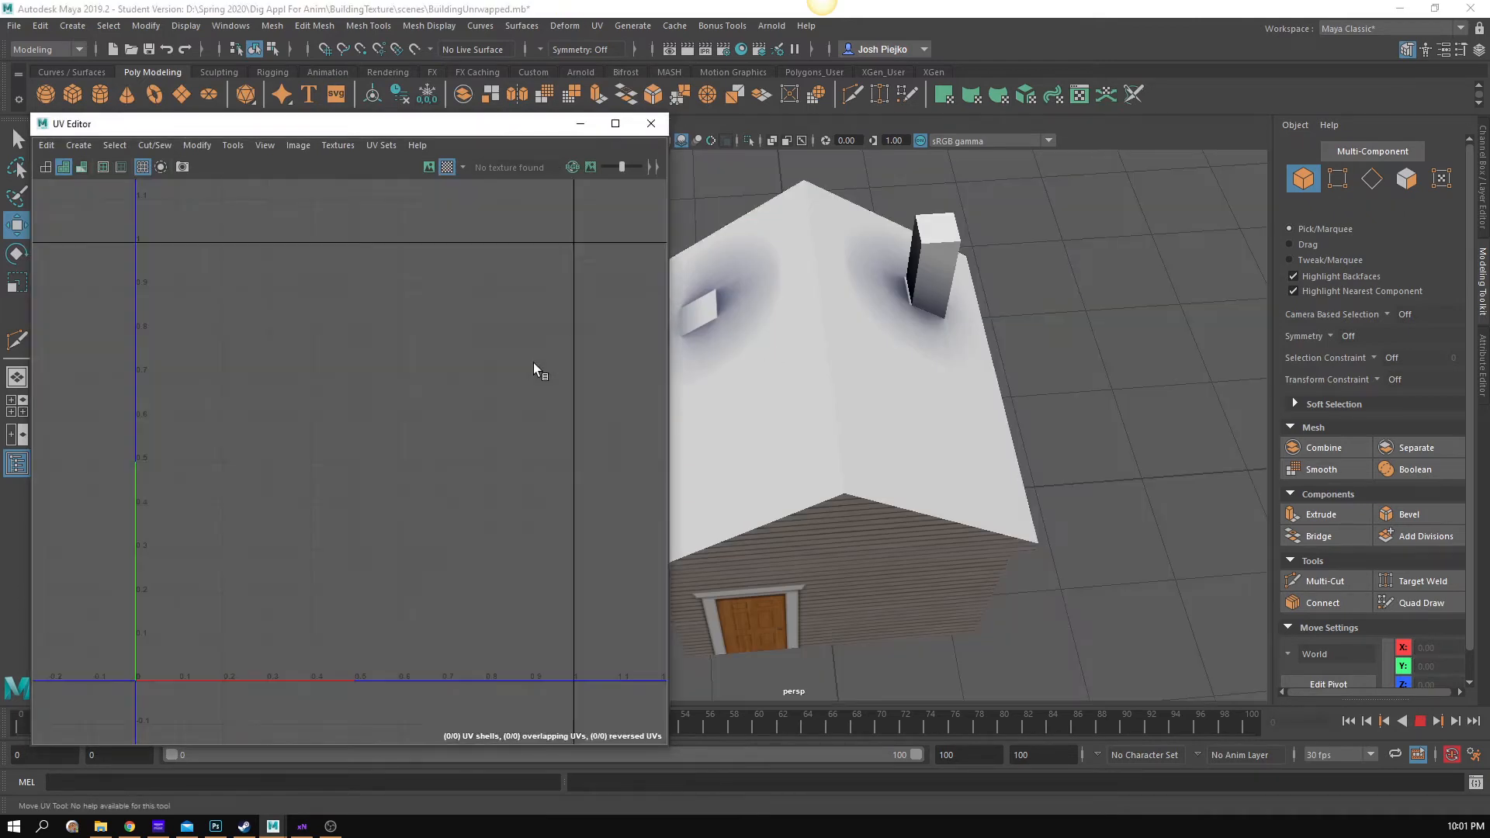
click(849, 331)
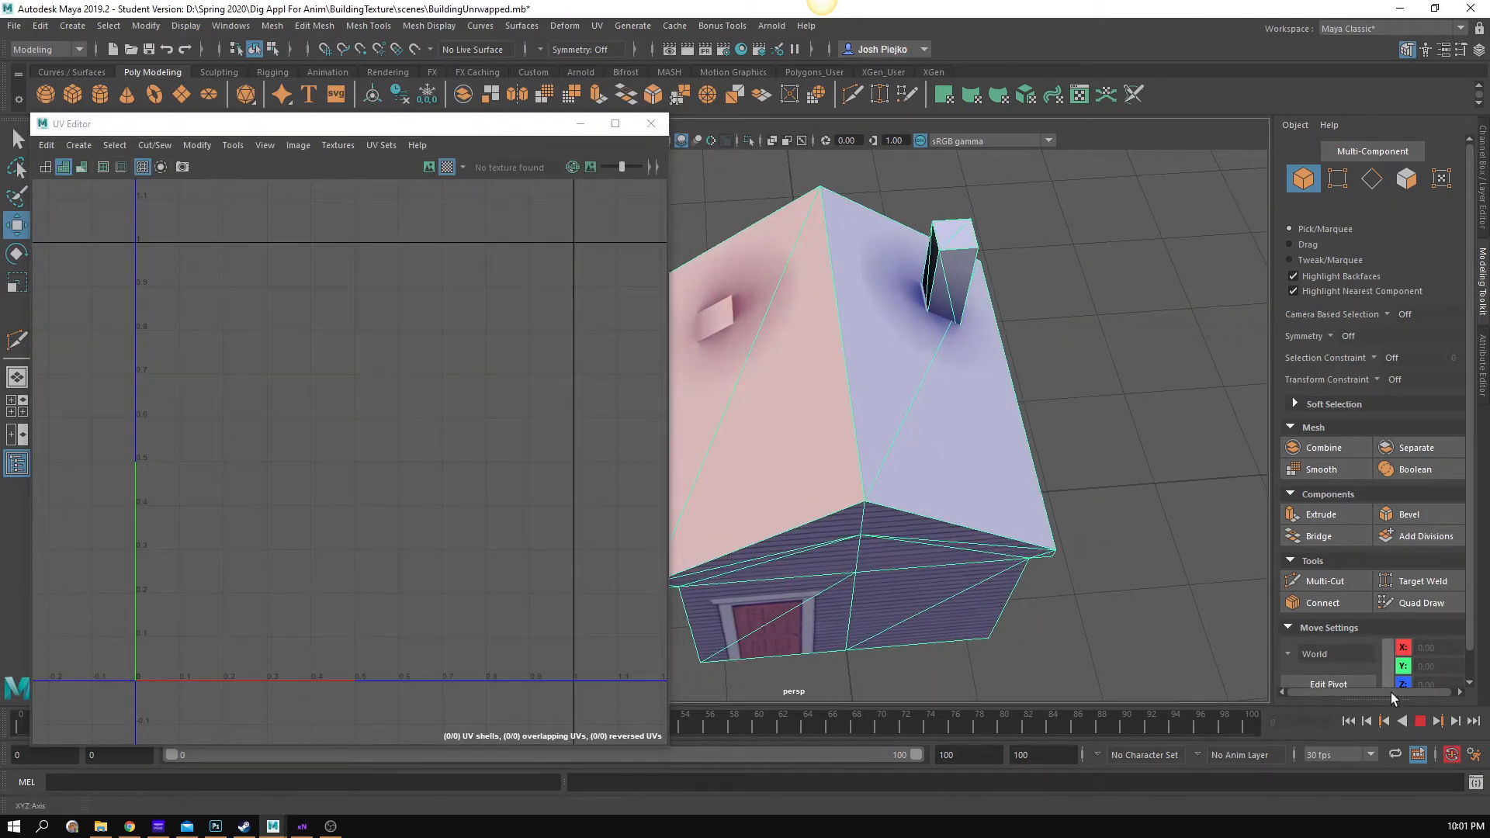
click(1421, 722)
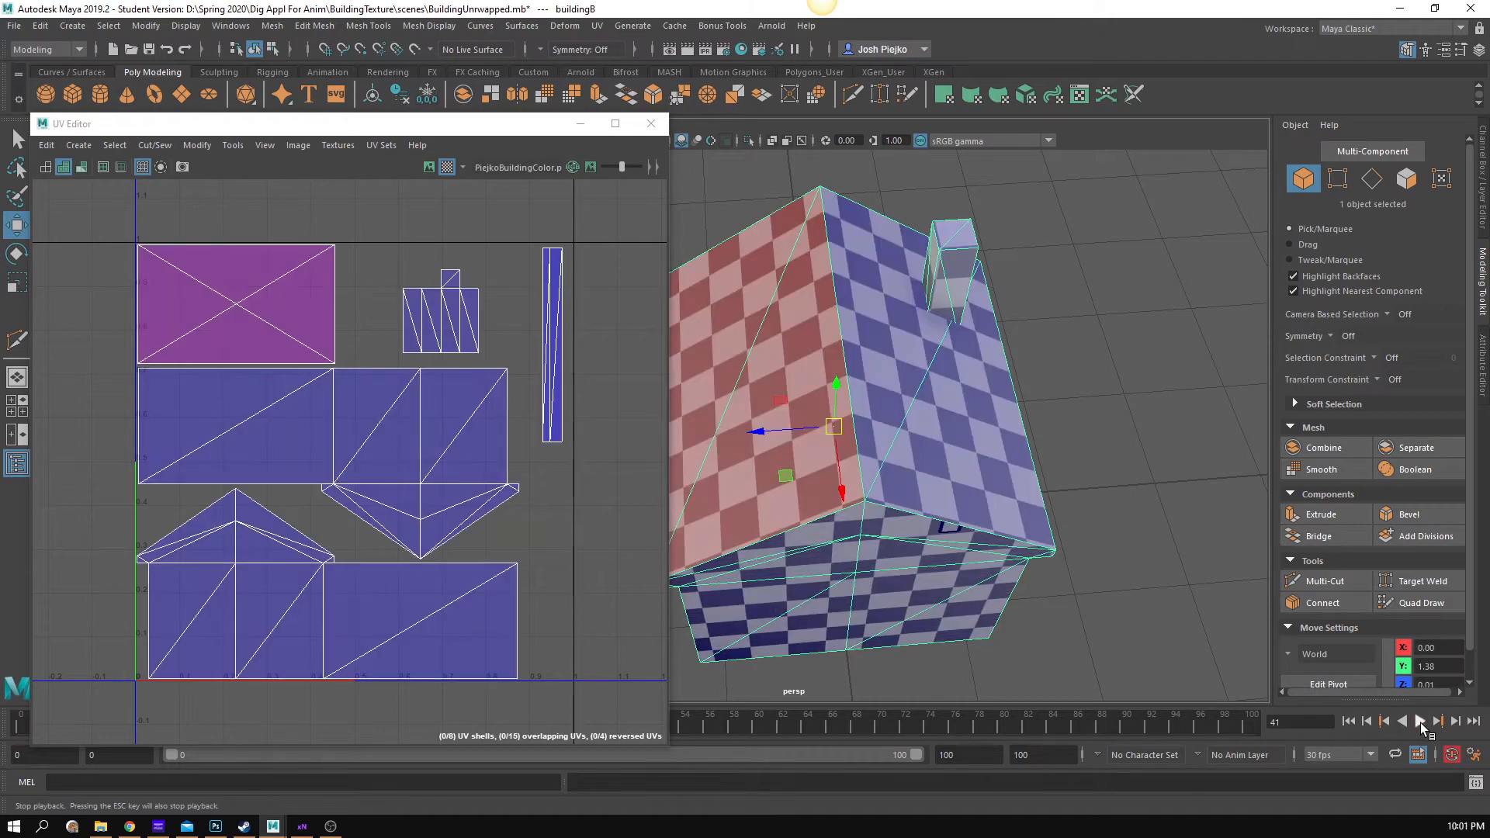
- Select the roof faces on both slopes to examine their overlapping UVs, and inspect the eaves from the door side
drag(957, 375, 957, 484)
right_click(959, 484)
click(947, 434)
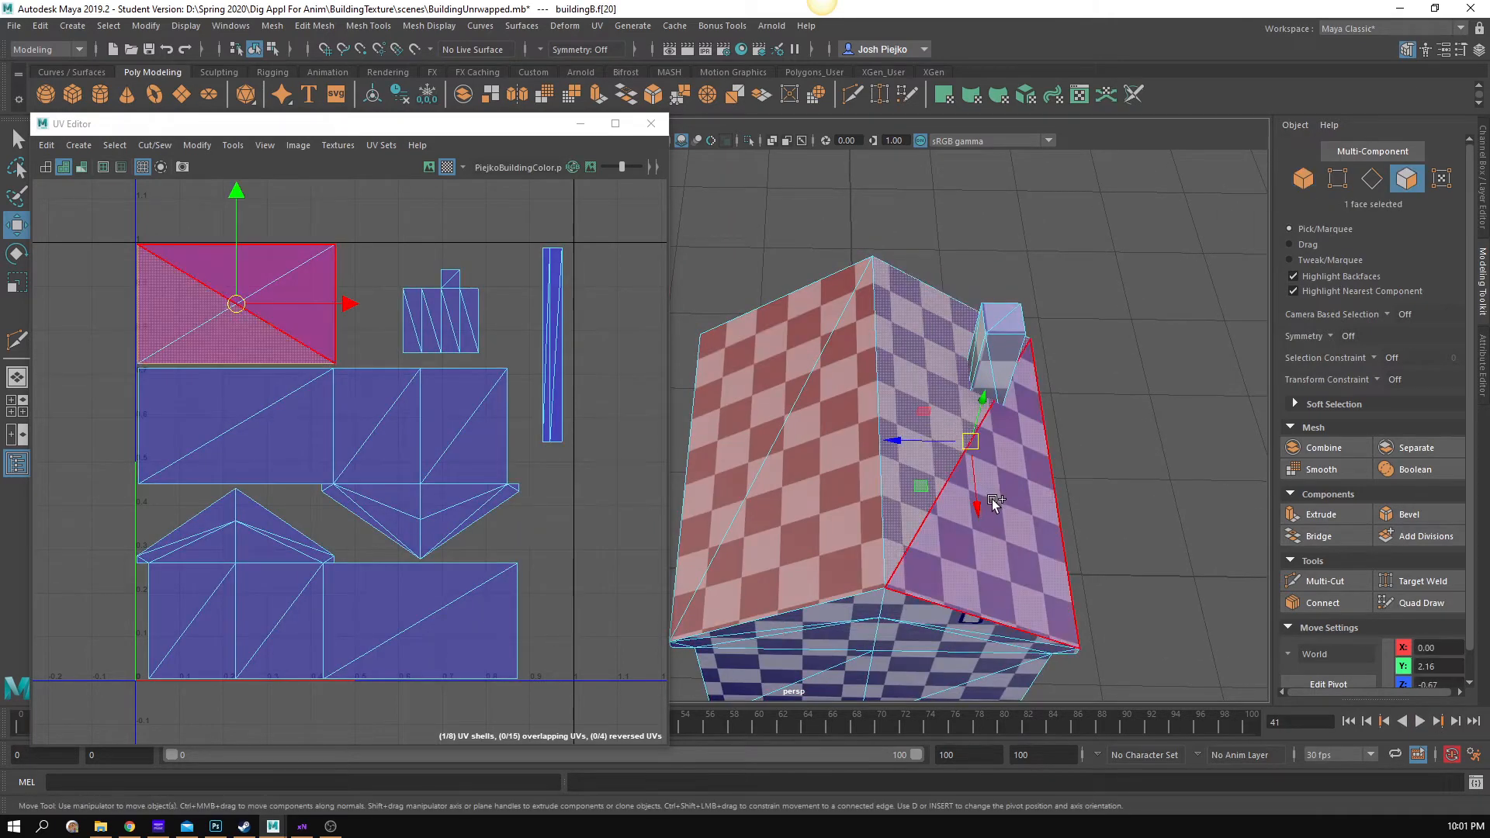
shift+click(1022, 524)
shift+click(815, 525)
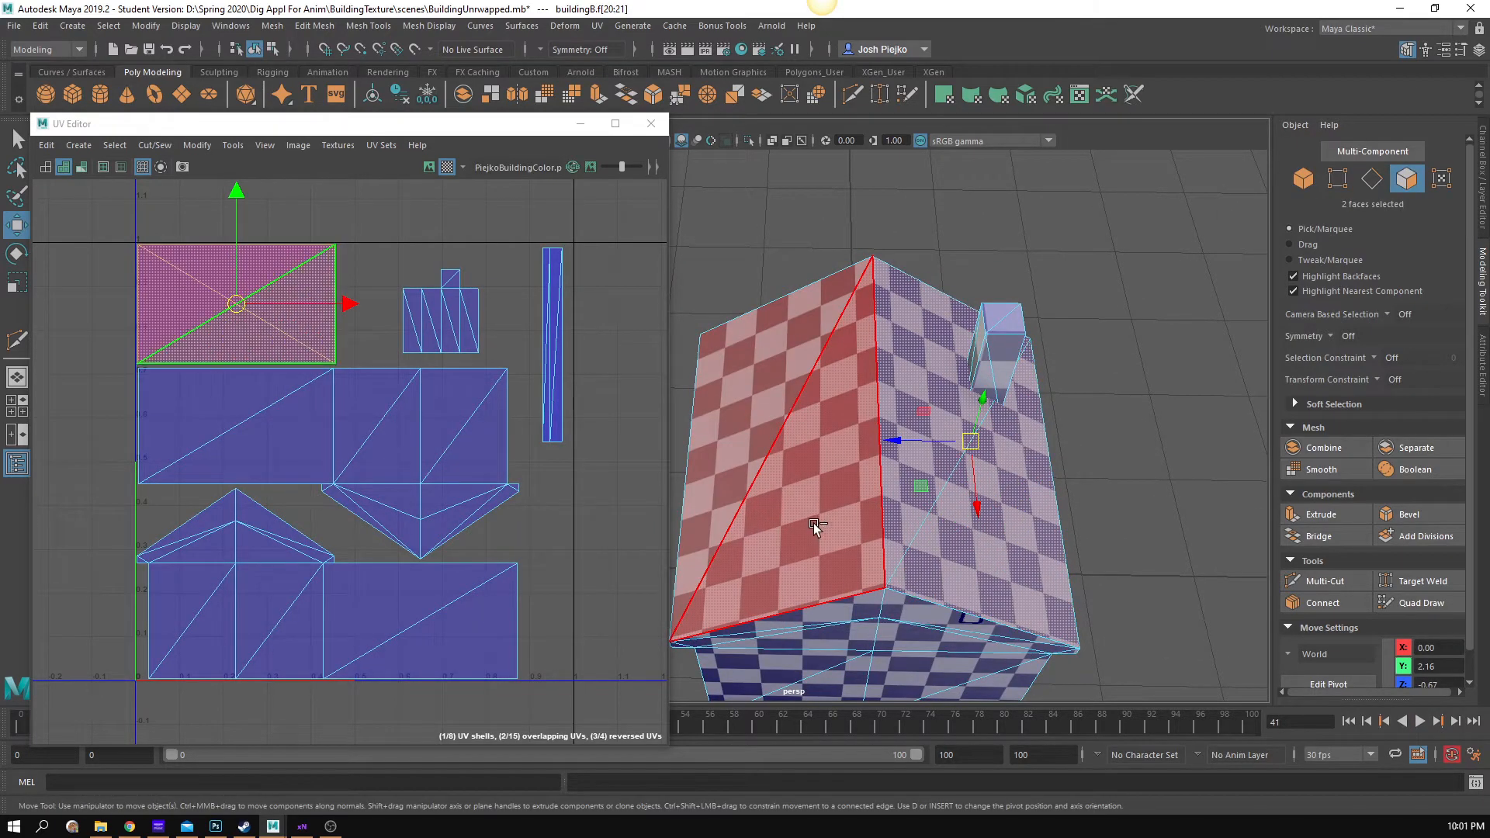
shift+click(760, 347)
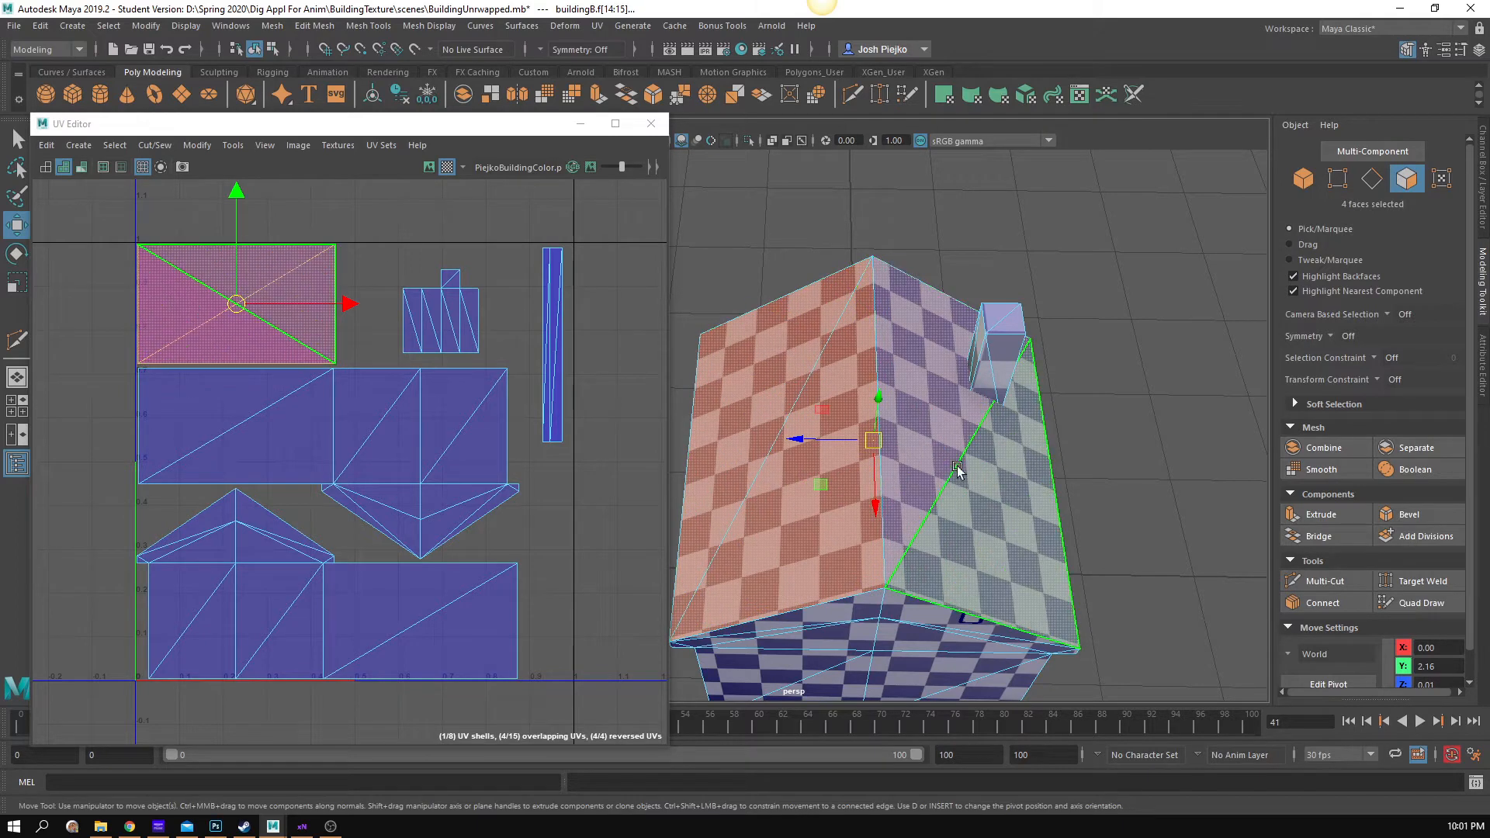
double_click(1088, 392)
mouse_move(1088, 393)
alt+mouse_down()
mouse_move(1072, 379)
mouse_move(1087, 387)
alt+mouse_up()
drag(880, 456, 934, 440)
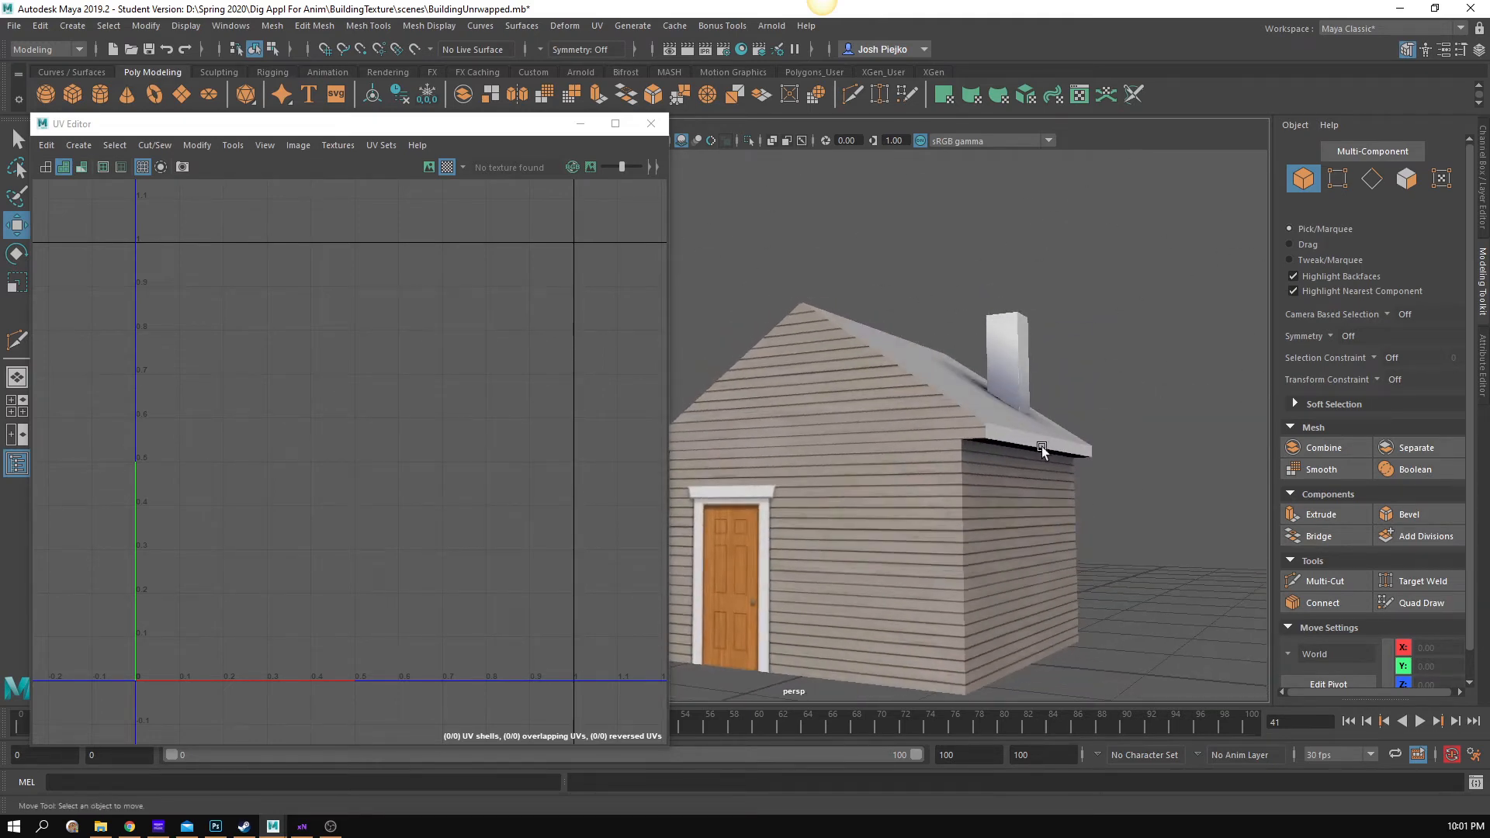
- Close the UV Editor and set the viewport to flat lighting to inspect the textured house
click(651, 125)
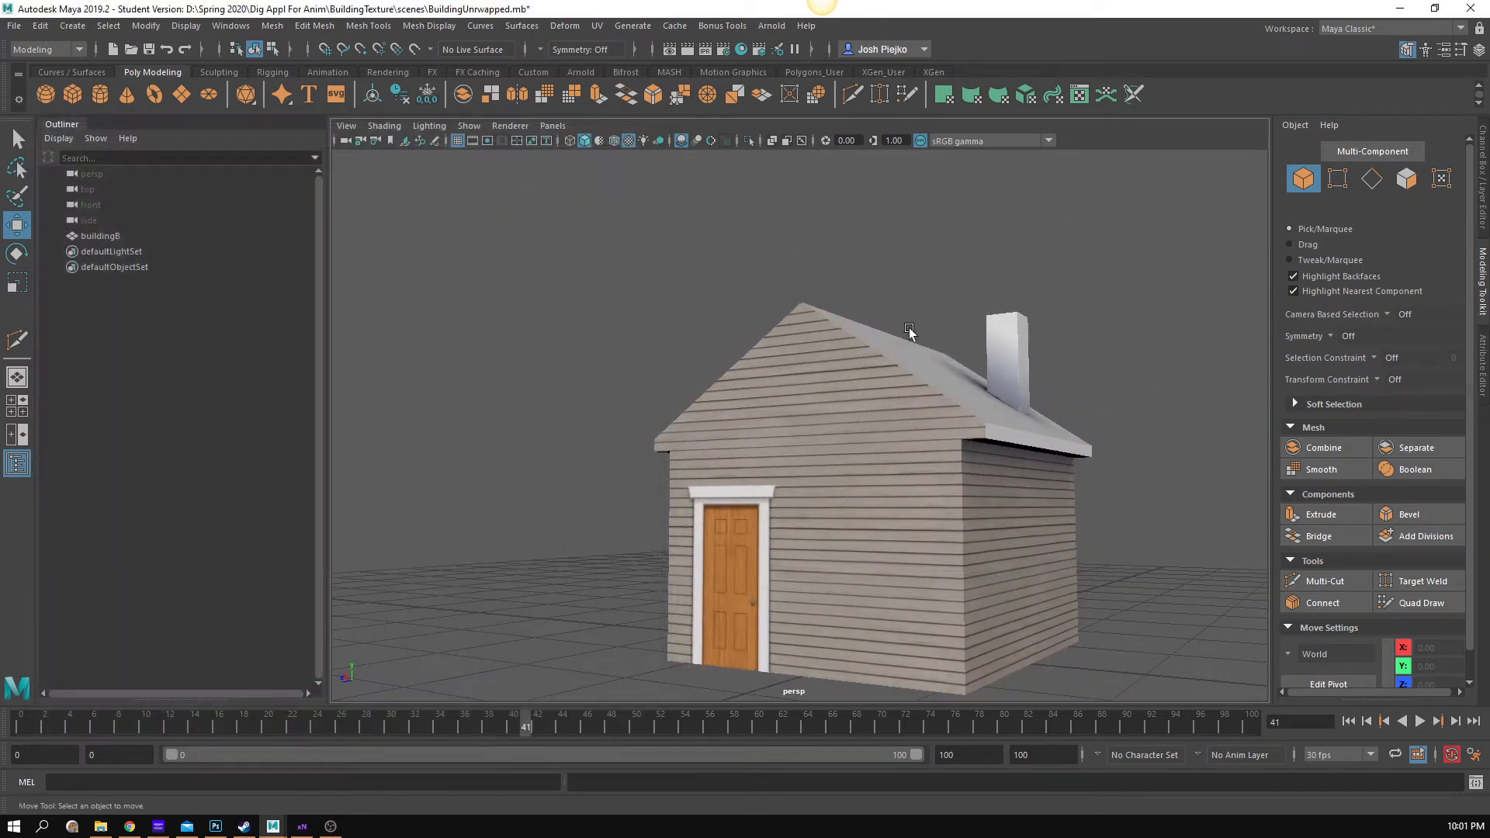
drag(909, 327, 745, 481)
click(429, 125)
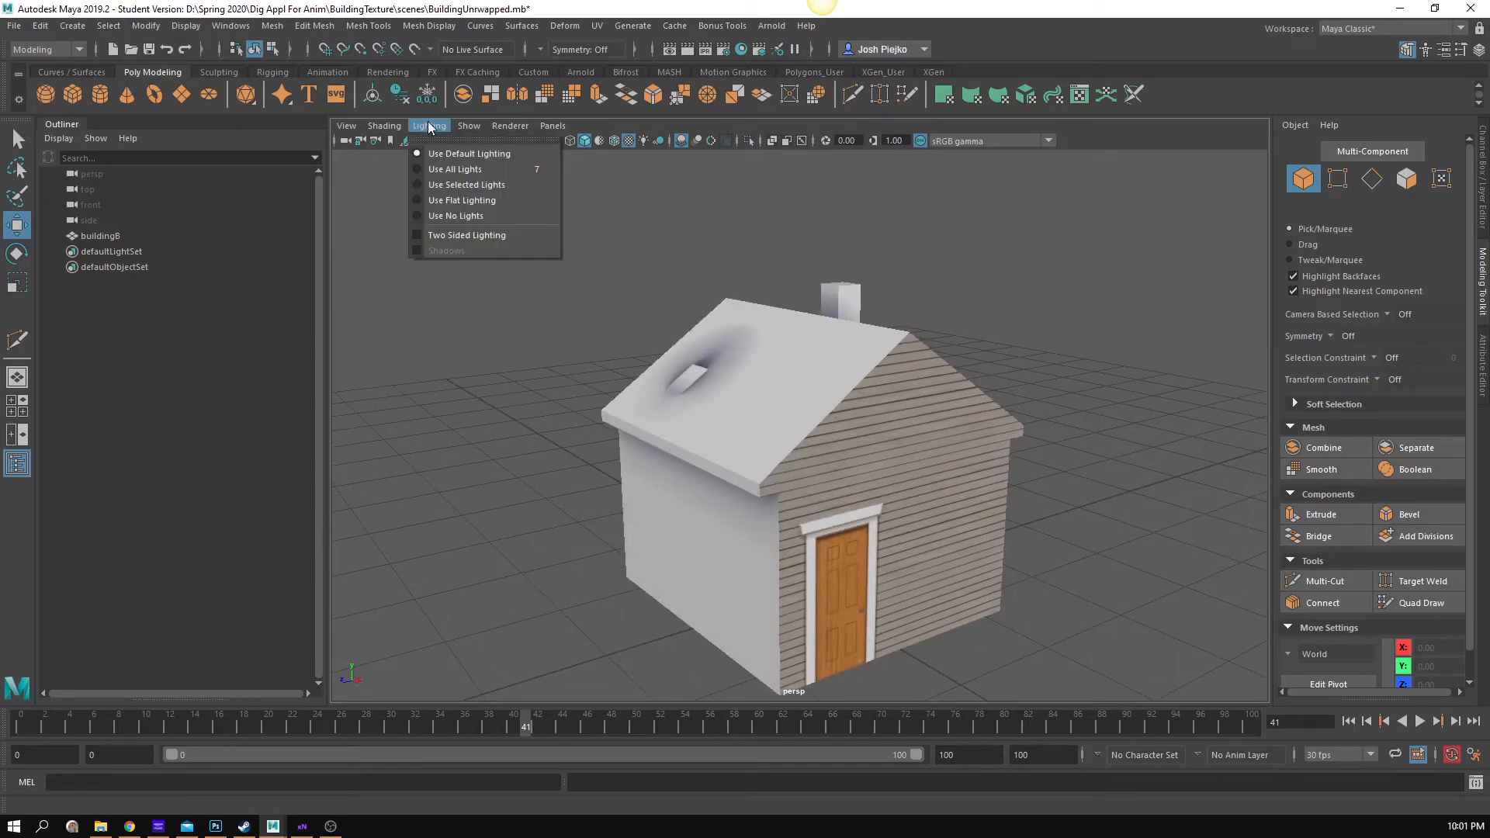
click(469, 200)
drag(691, 291, 917, 455)
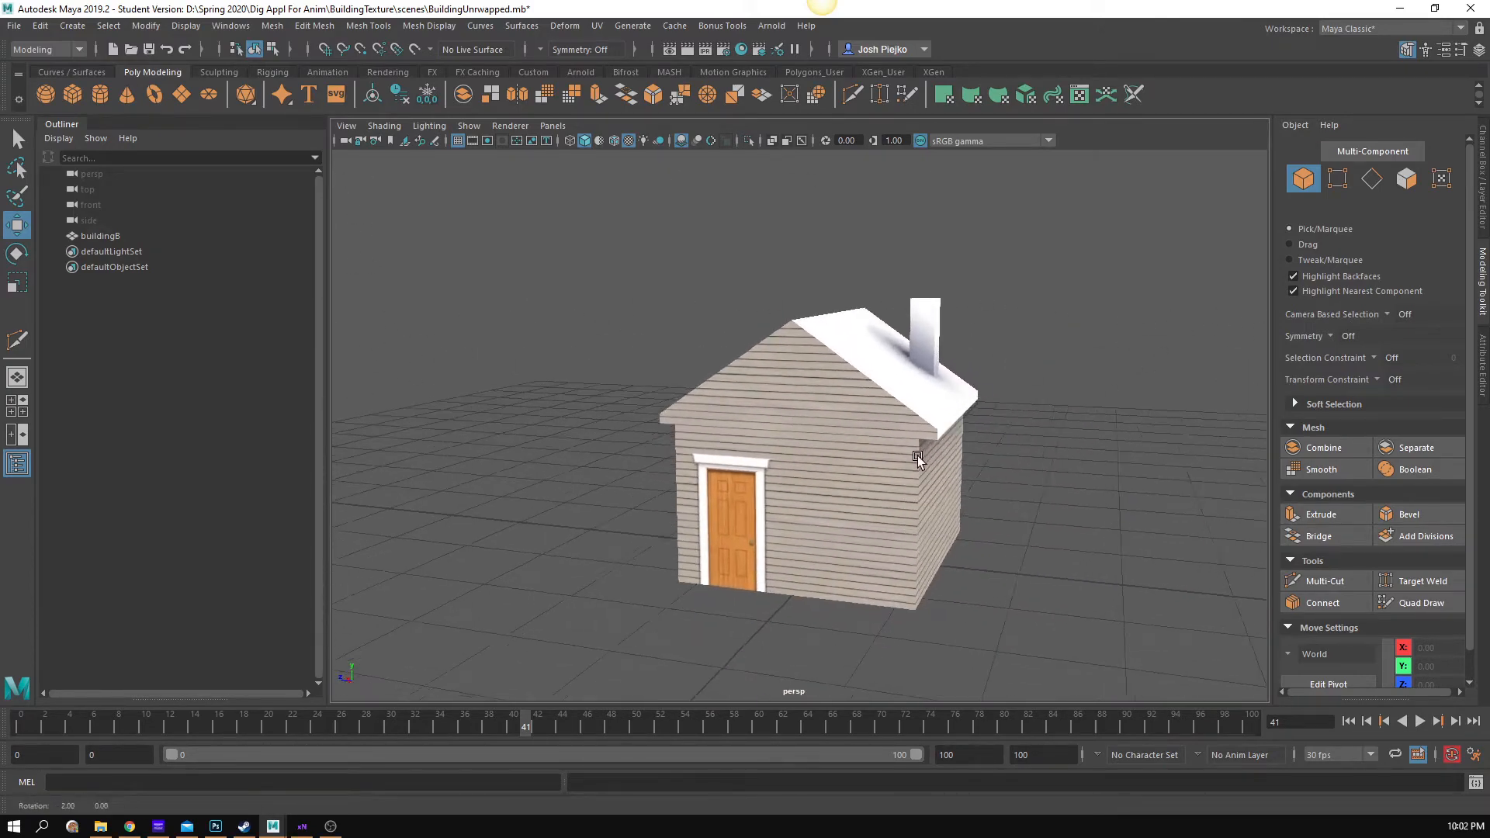
- Check the blue house reference photo in Chrome and compare it with the textured house in Maya
click(139, 825)
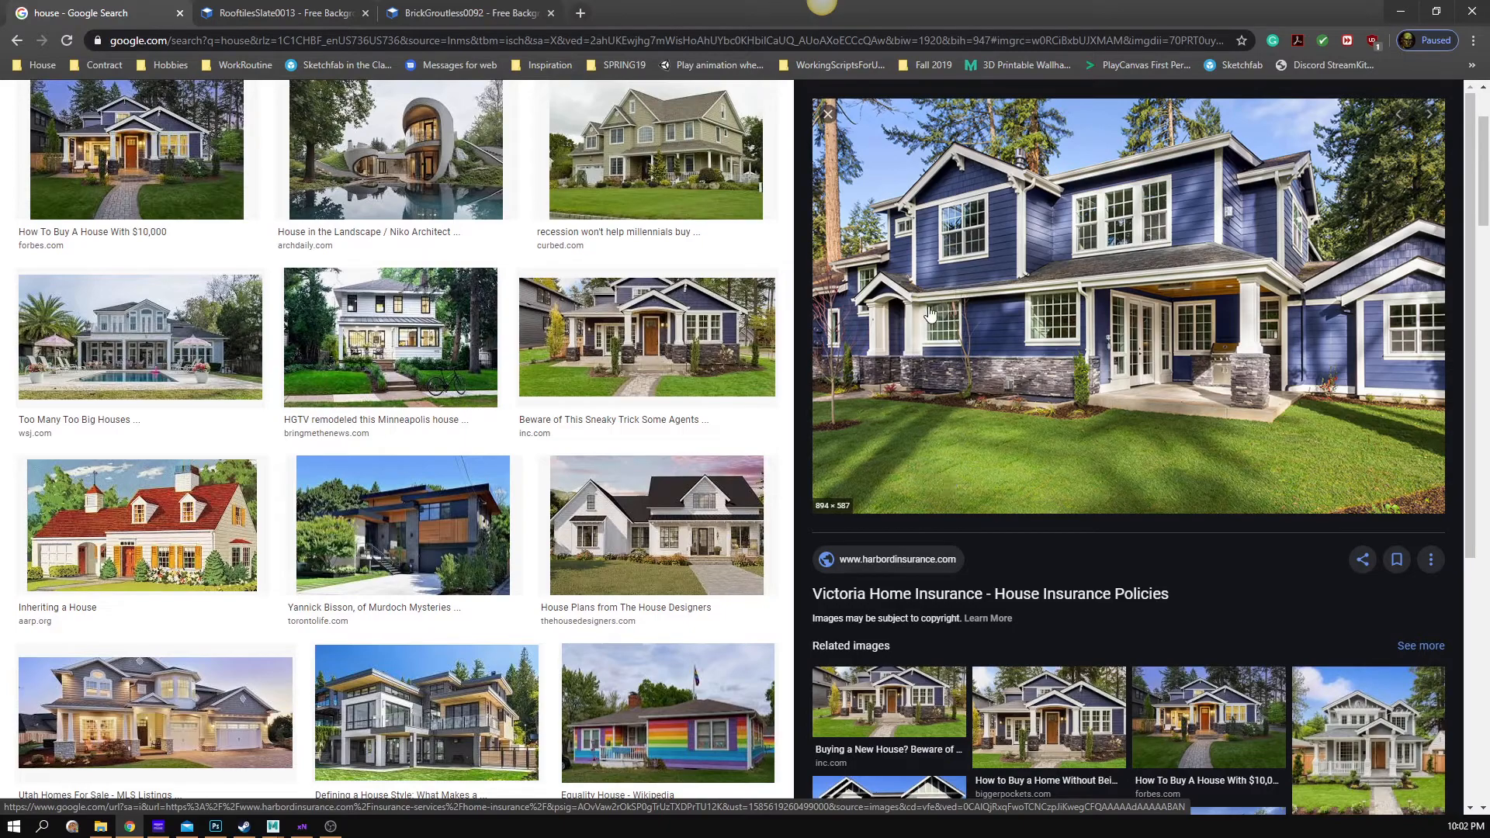
click(275, 827)
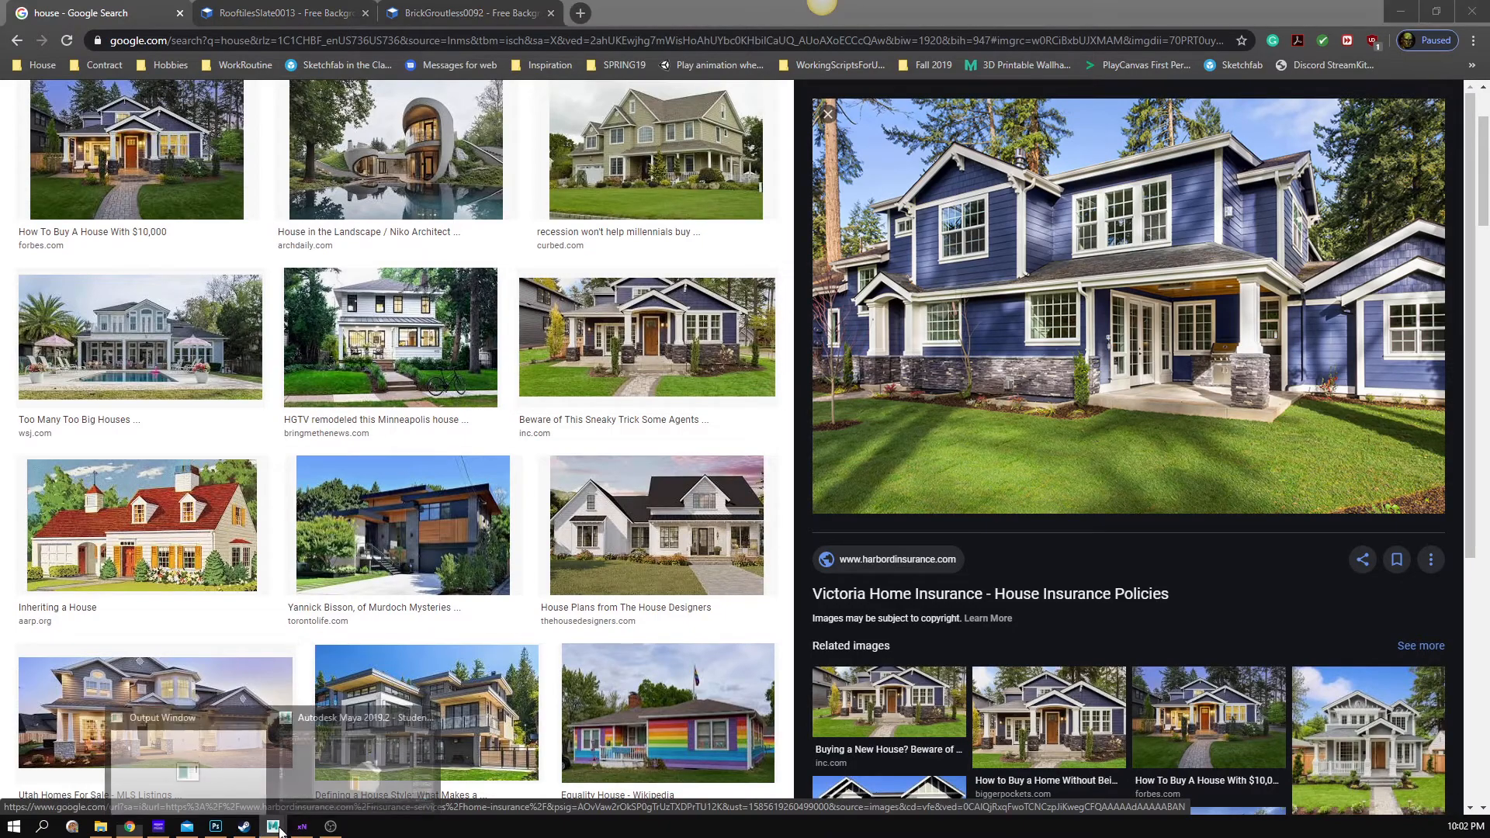
click(323, 779)
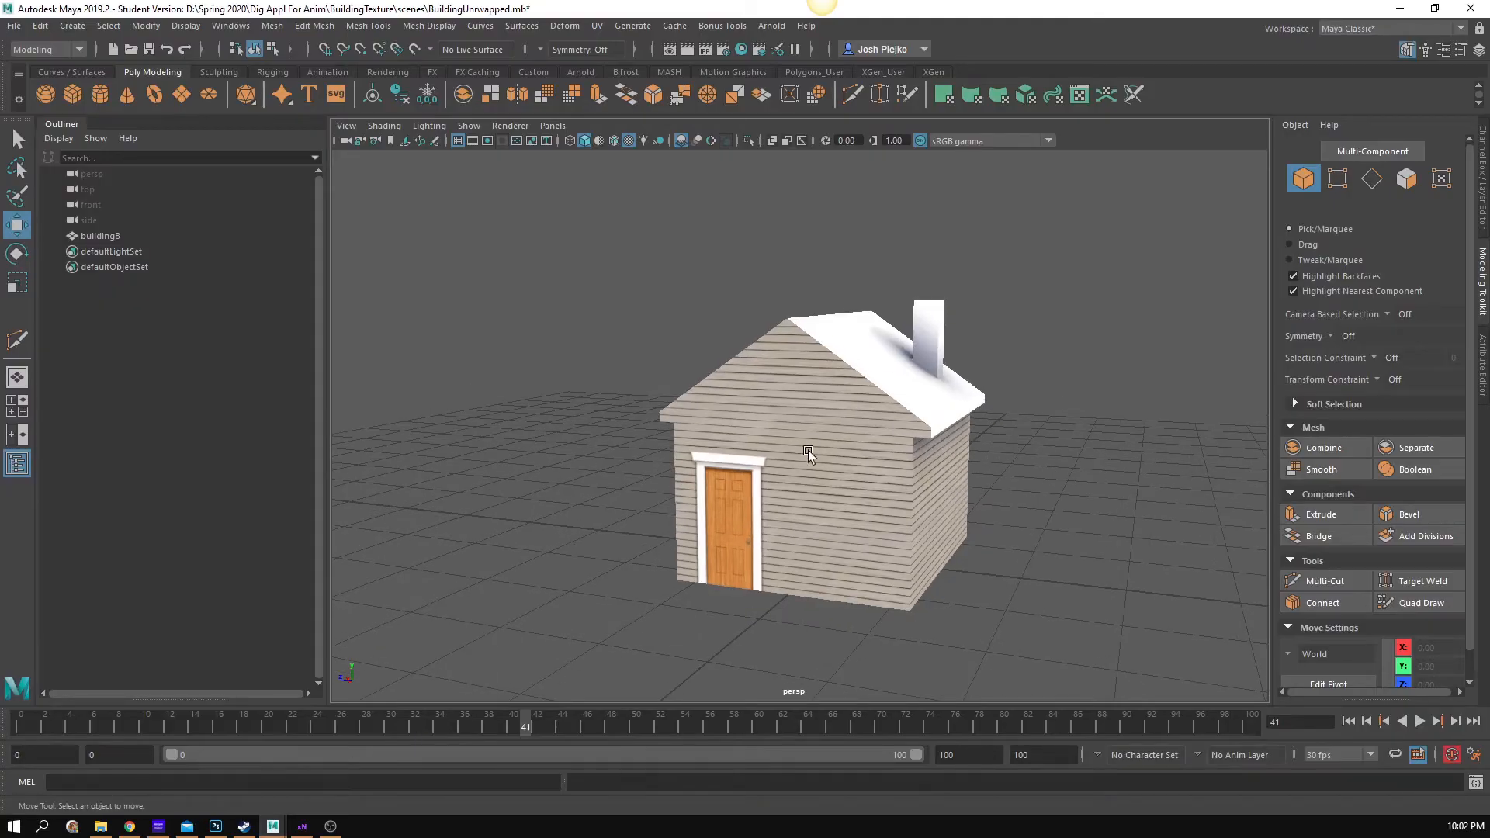
drag(809, 454, 972, 476)
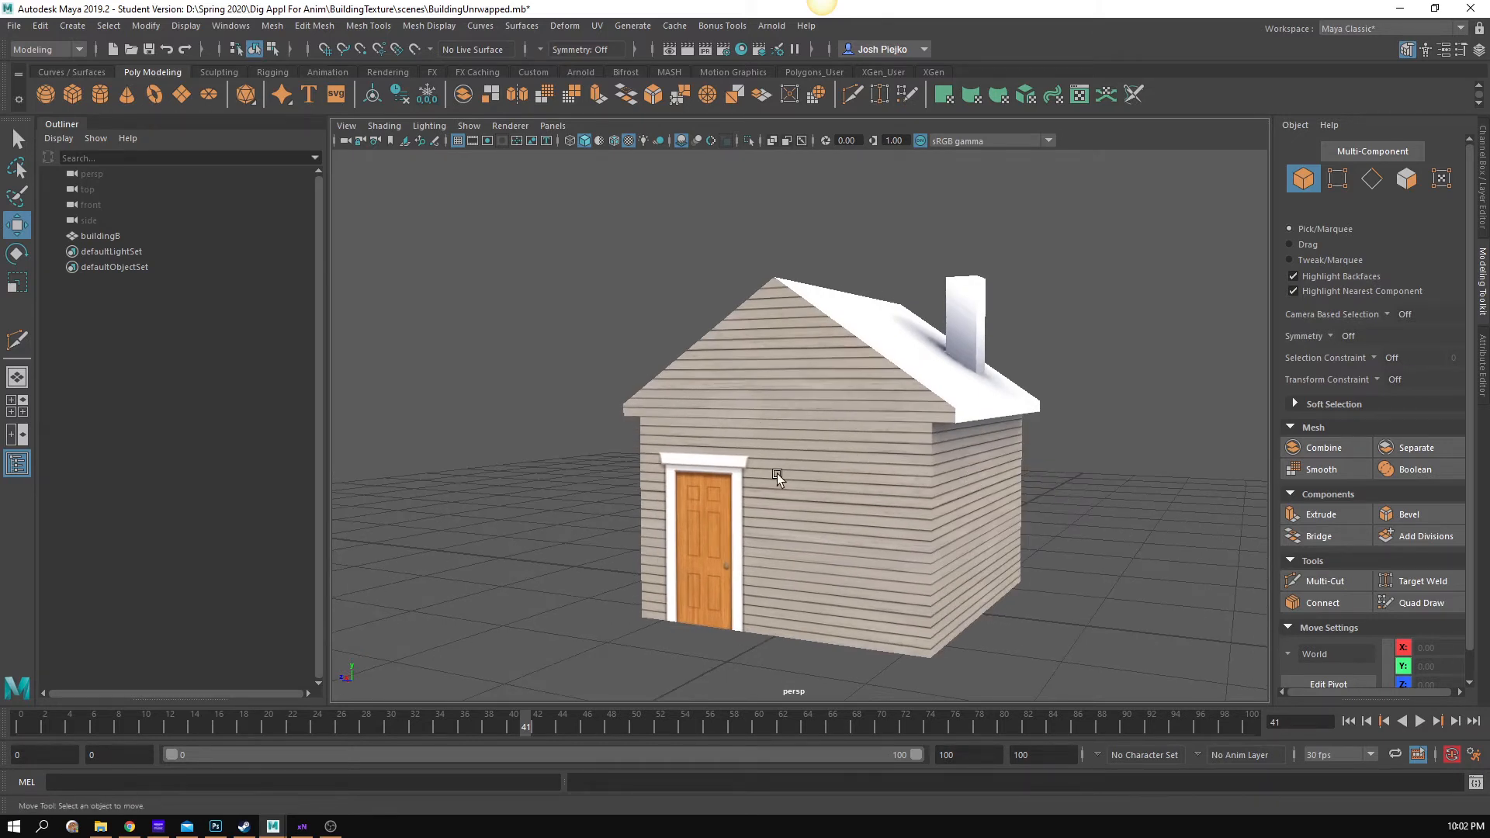
- Return to the browser and study the "Buying a New House?" photo of the blue house from inc.com
click(1400, 8)
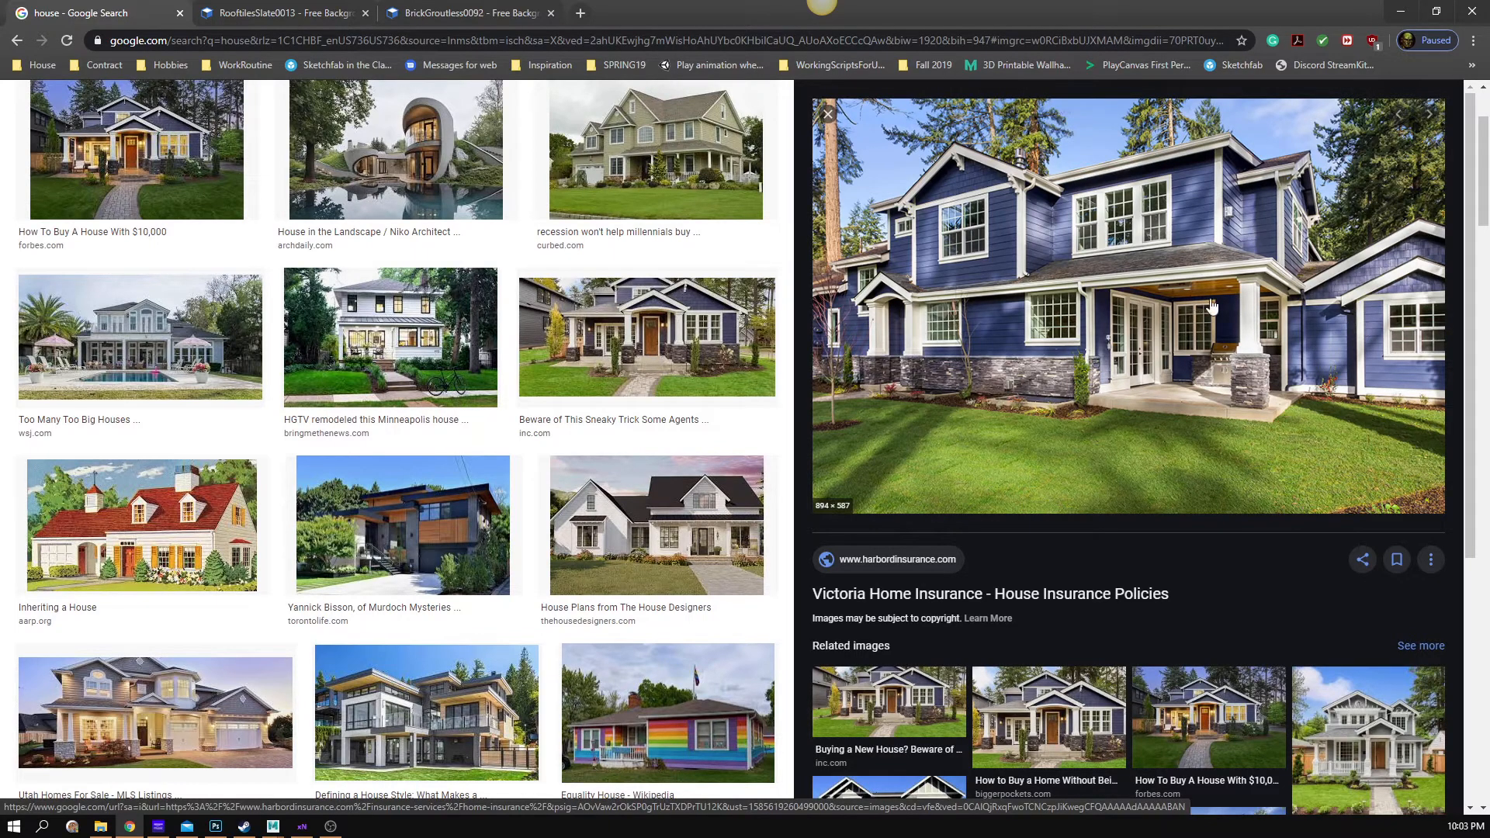
click(722, 335)
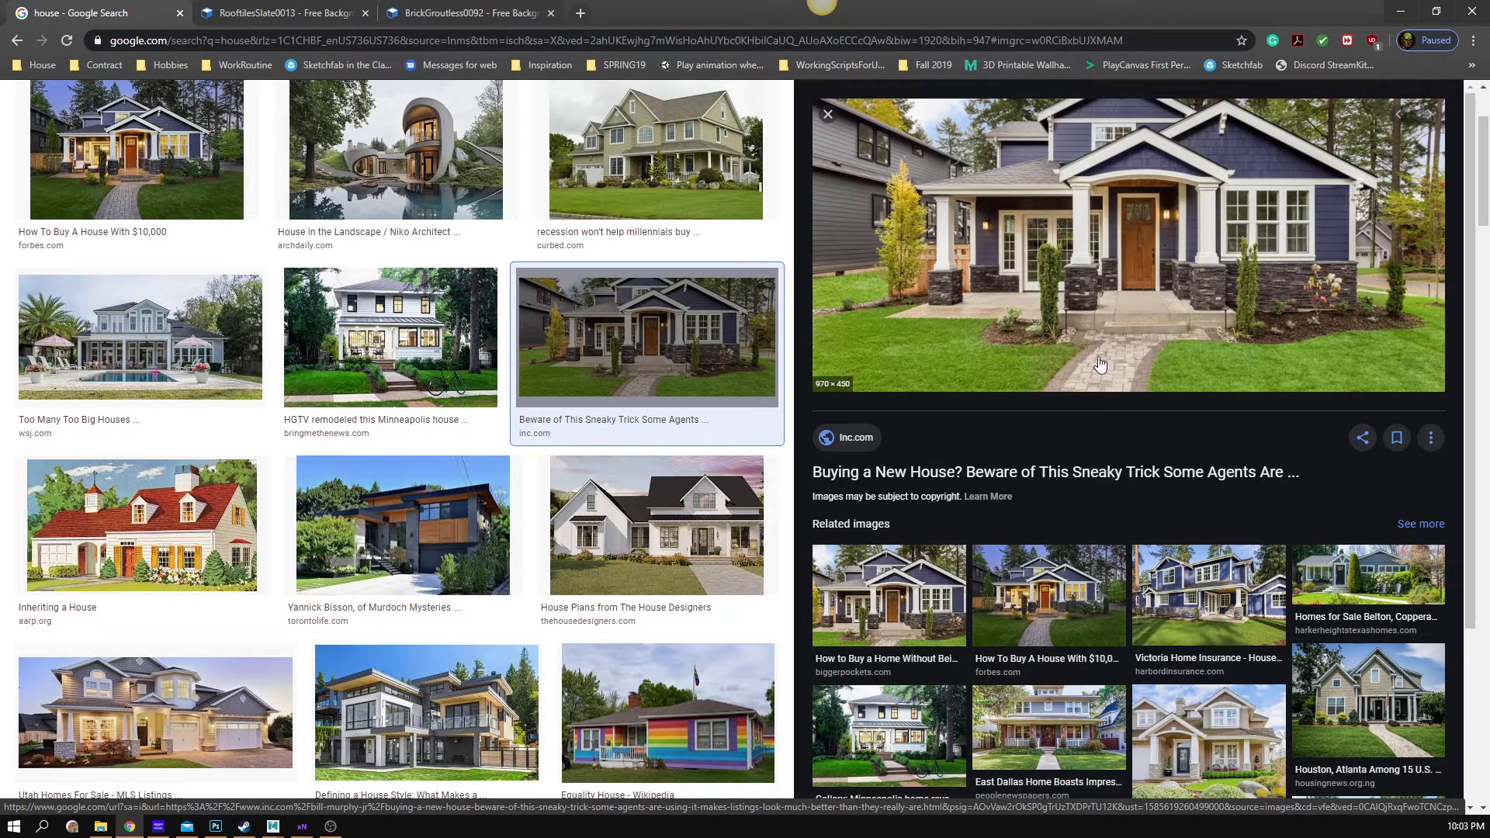
scroll(1239, 224, up, 1)
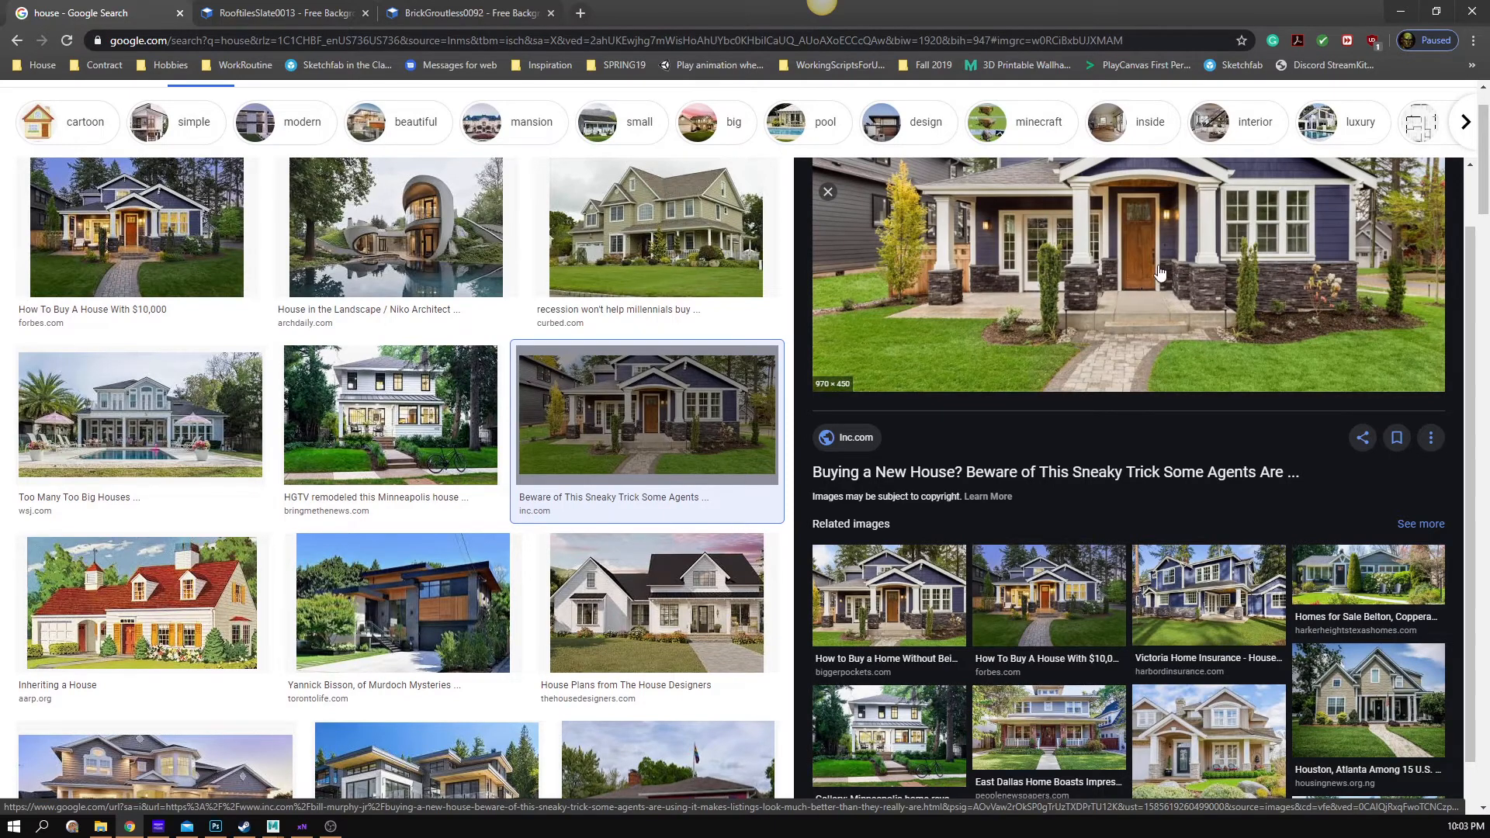
click(1406, 13)
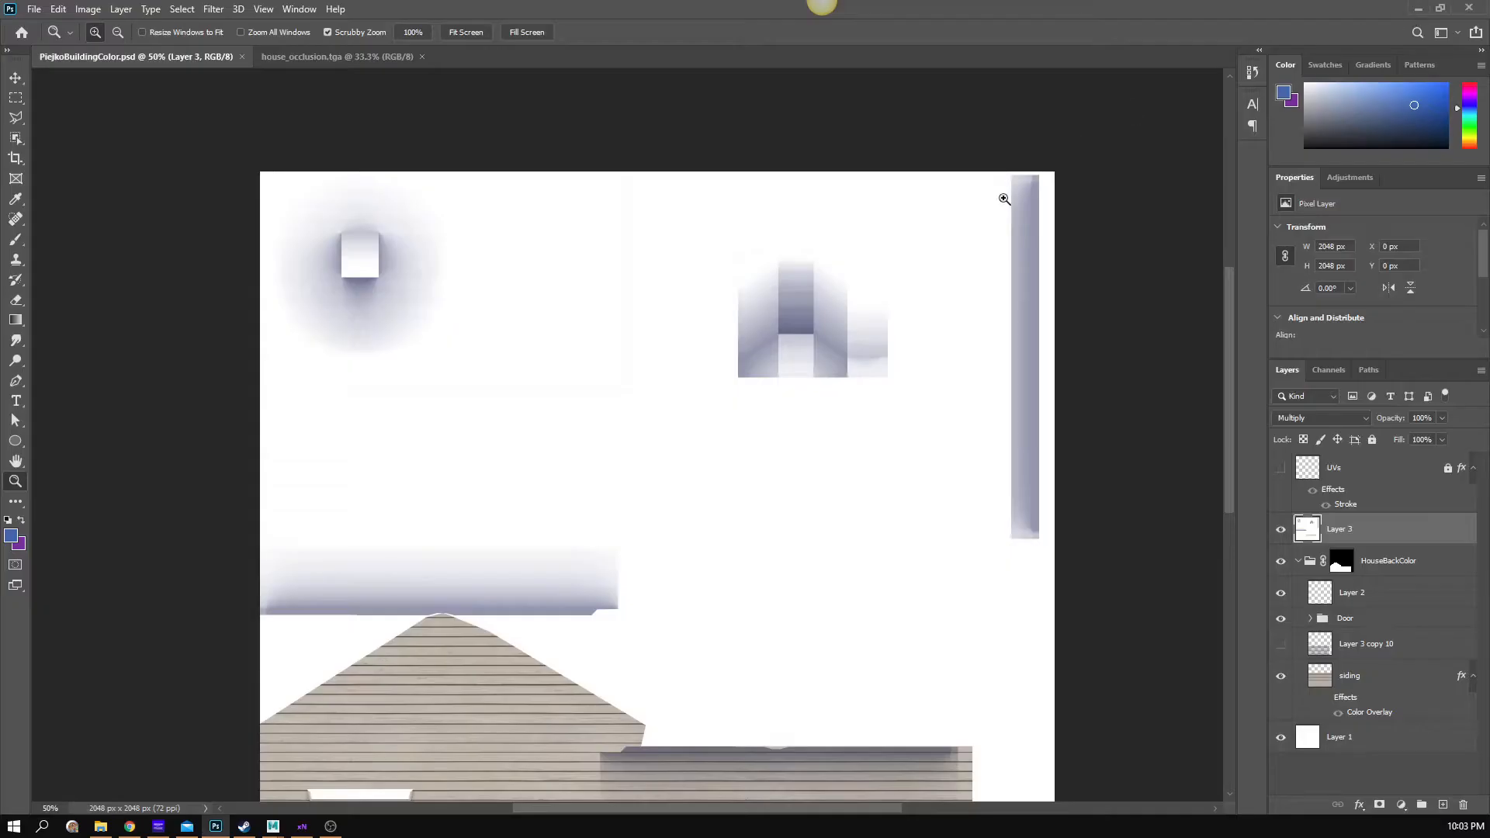
- In Photoshop, select the siding layer in the HouseBackColor group and turn on its Color Overlay effect
scroll(665, 507, down, 3)
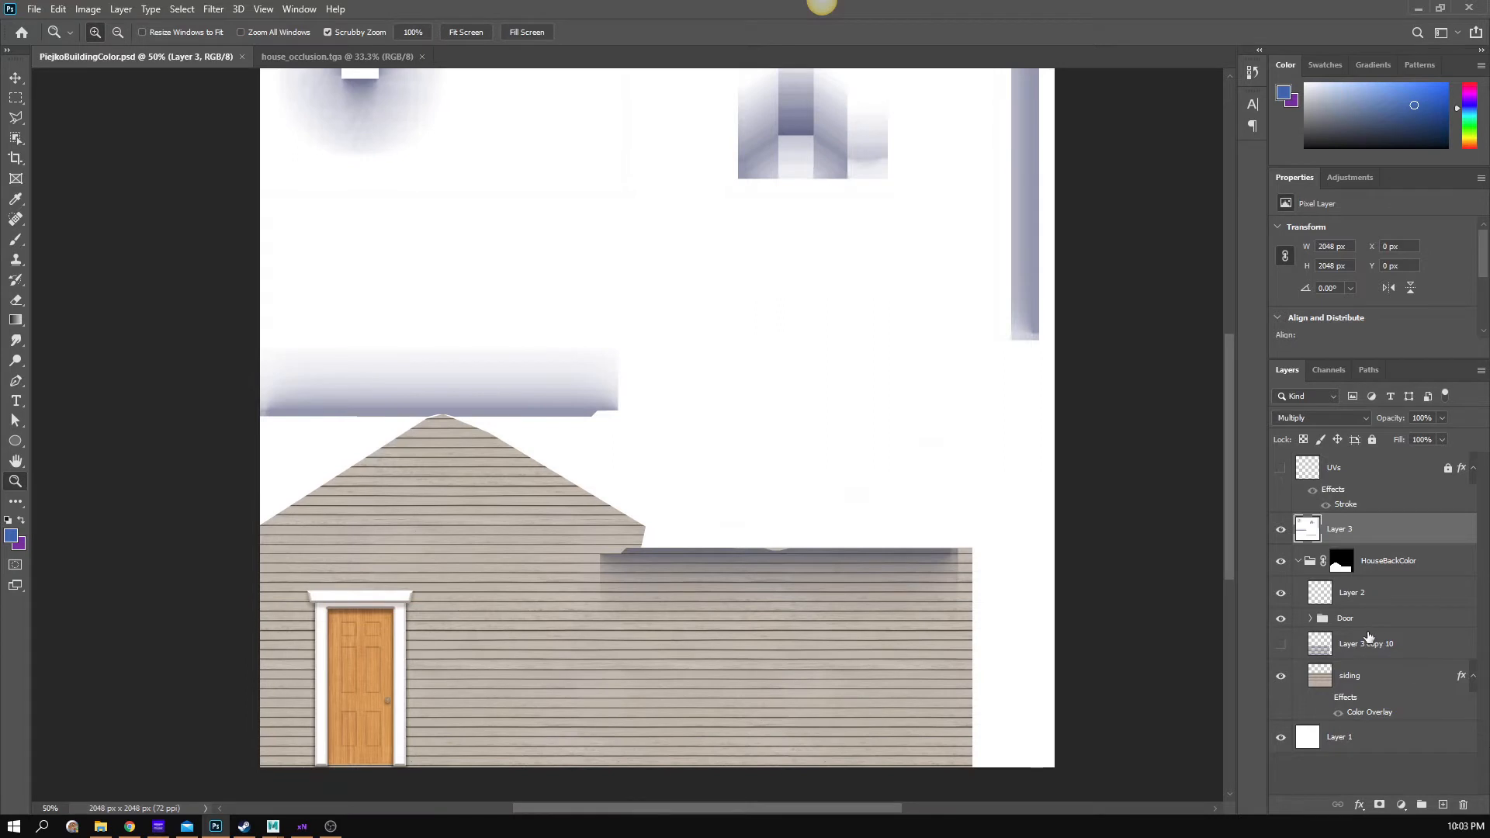
click(1380, 647)
click(1336, 693)
scroll(659, 641, down, 1)
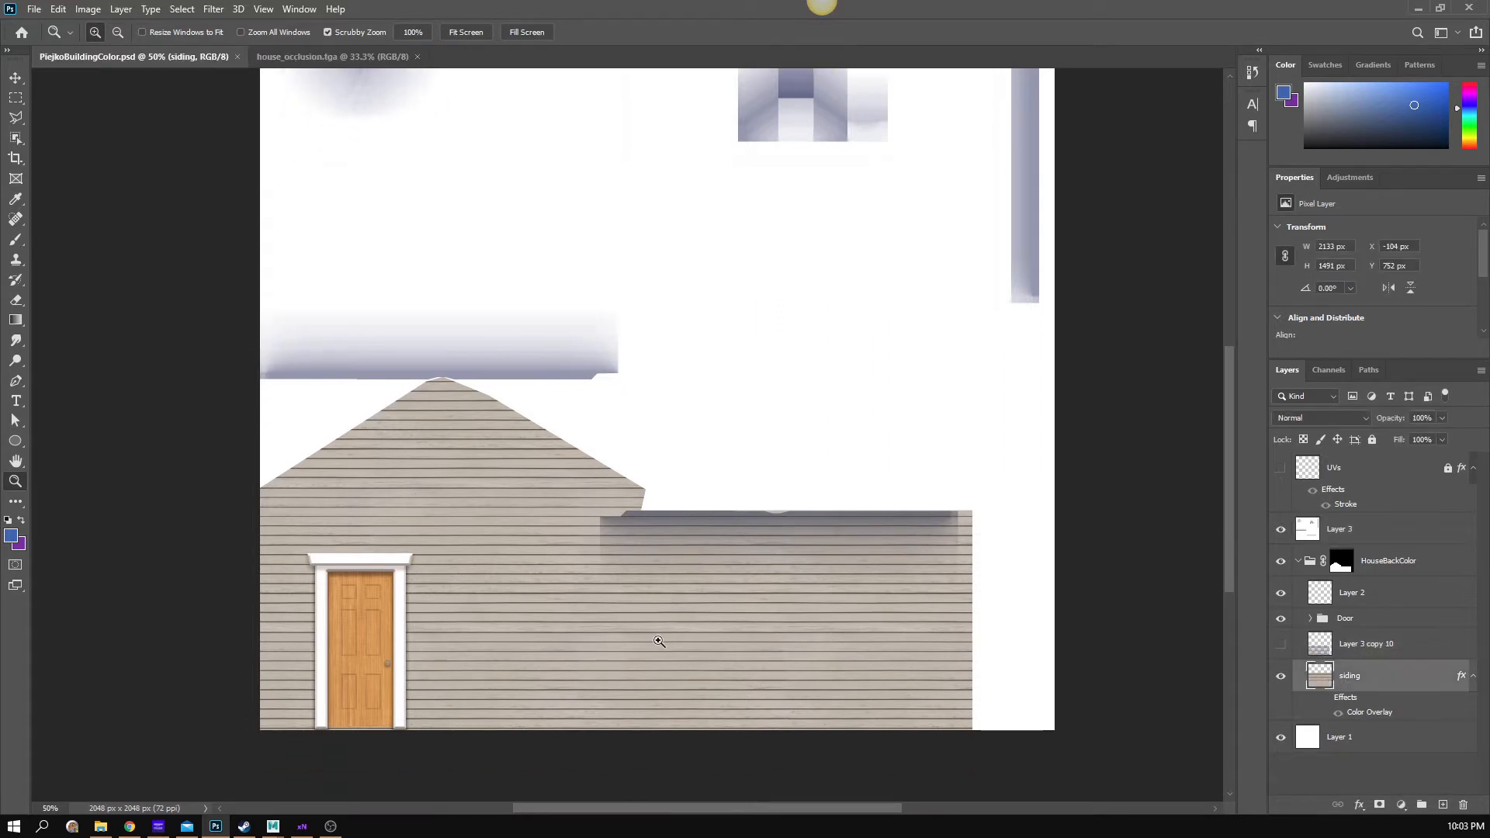
click(1338, 712)
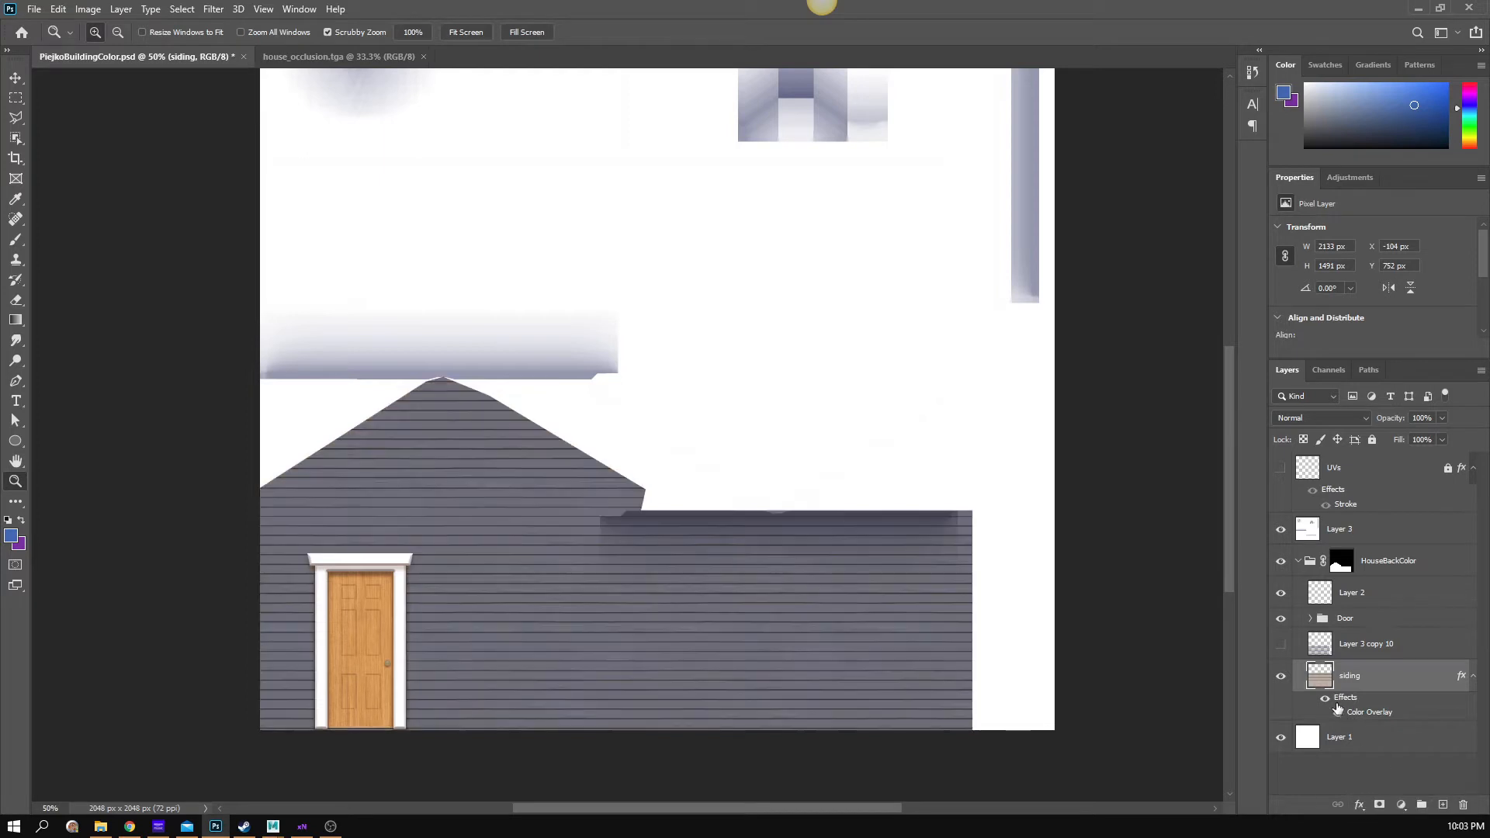
click(579, 641)
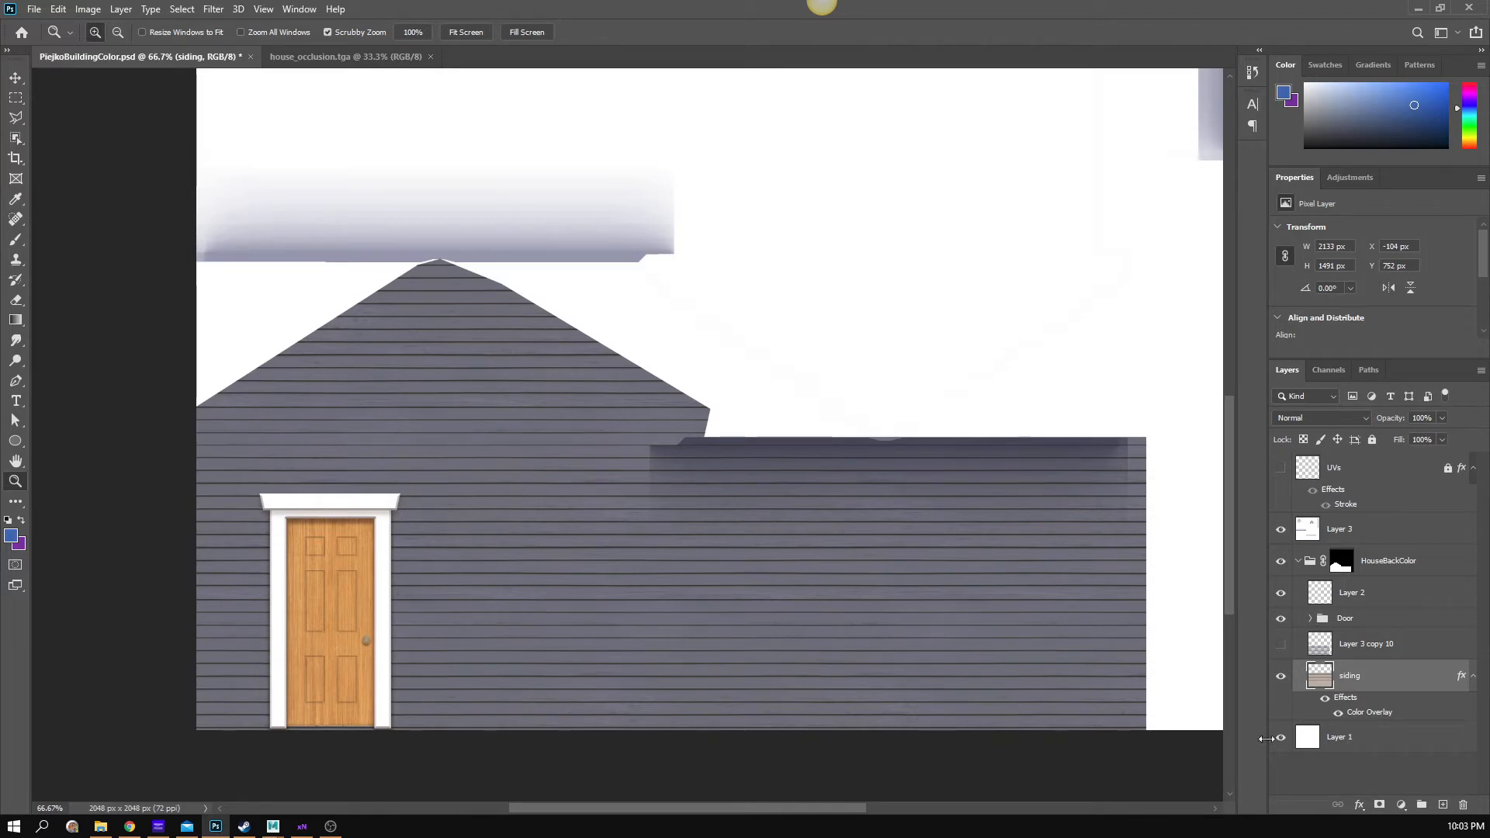
- Set the siding layer's Color Overlay to dark navy #36426c, checking the shade against the blue house photo in Chrome
double_click(1364, 718)
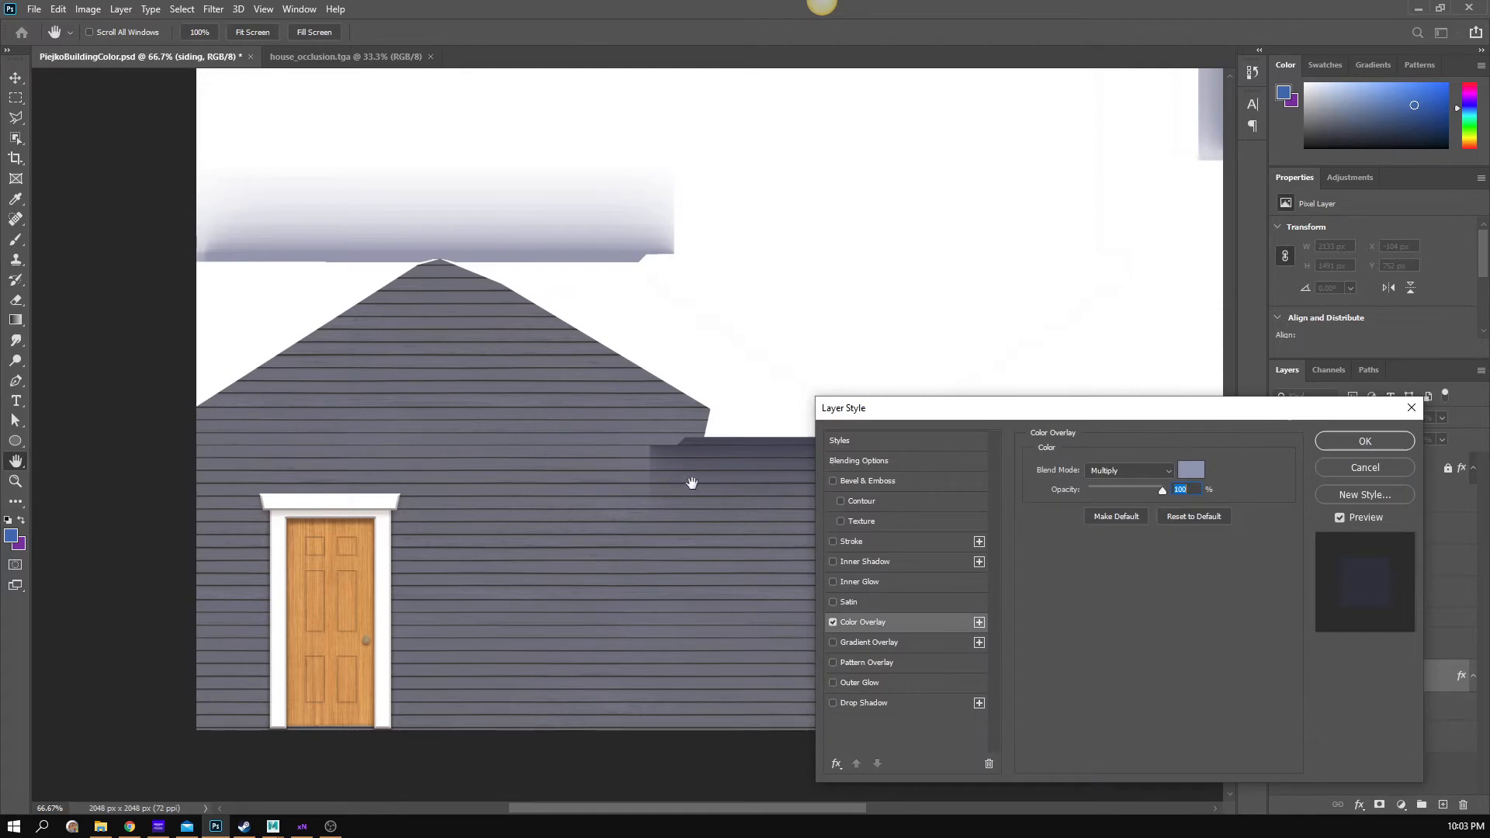
click(833, 626)
click(833, 625)
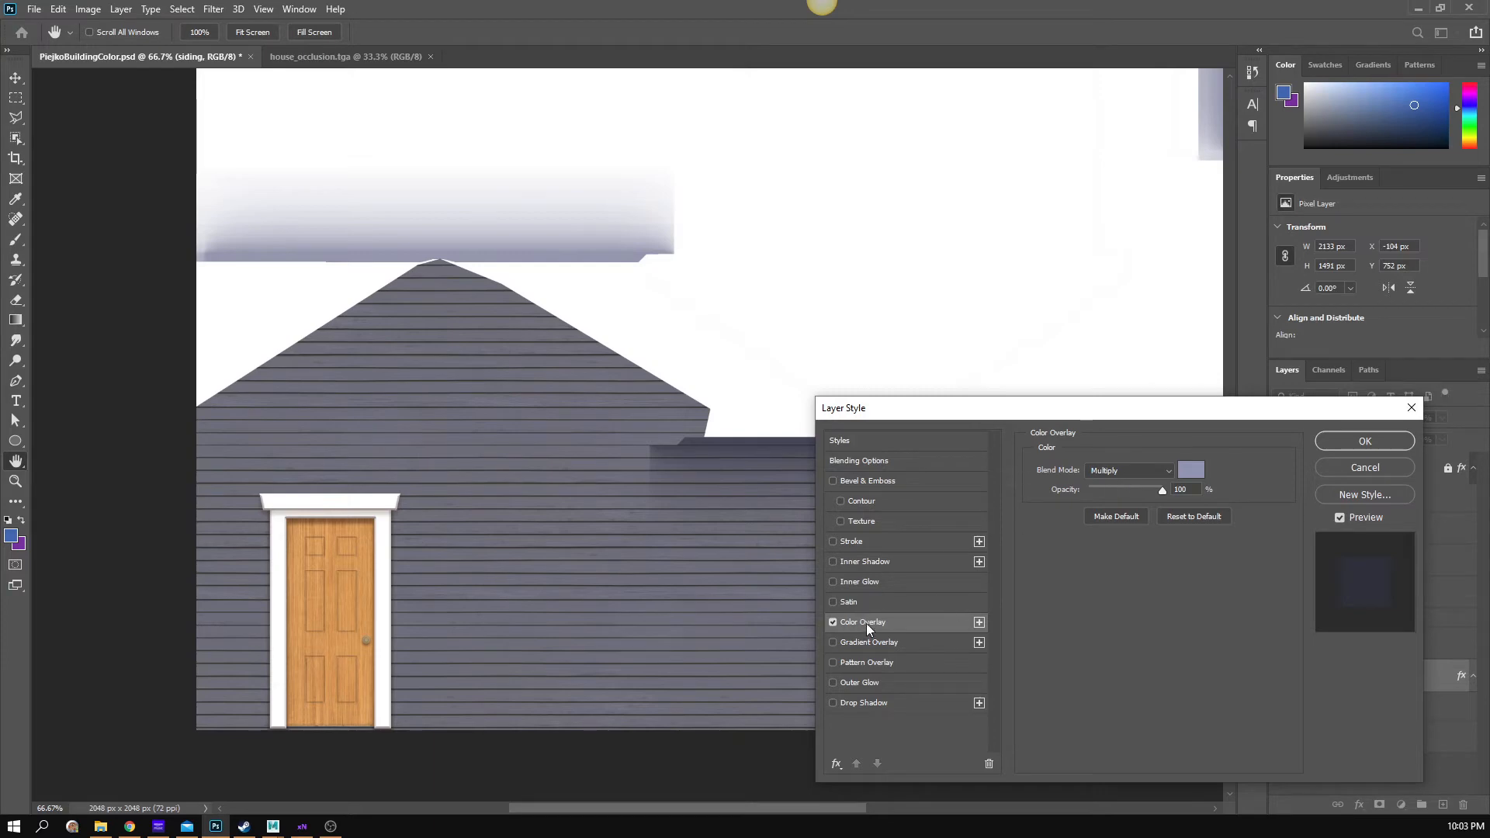
click(1199, 468)
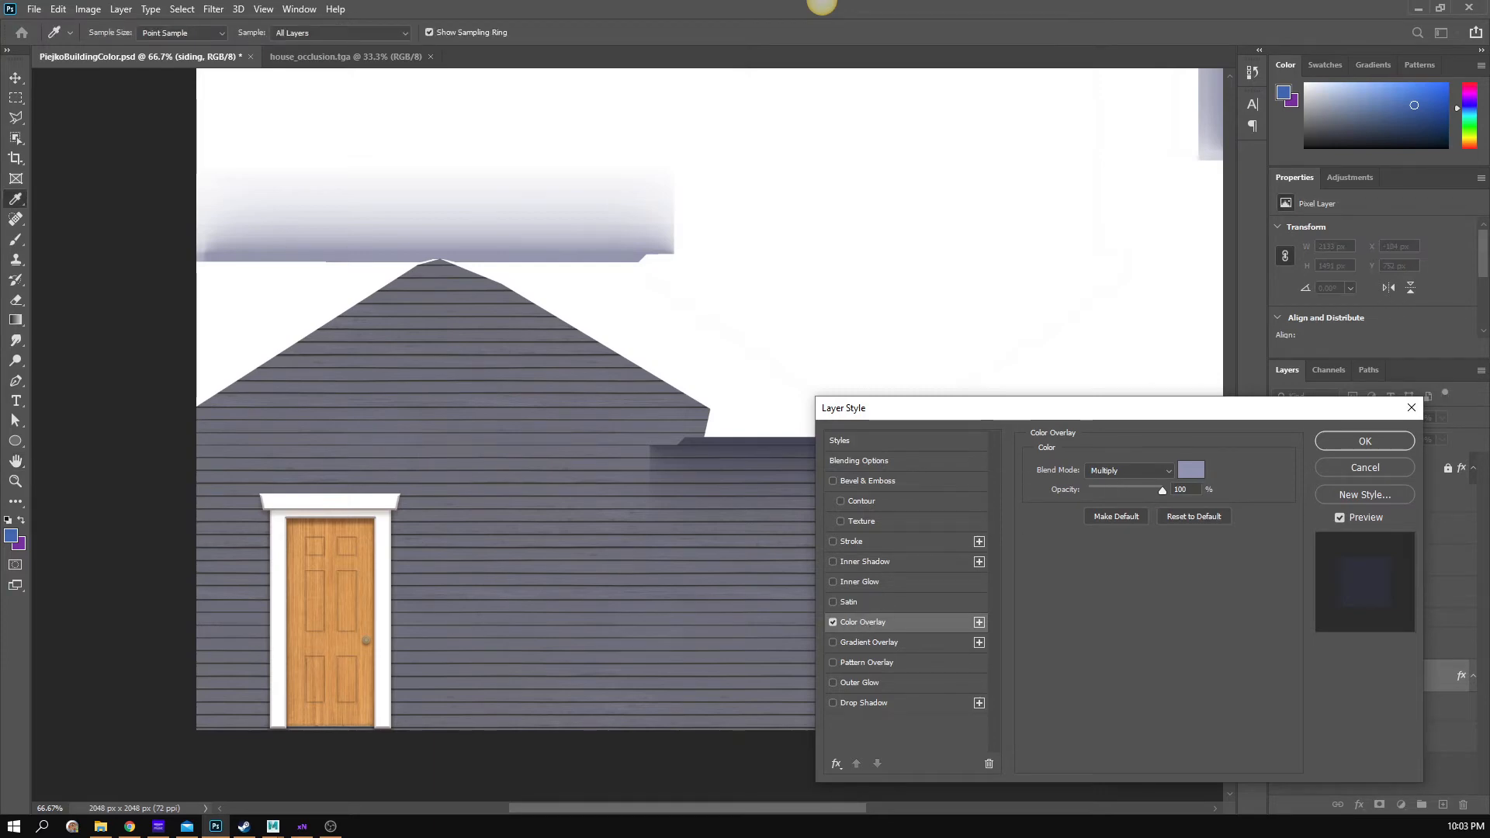
click(970, 500)
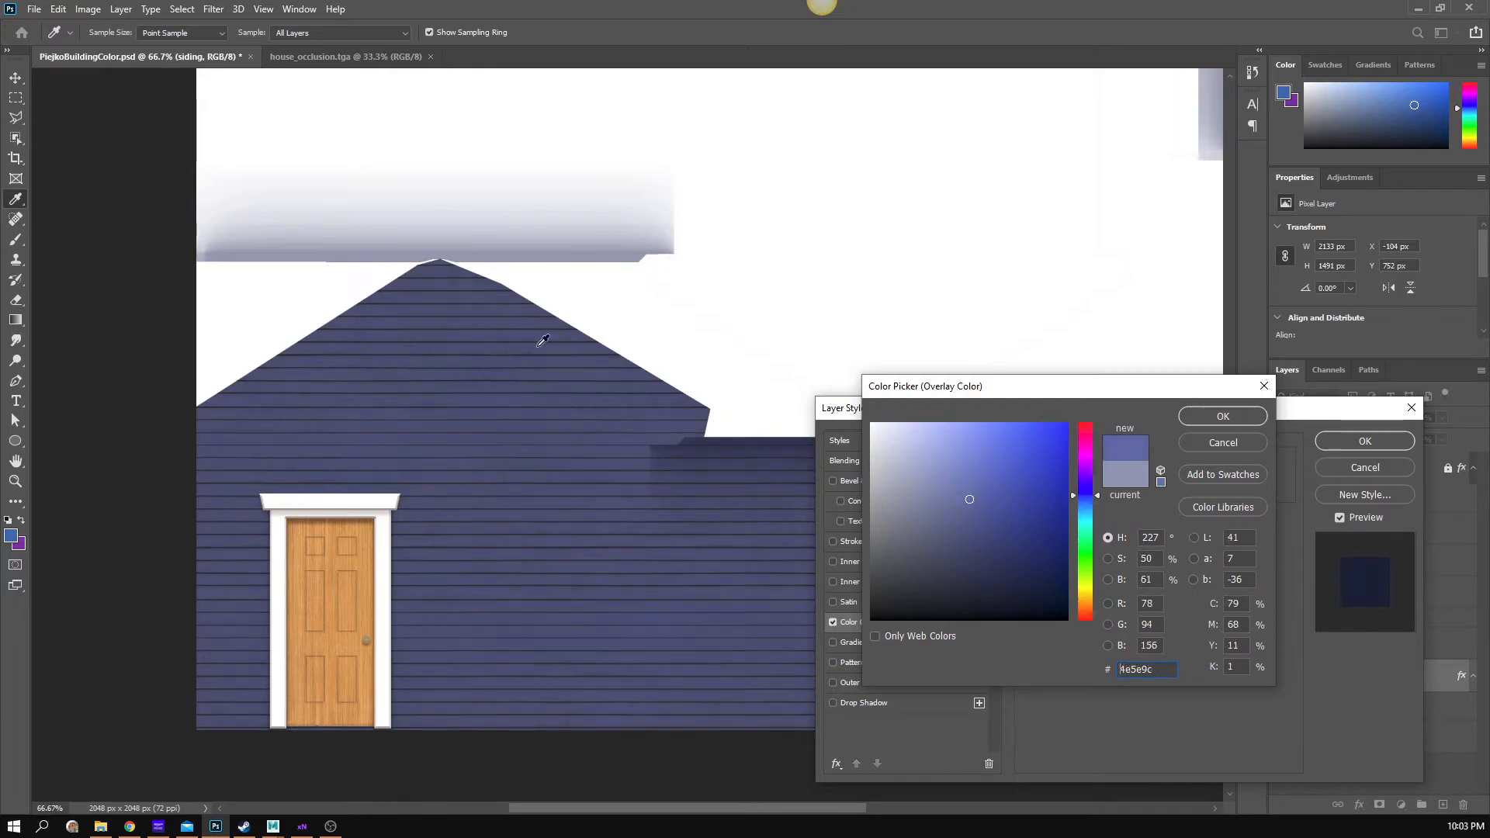
click(130, 826)
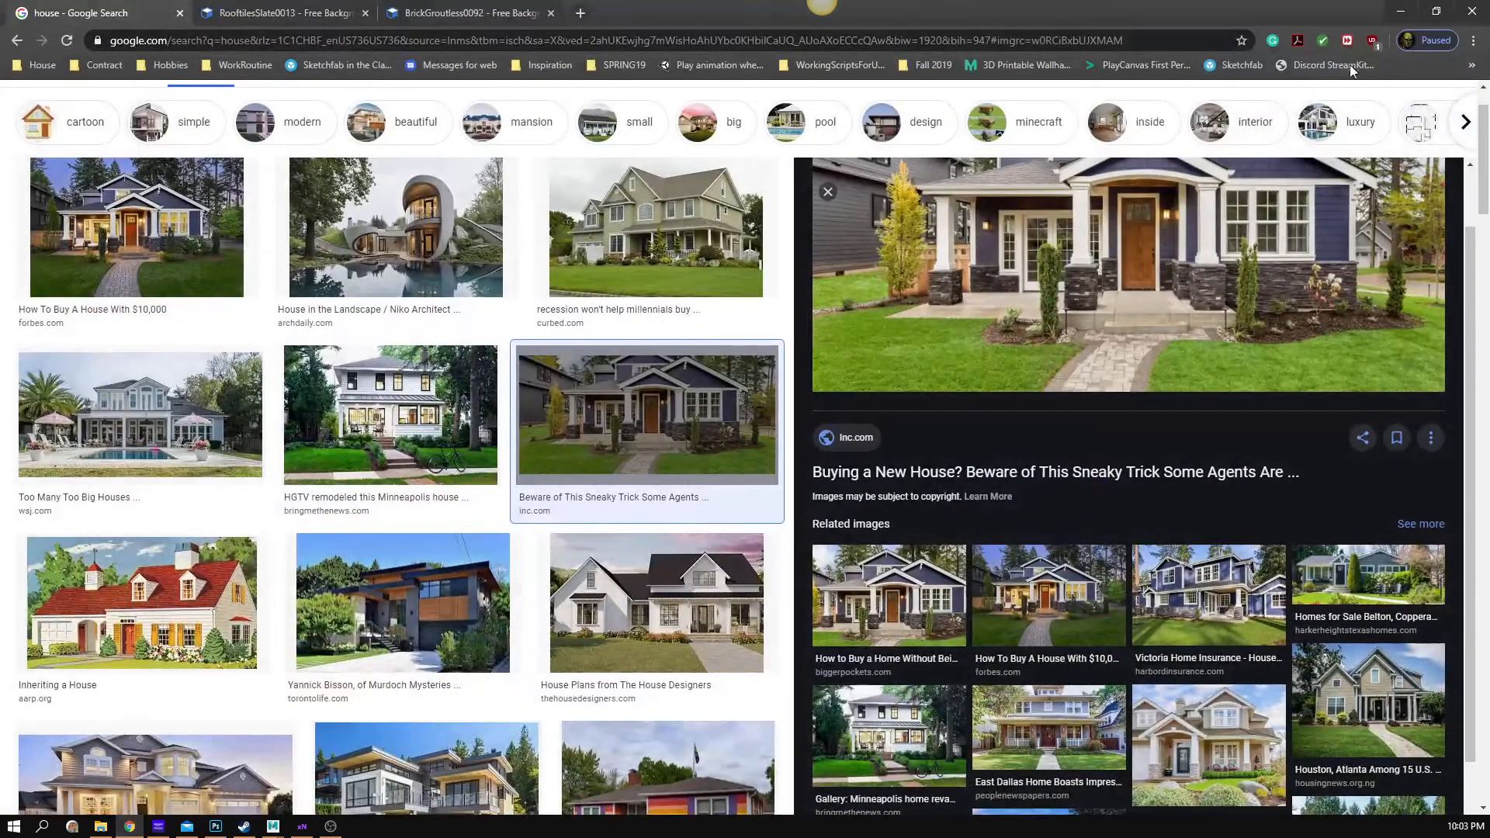
click(1400, 10)
click(968, 536)
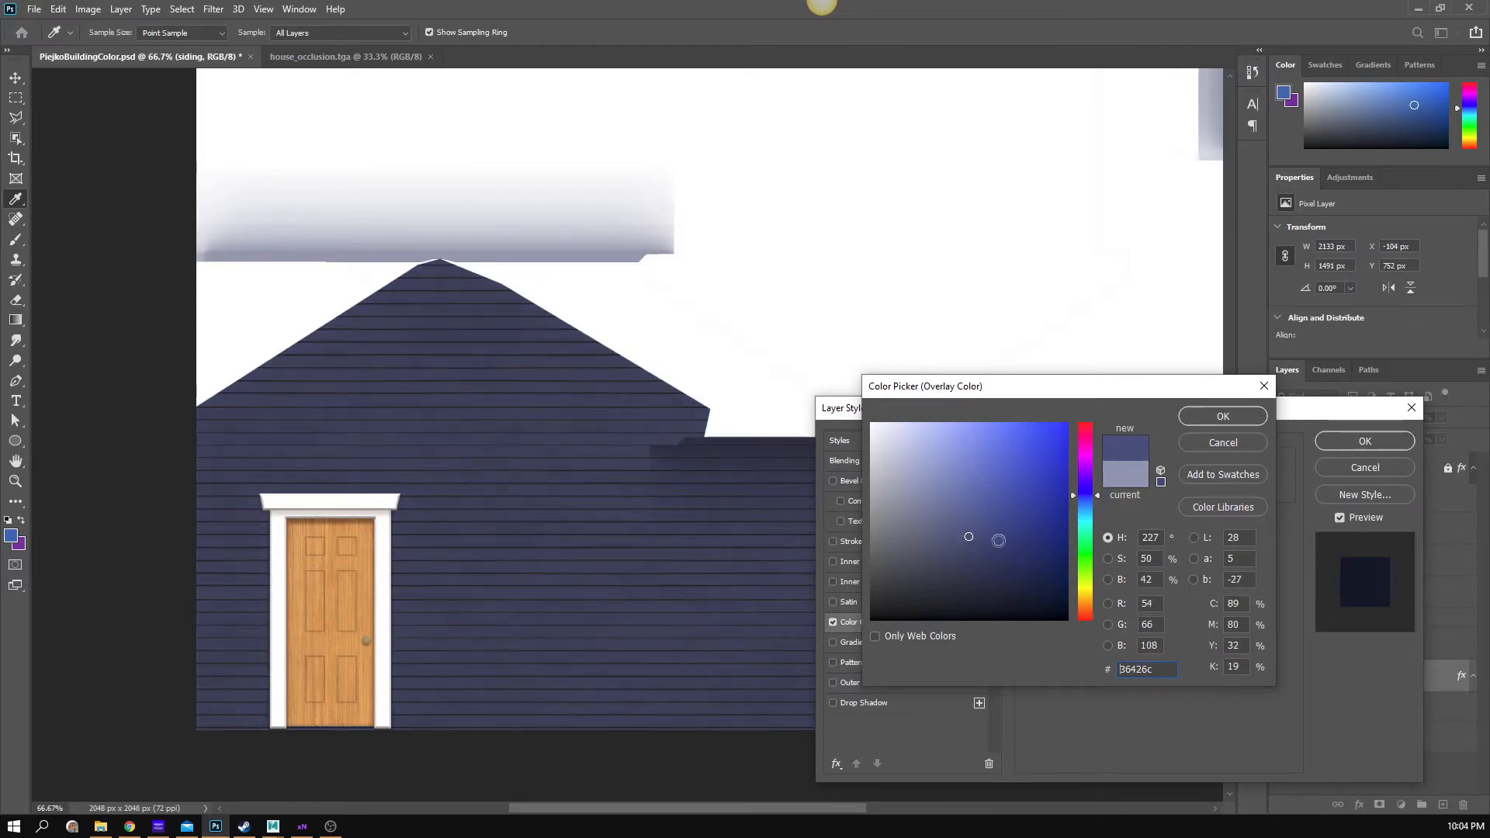
click(1209, 417)
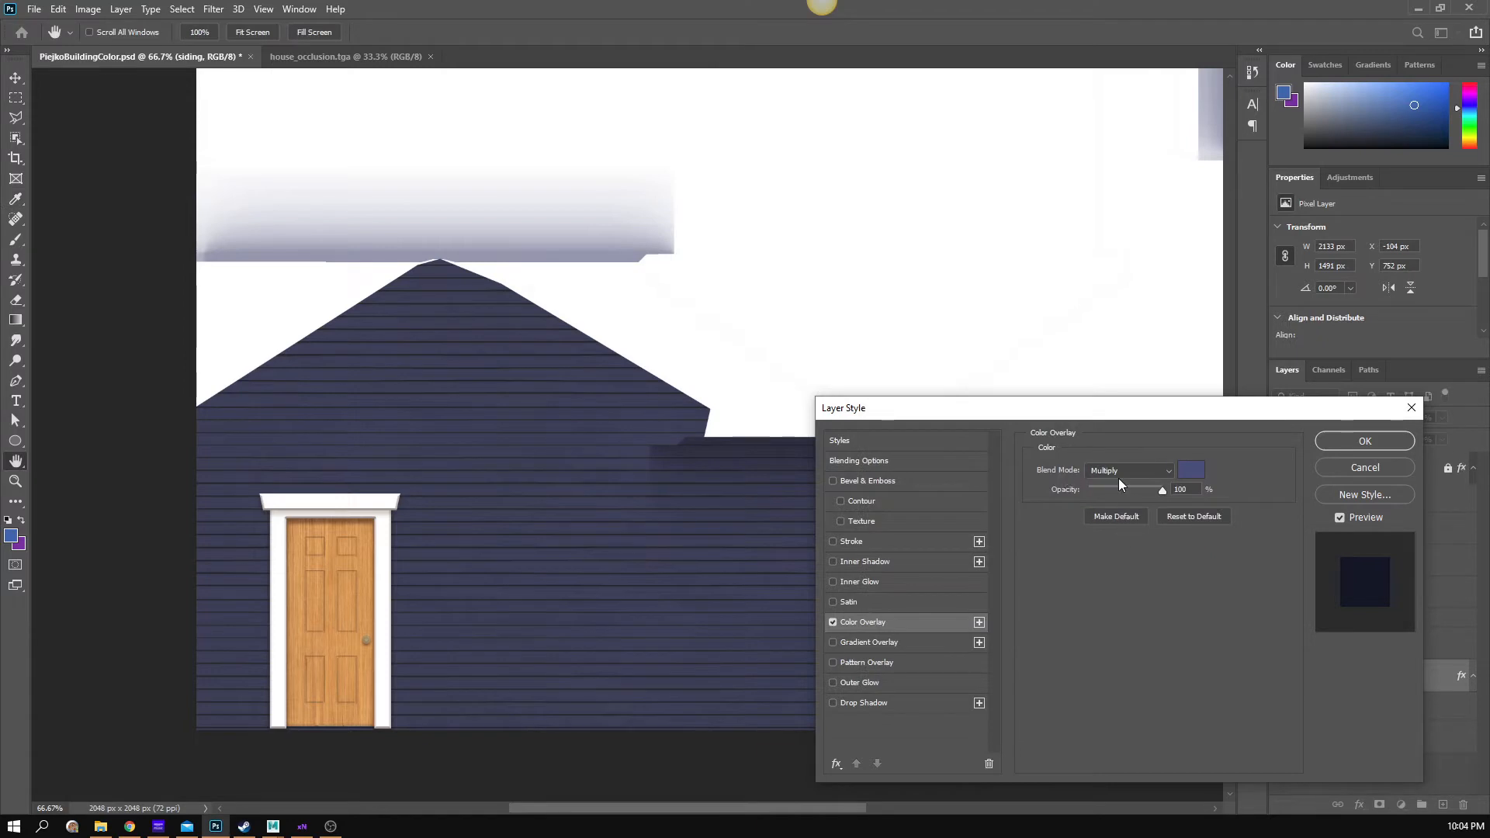
click(1383, 443)
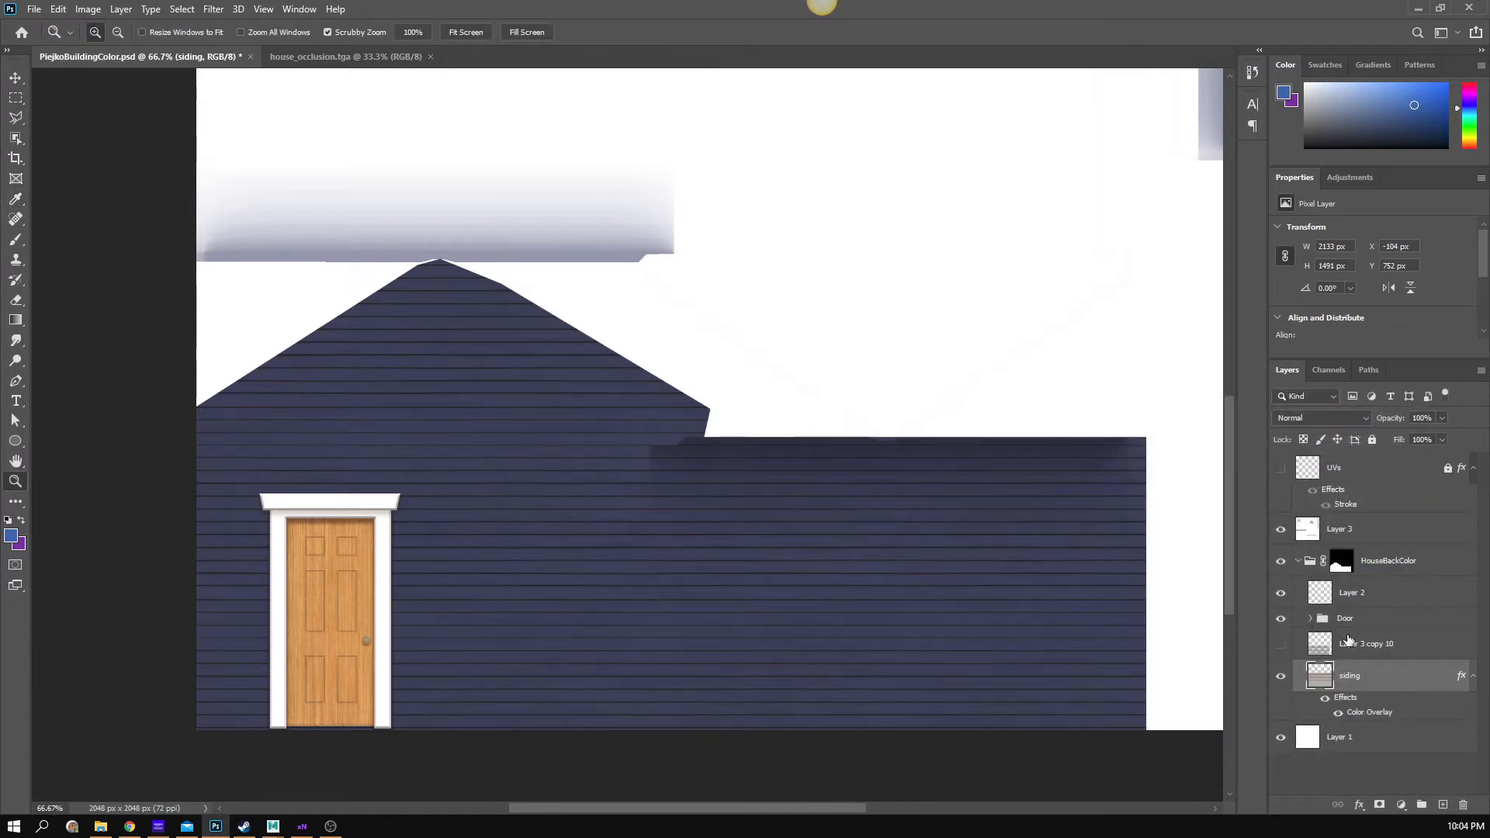
- Compare the navy siding with Layer 3 copy 10 shown and hidden, examining the board lines up close
click(1281, 645)
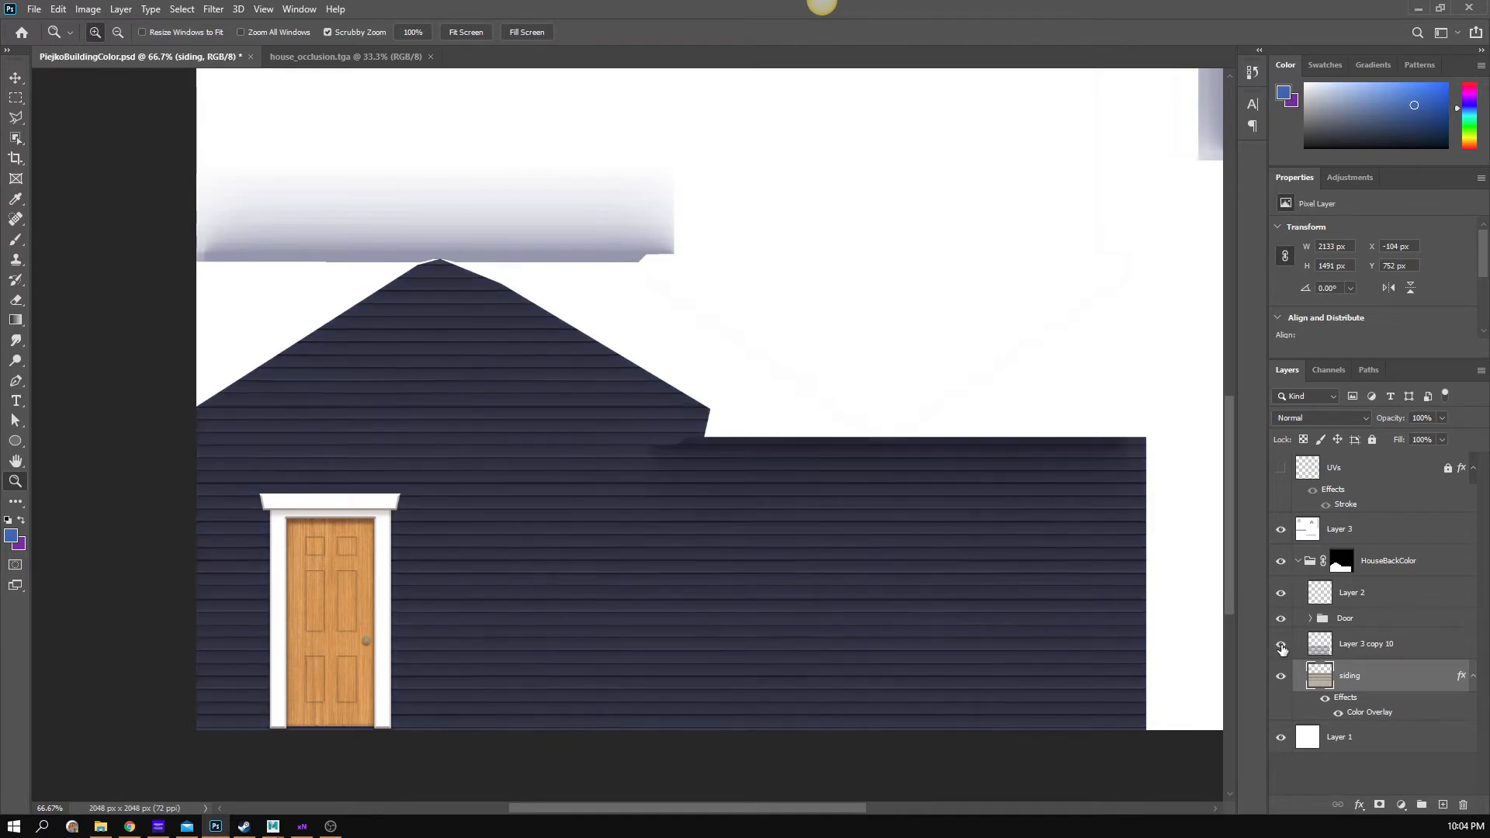
click(567, 583)
click(567, 582)
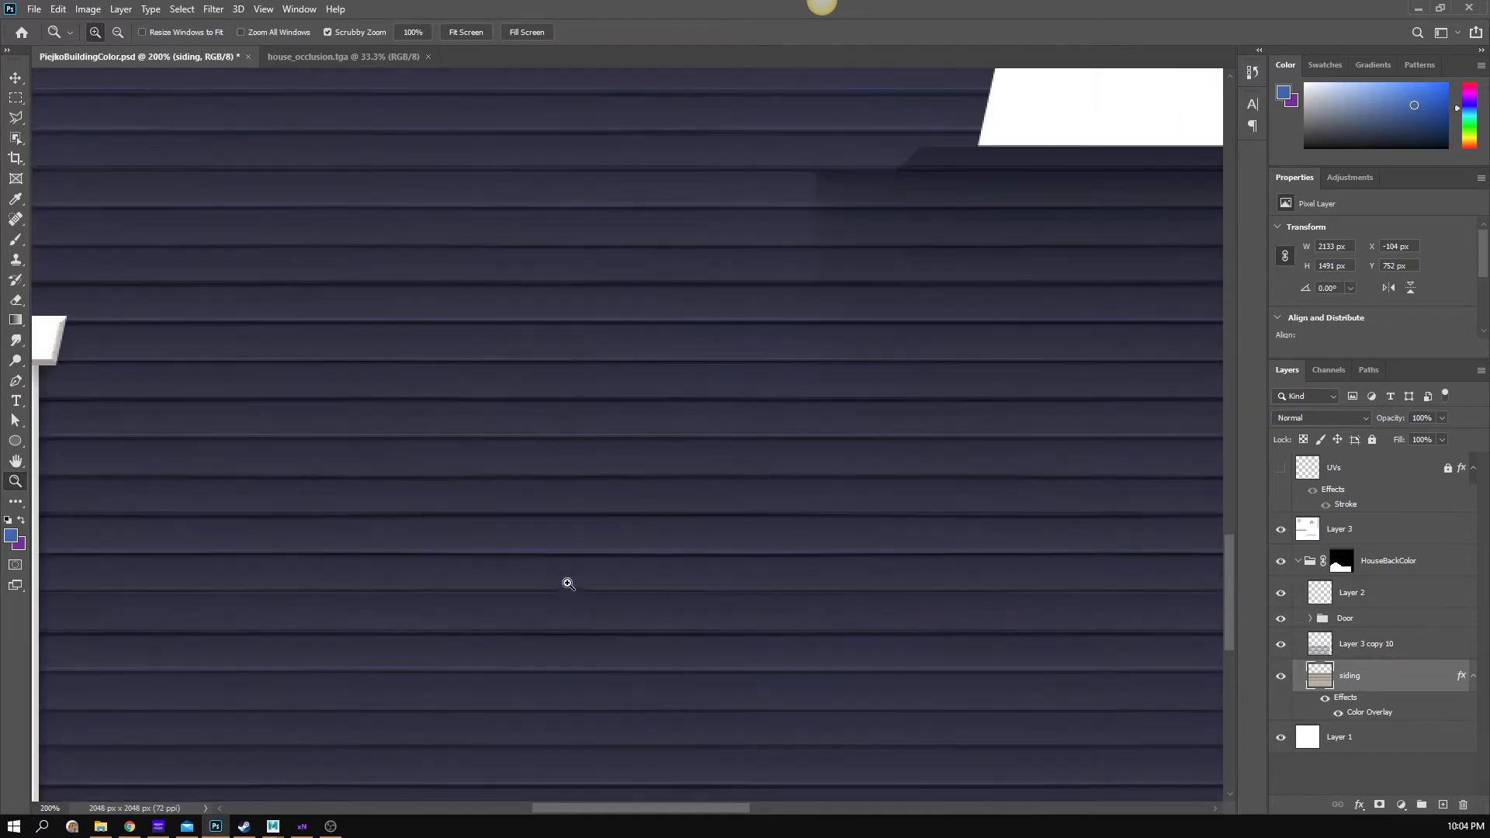
alt+click(562, 584)
alt+click(562, 584)
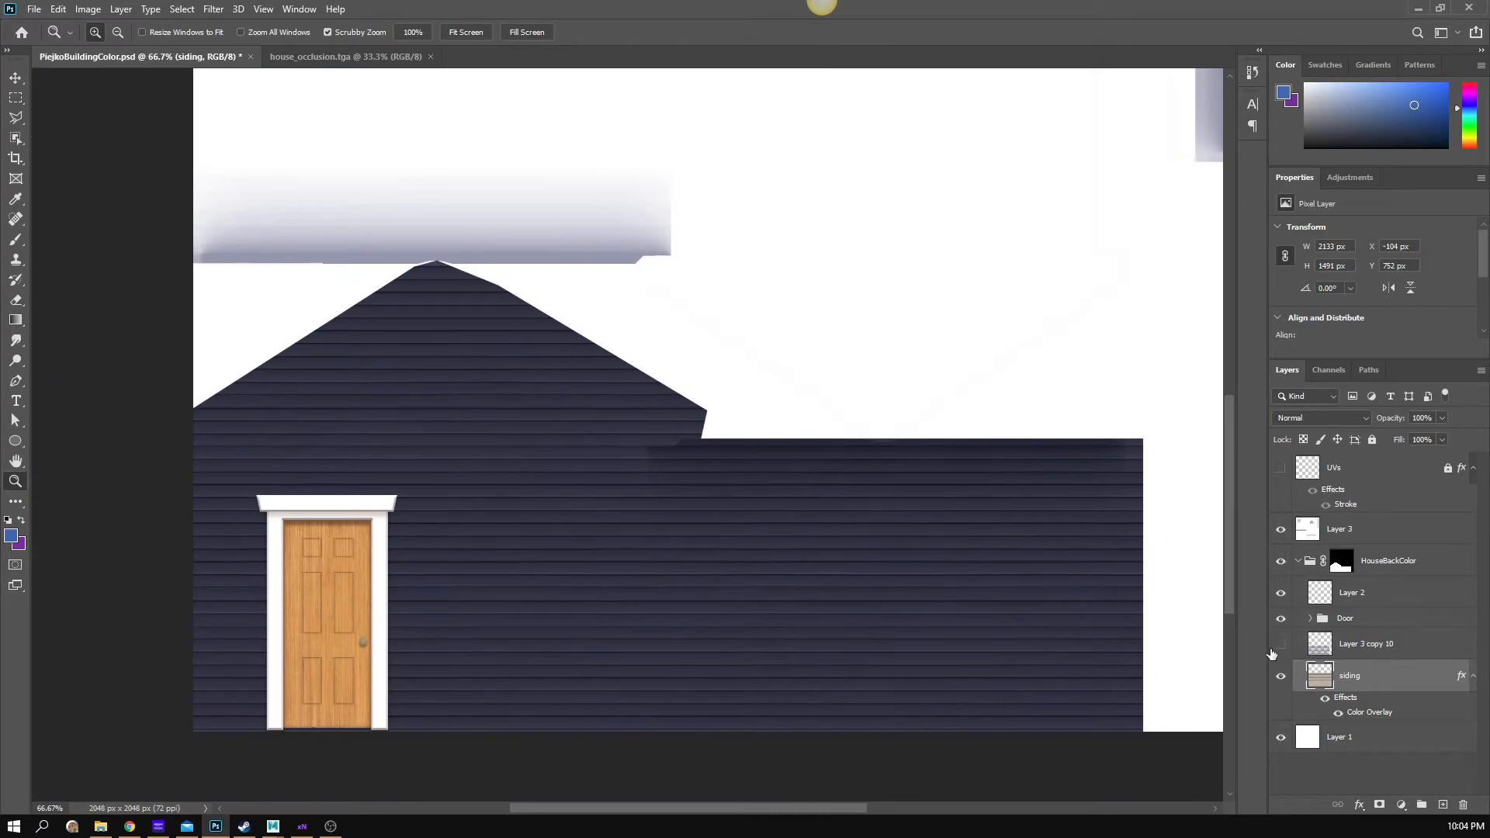
click(1279, 647)
click(1313, 651)
click(1280, 677)
click(1281, 678)
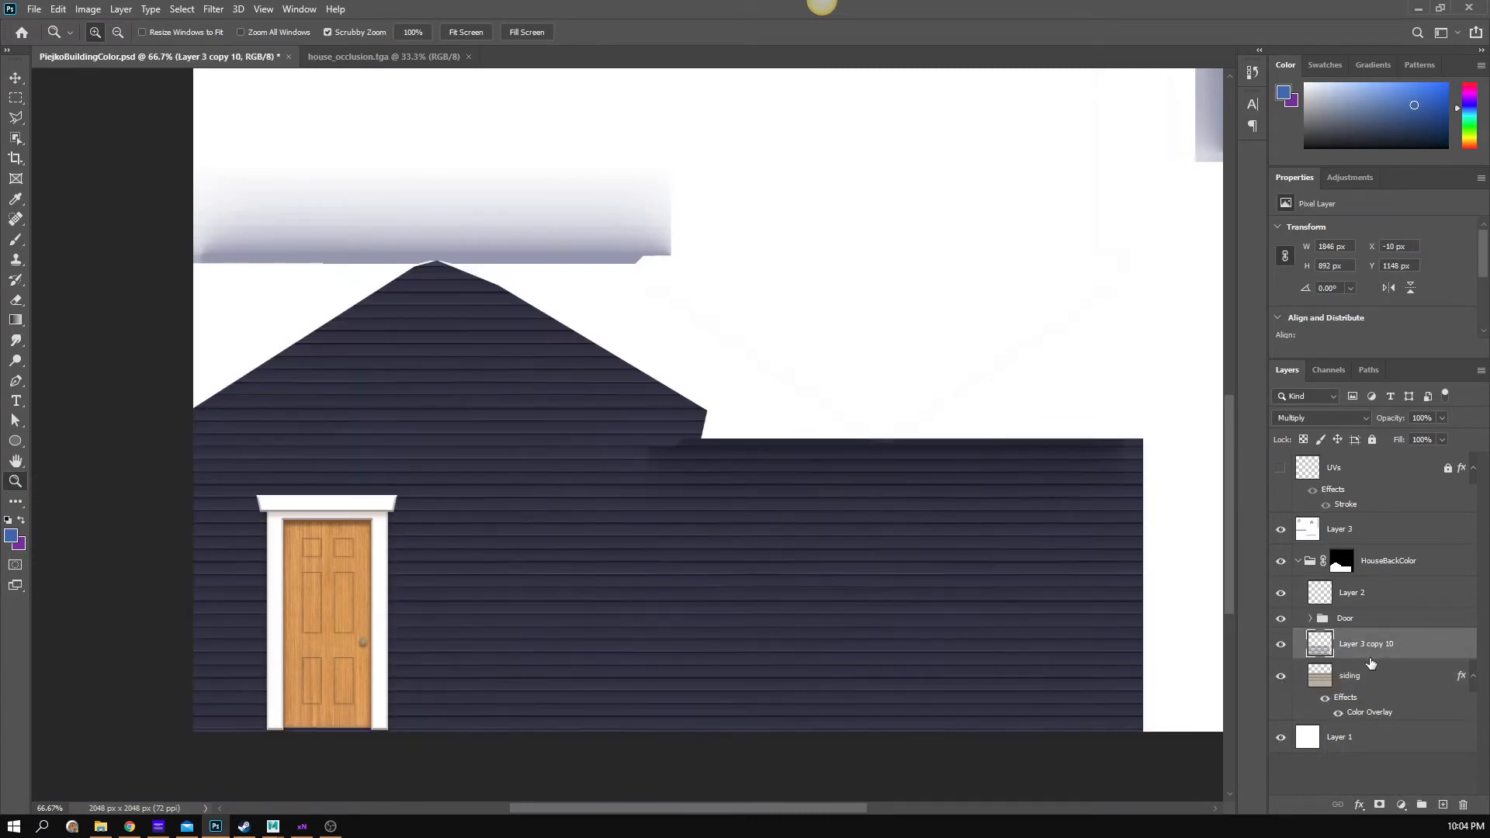
click(1279, 645)
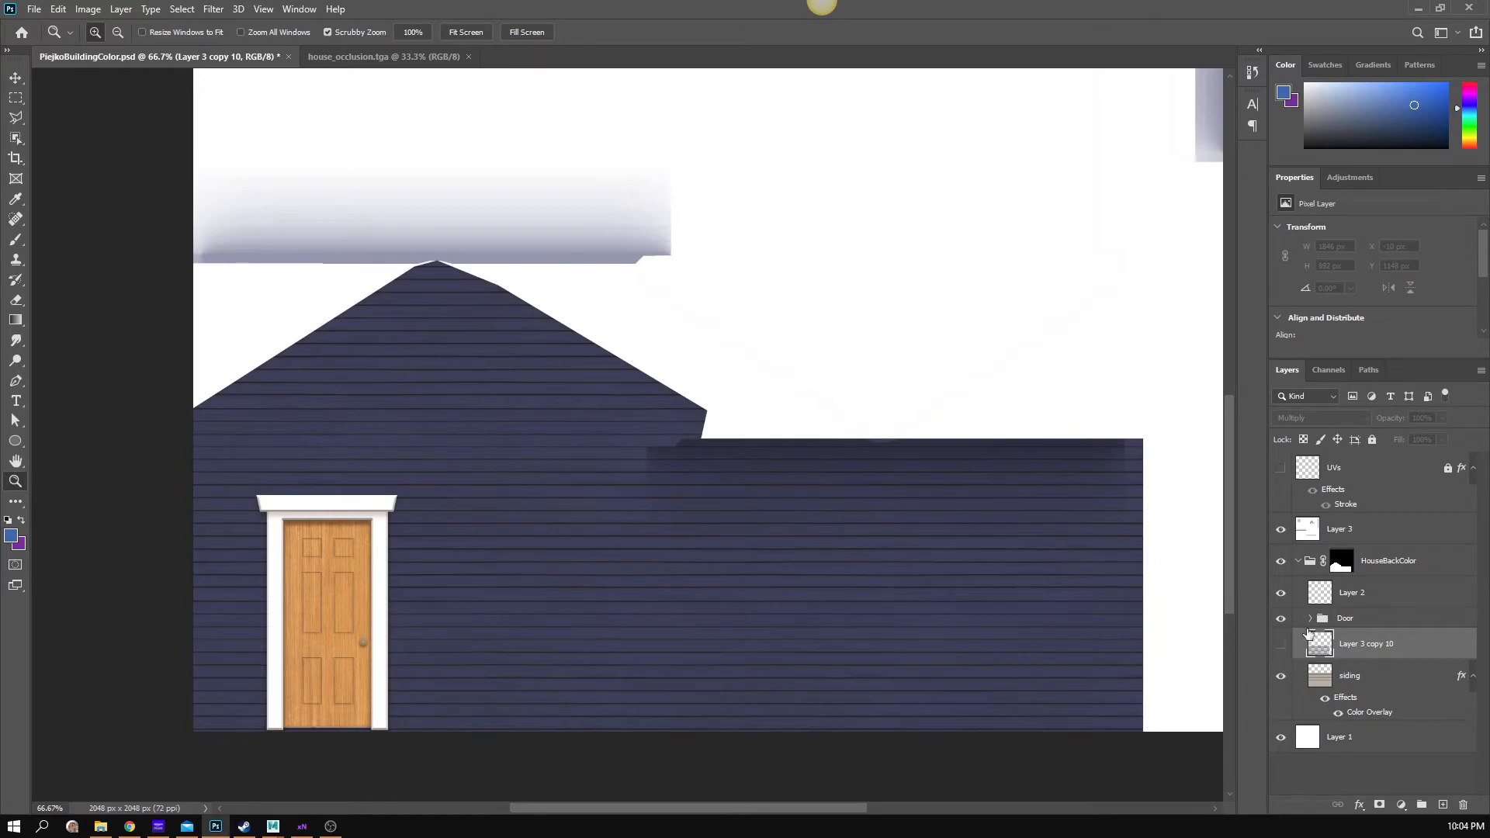
click(1280, 644)
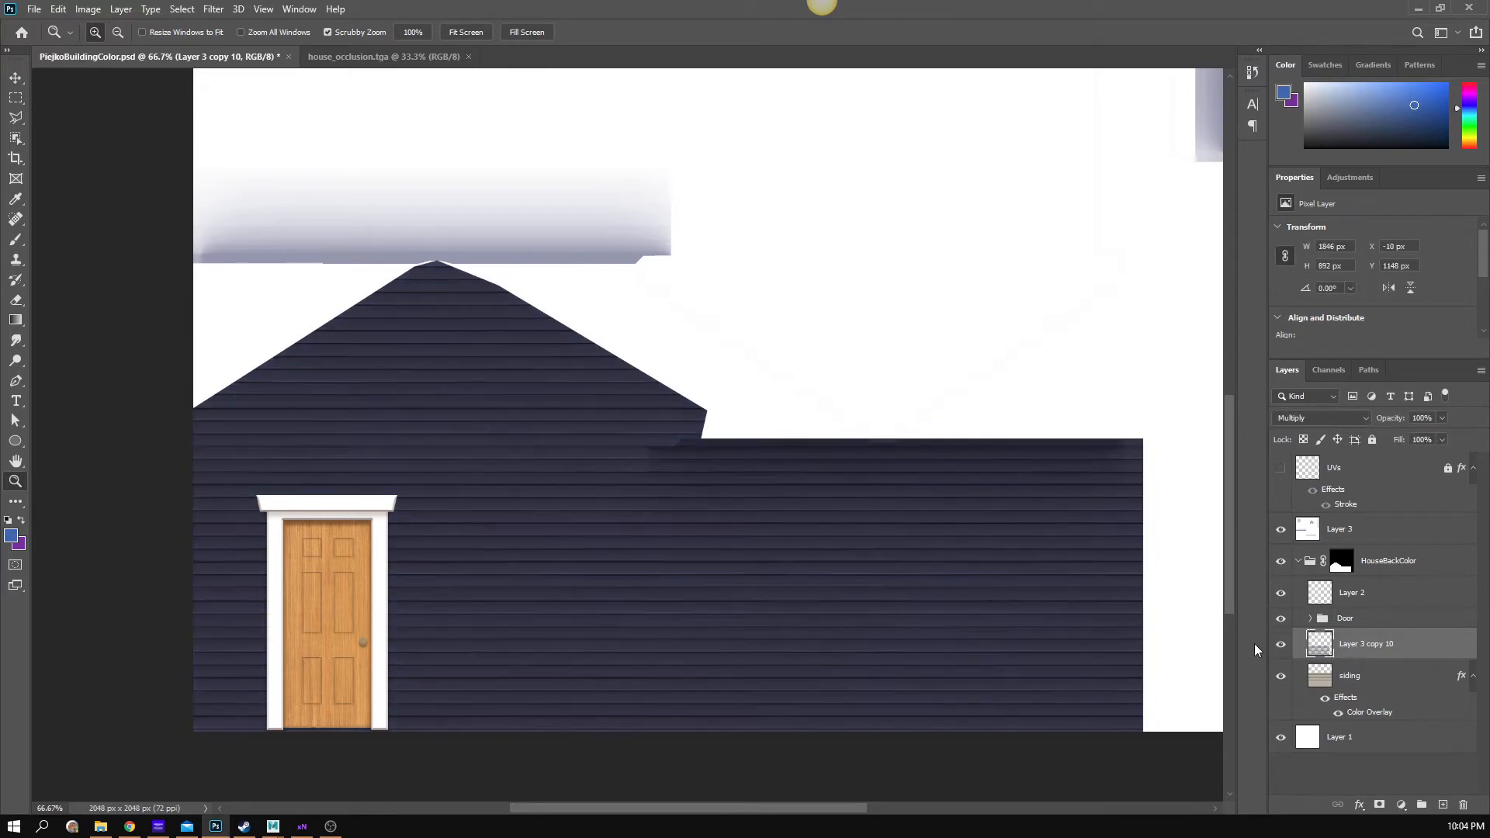
- Lower the opacity of Layer 3 copy 10 to 51% and inspect the siding boards up close
drag(658, 545, 721, 557)
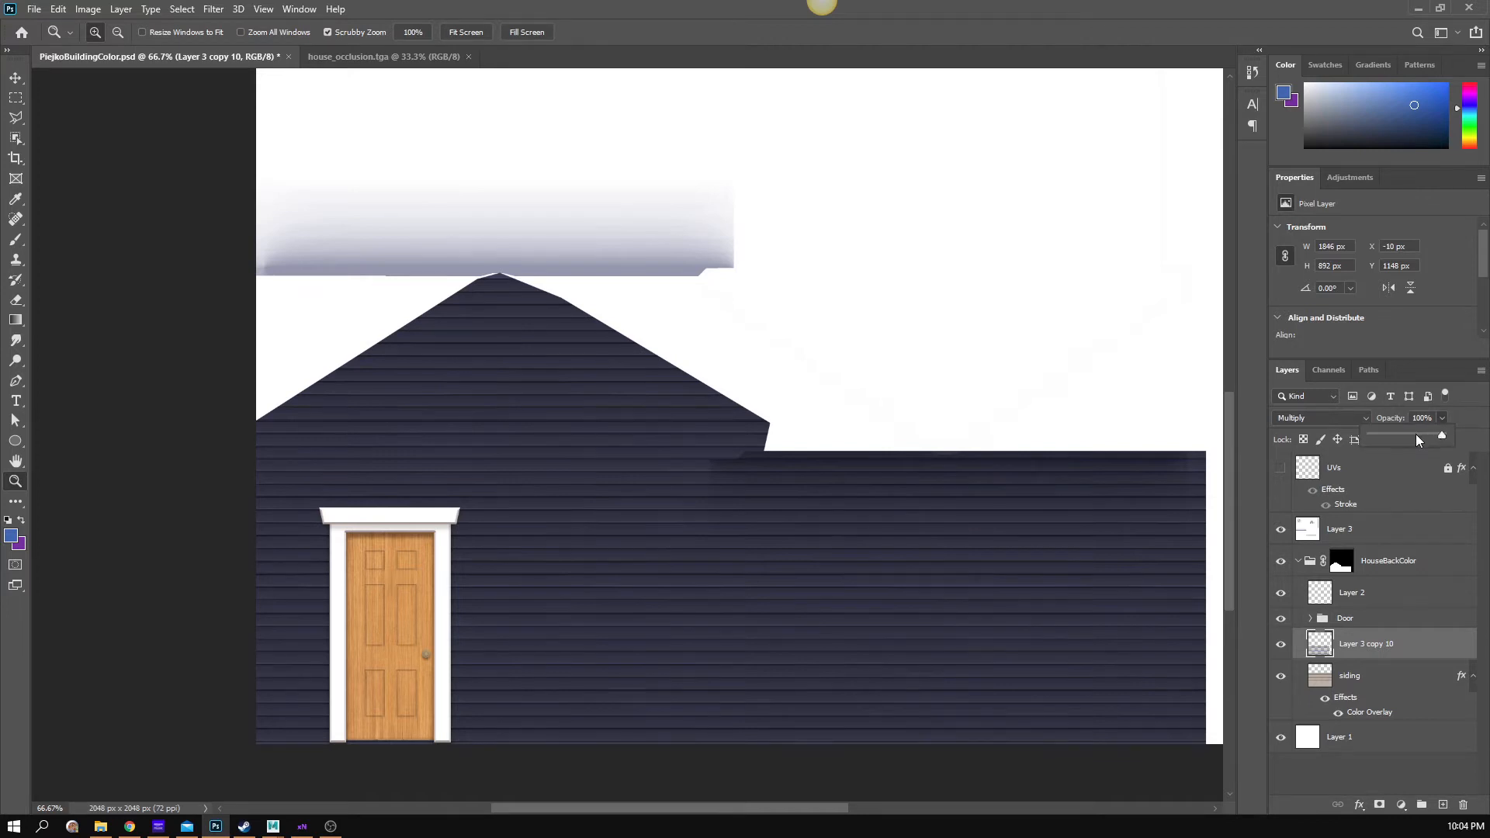
drag(1415, 434, 1402, 440)
click(1001, 526)
click(706, 598)
drag(708, 598, 955, 522)
- Compare the siding with and without Layer 3 copy 10, leaving that layer hidden
click(1282, 645)
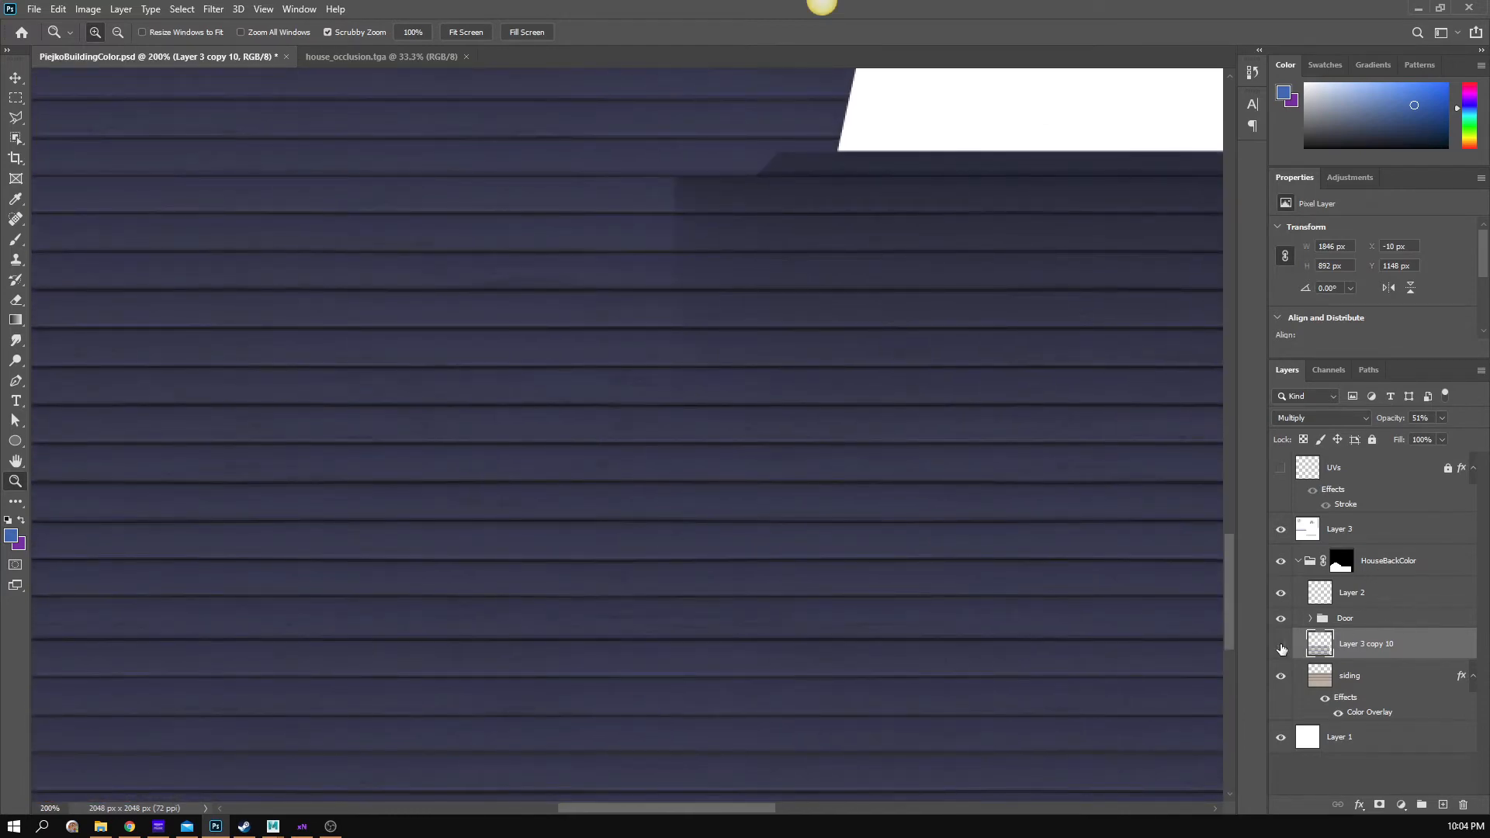
click(1282, 646)
click(1282, 648)
drag(342, 555, 696, 558)
alt+click(639, 592)
alt+click(640, 593)
- Add a new empty layer directly above the siding layer in the HouseBackColor group
click(1370, 677)
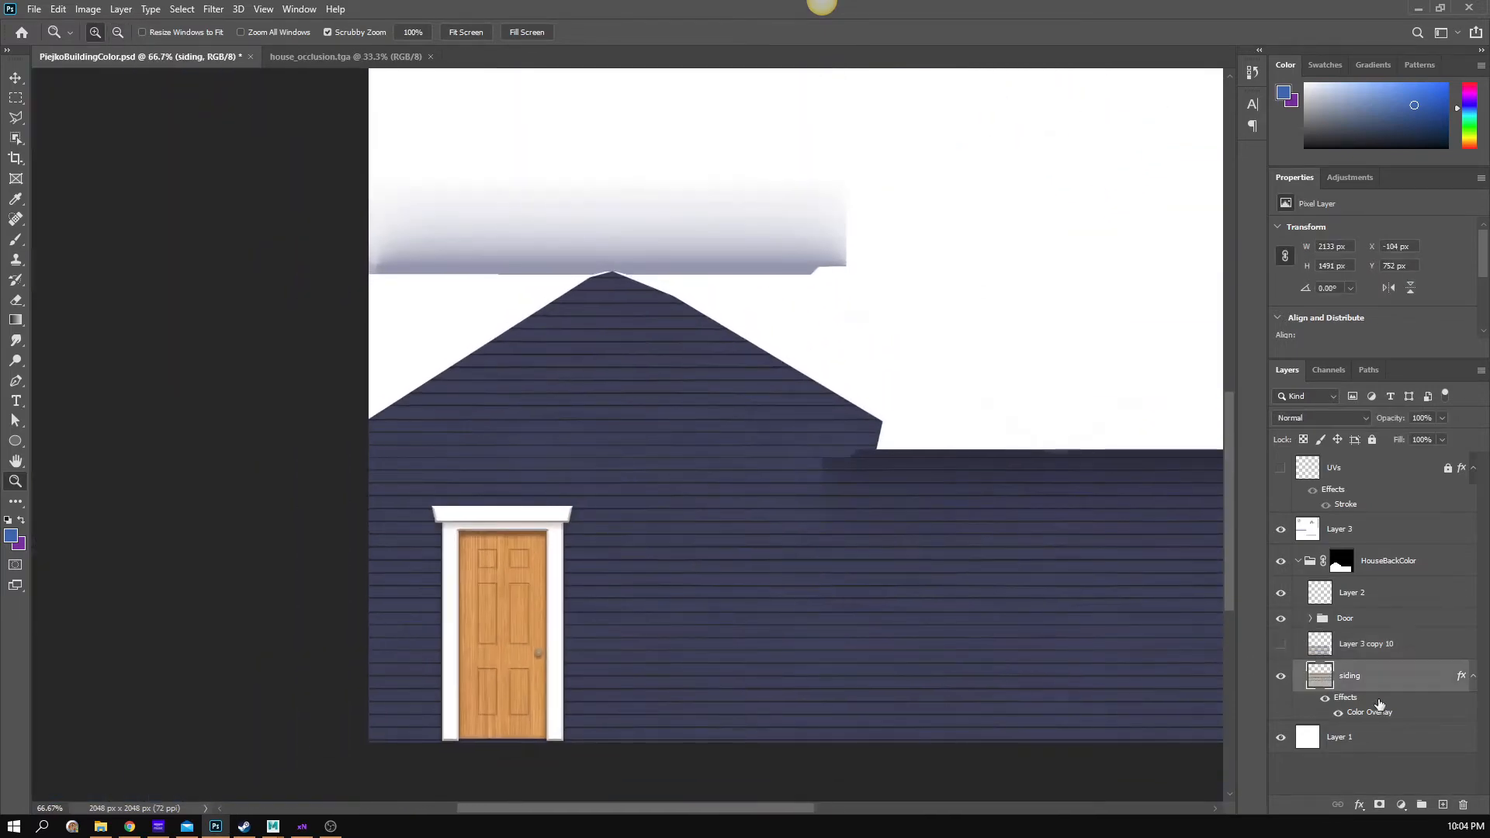
click(1443, 805)
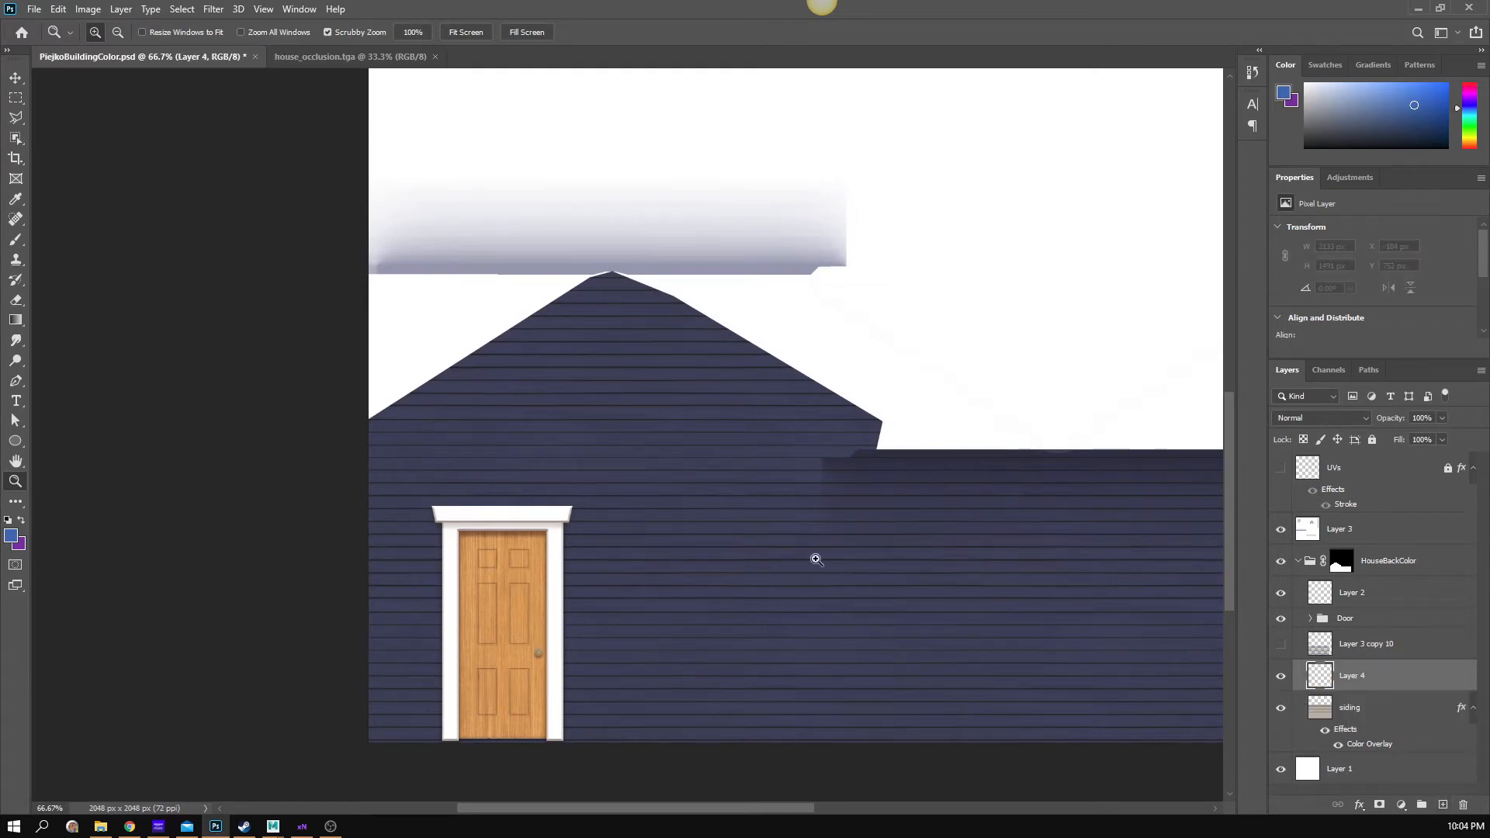
click(642, 534)
drag(592, 532, 634, 594)
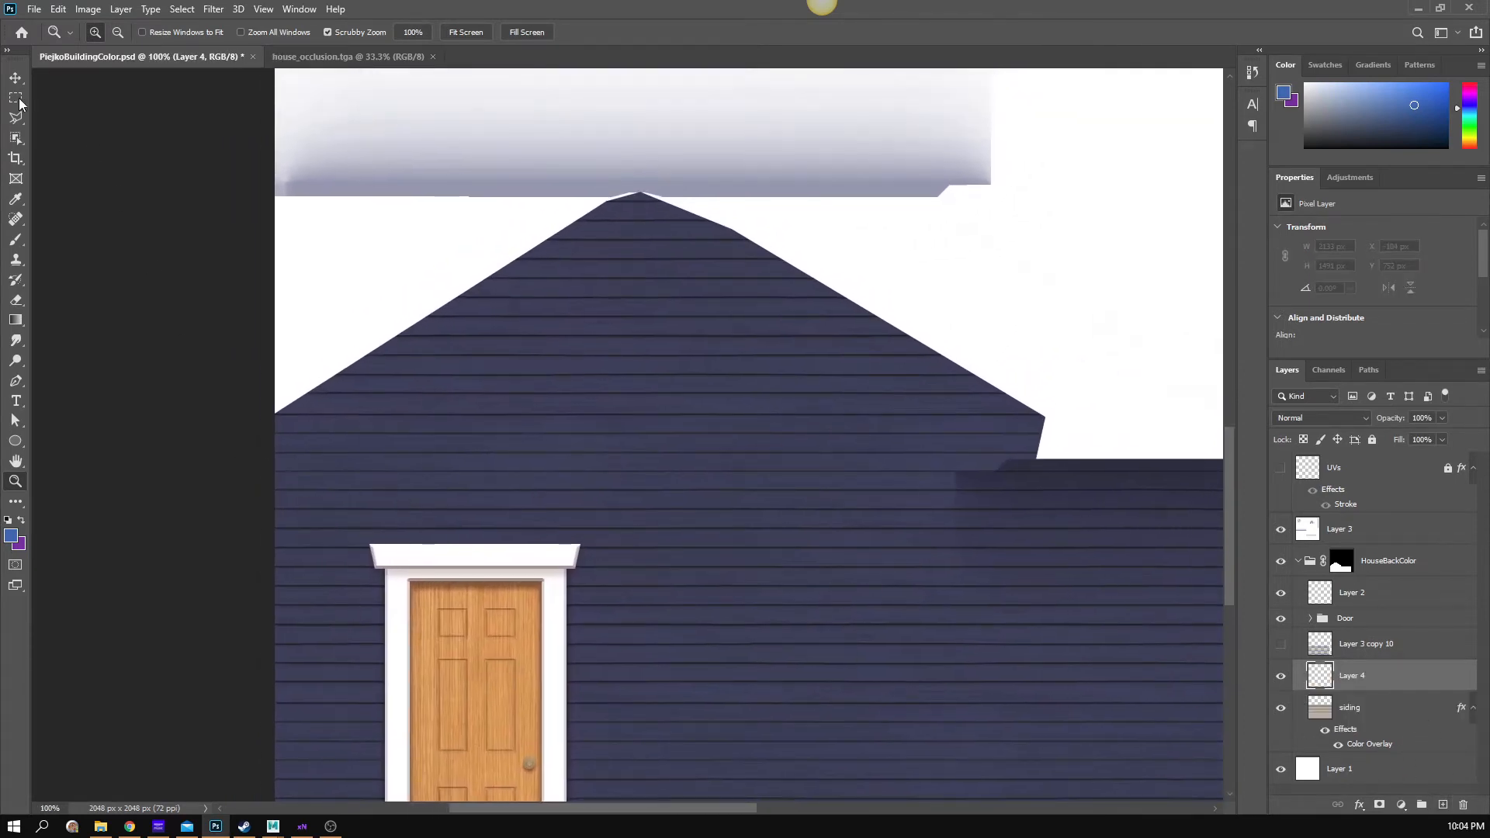
- Make a rectangular selection about 1014 by 32 px around the siding board at the gable's base, trimming its upper edge
click(19, 101)
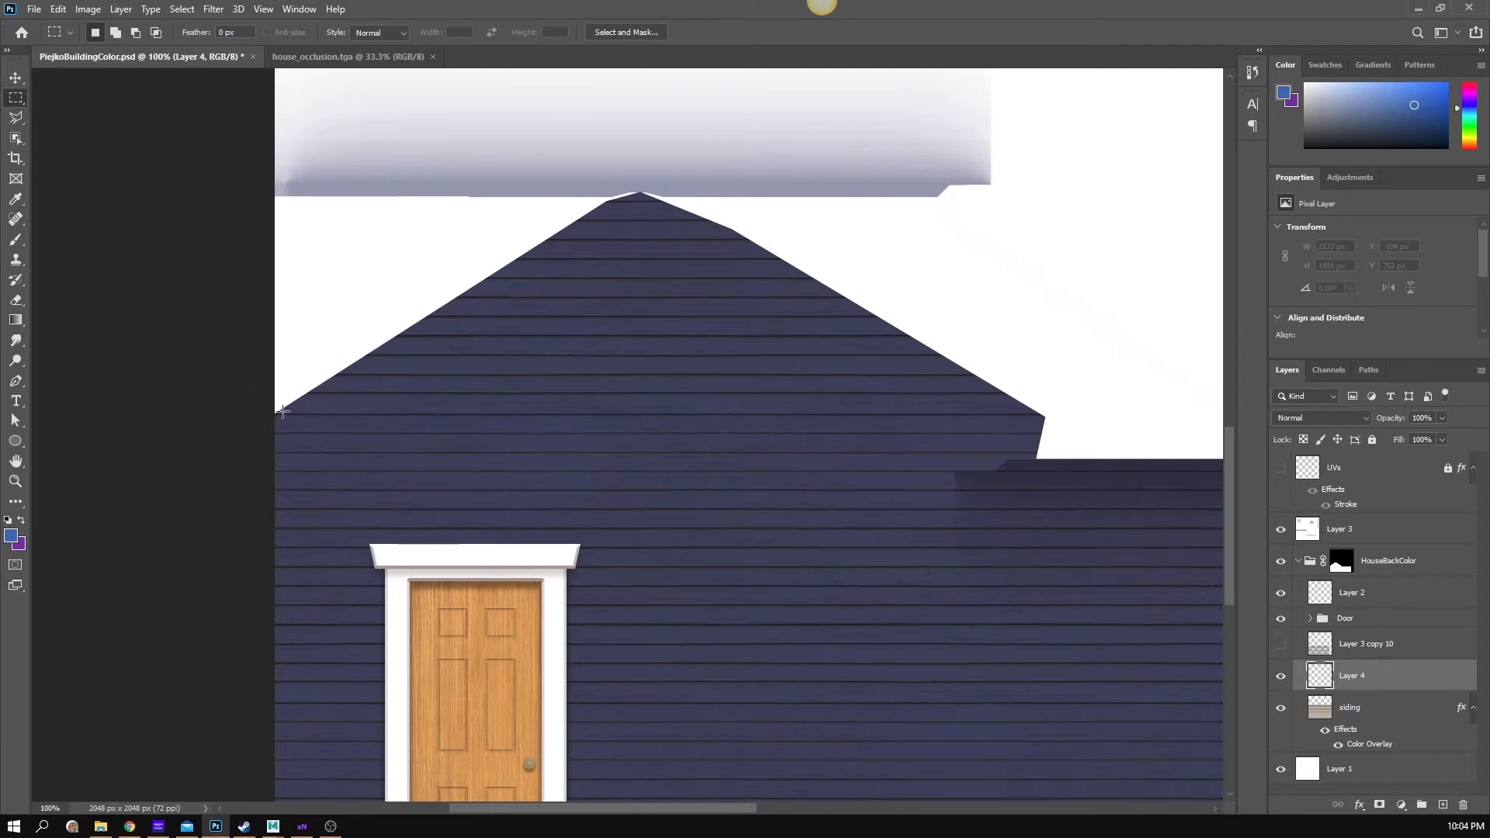
drag(264, 387, 1062, 416)
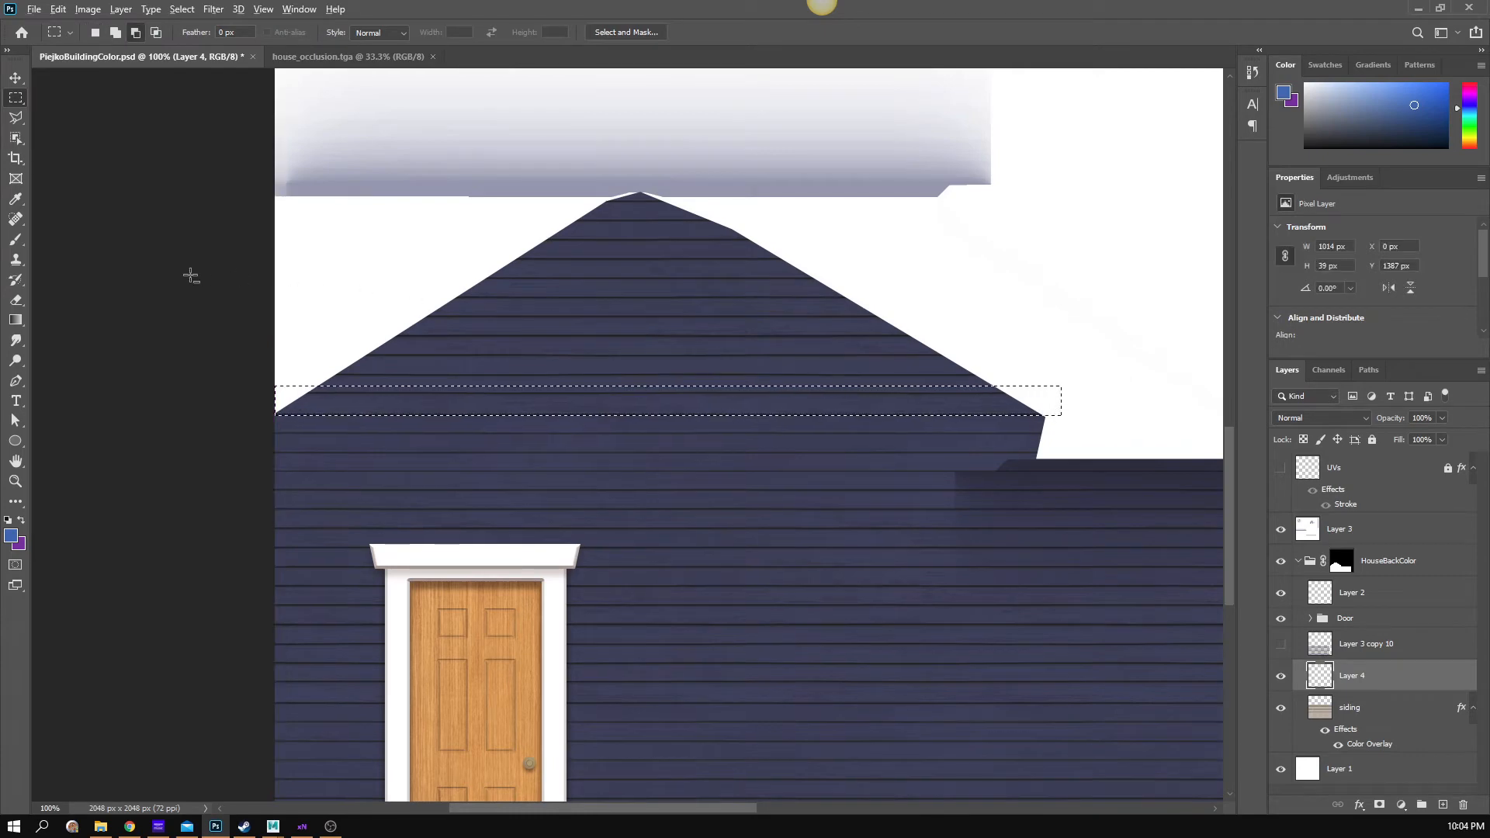
drag(189, 275, 1205, 390)
drag(1205, 394, 1204, 394)
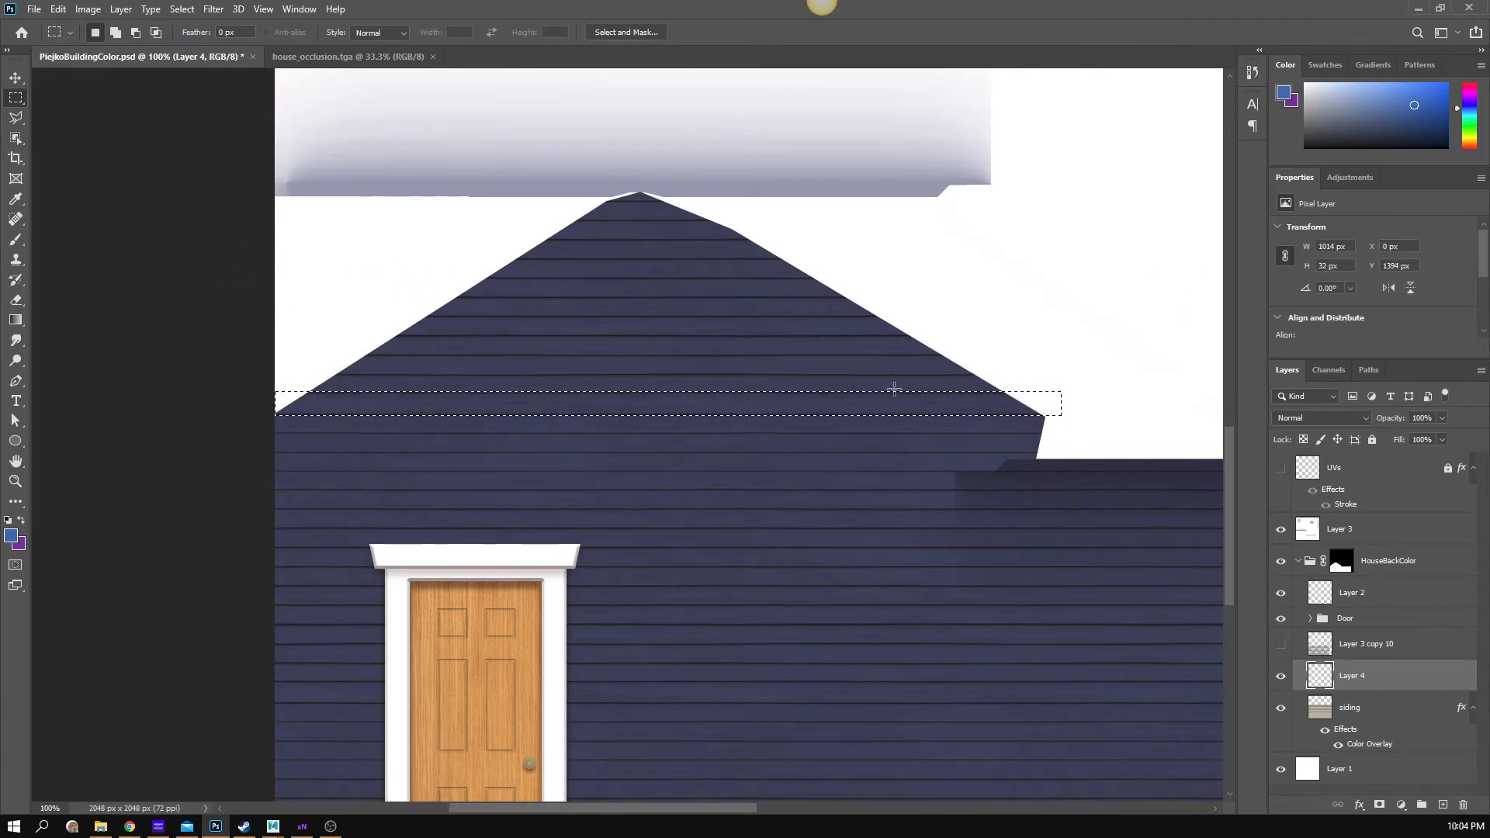
key(z)
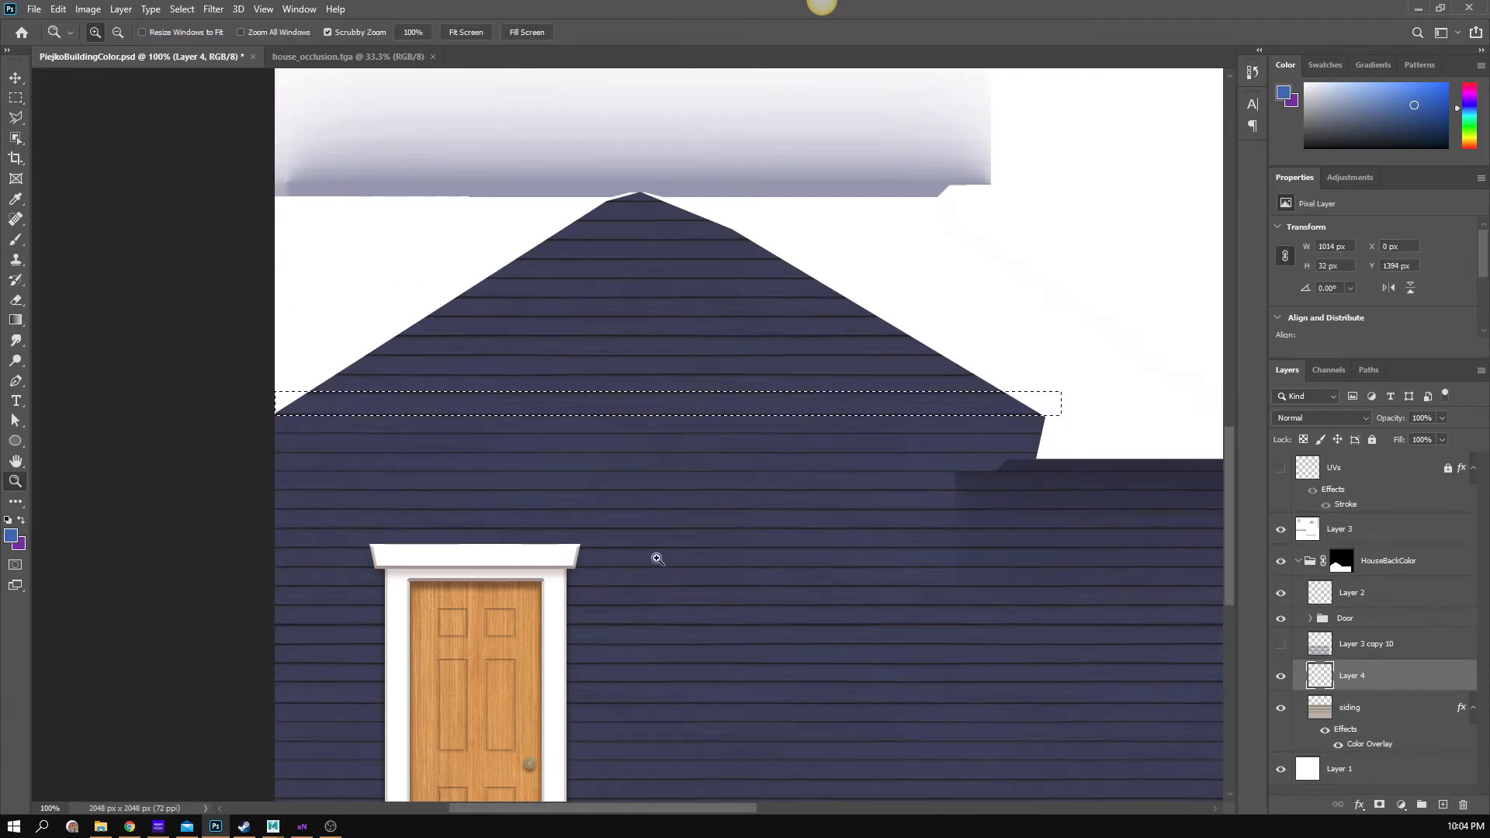
- Choose the blue-to-transparent gradient from the Basics presets for the Gradient tool
click(16, 320)
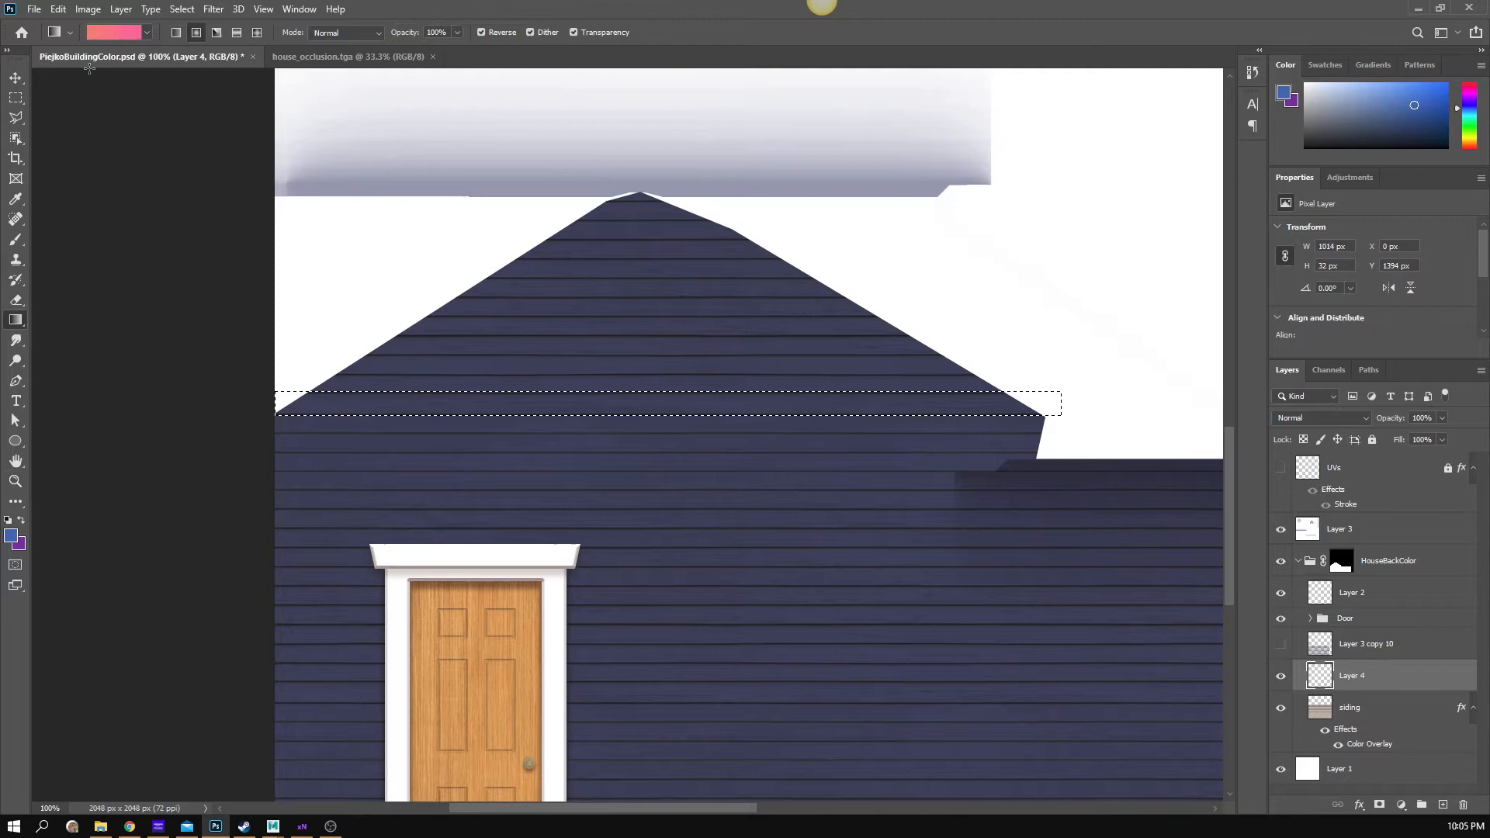
click(147, 33)
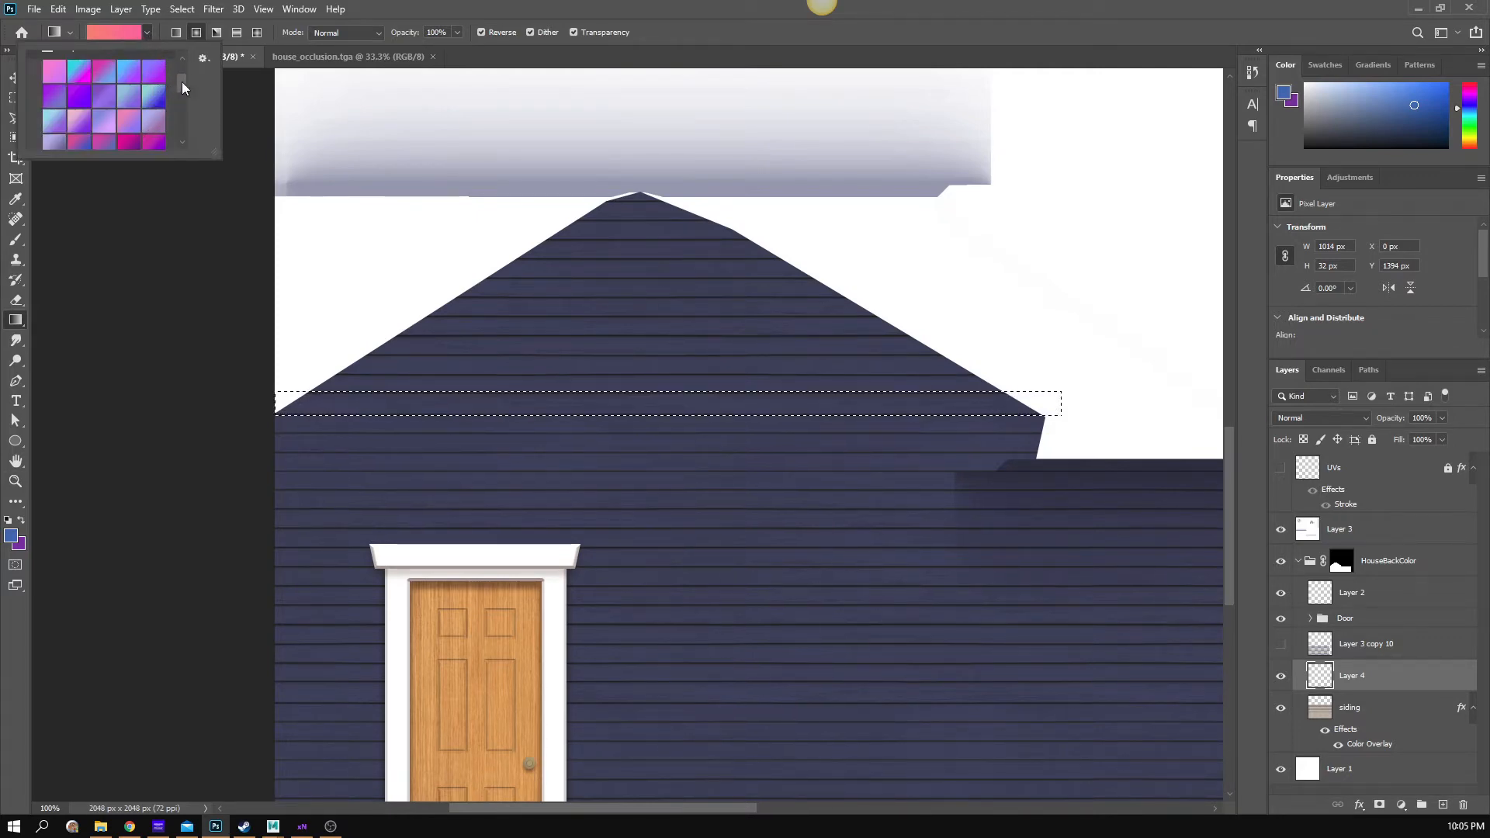
mouse_move(181, 82)
mouse_down()
mouse_move(188, 124)
mouse_move(178, 62)
mouse_up()
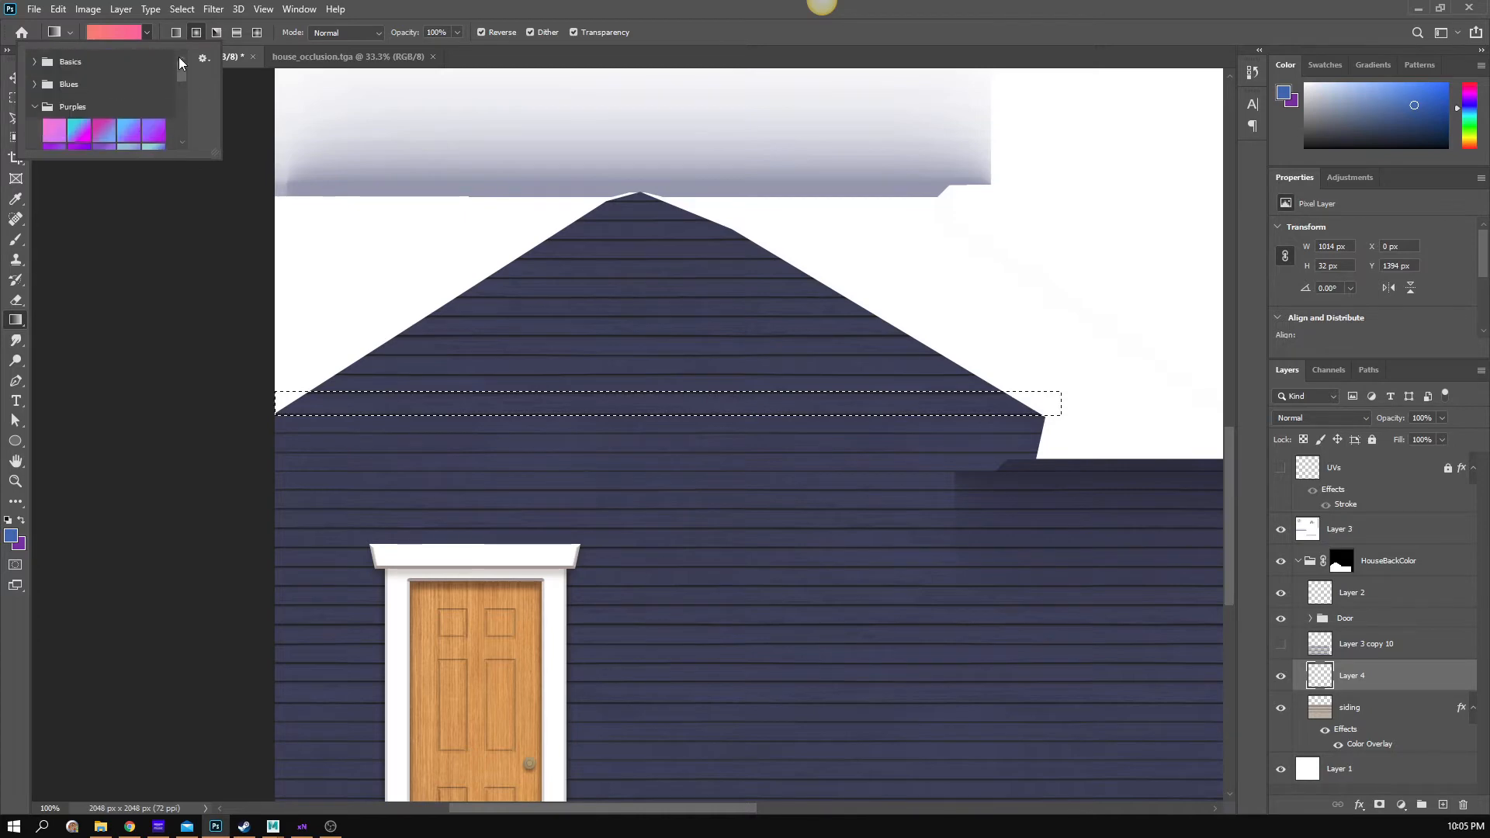
click(32, 63)
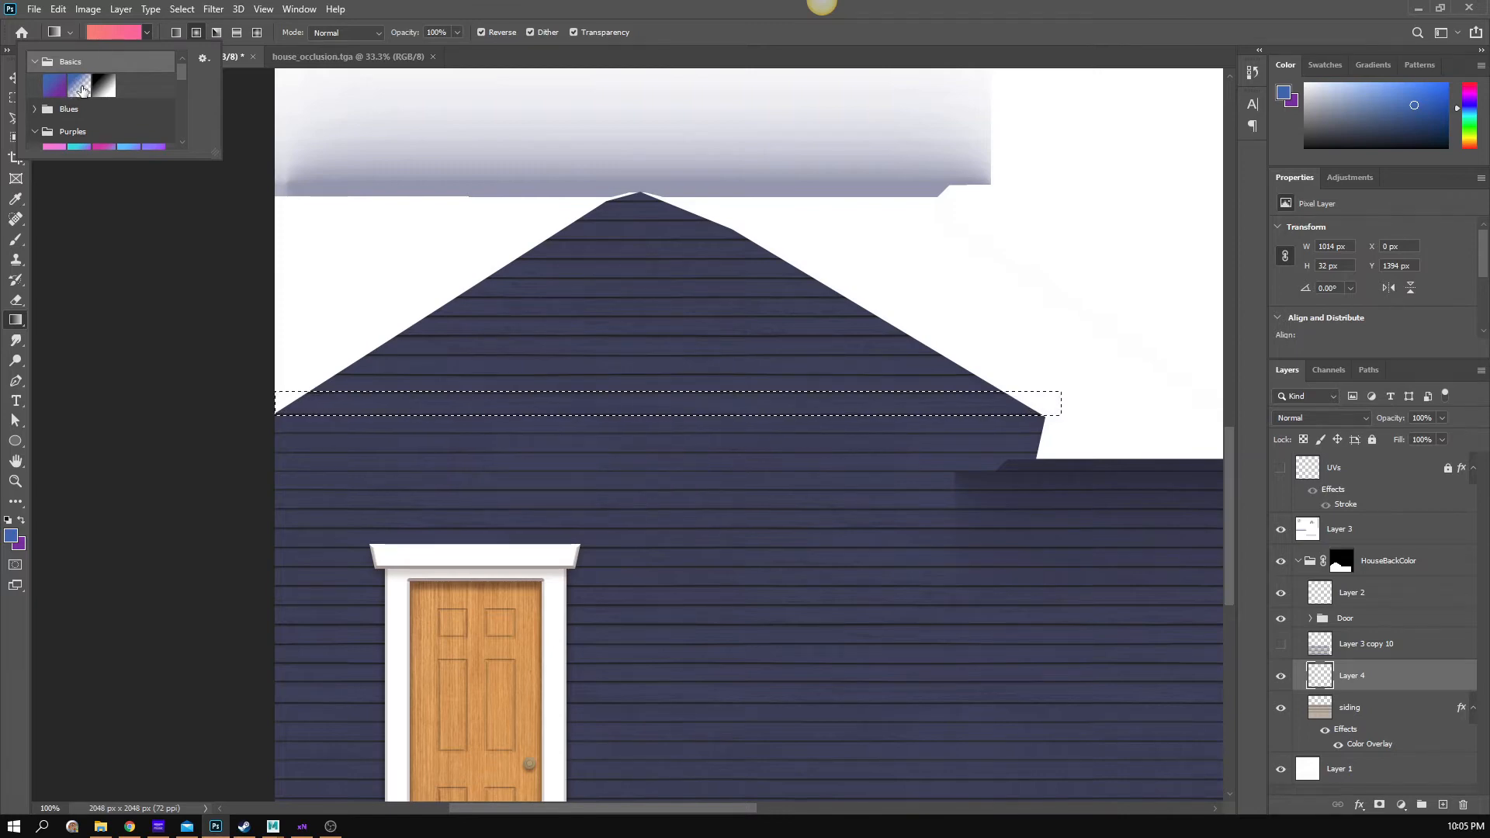
click(78, 94)
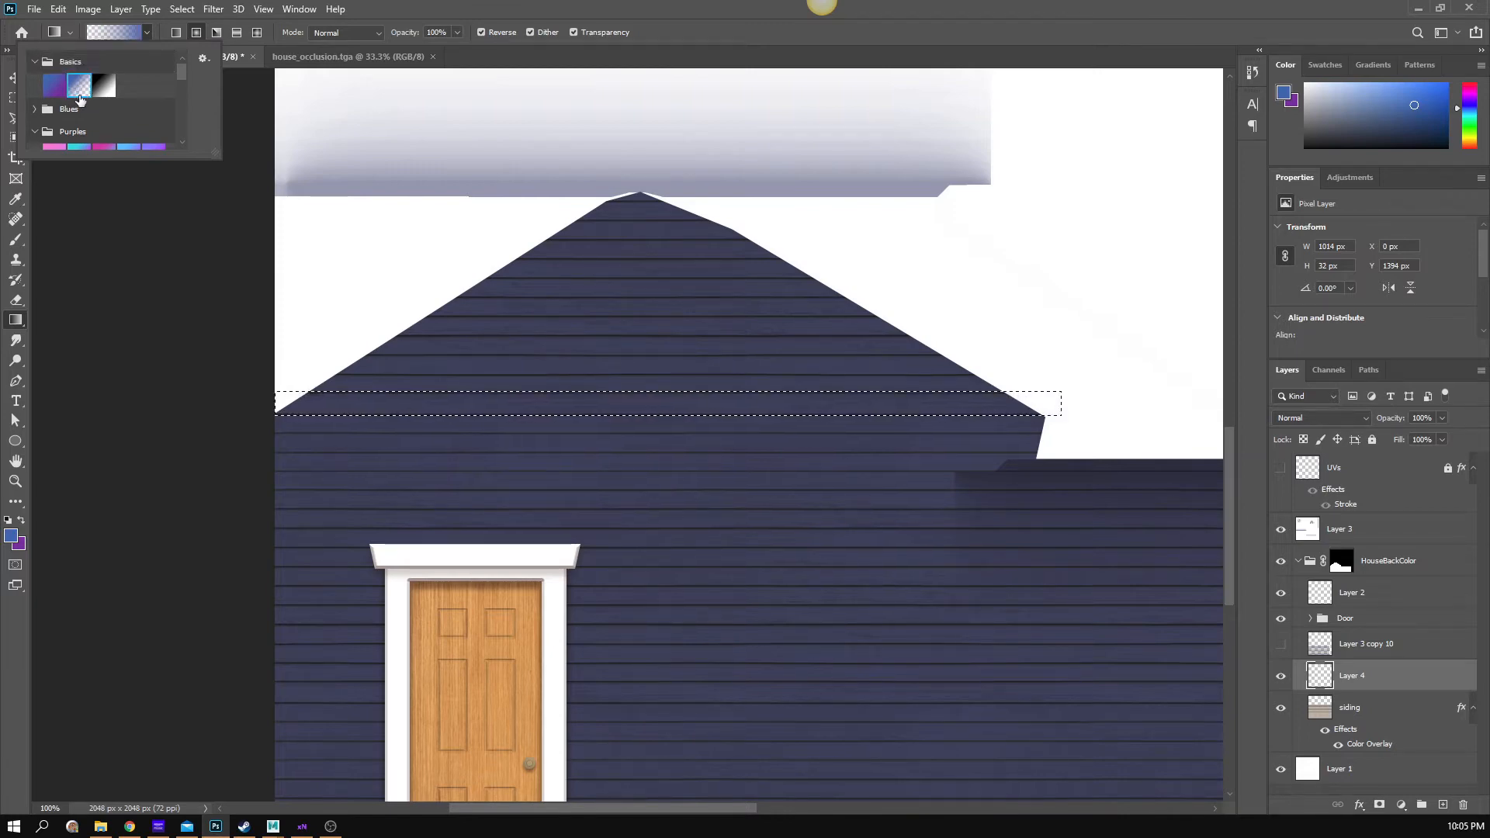
click(635, 7)
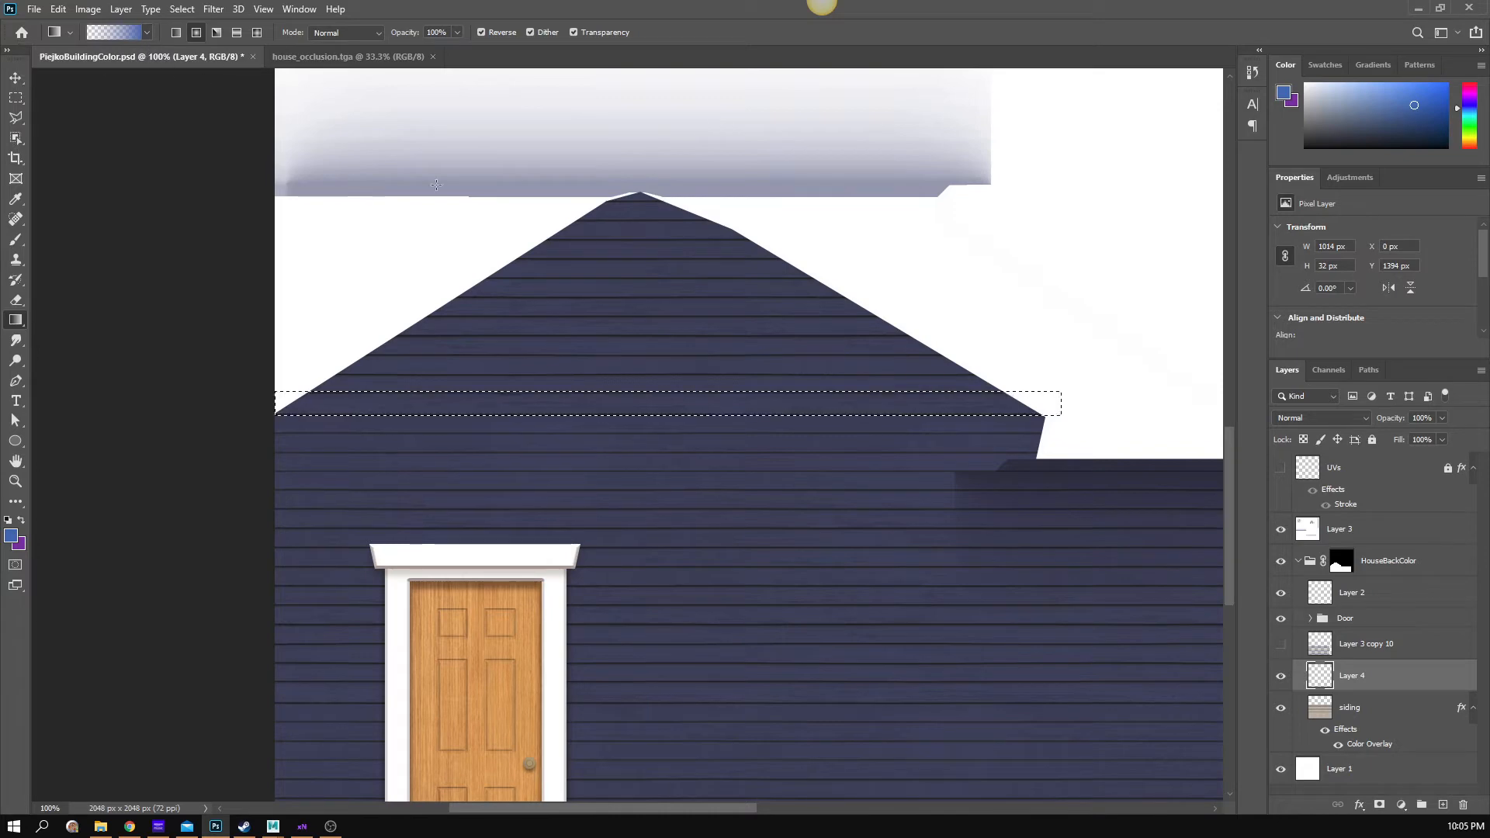
- Try a radial blue-to-transparent gradient inside the selected siding strip on the new layer, and undo it
key(z)
click(680, 401)
click(674, 406)
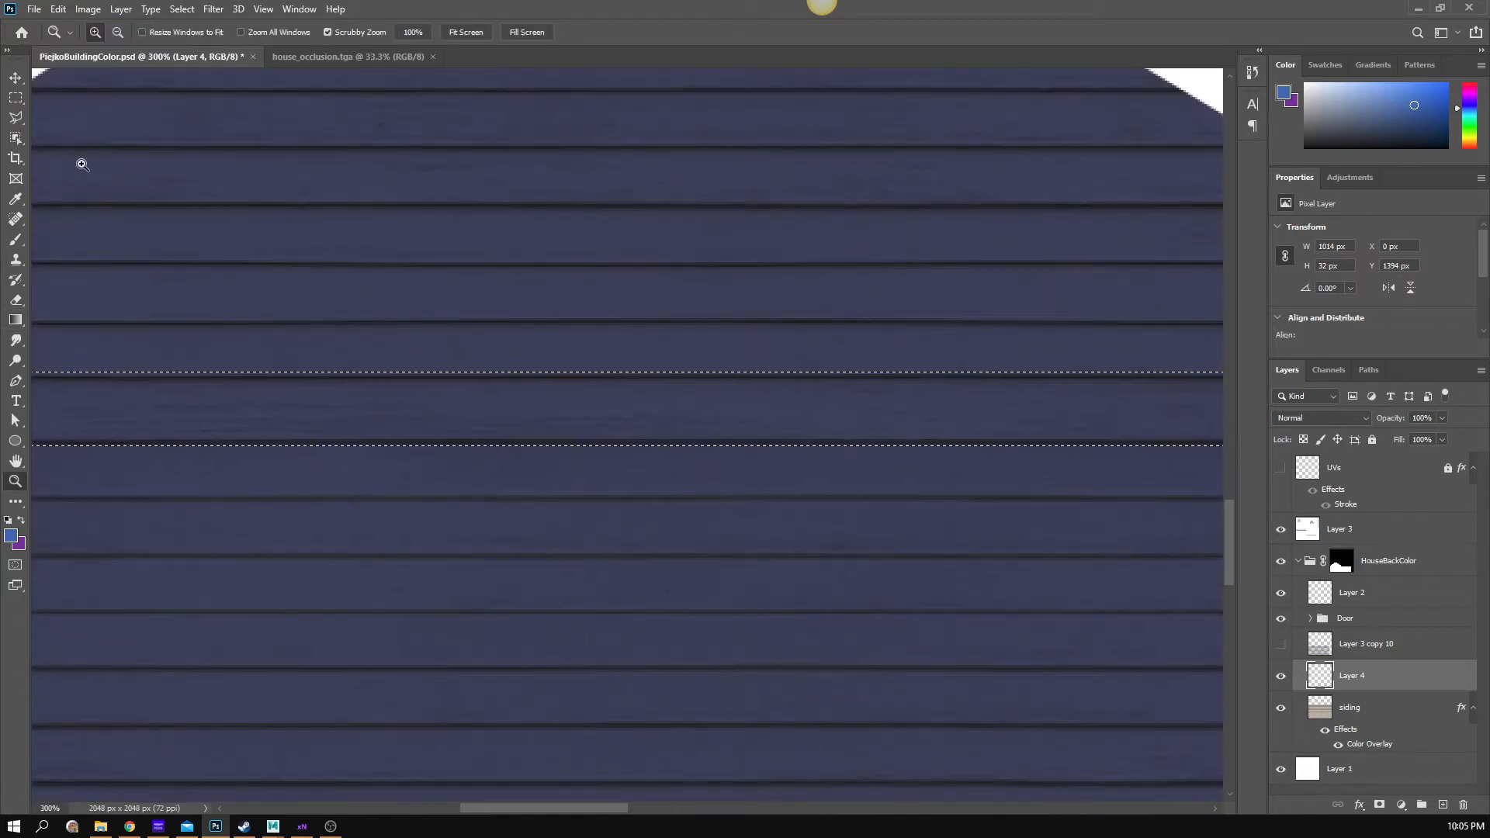
click(642, 443)
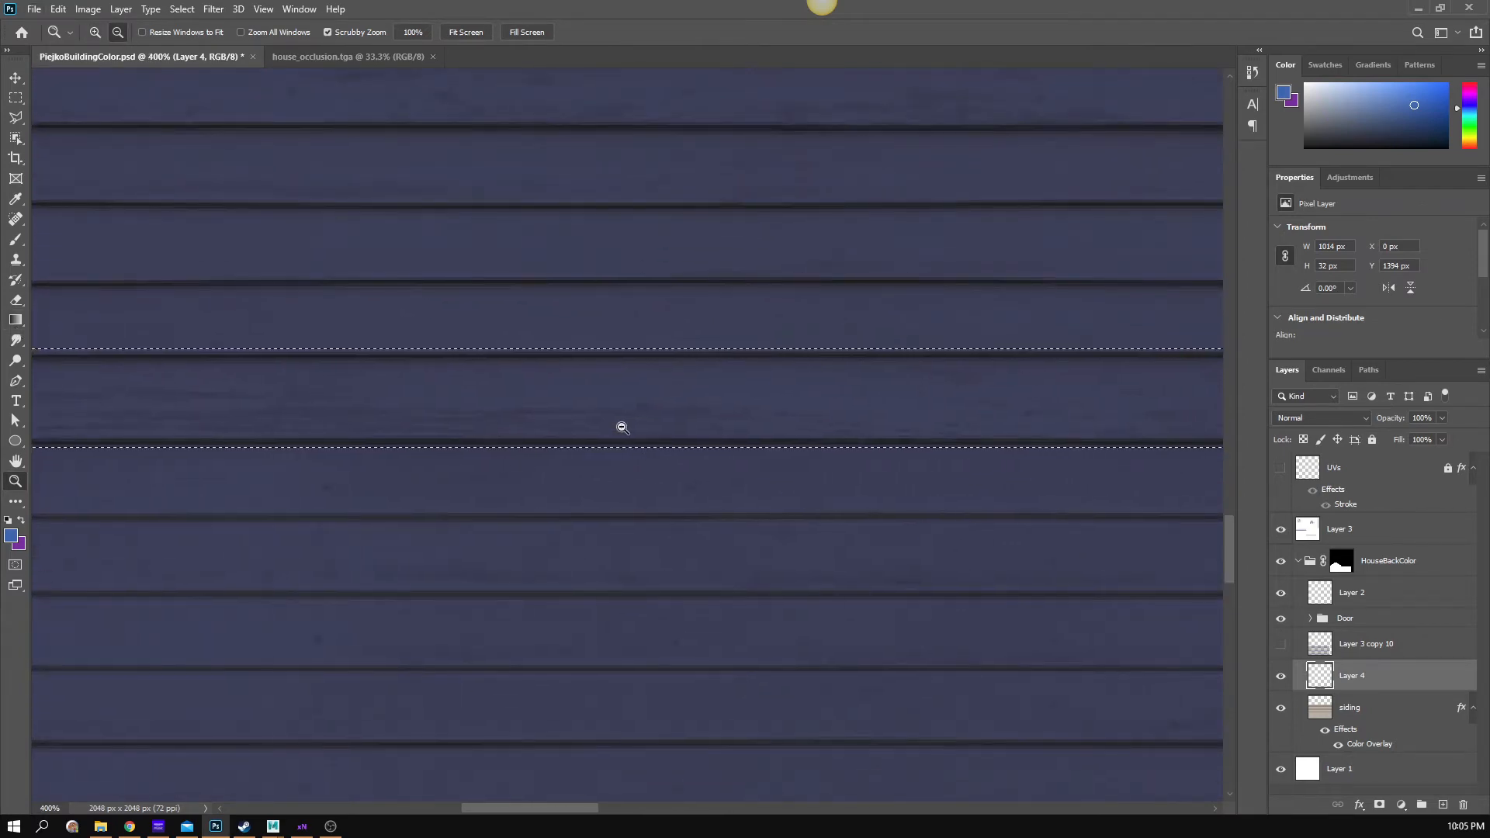
alt+click(622, 427)
alt+click(621, 427)
alt+click(622, 427)
alt+click(621, 427)
click(622, 427)
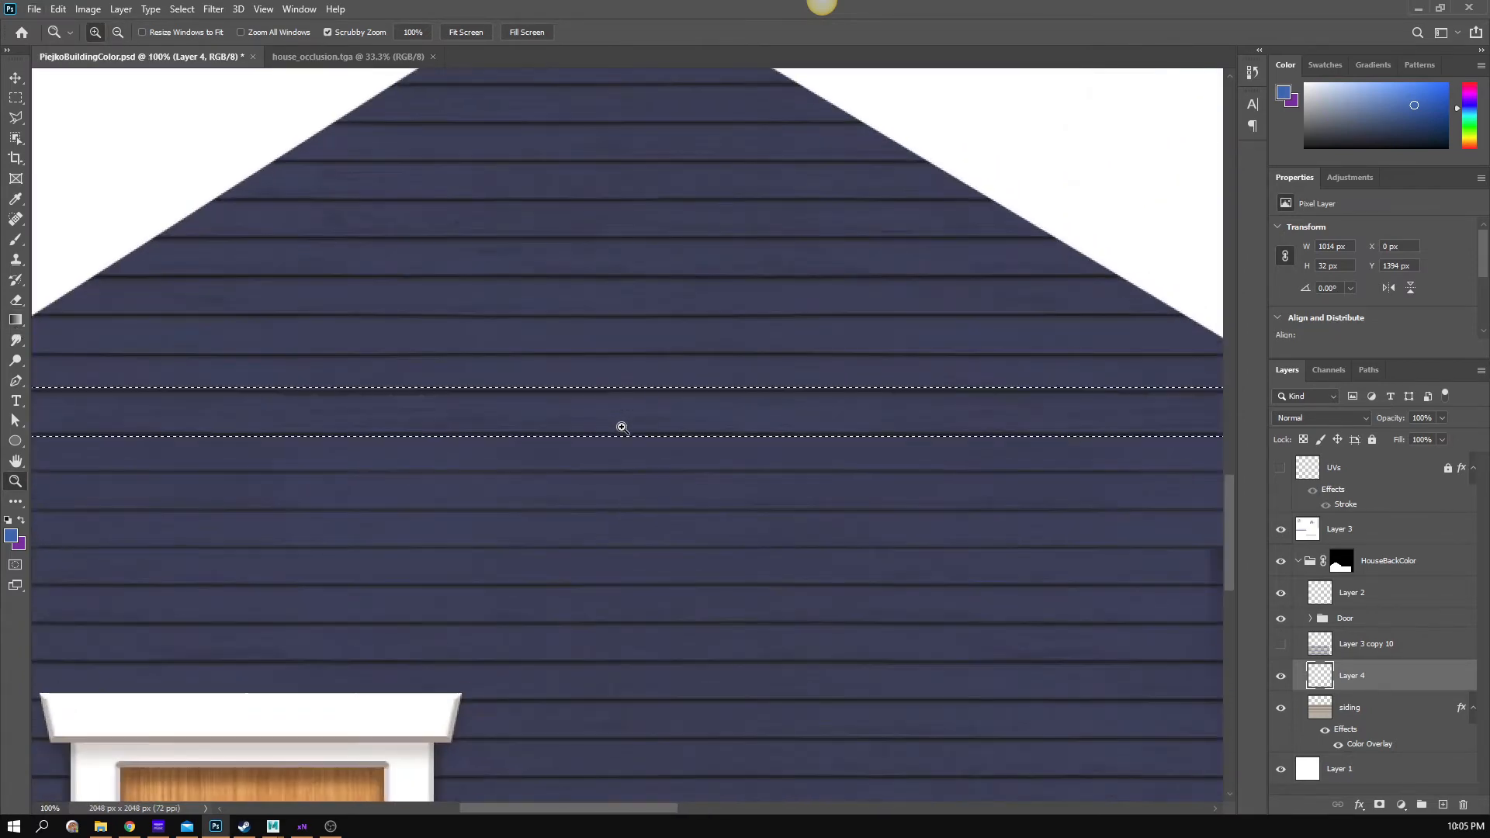
click(621, 428)
click(622, 428)
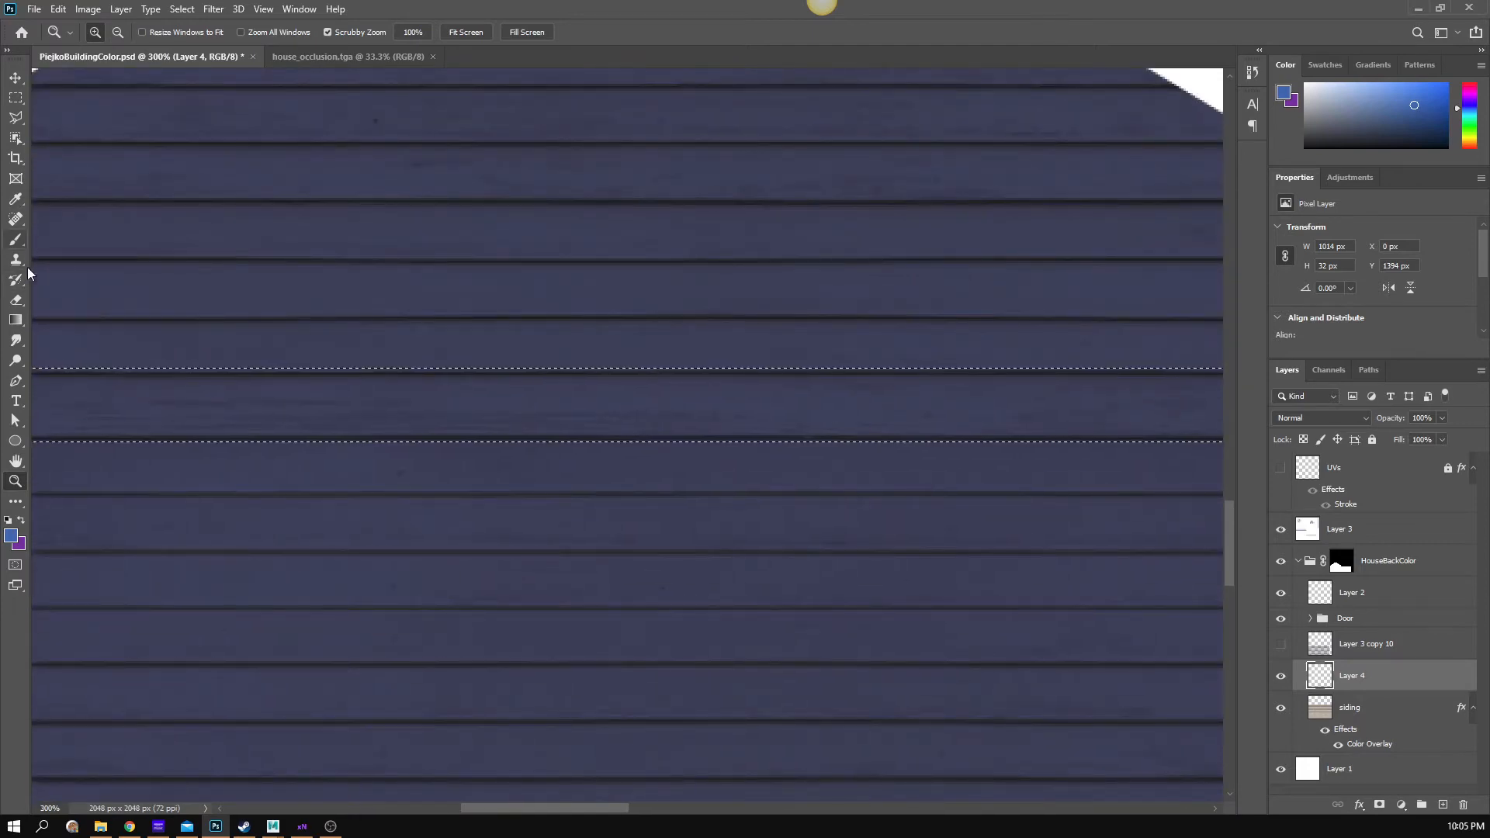
click(10, 318)
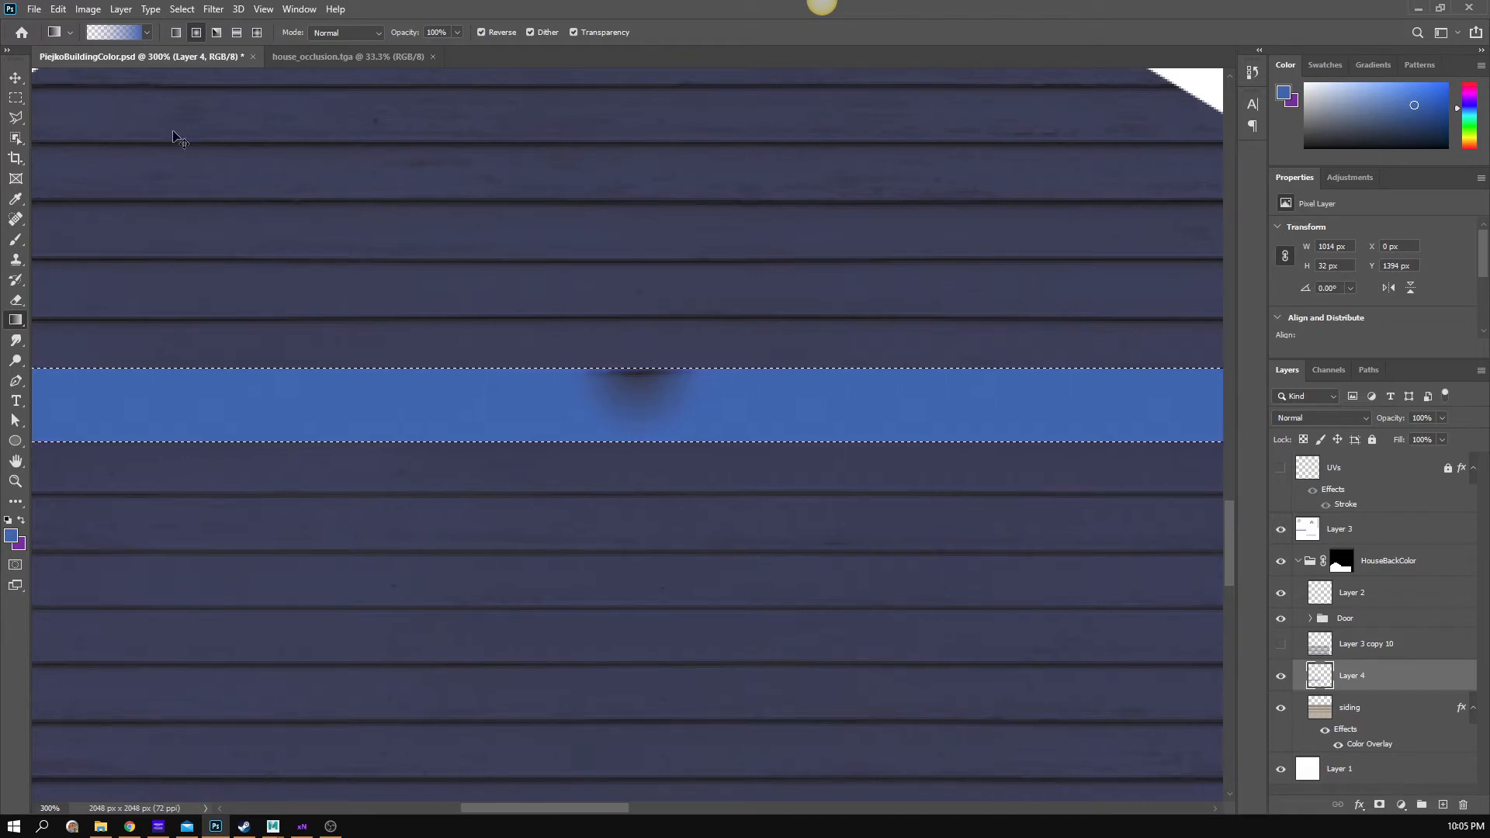
key(ctrl+z)
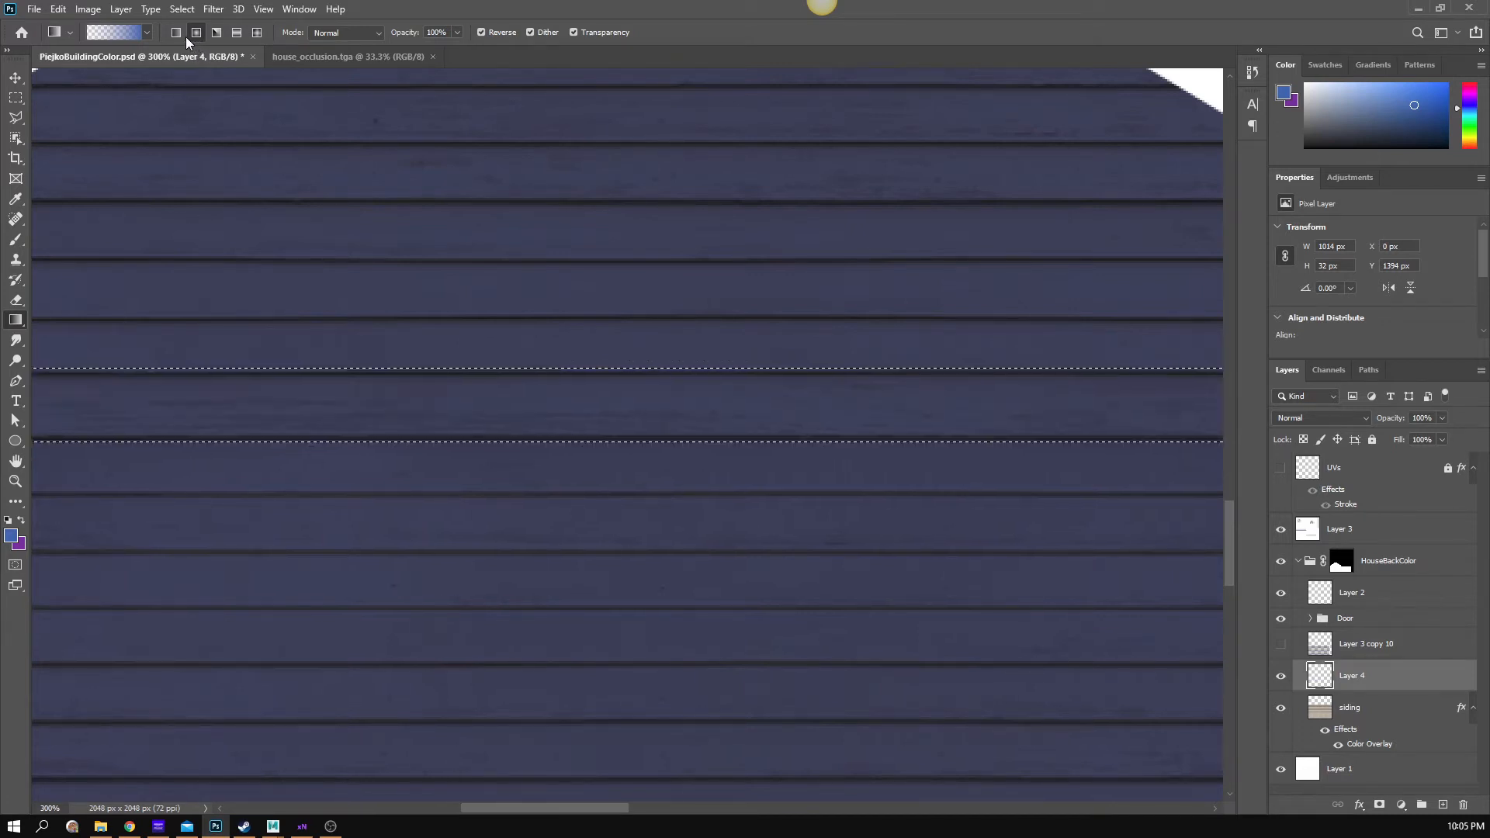
- Switch the Gradient tool to a linear gradient
click(177, 32)
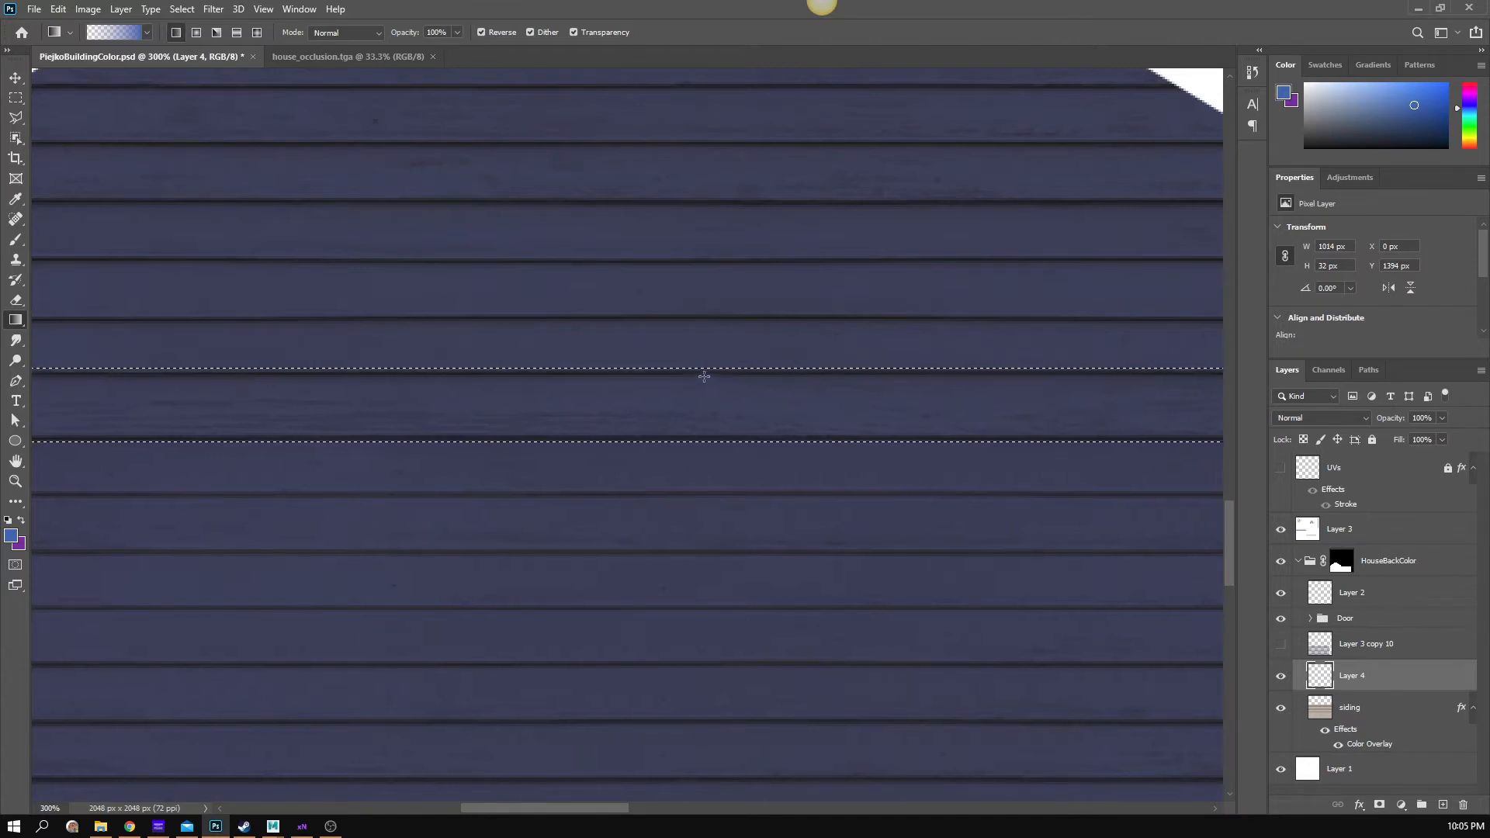
- Try a linear gradient strongest at the selected board's lower edge with Layer 4 set to Multiply, and undo both
drag(705, 436, 707, 446)
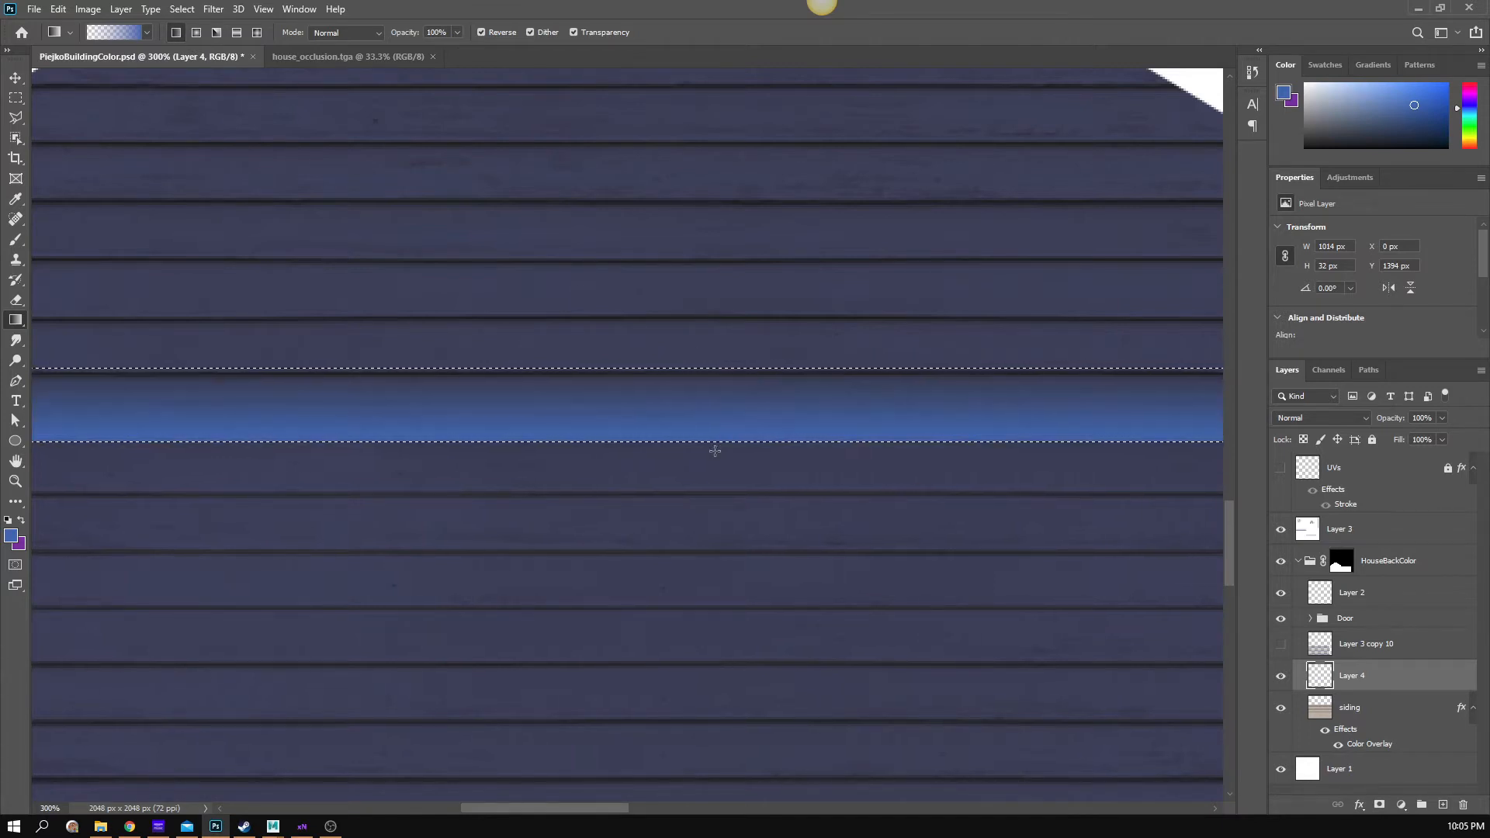
key(z)
alt+click(763, 472)
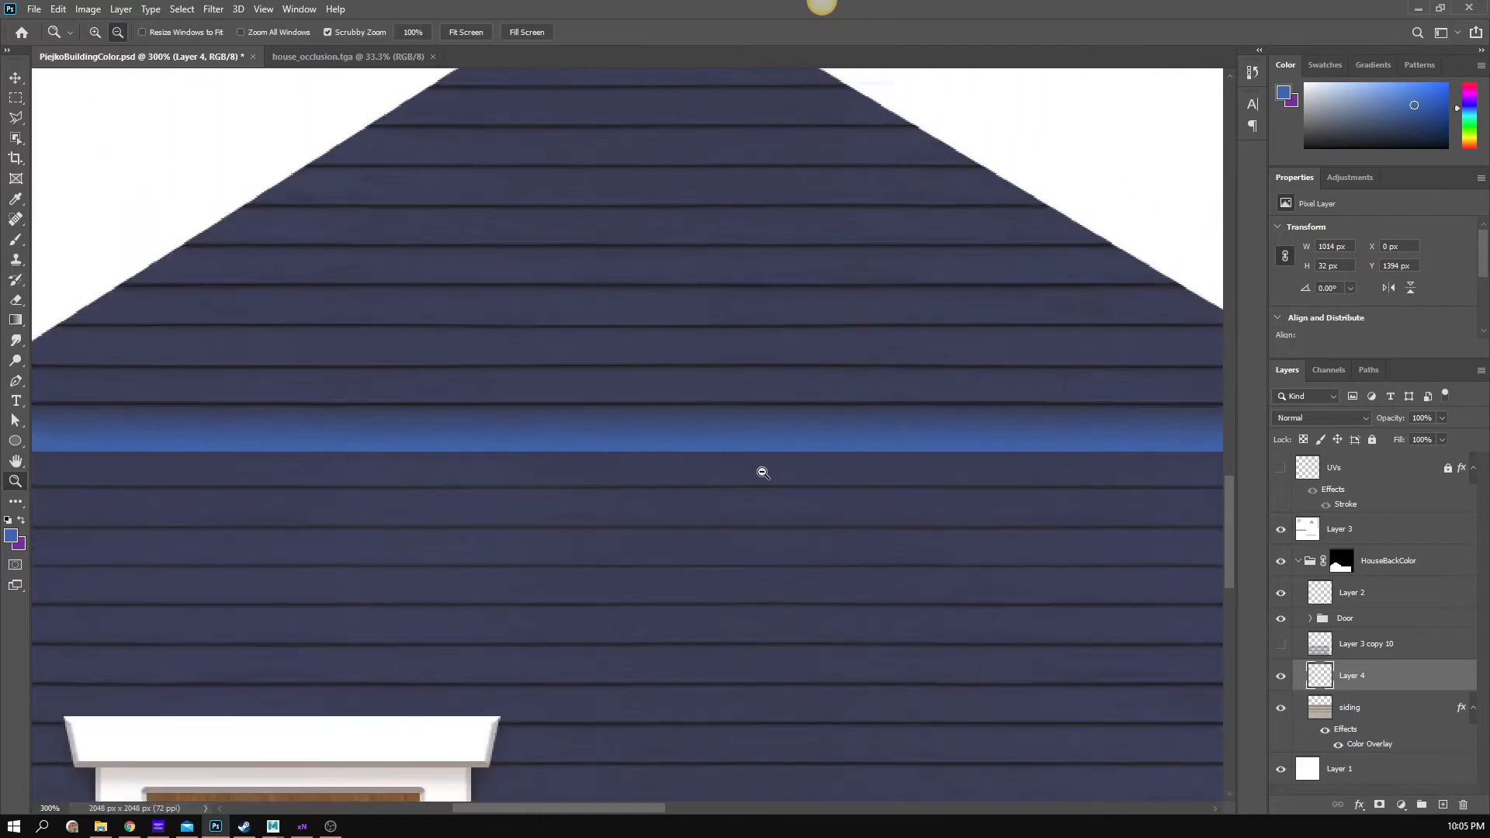
alt+click(763, 472)
alt+click(763, 472)
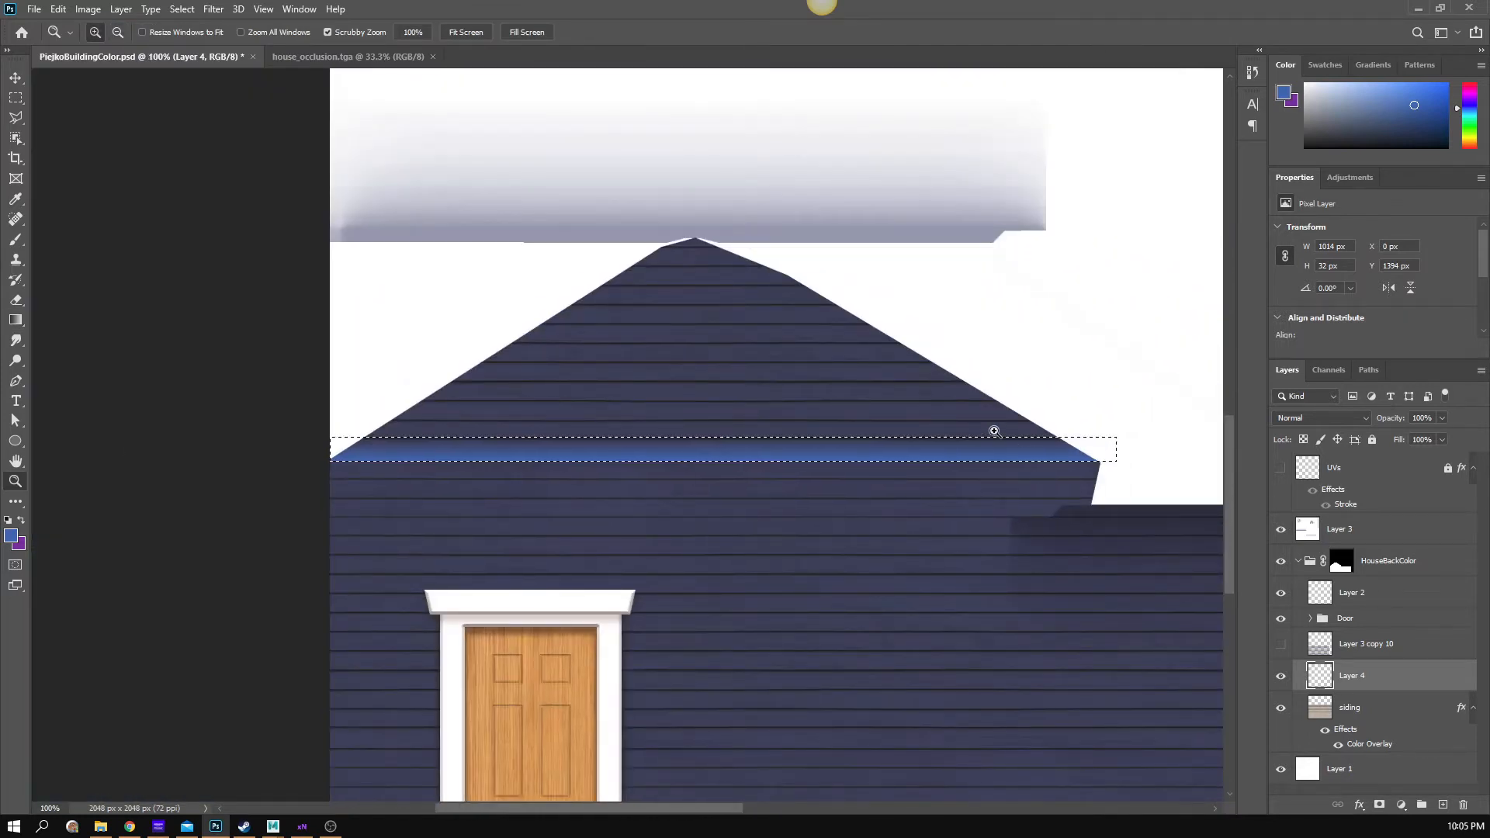
click(890, 452)
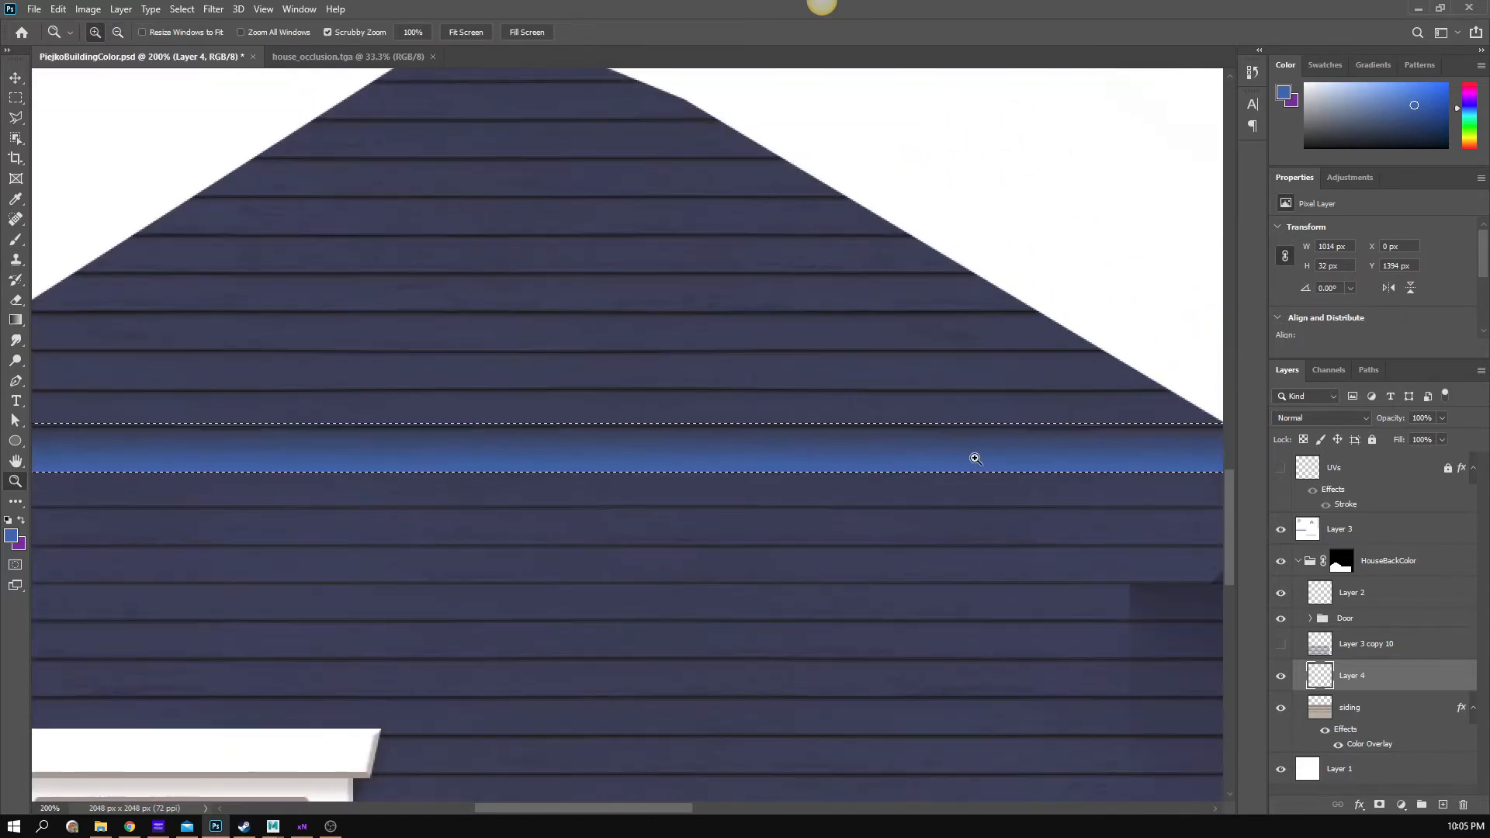
key(g)
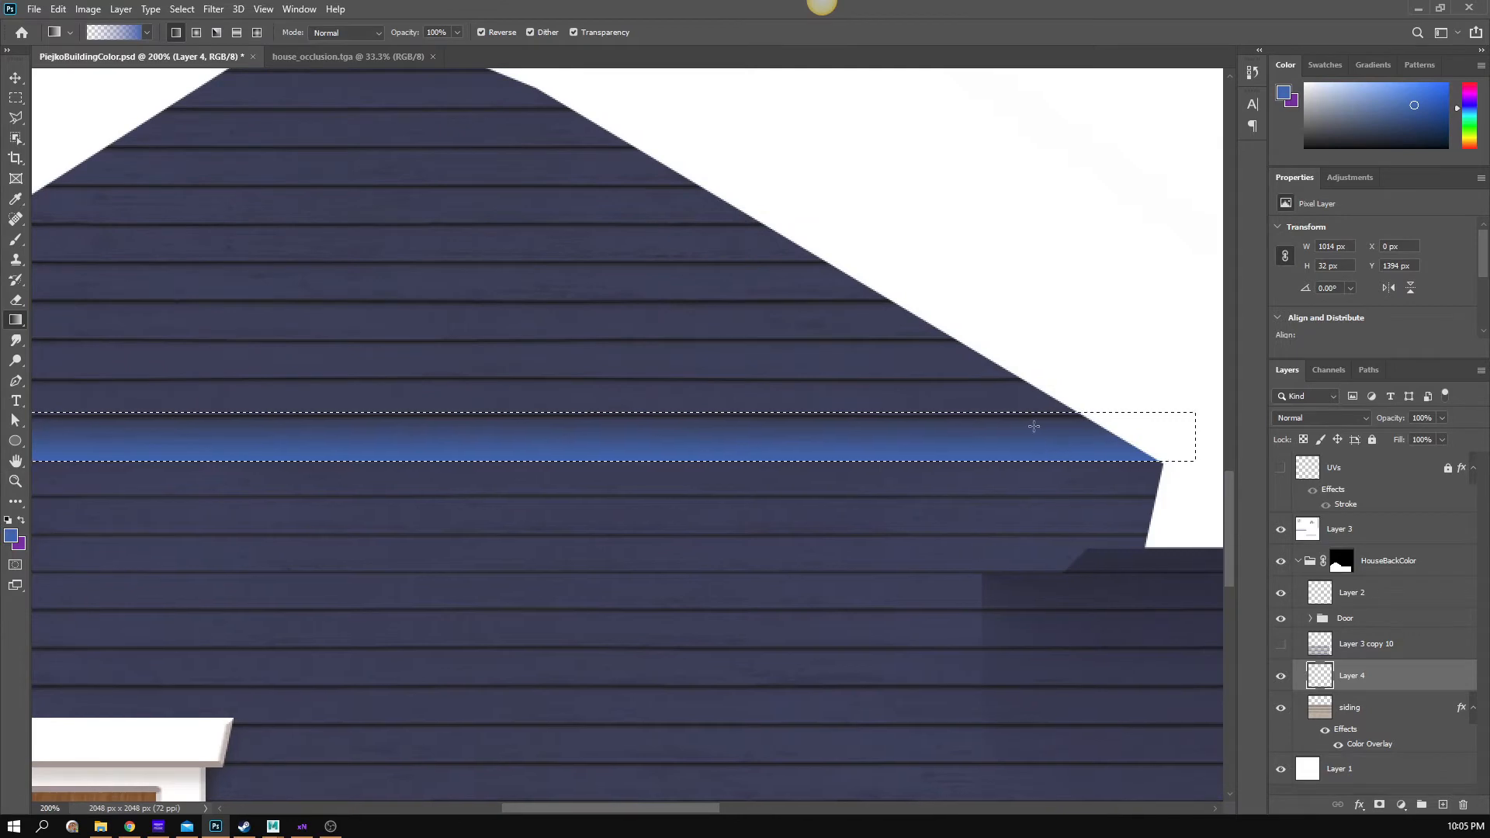
drag(428, 414, 825, 455)
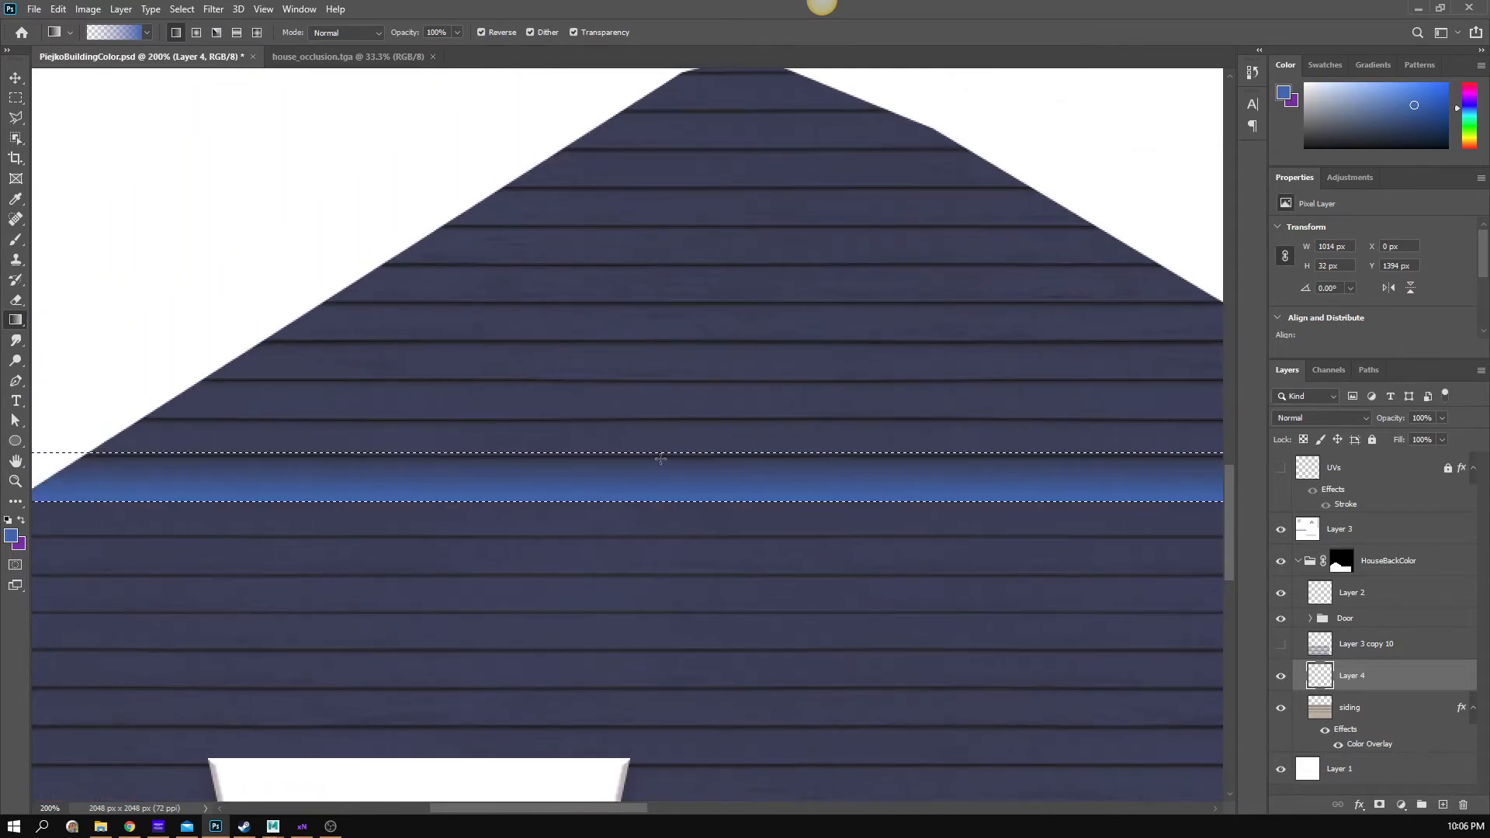
click(1313, 419)
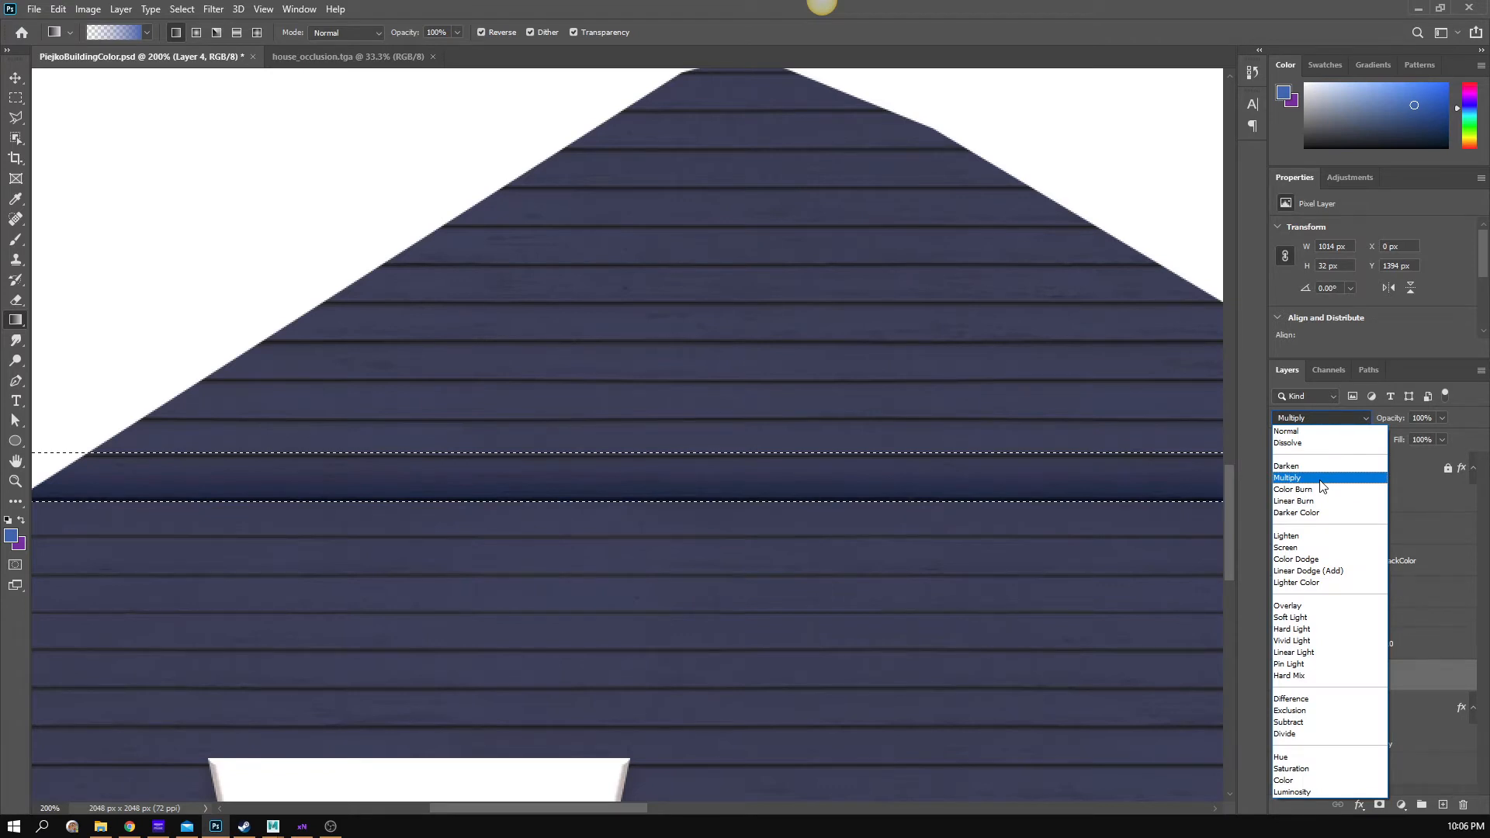
click(1320, 480)
drag(879, 539, 766, 457)
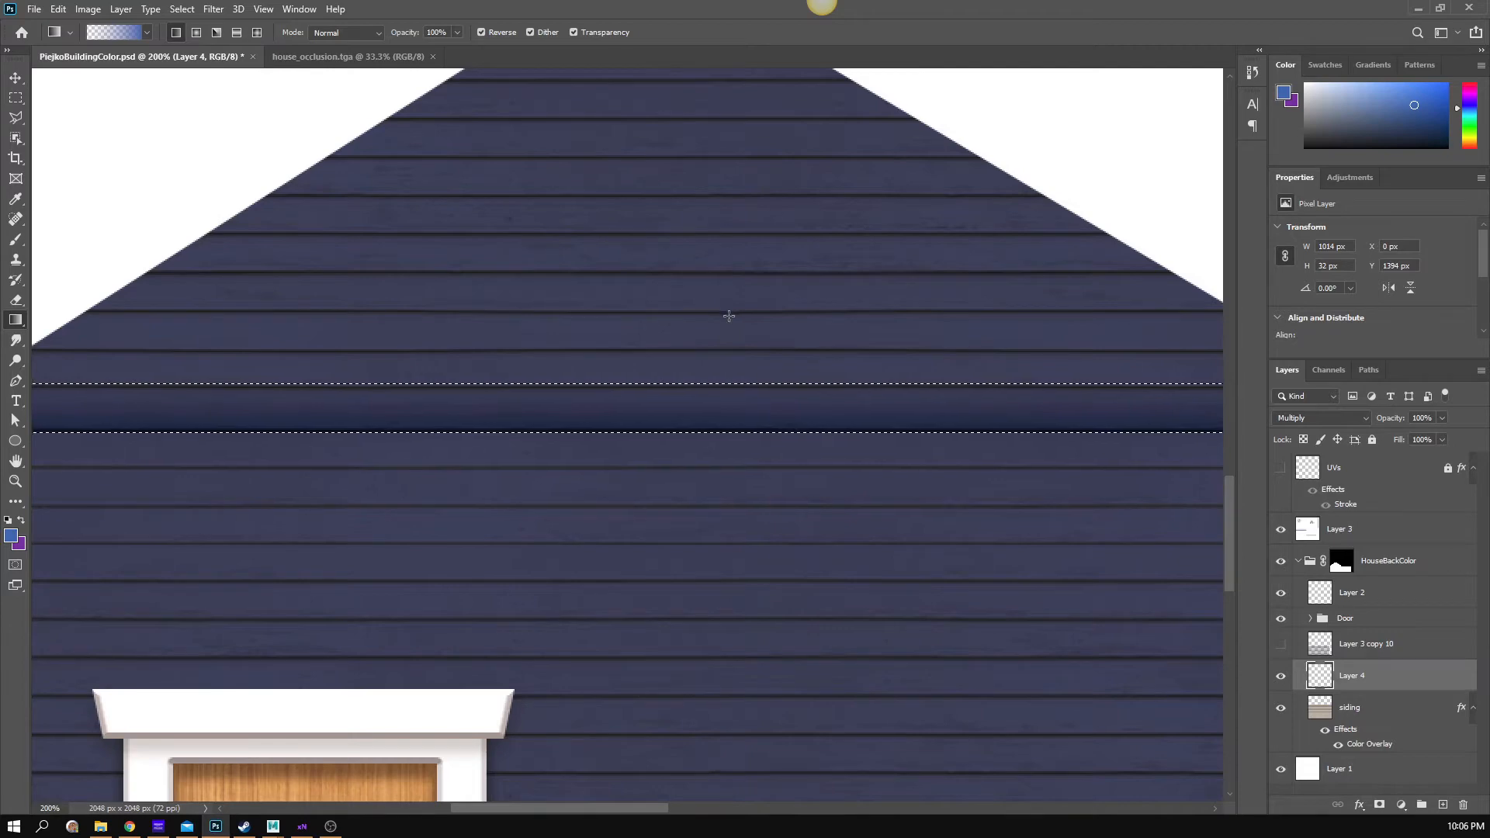
key(ctrl+z)
key(ctrl+z)
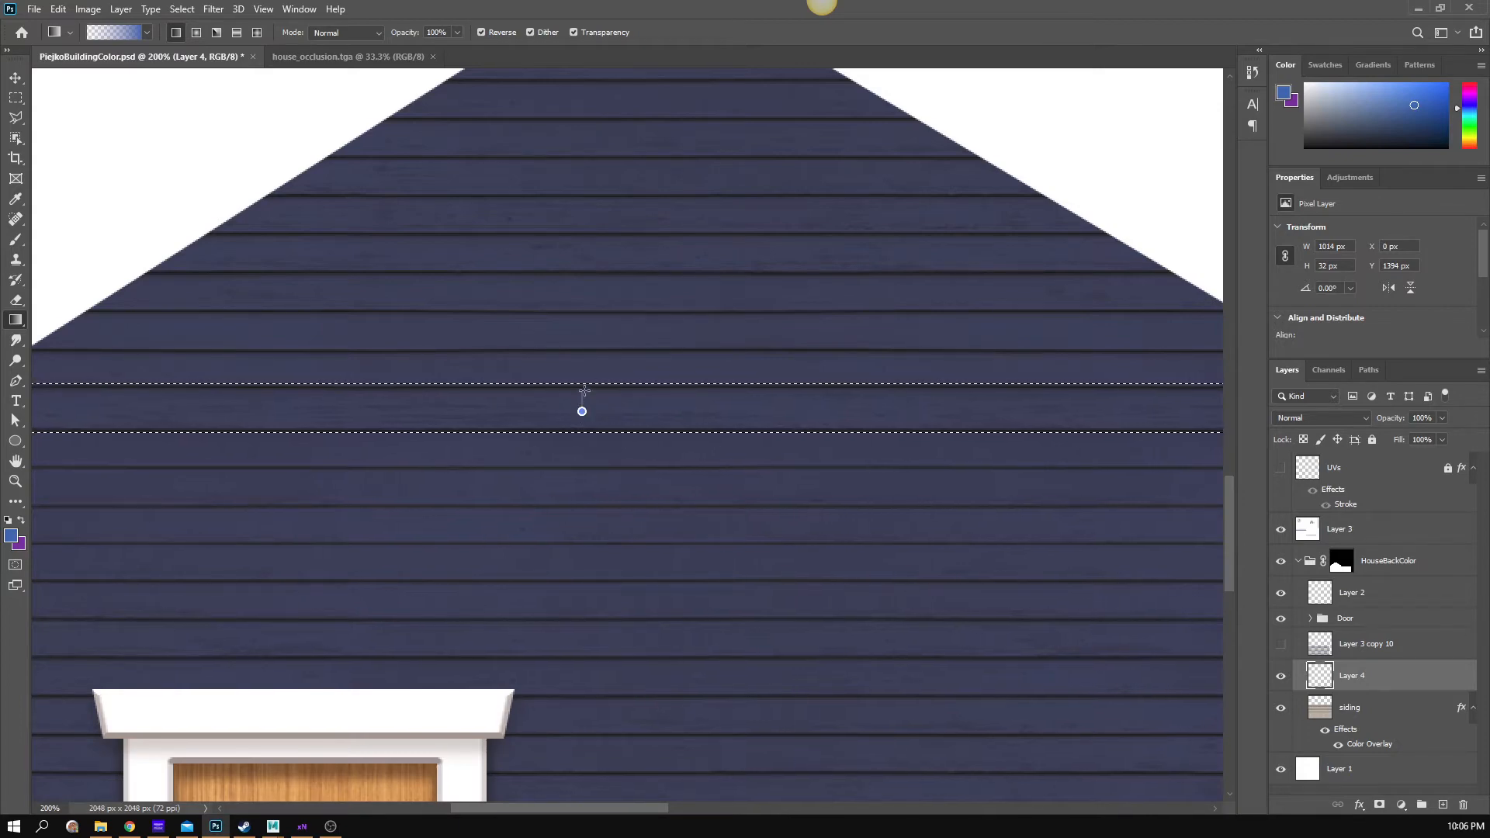
- Add a linear blue gradient fading down from the selected board's upper edge to its middle, and set Layer 4 to Multiply
drag(583, 384, 584, 409)
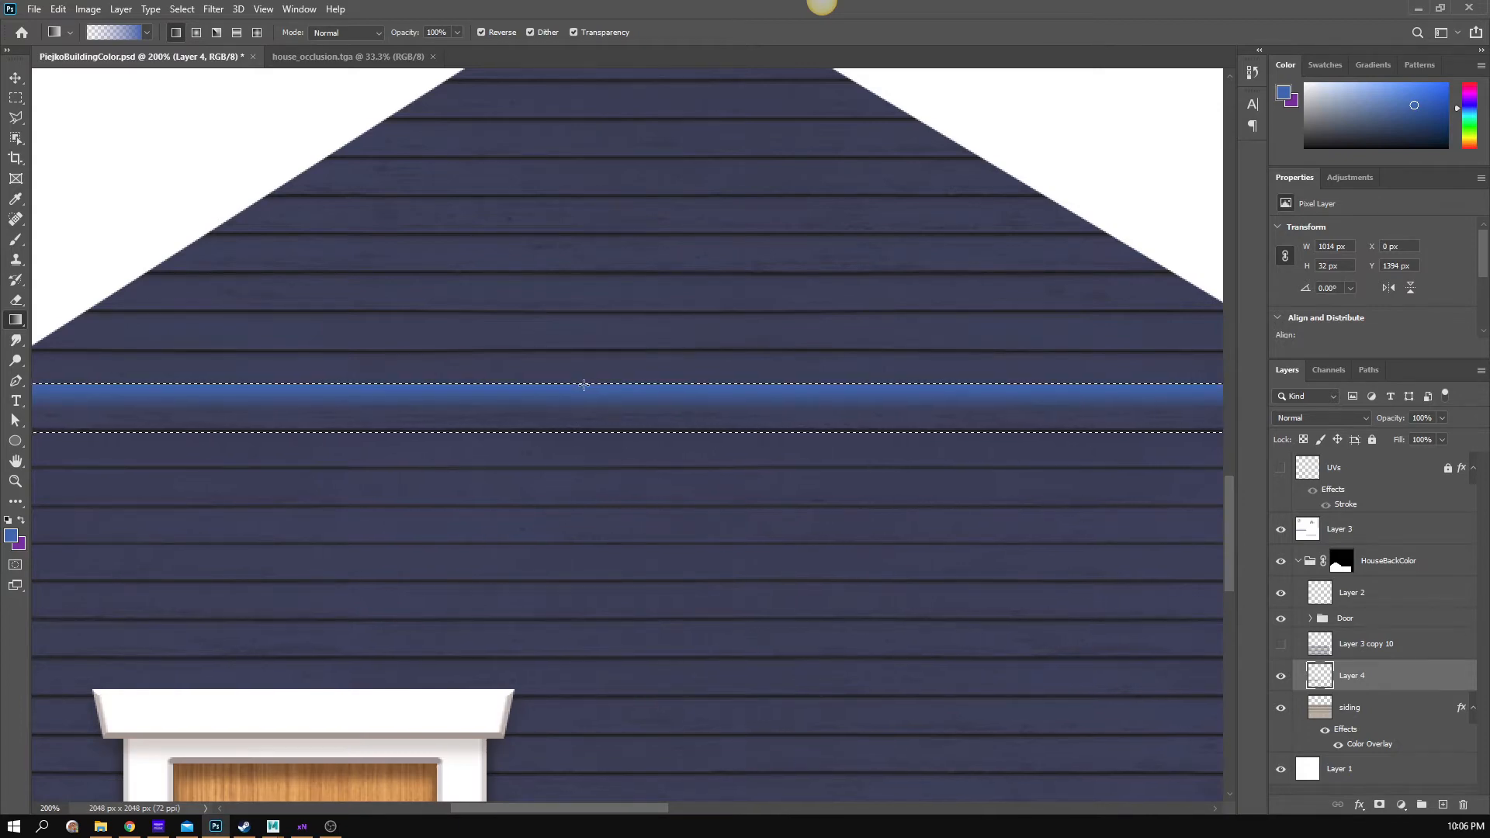
click(1344, 419)
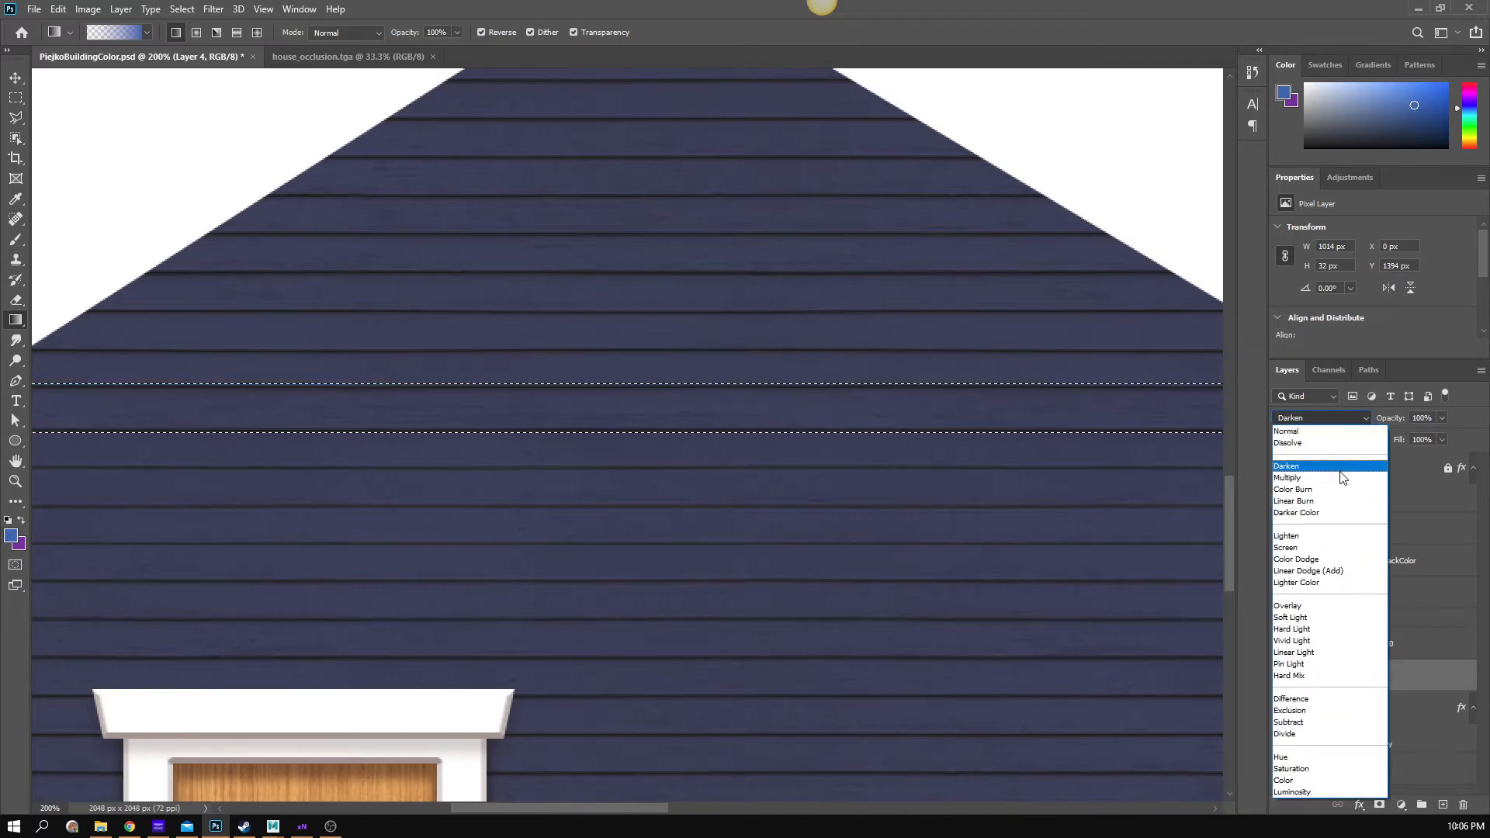
click(1341, 482)
drag(837, 417, 665, 419)
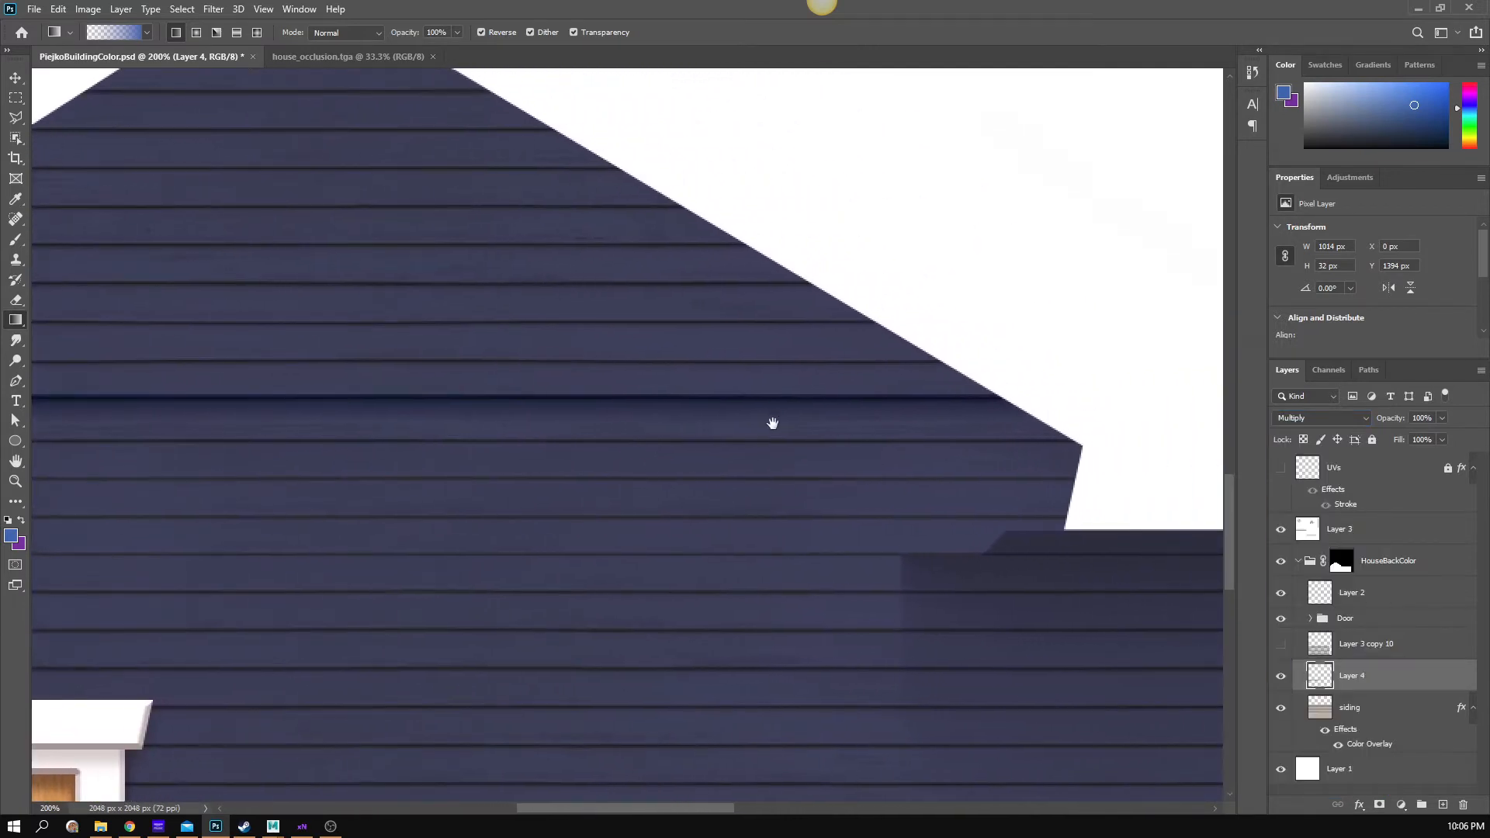
drag(774, 422, 837, 426)
drag(492, 383, 669, 366)
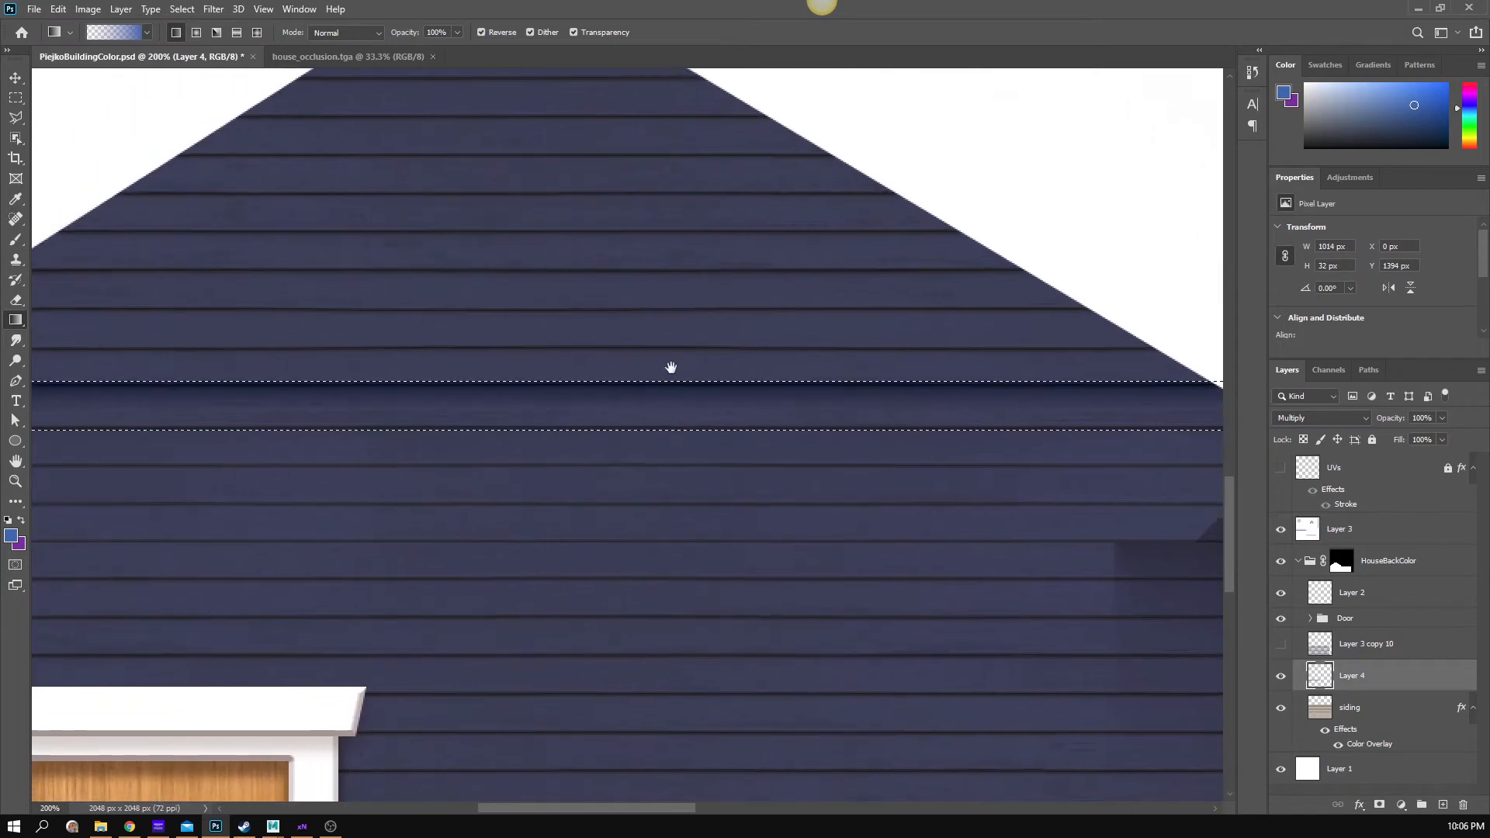
- Lower Layer 4's opacity to 74% and clear the rectangular selection
click(1441, 418)
click(16, 98)
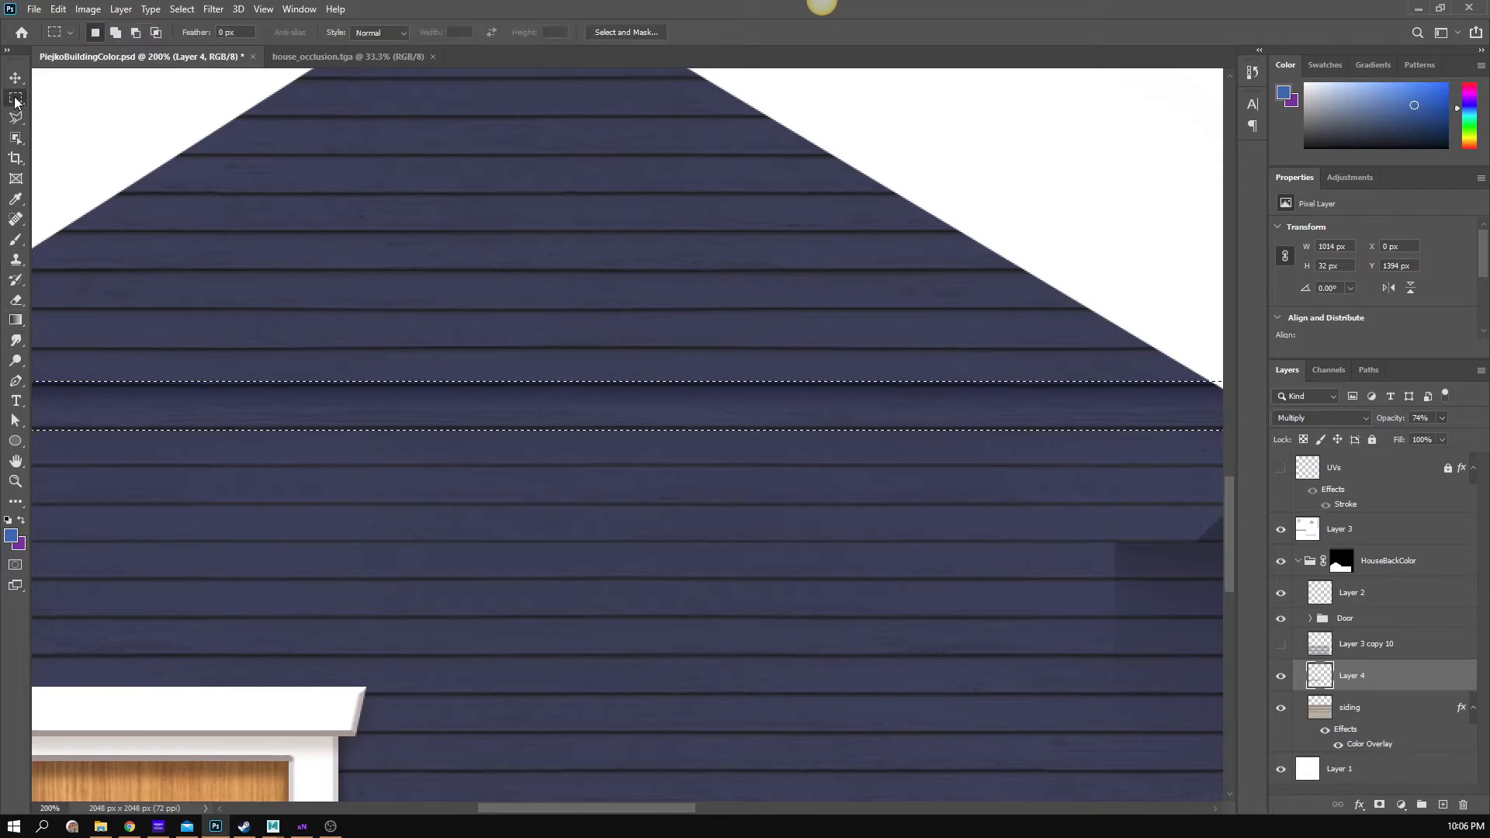
click(396, 304)
- Examine how the shaded board compares with the rest of the siding, from the whole wall to close up
key(z)
alt+click(506, 492)
alt+click(506, 492)
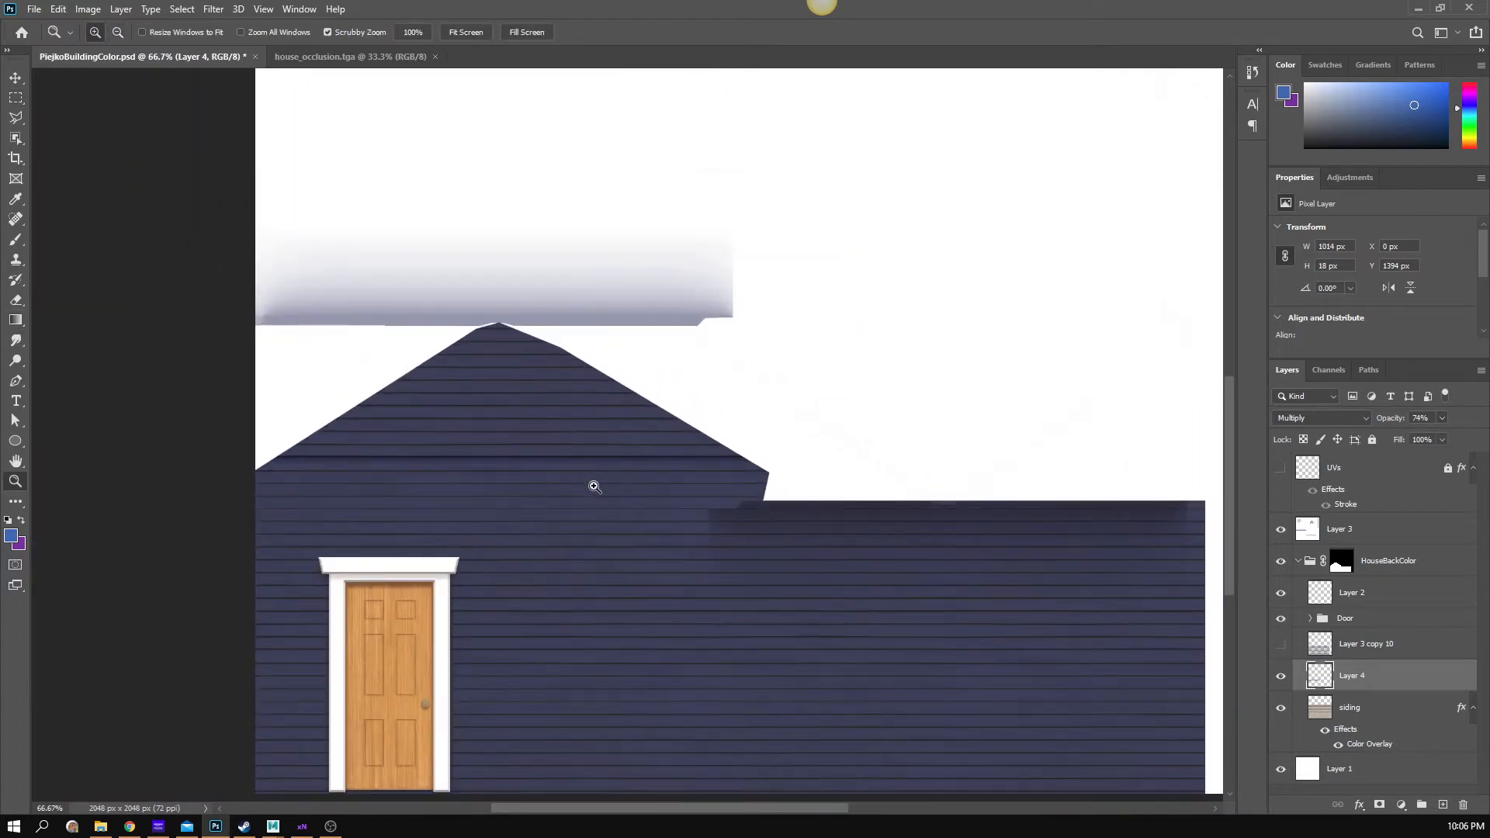
key(m)
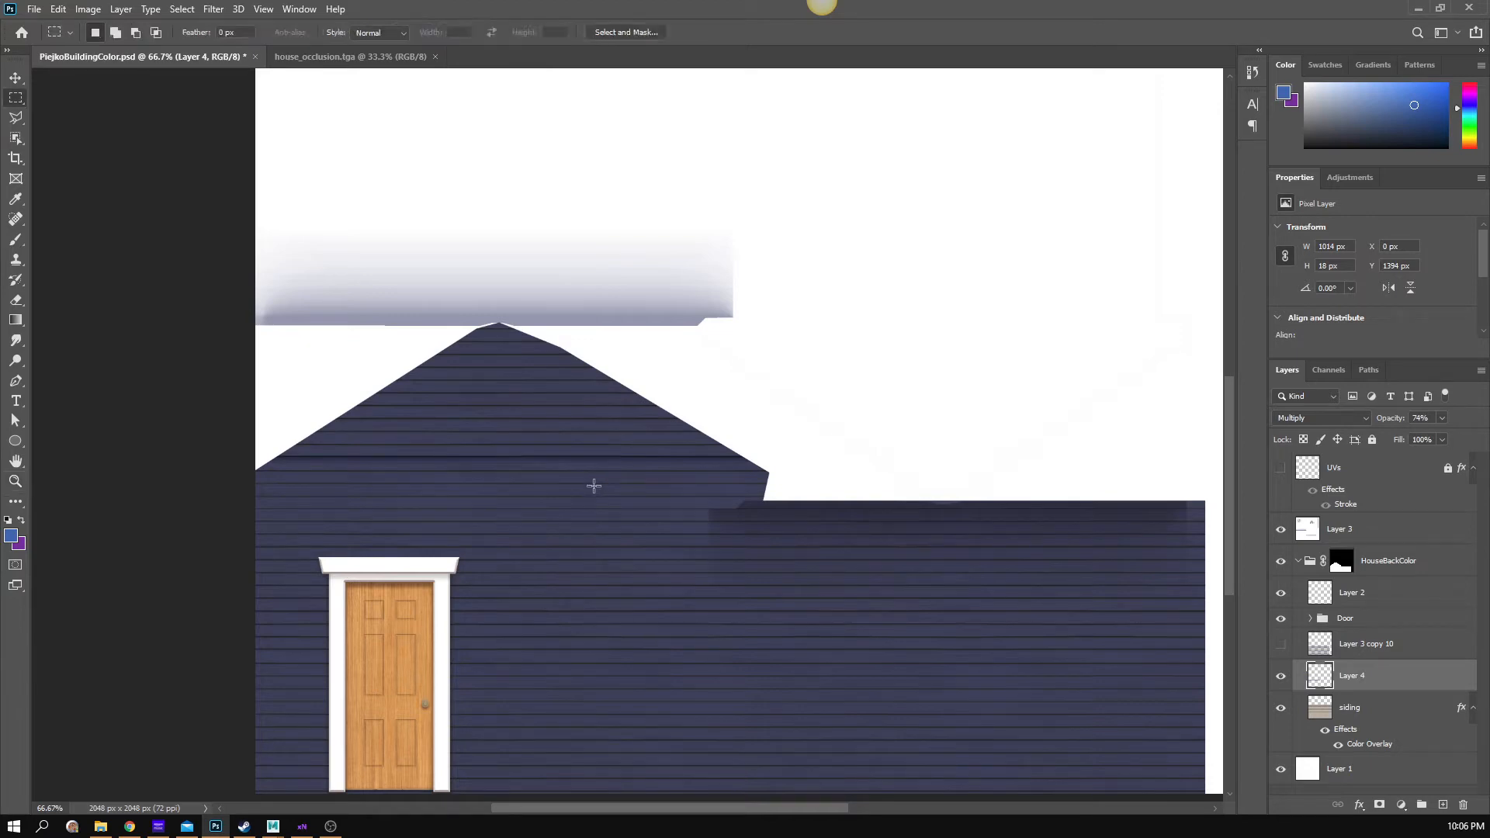
key(z)
click(287, 488)
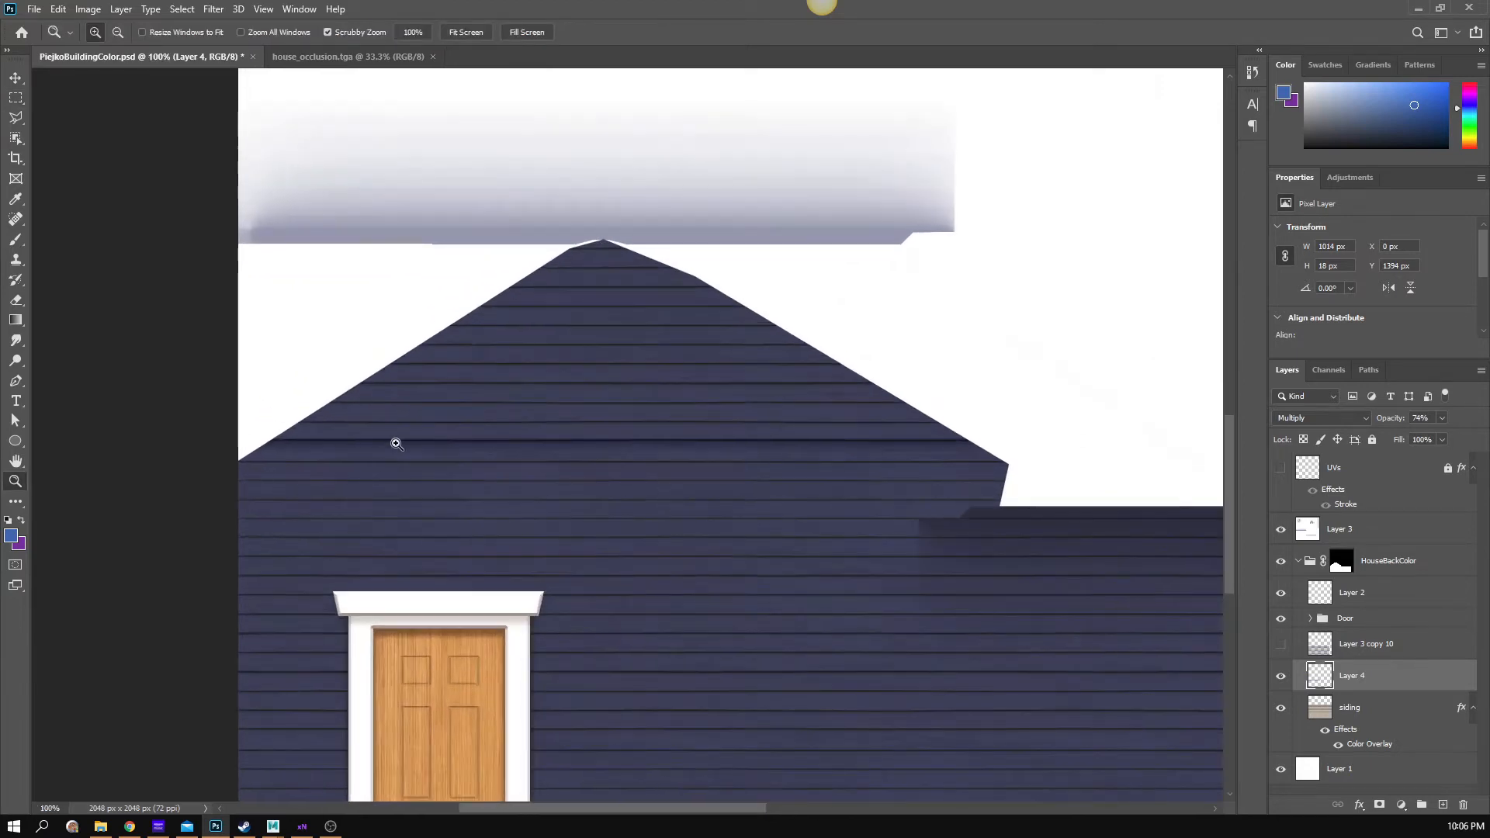
click(561, 471)
drag(715, 559, 568, 548)
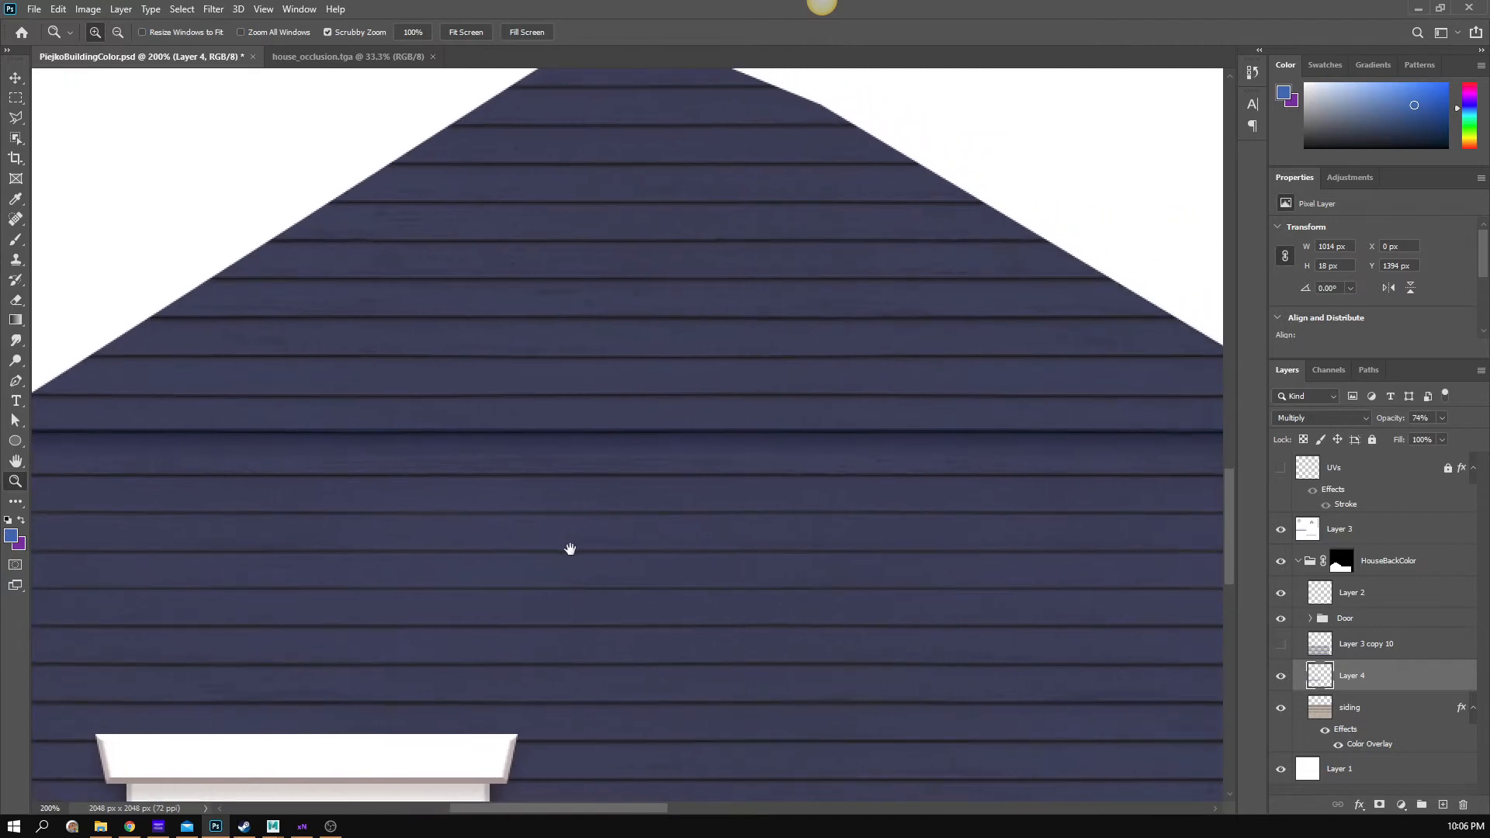
- Duplicate the shading strip on Layer 4 and nudge the copy up to Y 1372 px, under the next board line above
key(v)
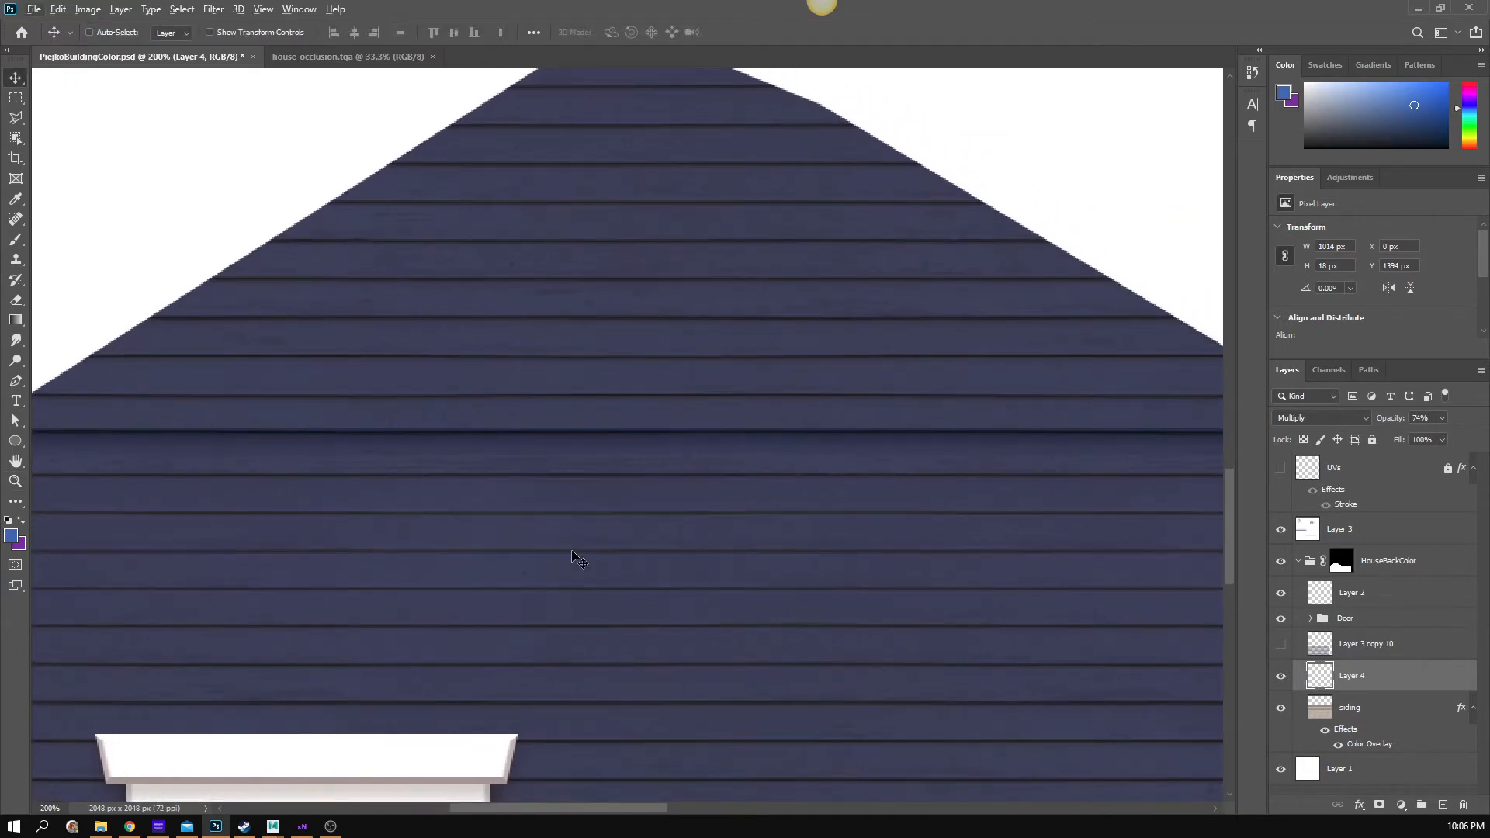
key(alt+v)
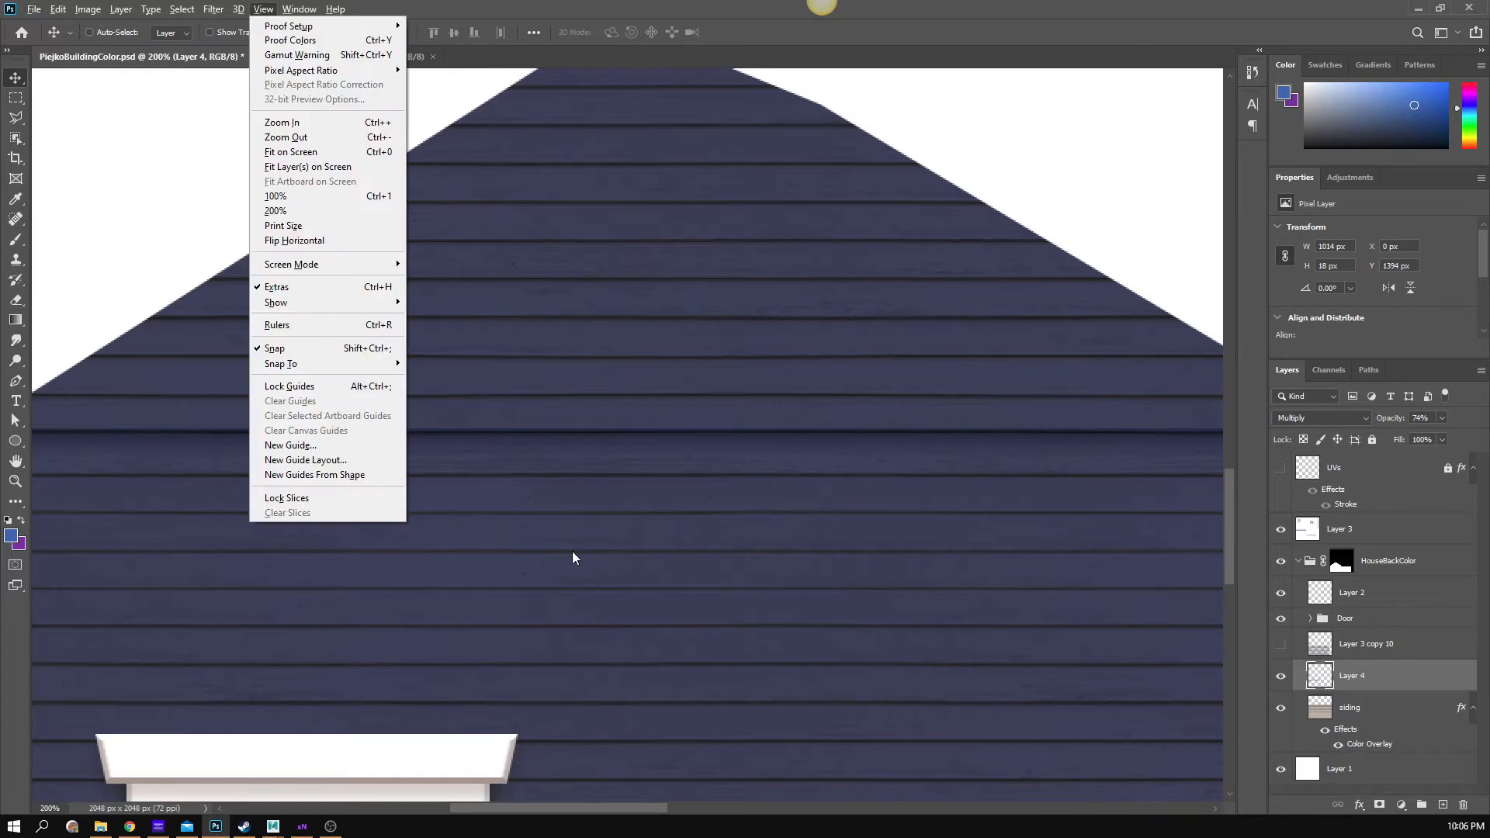
click(931, 36)
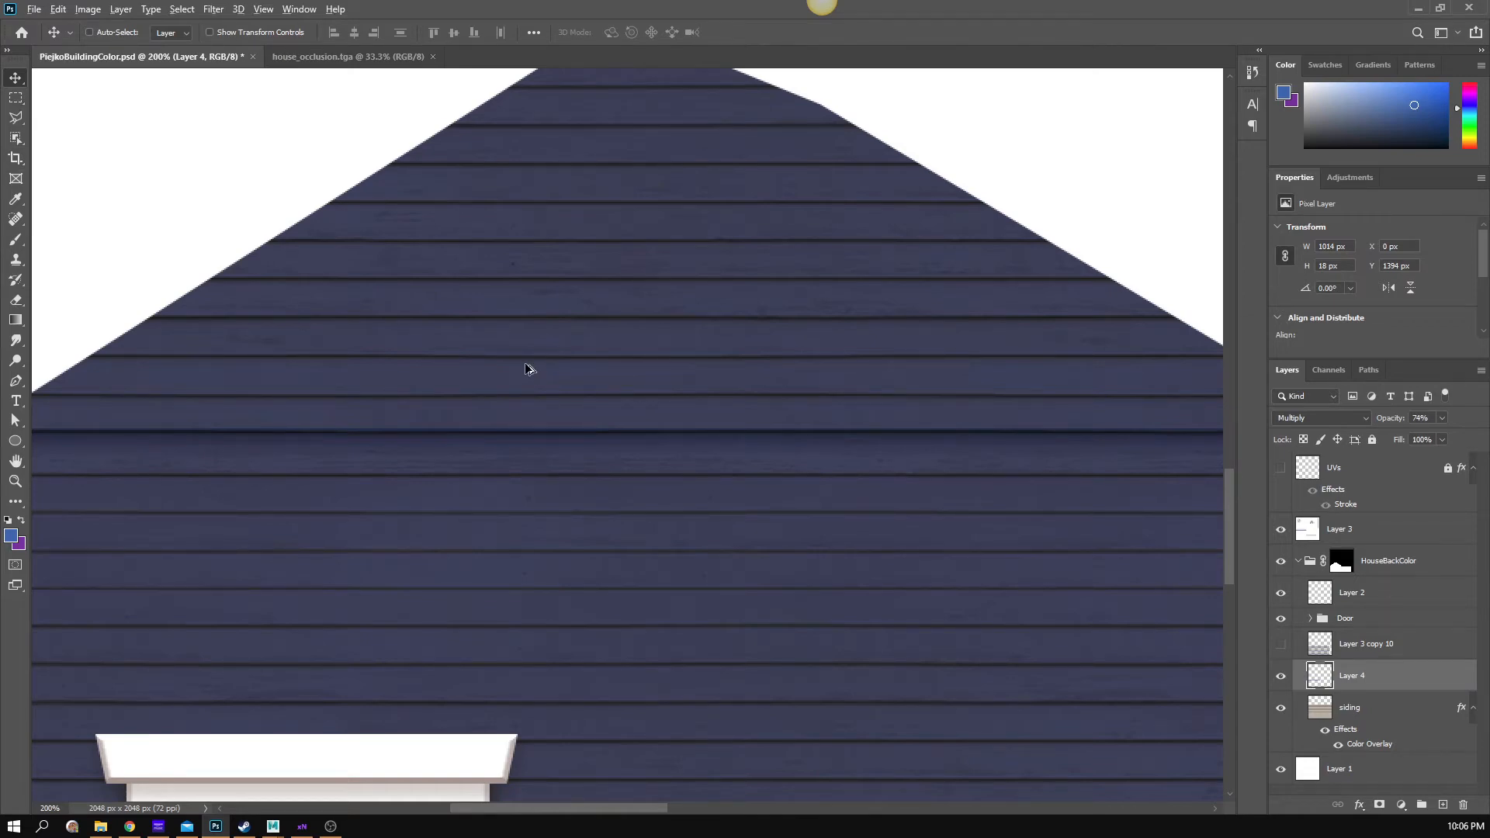
key(alt+Up)
key(Up)
key(Up)
key(Up)
key(Up)
key(Up)
key(Up)
key(Up)
key(Up)
key(Up)
key(Up)
key(Up)
key(Up)
key(Up)
key(Up)
key(Up)
key(Up)
key(Up)
key(Up)
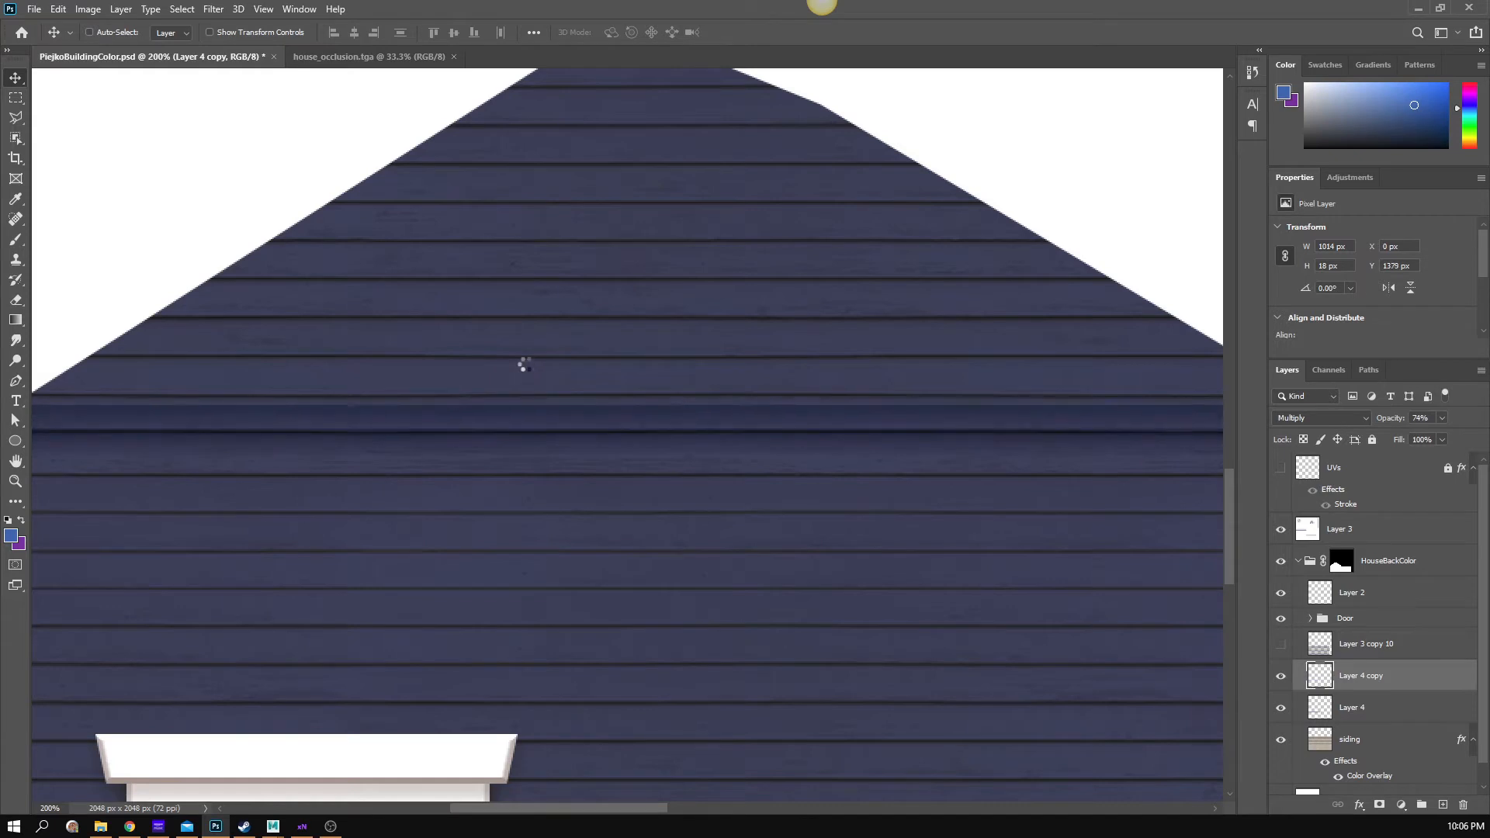
key(Up)
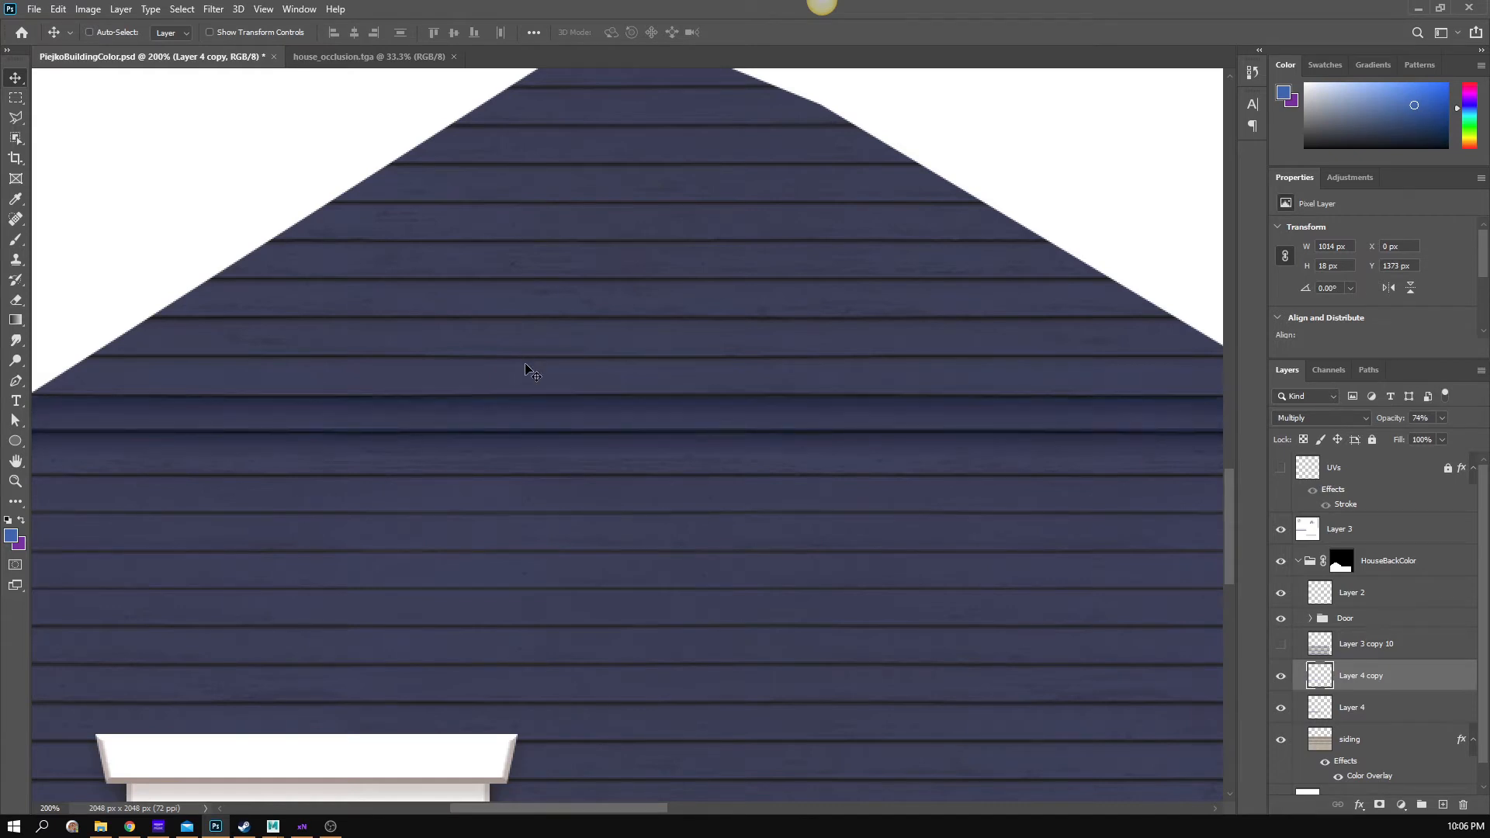
key(Up)
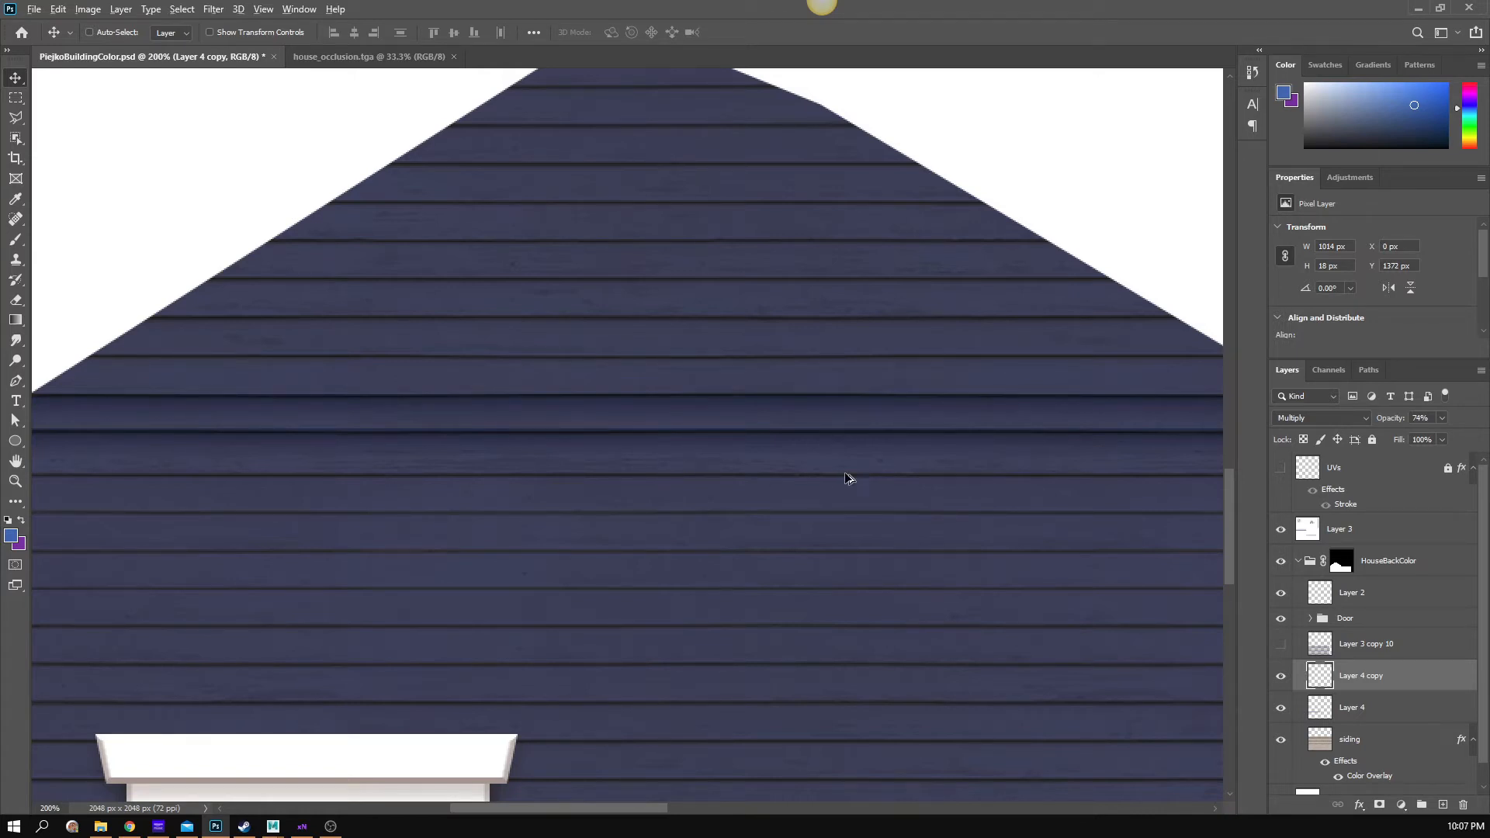
- Duplicate the upper shading strip again and nudge this second copy up one board to Y 1348 px
key(alt+Up)
key(Up)
key(Up)
key(Up)
key(Up)
key(Up)
key(Up)
key(Up)
key(Up)
key(Up)
key(Up)
key(Up)
key(Up)
key(Up)
key(Up)
key(Up)
key(Up)
key(Up)
key(Up)
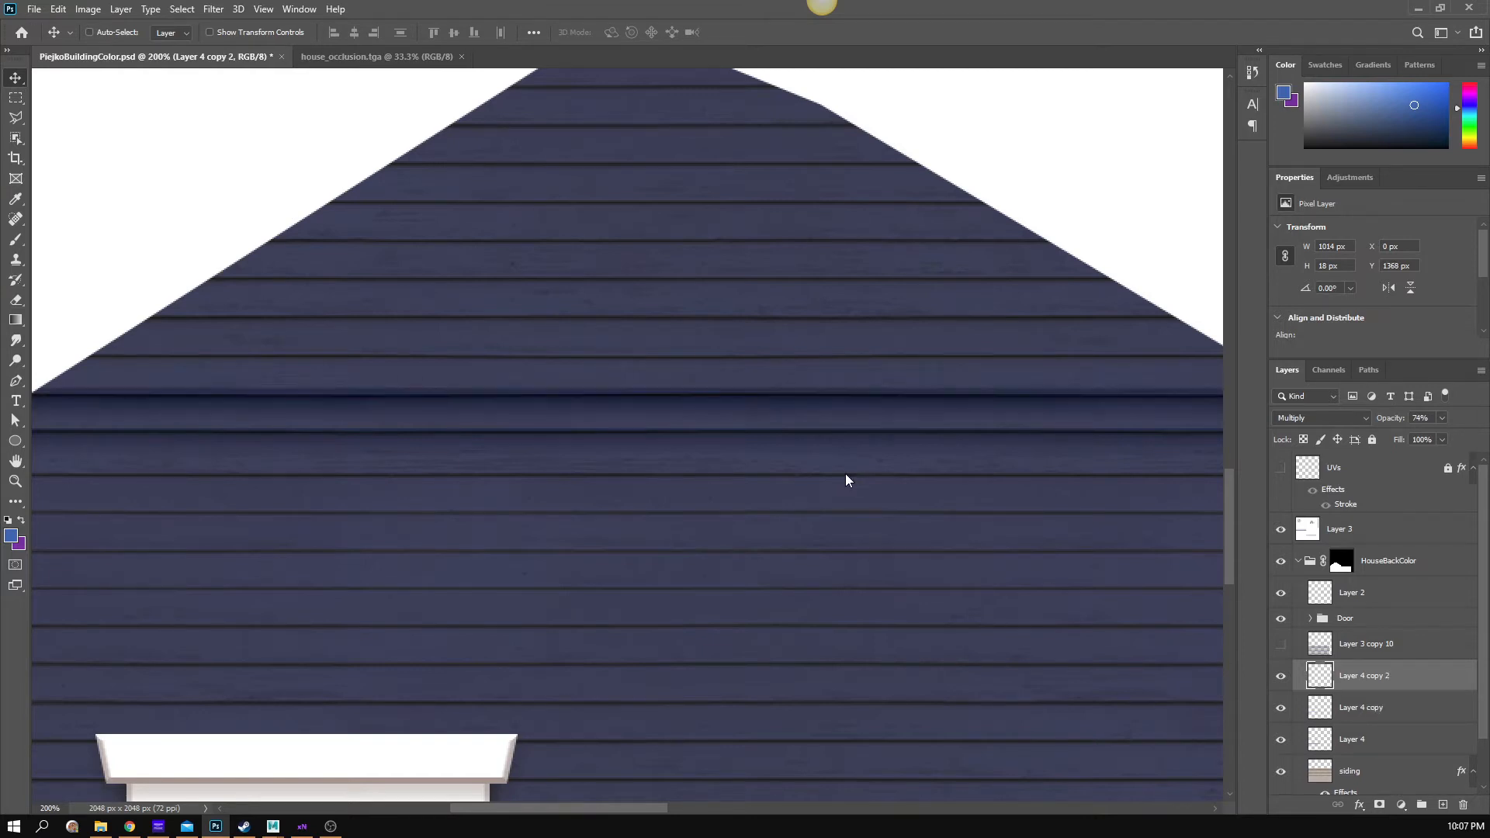
key(Up)
key(Up)
key(Up)
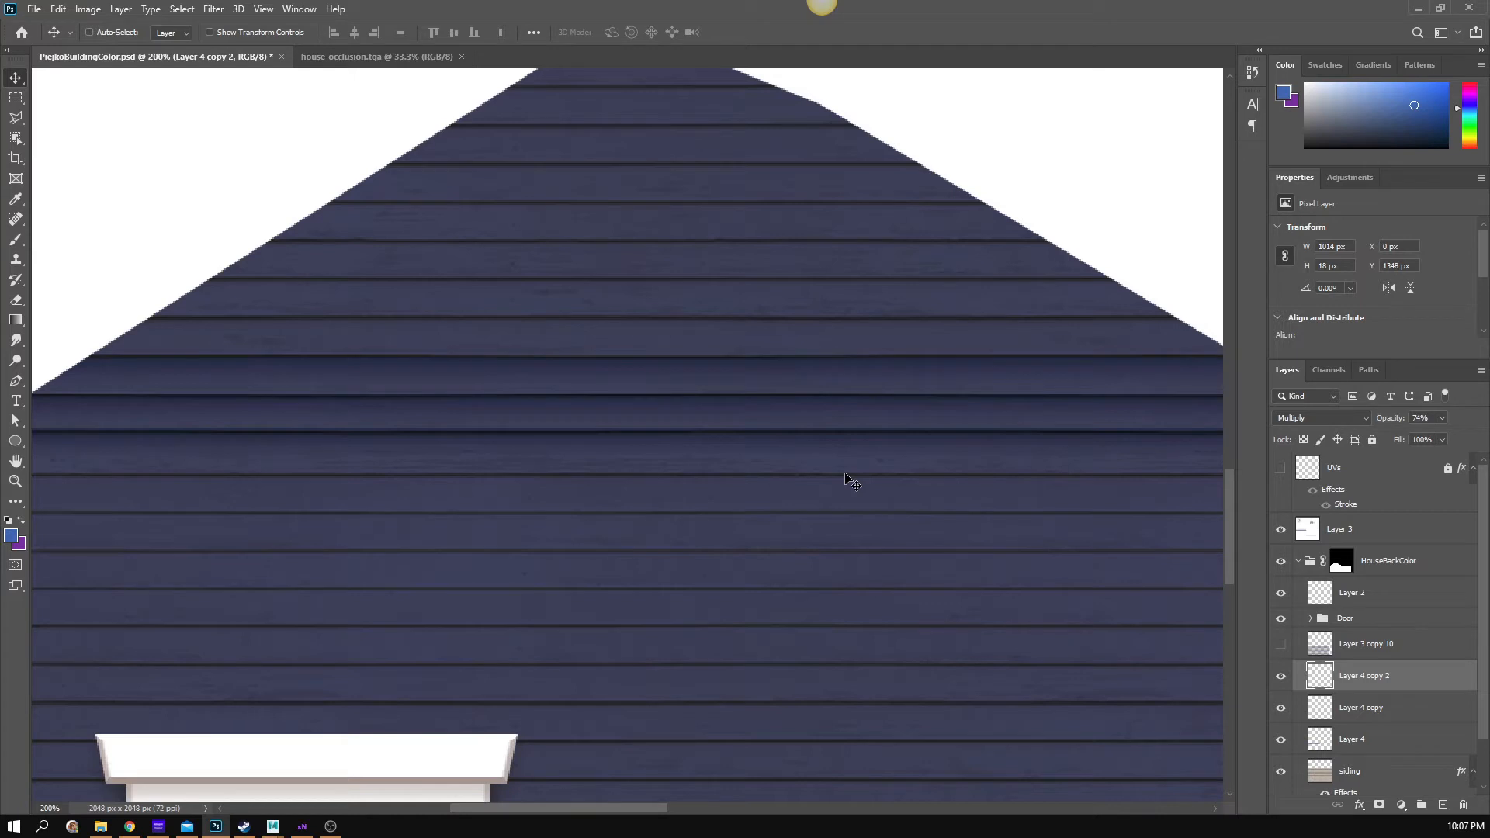
- Make a third copy of the shading strip and nudge it up one board to Y 1324 px
key(alt+Up)
key(Up)
key(Up)
key(Up)
key(Up)
key(Up)
key(Up)
key(Up)
key(Up)
key(Up)
key(Up)
key(Up)
key(Up)
key(Up)
key(Up)
key(Up)
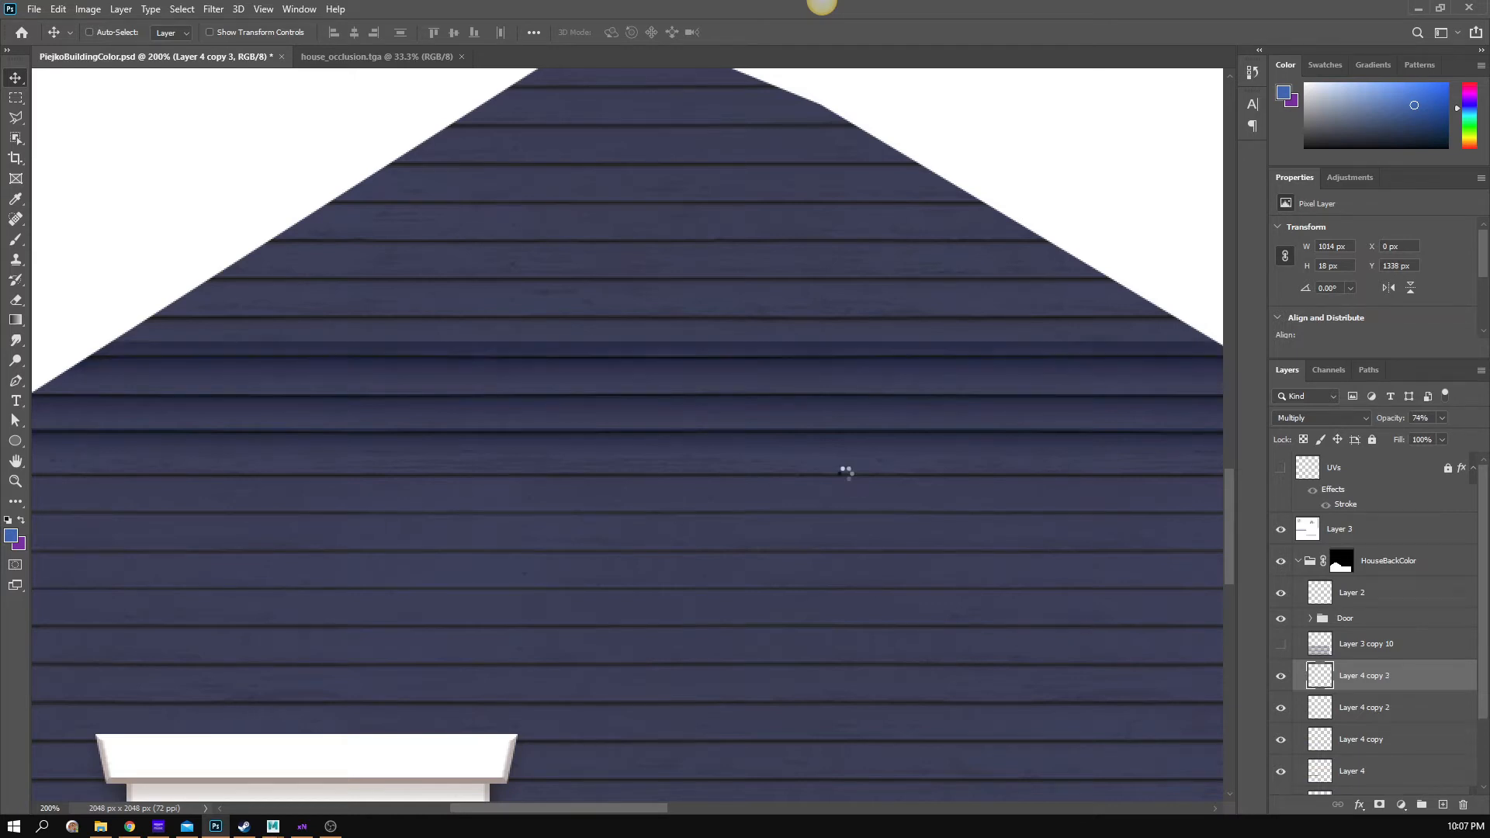
key(Up)
key(Up)
key(Up)
key(Up)
key(Up)
key(Up)
key(Up)
key(Up)
key(Up)
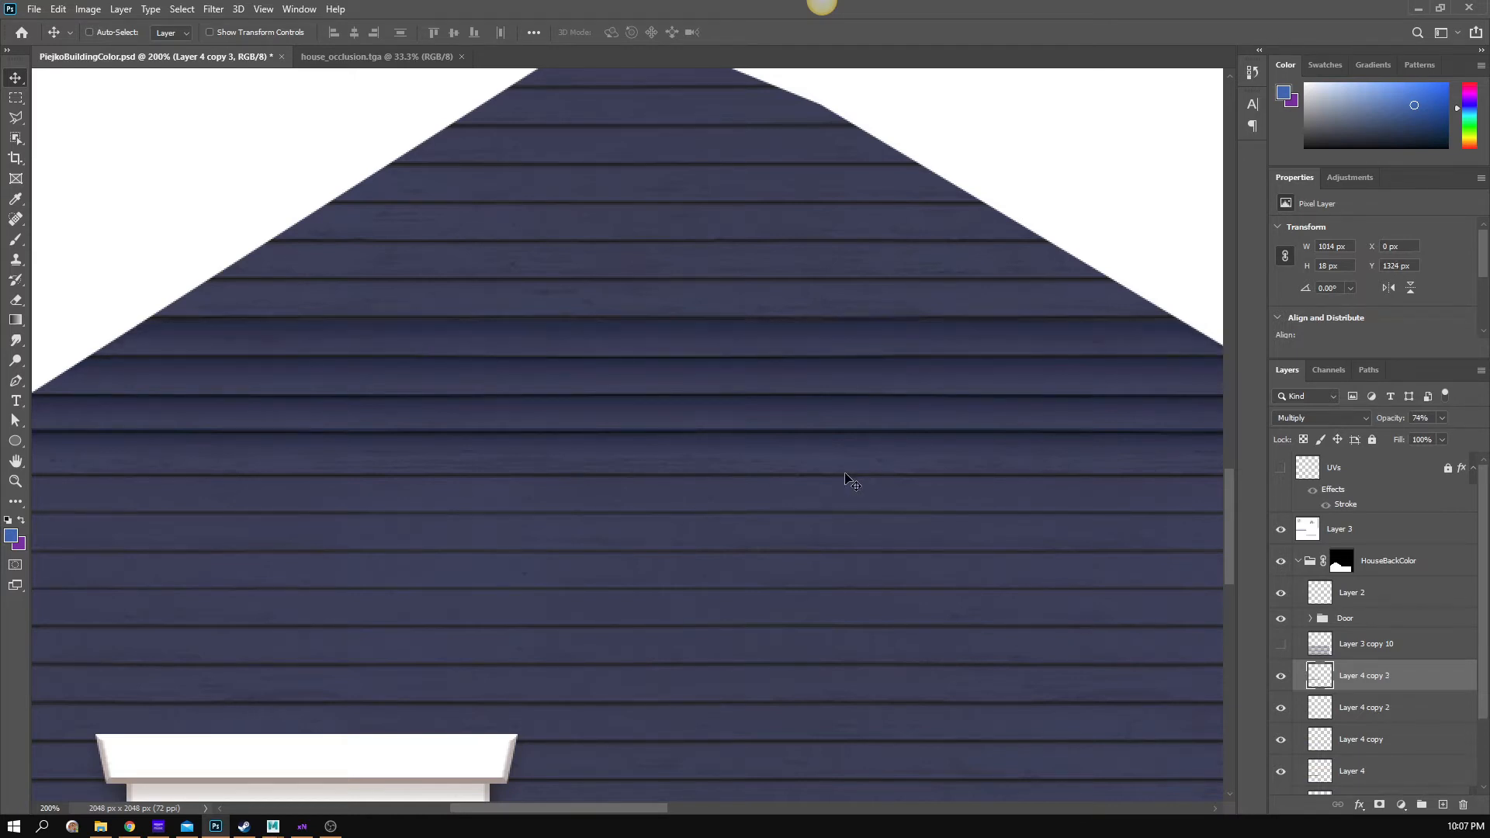
- Make a fourth copy of the shading strip and nudge it up to the next siding board
key(alt+Up)
key(Up)
key(Up)
key(Up)
key(Up)
key(Up)
key(Up)
key(Up)
key(Up)
key(Up)
key(Up)
key(Up)
key(Up)
key(Up)
key(Up)
key(Up)
key(Up)
key(Up)
key(Up)
key(Up)
key(Up)
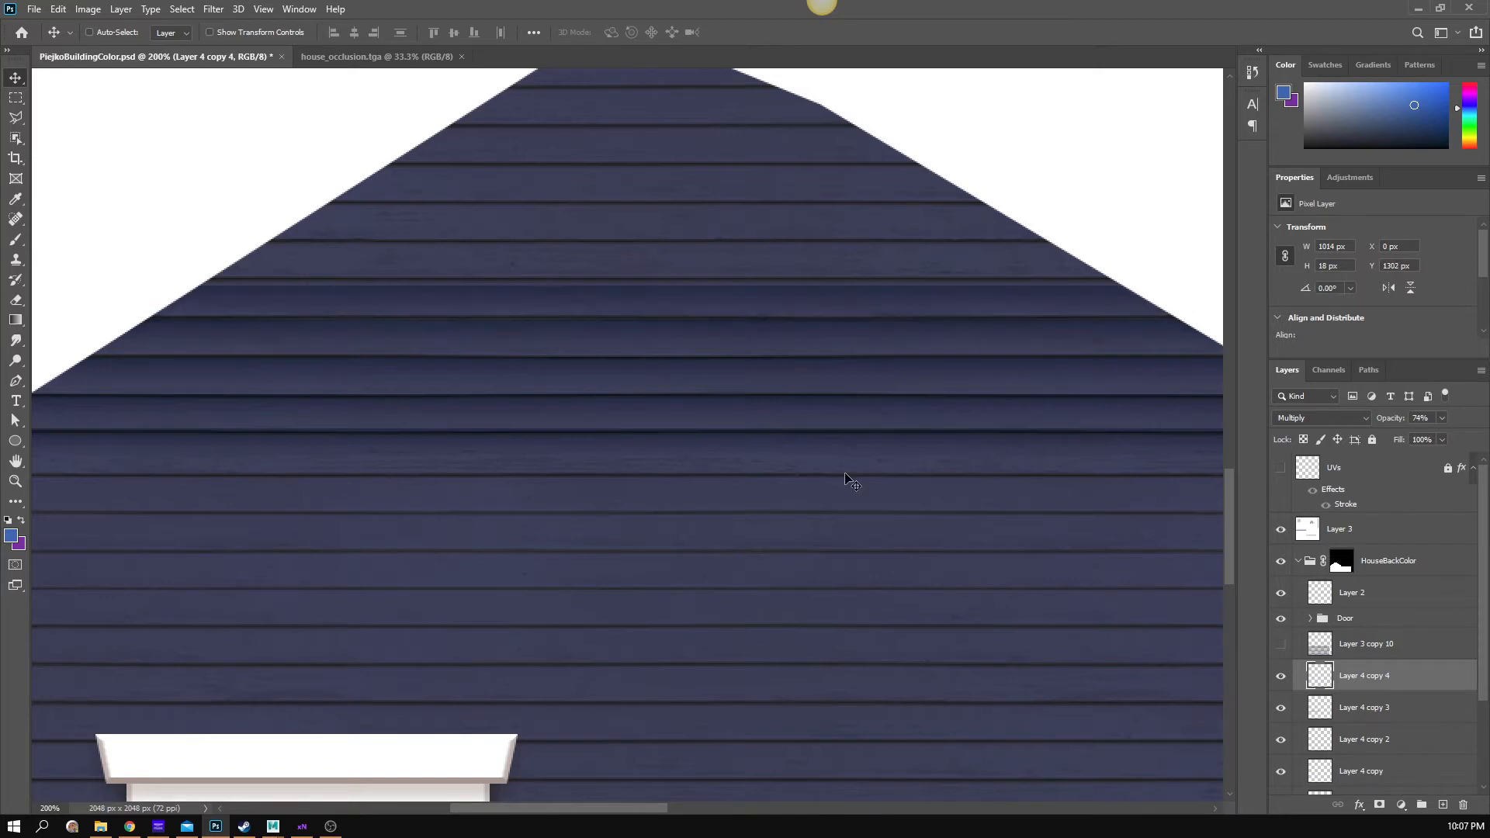
- Make a fifth copy of the shading strip and nudge it up one board to Y 1274 px
key(alt+Up)
key(Up)
key(Up)
key(Up)
key(Up)
key(Up)
key(Up)
key(Up)
key(Up)
key(Up)
key(Up)
key(Up)
key(Up)
key(Up)
key(Up)
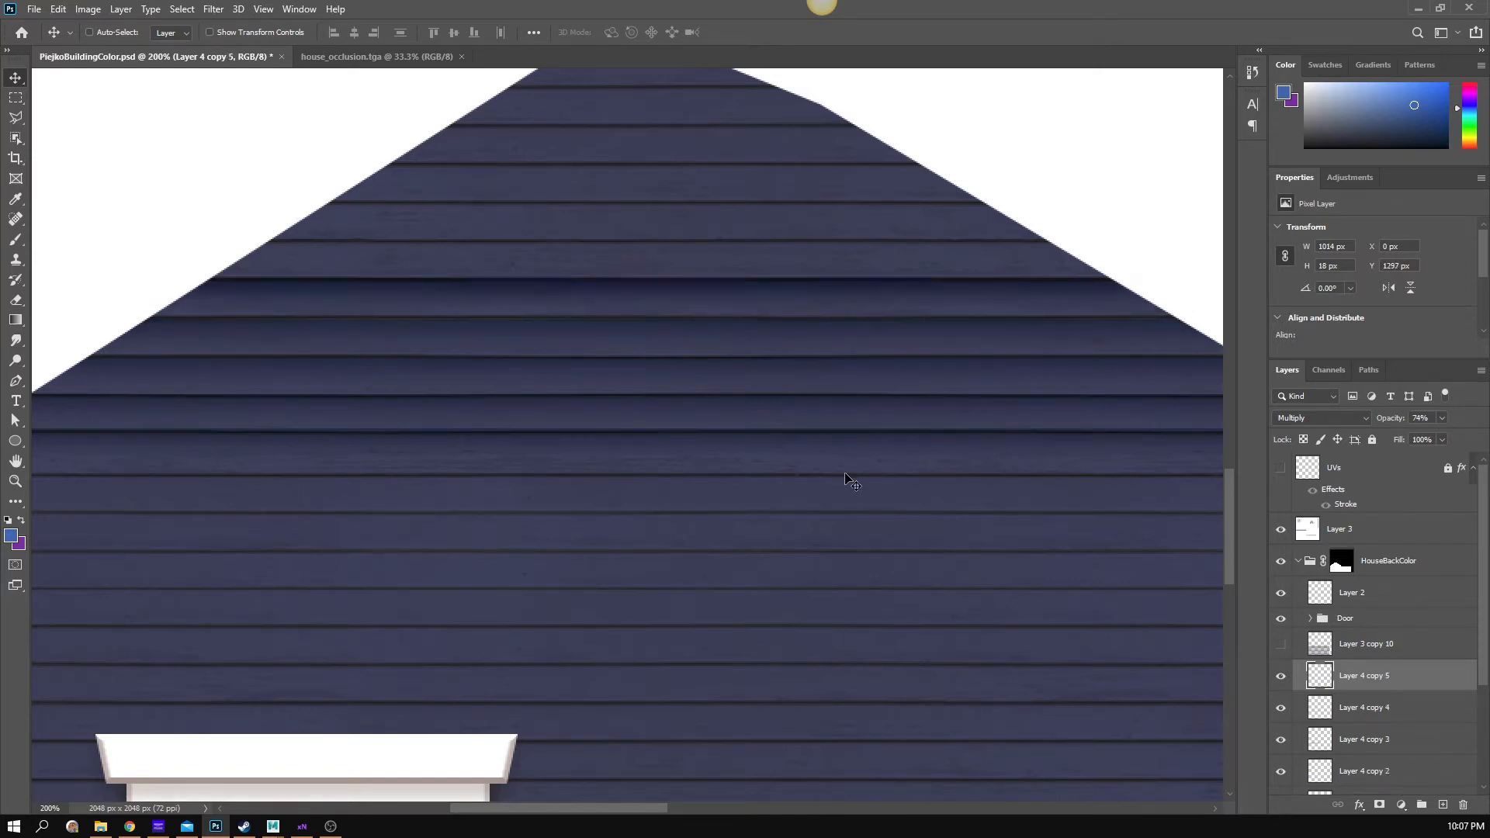
key(Up)
key(Up)
key(Up)
key(Up)
key(Up)
key(Up)
key(Up)
key(Up)
key(Up)
key(Up)
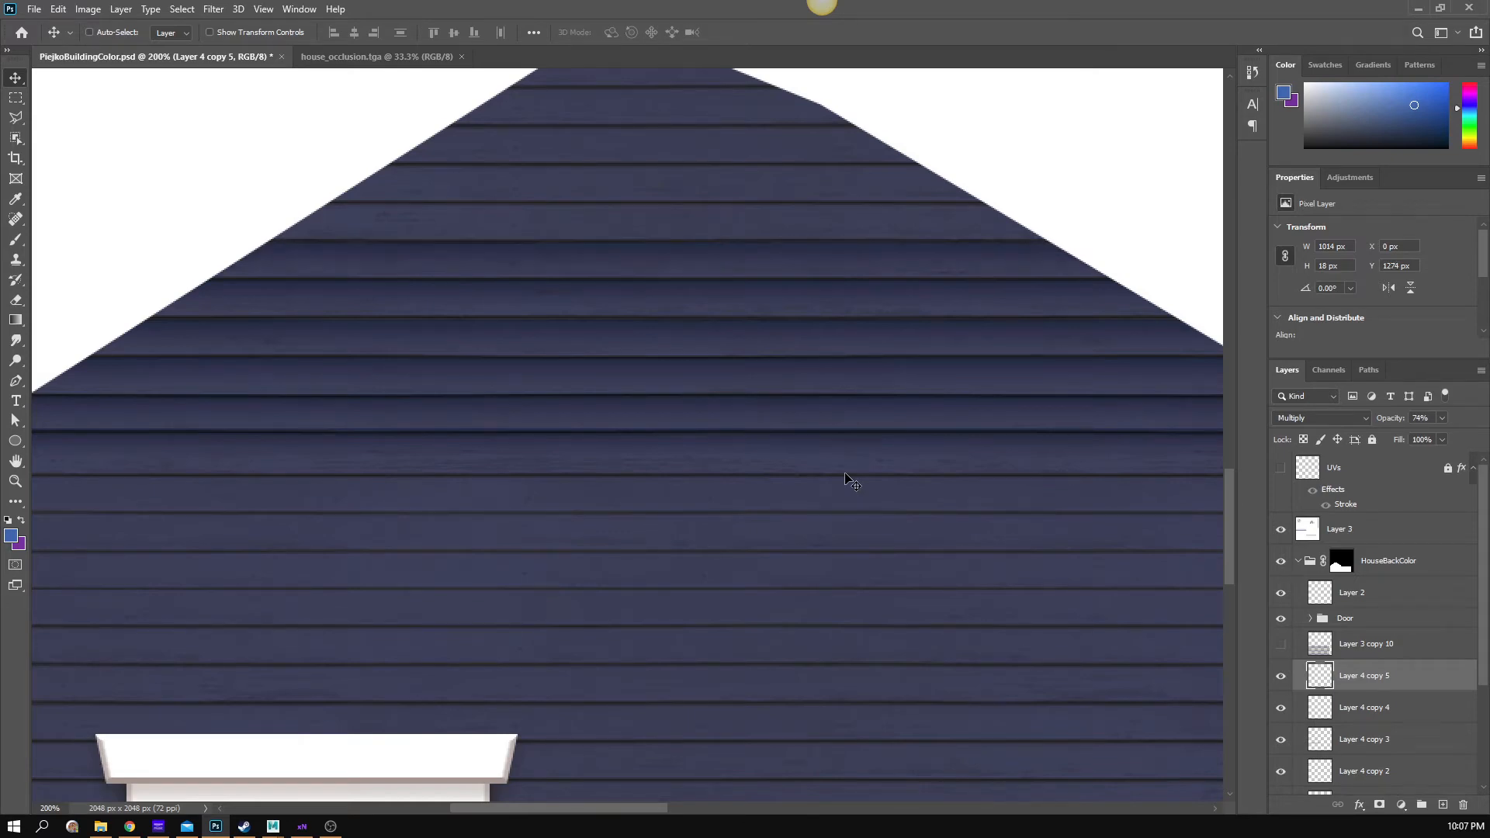
- Merge the shading strip layers from Layer 4 through Layer 4 copy 5 and set the merged layer's blend mode to Multiply
scroll(1389, 698, down, 1)
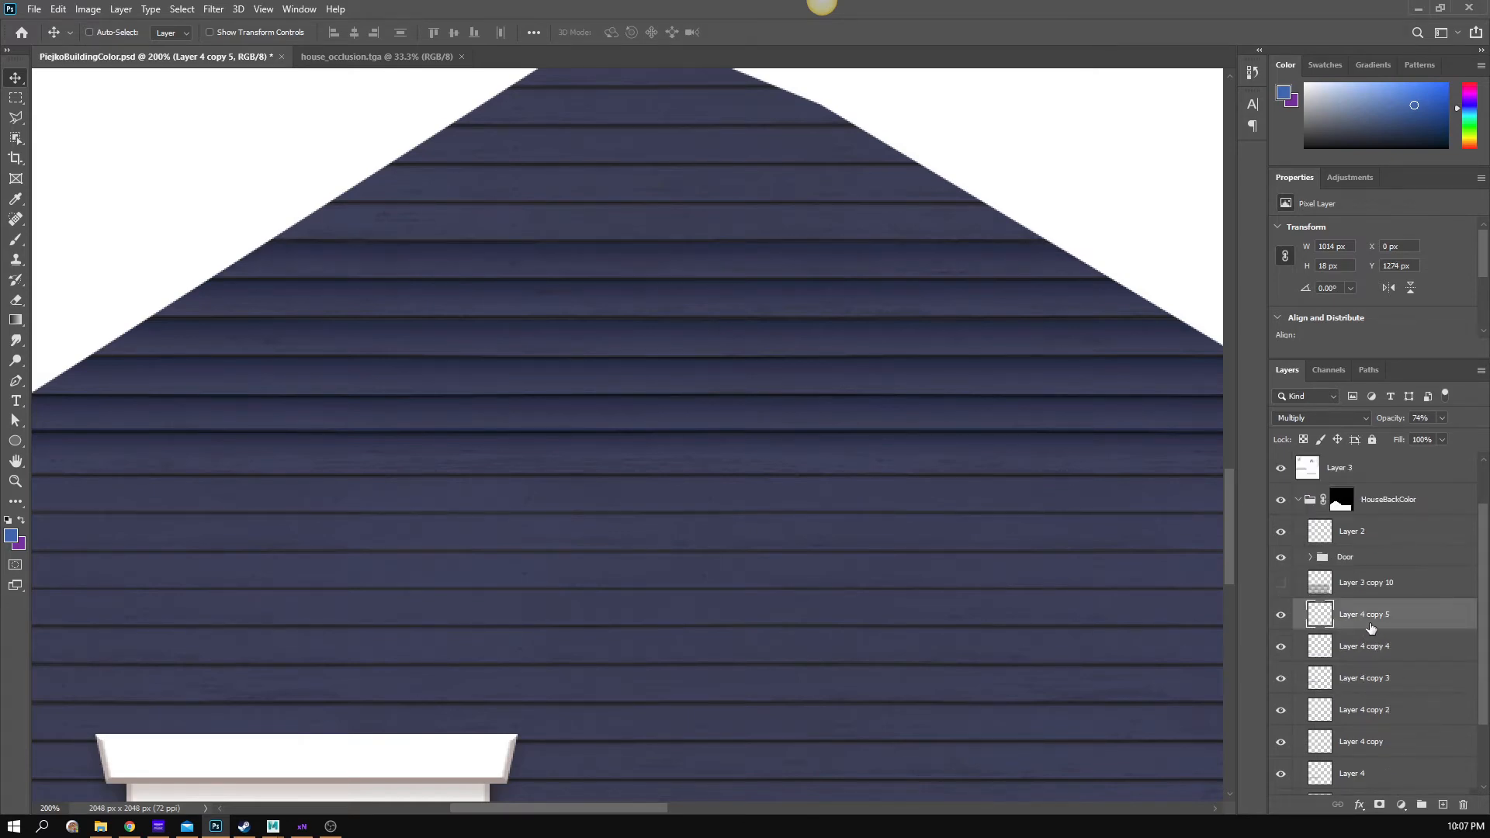
scroll(1346, 760, down, 2)
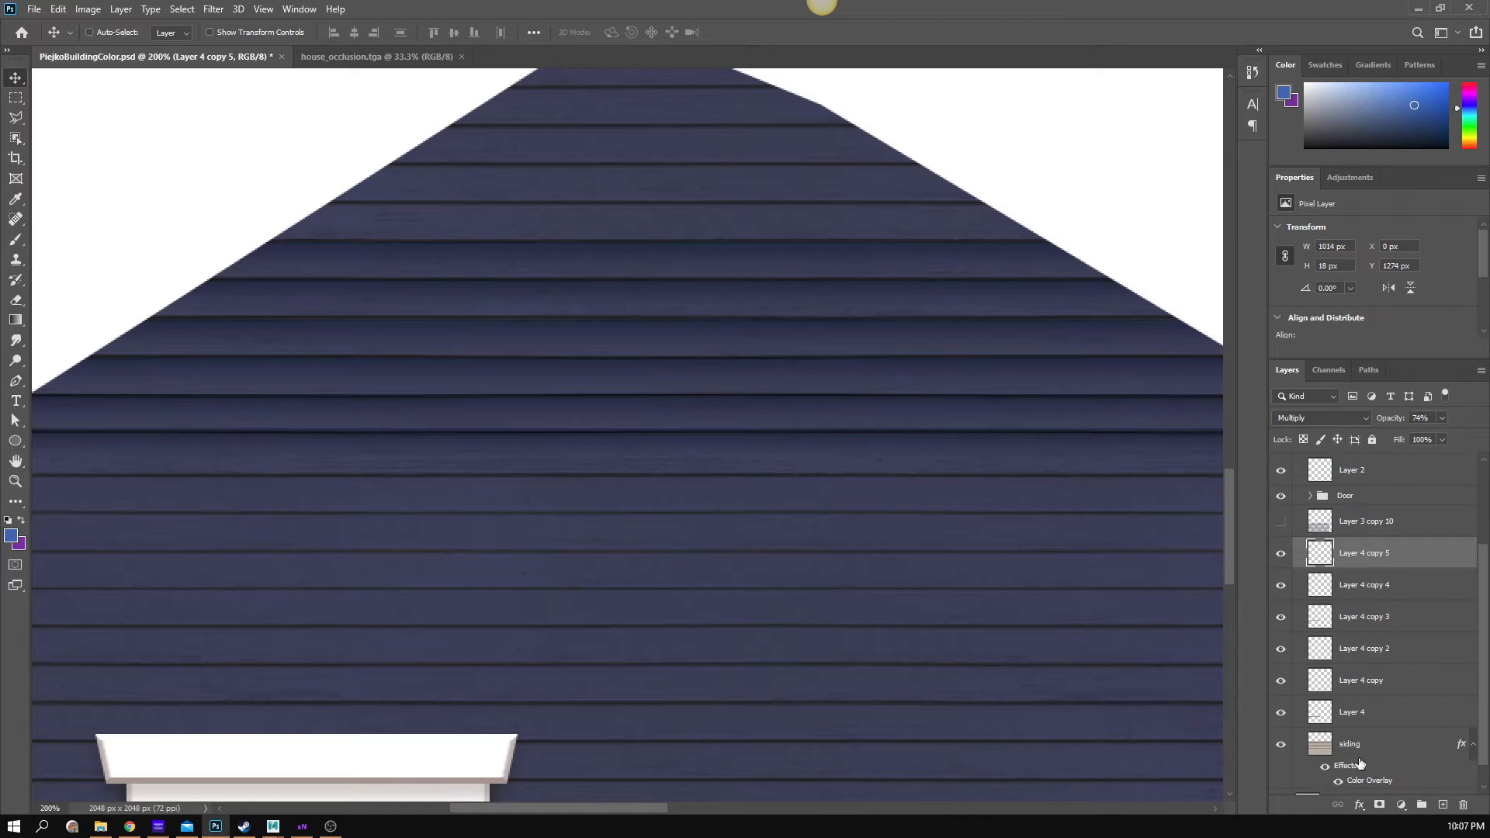
shift+click(1366, 712)
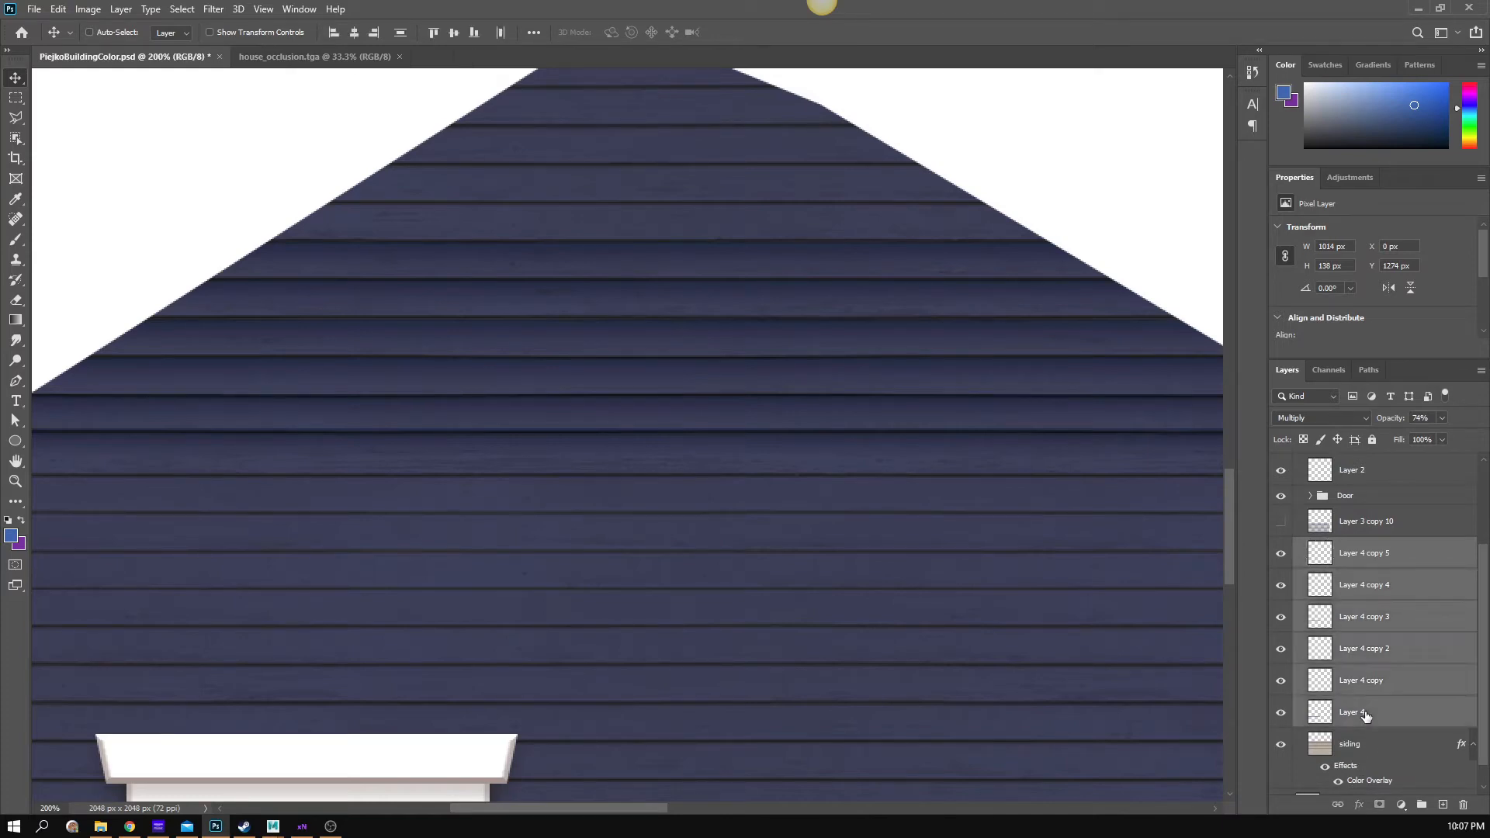
click(1364, 556)
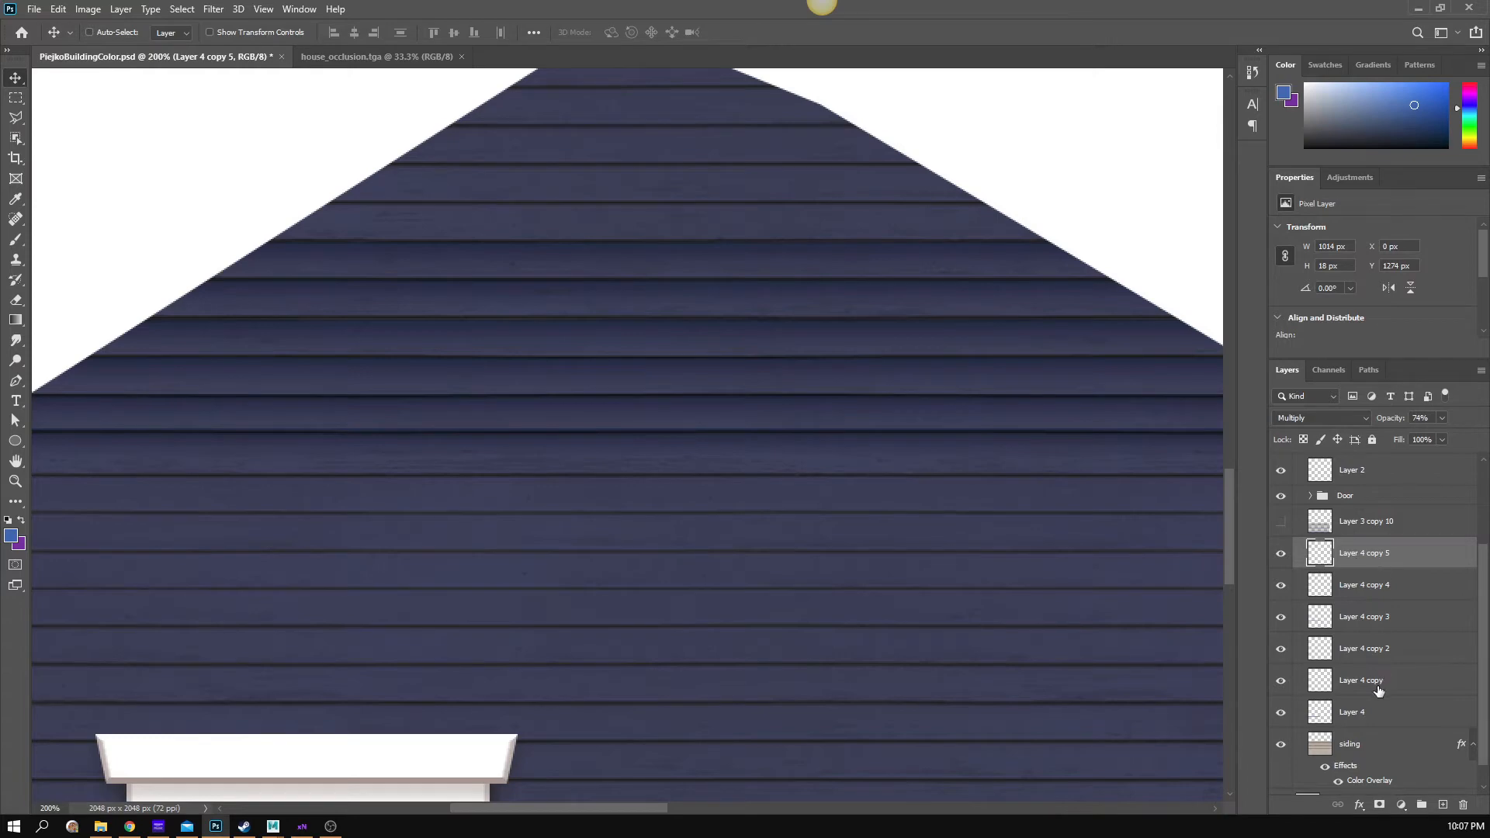
shift+click(1371, 712)
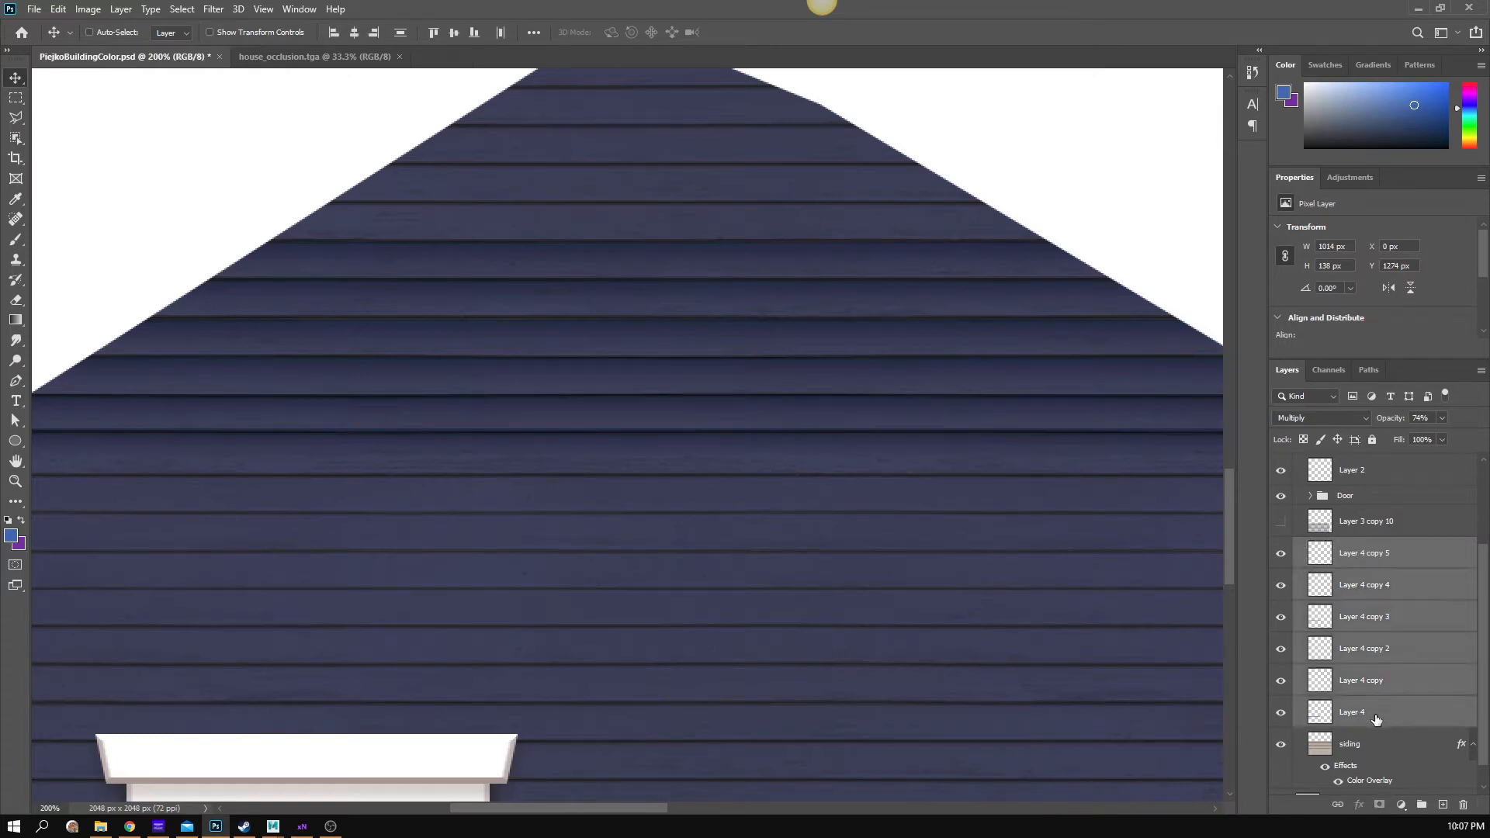
right_click(1361, 714)
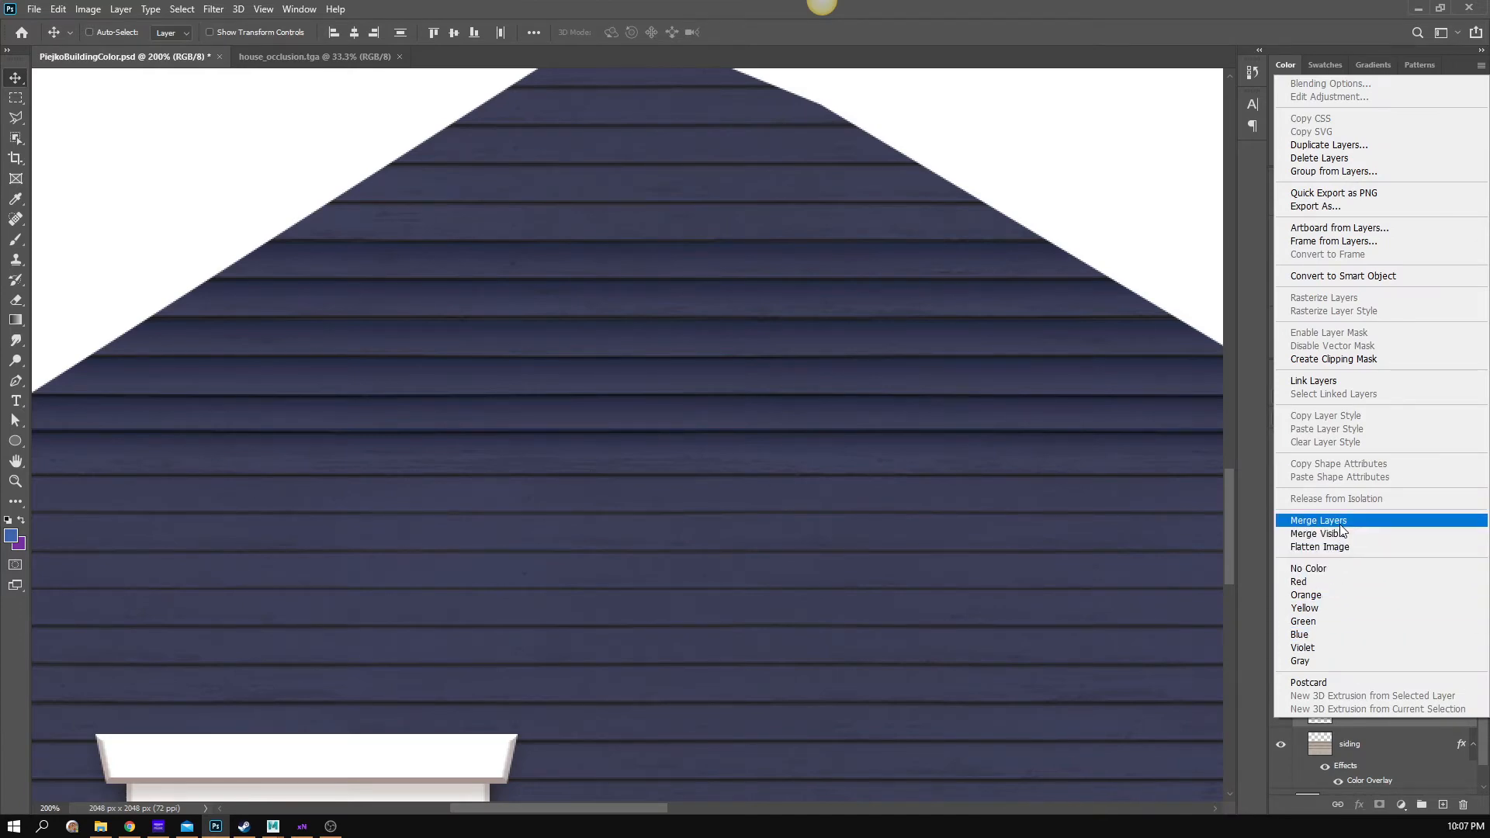
click(1318, 520)
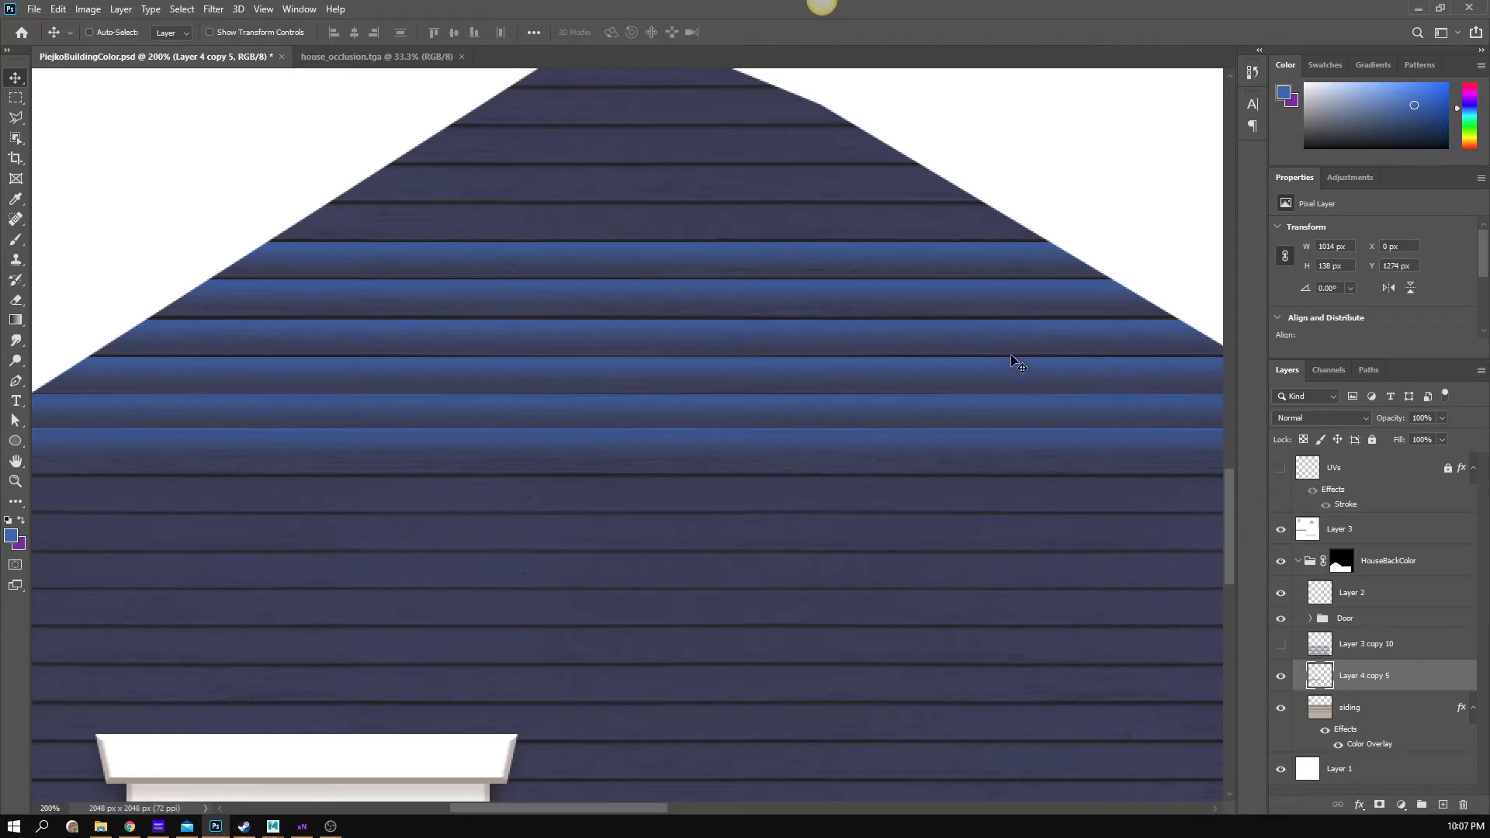
click(1318, 417)
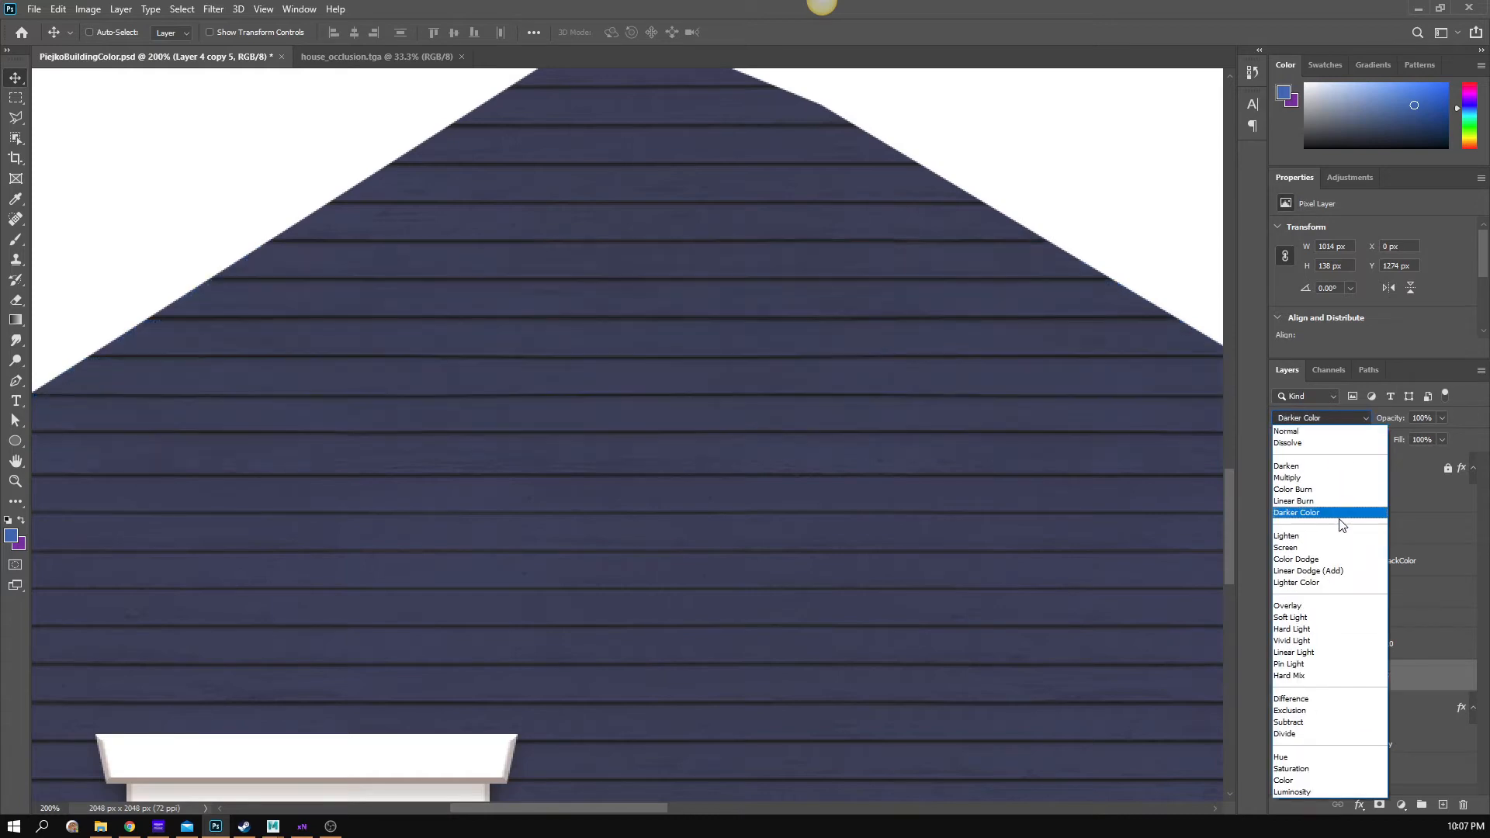
click(1321, 478)
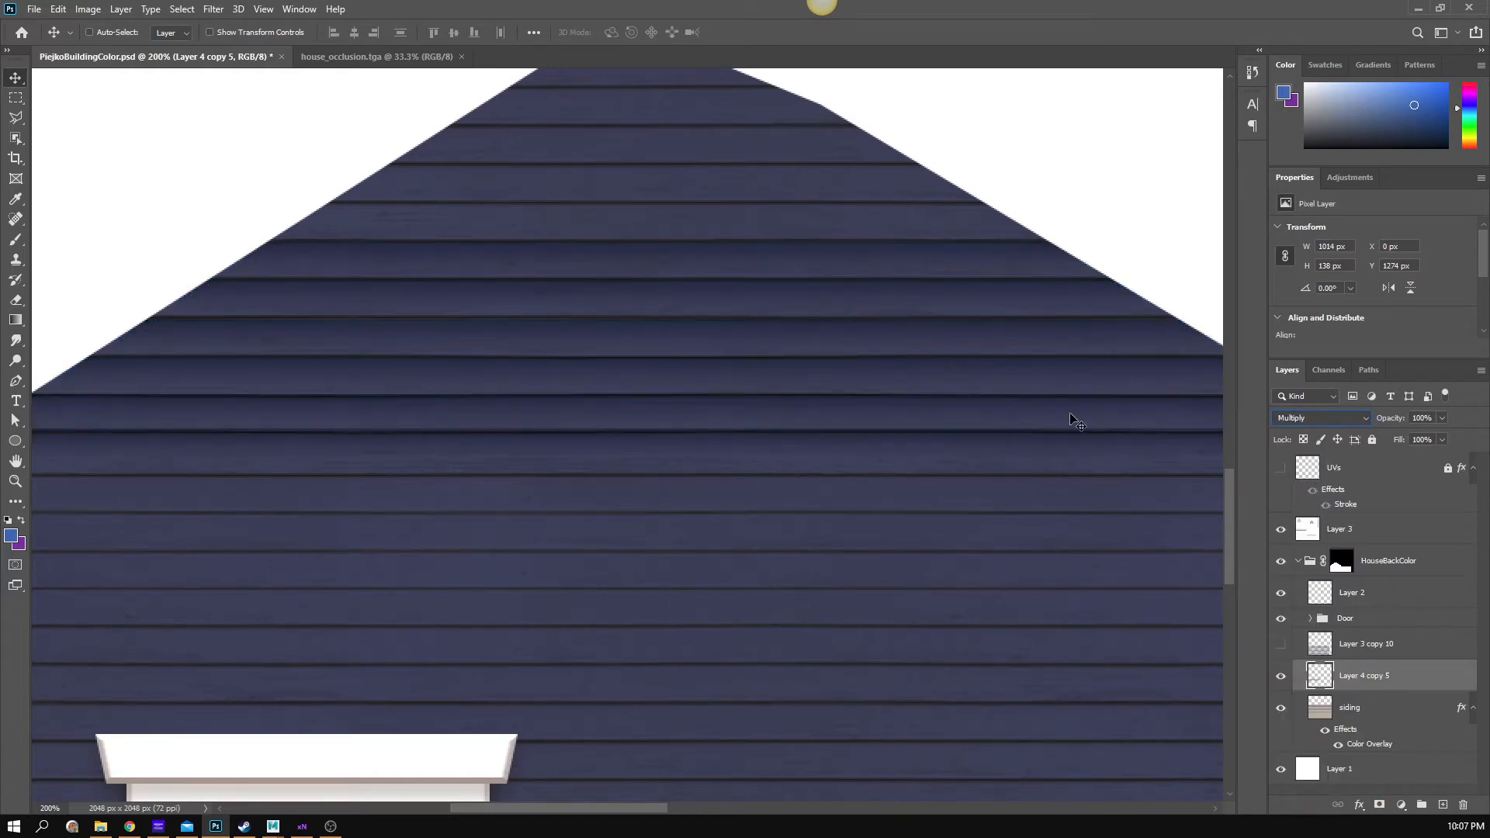
- Try other blend modes such as Color Burn, Soft Light and Divide on the merged shading layer, and return it to Multiply
key(Down)
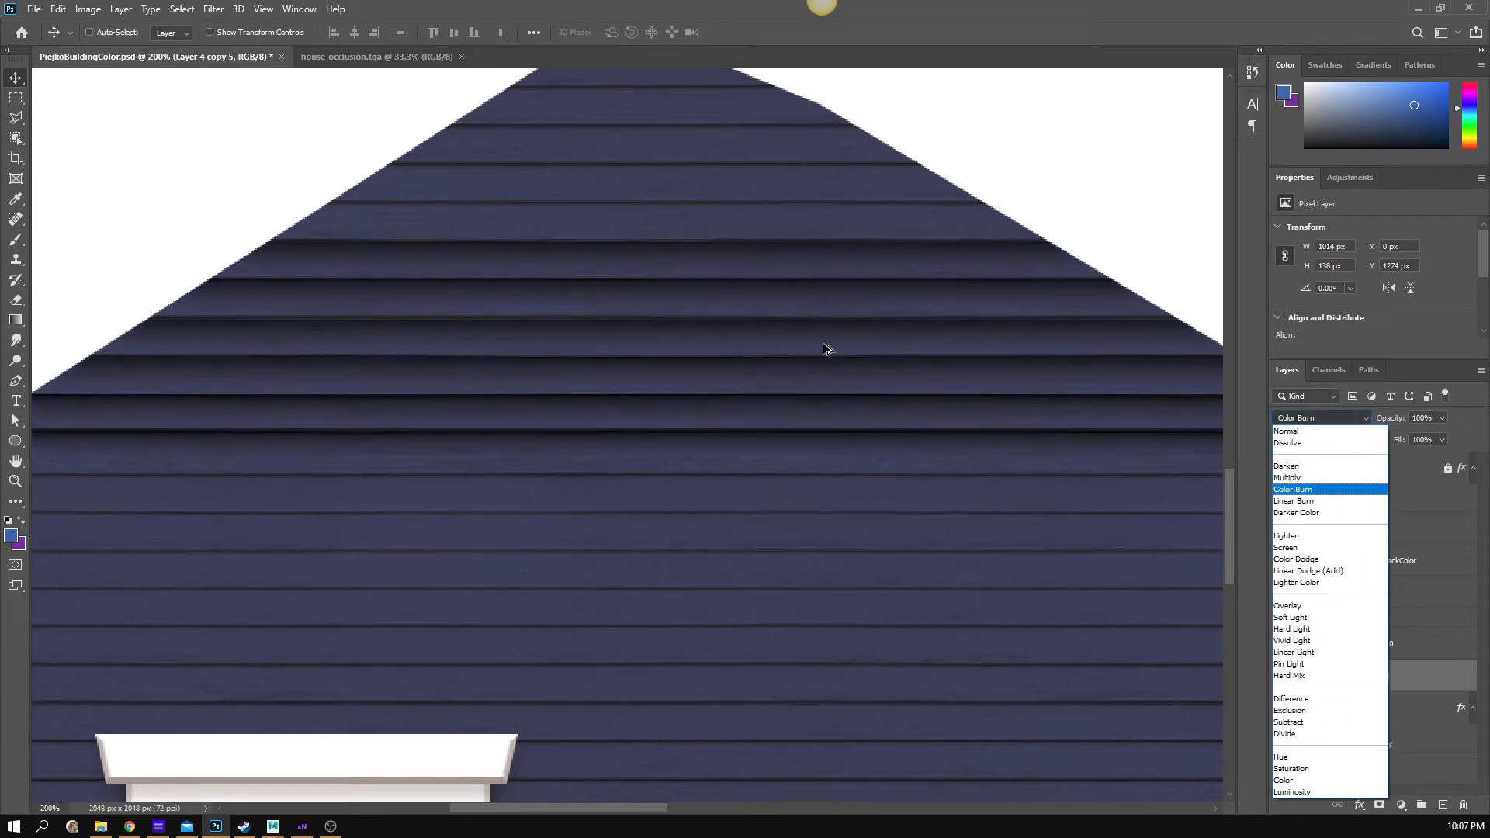
click(1288, 479)
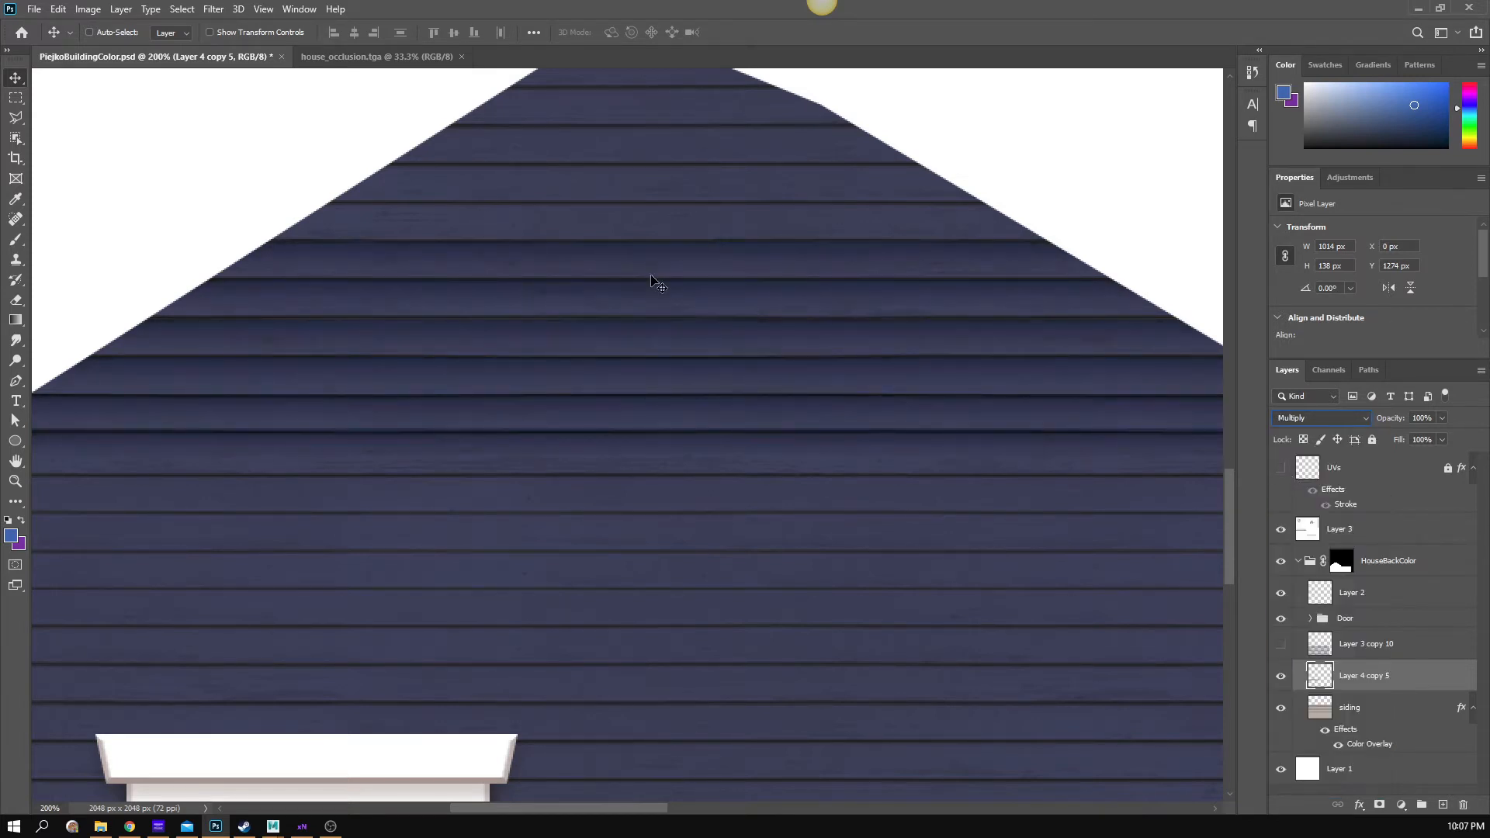
key(ctrl)
key(Down)
key(Down)
key(Down)
key(Down)
key(Down)
key(Down)
key(Down)
key(Down)
key(Down)
key(Down)
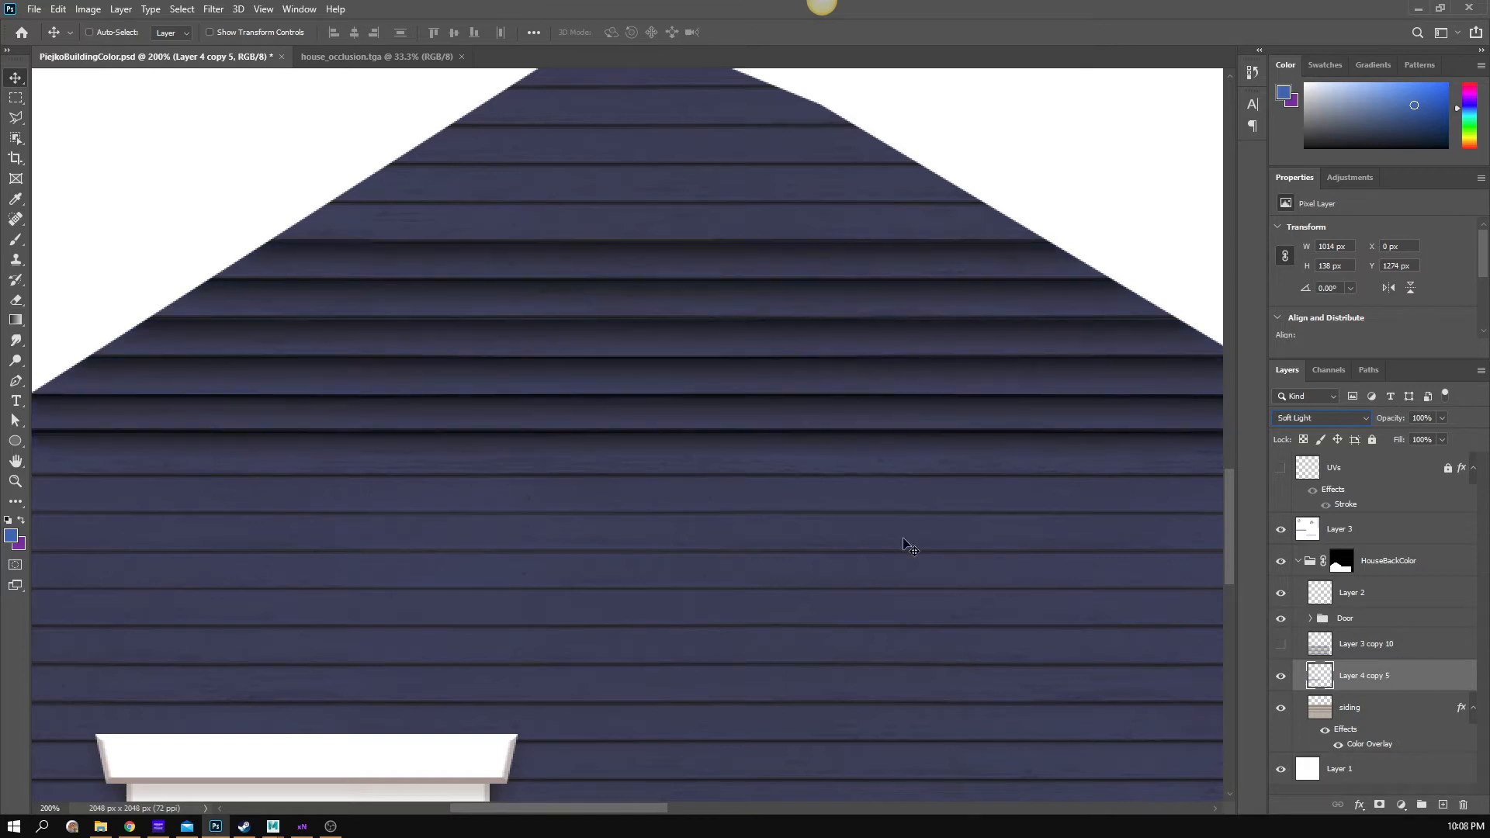
key(Down)
key(Down)
key(Down)
key(Down)
key(Down)
key(Down)
key(Down)
key(Down)
key(Down)
key(Down)
key(Up)
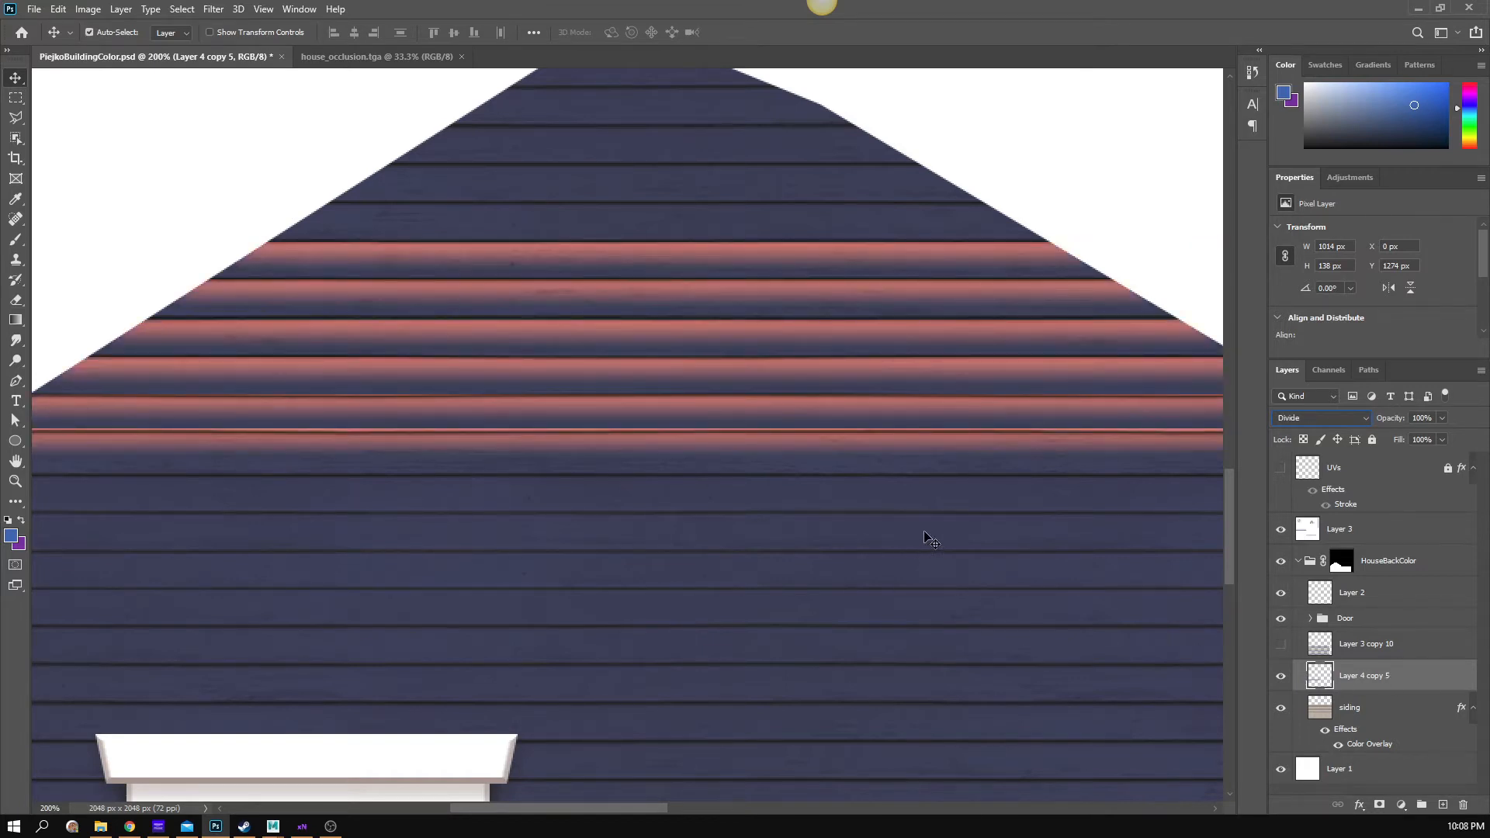
click(1337, 420)
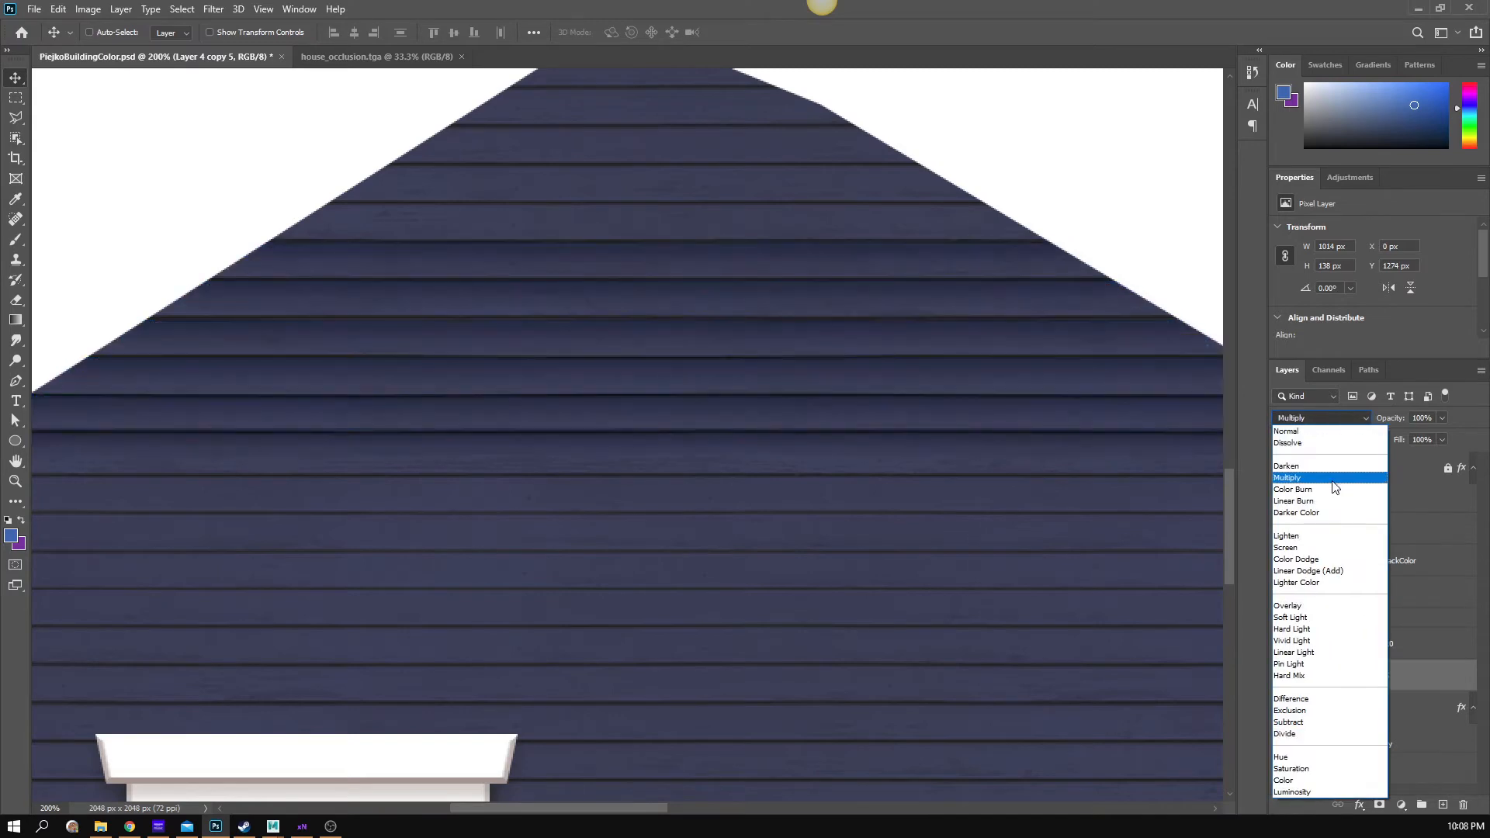
click(1339, 476)
- Duplicate the merged shading block and move the copy down over the next unshaded siding boards, to Y 1397 px
drag(844, 366, 869, 448)
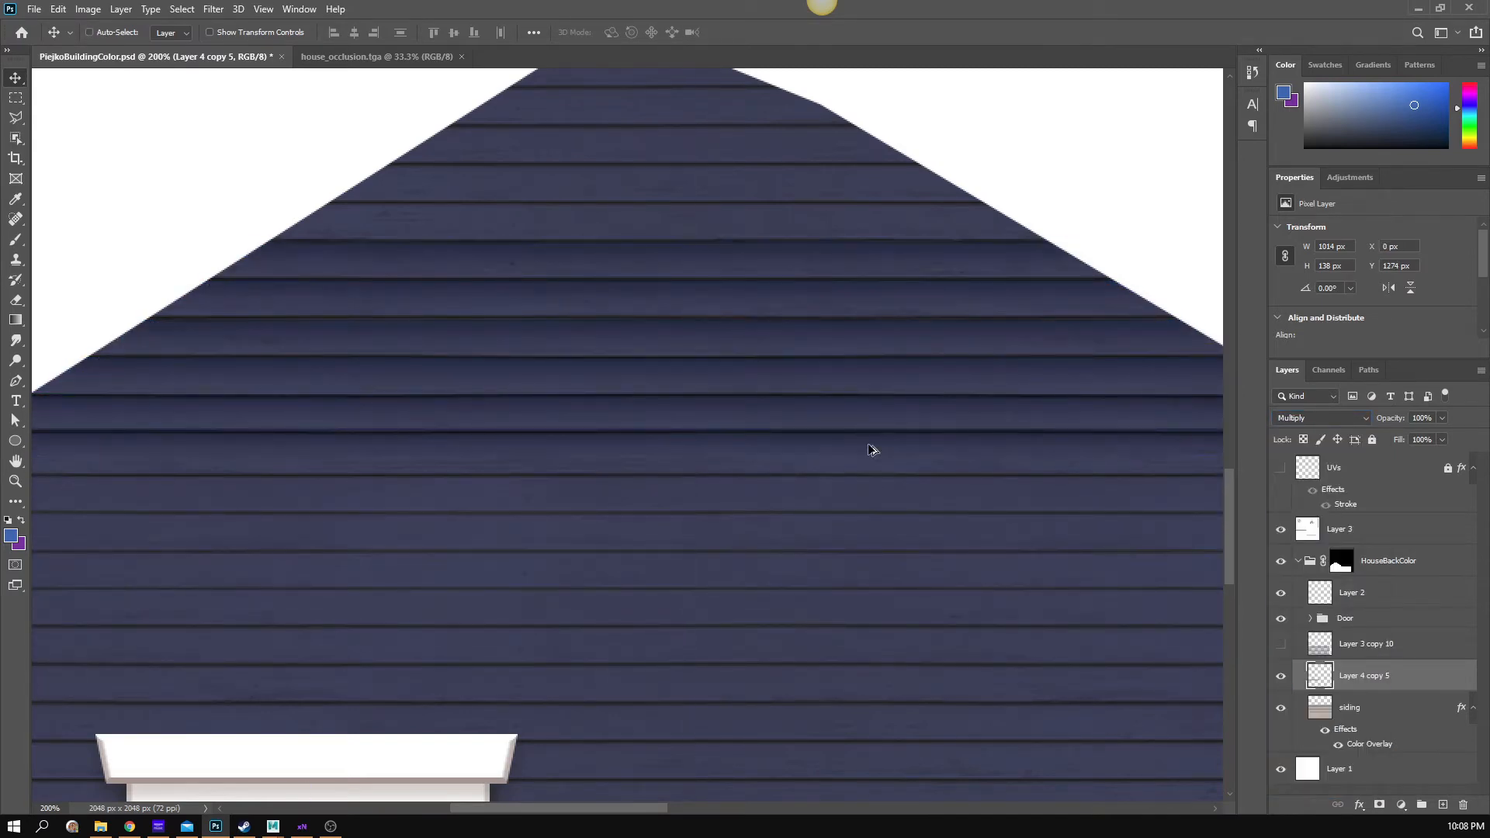
key(alt+Down)
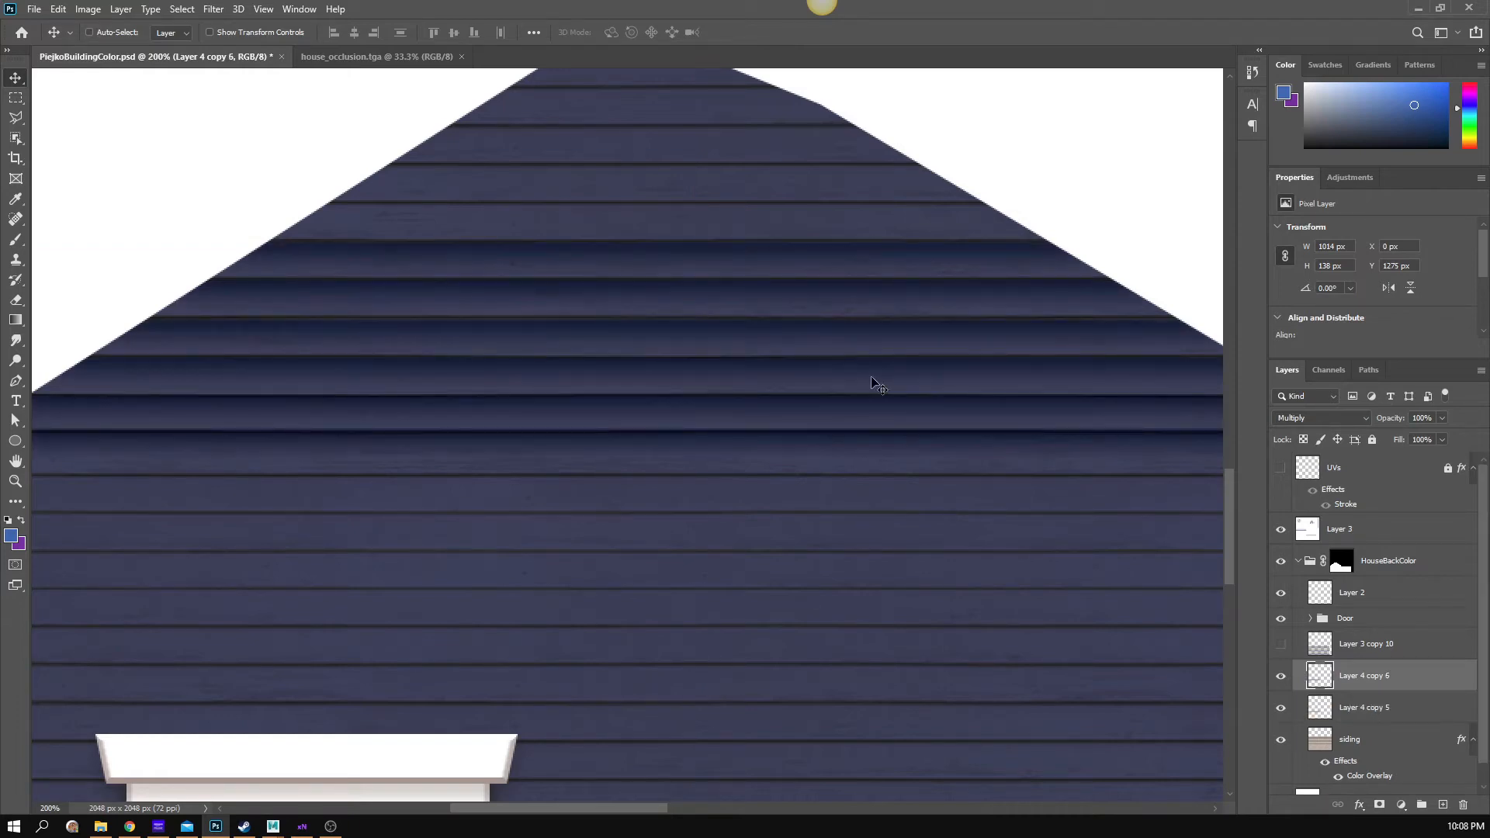
drag(872, 381, 873, 383)
drag(873, 386, 882, 564)
key(Down)
key(Down)
key(Down)
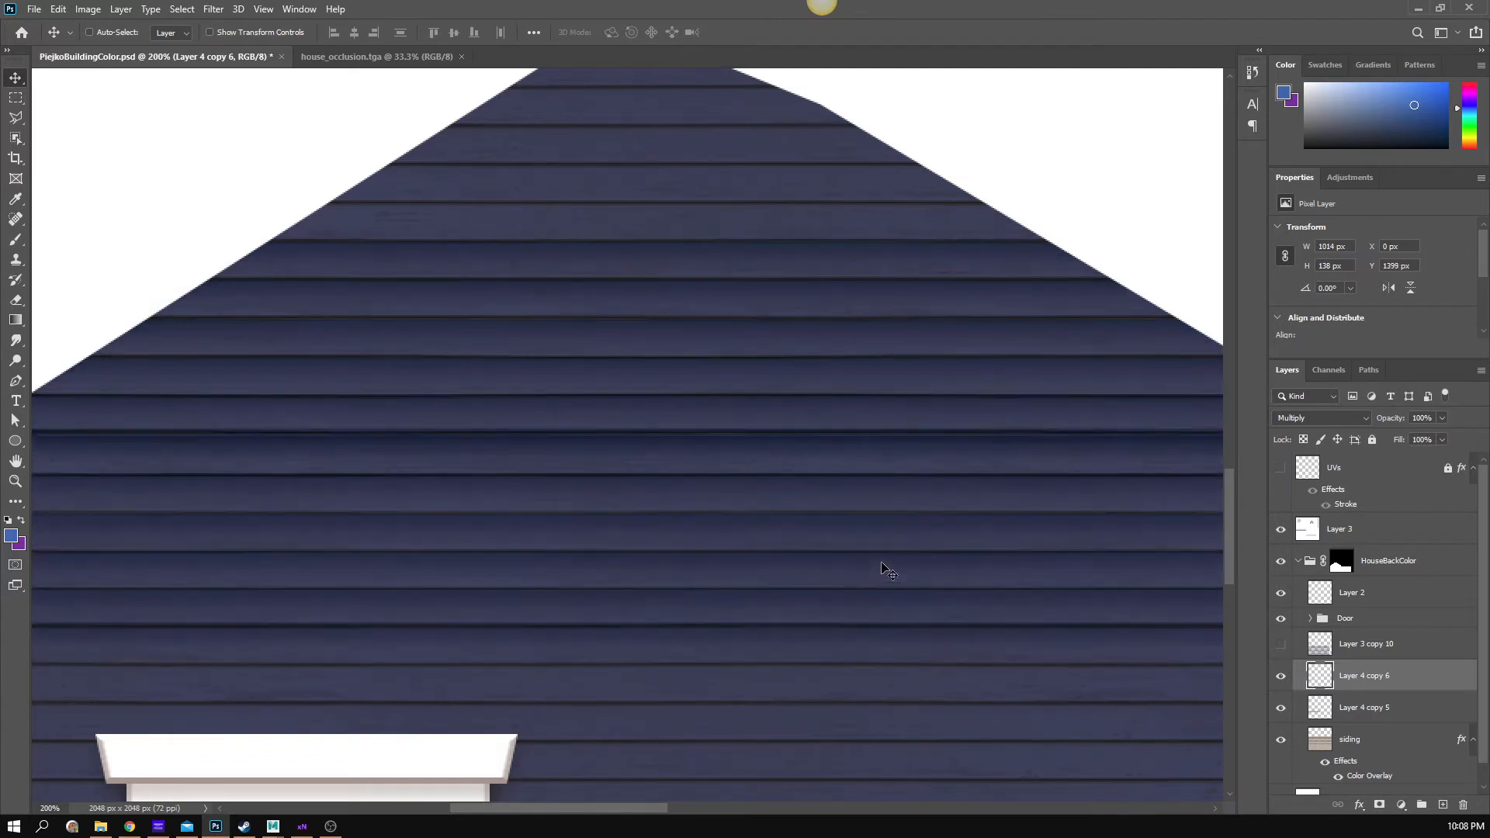
key(Up)
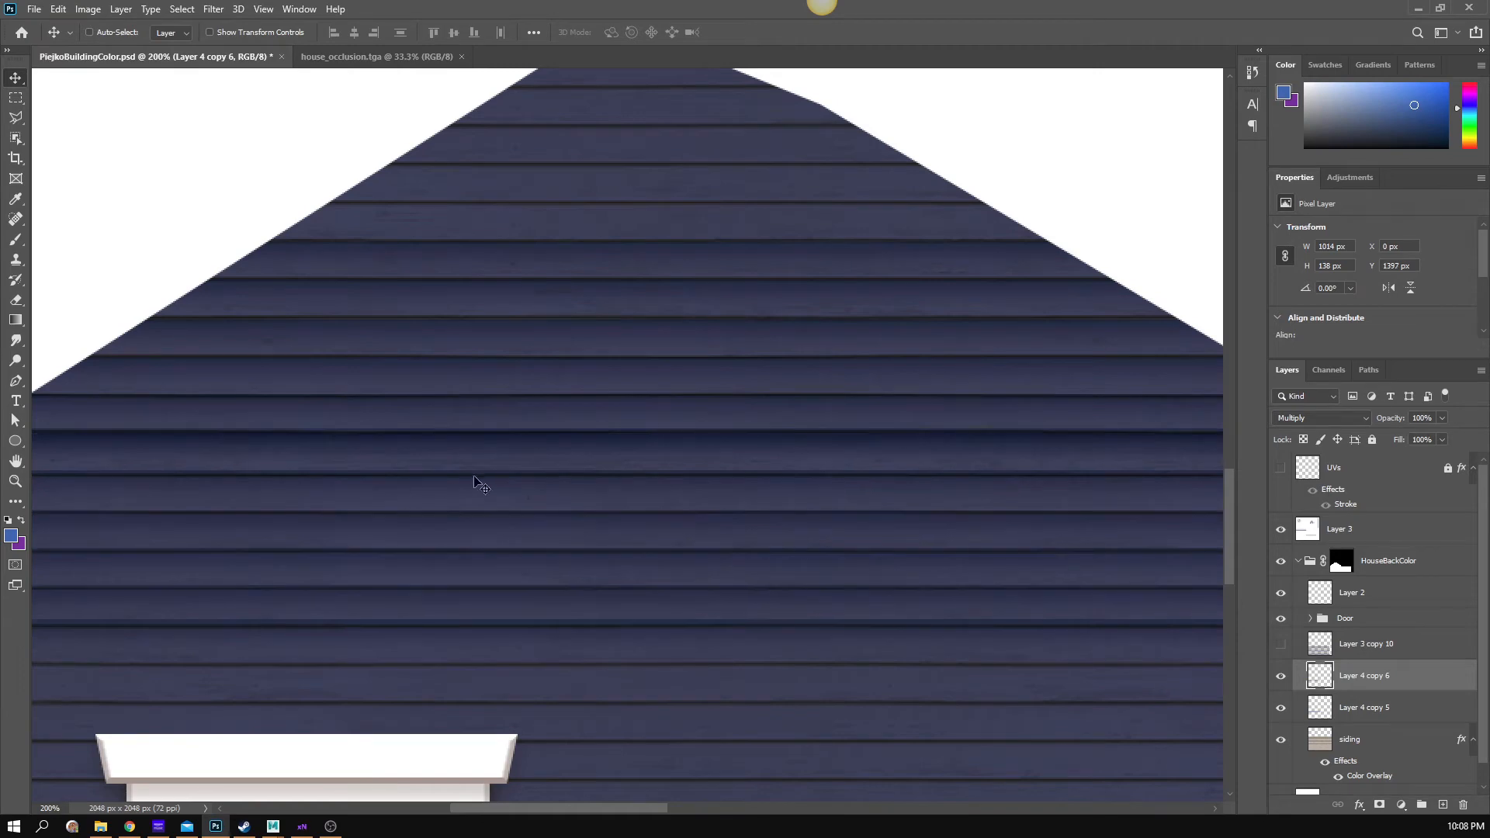
- Duplicate the shading block again and move this copy down beside the door's upper trim, to Y 1519 px
scroll(481, 485, down, 3)
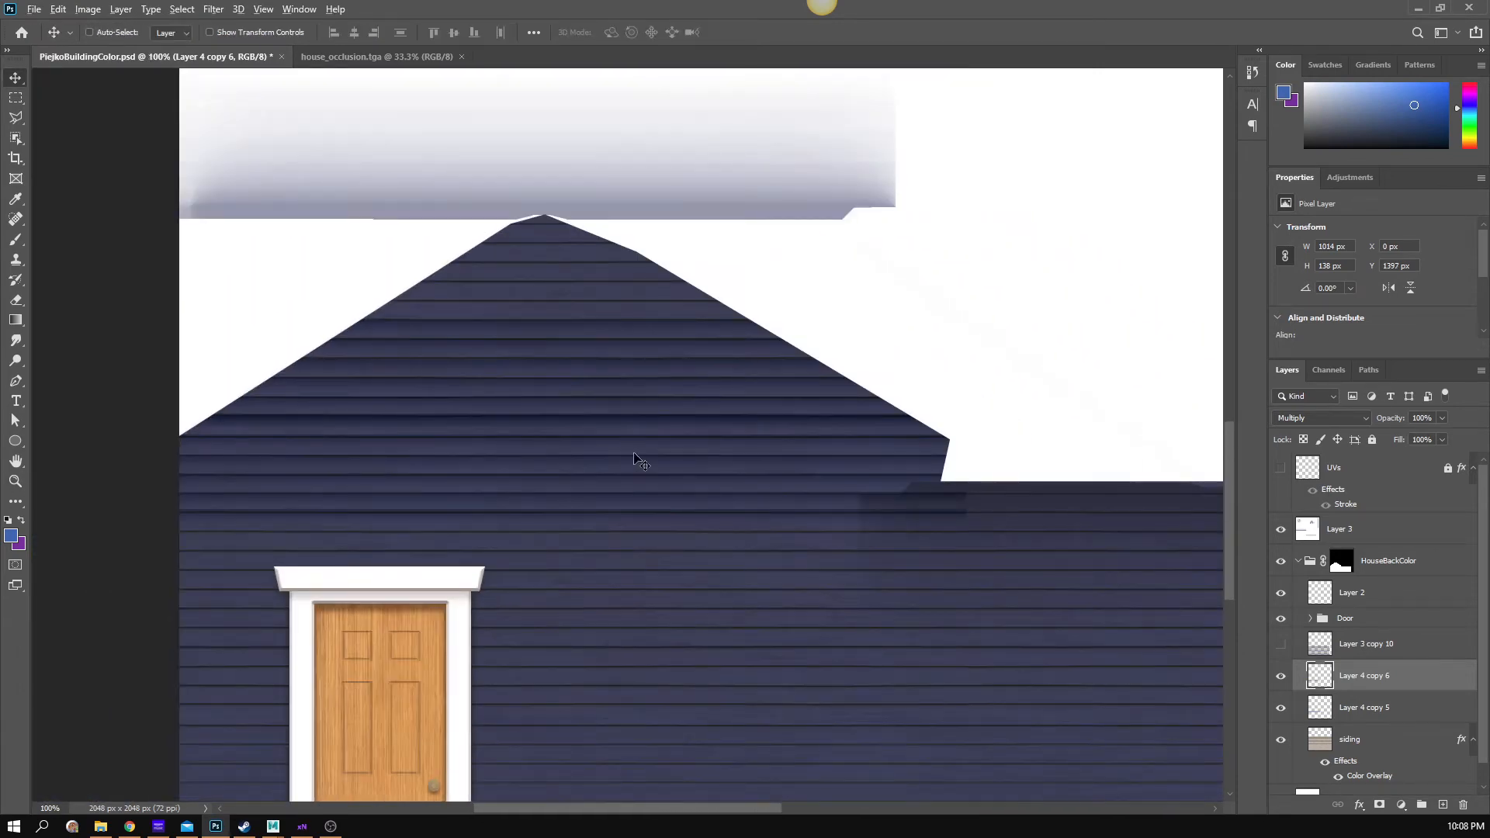
key(ctrl+j)
key(shift+Down)
key(shift+Down)
key(shift+Down)
key(shift+Down)
key(shift+Down)
key(shift+Down)
key(shift+Down)
key(shift+Down)
key(shift+Down)
key(shift+Down)
key(shift+Down)
key(shift+Down)
key(shift+Down)
key(Down)
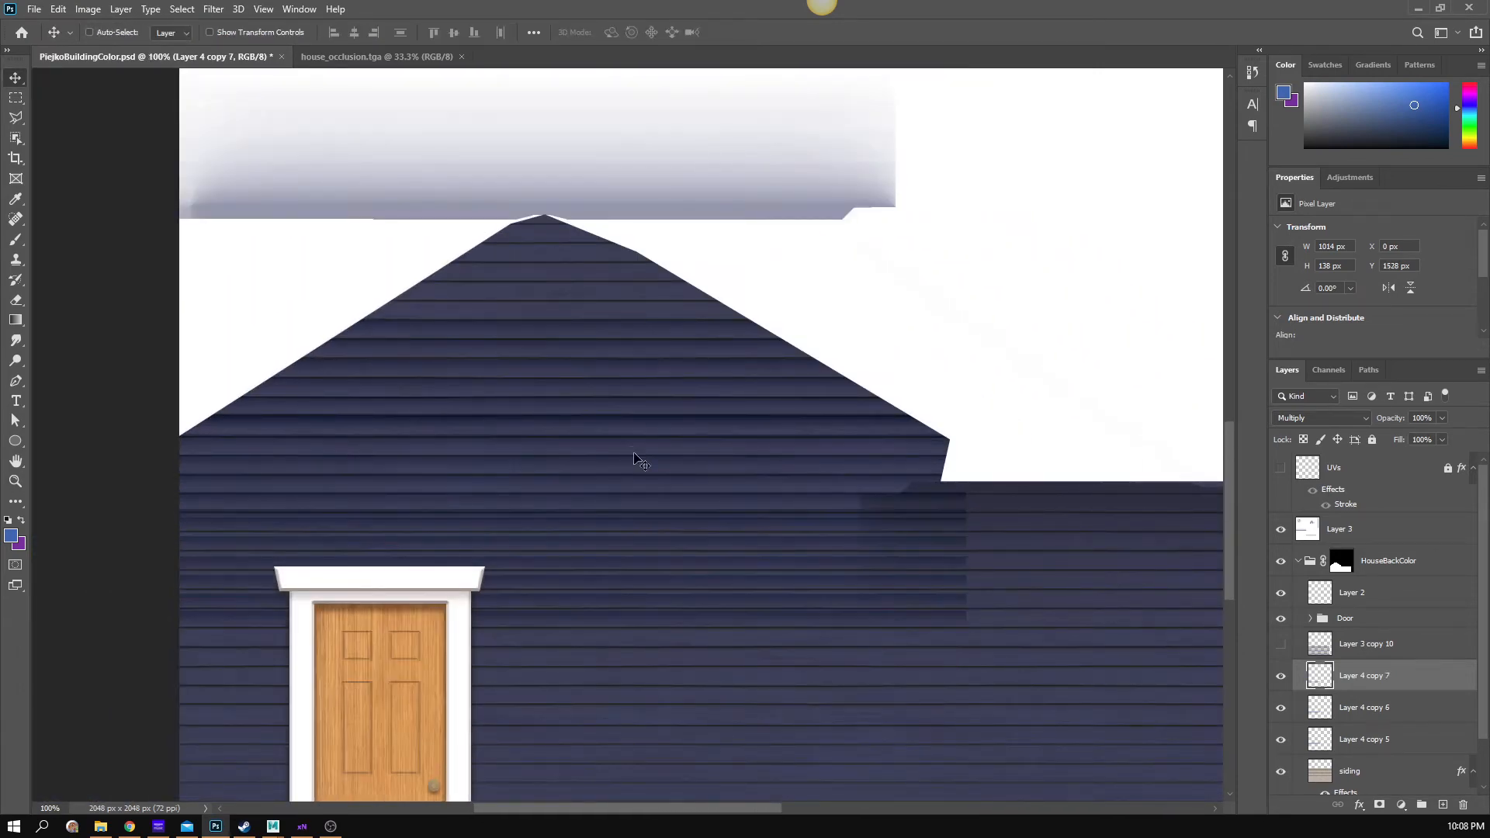
key(shift+Up)
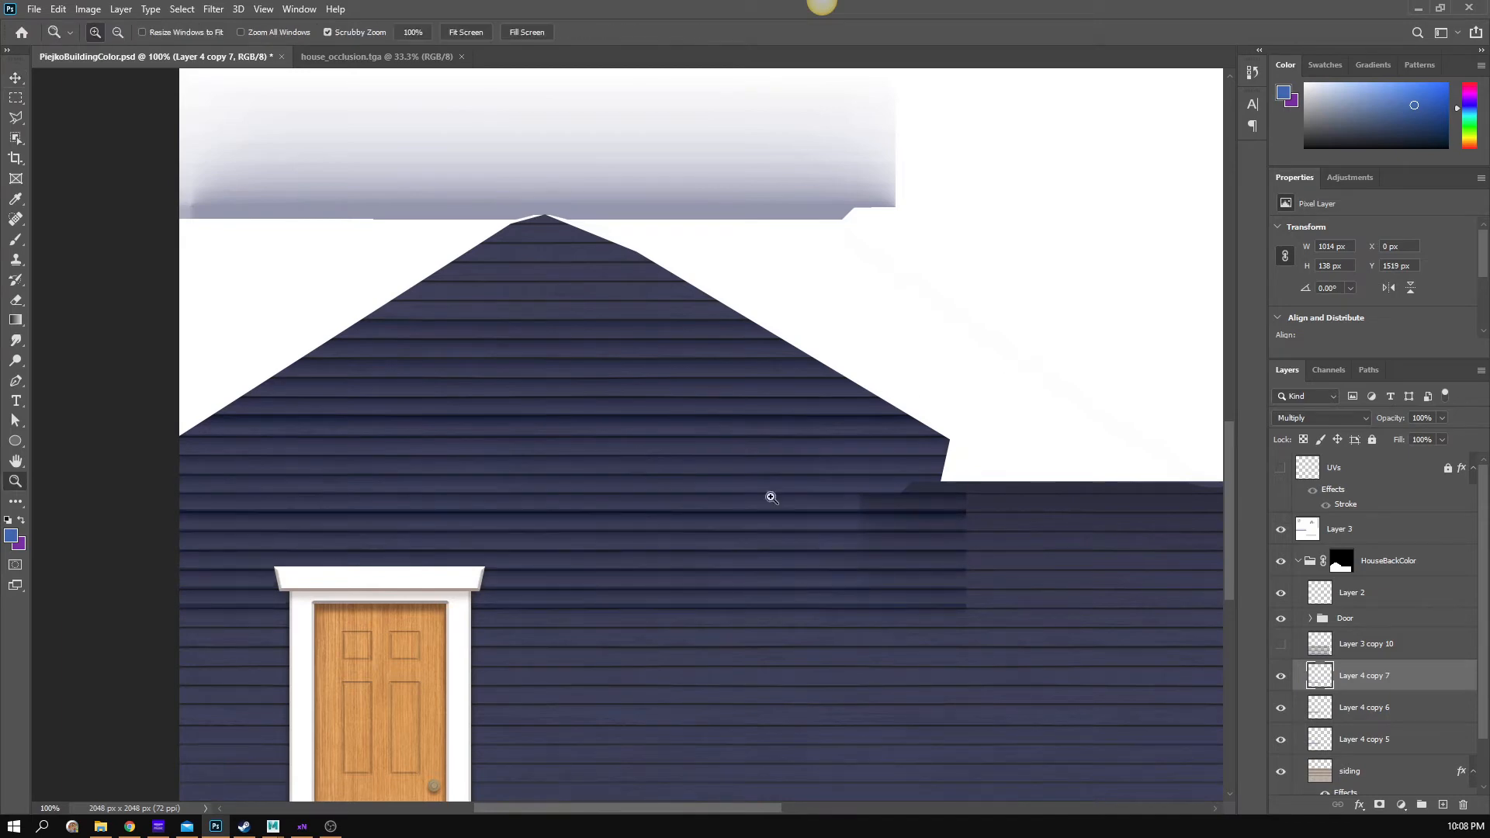
- Nudge the lowest shading block to Y 1523 px to line its gradients up with the board edges
scroll(685, 556, up, 3)
key(Down)
key(Down)
key(Down)
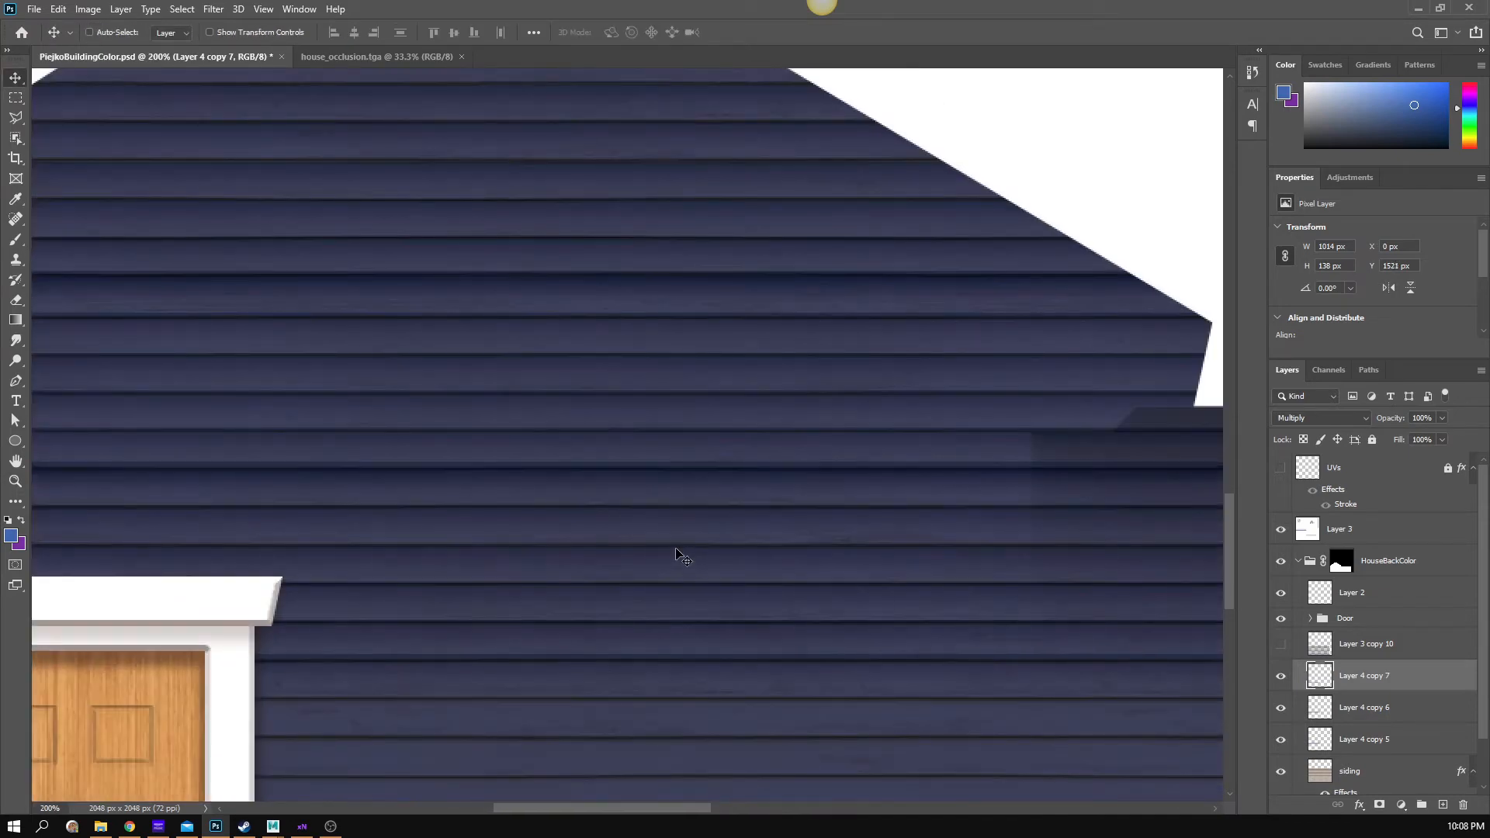
key(z)
alt+click(676, 549)
alt+click(675, 549)
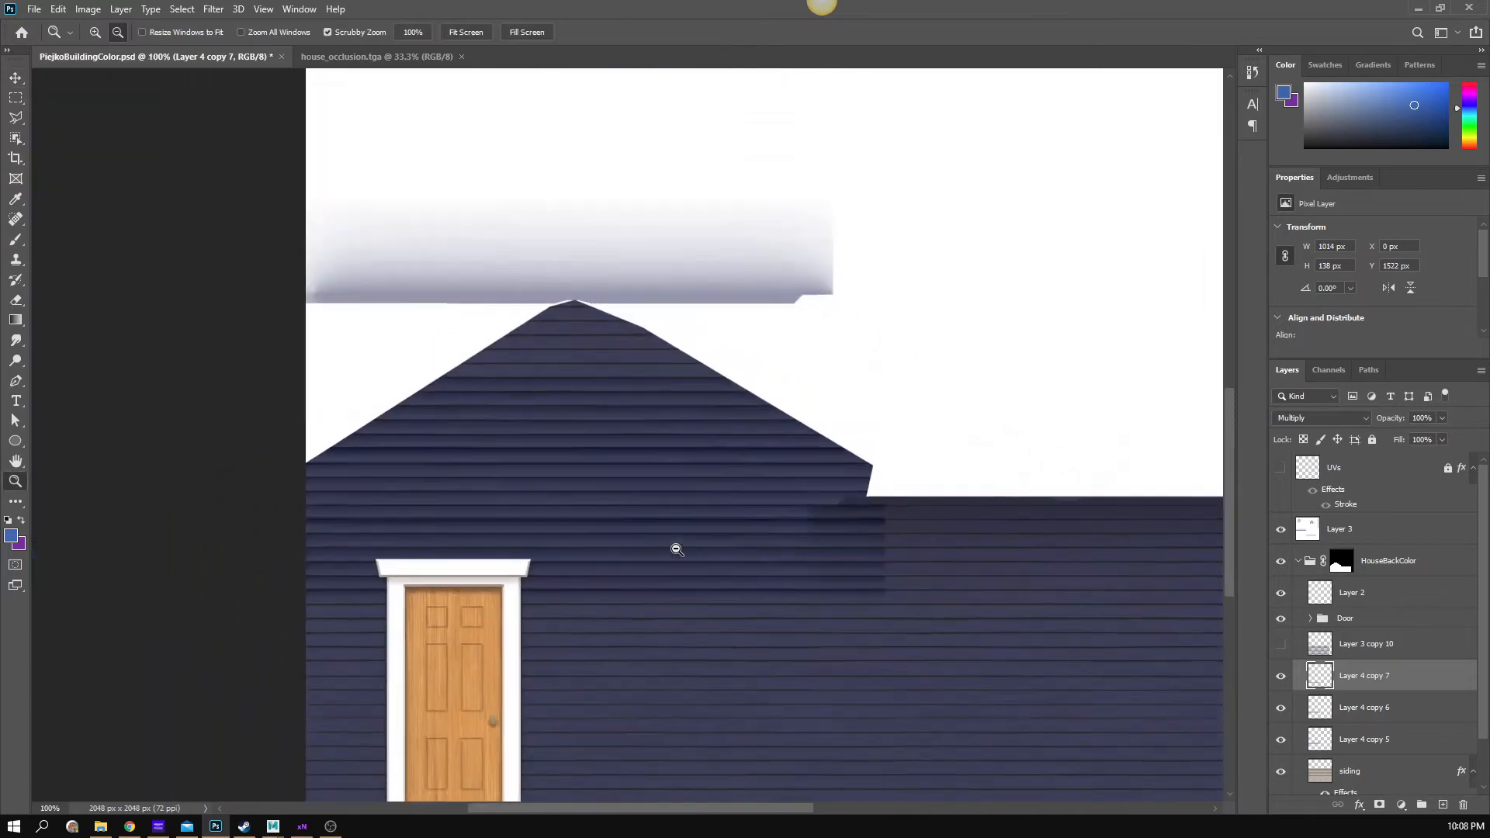
drag(533, 745, 586, 664)
drag(716, 600, 801, 630)
key(v)
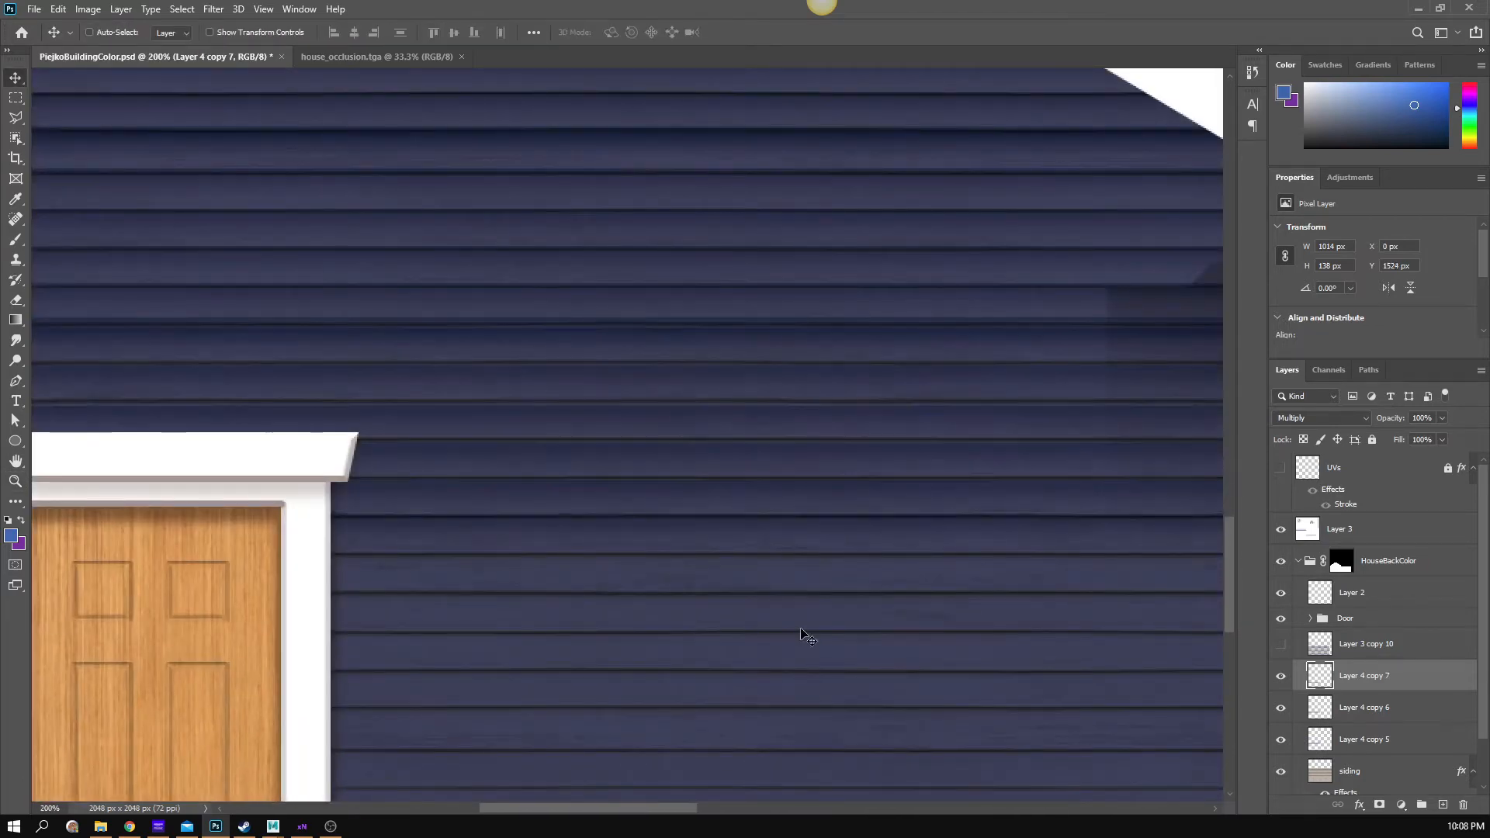
key(Down)
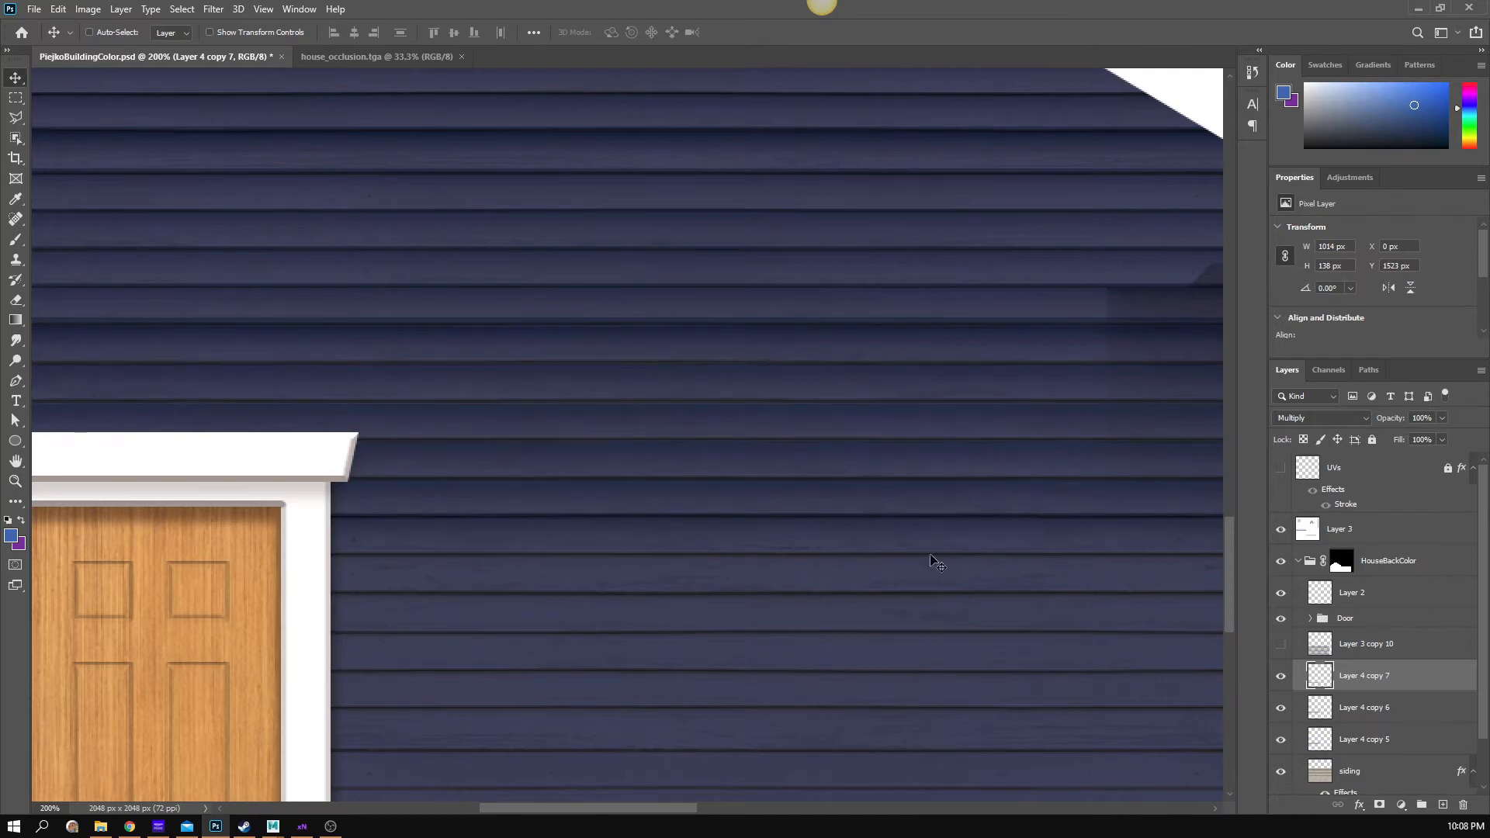
- Fine-tune the middle shading block, Layer 4 copy 6, to Y 1399 px so it follows the siding boards
click(1395, 707)
key(Down)
key(Down)
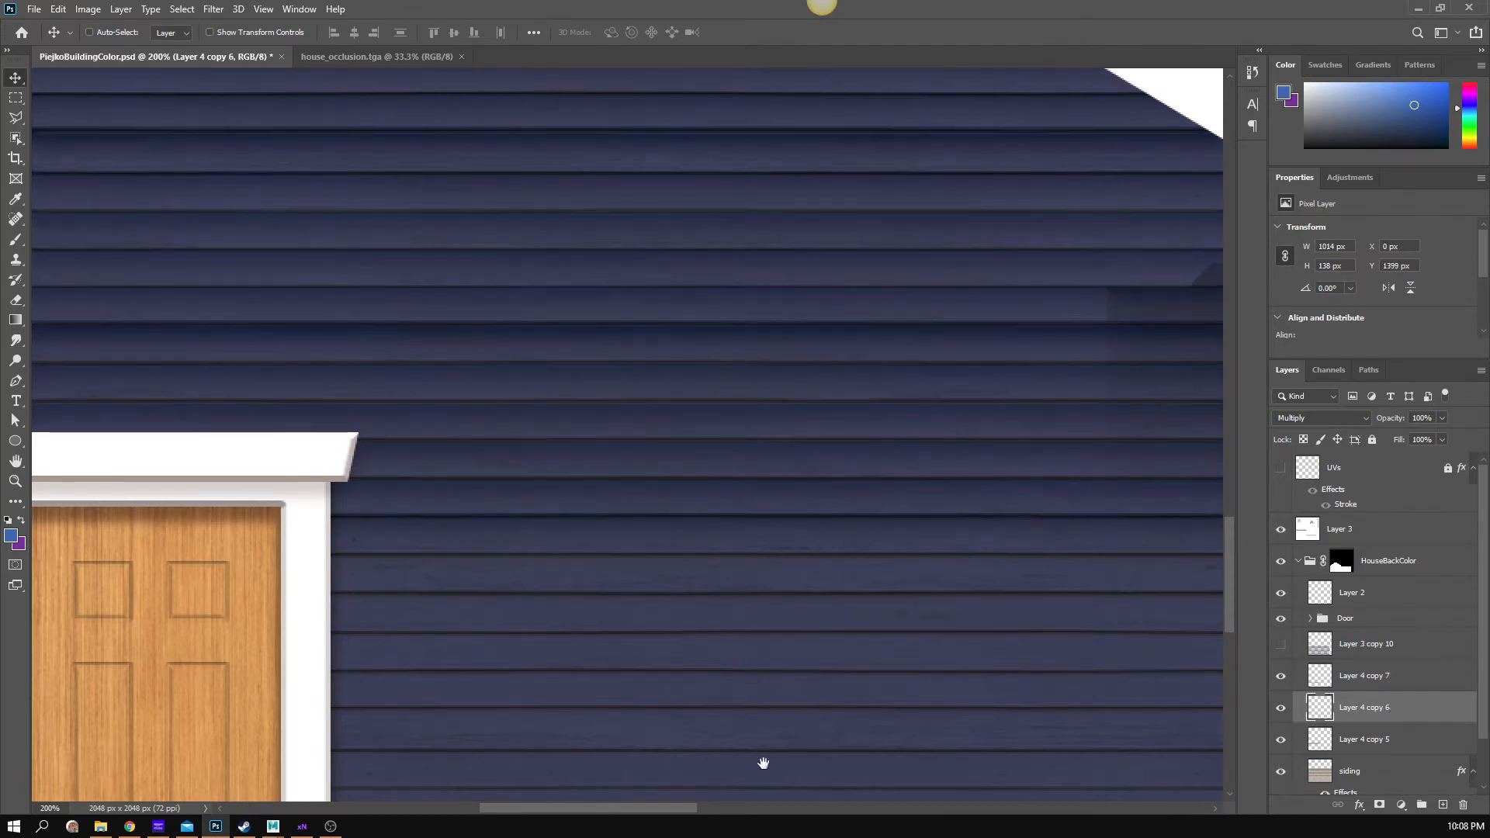
drag(673, 535, 808, 550)
key(z)
alt+click(809, 550)
alt+click(808, 550)
key(v)
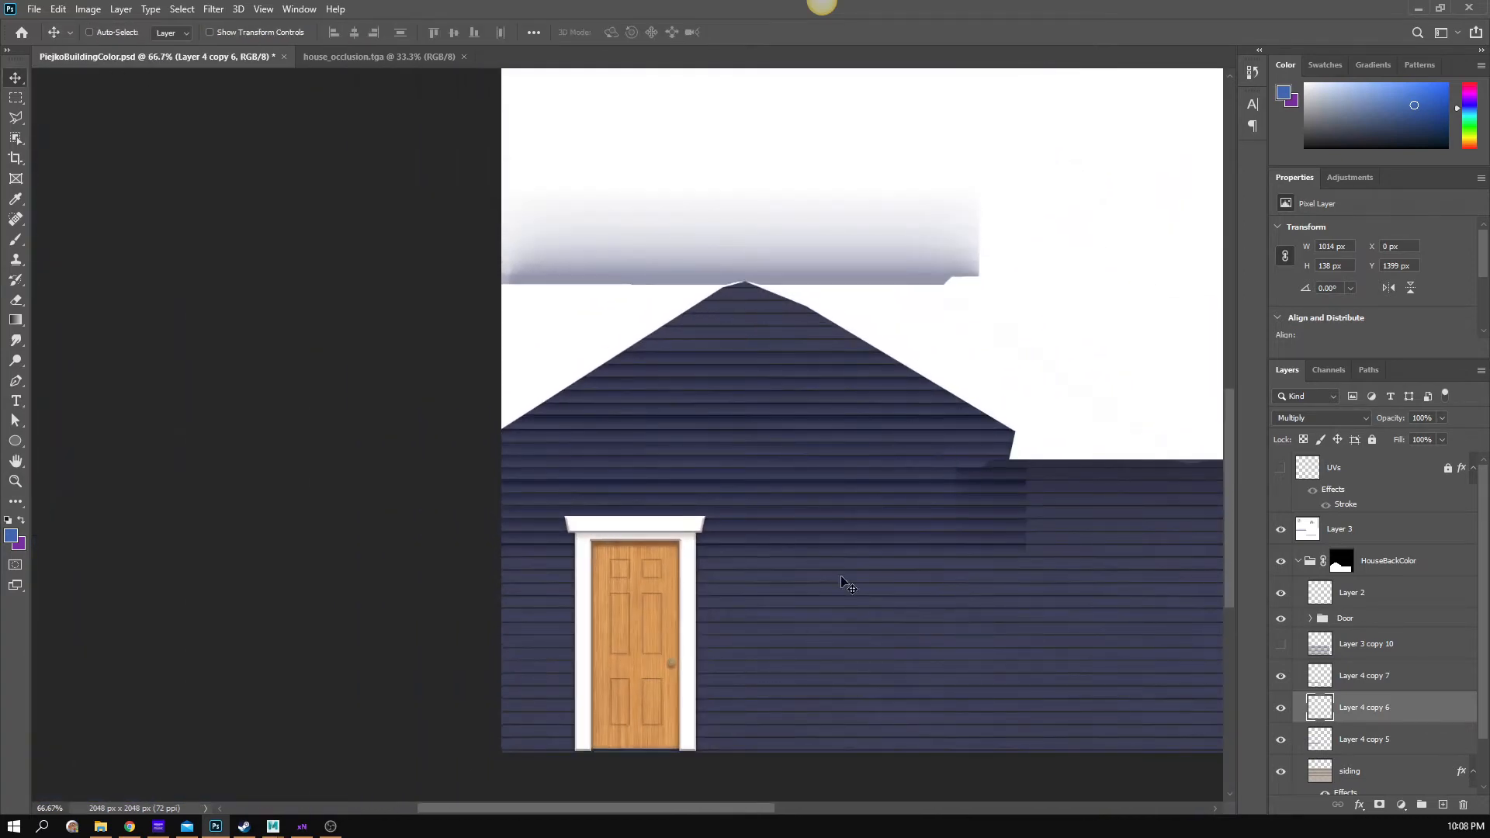
scroll(835, 500, up, 2)
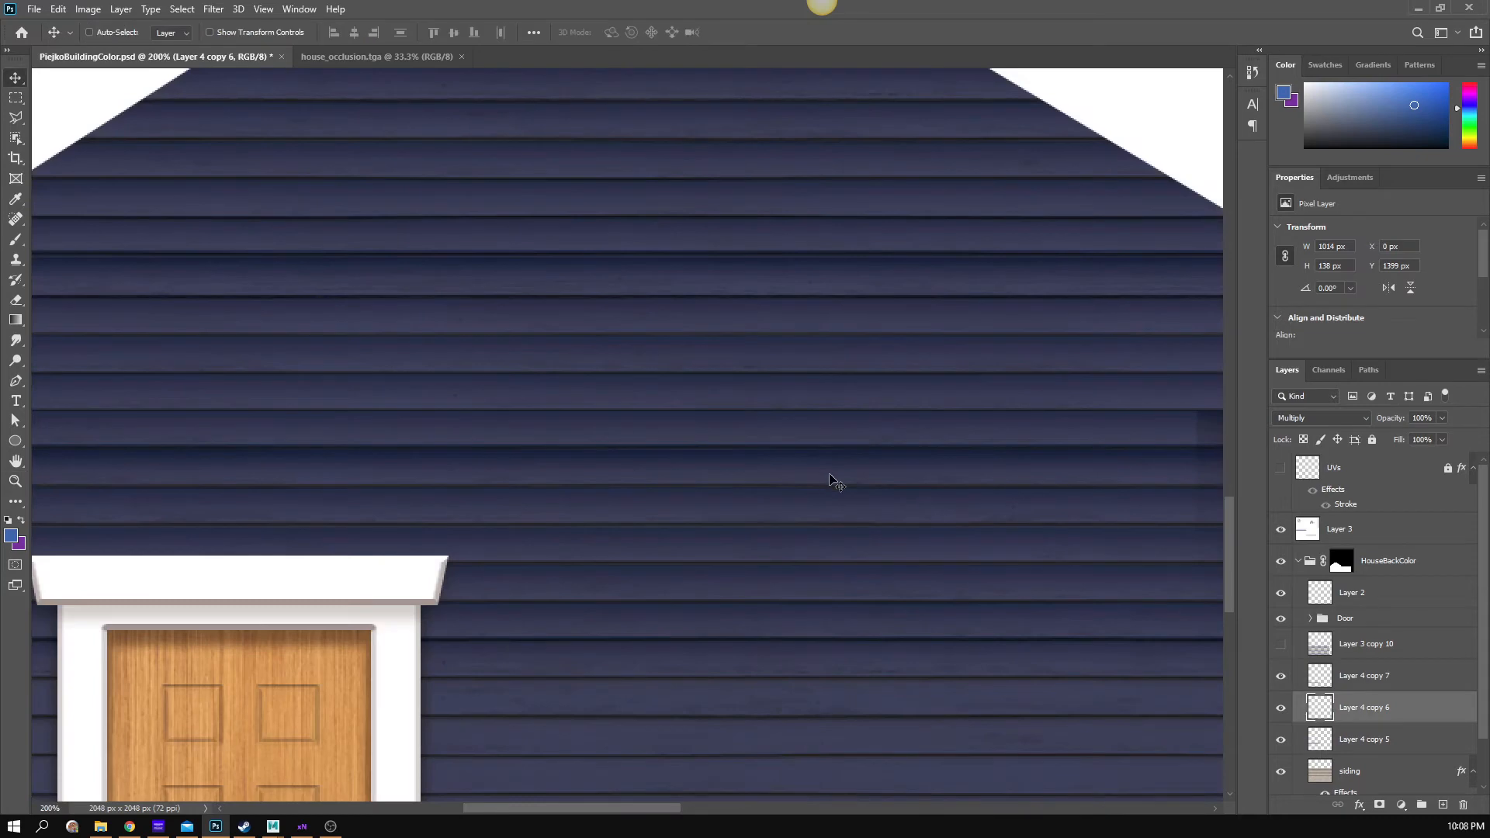
key(Down)
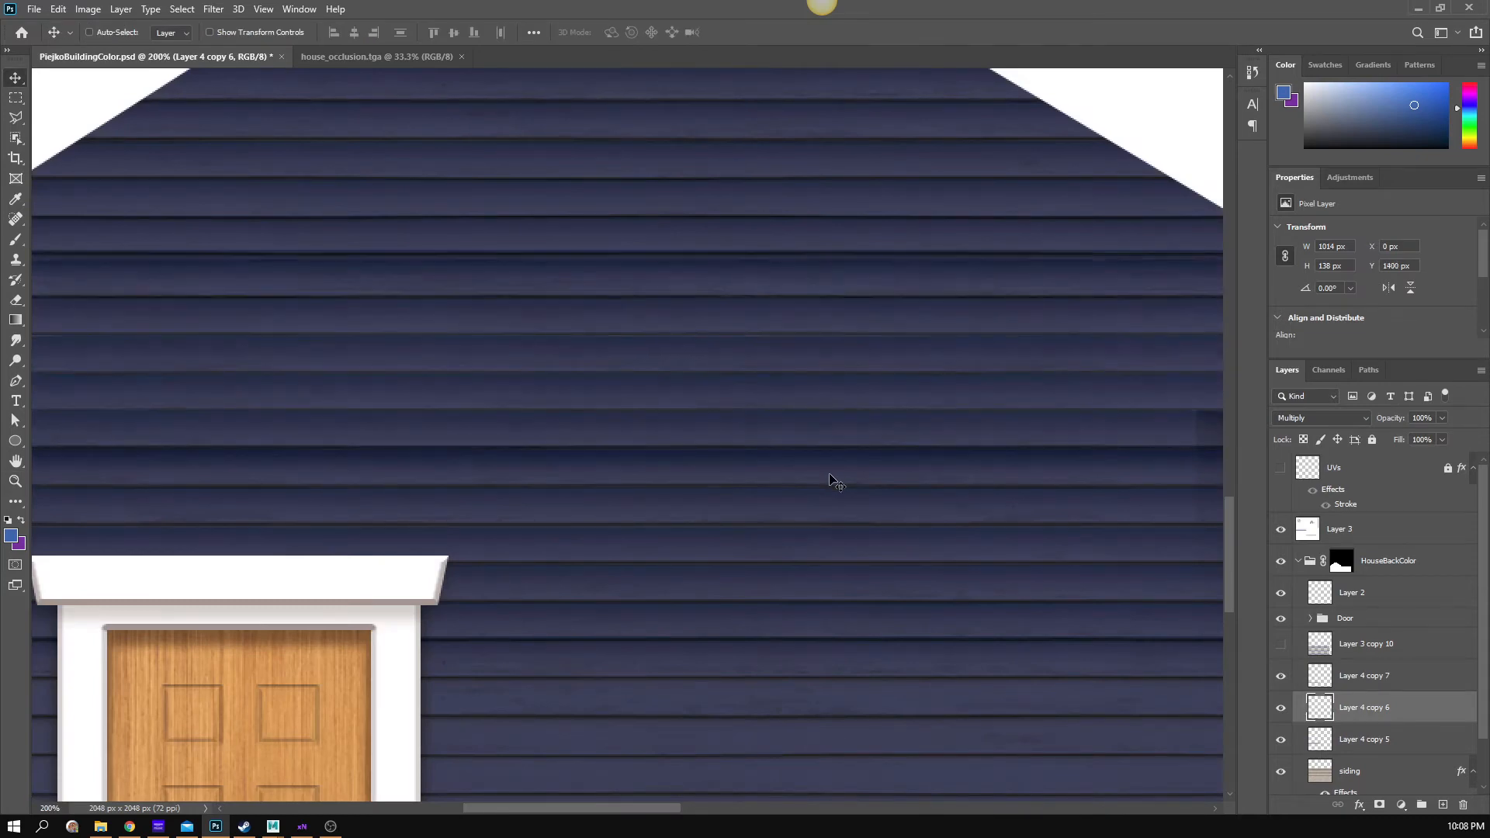
key(Up)
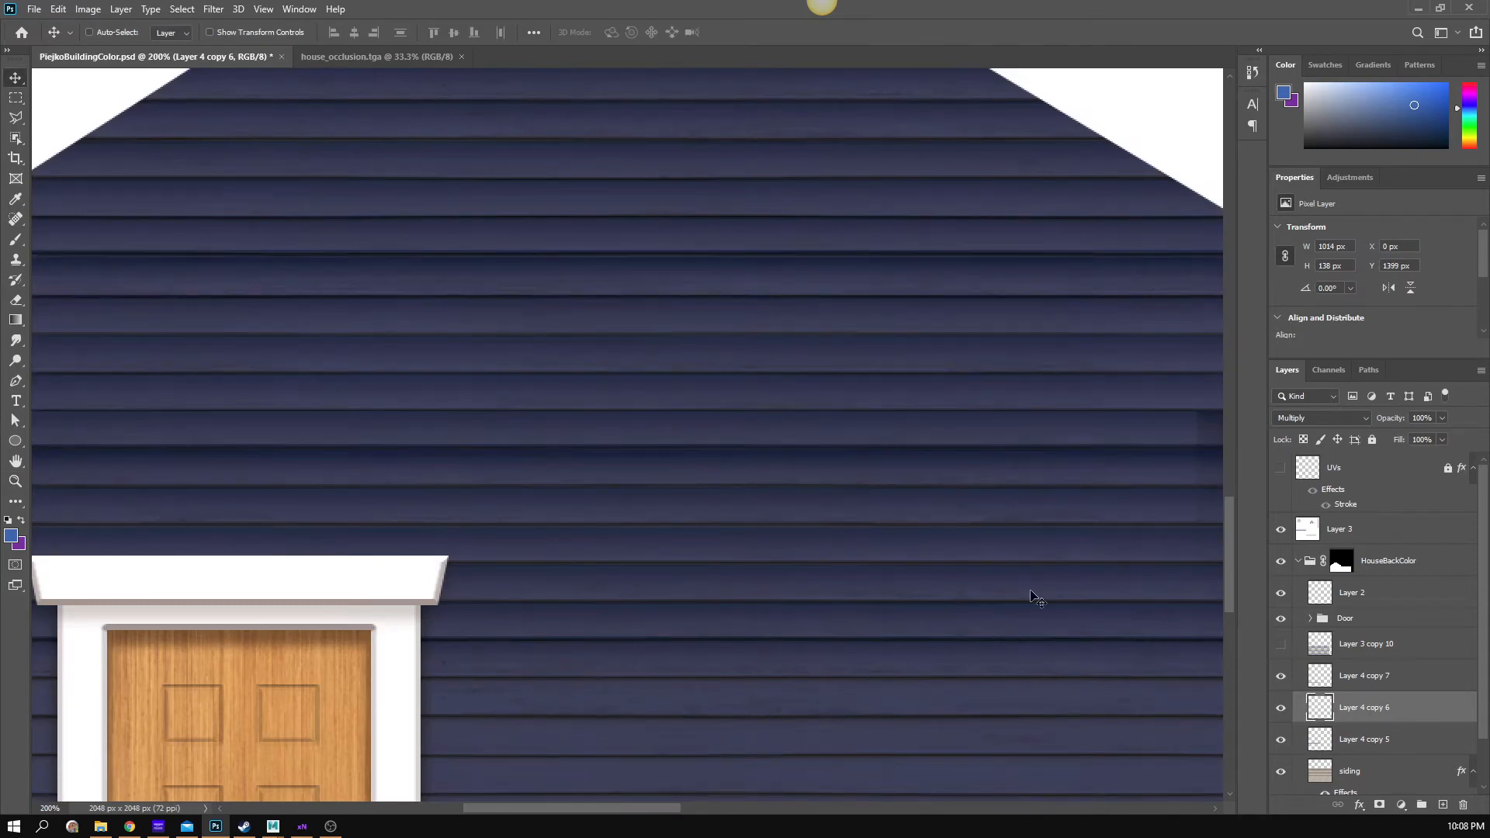
drag(690, 602, 646, 550)
drag(575, 461, 921, 437)
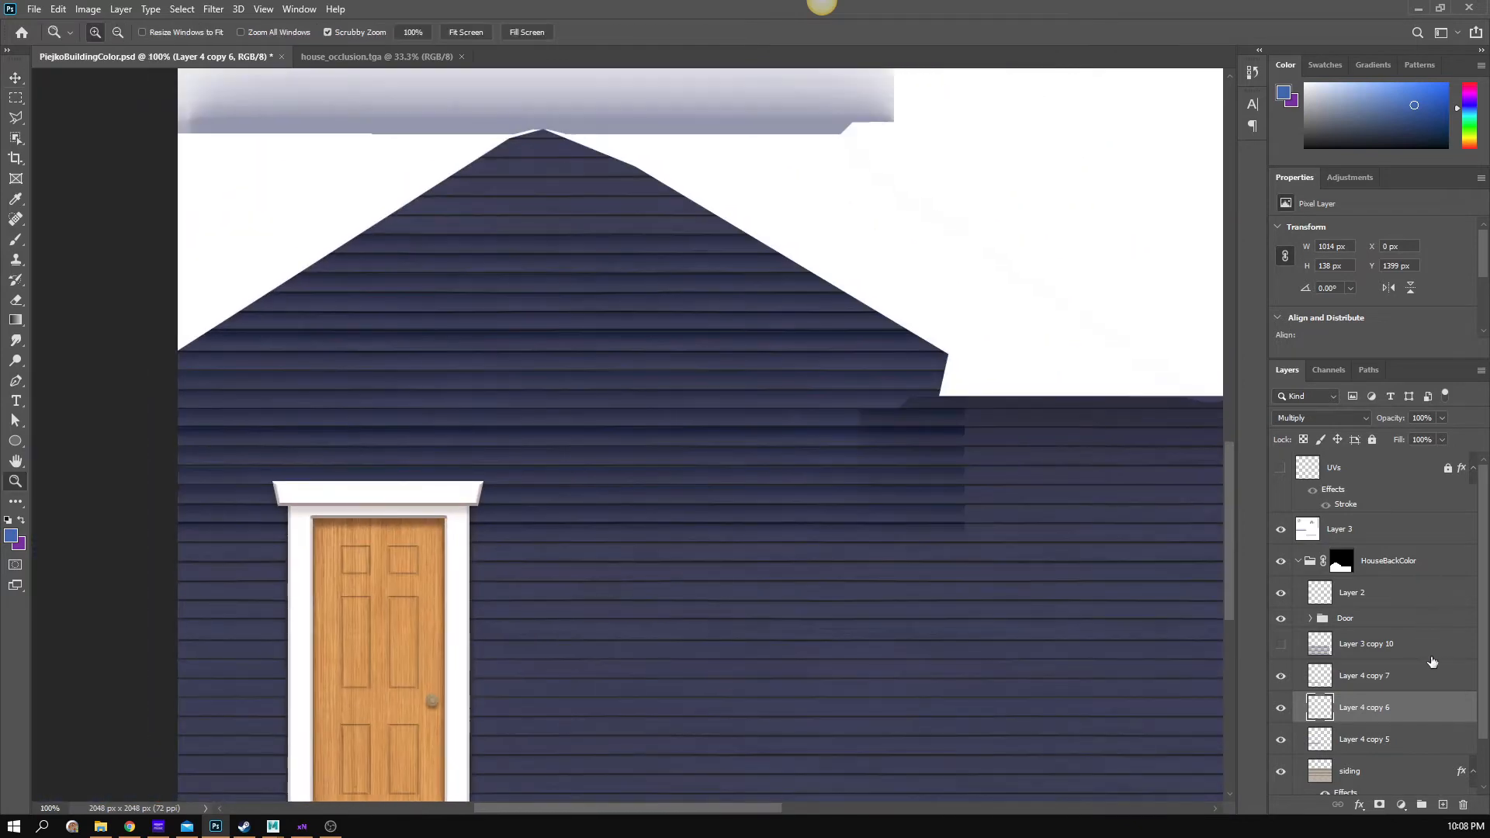
- Readjust the lowest shading block, Layer 4 copy 7, to Y 1521 px
click(1381, 677)
key(Up)
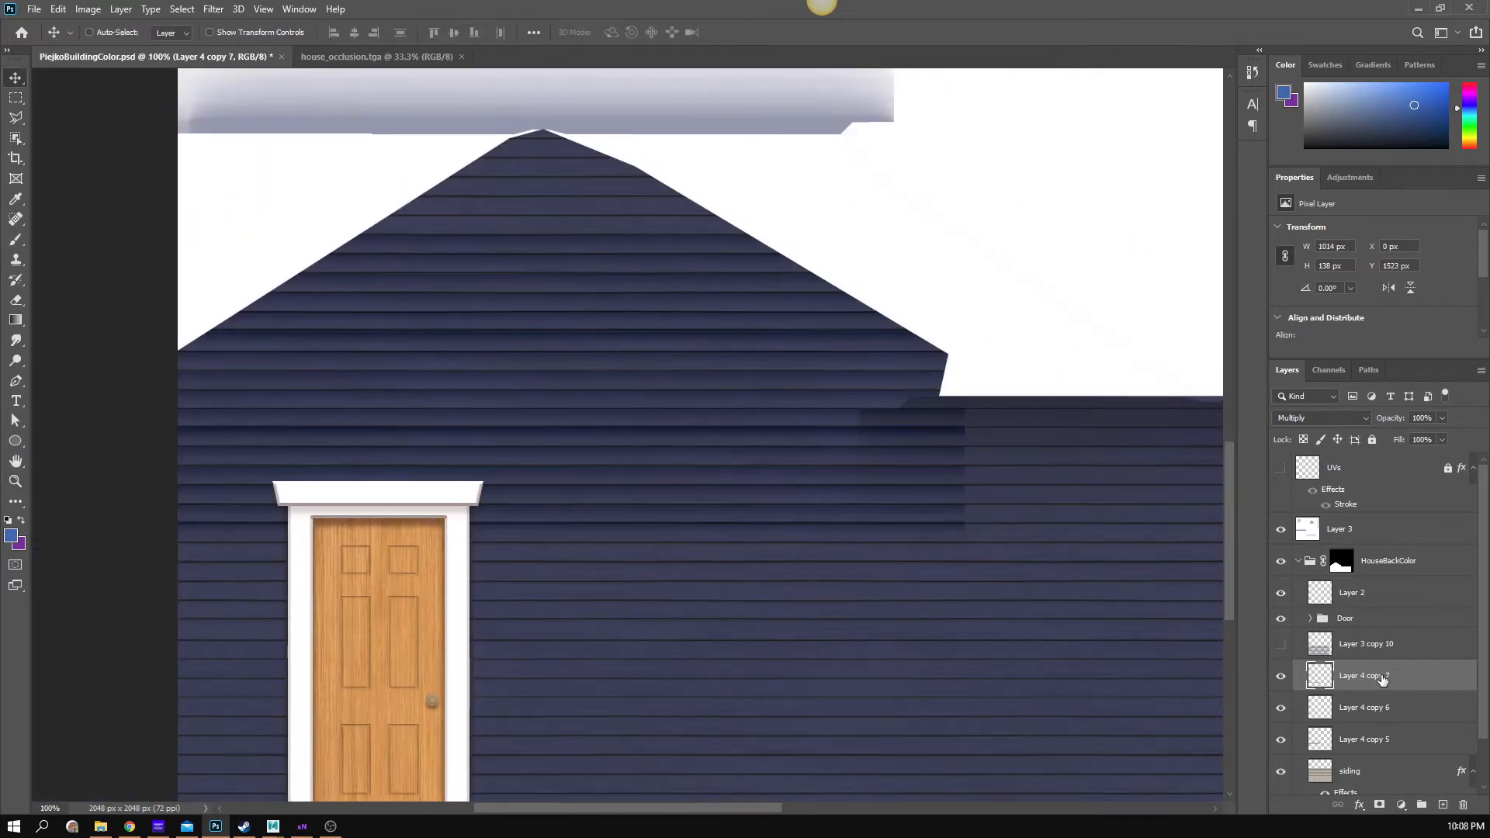
key(Down)
key(Down)
key(Up)
key(Up)
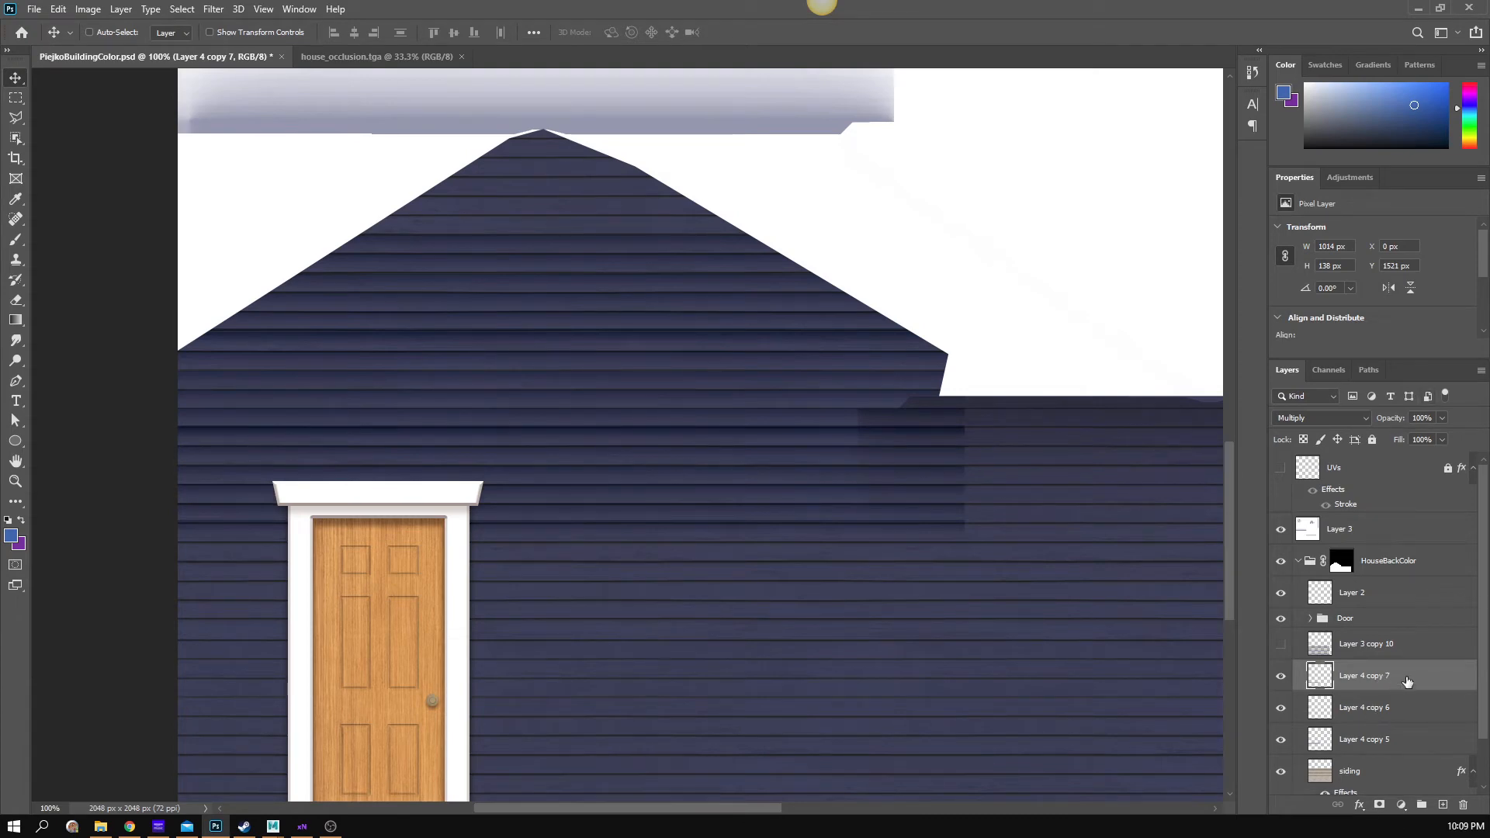
- Merge the three shading blocks, Layer 4 copy 5 through Layer 4 copy 7, into a single layer
shift+click(1363, 747)
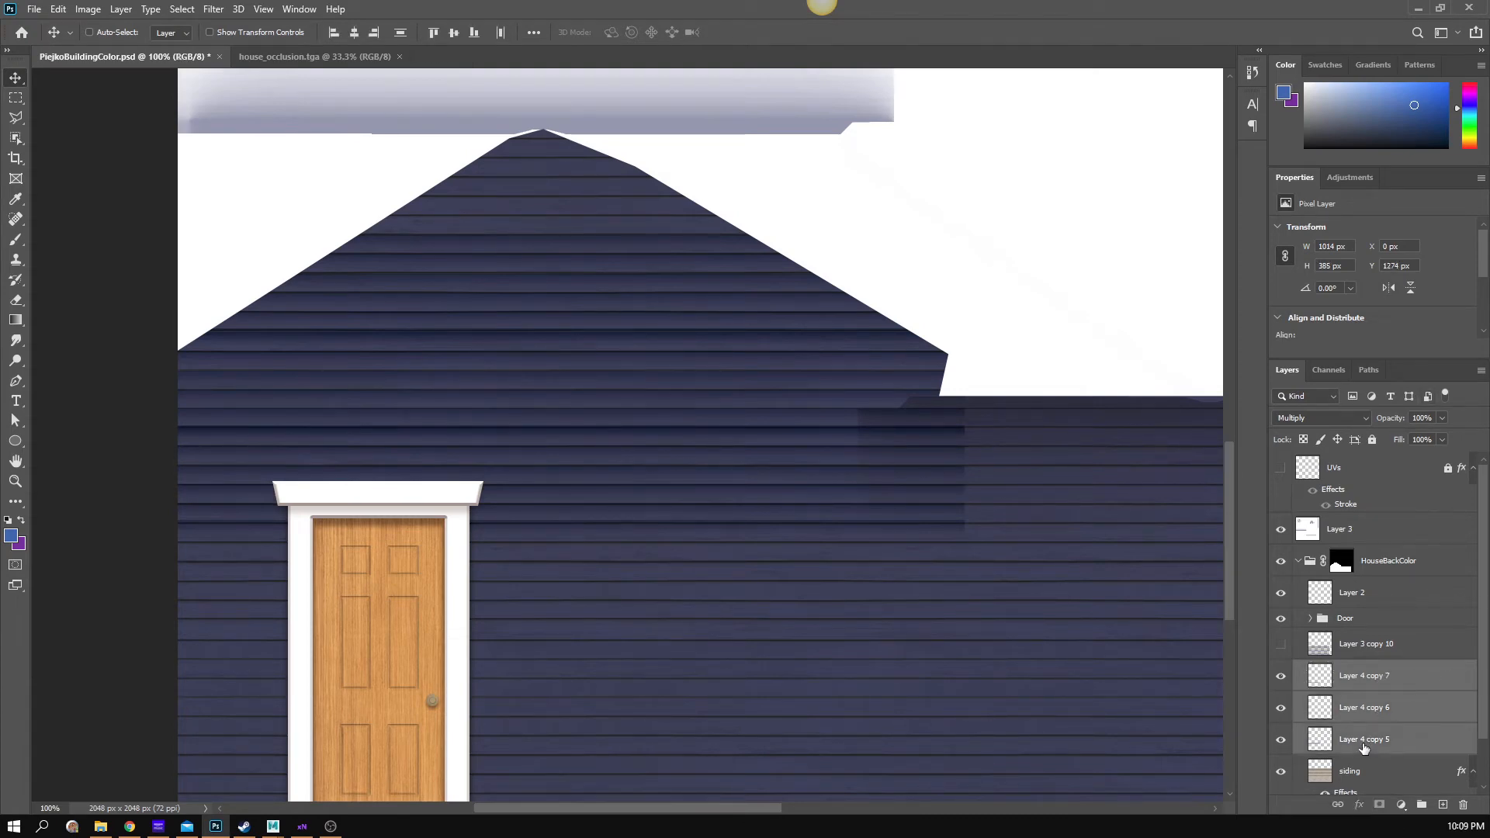
right_click(1364, 747)
click(1327, 547)
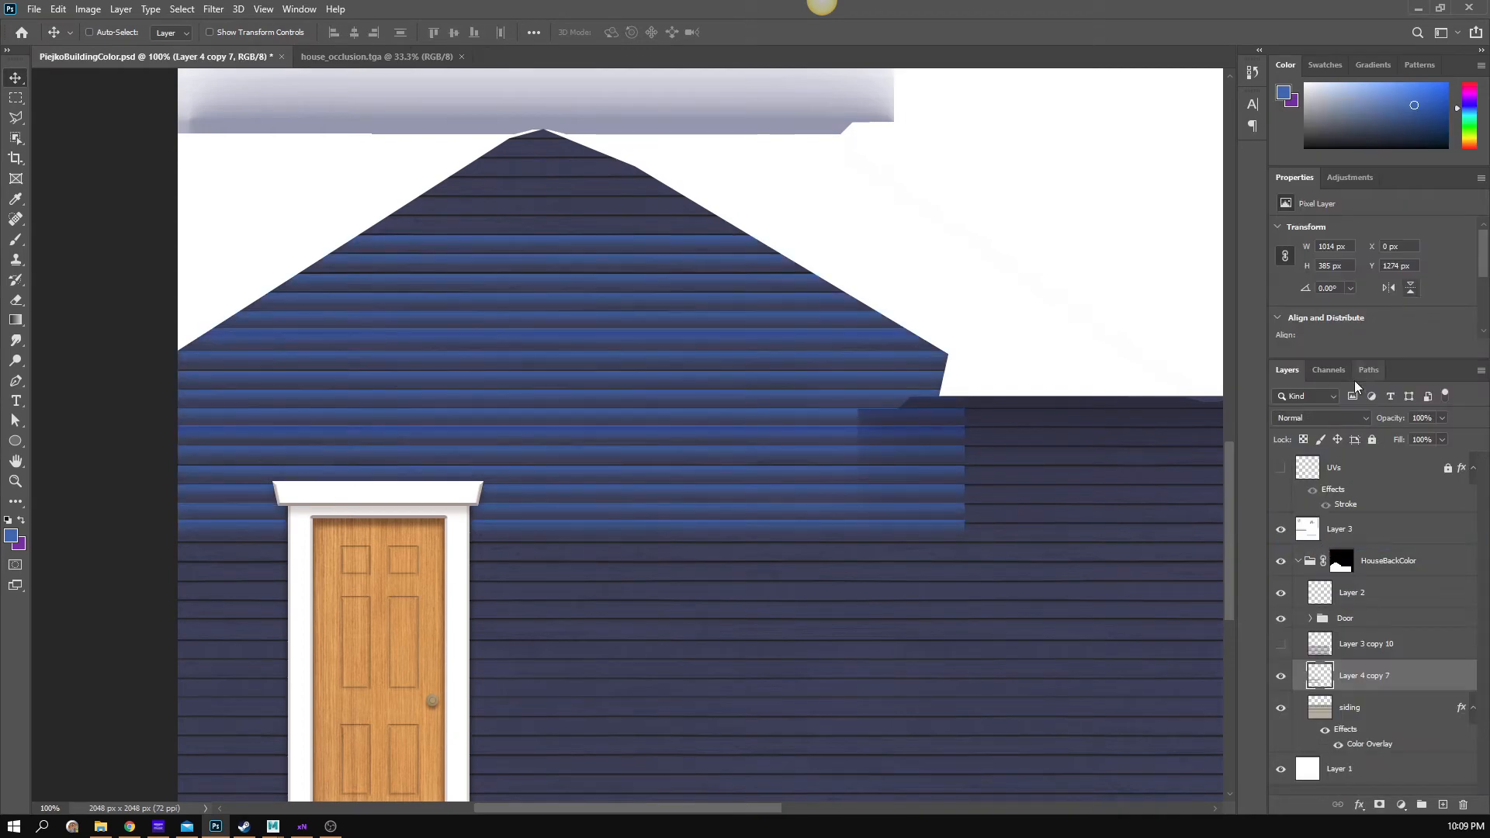
- Set the blend mode of the merged shading layer, Layer 4 copy 7, to Multiply
click(1324, 417)
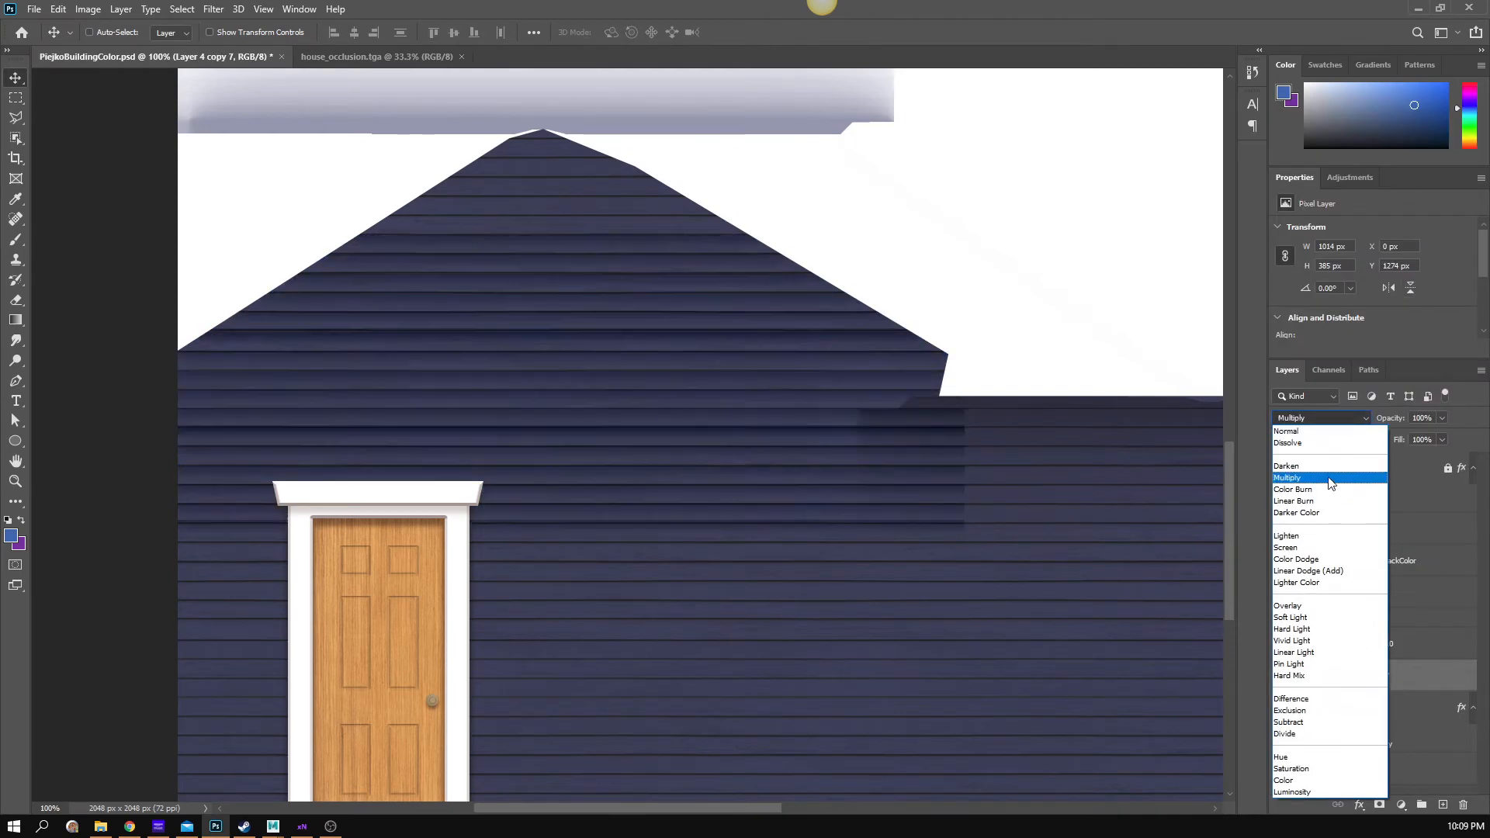
click(1328, 479)
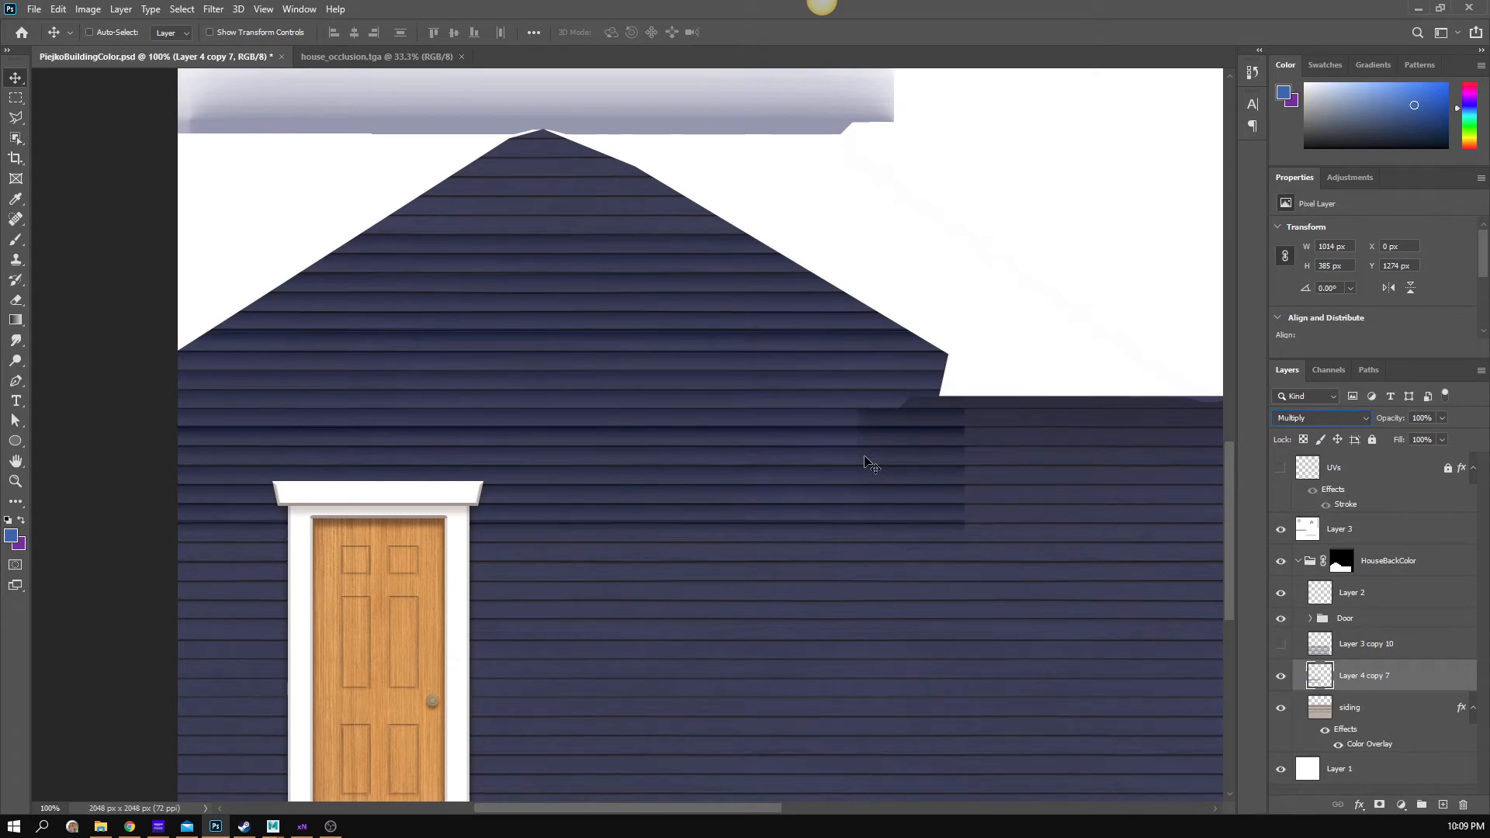
key(shift+plus)
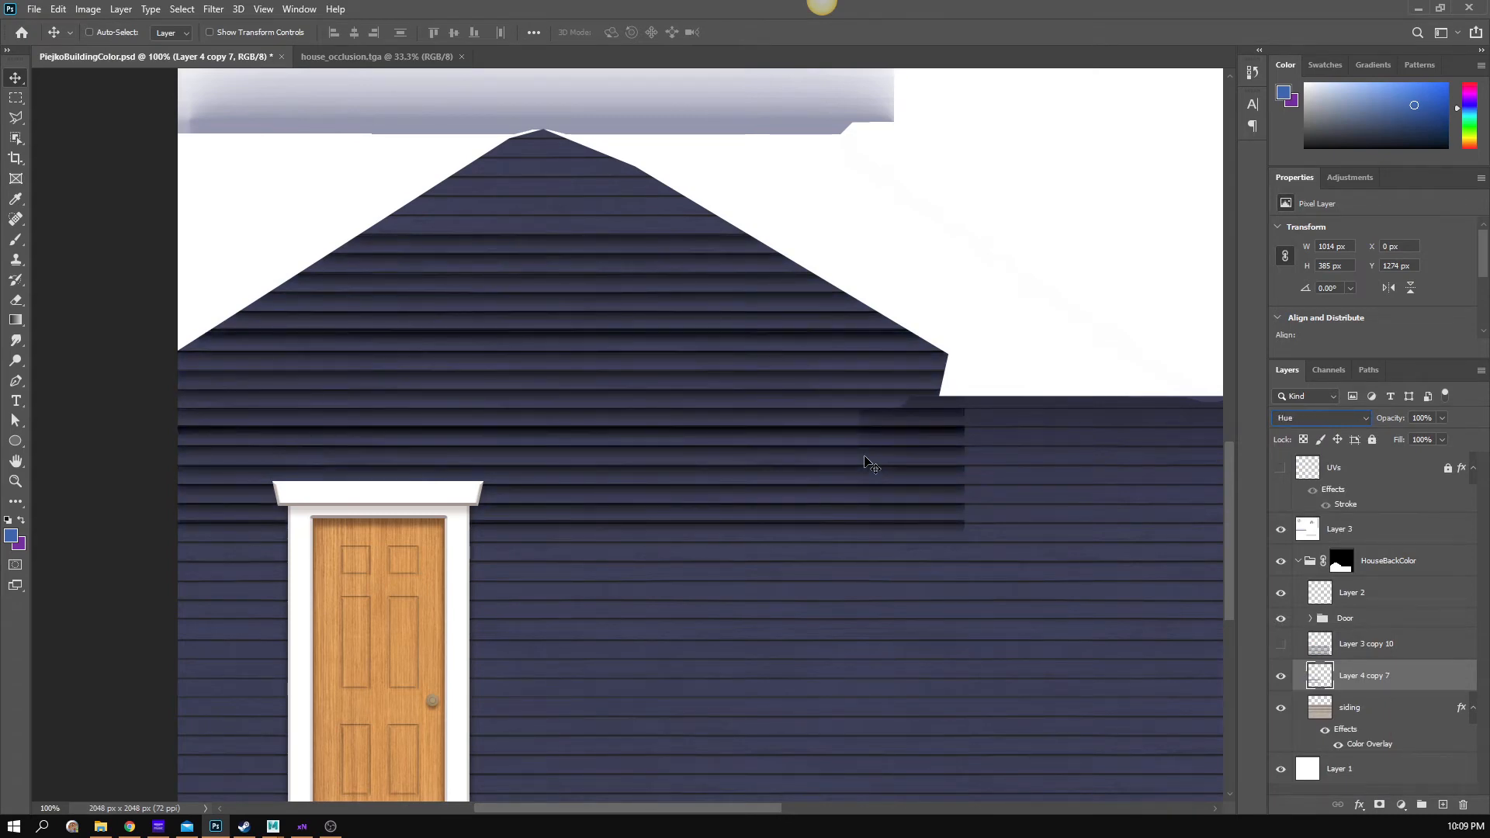
key(shift+plus)
click(1319, 418)
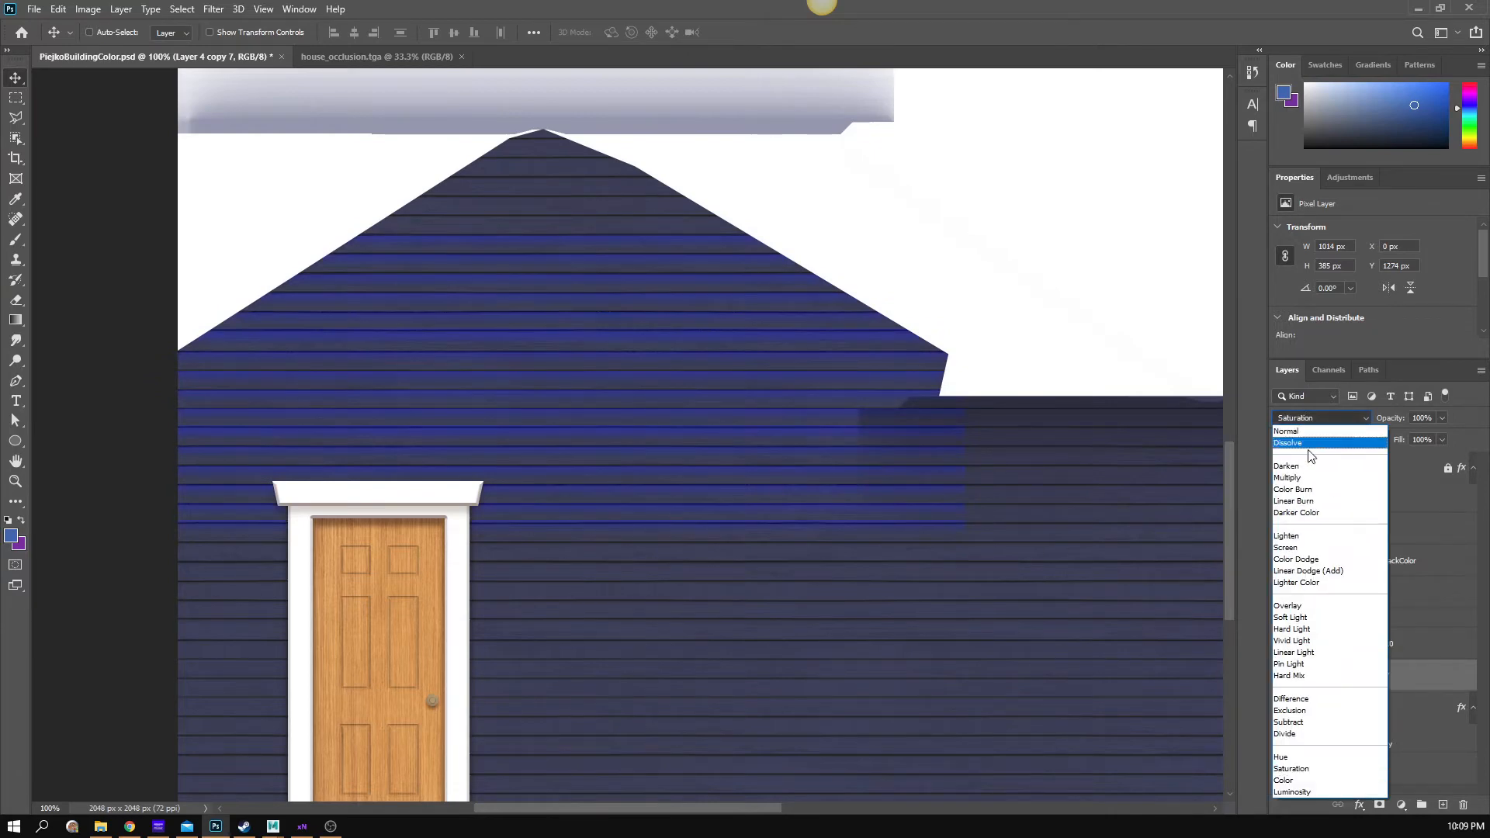
click(1329, 480)
drag(720, 344, 703, 582)
key(ctrl+z)
key(ctrl+z)
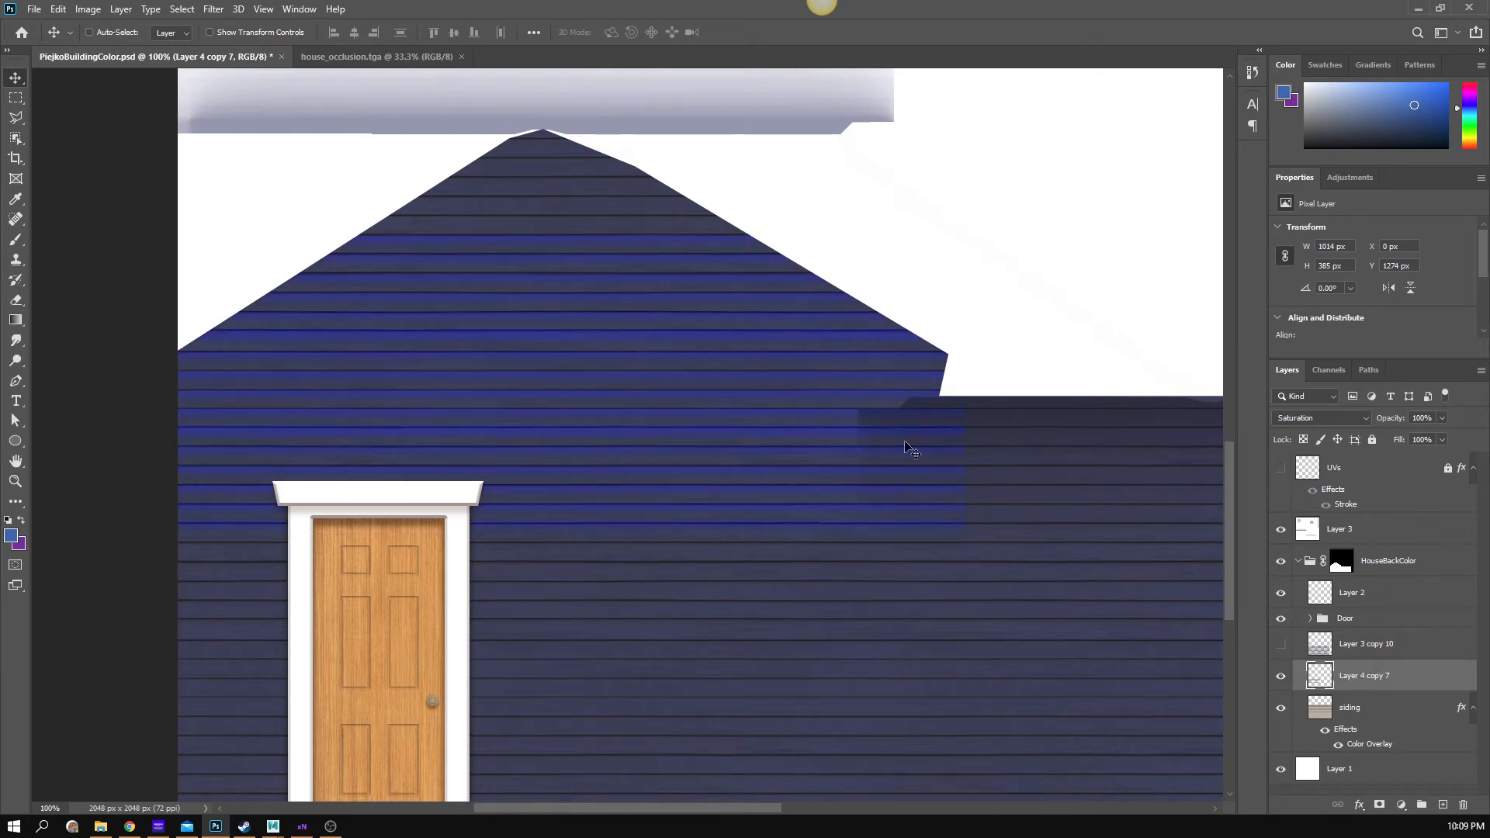
click(1292, 418)
click(1329, 480)
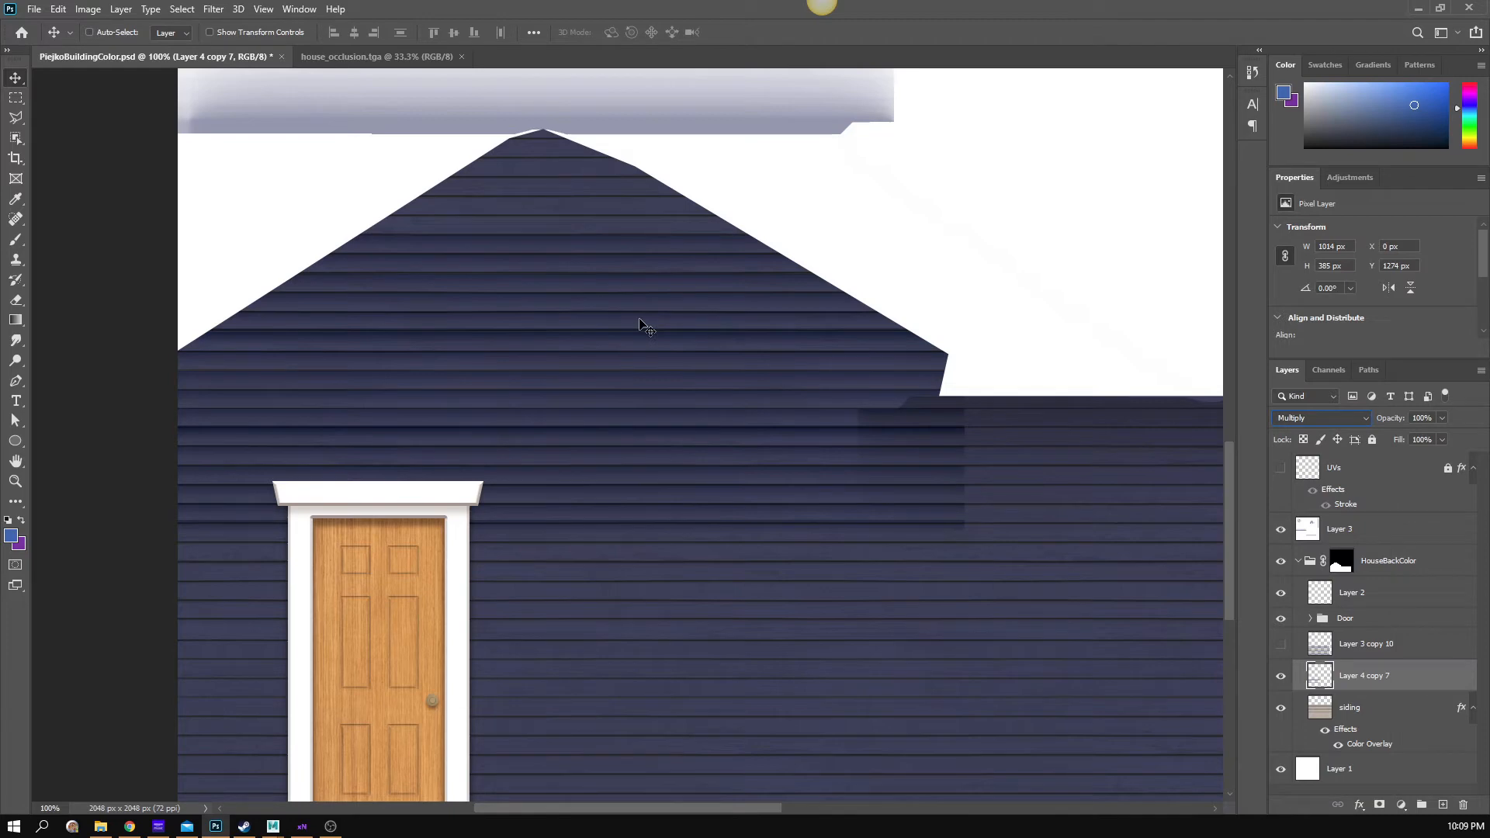
key(Down)
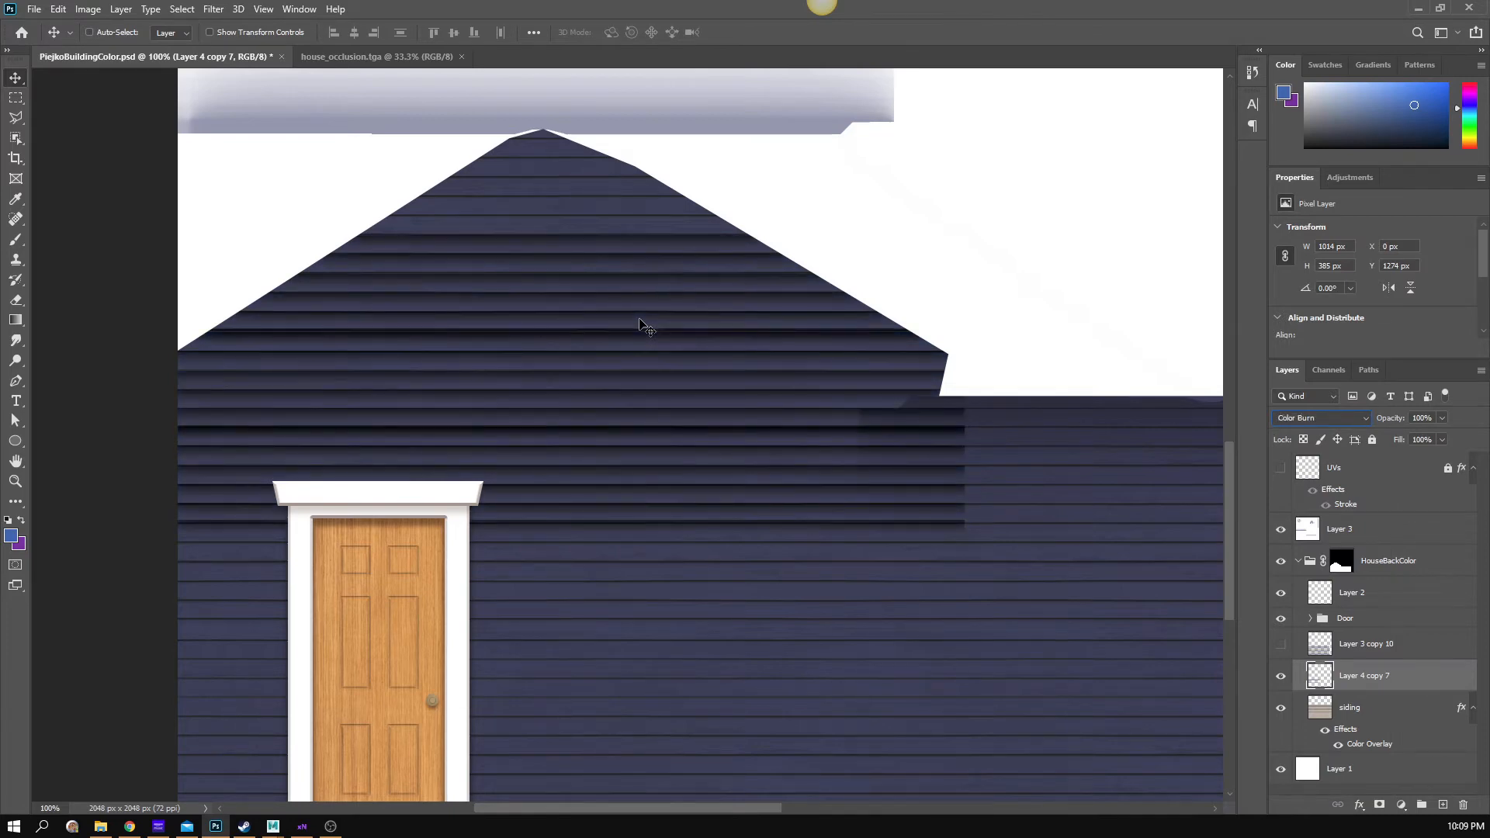
key(Up)
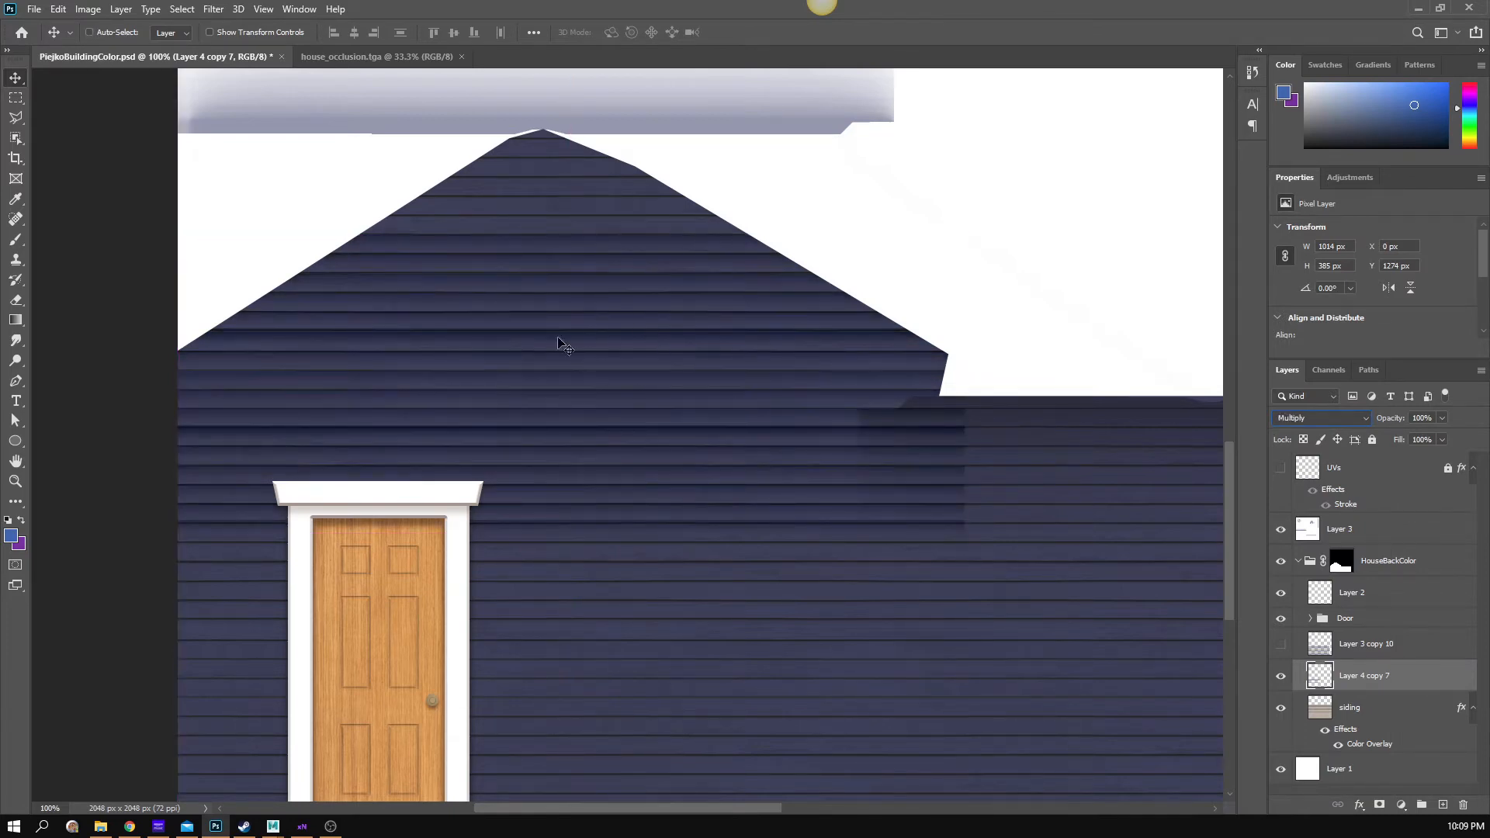
key(alt+Down)
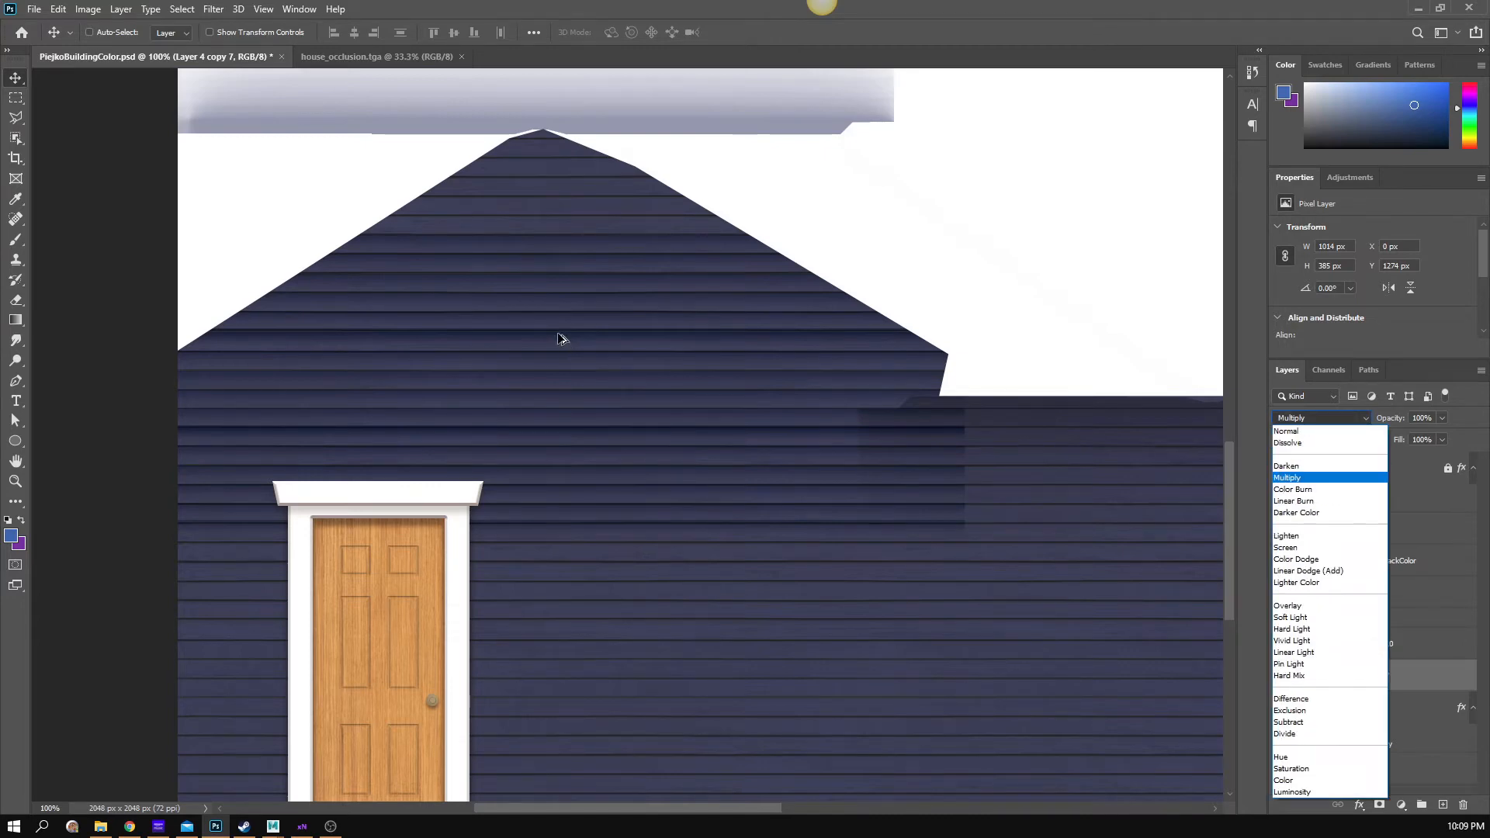
click(707, 347)
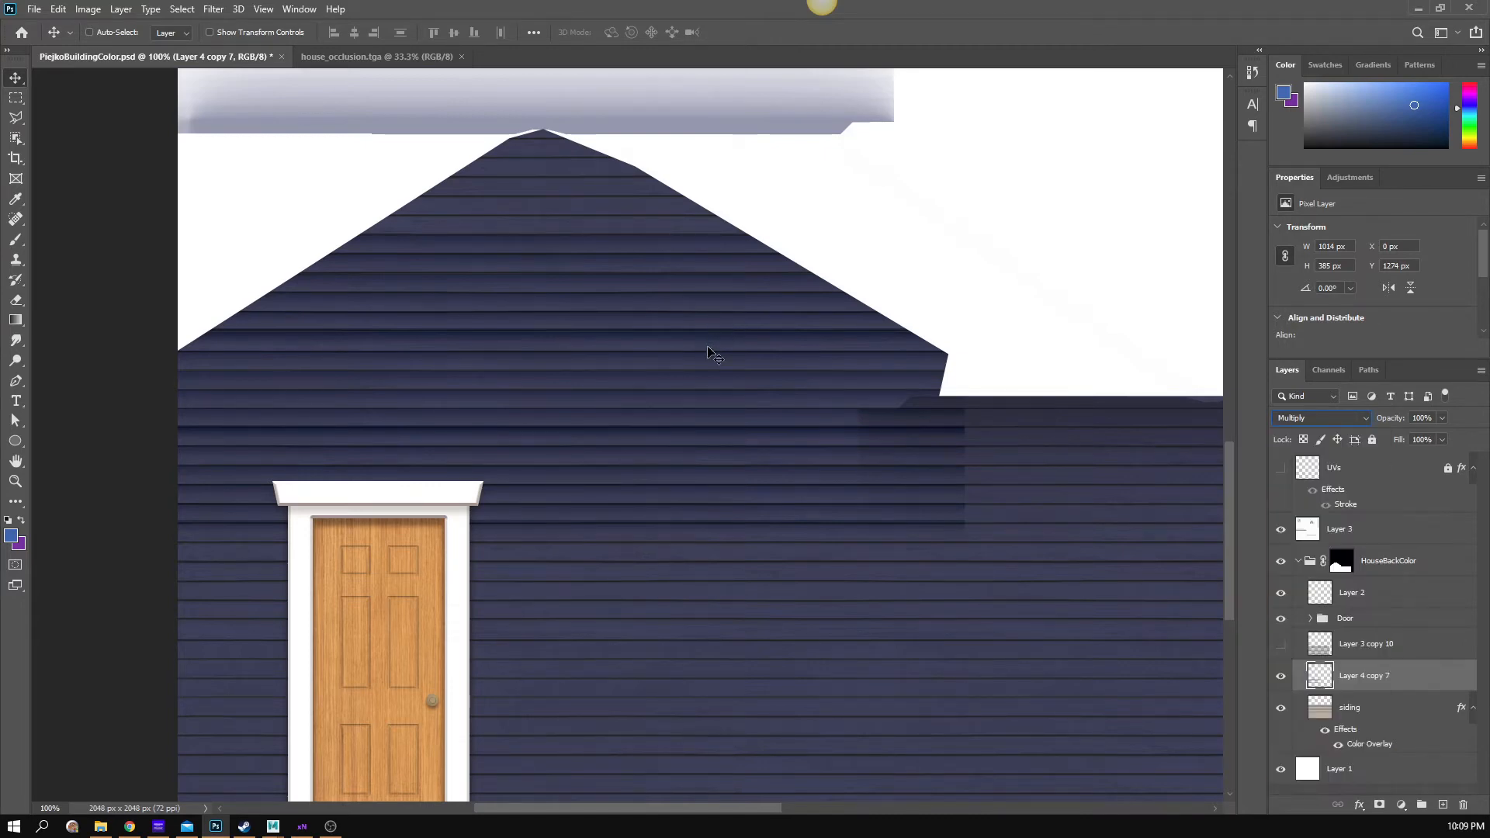
key(alt+Down)
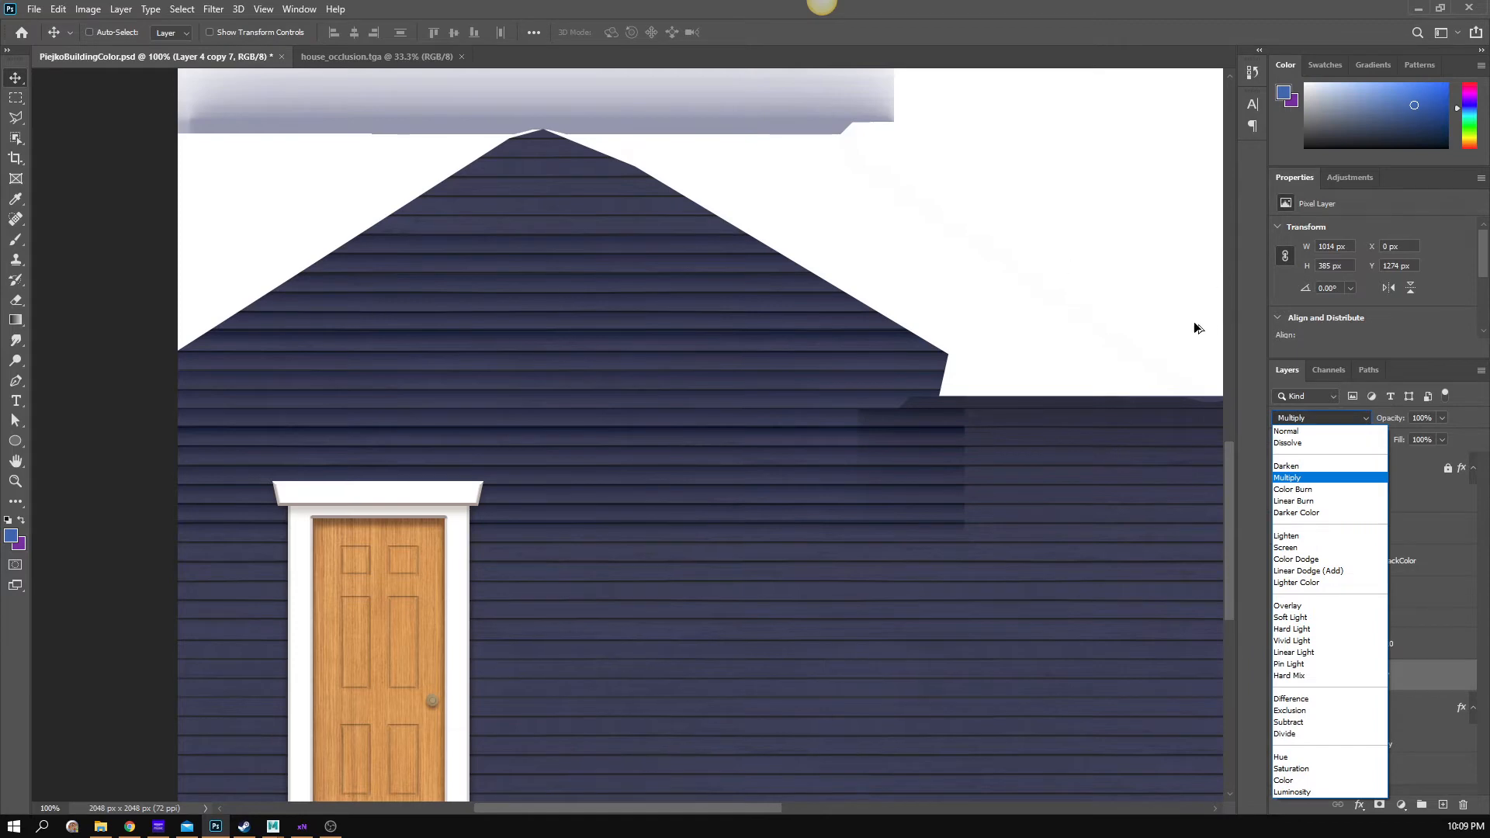
click(1332, 478)
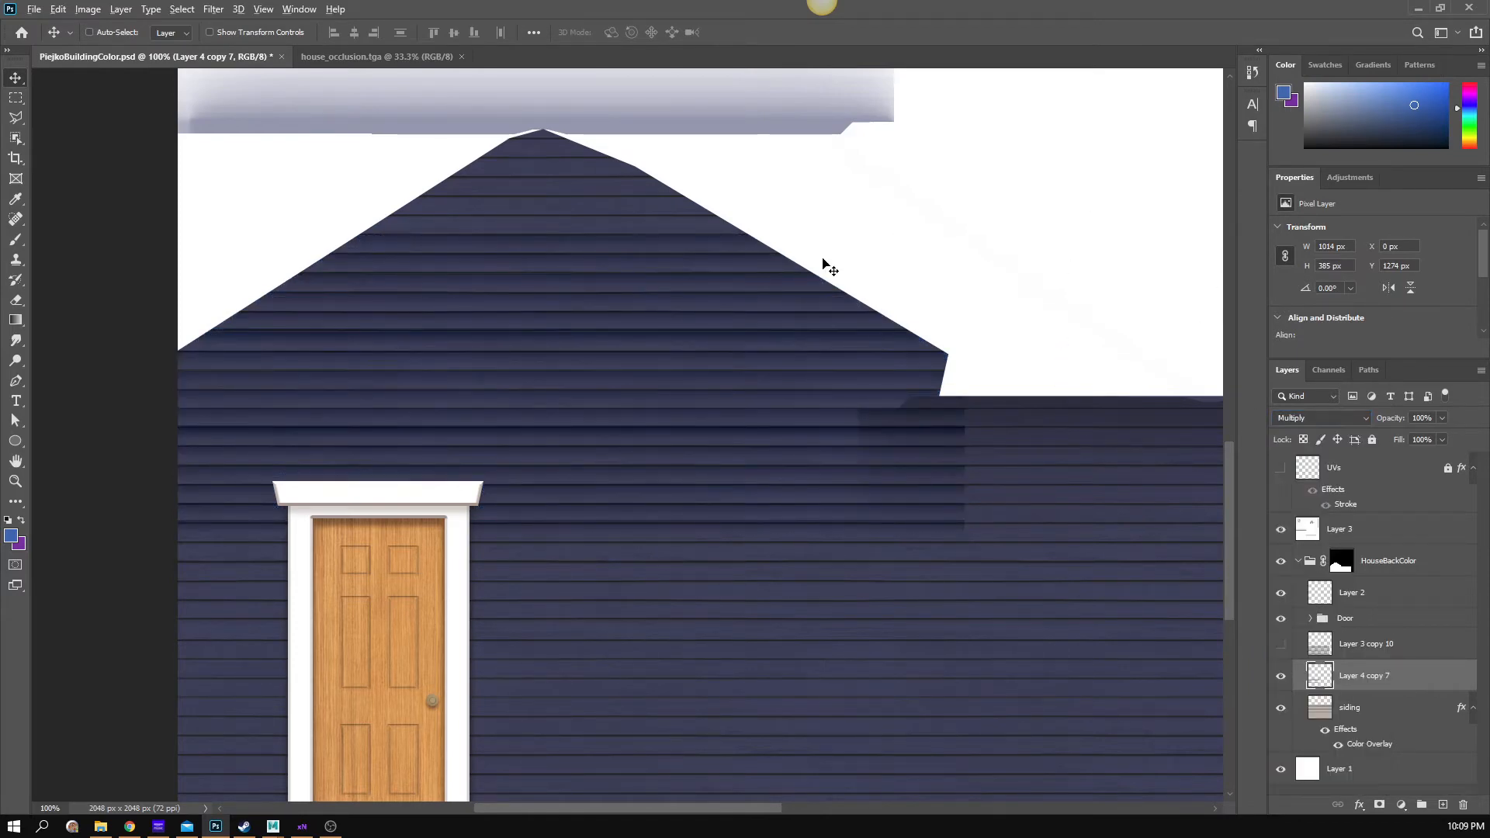
- Duplicate the Multiply shading layer and move the copy straight down to Y 1647 px to shade the lower siding boards
key(alt+Down)
key(shift+Down)
key(shift+Down)
key(shift+Down)
key(shift+Down)
key(shift+Down)
key(shift+Down)
key(shift+Down)
key(shift+Down)
key(shift+Down)
key(shift+Down)
key(shift+Down)
key(shift+Down)
key(shift+Down)
key(shift+Down)
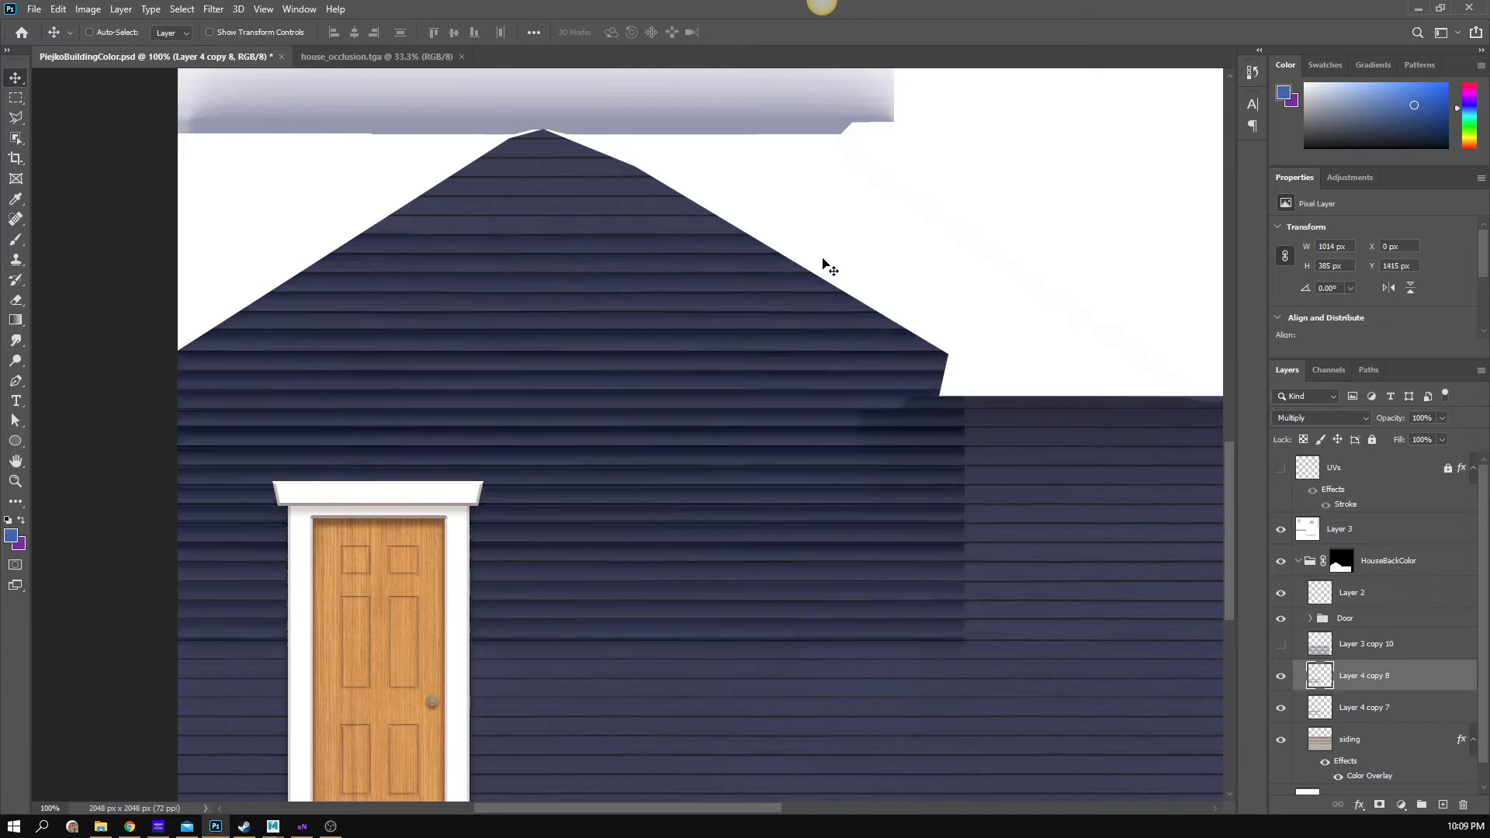
key(shift+Down)
key(shift+Down)
key(shift+Down)
key(shift+Down)
key(shift+Down)
key(shift+Down)
key(shift+Down)
key(shift+Down)
key(shift+Down)
key(shift+Down)
key(shift+Down)
key(shift+Down)
key(shift+Down)
key(shift+Down)
key(shift+Down)
key(shift+Down)
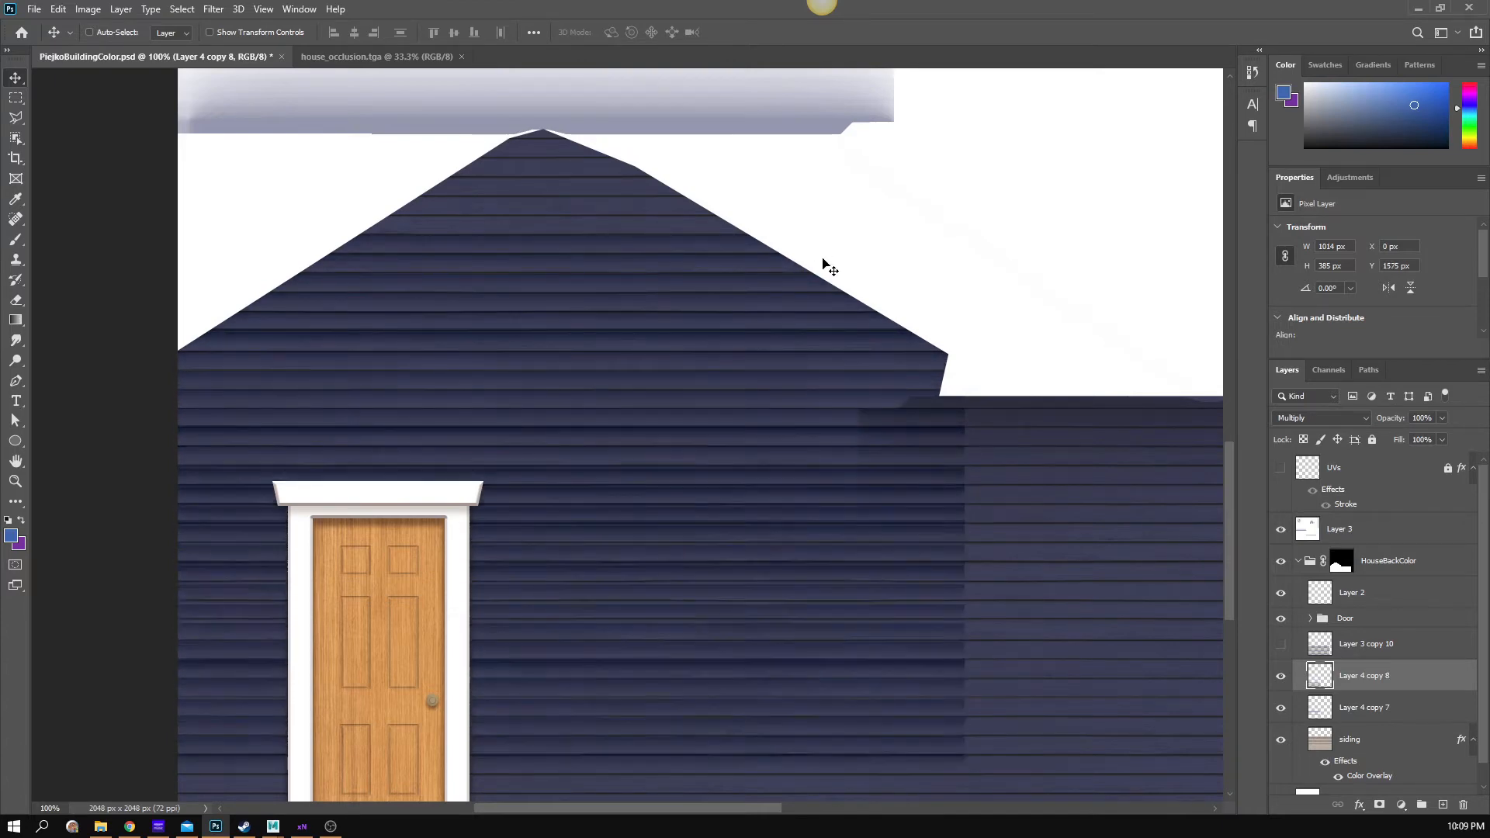
key(shift+Down)
key(shift+Down)
key(shift+Down)
key(shift+Down)
key(shift+Down)
key(shift+Down)
key(shift+Down)
key(shift+Down)
key(shift+Down)
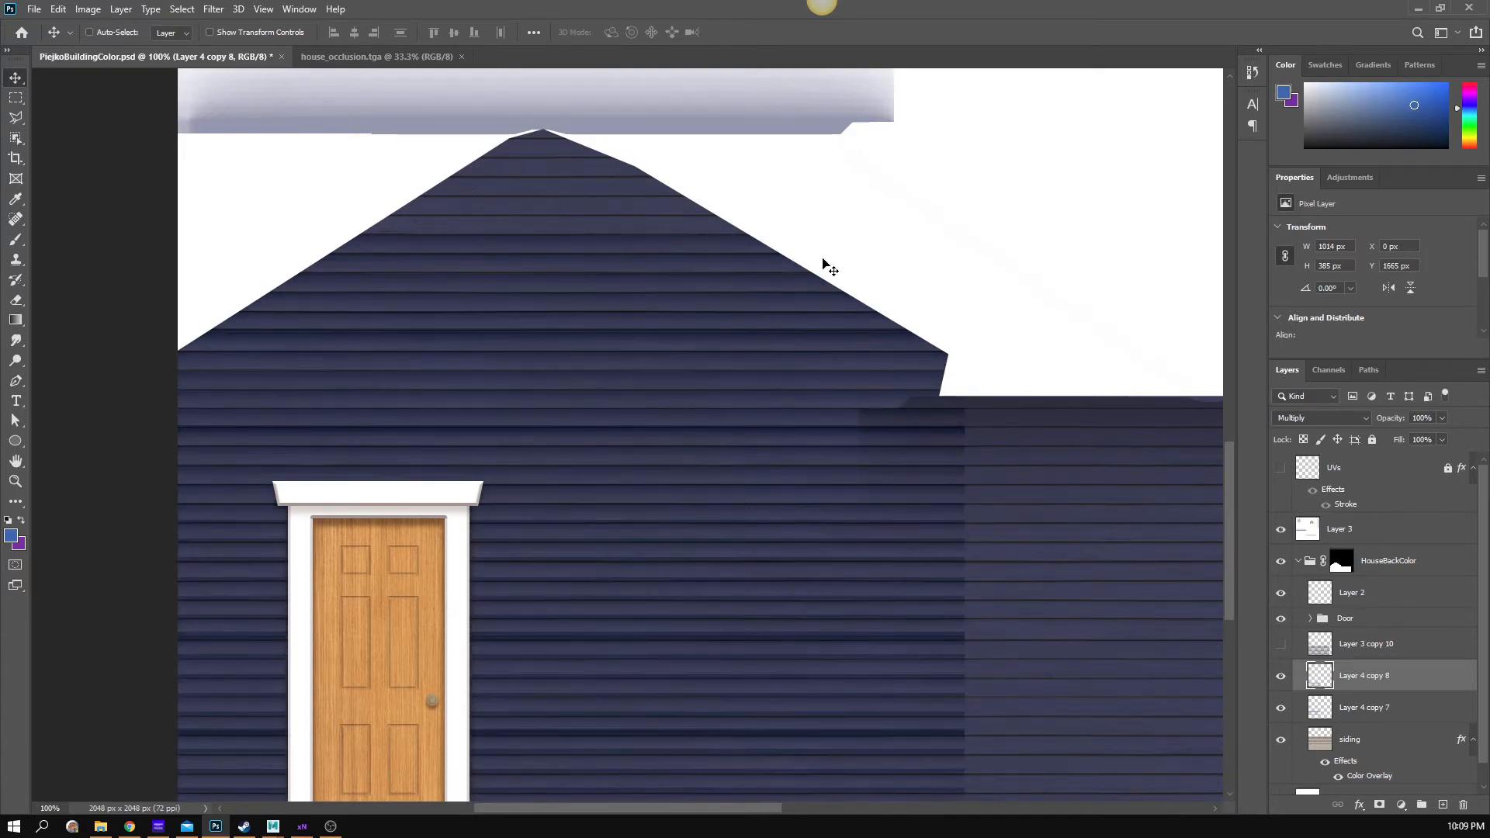
key(shift+Up)
key(shift+Up)
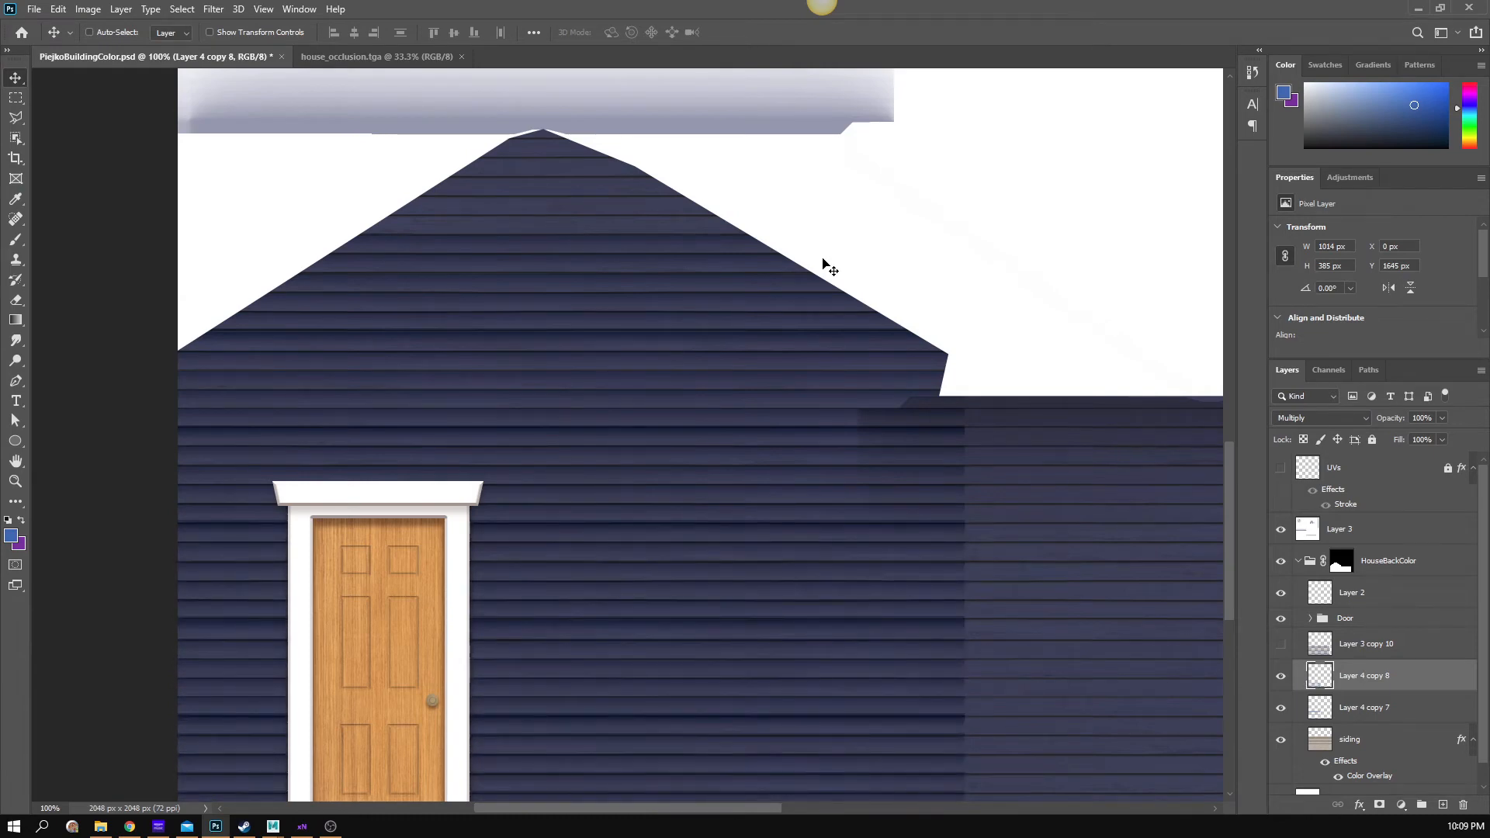
key(Down)
key(Down)
- Fine-tune the lower shading copy, Layer 4 copy 8, to Y 1650 px so its gradients follow the board edges
key(z)
click(744, 332)
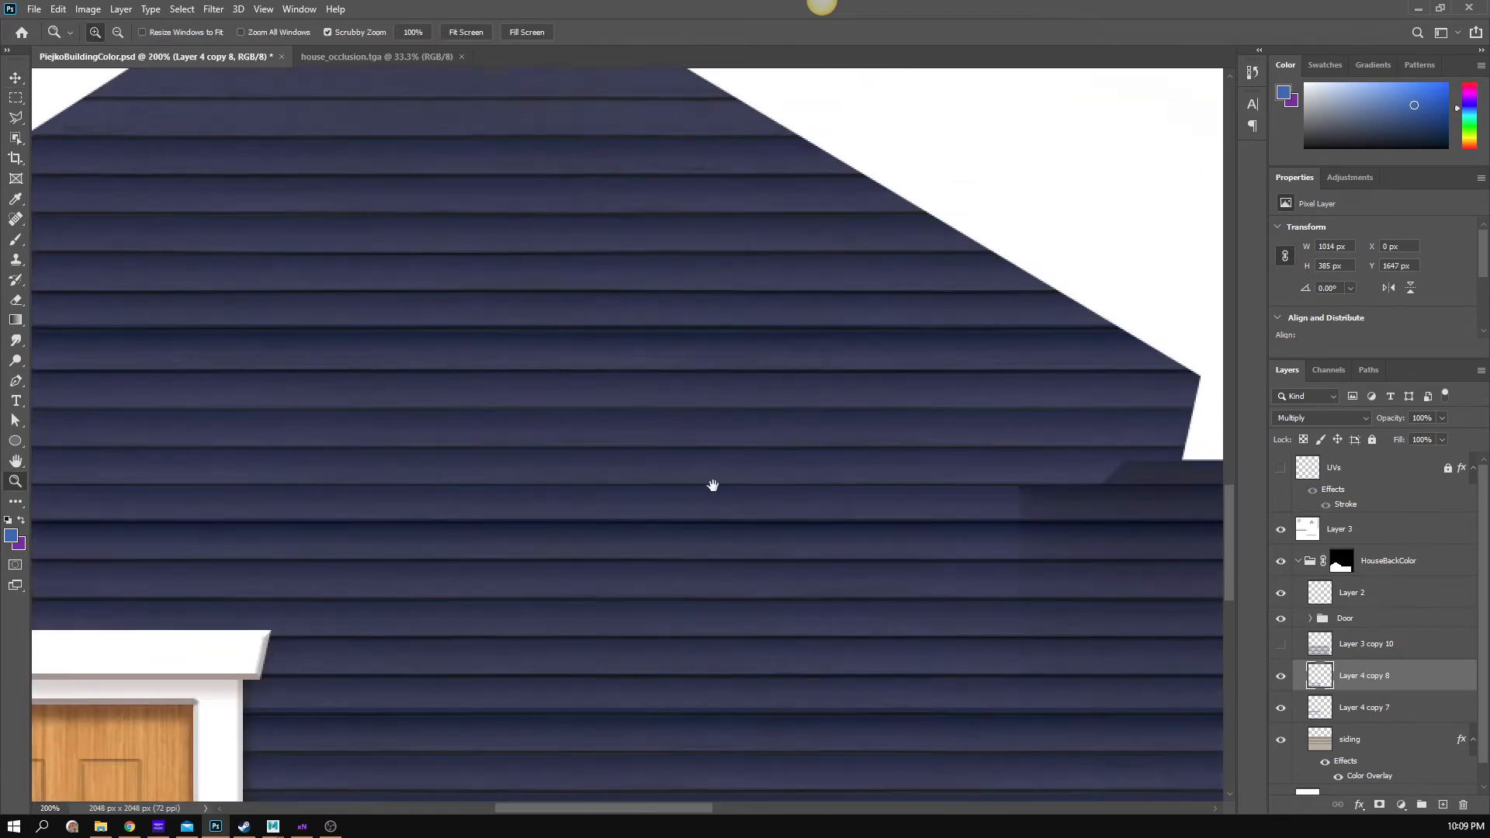
drag(712, 486, 658, 76)
key(v)
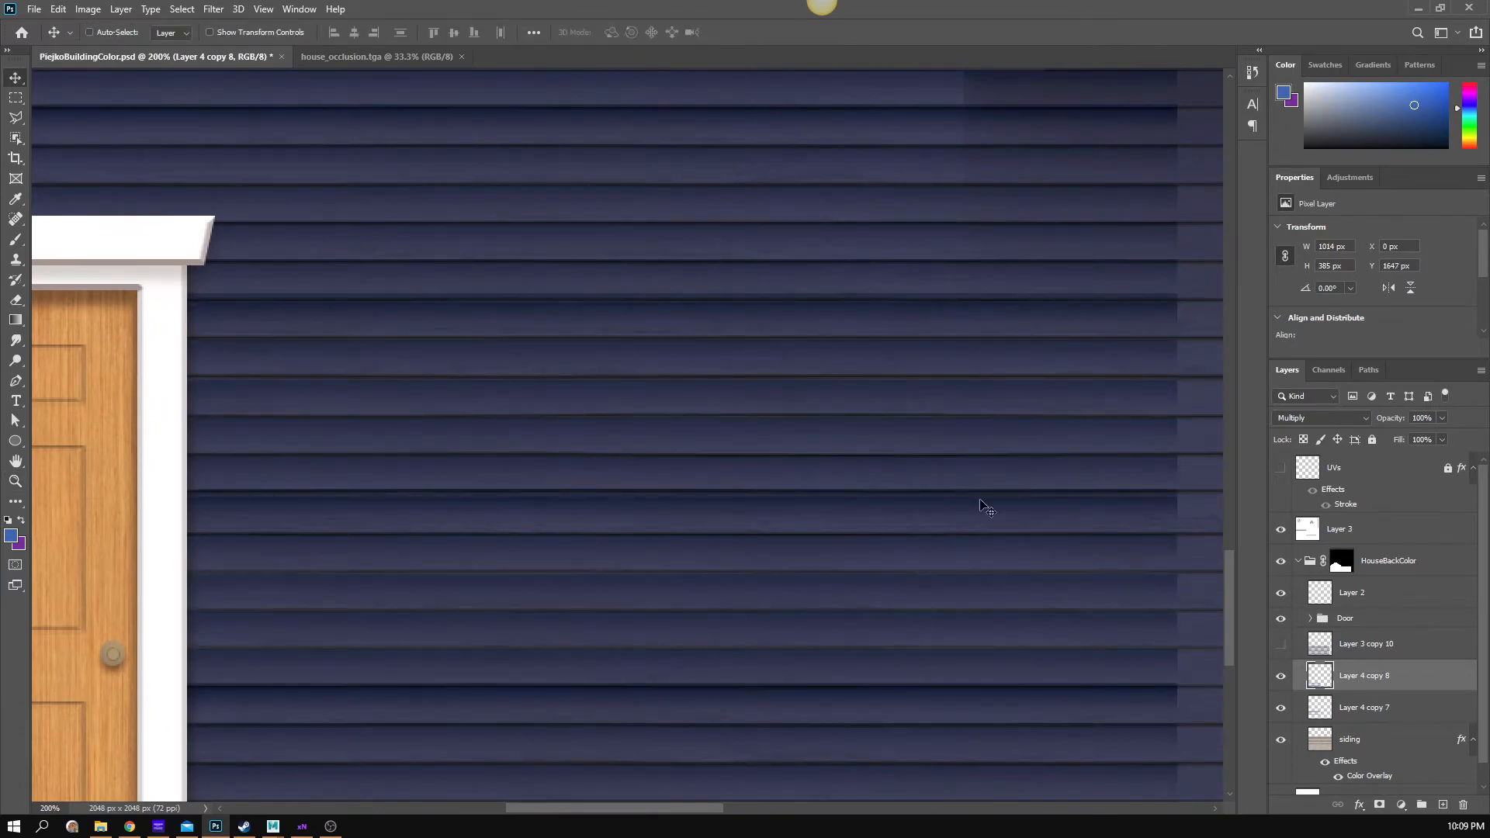
scroll(841, 608, down, 2)
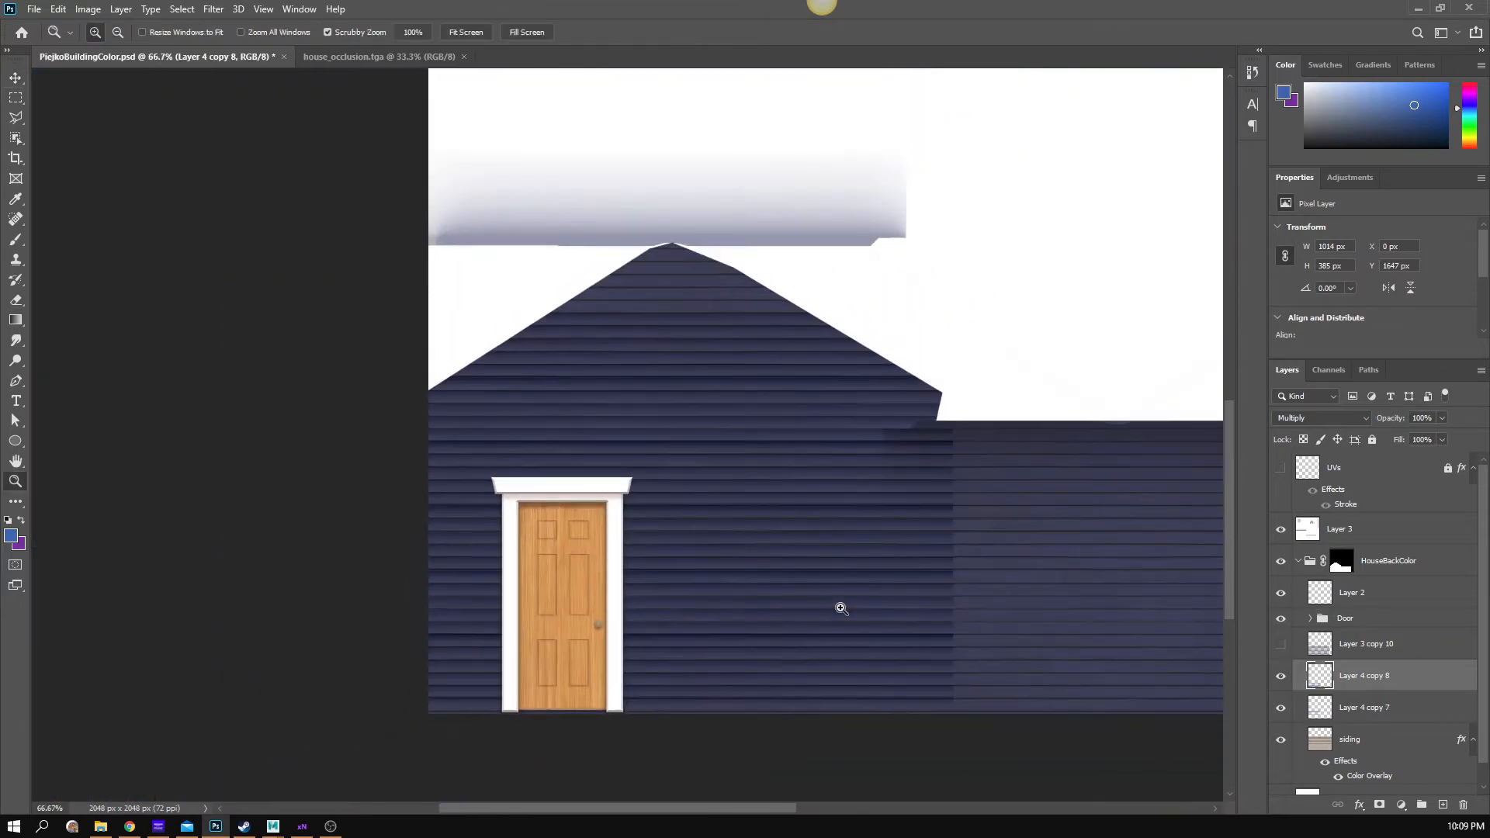
scroll(764, 595, up, 2)
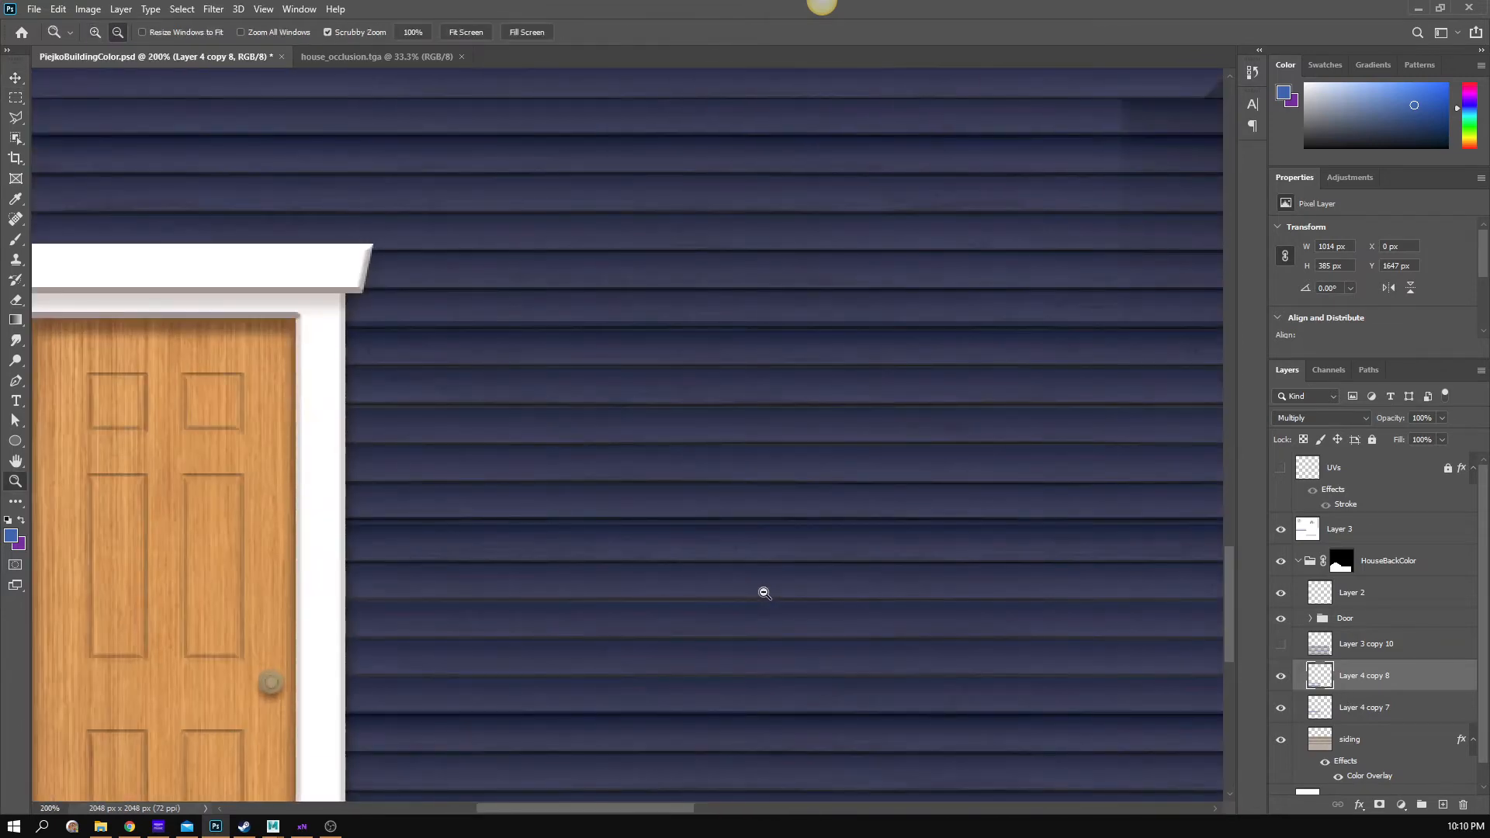
scroll(774, 583, down, 1)
key(v)
key(Down)
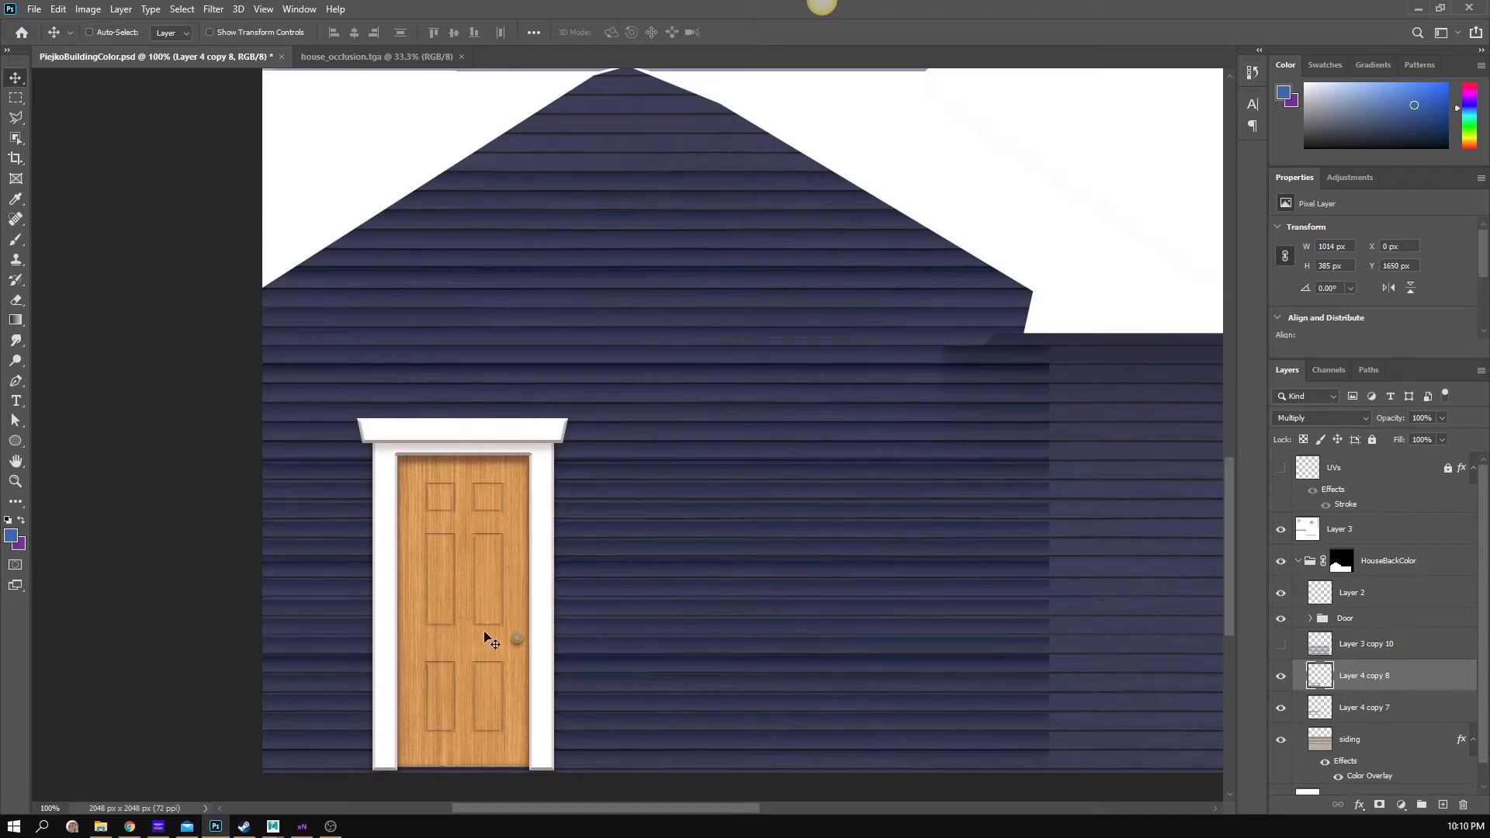
drag(713, 579, 665, 559)
key(z)
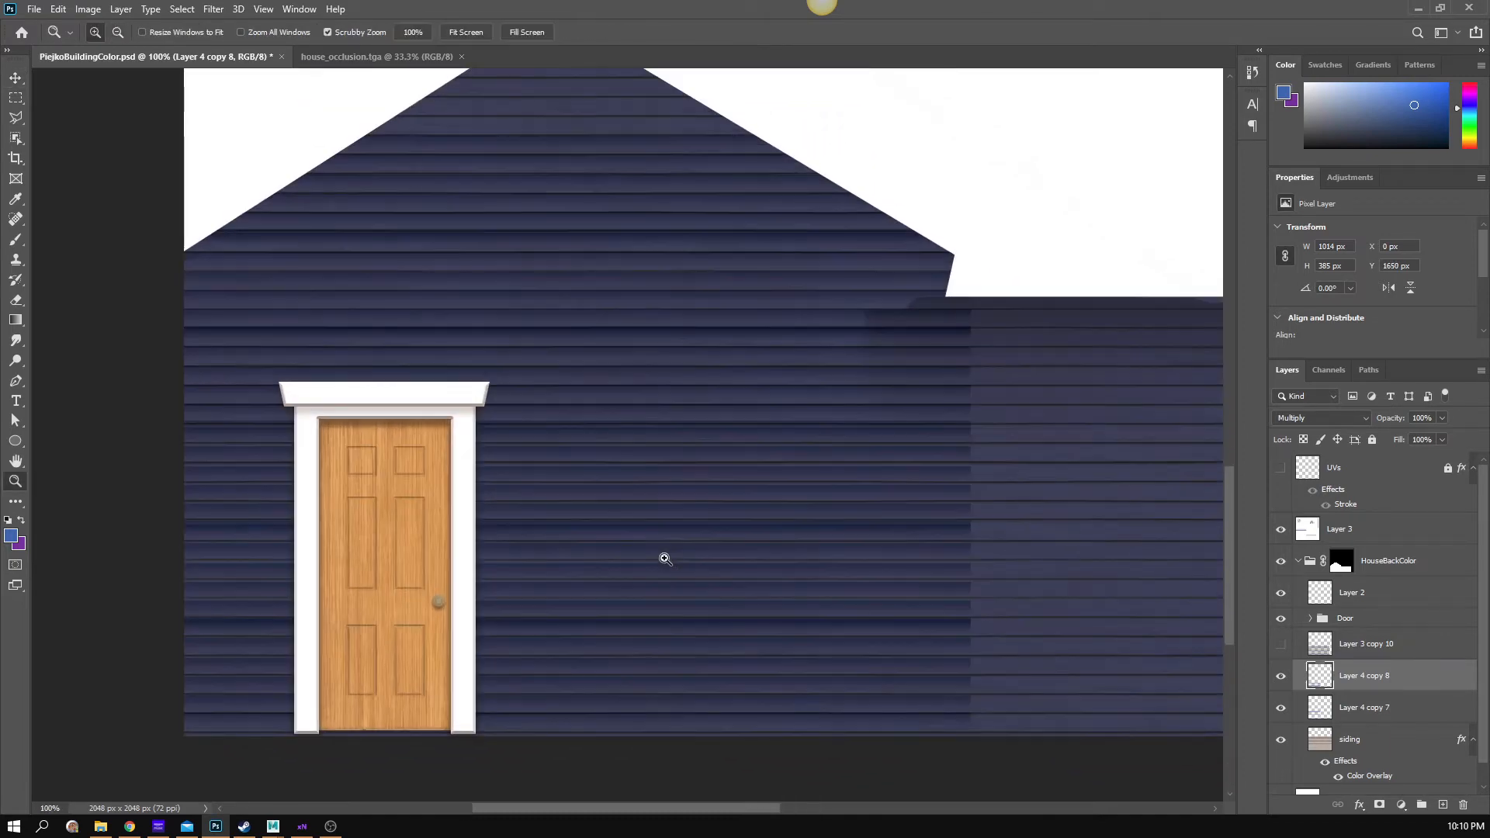
- Merge Layer 4 copy 8 and Layer 4 copy 7 into a single shading layer
shift+click(1354, 707)
right_click(1354, 708)
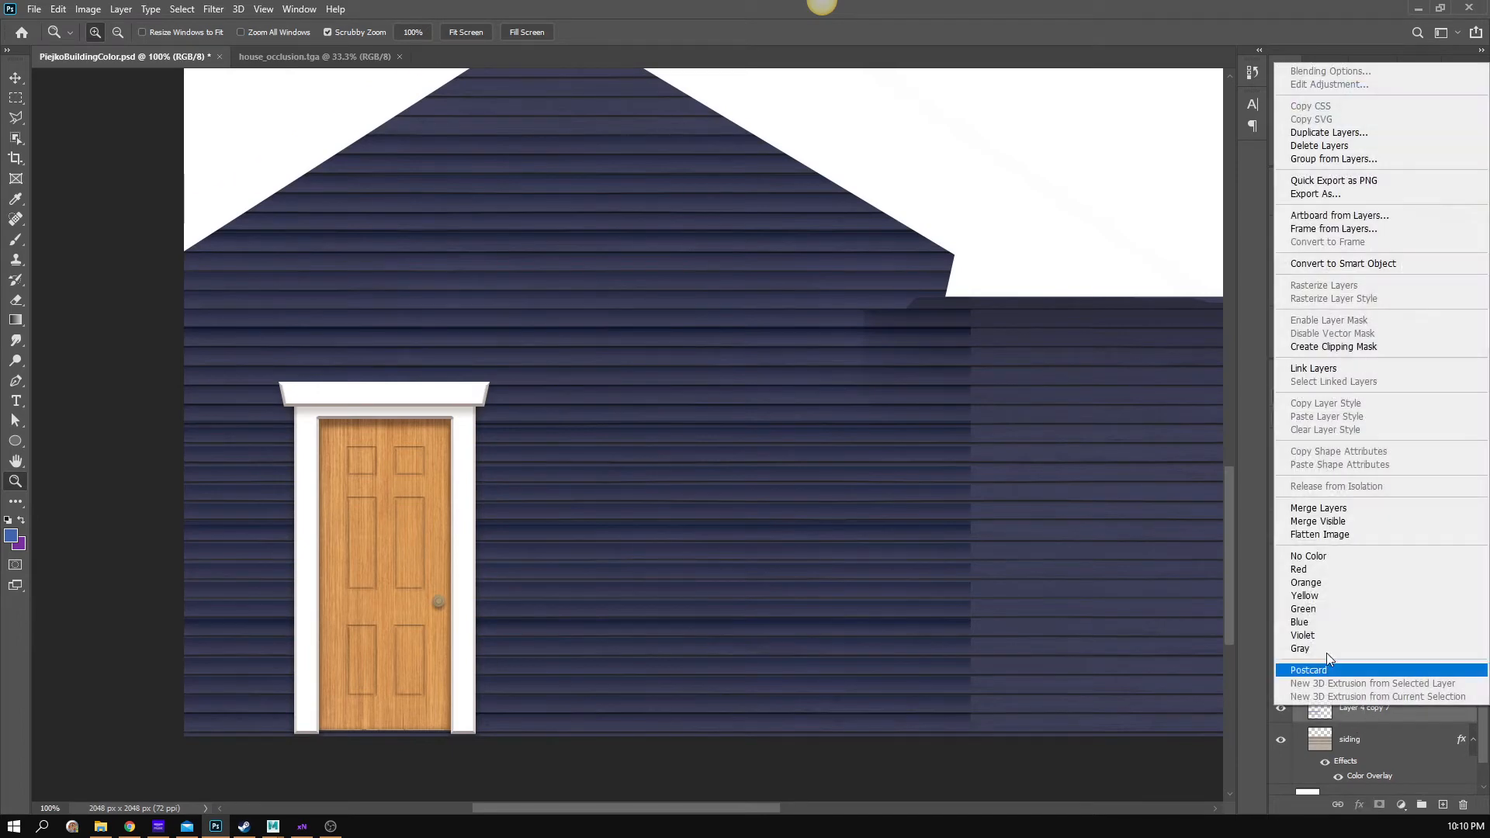
click(1318, 507)
- Set the newly merged shading layer to Multiply and lower its opacity to 48%
click(1319, 417)
click(1287, 477)
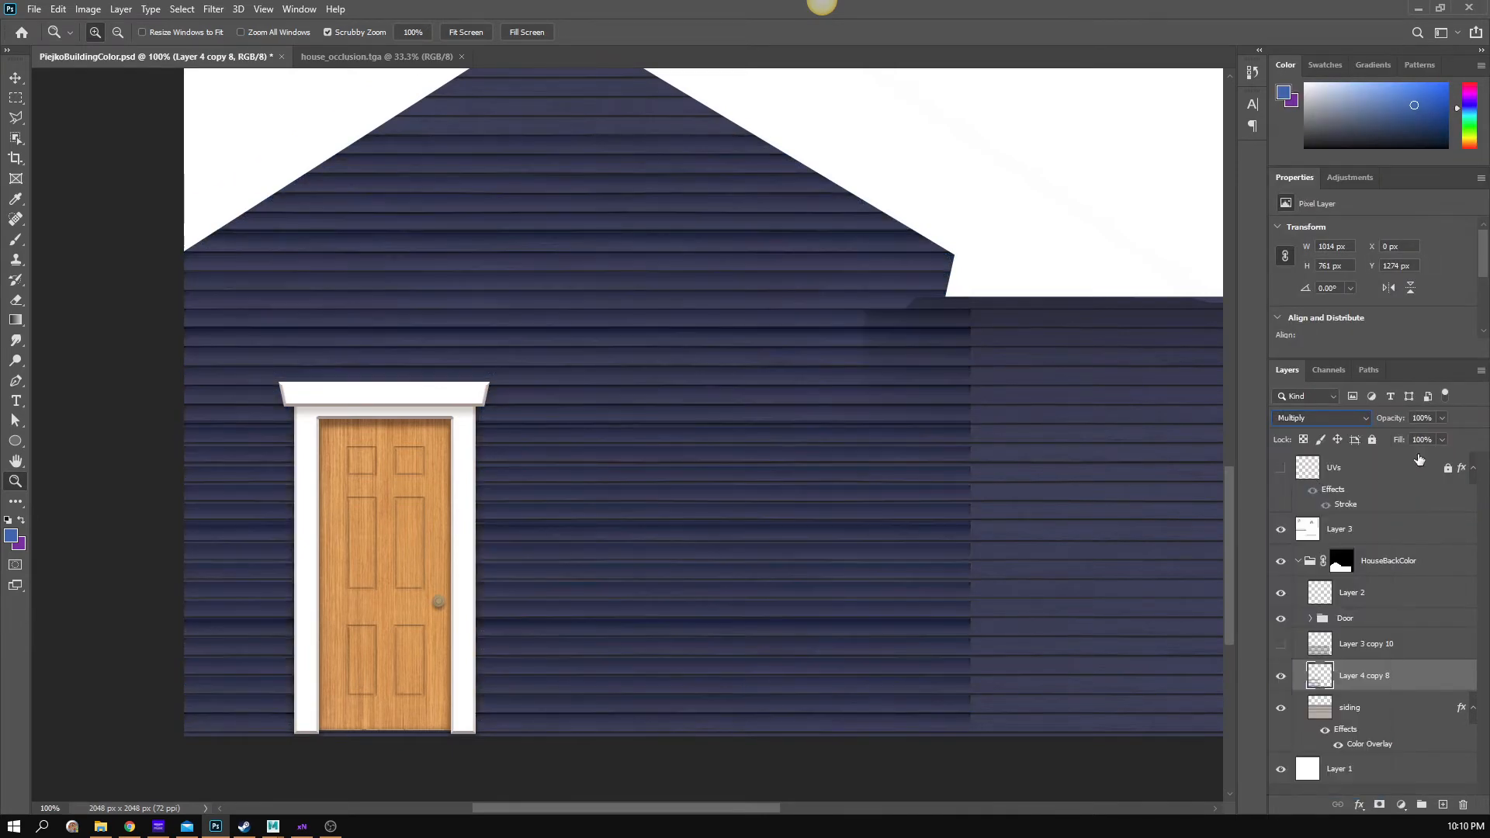
drag(1411, 431, 1408, 431)
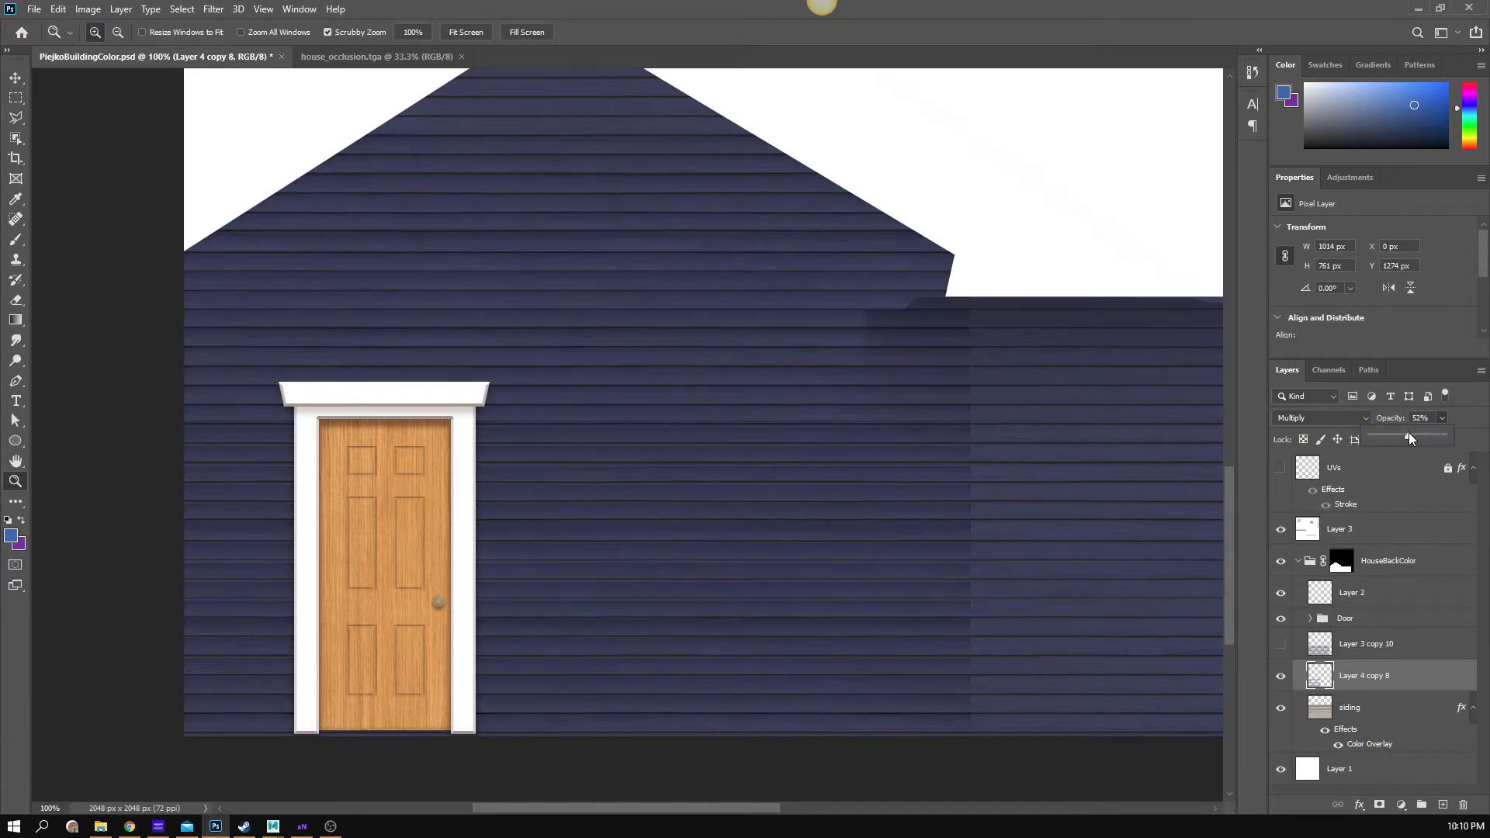
click(1286, 679)
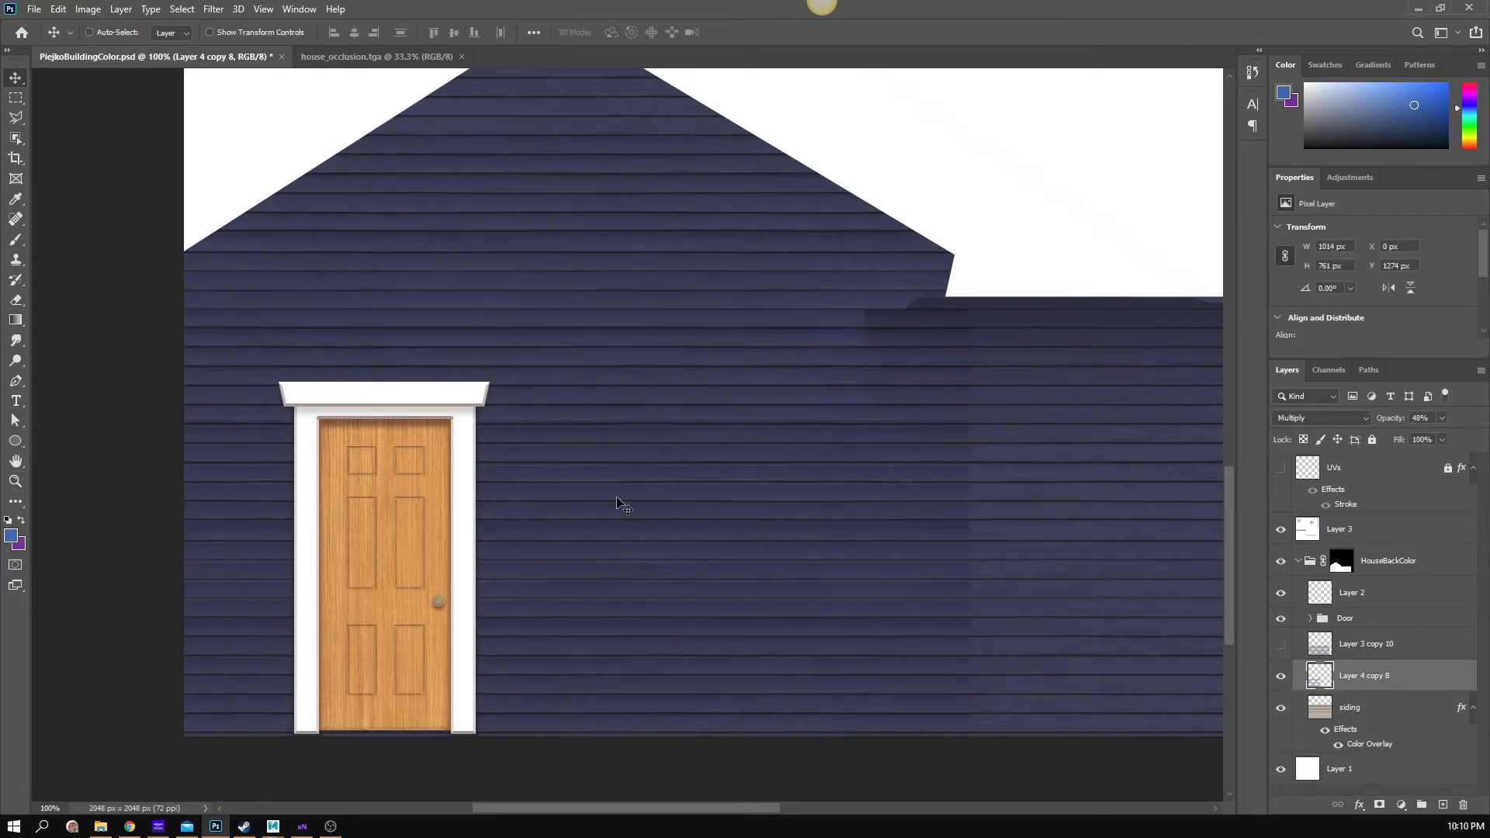
- Nudge the merged shading layer up to Y 1271 px to align its gradients with the siding lines
scroll(638, 471, up, 2)
scroll(637, 470, down, 4)
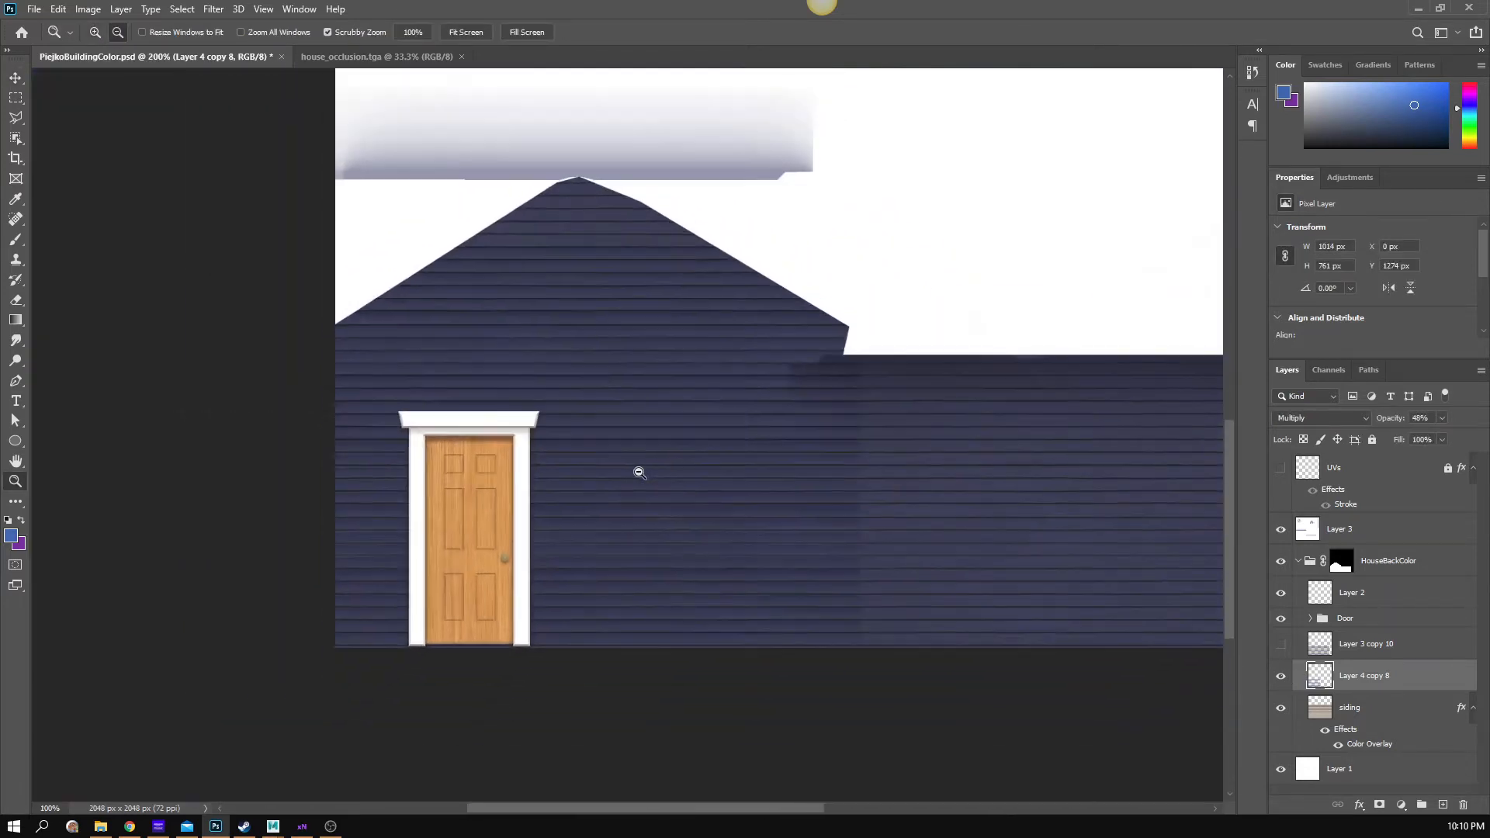
scroll(636, 469, up, 3)
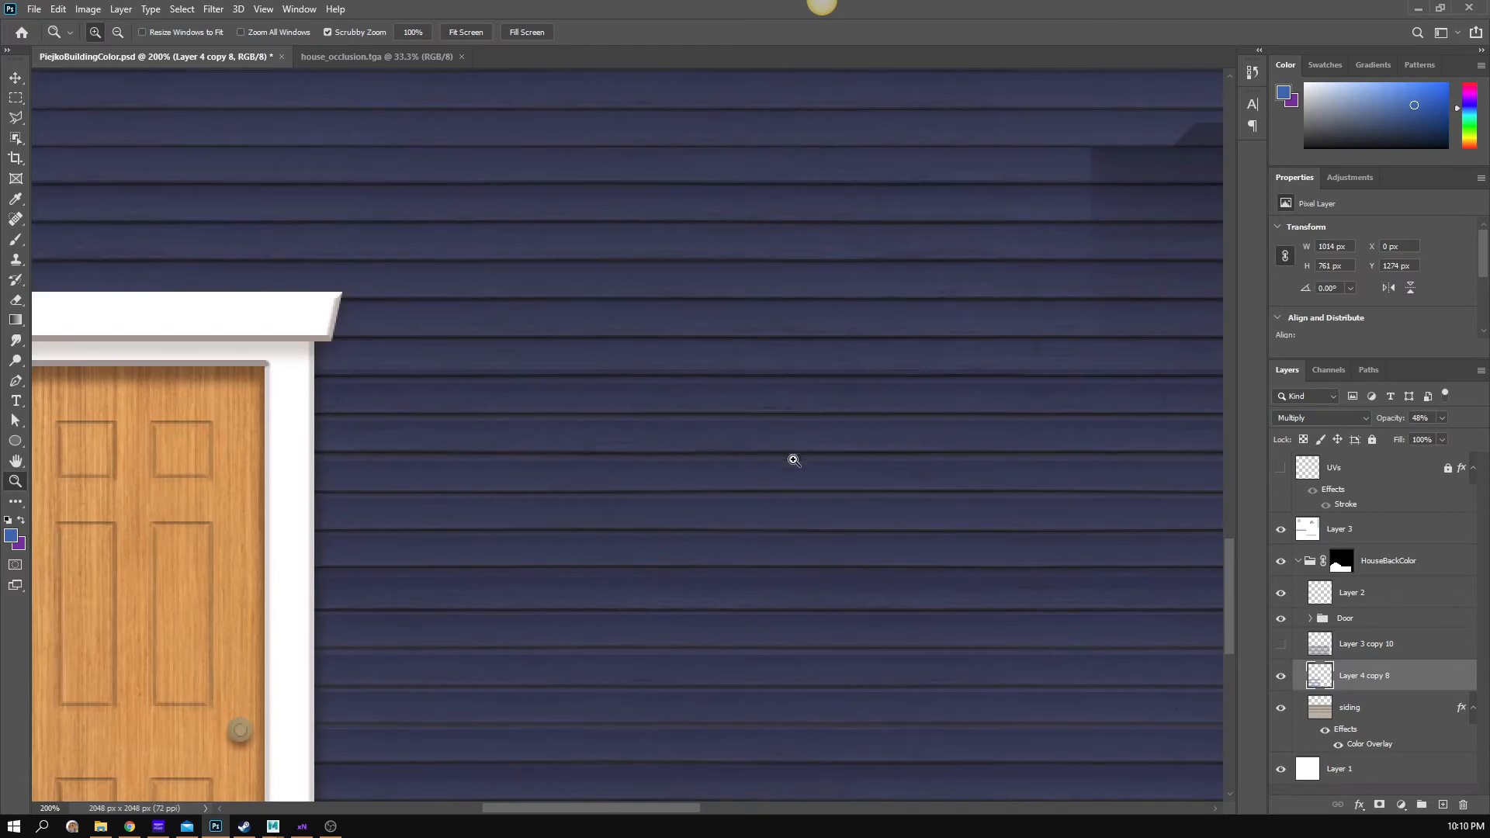
key(v)
key(Up)
key(Up)
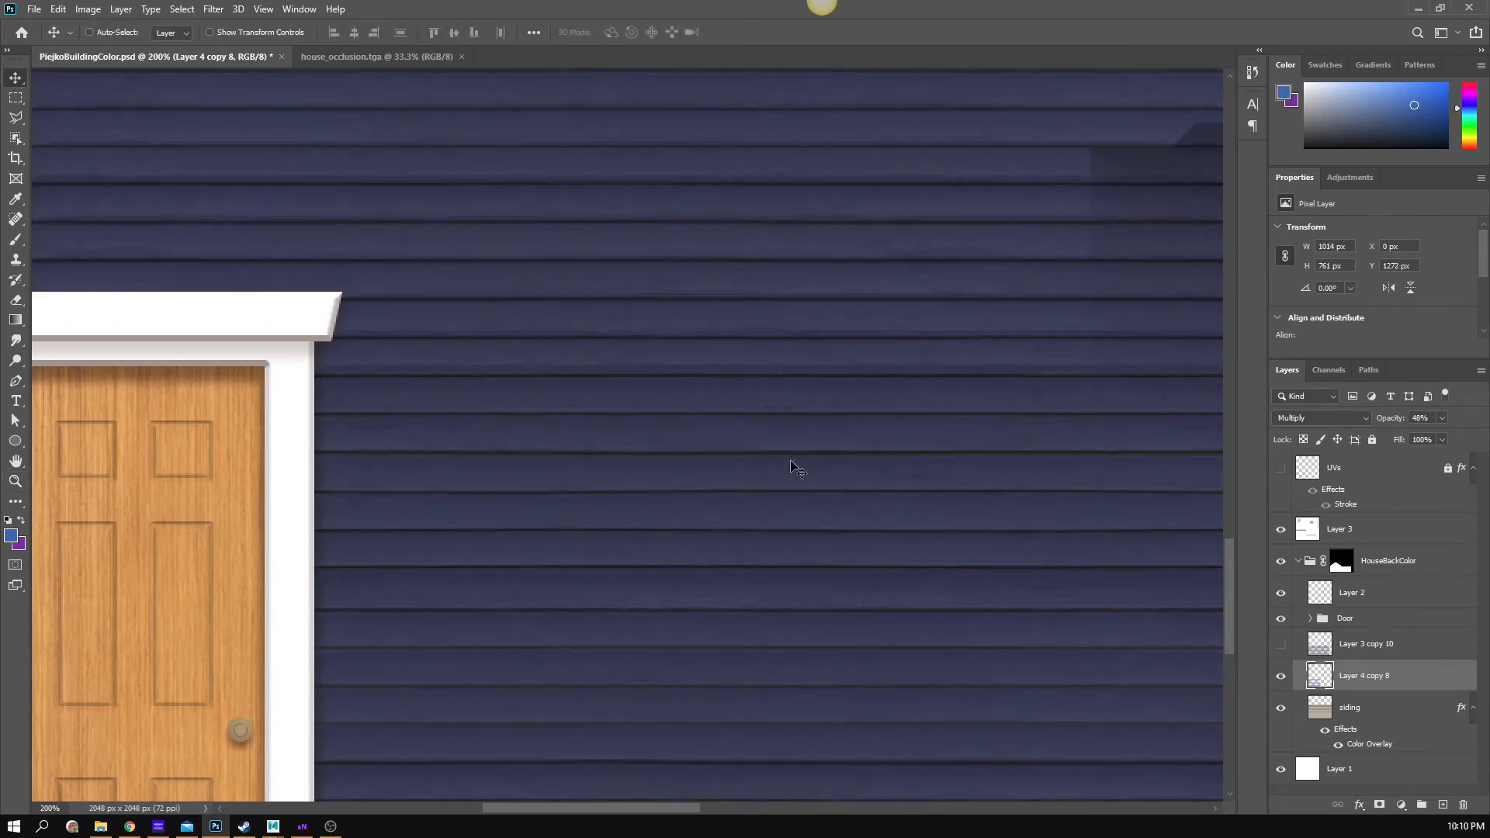
key(z)
scroll(784, 481, down, 3)
scroll(793, 499, up, 1)
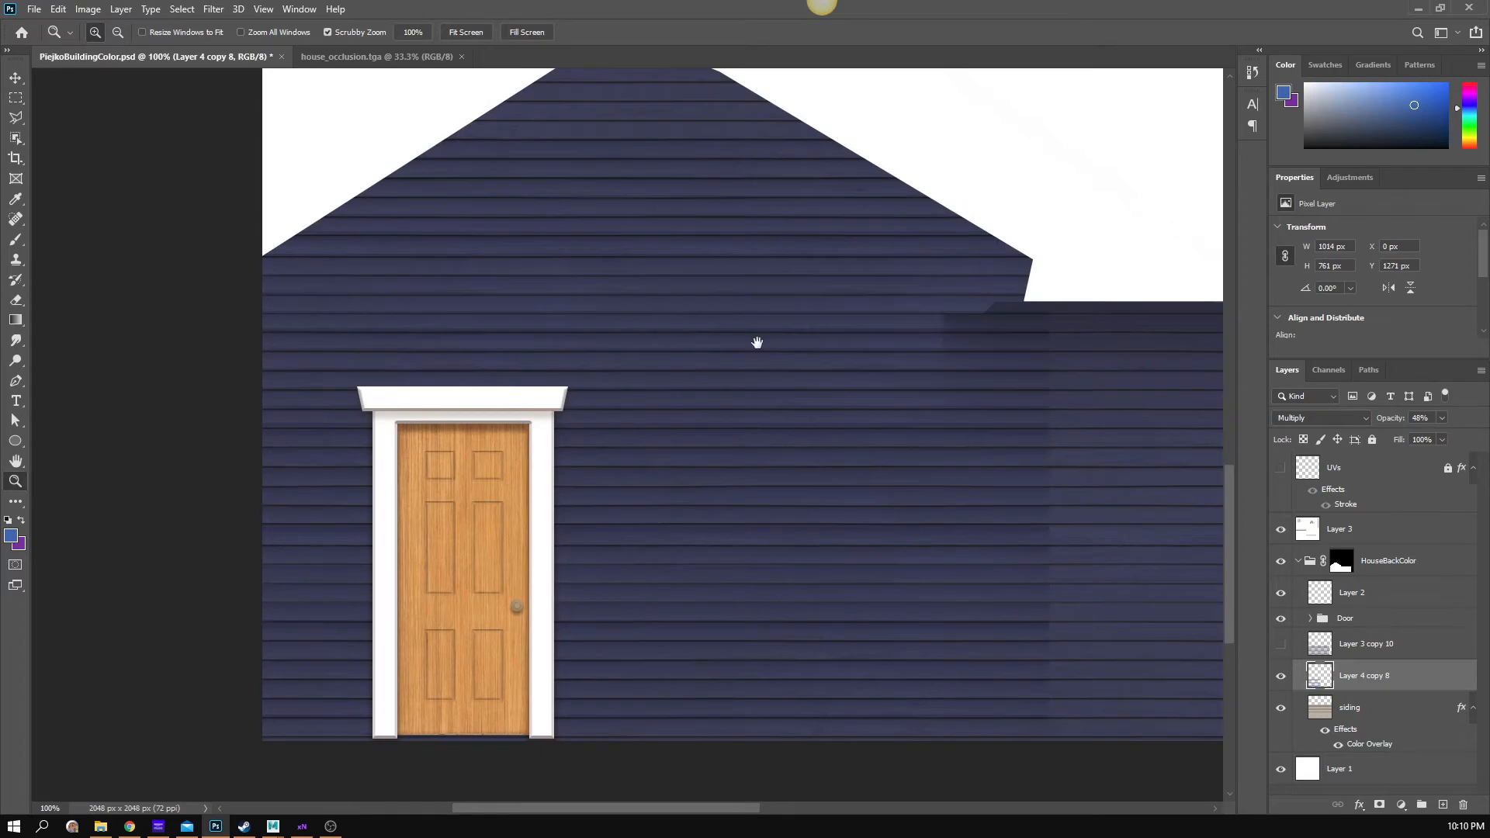
drag(757, 342, 718, 403)
key(v)
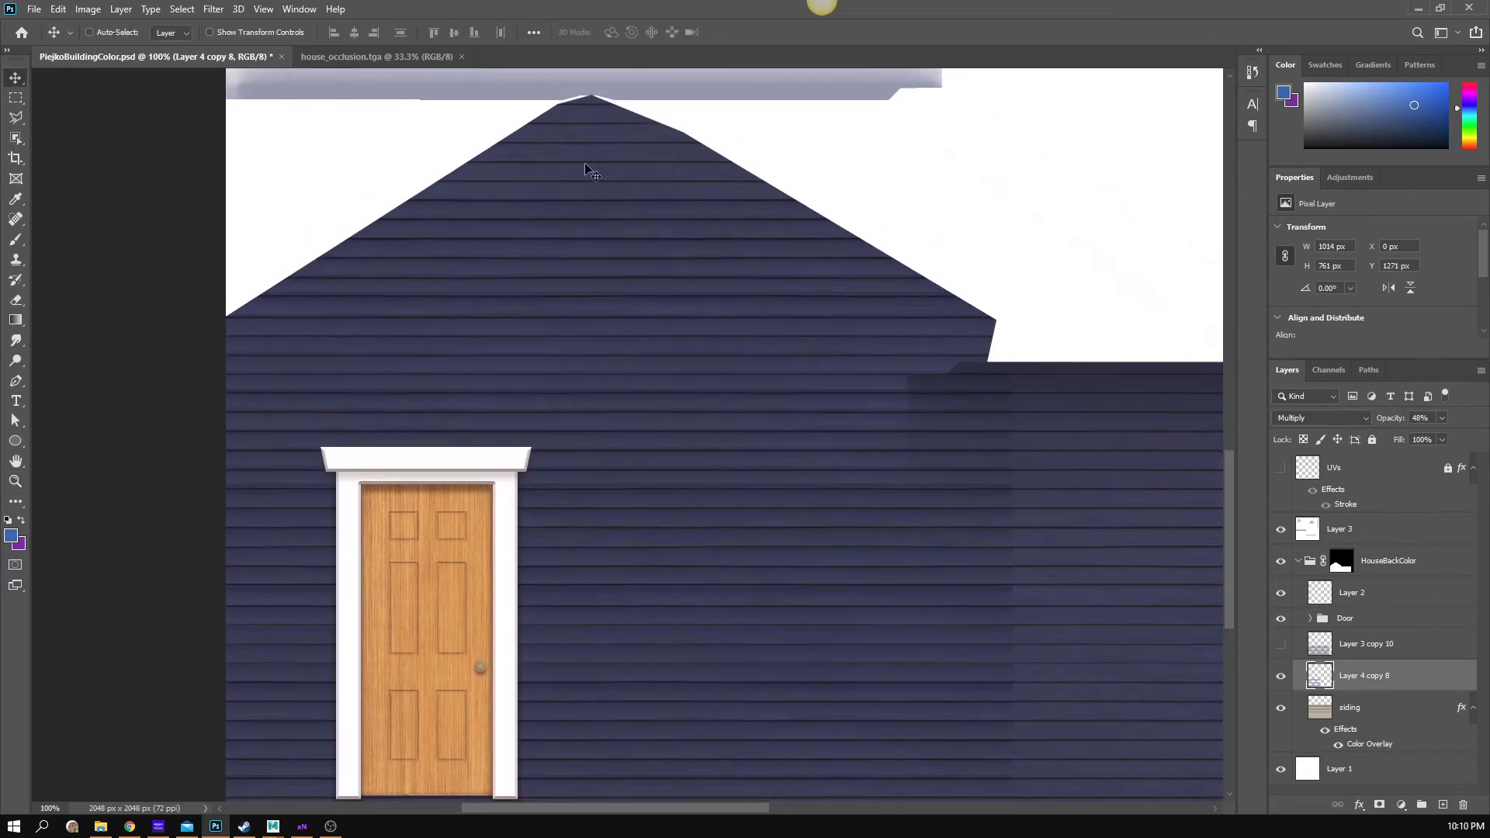
- Stretch the shading layer horizontally to a width of about 1836 px so it reaches the siding's far right edge
mouse_move(680, 342)
mouse_down()
mouse_move(703, 419)
mouse_move(750, 464)
mouse_up()
drag(1094, 505, 1042, 456)
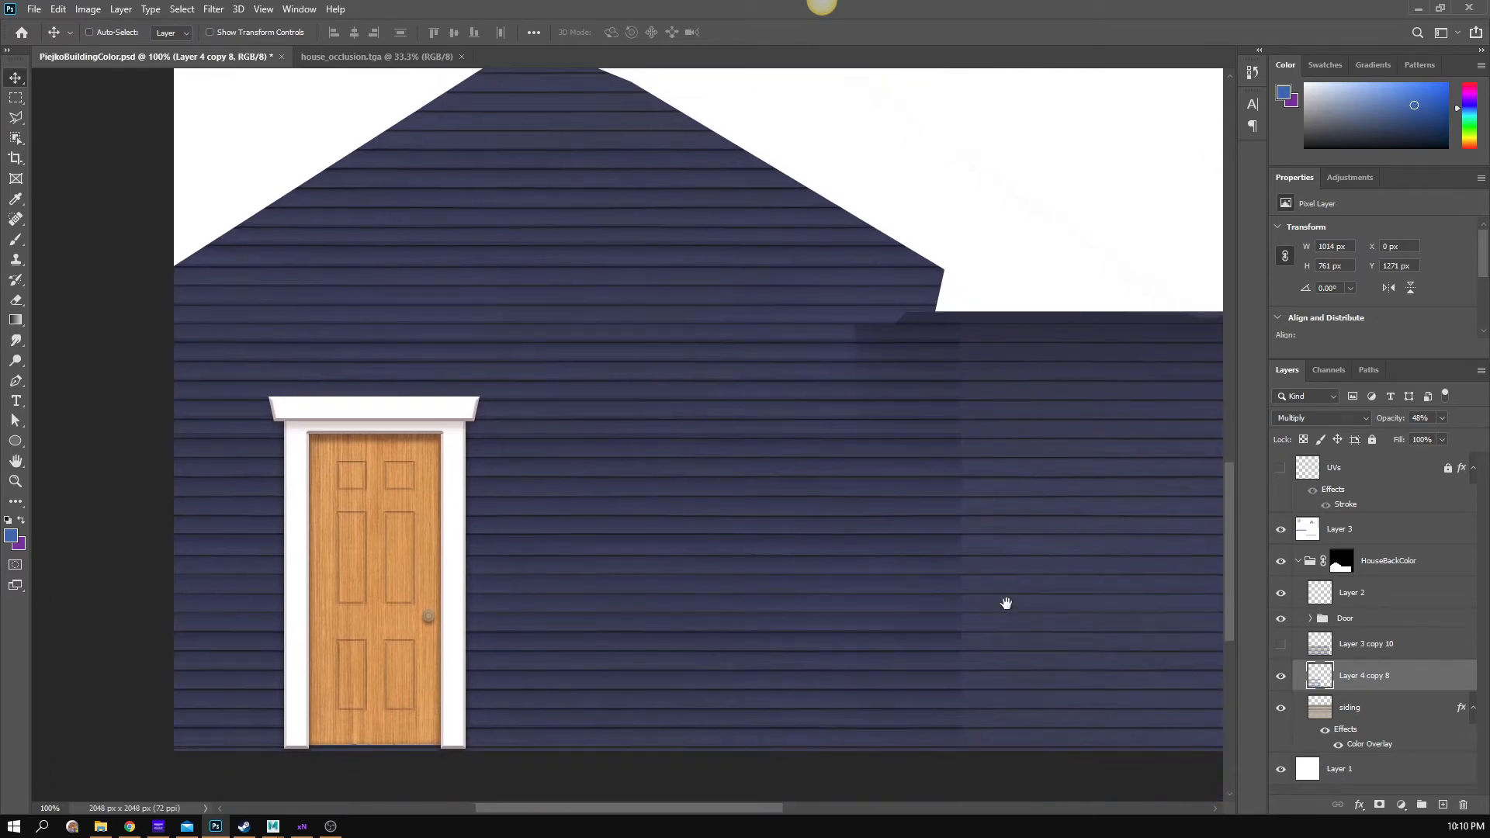
drag(1005, 603, 904, 591)
key(ctrl+t)
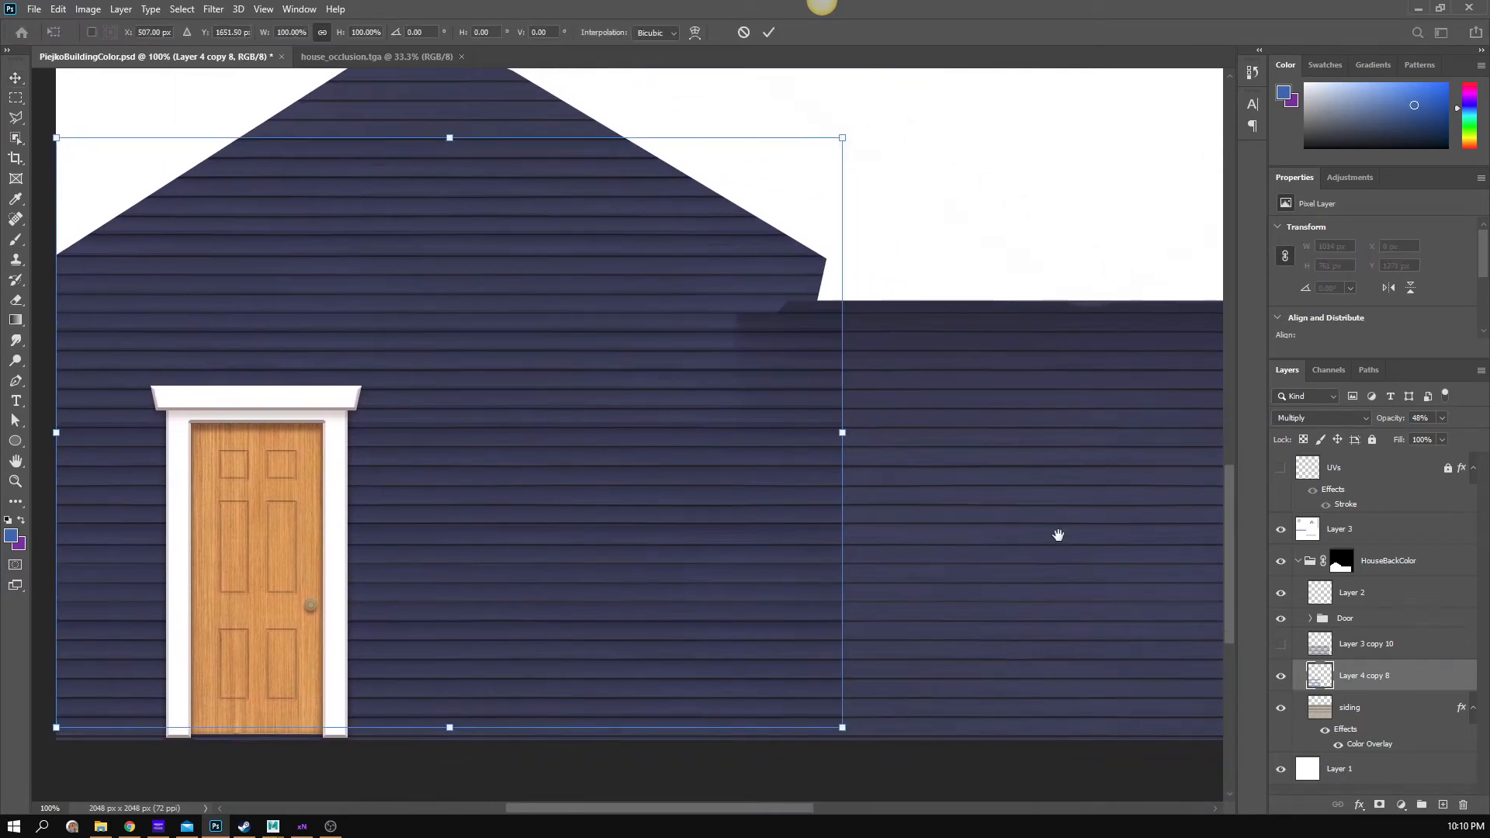
drag(1058, 535, 661, 515)
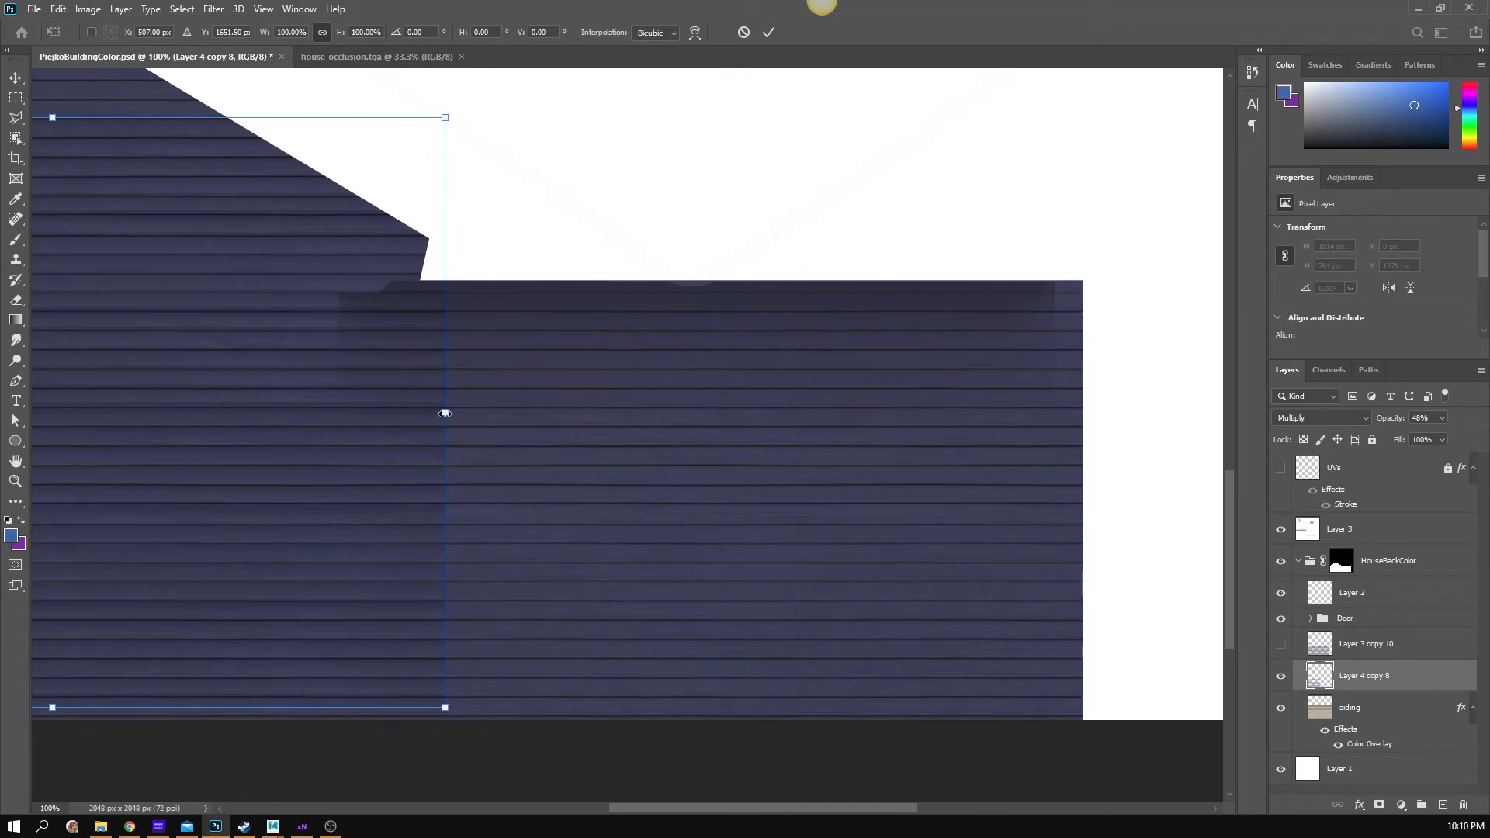
drag(445, 413, 1085, 412)
drag(448, 471, 738, 514)
key(Return)
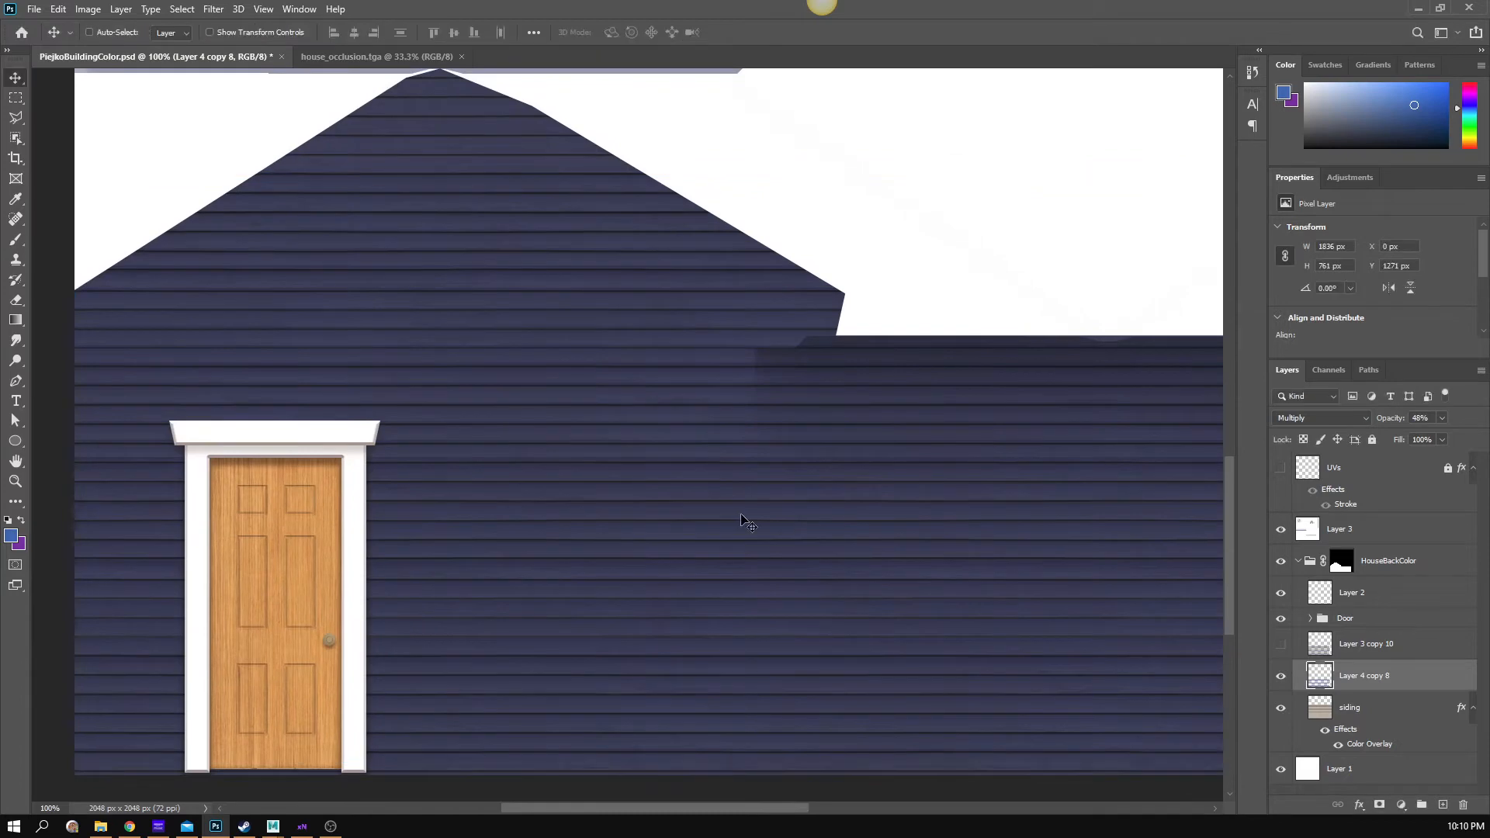
- Examine the whole shaded navy siding and compare it with the blue house reference photo in the Chrome browser
key(z)
alt+click(739, 489)
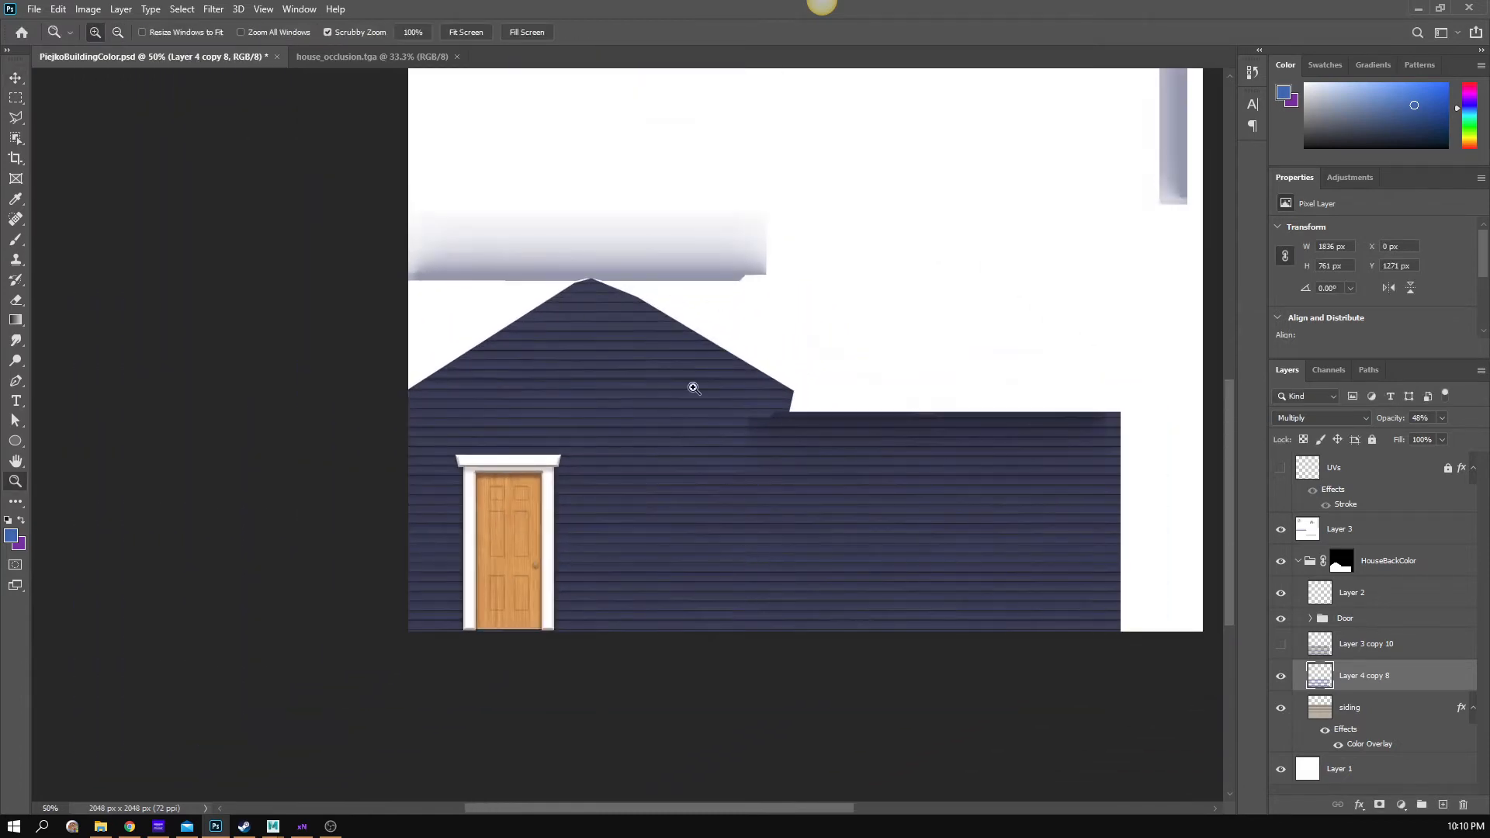
key(v)
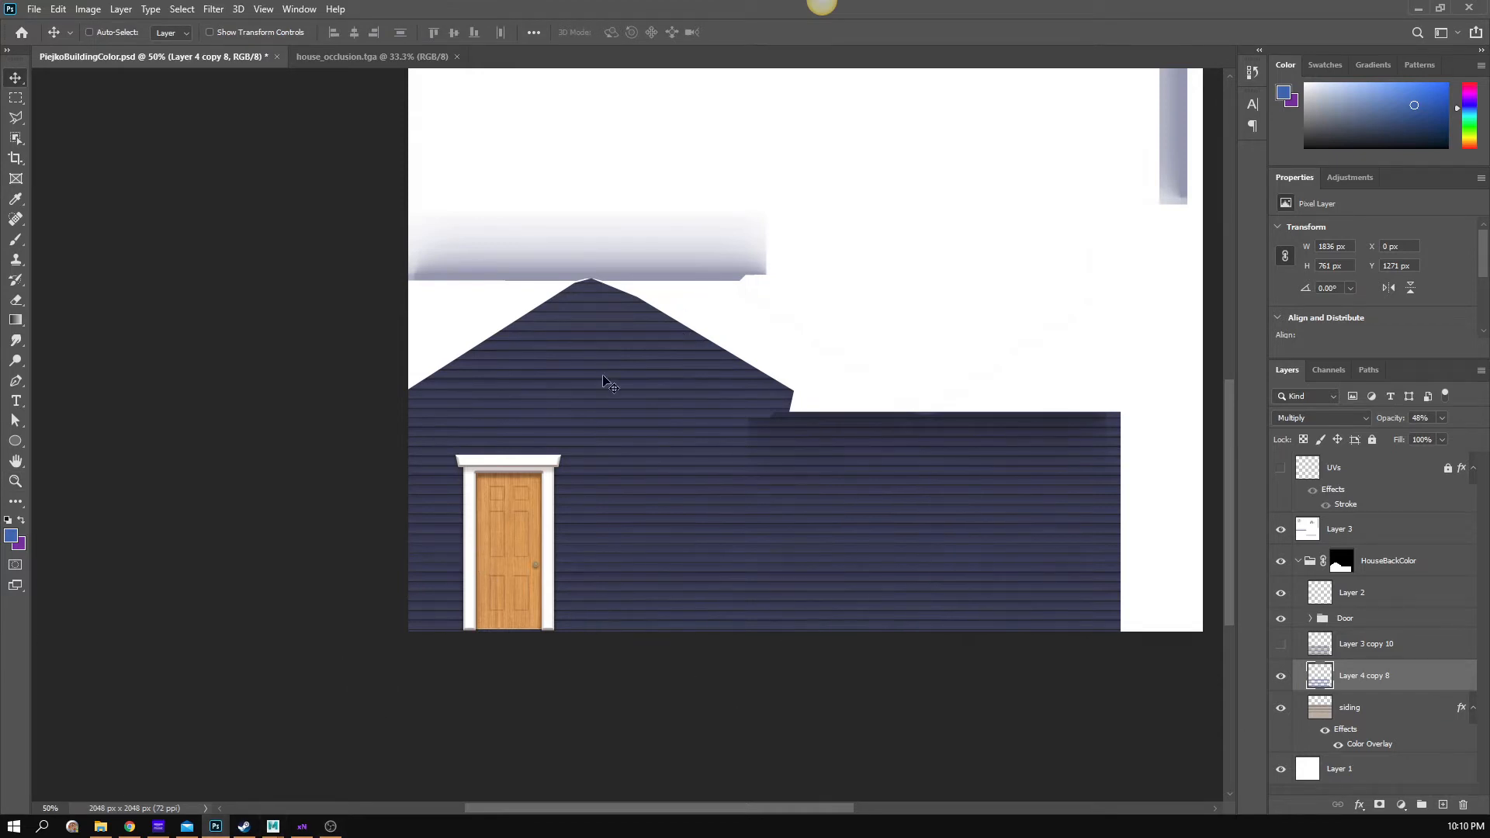
click(129, 828)
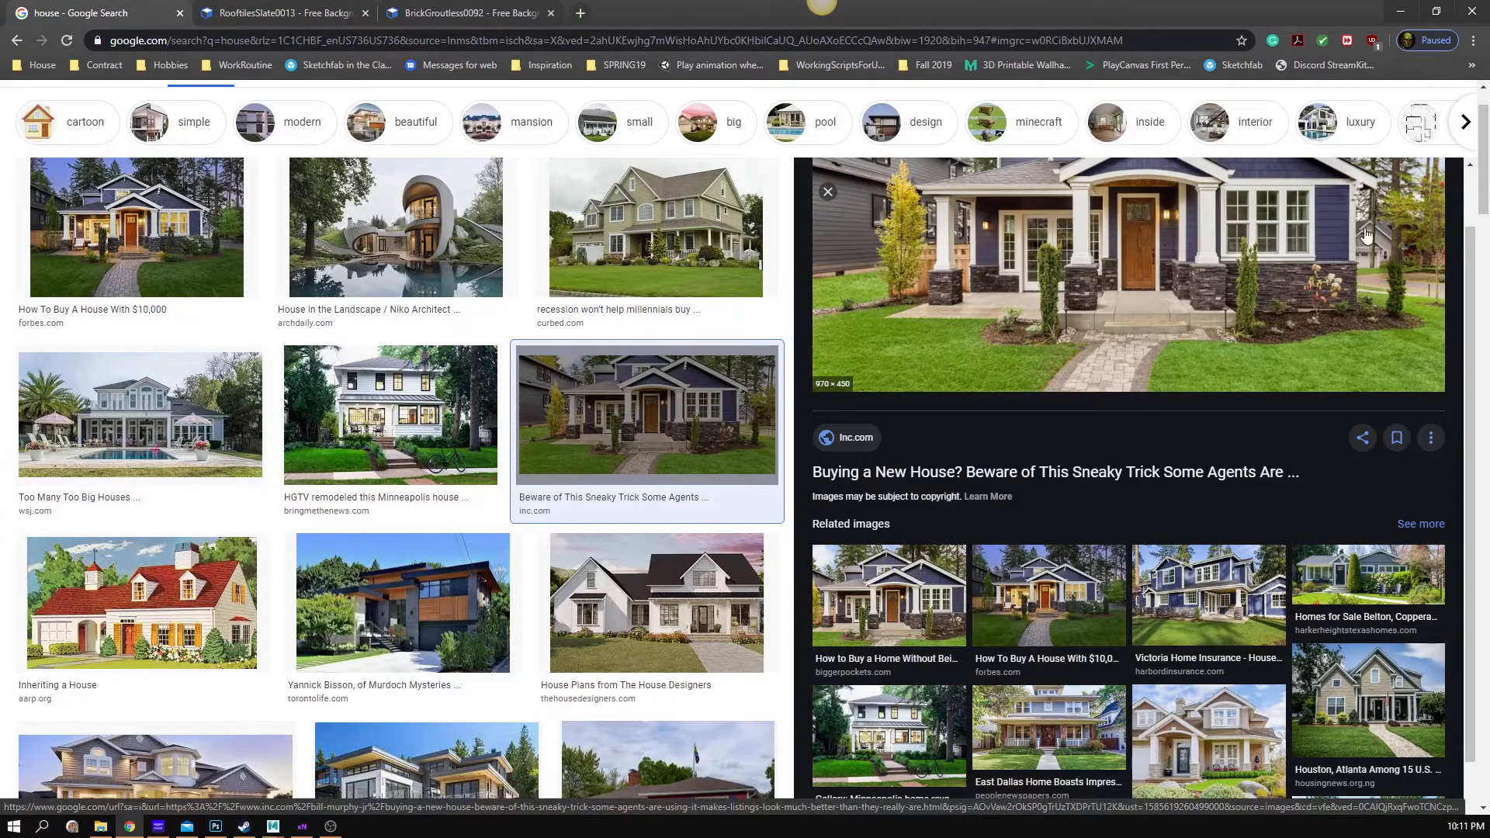
click(1400, 11)
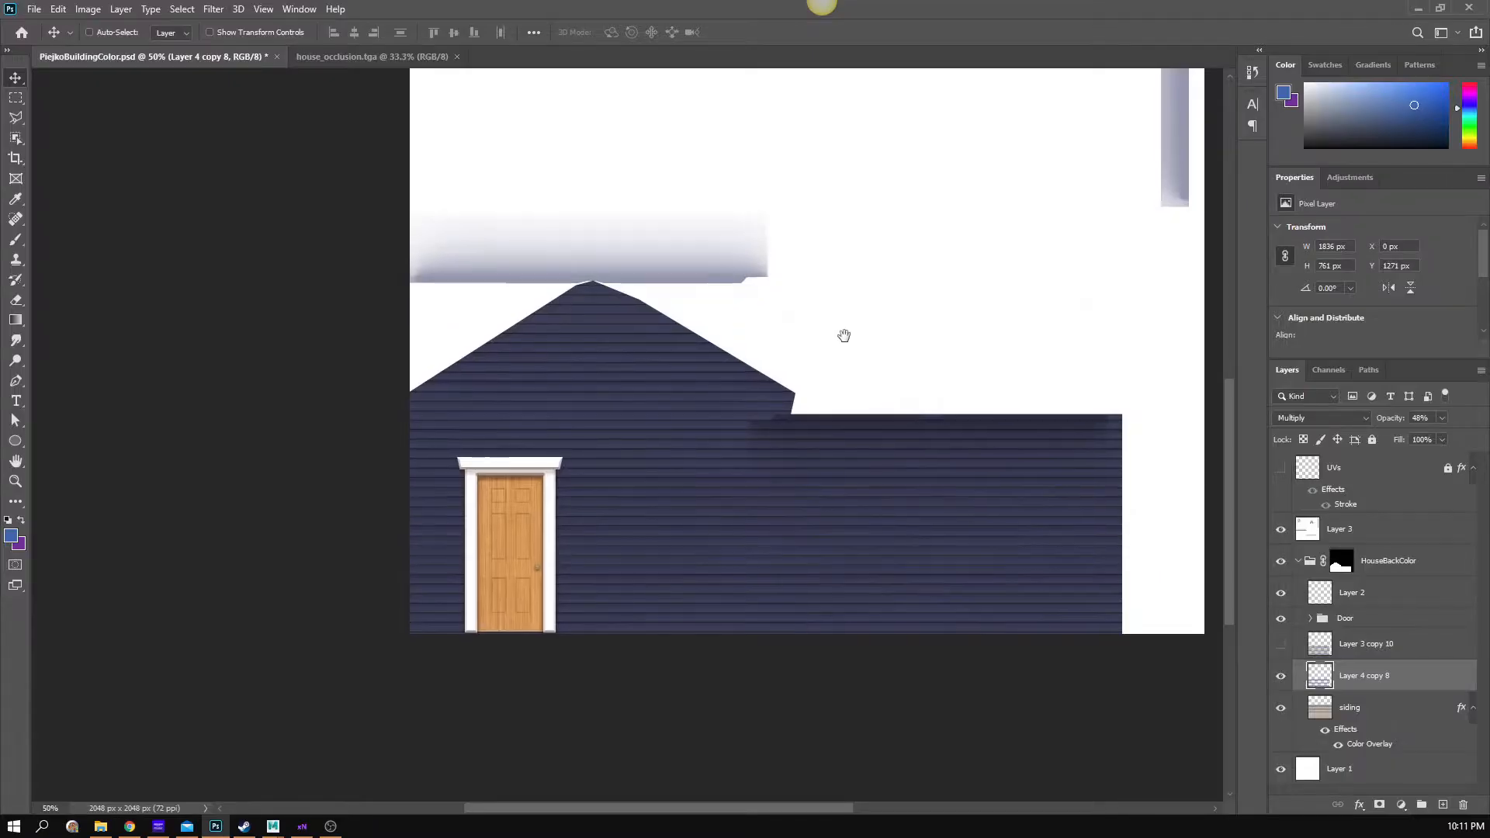
scroll(841, 333, up, 2)
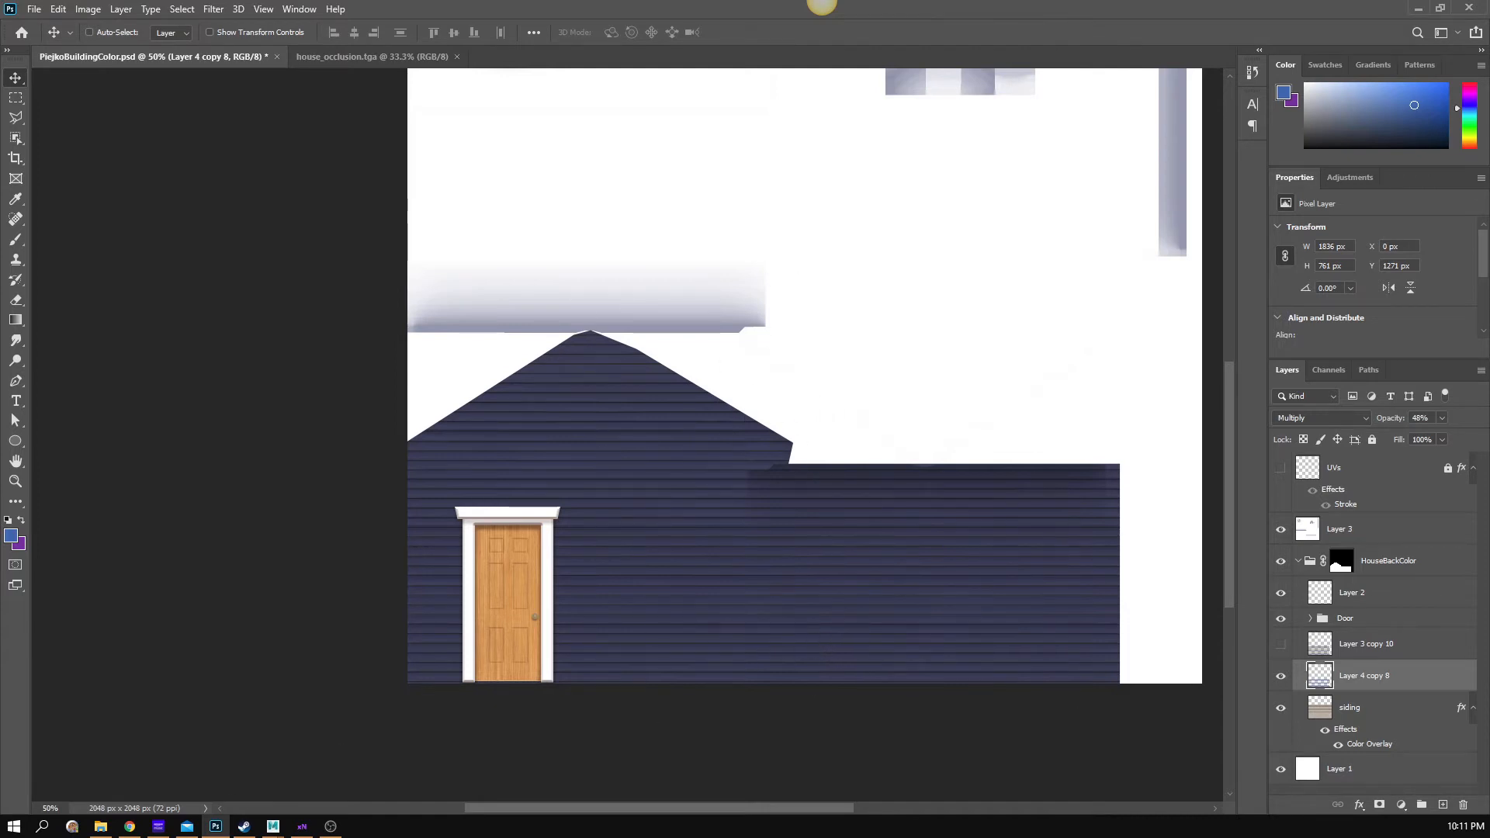
- Switch to Maya to inspect the textured house model, and view the modern wood-paneled house photo in Chrome as reference
mouse_move(272, 825)
click(304, 773)
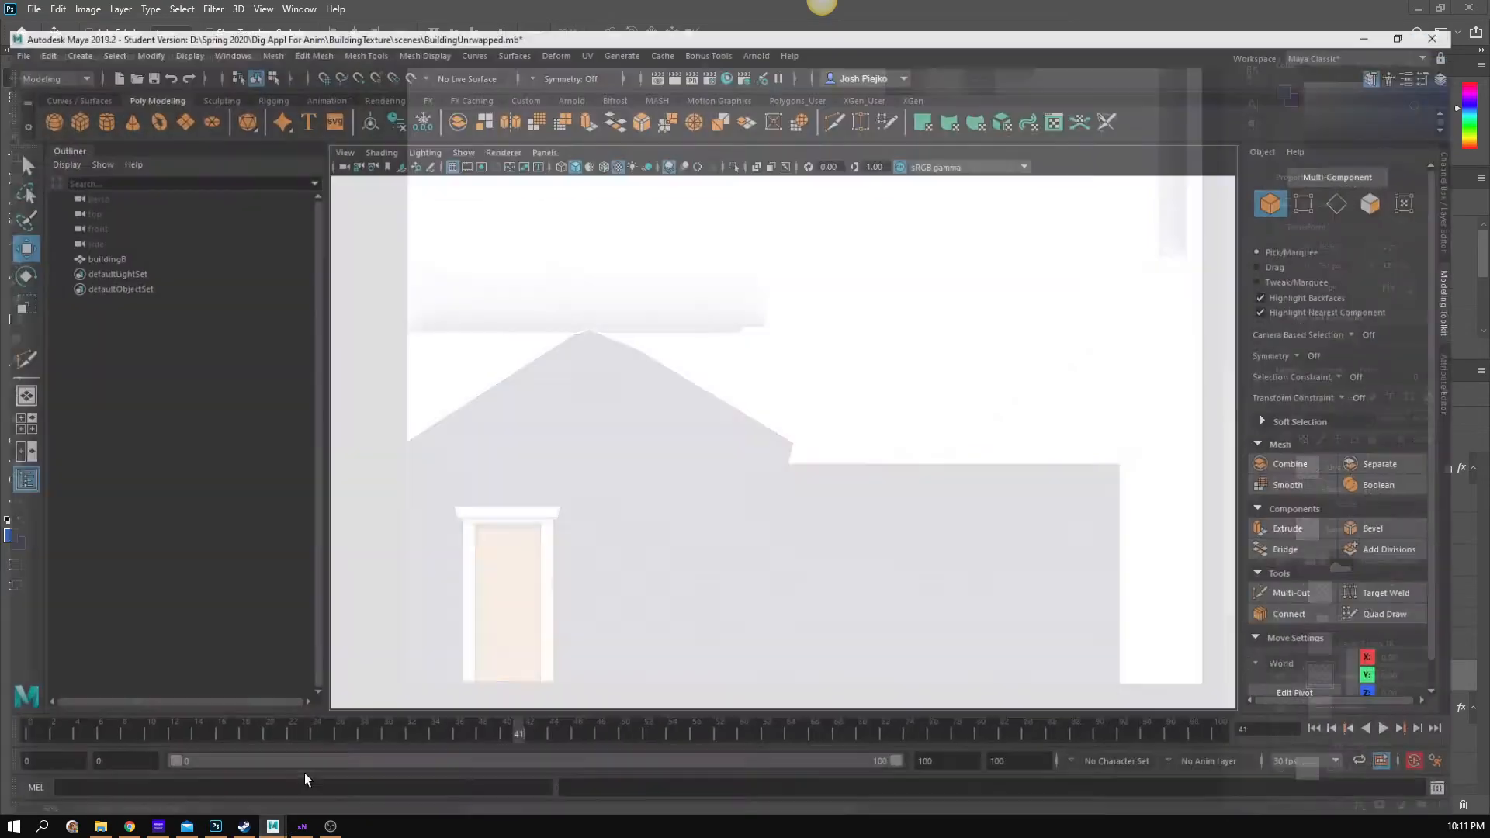
drag(815, 552, 902, 546)
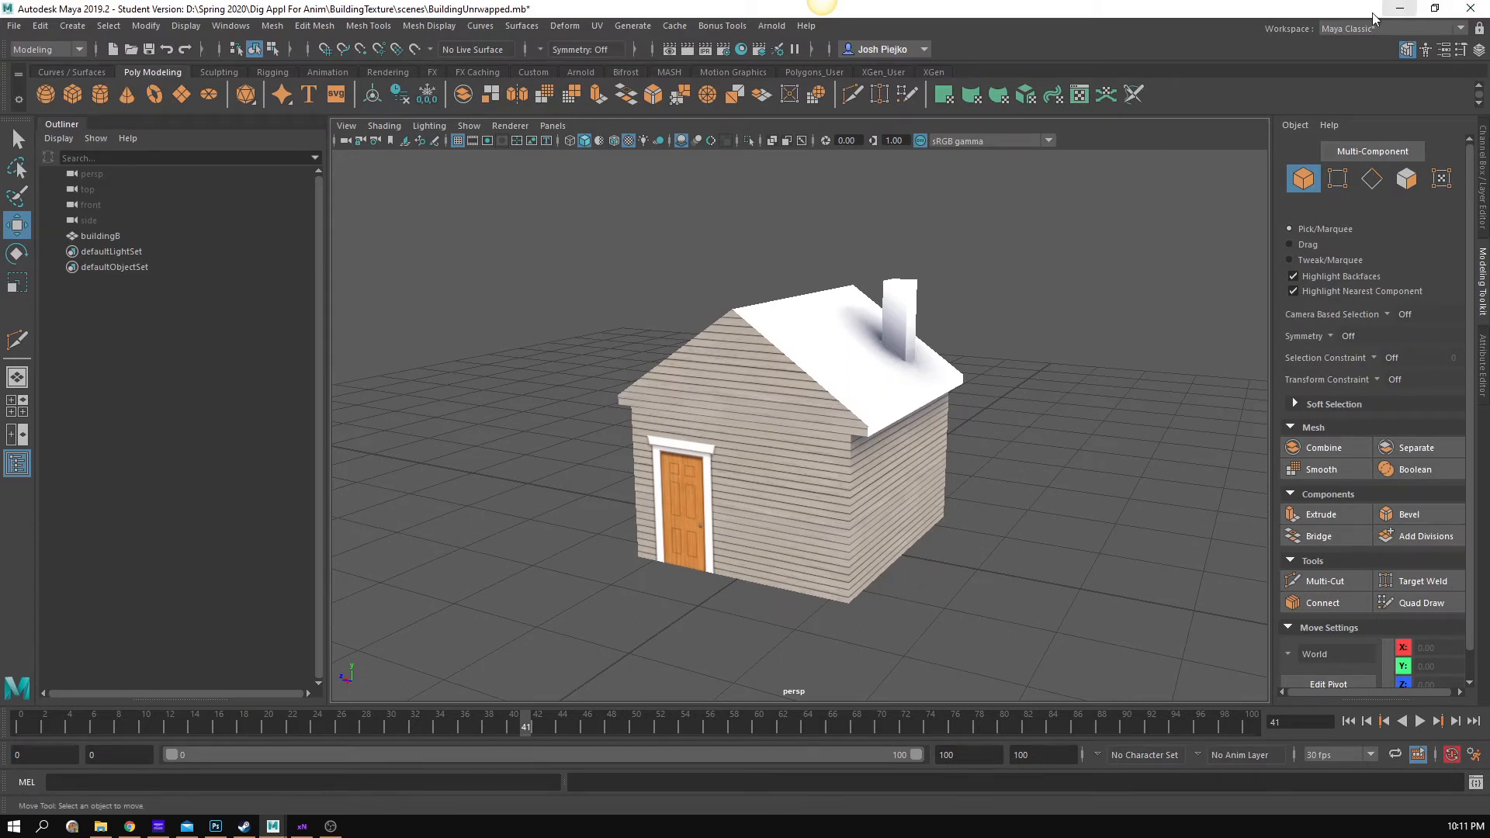
click(129, 825)
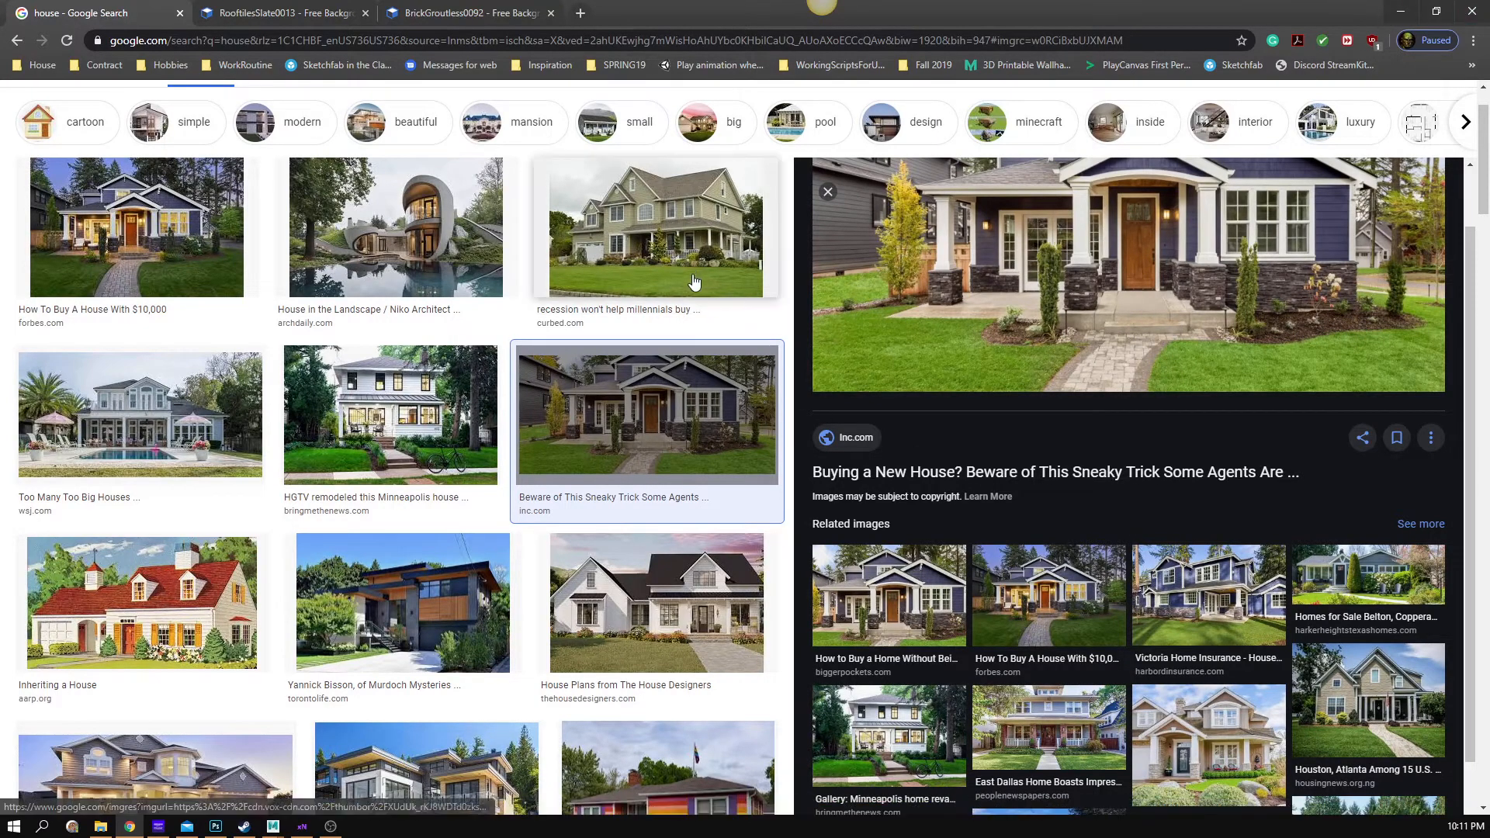
click(357, 639)
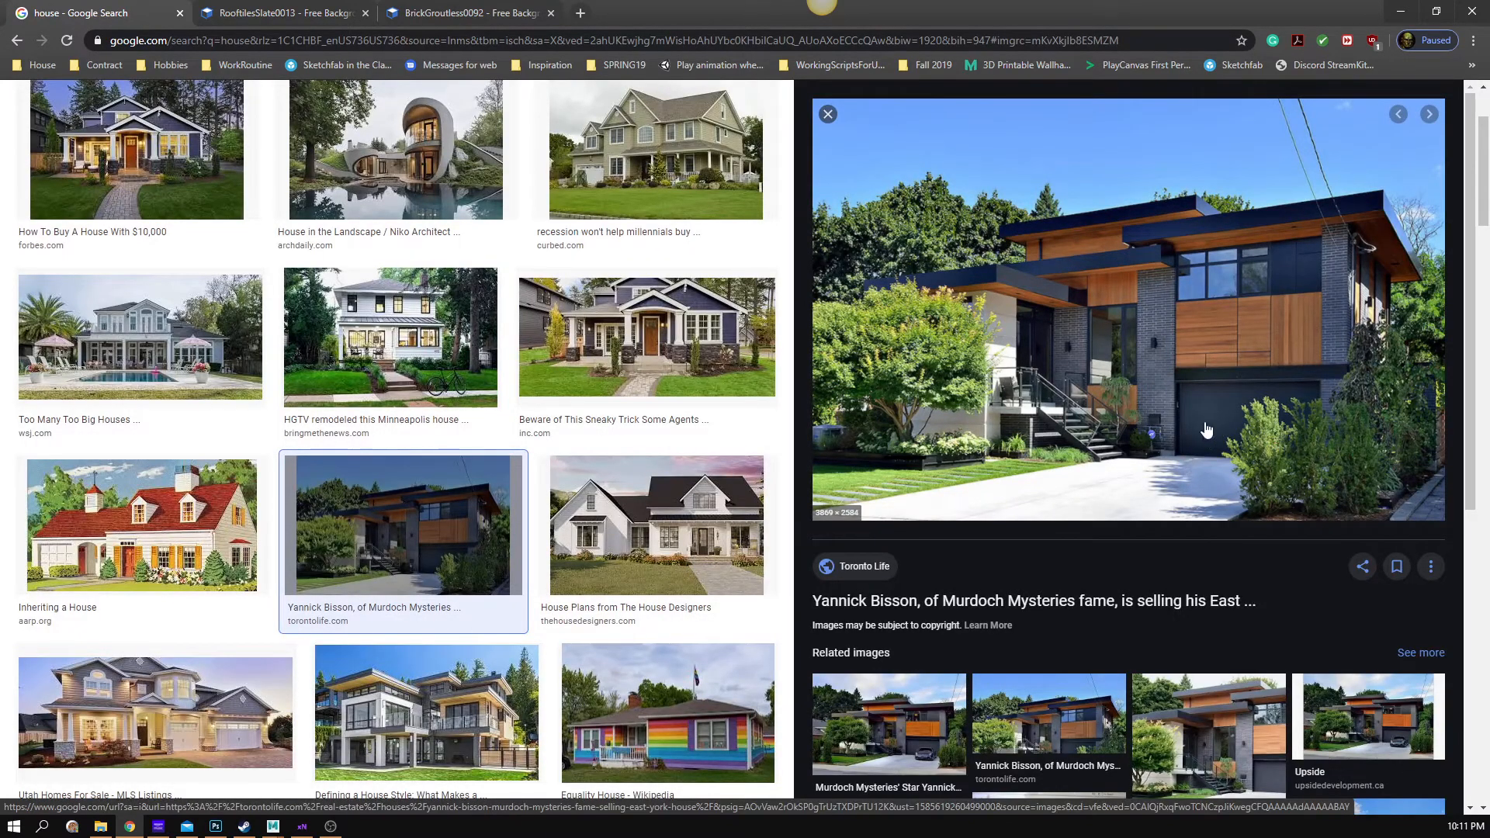
click(1400, 11)
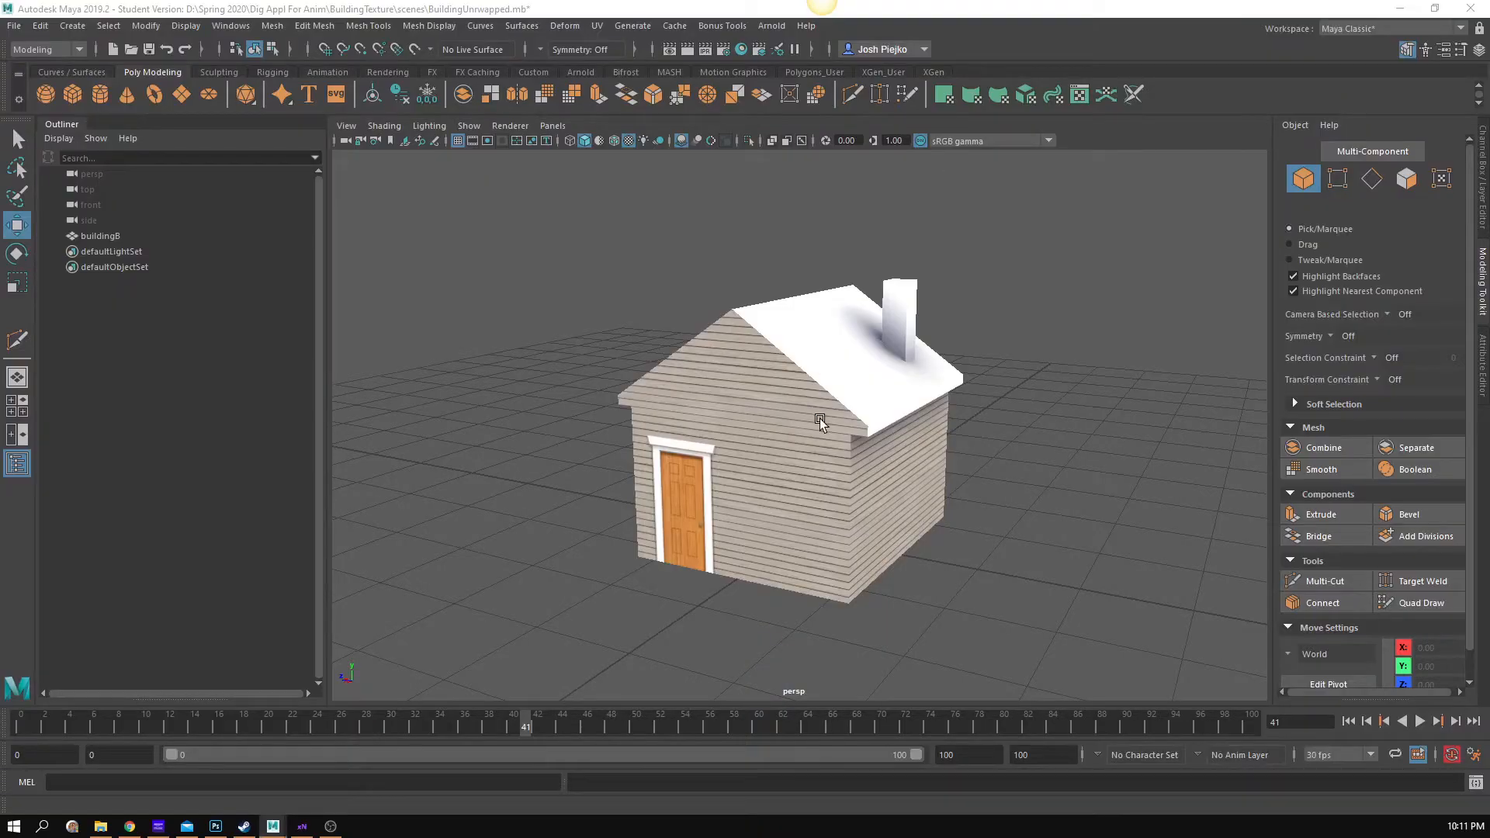
click(586, 268)
click(158, 99)
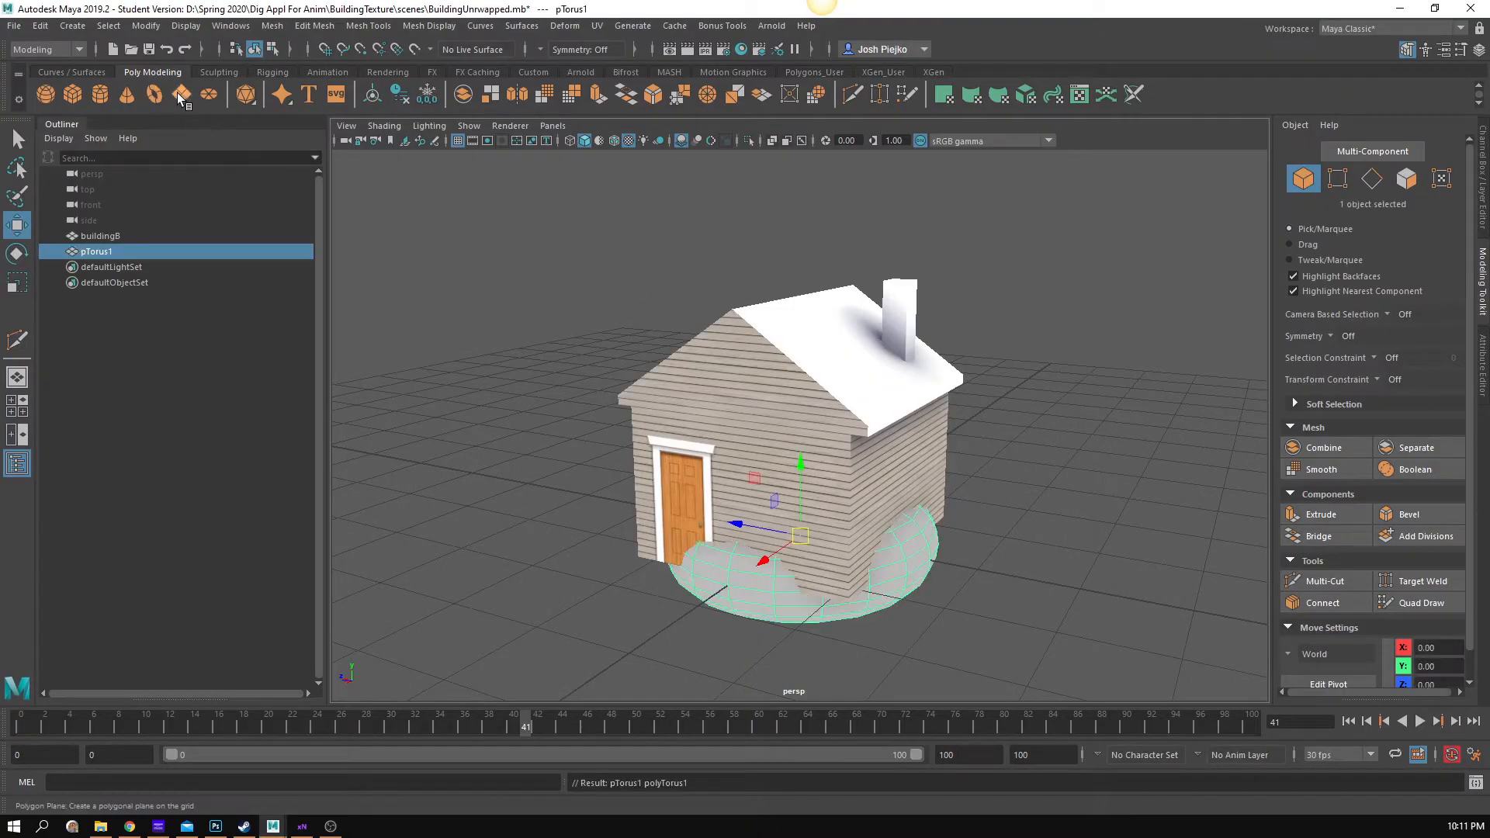
key(ctrl+z)
- Create a polygon plane under the house and scale it uniformly to about 10.38 as a ground surface
click(188, 93)
key(r)
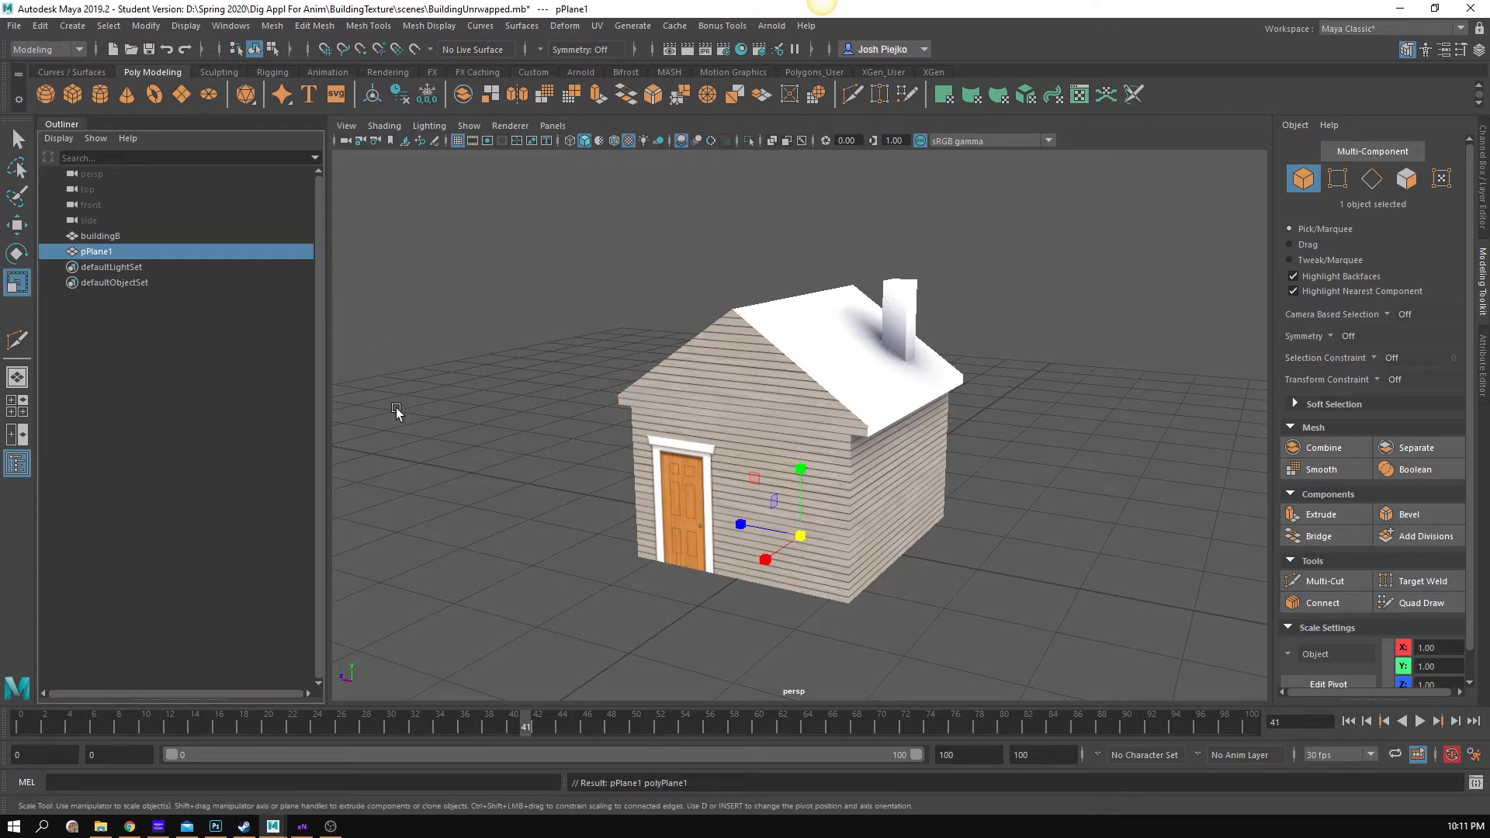
drag(800, 535, 1257, 512)
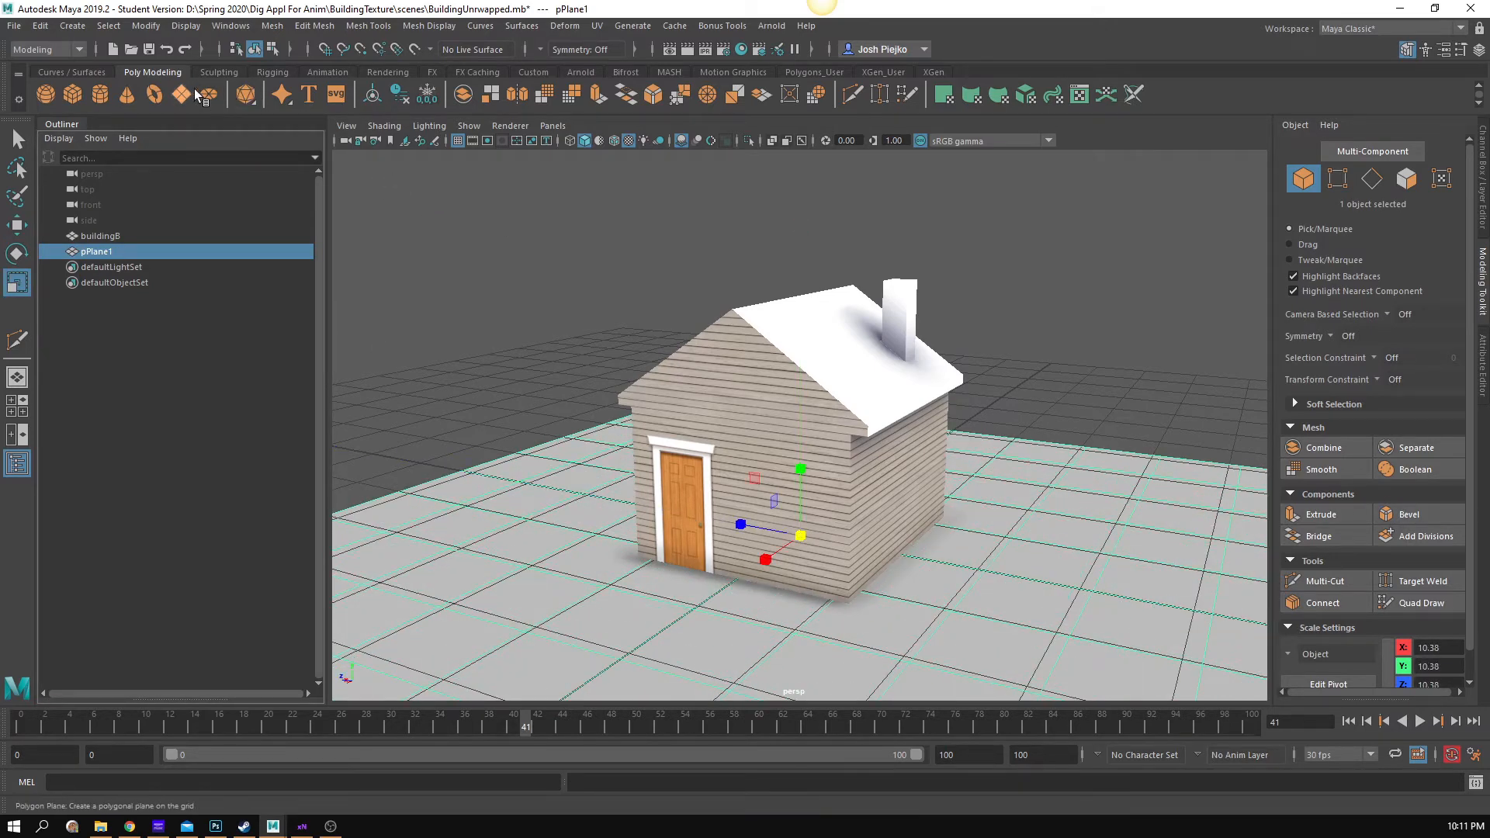
drag(806, 483, 593, 412)
key(w)
key(ctrl+z)
- Export the selected ground plane as an OBJ file named Plane in the BuildingTexture assets folder
click(18, 26)
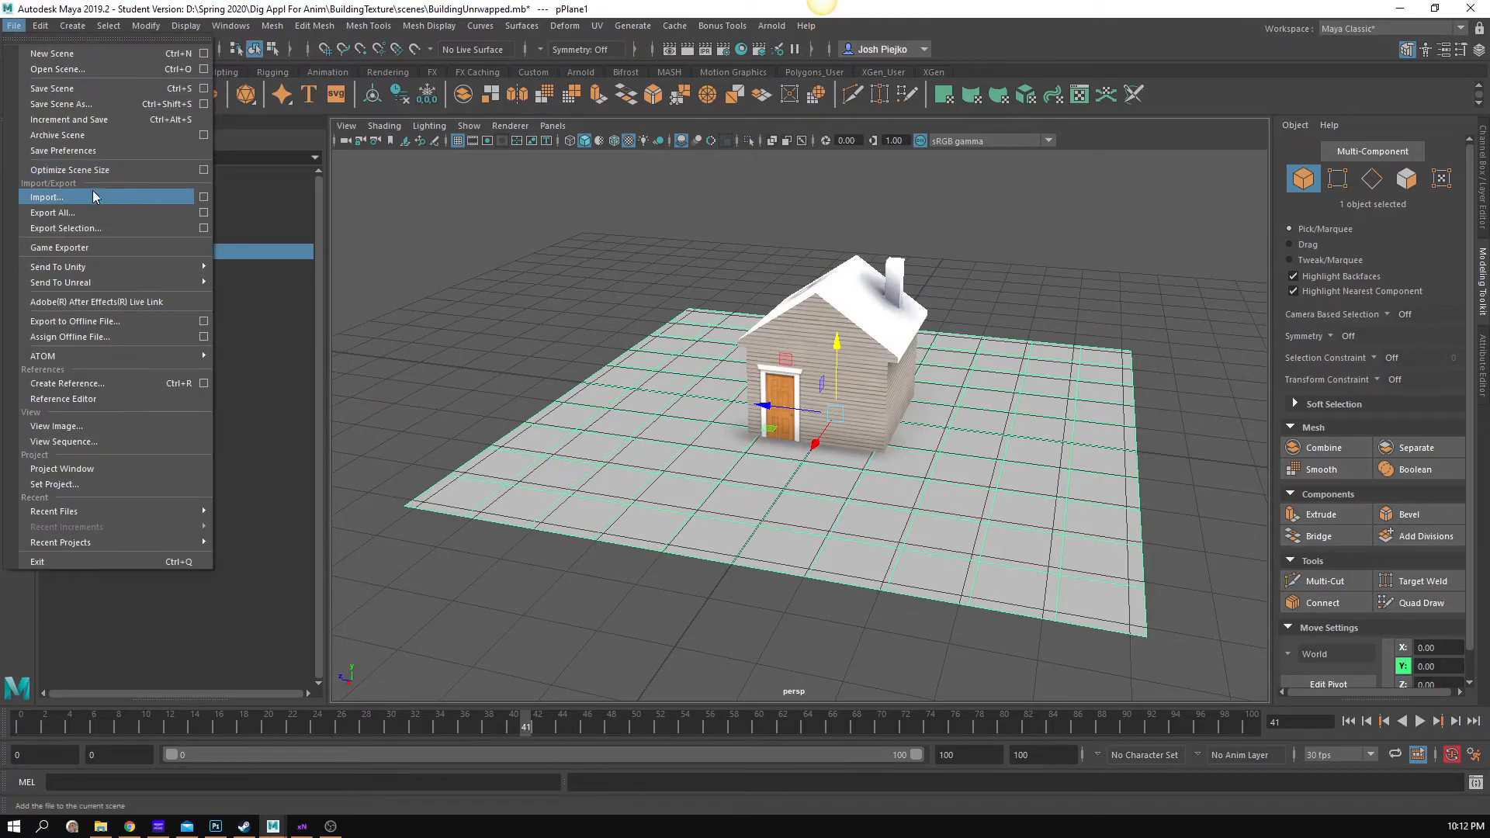
click(99, 231)
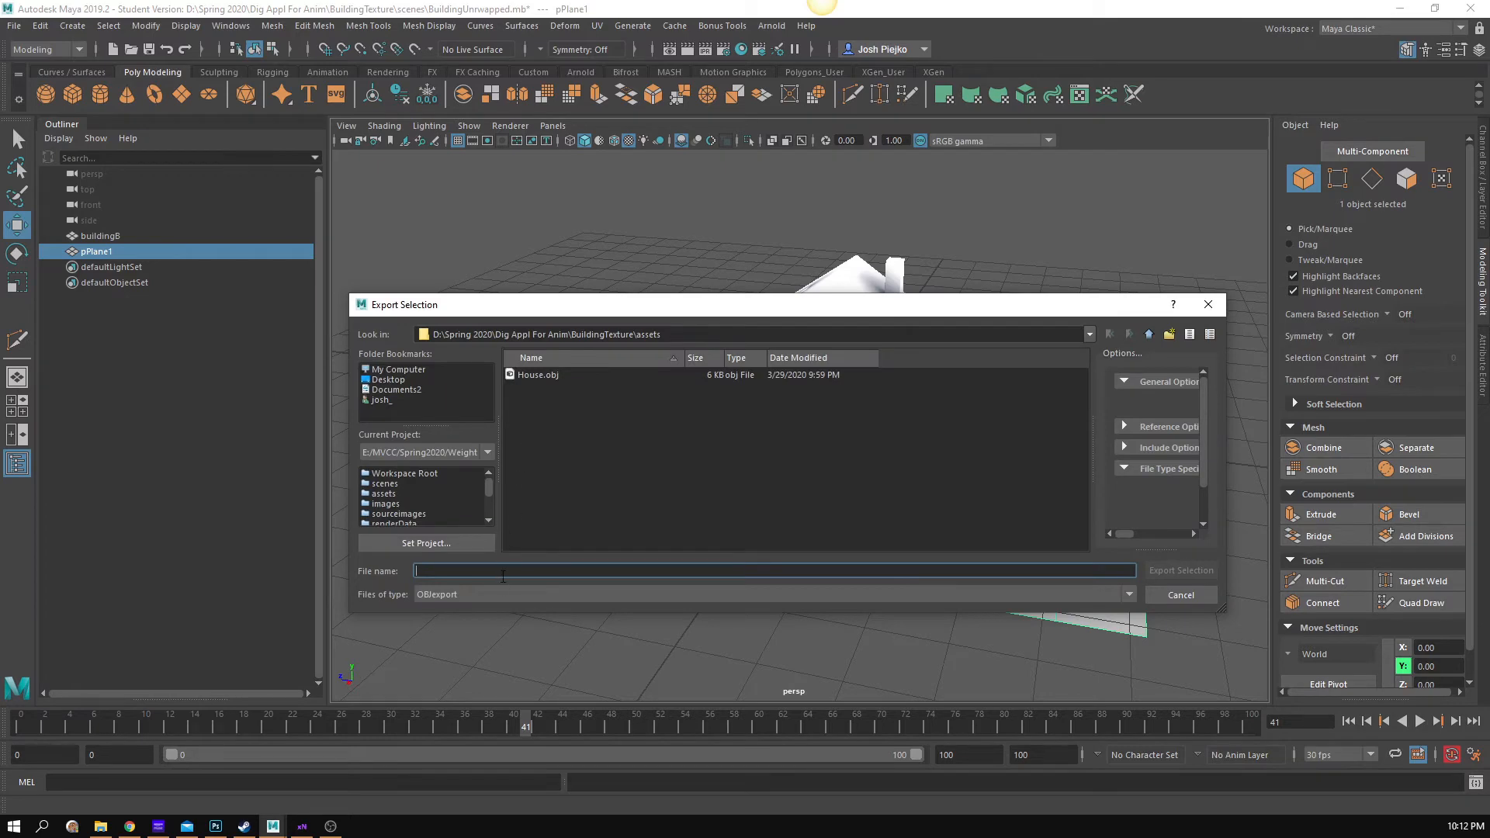
text(Pl)
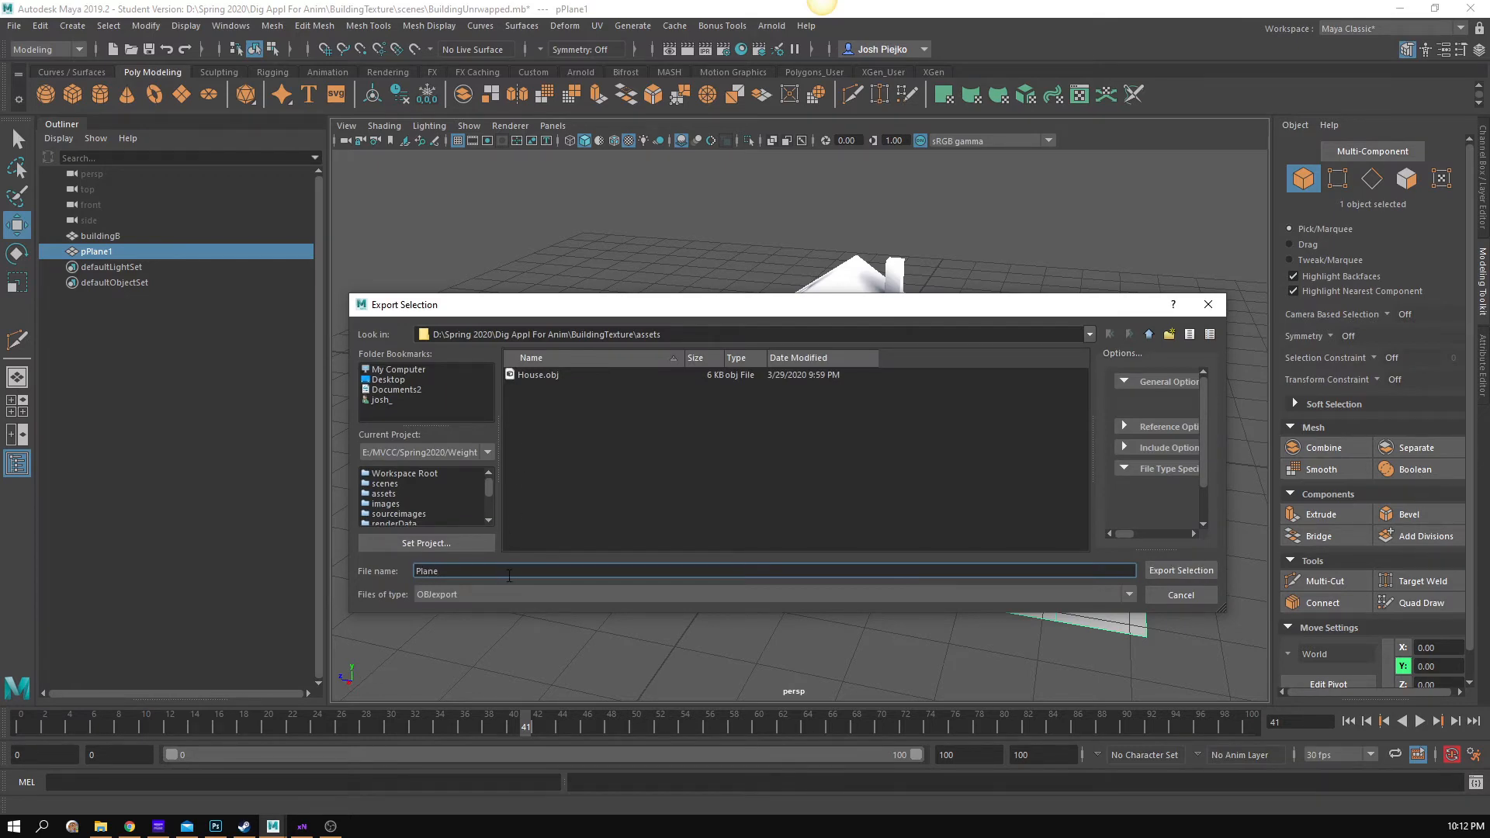
text(ane)
key(Return)
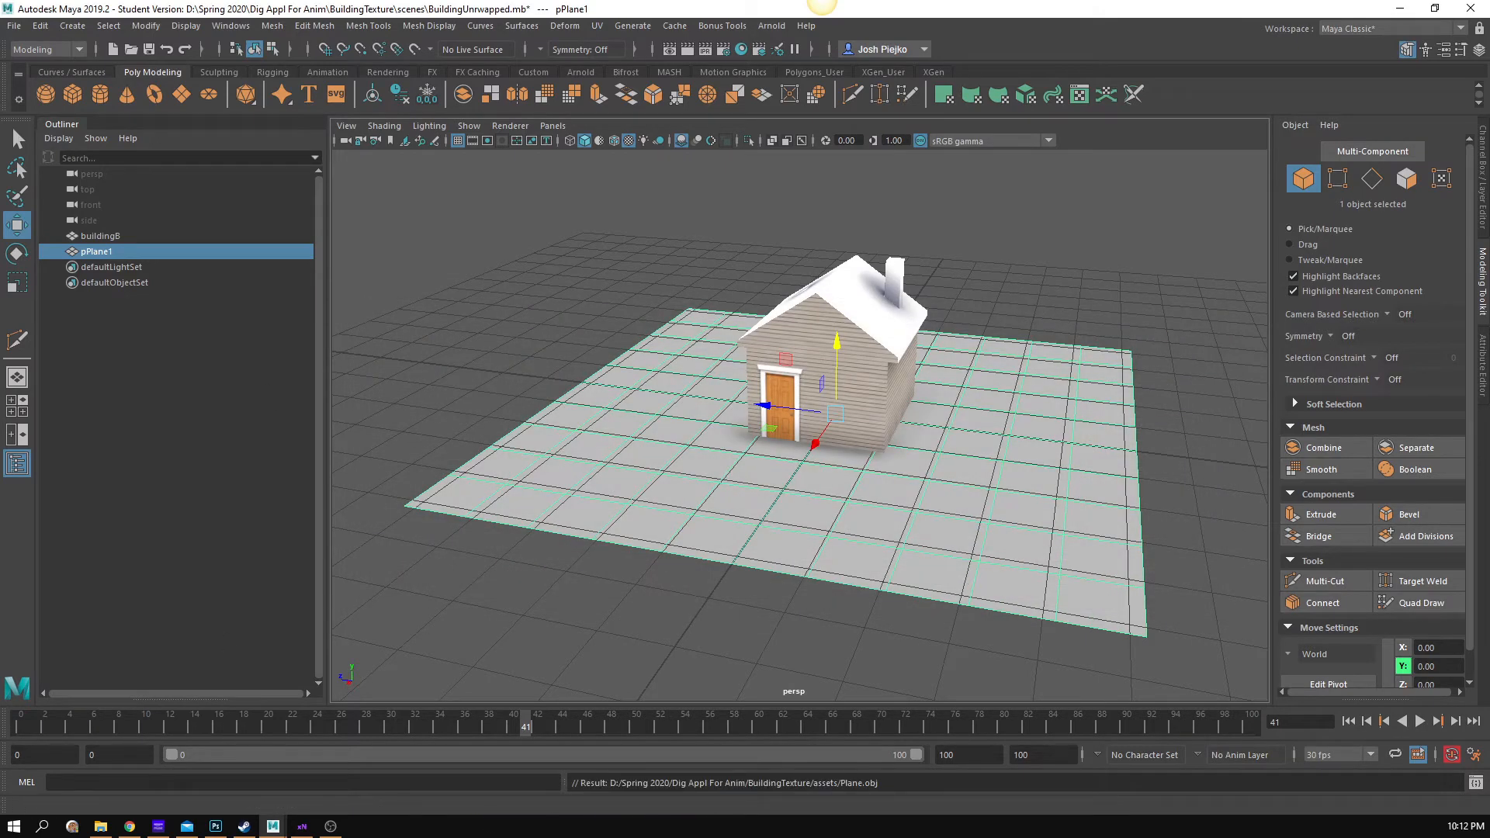
- Switch to xNormal and add Plane.obj to the high definition meshes alongside House.obj
click(301, 826)
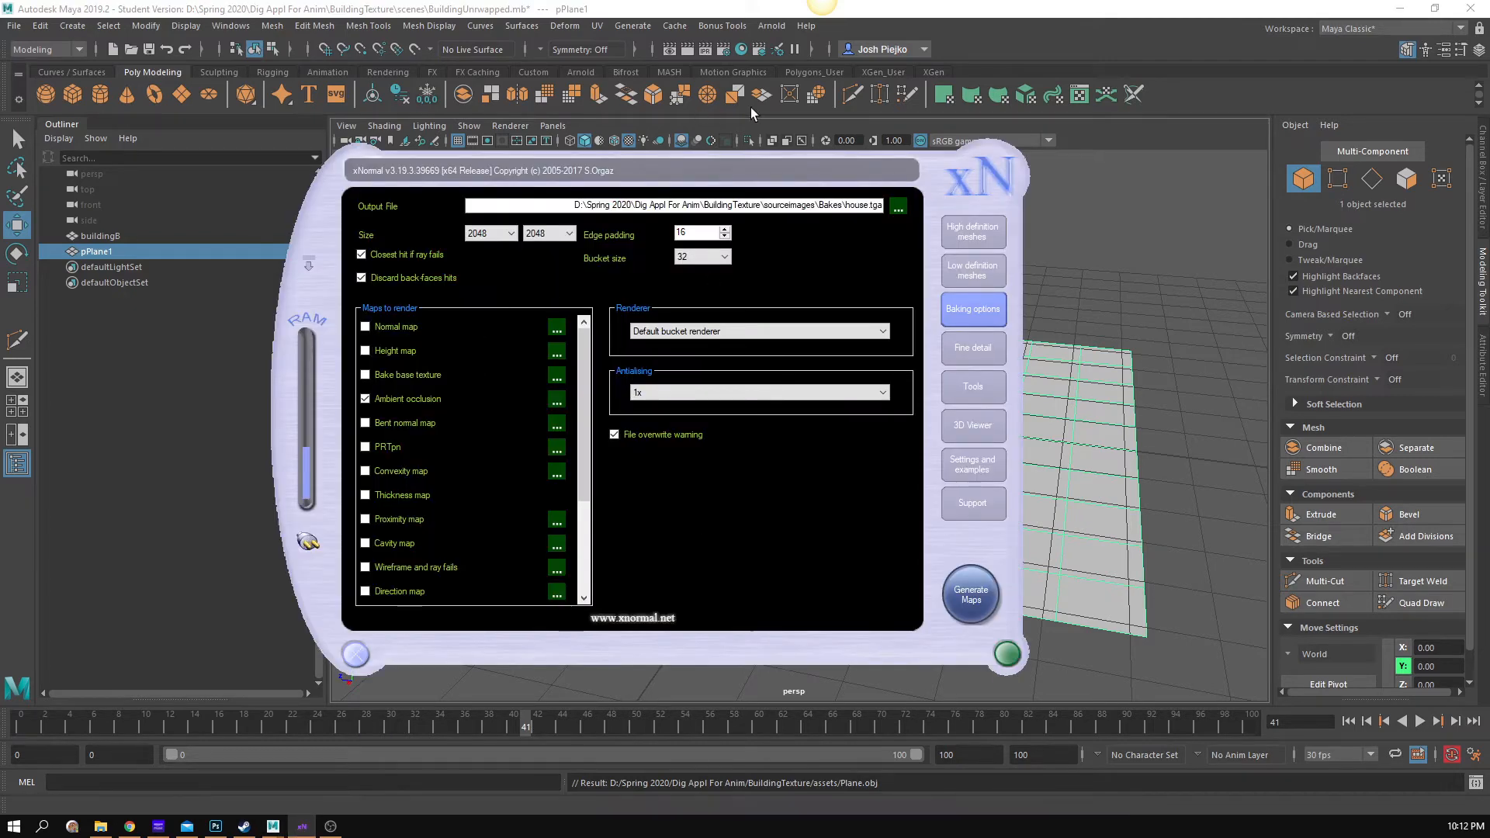
click(979, 239)
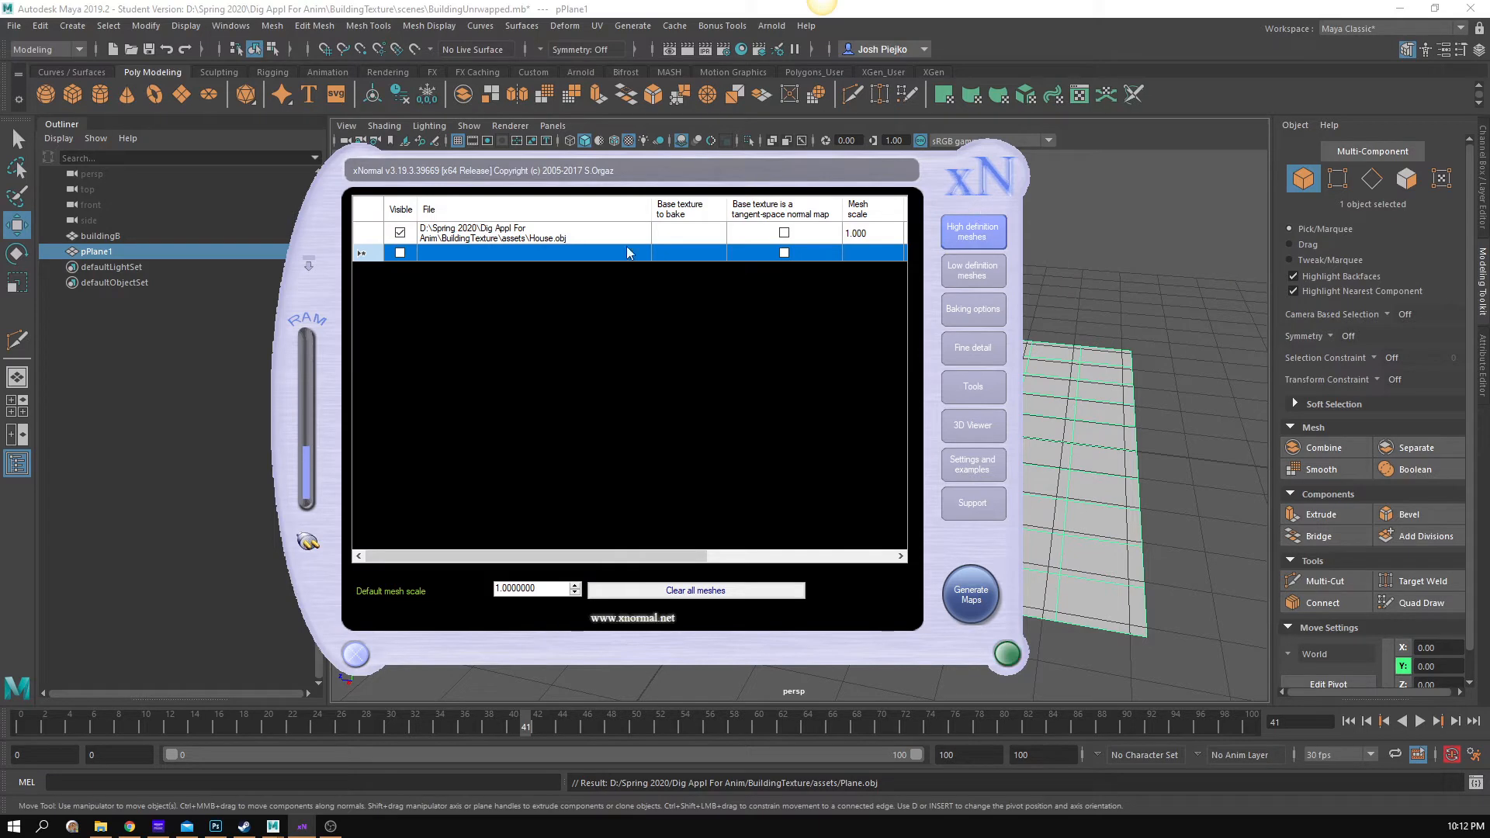
click(970, 273)
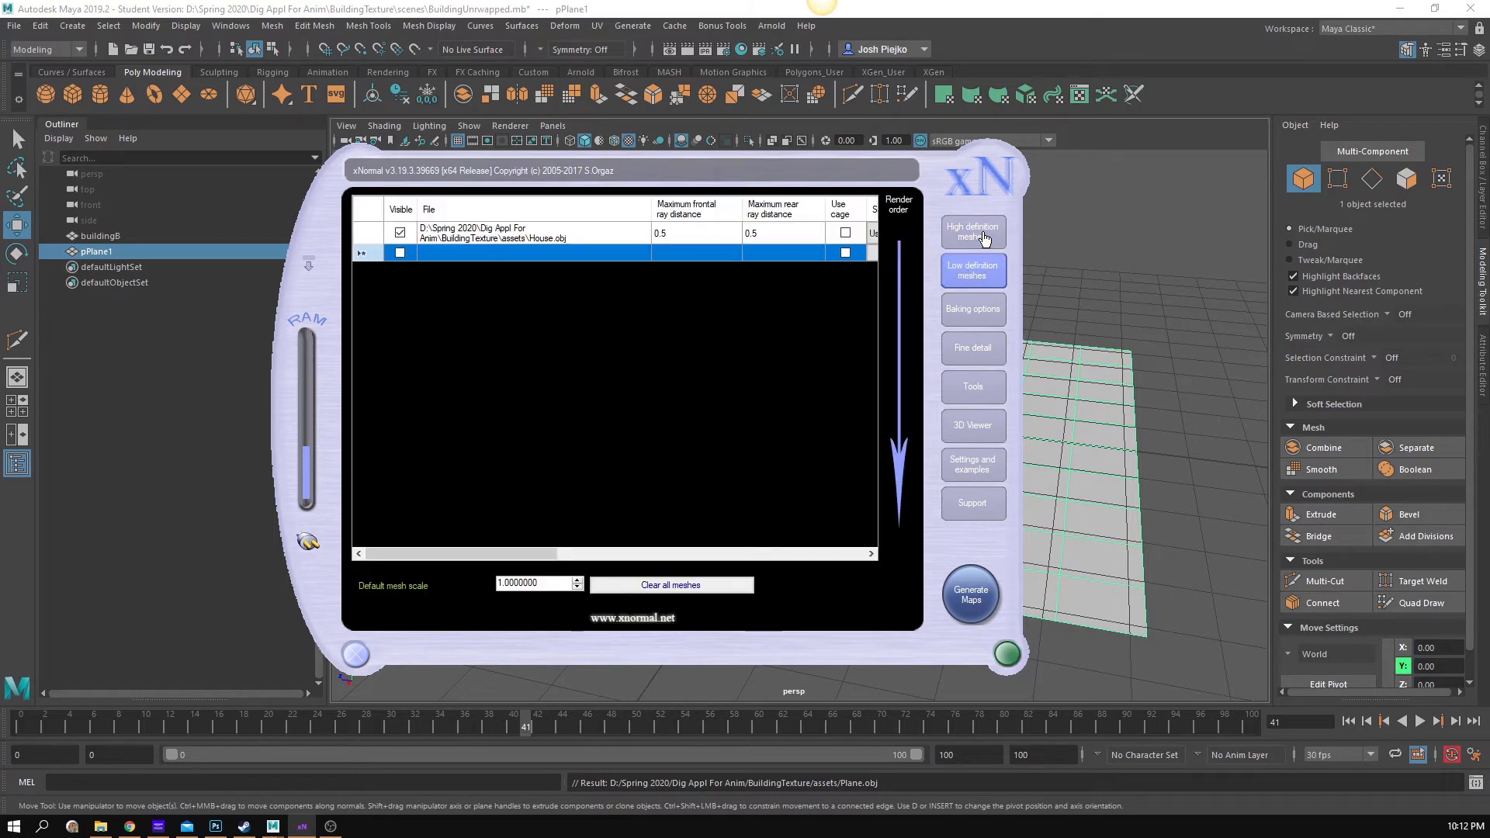
click(982, 236)
right_click(471, 265)
click(504, 270)
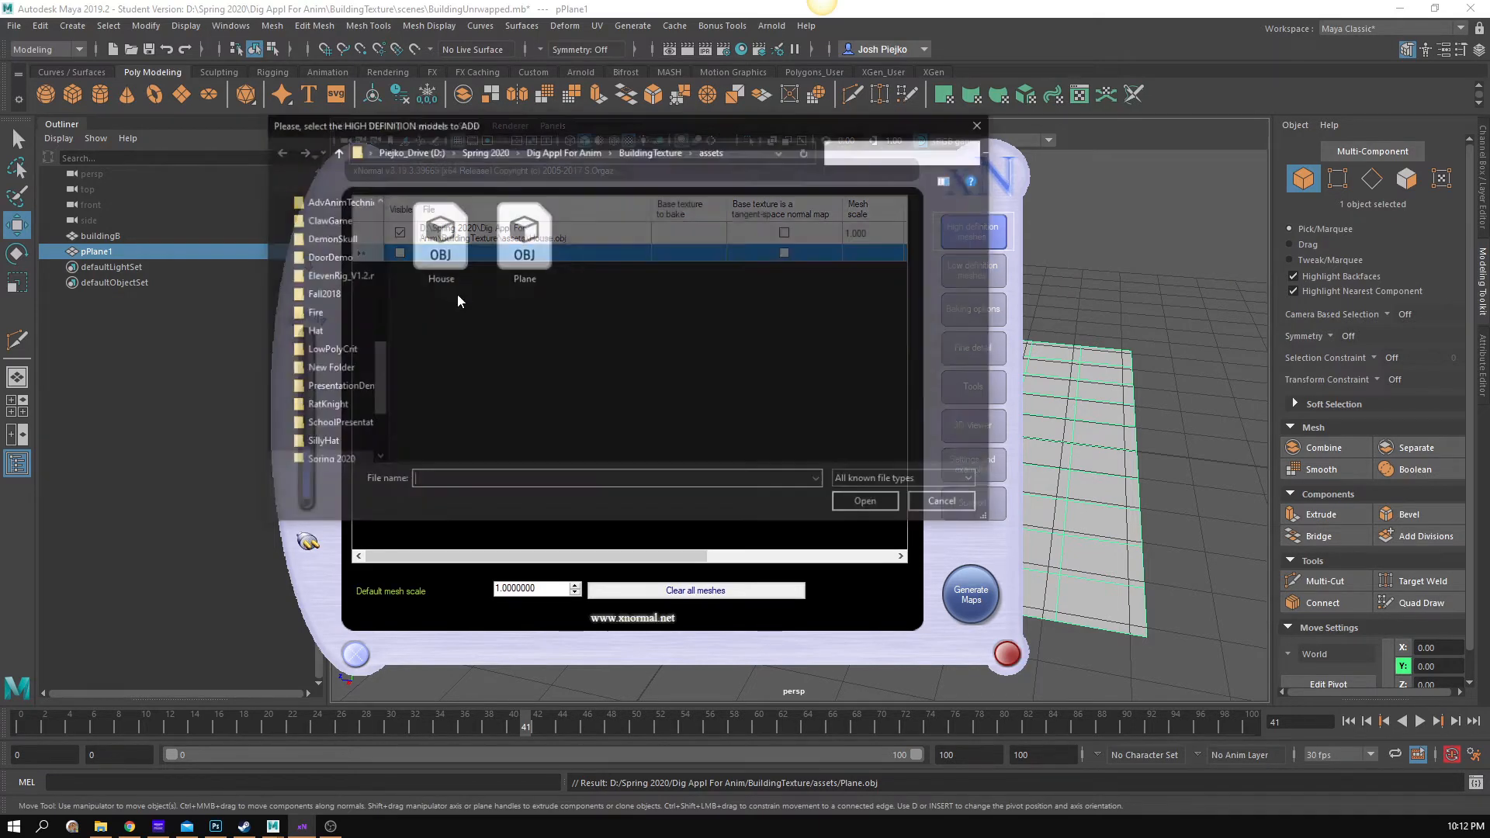
click(523, 241)
click(869, 504)
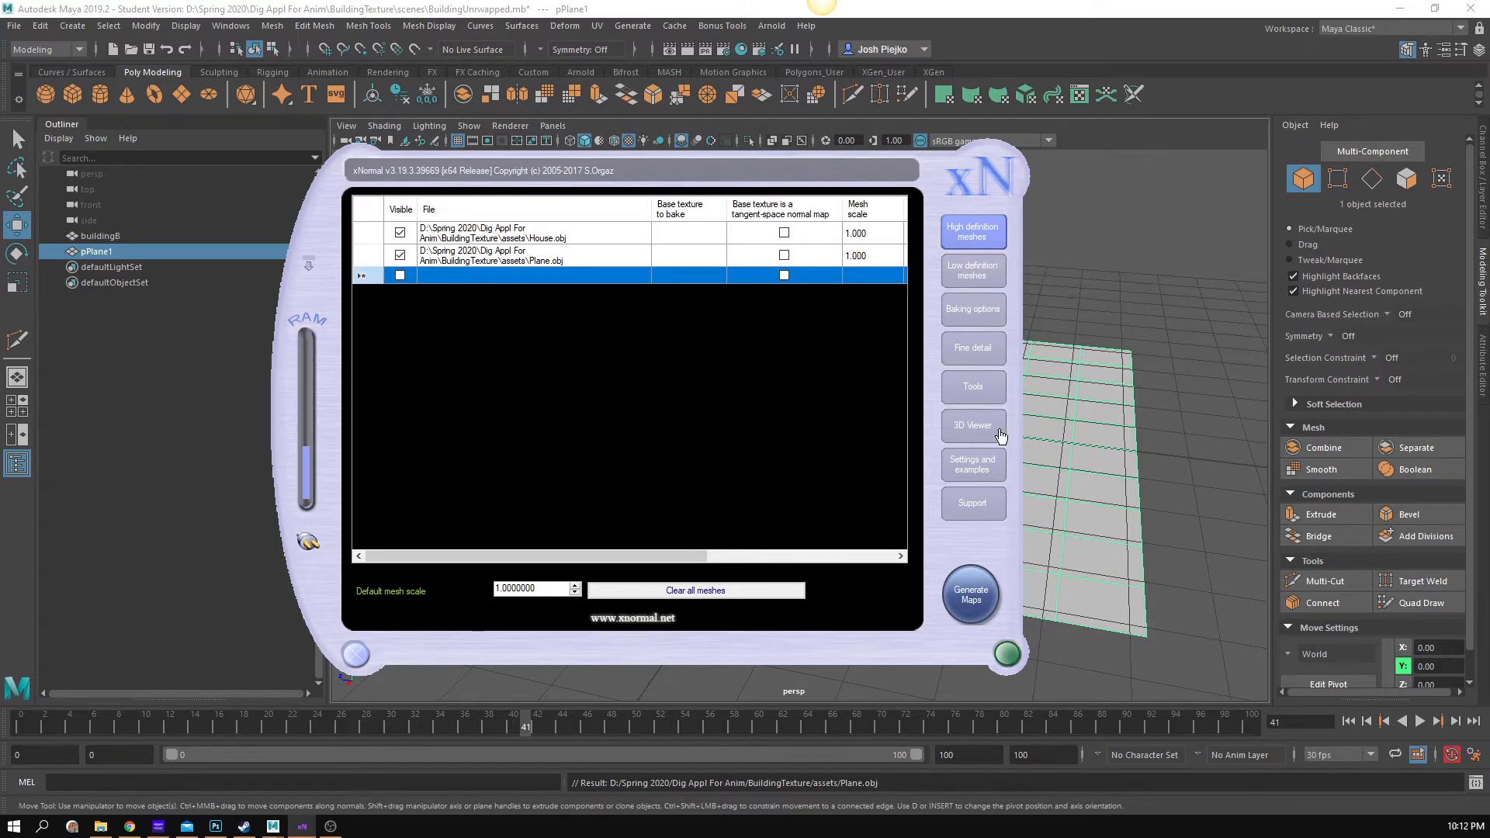
- Rebake the ambient occlusion map onto the low definition house mesh, overwriting the existing file, and bring up the baking options
click(979, 272)
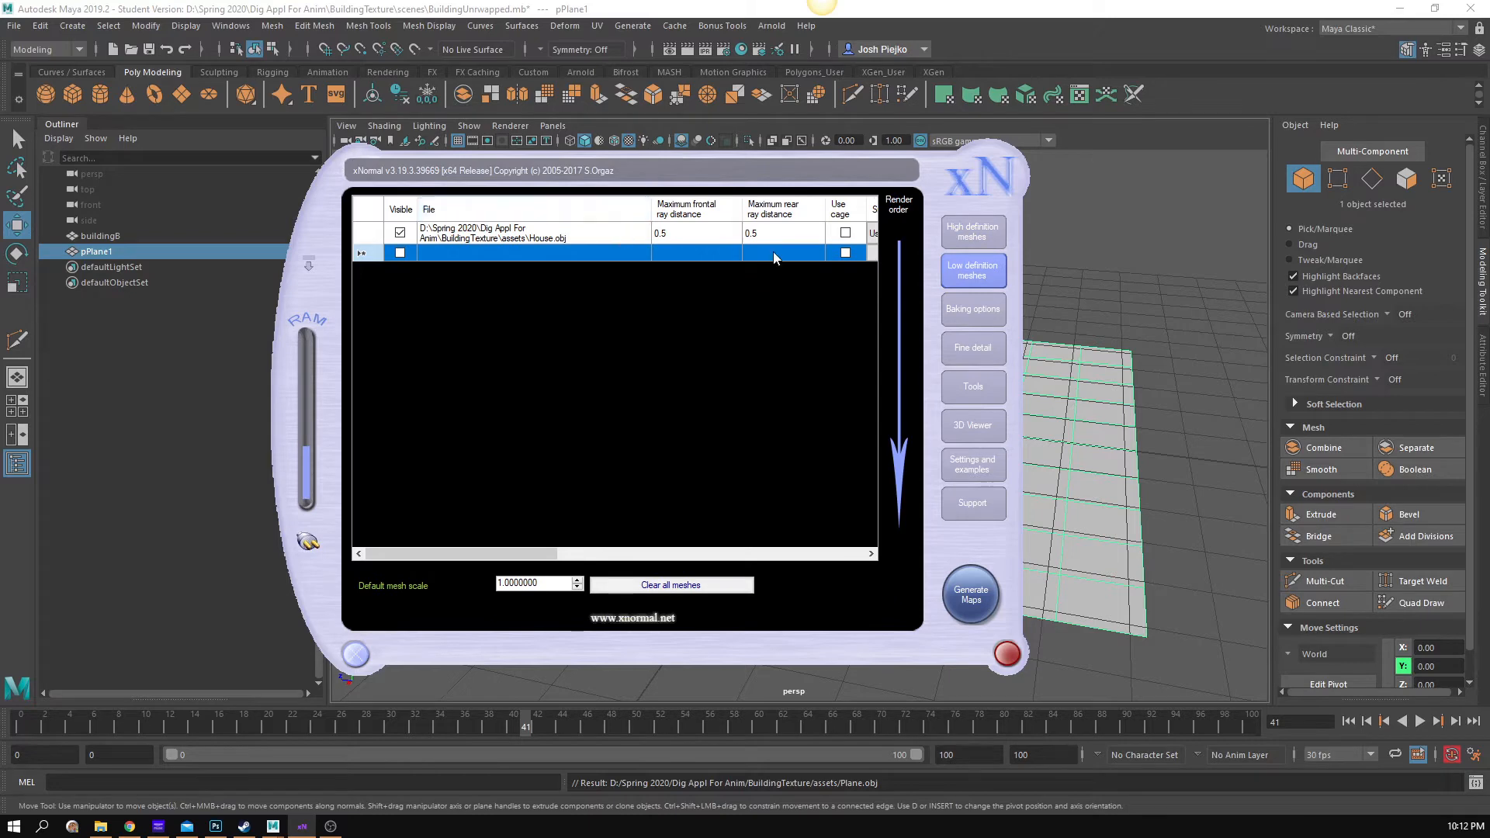
click(962, 595)
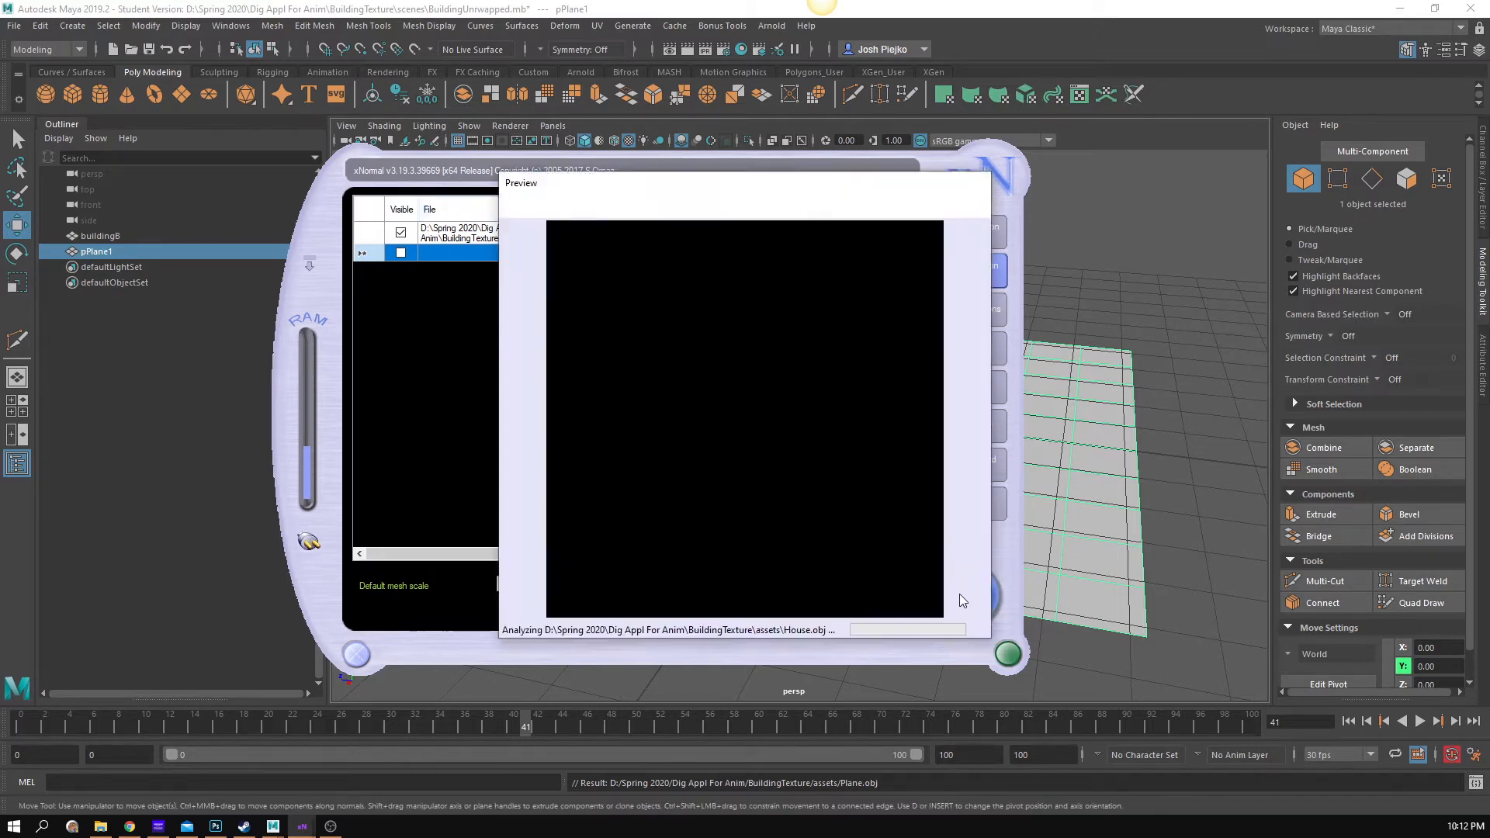
click(824, 472)
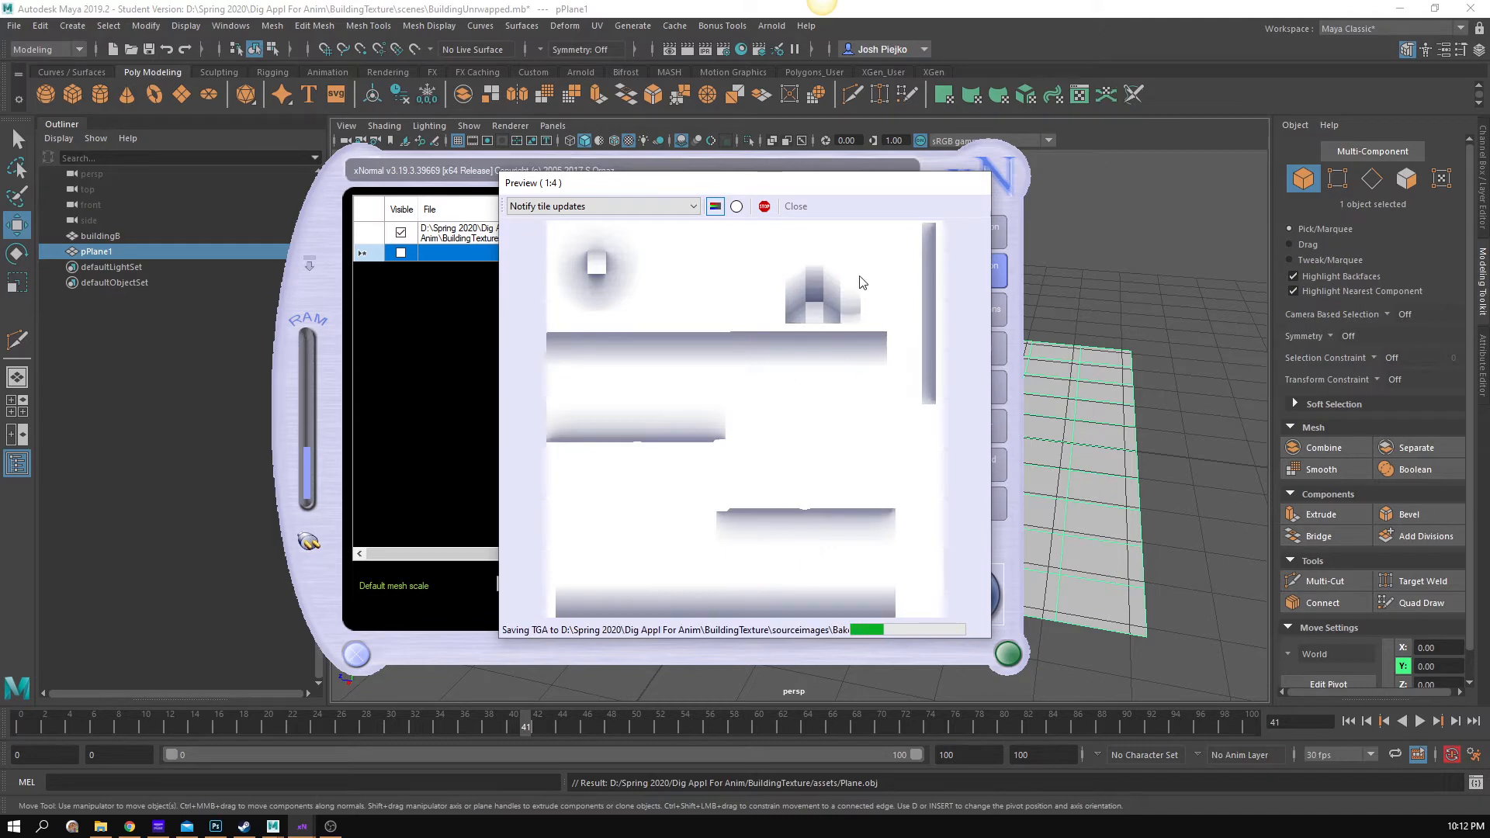
click(795, 207)
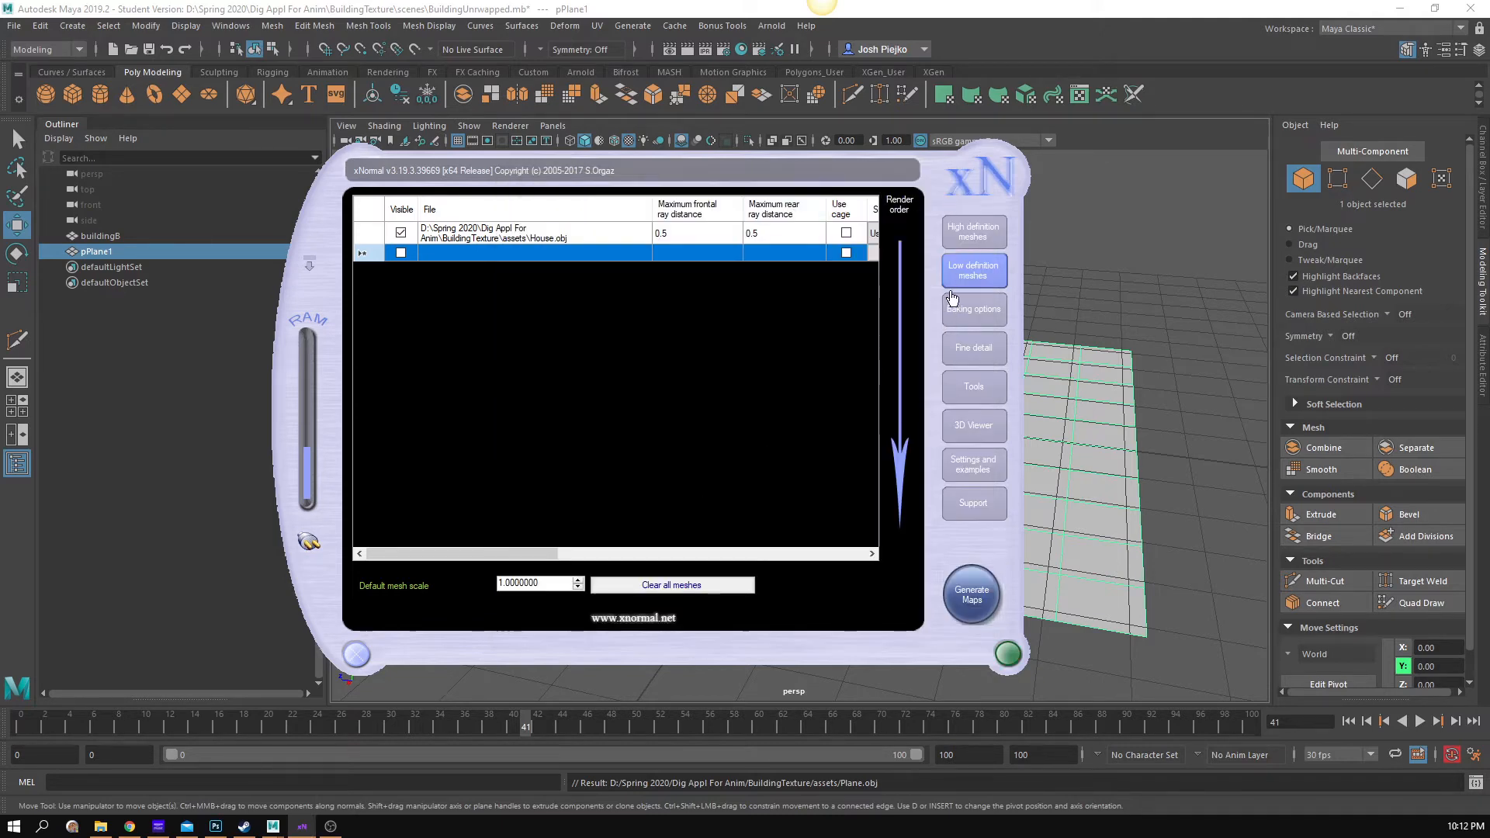
click(984, 313)
- Switch to Photoshop, start opening a file, and find drive D: in the folder tree
click(645, 10)
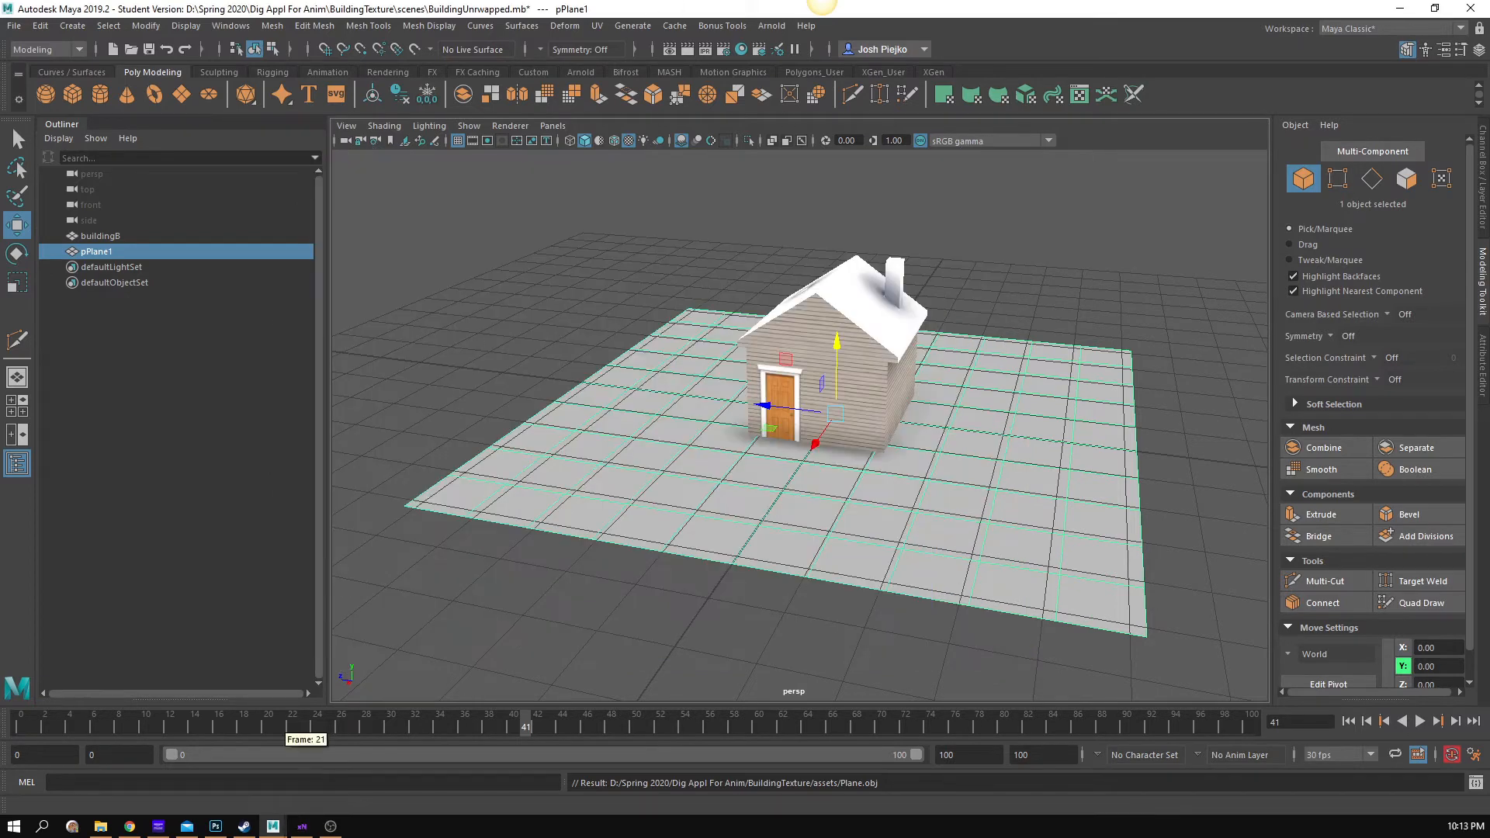
click(216, 825)
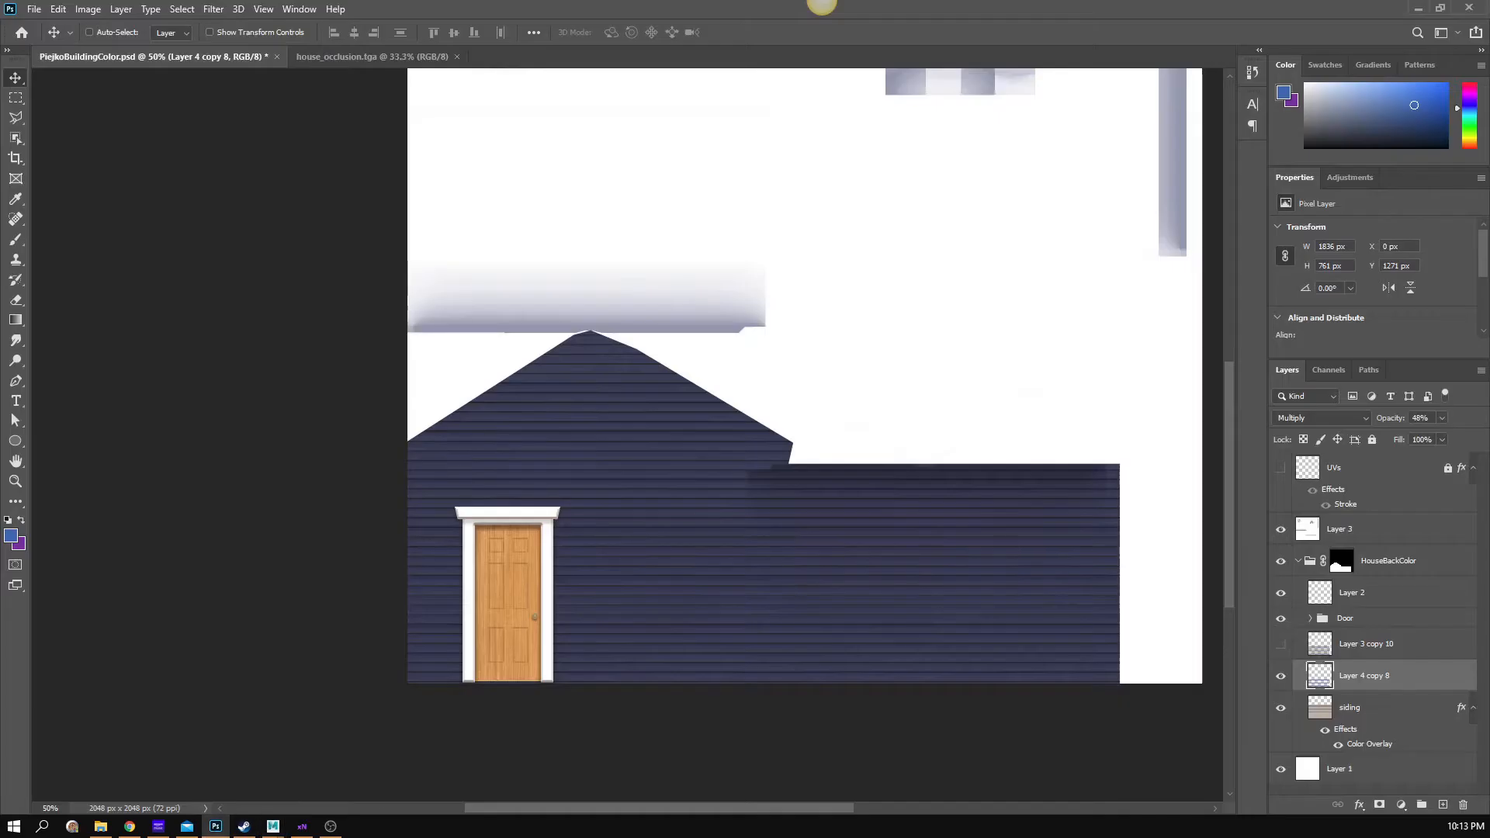
drag(751, 336, 569, 496)
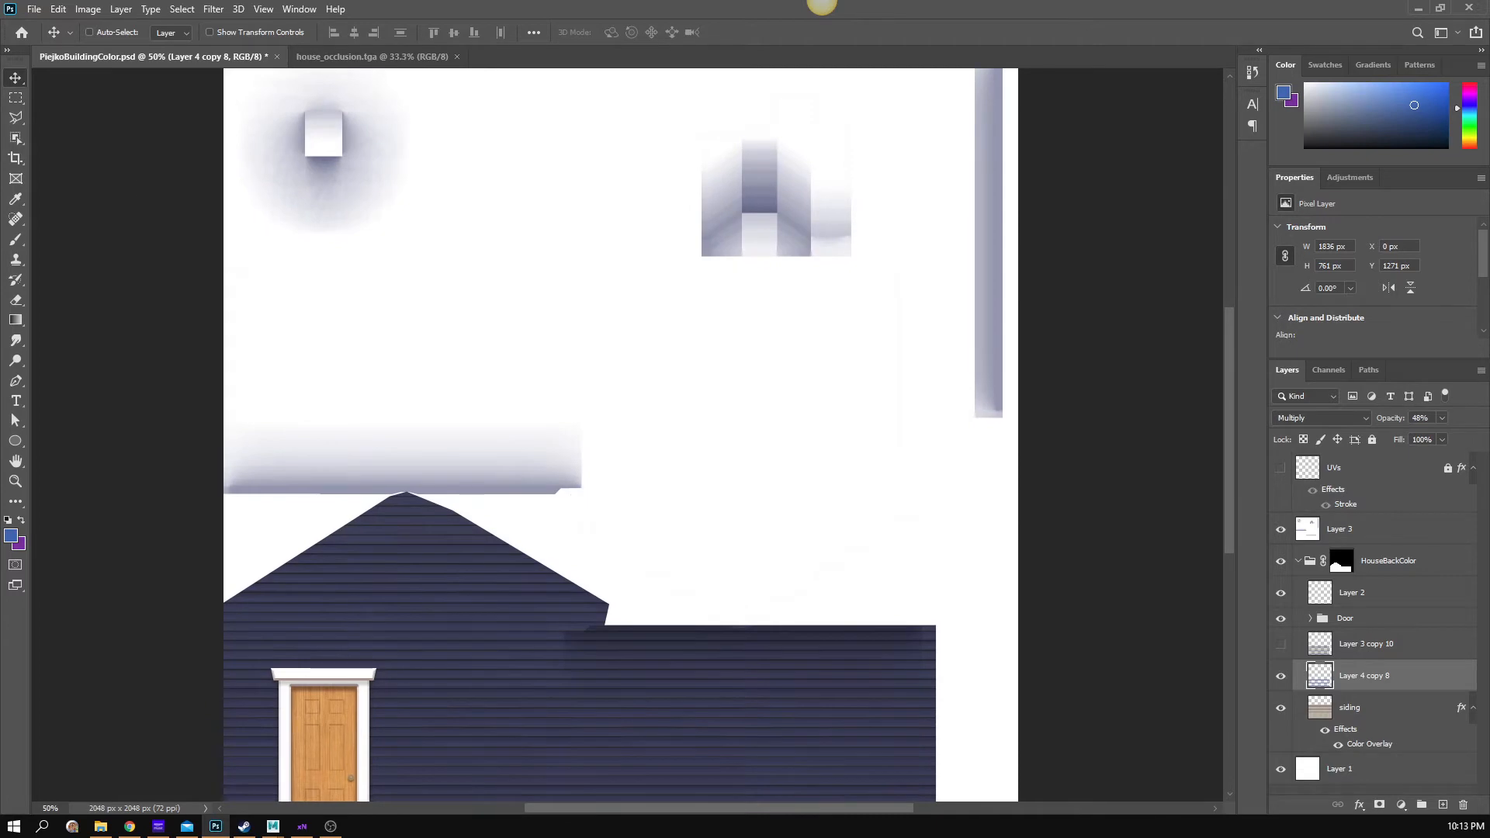
click(34, 9)
click(48, 42)
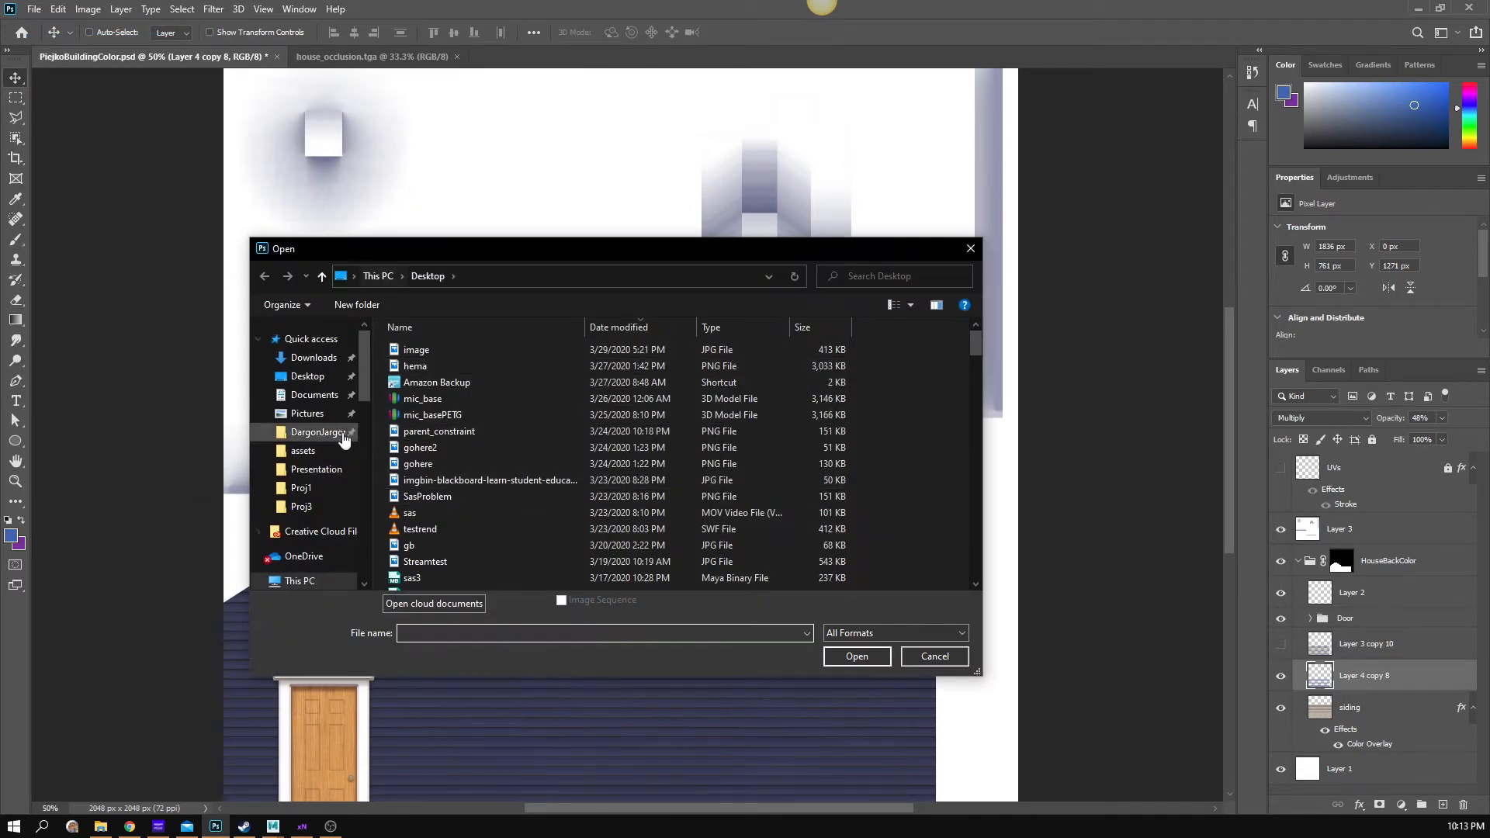
scroll(307, 435, down, 5)
scroll(331, 503, down, 2)
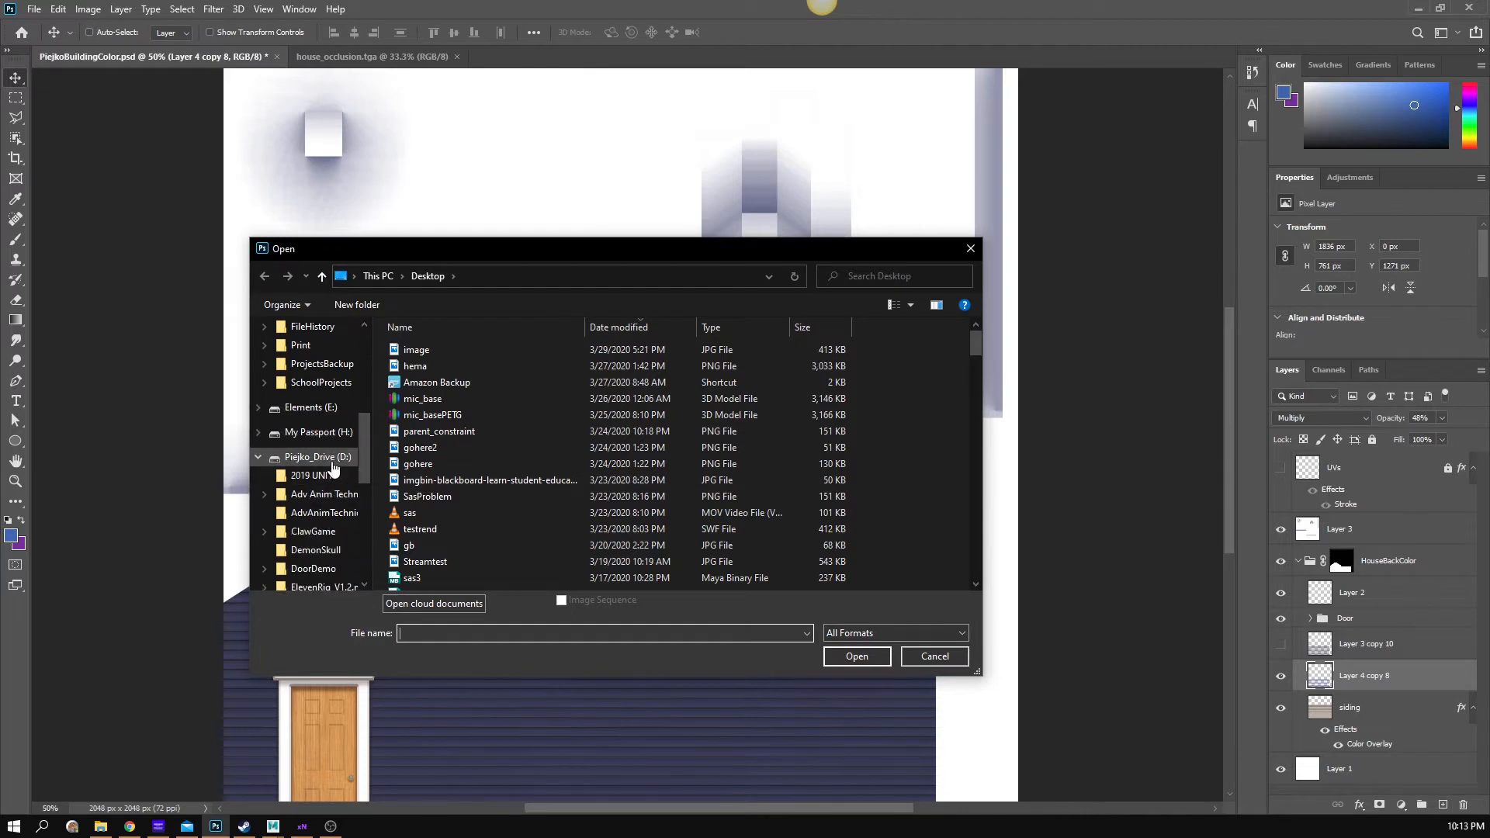
scroll(328, 549, down, 2)
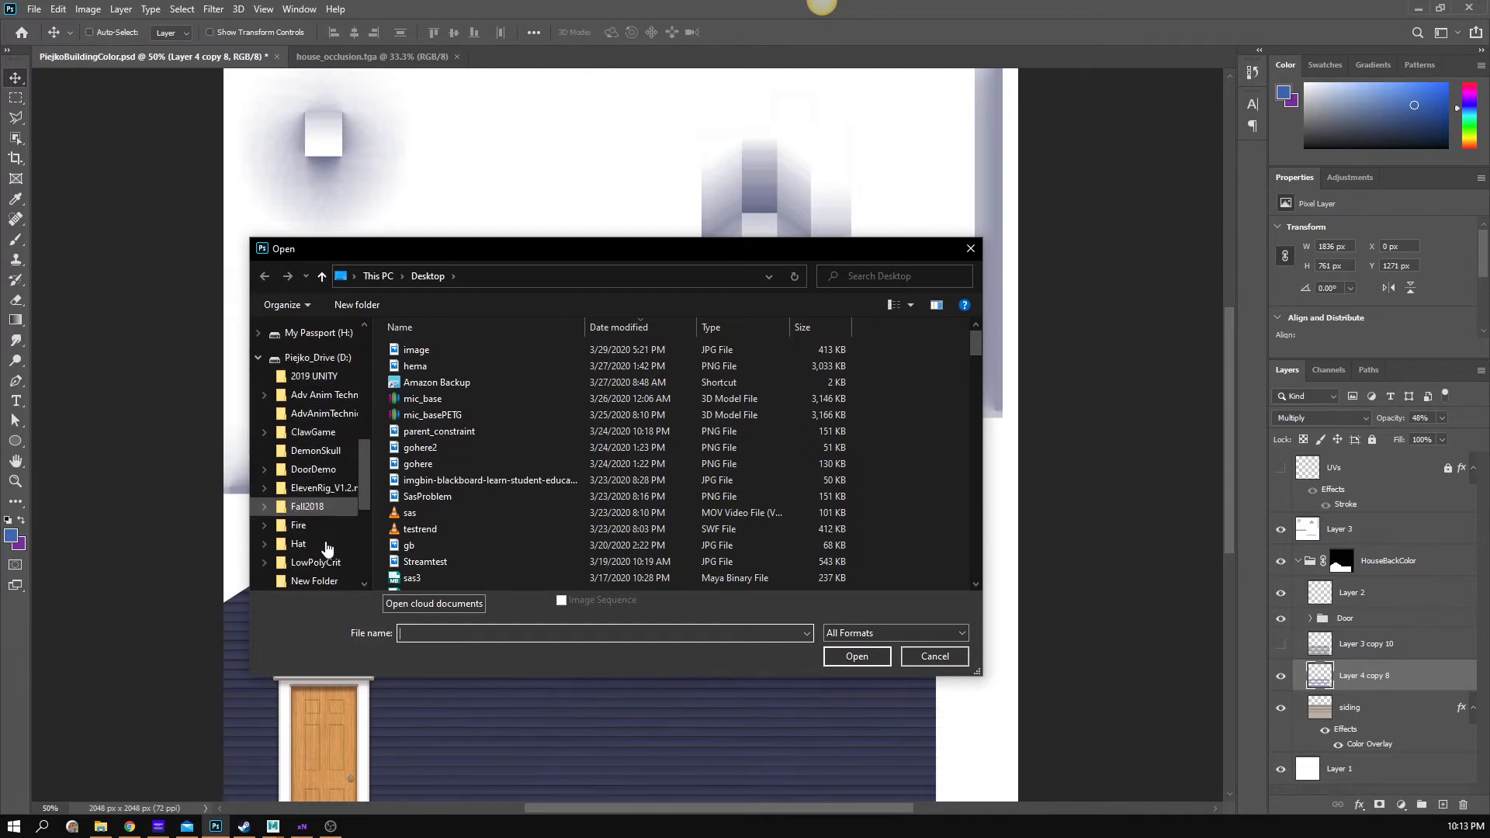
scroll(326, 543, down, 3)
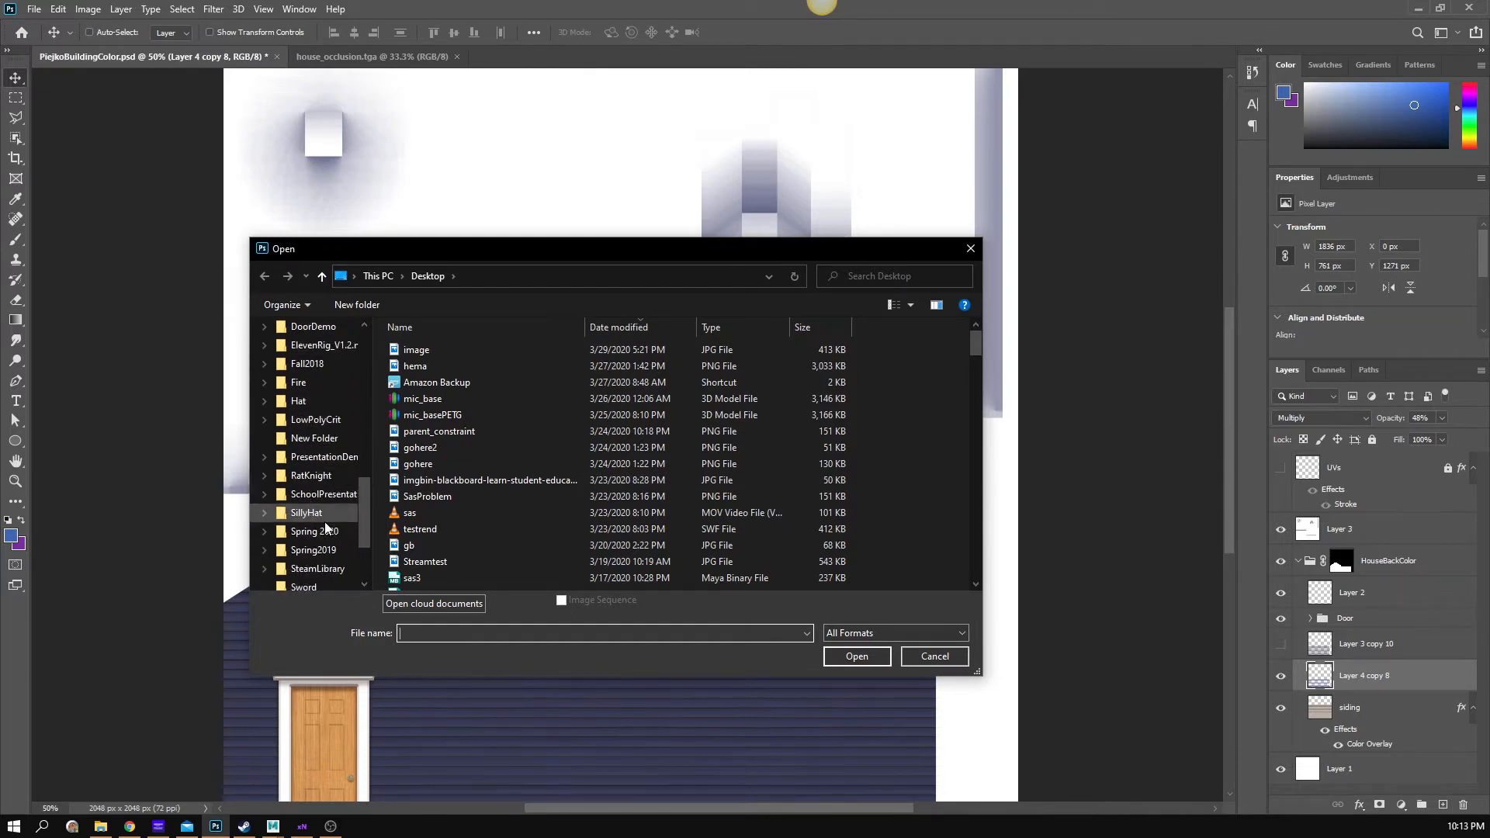
scroll(325, 528, down, 2)
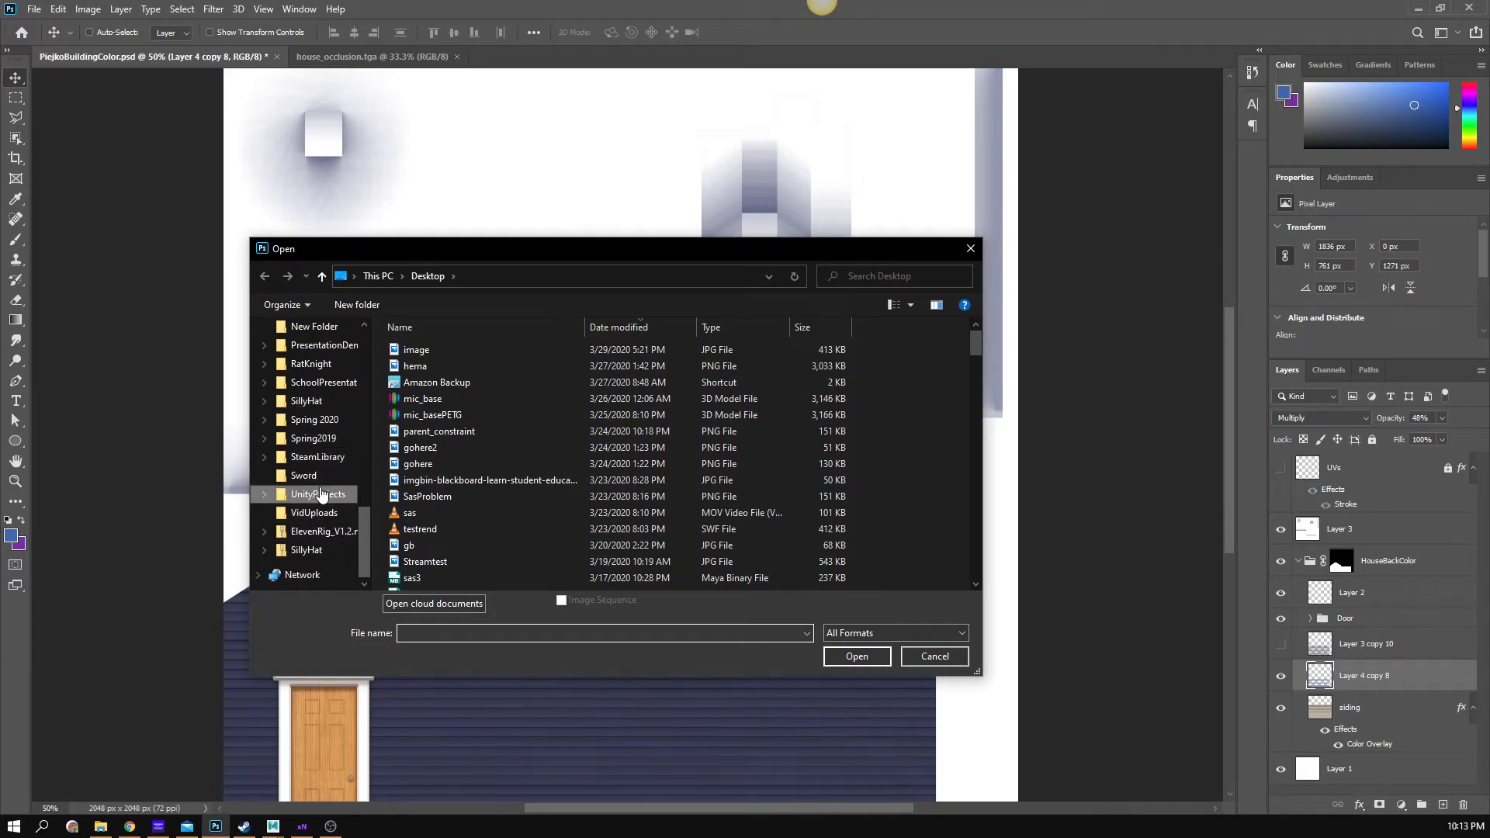
click(313, 438)
scroll(316, 446, up, 3)
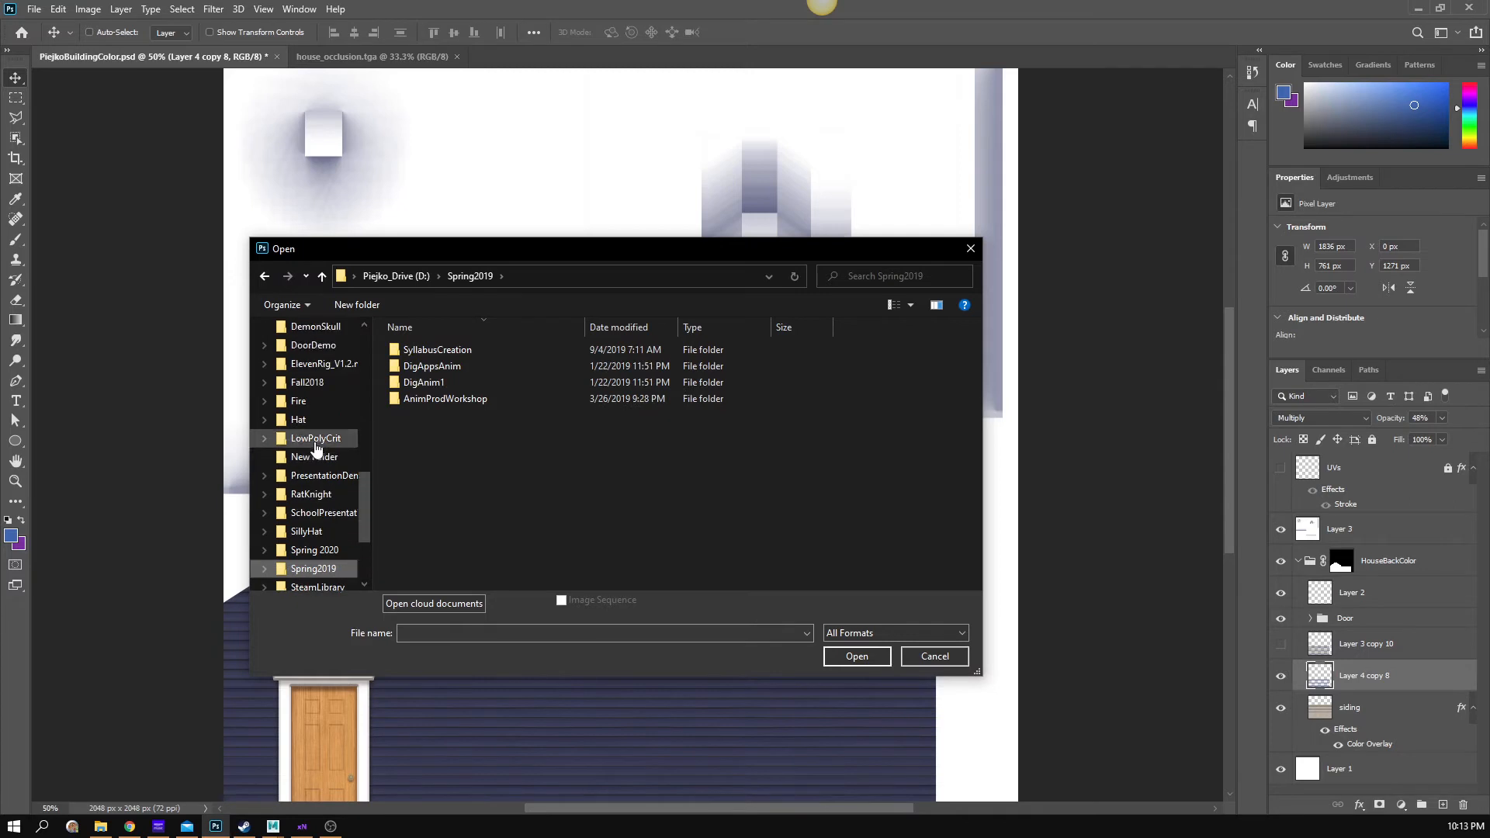
scroll(316, 447, up, 2)
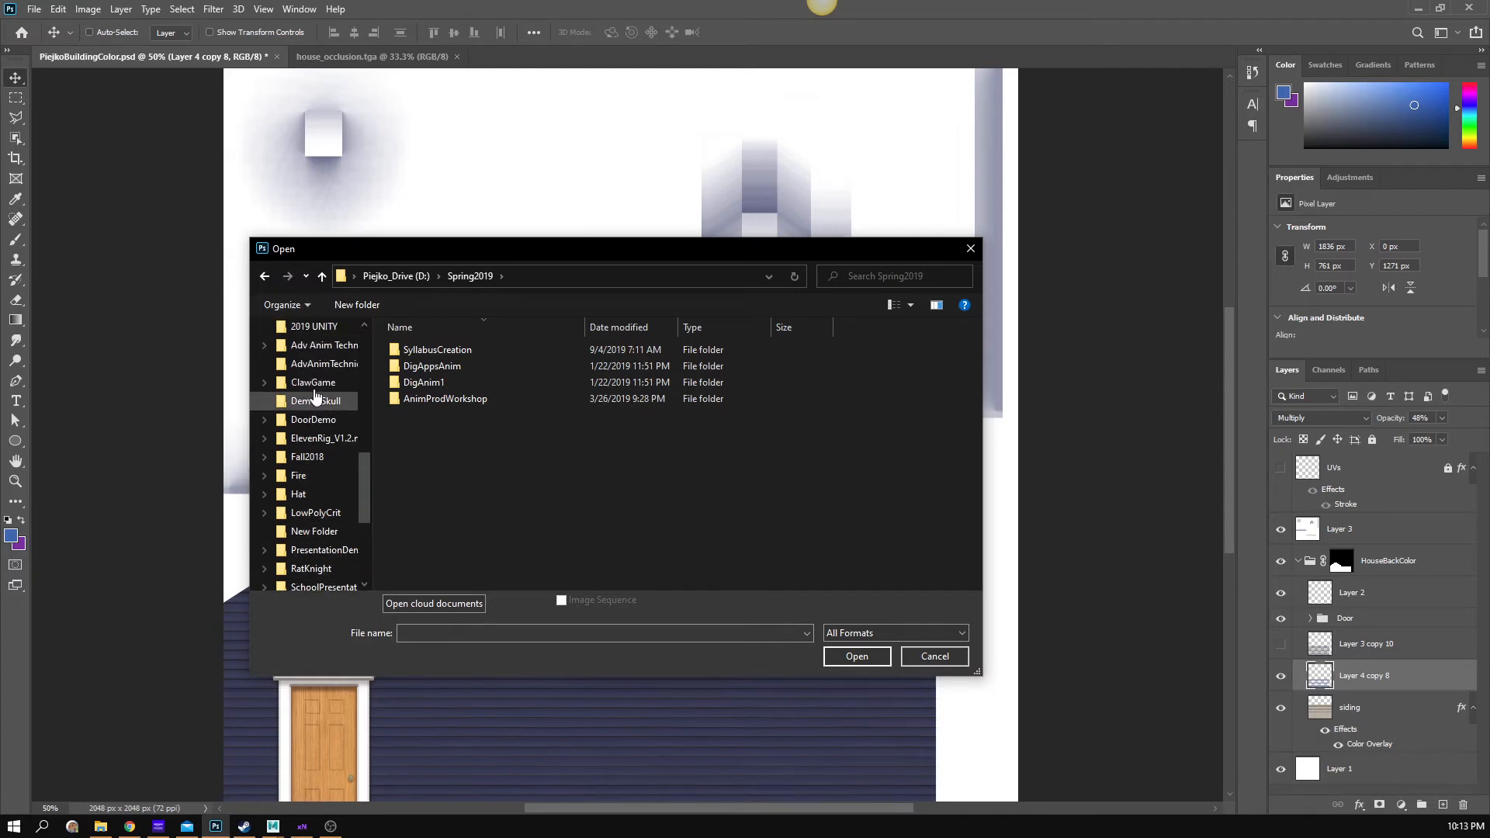
scroll(315, 397, up, 2)
- Browse to the Spring 2020 folder on drive D: to locate the rebaked occlusion map
click(318, 357)
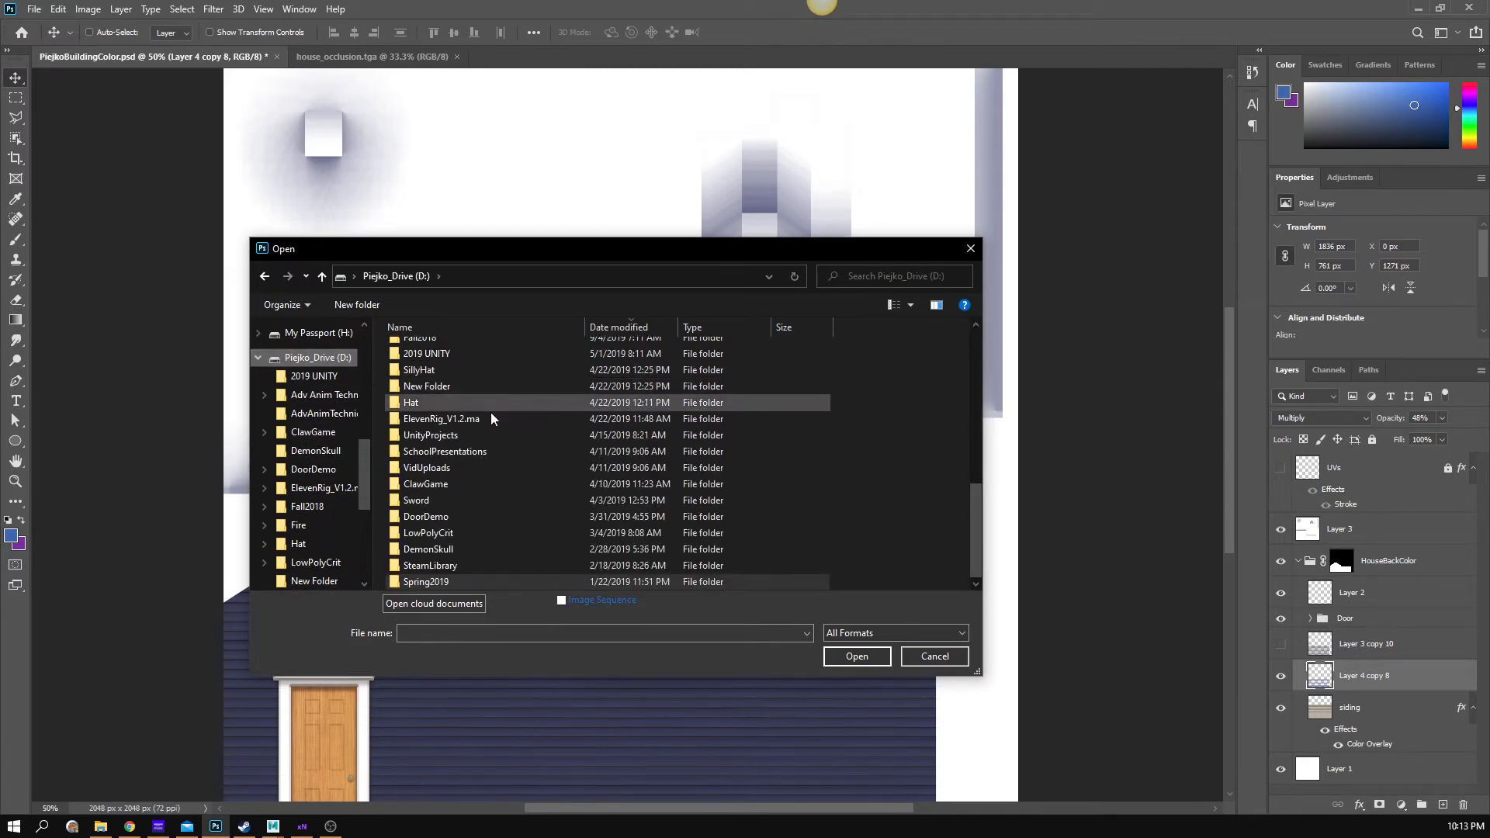
scroll(497, 423, up, 6)
scroll(493, 424, down, 2)
scroll(497, 427, up, 2)
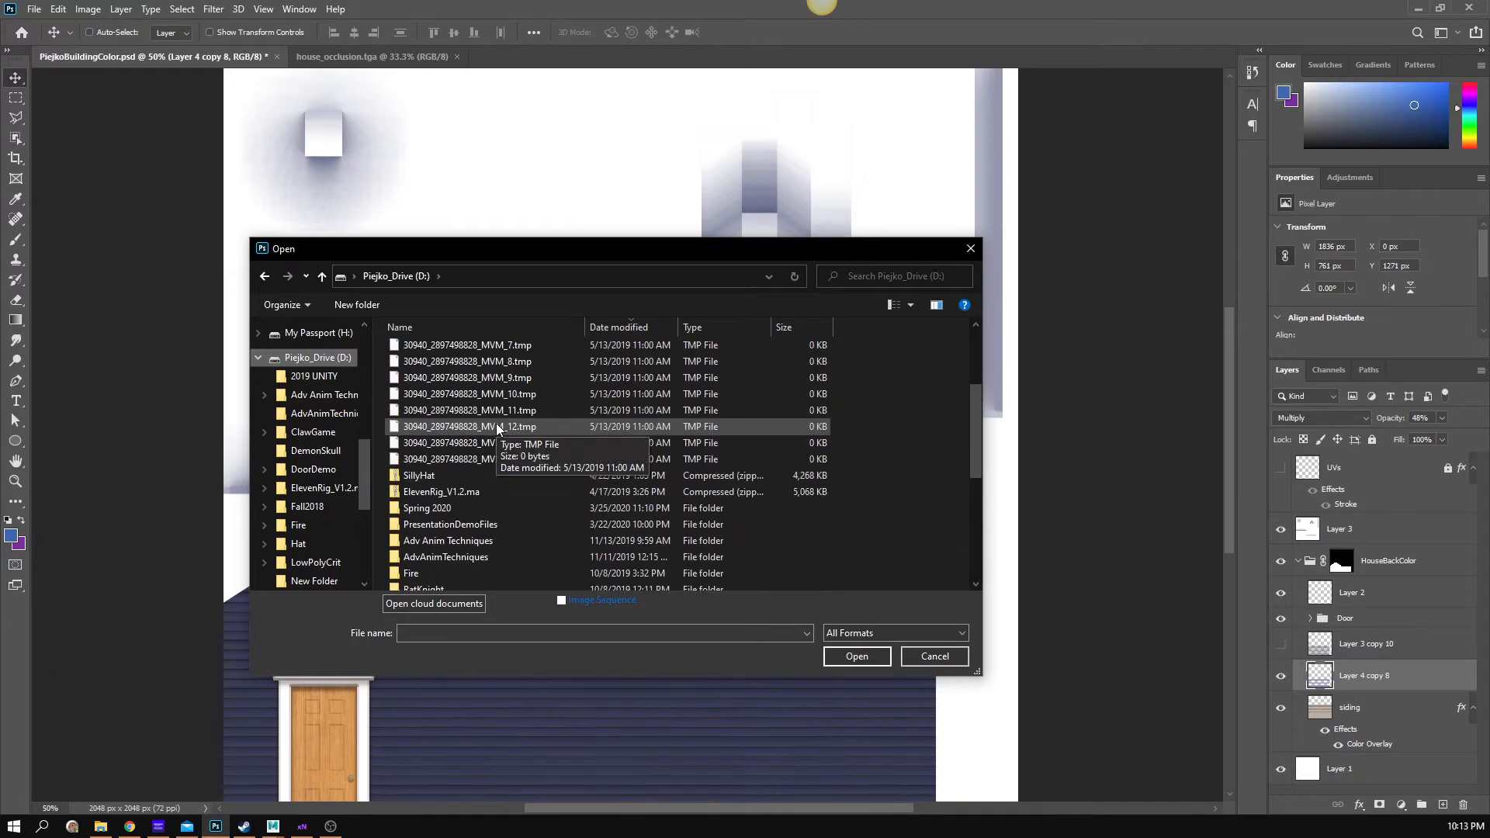
scroll(501, 425, up, 1)
double_click(462, 350)
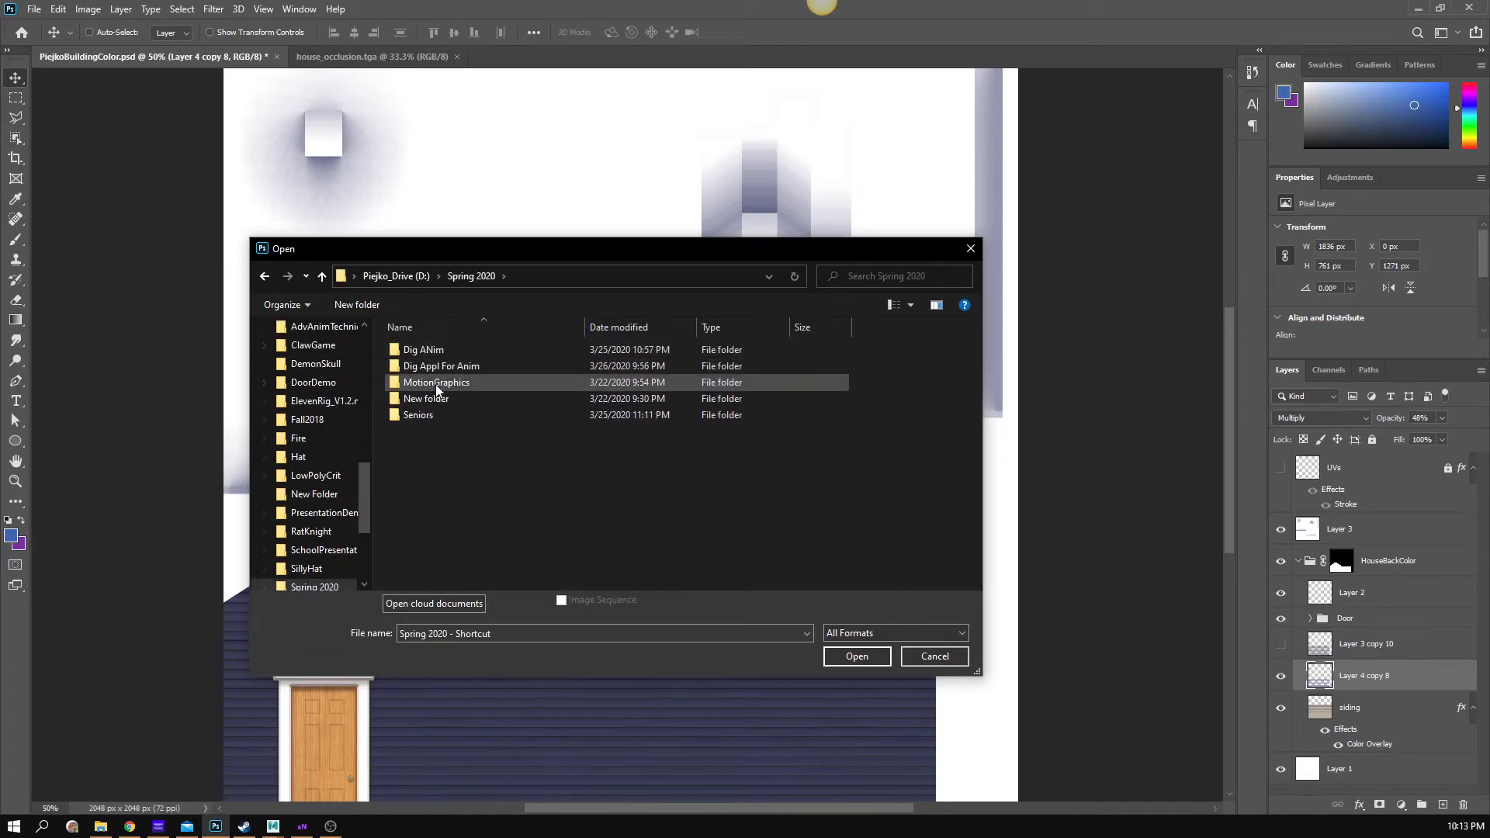
- Open house_occlusion from the BuildingTexture project's sourceimages/Bakes folder and update it to the changed disk copy
double_click(441, 367)
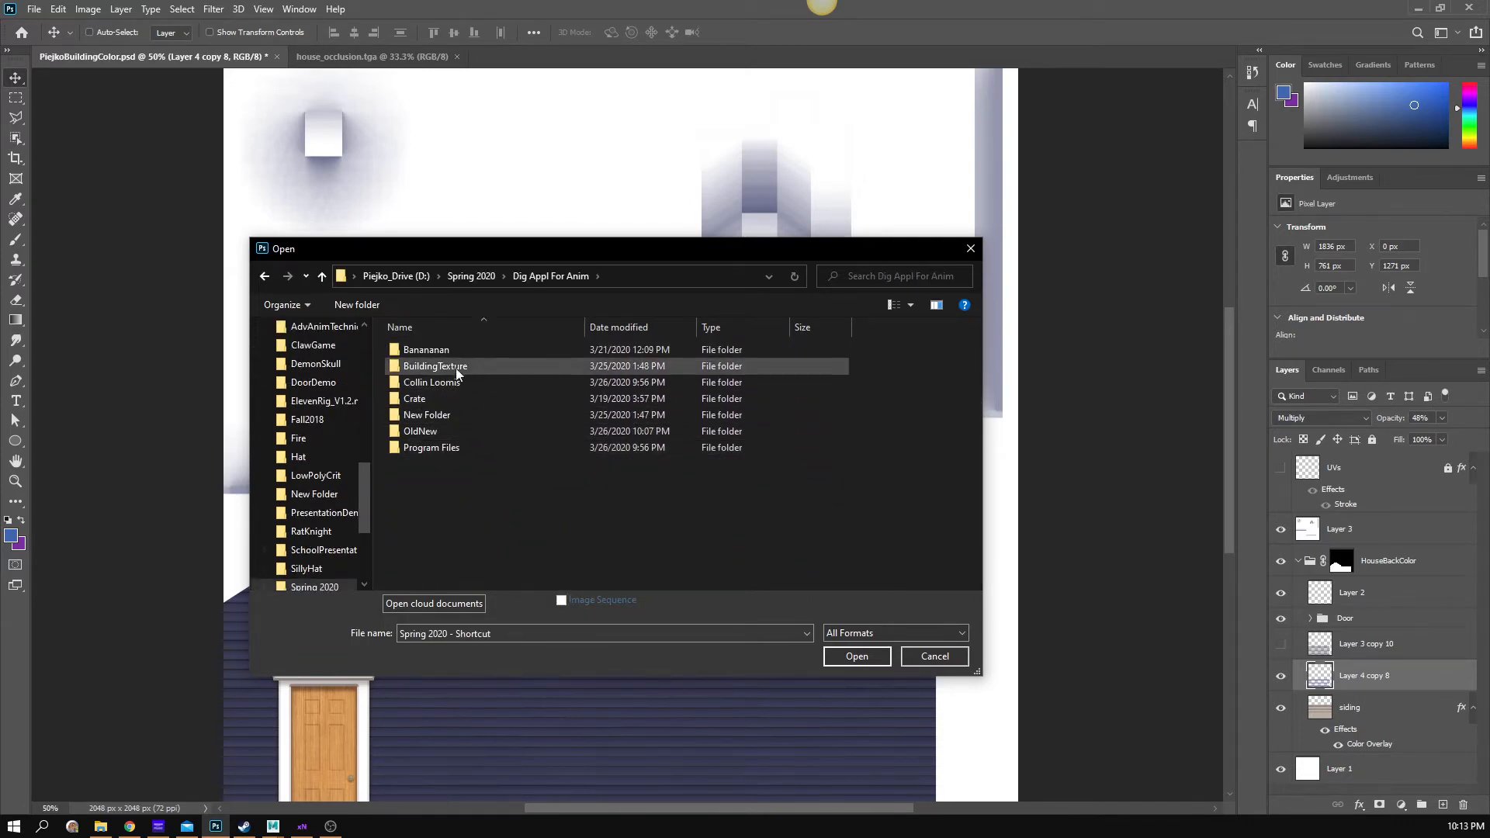
double_click(456, 366)
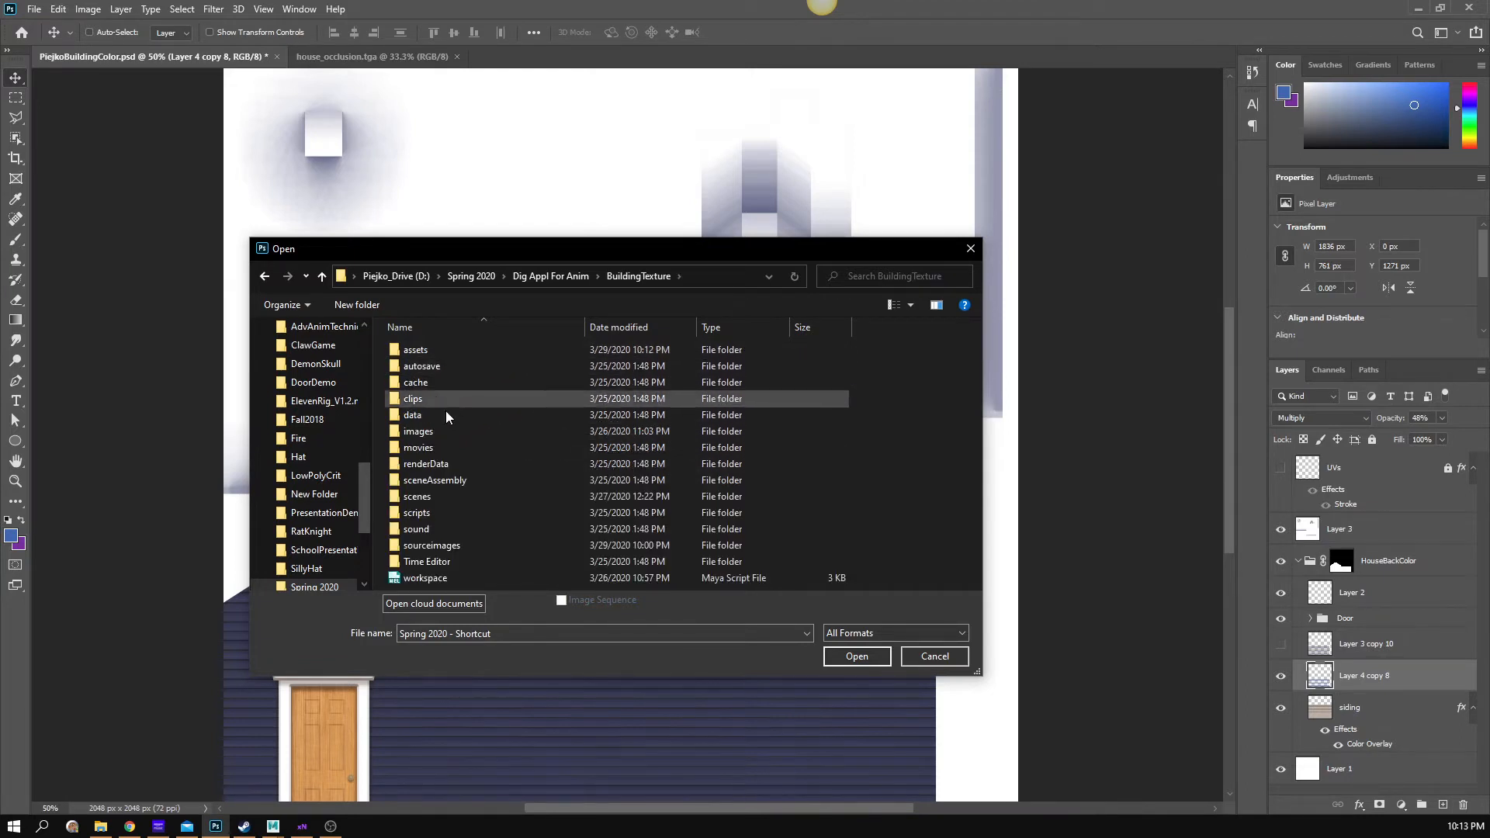
double_click(459, 547)
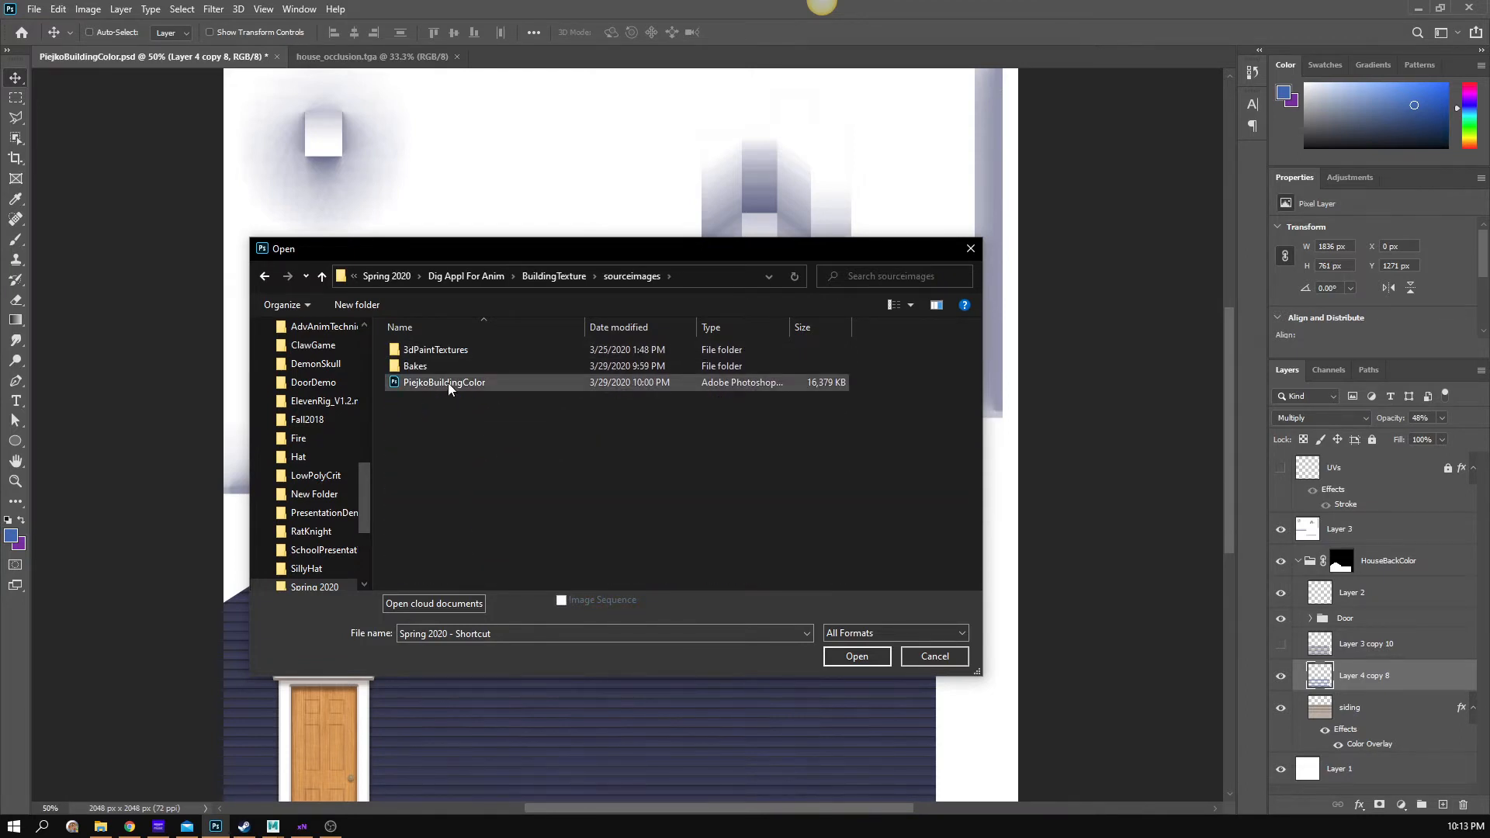
double_click(421, 369)
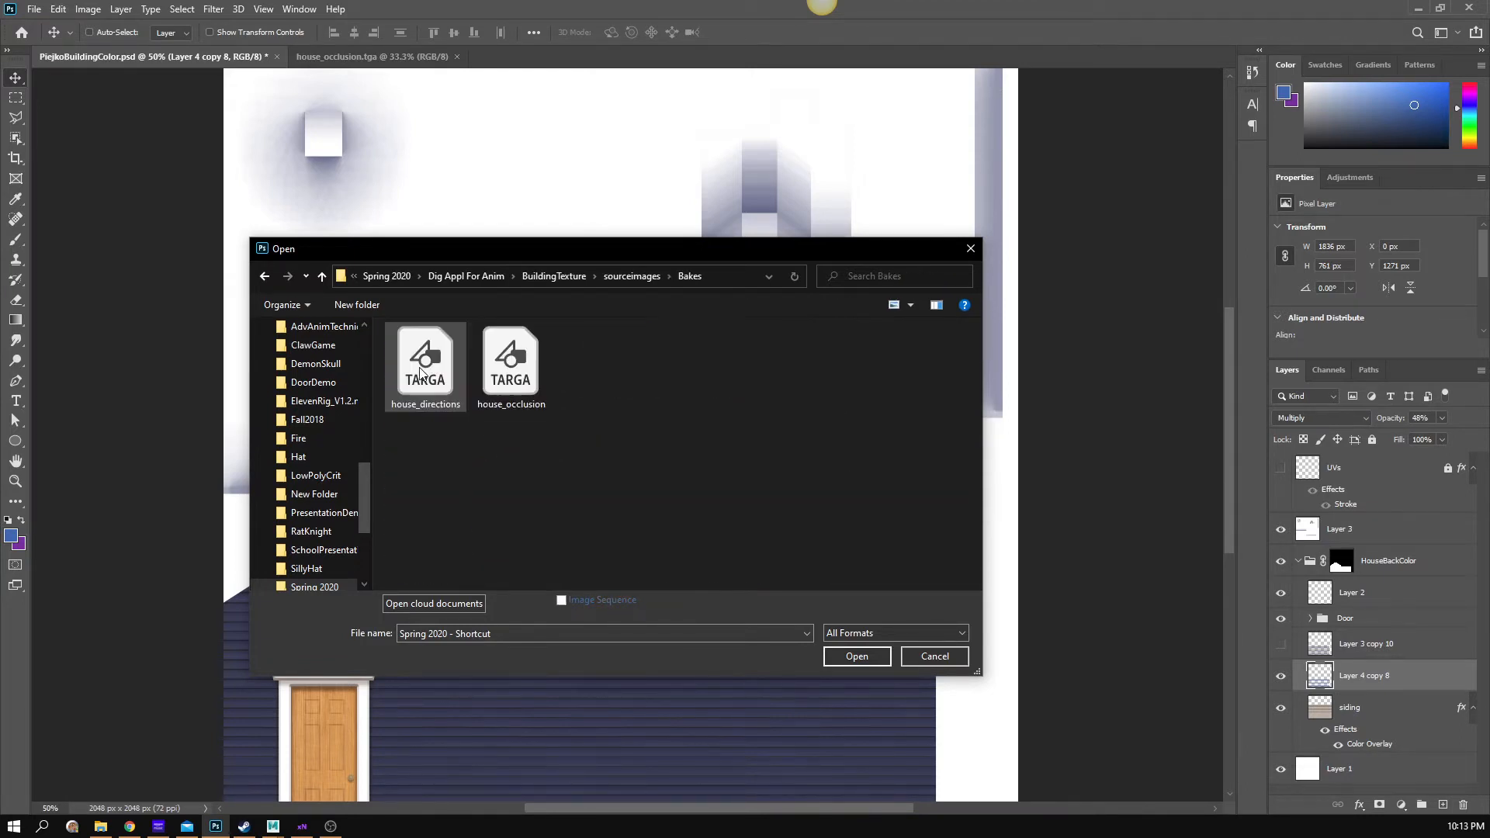
click(503, 390)
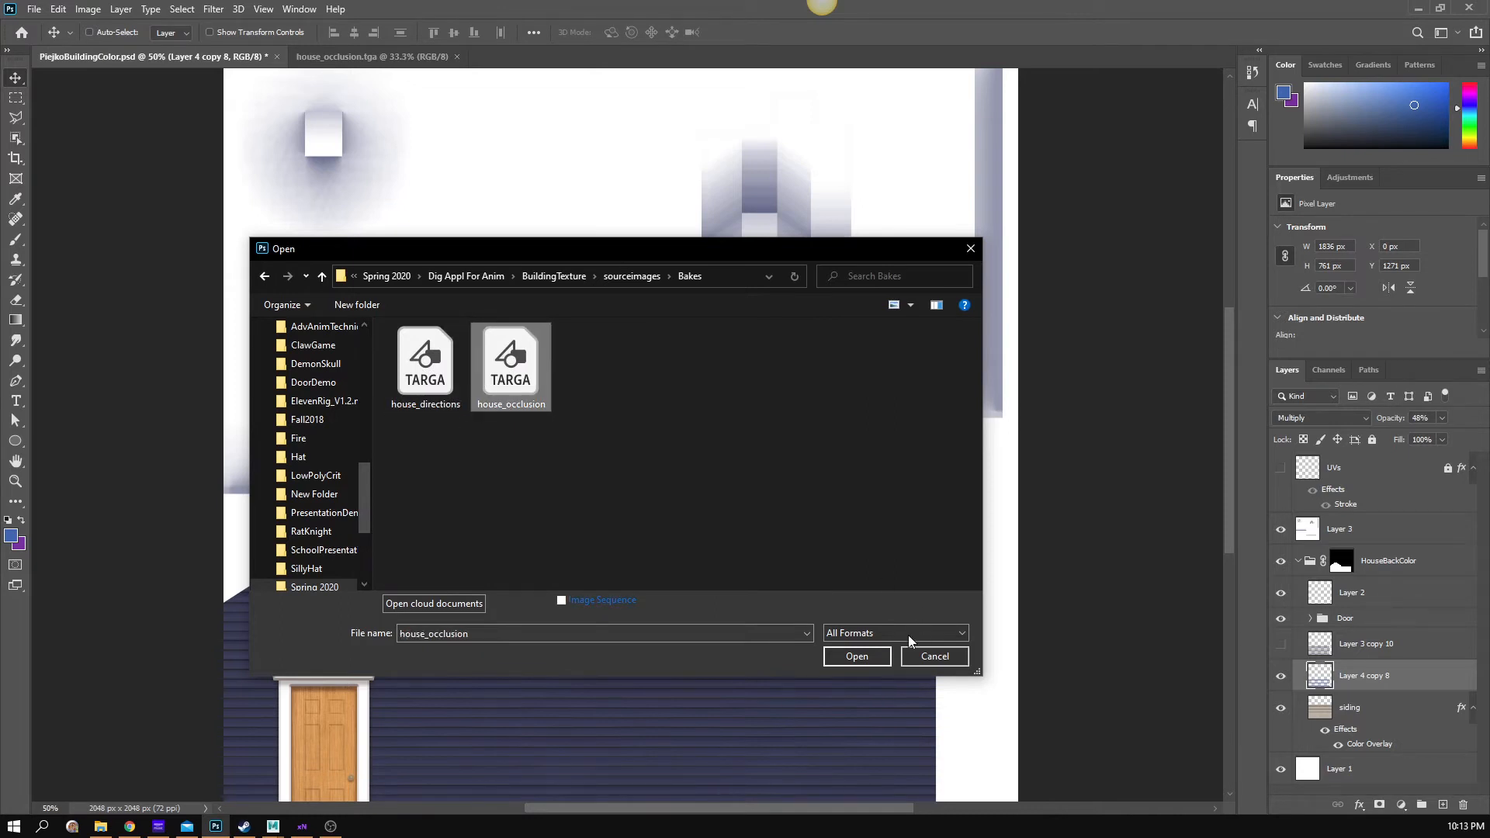
click(870, 661)
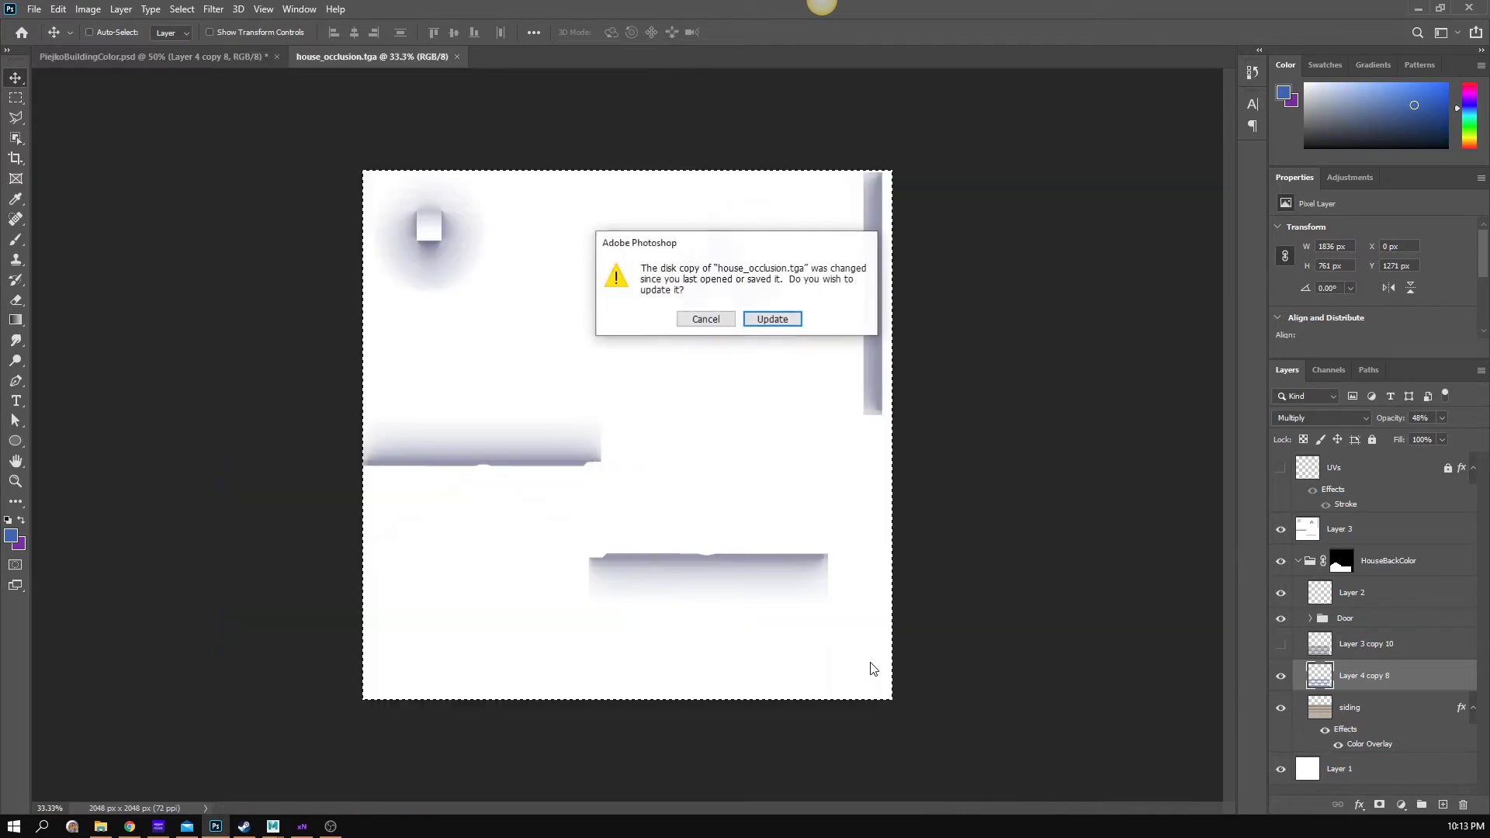
click(773, 319)
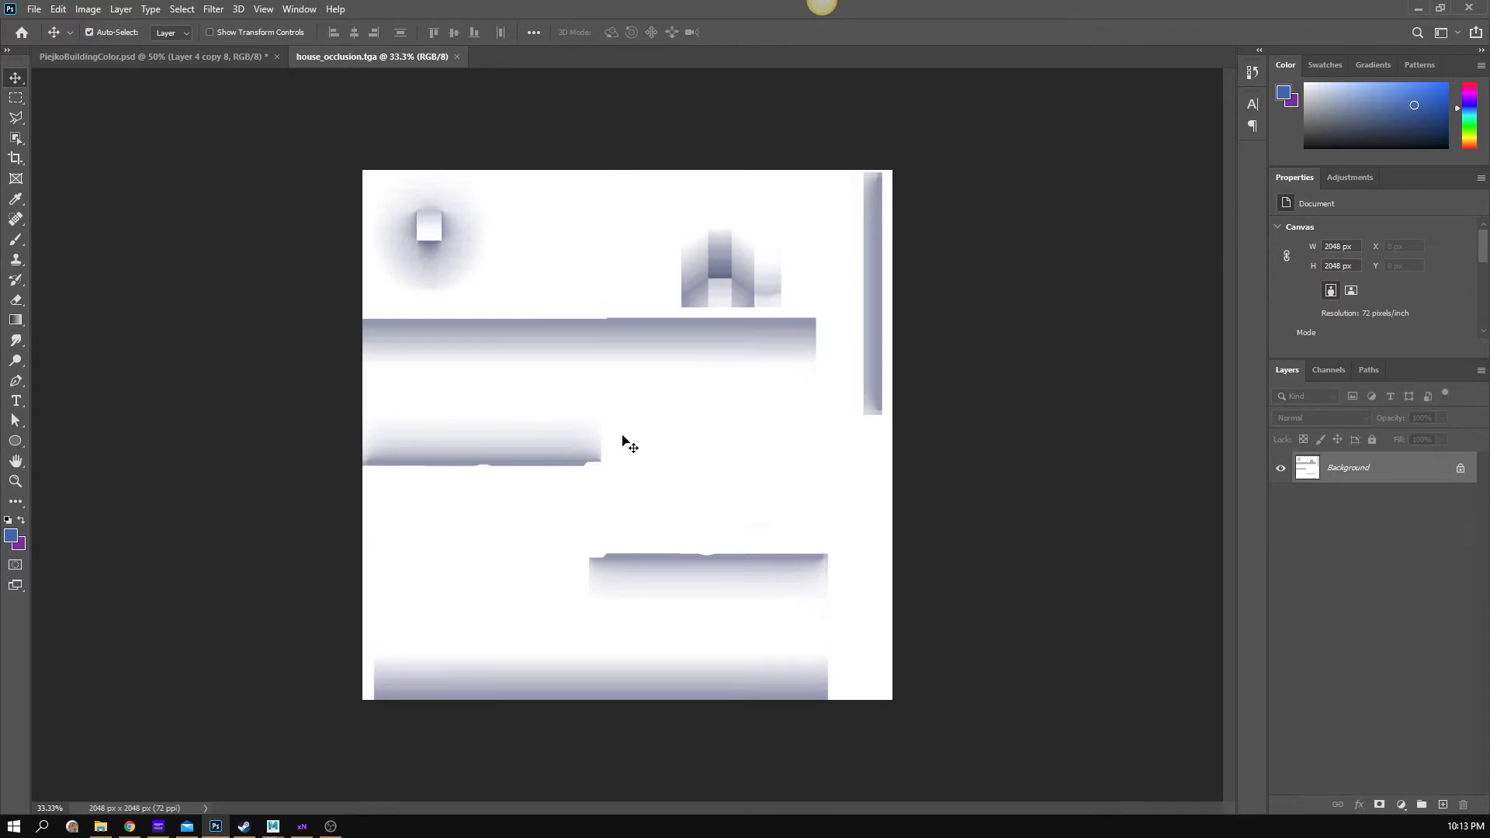
- Copy the whole updated occlusion image and delete the old Layer 3 from PiejkoBuildingColor.psd
key(ctrl+a)
click(217, 56)
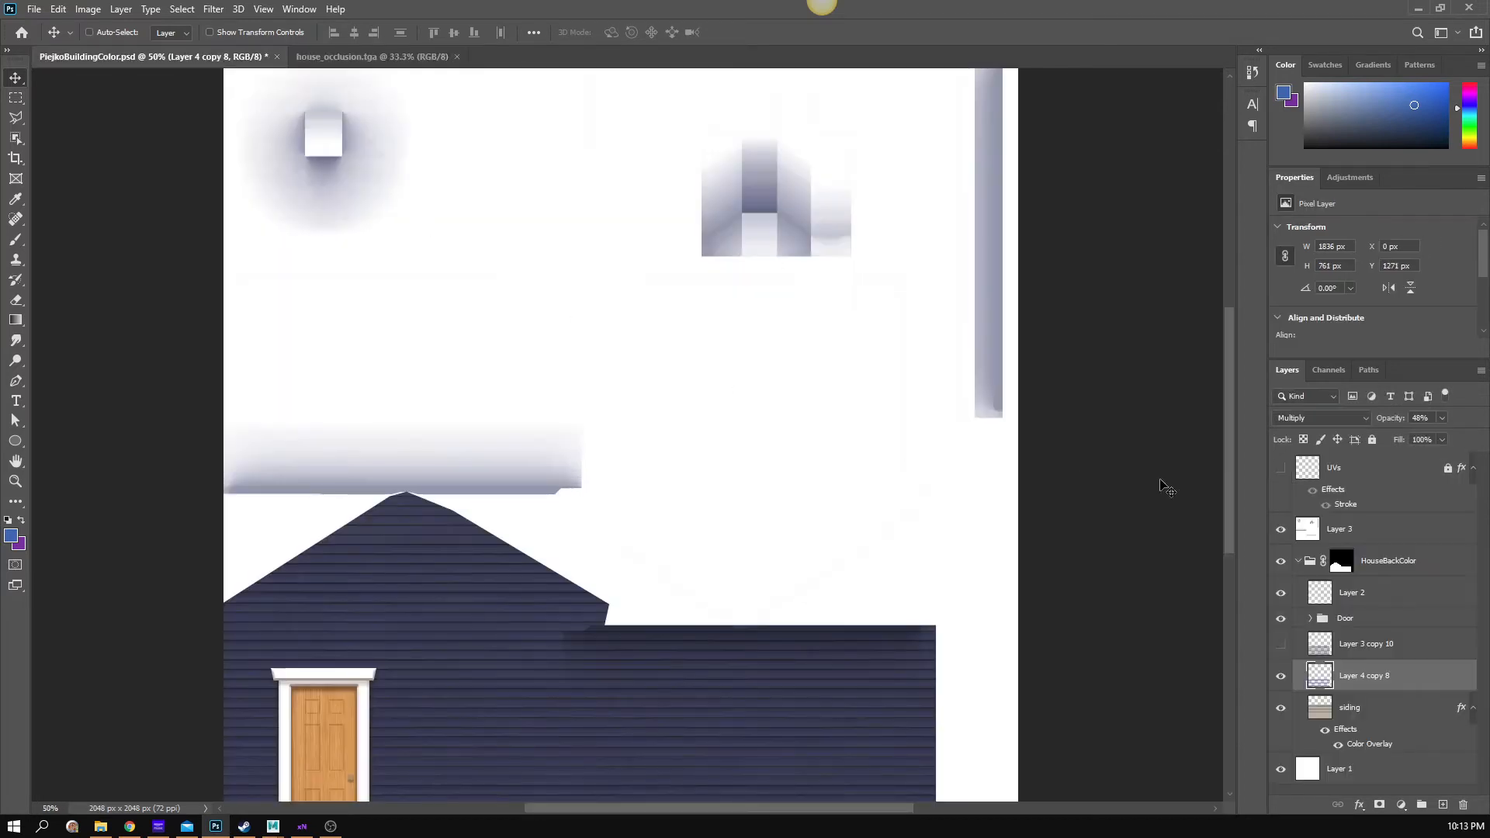
click(1366, 536)
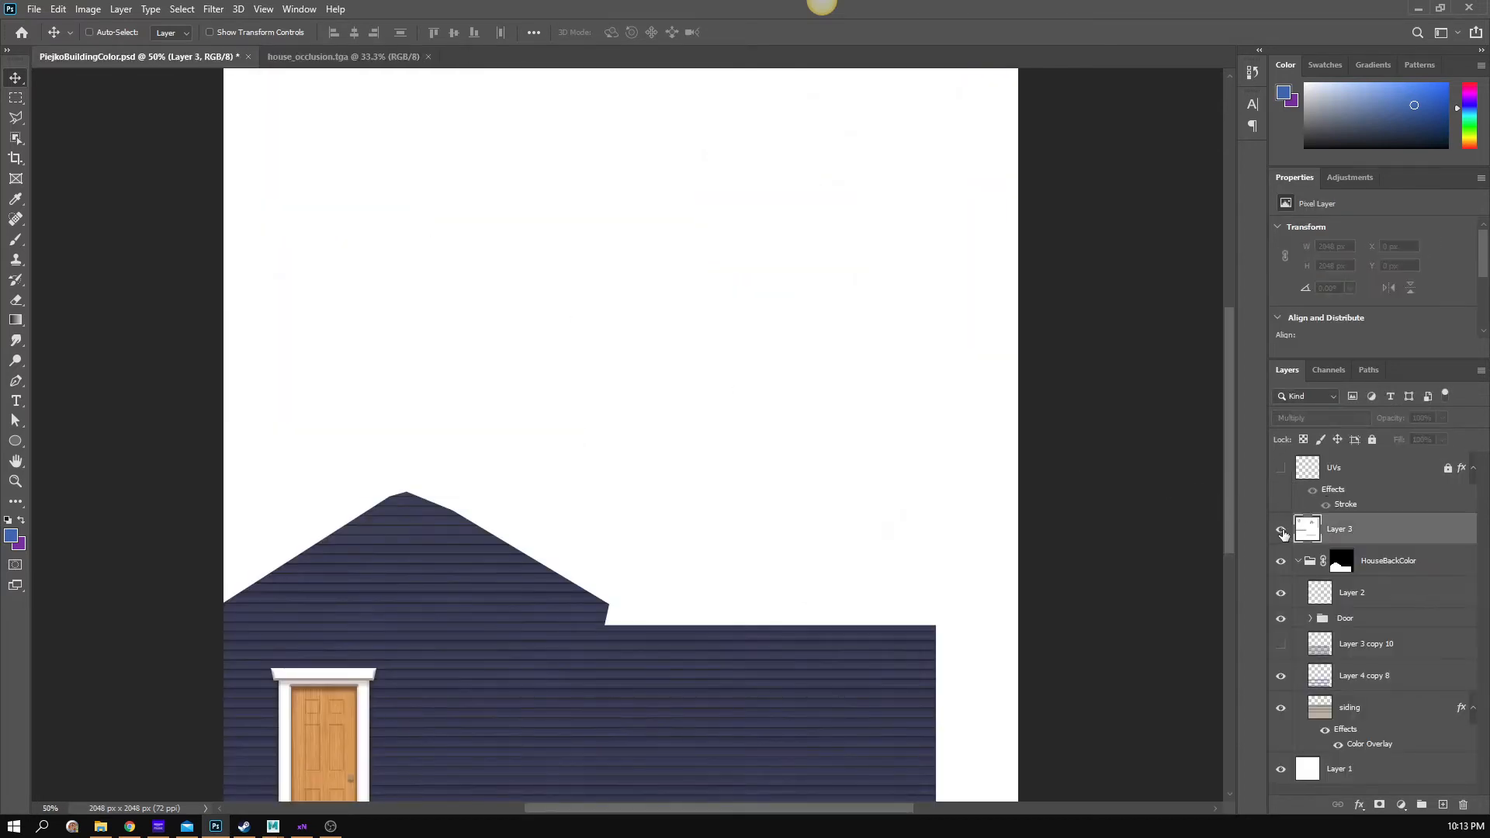
click(1463, 804)
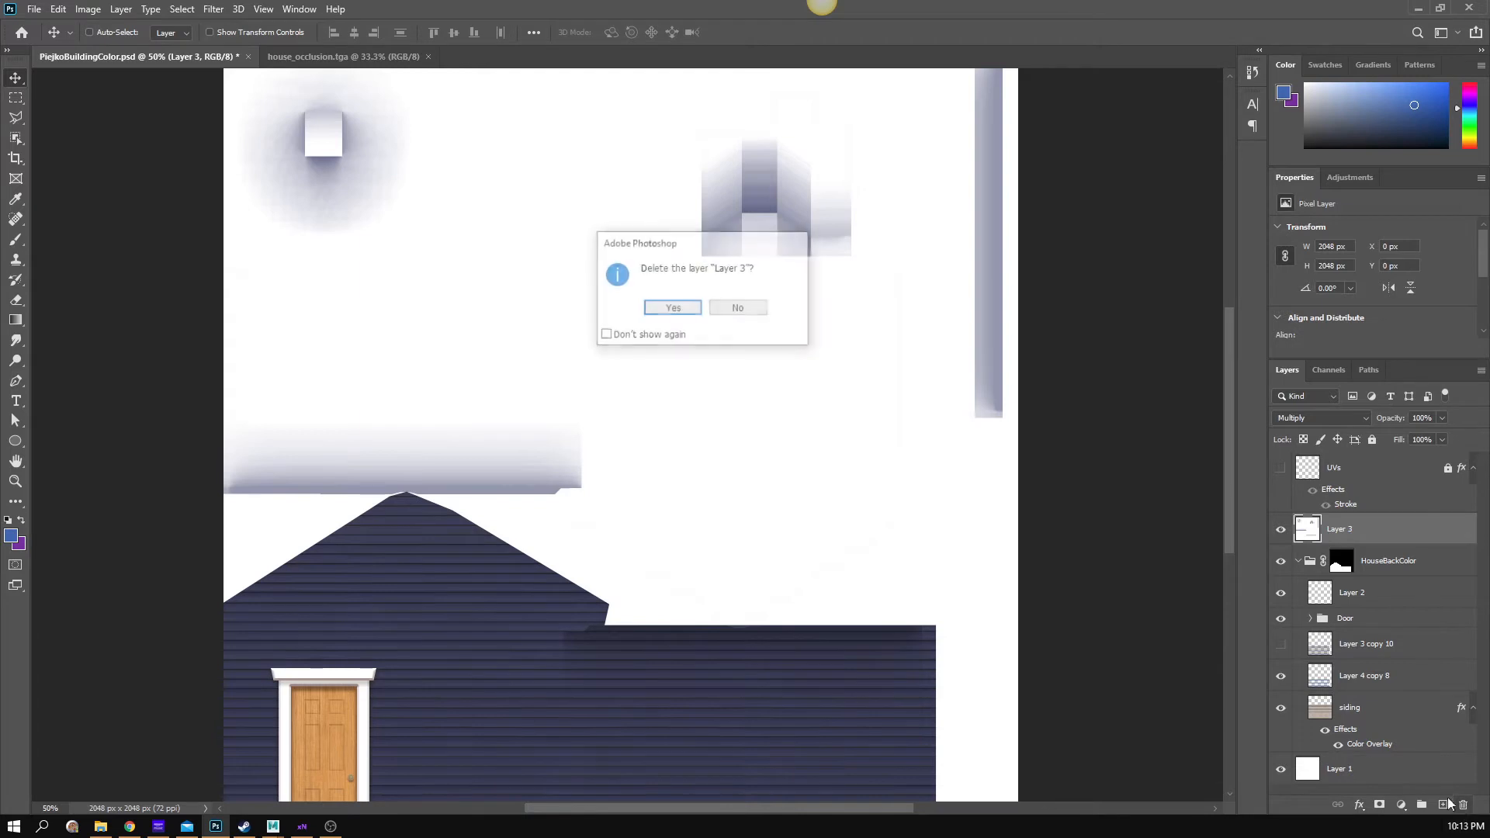
click(675, 310)
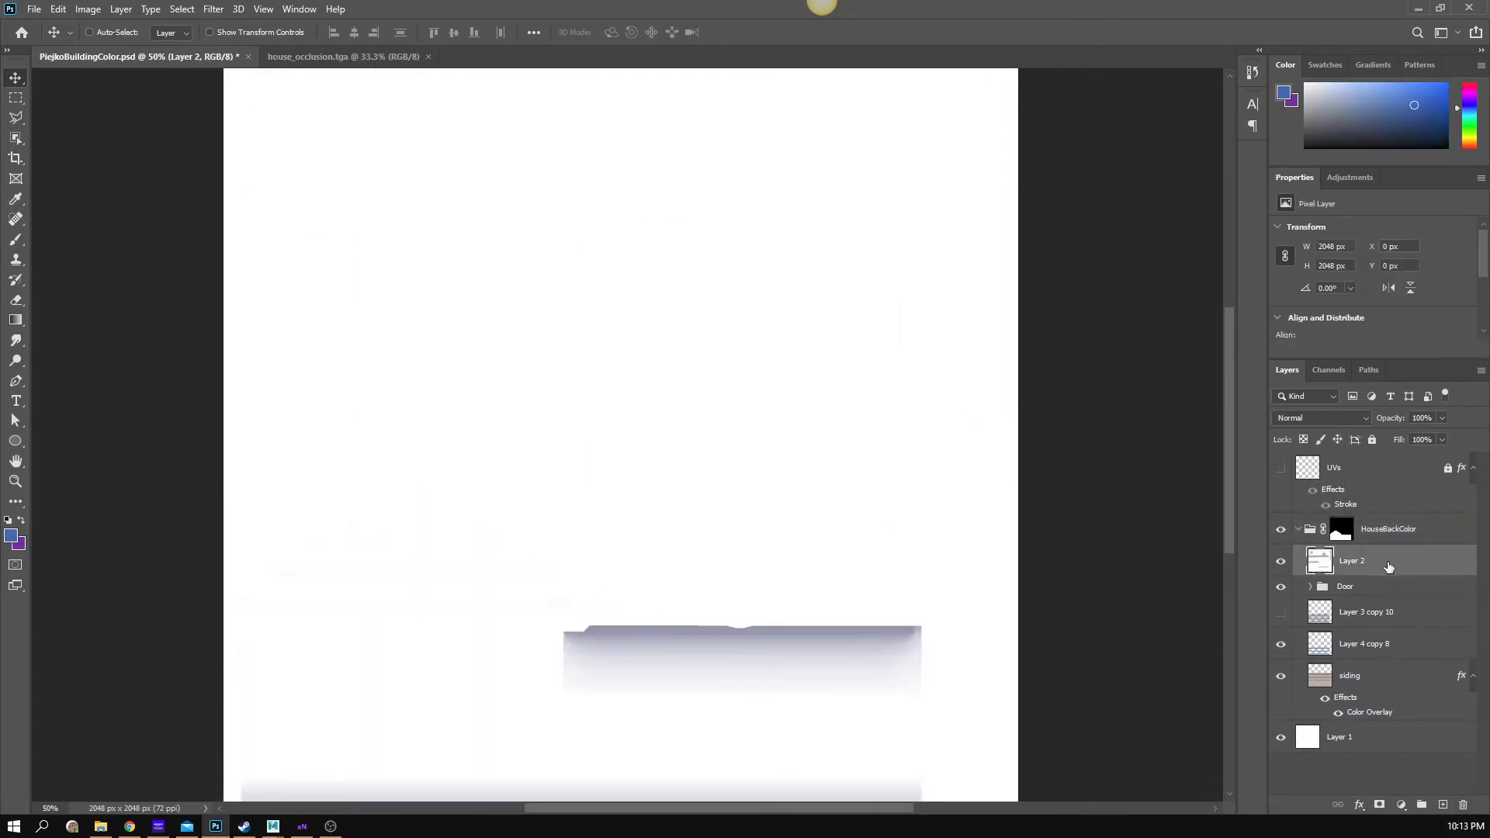
- Move the pasted occlusion layer out above the HouseBackColor group and rename it AO
drag(1388, 567, 1377, 510)
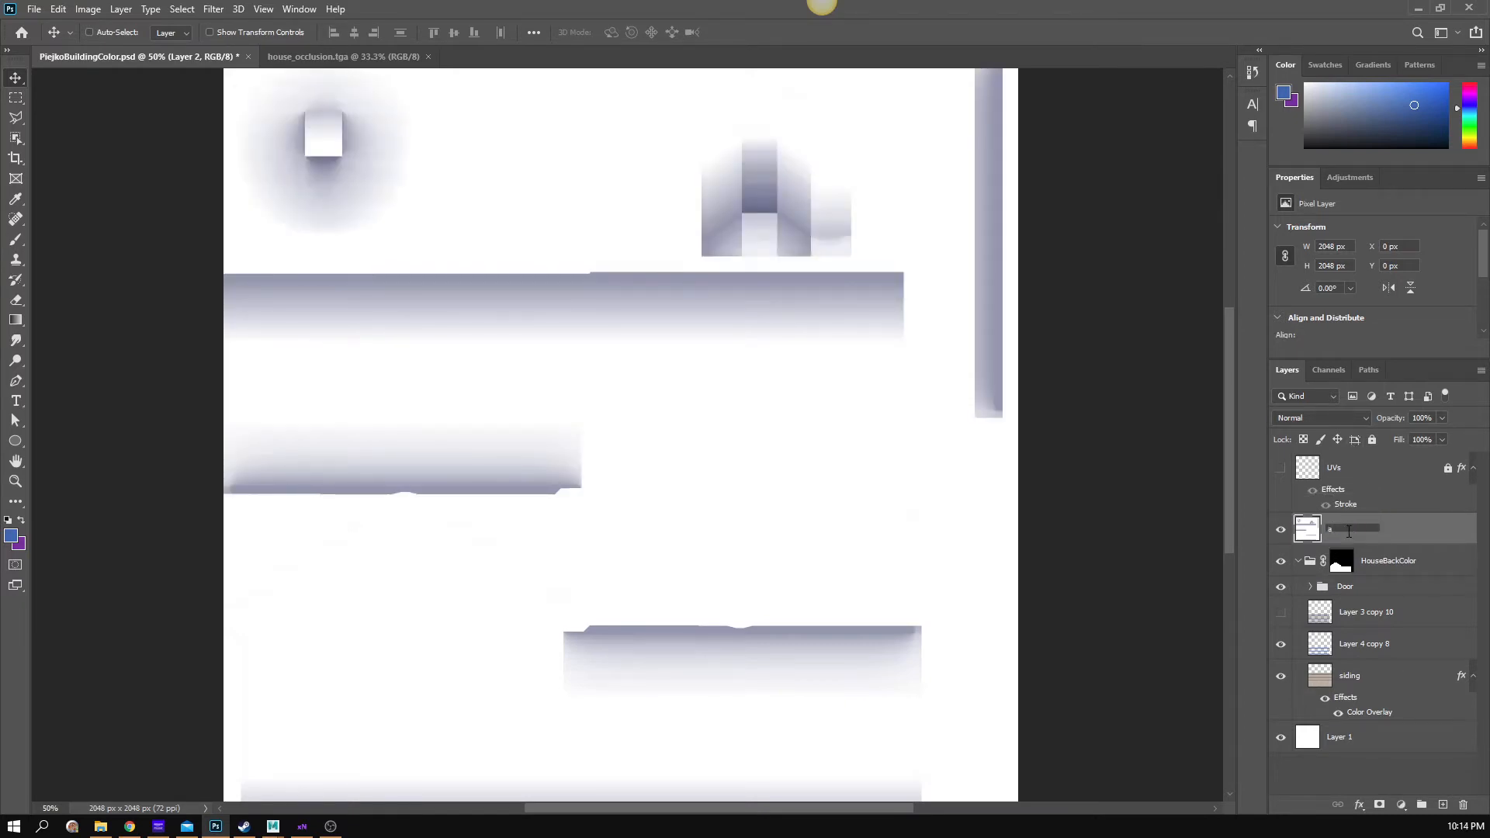
key(Return)
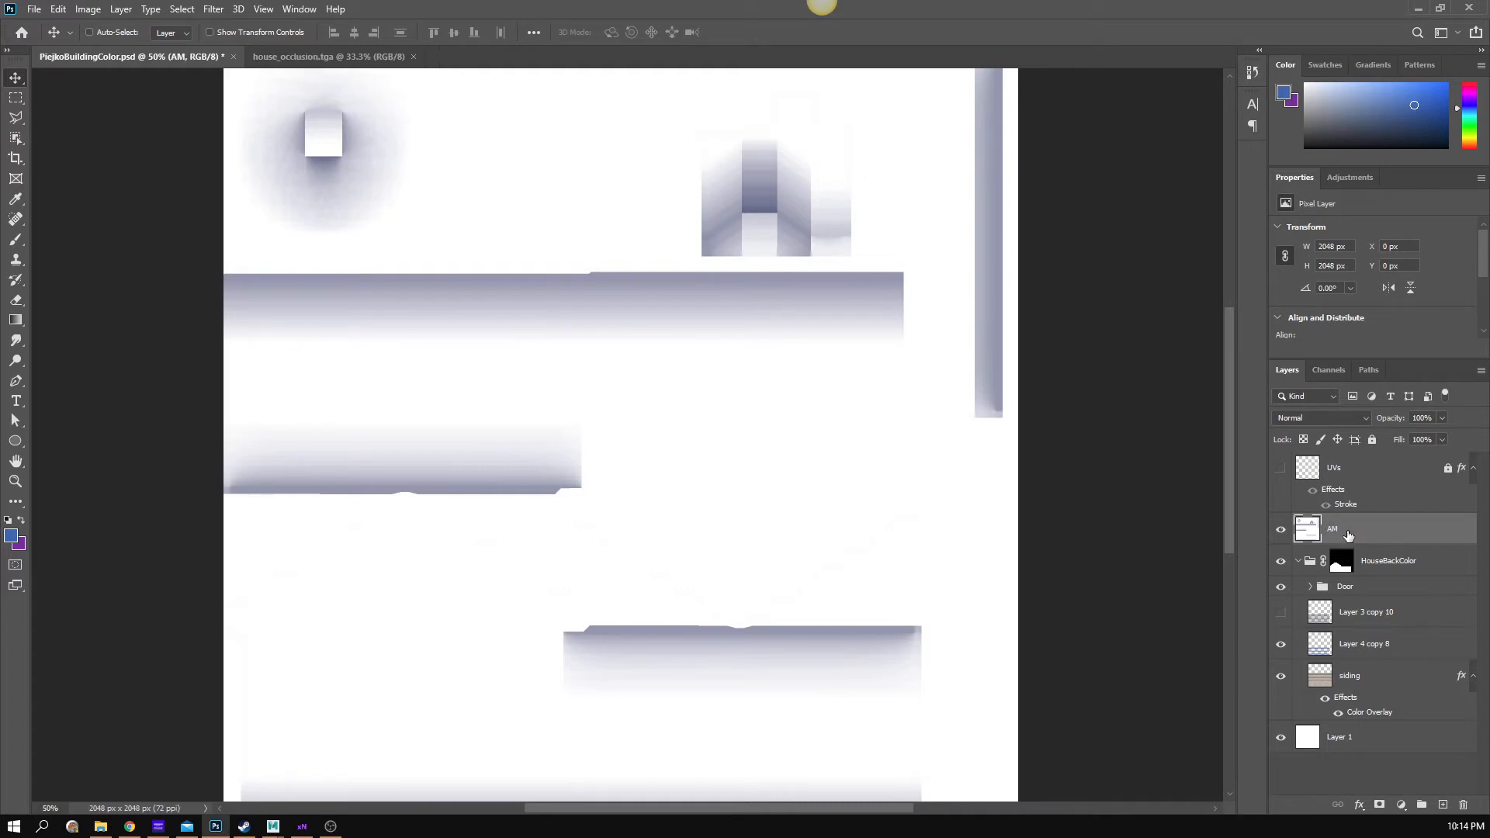
double_click(1339, 529)
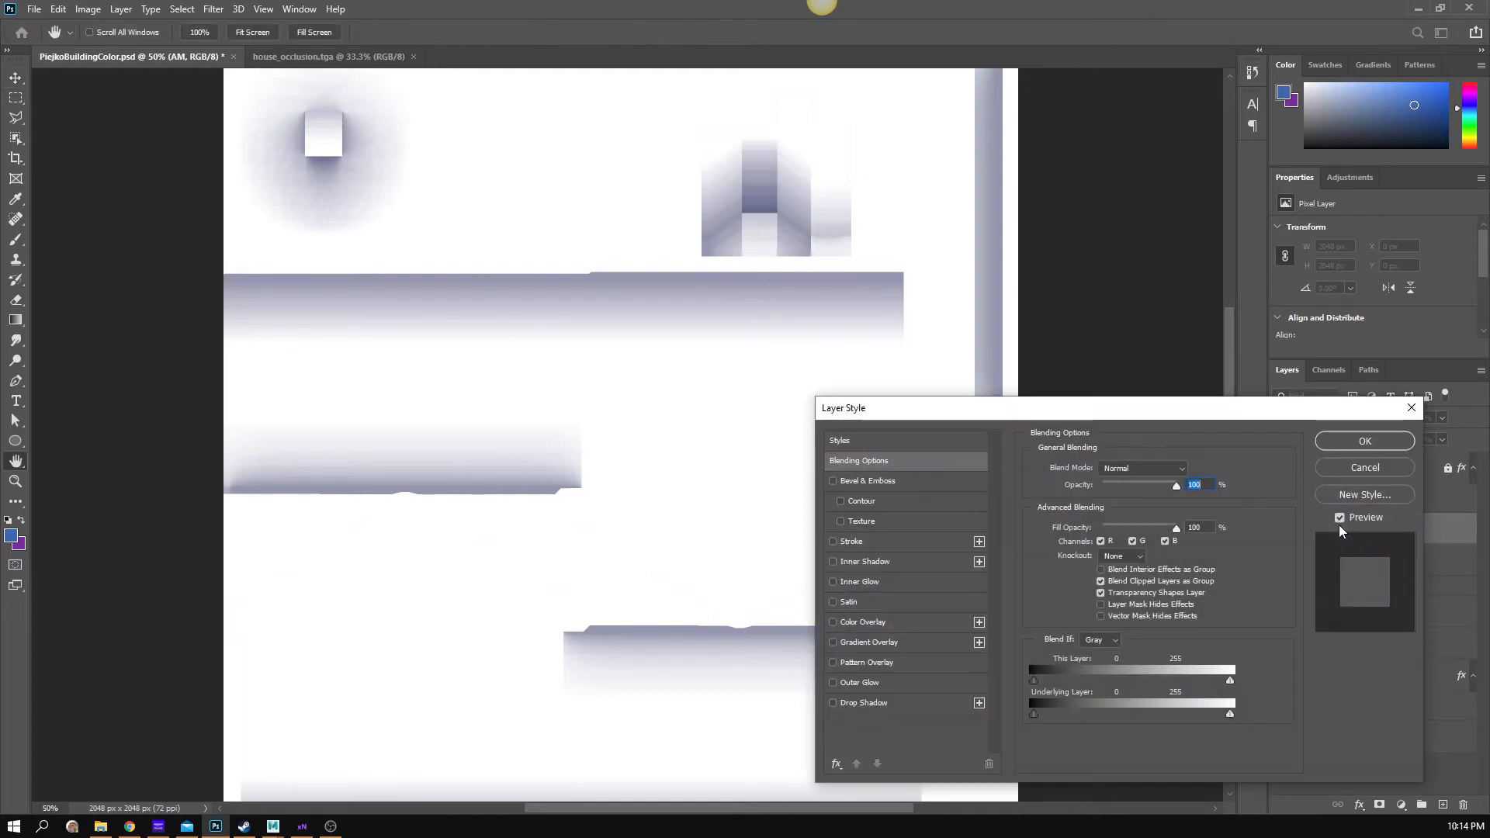
click(1363, 467)
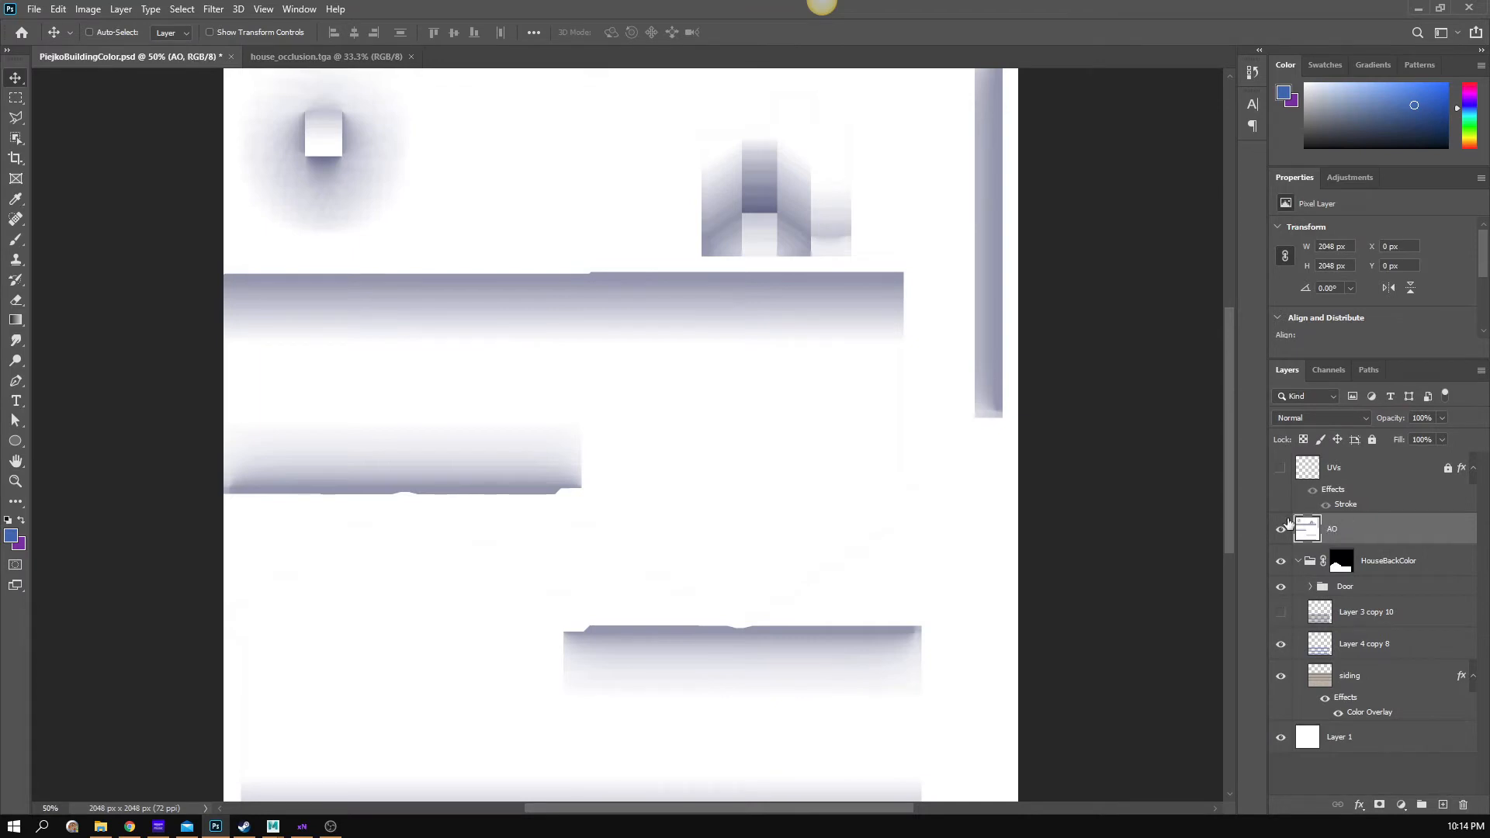
- Set the AO layer's blend mode to Multiply, trying Color Burn first
click(1325, 417)
click(1319, 487)
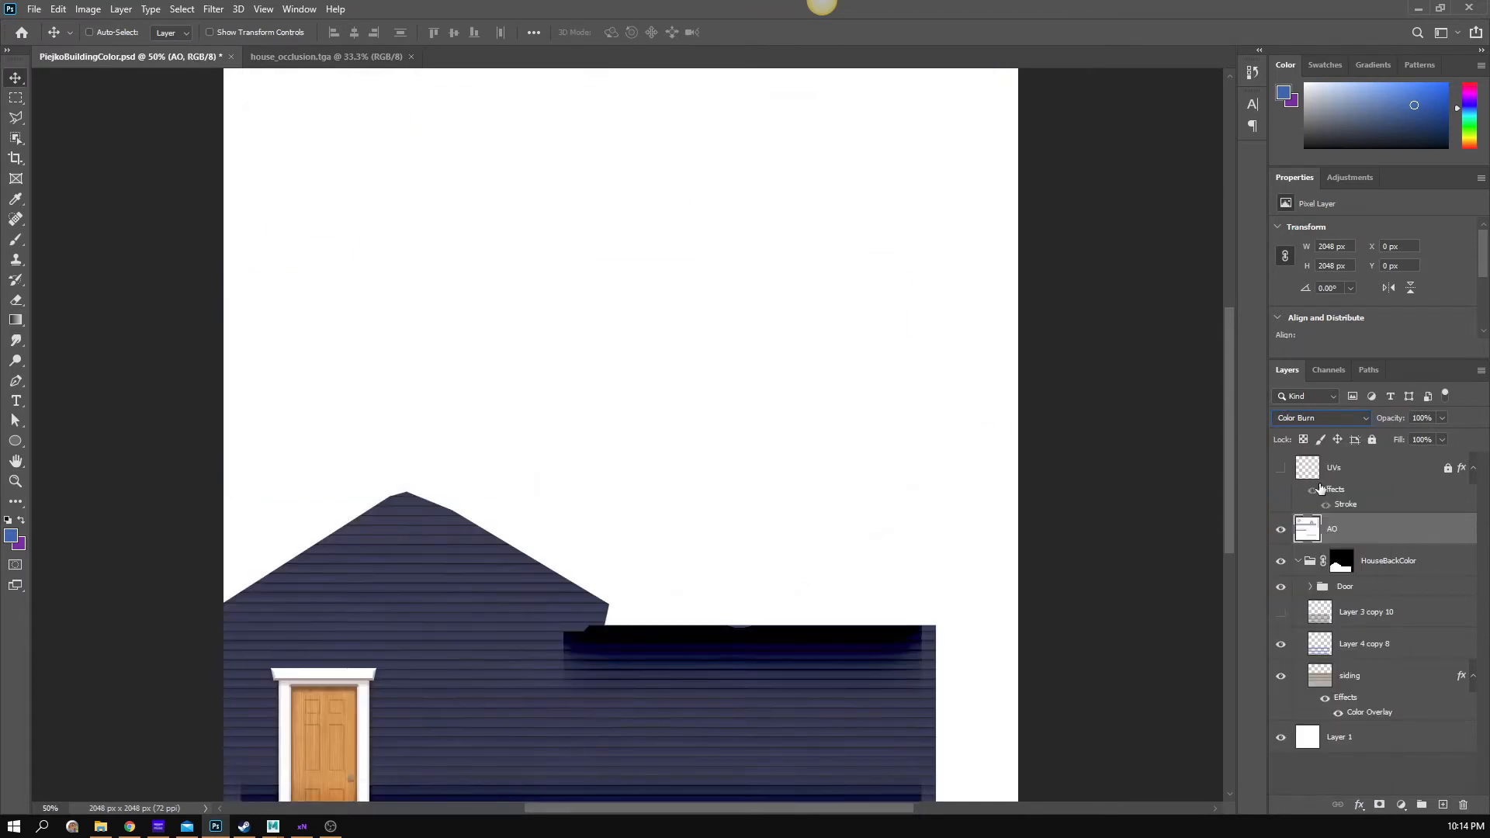
click(1333, 417)
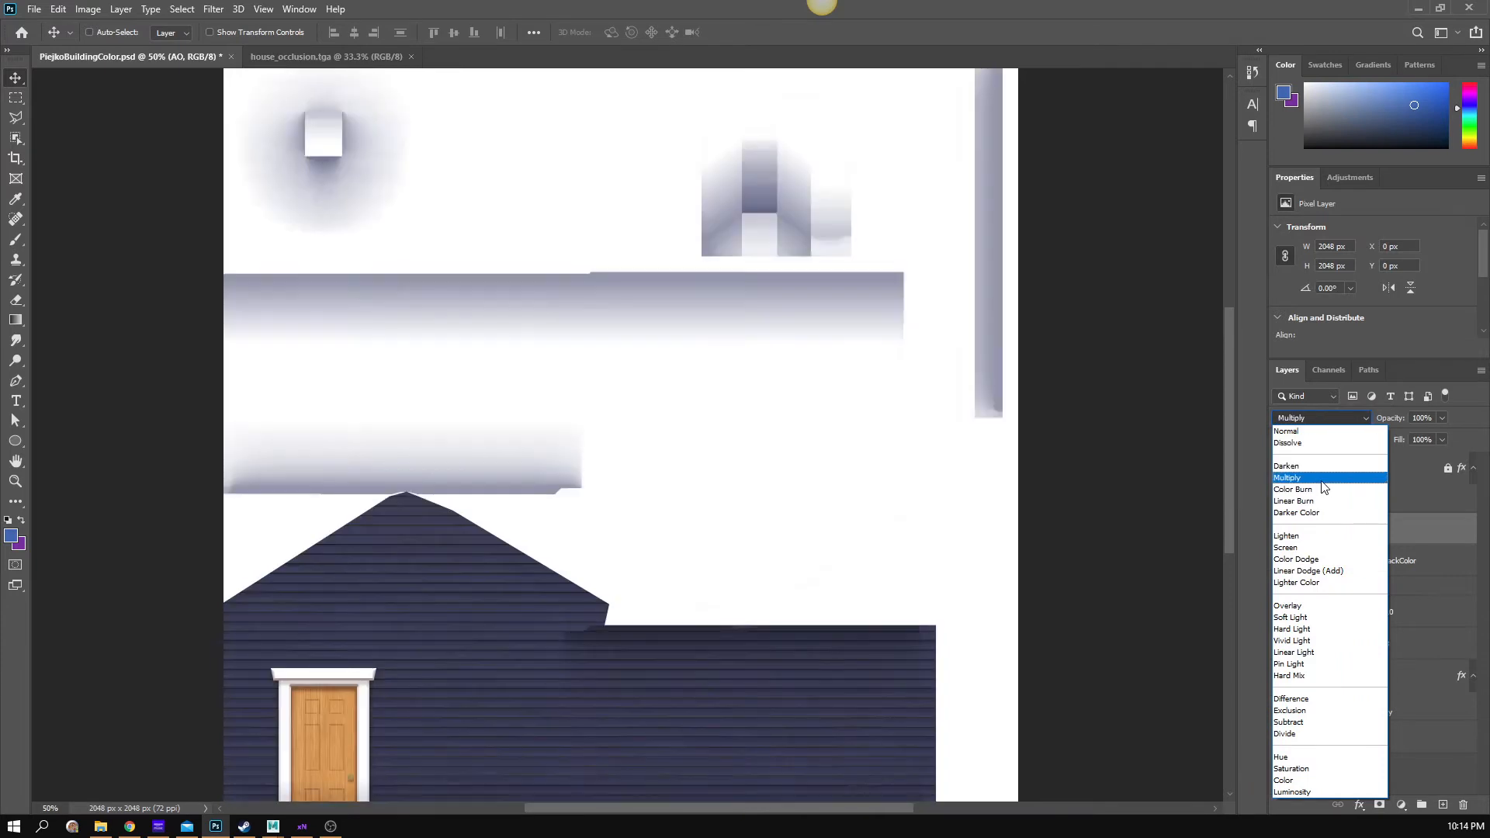
click(1318, 482)
- Check the AO shading over the siding and door, and make the UVs layer visible
drag(795, 502, 828, 302)
key(z)
click(778, 507)
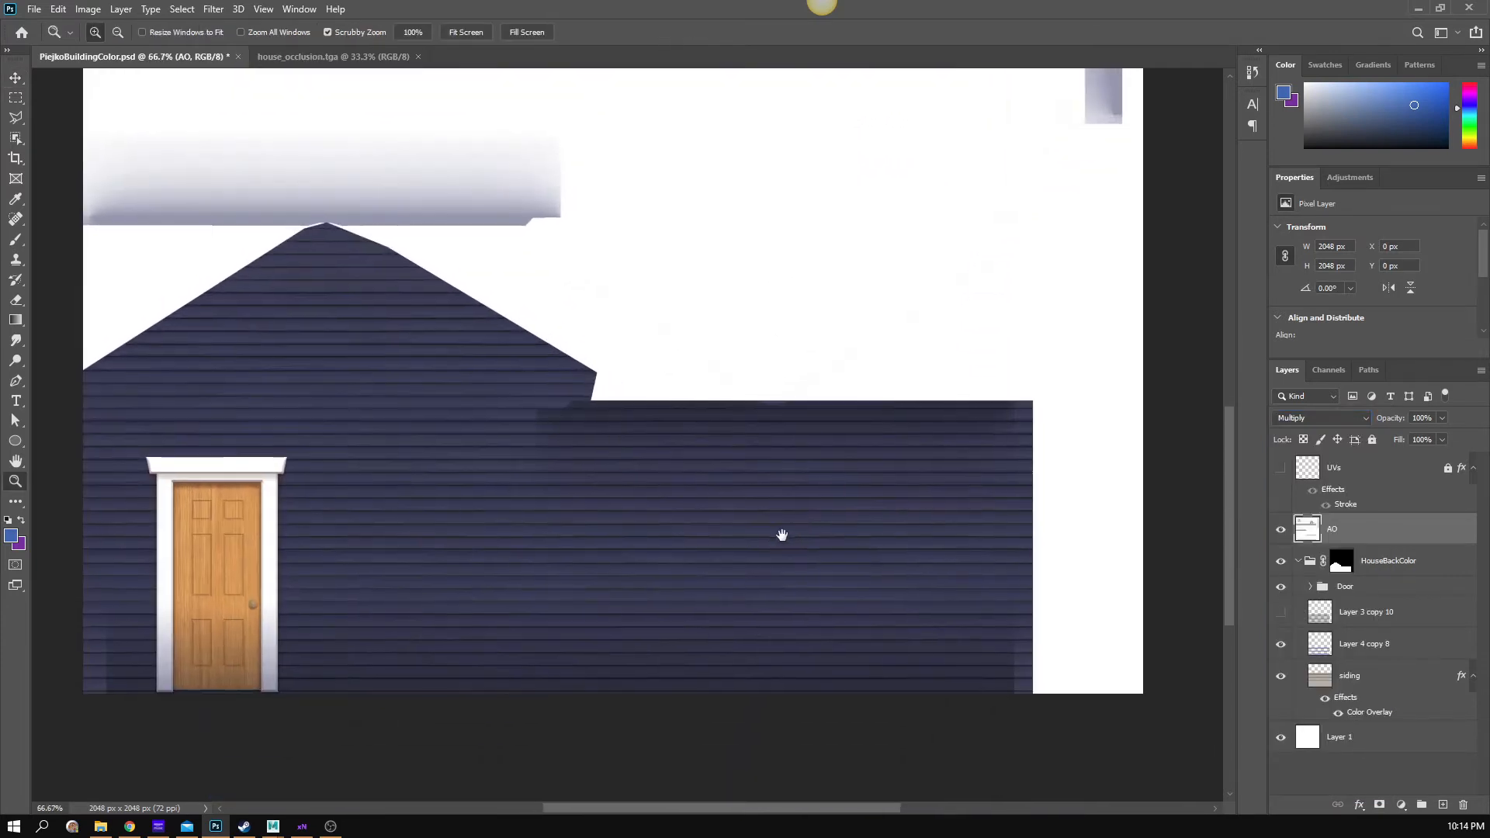
mouse_move(779, 541)
mouse_down()
mouse_move(847, 492)
mouse_move(944, 618)
mouse_move(938, 693)
mouse_up()
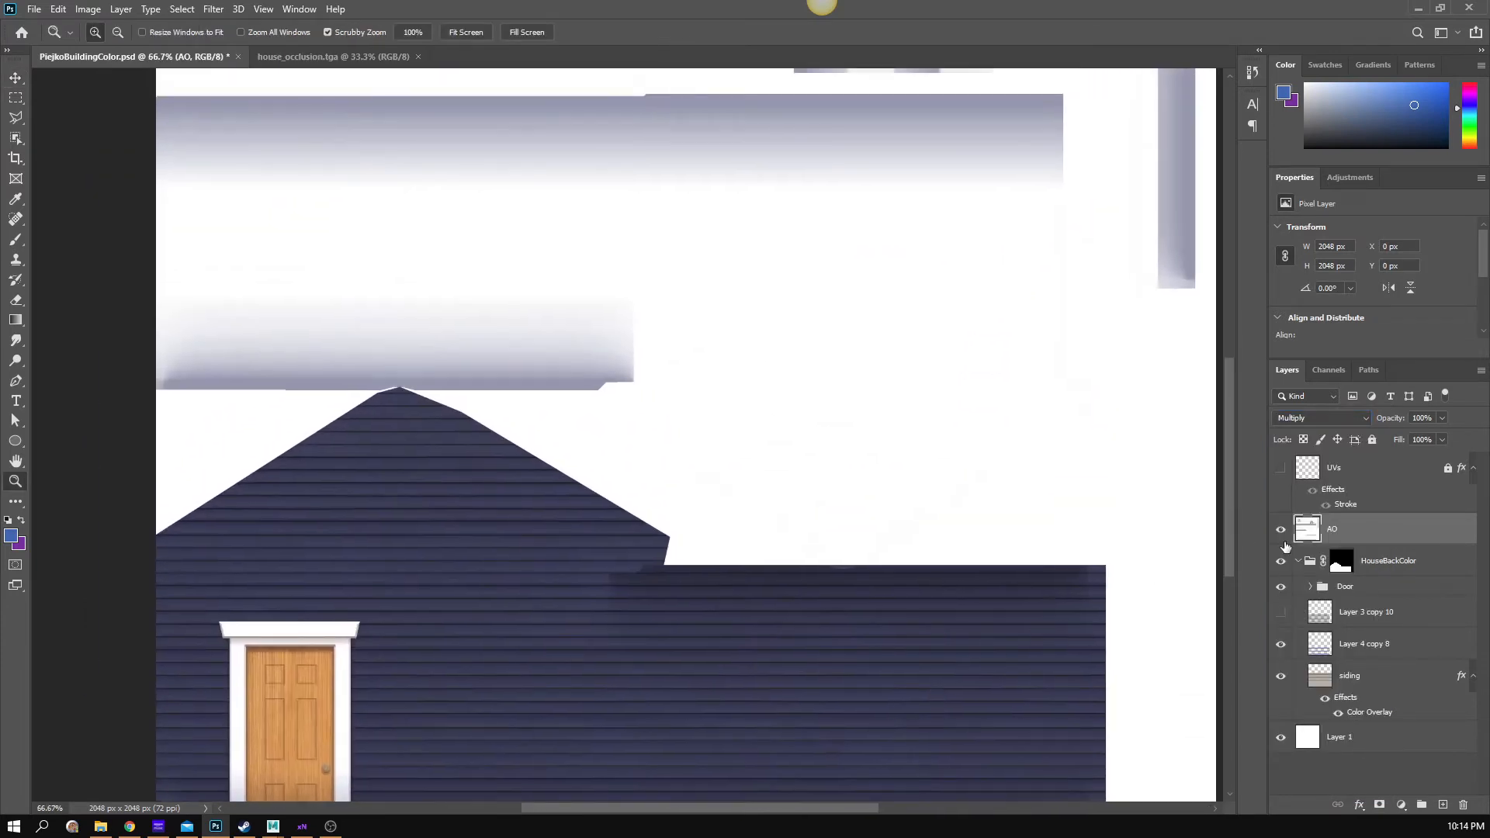
drag(803, 482, 796, 395)
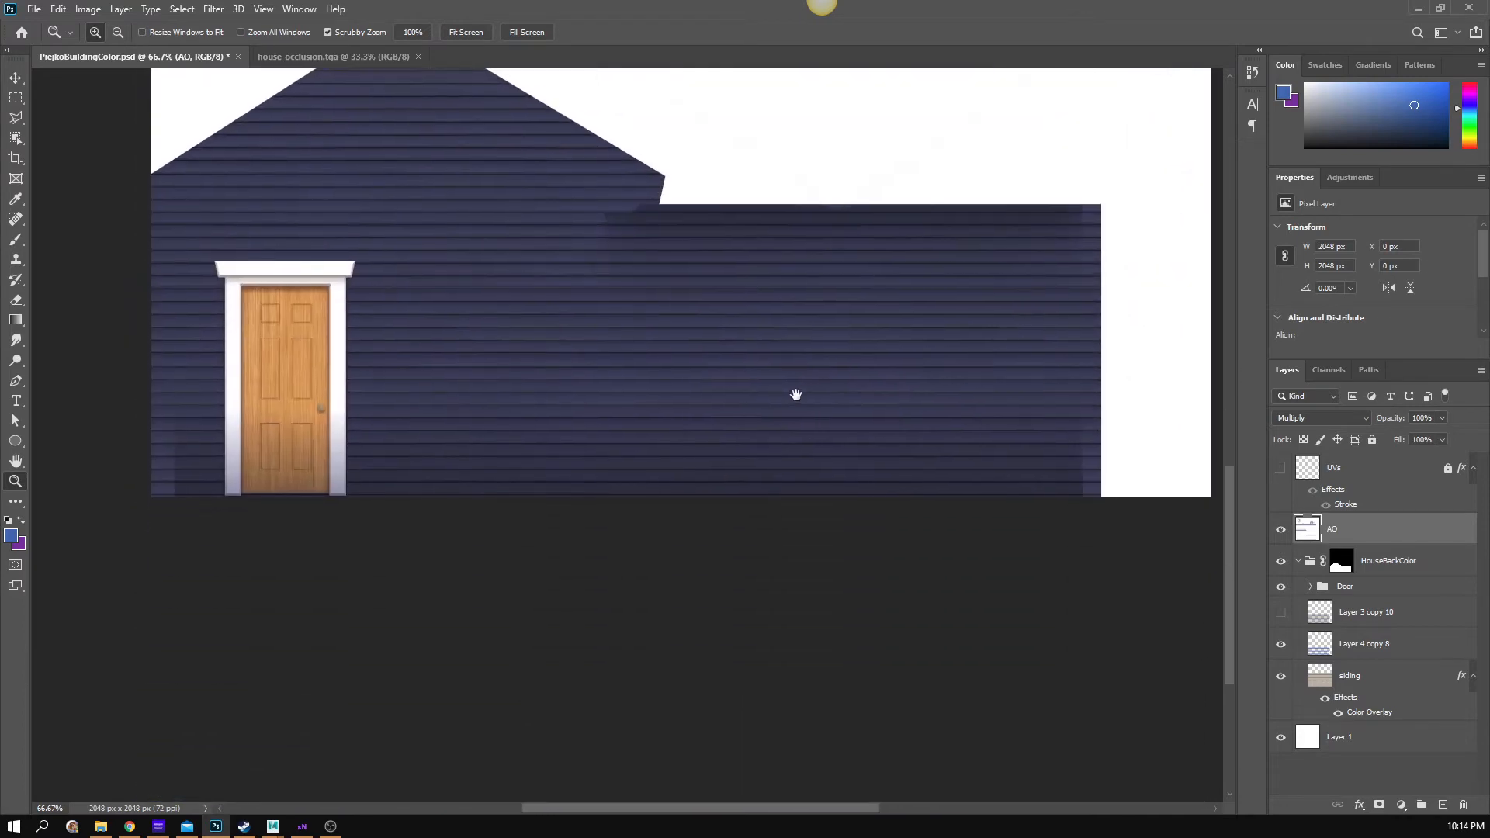
click(1282, 467)
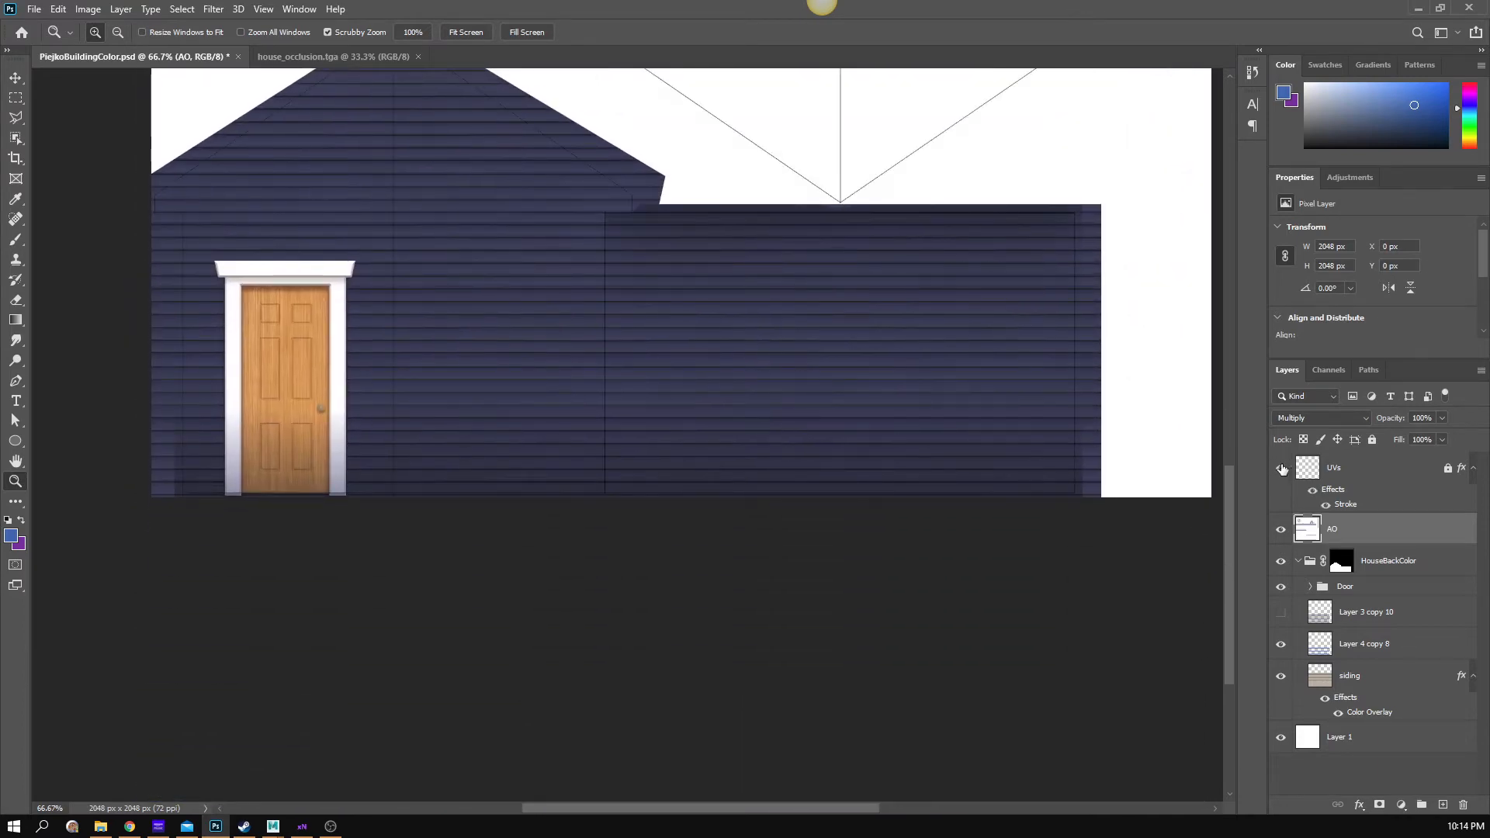
- Examine how the occlusion shading and siding line up with the UV outlines across the house walls and roof
click(835, 430)
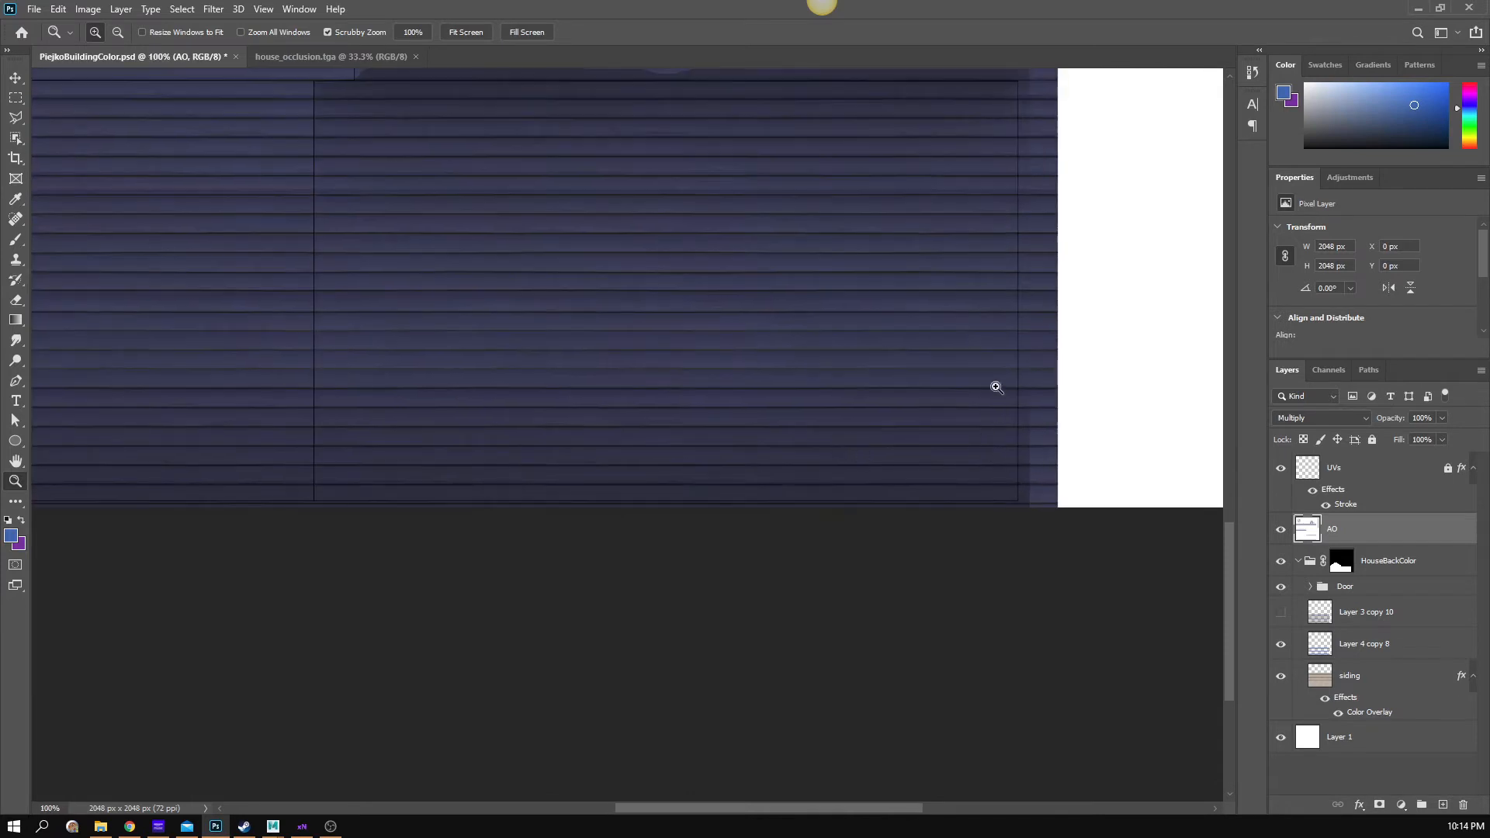
drag(935, 438, 1014, 463)
drag(366, 397, 788, 495)
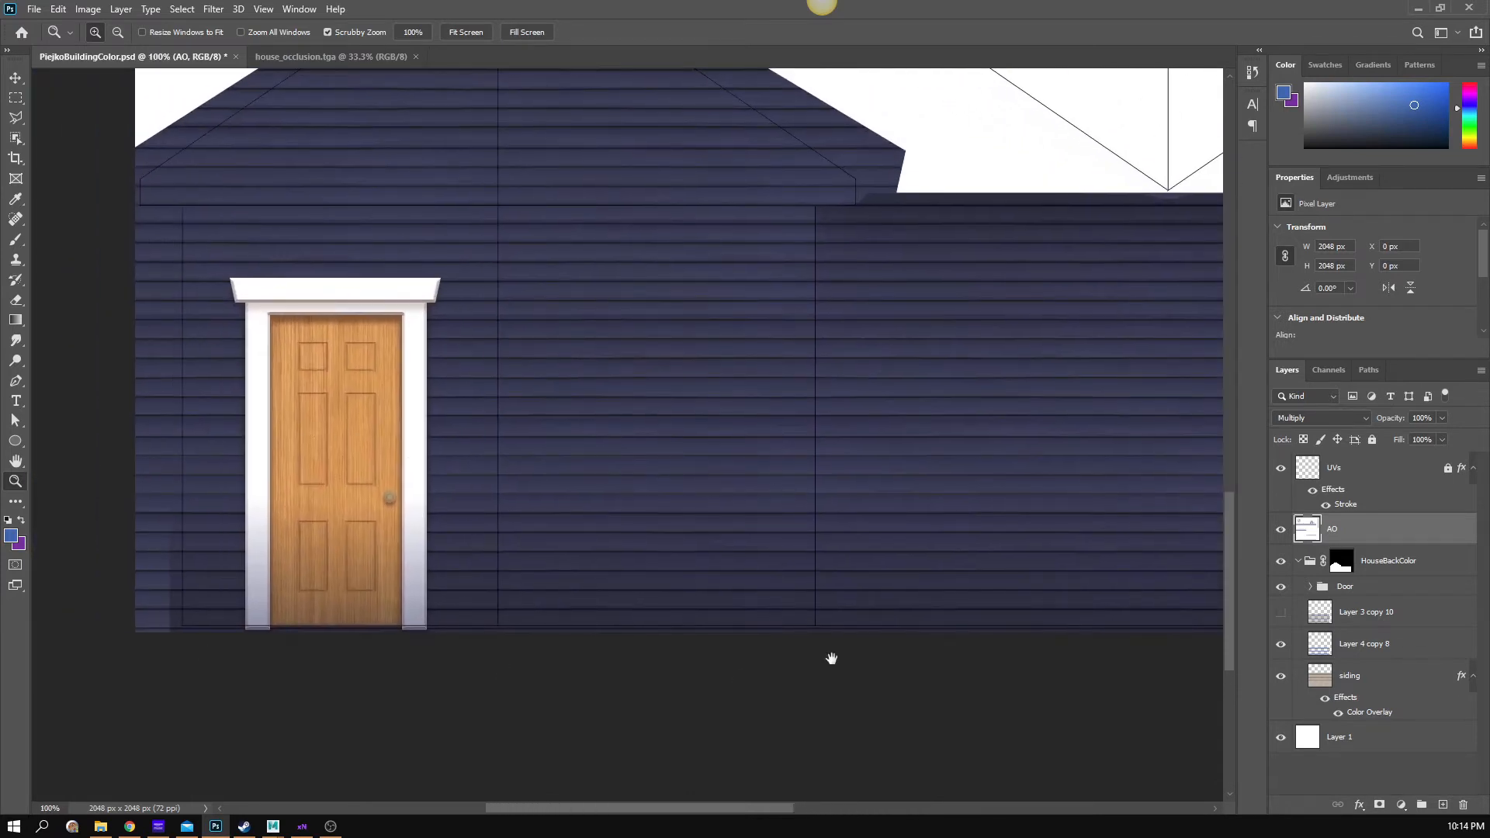
drag(1017, 608, 769, 589)
drag(780, 206, 1008, 542)
drag(472, 352, 825, 529)
alt+click(825, 529)
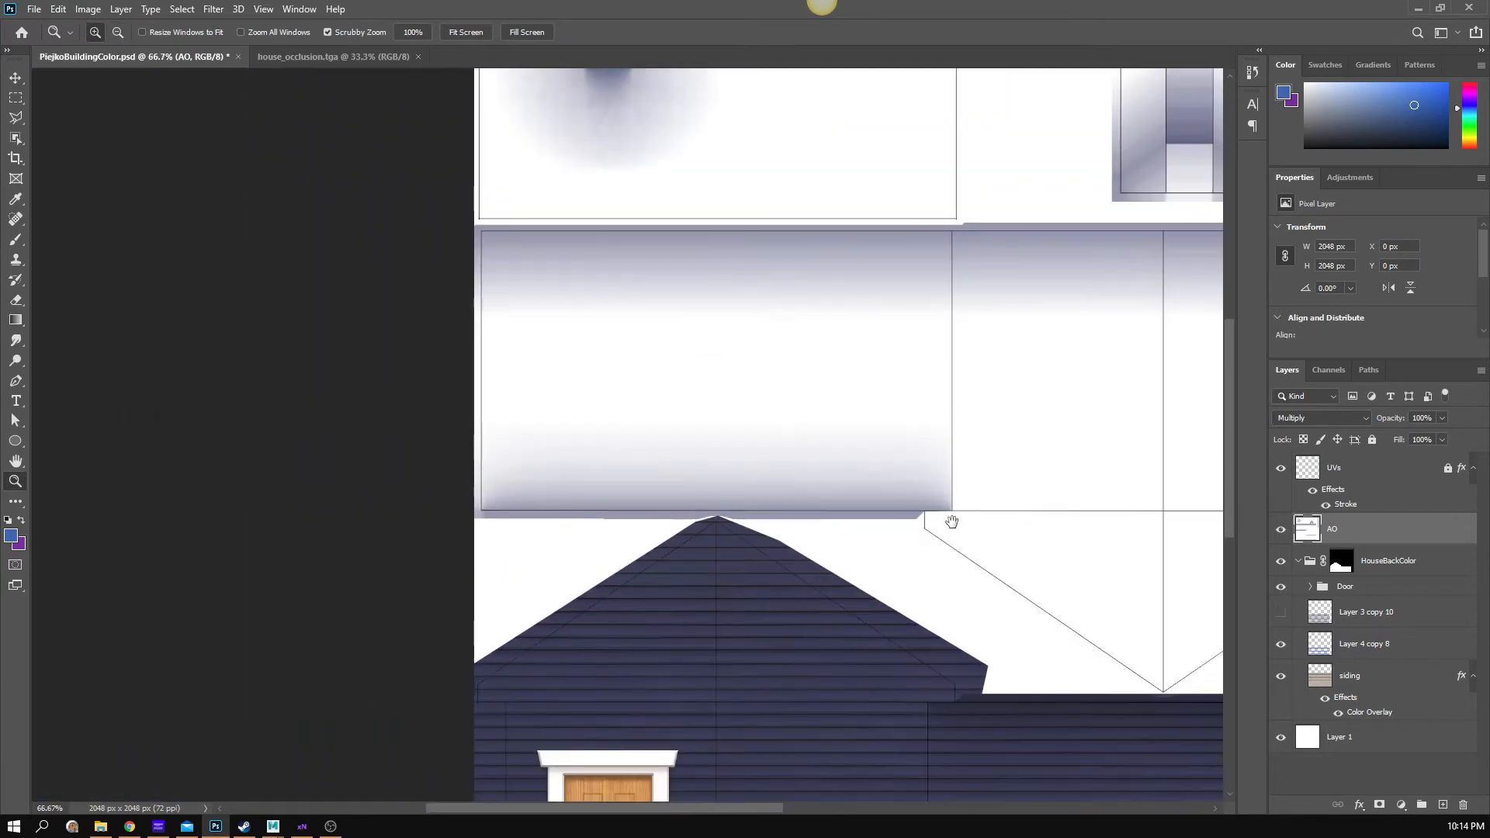
drag(951, 521, 682, 283)
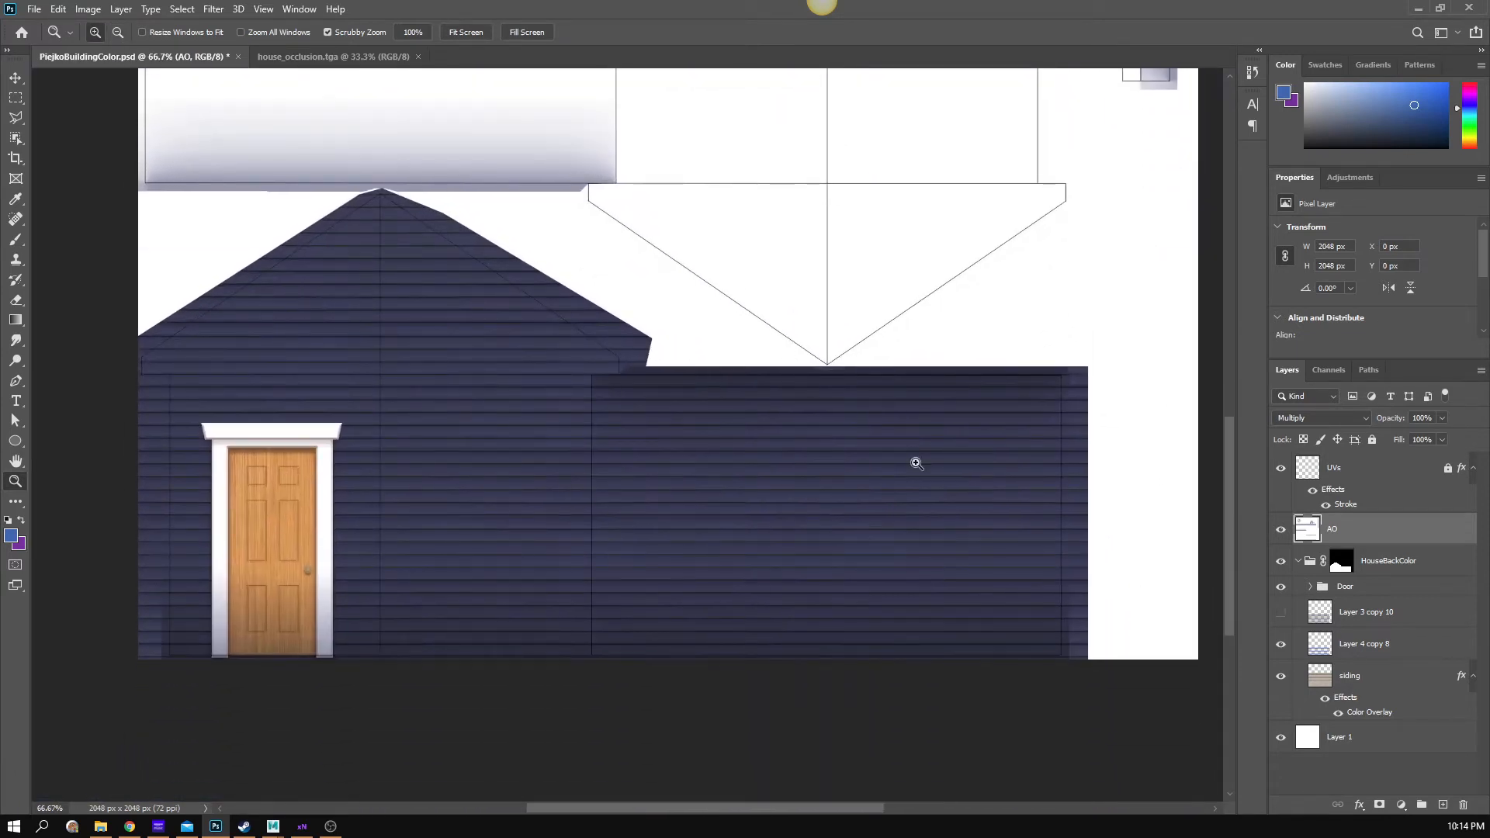
drag(818, 508, 808, 678)
drag(768, 391, 690, 282)
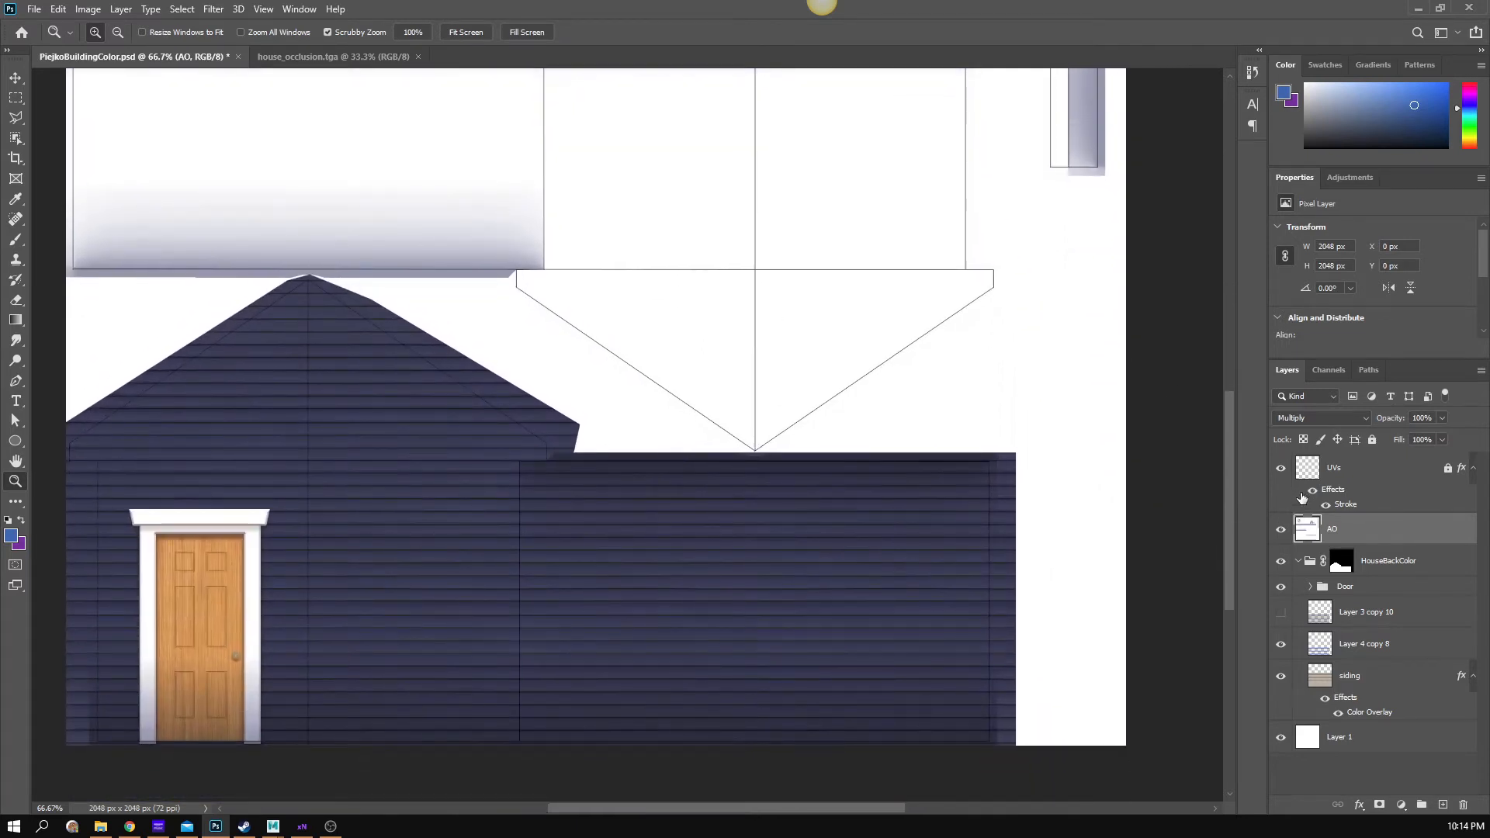
- Switch to Chrome and view the blue-sided house photos in the image search as reference, including the related BiggerPockets image
click(129, 827)
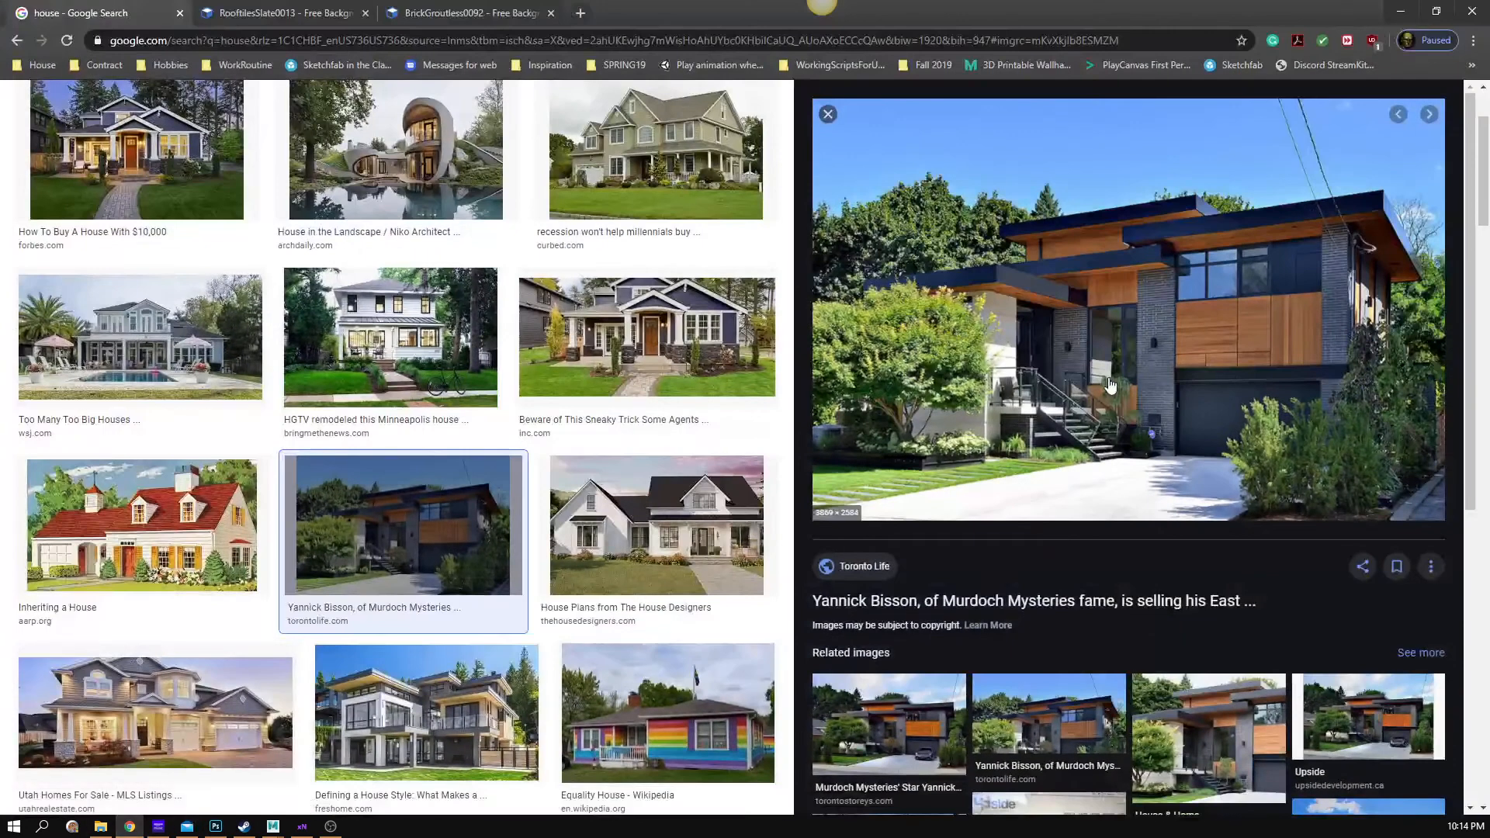
scroll(588, 448, up, 2)
scroll(572, 460, down, 4)
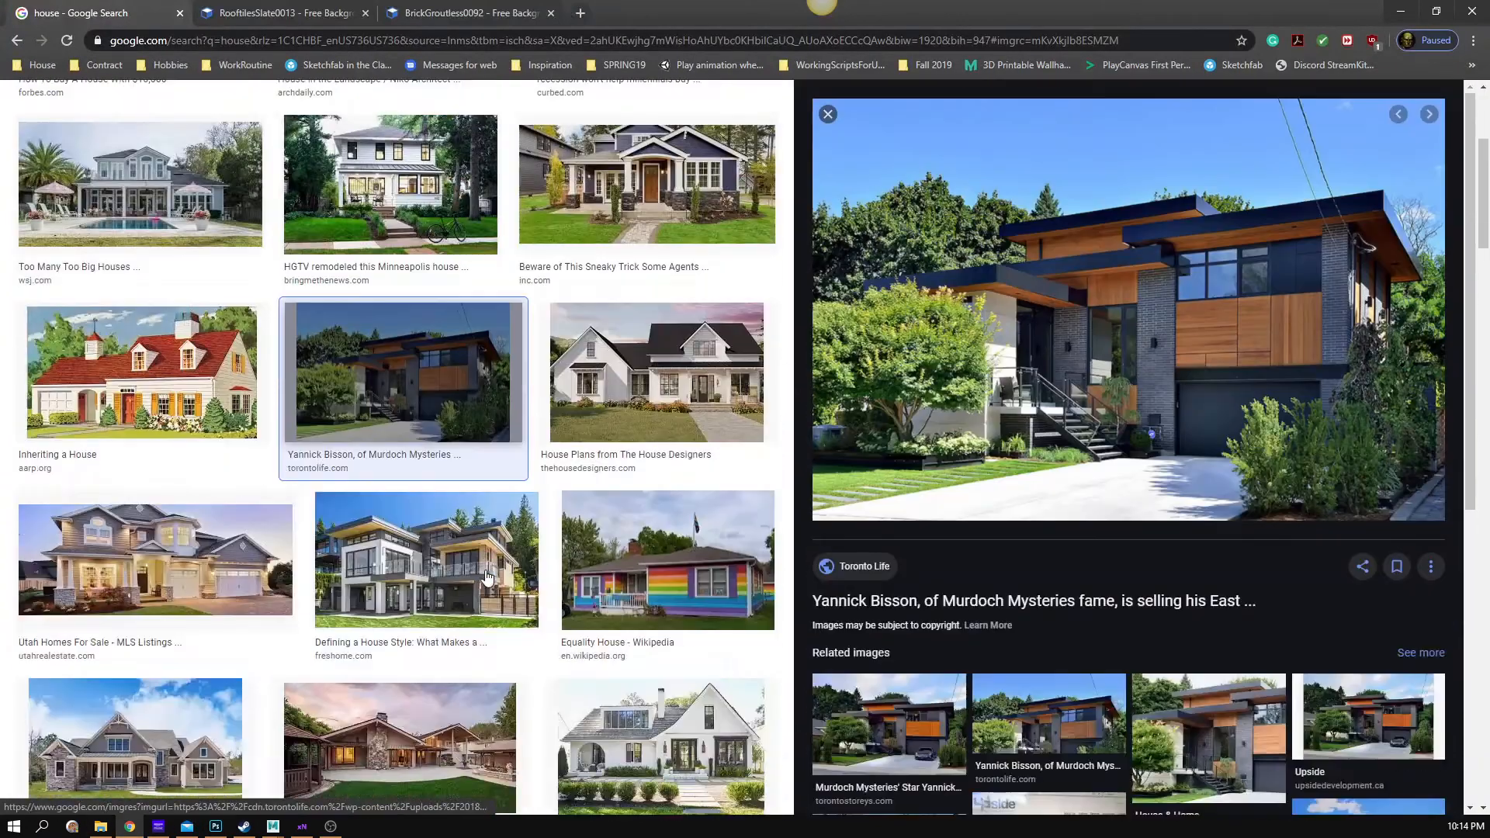
scroll(571, 460, up, 4)
click(90, 302)
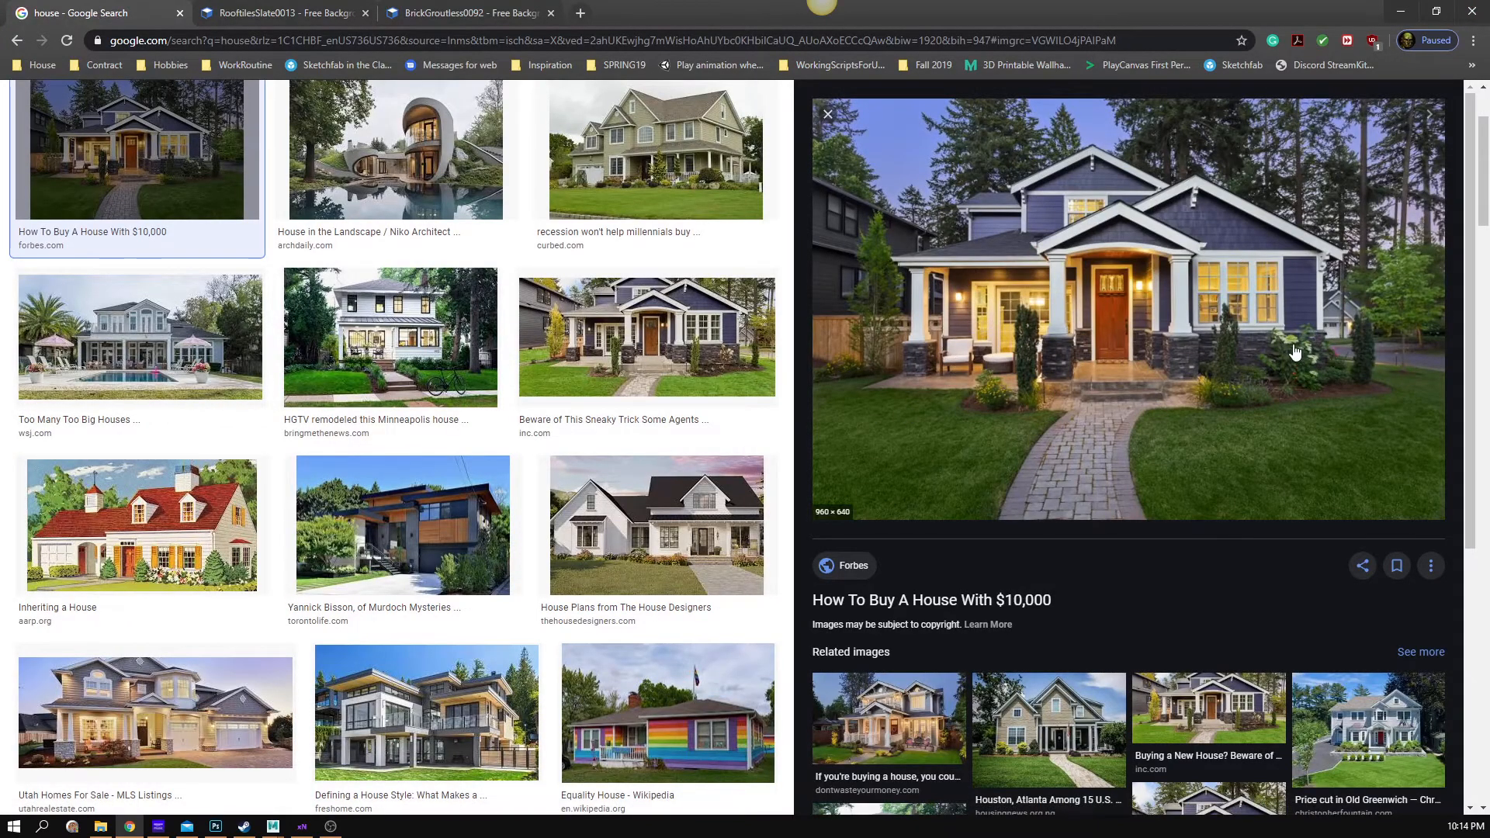
scroll(1257, 419, down, 5)
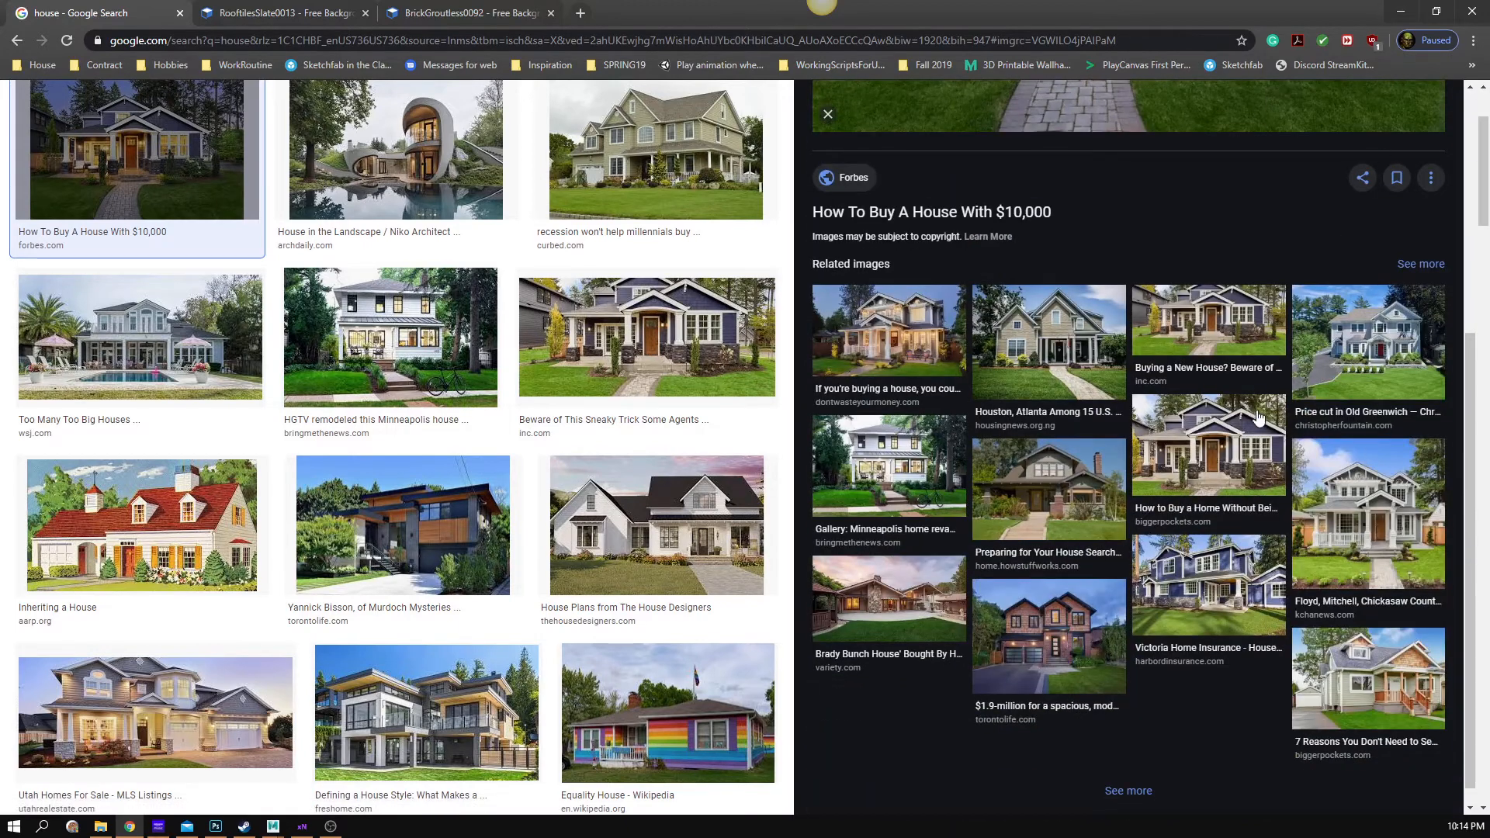
click(1259, 419)
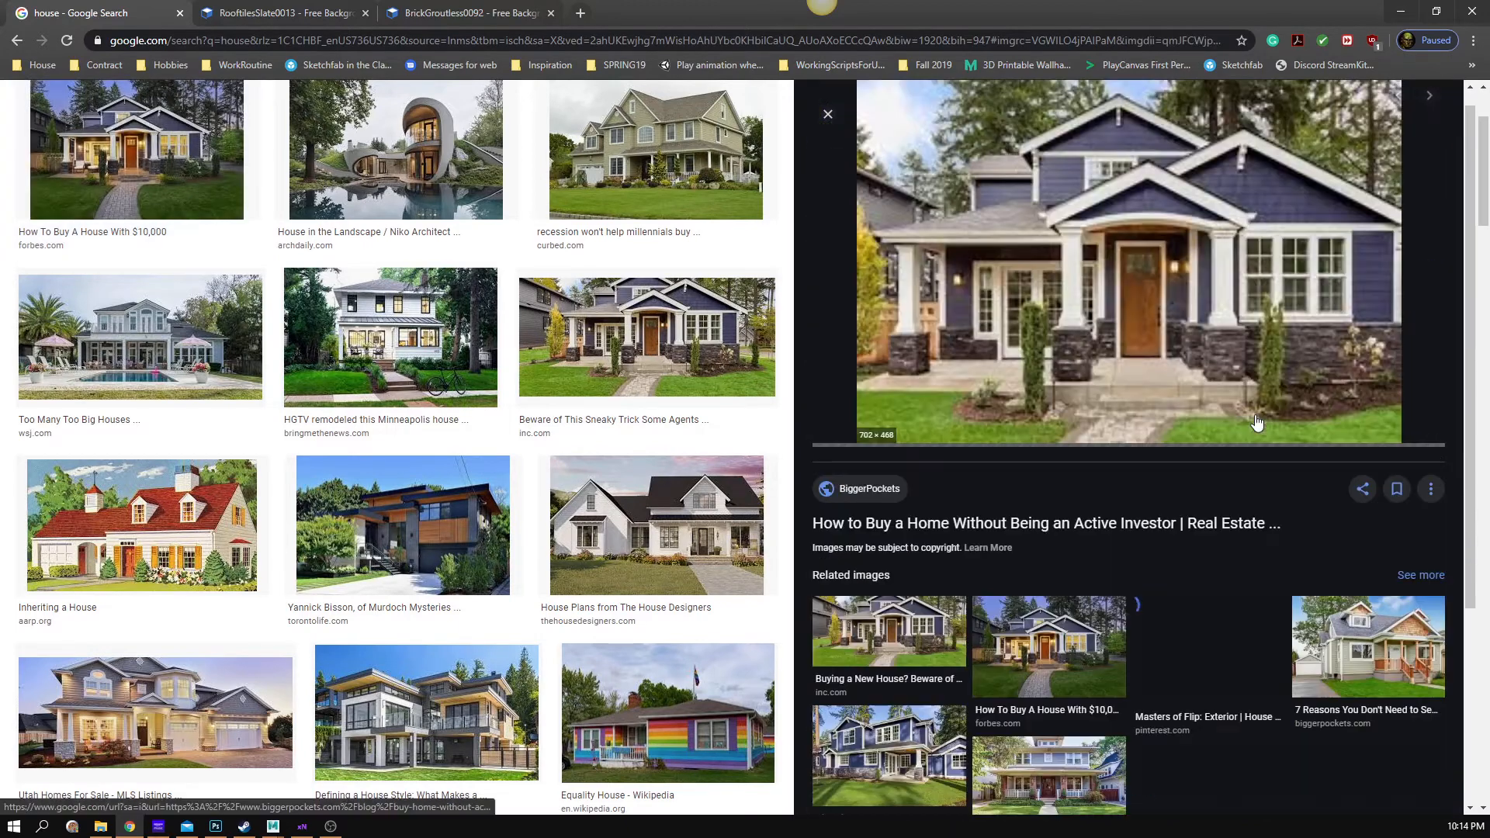
click(1398, 10)
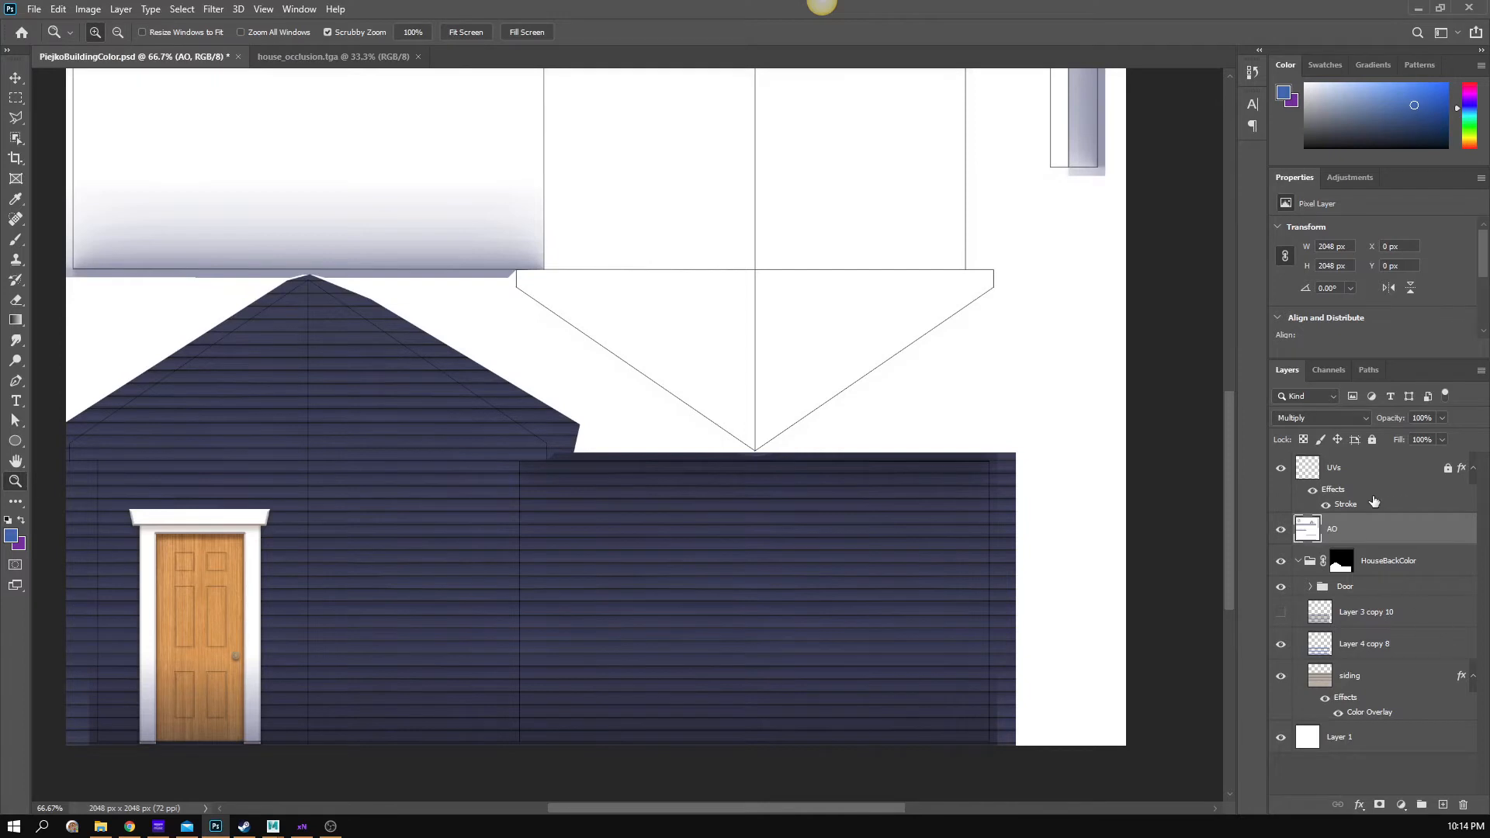
- Delete the hidden layer "Layer 3 copy 10" from the HouseBackColor group
click(1354, 617)
shift+click(1366, 679)
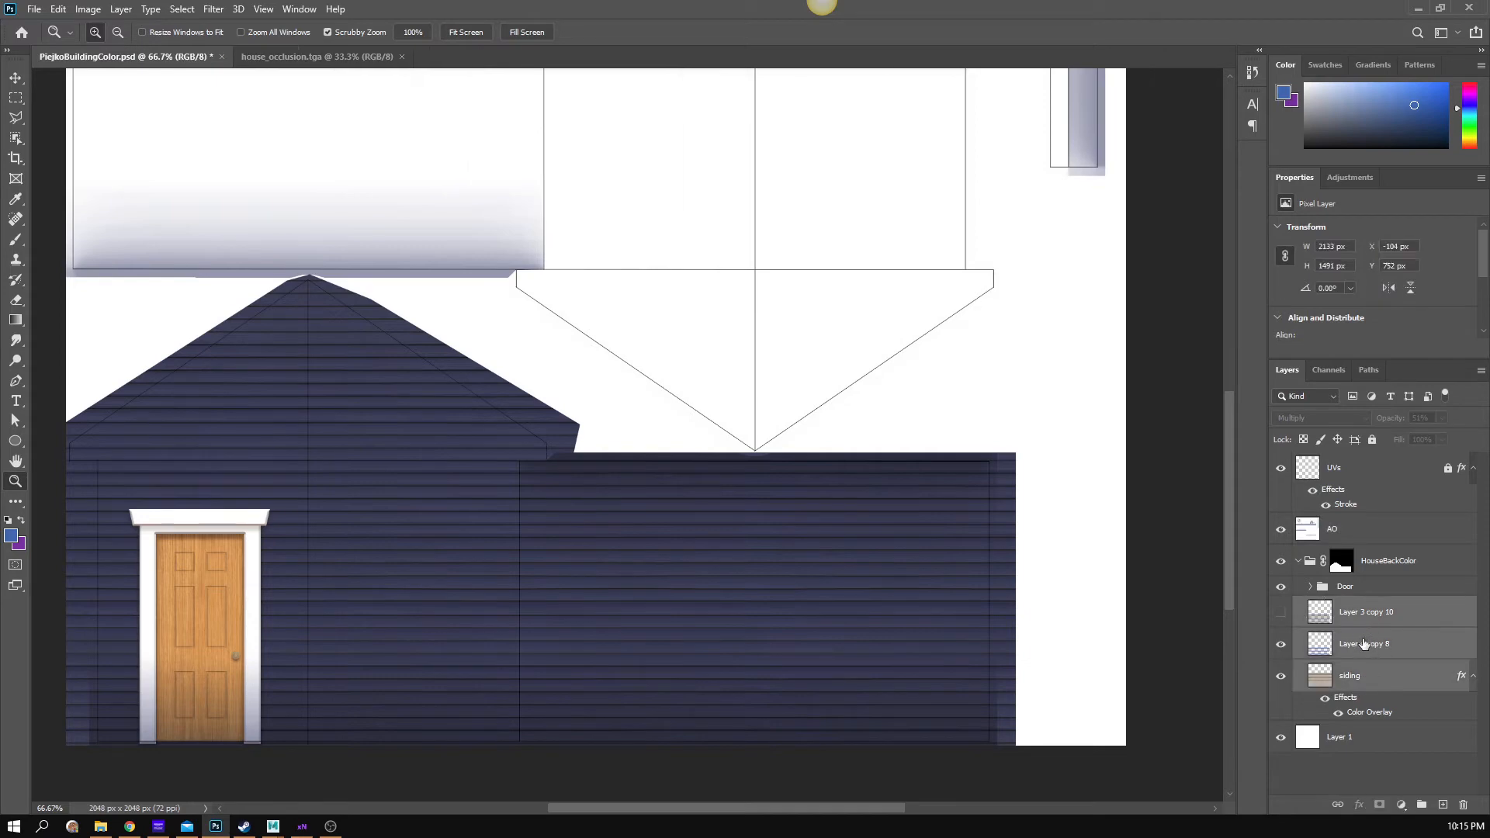
click(1384, 617)
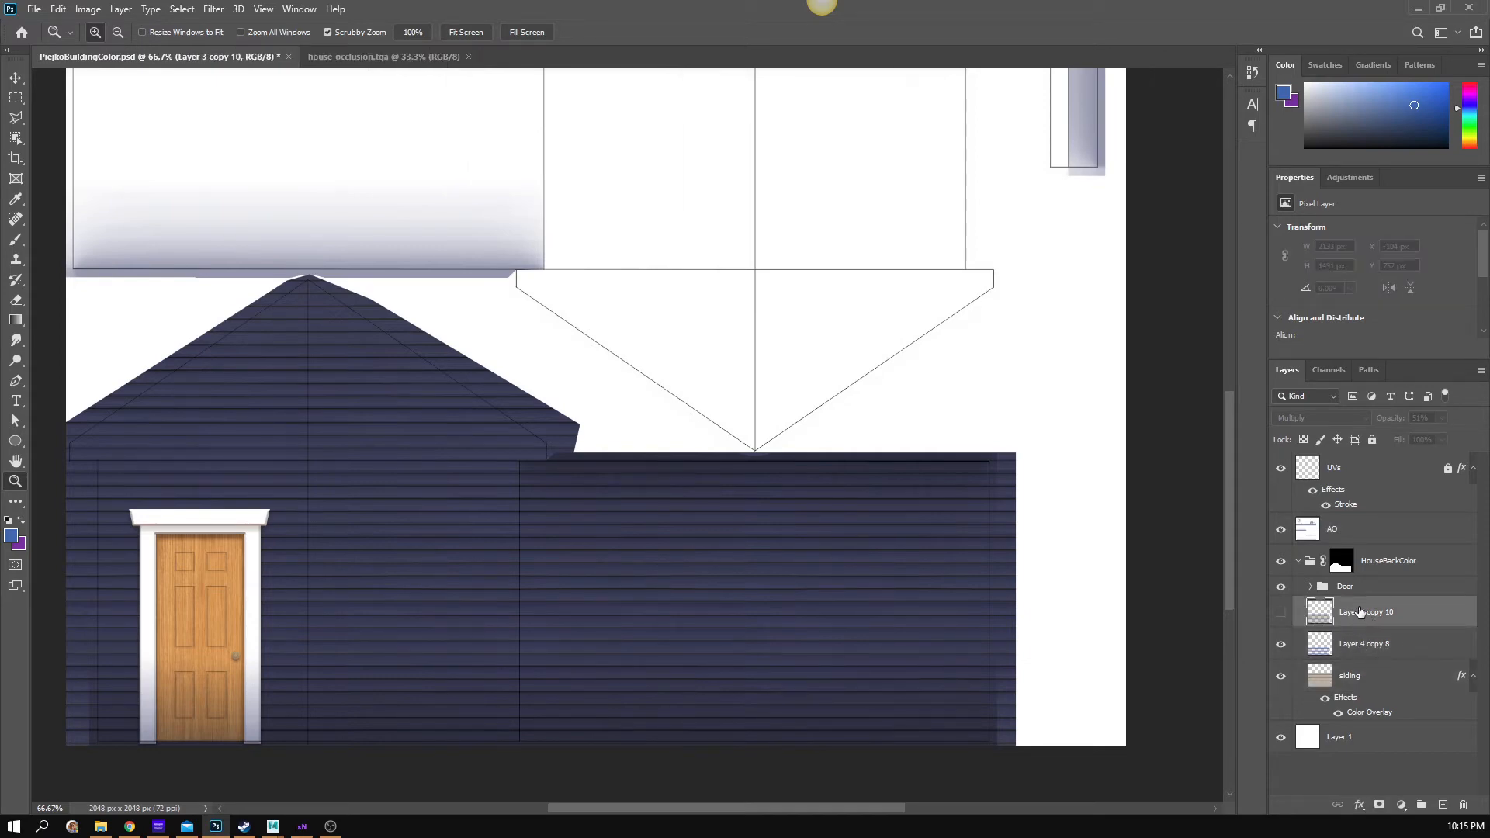
click(1462, 807)
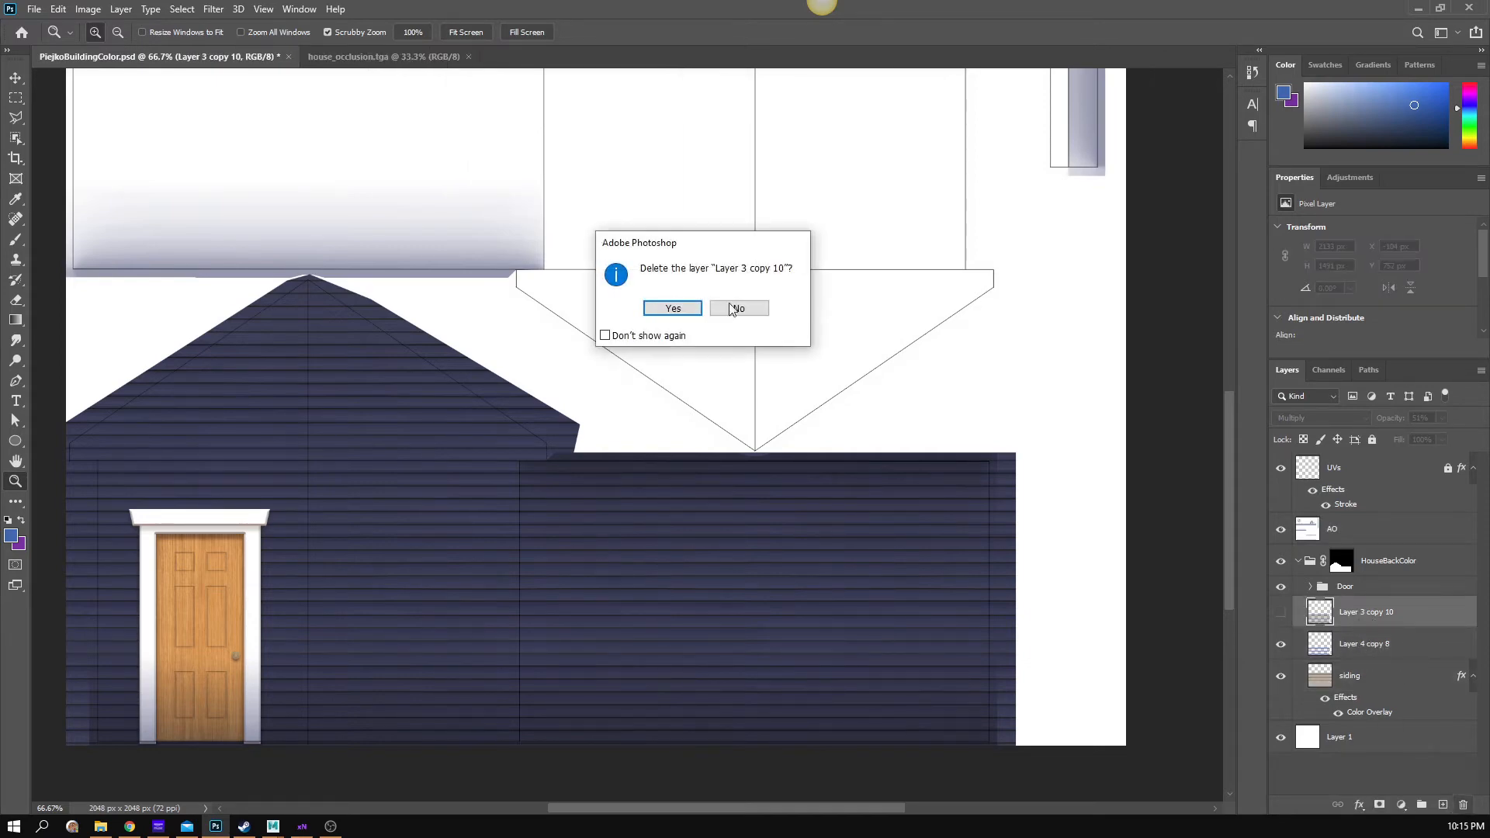
click(673, 308)
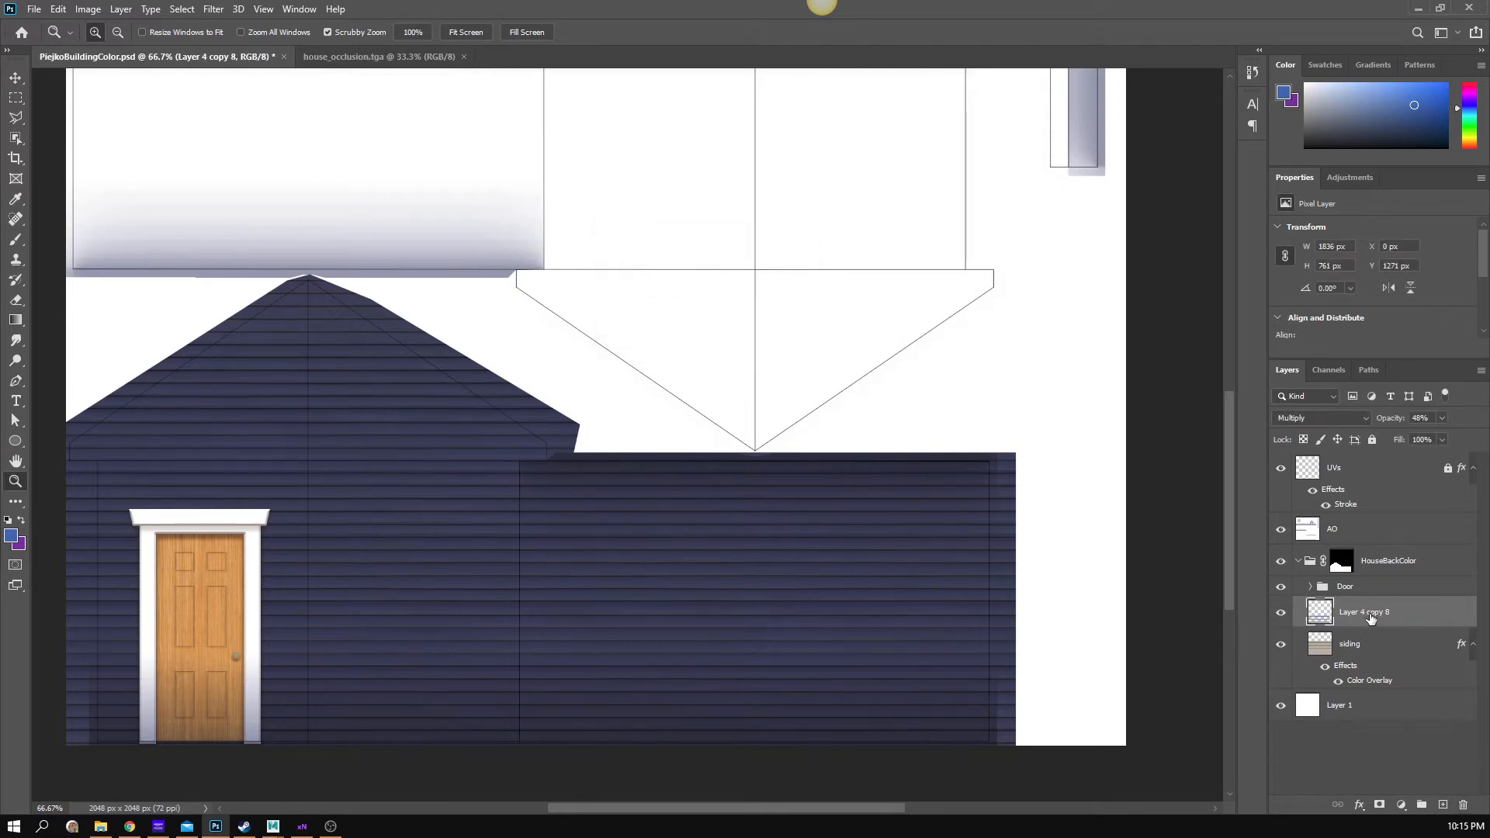
- Group "Layer 4 copy 8" with the siding layer and name the group Siding
shift+click(1378, 648)
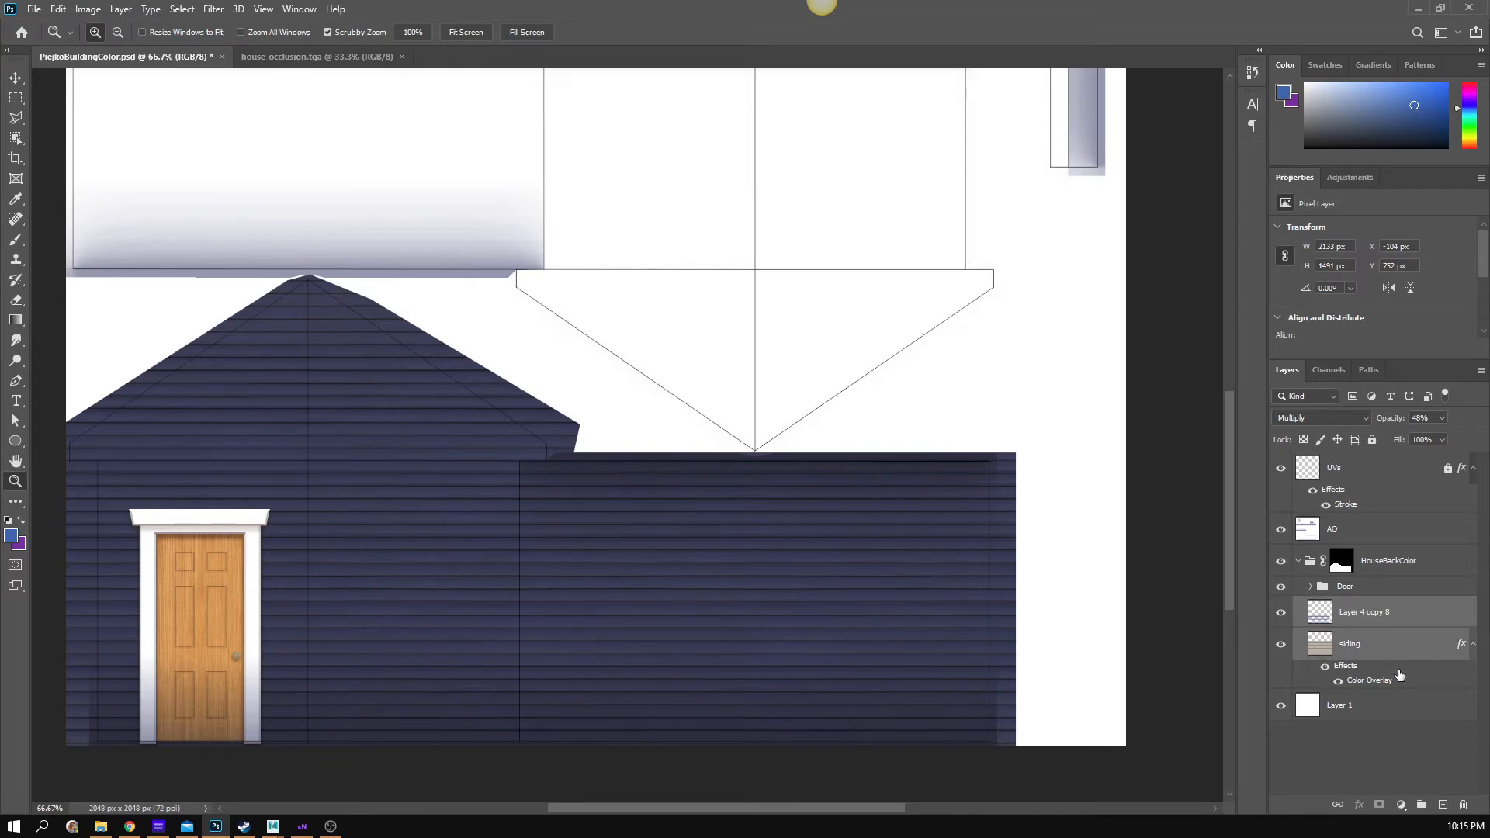
key(ctrl+g)
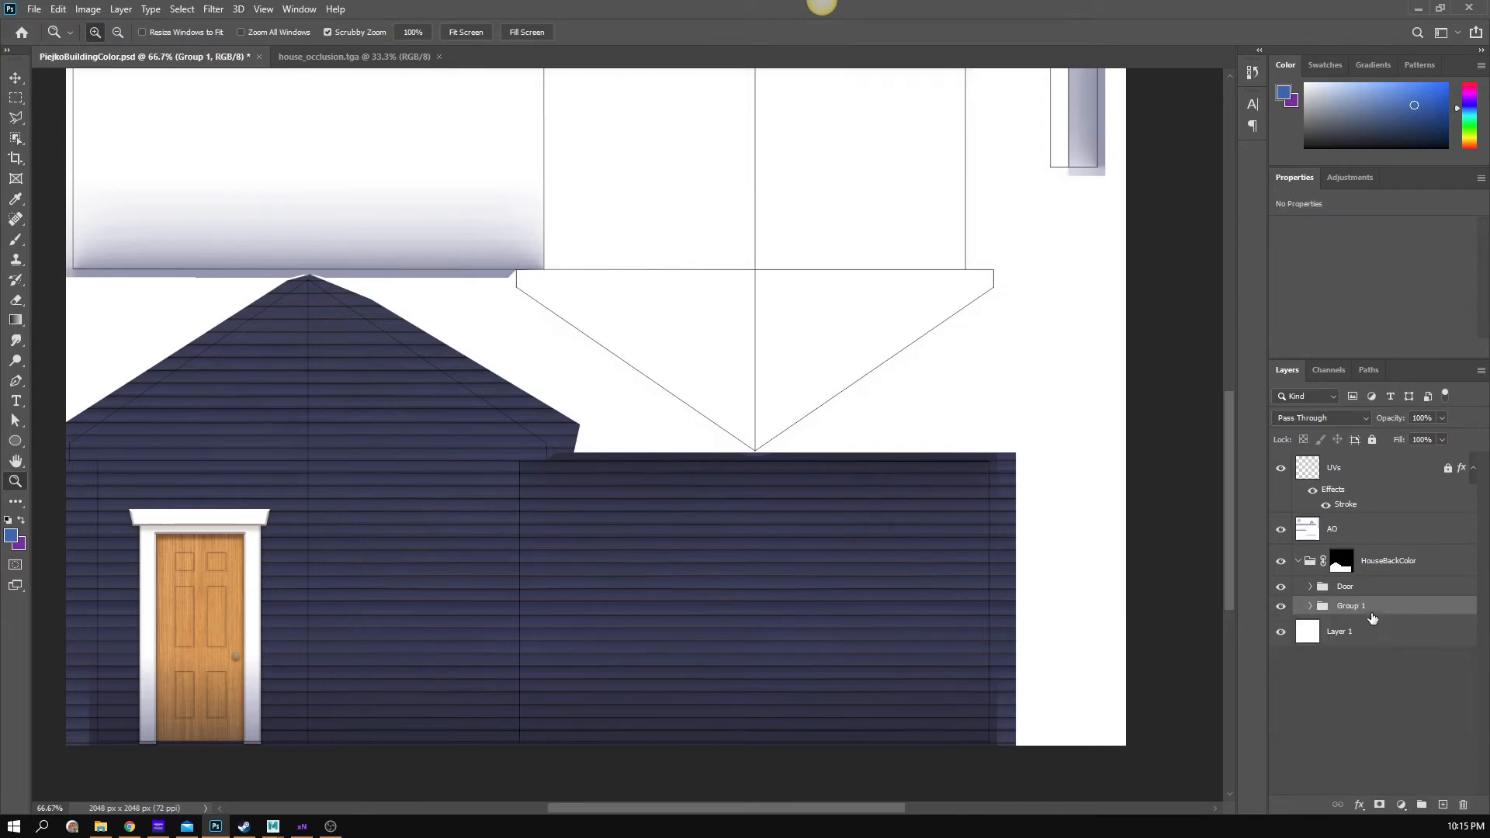
double_click(1355, 613)
text(Siding)
key(Return)
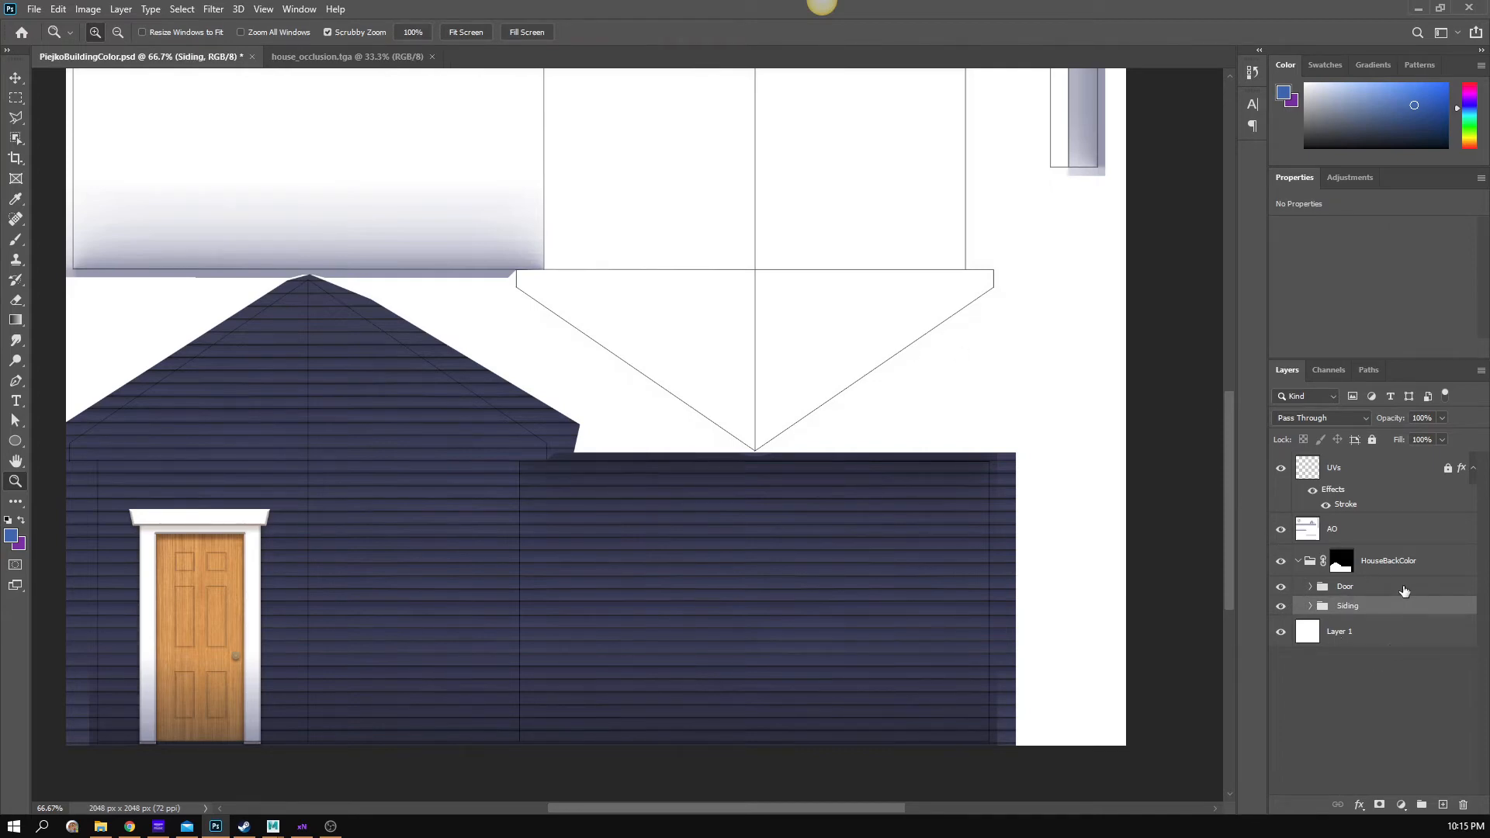
- Add a new layer above the Door group and name it Trim
click(1404, 587)
click(1441, 806)
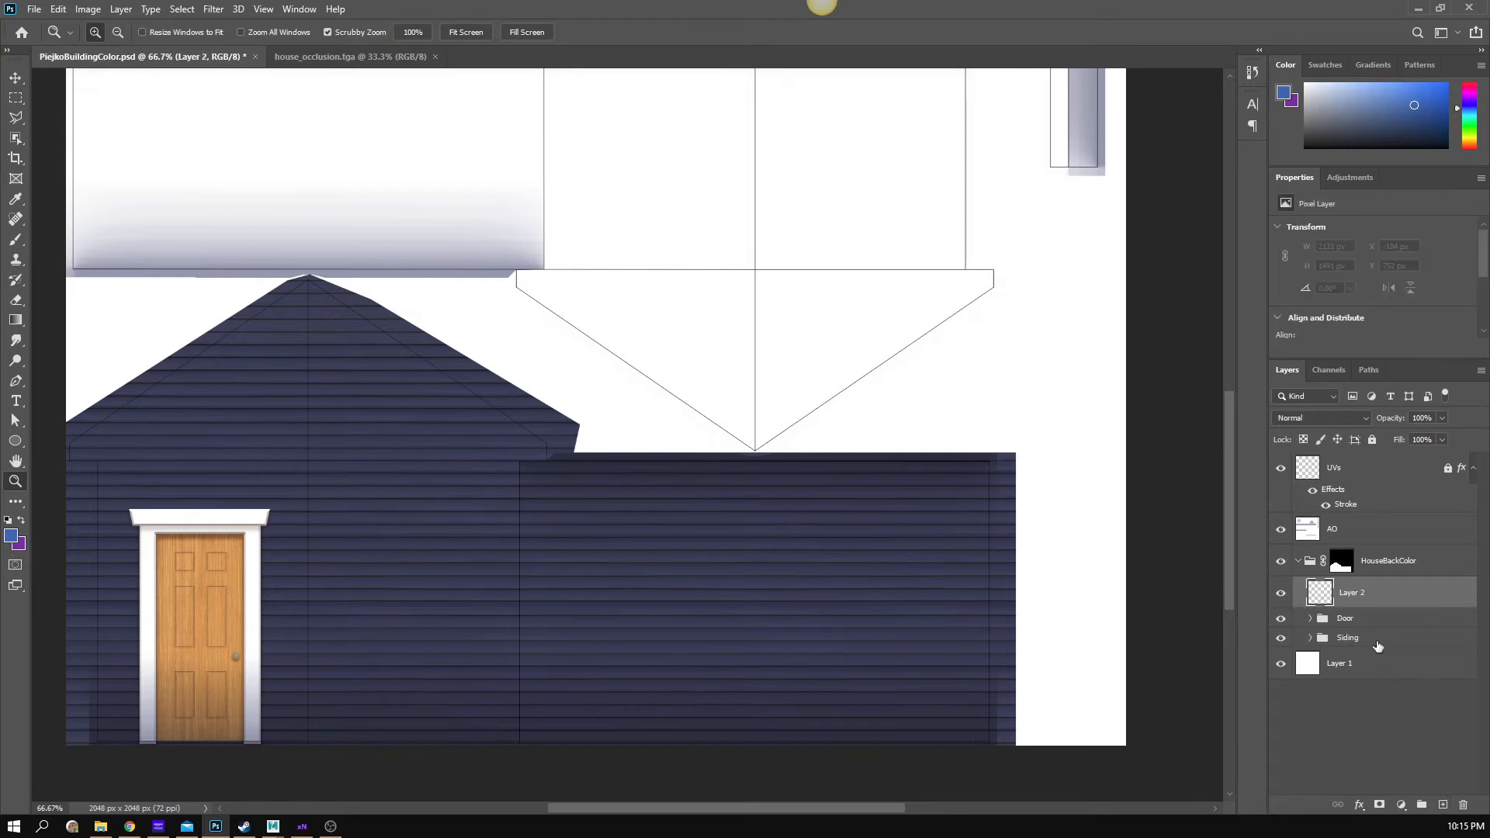
double_click(1361, 593)
text(Trim)
key(Return)
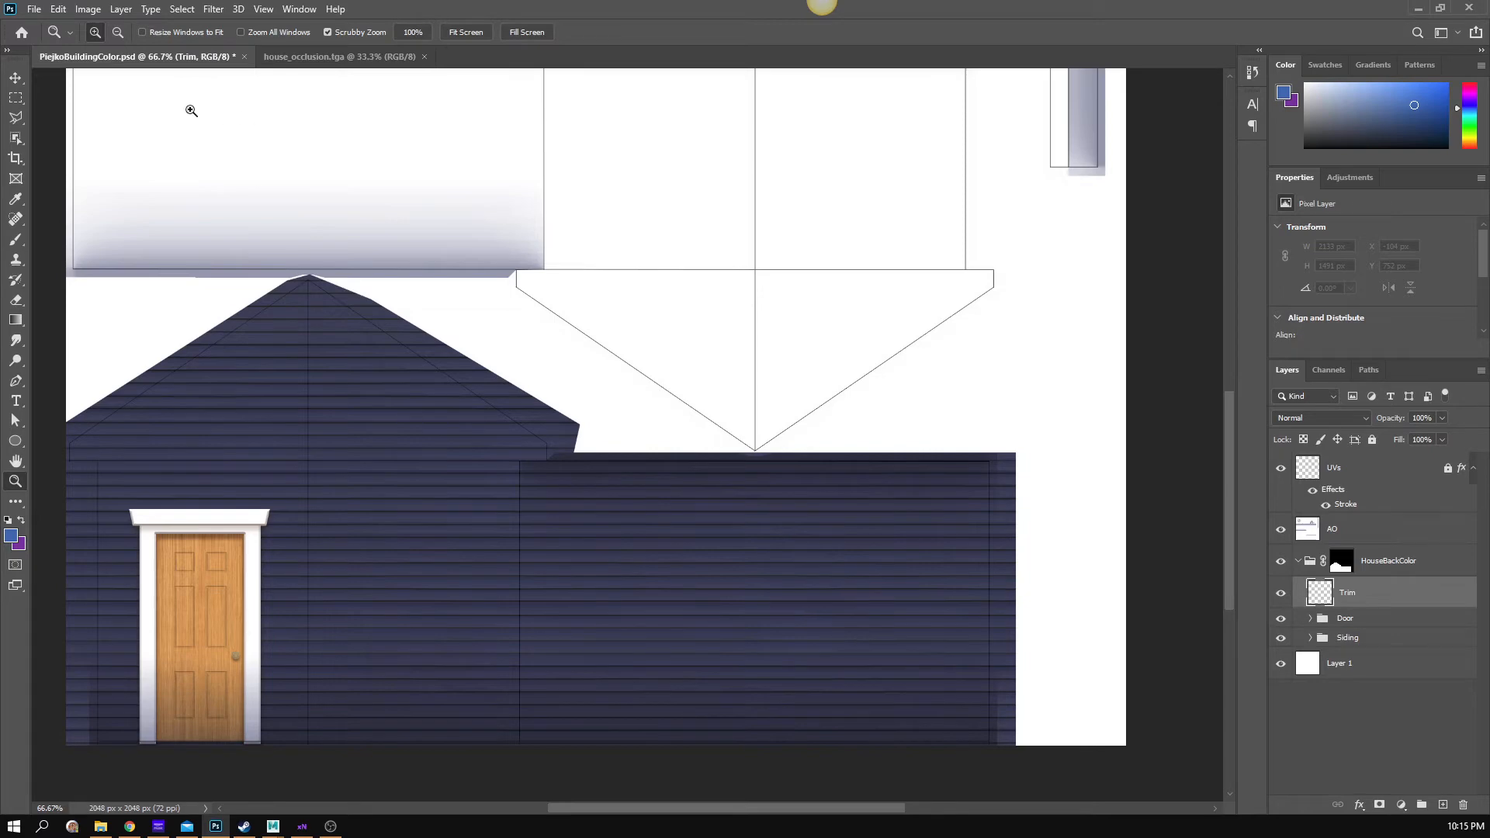
- Select a vertical strip about 53 px wide and 554 px high over the UV corner line left of the door
click(16, 98)
drag(253, 436, 377, 449)
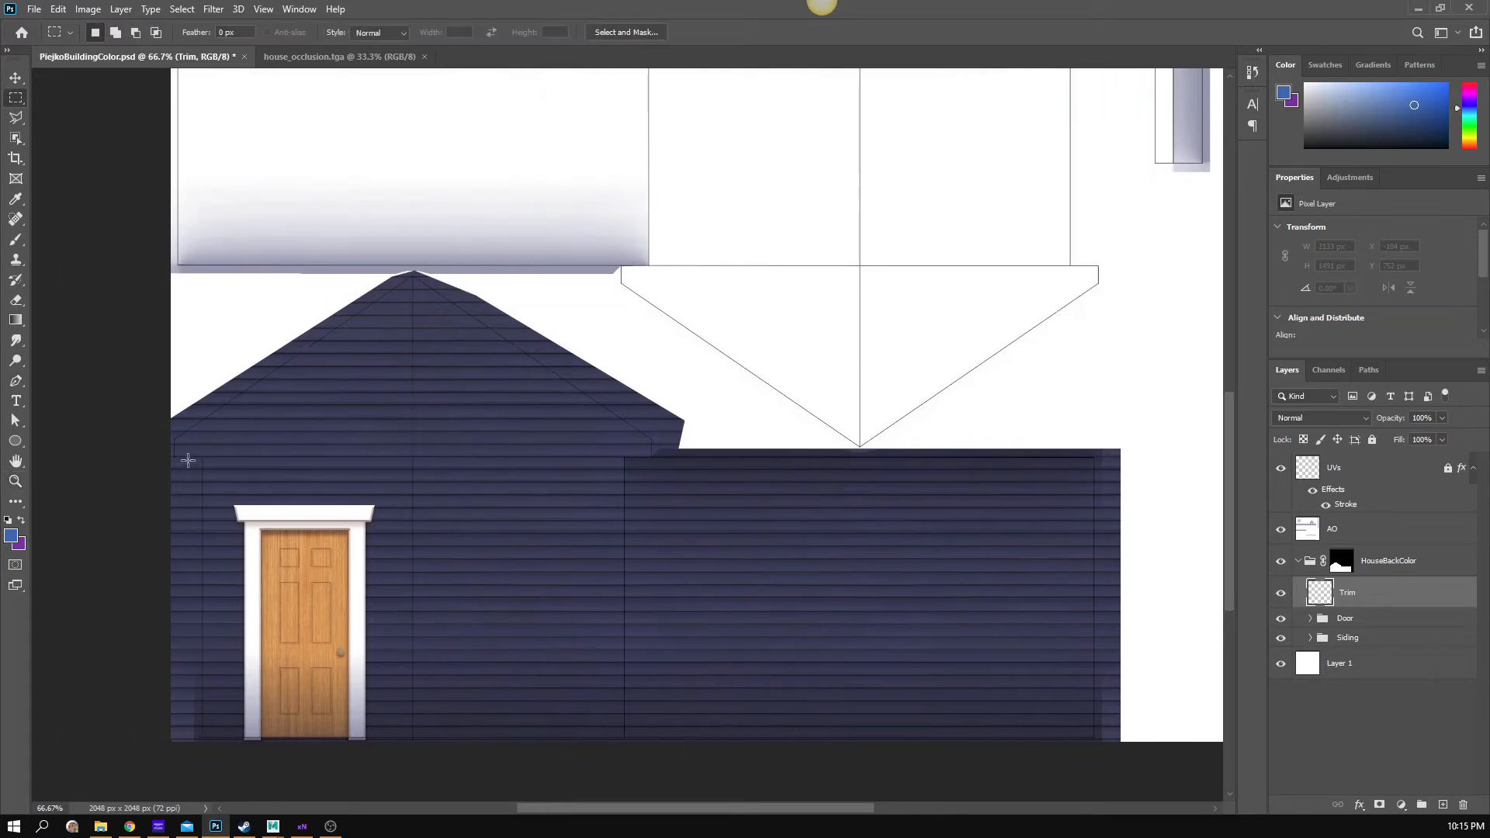
key(z)
click(228, 479)
drag(249, 497, 295, 345)
click(15, 97)
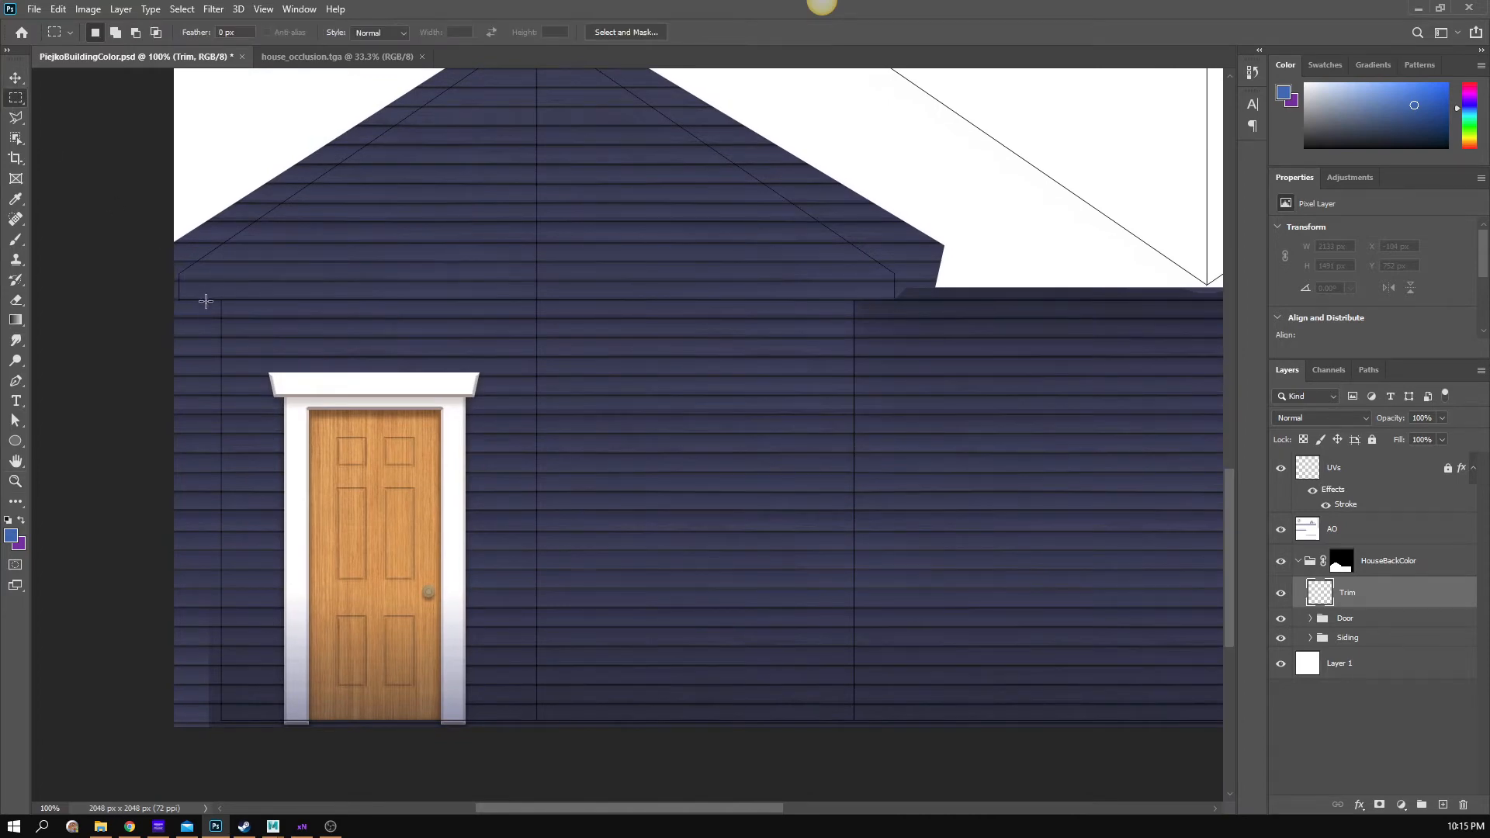
drag(201, 298, 241, 728)
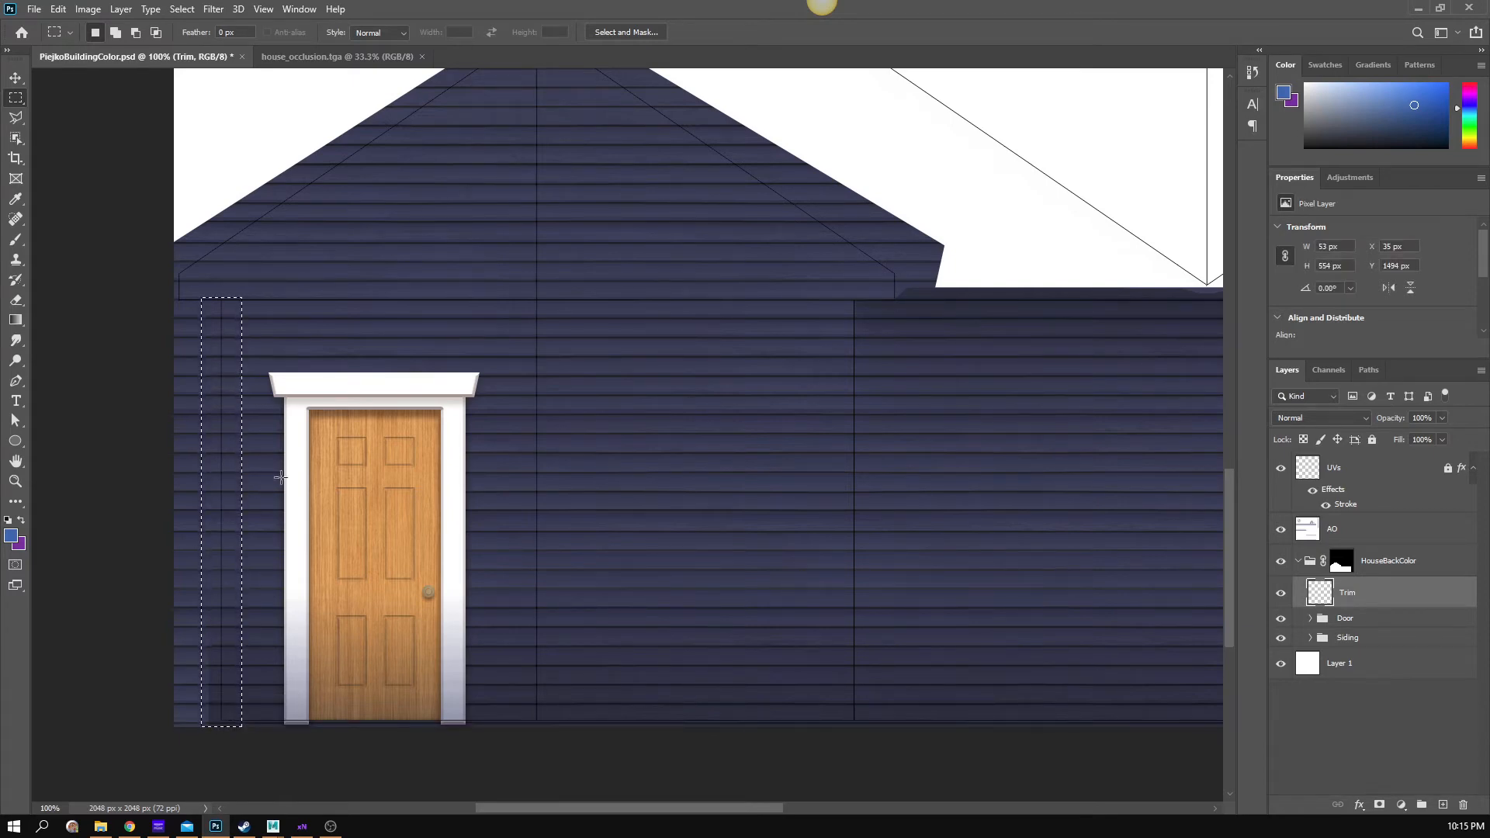
- Sample the door frame's white (#ffffff) as the foreground color and fill the selected strip with it at 100% opacity
click(12, 537)
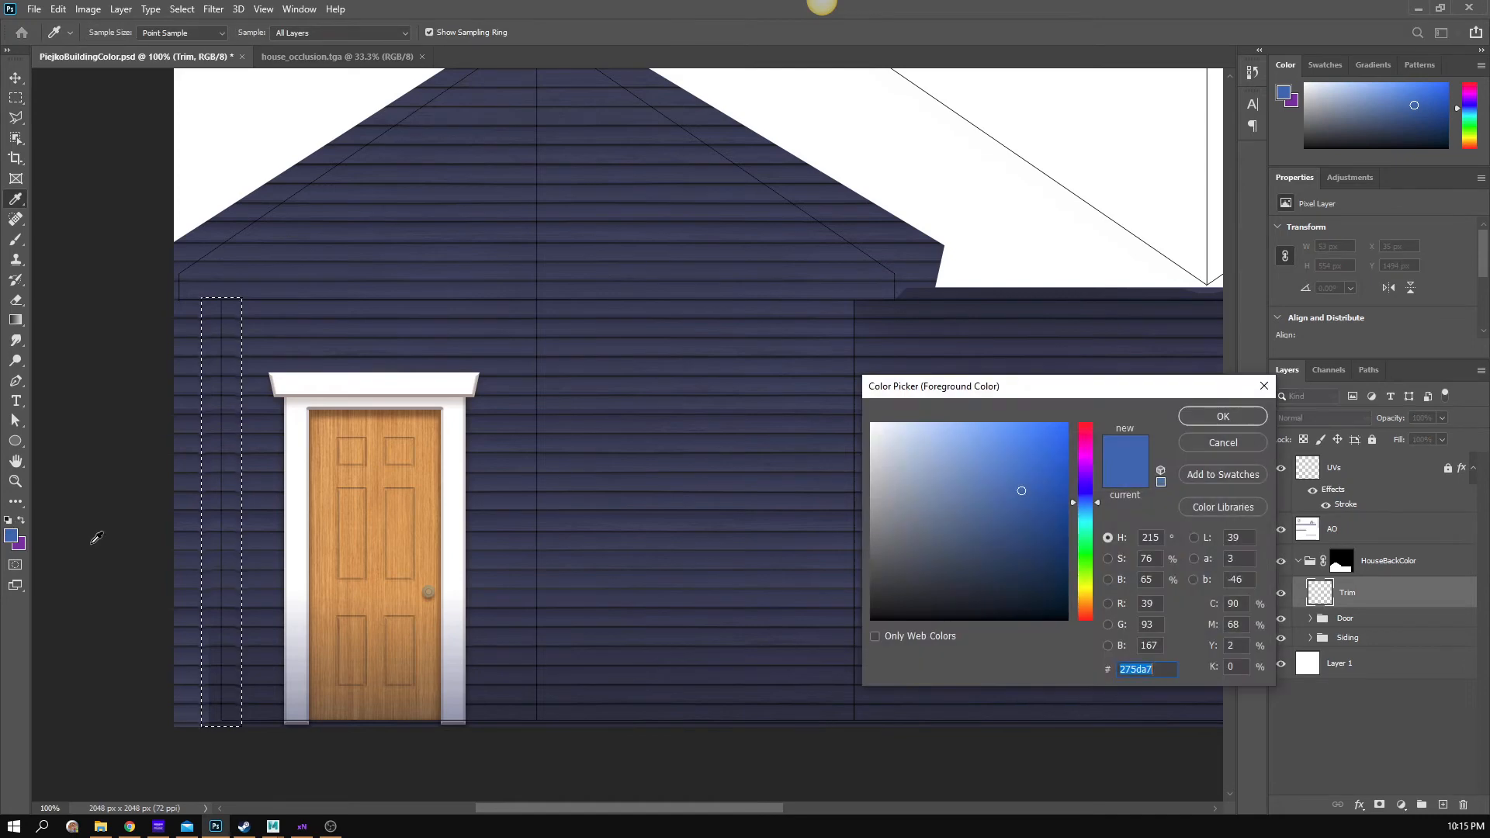
click(464, 382)
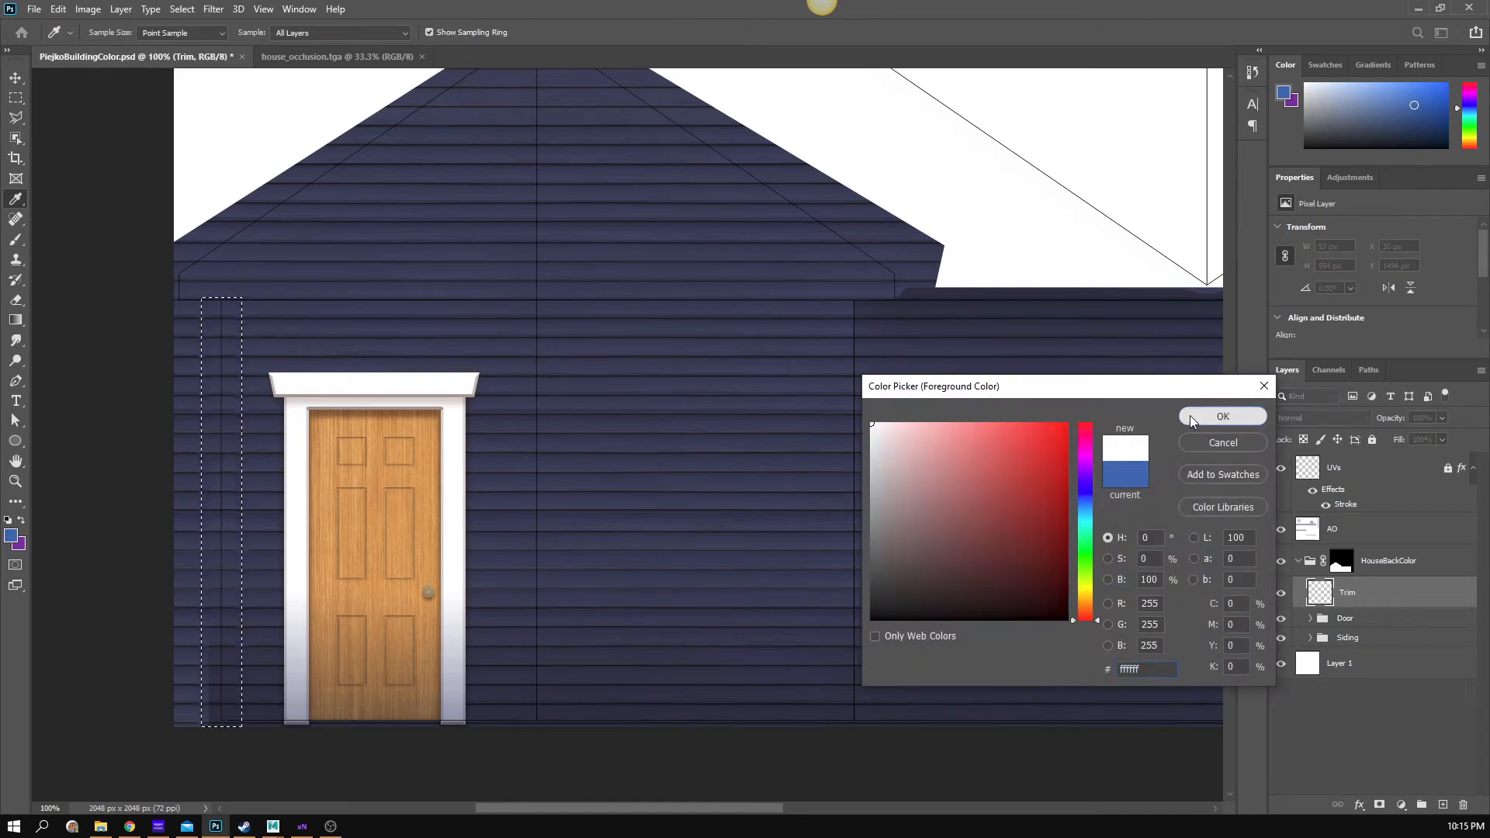
click(1190, 416)
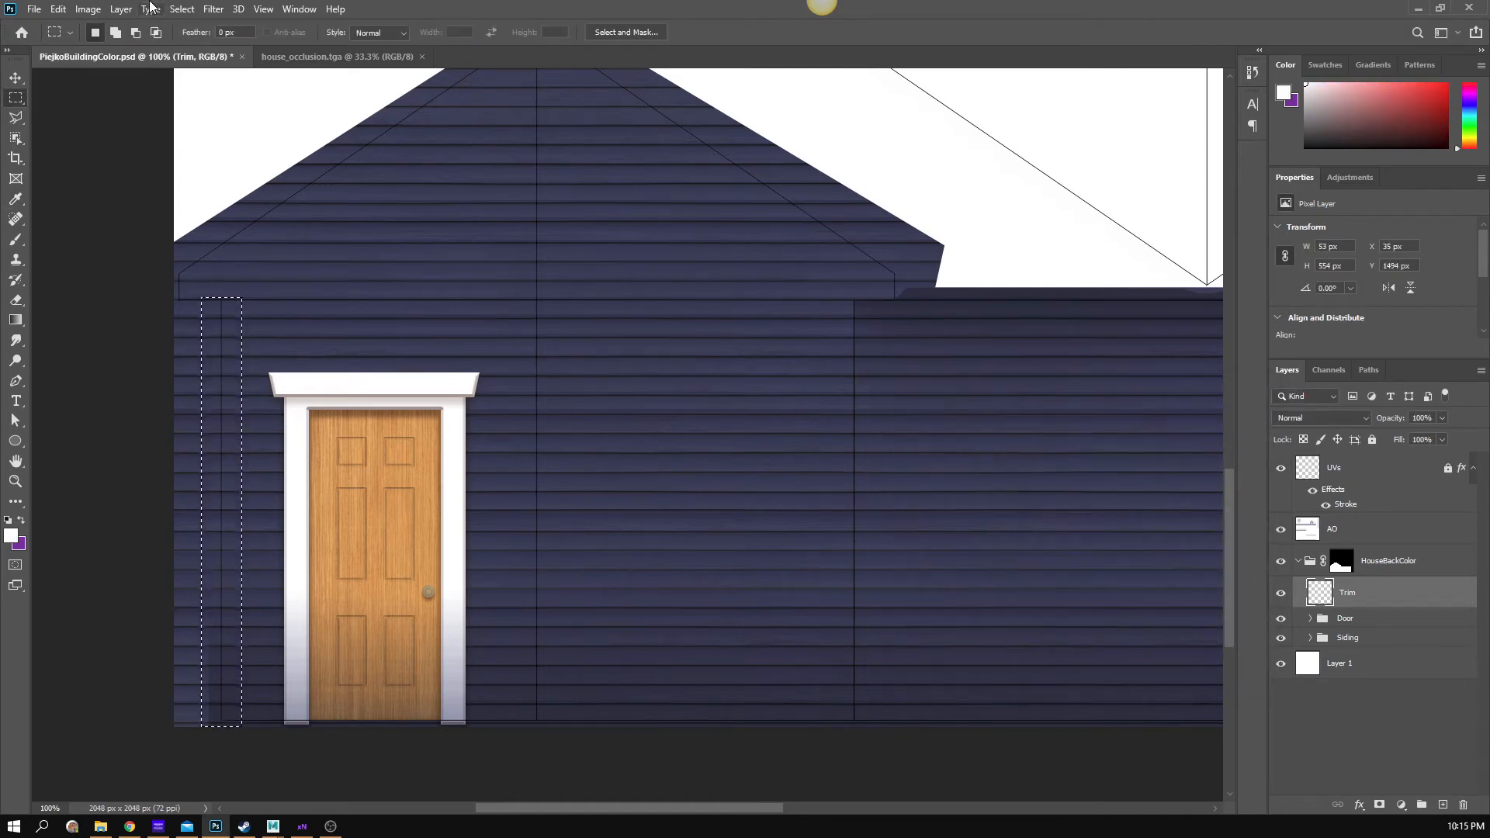
click(54, 16)
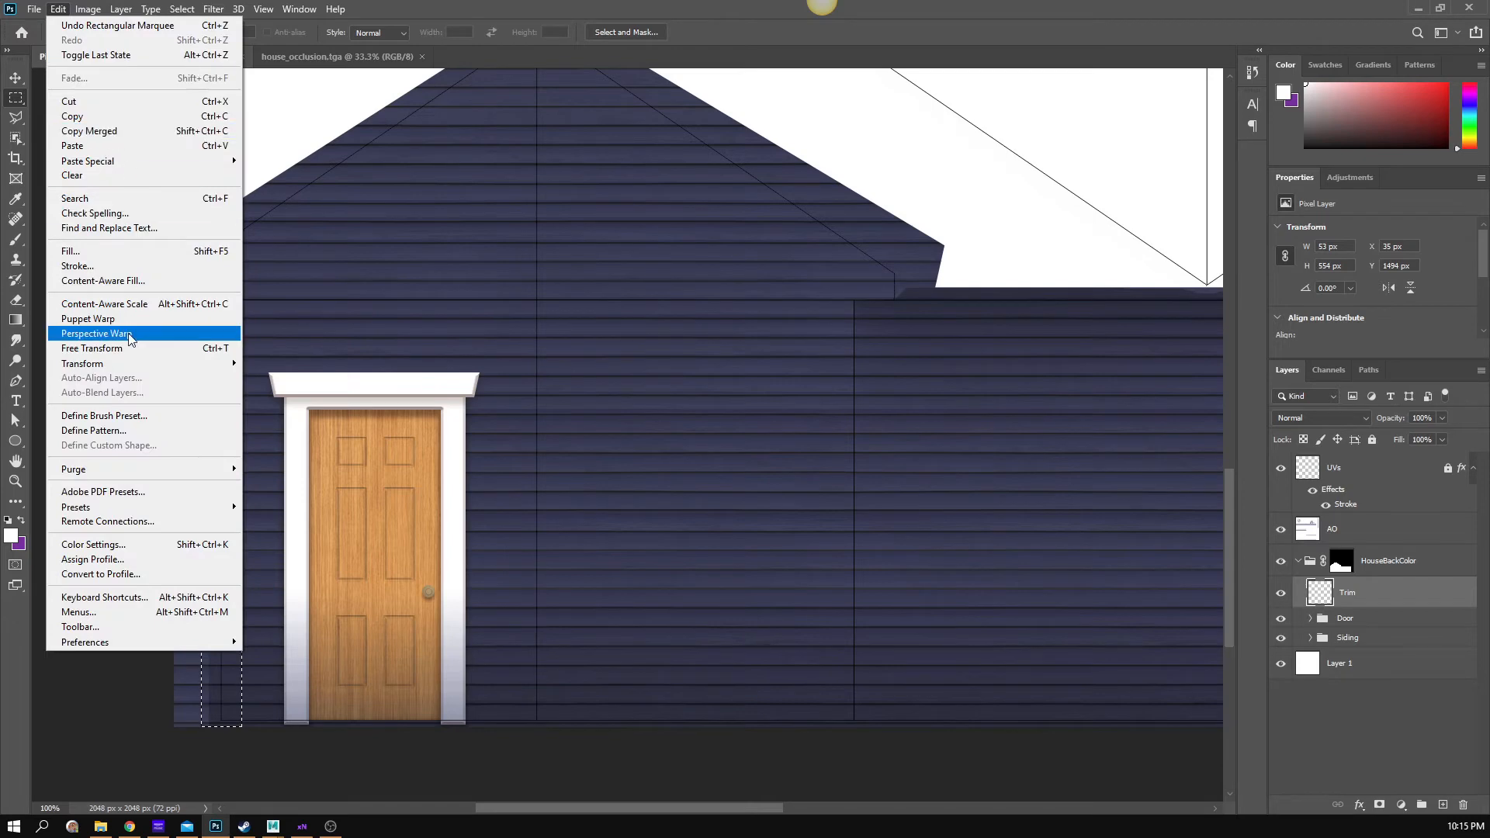
click(125, 250)
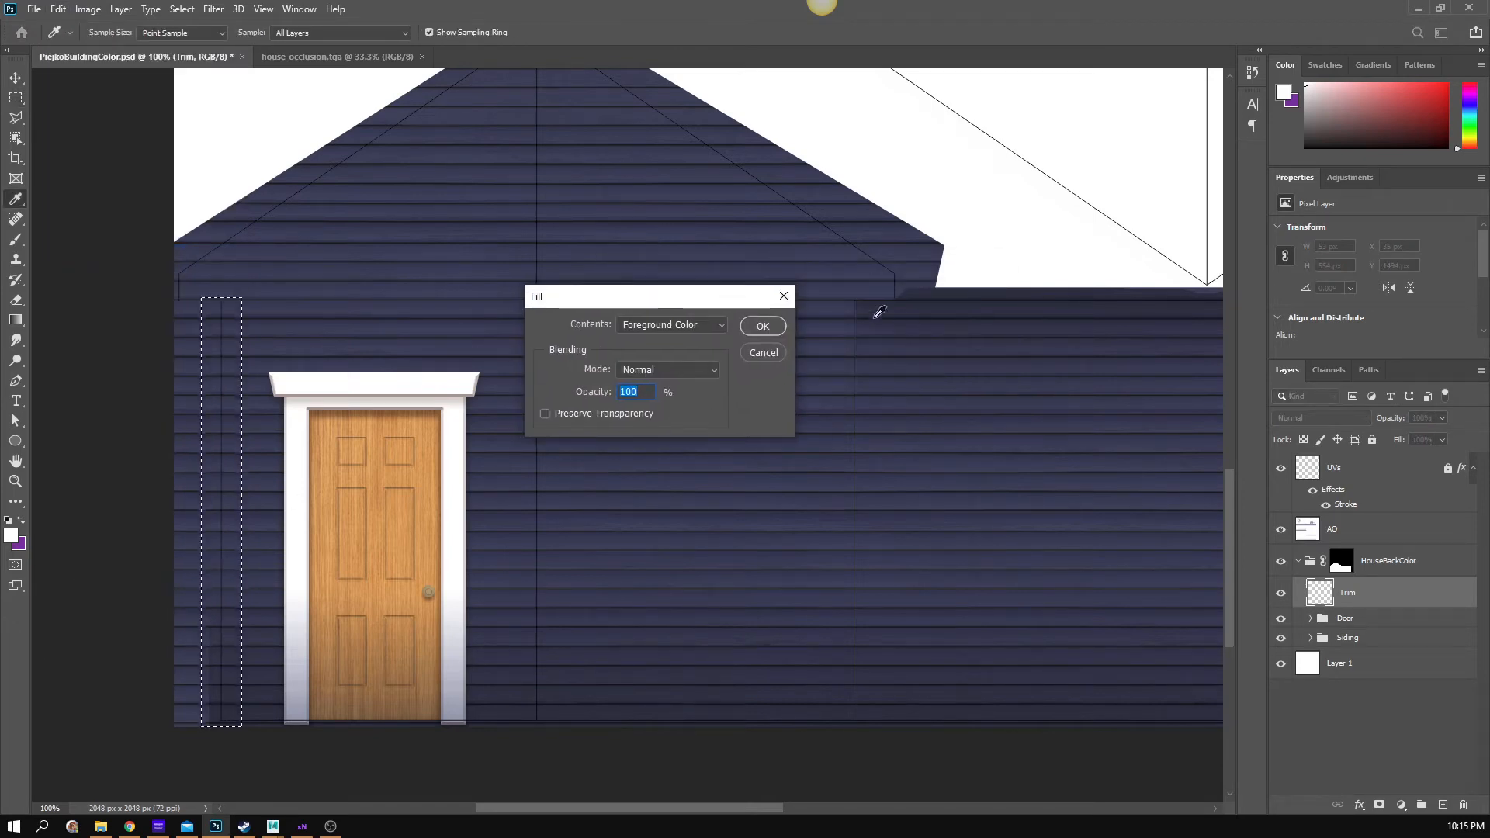
click(766, 324)
key(m)
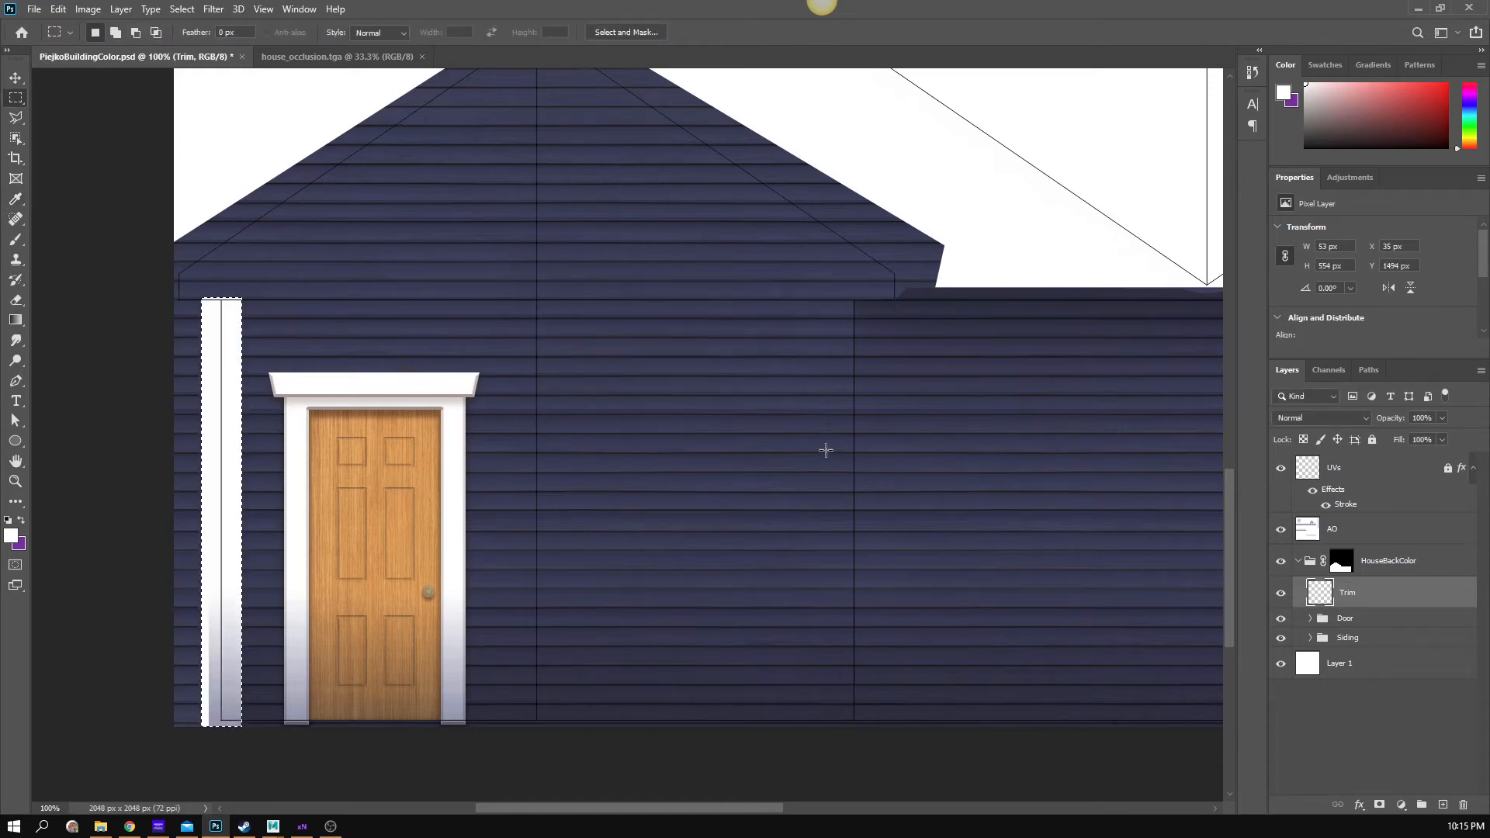
- Duplicate the Trim layer as "Trim copy" and move the copy onto the UV line between the gabled wall and the side wall
drag(862, 495, 825, 505)
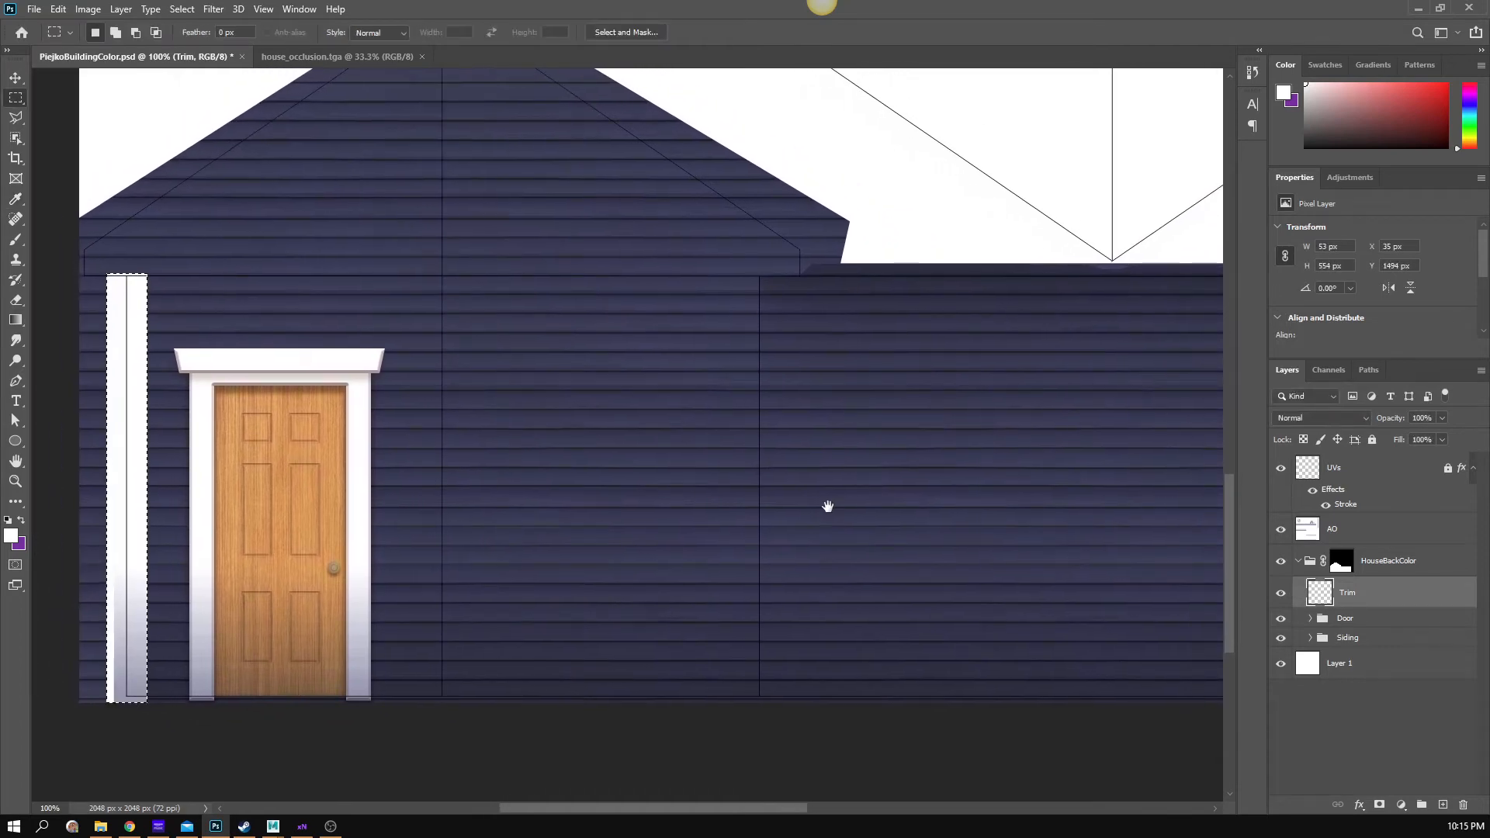
key(v)
right_click(1428, 597)
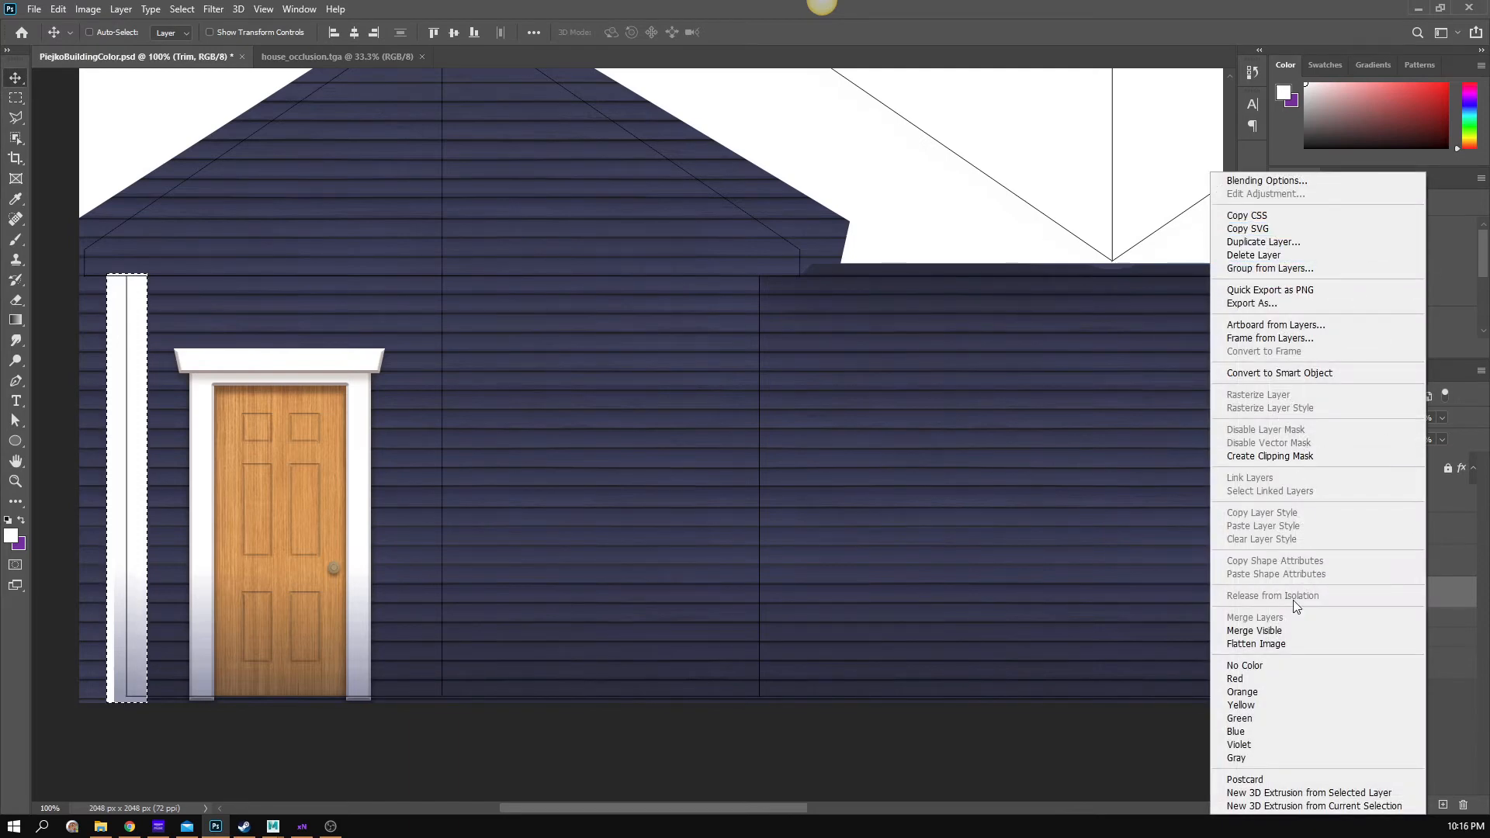
click(1321, 246)
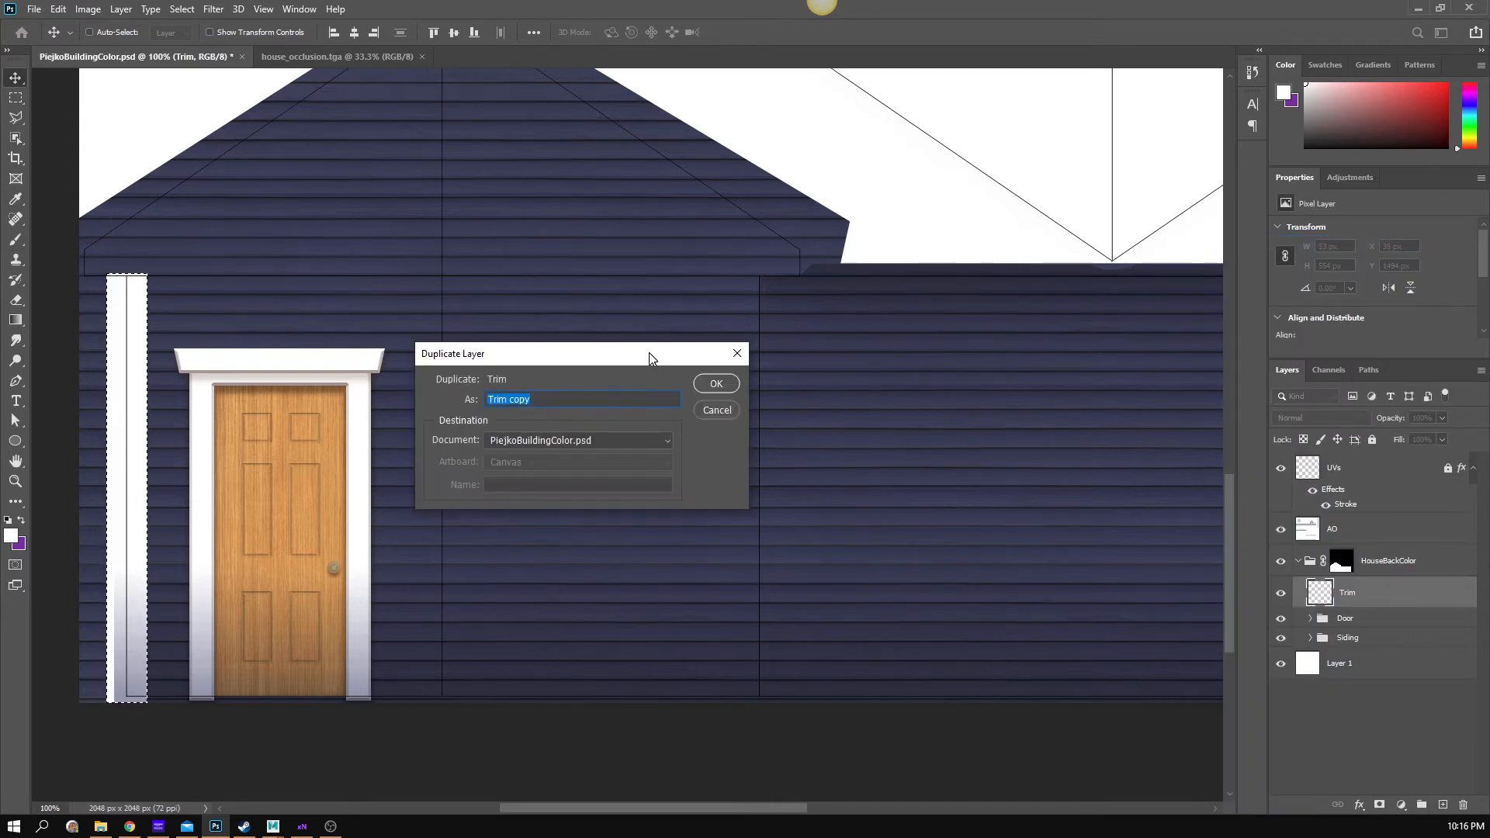
click(712, 384)
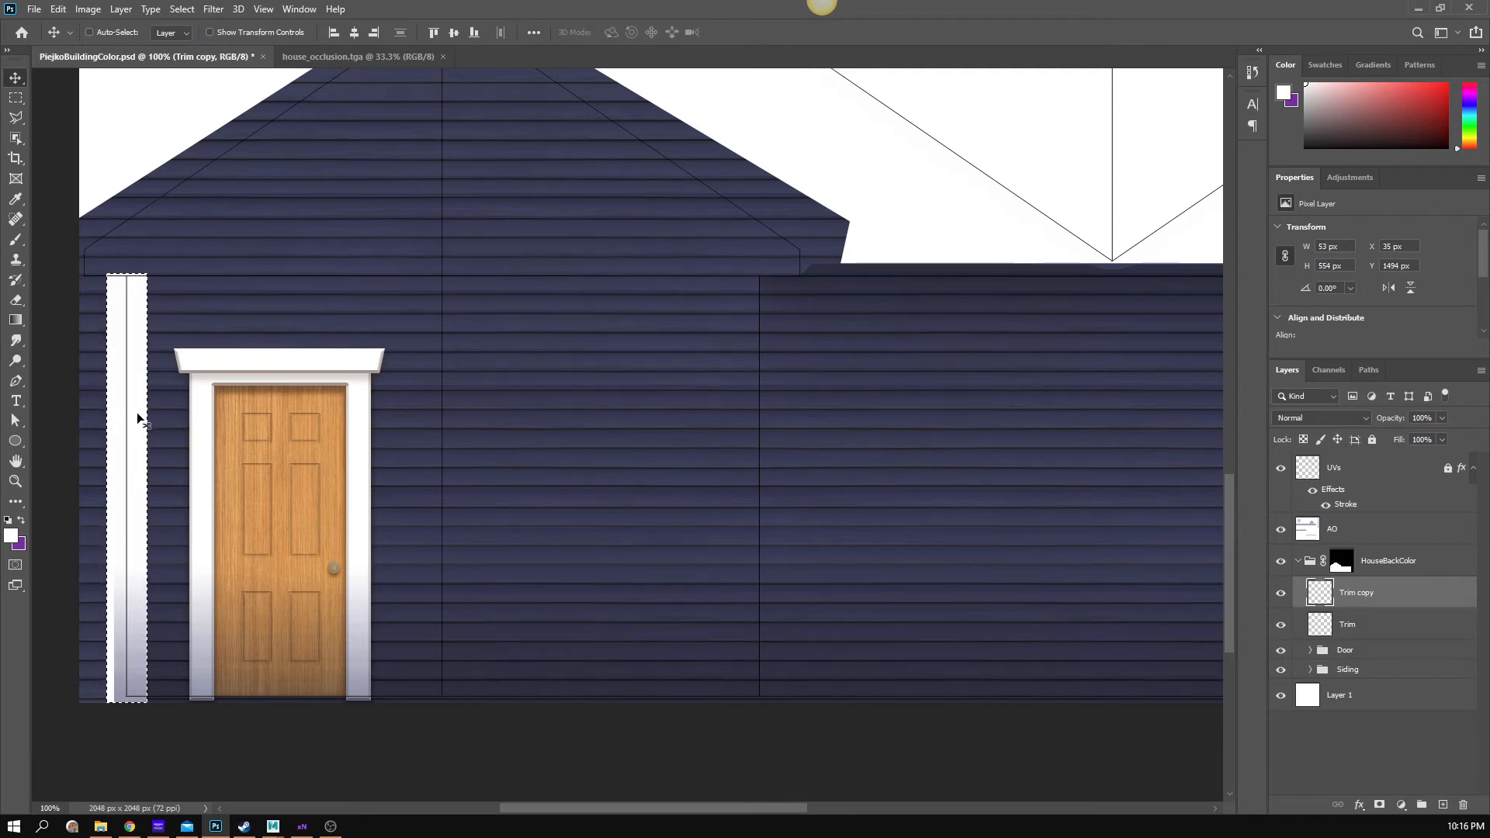
drag(137, 417, 771, 422)
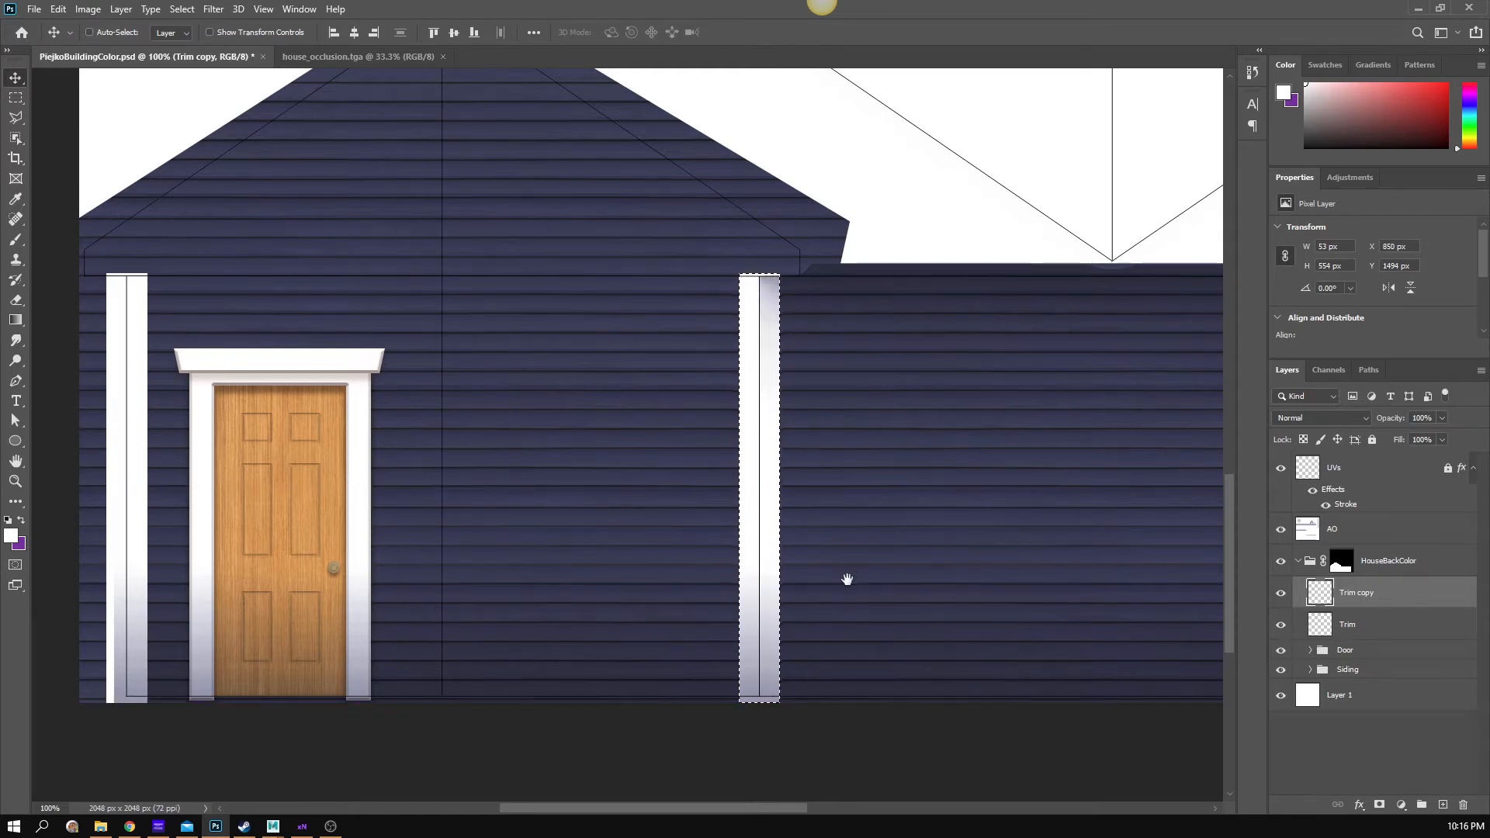
drag(845, 582, 526, 577)
drag(573, 503, 547, 496)
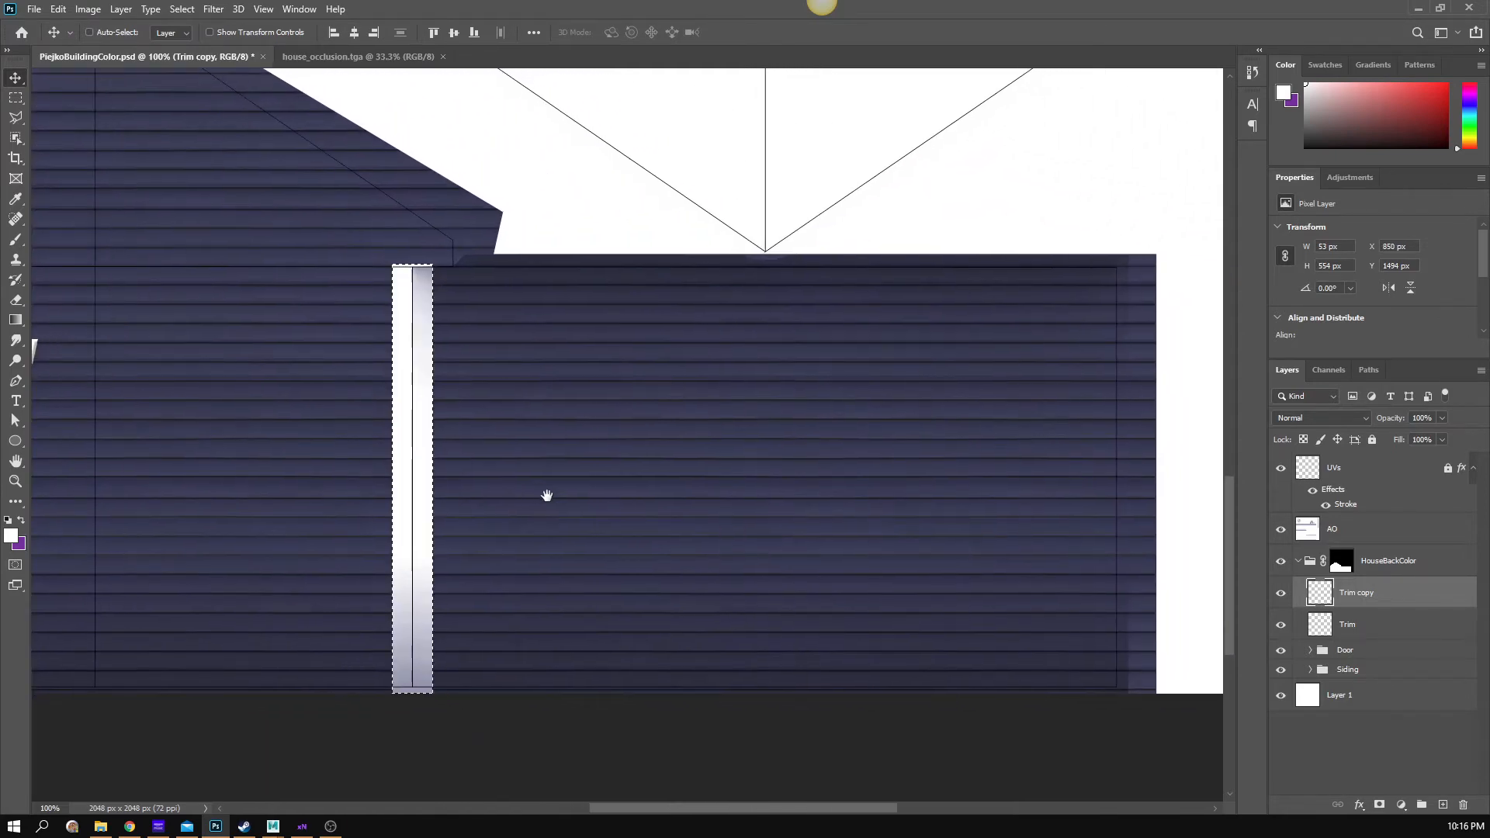
drag(432, 464, 1051, 482)
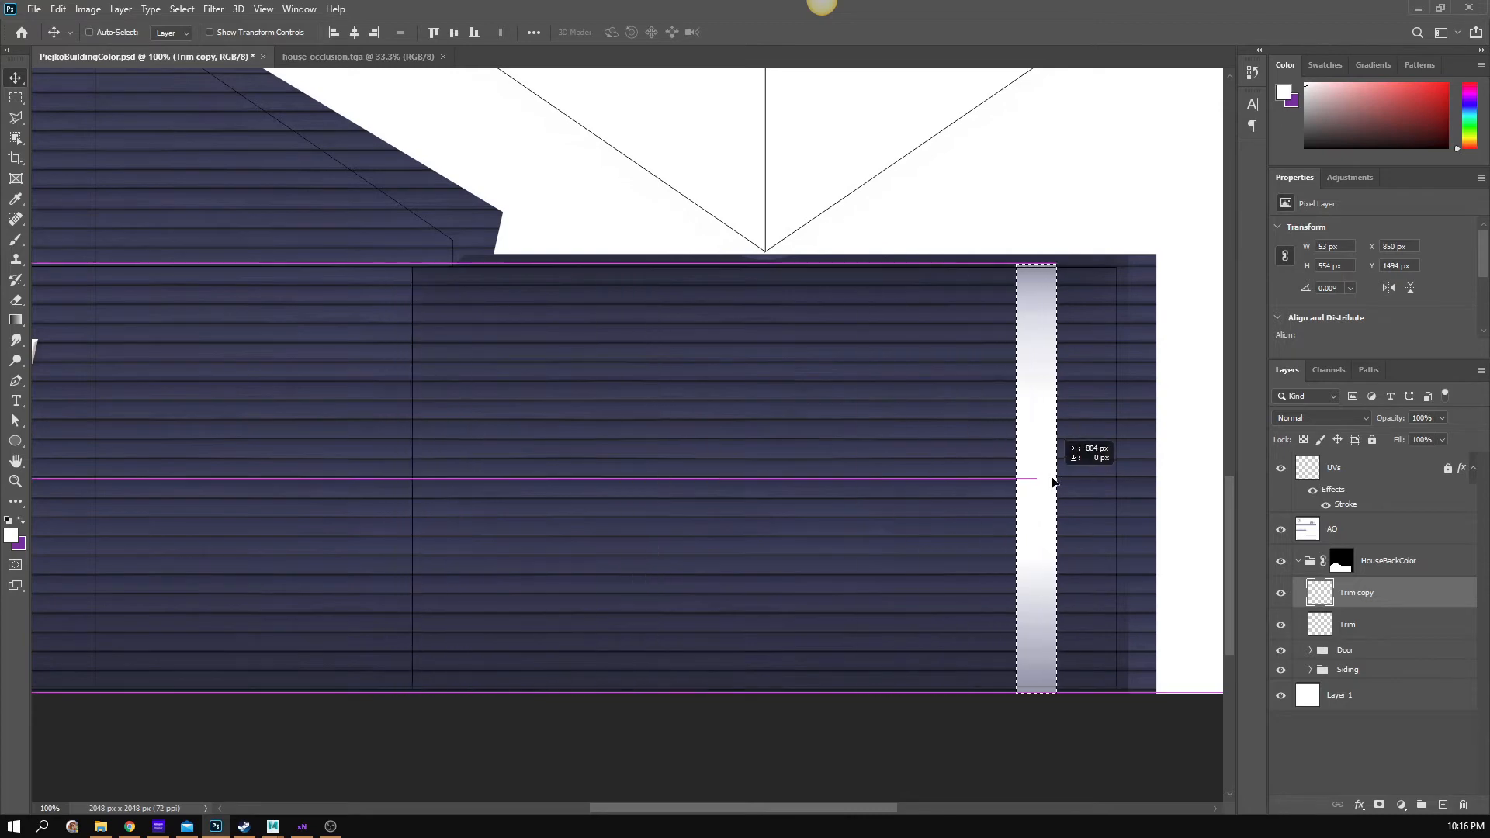
key(ctrl+z)
- Move the Trim copy strip from beside the door onto the UV line where the gabled wall meets the side wall
drag(442, 447, 966, 413)
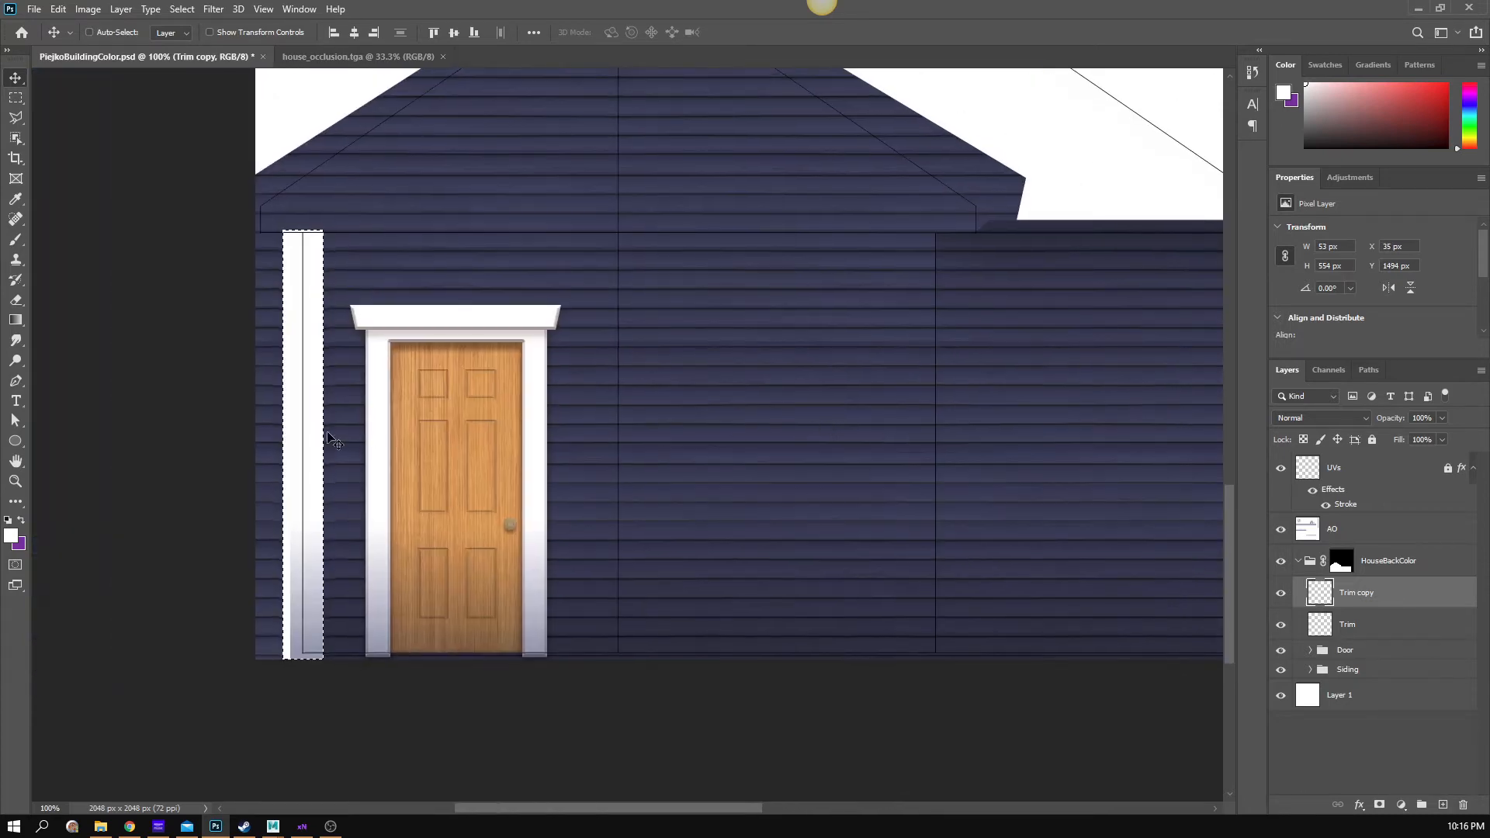
drag(314, 426, 947, 455)
drag(1087, 458, 619, 494)
- Duplicate the Trim copy layer as "Trim copy 2" and move it onto the UV line at the side wall's far right end
right_click(1429, 587)
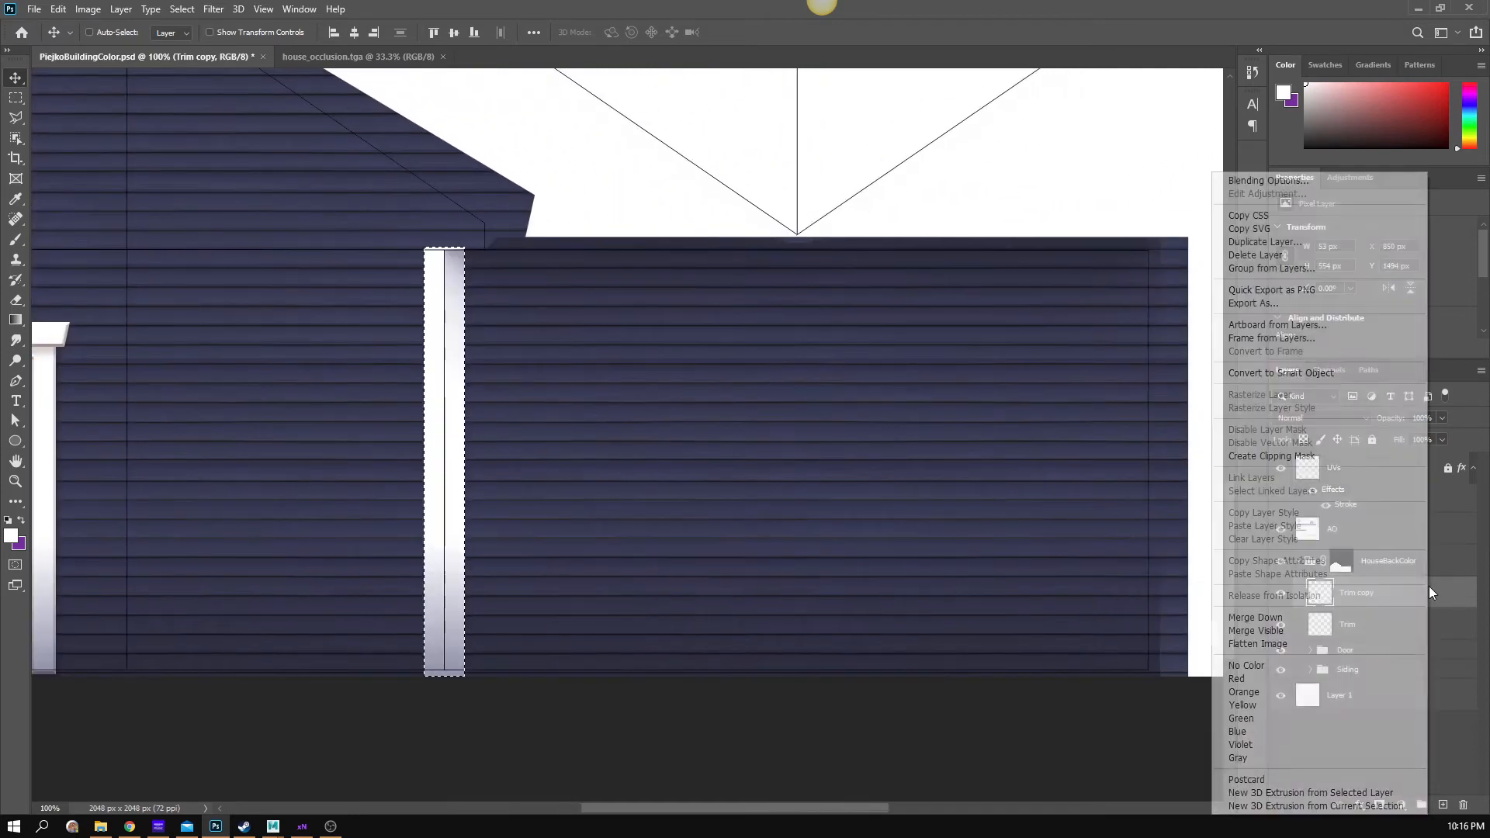
click(1281, 242)
click(702, 386)
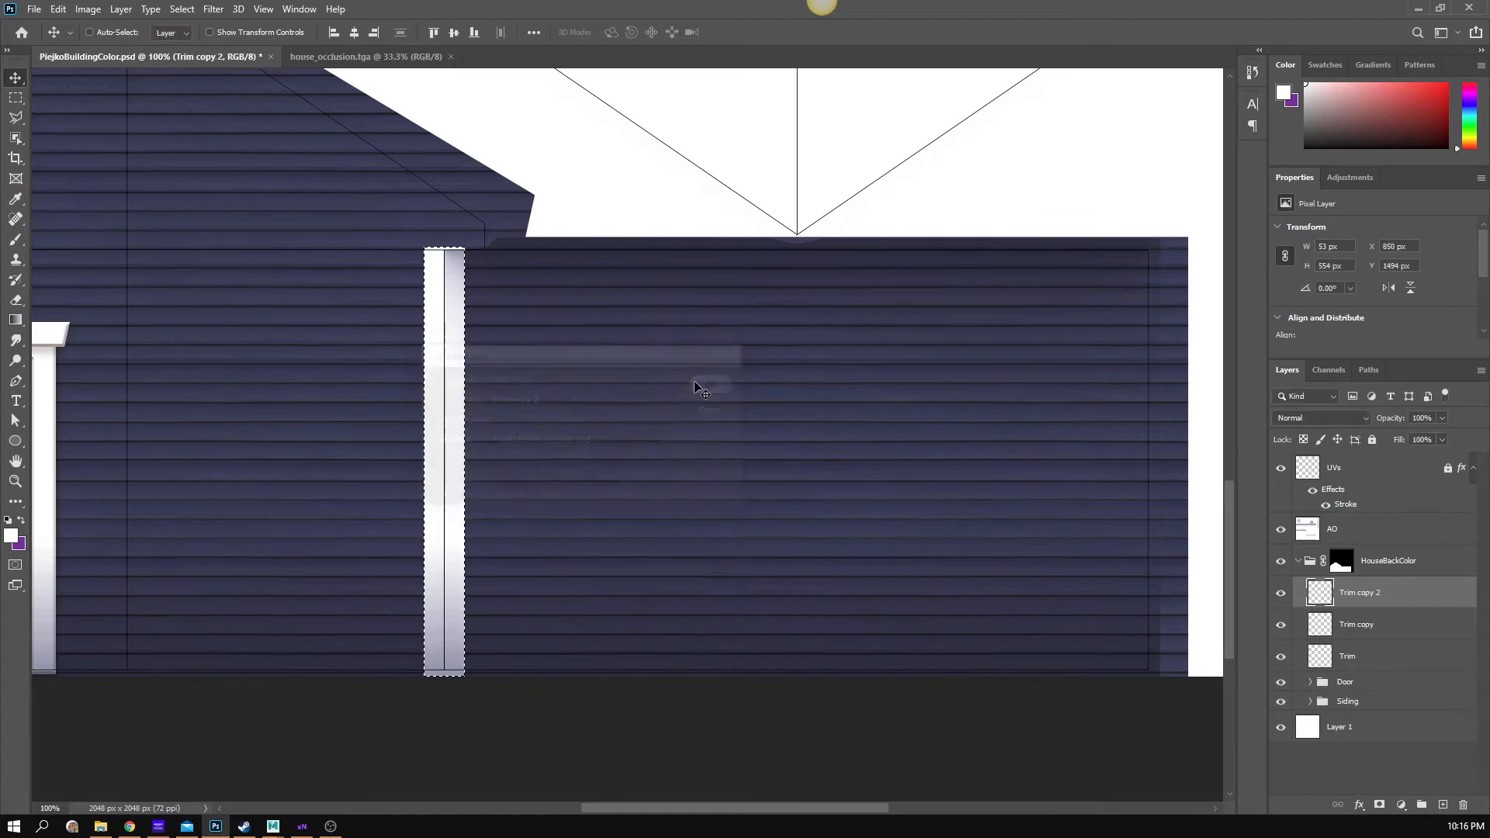
drag(436, 417, 1156, 387)
- Copy the layer style of the Rectangle 4 copy layer in the Door group's Trim subgroup
drag(631, 323, 658, 624)
alt+click(655, 604)
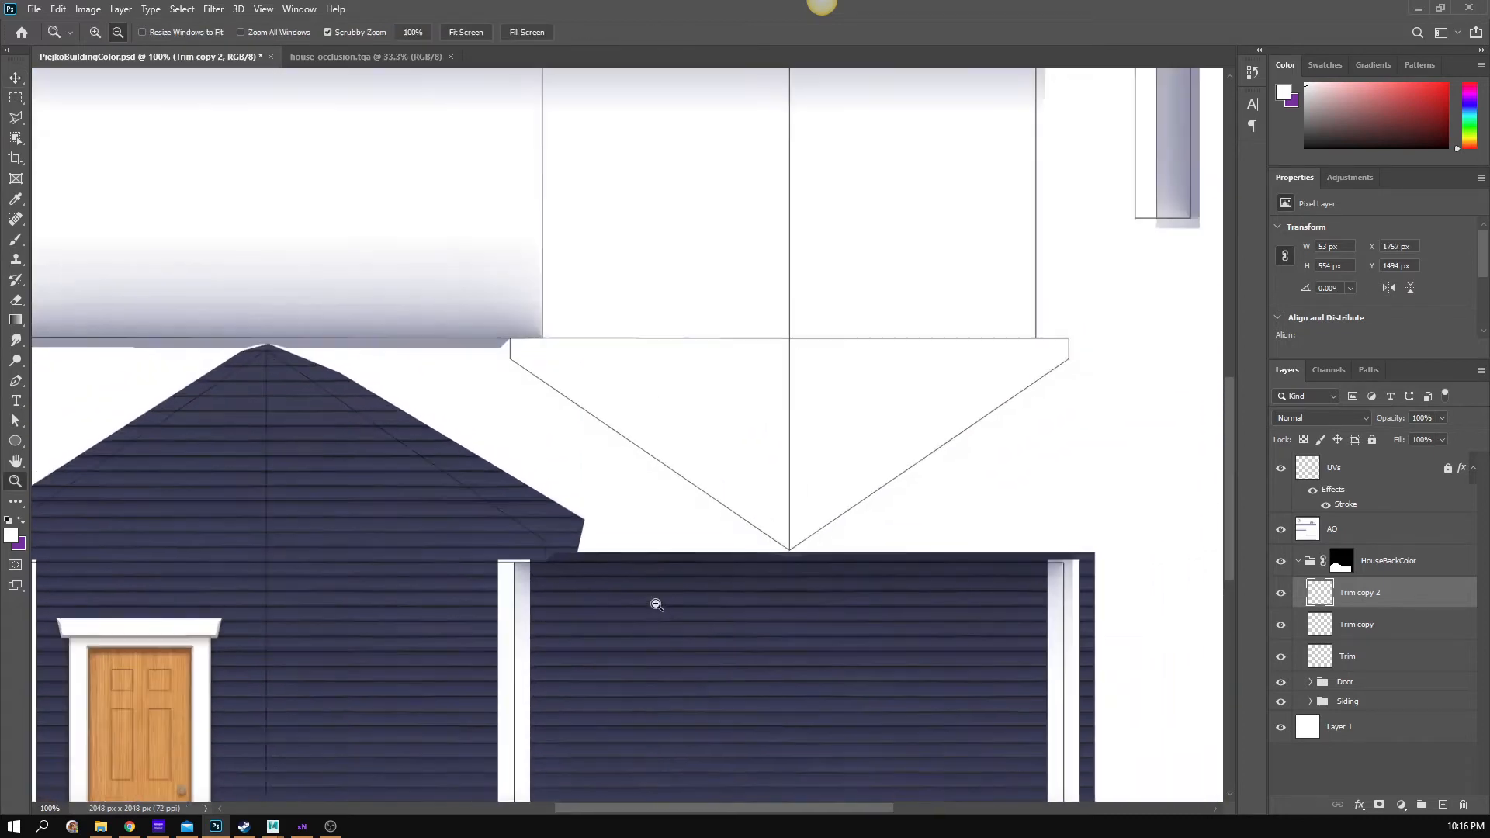
alt+click(656, 604)
drag(391, 582, 497, 407)
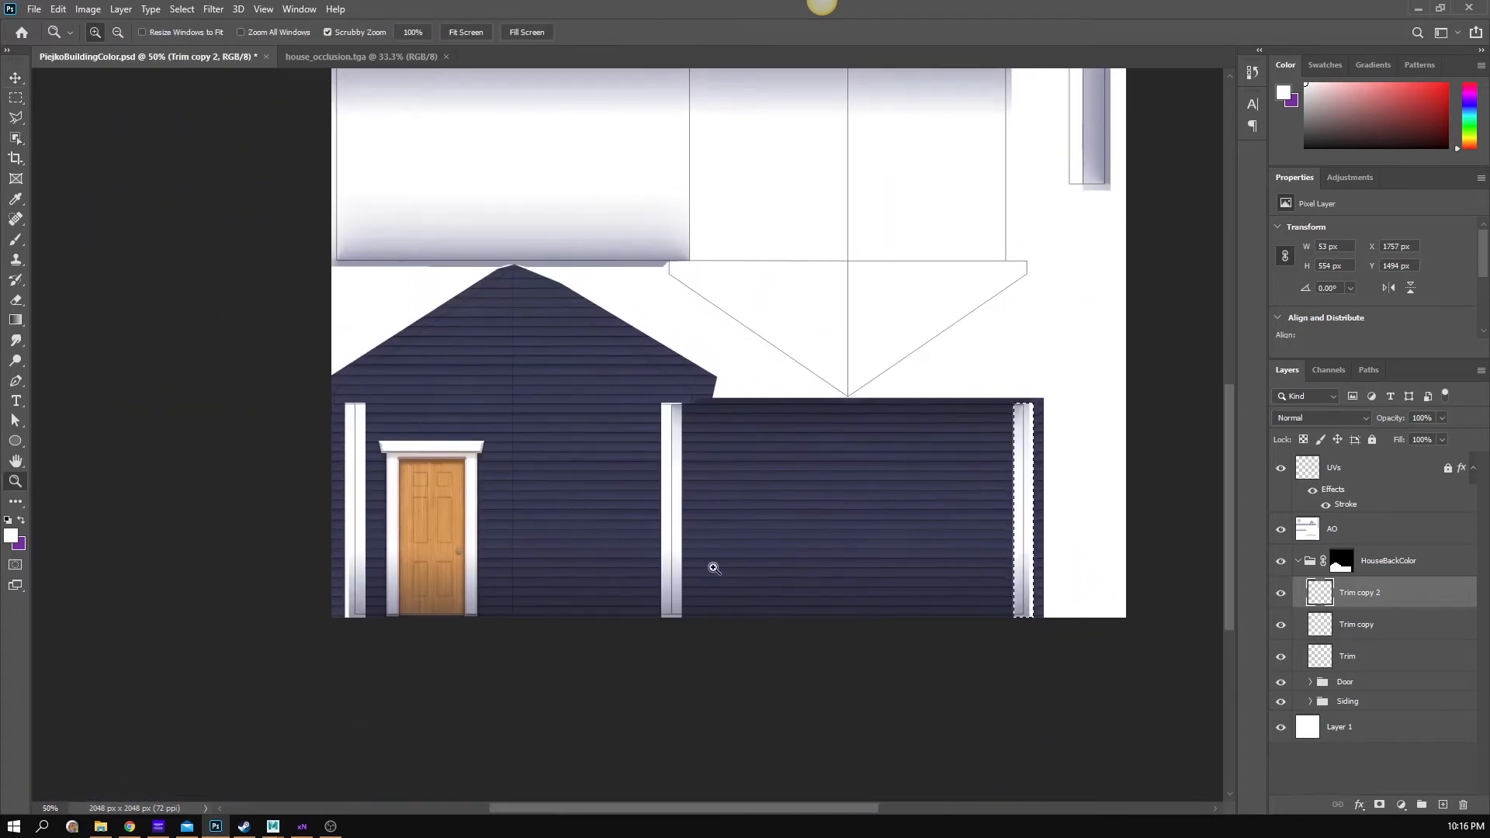
click(411, 464)
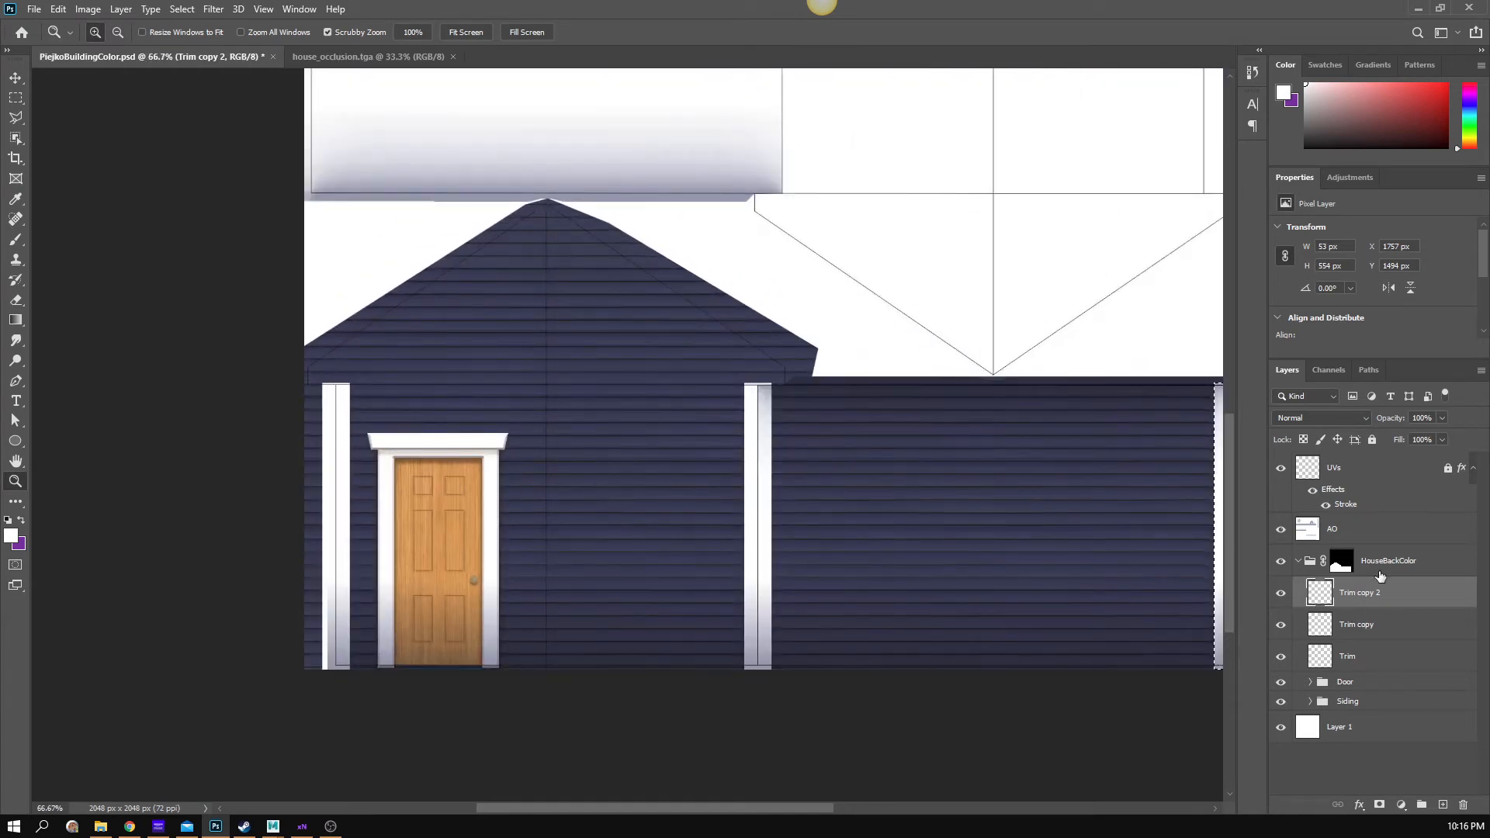
click(1310, 682)
scroll(1310, 683, down, 2)
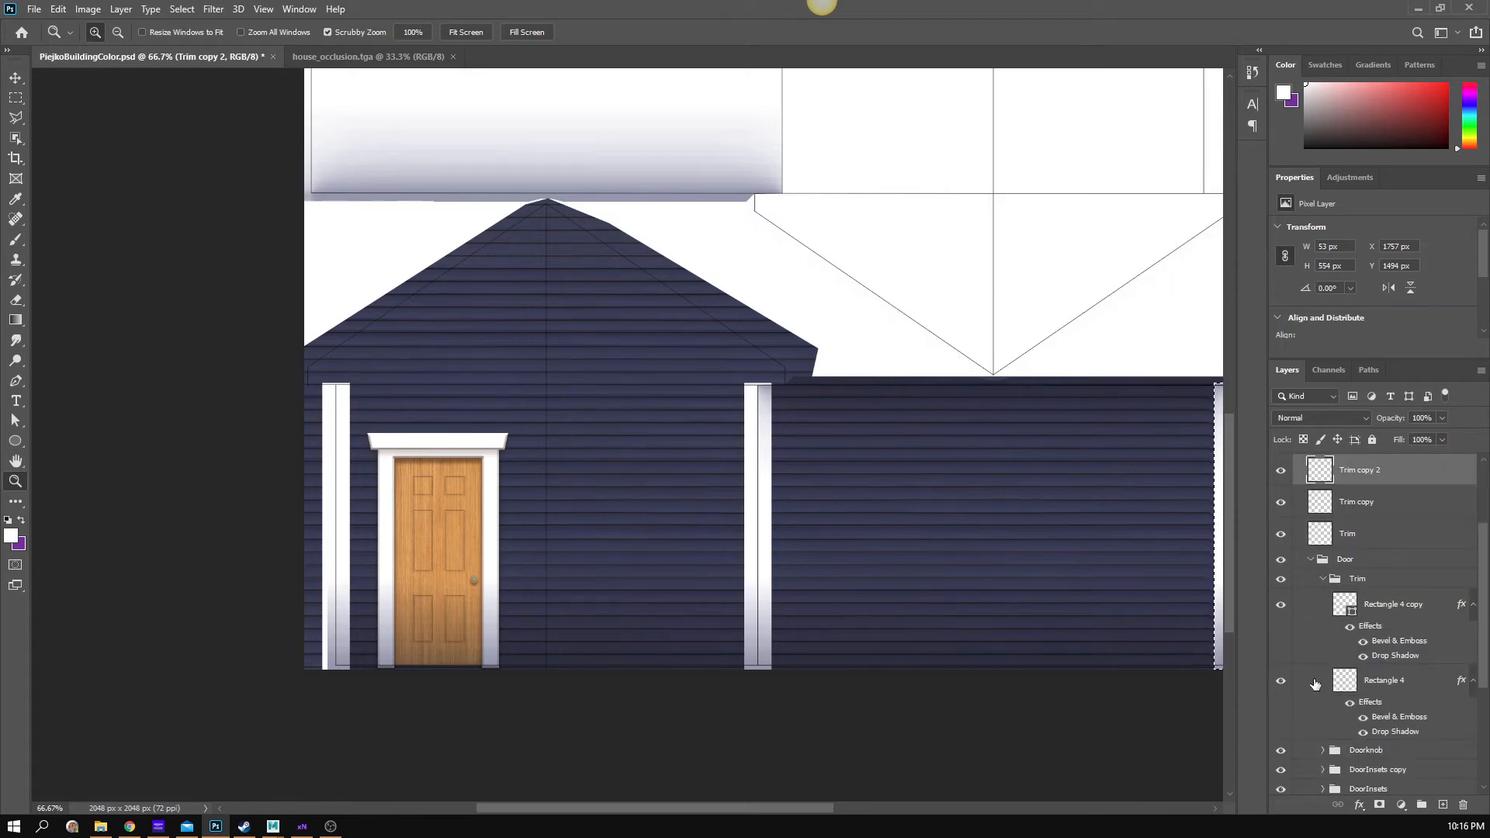
click(1280, 604)
click(1281, 604)
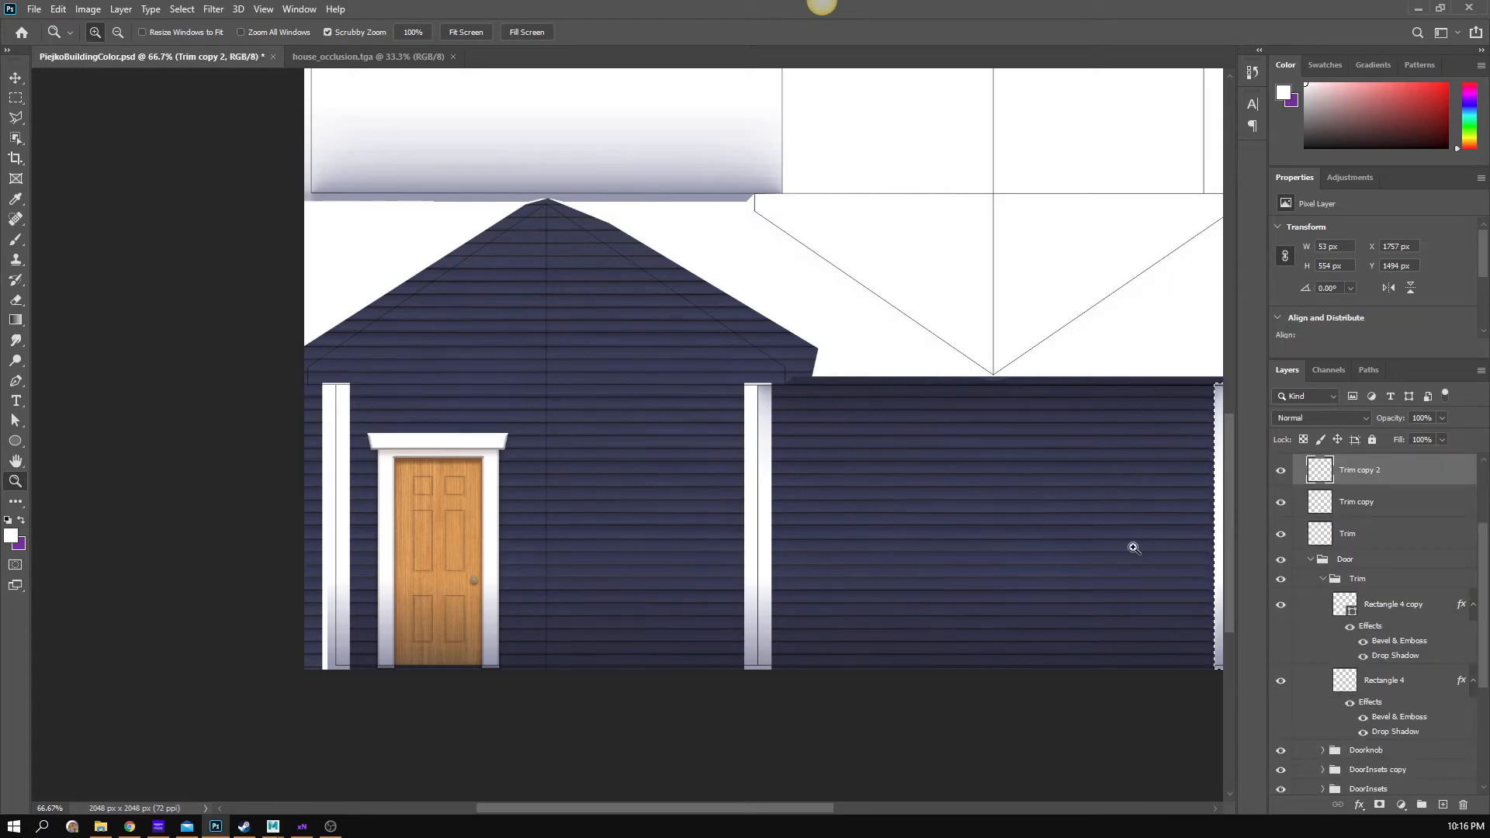
click(1393, 604)
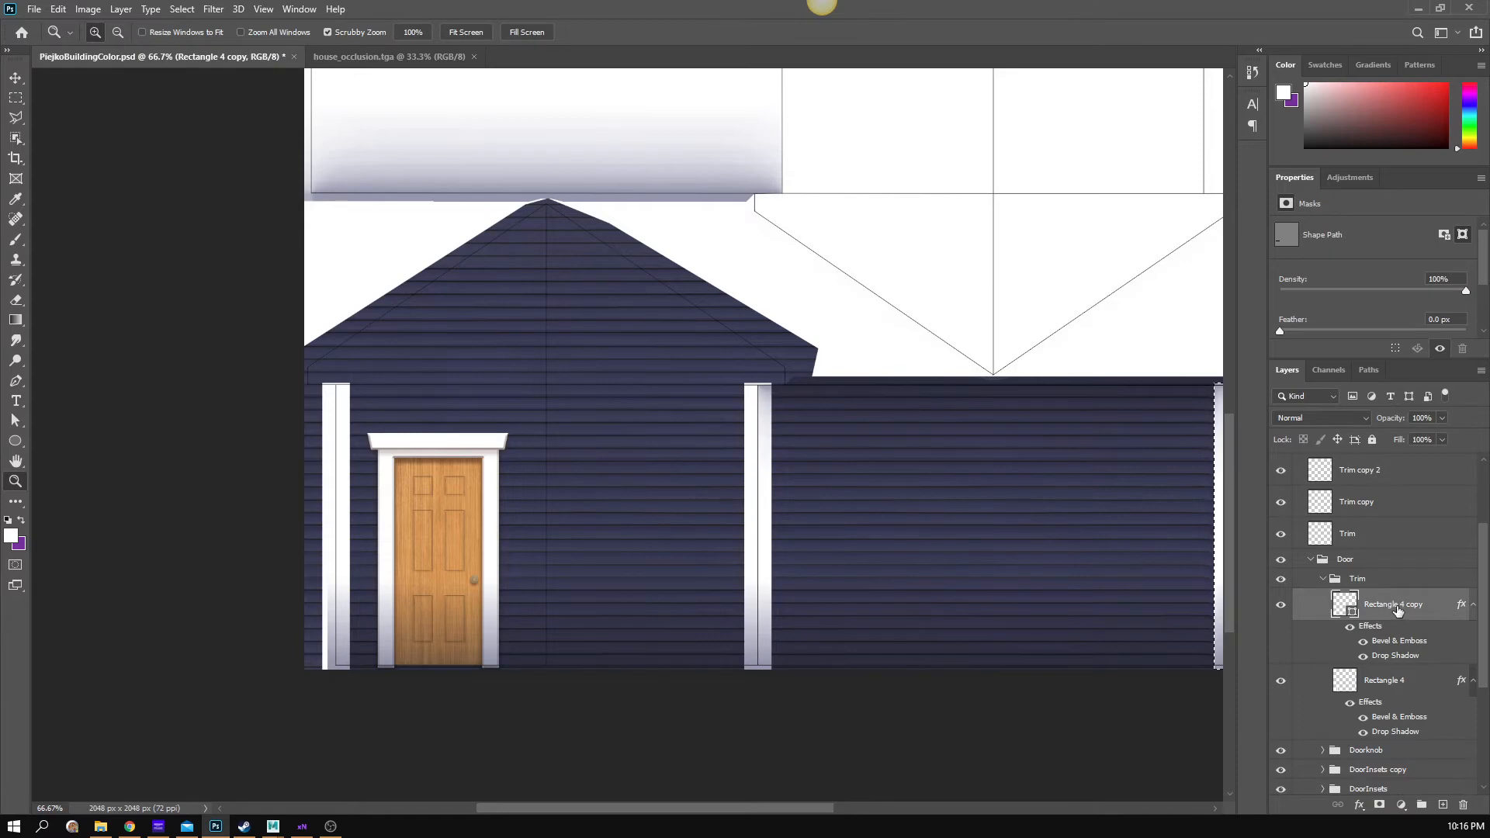
right_click(1393, 604)
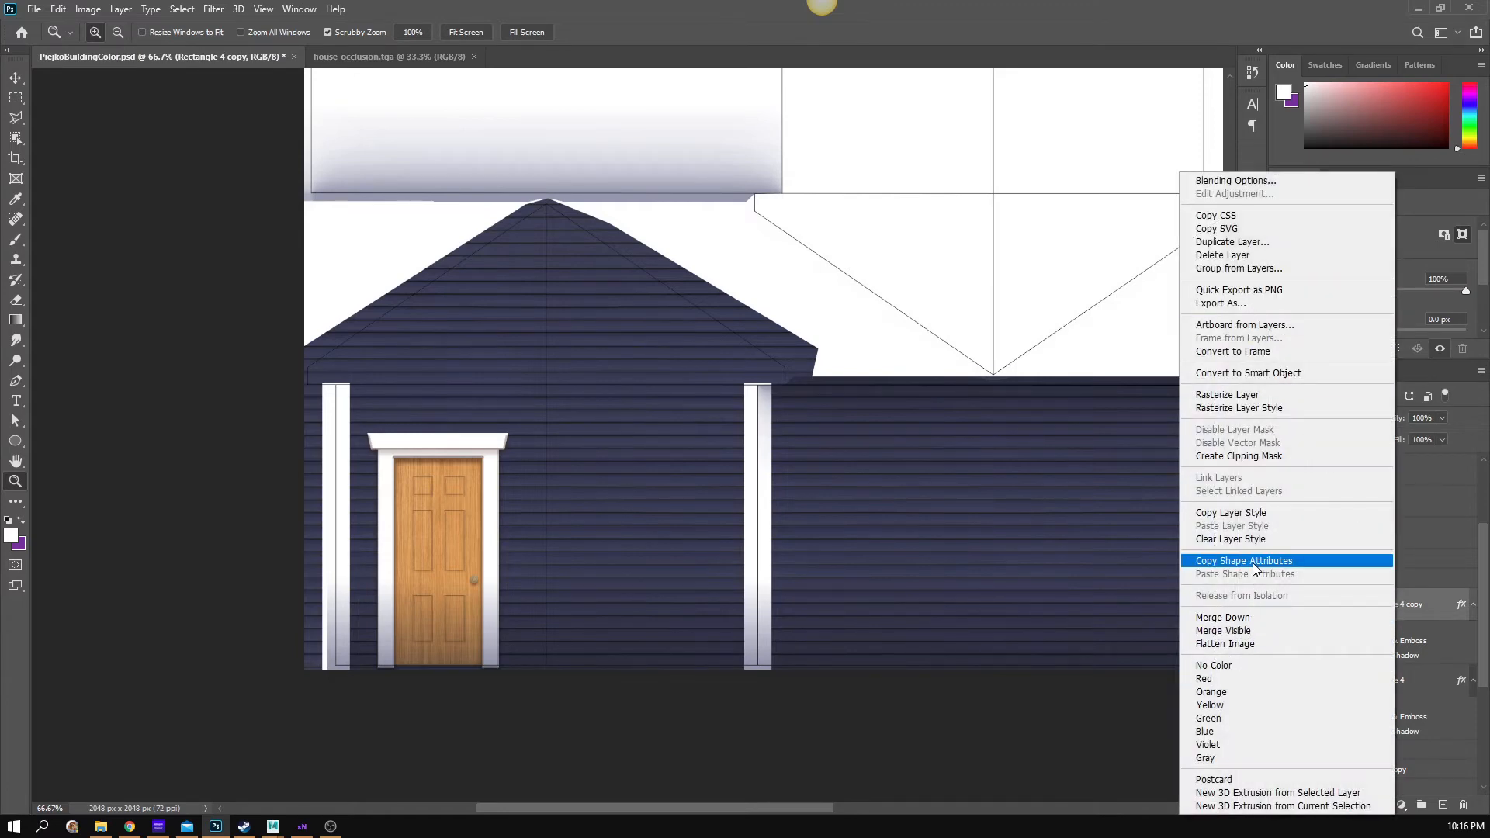
click(1249, 514)
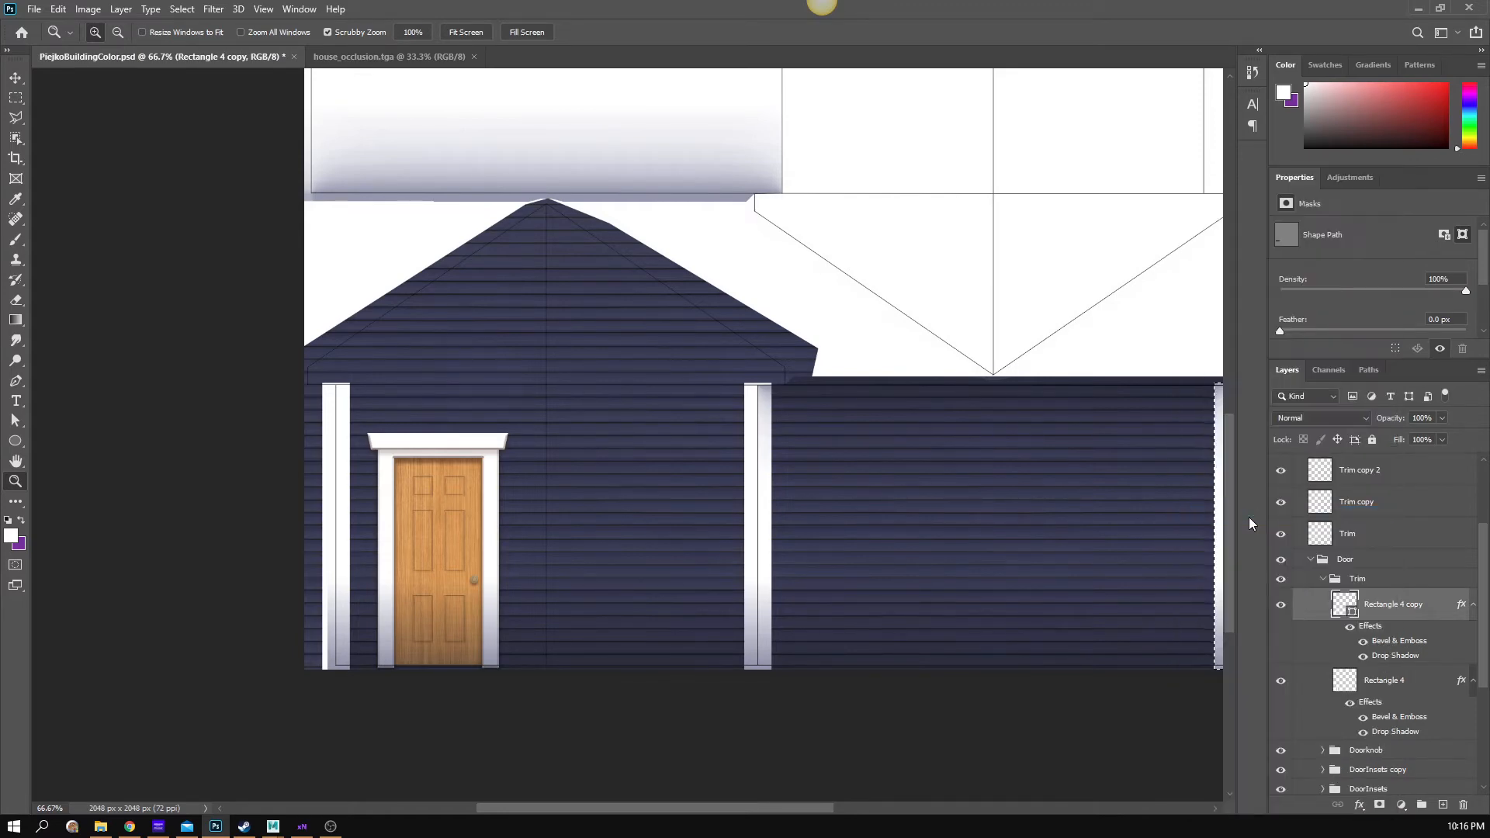
- Collapse the door's Trim group and paste the copied layer style onto the corner strip's Trim layer
click(1323, 579)
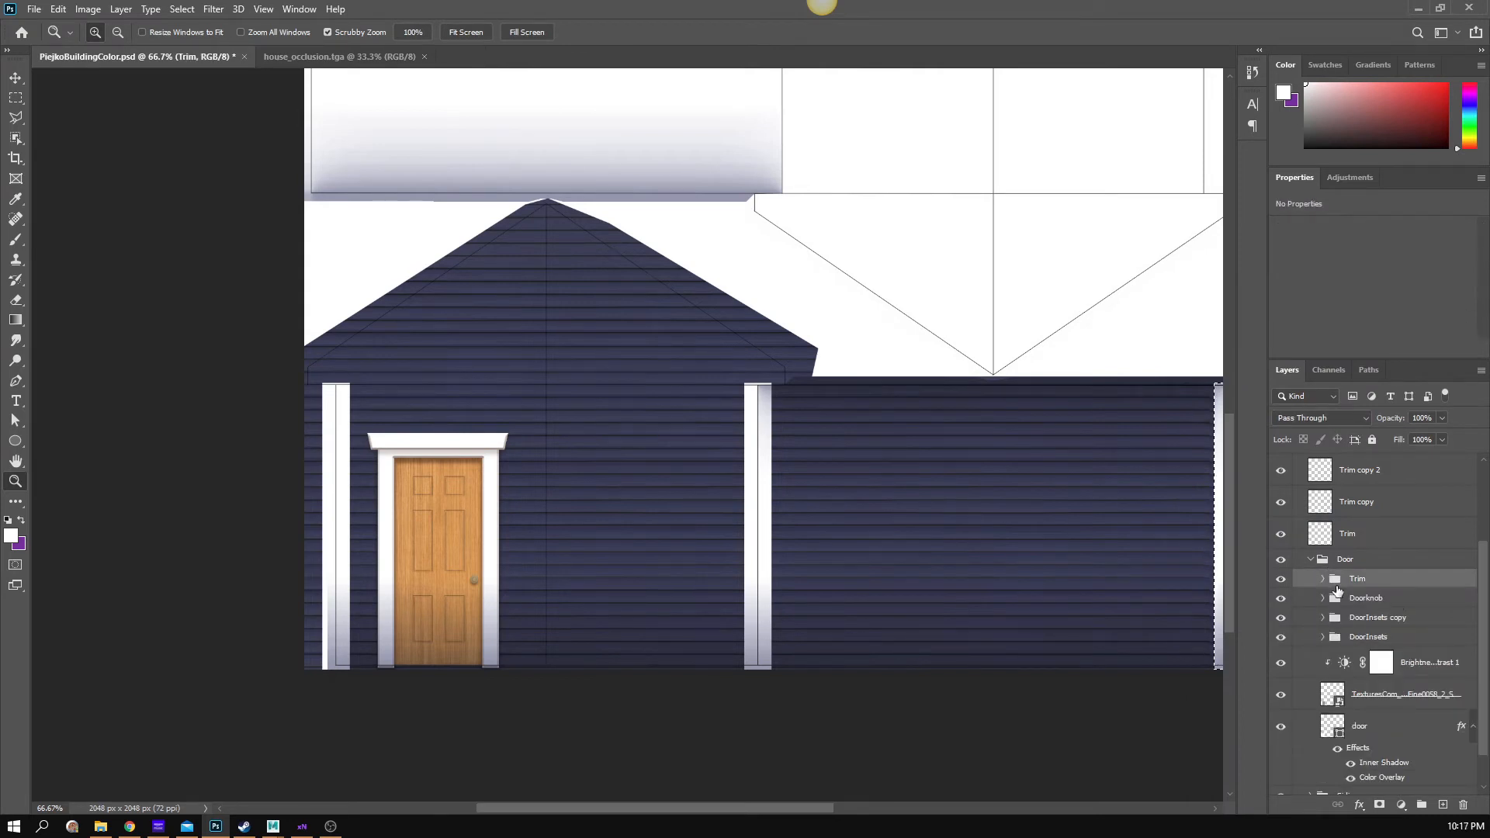
click(1302, 559)
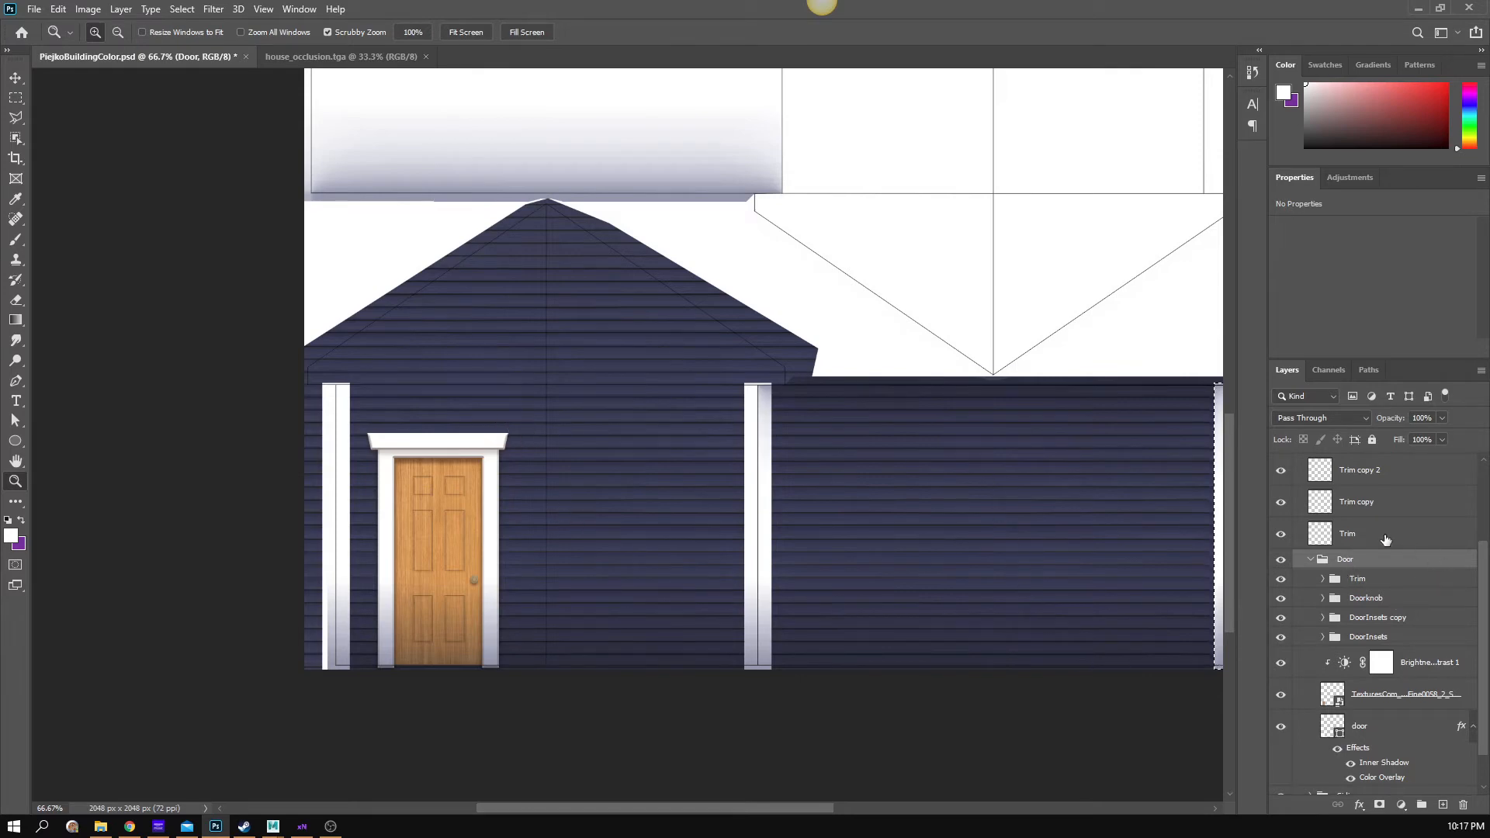
click(1338, 534)
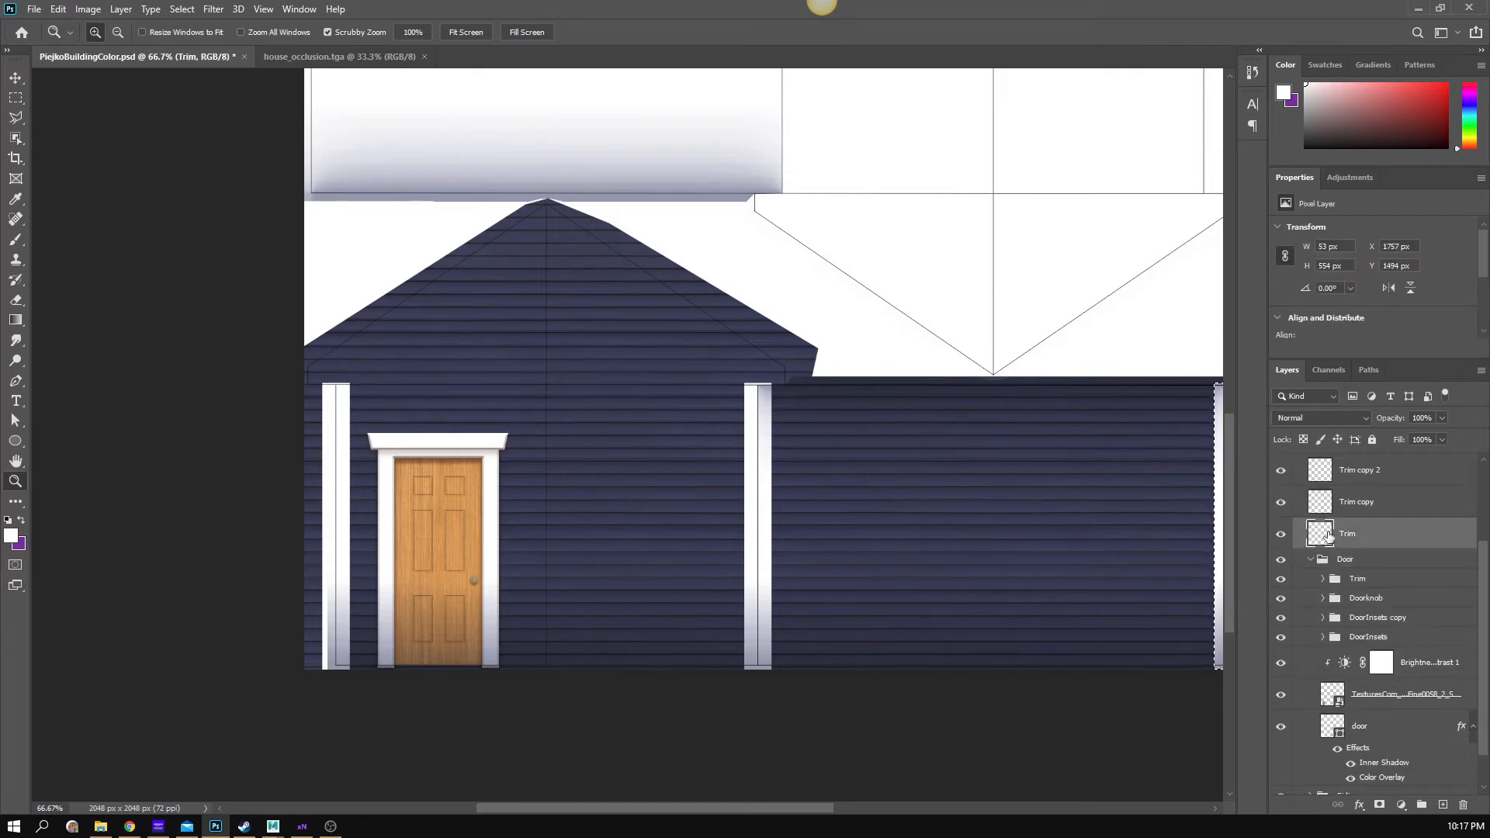
right_click(1352, 536)
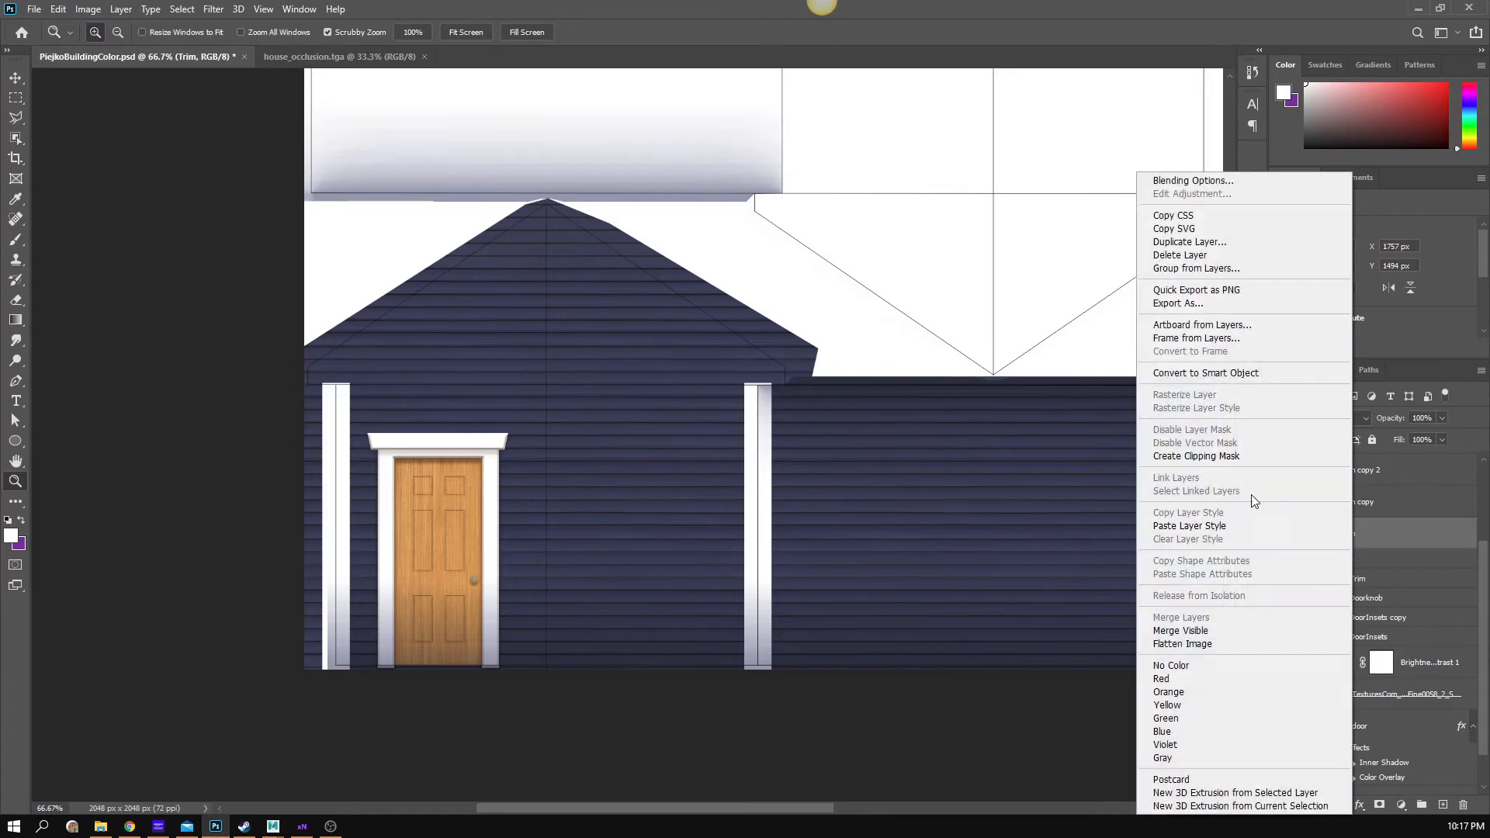
click(1216, 527)
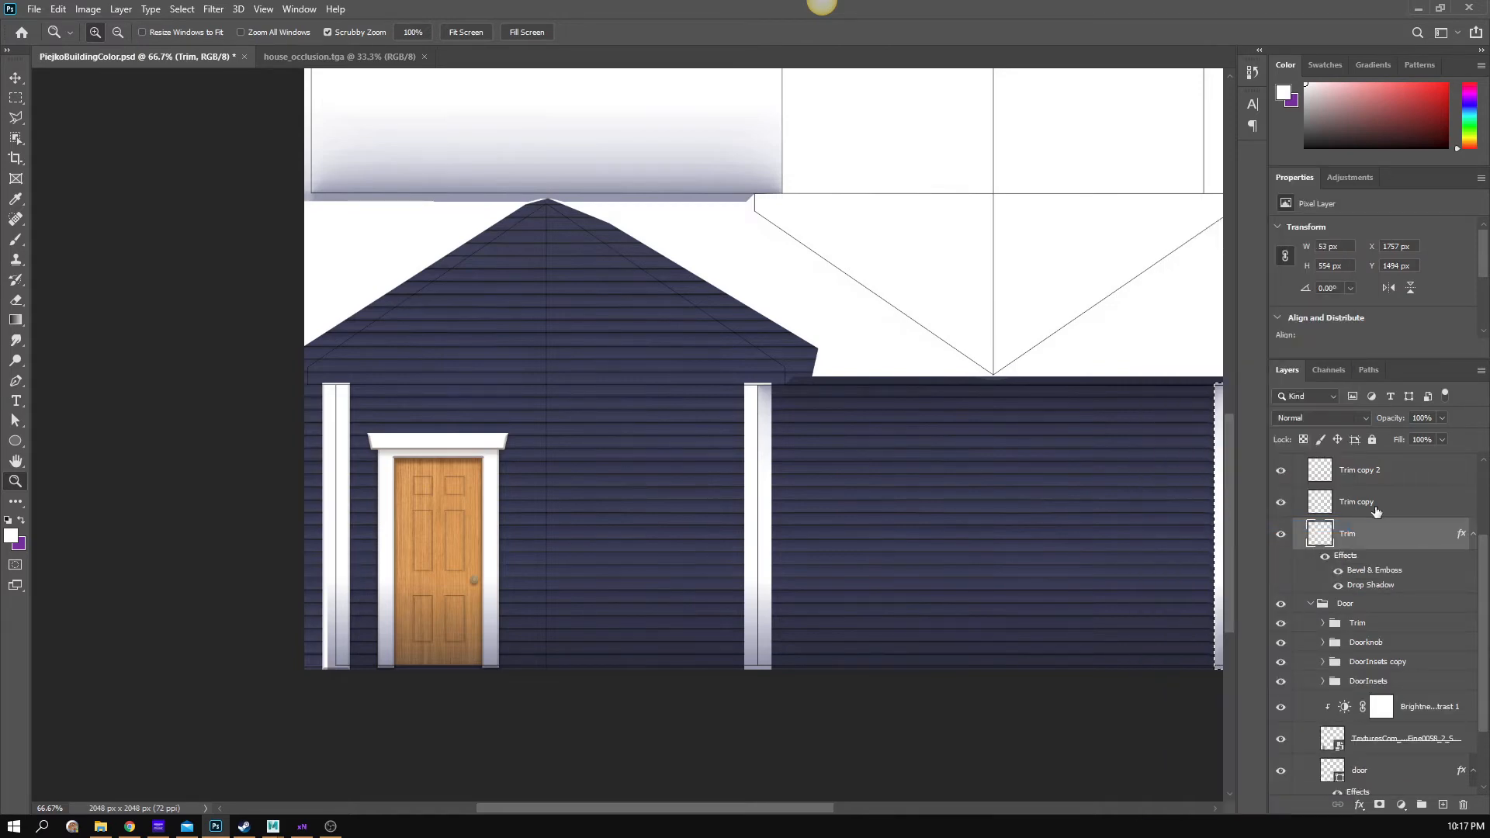
- Paste the door trim's Bevel & Emboss and Drop Shadow style onto the Trim copy and Trim copy 2 layers
click(1371, 503)
right_click(1370, 503)
click(1311, 523)
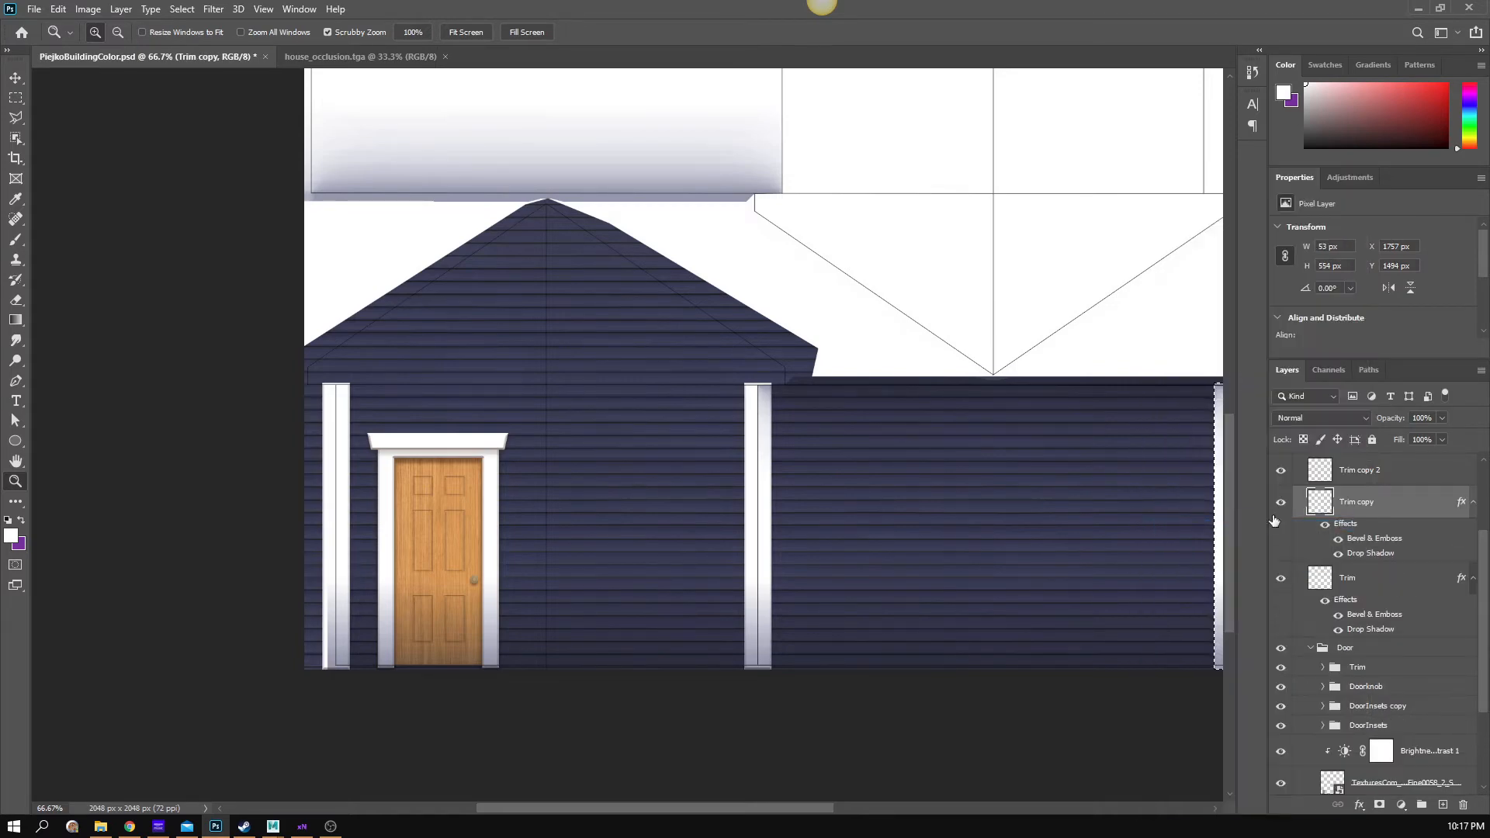
click(1360, 477)
right_click(1360, 478)
click(1278, 531)
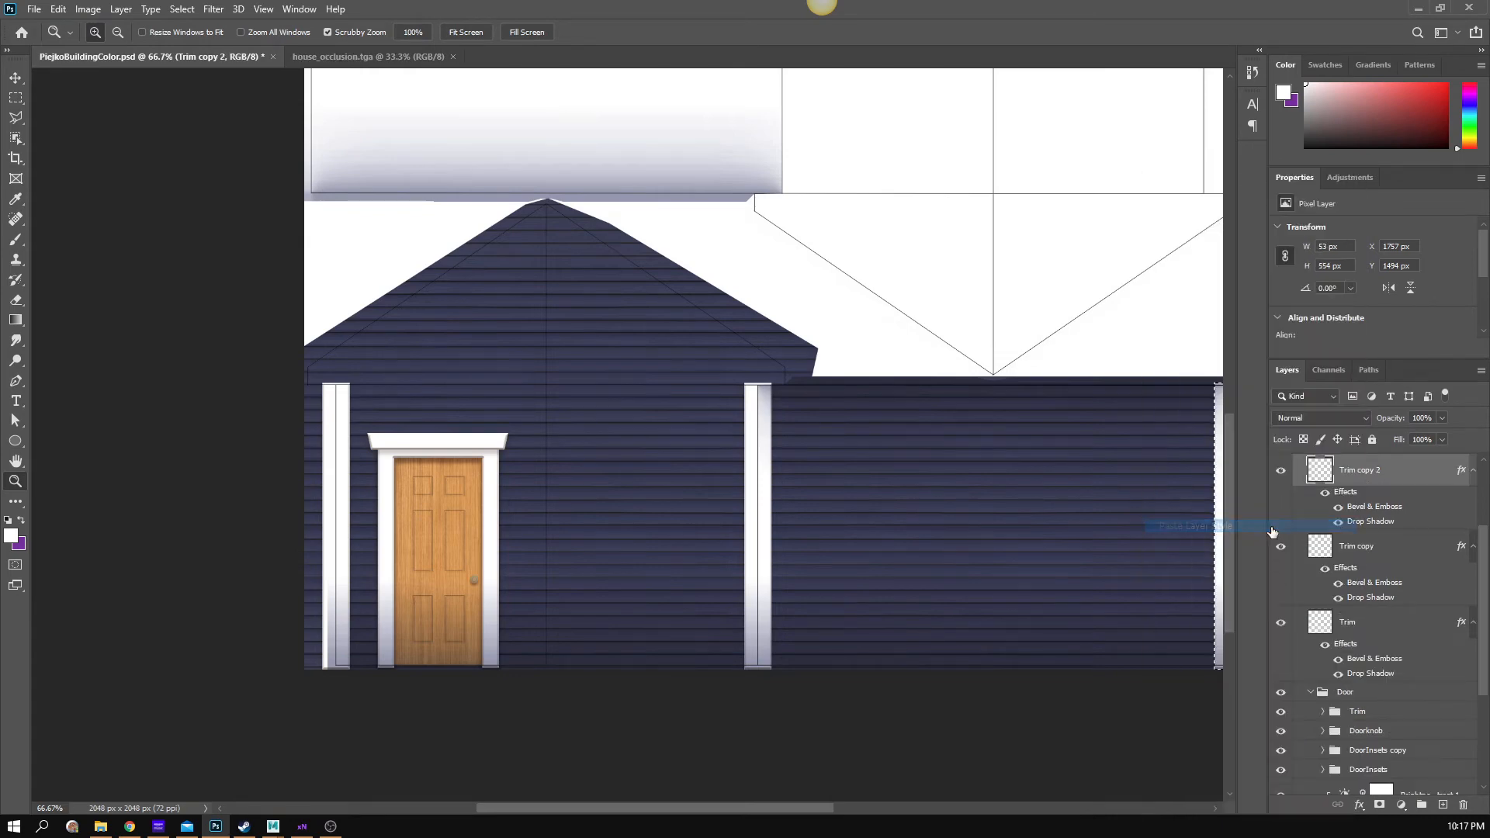
- Examine the beveled edges of the three corner trim strips up close and compare them with the door trim
click(803, 470)
click(803, 470)
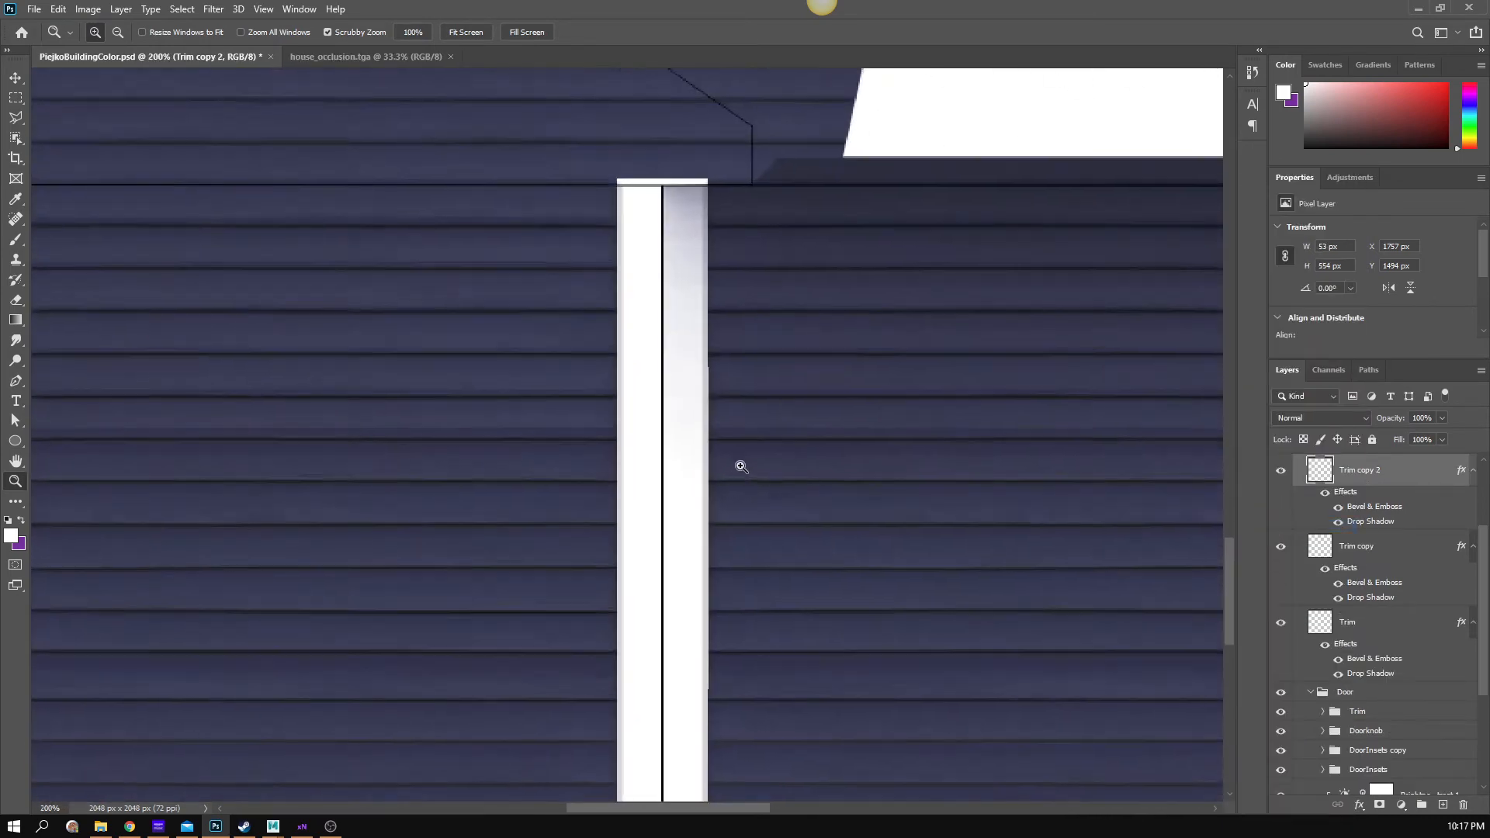
click(672, 447)
drag(620, 526, 609, 397)
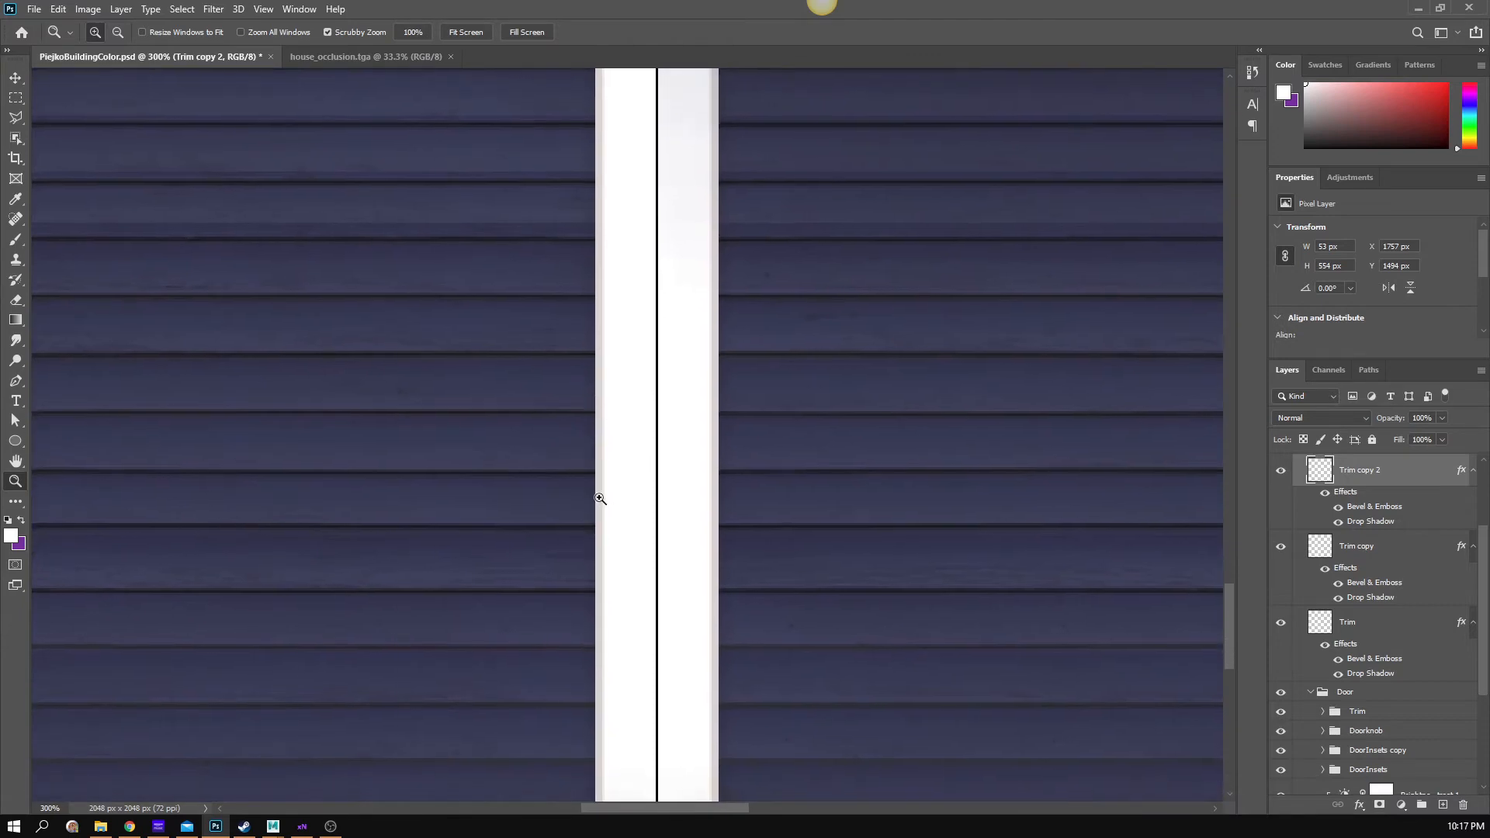
drag(719, 686, 801, 342)
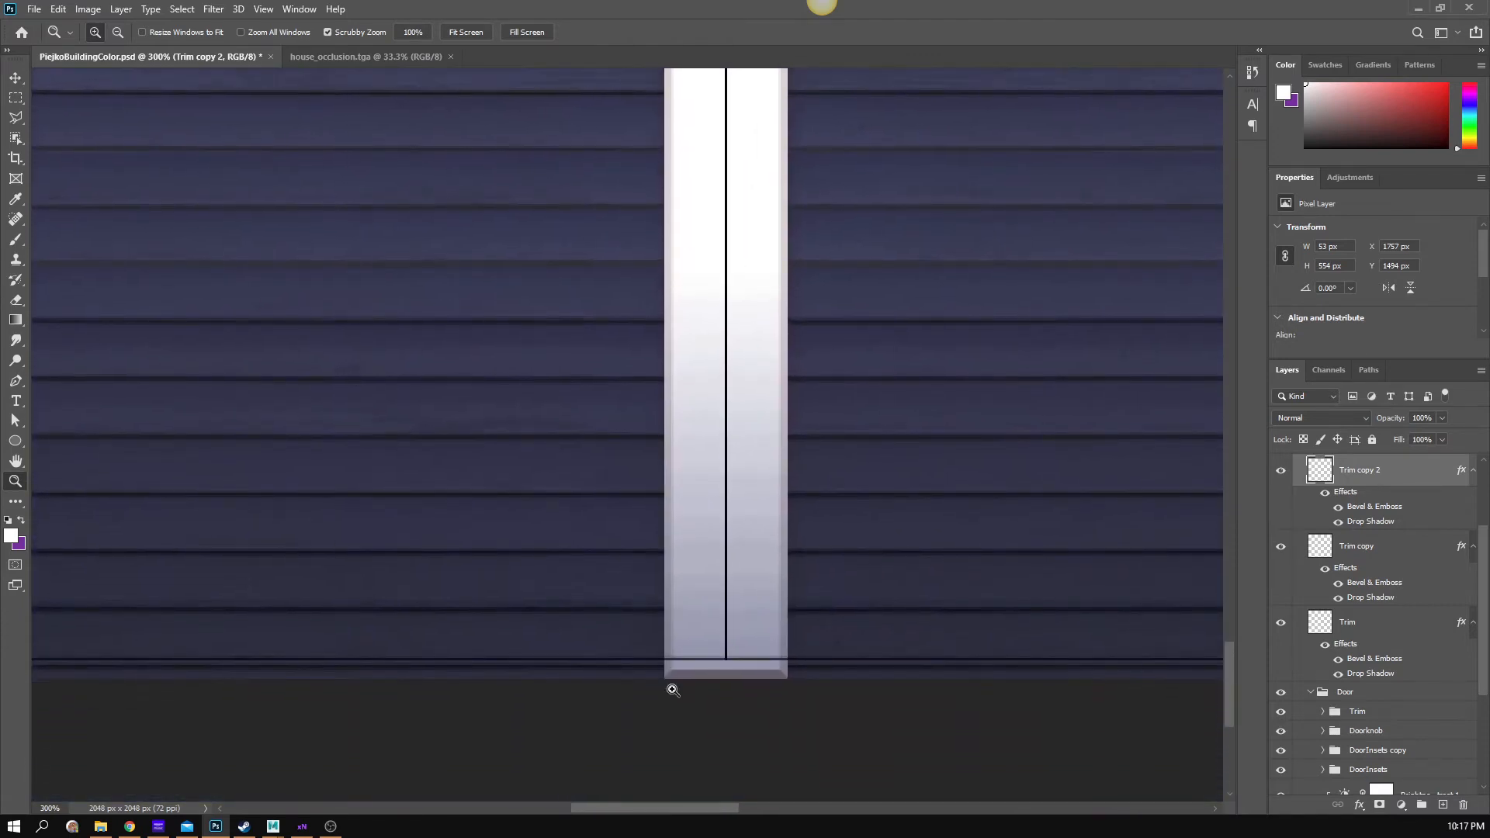
alt+click(706, 619)
drag(995, 622, 65, 658)
drag(900, 565, 492, 591)
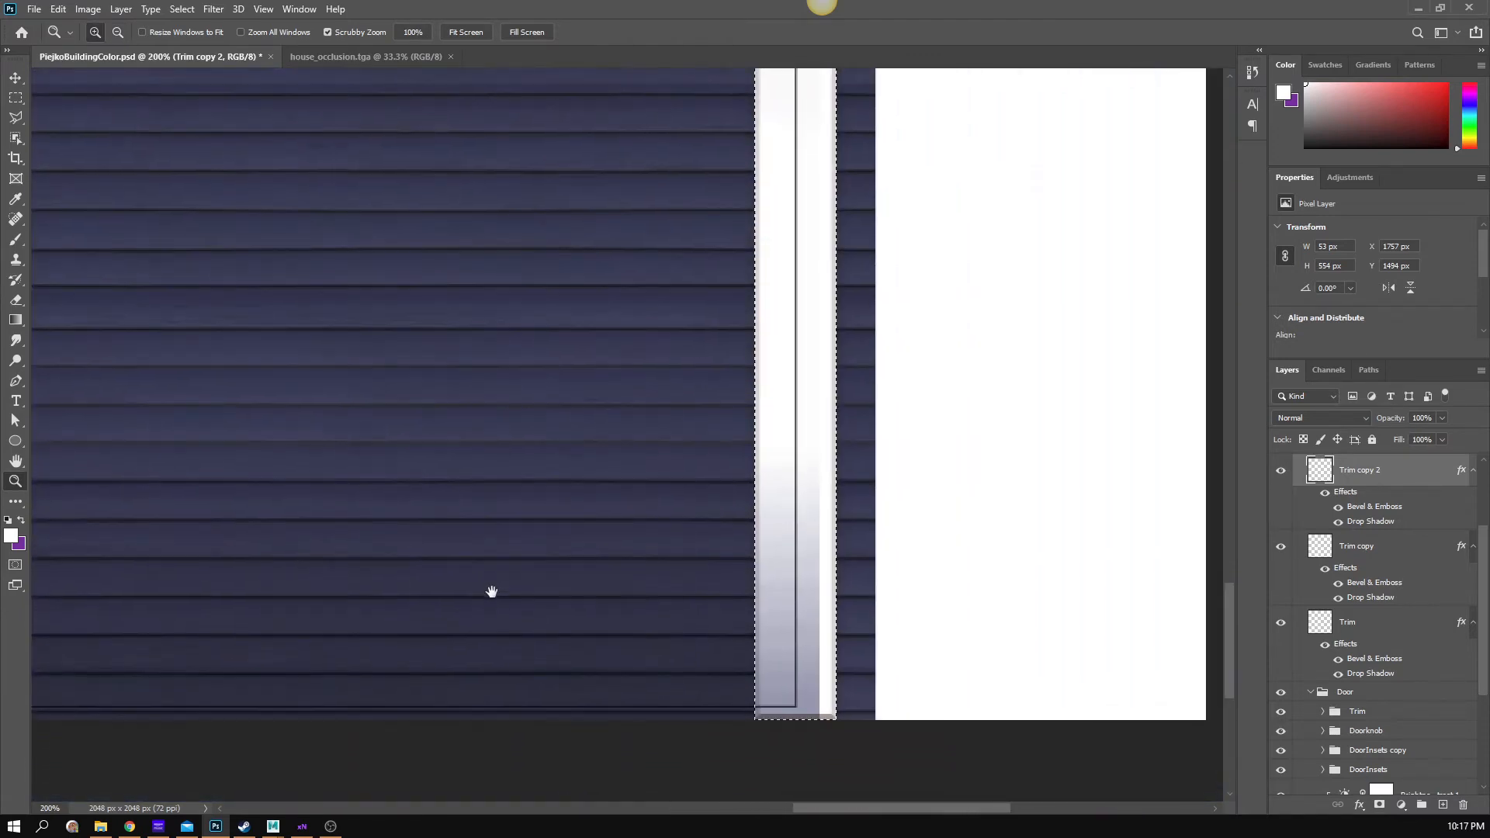
alt+click(583, 562)
alt+click(583, 562)
drag(641, 558, 1164, 504)
drag(473, 567, 695, 599)
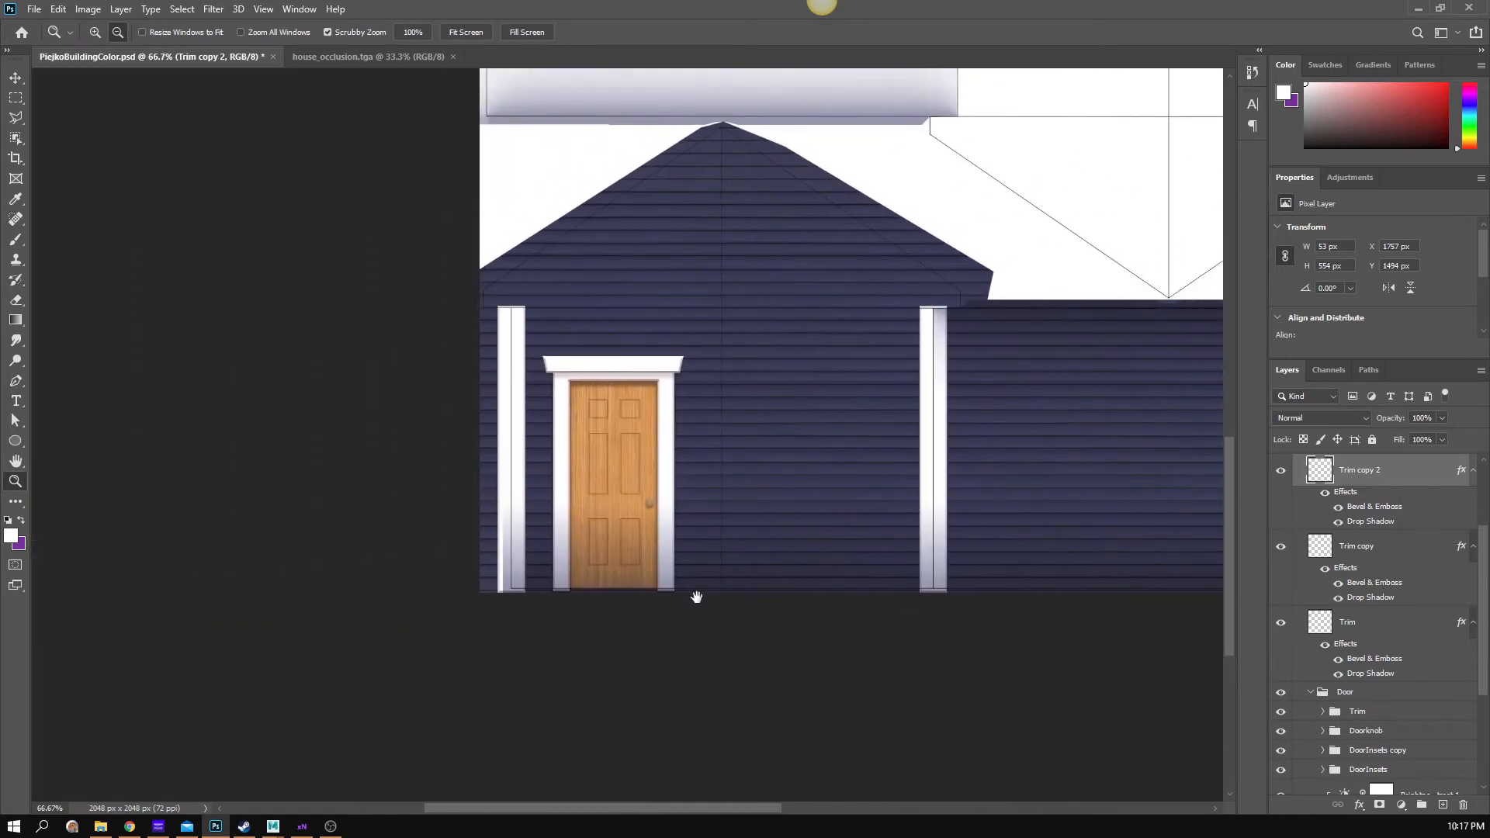
drag(825, 575, 708, 601)
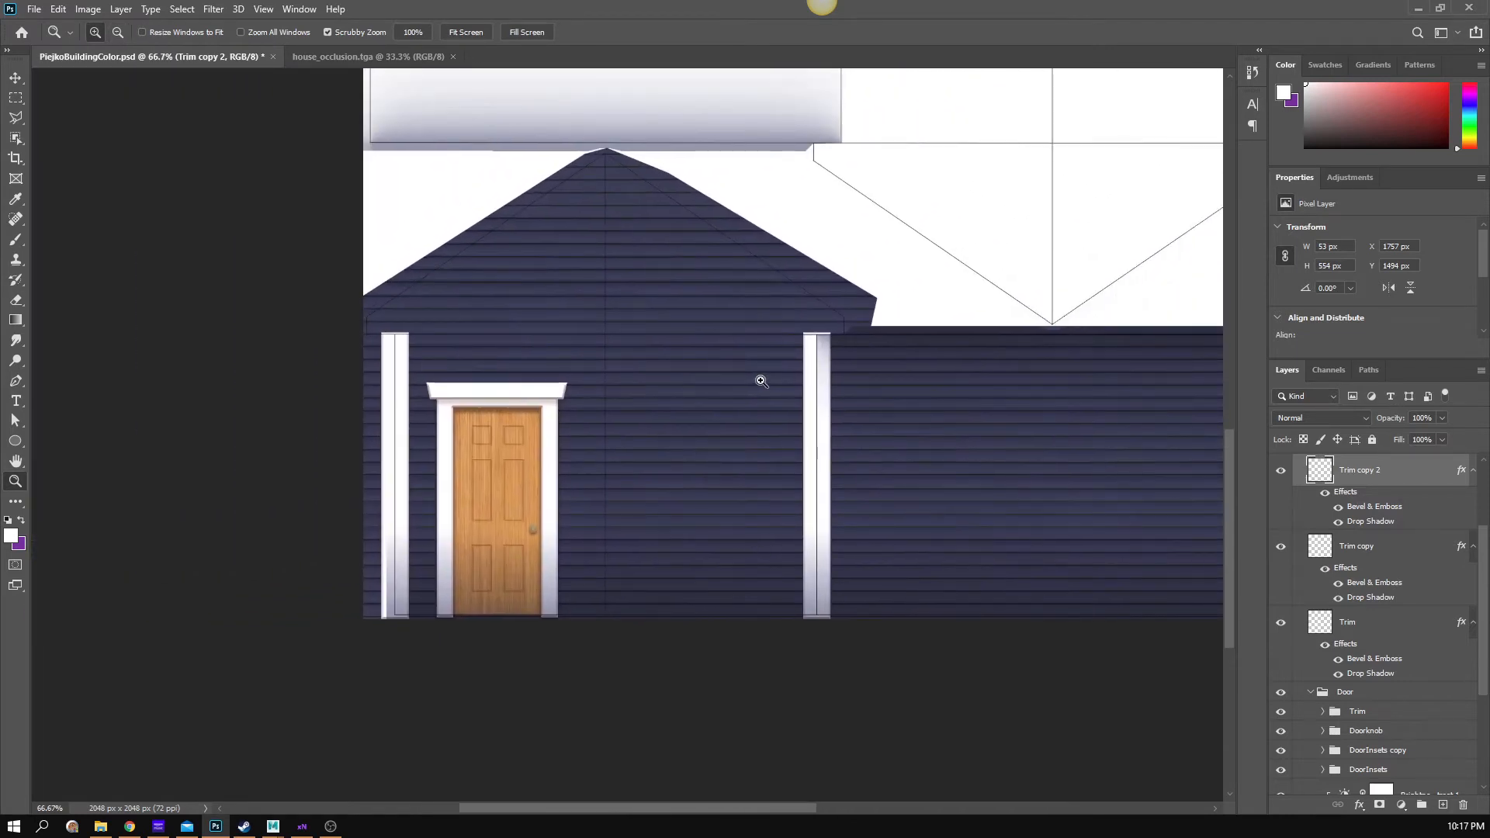
scroll(931, 412, right, 3)
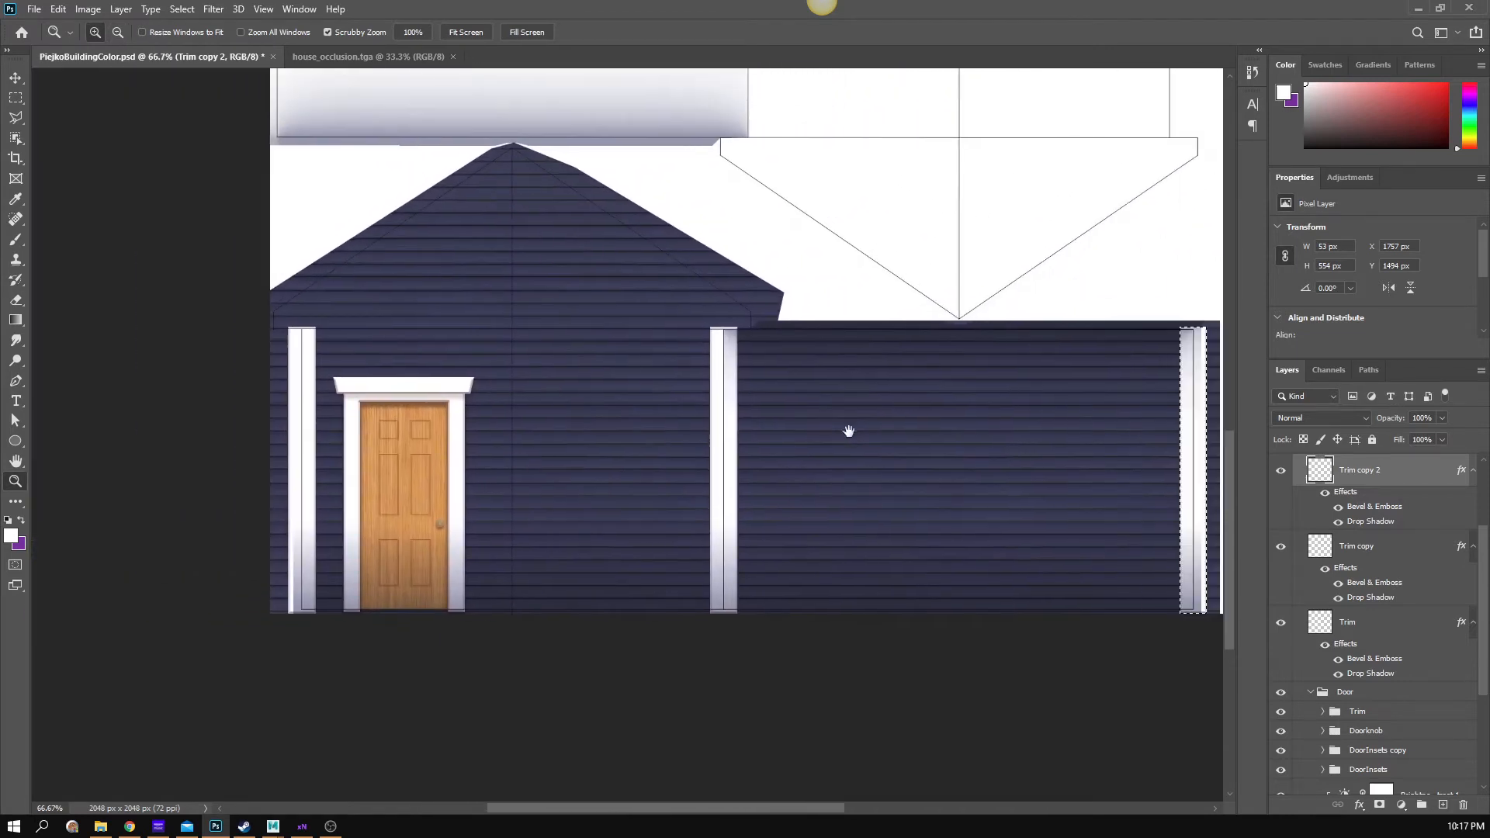
- Hide the UVs layer and save PiejkoBuildingColor.psd
scroll(1333, 522, up, 3)
click(1281, 468)
drag(825, 349, 769, 514)
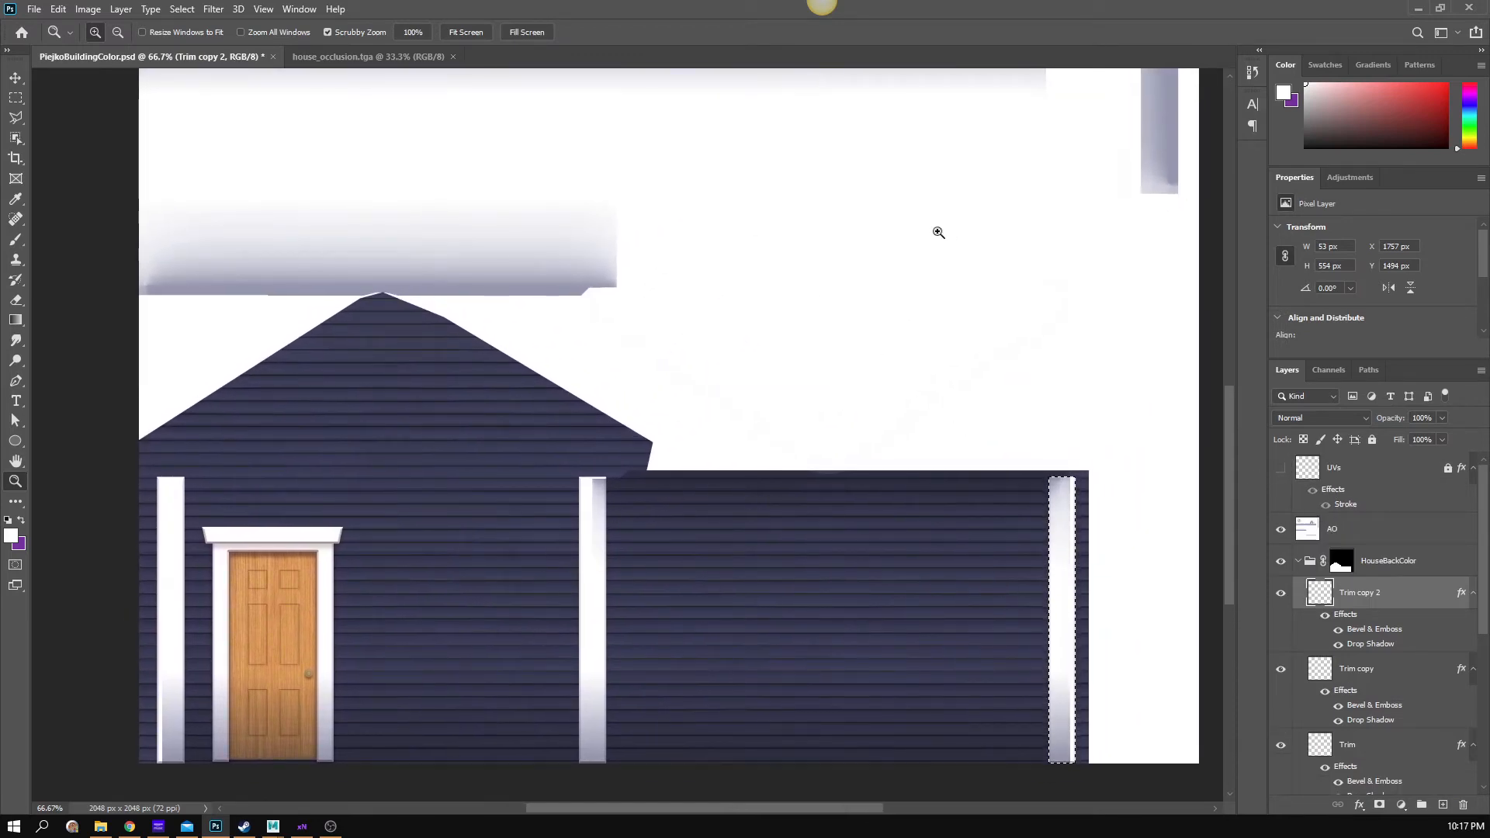
key(ctrl+s)
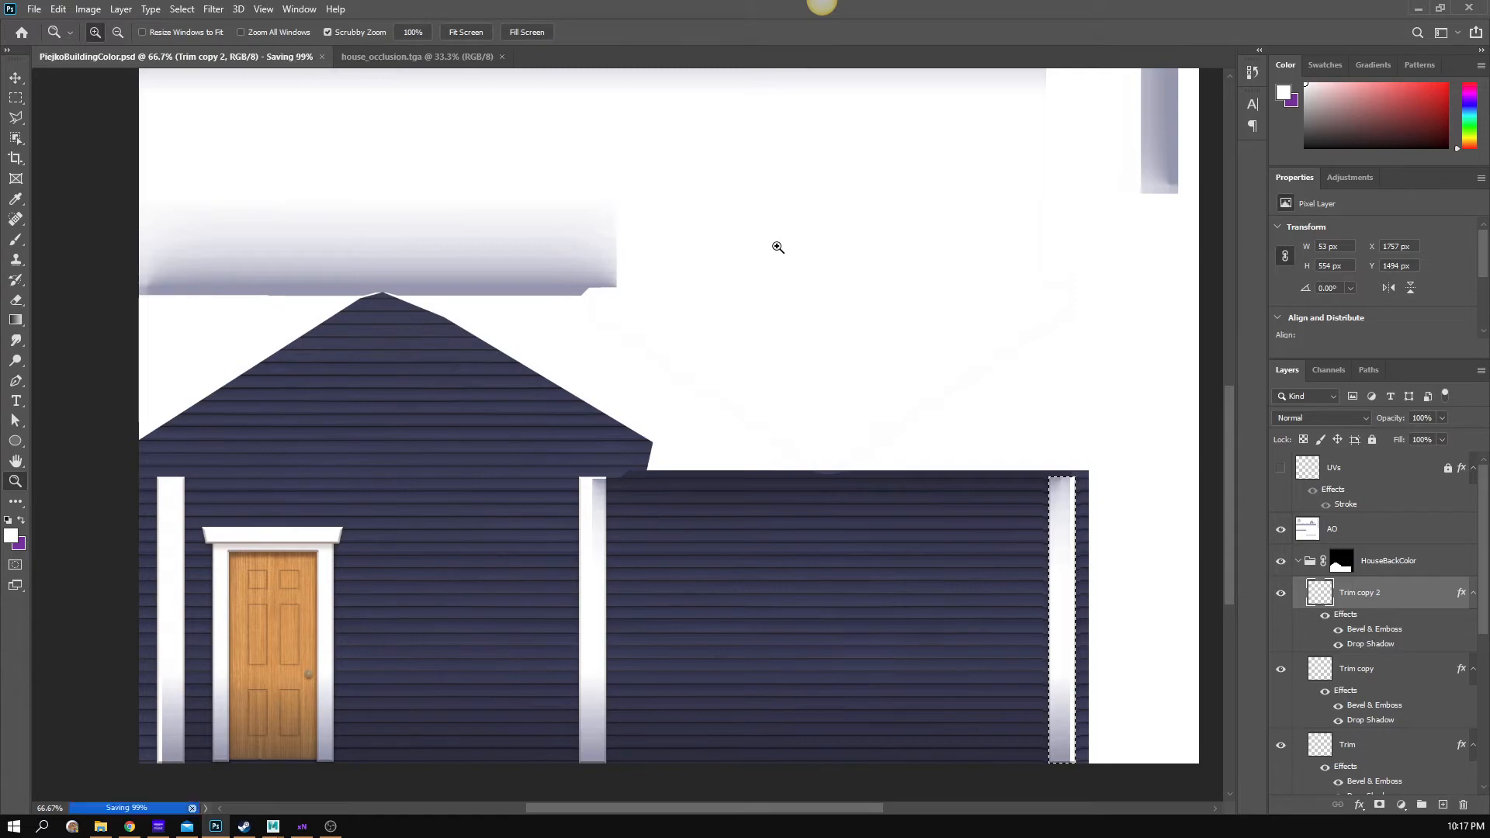
- Switch to Maya, delete the ground plane pPlane1 and inspect the house's corner trim from several sides
click(272, 826)
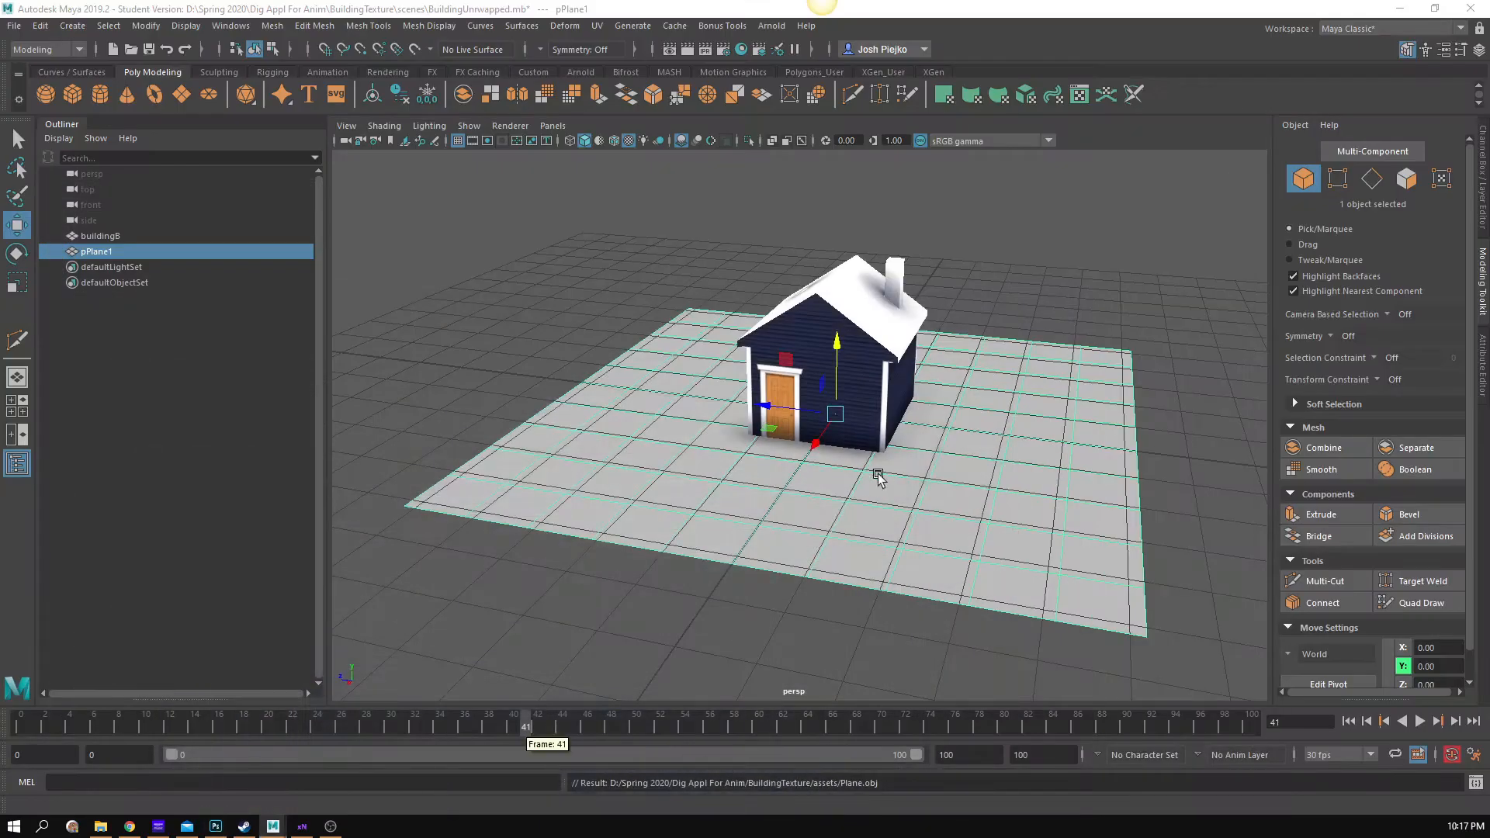
drag(875, 476, 939, 486)
click(1019, 344)
click(1102, 557)
key(Delete)
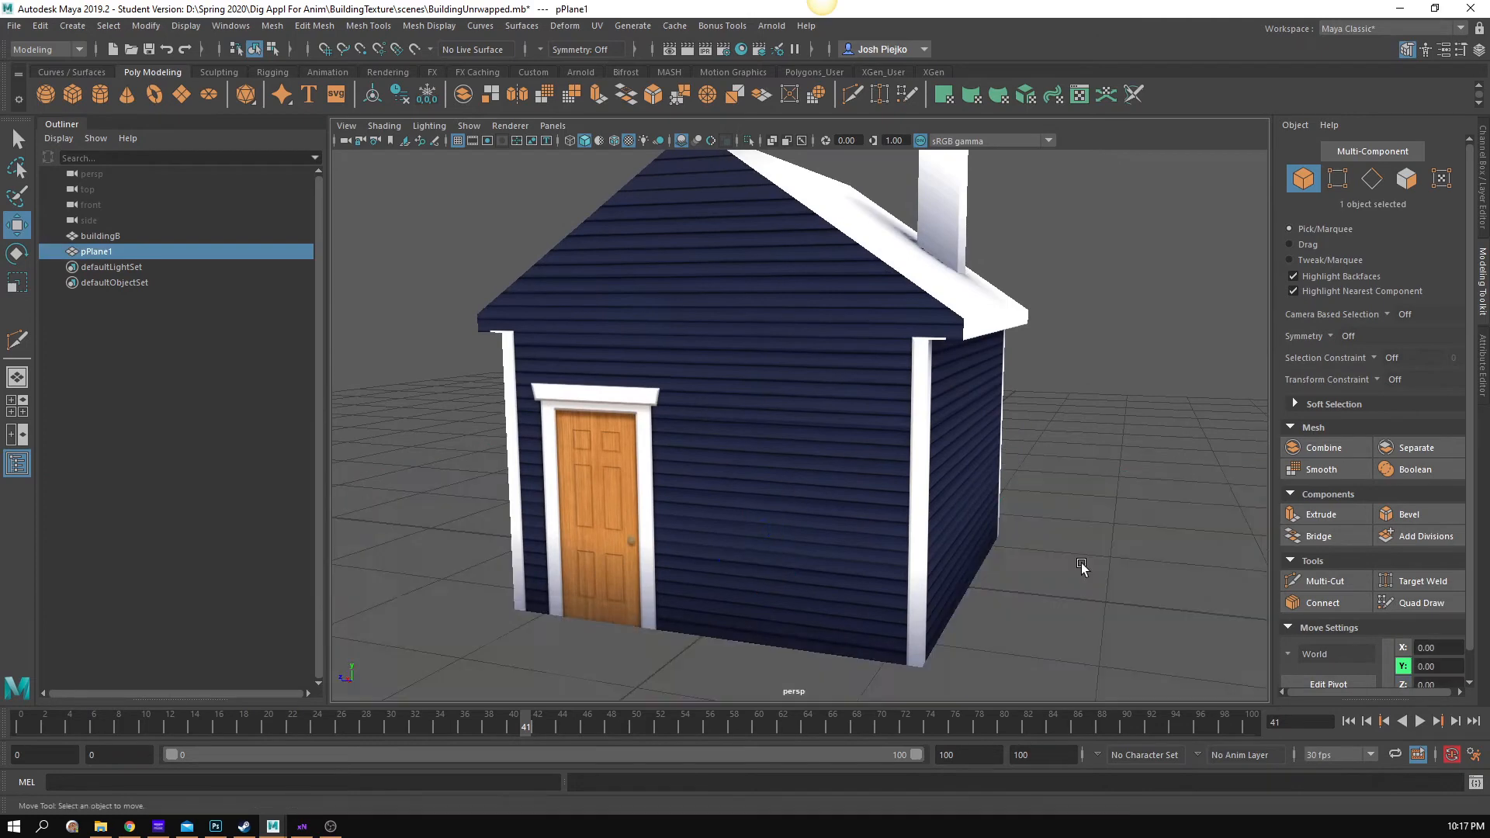
drag(686, 513, 655, 490)
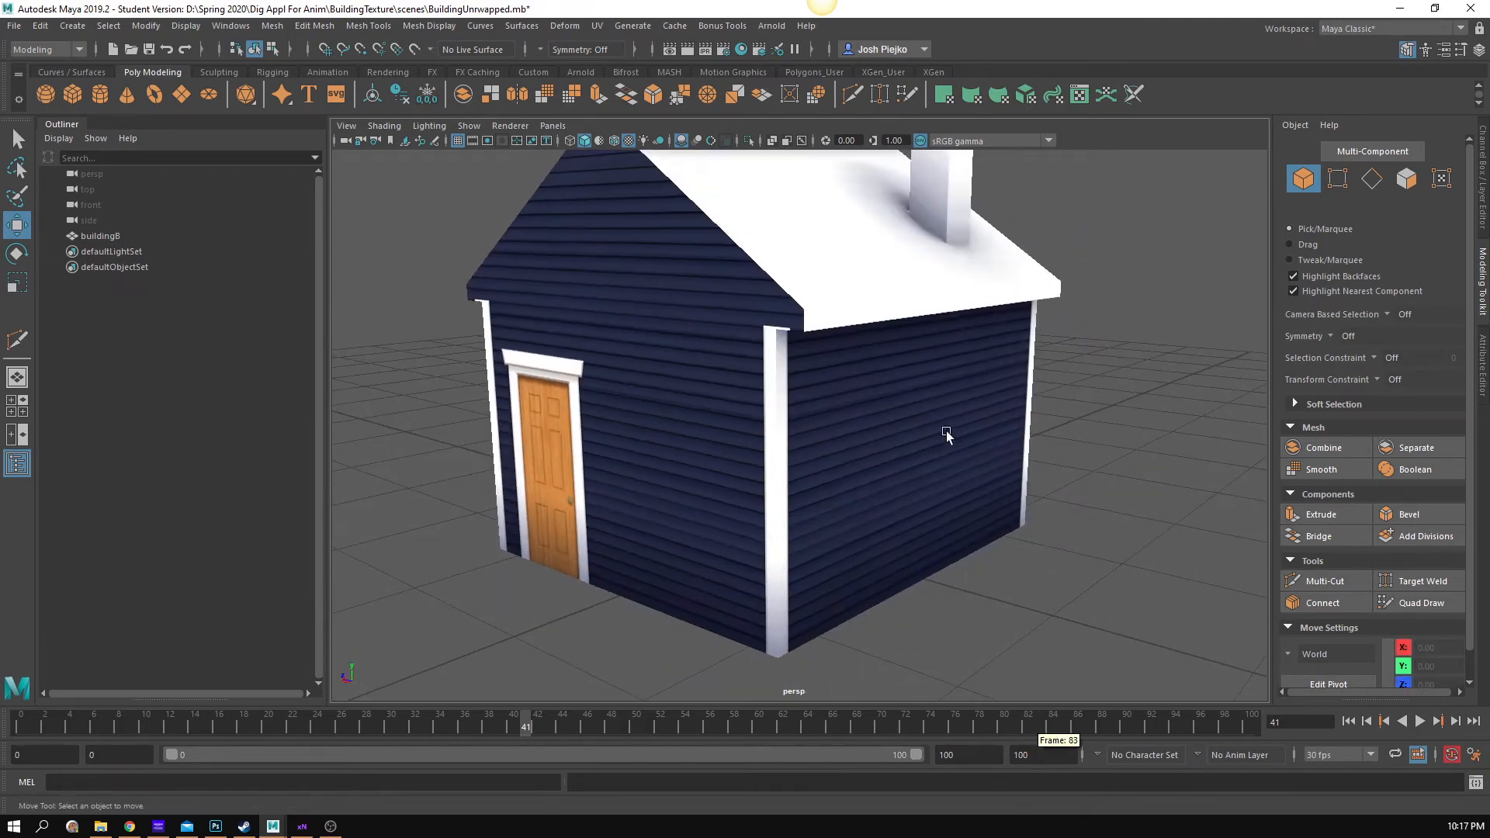
drag(946, 431, 645, 491)
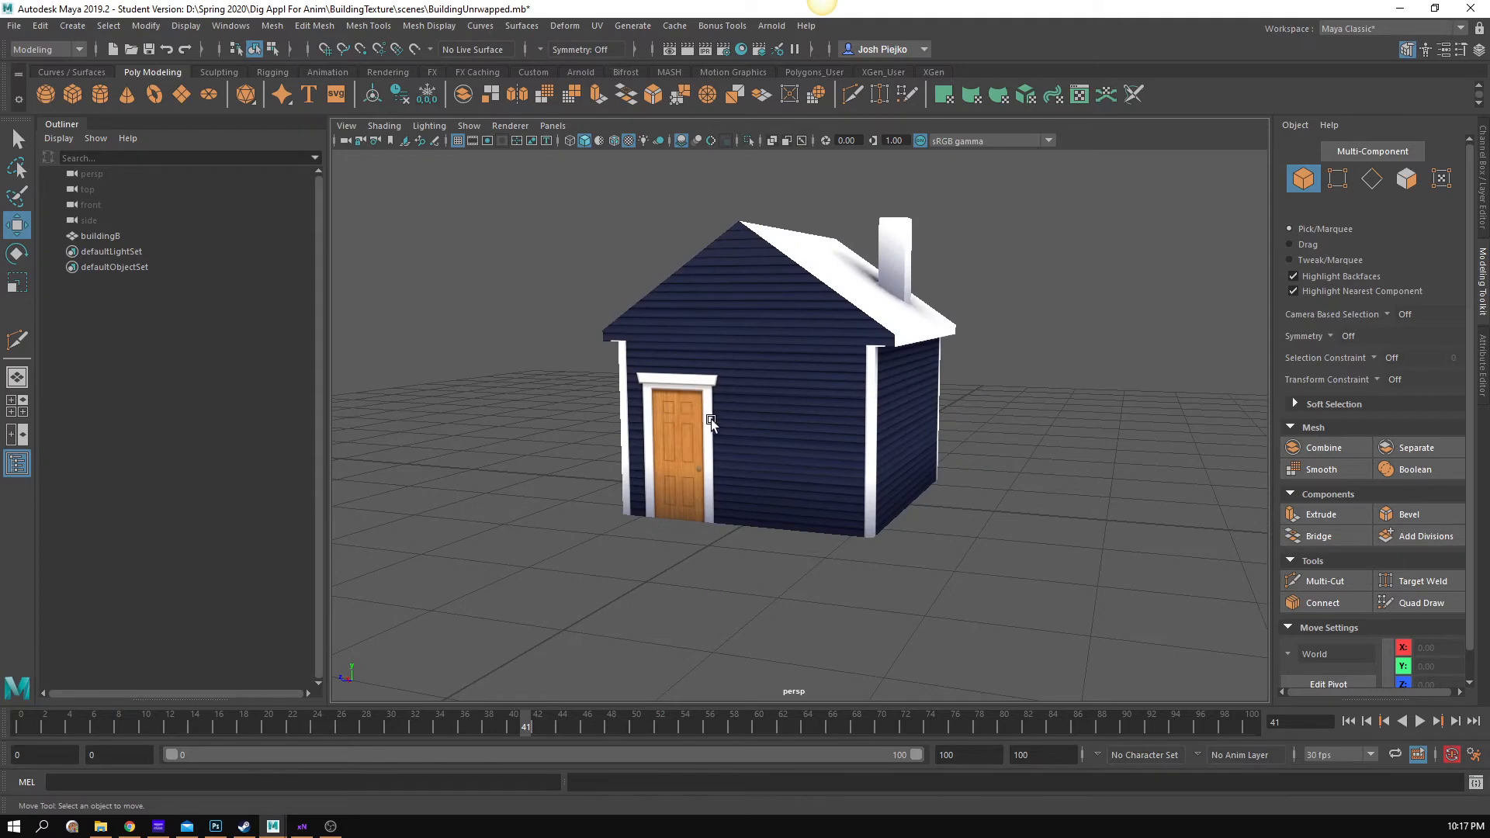
drag(711, 419, 954, 455)
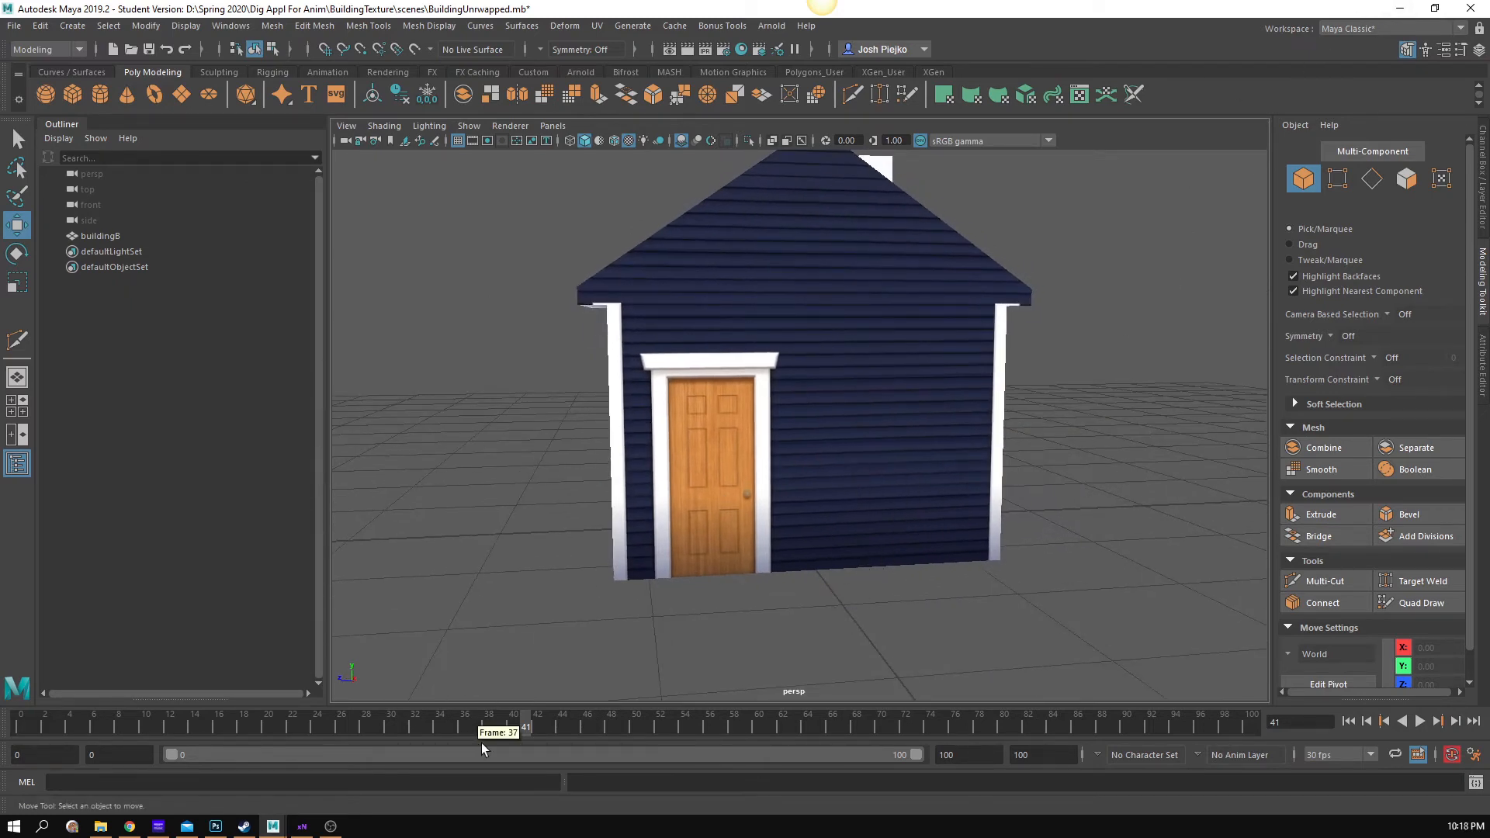
- Switch to Chrome and download the Small 1024x735 version of Image 2 from the BrickGroutless0092 texture page
click(133, 823)
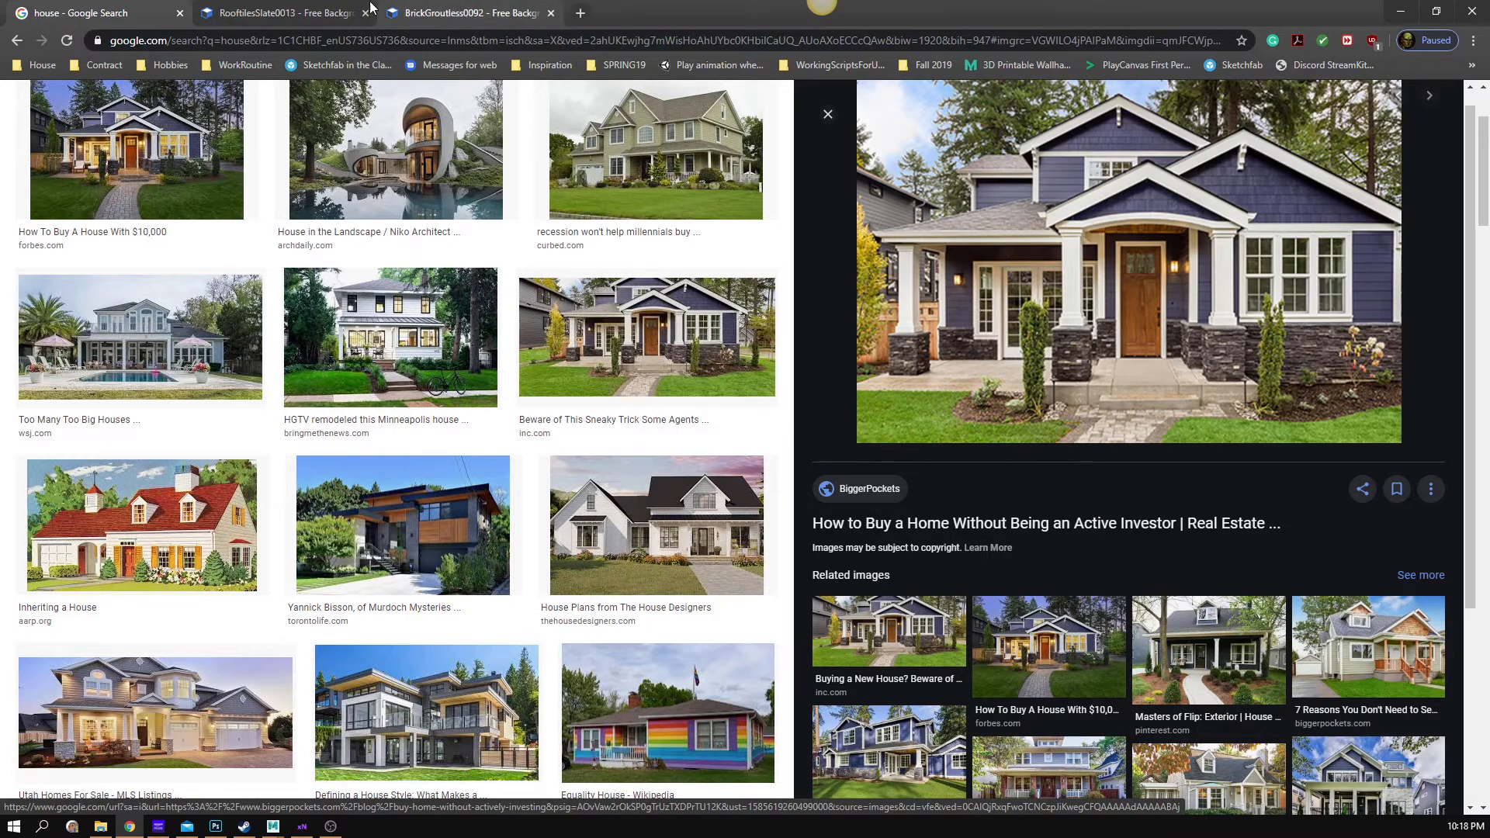
click(469, 13)
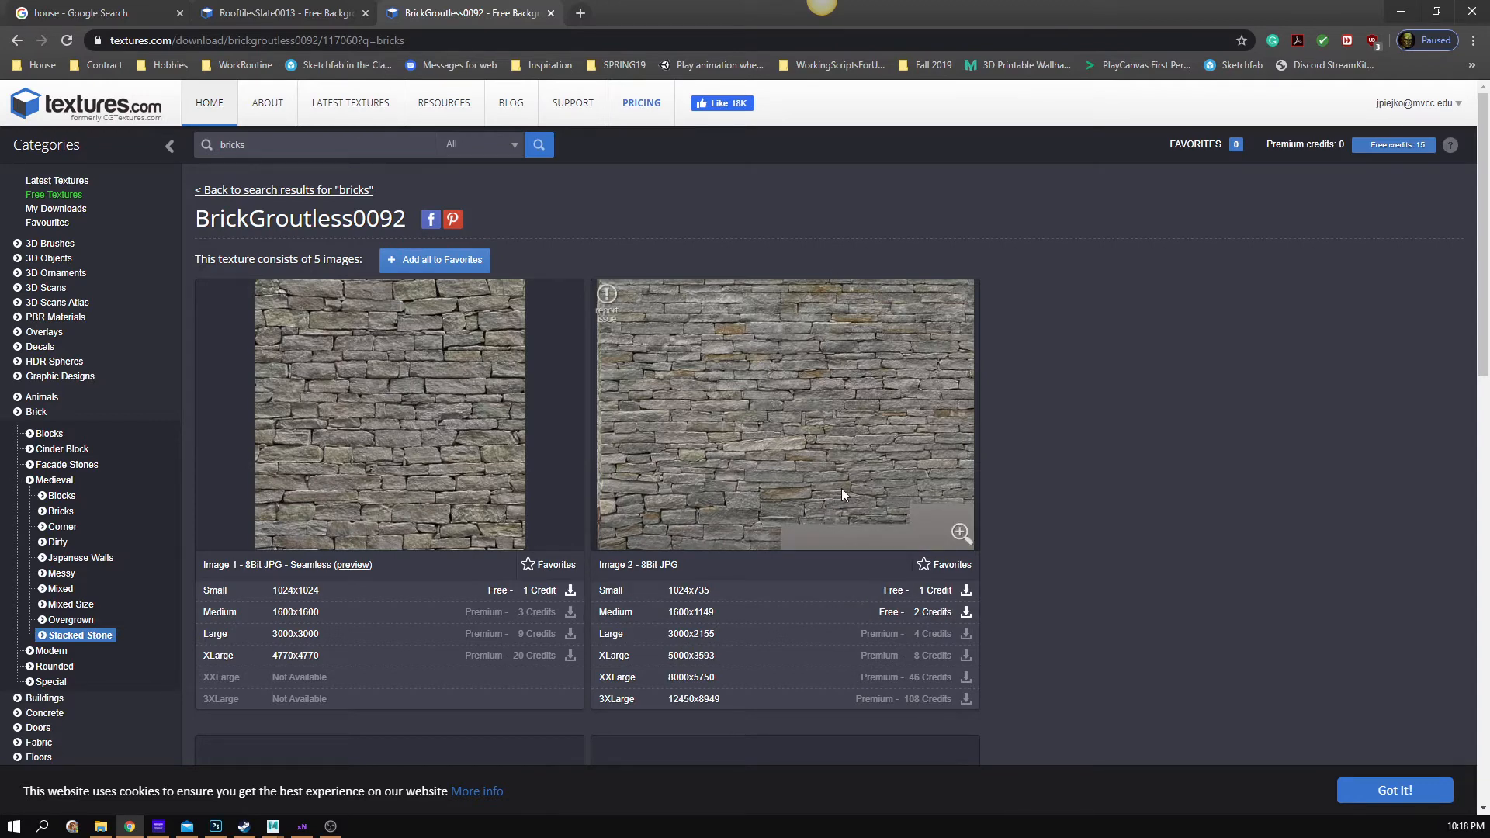
click(966, 591)
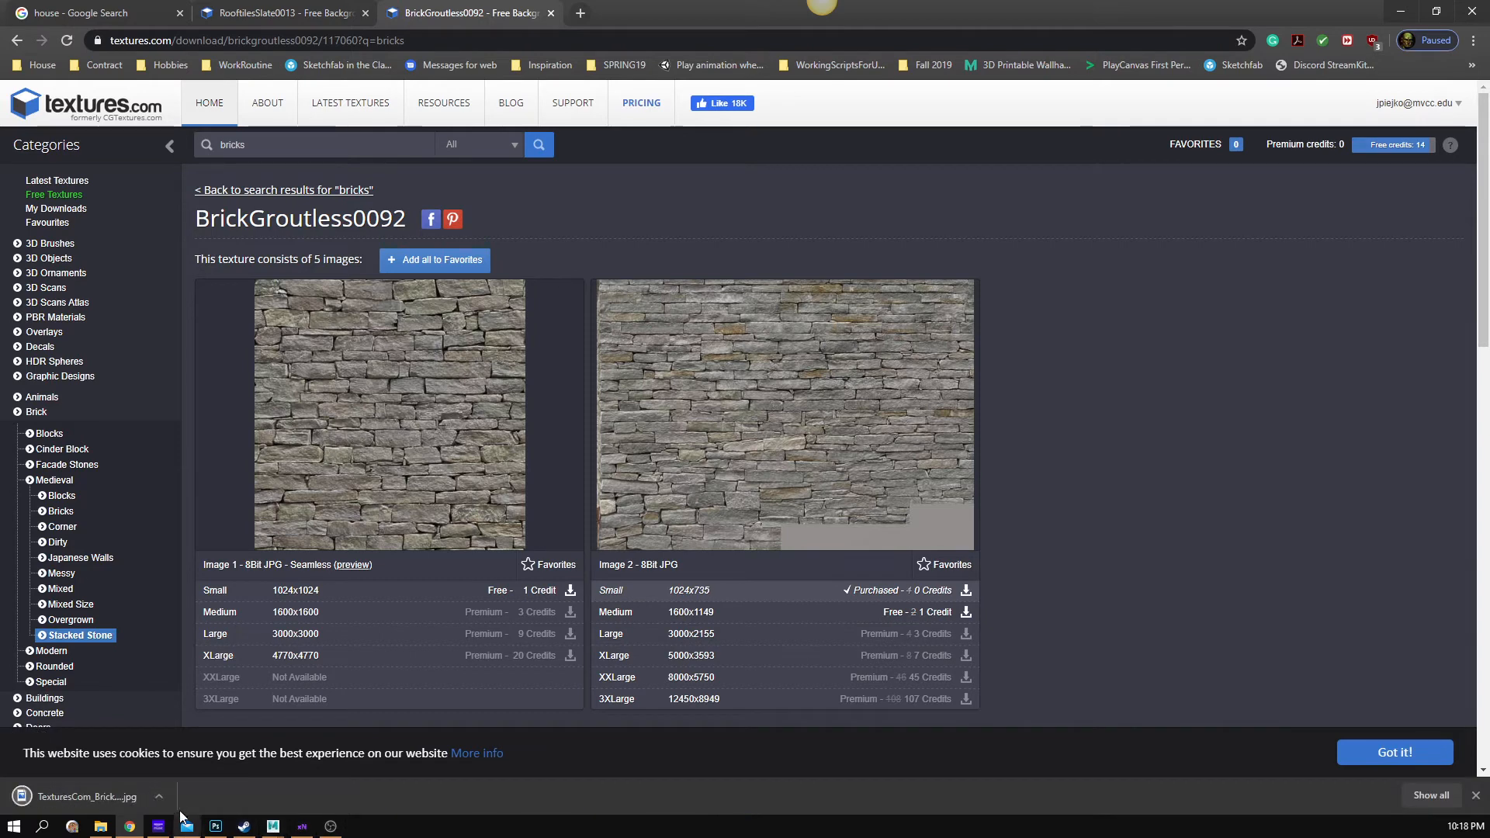
- Switch to File Explorer and open the TextureReferences folder inside the BuildingTexture project's images folder
click(105, 830)
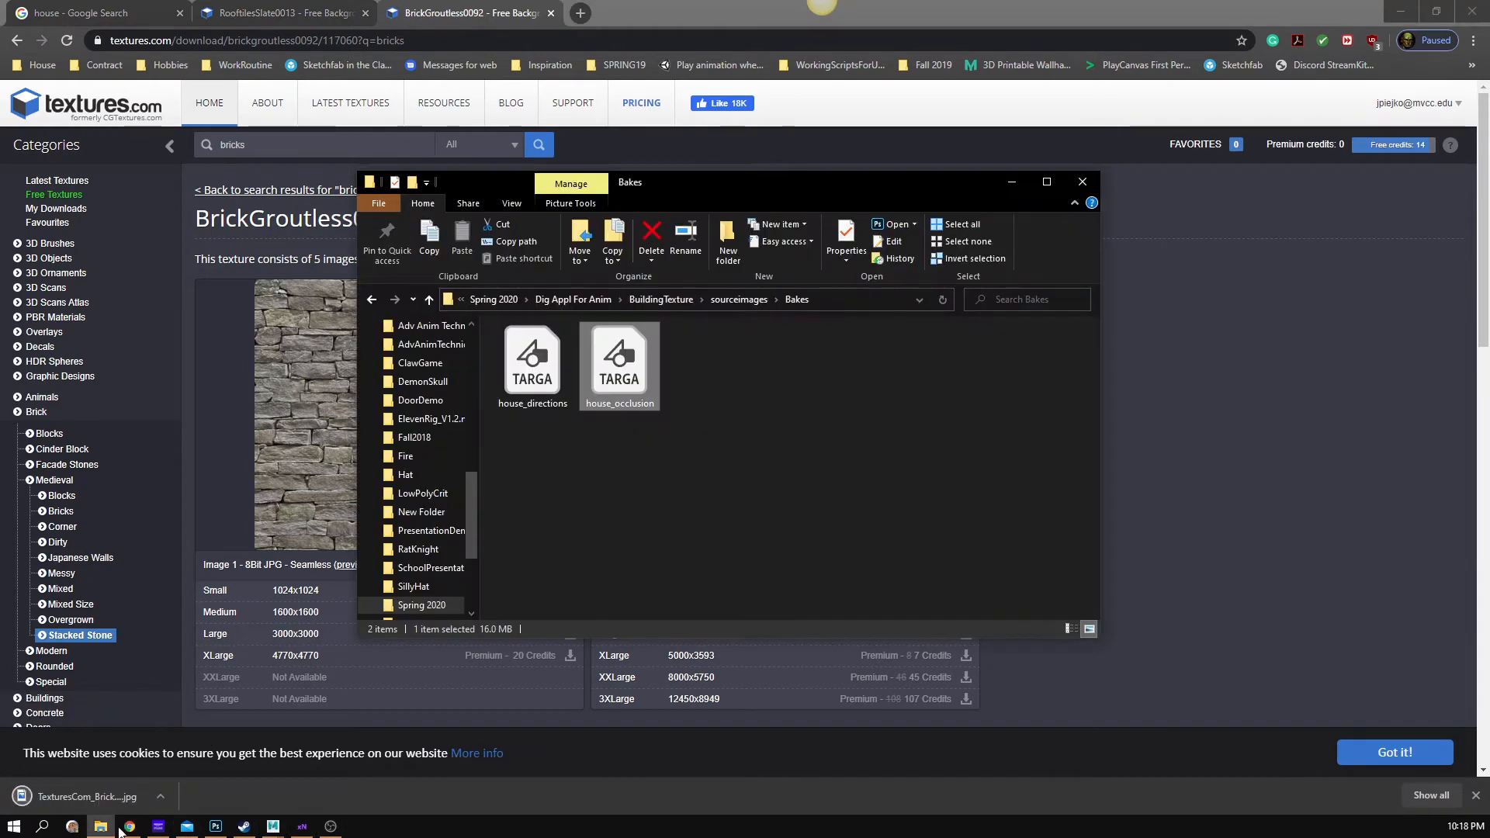
click(619, 508)
click(752, 298)
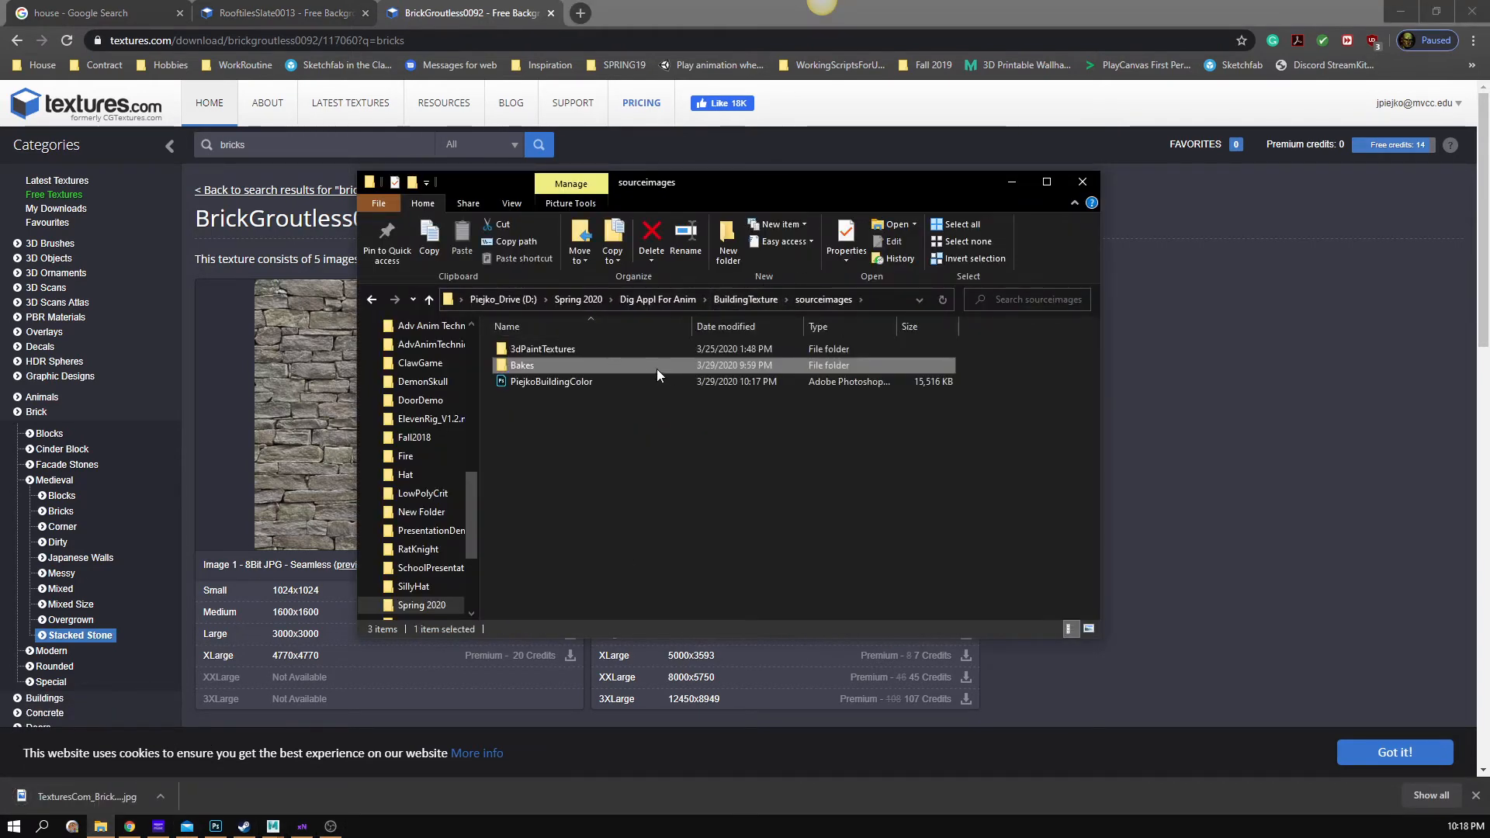
double_click(599, 347)
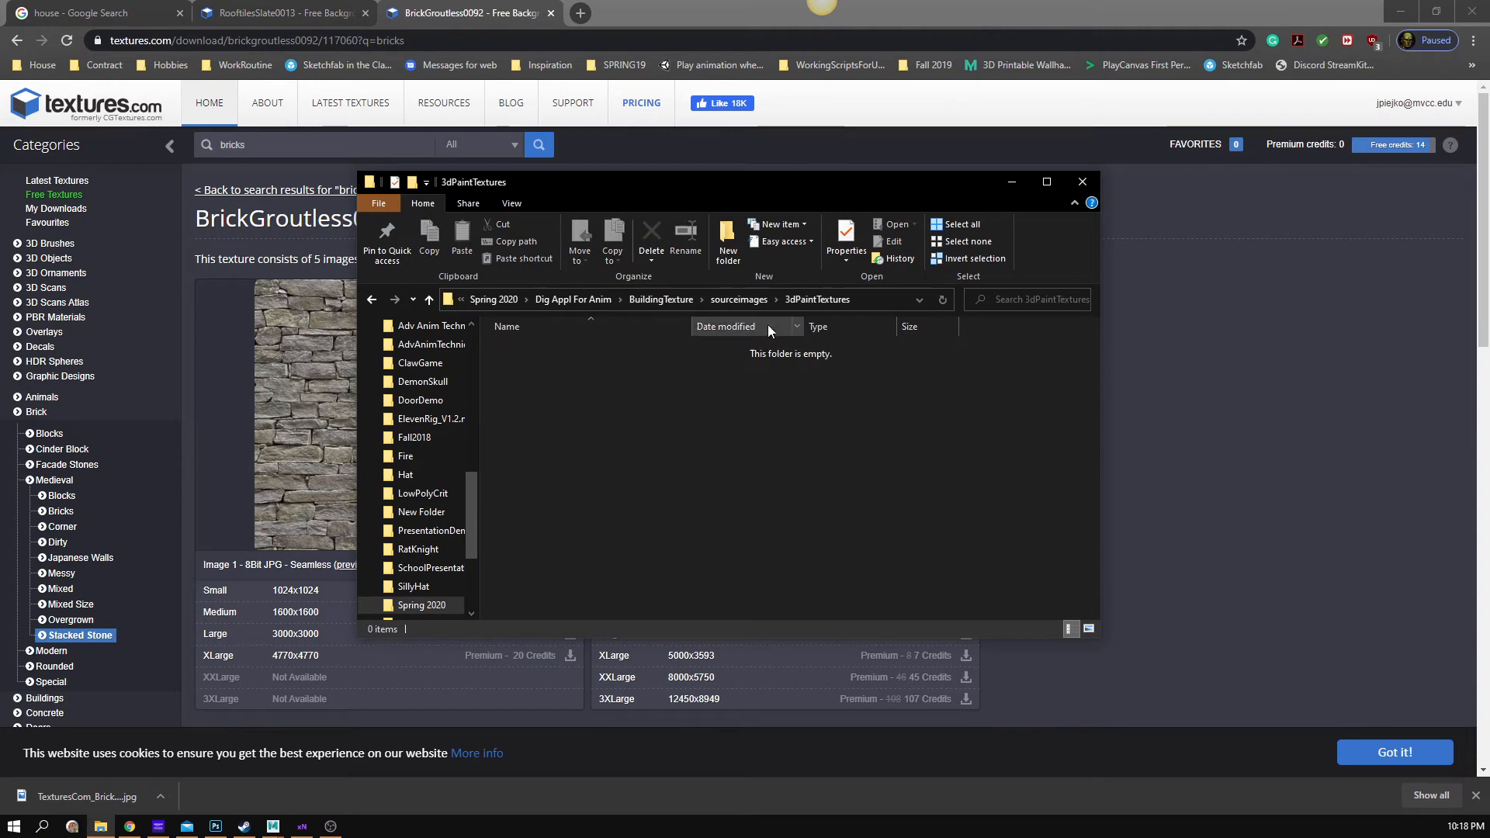
click(747, 299)
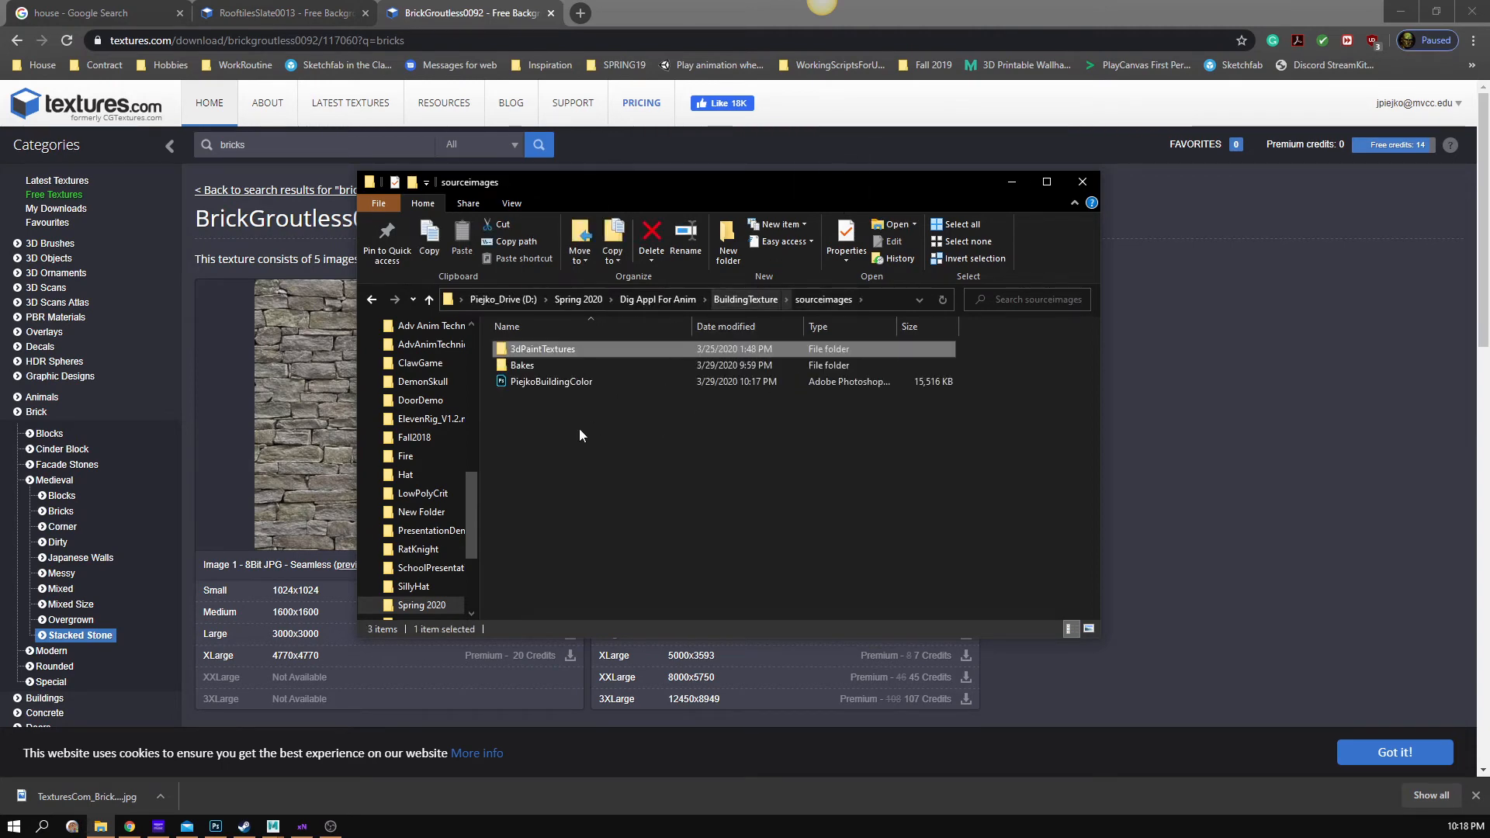
click(747, 301)
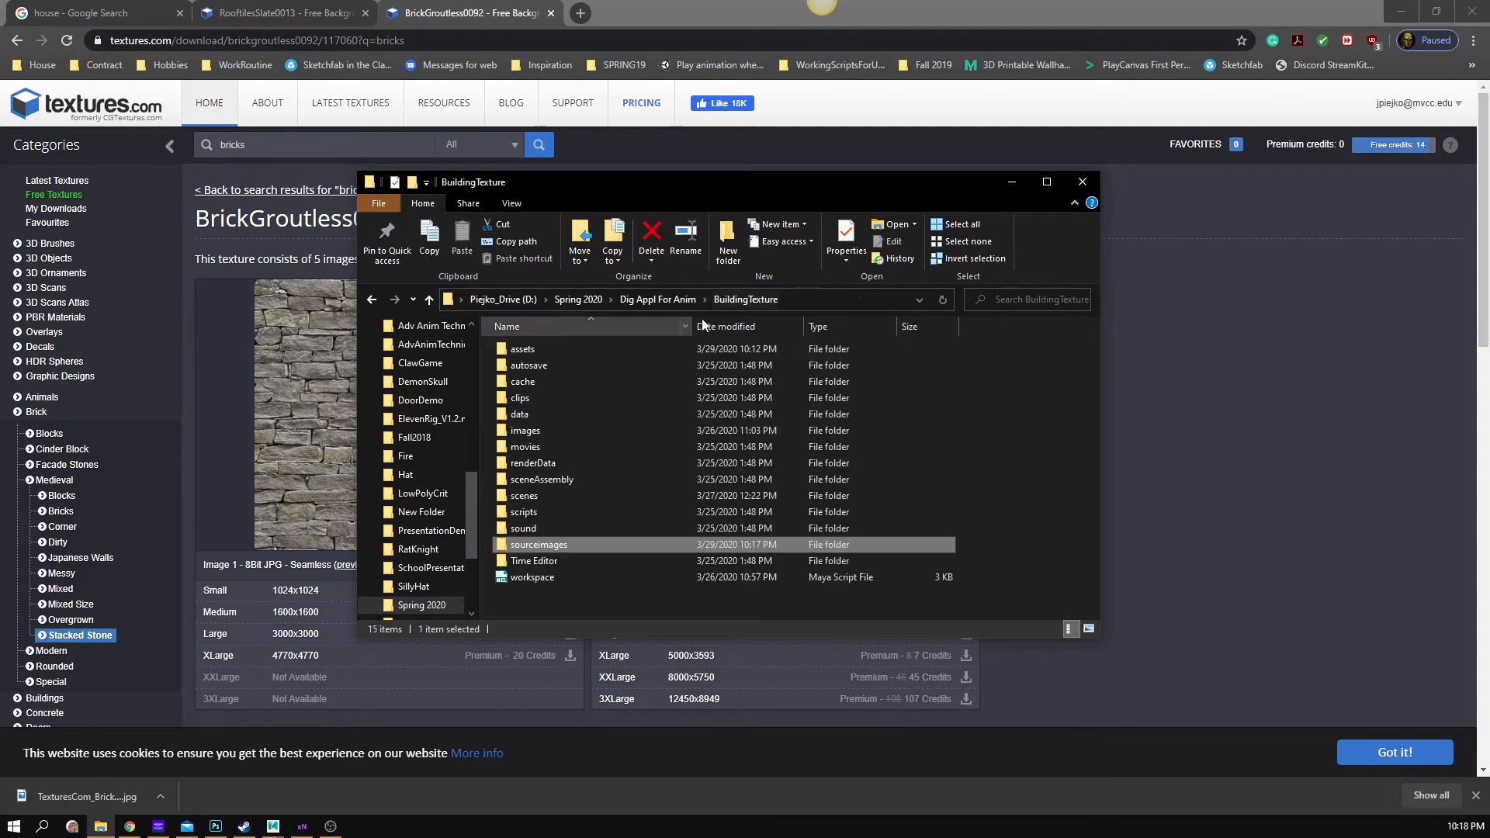
double_click(554, 433)
double_click(547, 391)
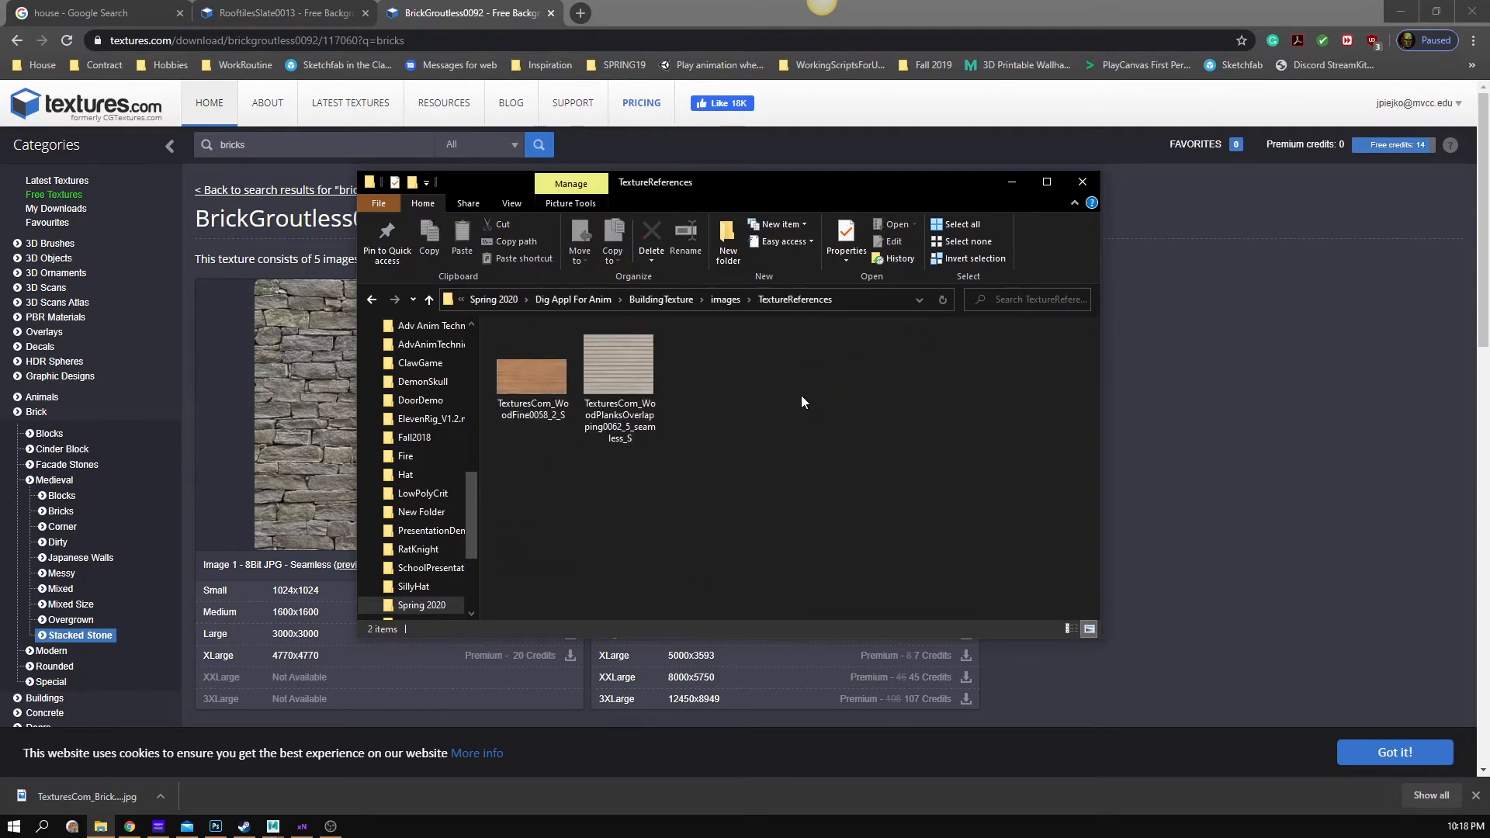
- Put the downloaded BrickGroutless0092 stone image from Chrome into the TextureReferences folder
drag(841, 188, 1101, 198)
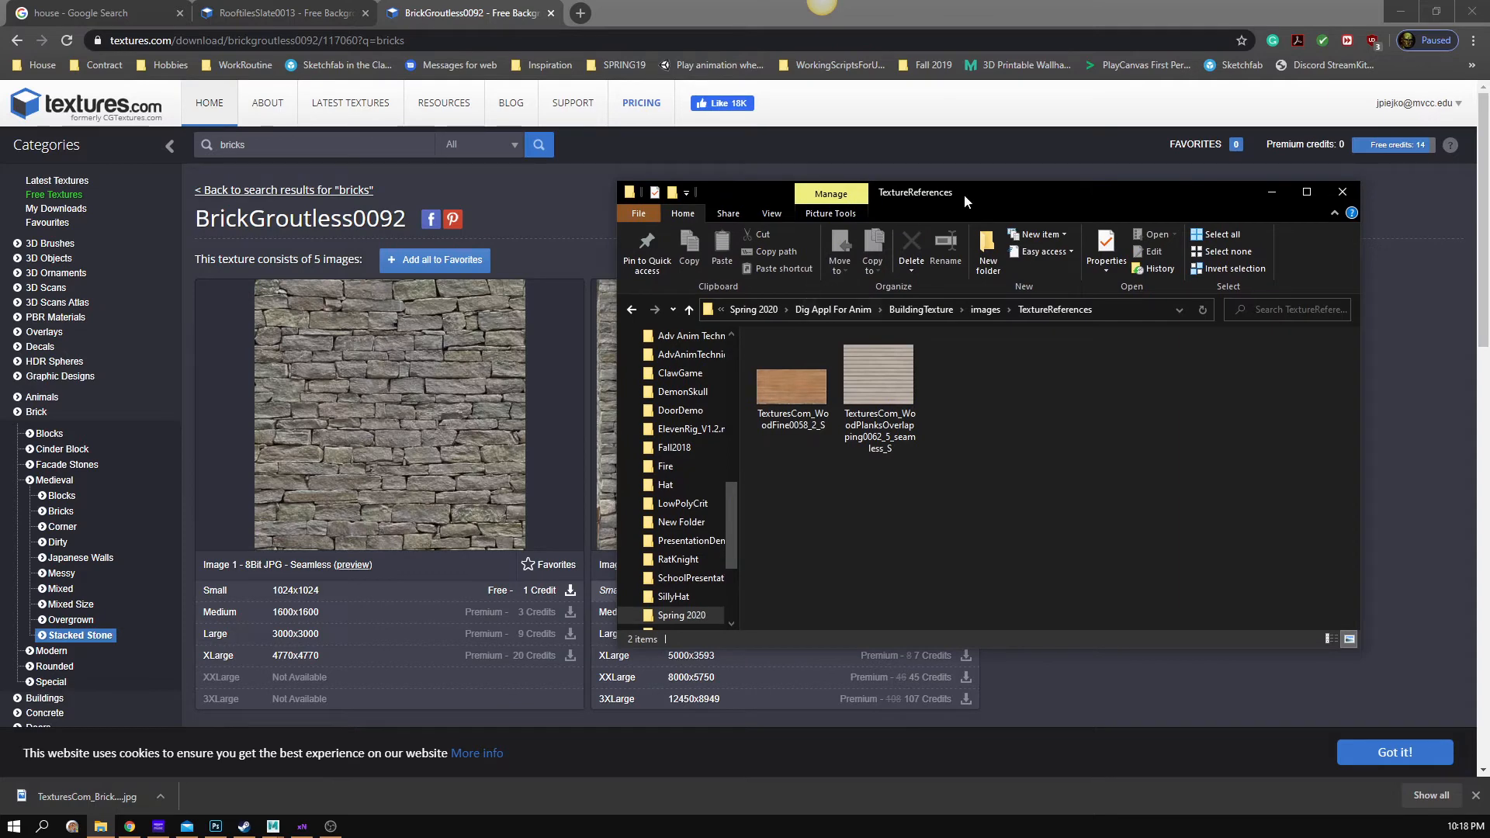
drag(964, 194, 0, 240)
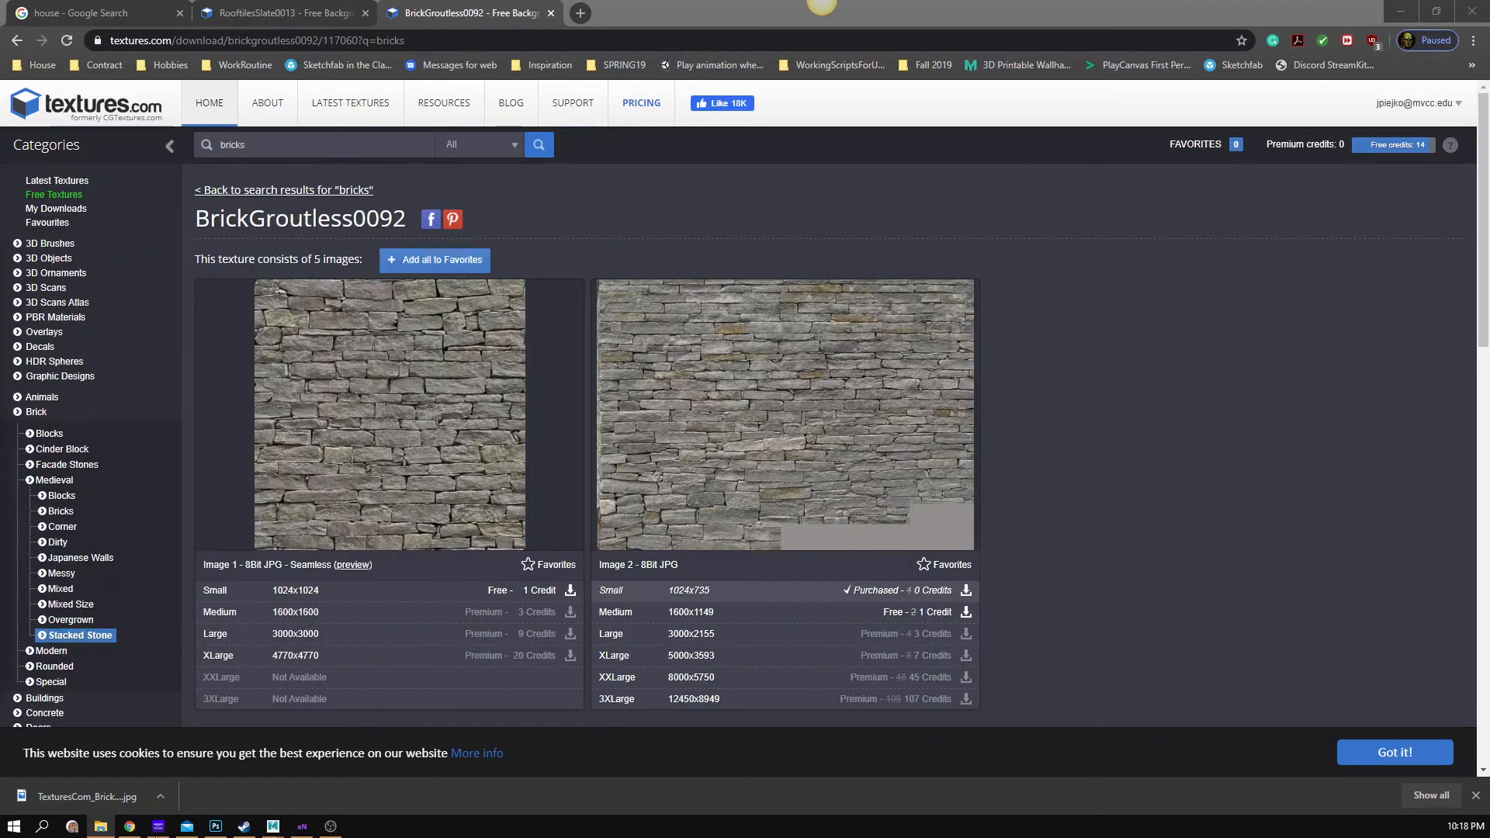
click(89, 806)
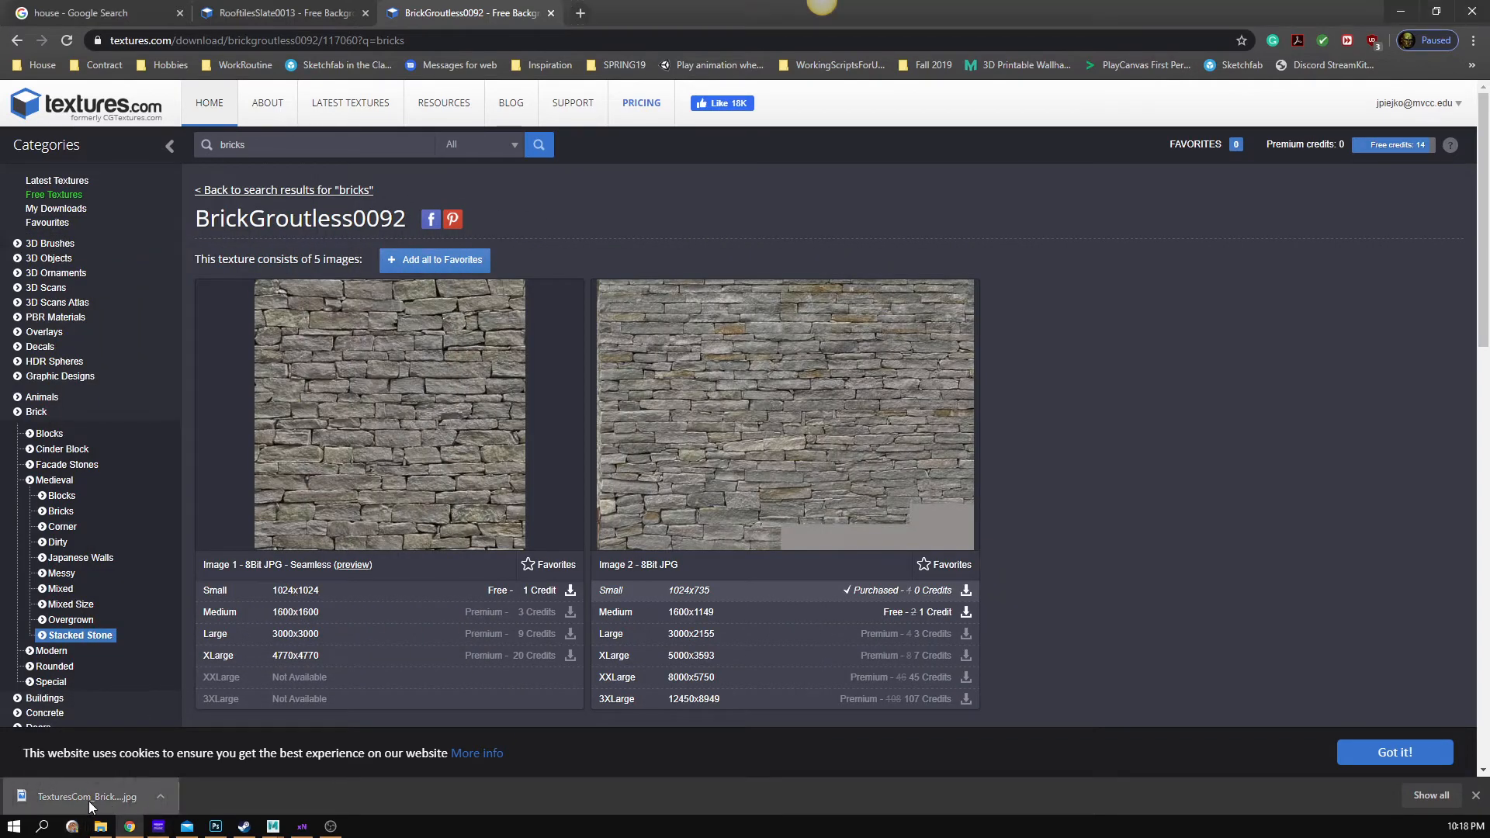
drag(89, 805, 0, 699)
drag(0, 255, 1256, 253)
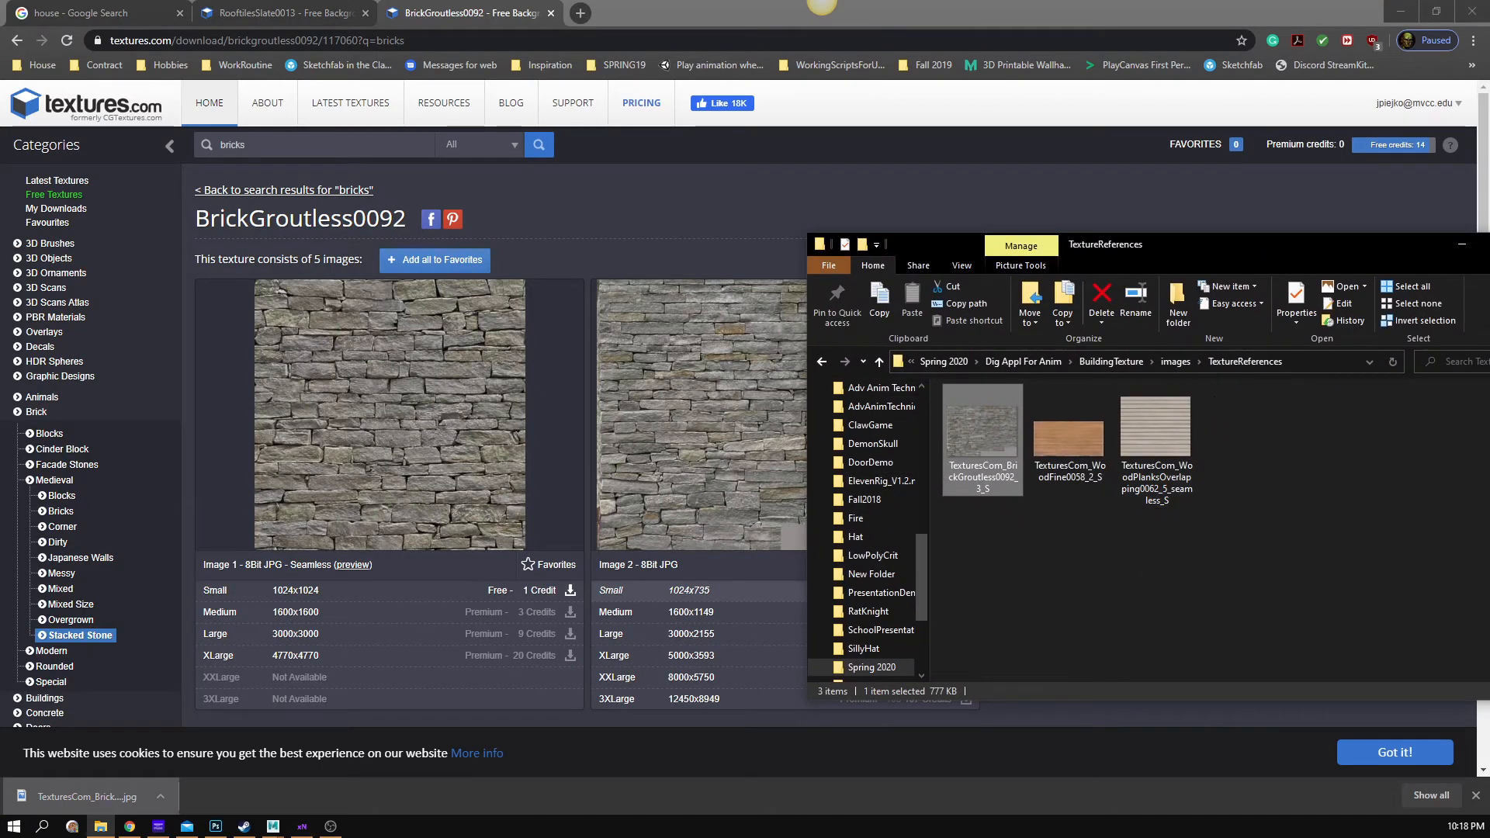
- Switch to Photoshop and open TexturesCom_BrickGroutless0092_3_S from BuildingTexture's images/TextureReferences folder
click(216, 825)
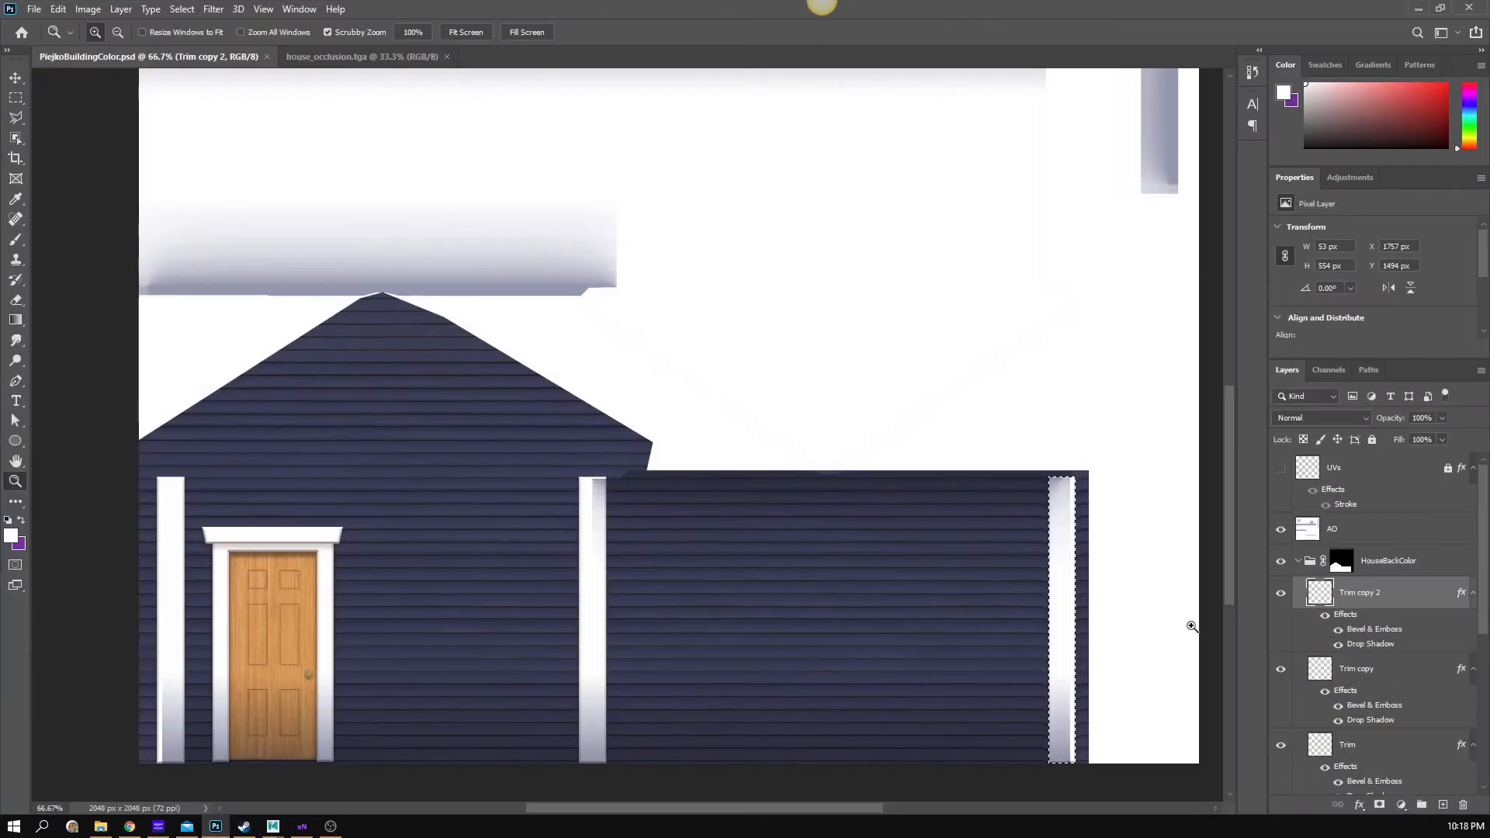
click(35, 9)
click(58, 38)
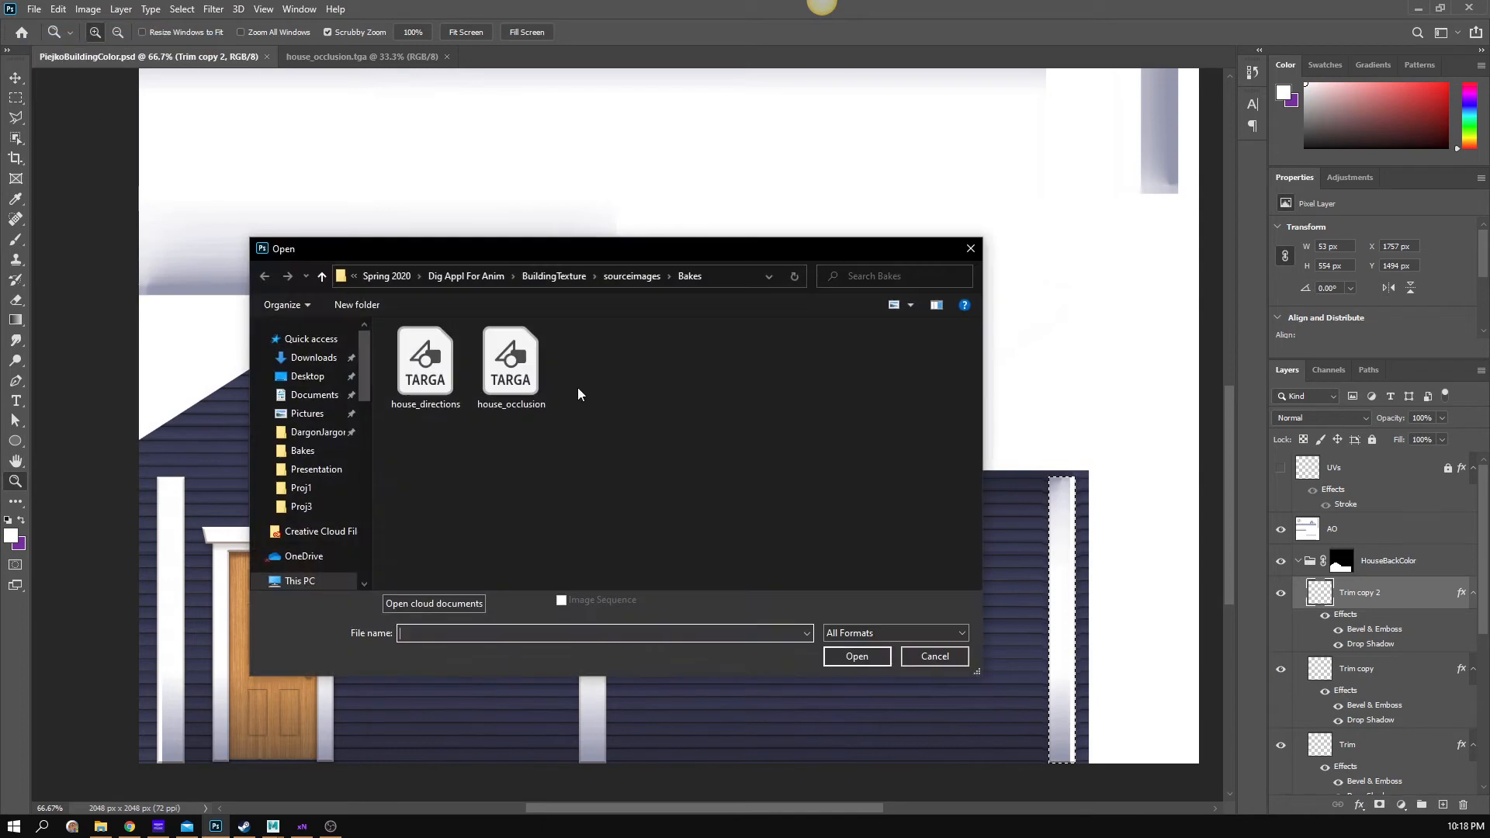
click(607, 278)
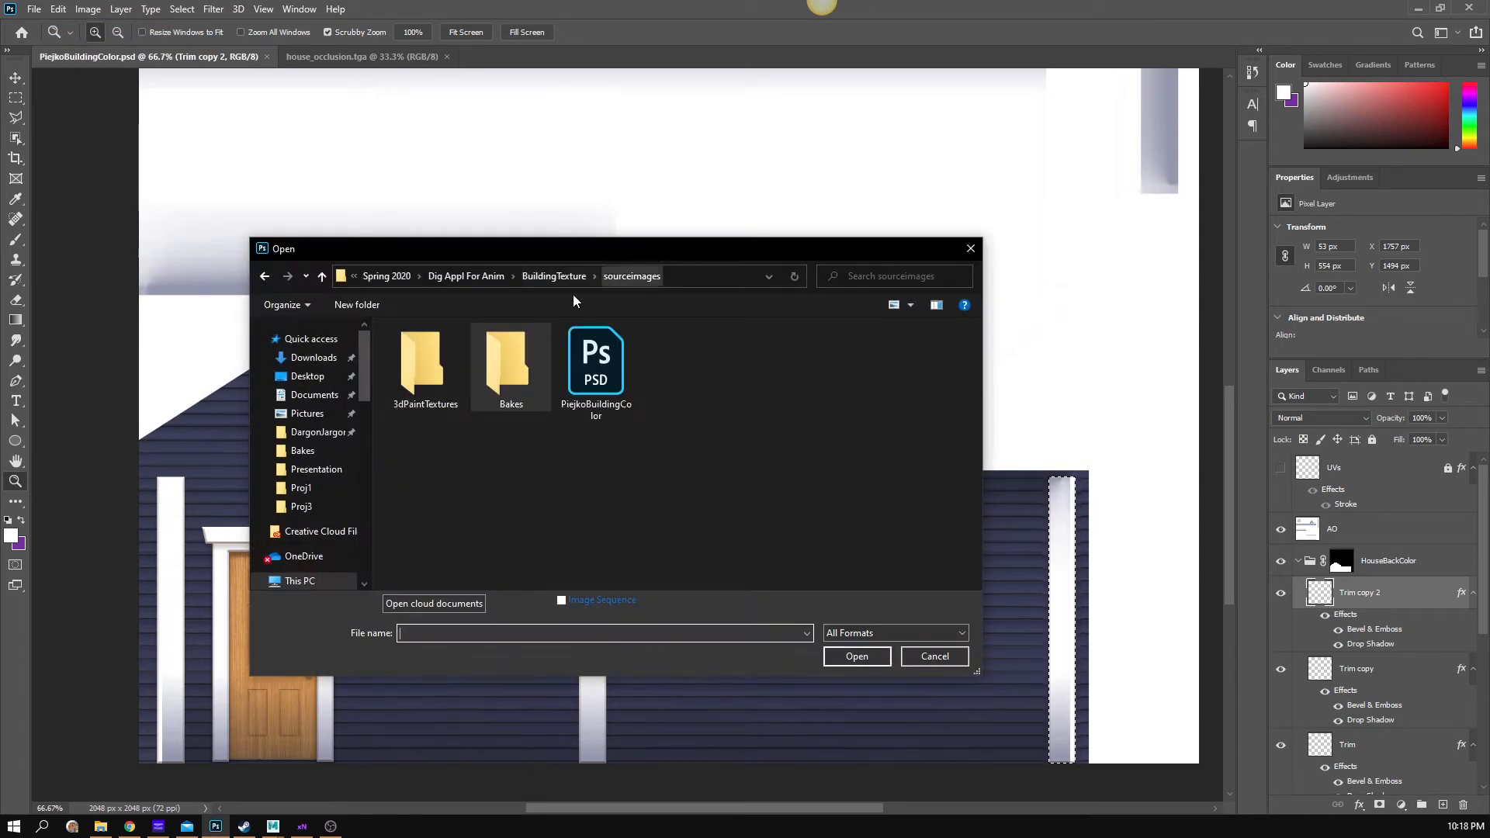
double_click(418, 366)
click(527, 275)
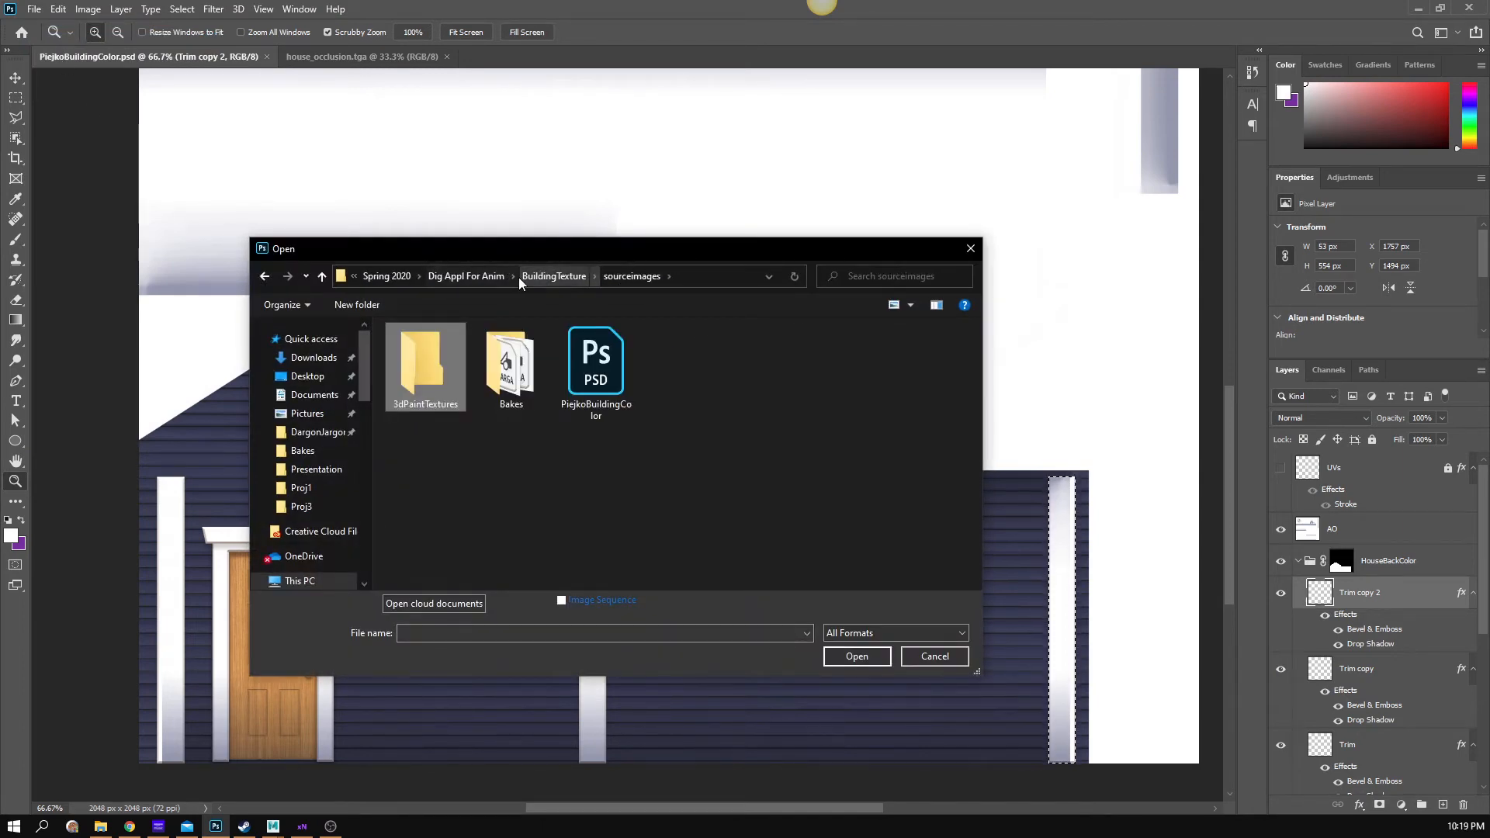
click(519, 277)
click(451, 441)
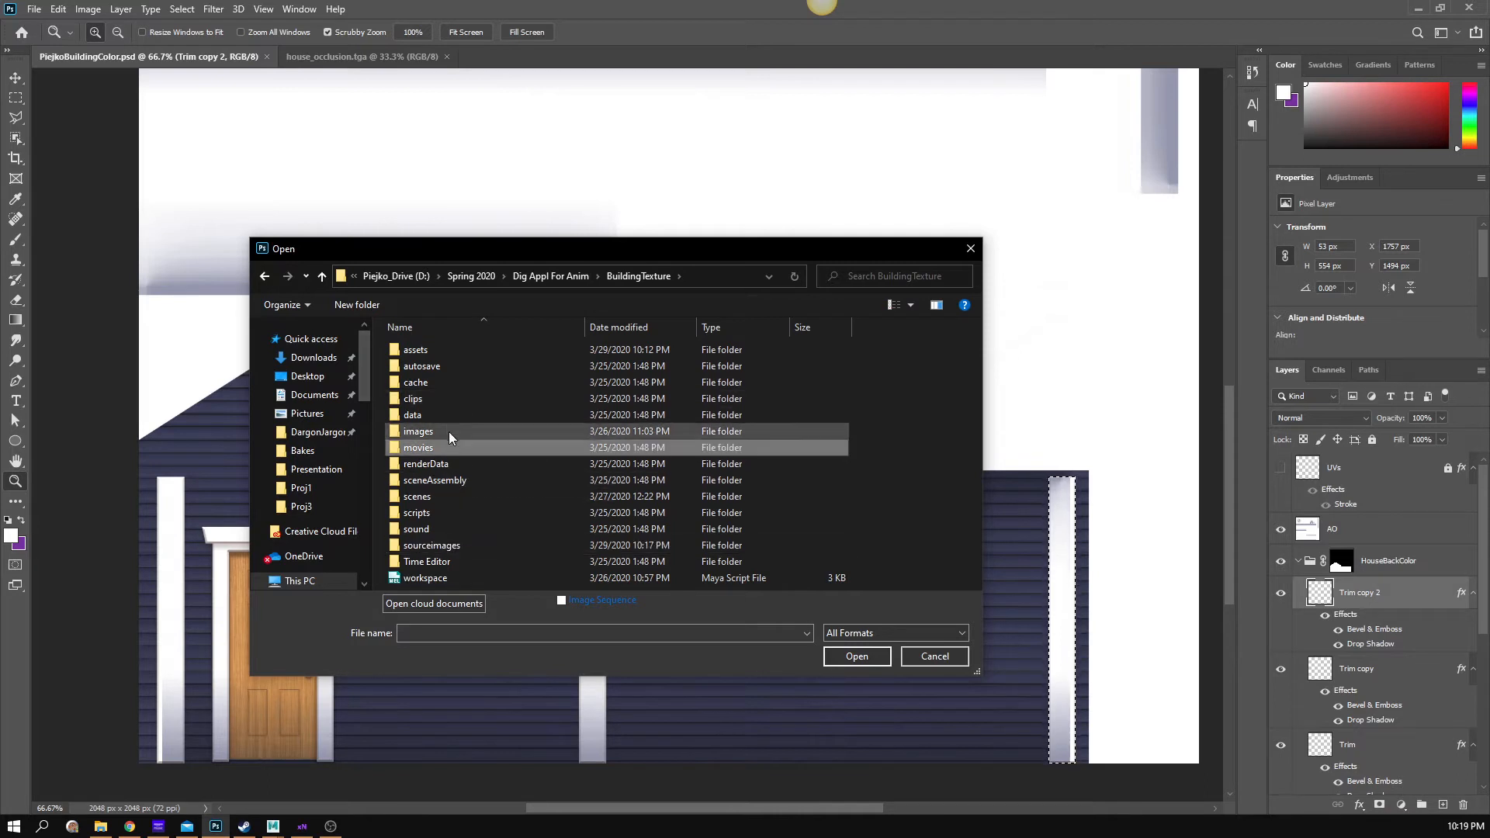
double_click(449, 432)
double_click(423, 360)
click(425, 360)
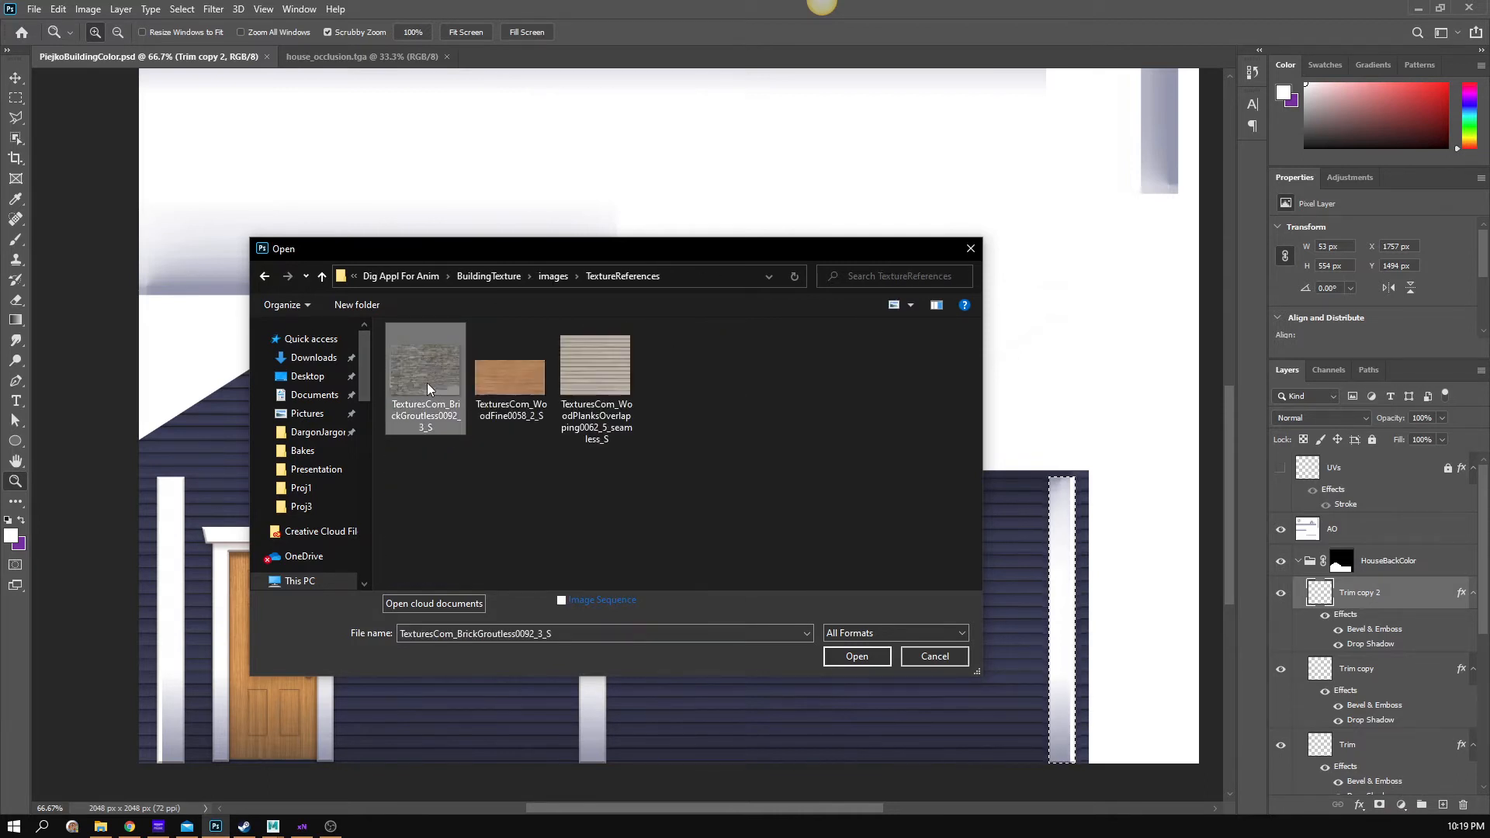
click(855, 656)
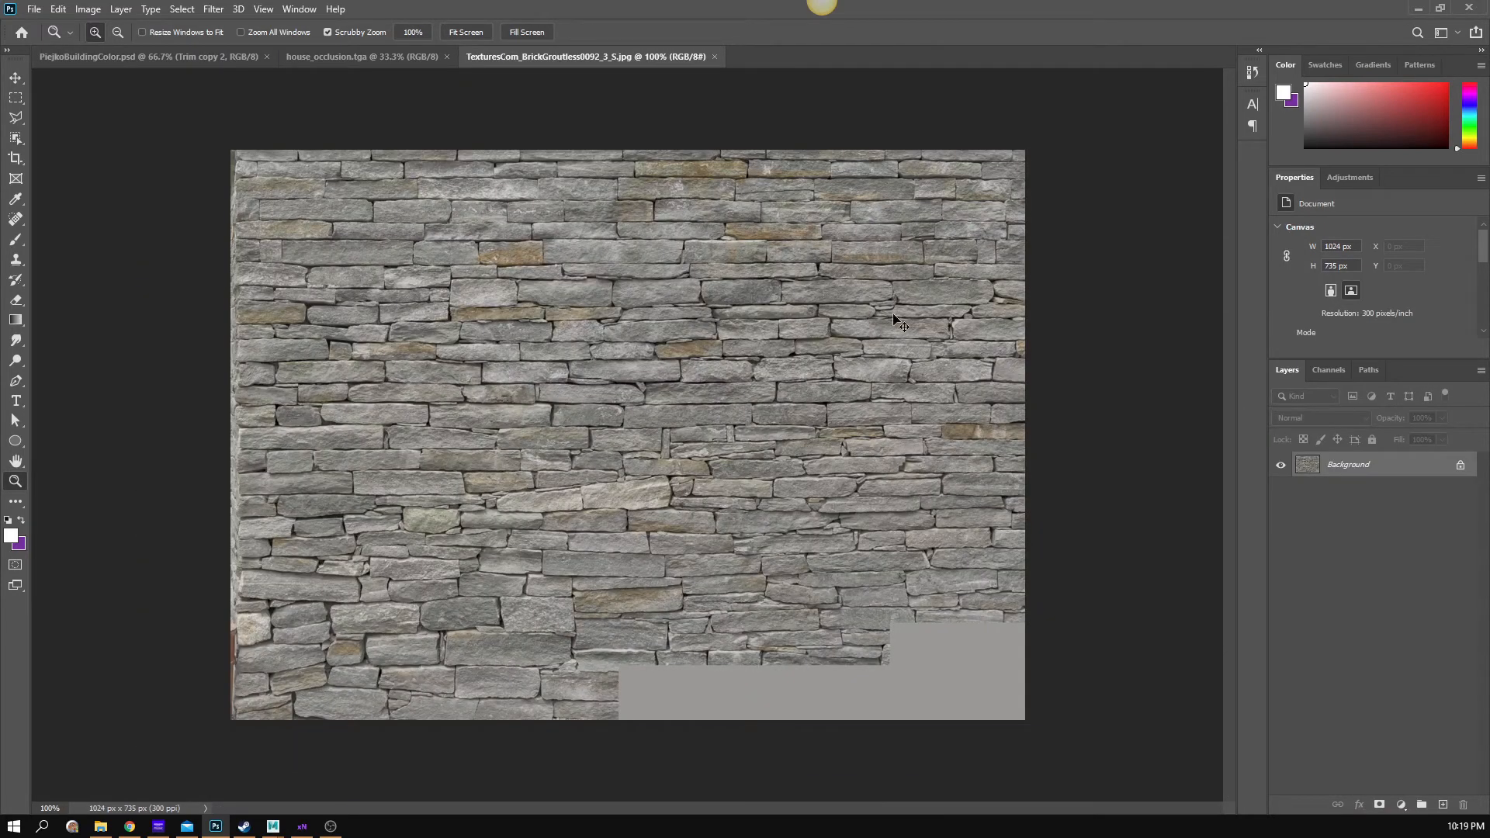
- Copy the entire stone image and paste it as a new layer into PiejkoBuildingColor.psd
key(ctrl+a)
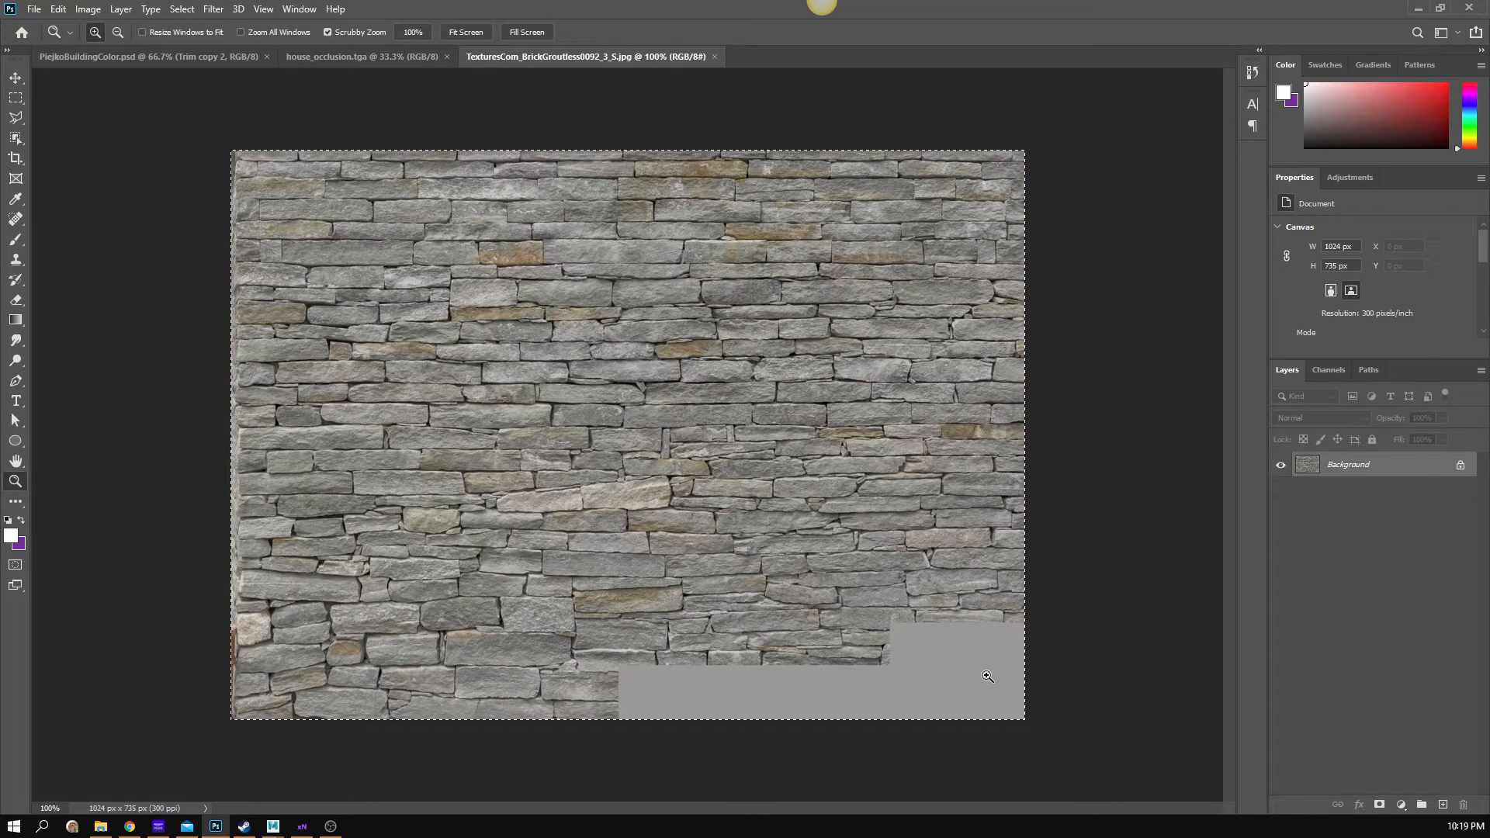
click(217, 56)
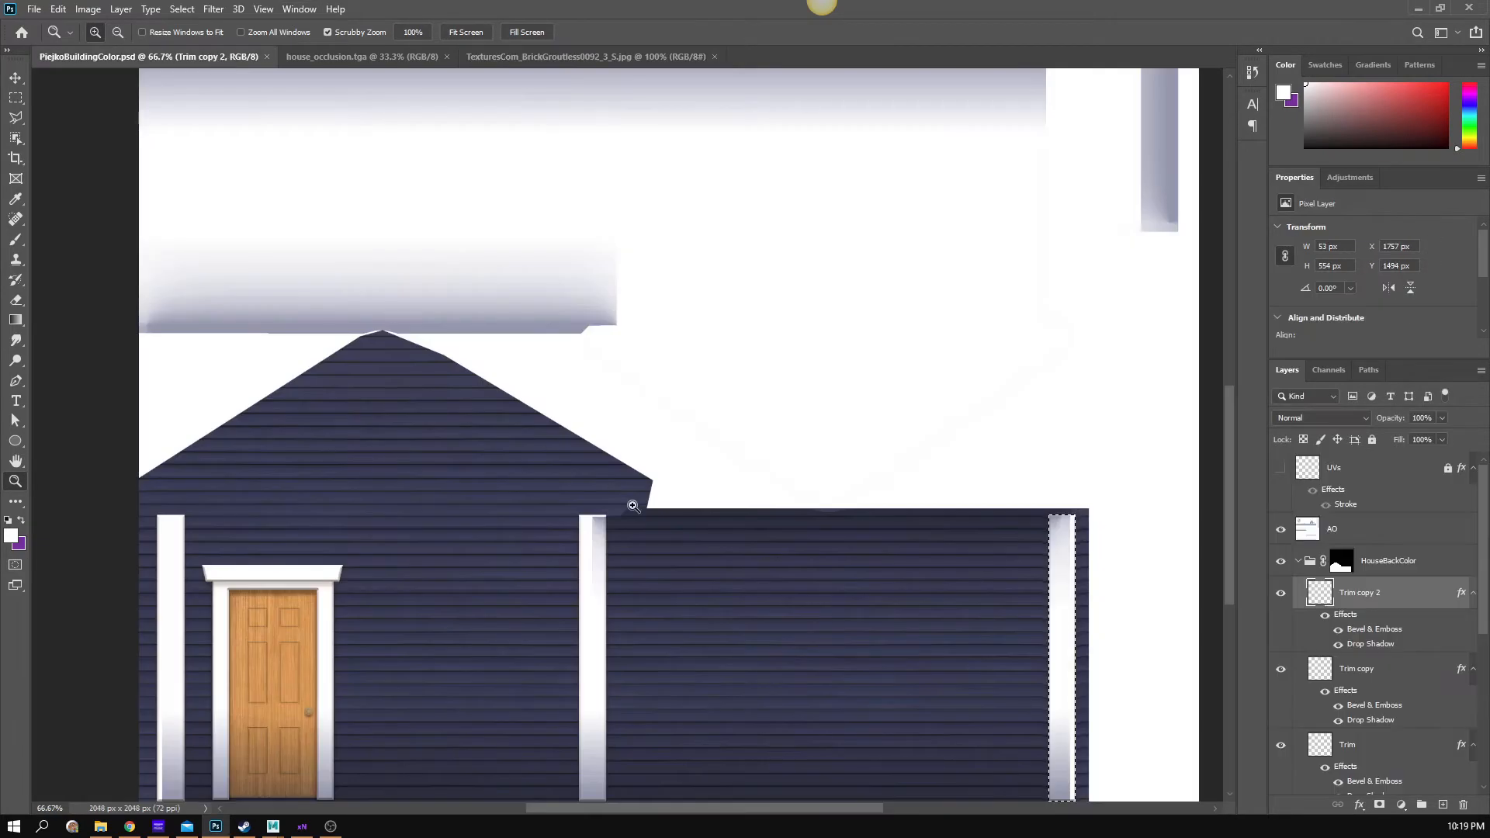
key(ctrl+v)
scroll(799, 349, down, 4)
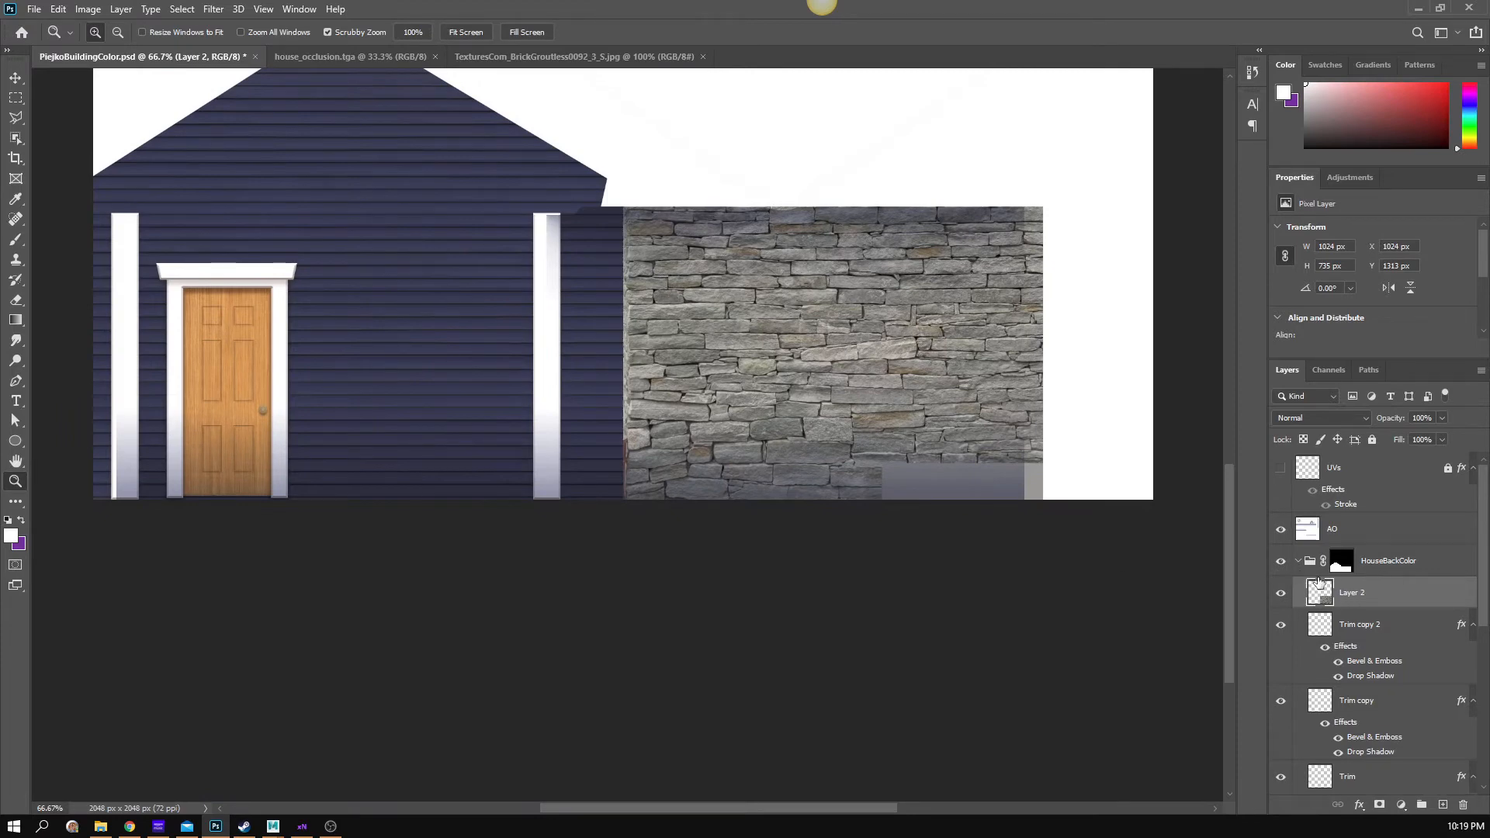
key(v)
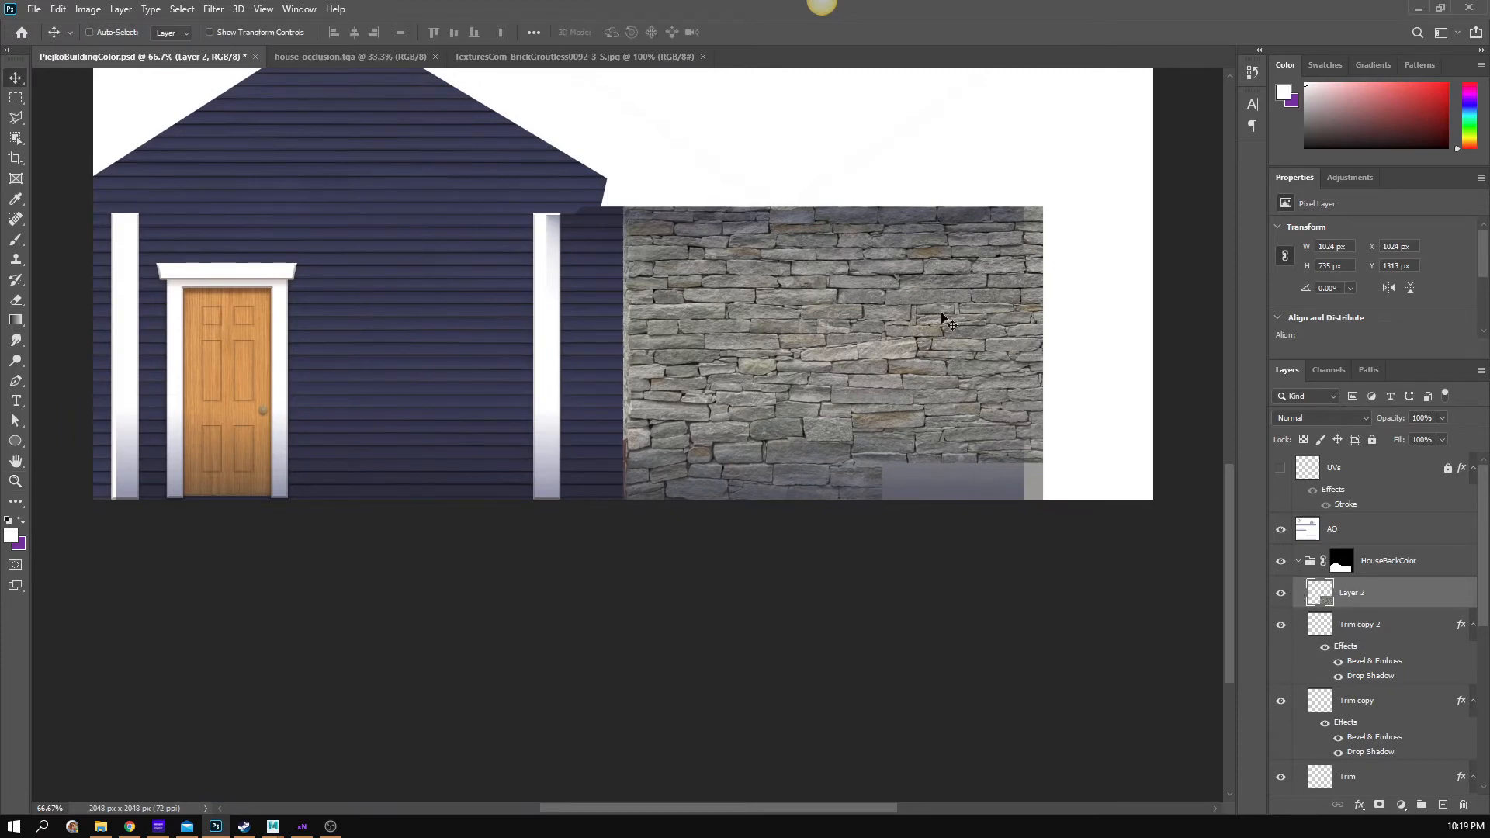
- Group the three corner trim layers as Trim and place the stone texture layer beneath that group
click(1362, 627)
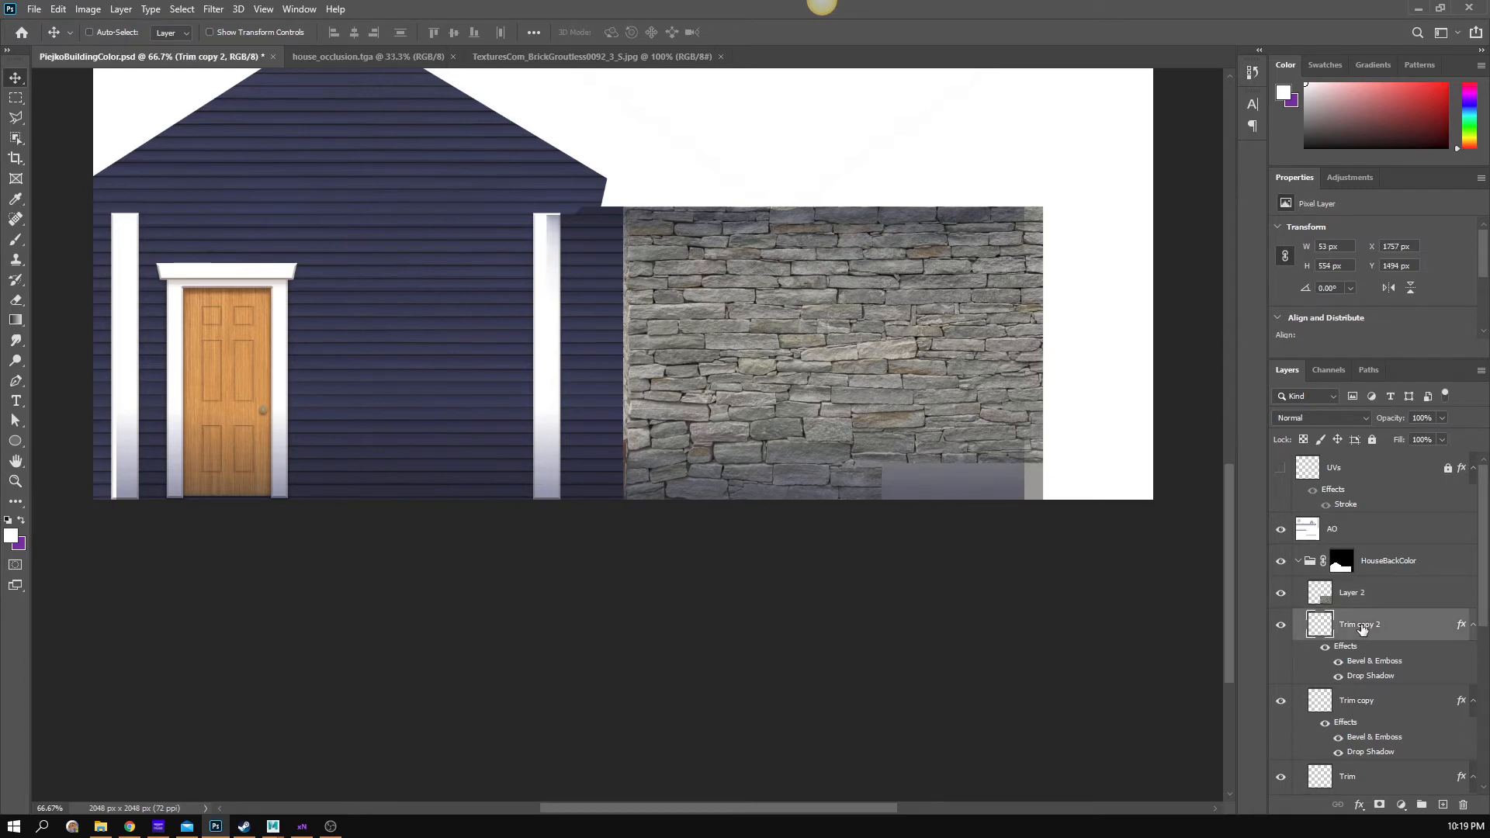
scroll(1370, 629, down, 2)
shift+click(1377, 722)
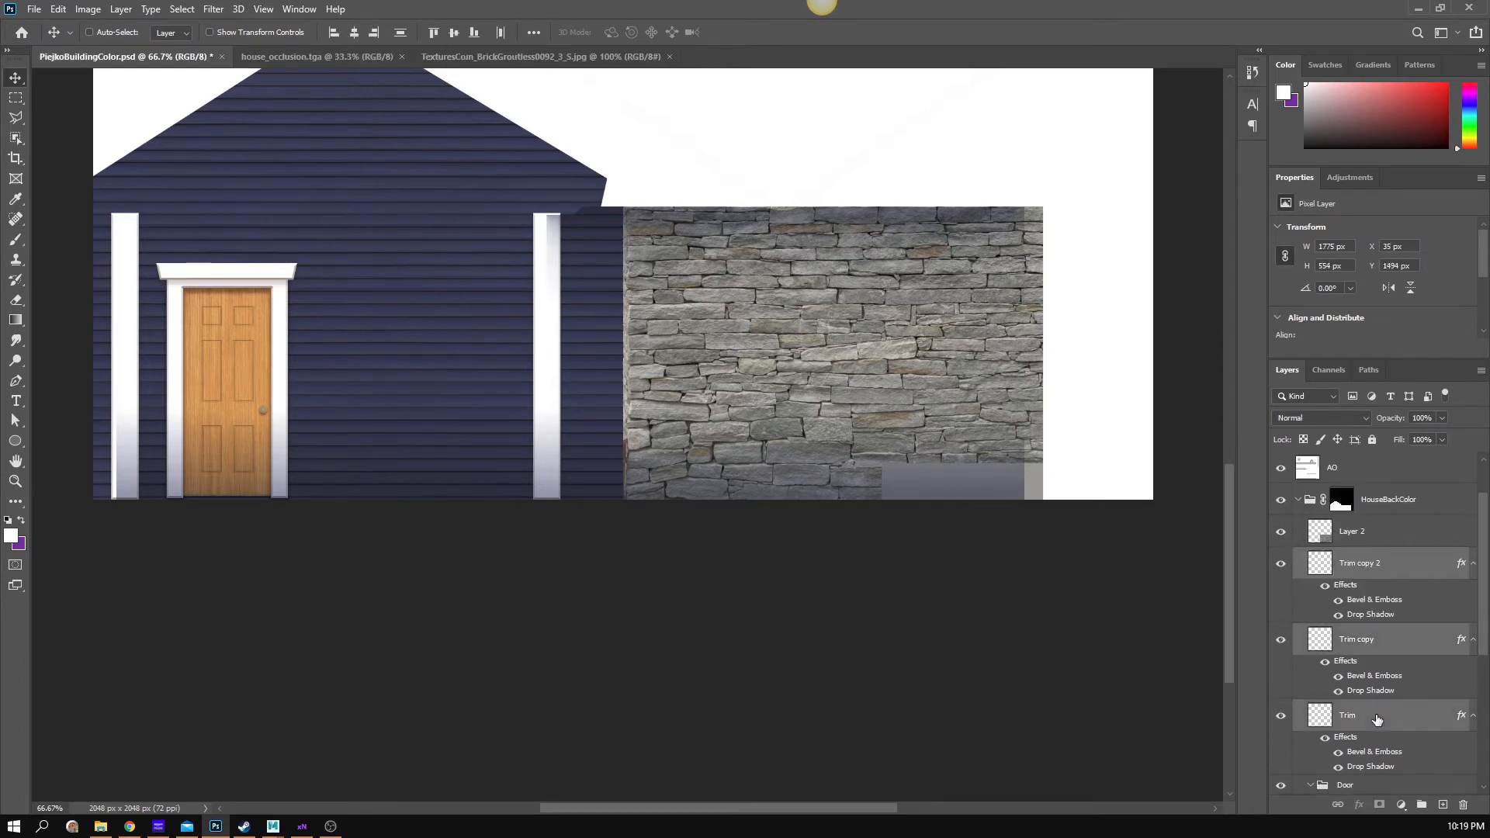
key(ctrl+g)
double_click(1363, 562)
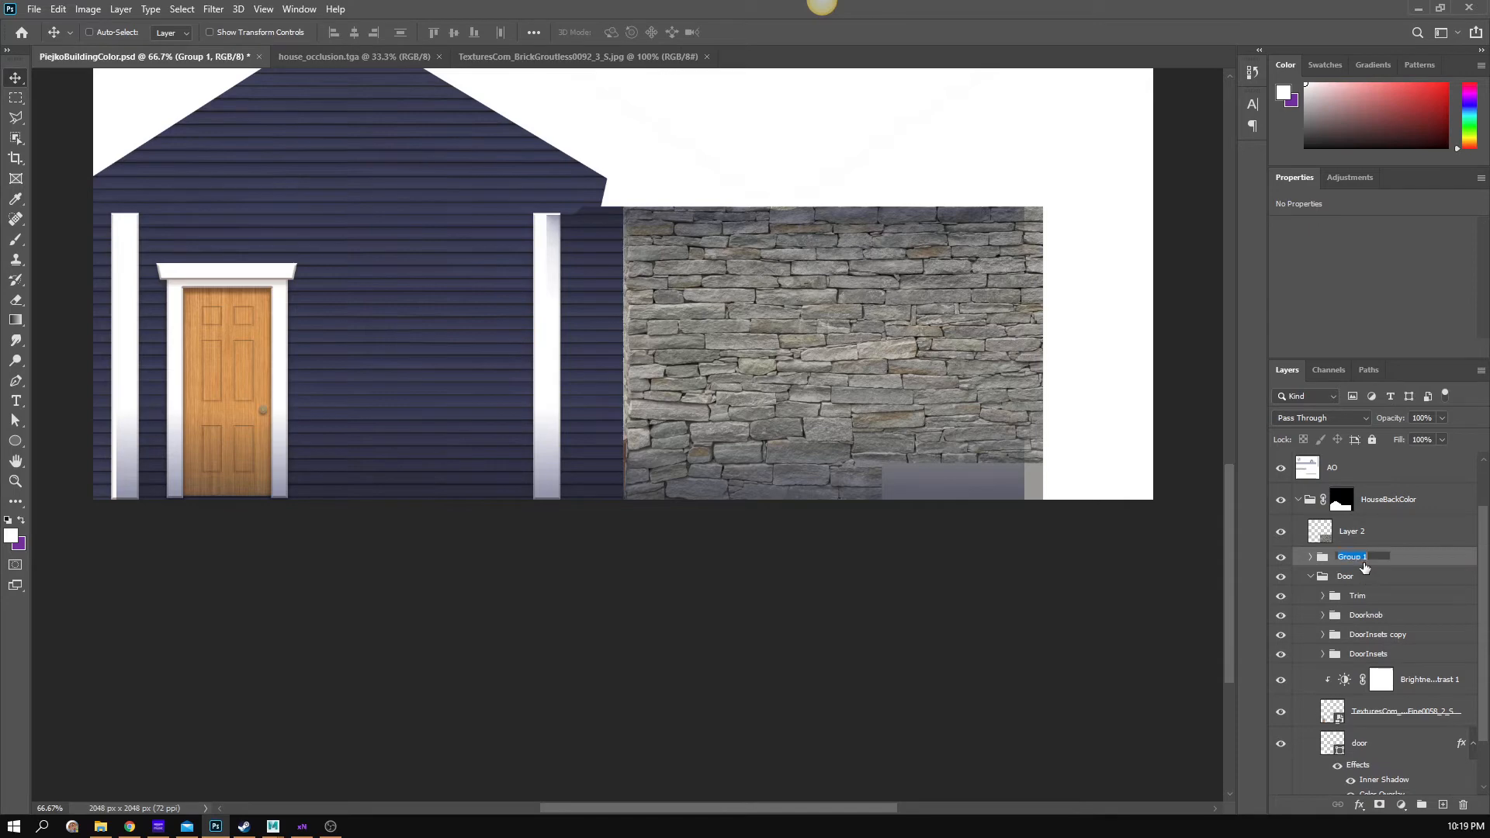
key(Return)
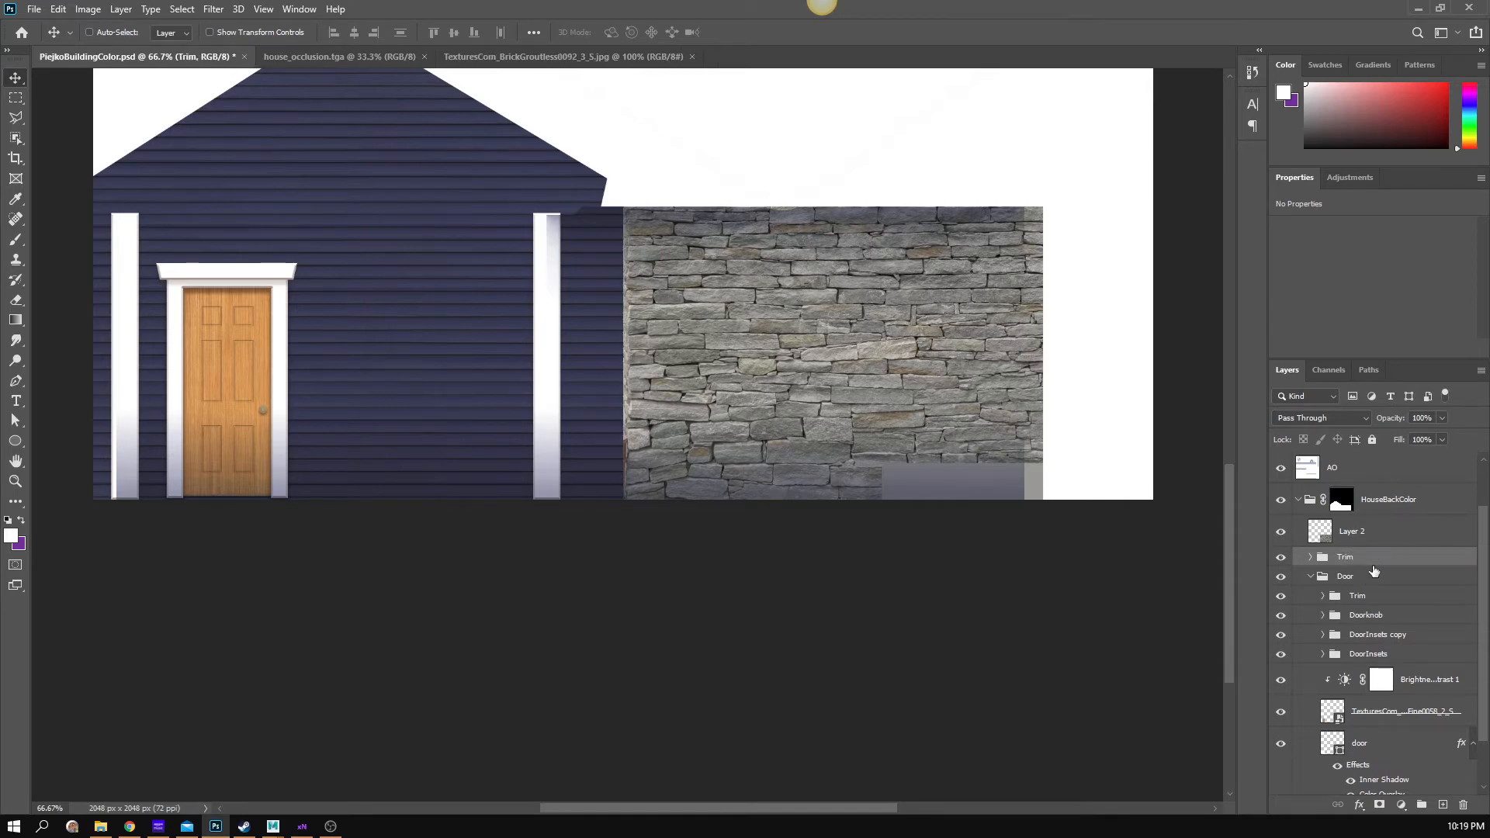
drag(1354, 534, 1363, 567)
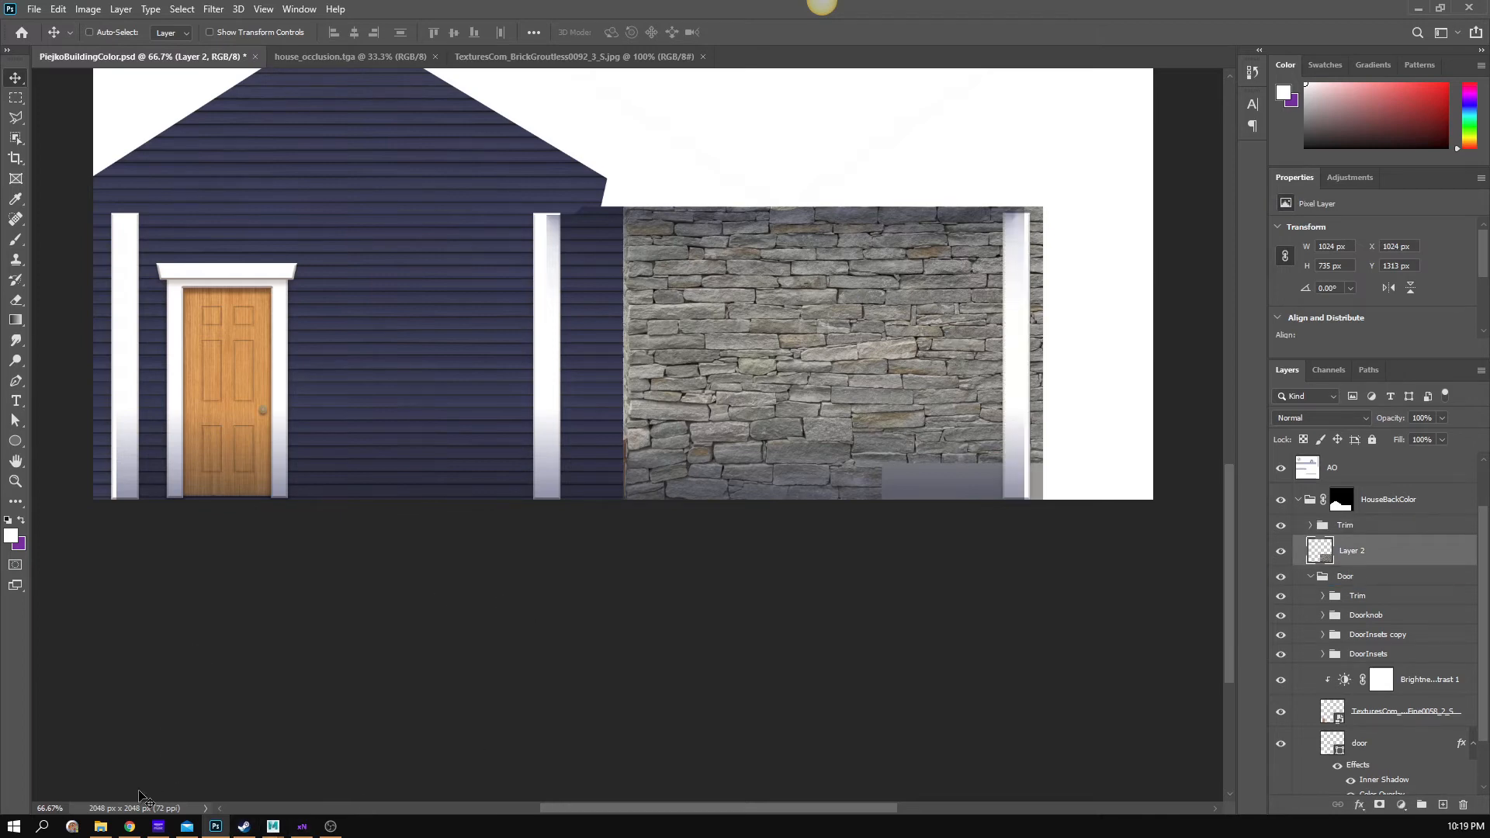
- Switch to Chrome and view the stone base on the "How To Buy A House With $10,000" reference photo
click(130, 826)
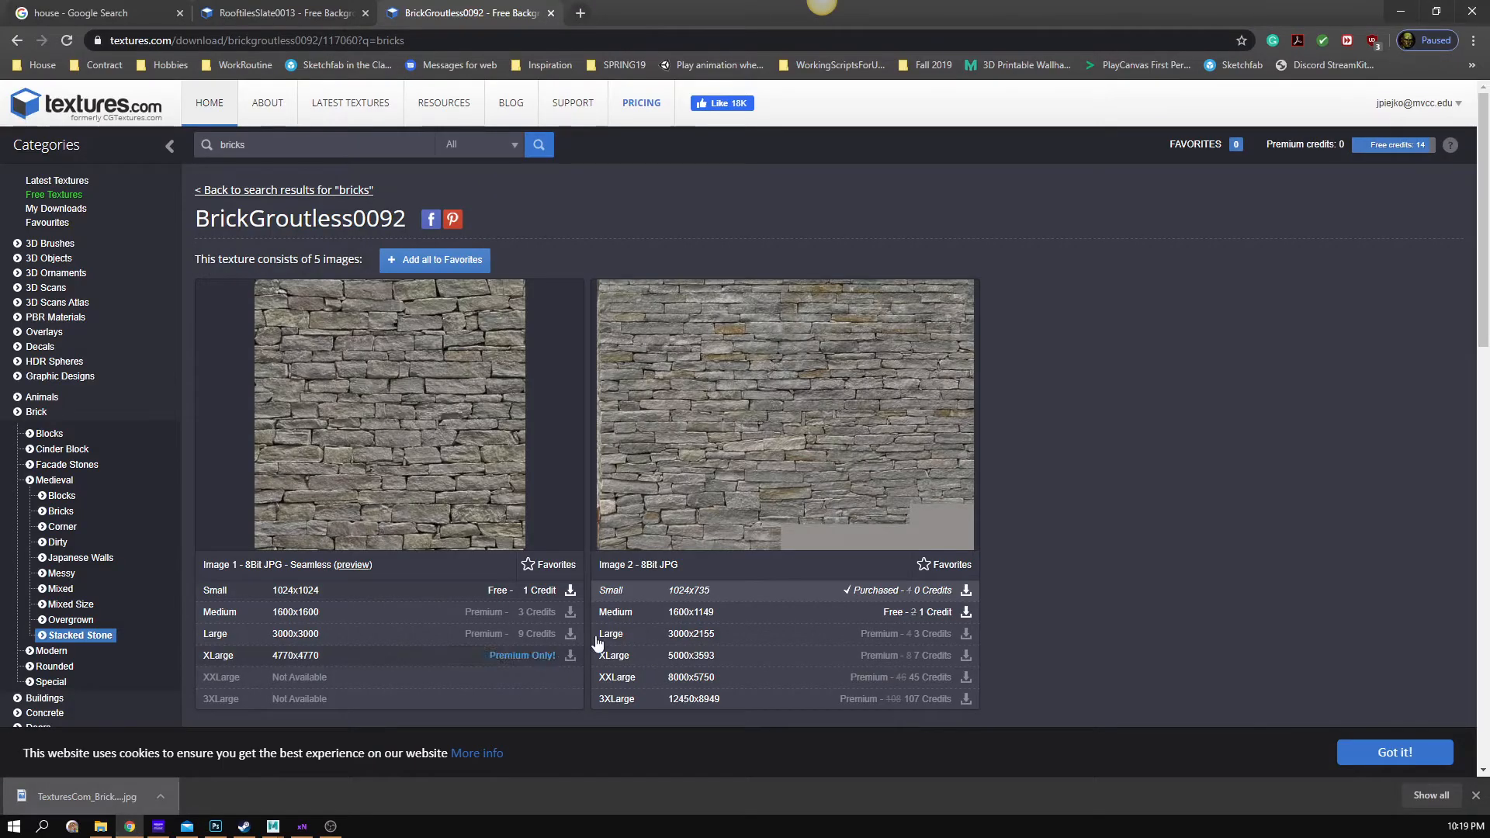
click(284, 11)
click(117, 12)
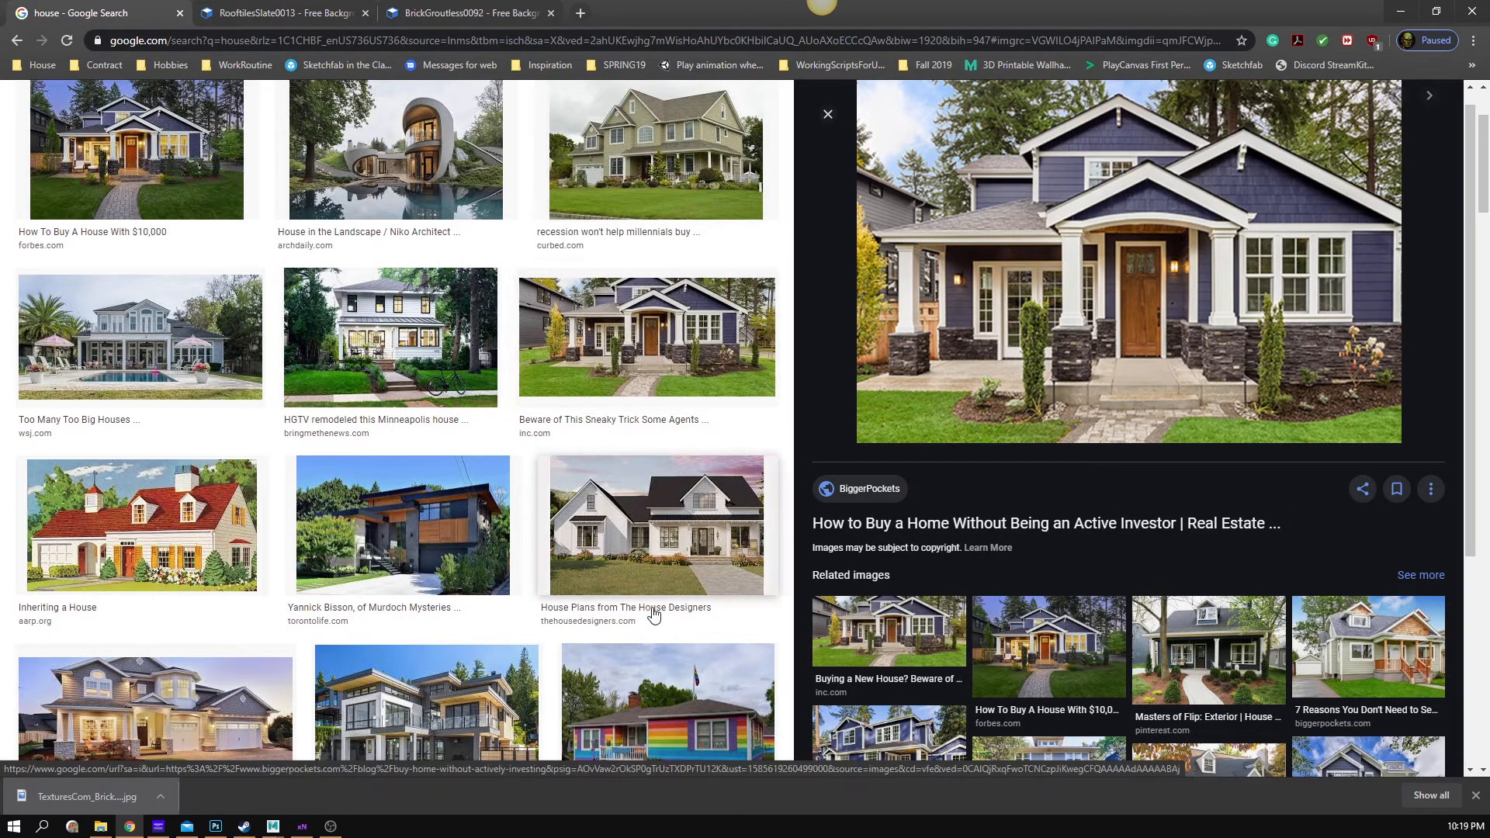
scroll(383, 341, up, 2)
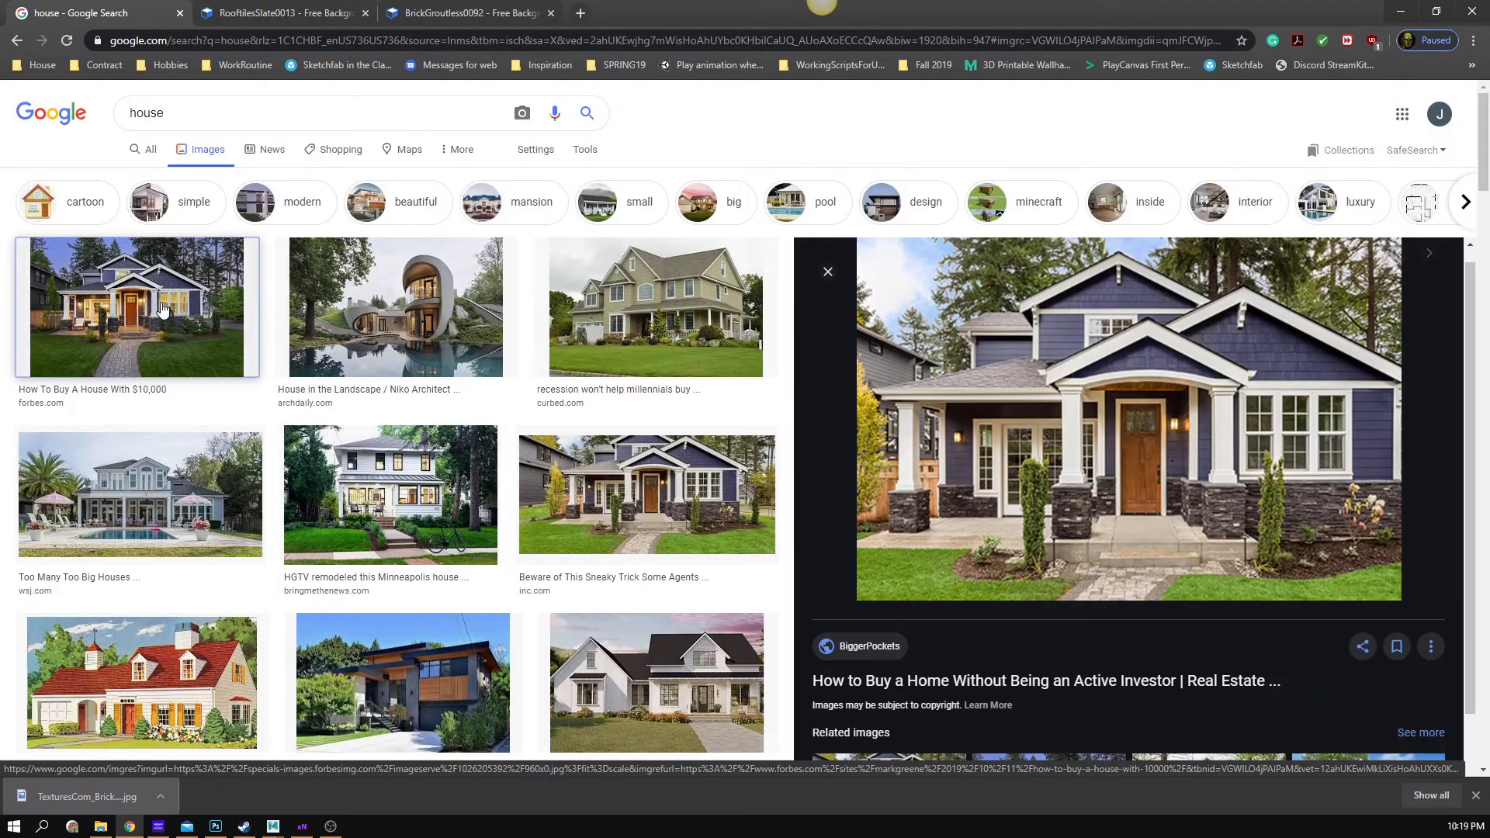
click(135, 310)
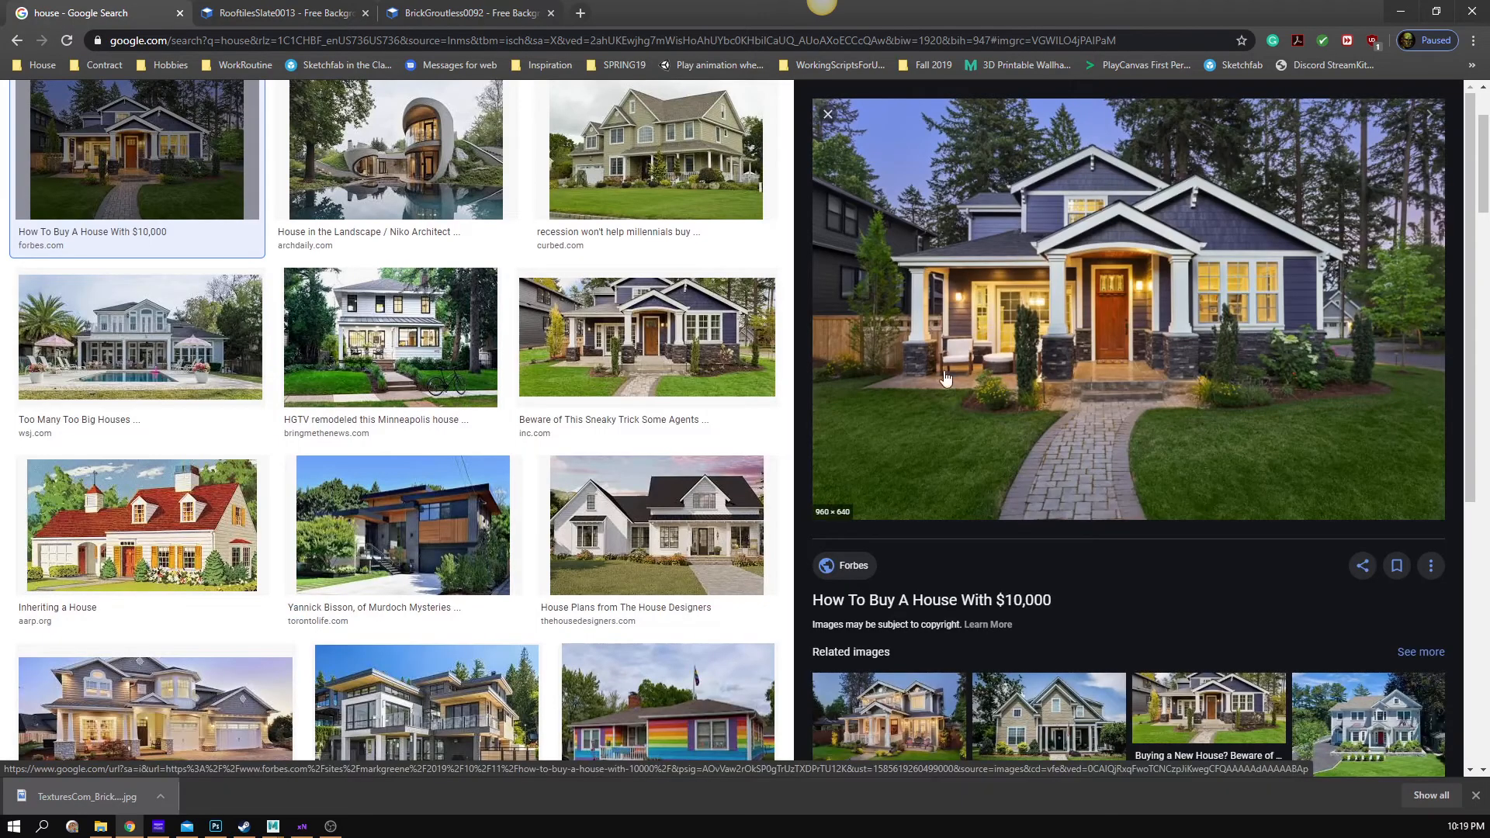
- Back in Photoshop, lower the stone layer to the base of the right-hand wall and narrow it to 854 px between the trim strips
key(alt+Tab)
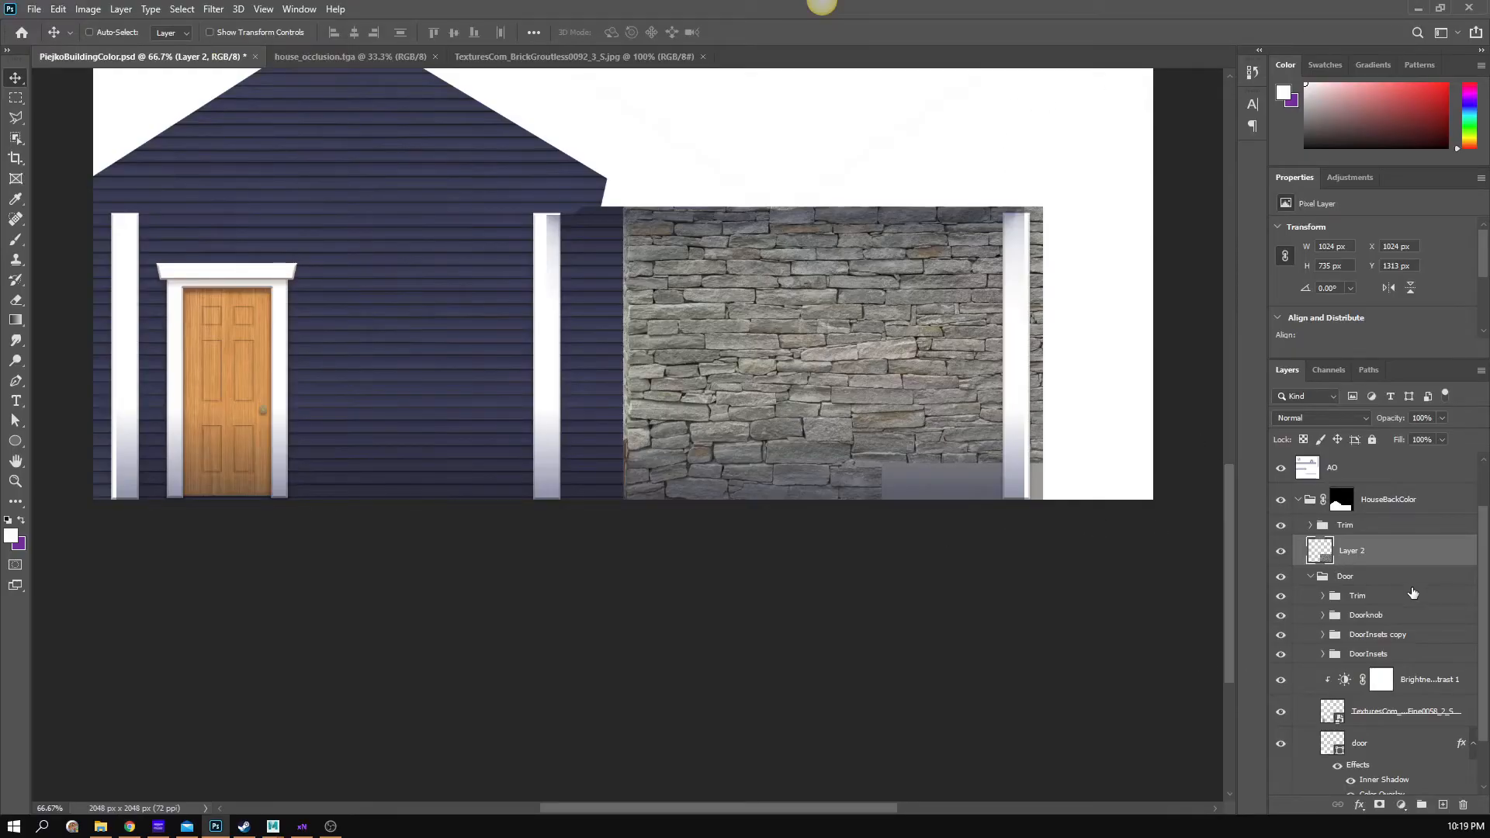
drag(899, 342, 744, 623)
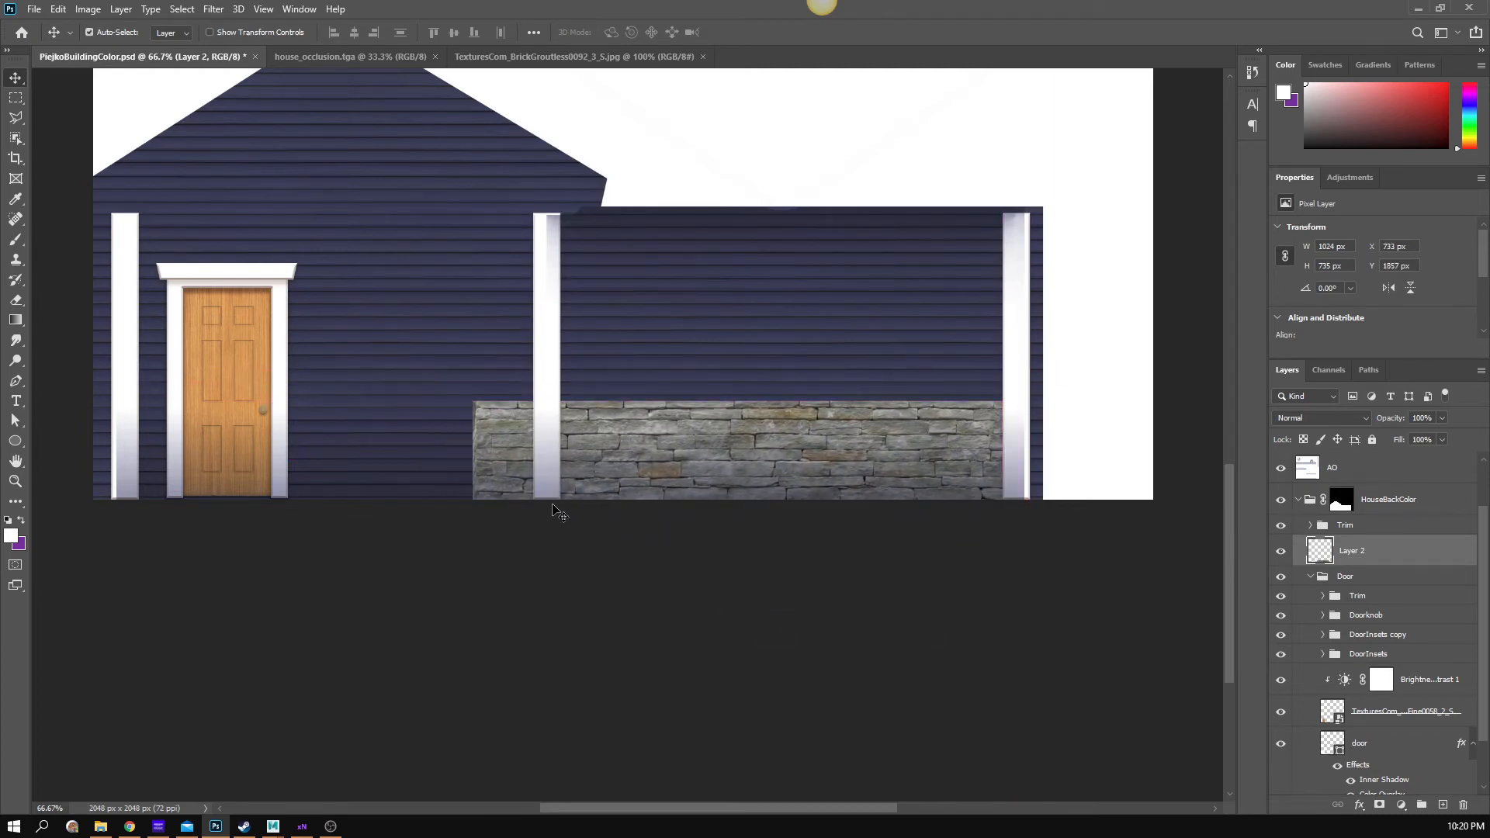
key(ctrl+t)
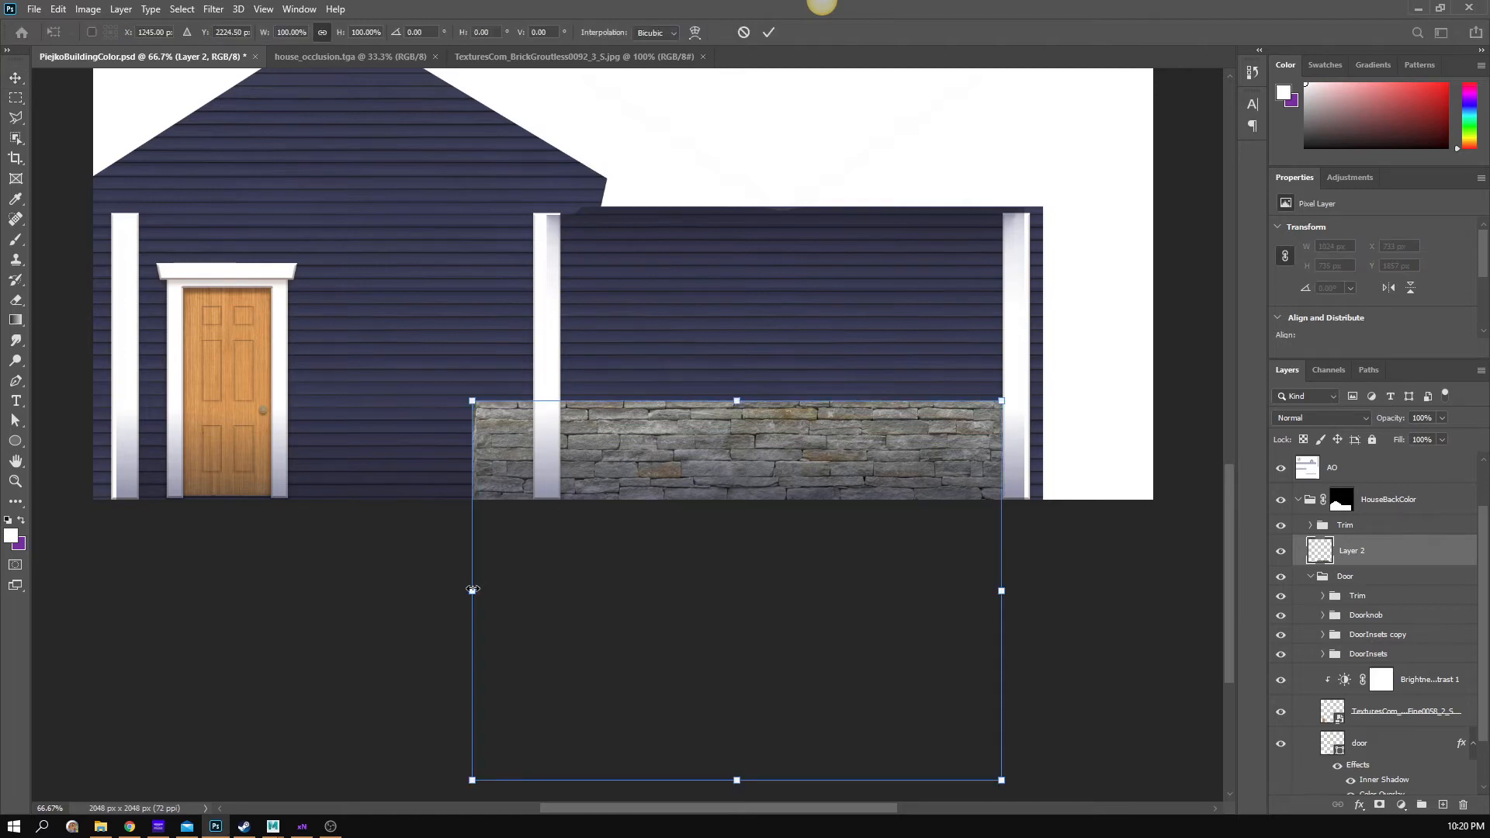
drag(473, 590, 564, 584)
key(Return)
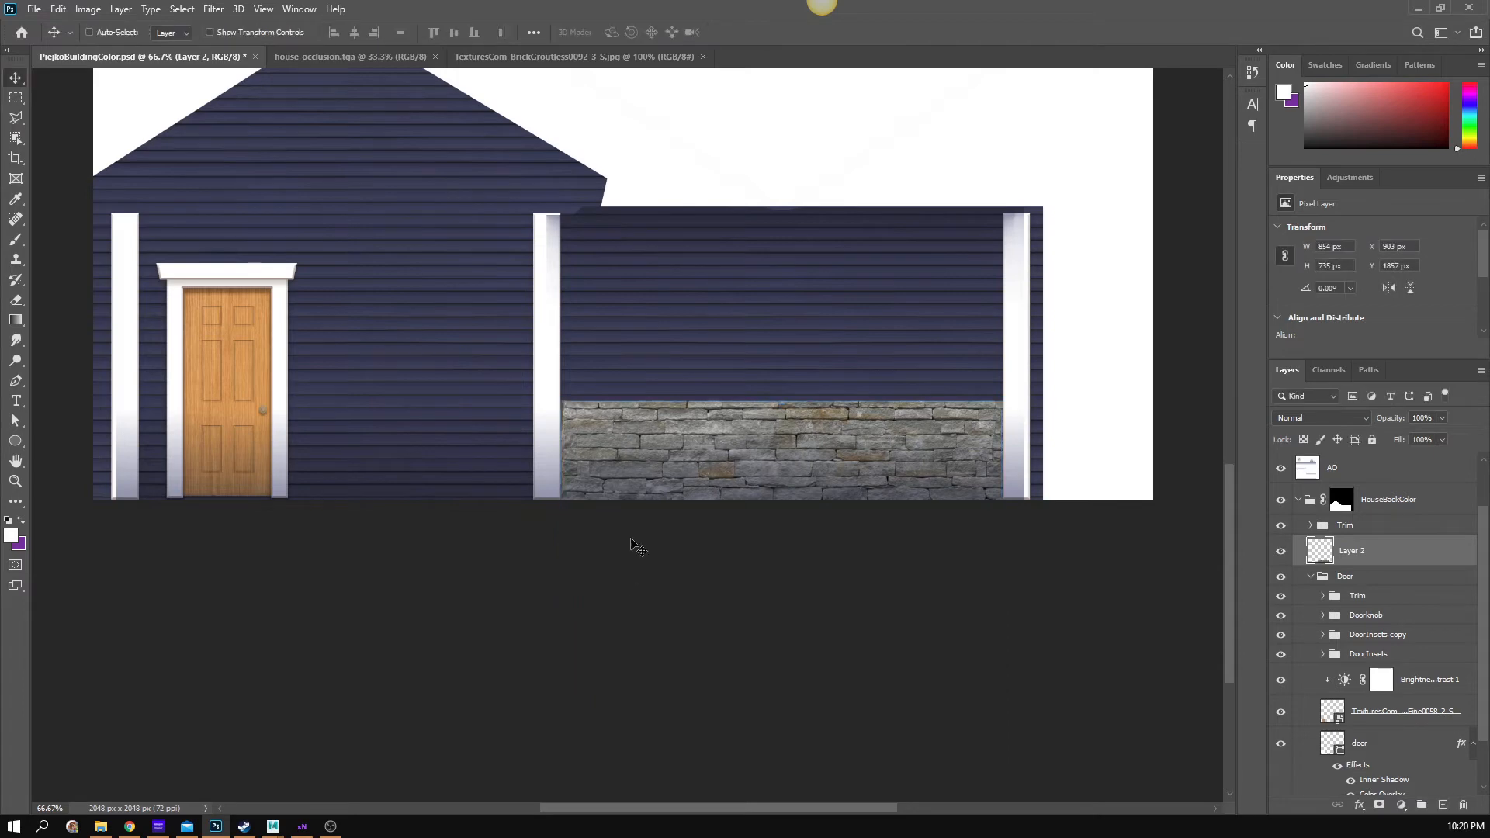
key(z)
click(566, 428)
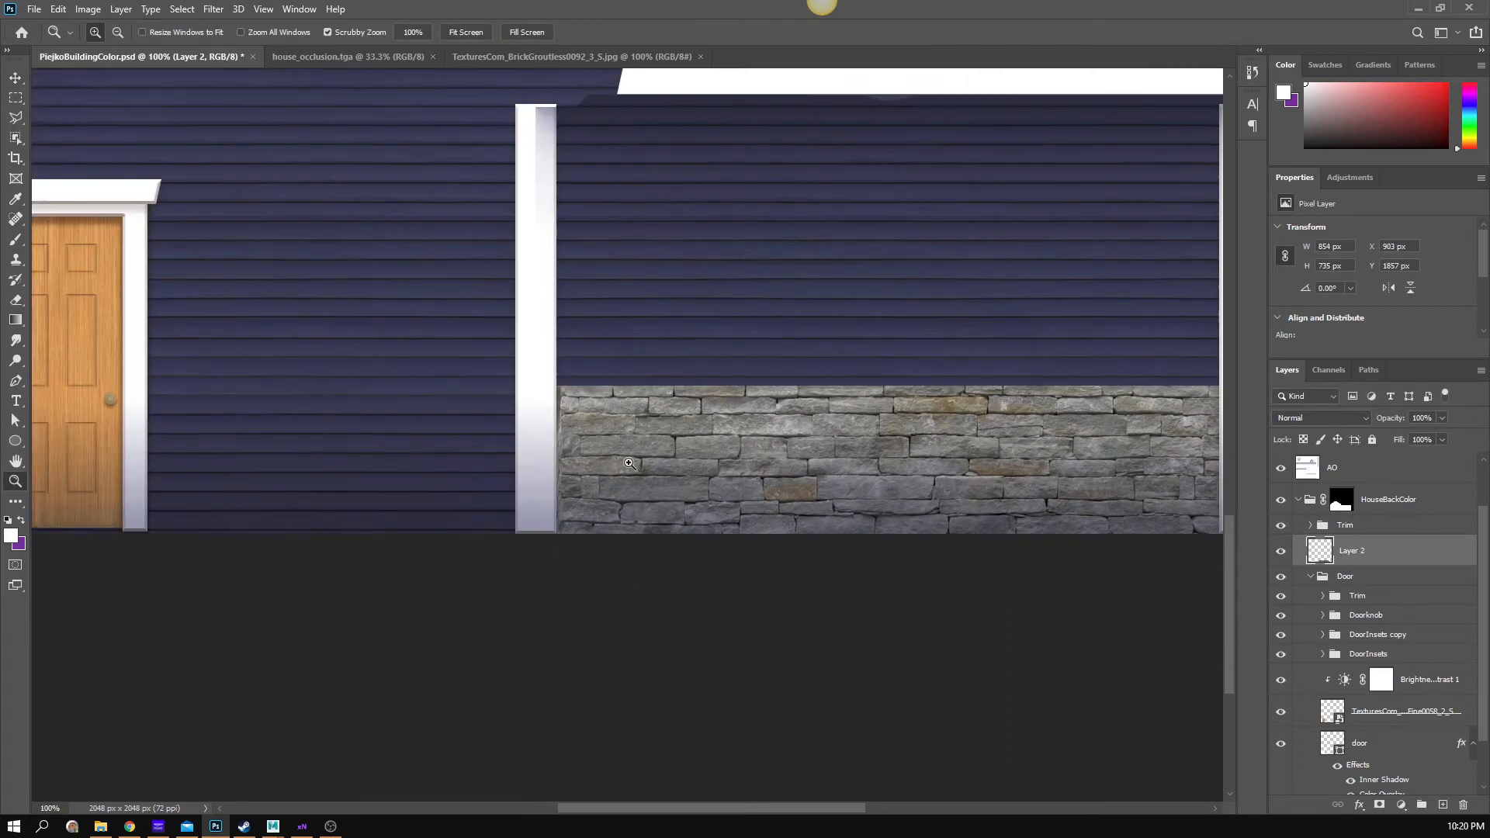
- Lower the stone layer to a Y position of 1906 px along the base of the right-hand wall
drag(845, 487, 916, 549)
key(v)
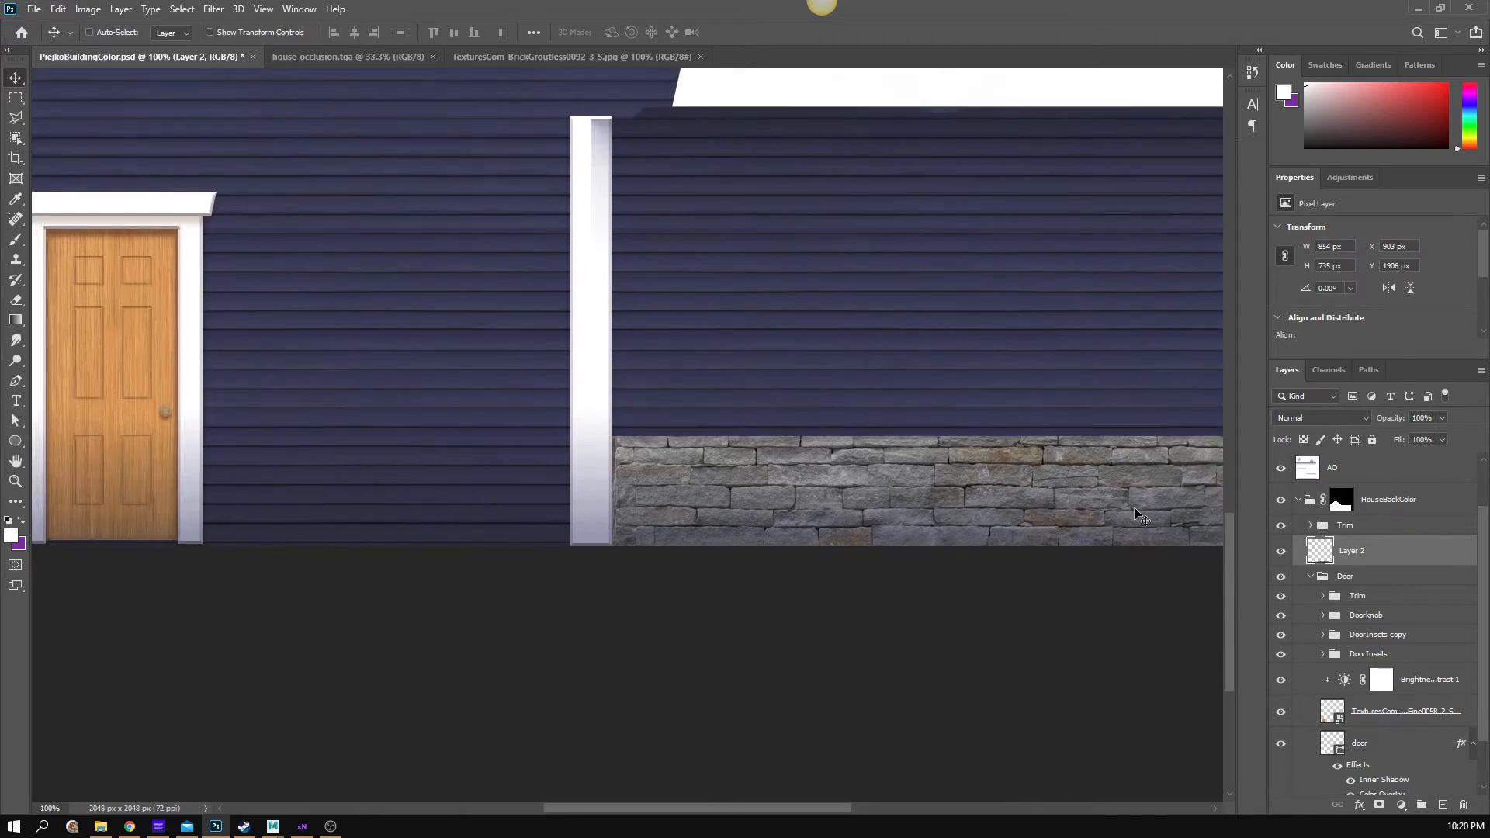
drag(886, 495, 837, 454)
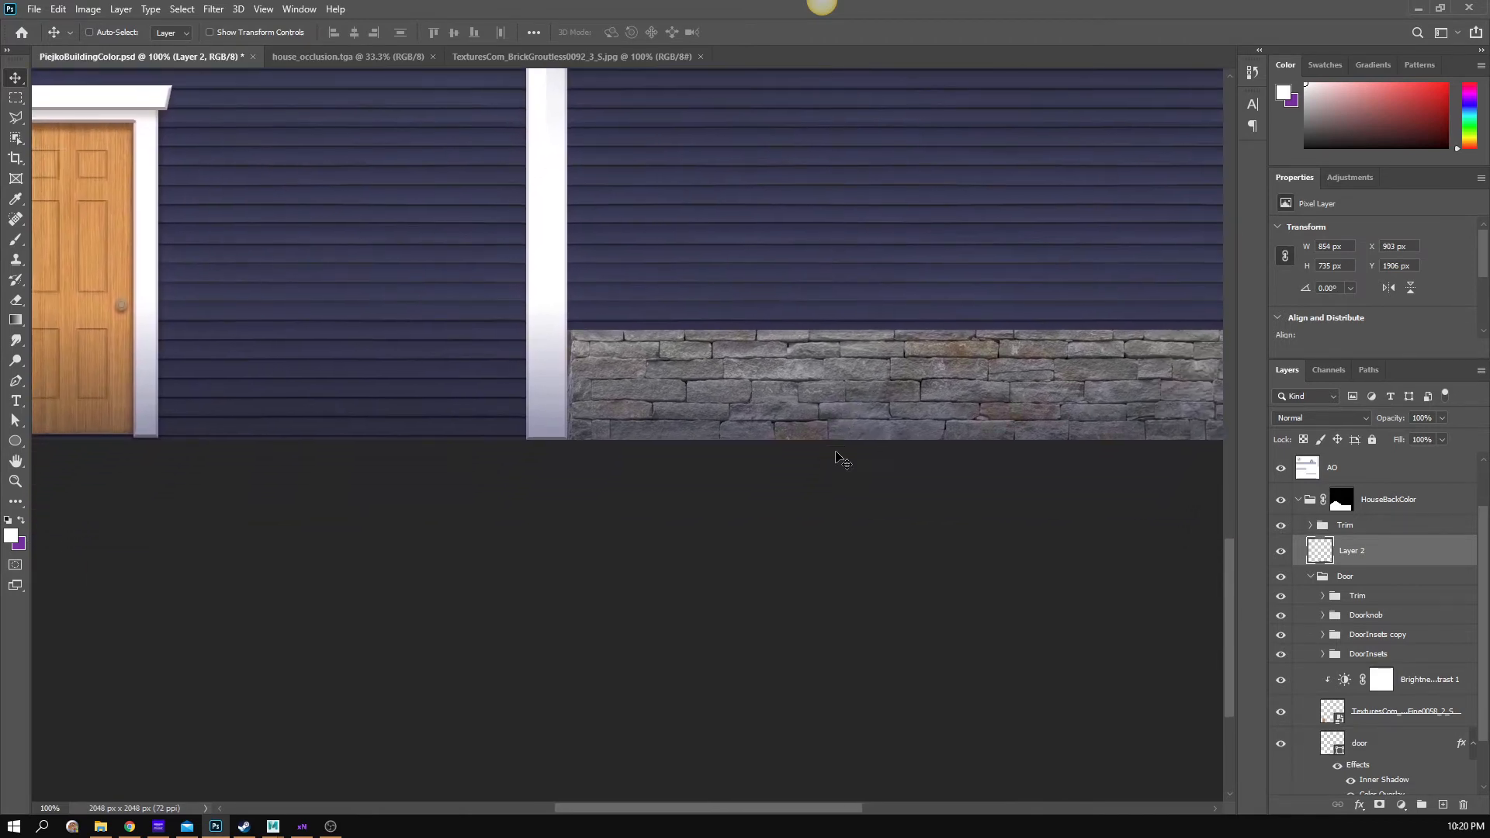
- Check the stone base on the "How To Buy A House With $10,000" photo in Chrome and return to Photoshop
click(129, 826)
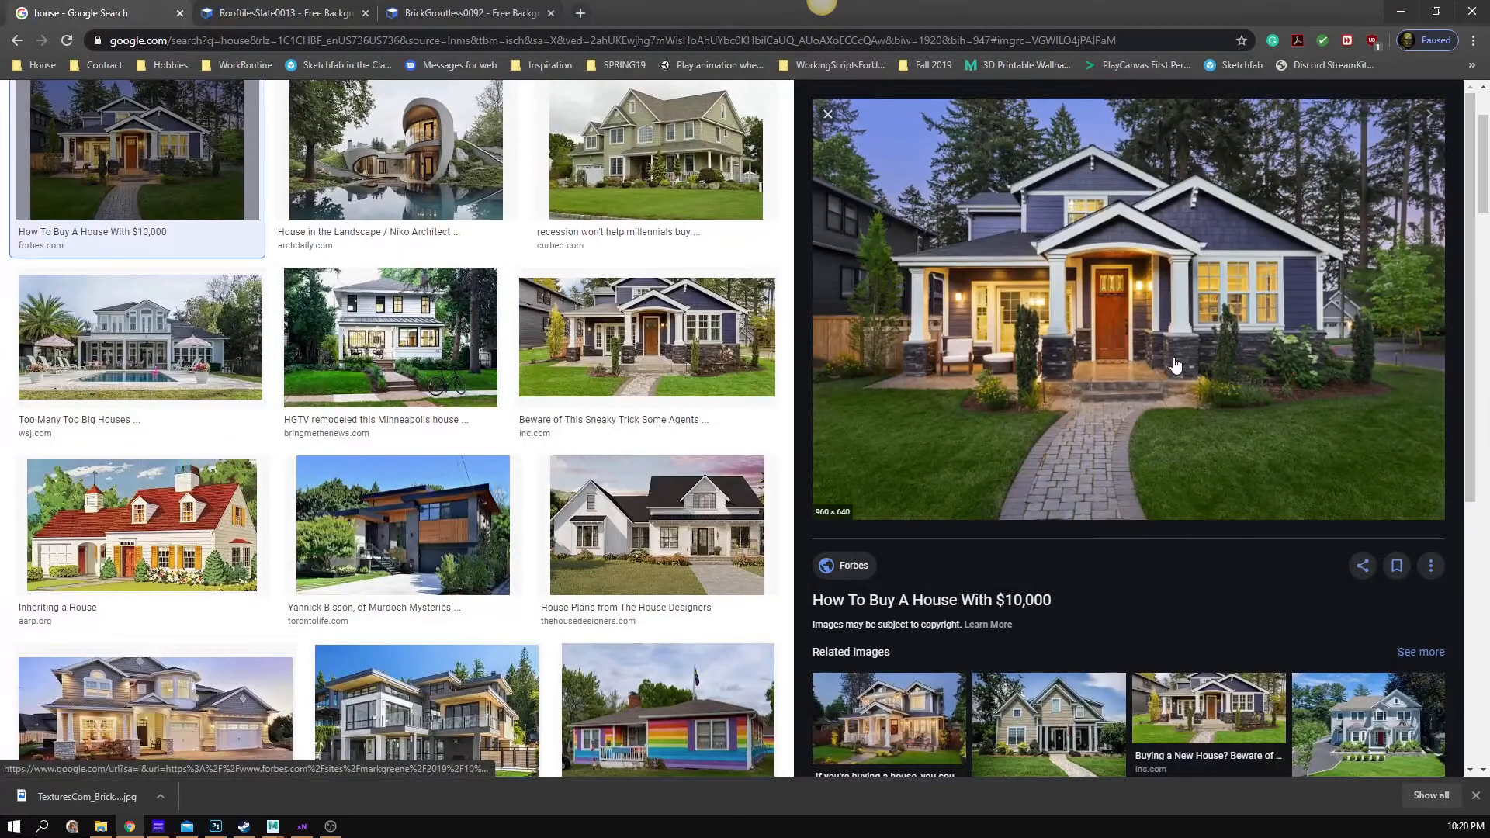
key(alt+Tab)
drag(846, 335, 668, 387)
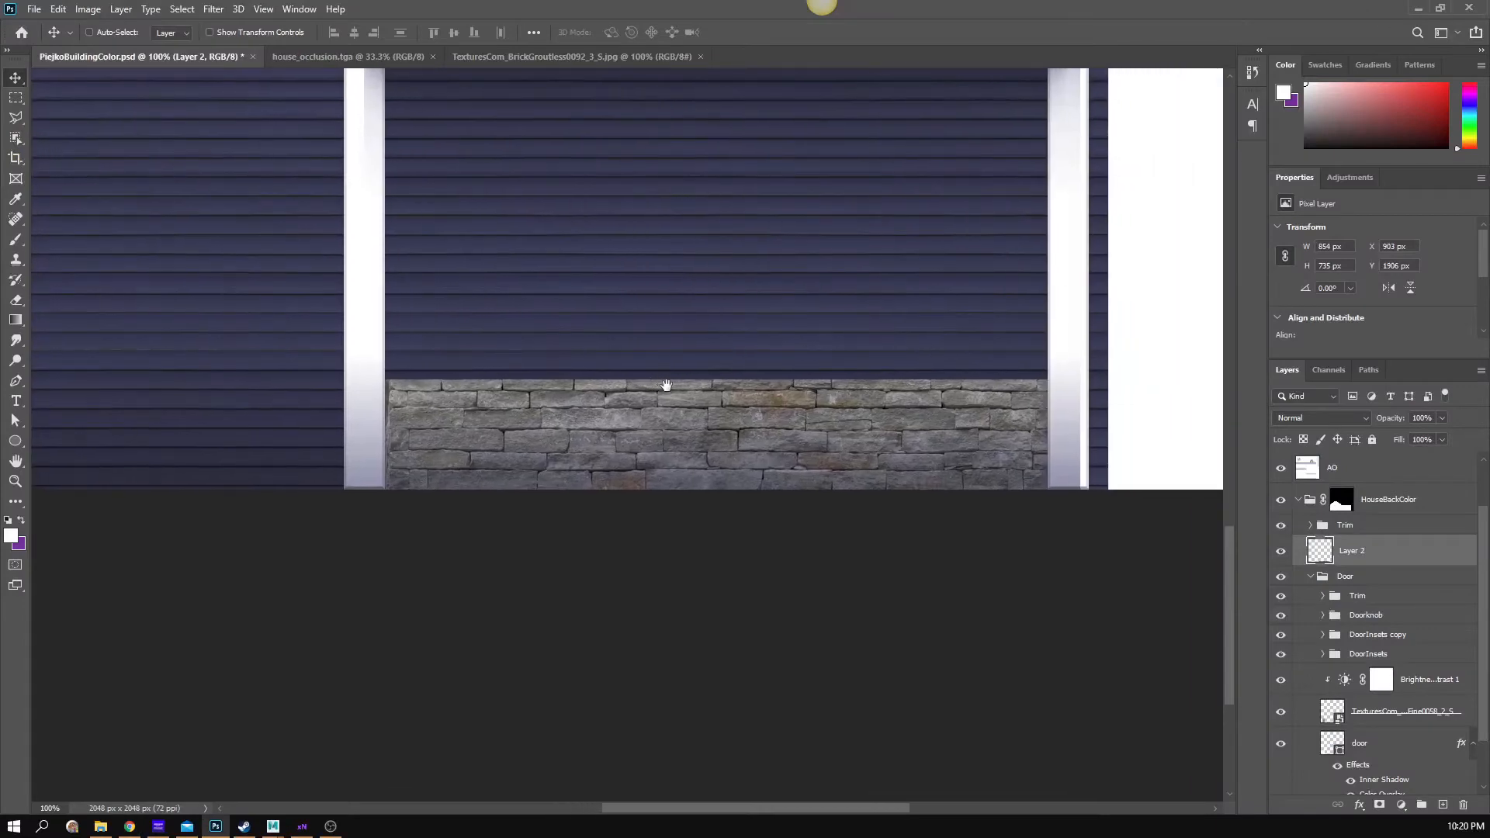
- Duplicate the stone layer onto the base of the door wall, at an X position of 88 px
drag(695, 454, 804, 445)
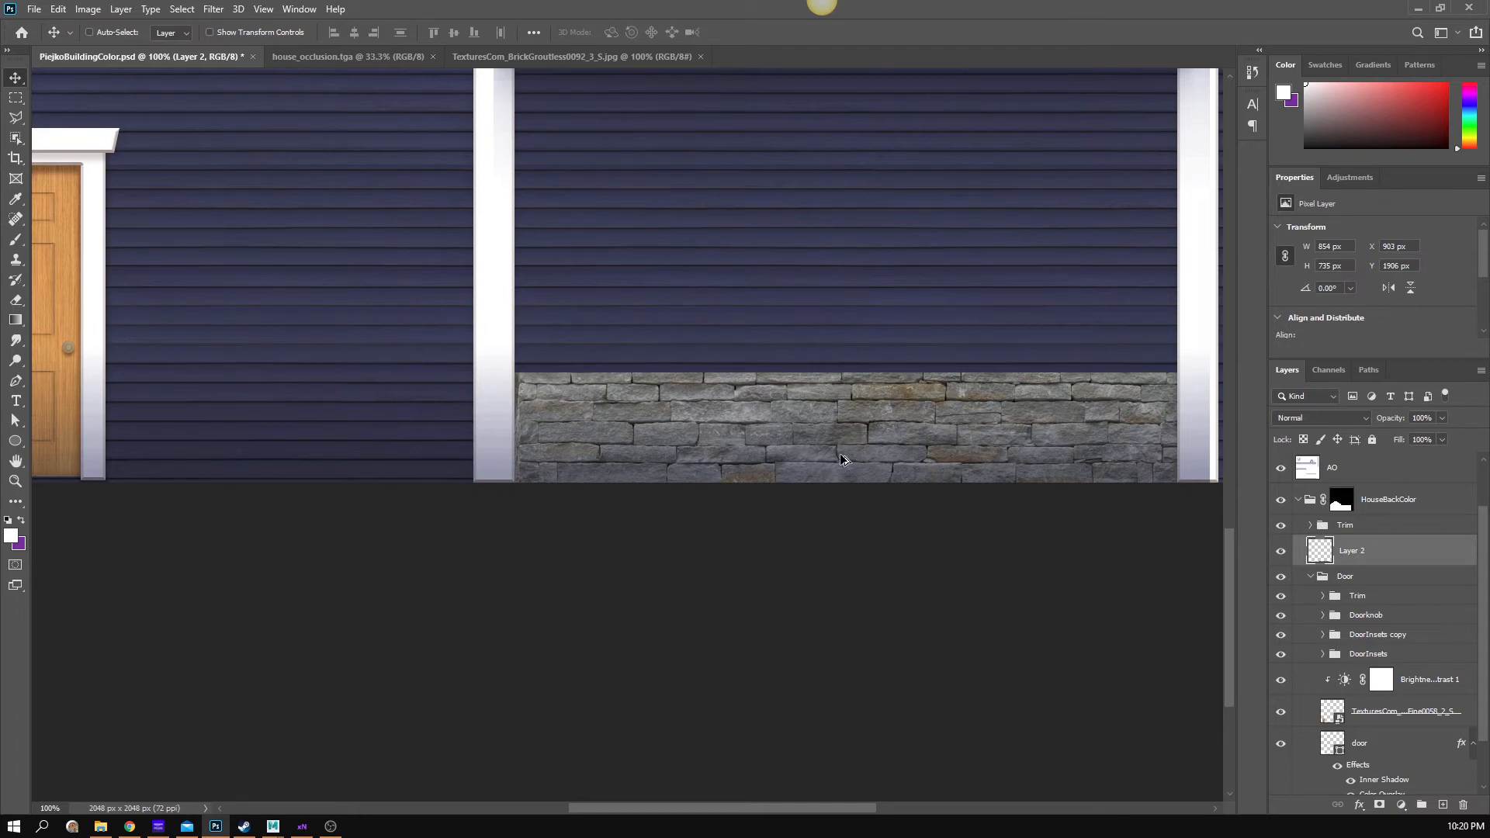
drag(841, 455, 212, 457)
drag(592, 442, 859, 441)
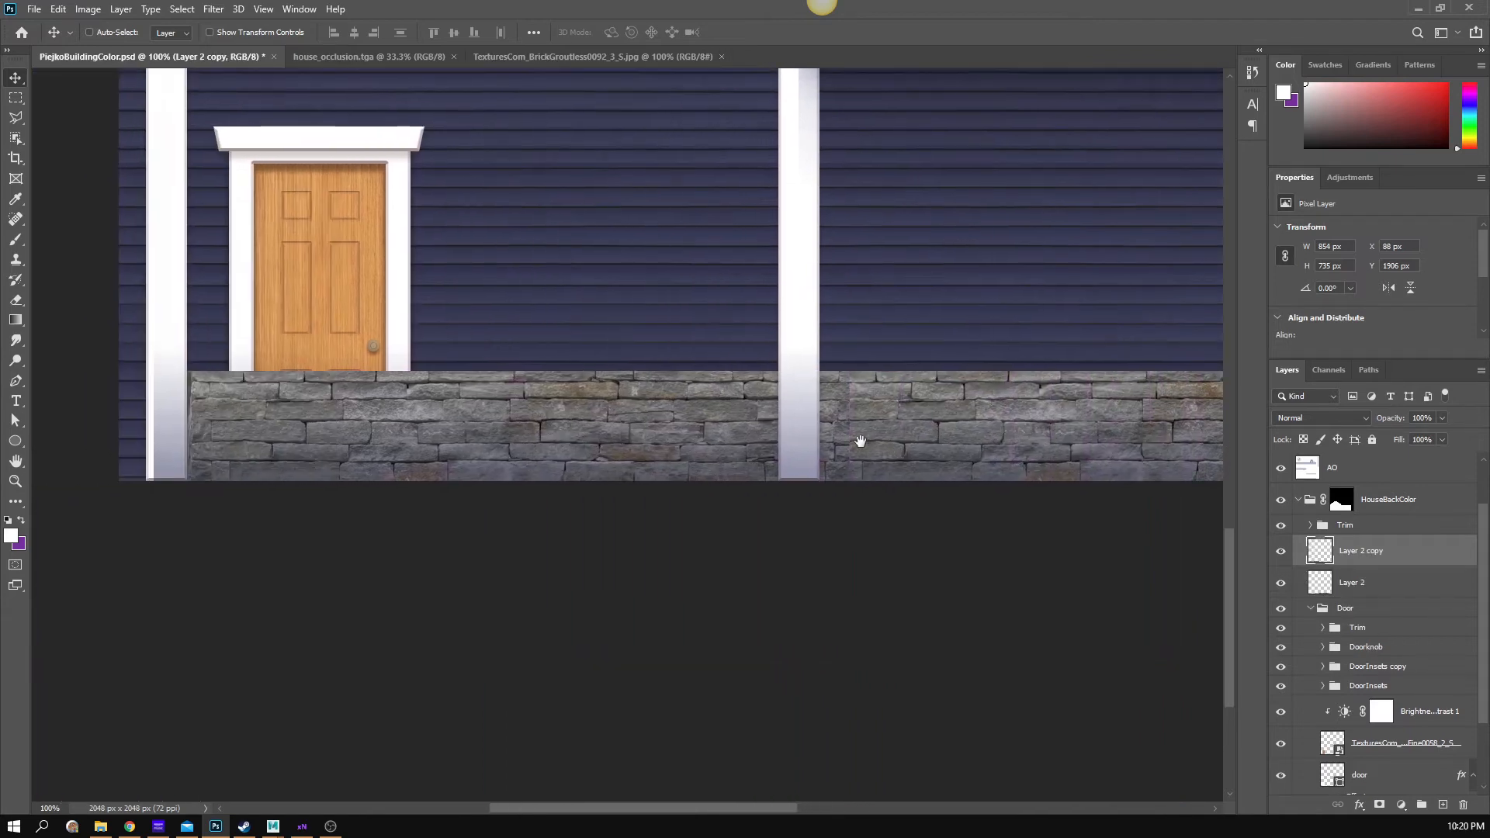
drag(716, 457, 668, 445)
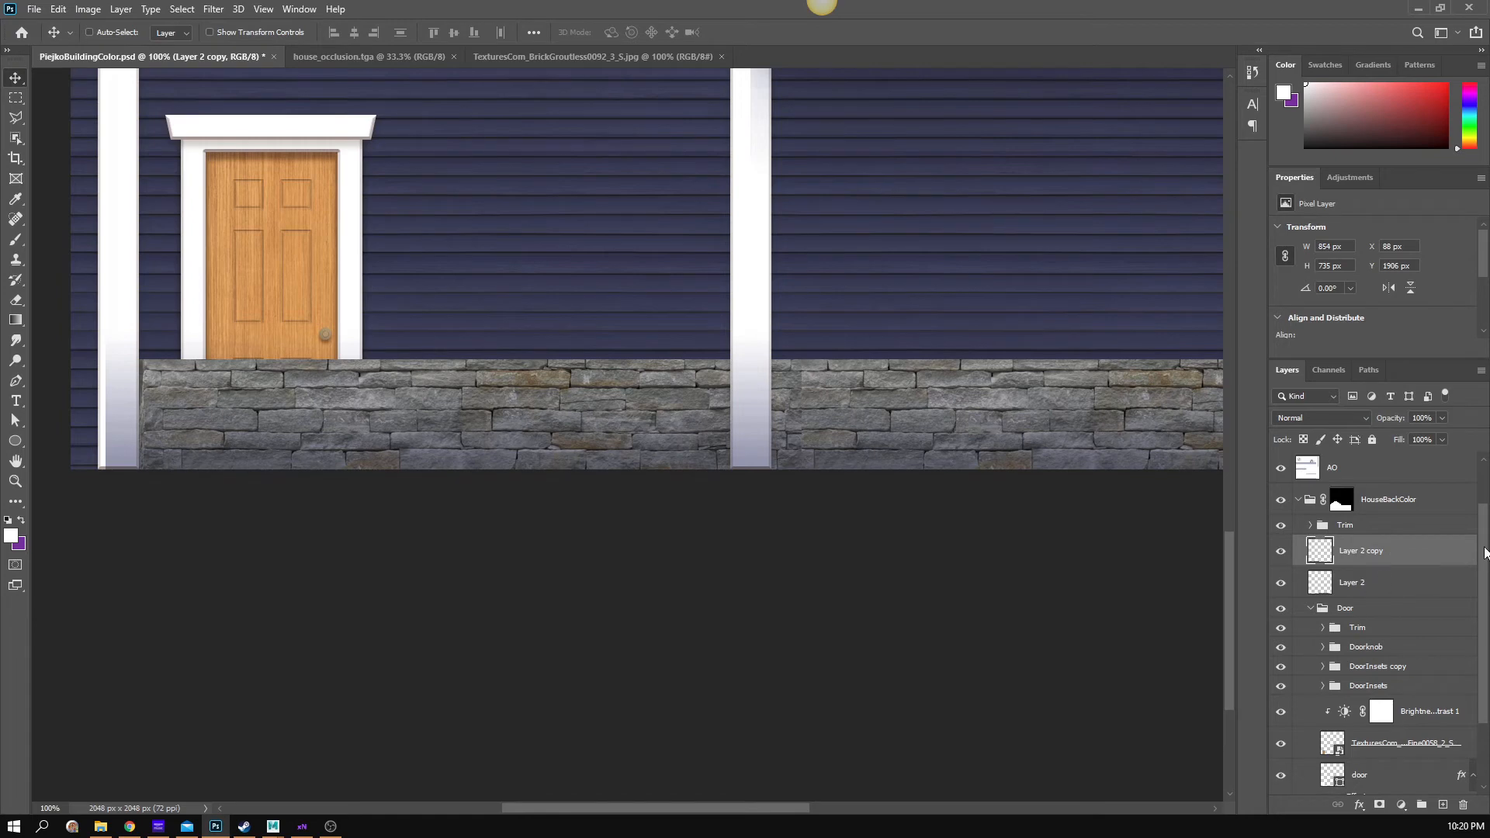
- Collapse the Door group and group the two stone layers under the name Stone
shift+click(1393, 590)
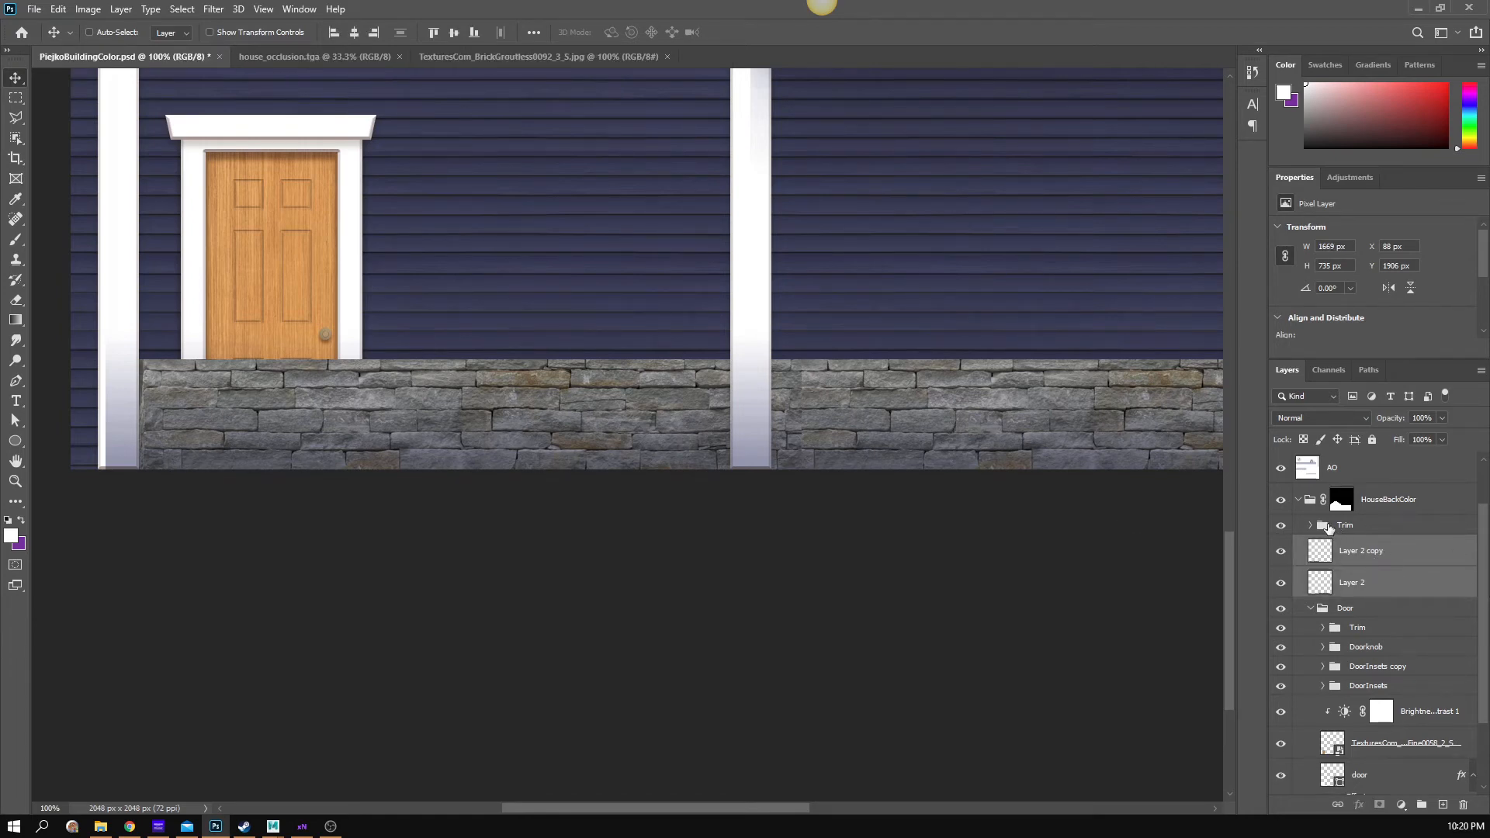
click(1319, 613)
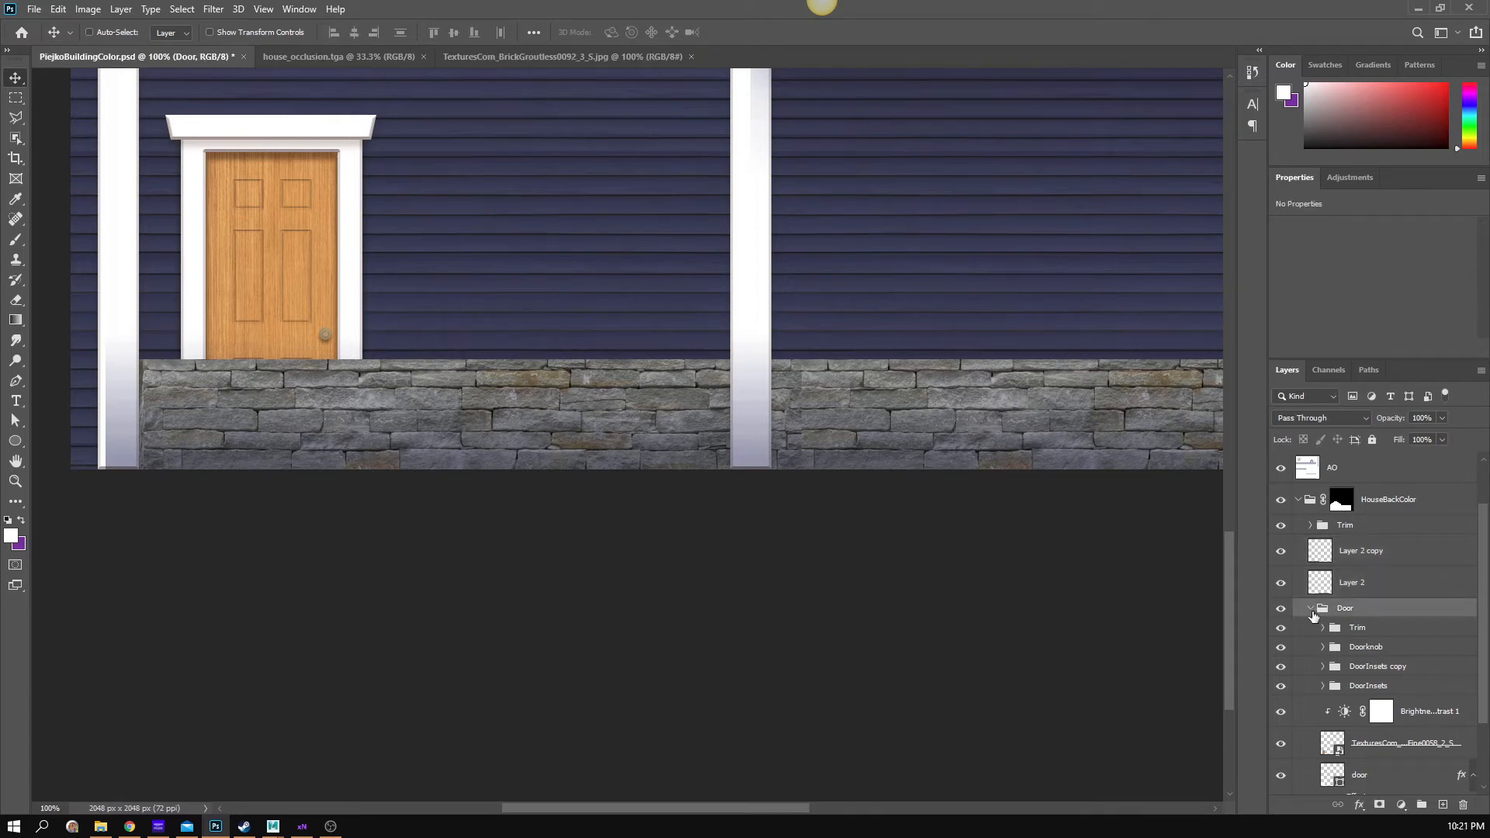
click(1311, 610)
click(1383, 619)
shift+click(1379, 645)
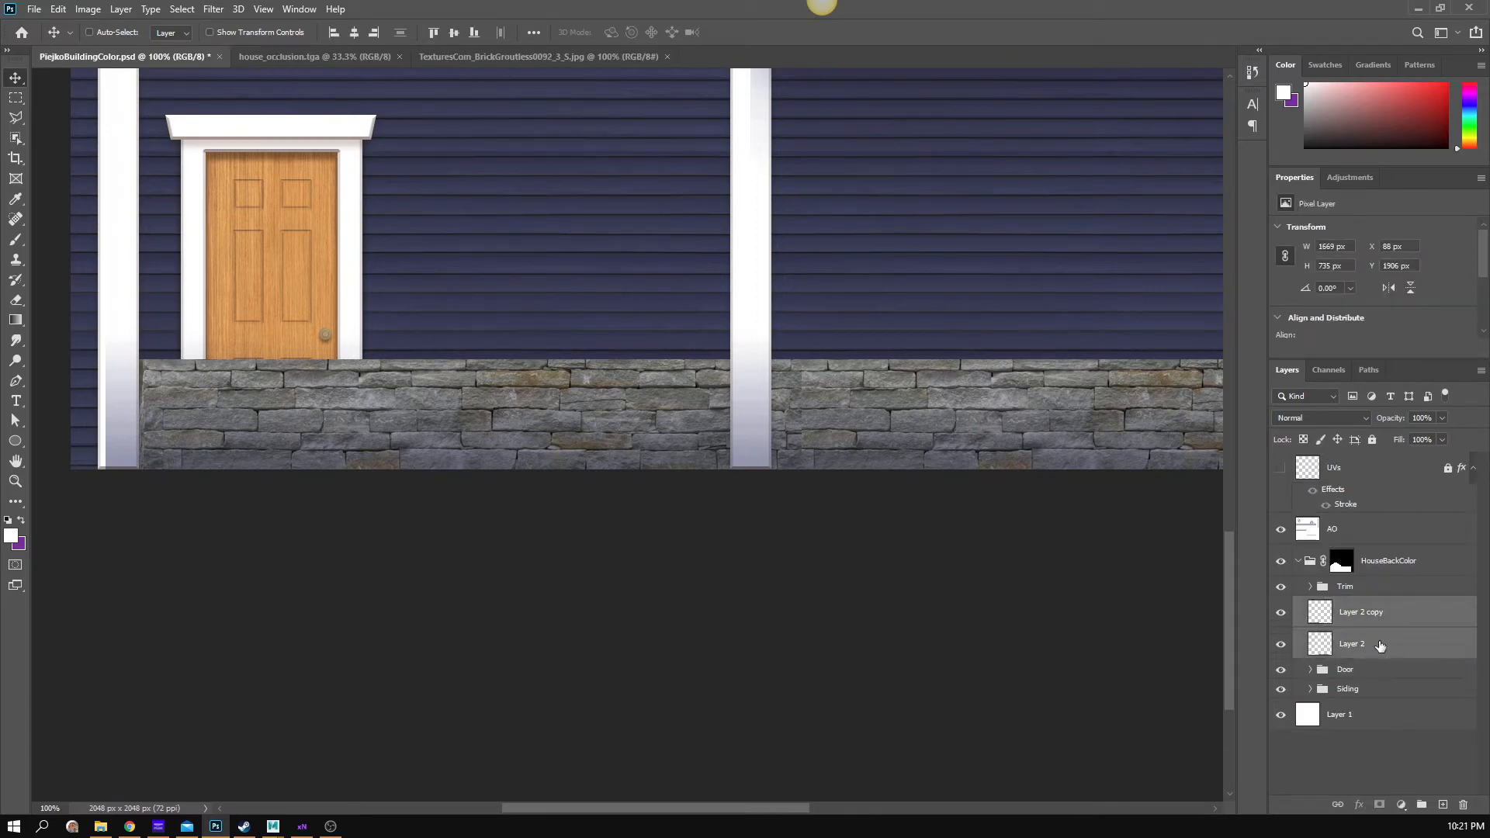
key(ctrl+g)
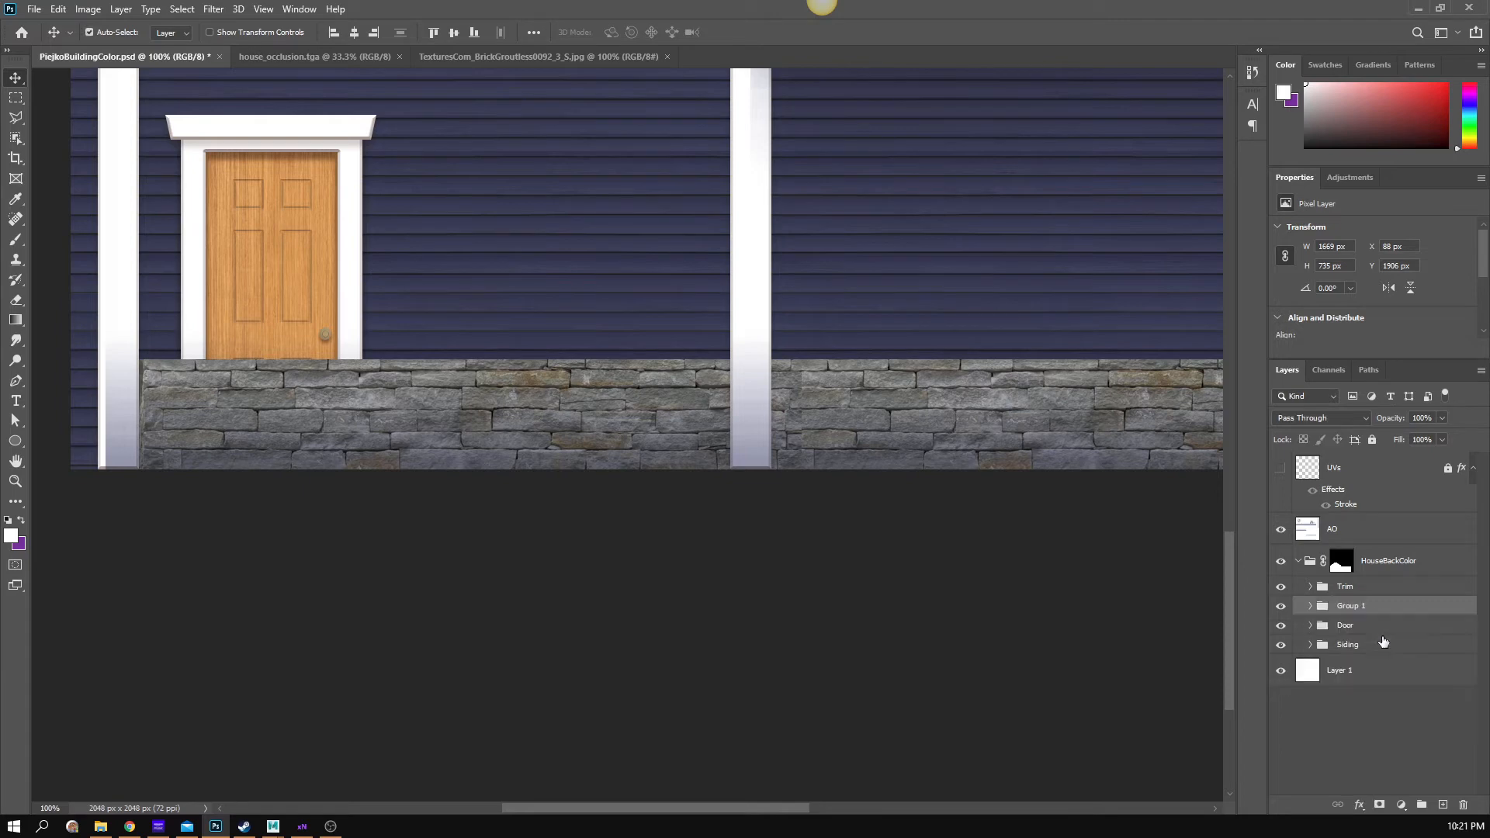
double_click(1362, 606)
text(Sto)
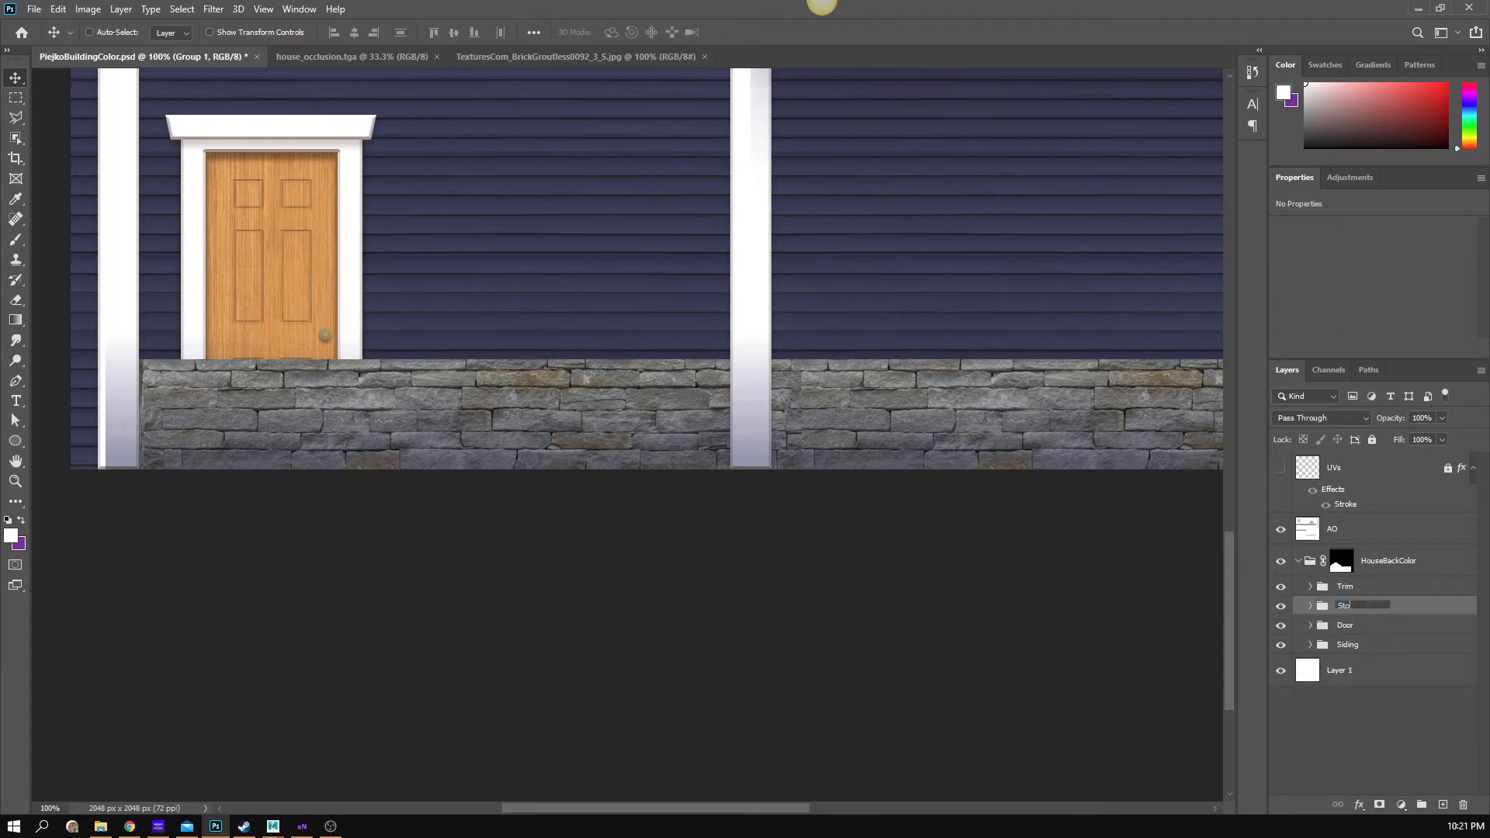
text(ne)
key(Return)
- Move the Stone group beneath the Door group so the door sits in front of the stone
drag(1393, 607, 1389, 638)
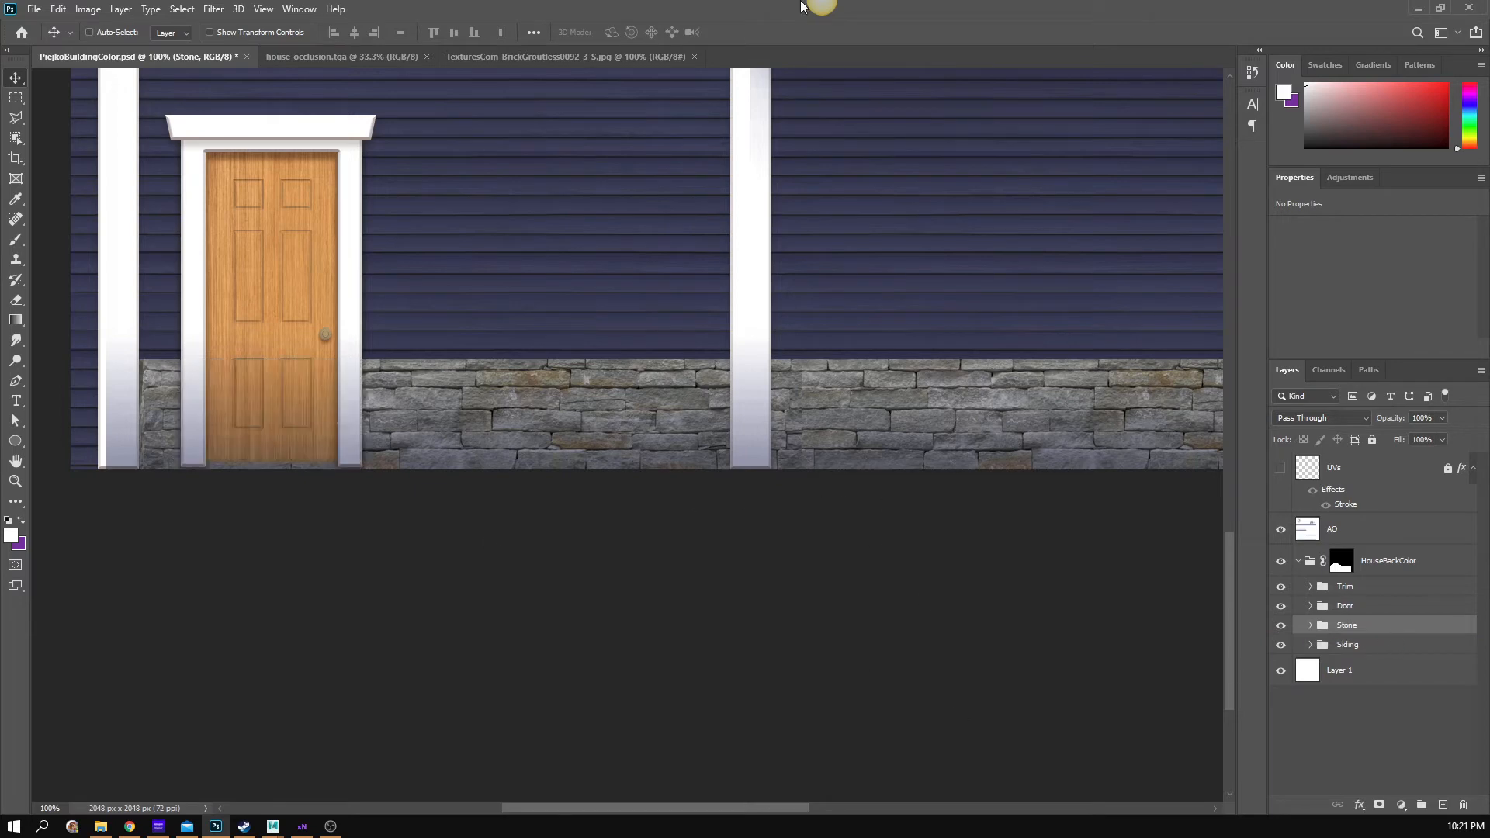
mouse_move(813, 7)
drag(631, 315, 622, 359)
key(z)
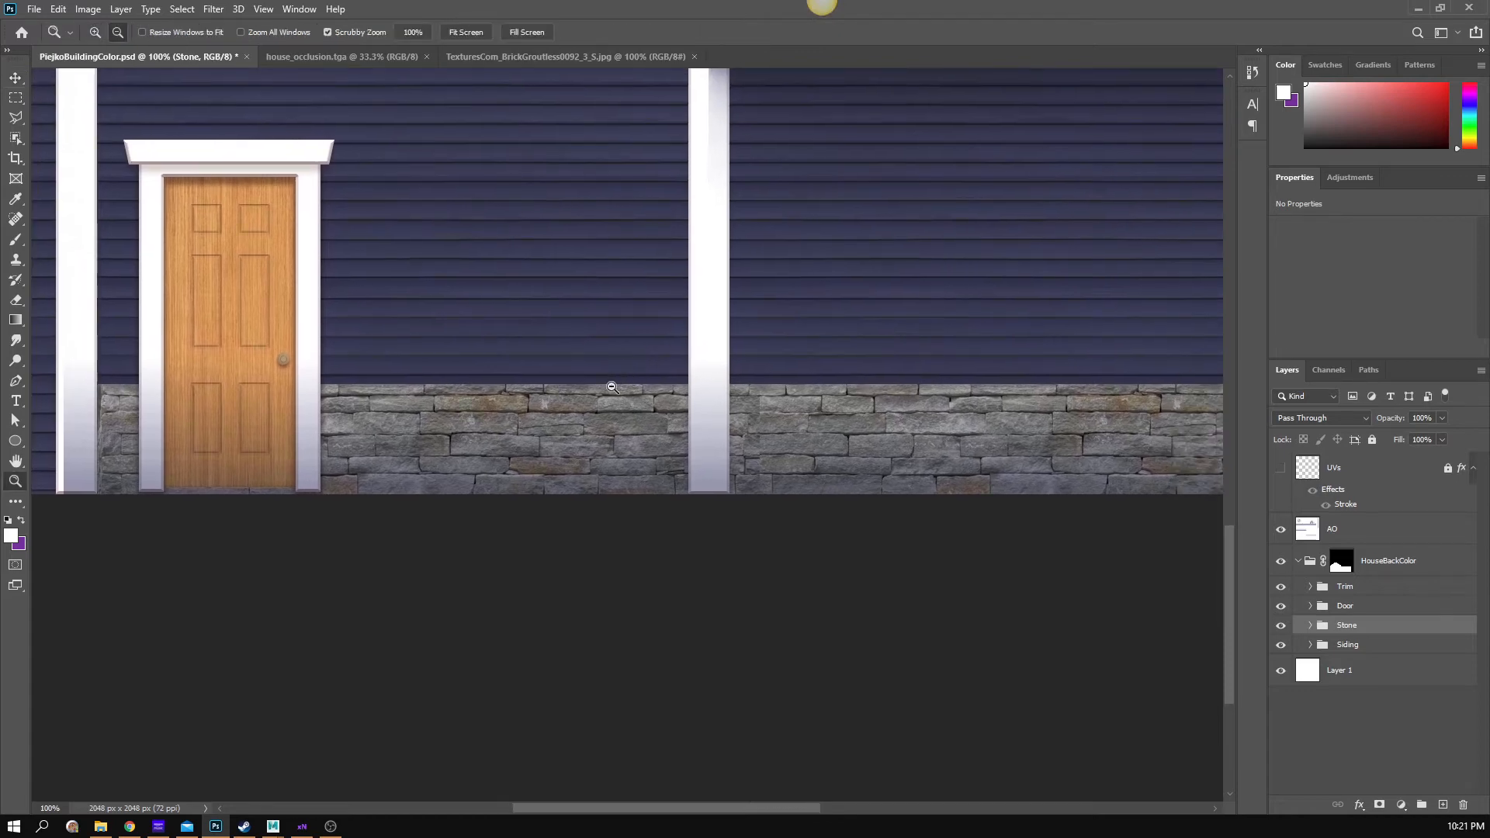
drag(893, 450, 795, 396)
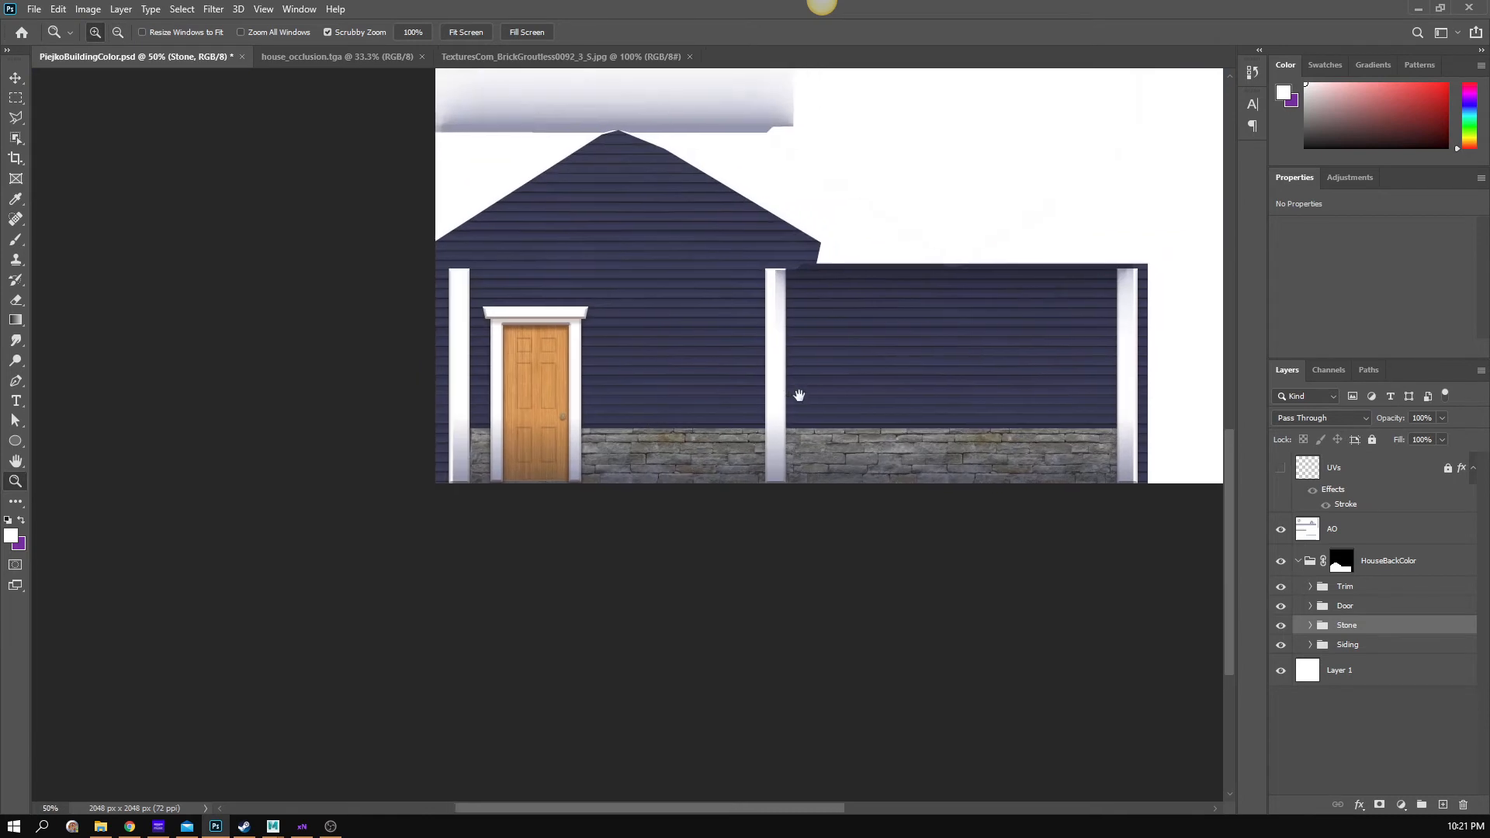
key(v)
key(Up)
key(Up)
key(Up)
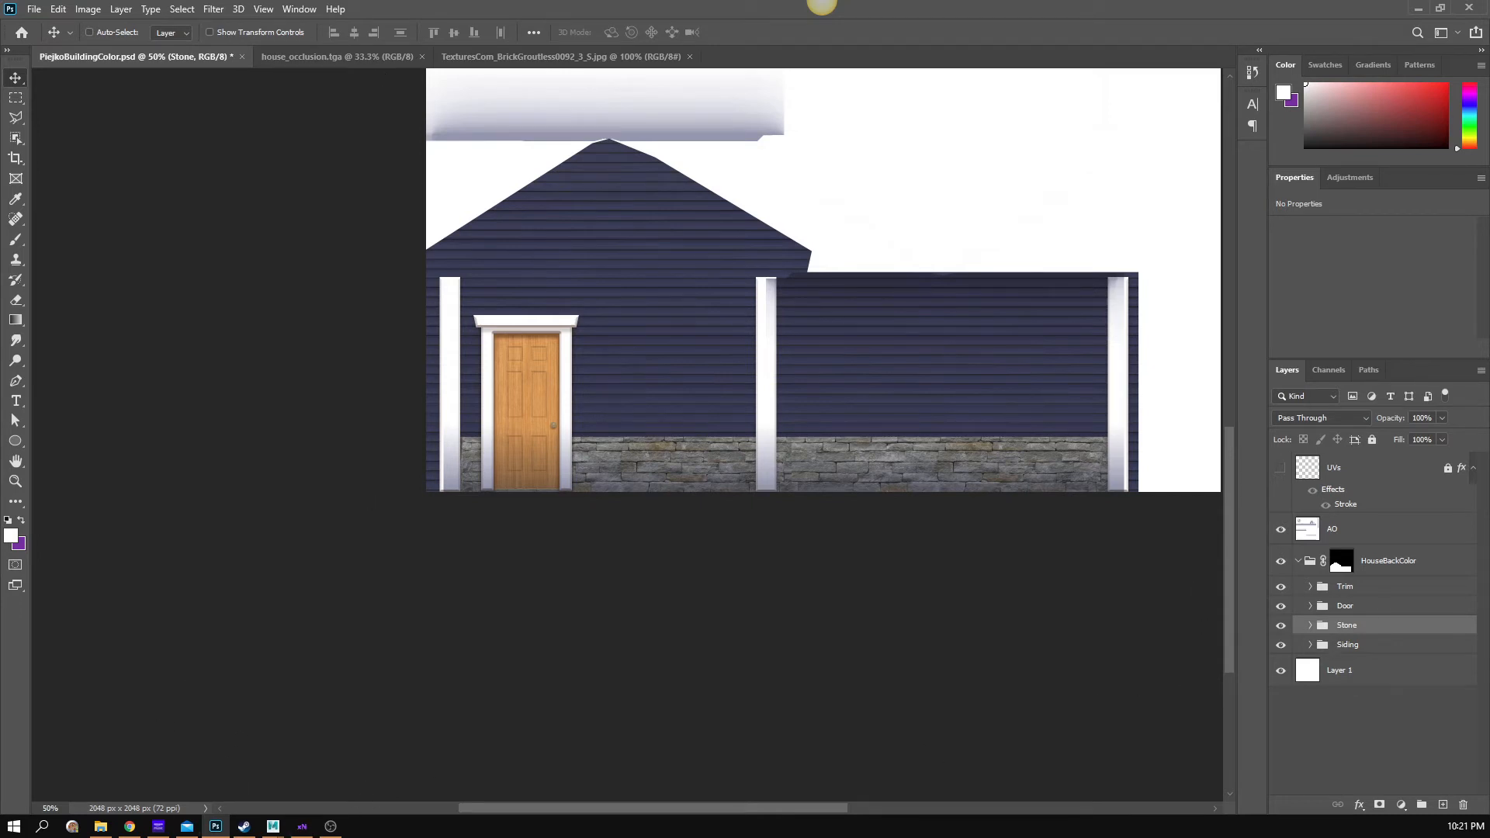
- Examine the stone on the related blue house photos in Chrome, including Victoria Home Insurance, and return to Photoshop
click(130, 826)
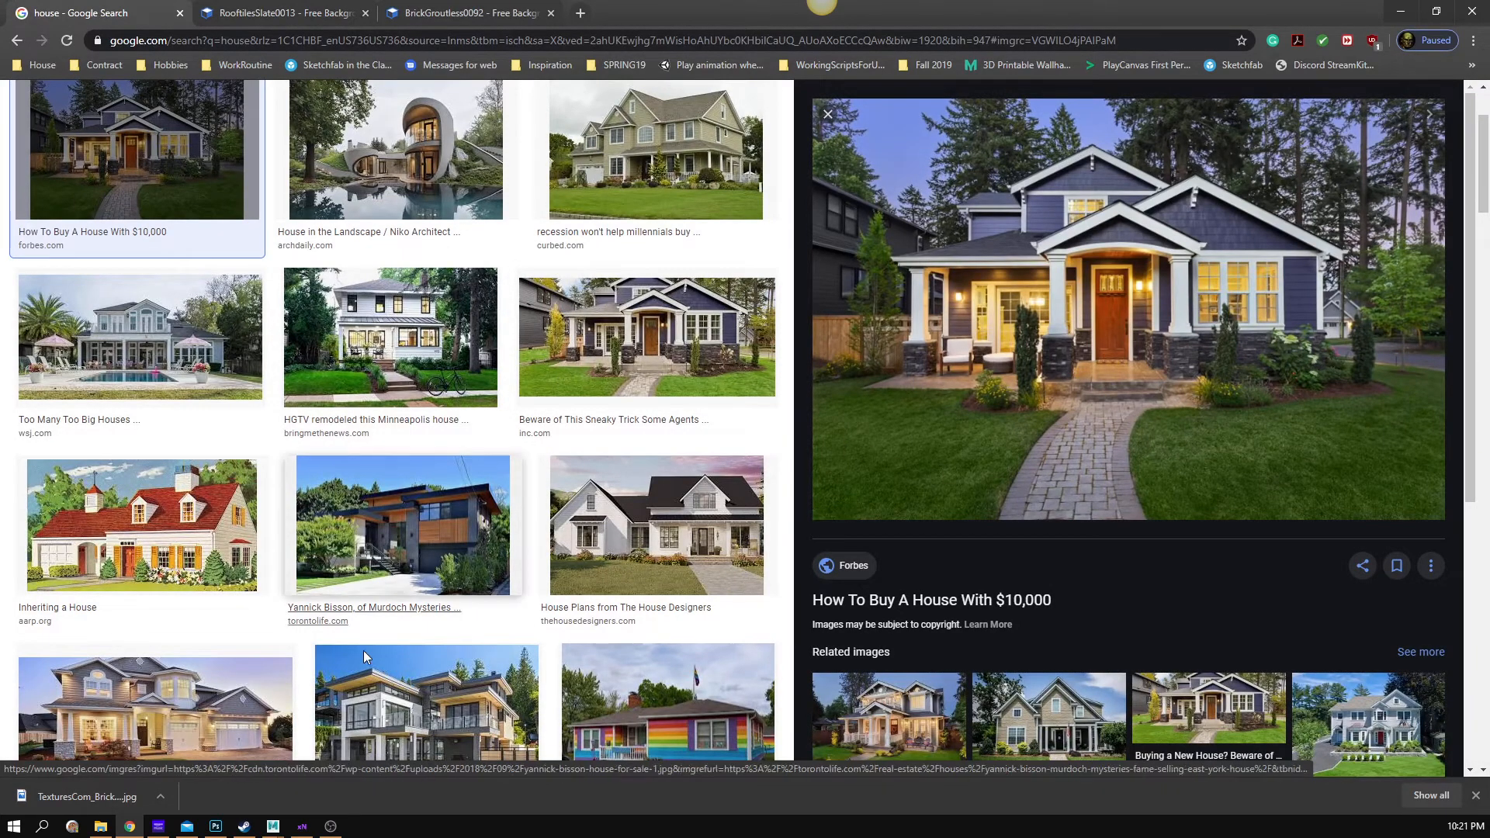
scroll(1079, 487, down, 5)
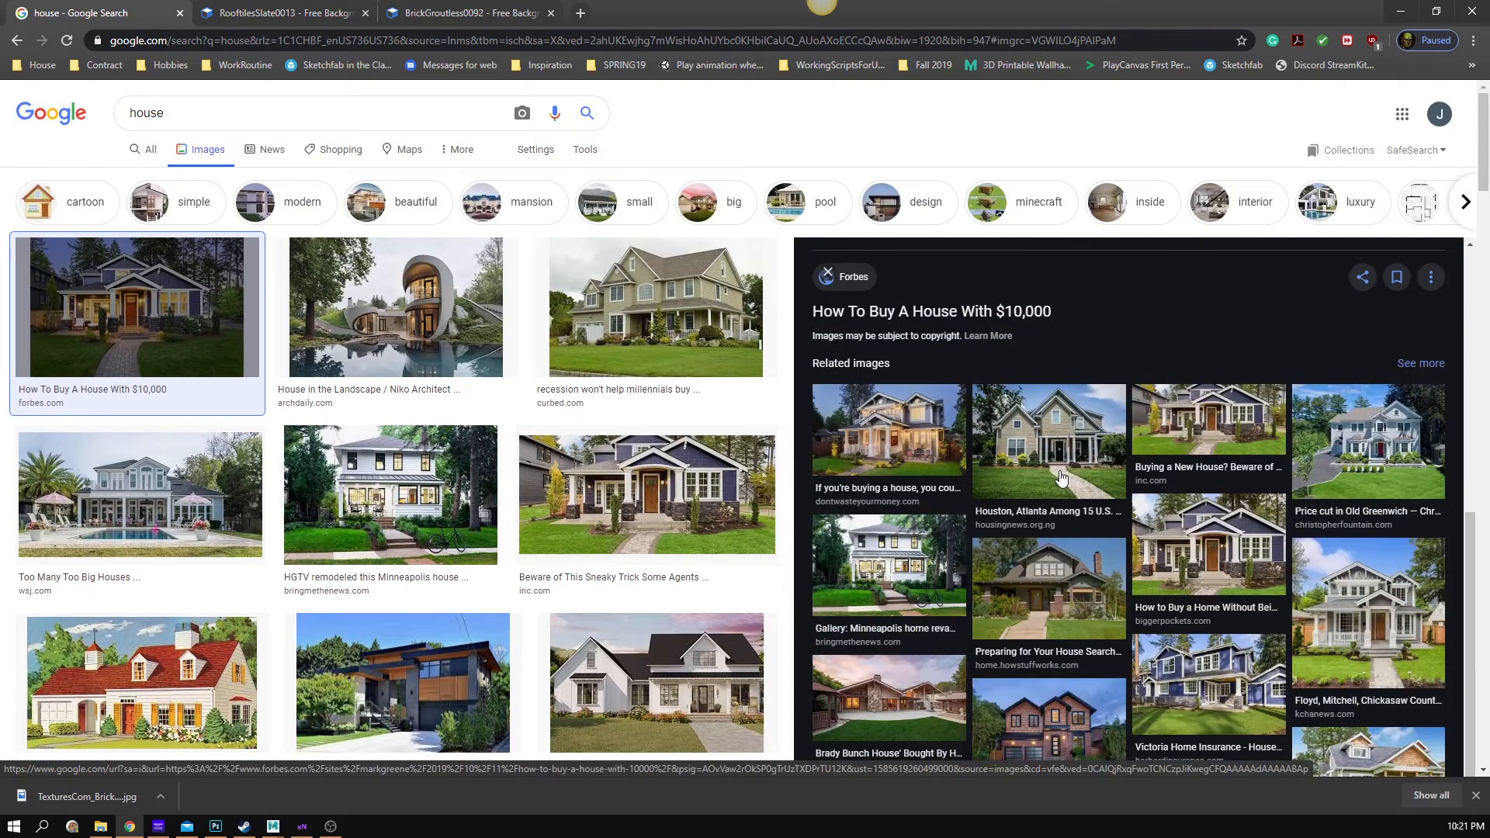
click(1258, 413)
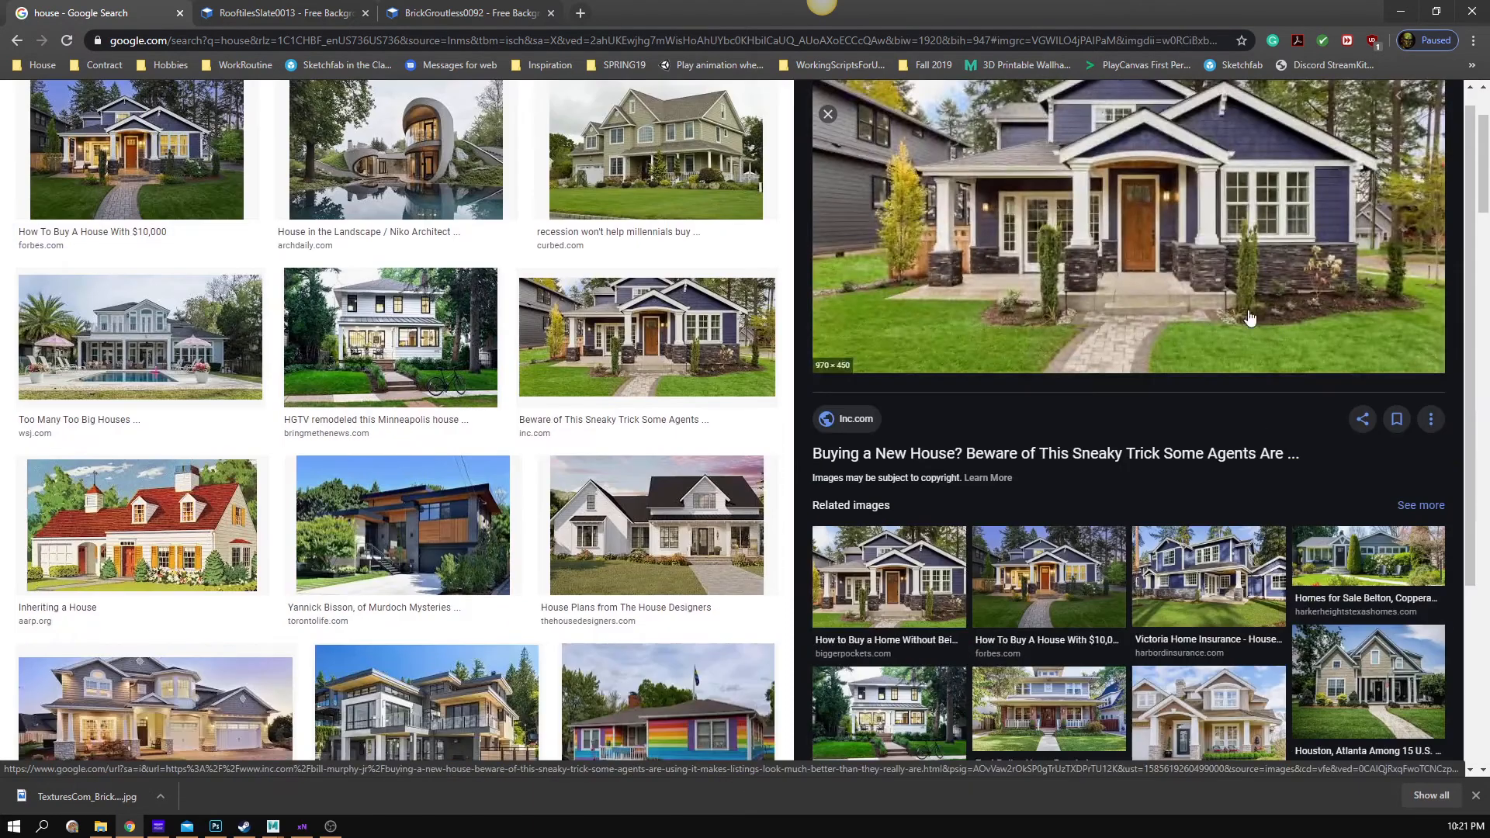
click(1229, 593)
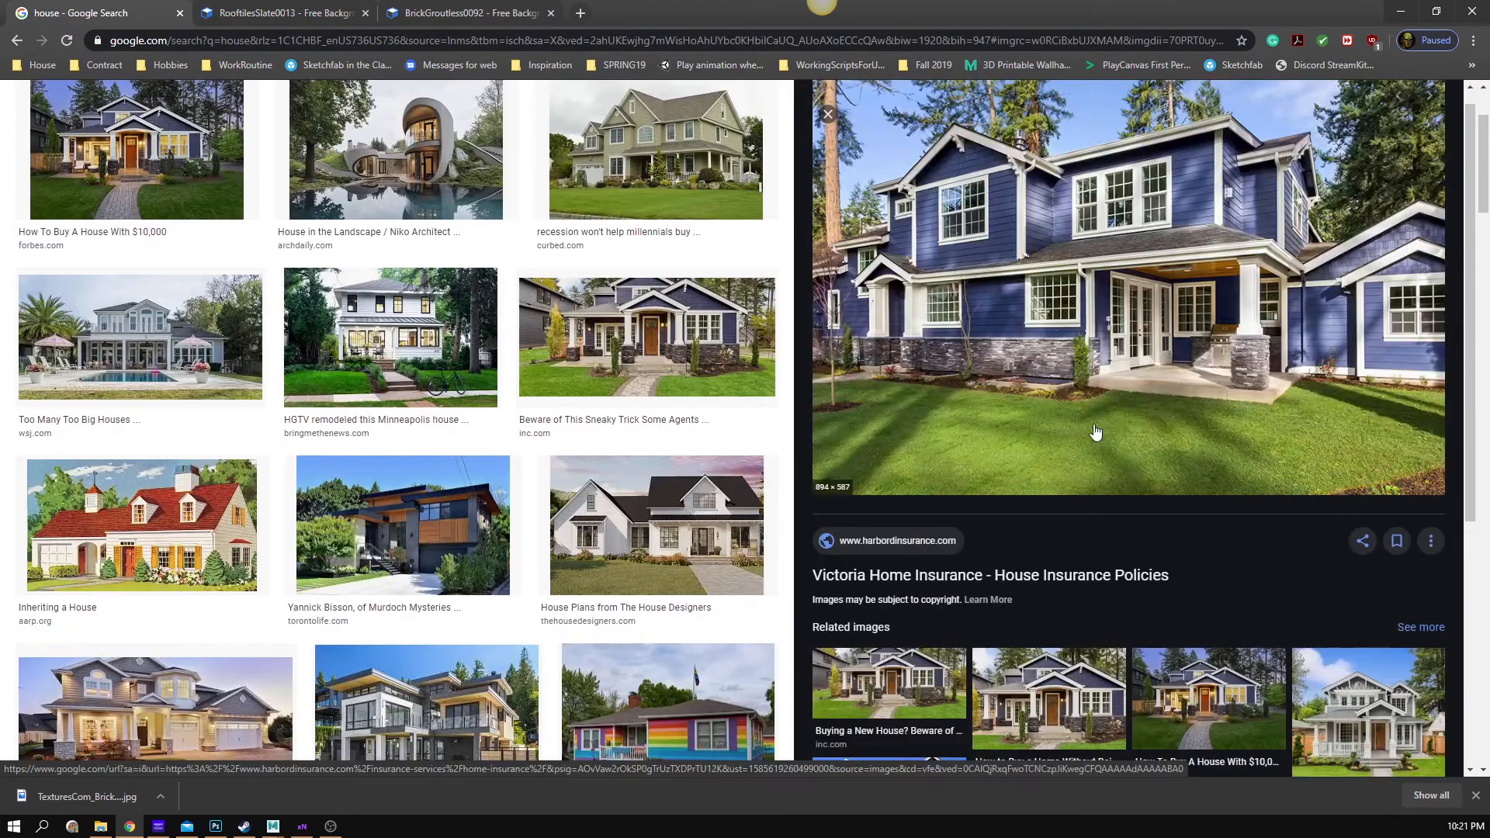
key(alt+Tab)
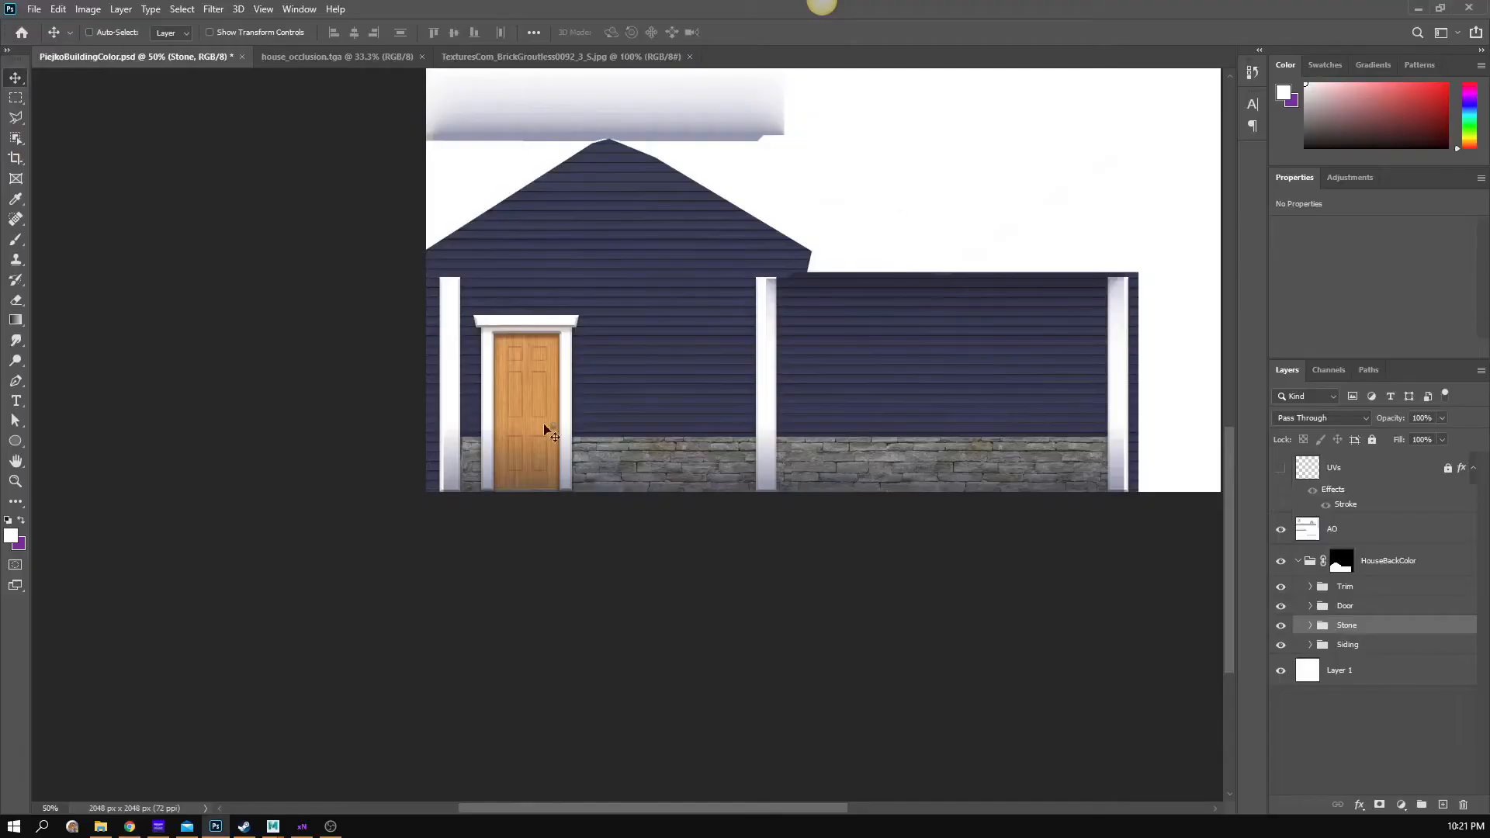
- Desaturate the Layer 2 copy stone layer on the door wall
click(968, 492)
drag(1017, 490, 1076, 492)
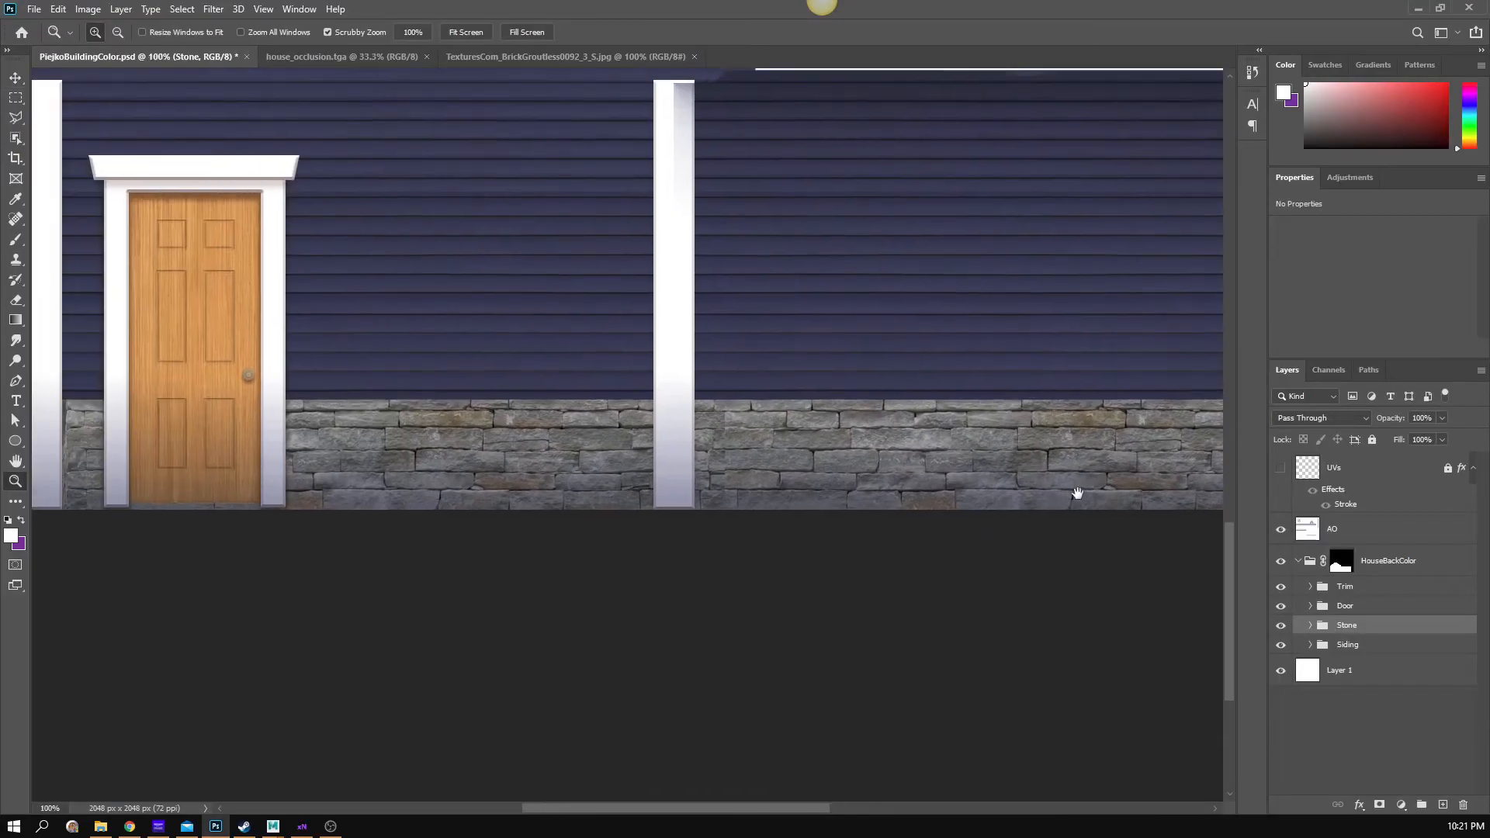
click(1311, 627)
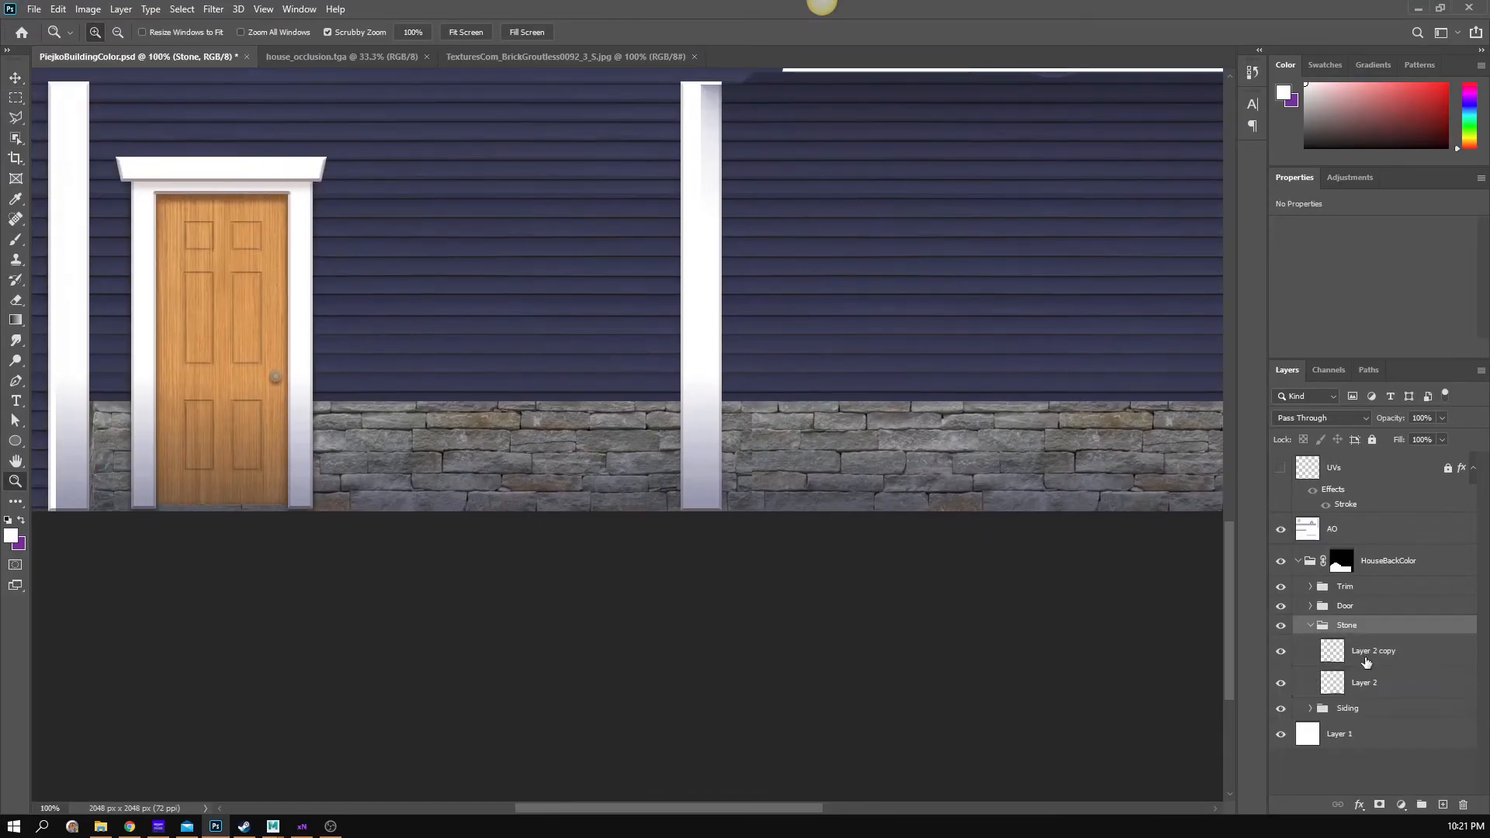
click(1368, 654)
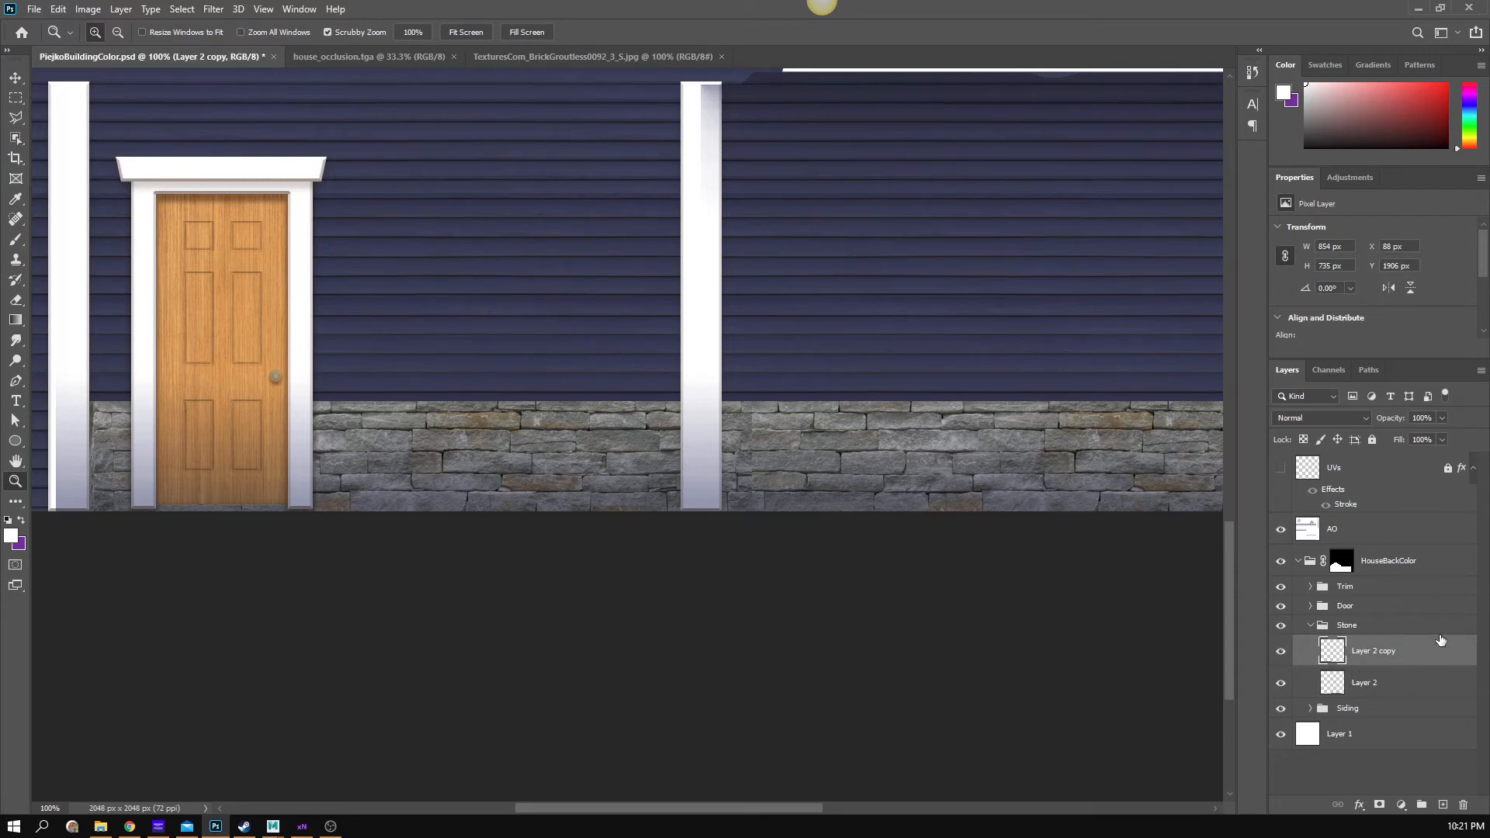
click(88, 9)
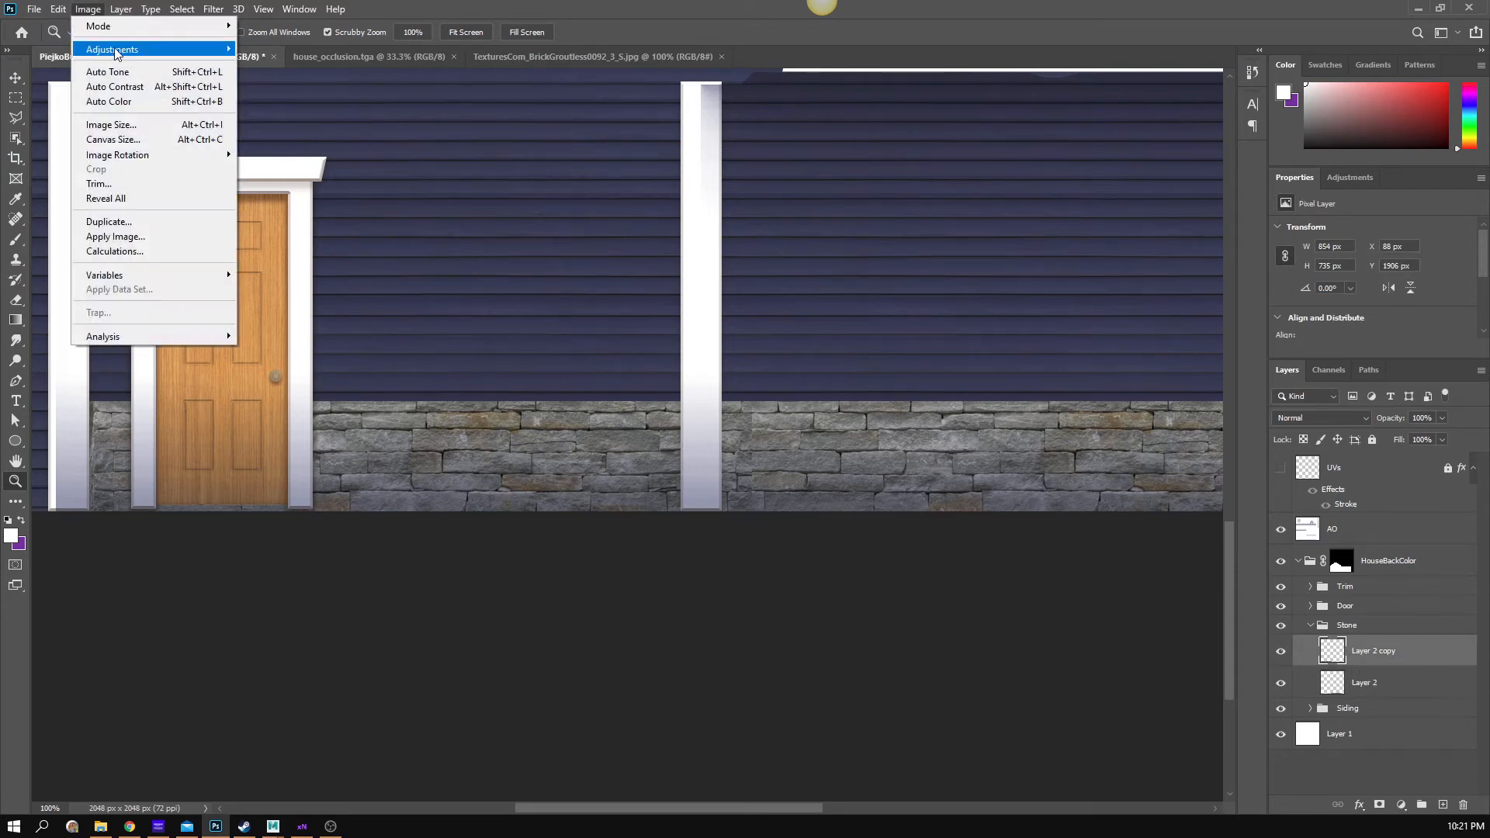
mouse_move(115, 52)
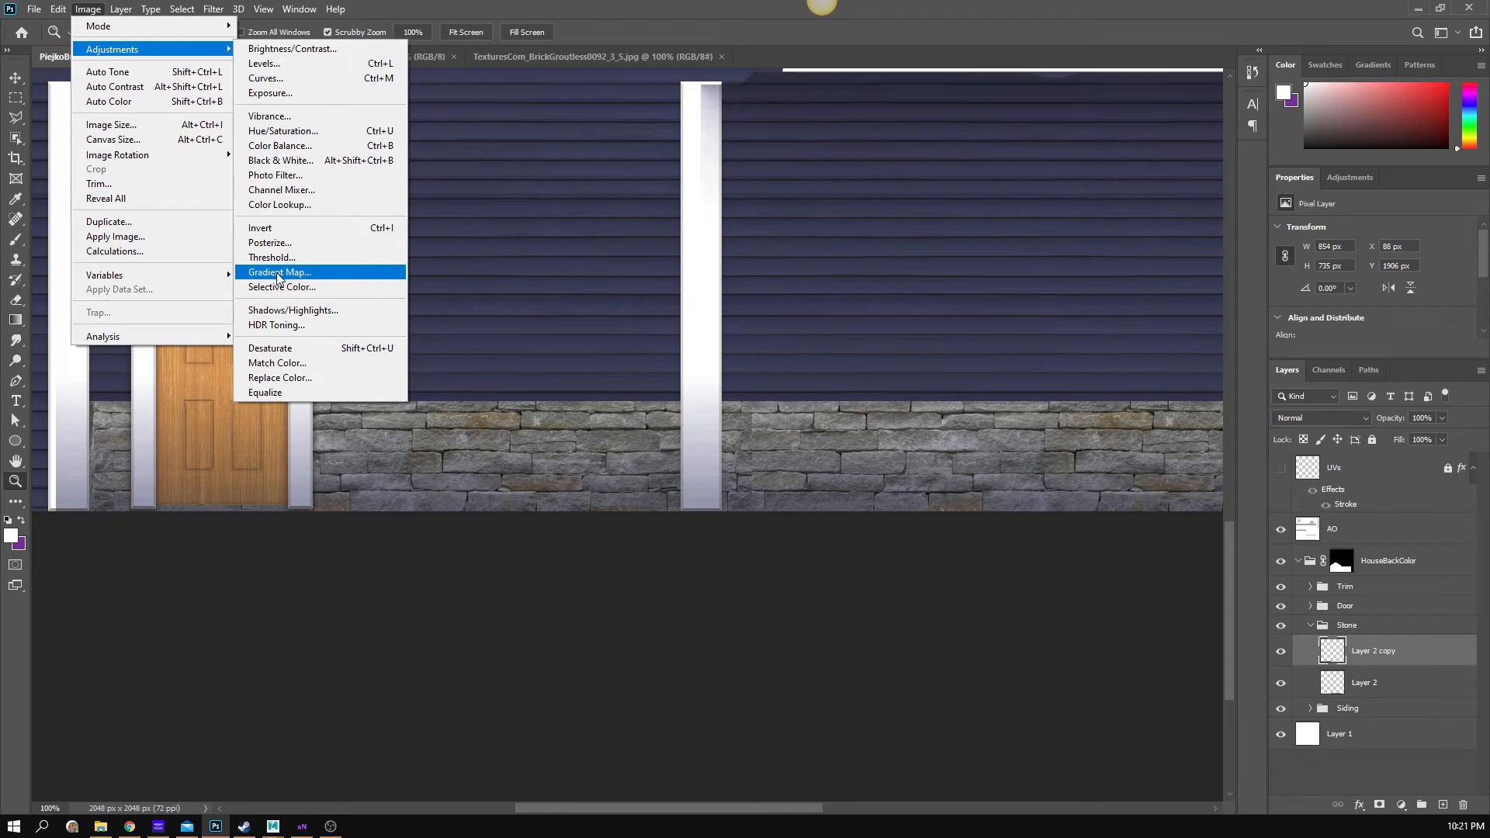
click(328, 351)
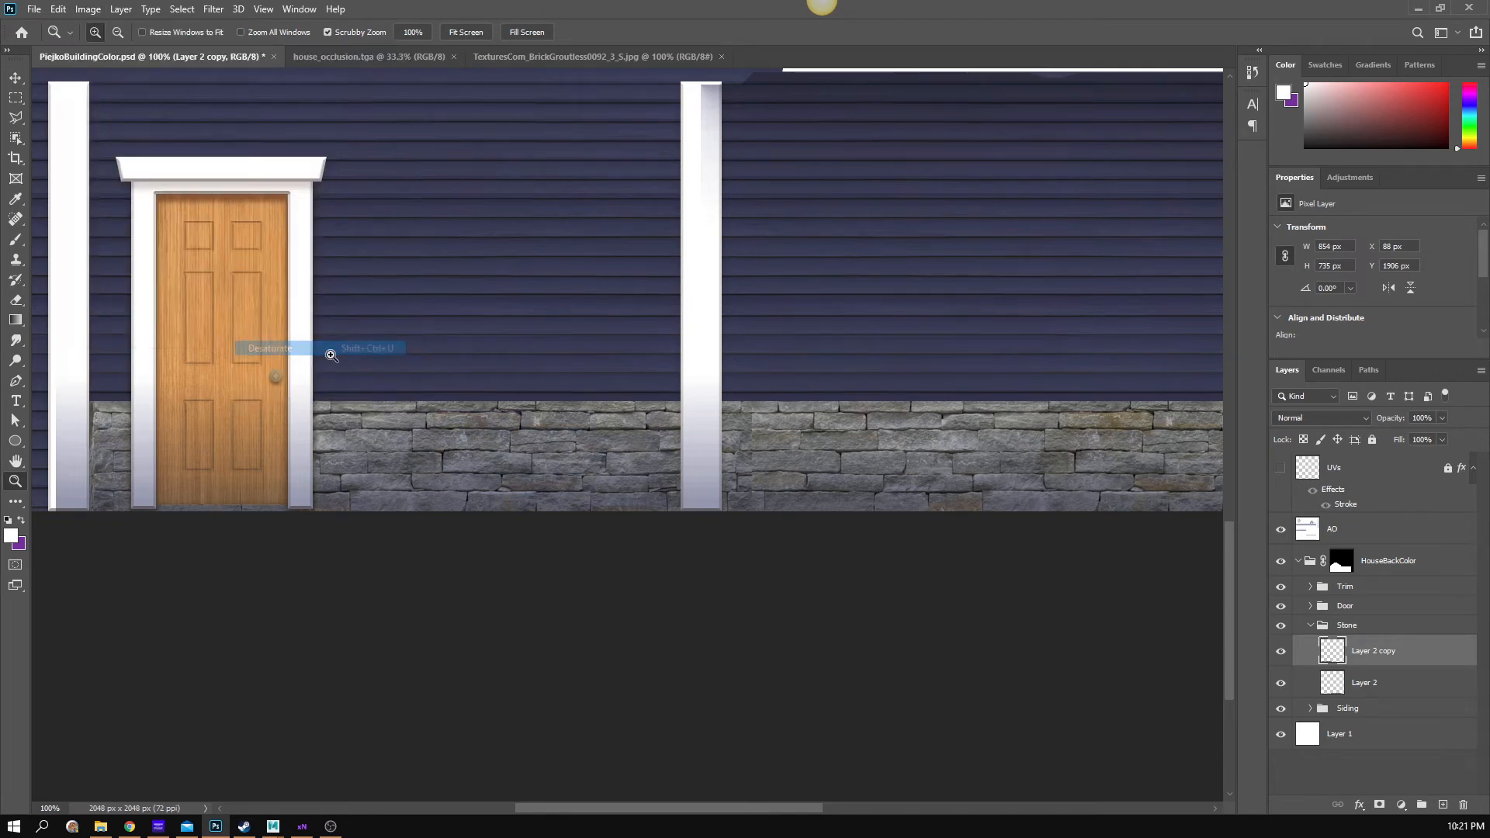
drag(804, 516, 930, 519)
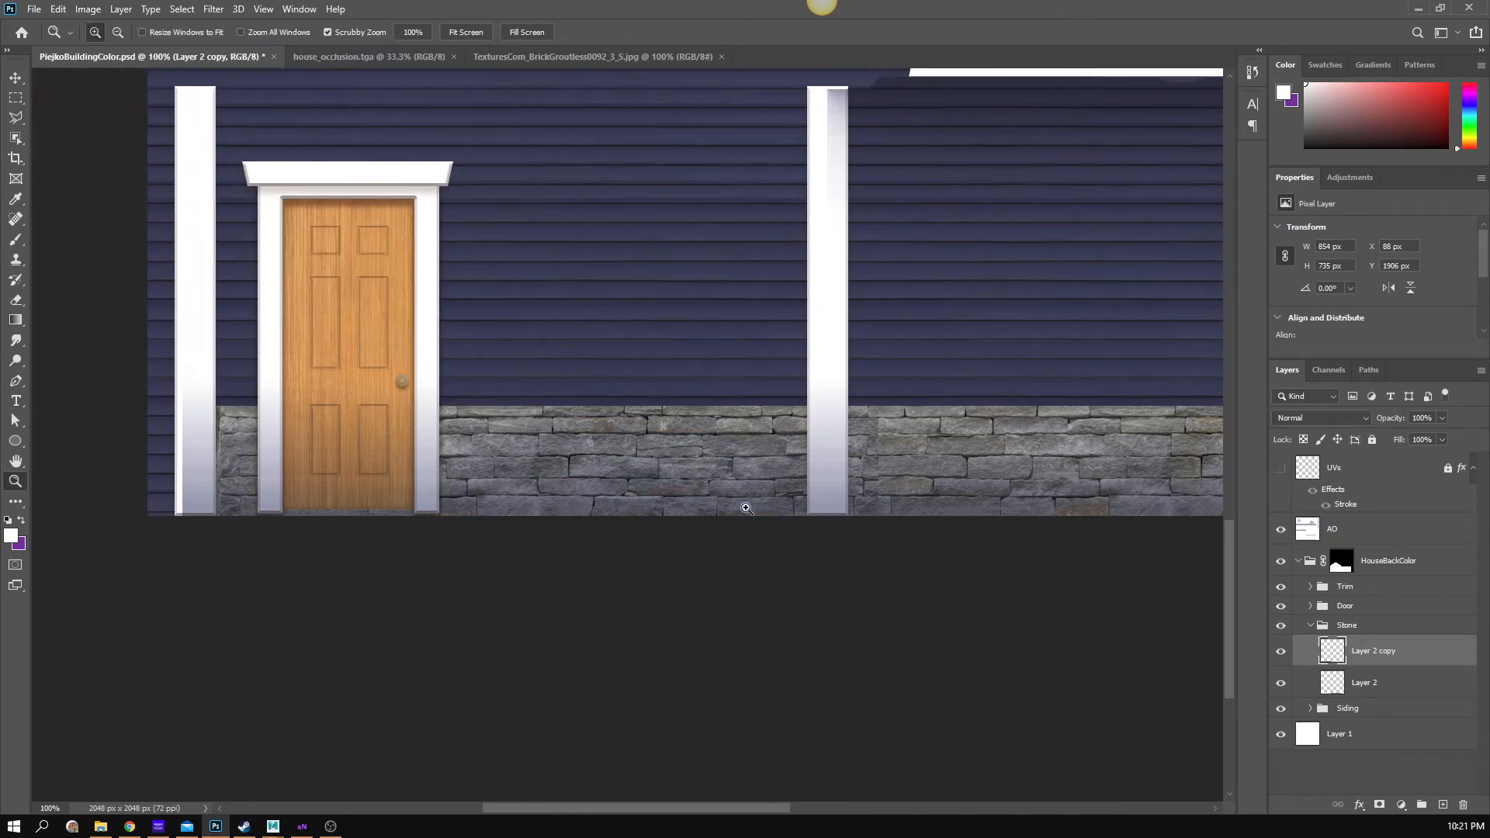
- Try desaturating the Layer 2 stone layer on the right-hand wall
drag(741, 485, 711, 483)
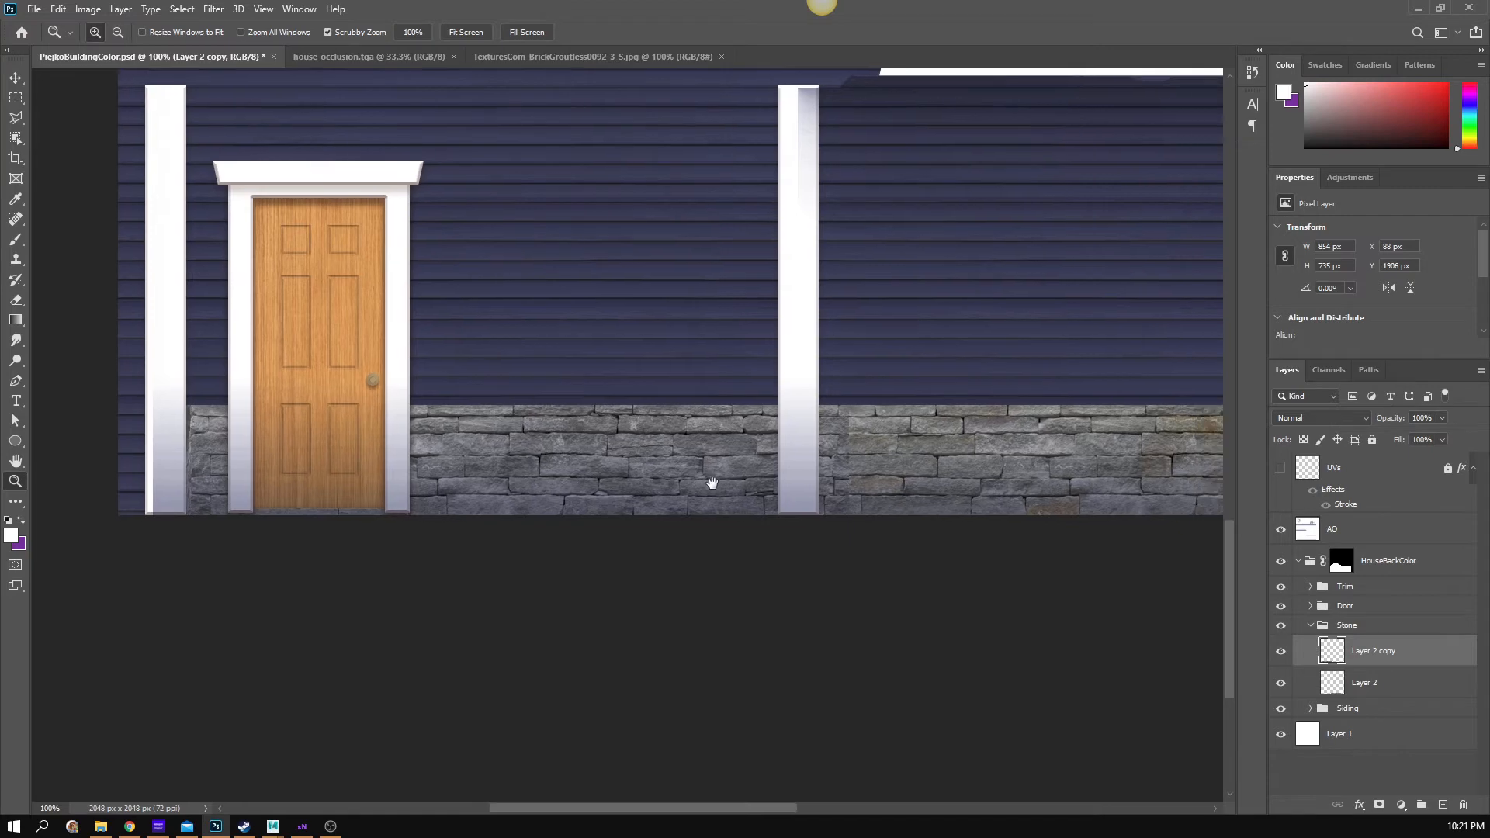
click(1434, 689)
click(88, 9)
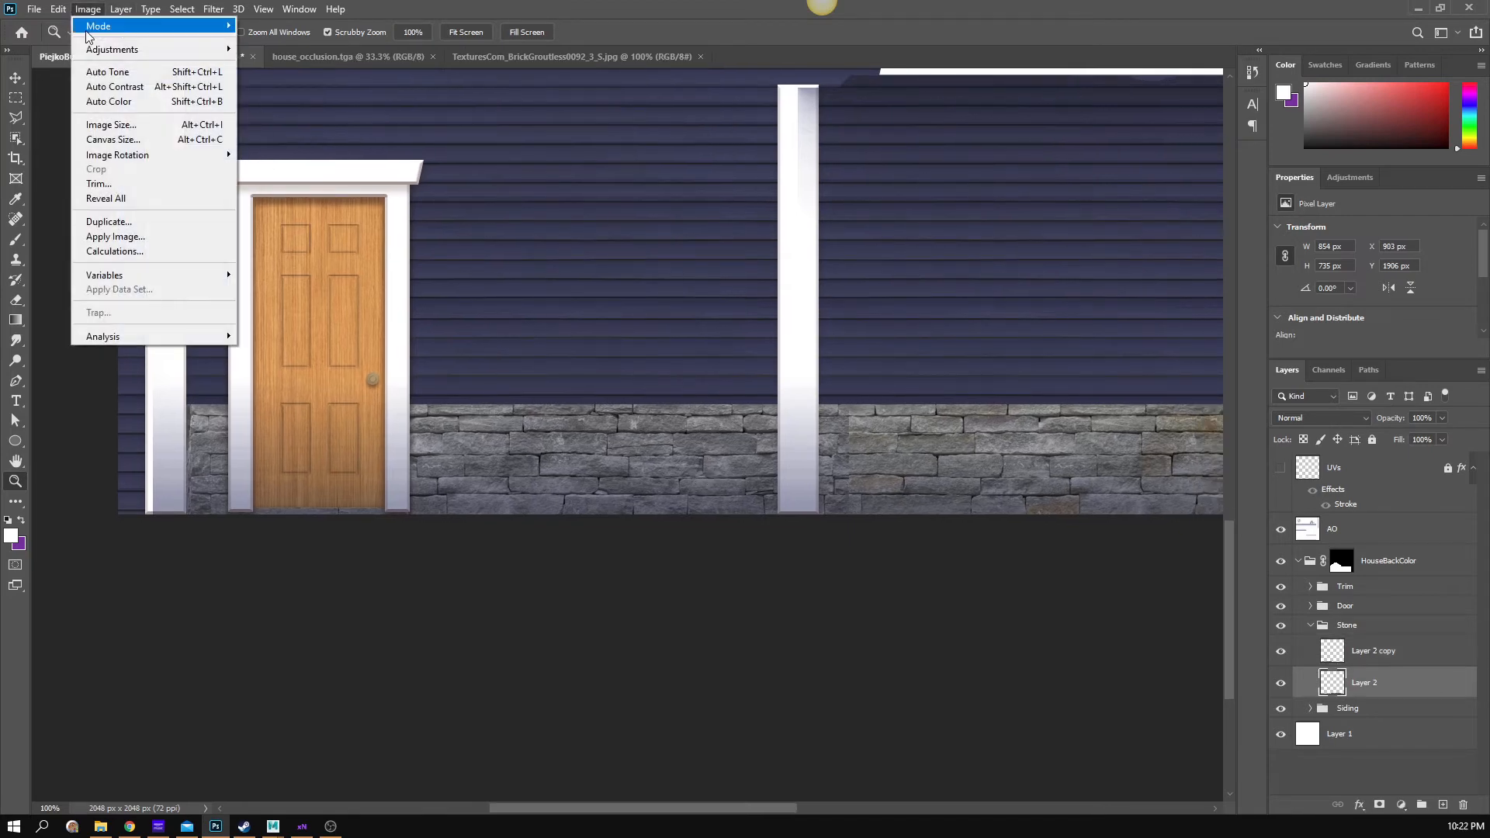
mouse_move(100, 53)
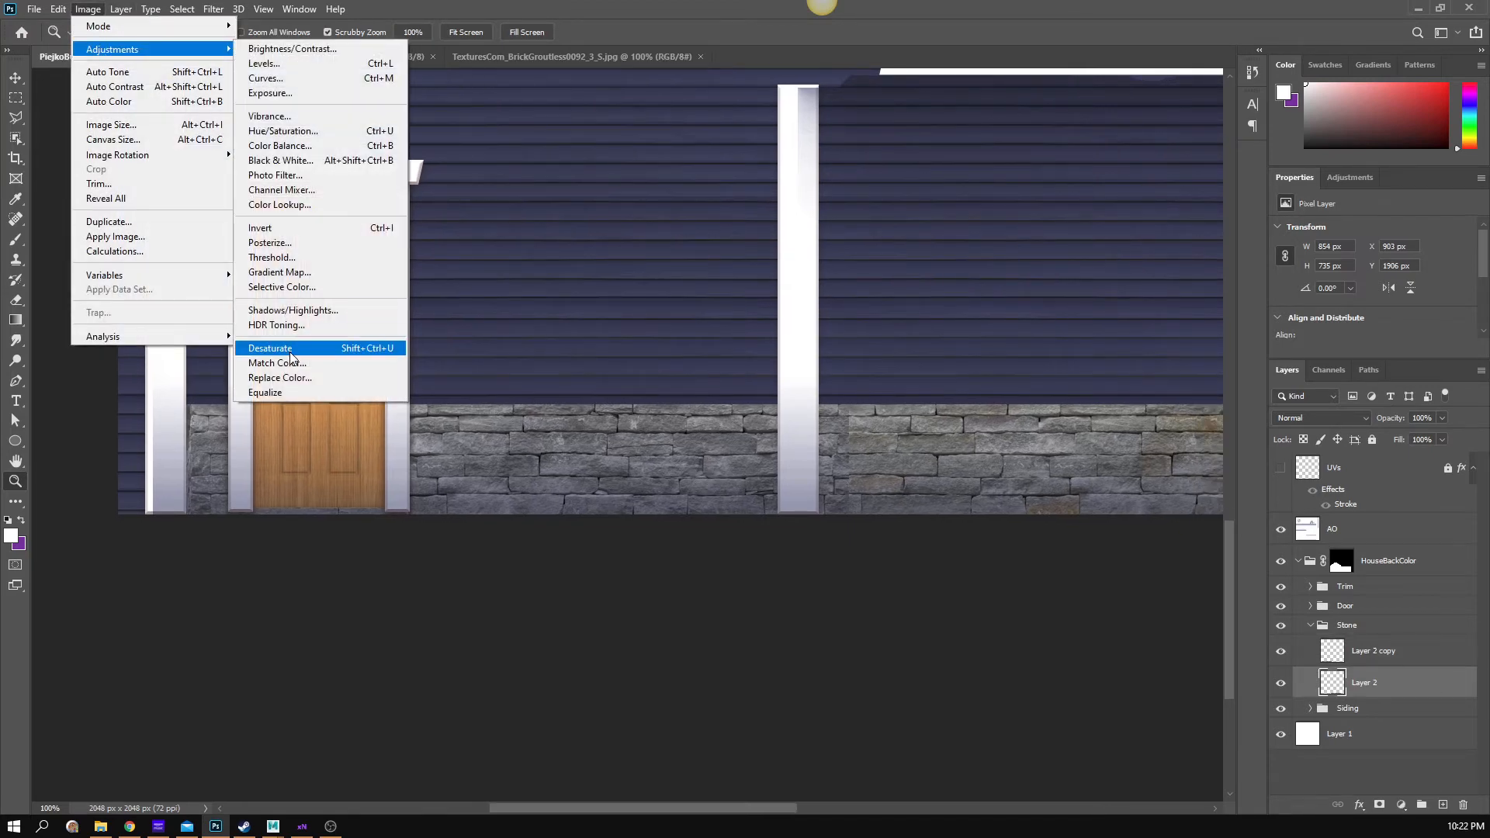
click(270, 348)
scroll(962, 450, right, 5)
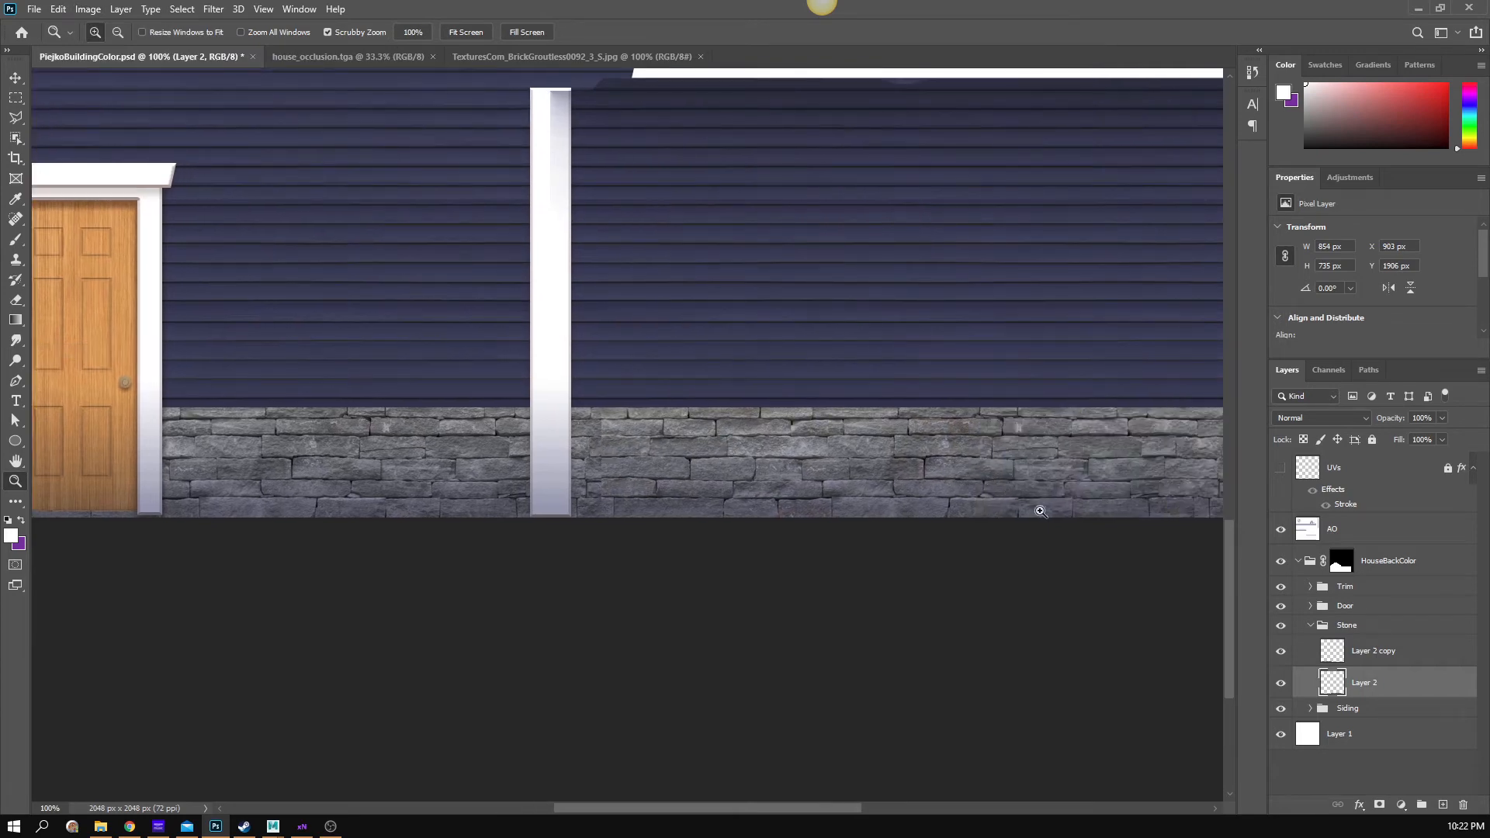
drag(1041, 505, 967, 510)
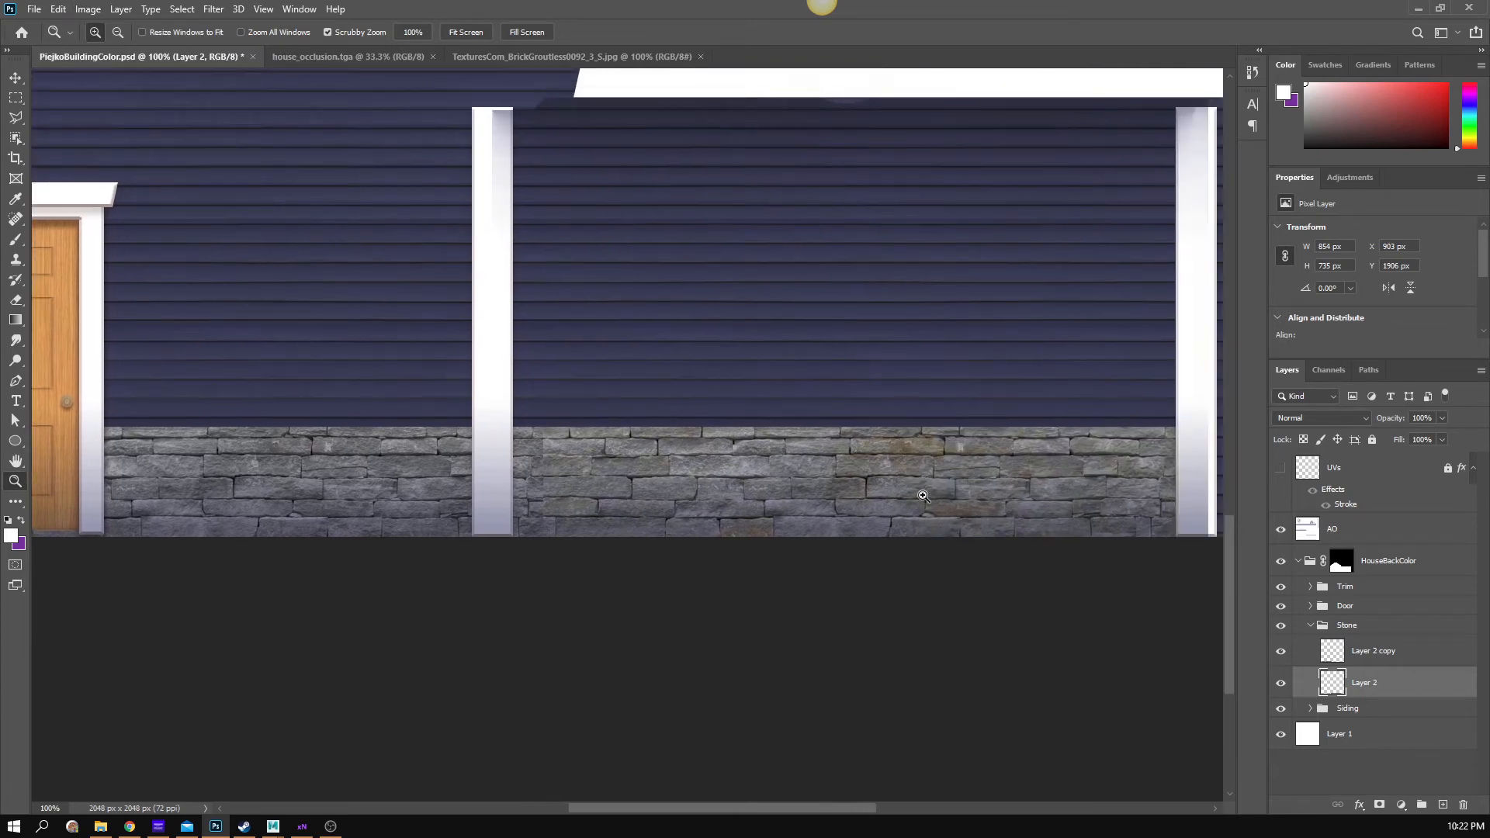
- Desaturate the Layer 2 stone layer on the right-hand wall to neutral grey
click(90, 9)
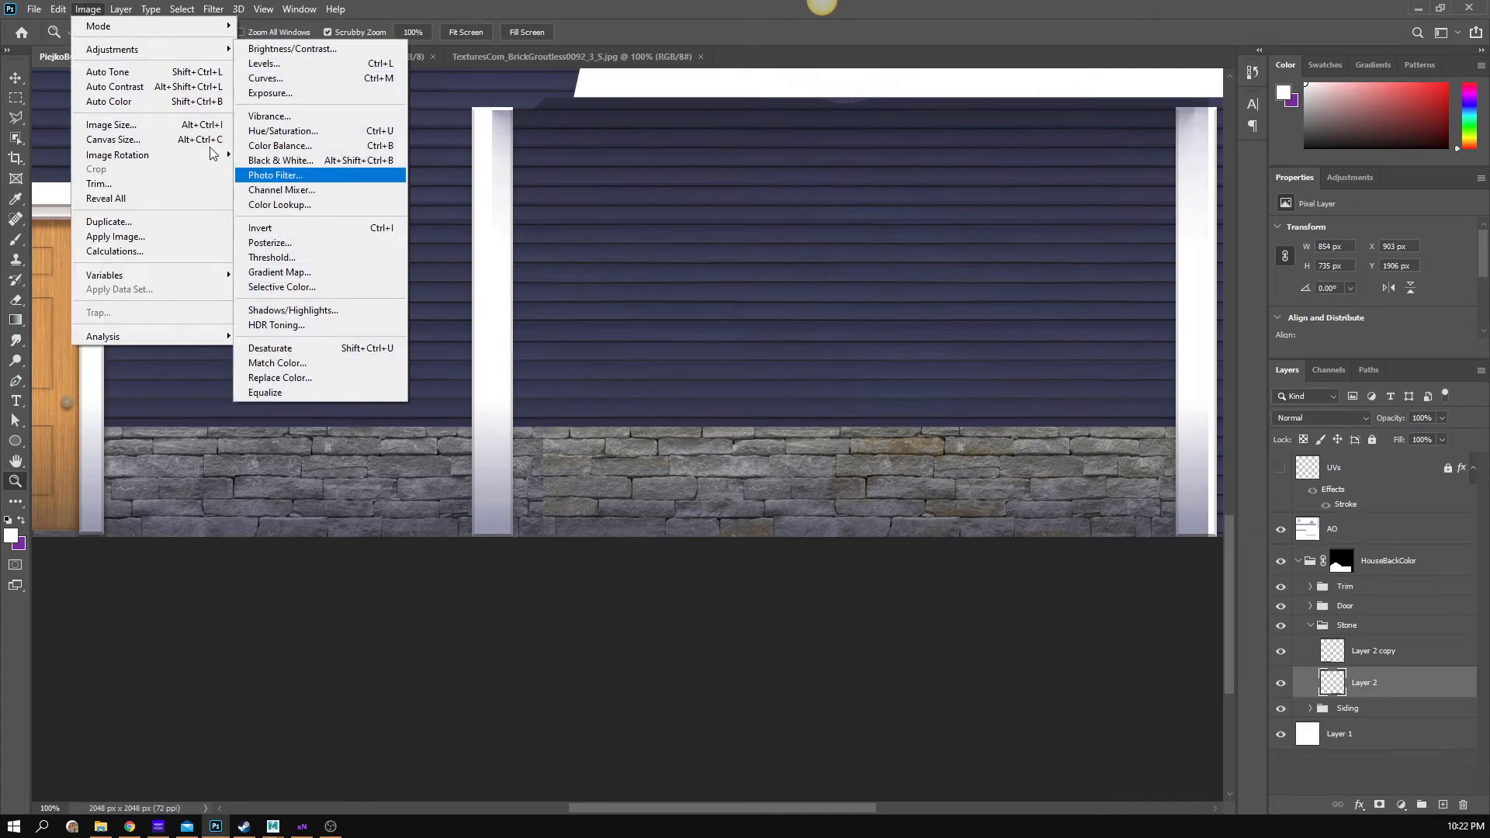
mouse_move(178, 57)
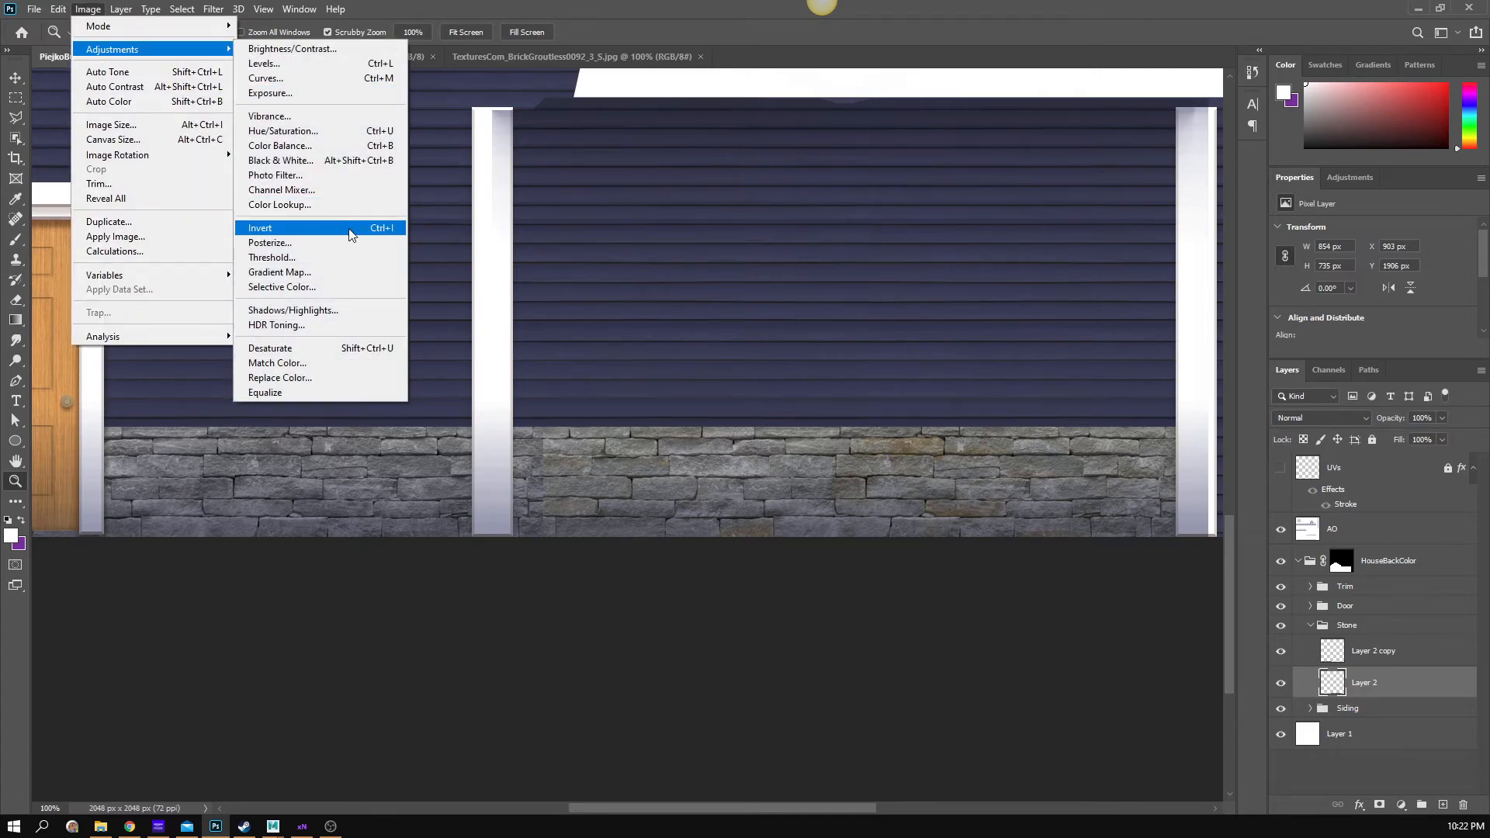
click(326, 348)
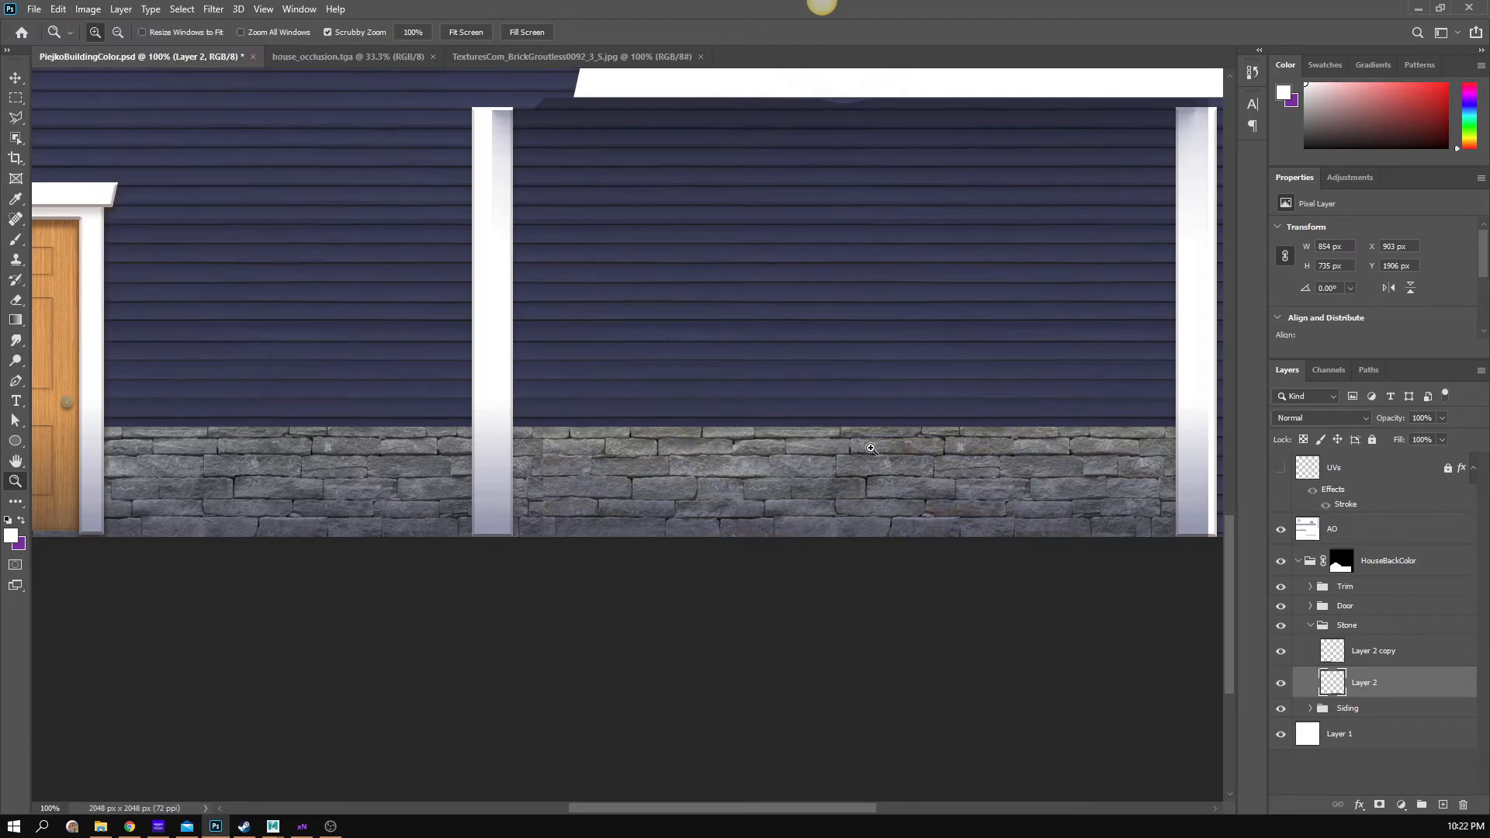
- Add a new layer above Layer 2 copy and select the stone base below its top course, about 1715 by 127 px
click(1377, 654)
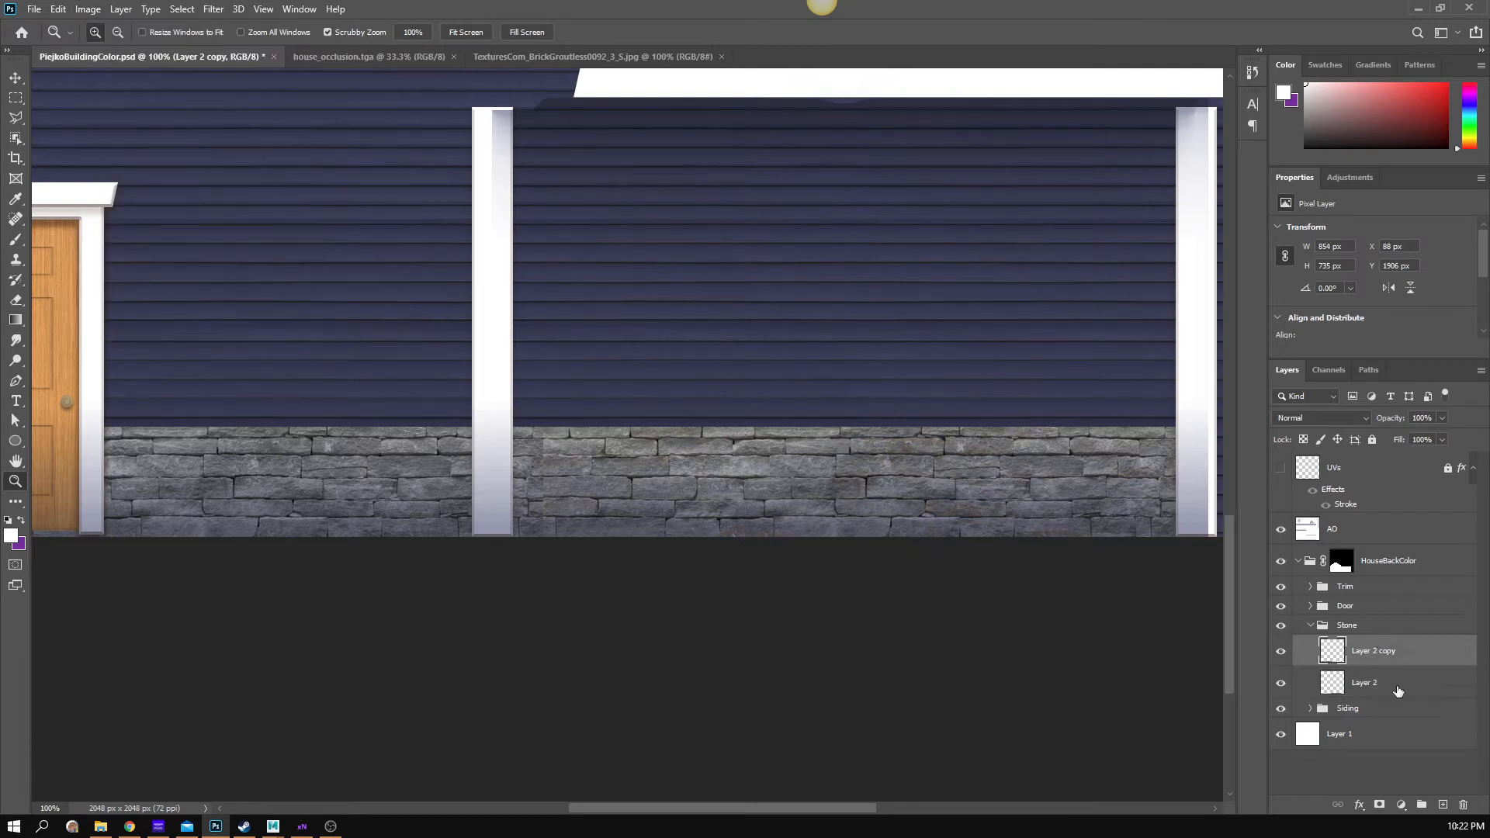
click(1442, 804)
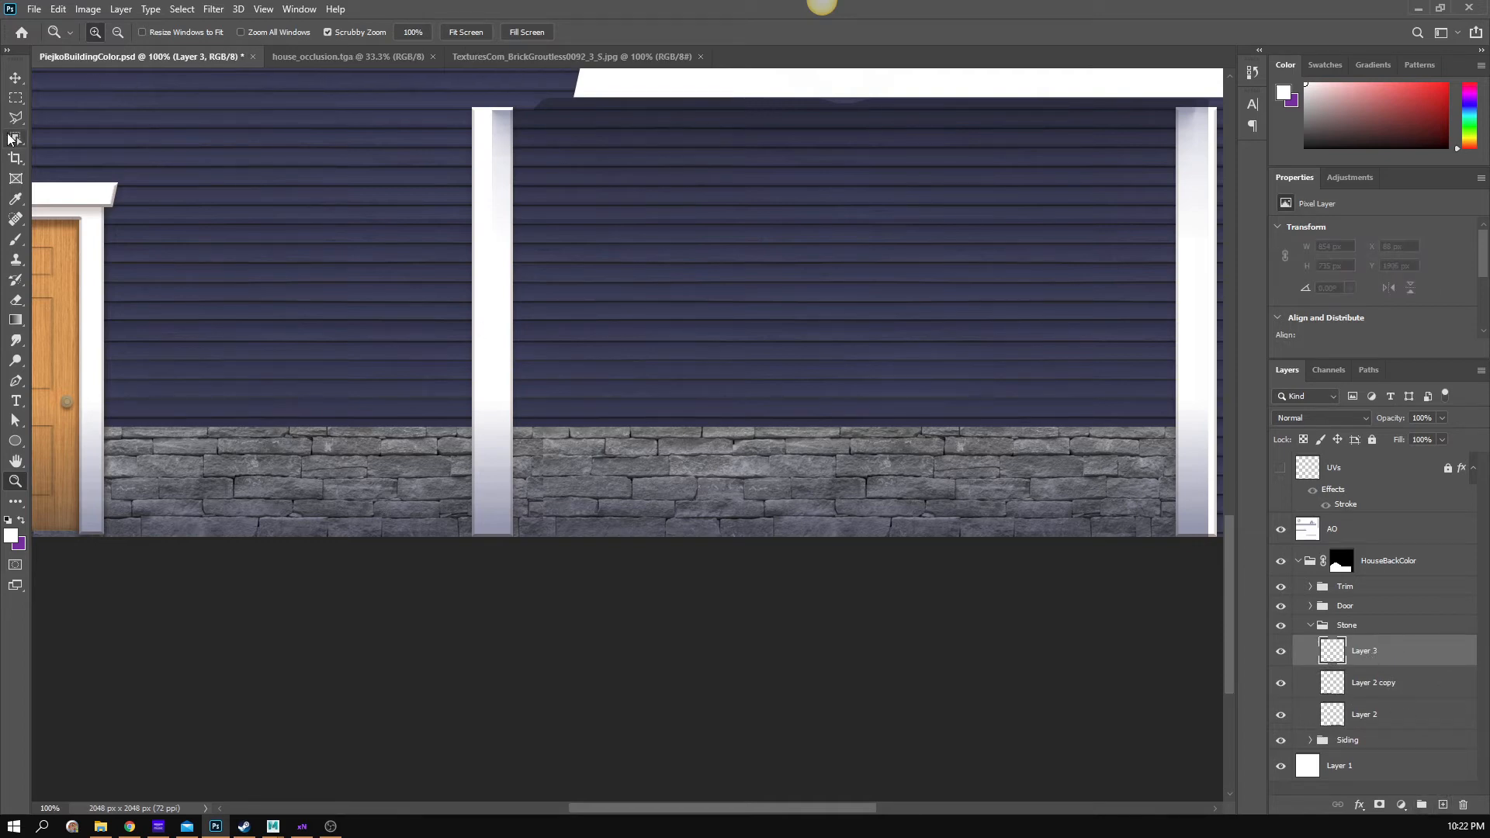
click(17, 100)
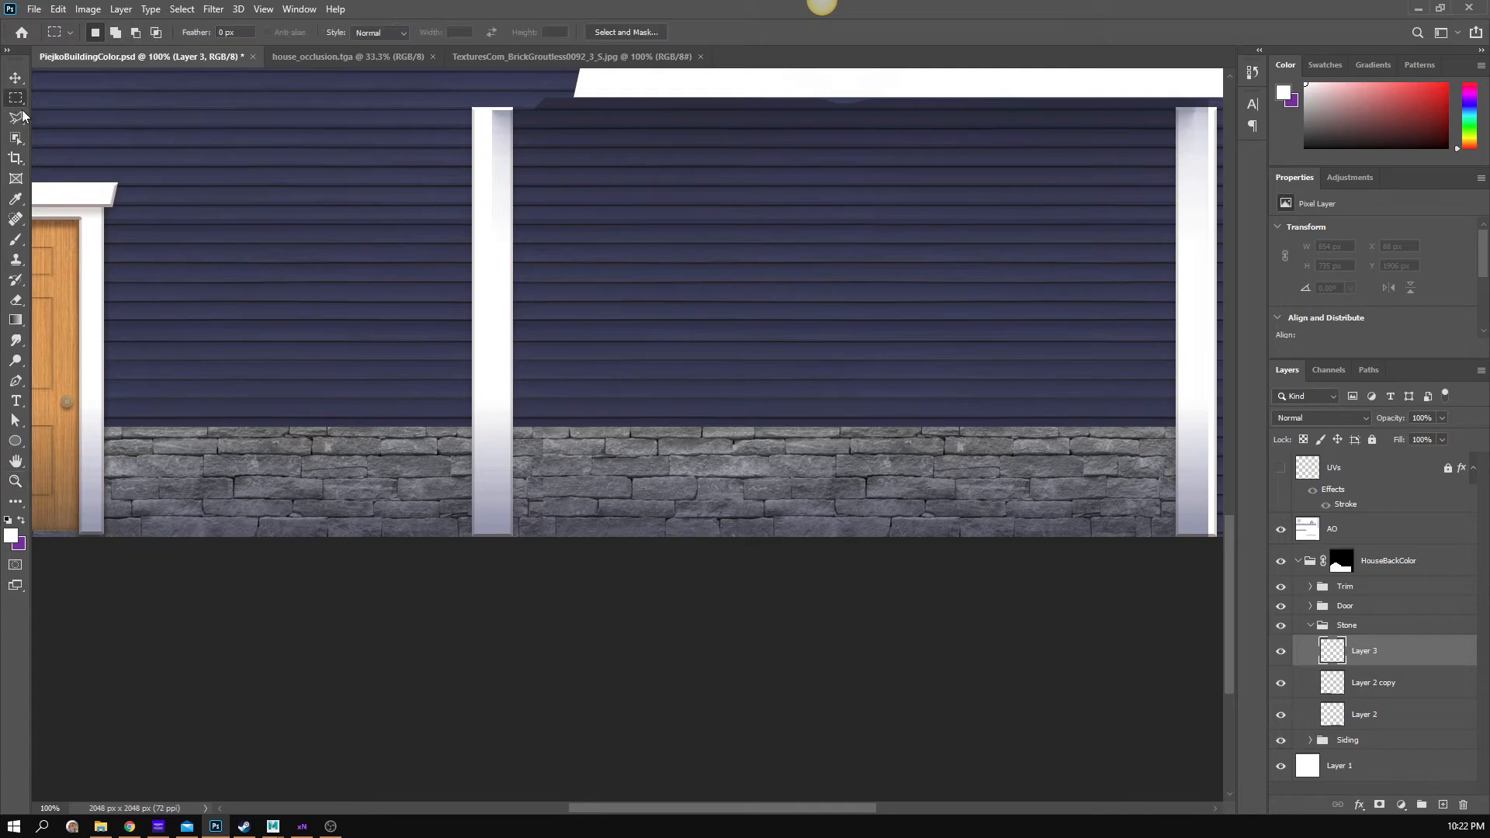
drag(995, 518, 990, 512)
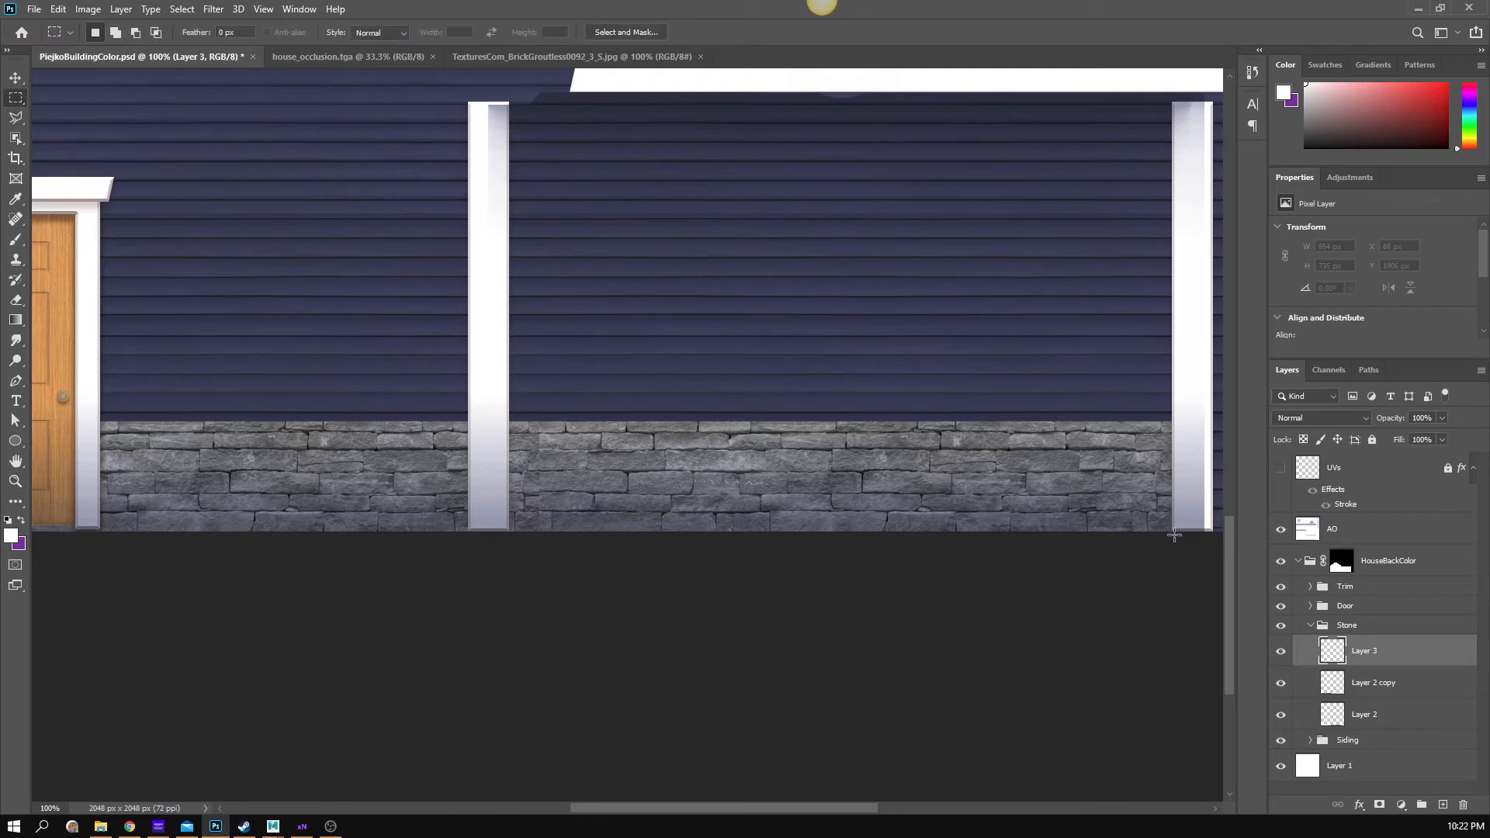
drag(1174, 535, 111, 433)
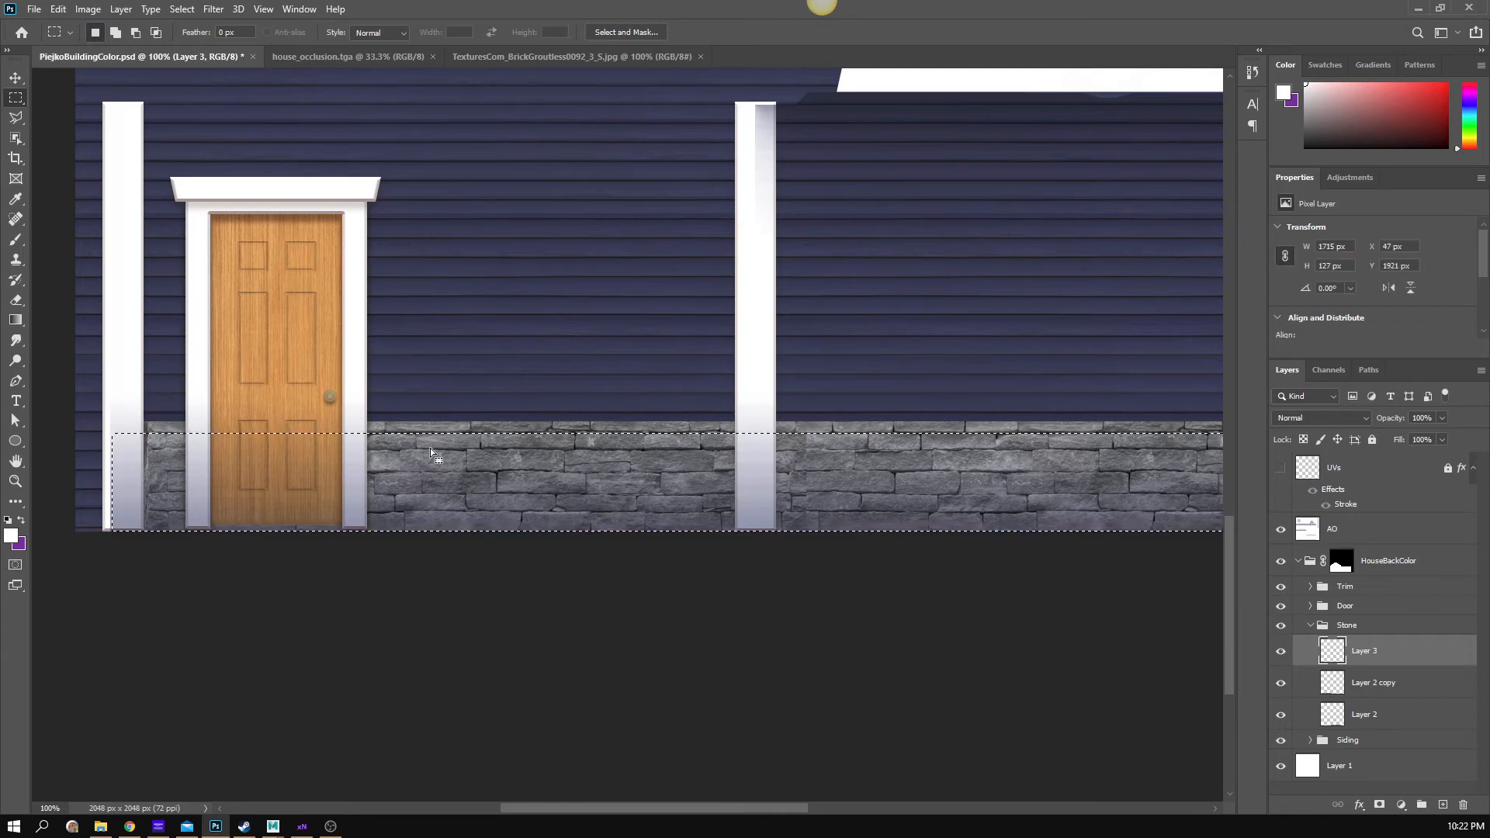
drag(758, 475, 509, 503)
- Set up a Foreground to Transparent gradient whose starting color stop is very dark blue, #03111a
click(17, 319)
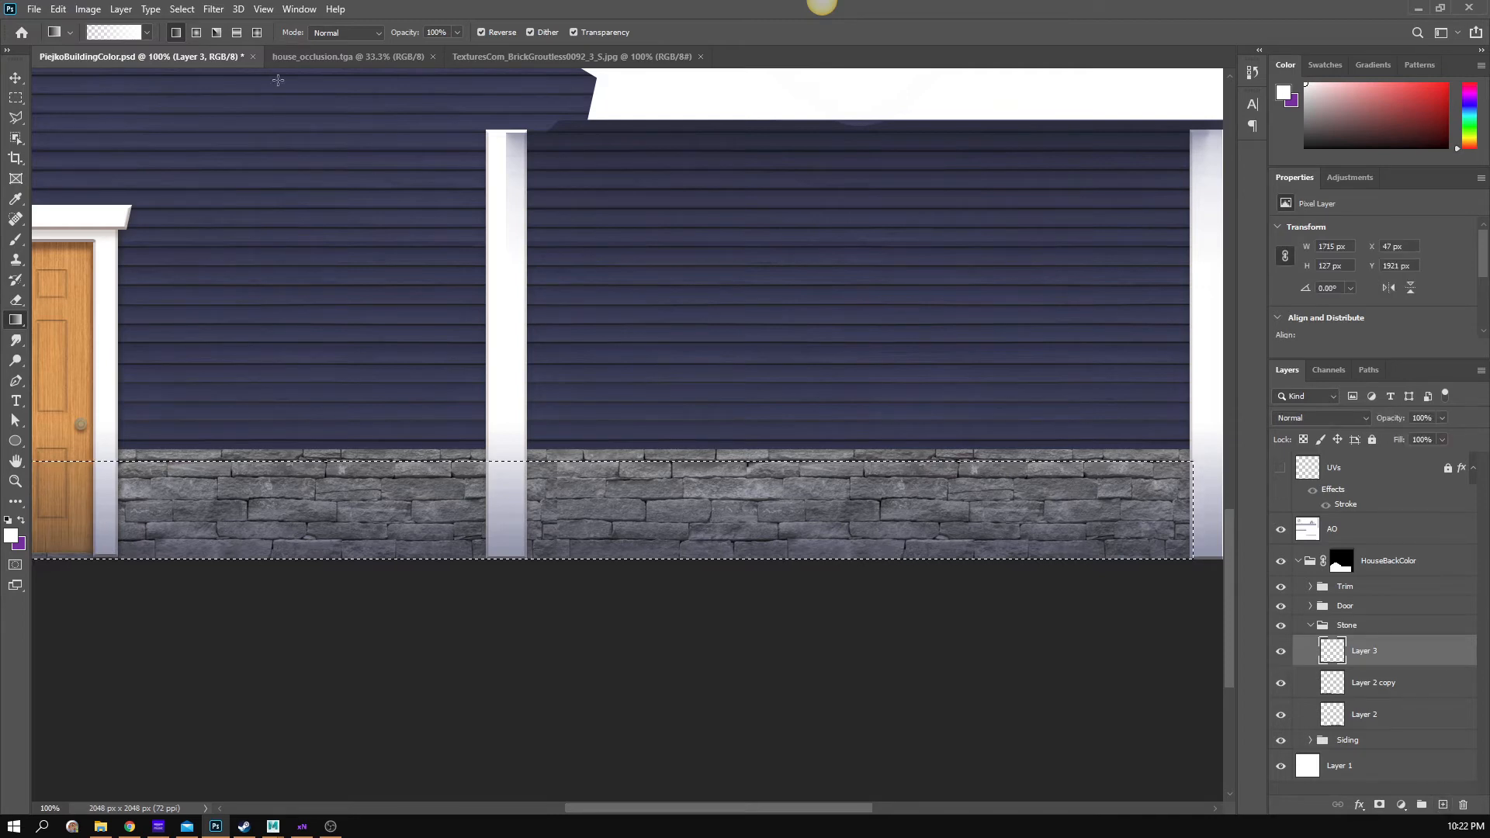
click(116, 34)
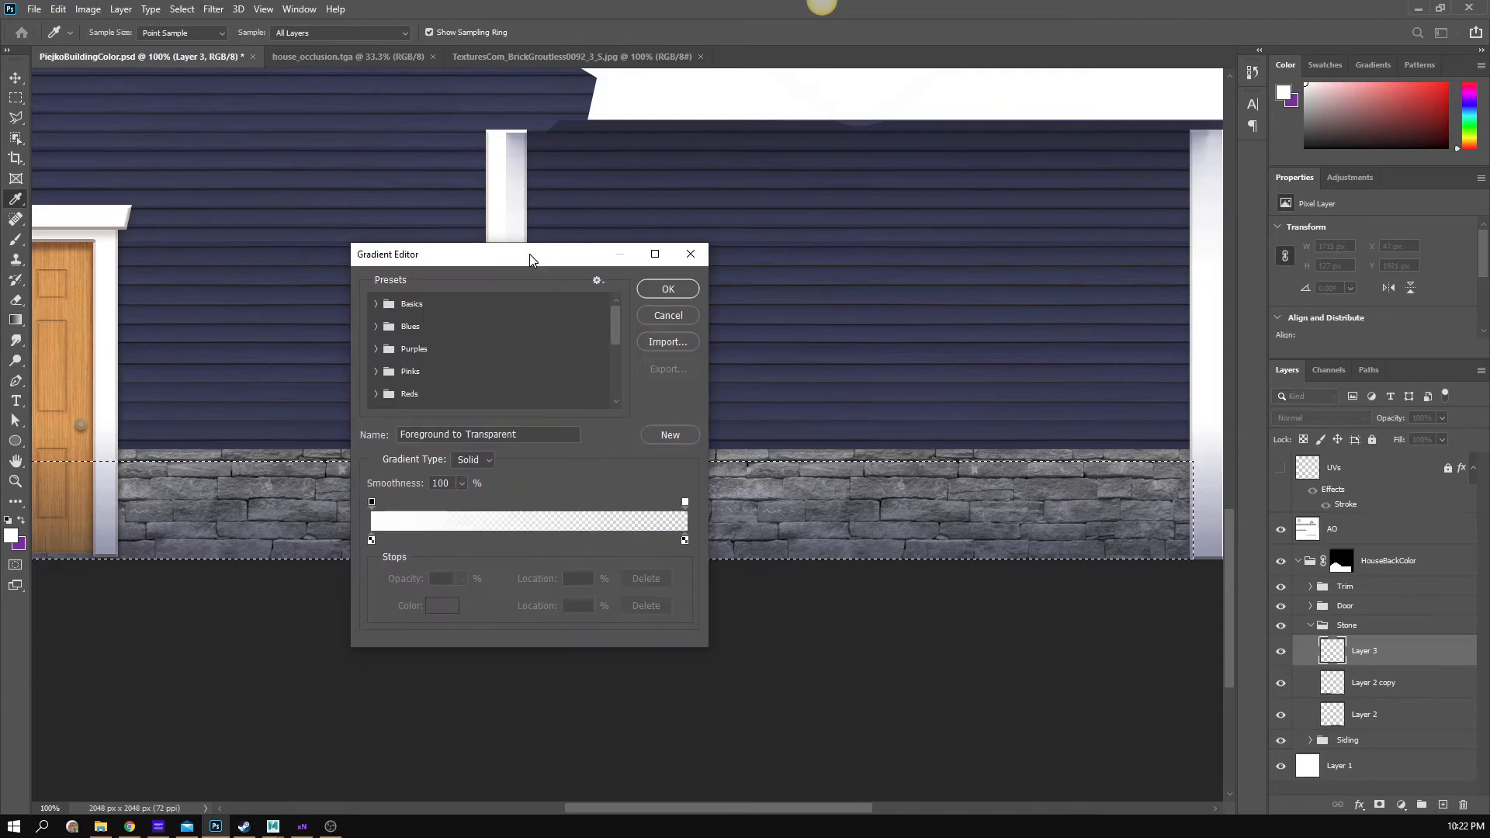
click(376, 303)
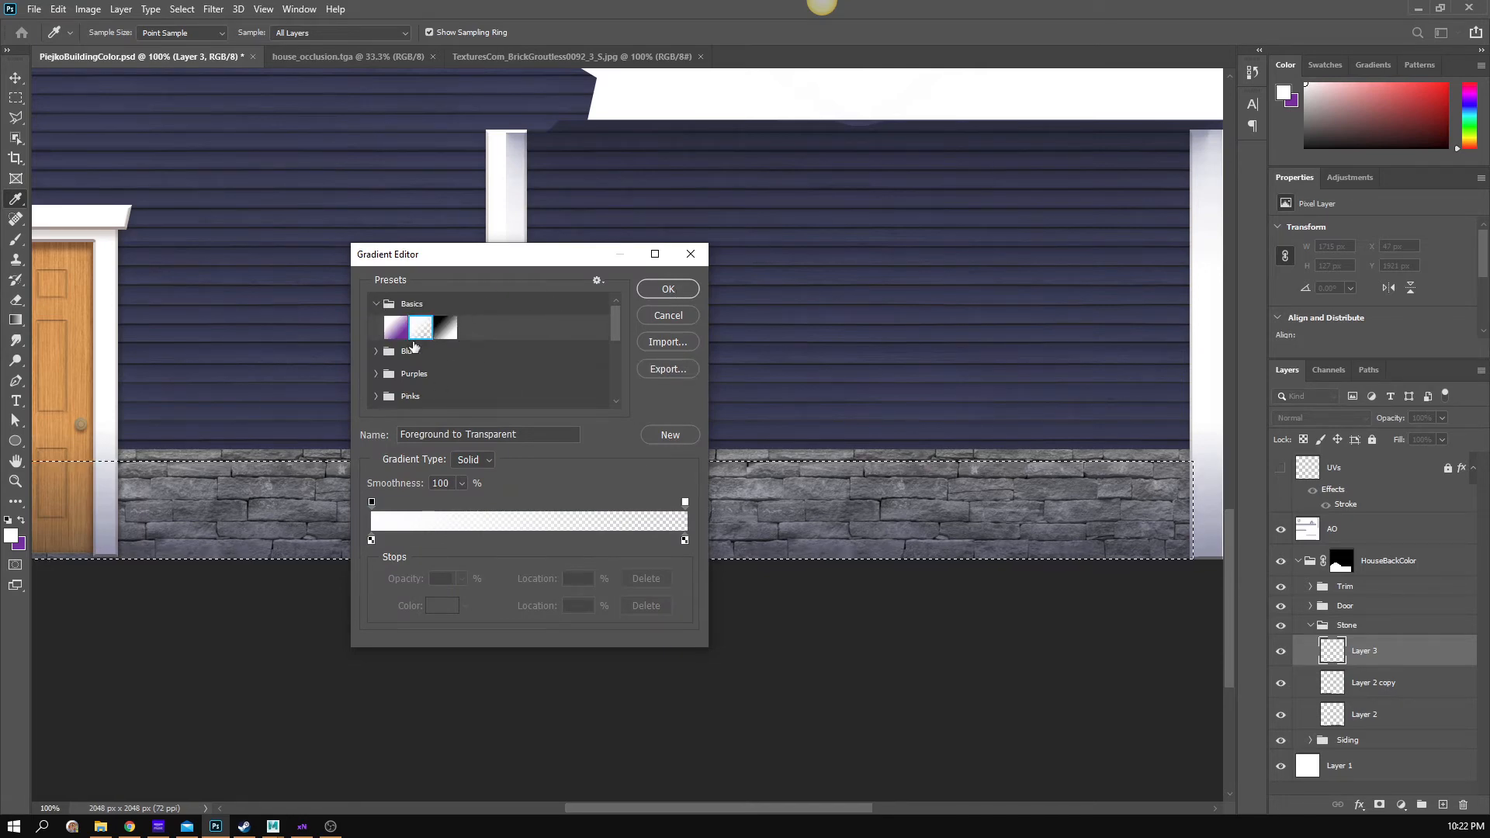
click(658, 290)
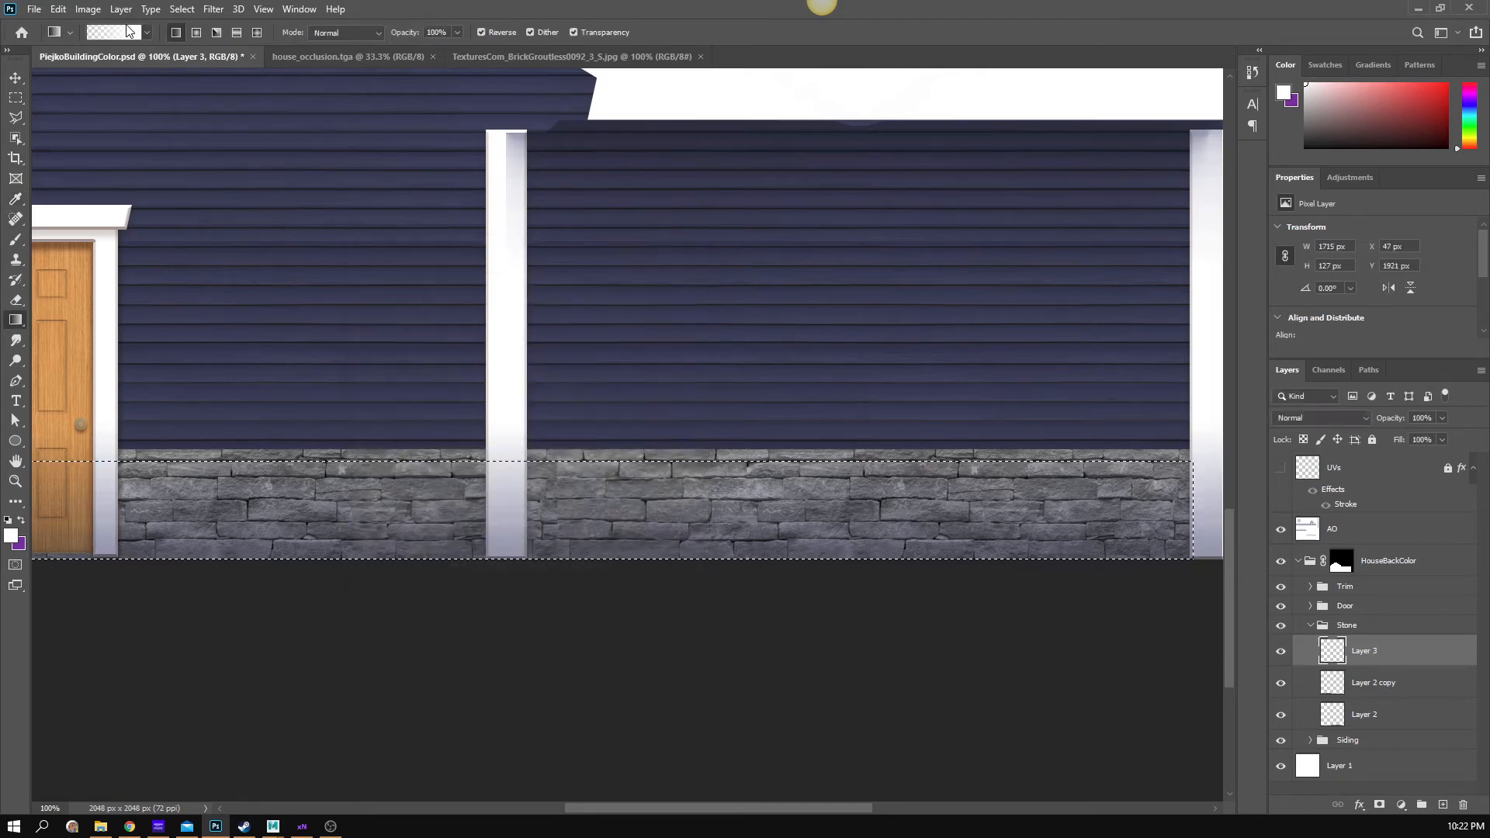
click(117, 33)
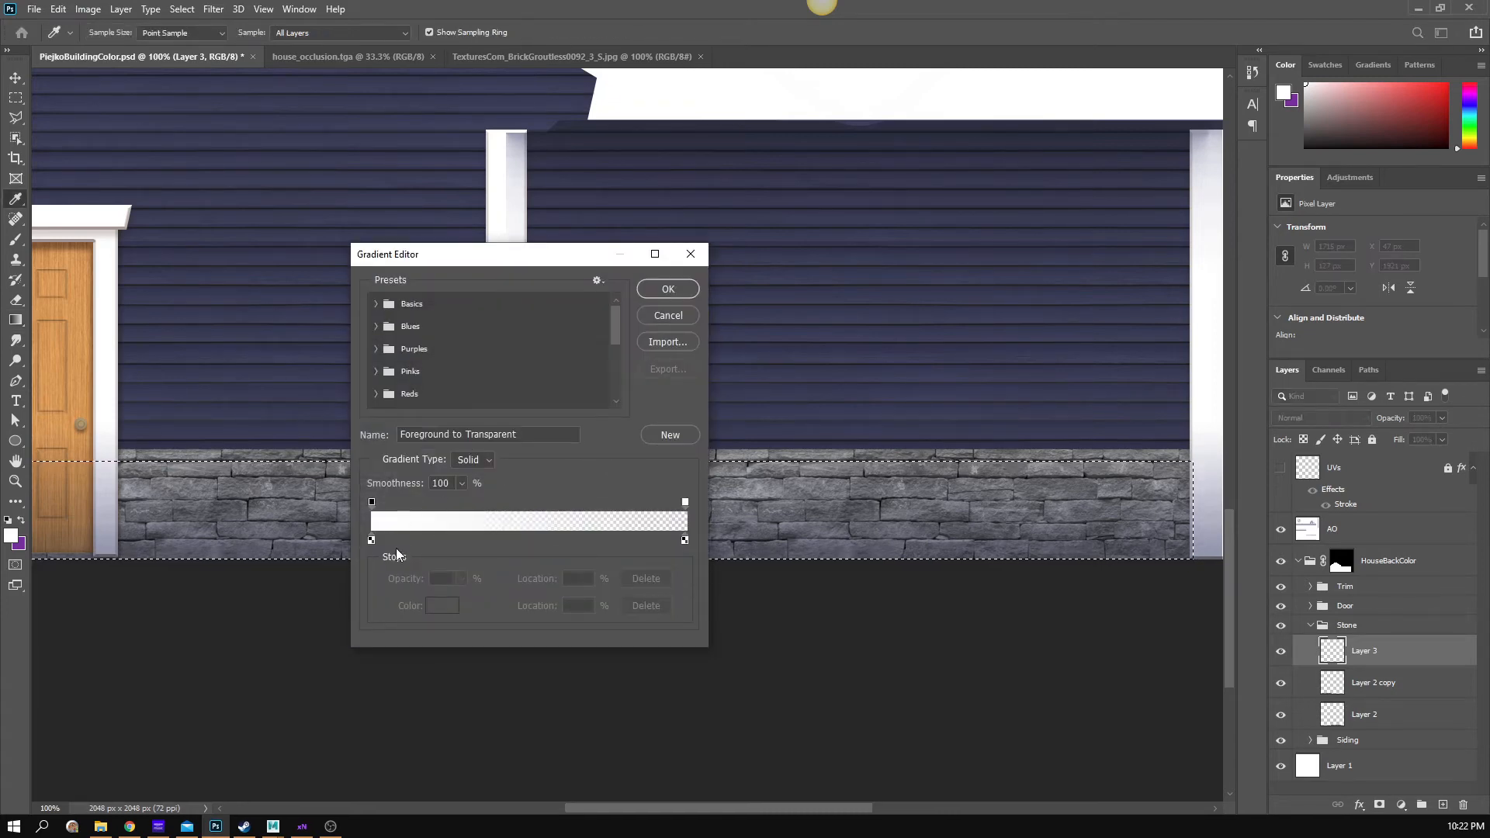
click(370, 540)
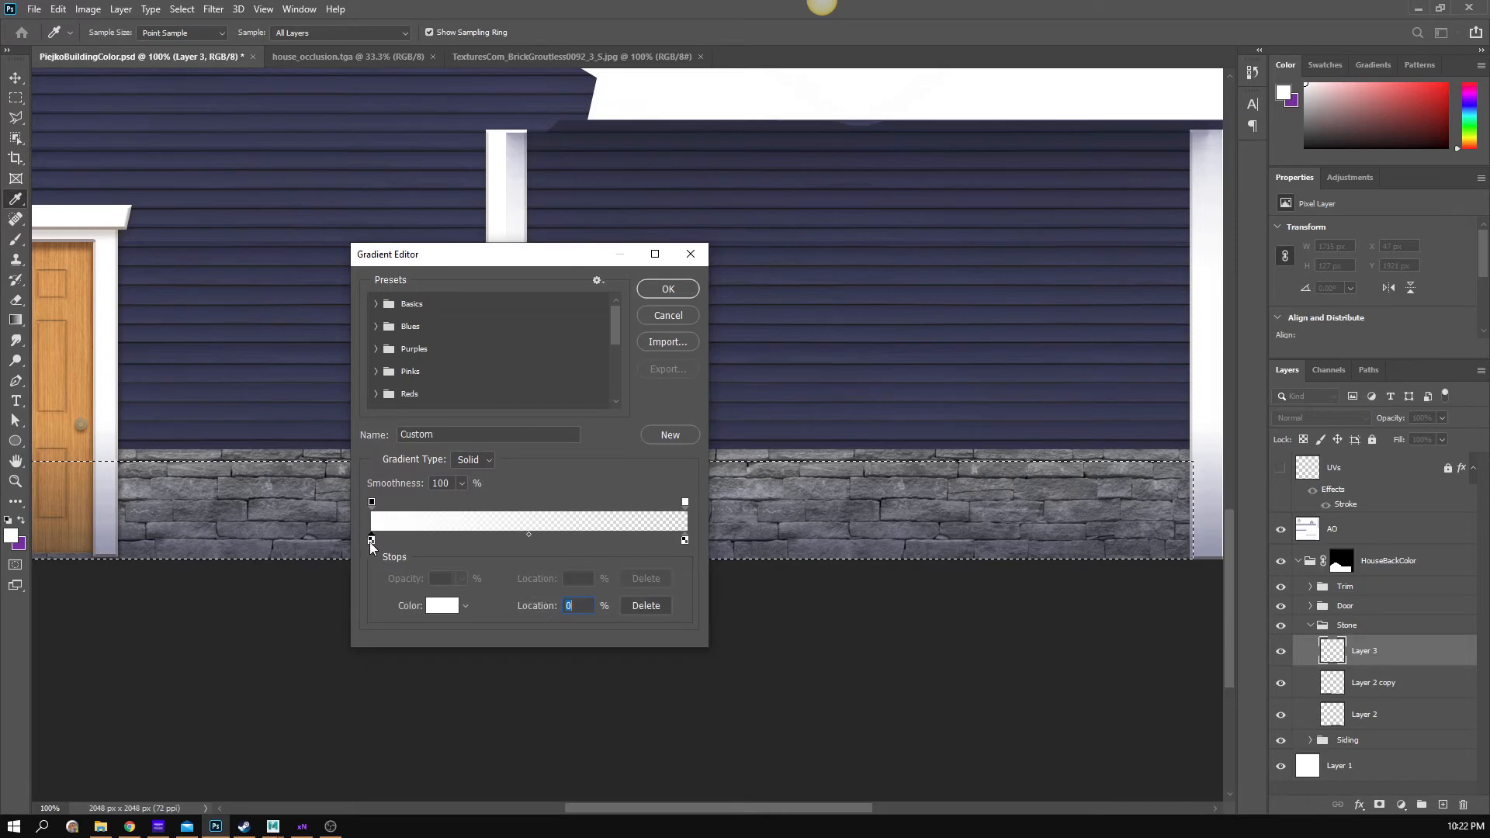
click(441, 606)
click(1083, 509)
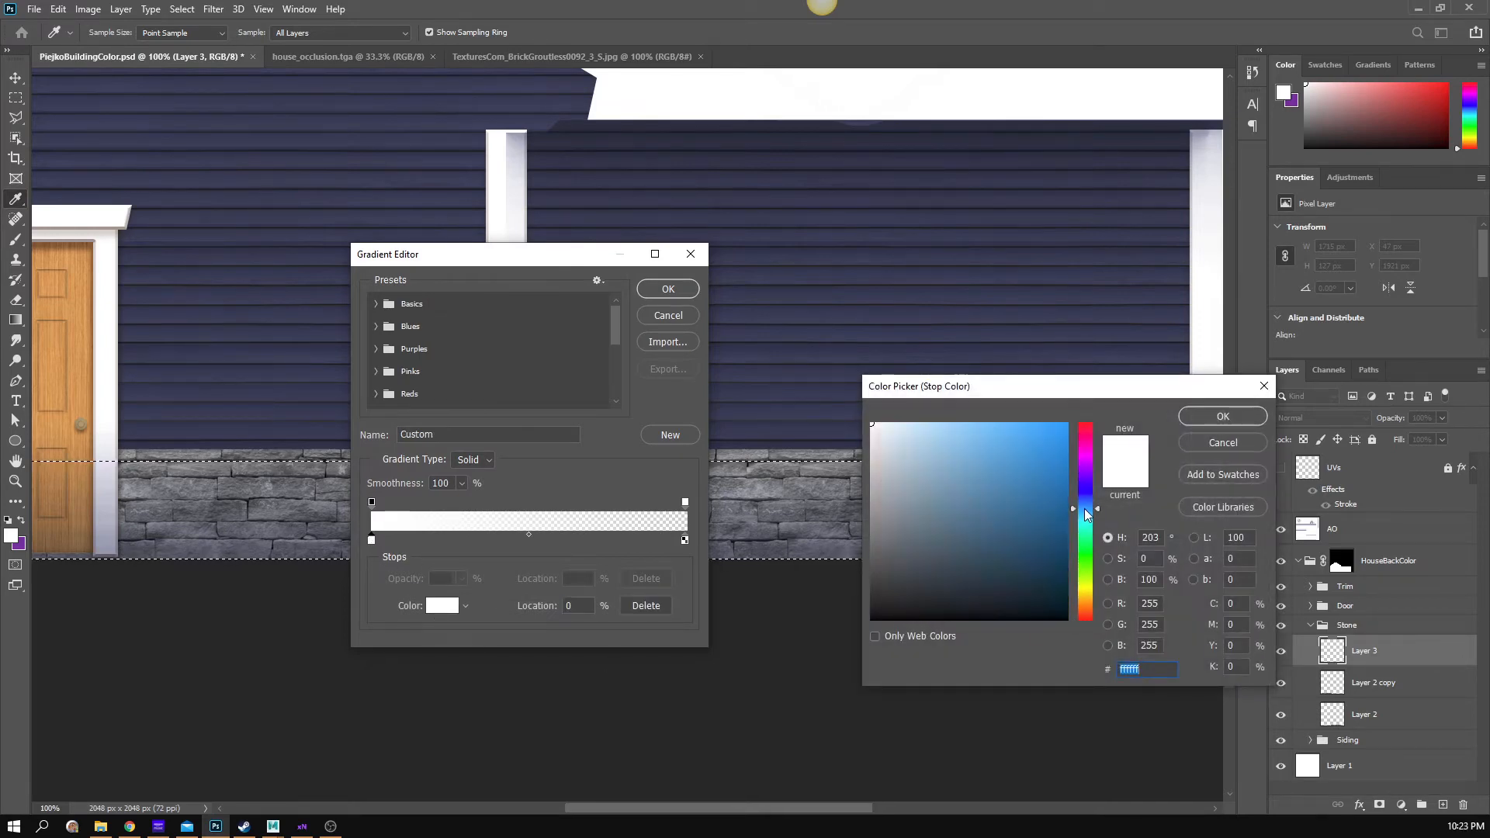
click(1029, 595)
drag(1029, 596, 1047, 600)
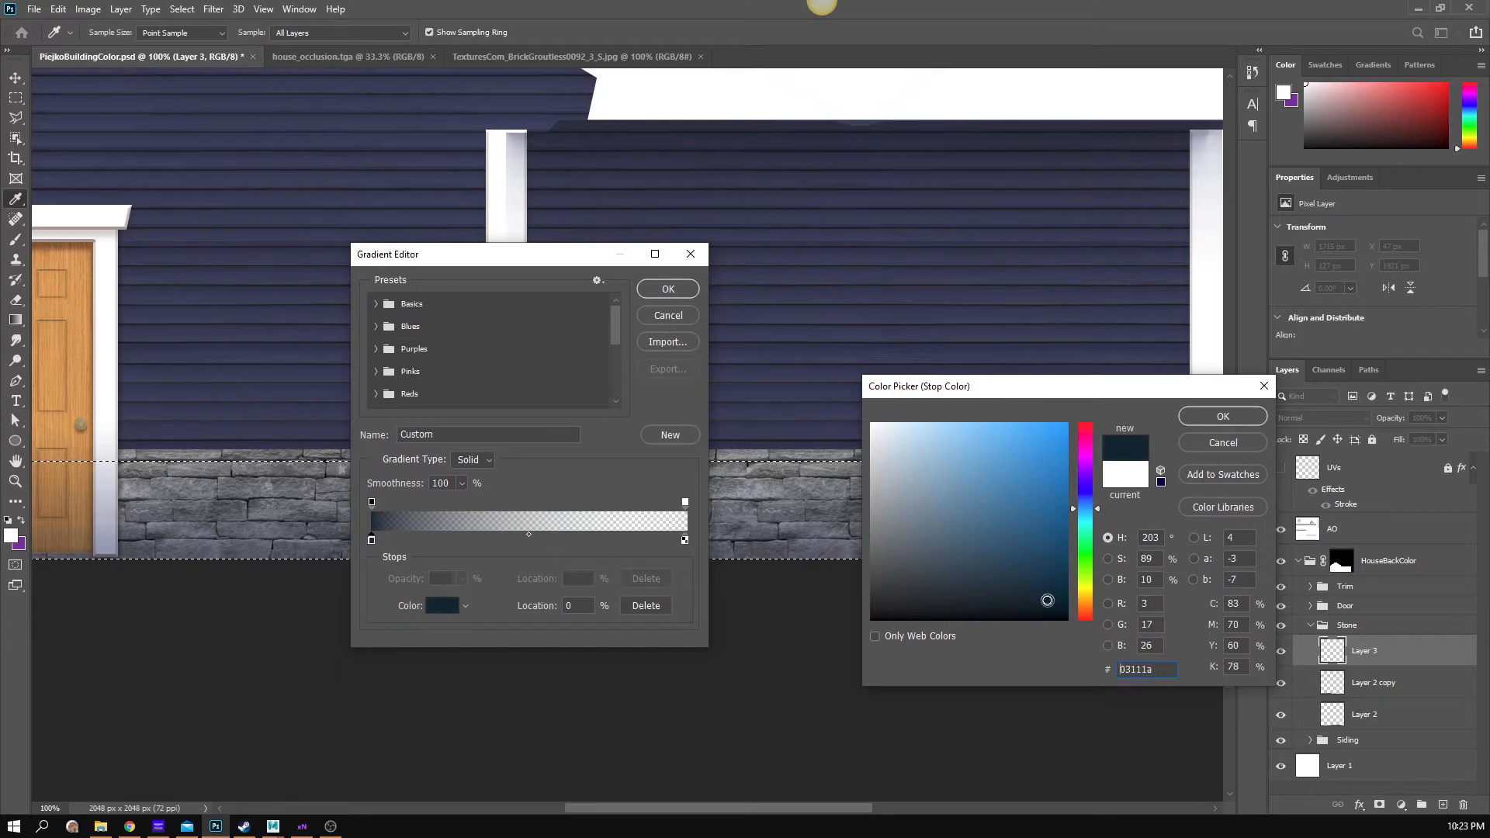
click(1222, 416)
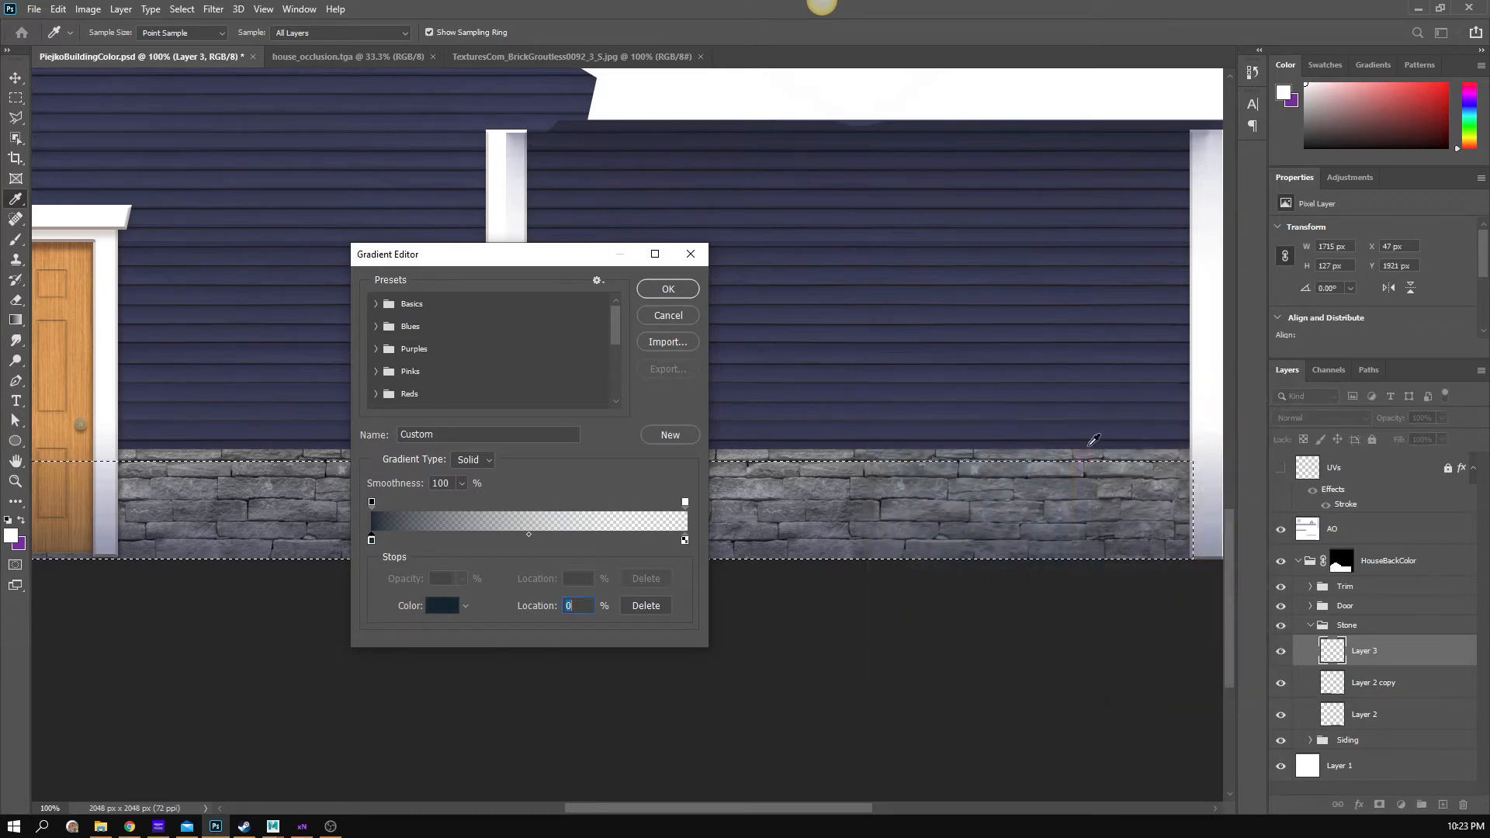
click(652, 289)
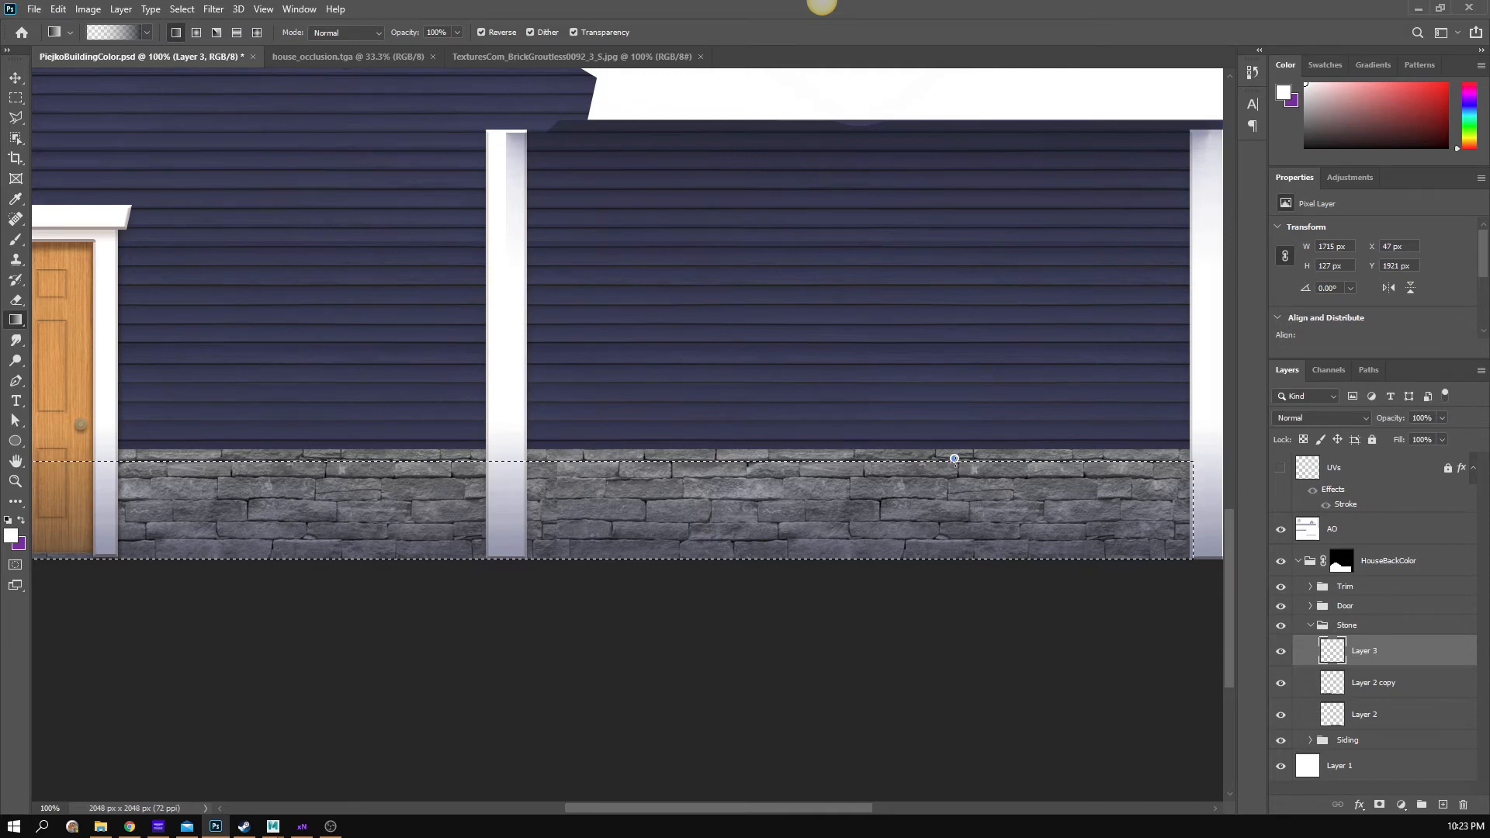
- Undo the trial gradient, turn off Reverse and draw a thin dark shadow about 26 px tall beneath the top stone course
drag(954, 459, 993, 561)
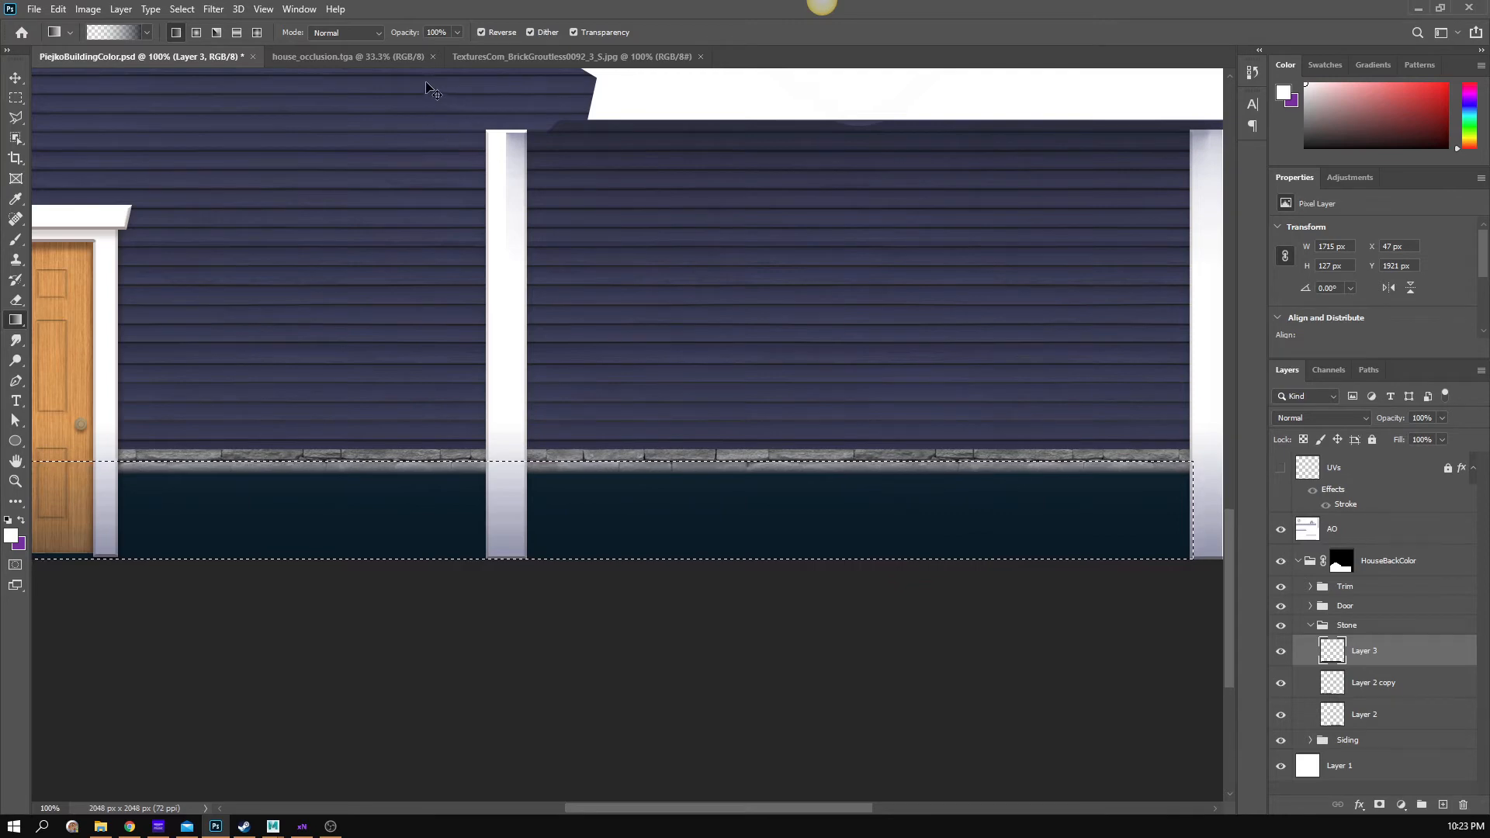
key(ctrl+z)
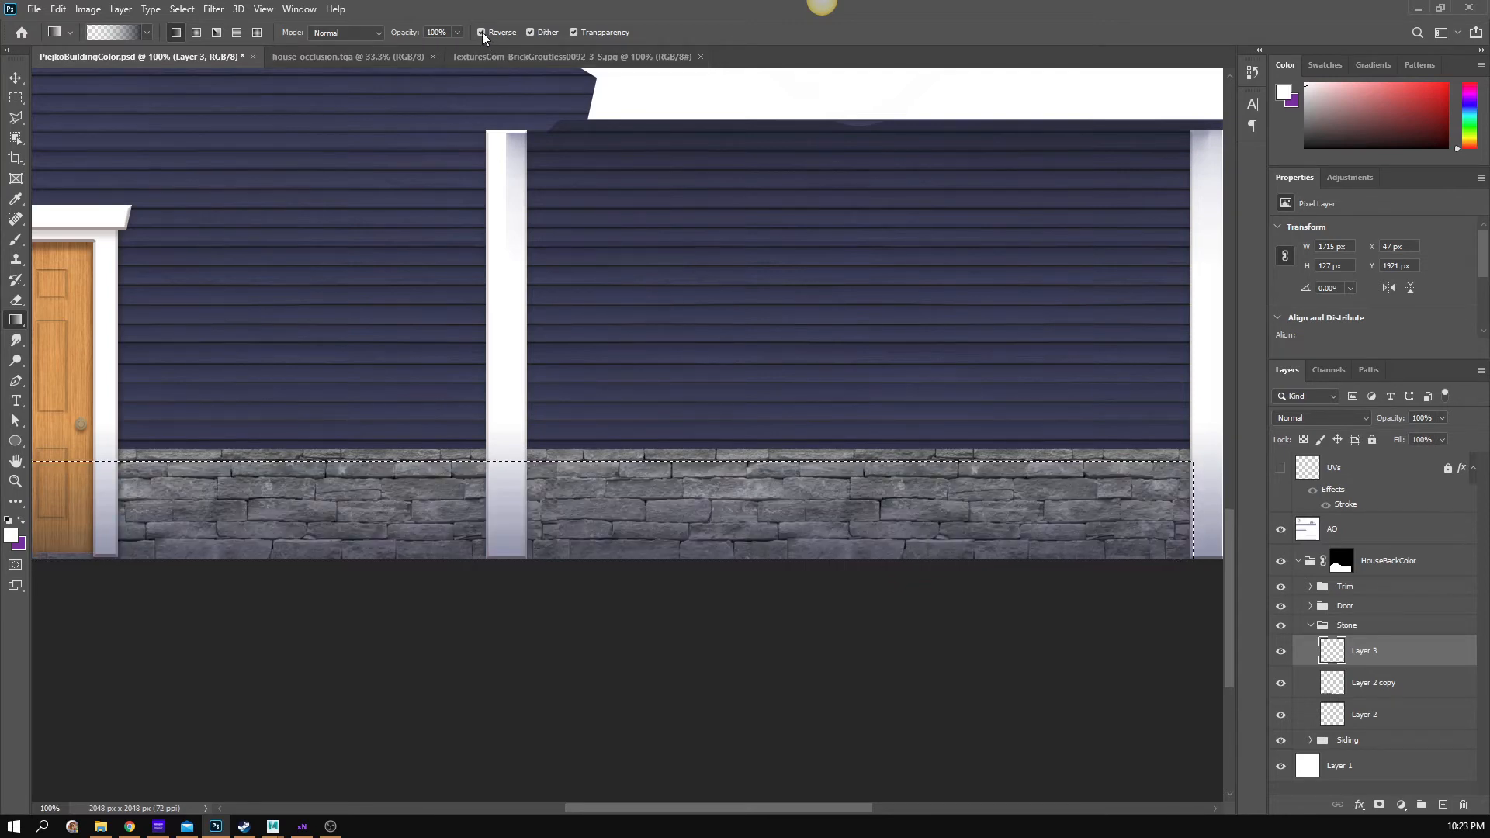
click(481, 32)
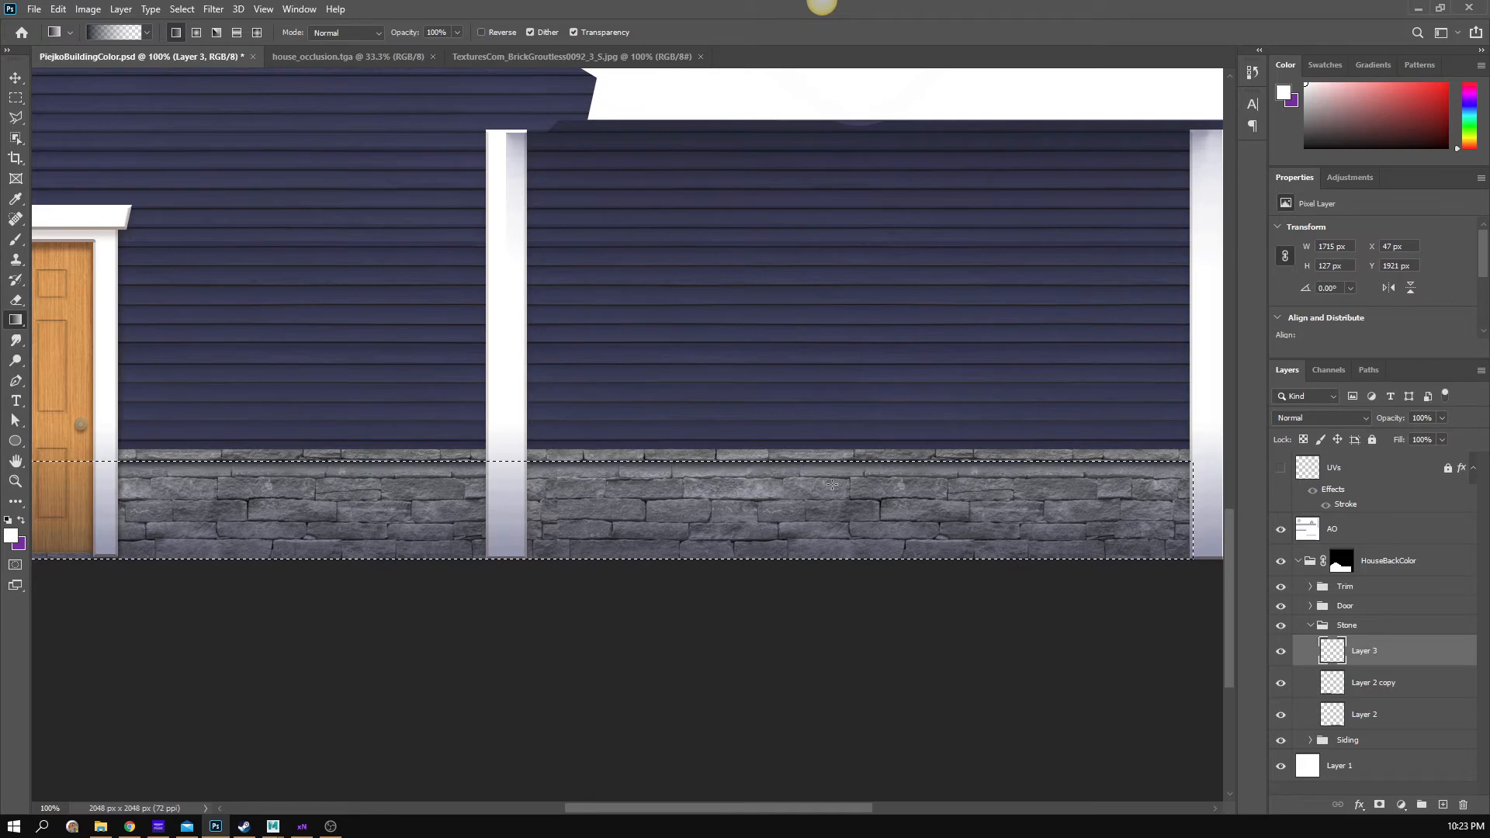
- Clear the selection and set the stone shadow layer, Layer 3, to Multiply blending
click(15, 97)
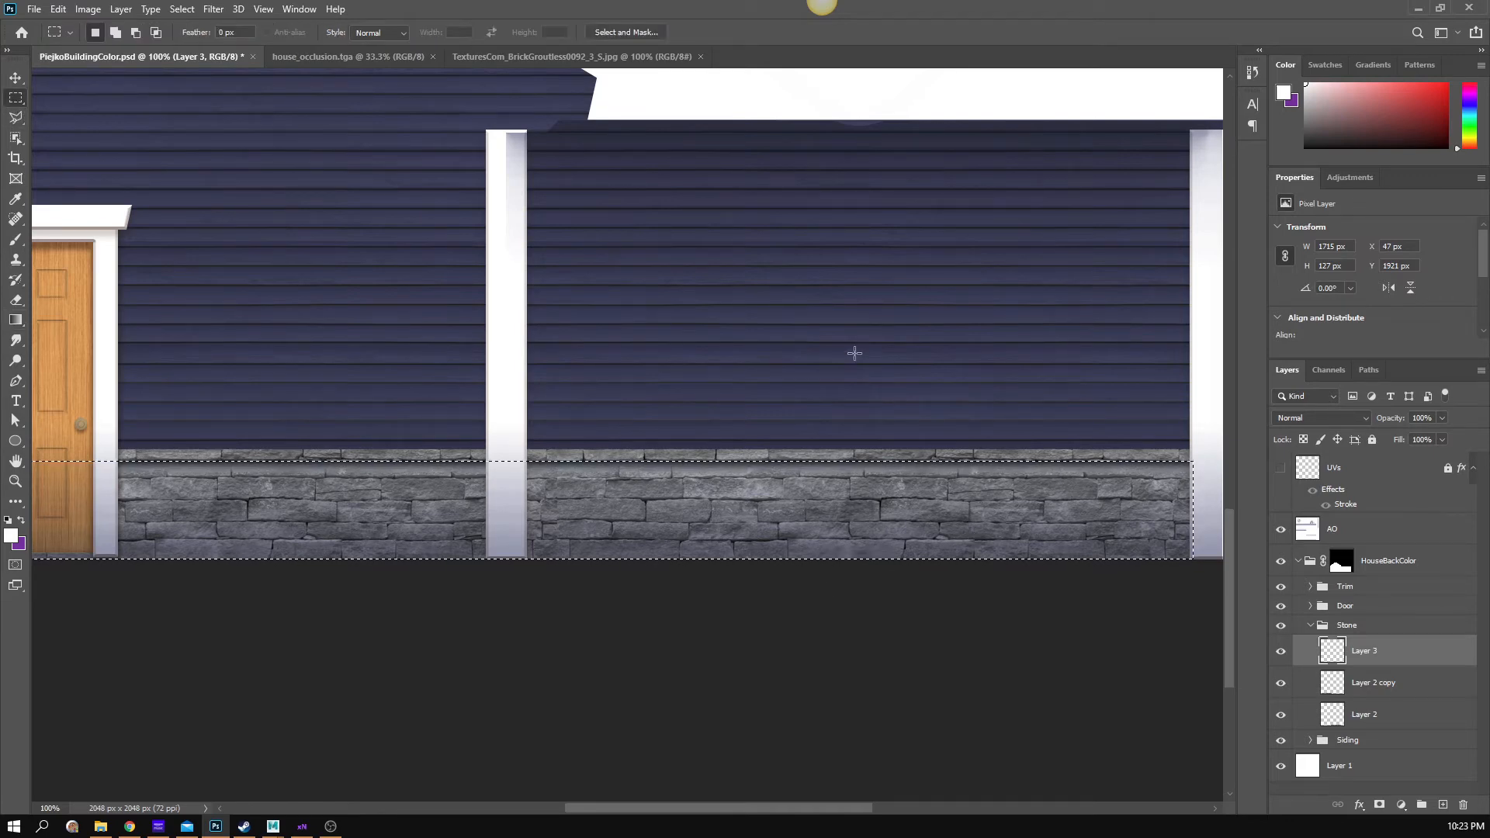
key(z)
click(876, 534)
drag(1061, 492, 885, 508)
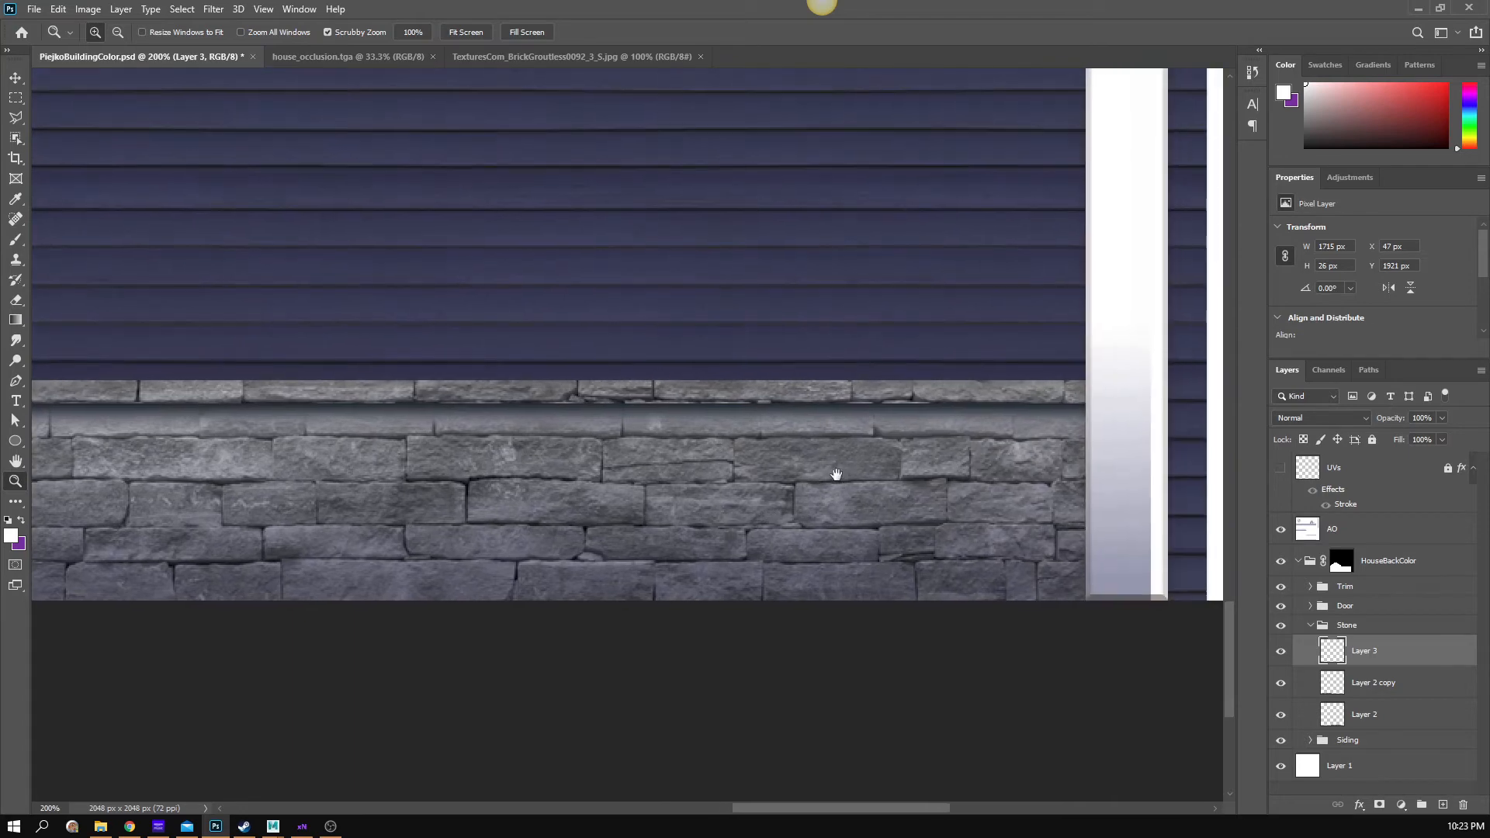
click(1364, 419)
click(1313, 476)
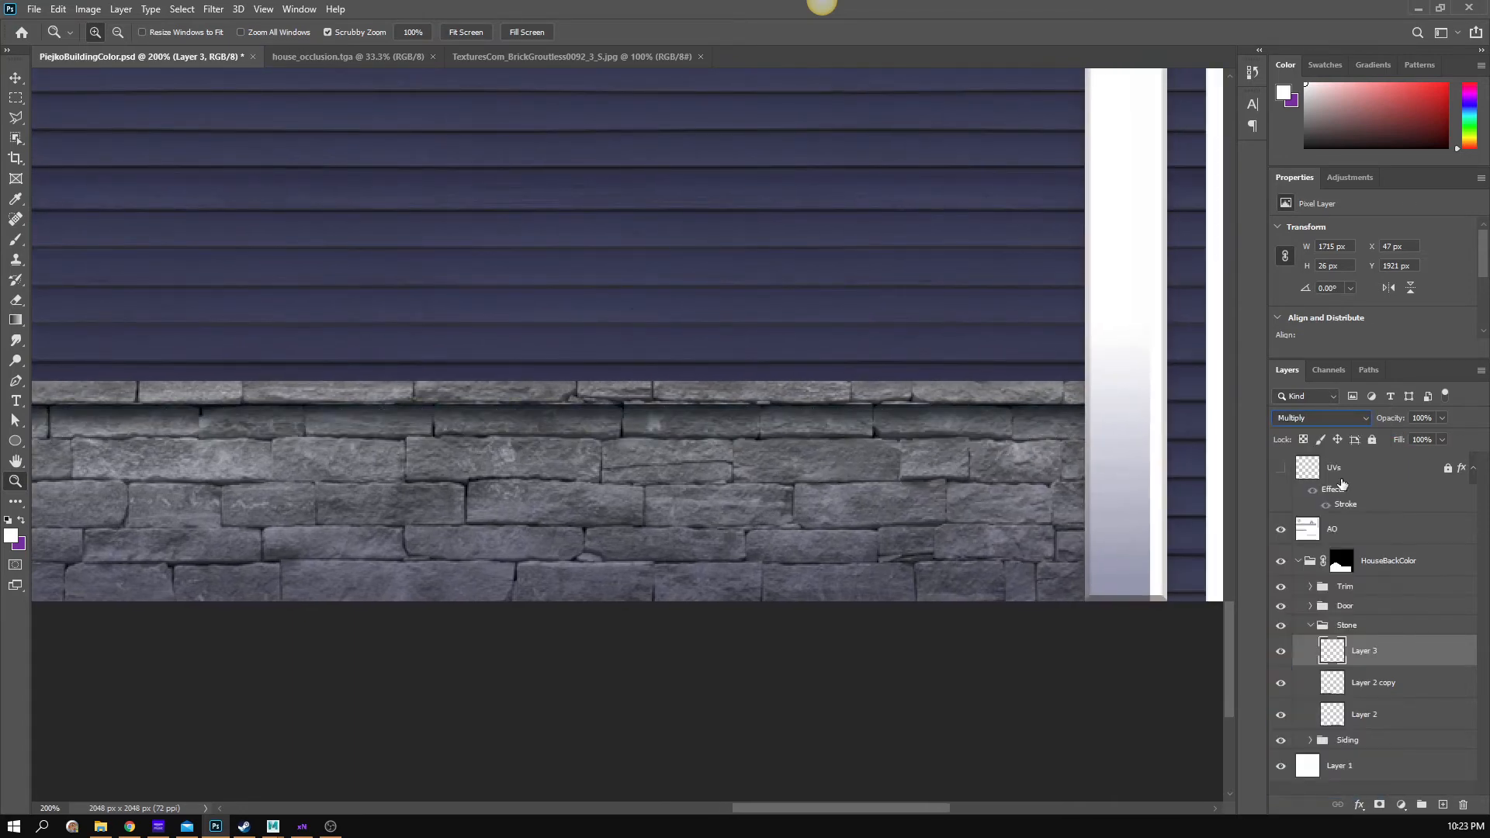
- Examine the shadow along both walls, comparing the stone base with Layer 3 hidden and shown
drag(1036, 481, 1188, 472)
alt+click(635, 476)
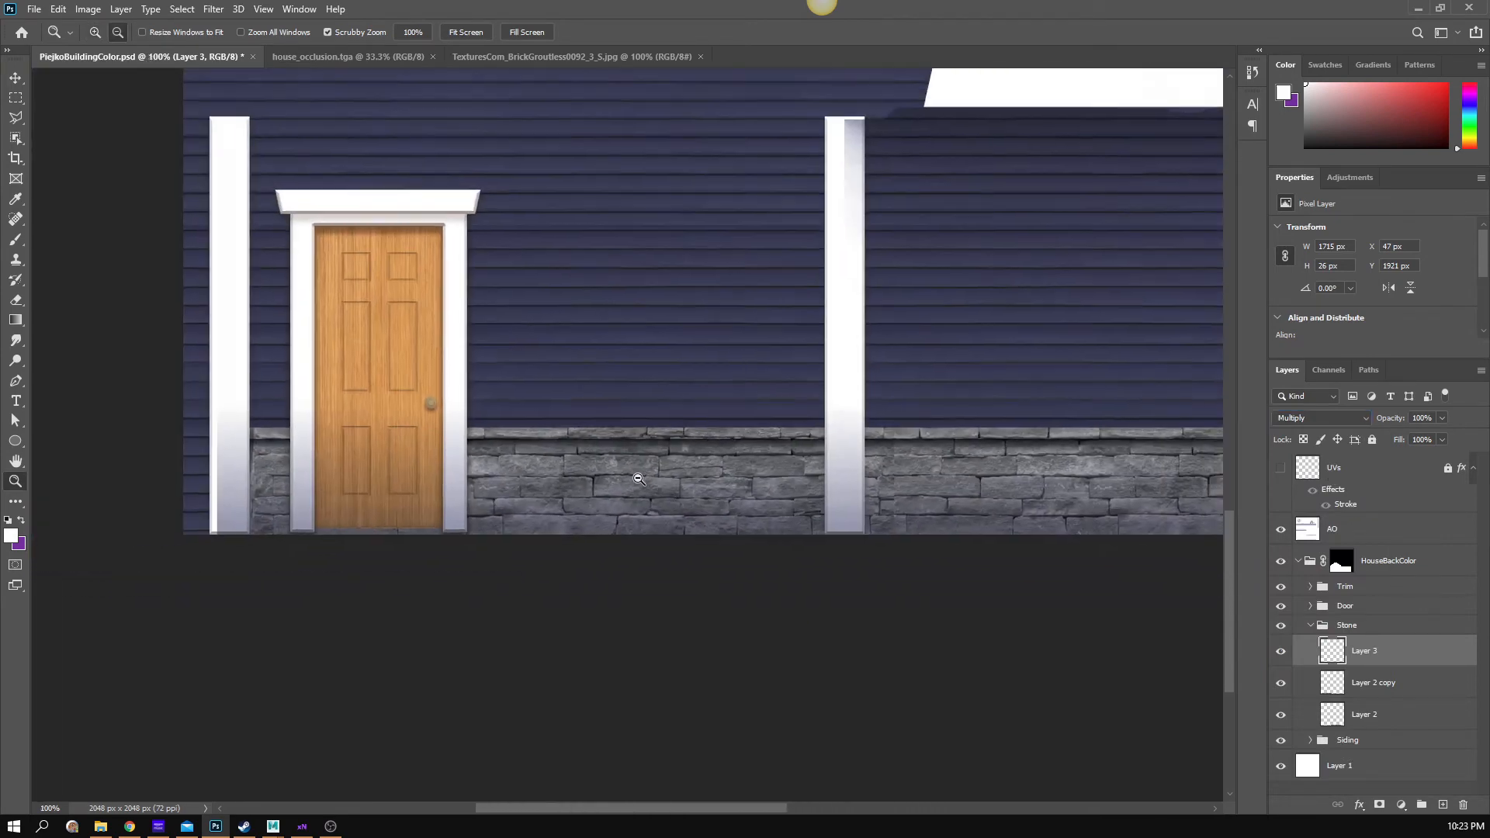
alt+click(635, 476)
click(849, 443)
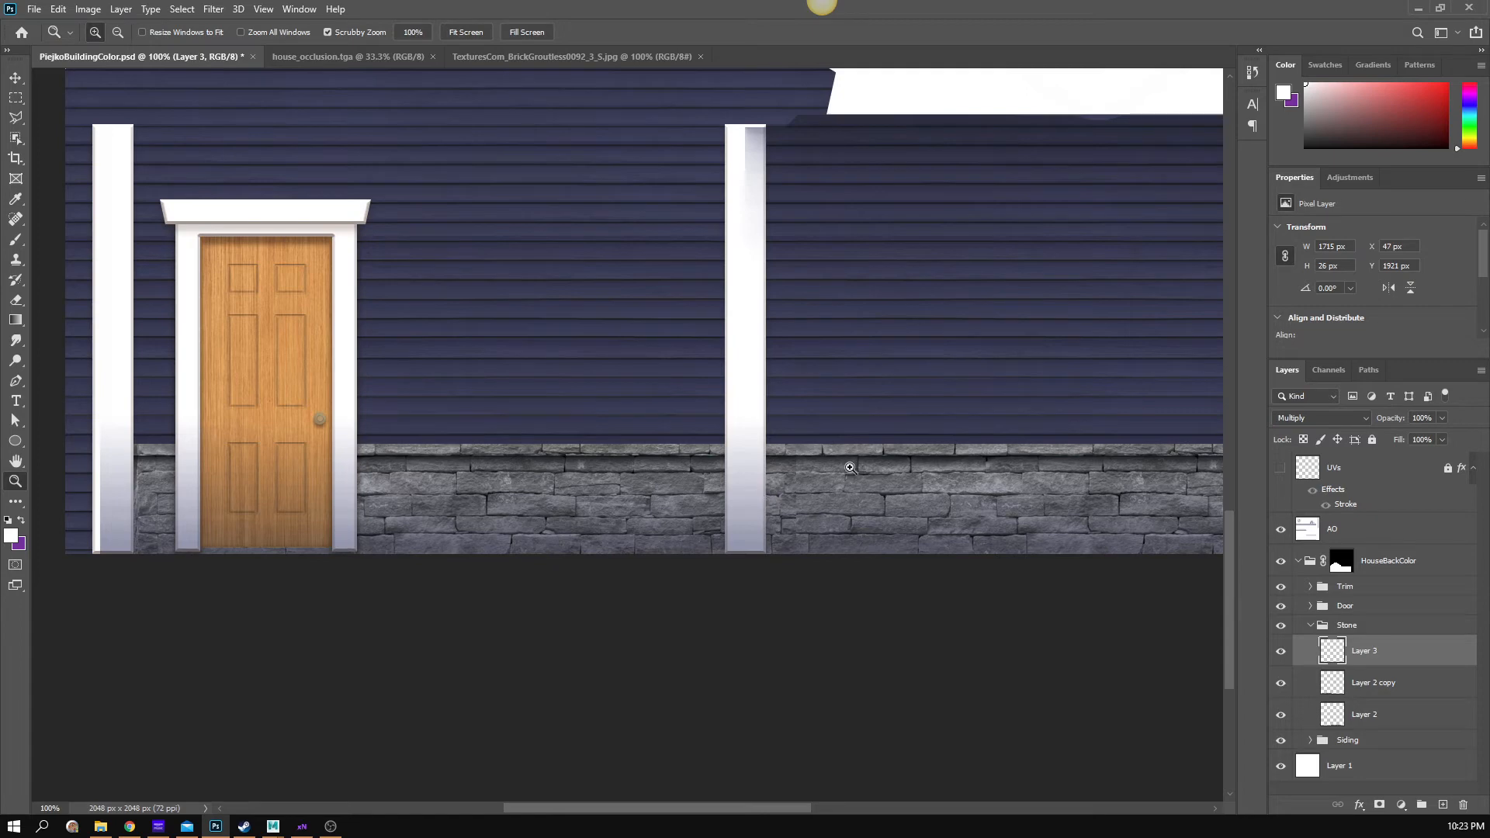
click(1282, 652)
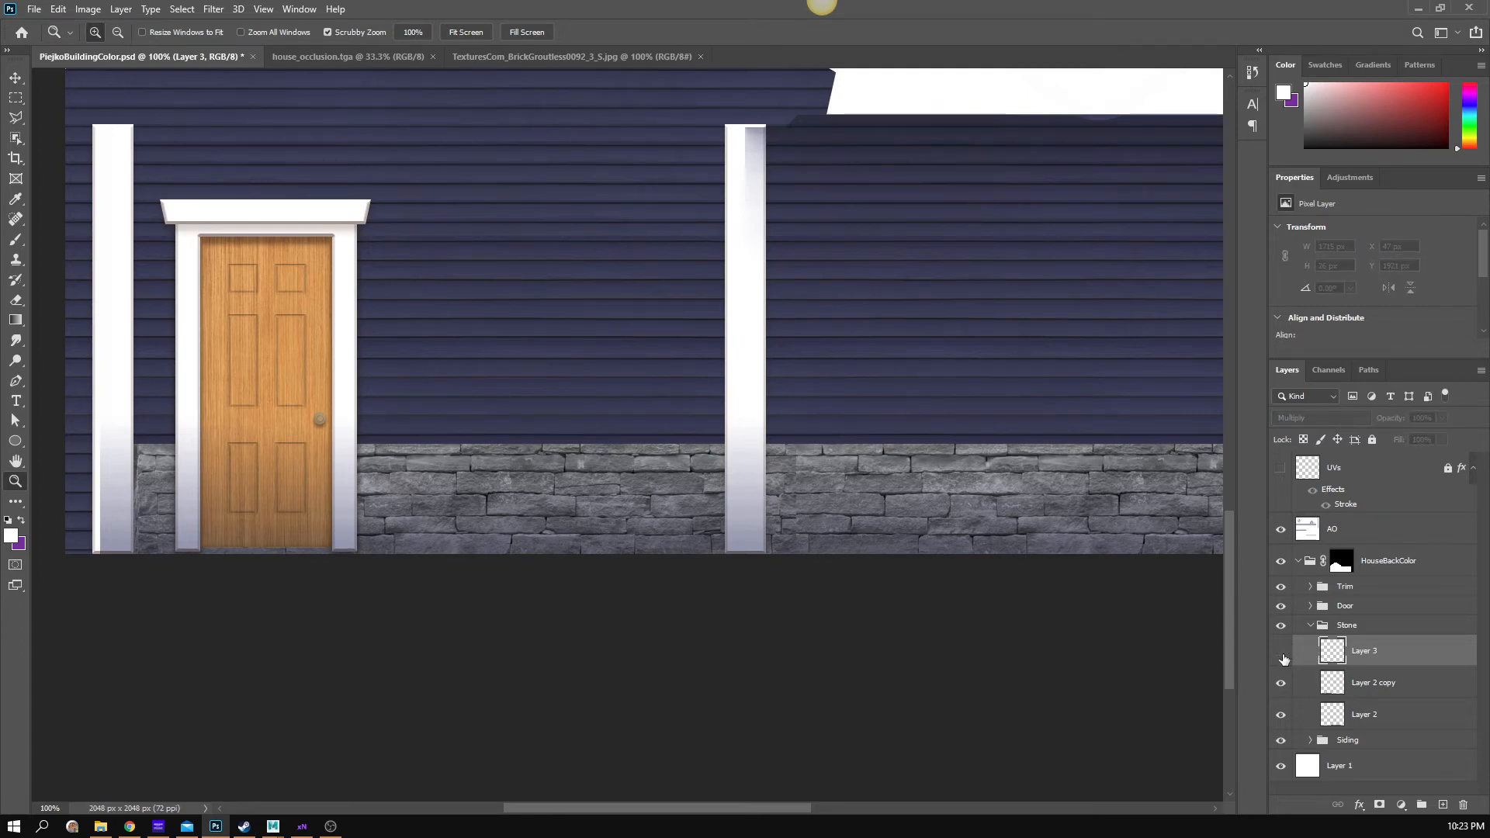
click(1281, 652)
drag(619, 589, 492, 568)
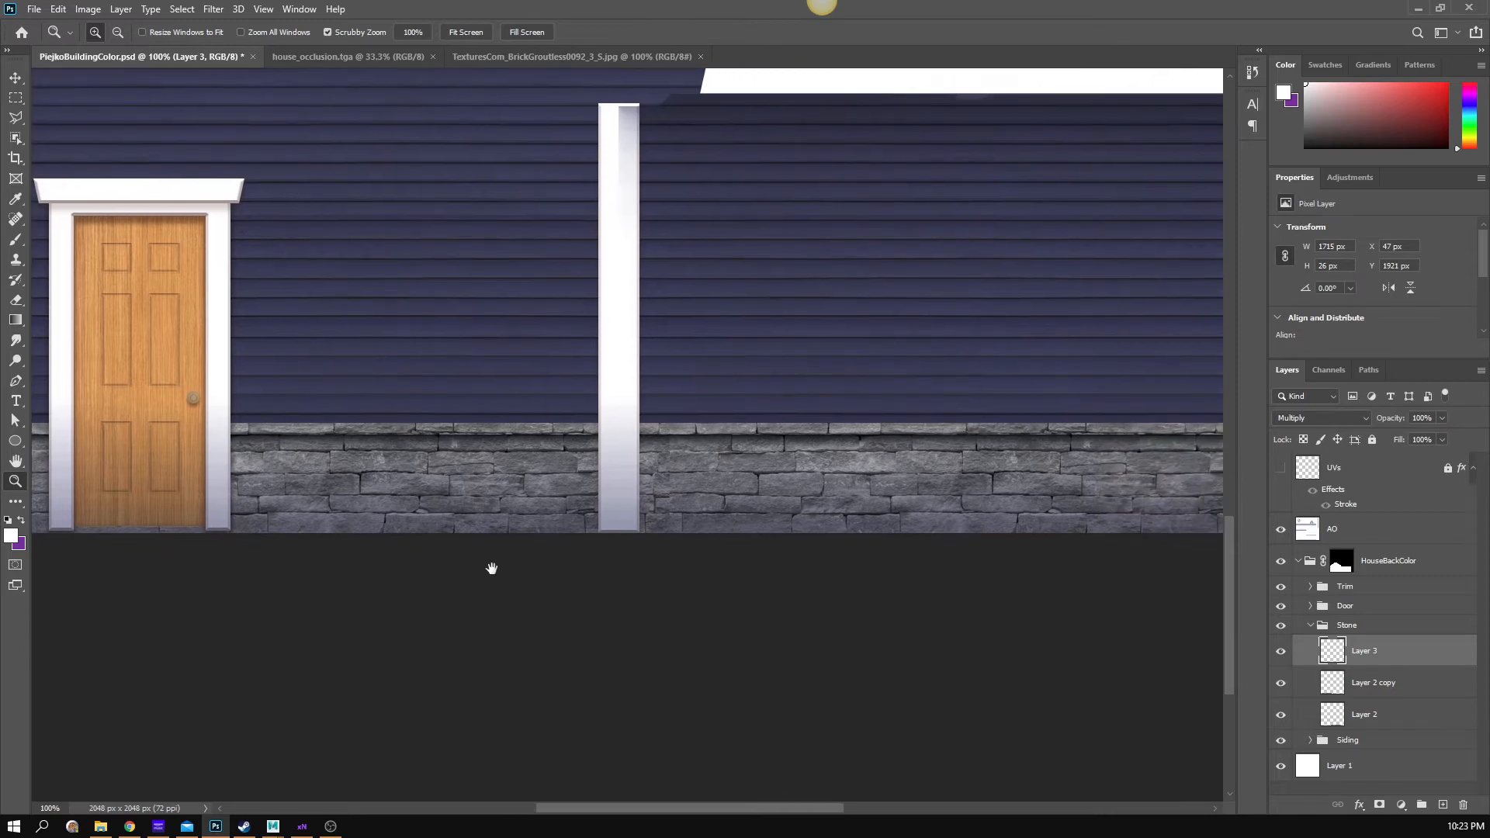
alt+click(643, 554)
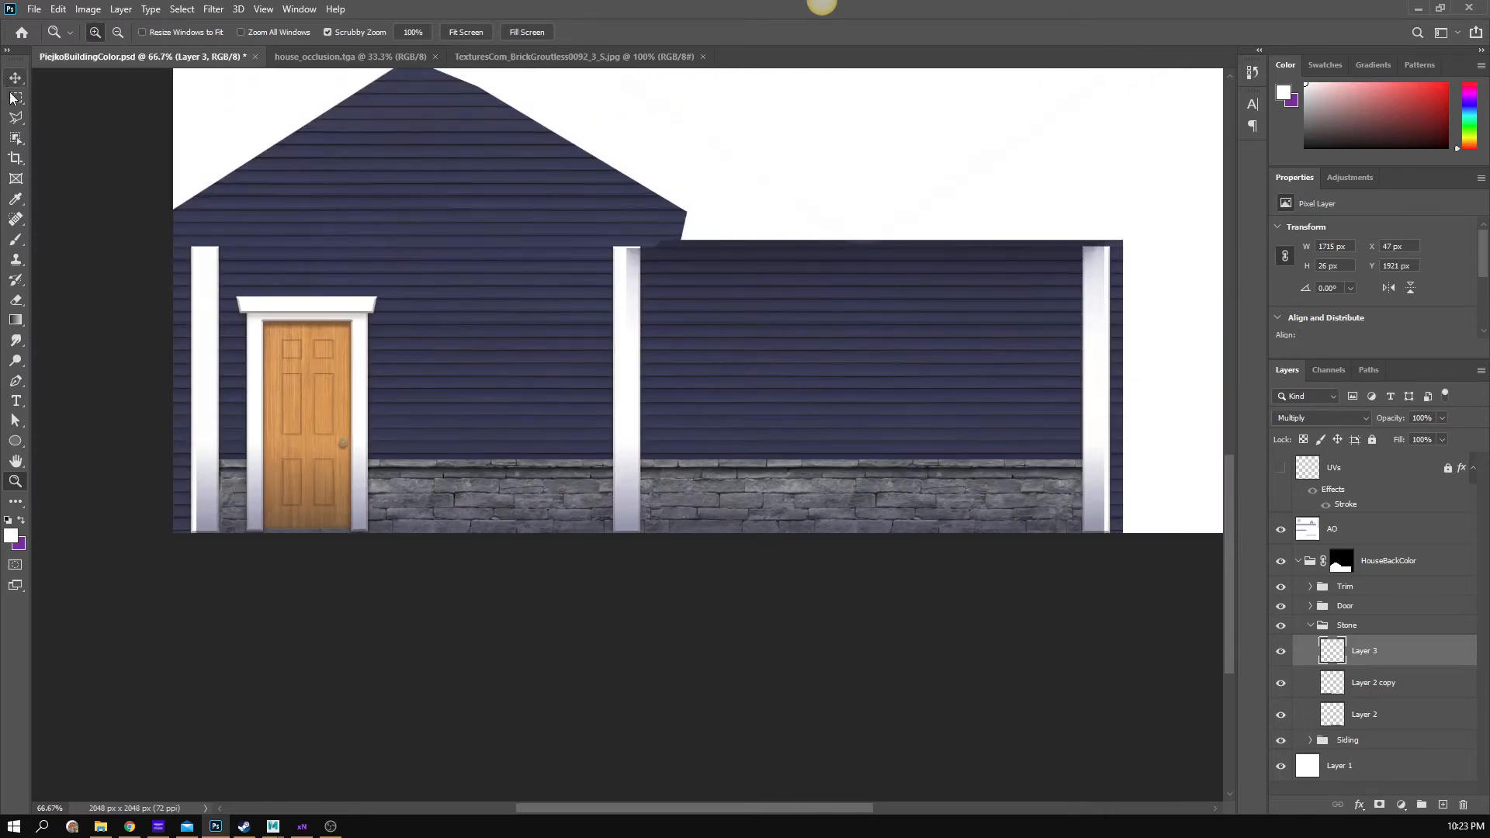
- Select a thin strip running the full length of the top stone course across both walls
click(11, 97)
drag(206, 461, 440, 473)
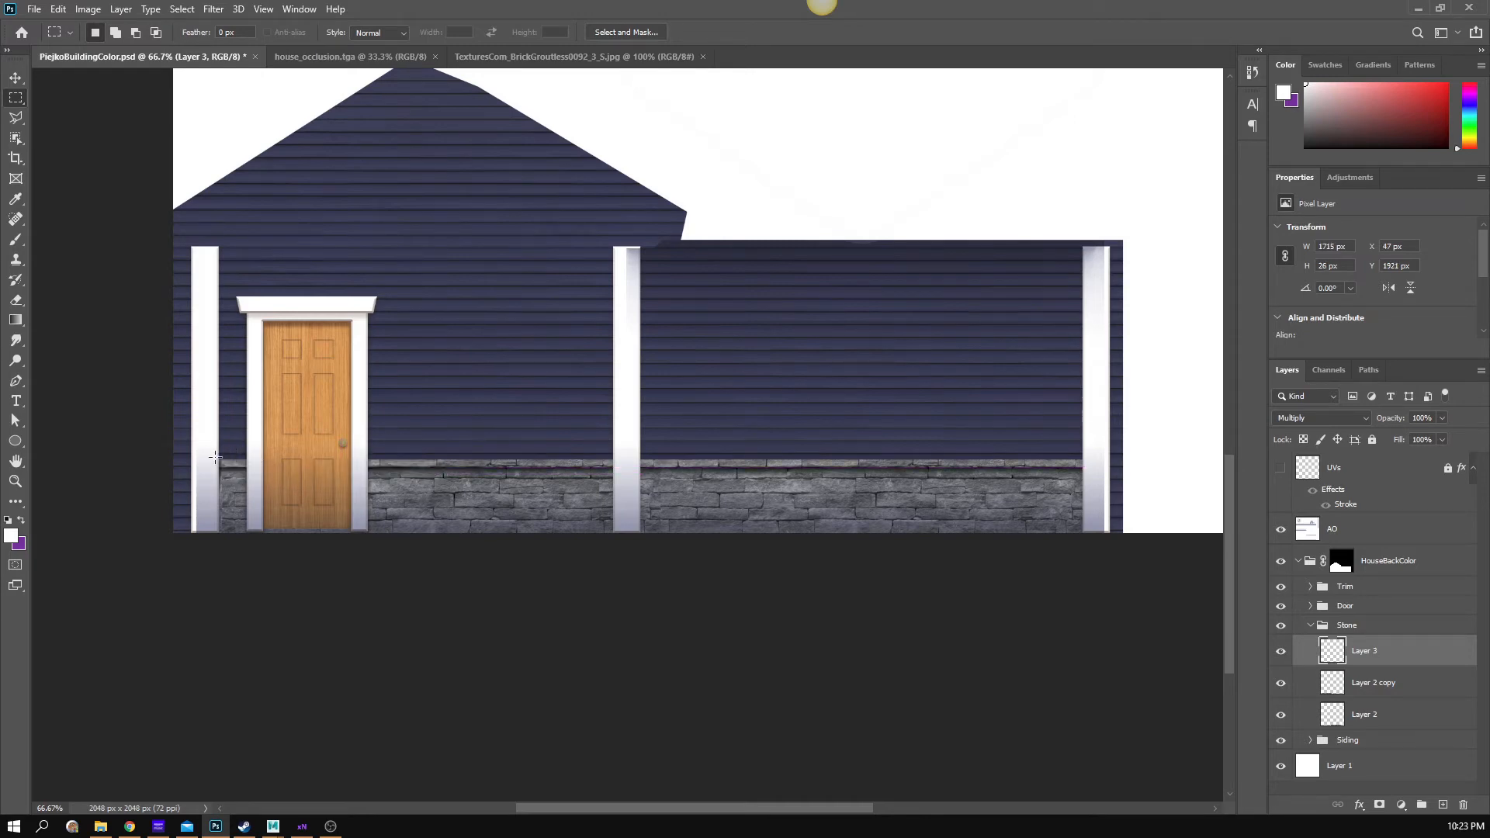
drag(530, 484, 1103, 464)
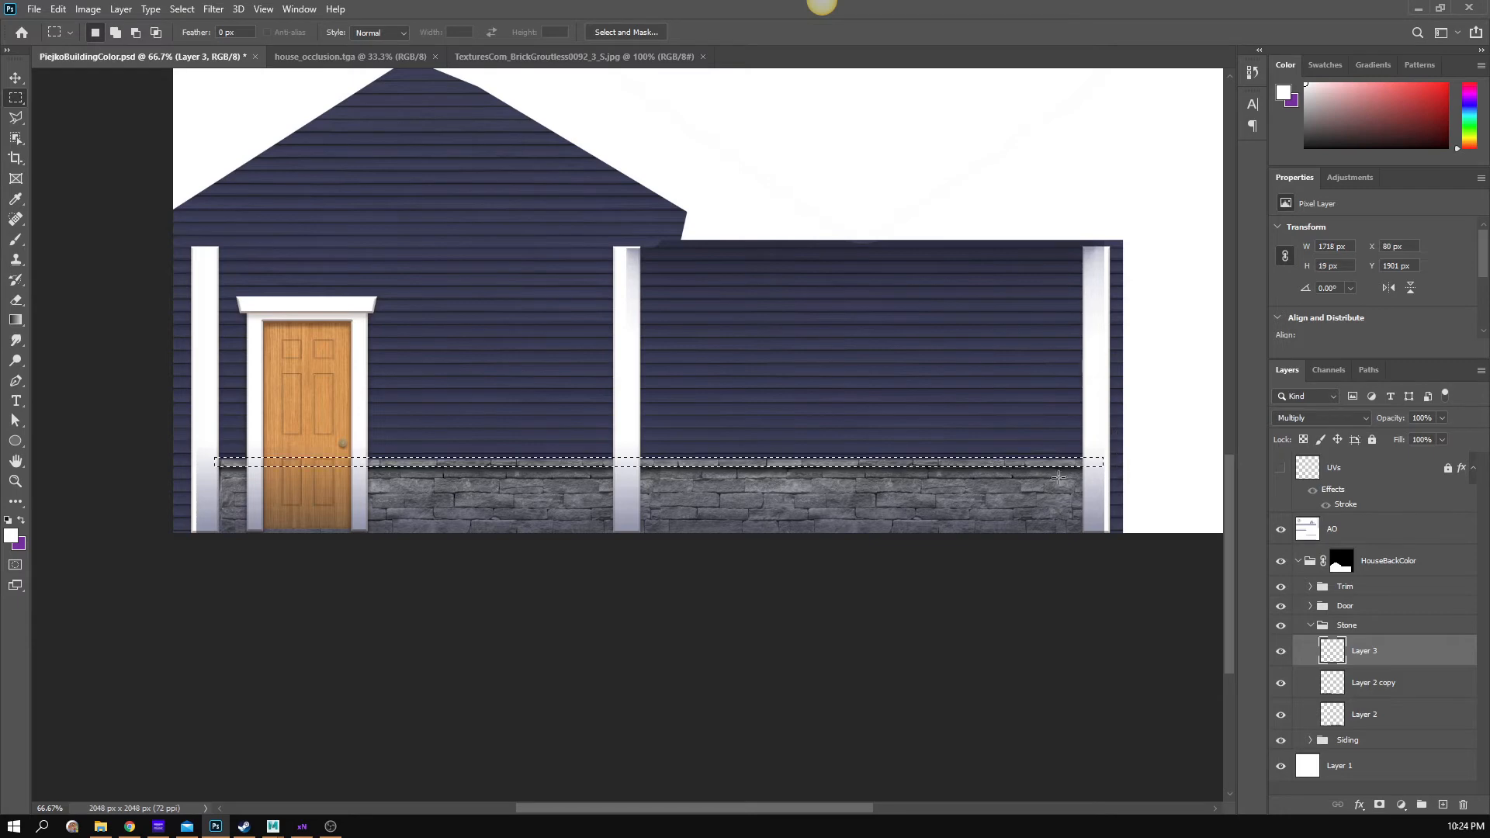
key(z)
click(615, 533)
alt+click(643, 556)
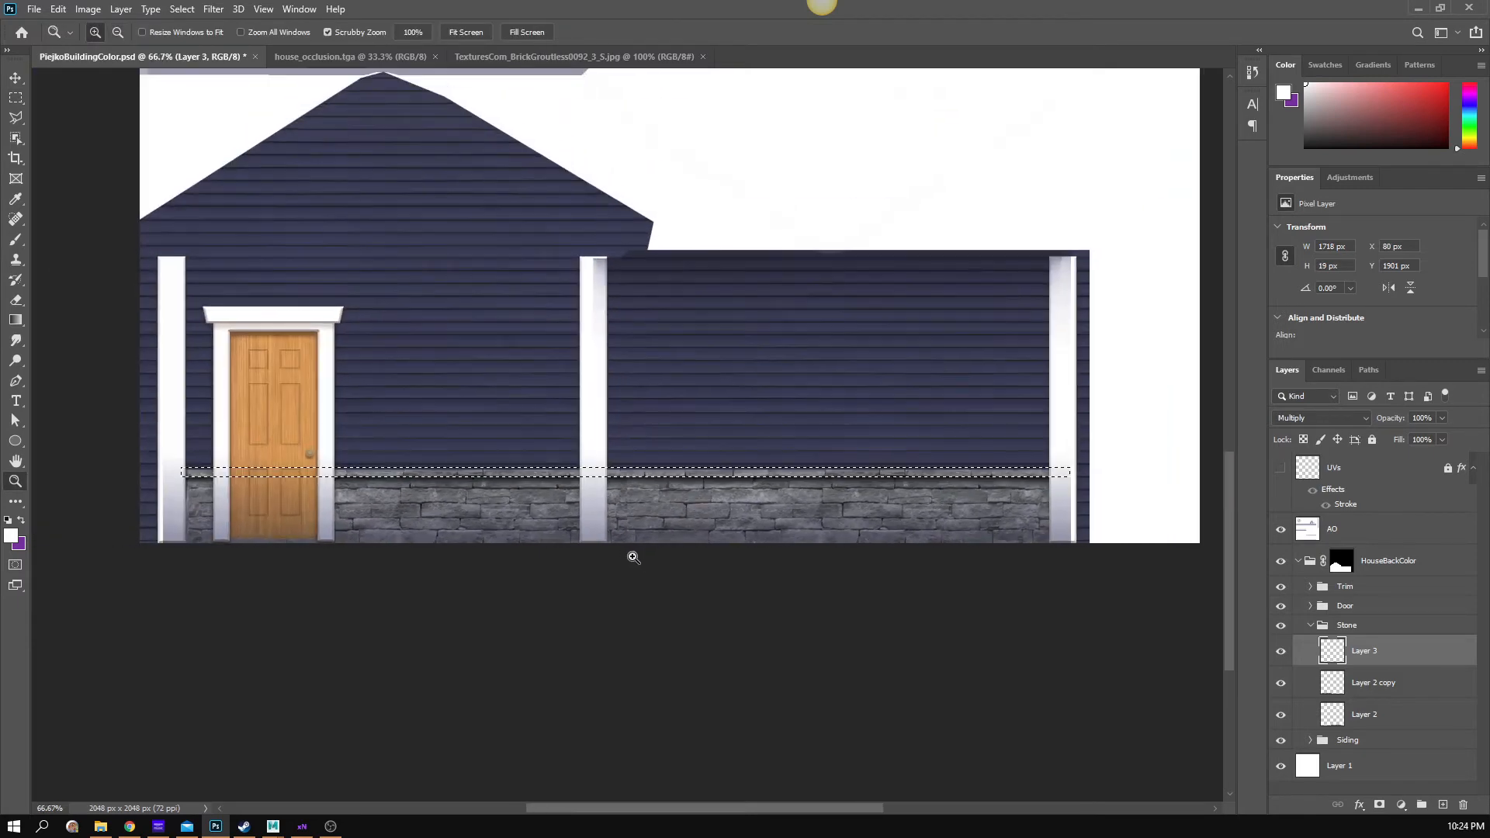
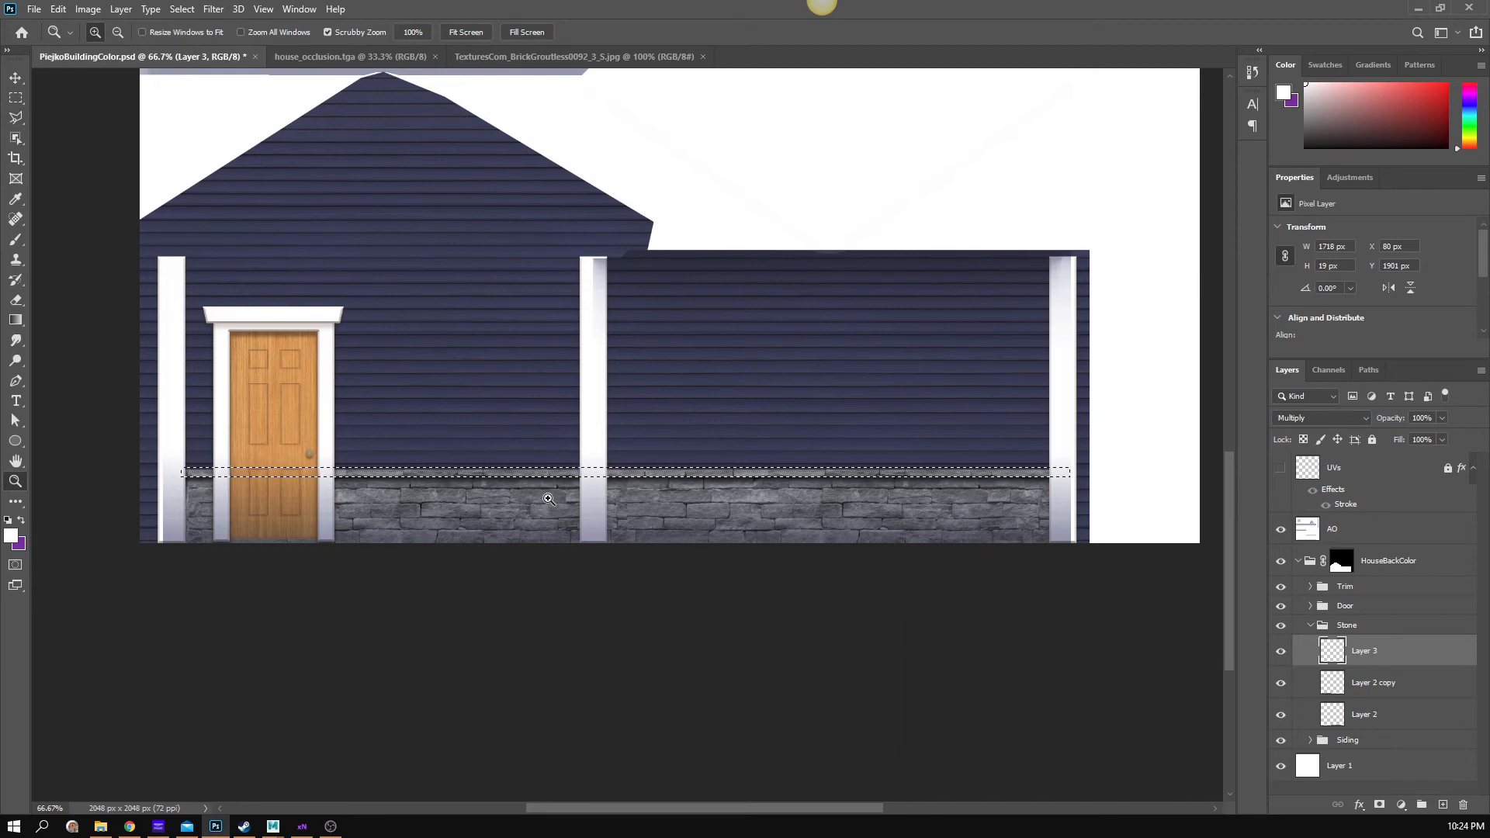
drag(548, 499, 613, 490)
key(space)
drag(524, 527, 805, 534)
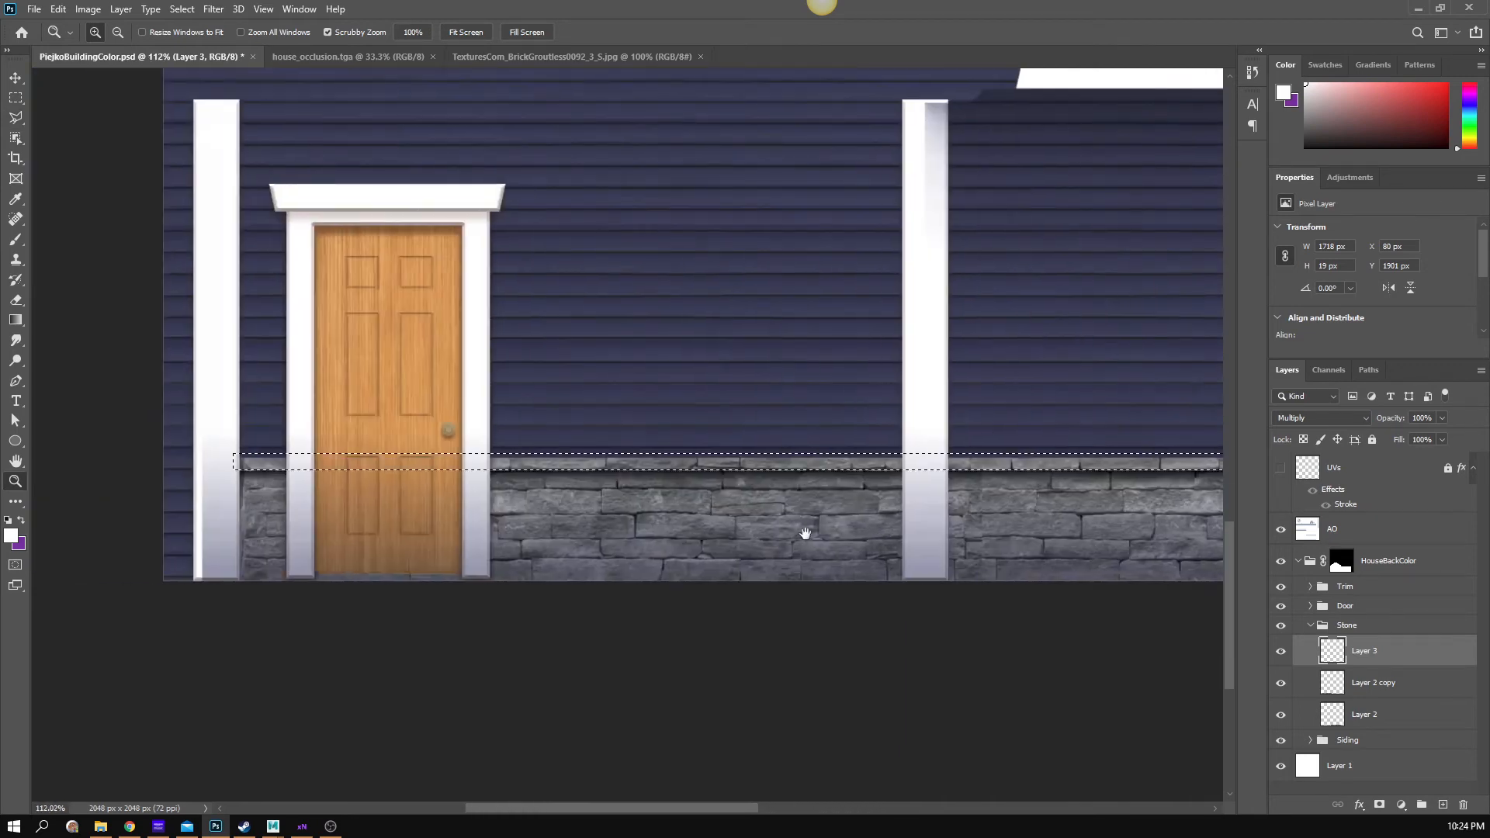
- Trim the upper edge of the selection so it covers only the top stone course along both walls
key(m)
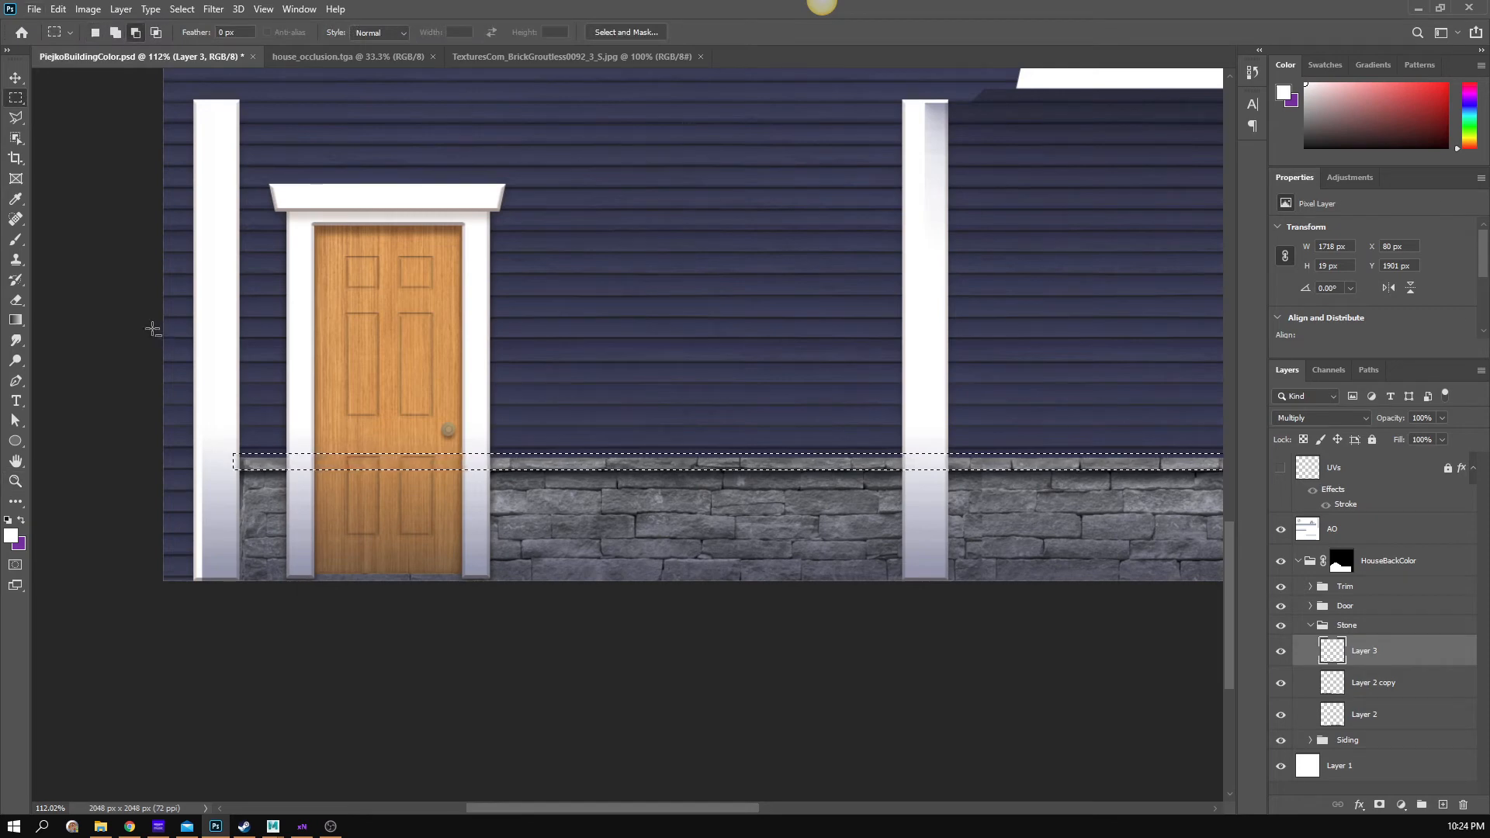
drag(152, 327, 928, 459)
scroll(676, 516, right, 10)
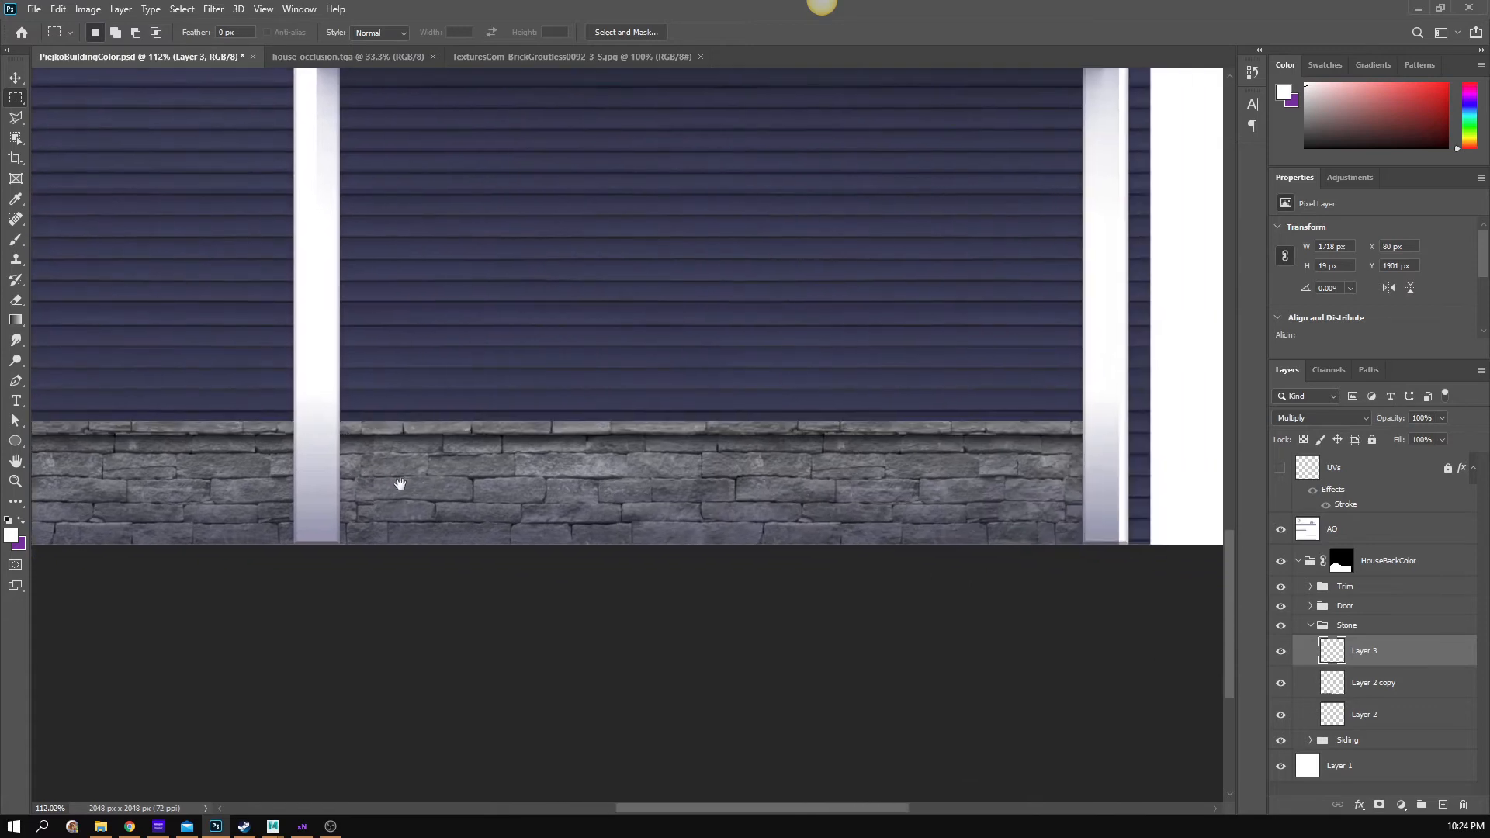
drag(229, 288, 1082, 425)
scroll(672, 505, left, 10)
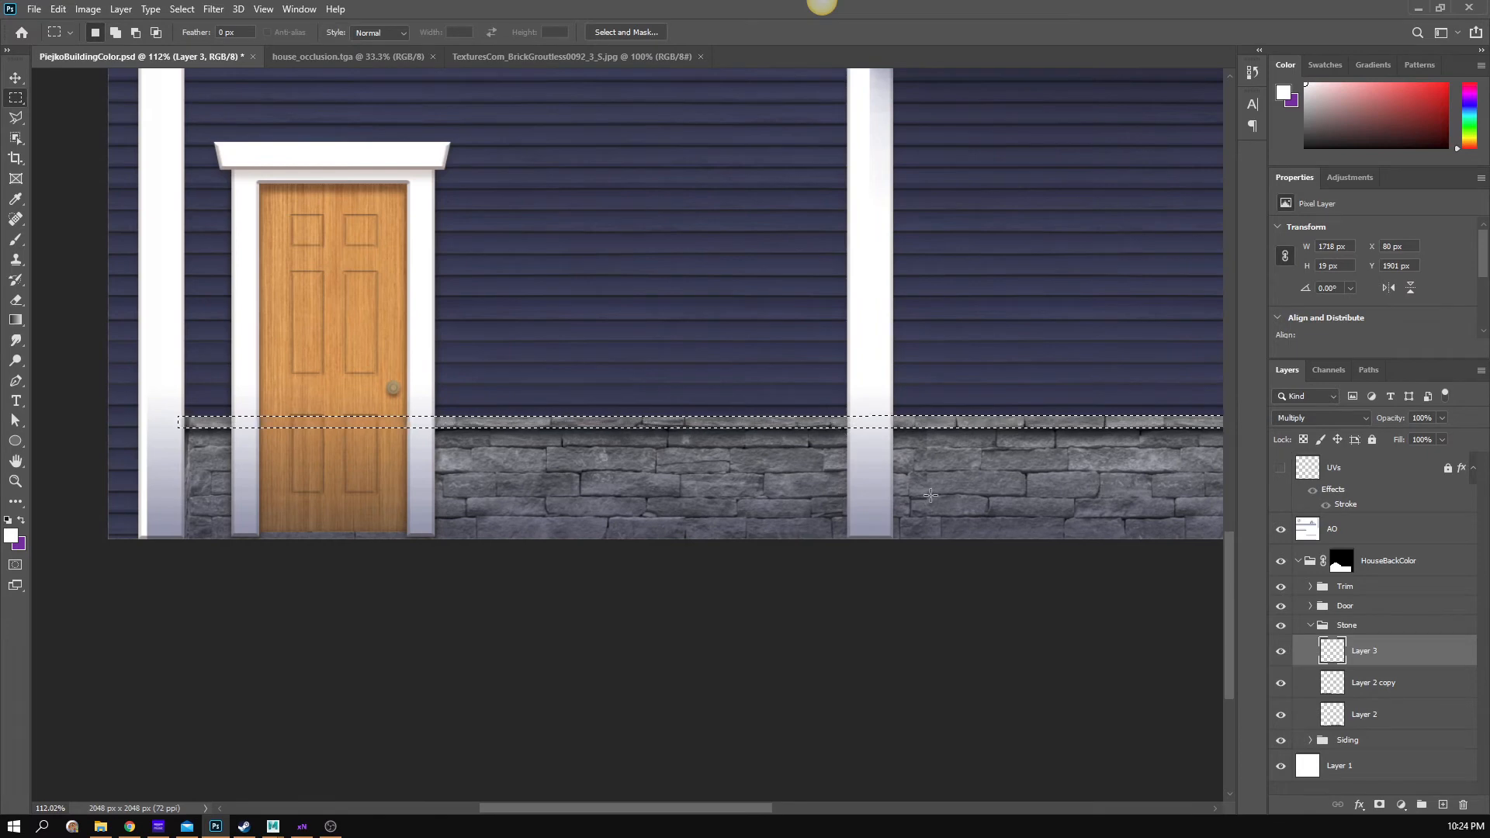
scroll(652, 517, right, 10)
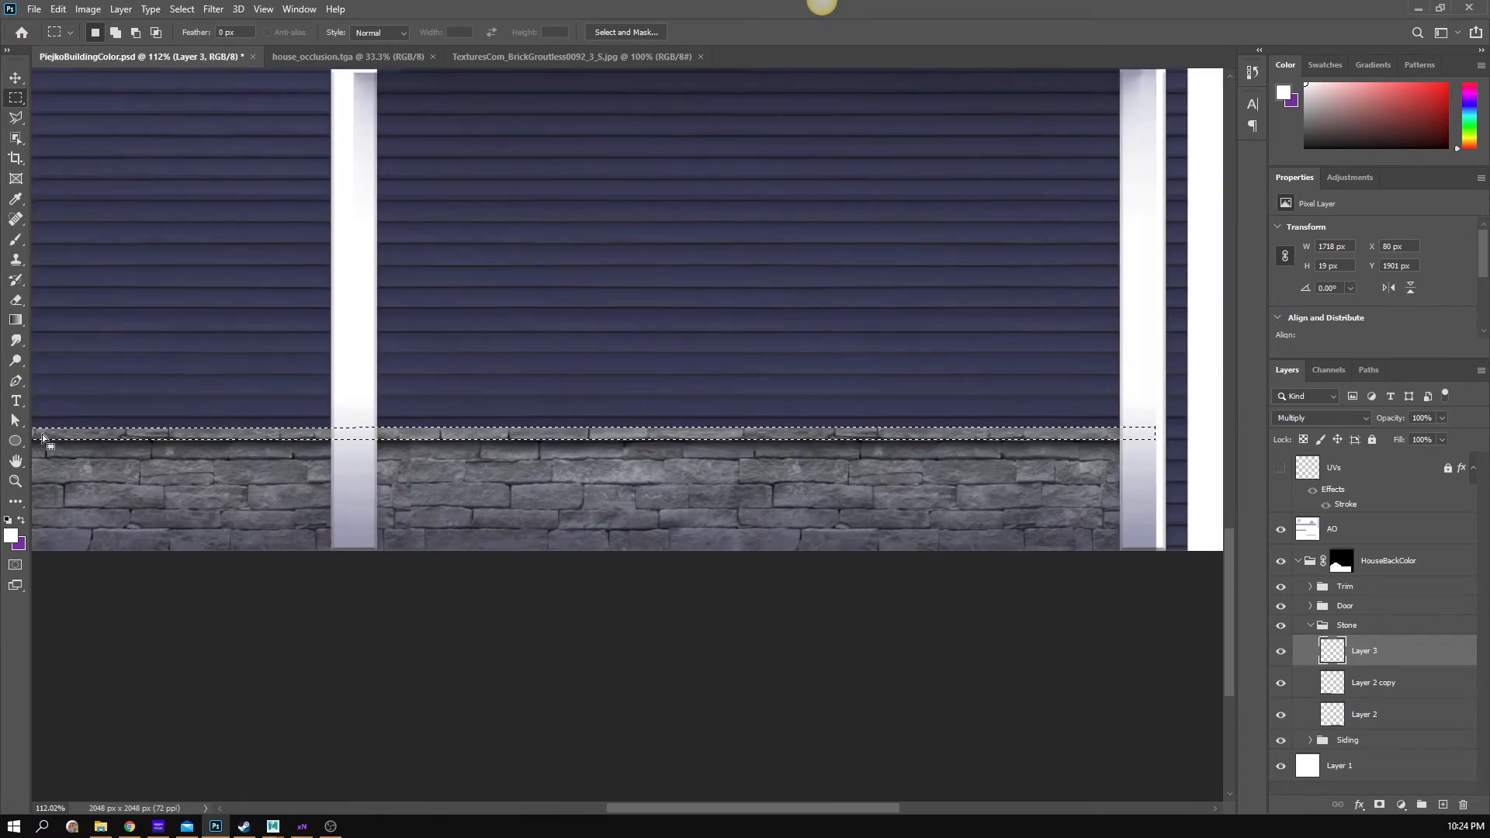
- Change the gradient's starting color stop to white, #ffffff, keeping the fade to transparent
click(15, 320)
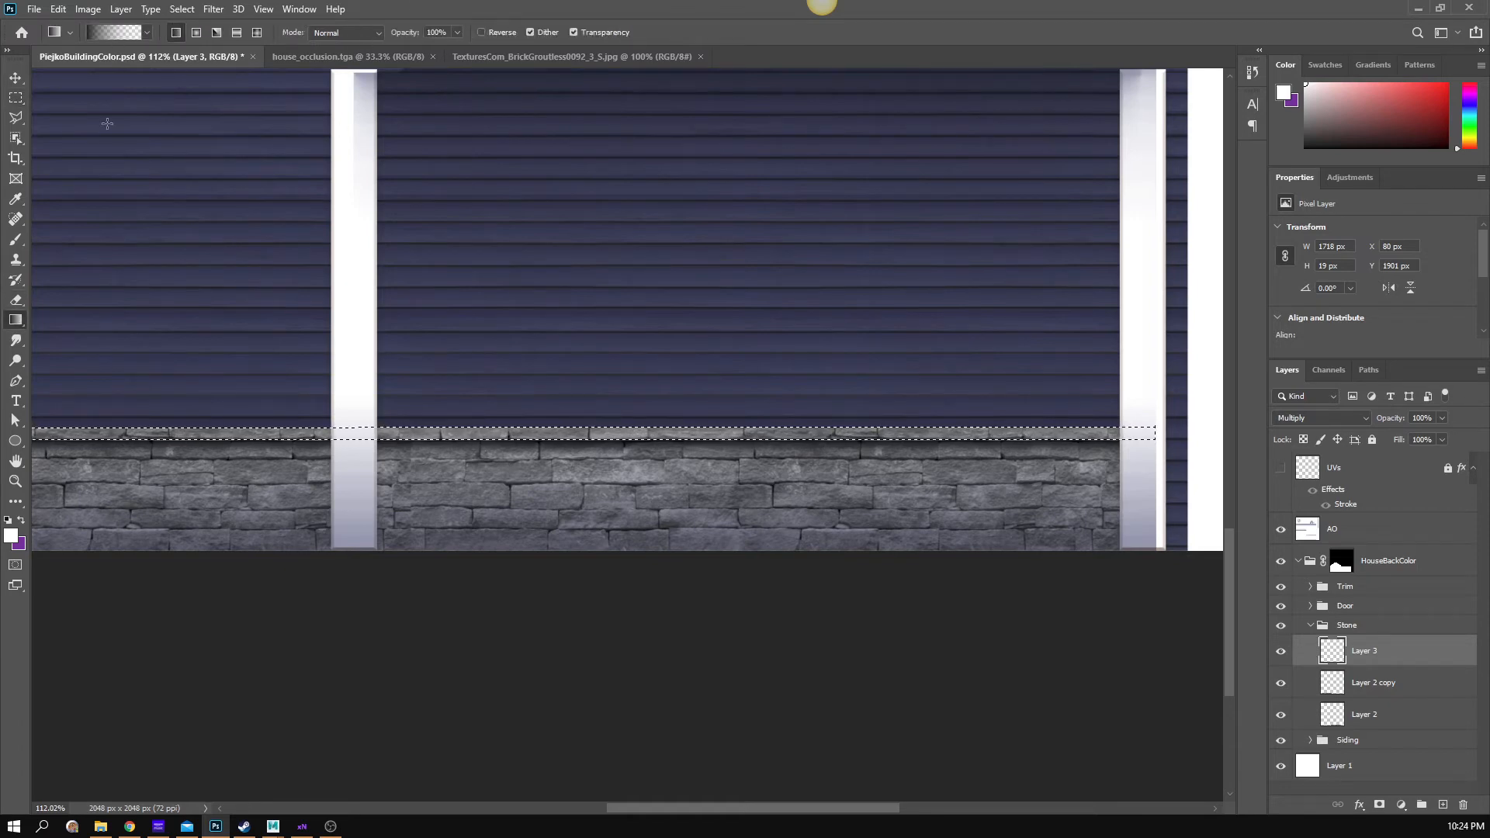
click(124, 32)
click(373, 540)
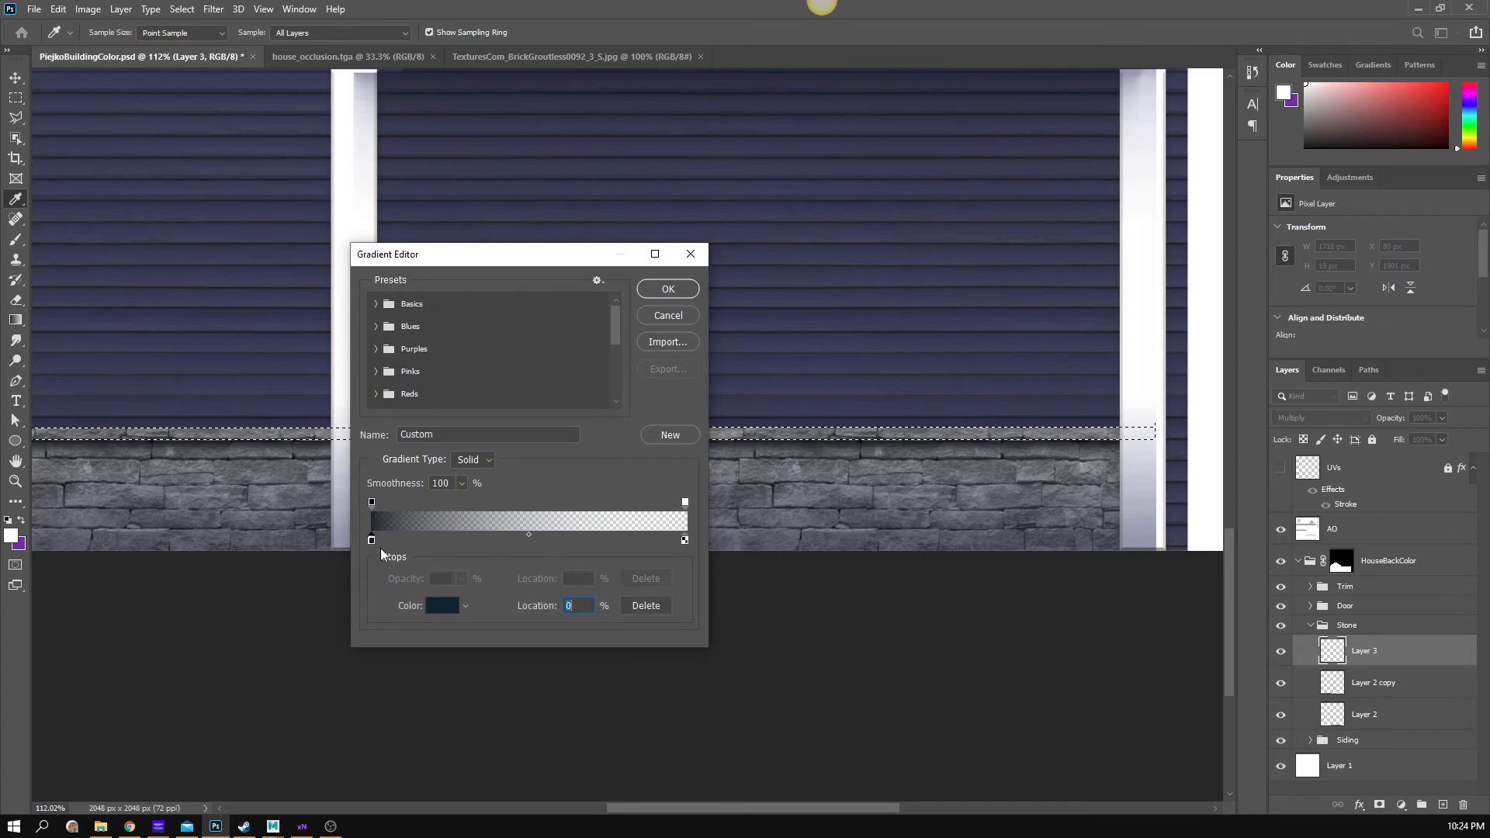
click(442, 606)
drag(884, 438, 858, 416)
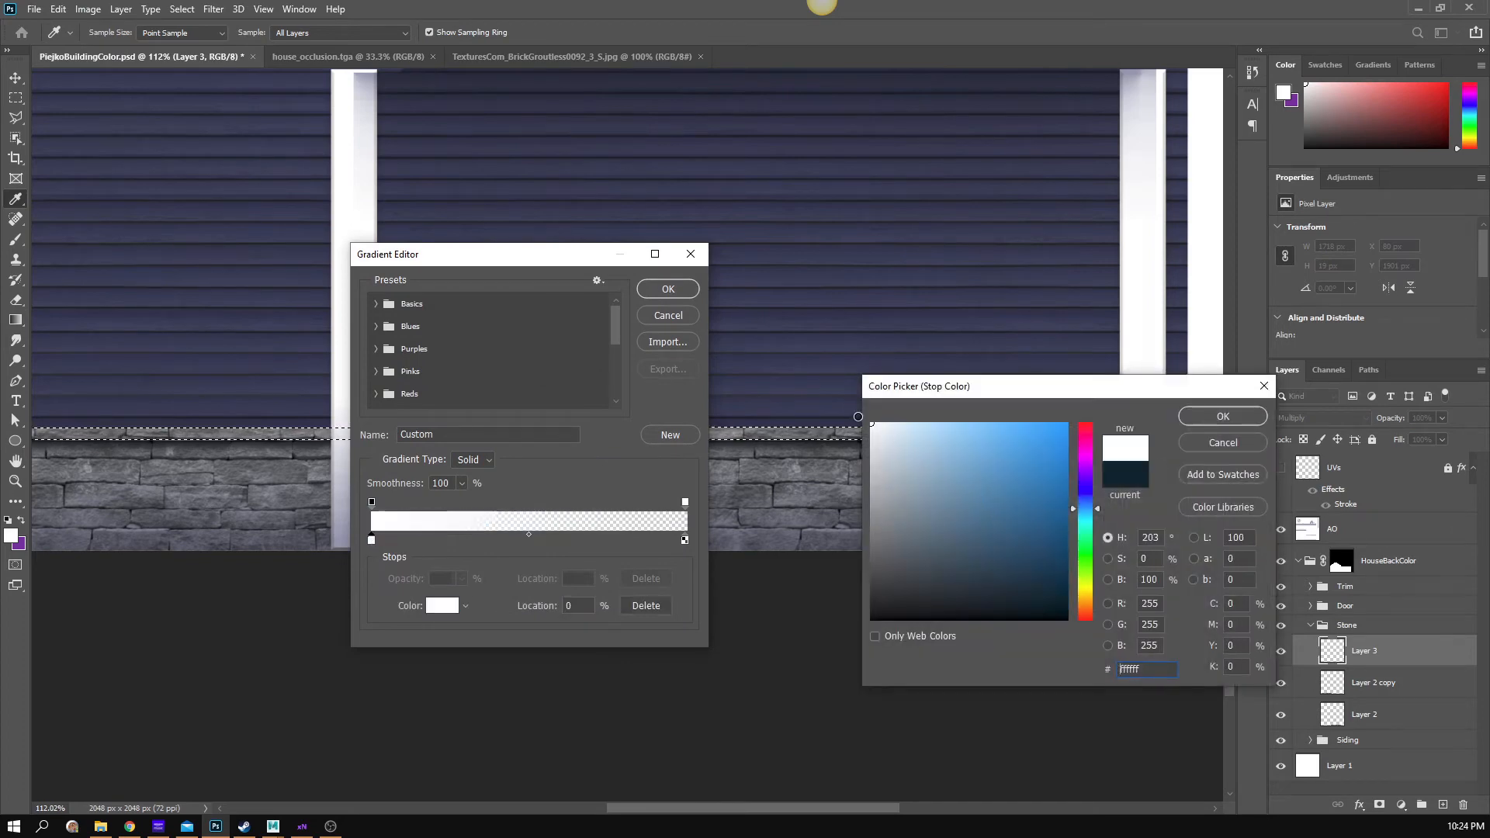
click(1207, 419)
click(668, 289)
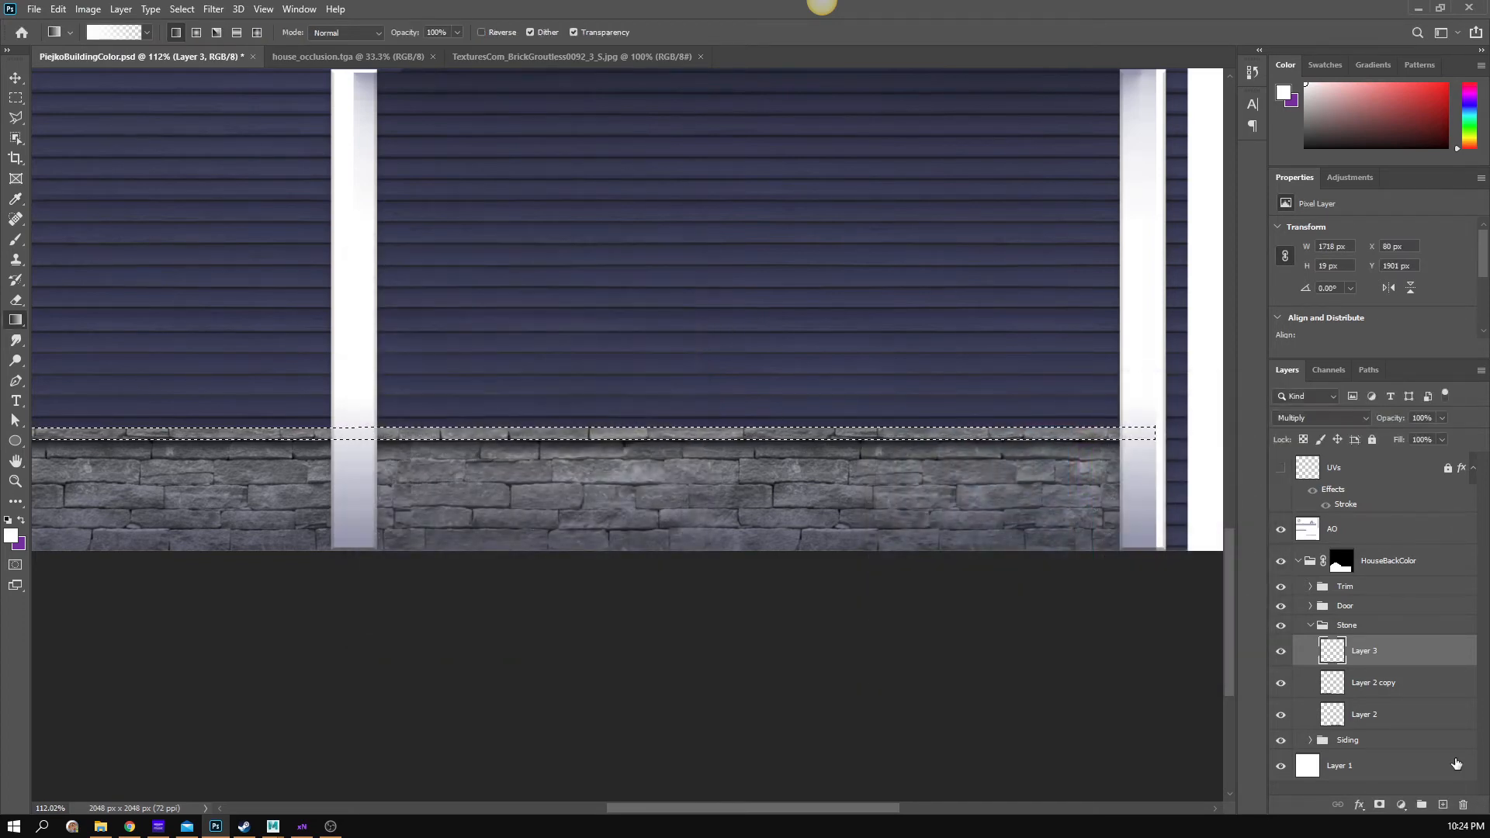
- Rename the stone shadow layer, Layer 3, as Shadow
double_click(1363, 650)
text(Sh)
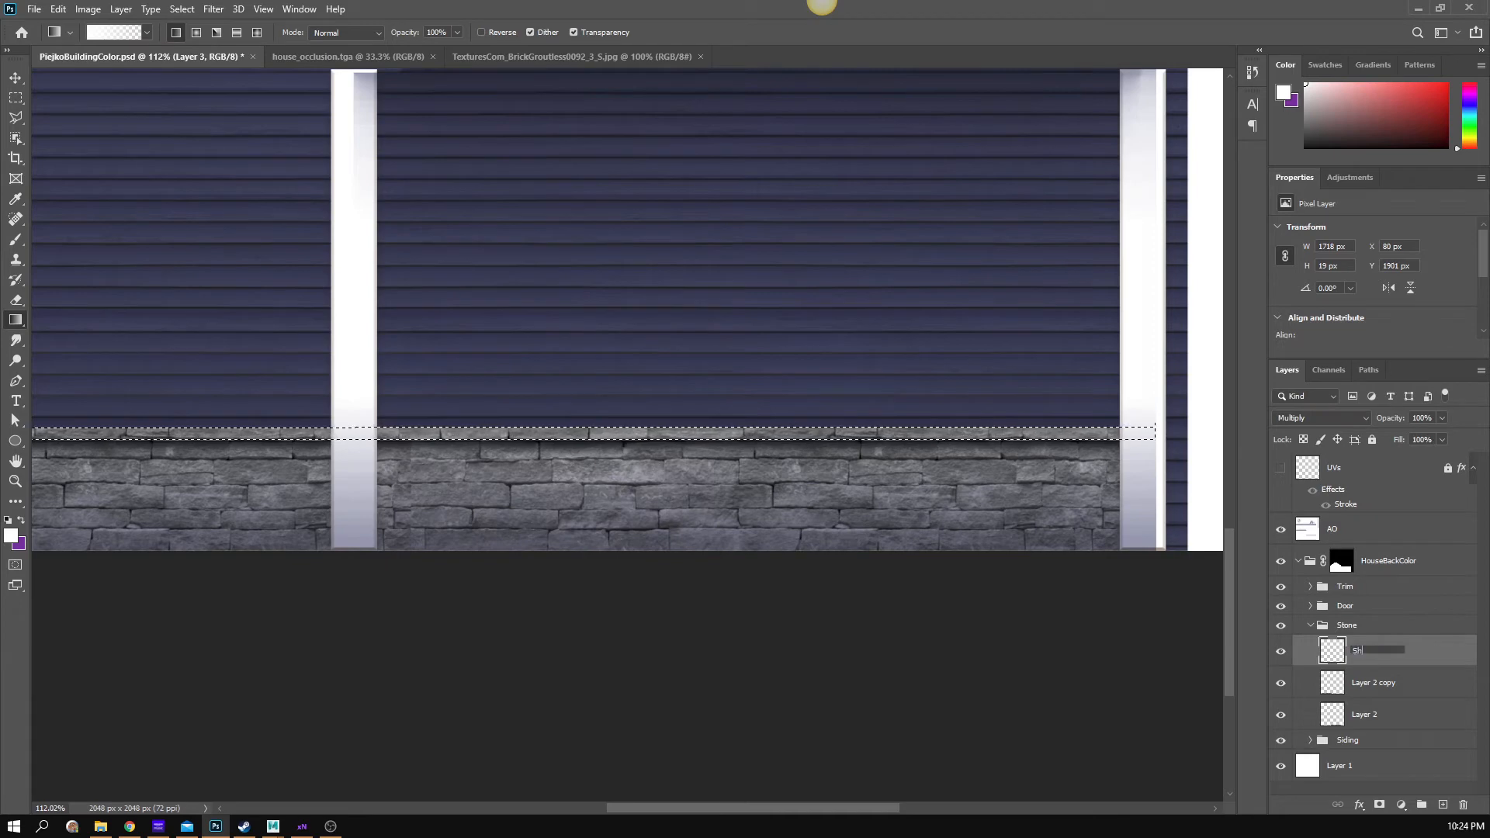
text(adow)
key(Return)
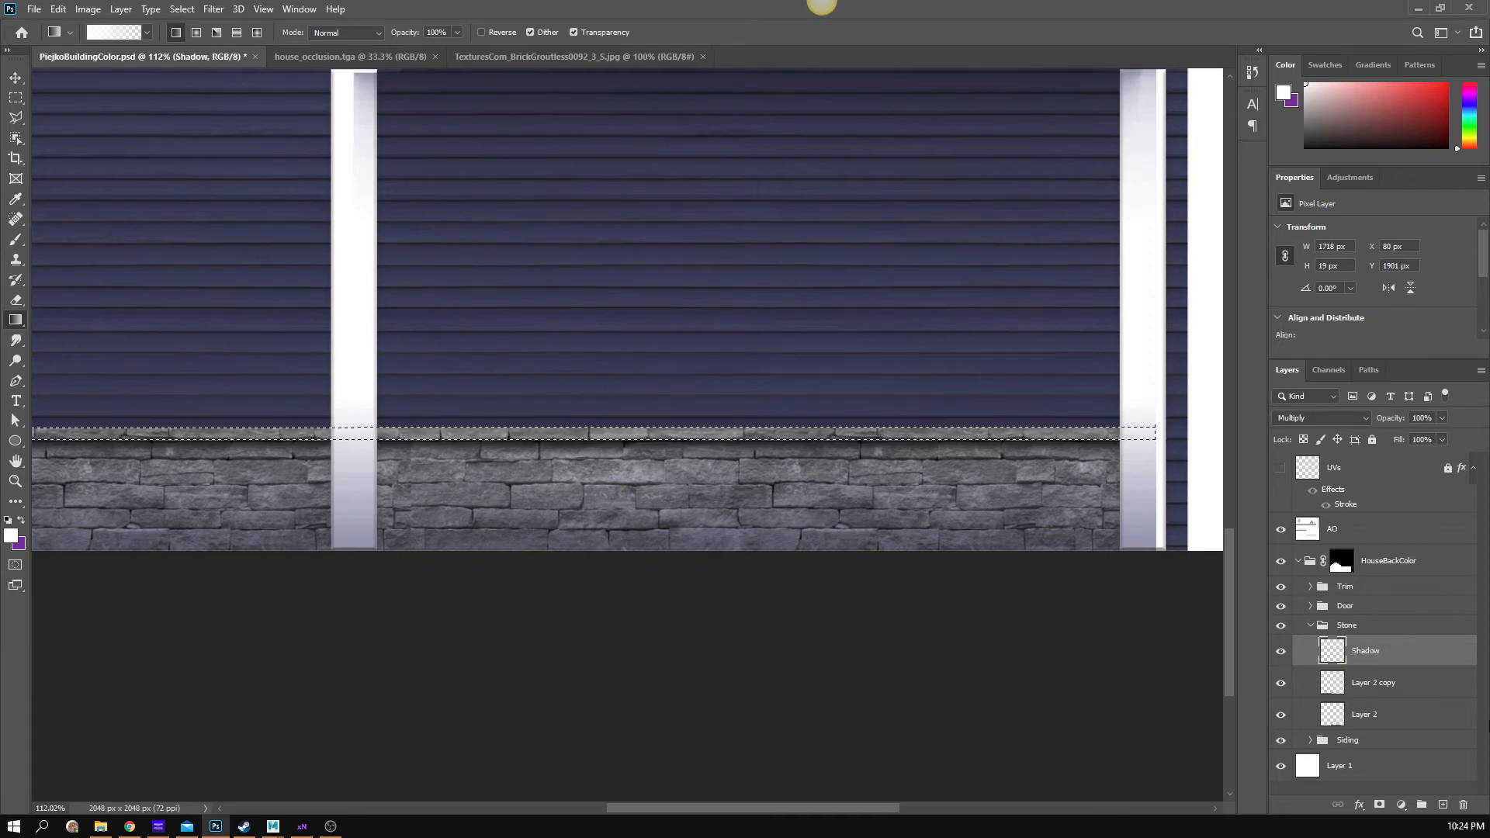
- Add a new layer above Shadow in the Stone group and name it Highlight
click(1442, 804)
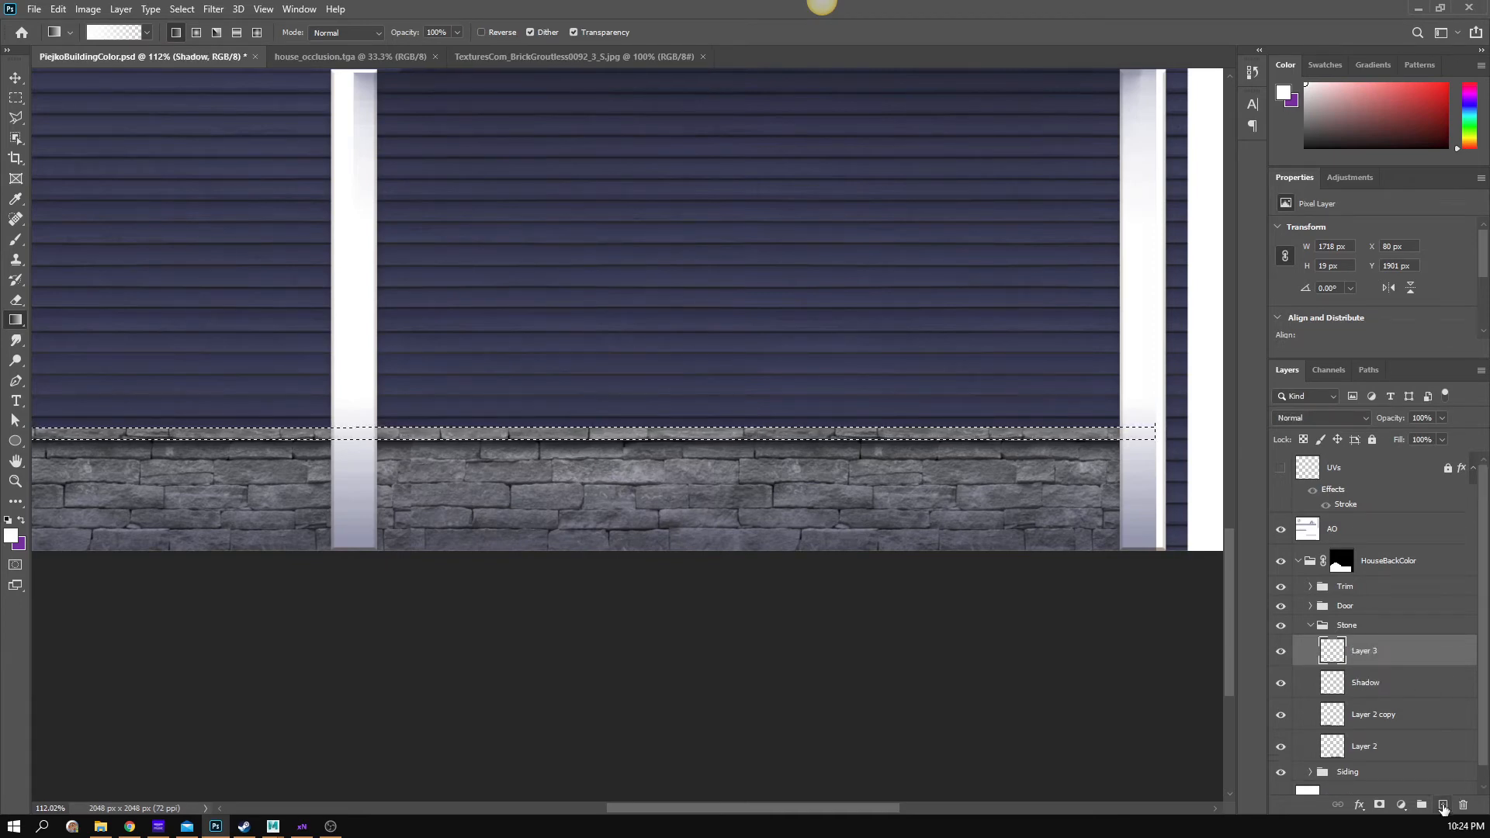
double_click(1367, 651)
text(Highligh)
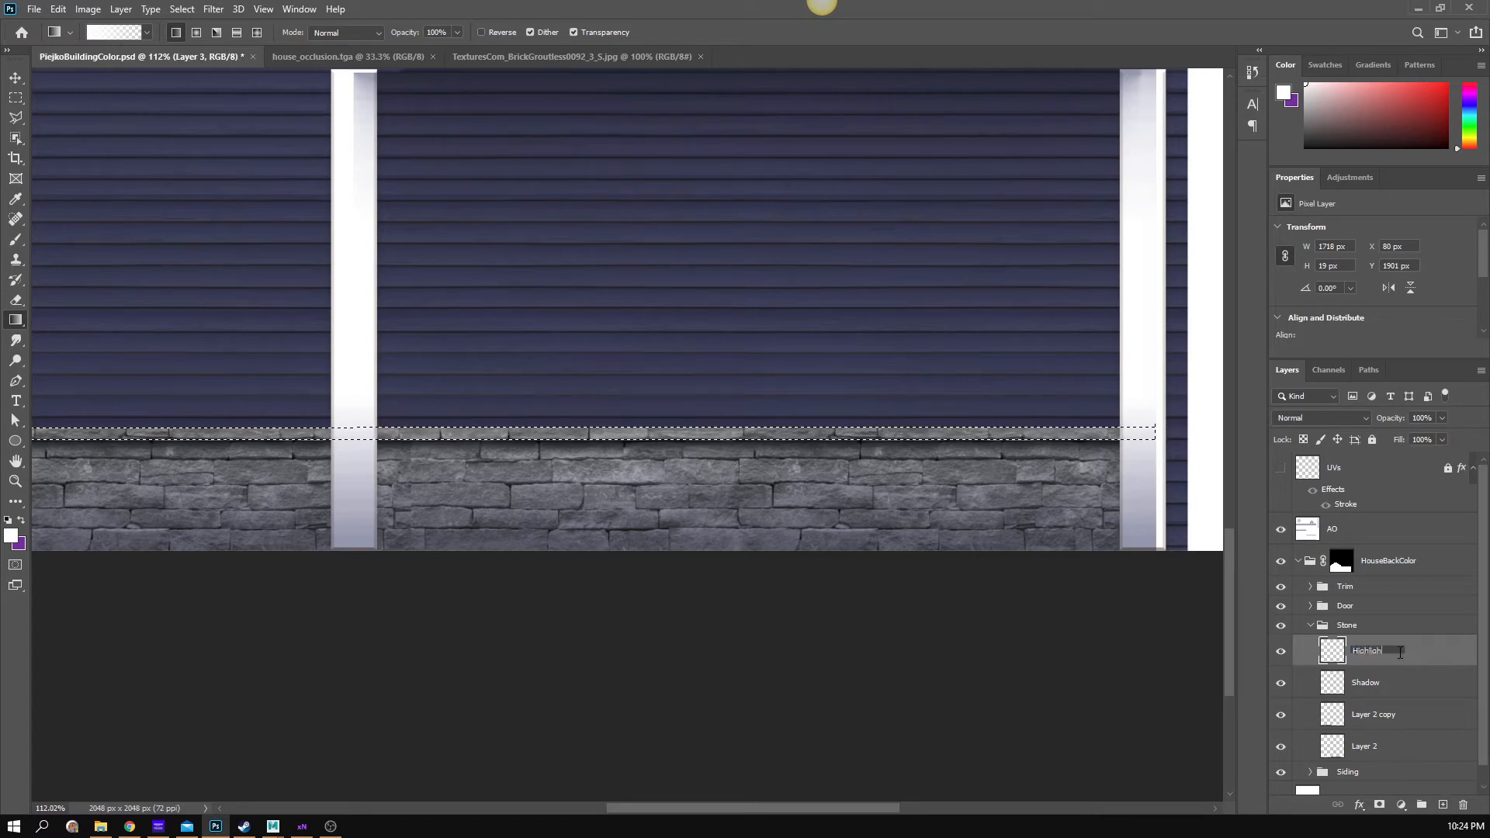
text(t)
key(Return)
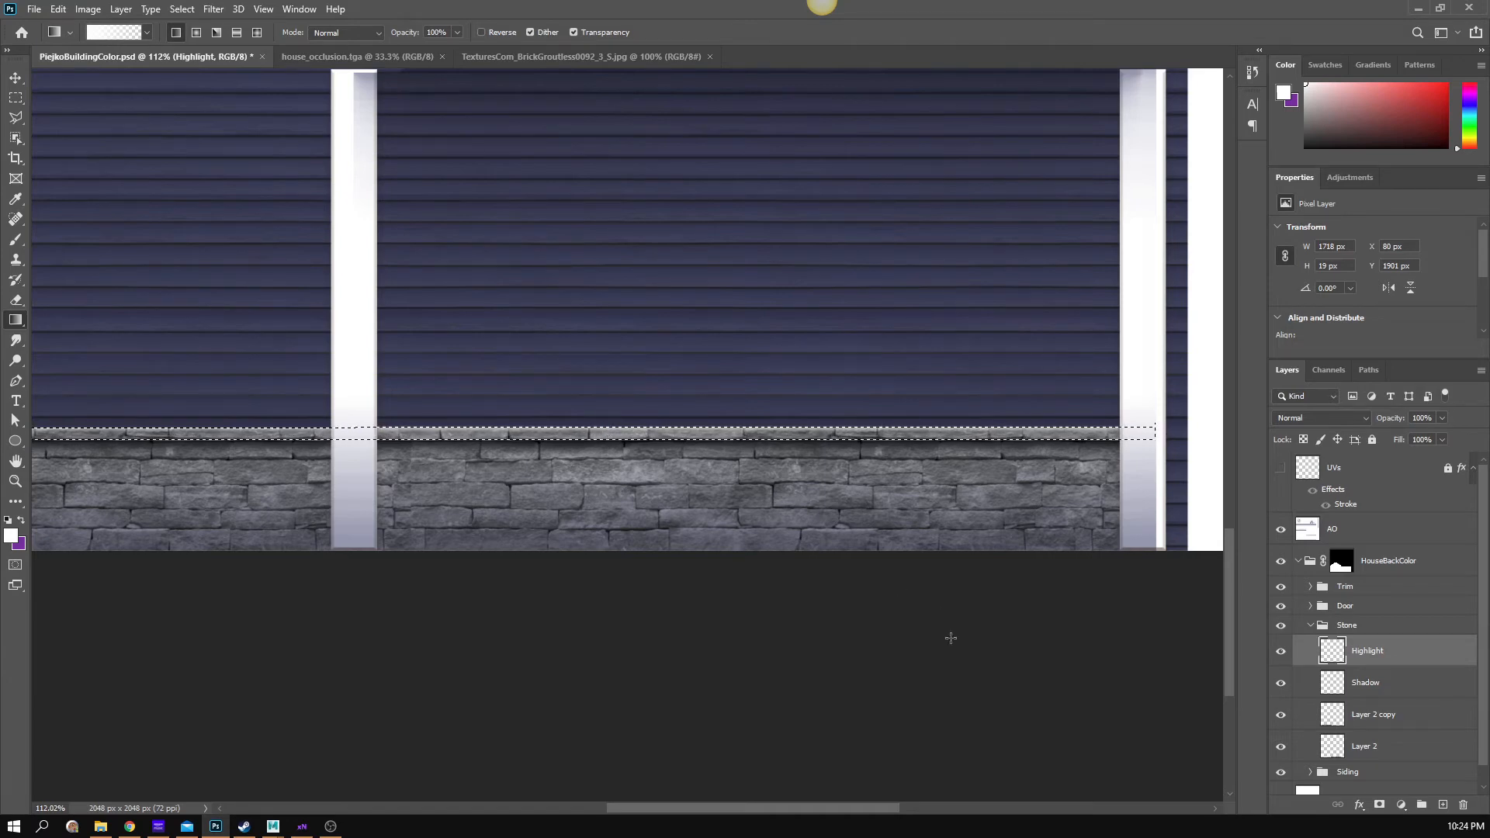
- Try a short white gradient highlight on the top stone course and inspect it with the selection cleared
key(z)
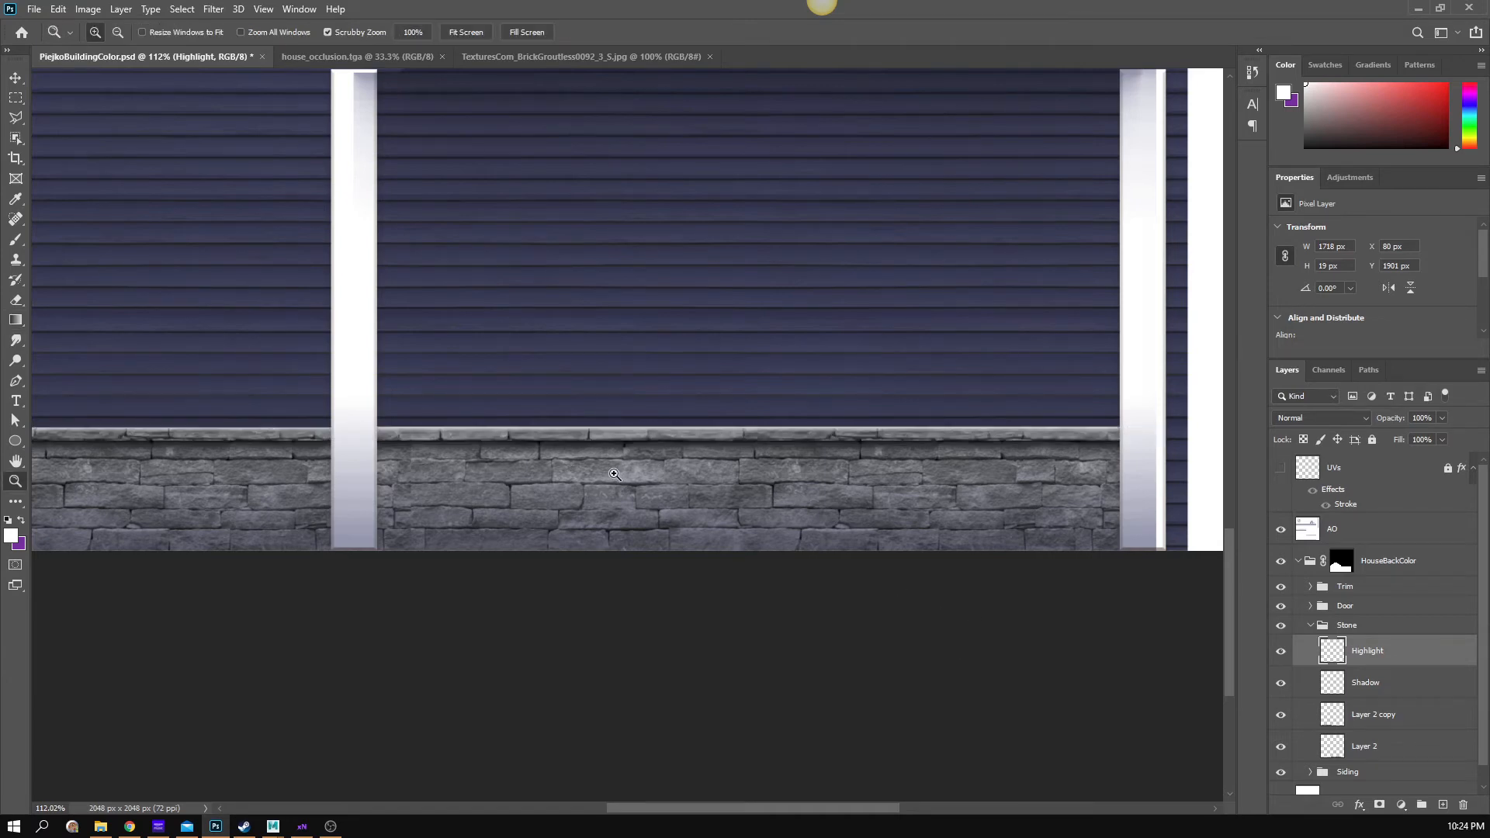
click(615, 473)
click(23, 98)
click(387, 176)
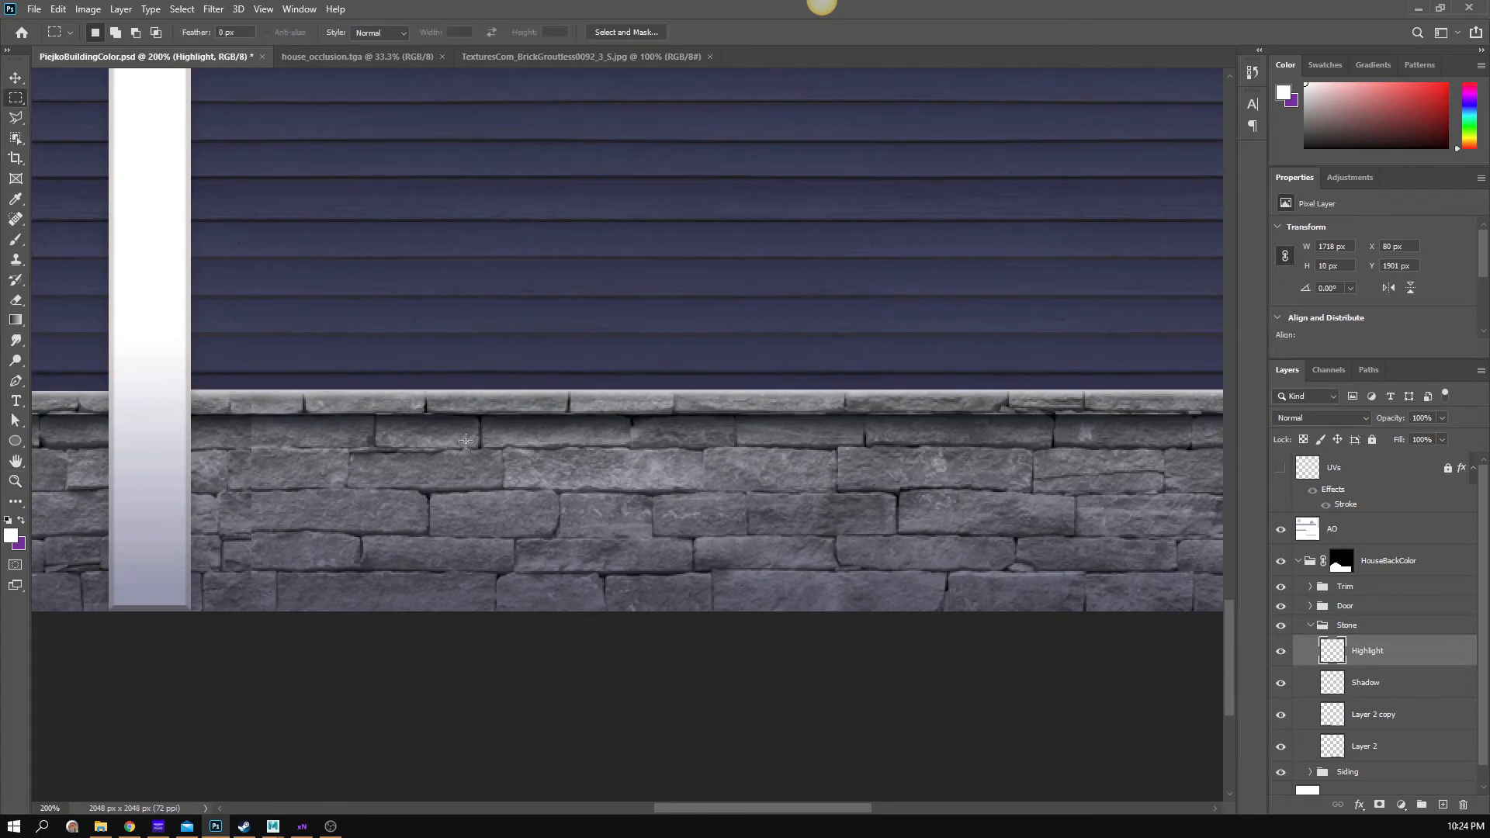
drag(466, 440, 892, 506)
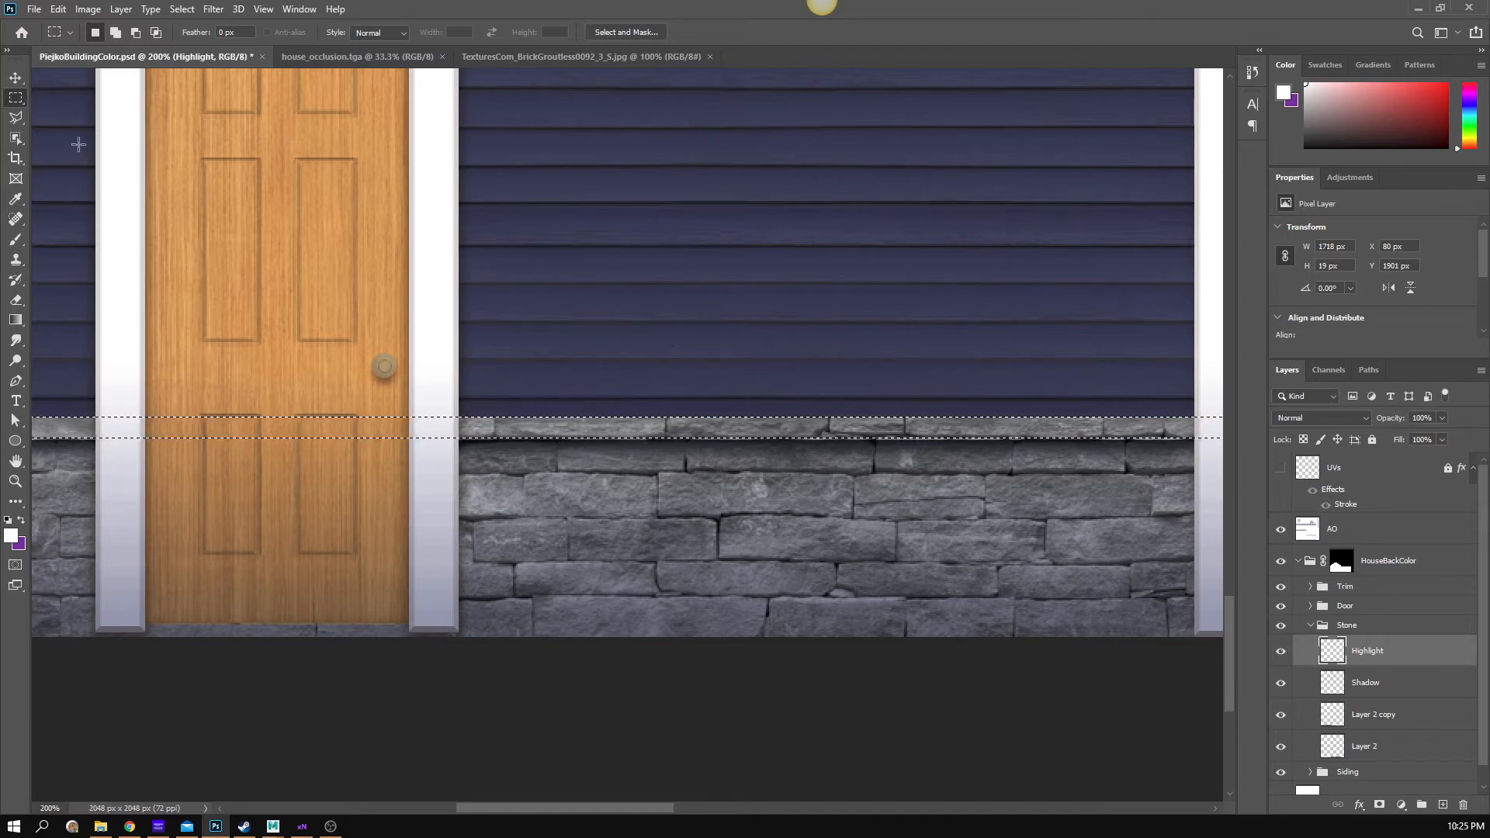
- Draw a white-to-transparent gradient down the selected top stone course and set the Highlight layer to Overlay blending
click(16, 320)
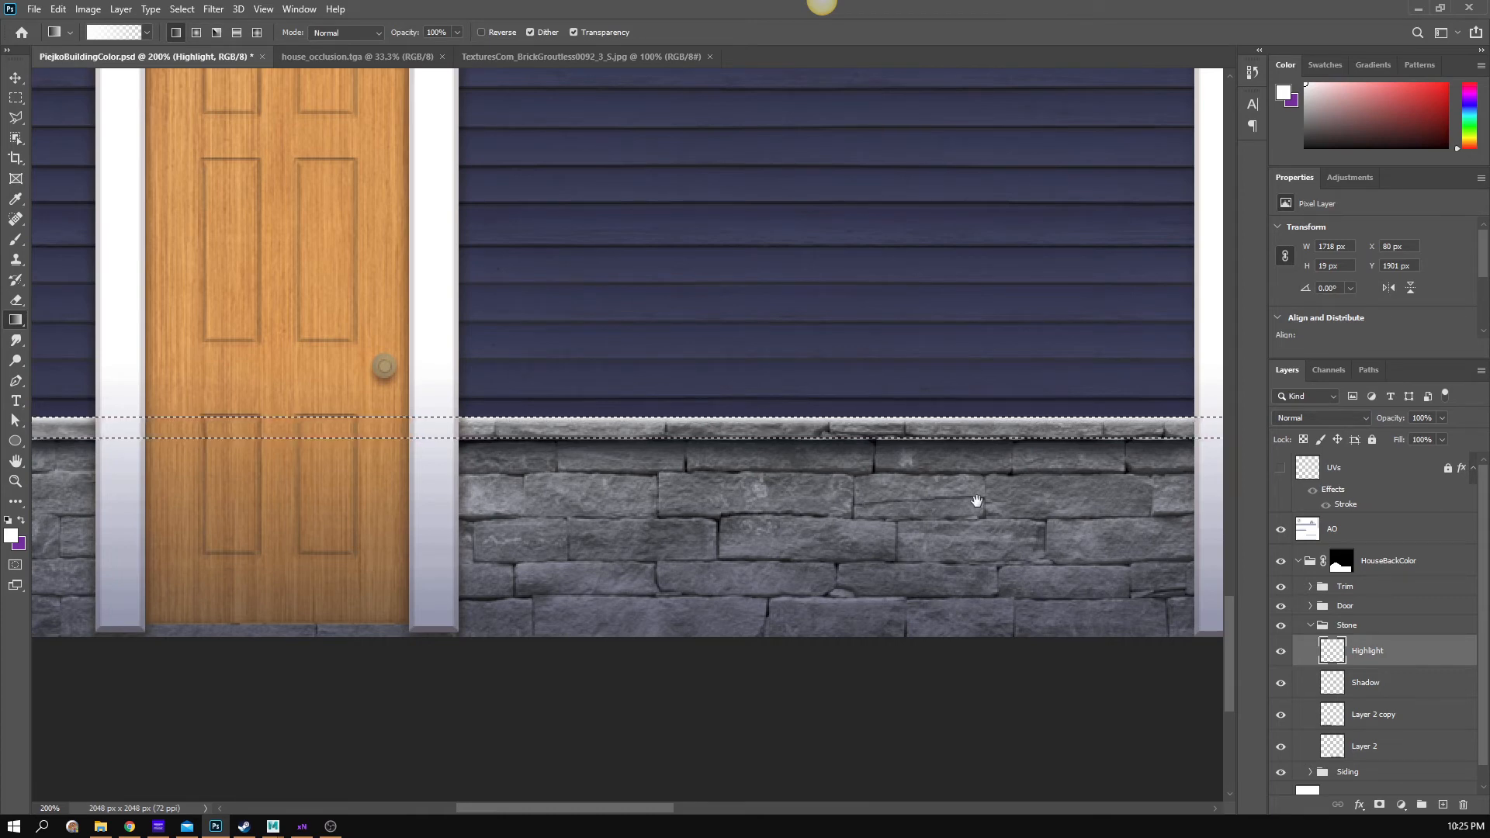
drag(977, 501, 756, 499)
drag(1094, 551, 875, 542)
click(1352, 417)
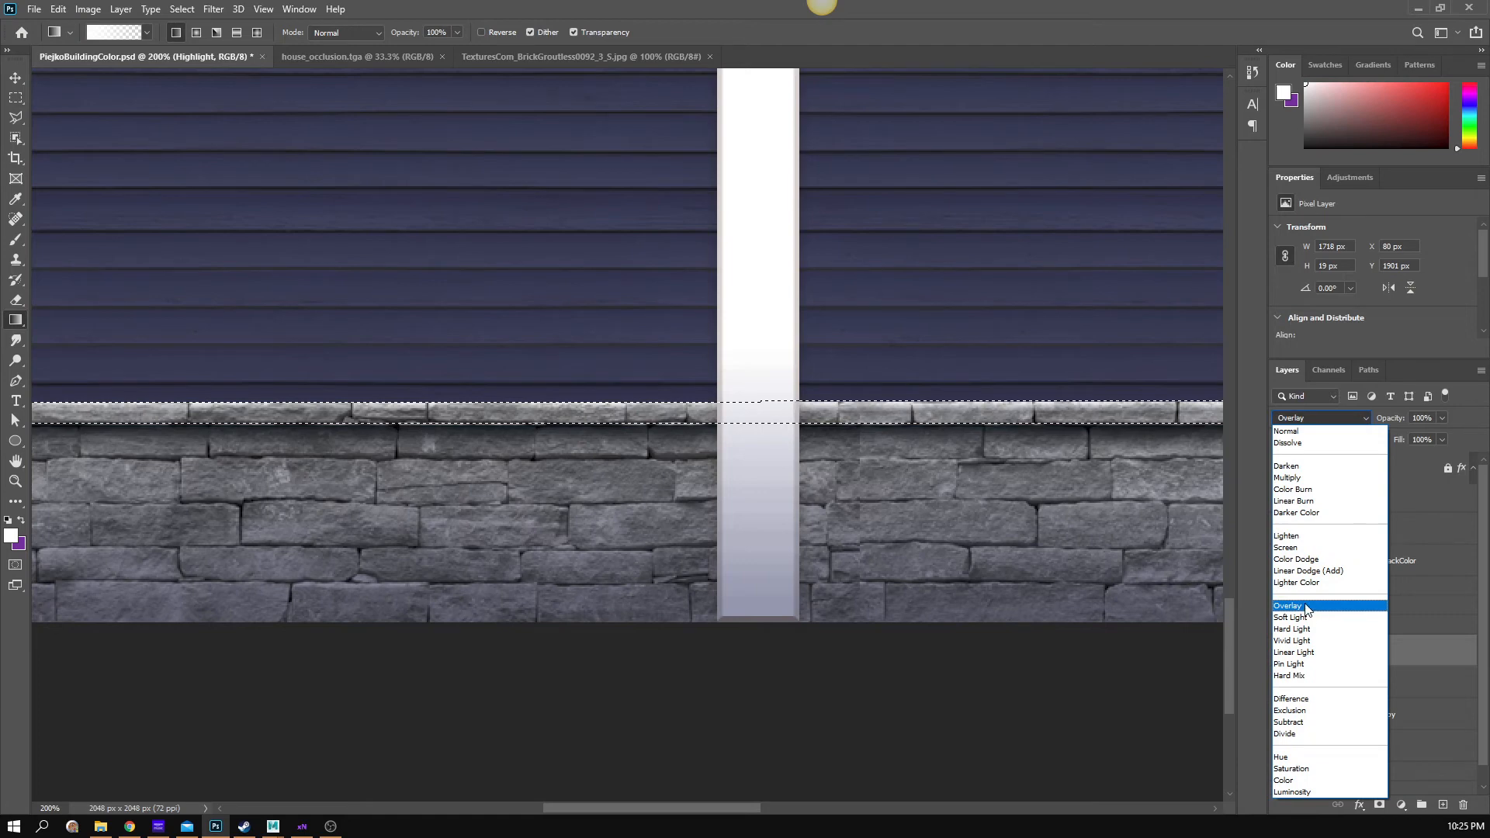
click(1337, 607)
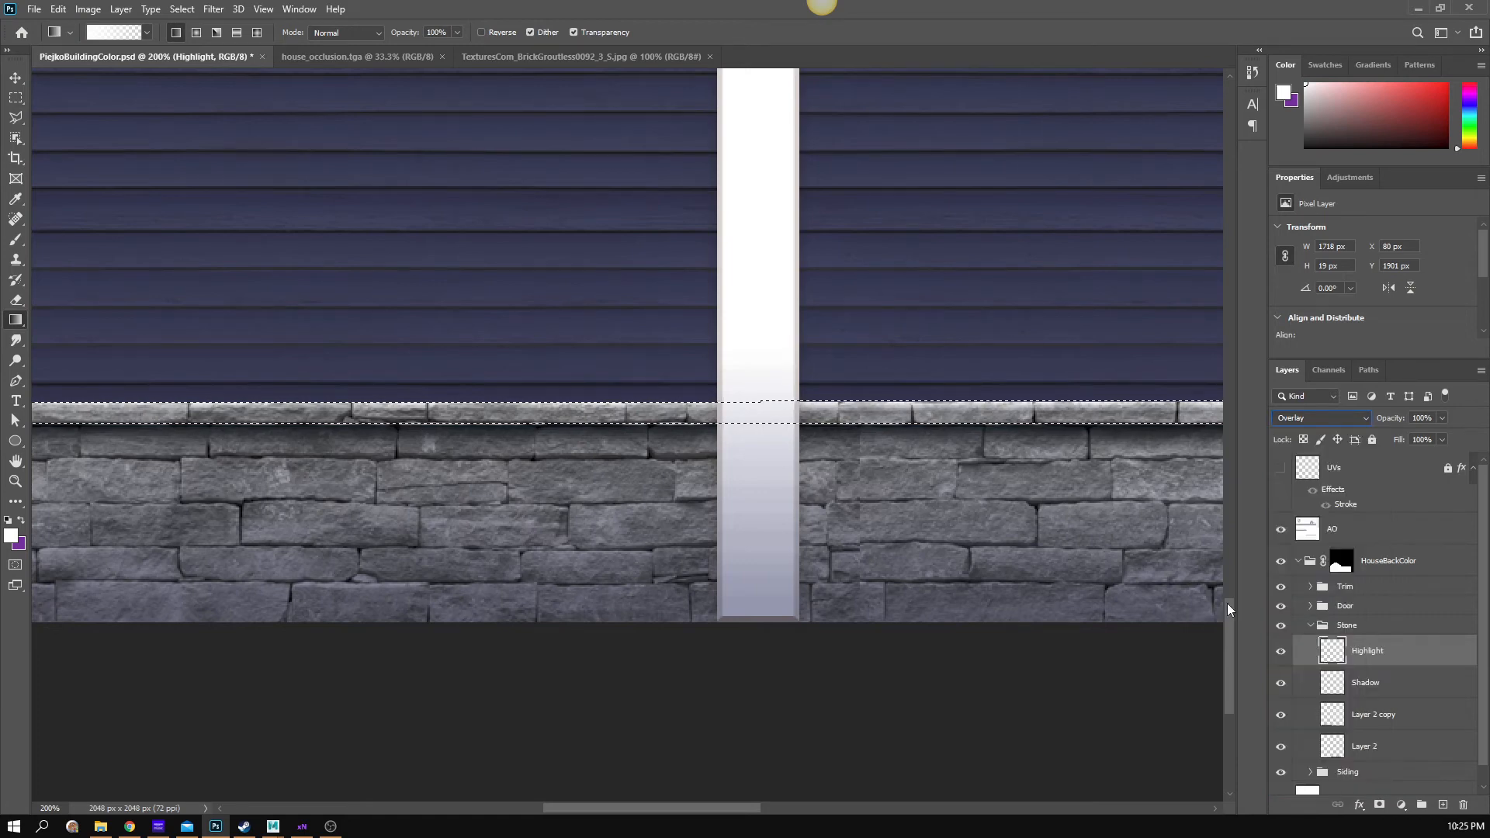
- Clear the stone course selection and lower the Highlight layer's opacity to 74%
click(16, 98)
drag(216, 488, 219, 495)
drag(644, 646, 807, 649)
key(z)
alt+click(647, 649)
alt+click(647, 647)
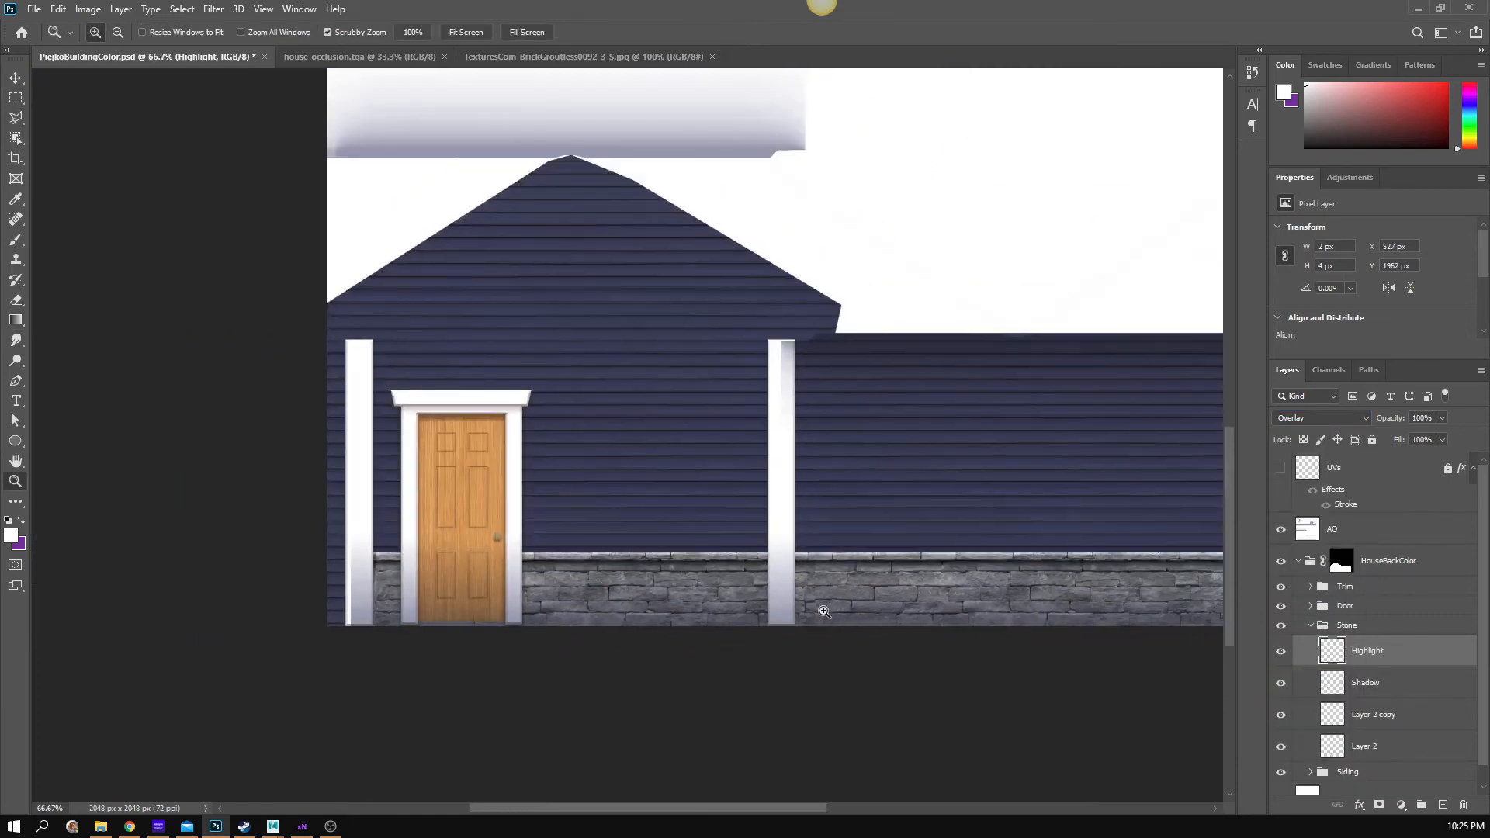
click(1040, 595)
click(1055, 574)
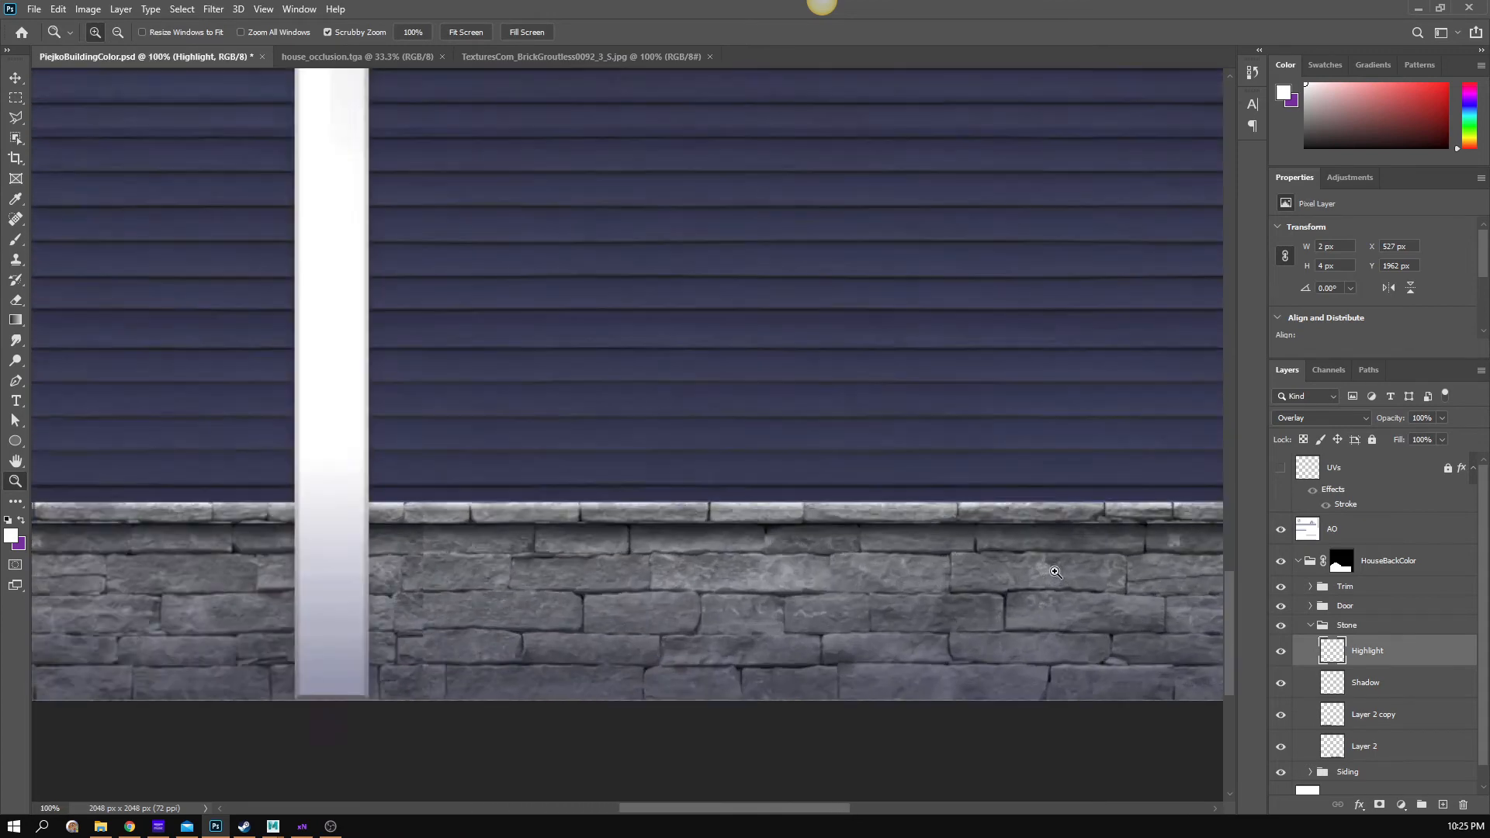
drag(969, 621, 852, 600)
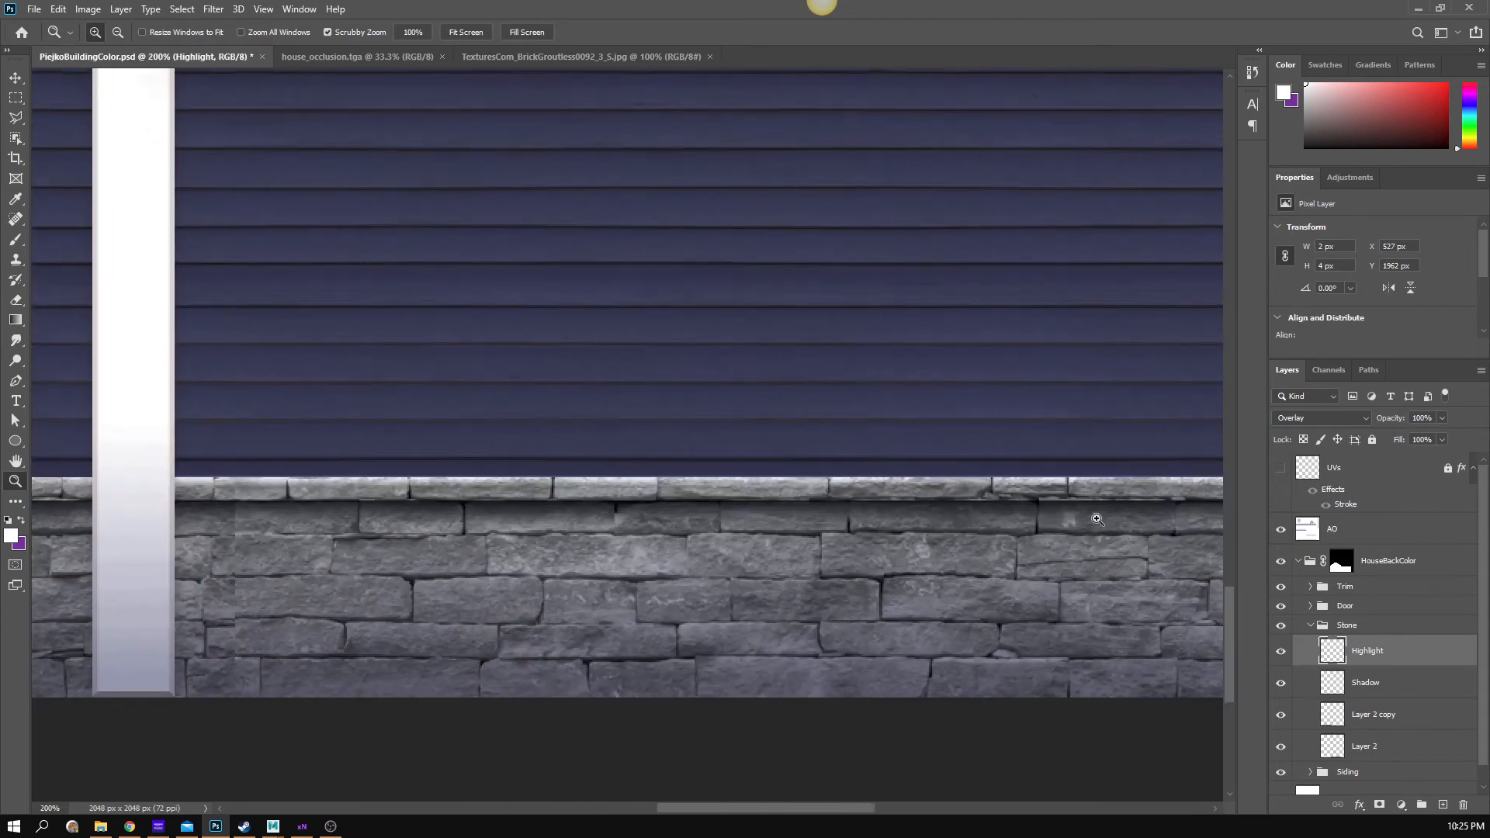
drag(1056, 578, 983, 559)
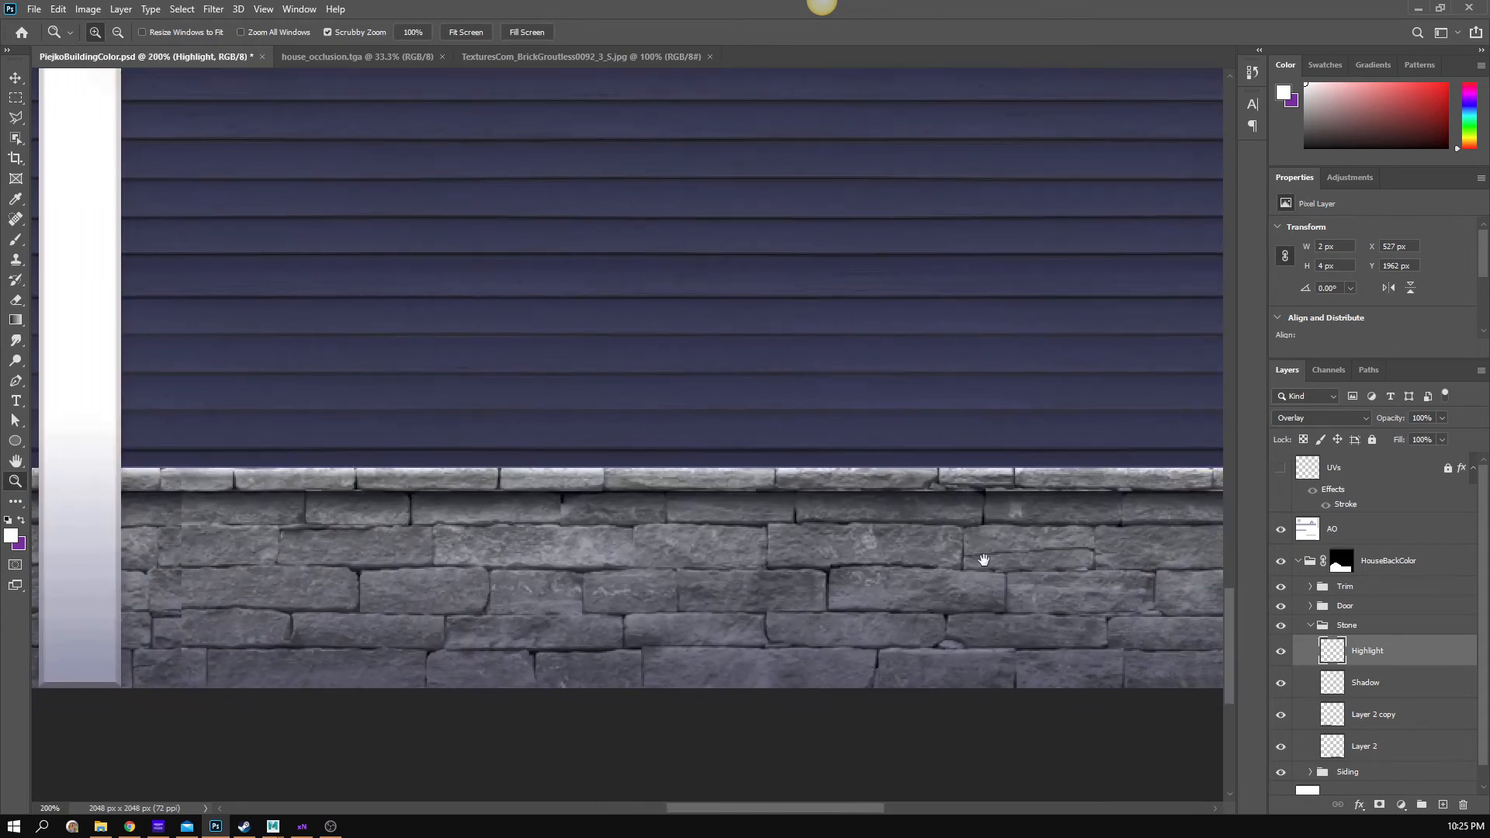
click(1444, 418)
click(1424, 435)
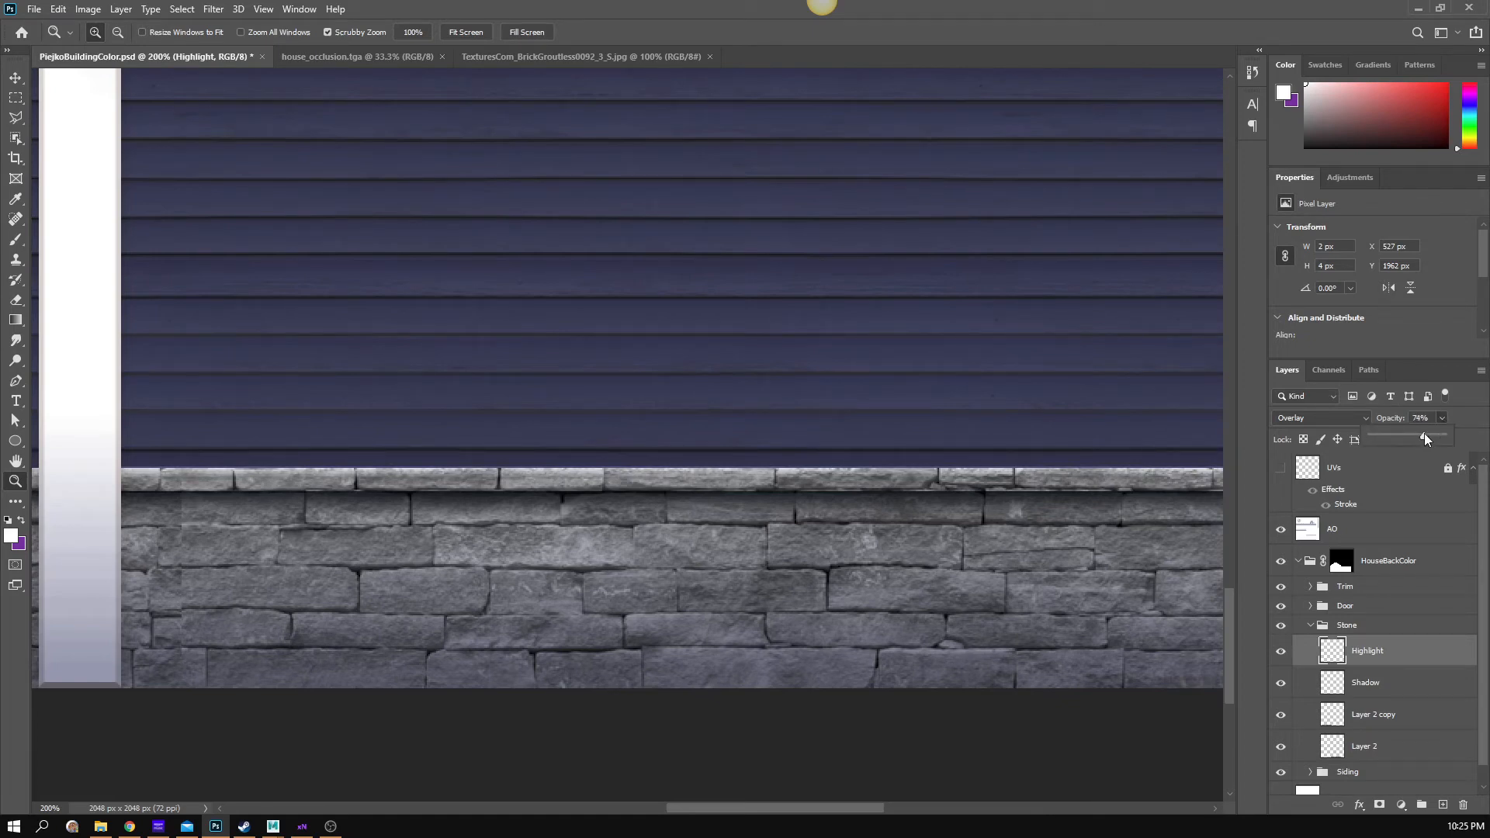
drag(1424, 437, 1424, 437)
- Compare the top stone course with the Highlight layer hidden and shown, and examine the result across both walls
click(1281, 655)
click(1280, 656)
click(1280, 657)
click(1280, 655)
click(1284, 659)
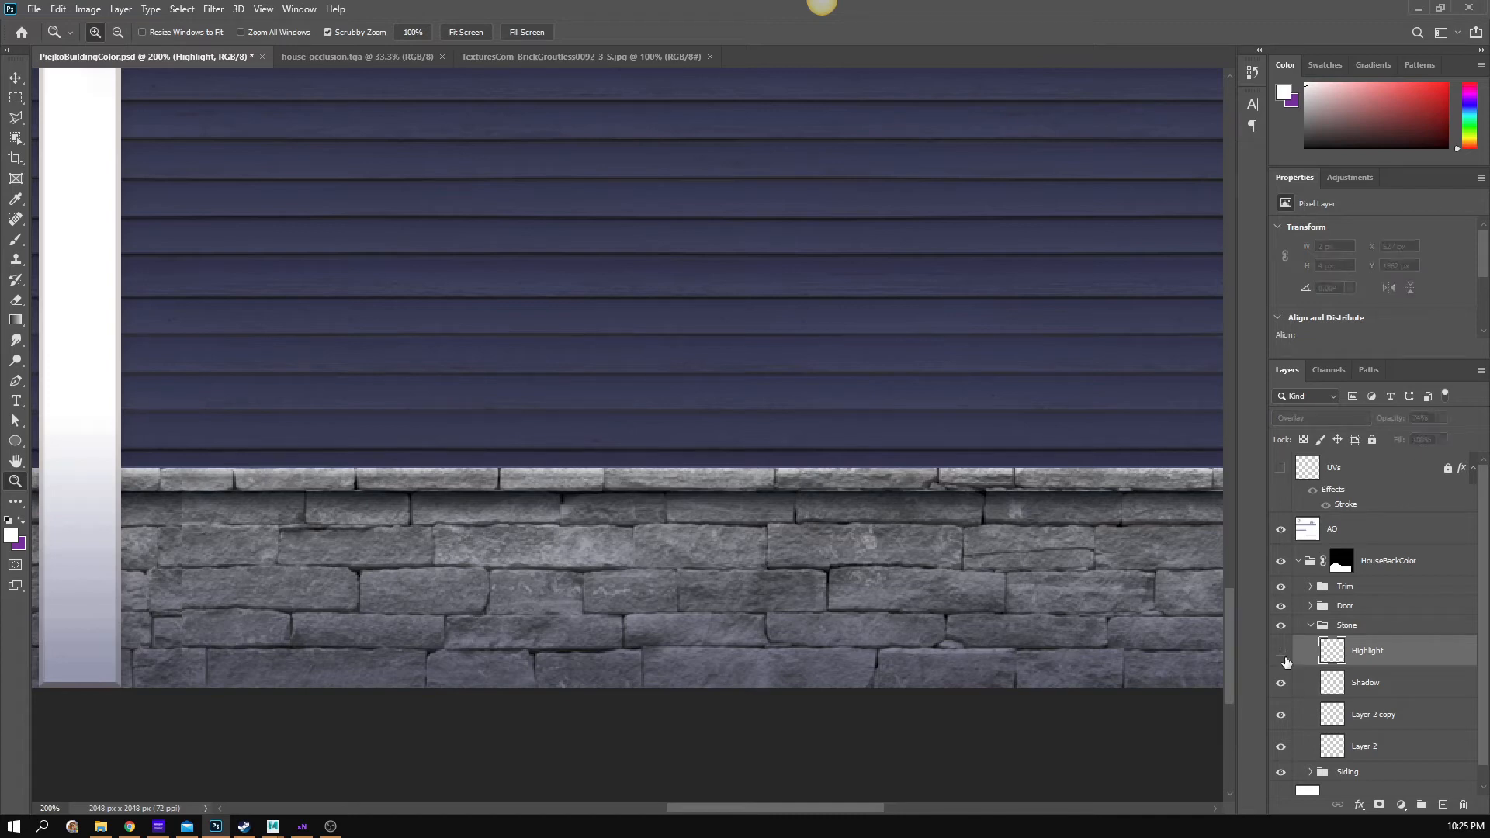
click(1285, 659)
click(1282, 658)
click(1278, 656)
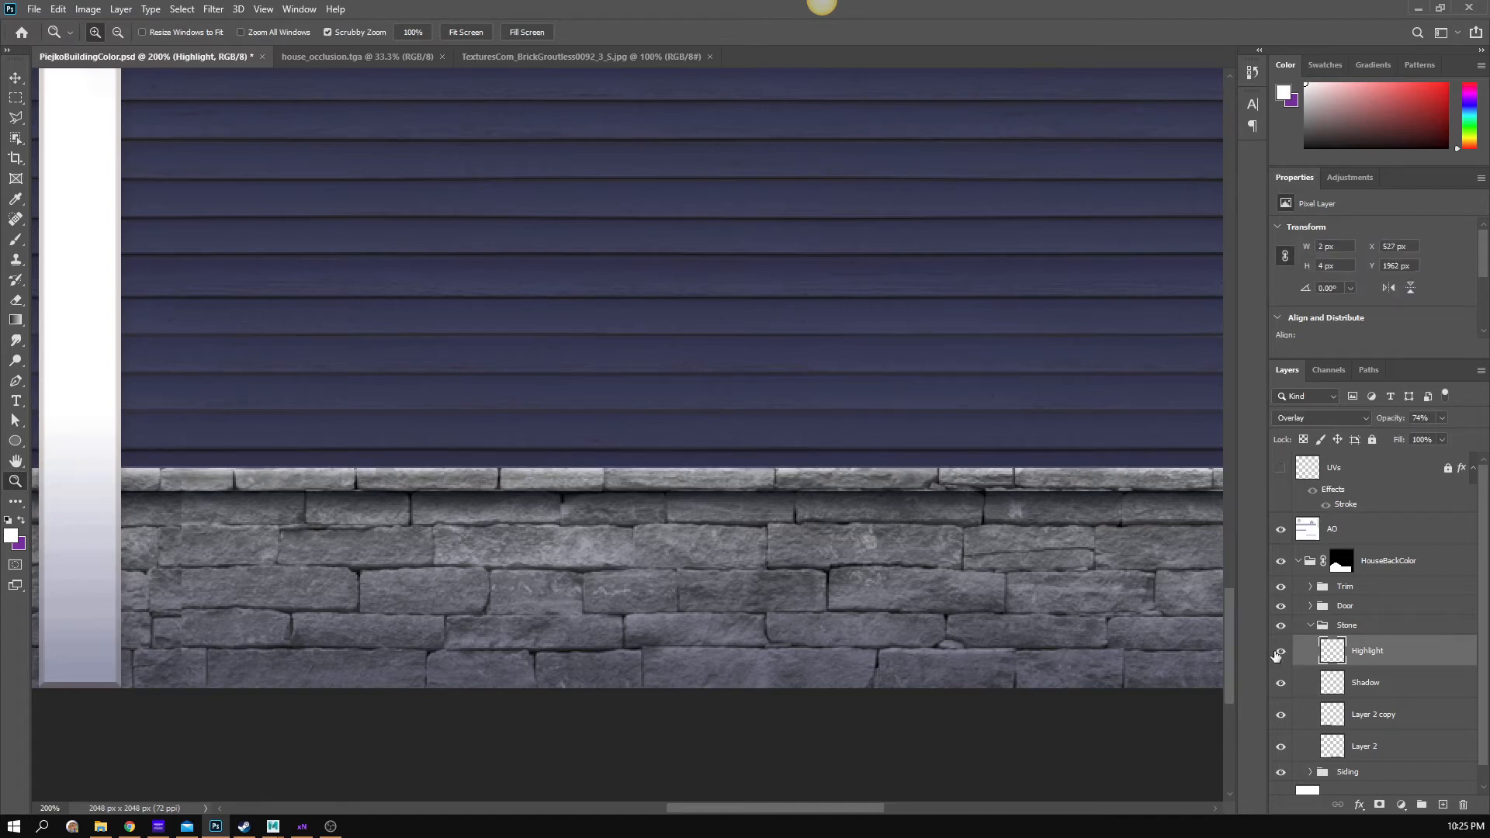
click(1281, 658)
click(1281, 658)
click(1281, 658)
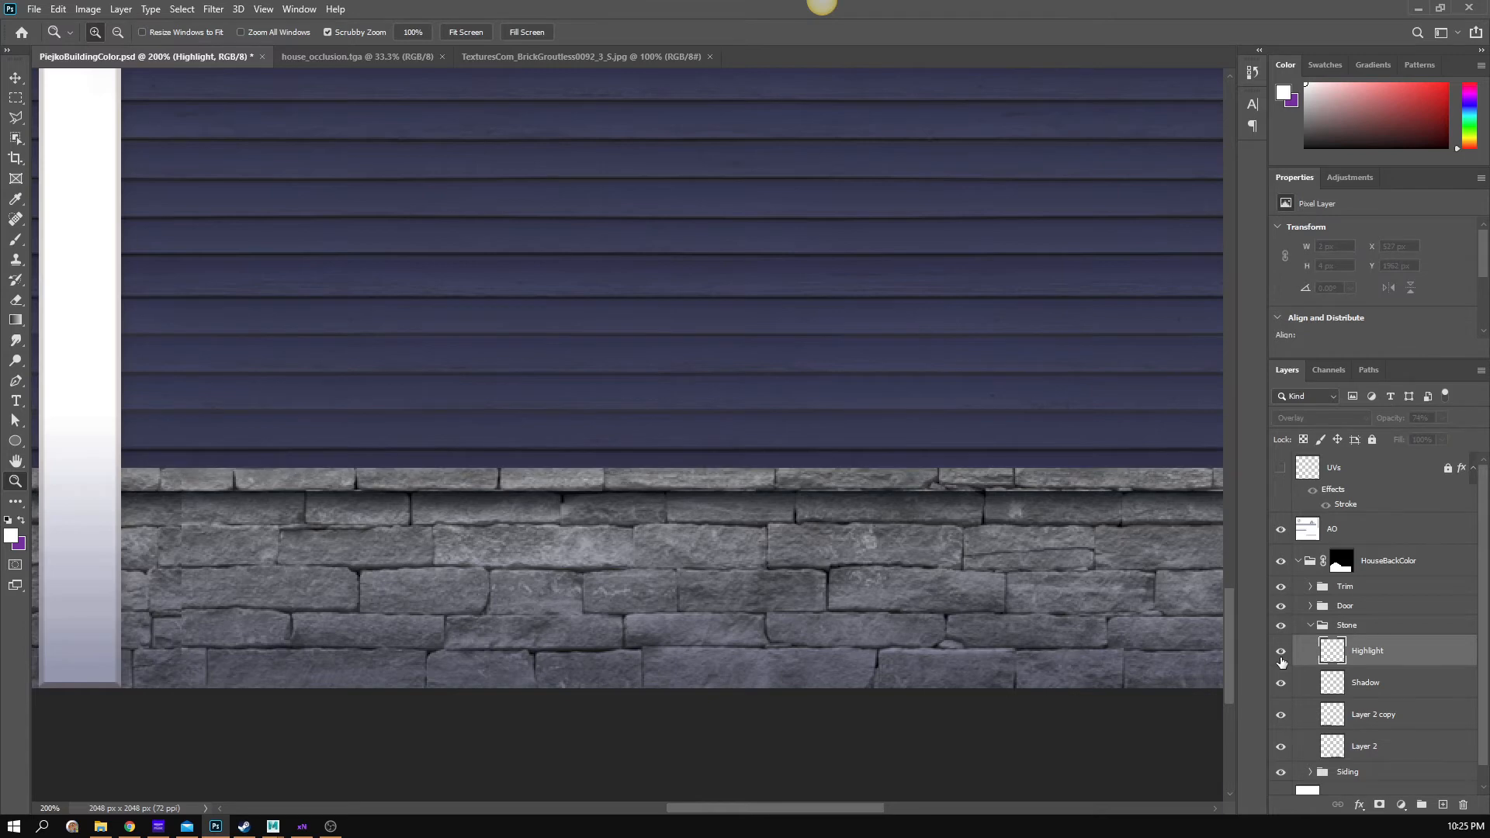
drag(533, 553, 616, 562)
alt+click(572, 560)
alt+click(572, 560)
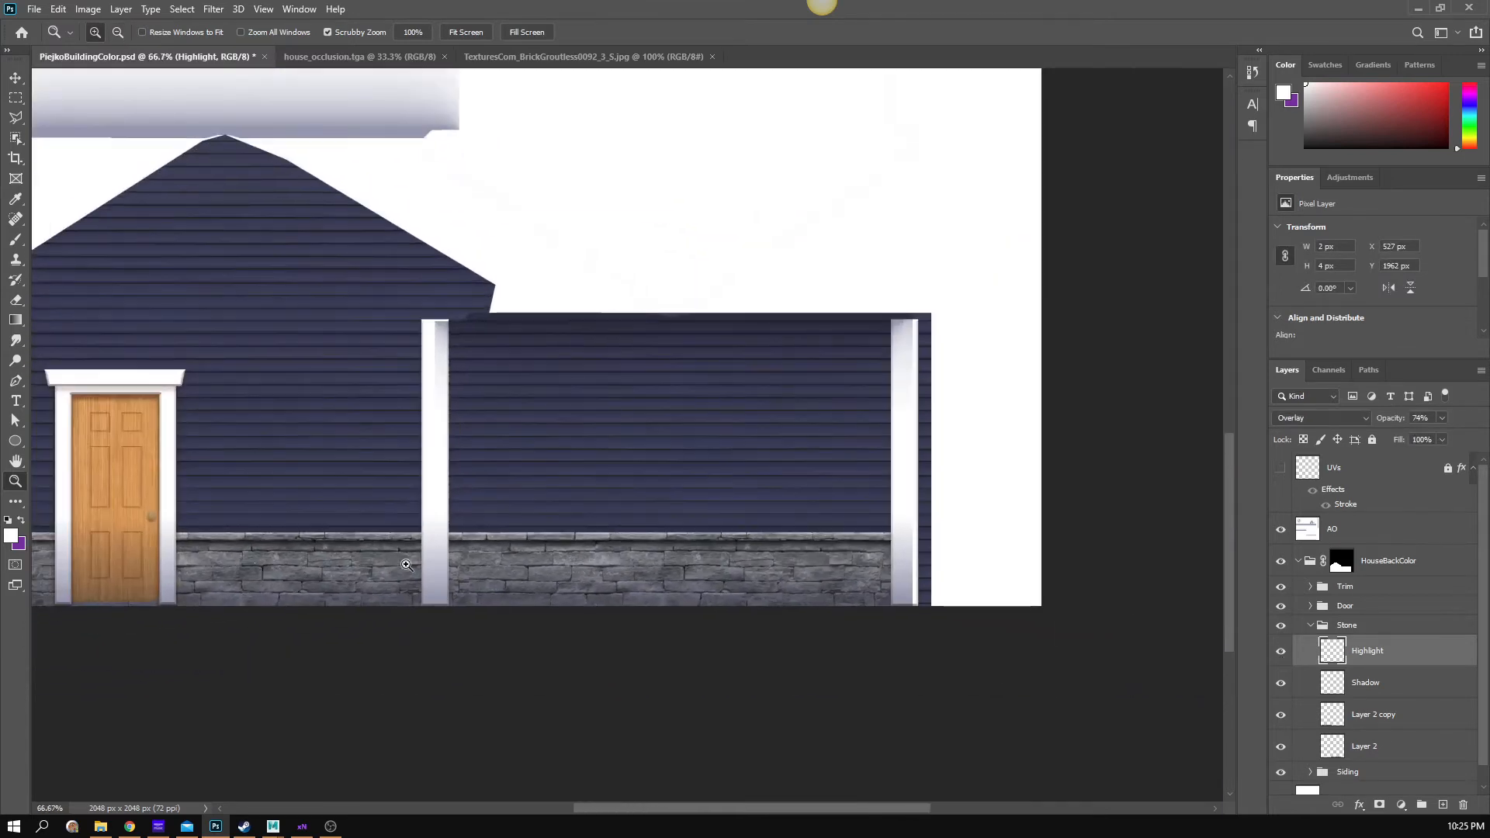
drag(308, 581, 361, 587)
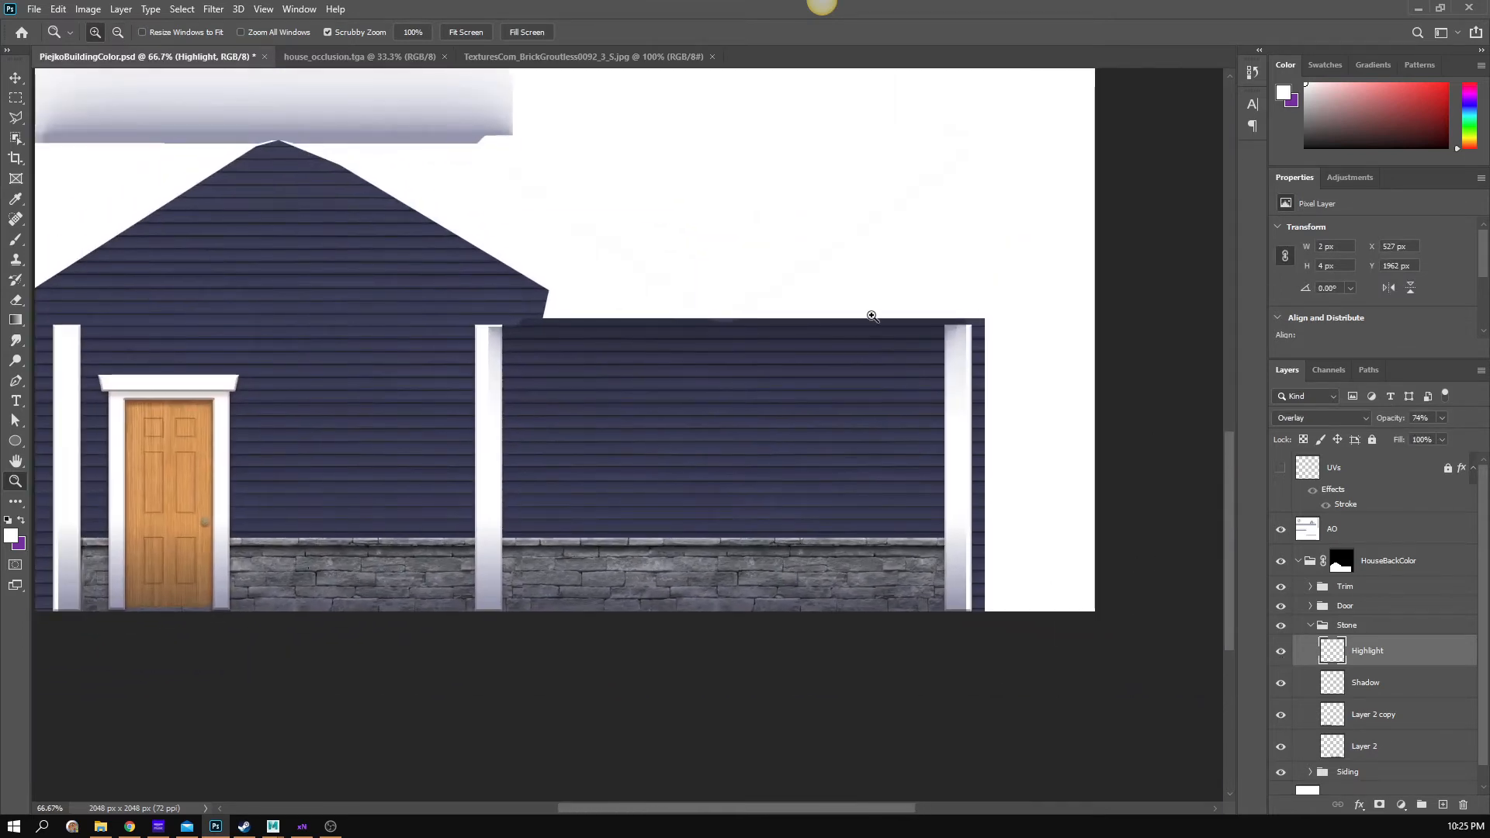
- Merge Layer 2 copy and Layer 2 in the Stone group and name the merged layer Brick
click(1377, 722)
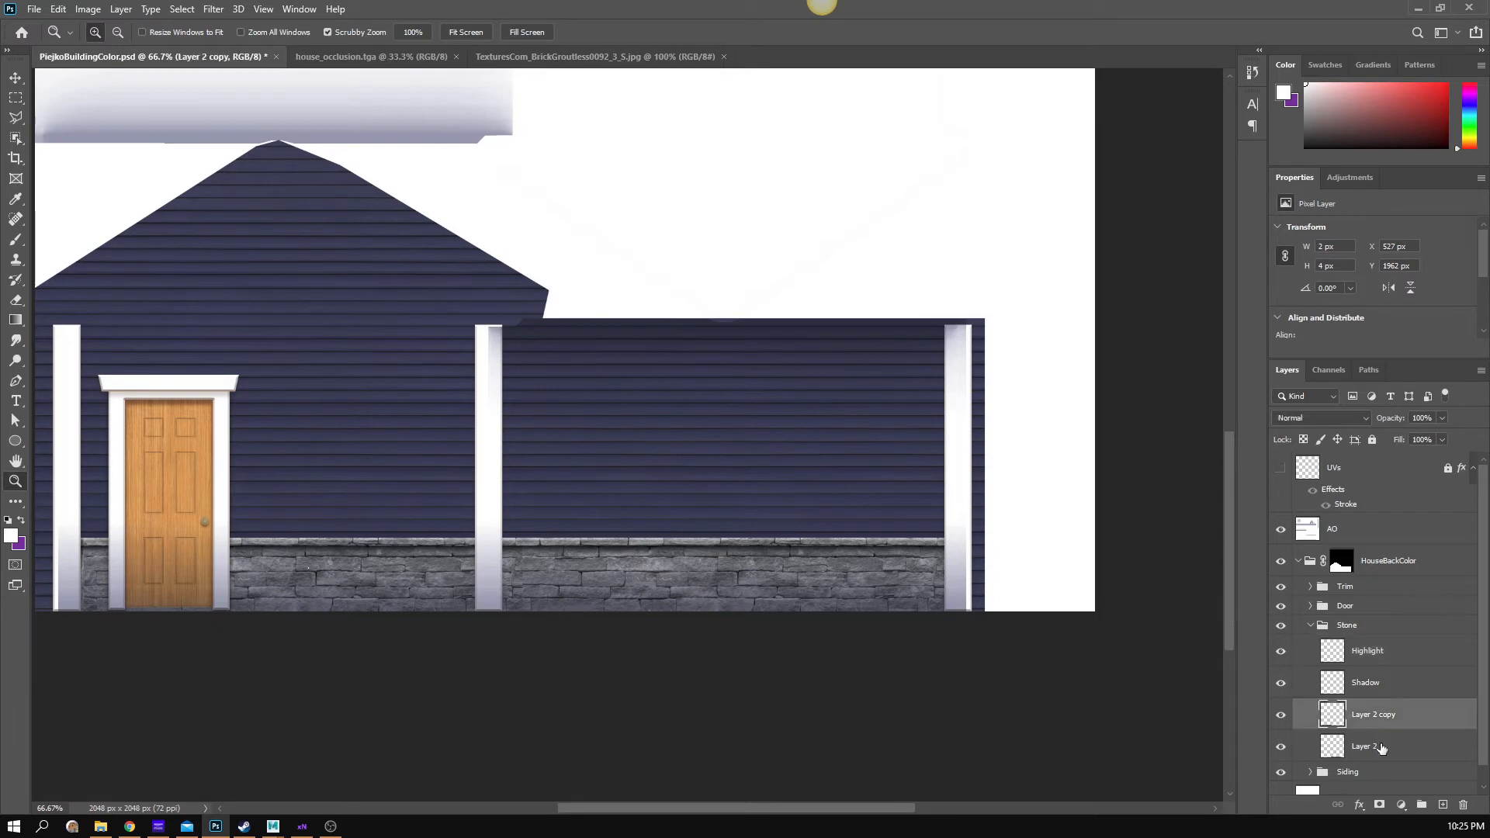
shift+click(1381, 747)
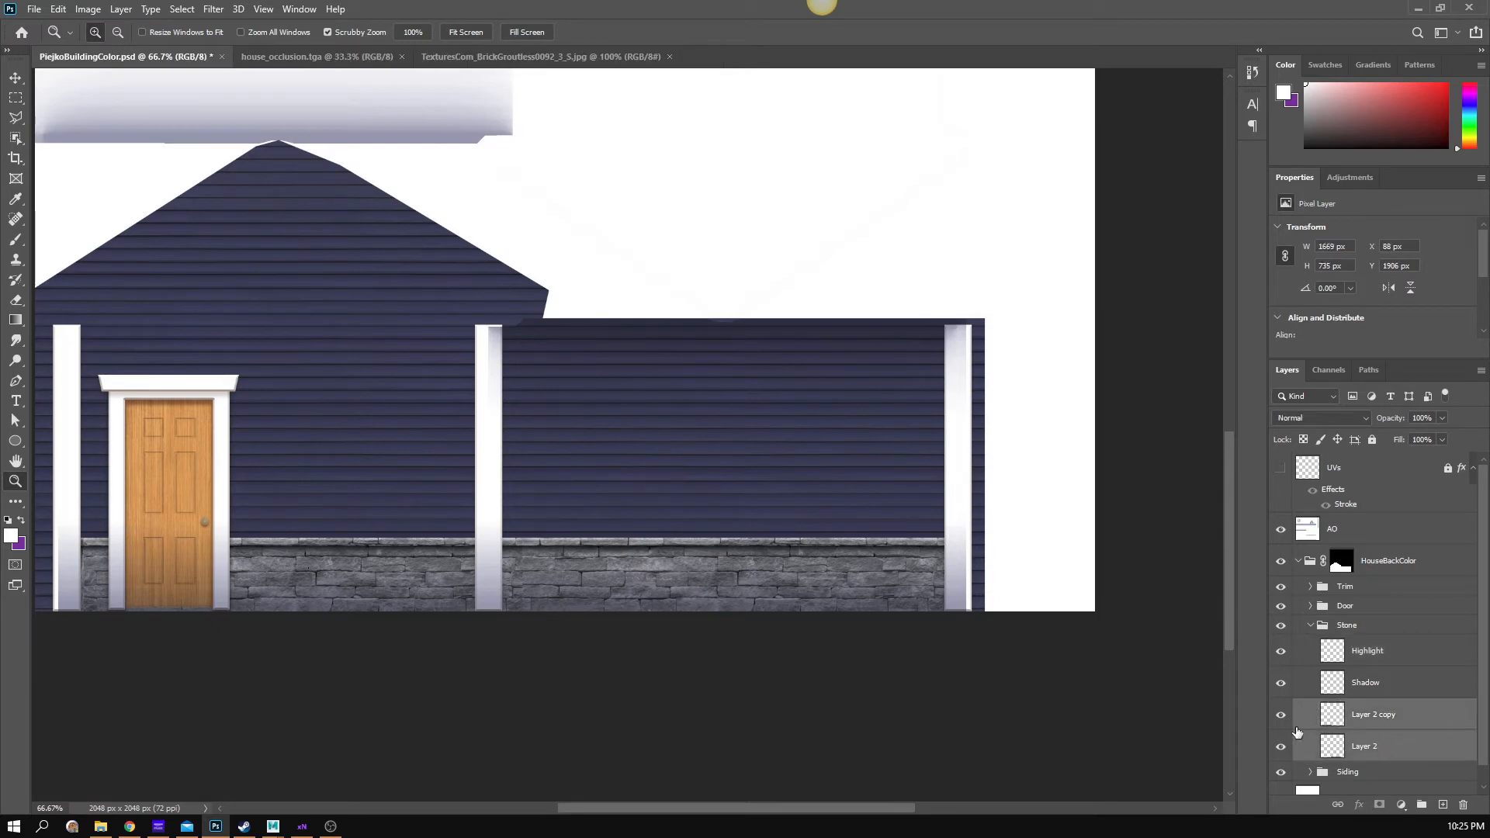
right_click(1359, 721)
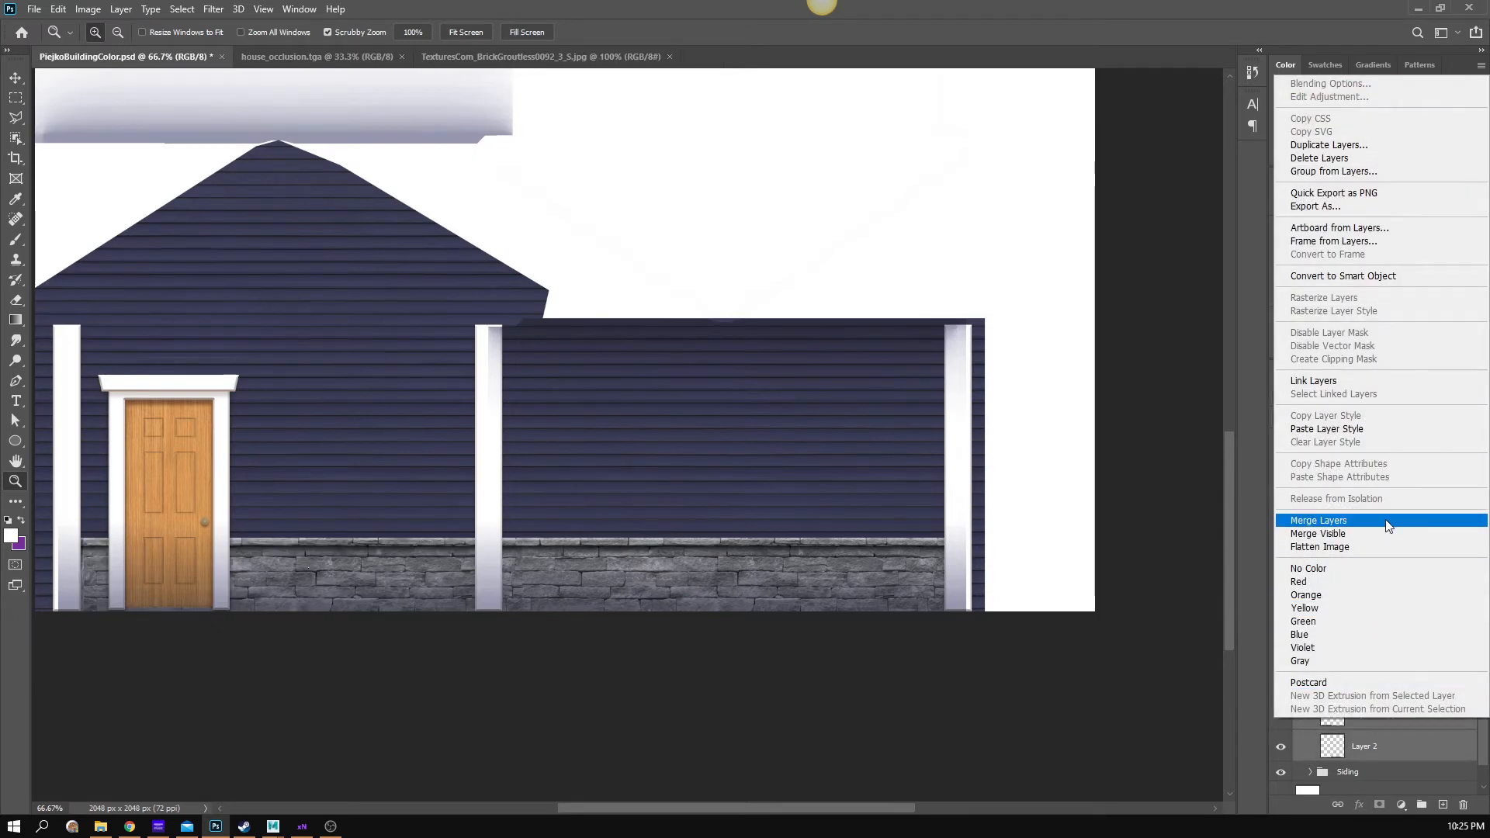
click(1389, 526)
double_click(1389, 716)
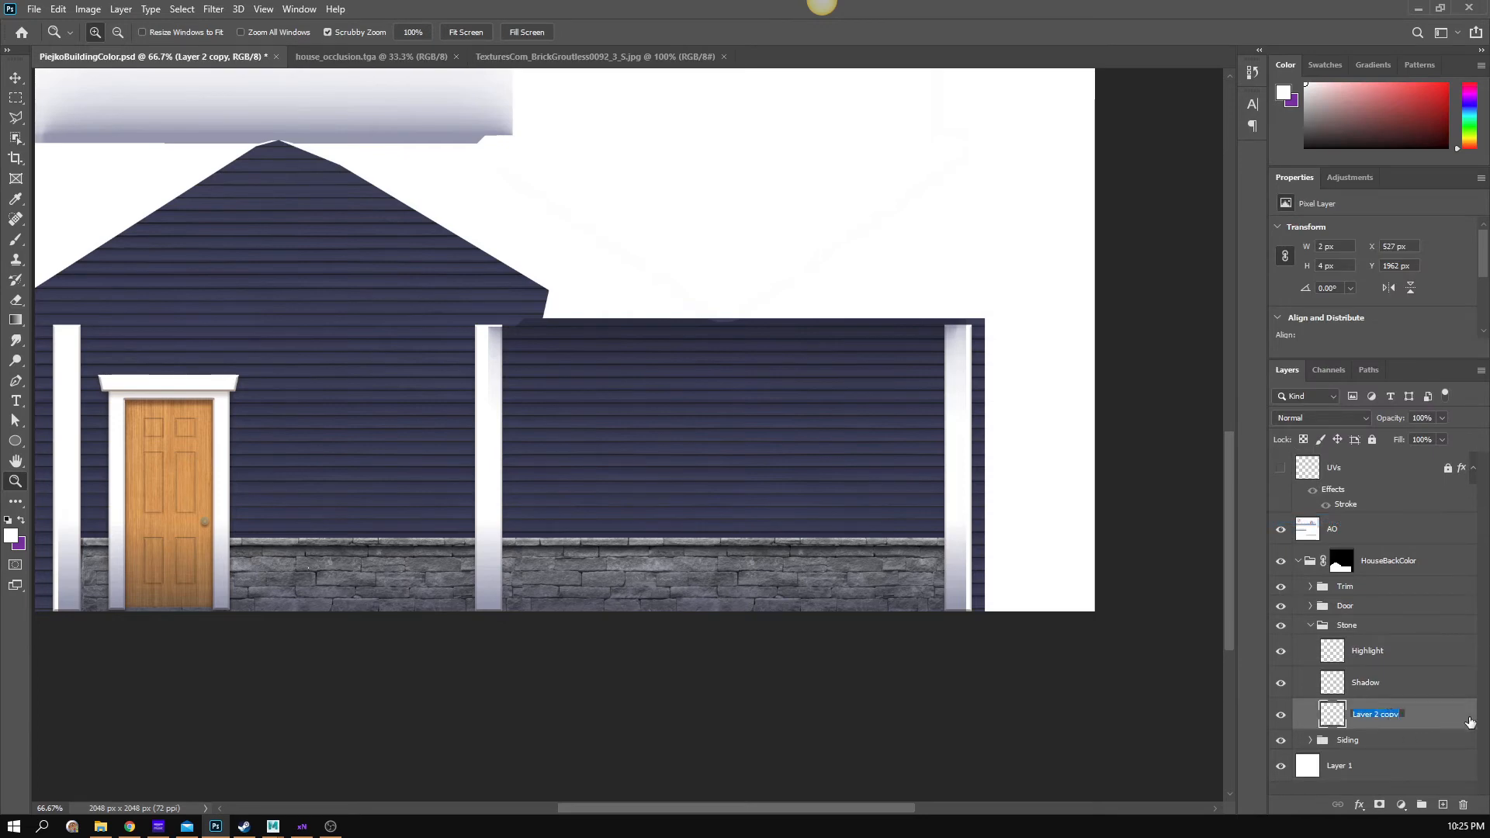
text(Brick)
key(Return)
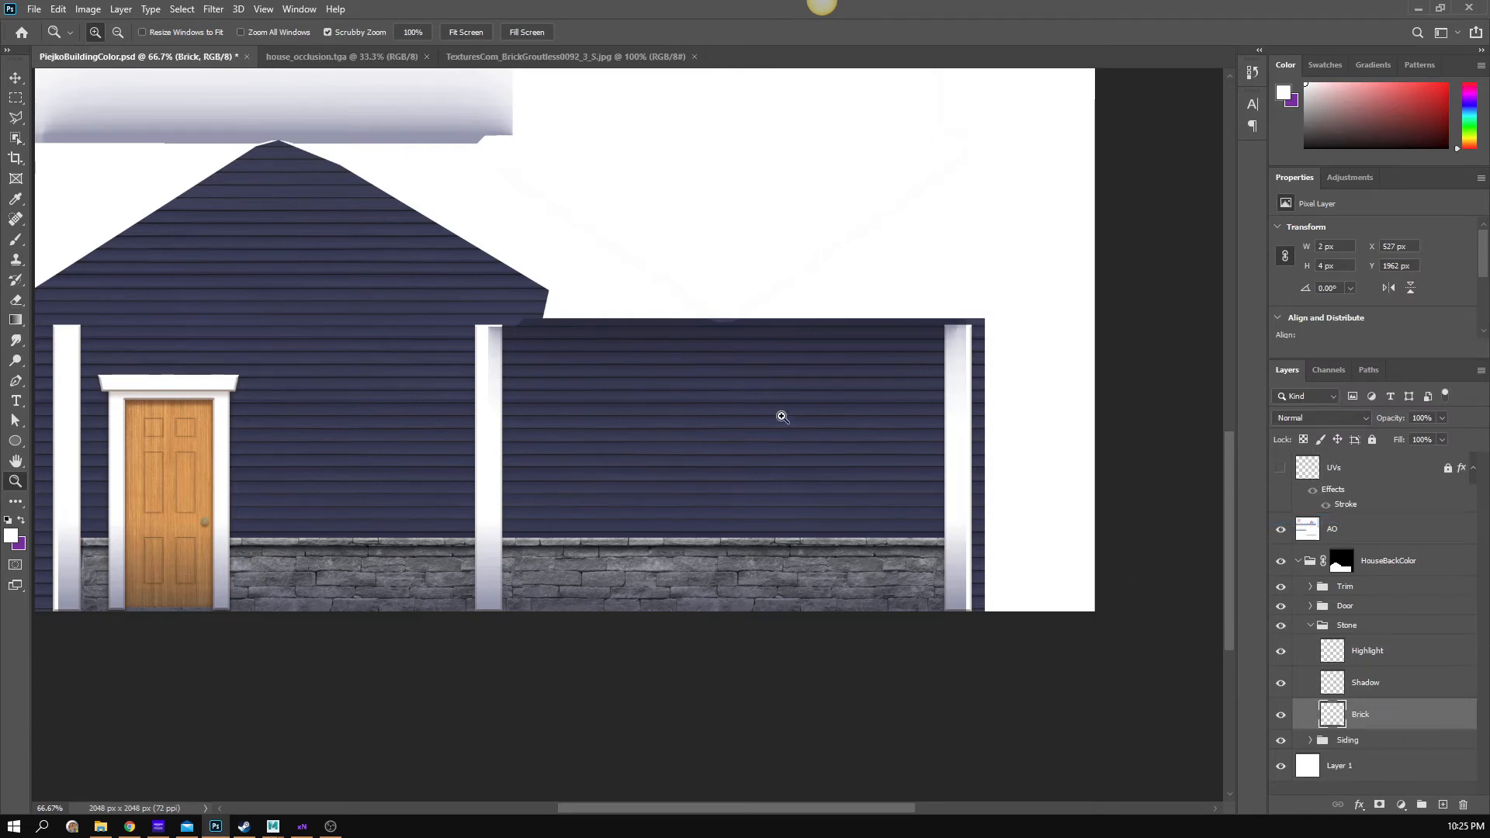
- Add a Color Overlay effect to the Brick layer using the muted blue color 707895
click(1360, 805)
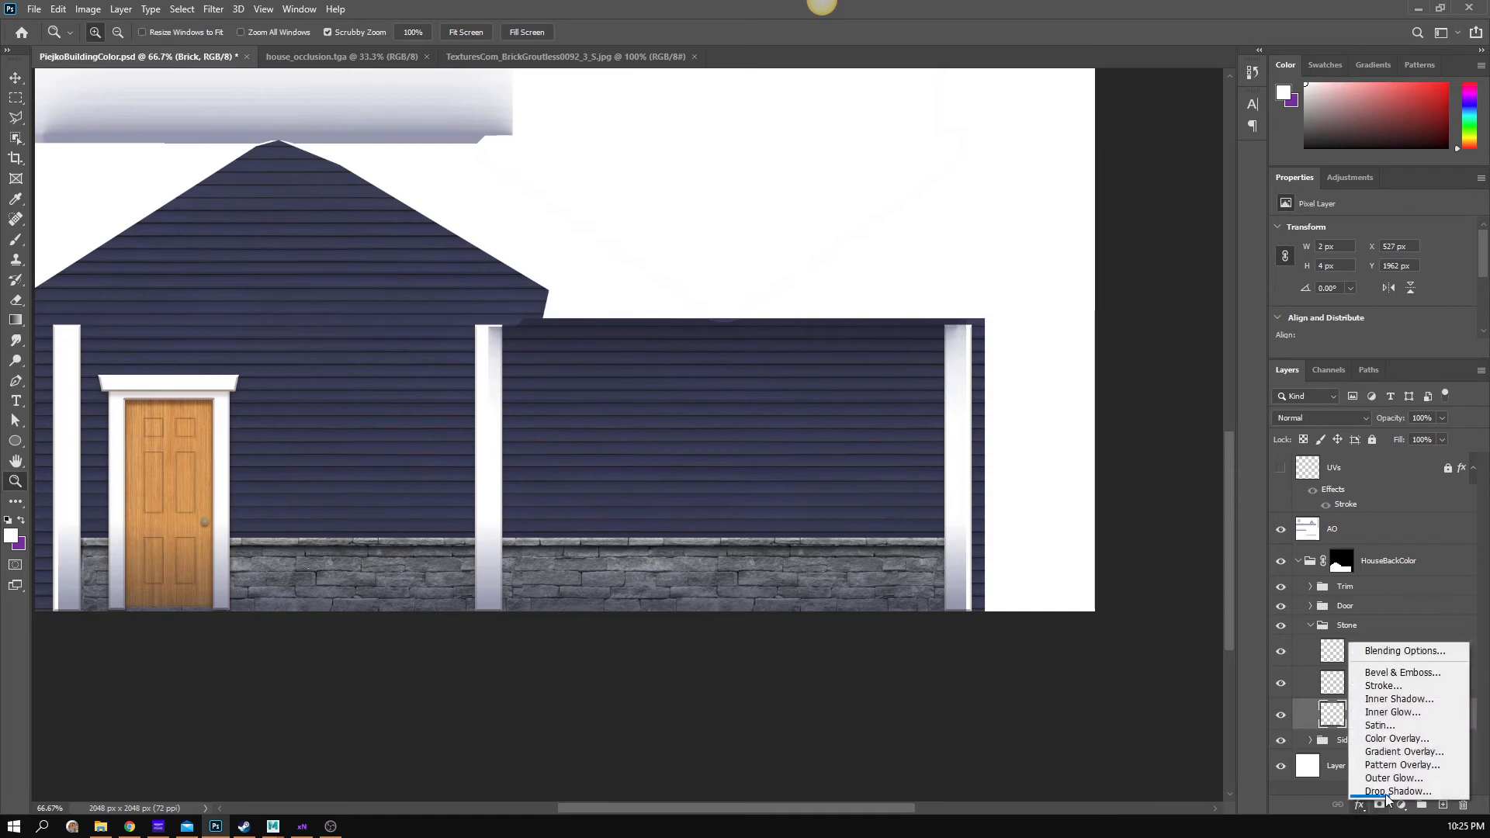
click(1397, 738)
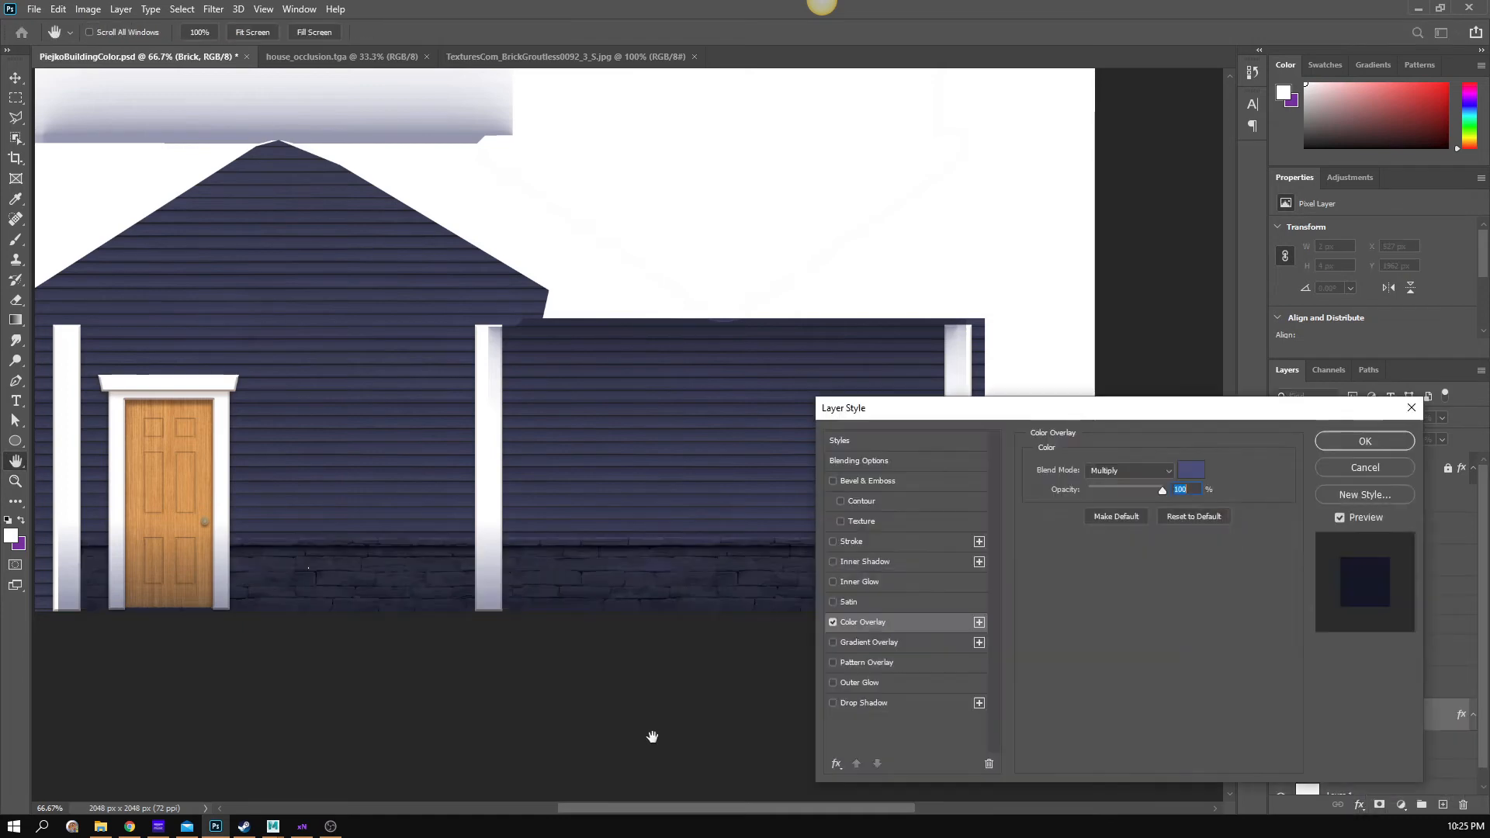
click(1195, 474)
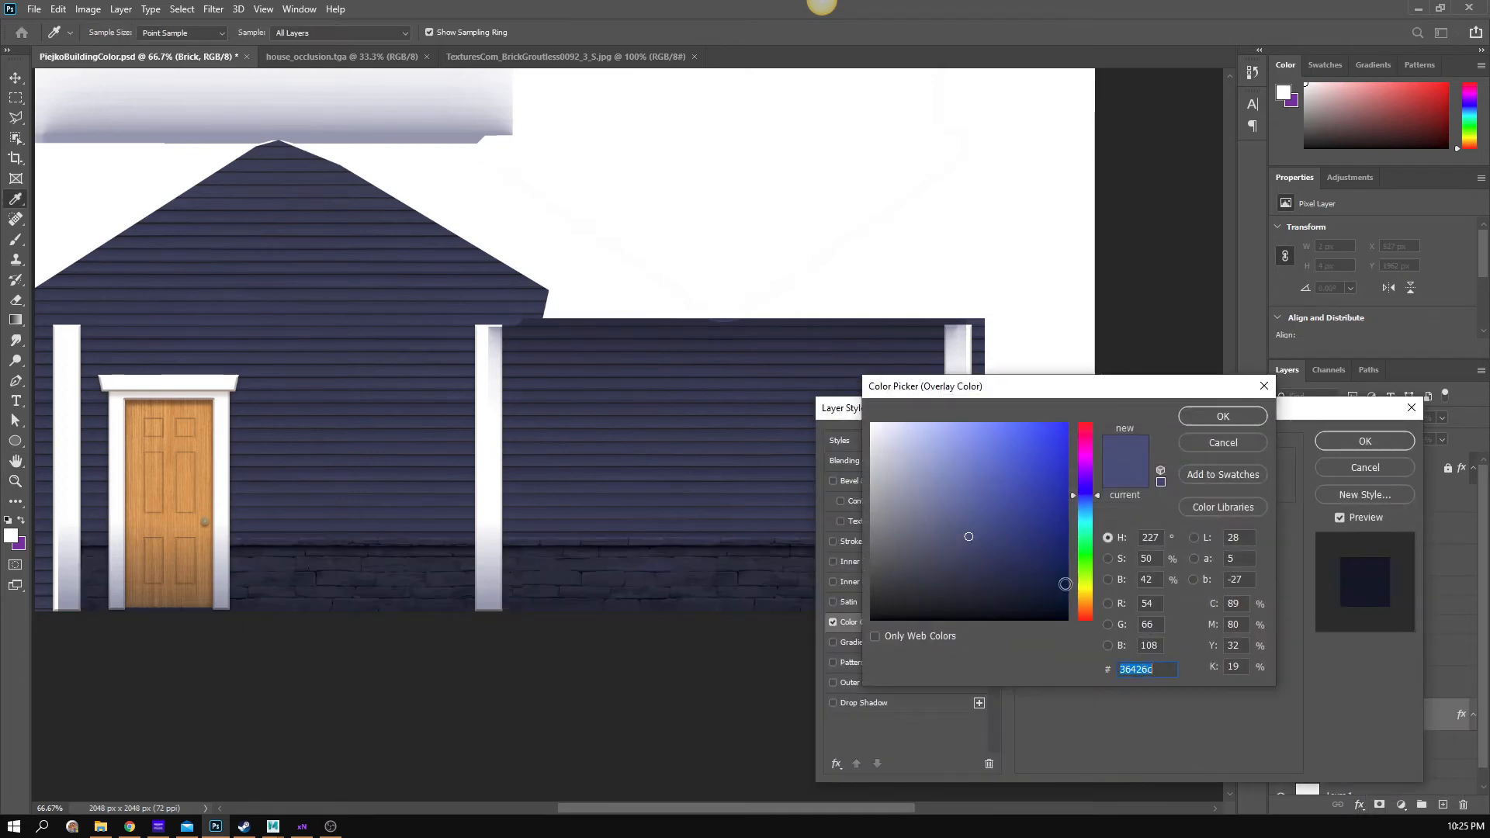
drag(936, 547, 939, 469)
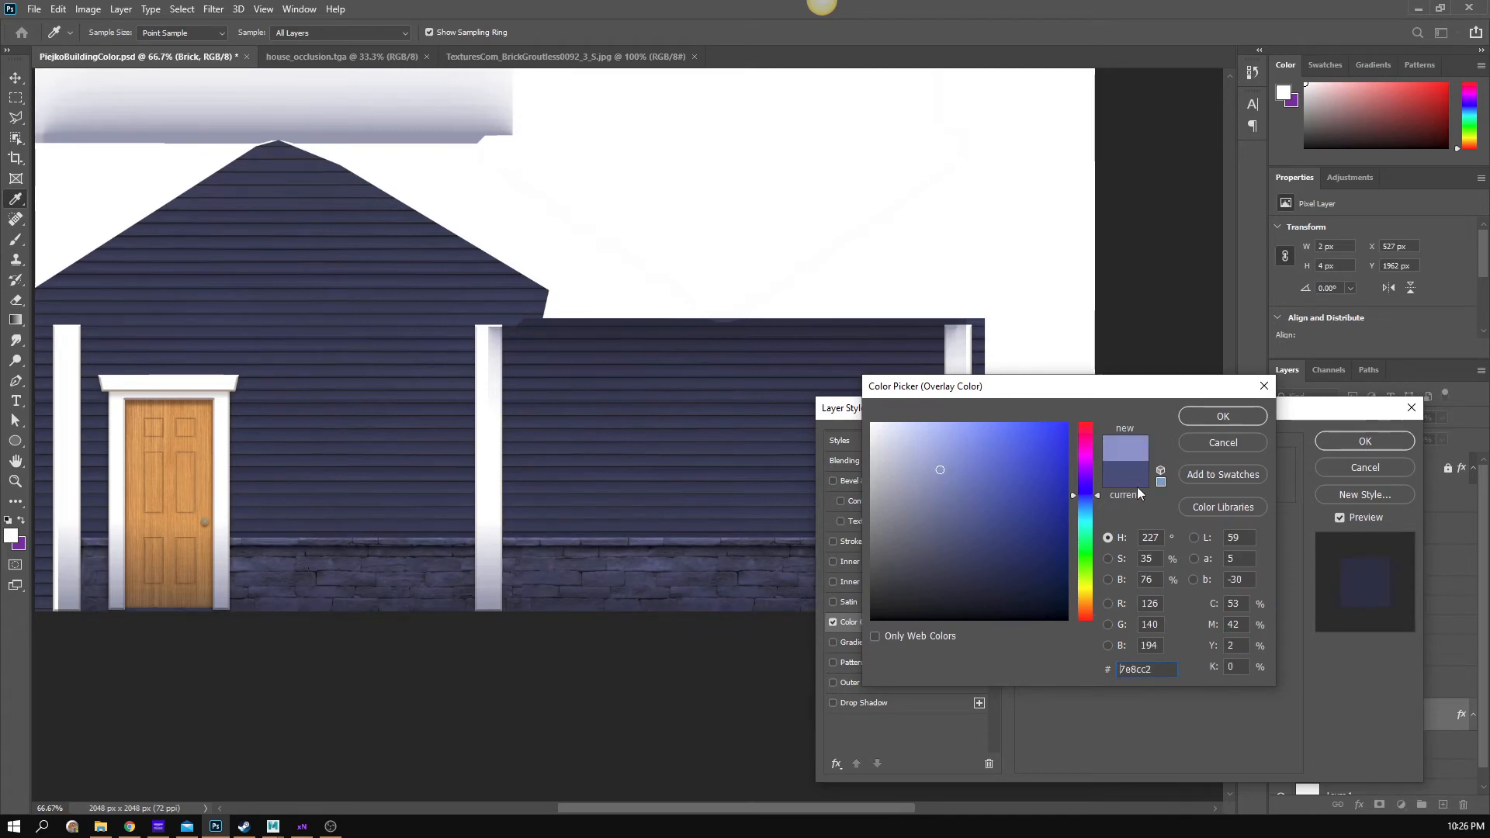
click(919, 504)
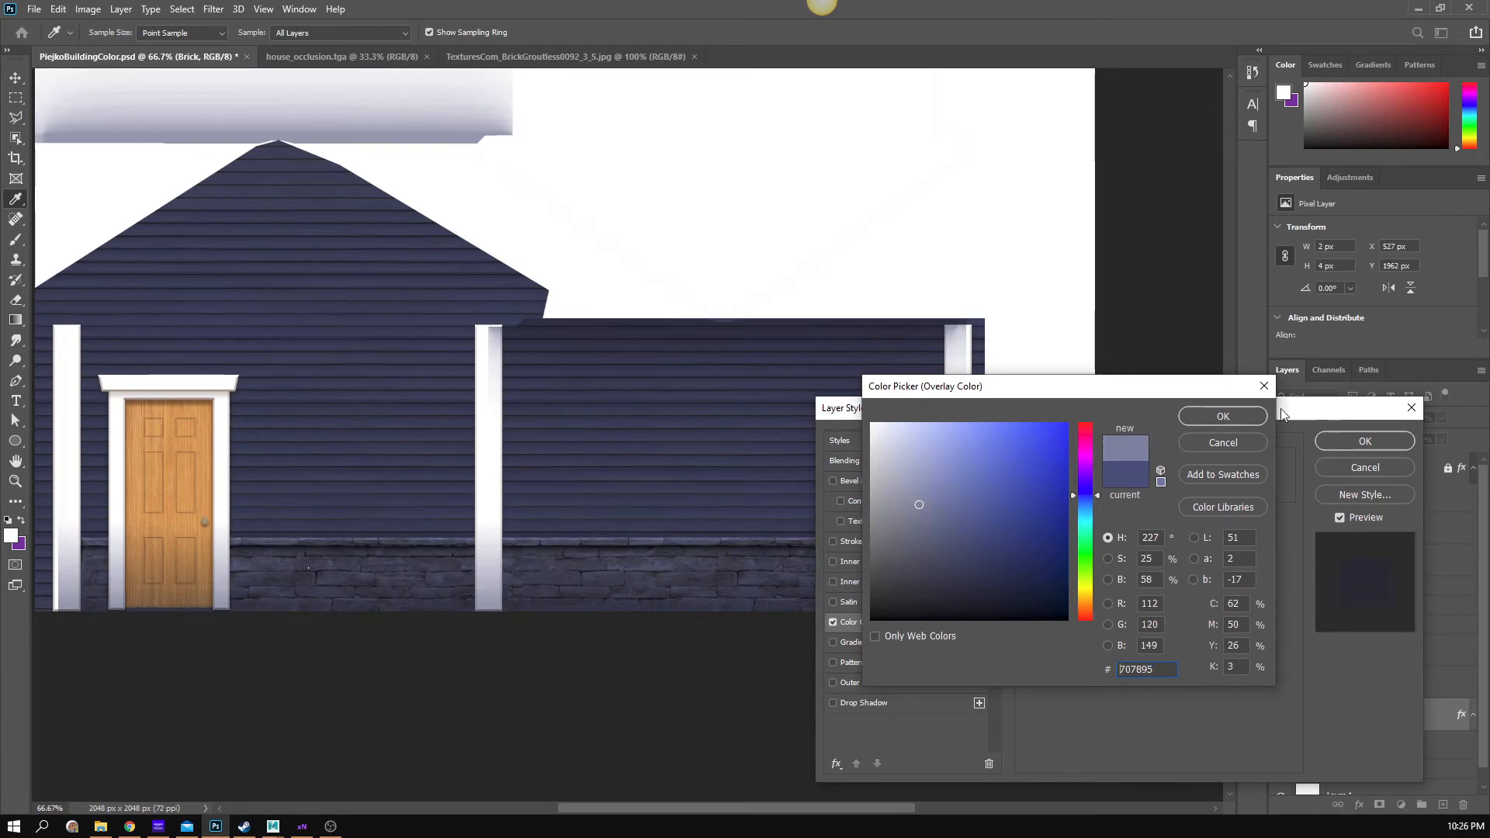
click(1223, 416)
- Try Overlay, Lighten, Darken and Color Dodge among the blend modes for the Brick layer's color overlay
click(1140, 469)
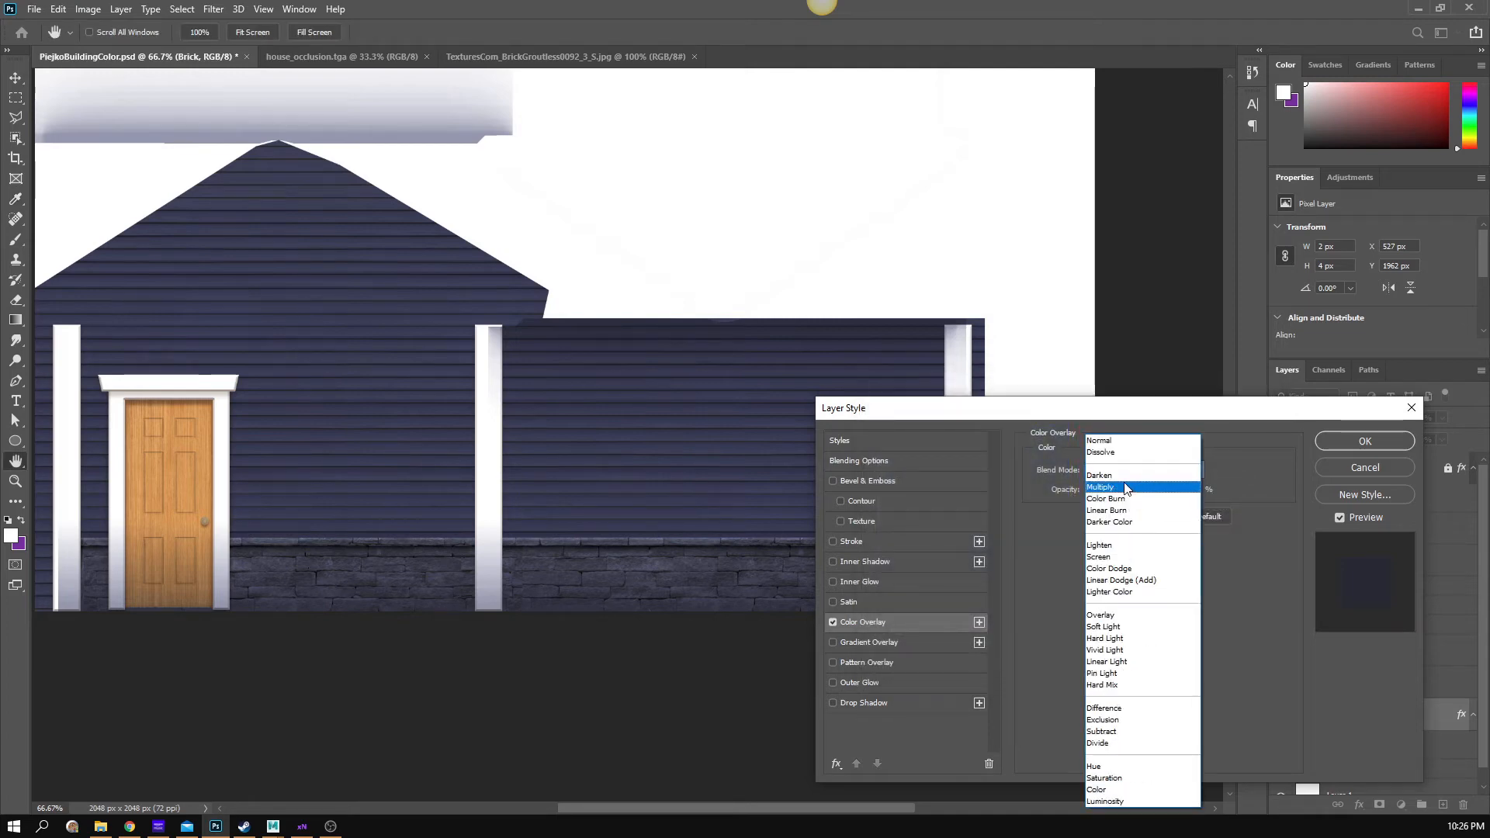
click(1130, 616)
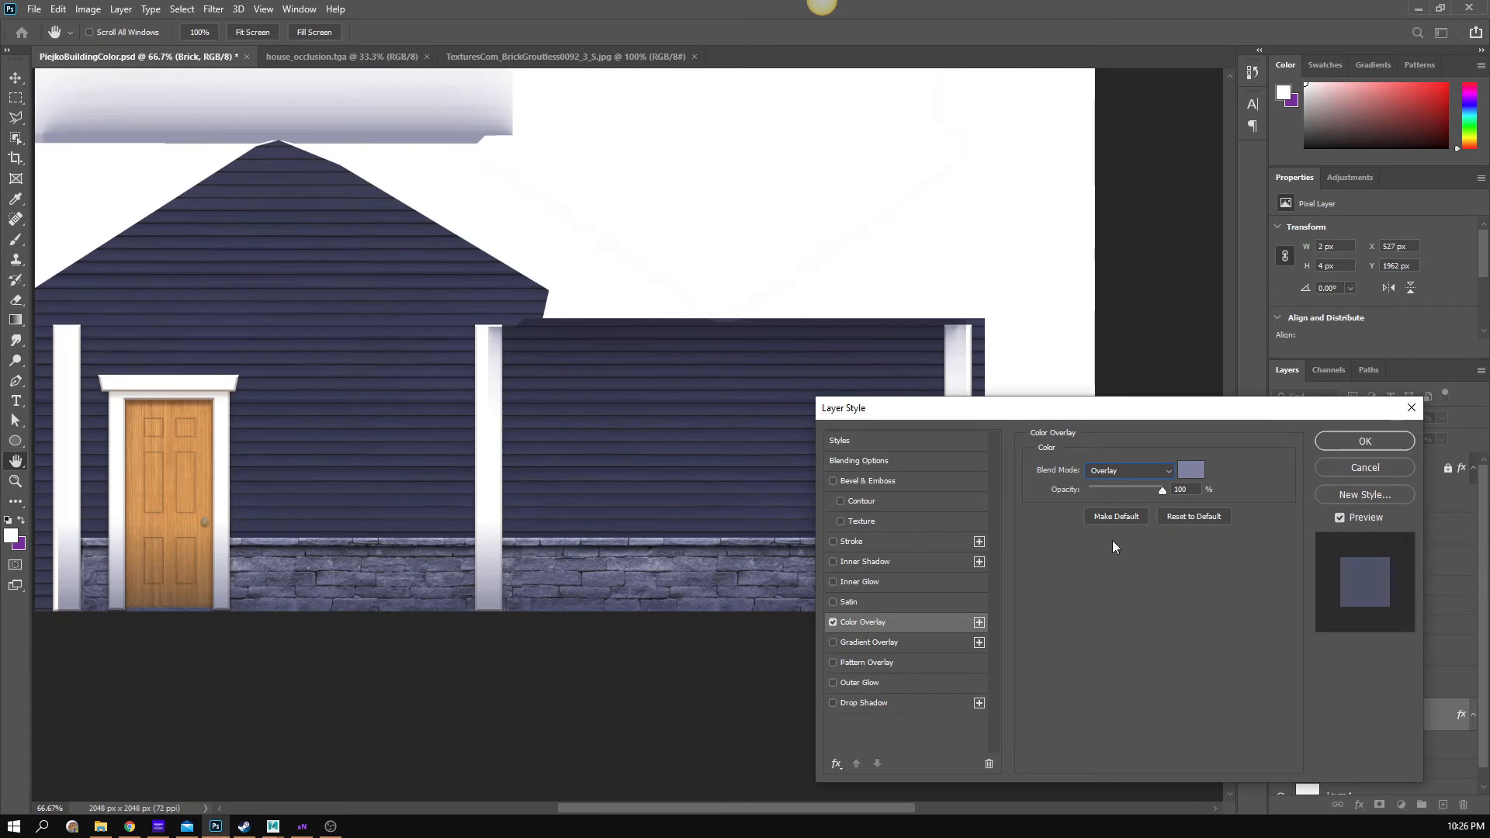
key(Up)
key(Up)
key(Up)
key(Up)
key(Up)
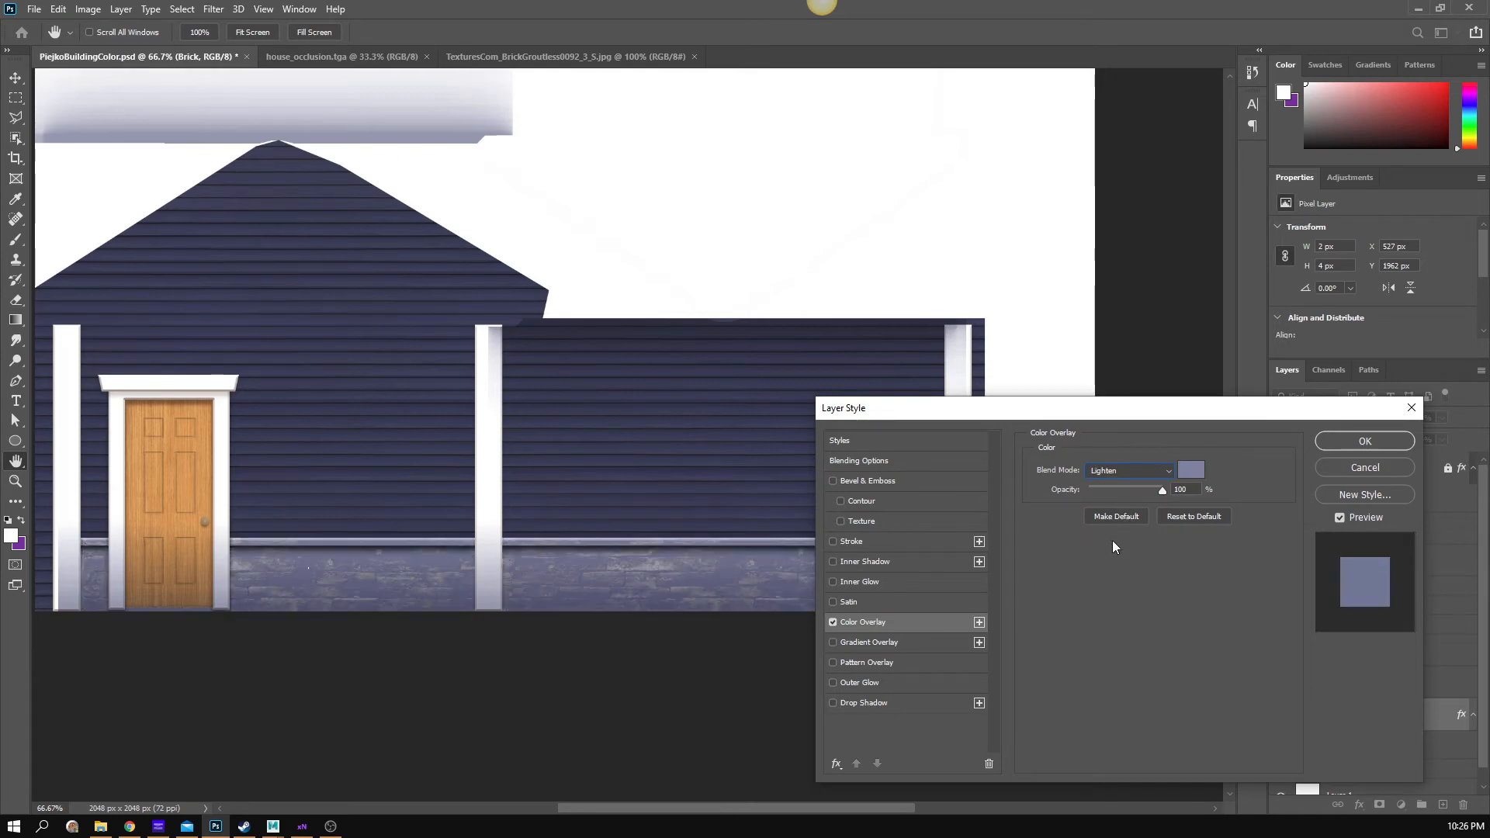
key(Up)
key(Up)
key(Up)
key(Up)
key(Up)
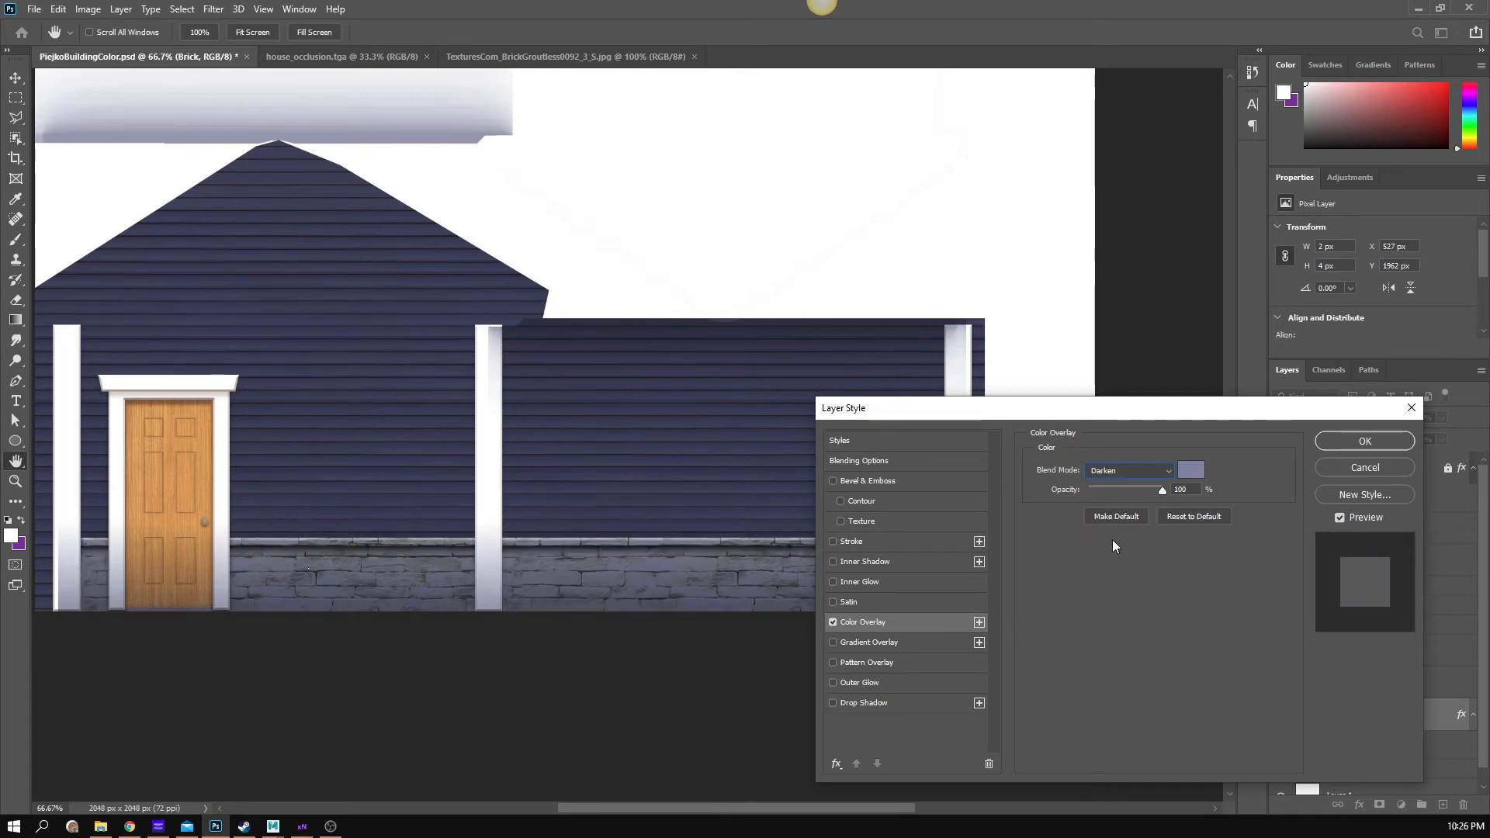
key(Down)
key(Down)
key(Down)
key(Down)
key(Down)
key(Down)
key(Down)
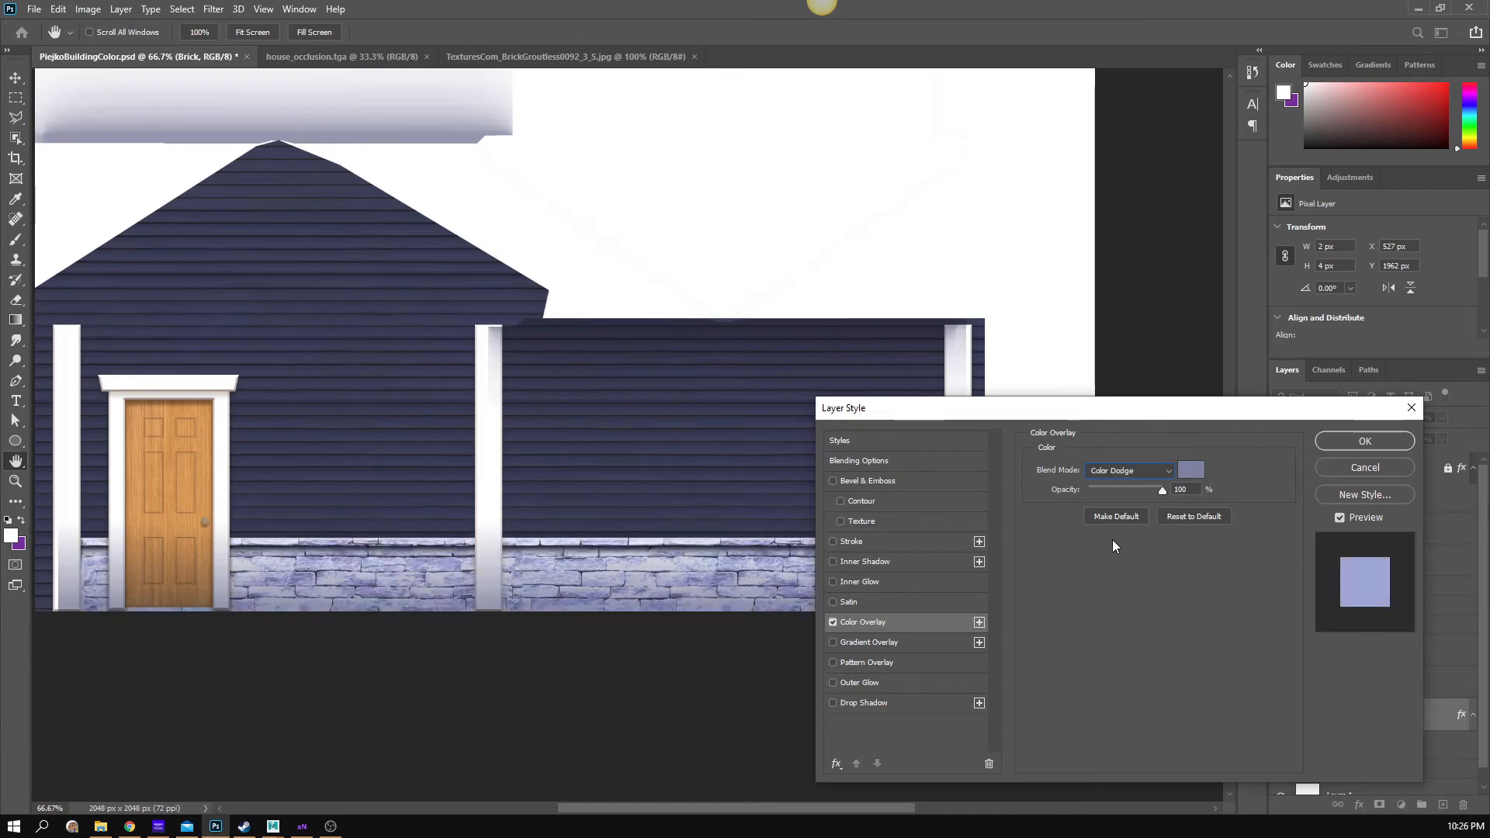
- Set the Brick color overlay to Soft Light at 30% opacity, apply it and check the stone base
key(Down)
key(Down)
key(Down)
key(Down)
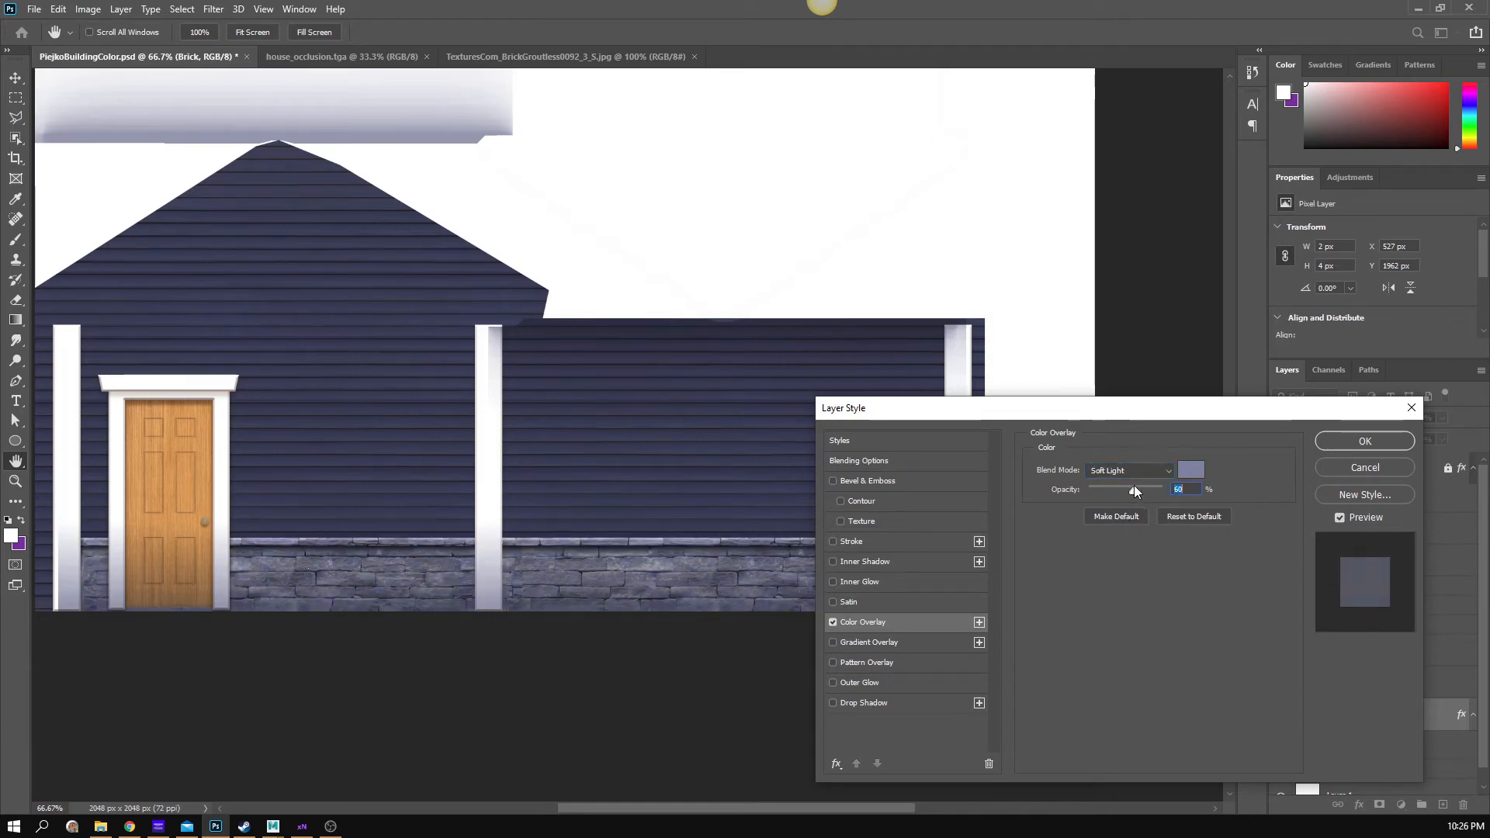
drag(1134, 486, 1115, 482)
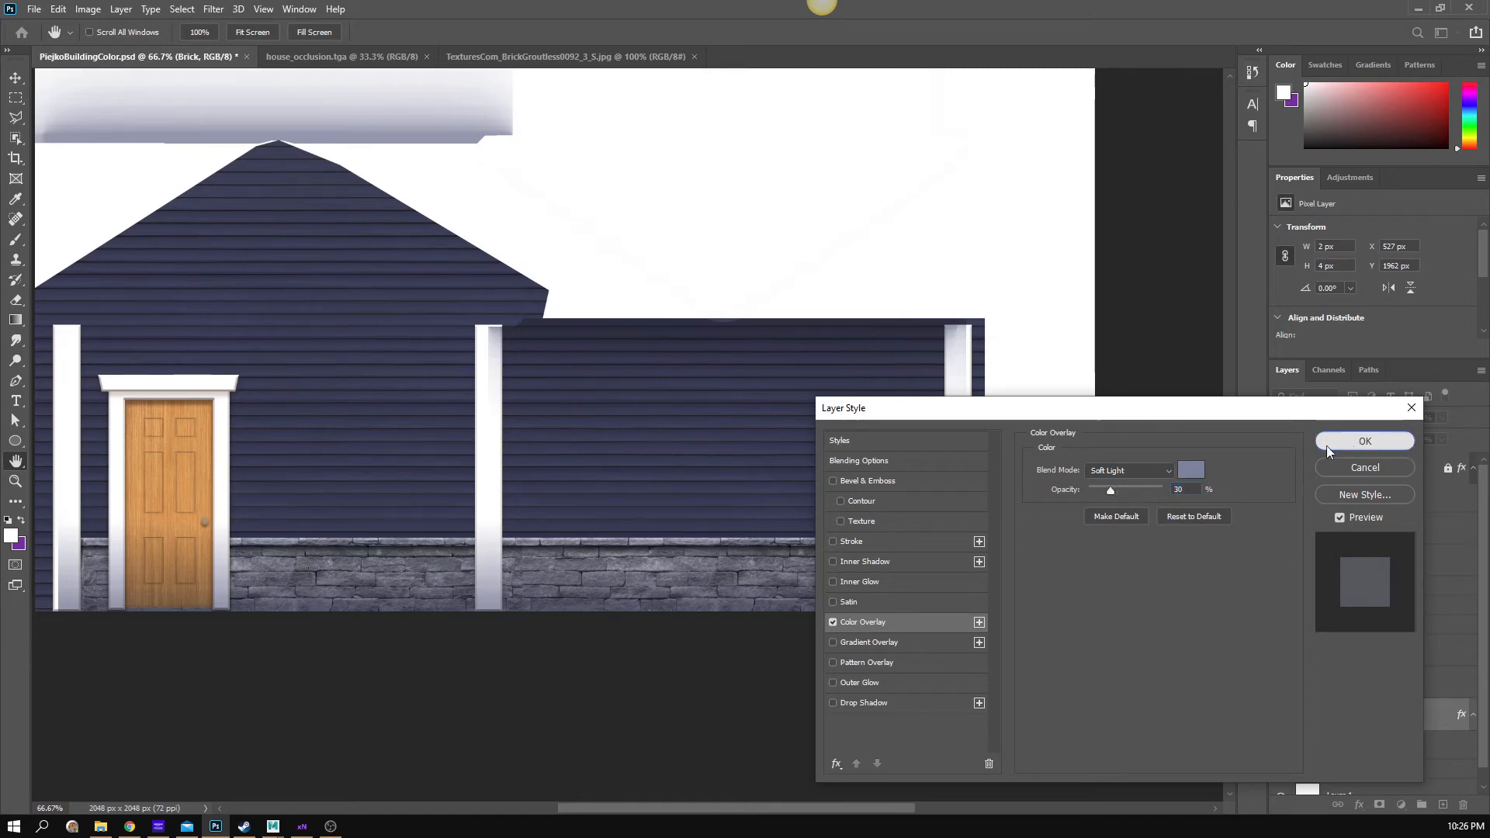
click(1327, 444)
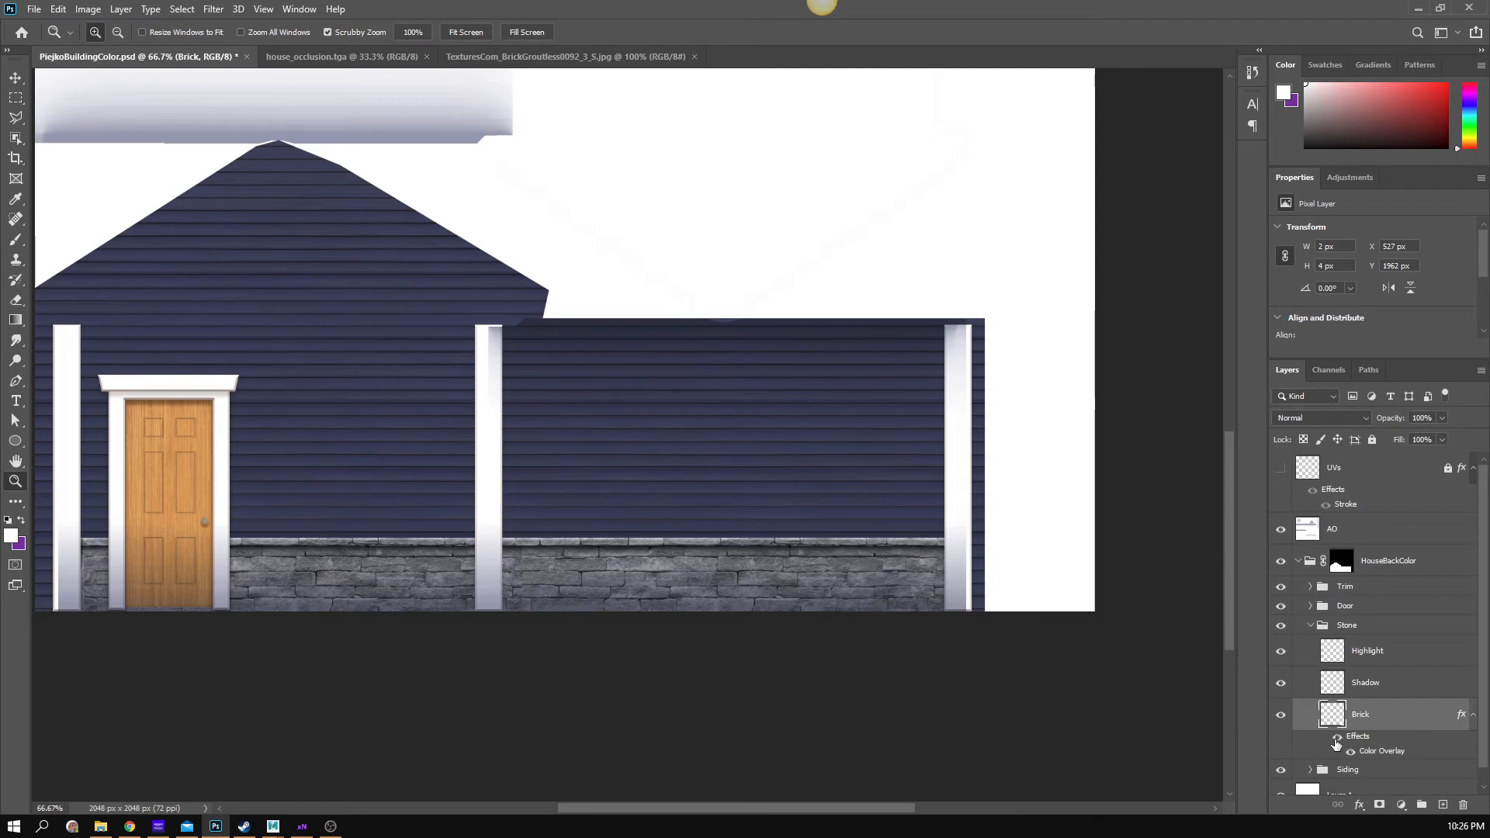
click(666, 547)
alt+click(687, 552)
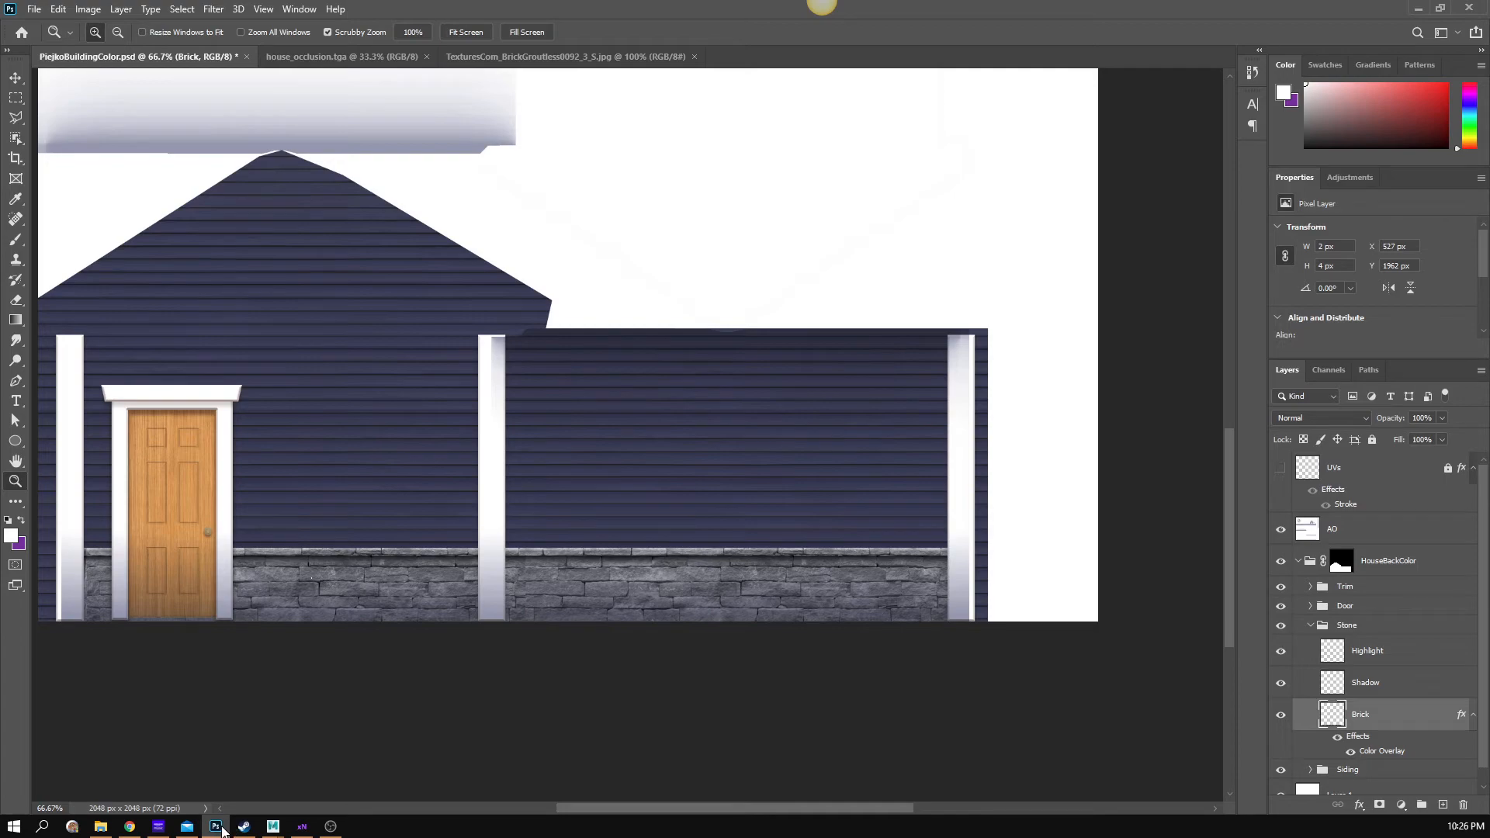
- Switch to Chrome and view the inc.com house photo as a stone color reference, returning to Photoshop when done
click(129, 827)
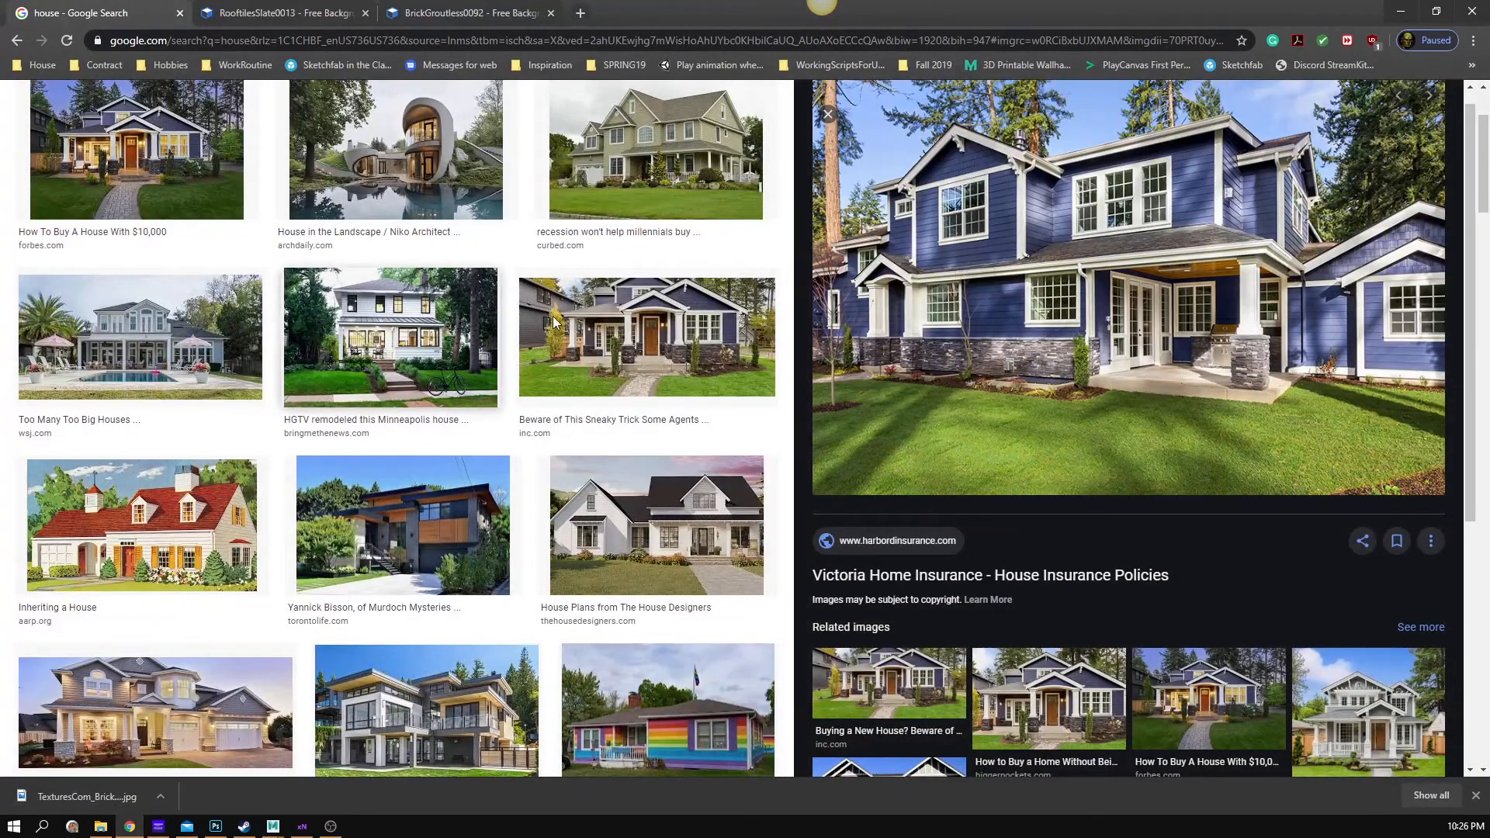
click(644, 338)
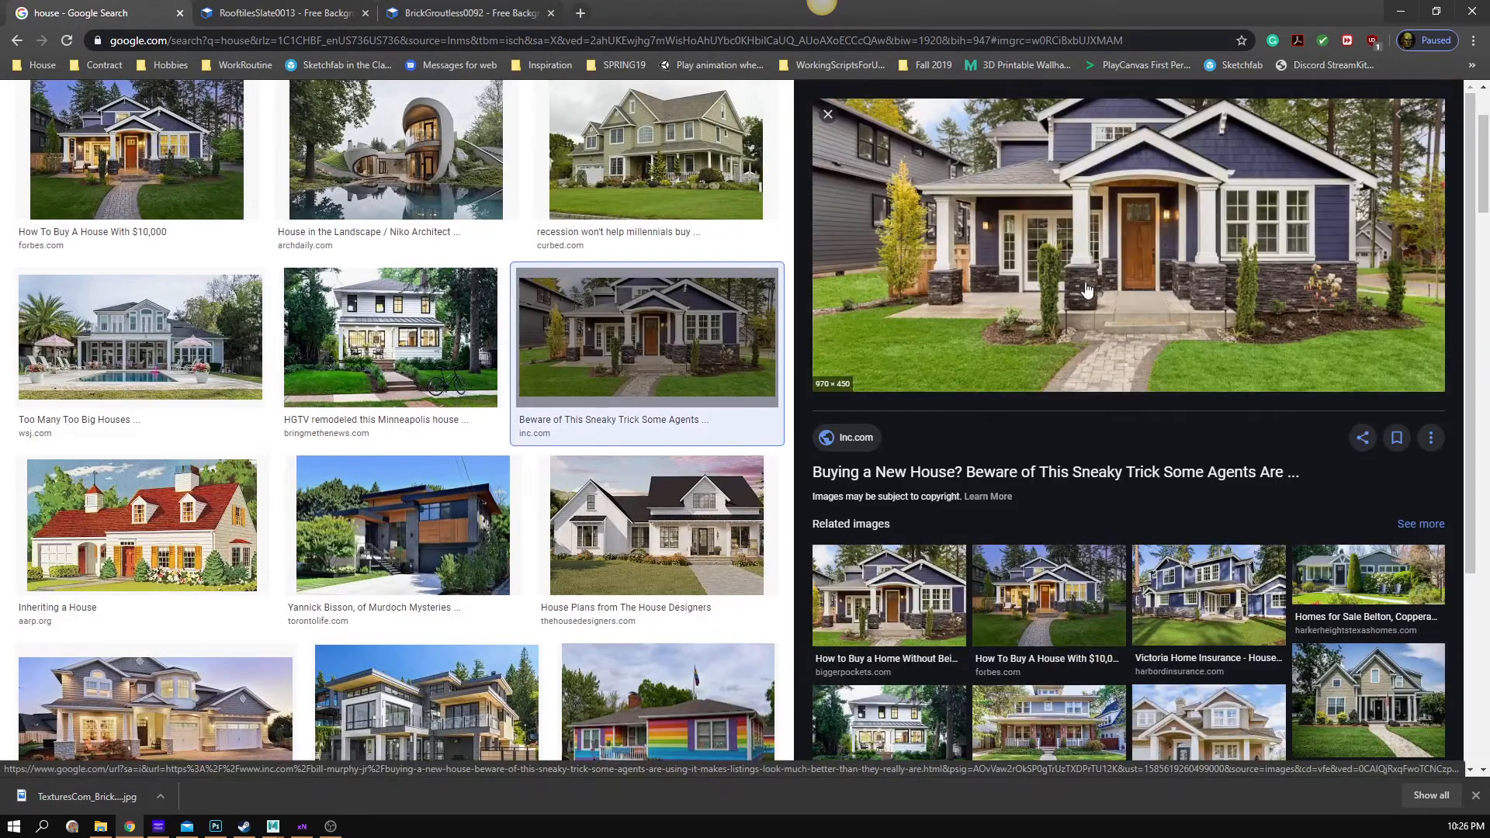
click(1401, 12)
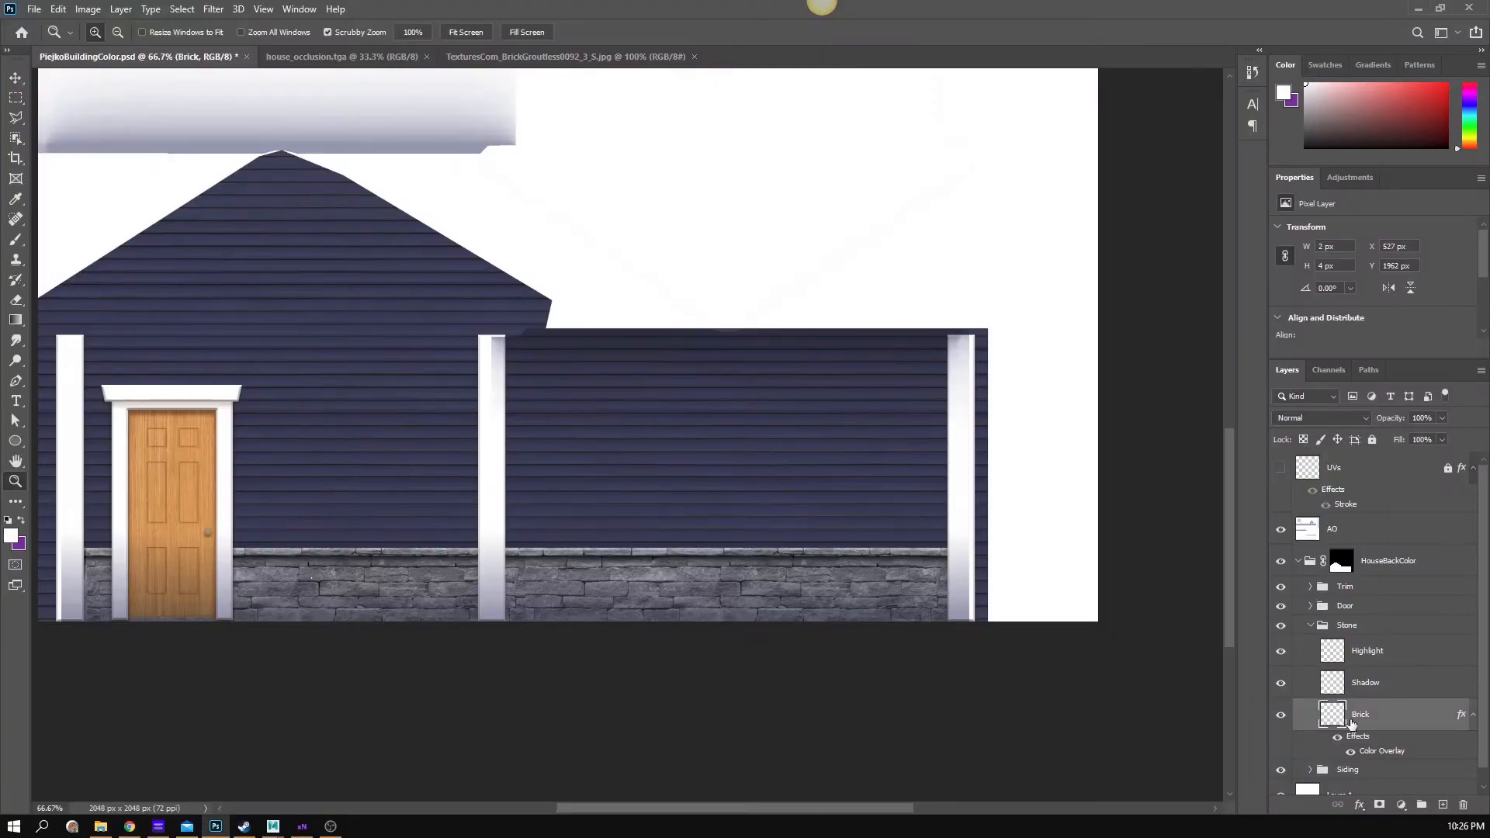
- Change the Brick layer's color overlay color to the dark blue-gray 232631
double_click(1381, 751)
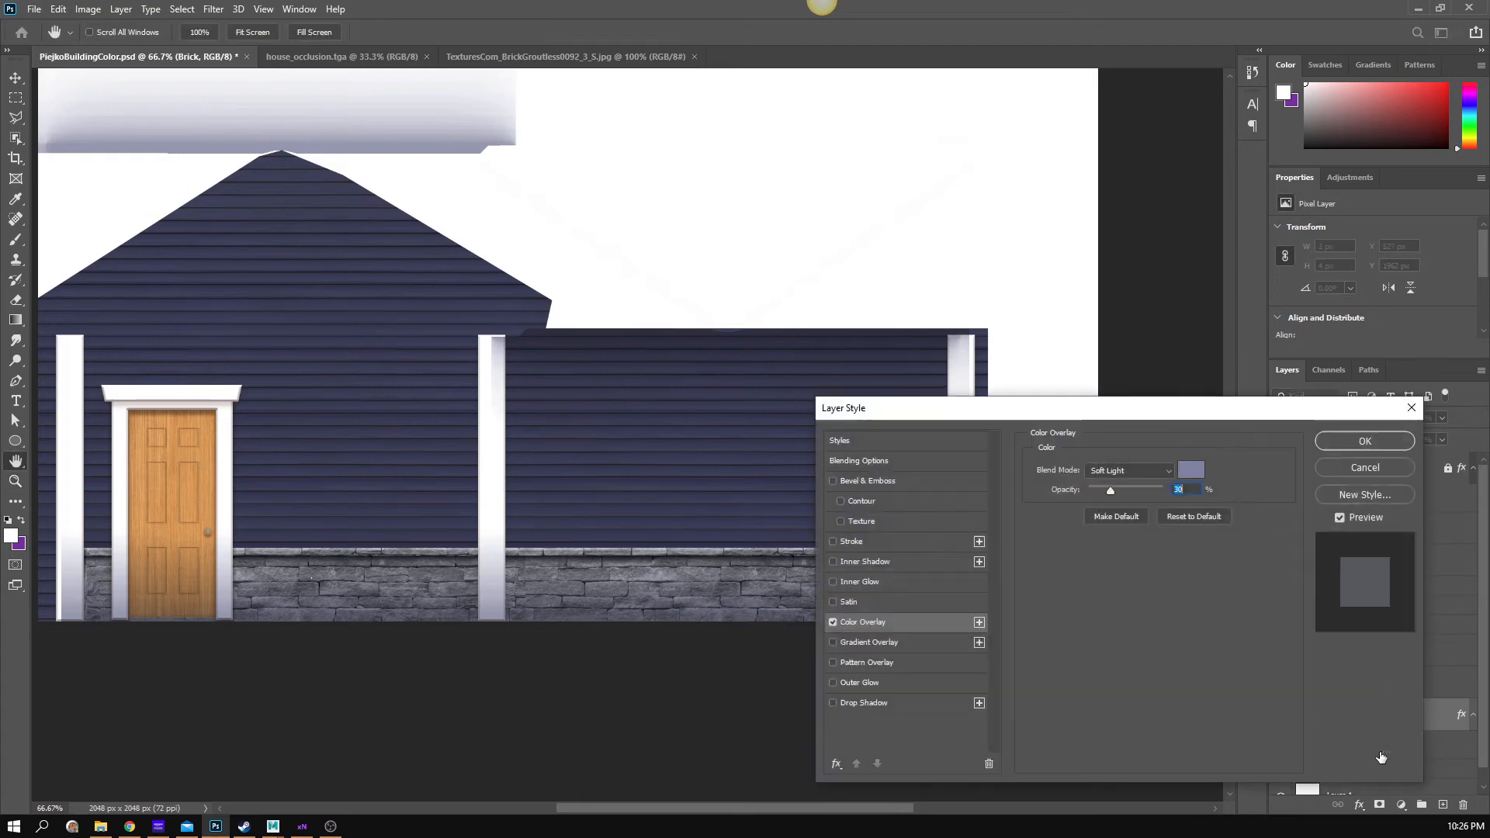
click(1185, 462)
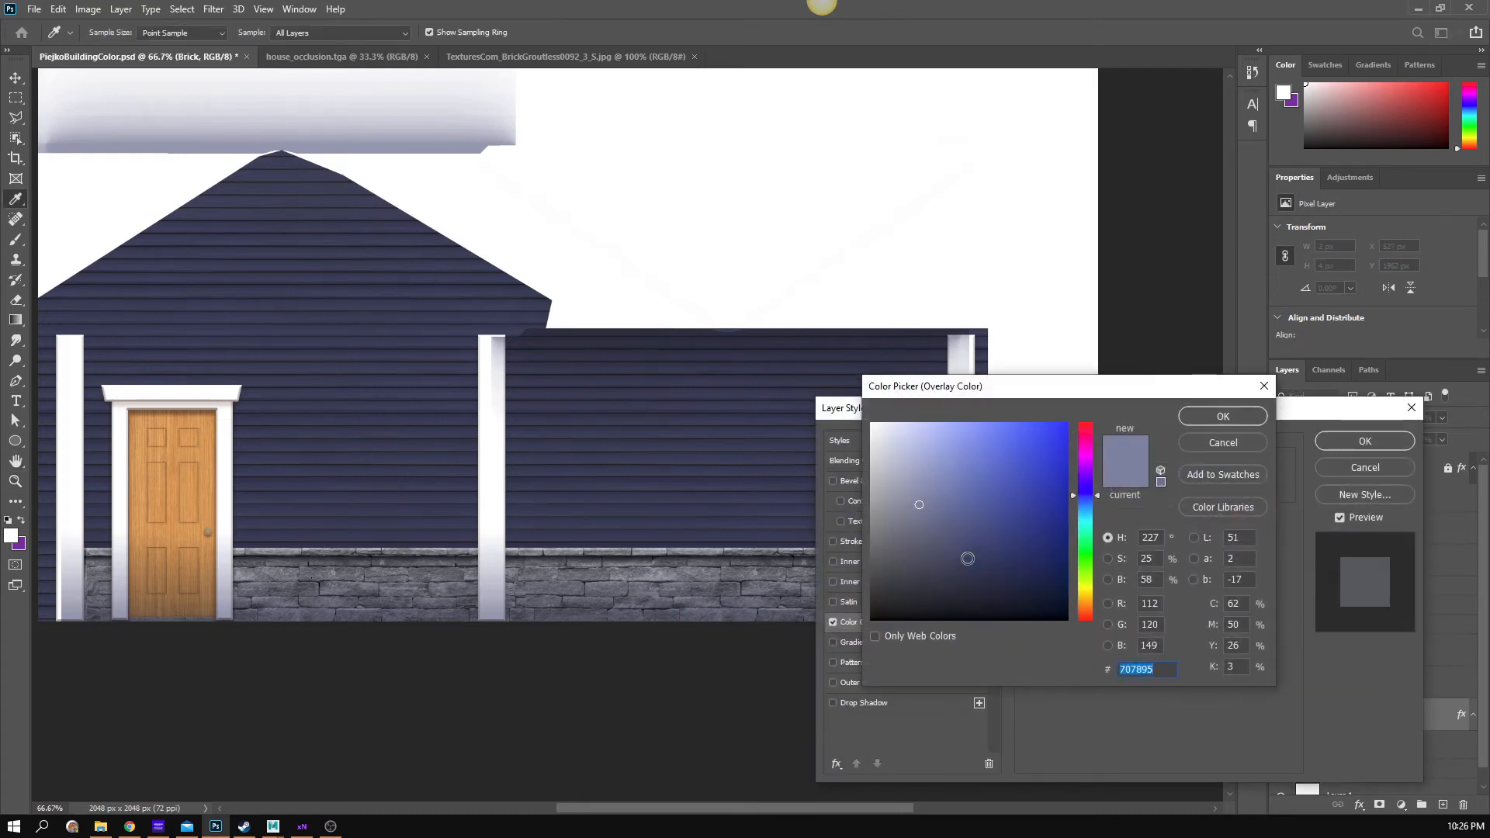
click(925, 568)
click(928, 582)
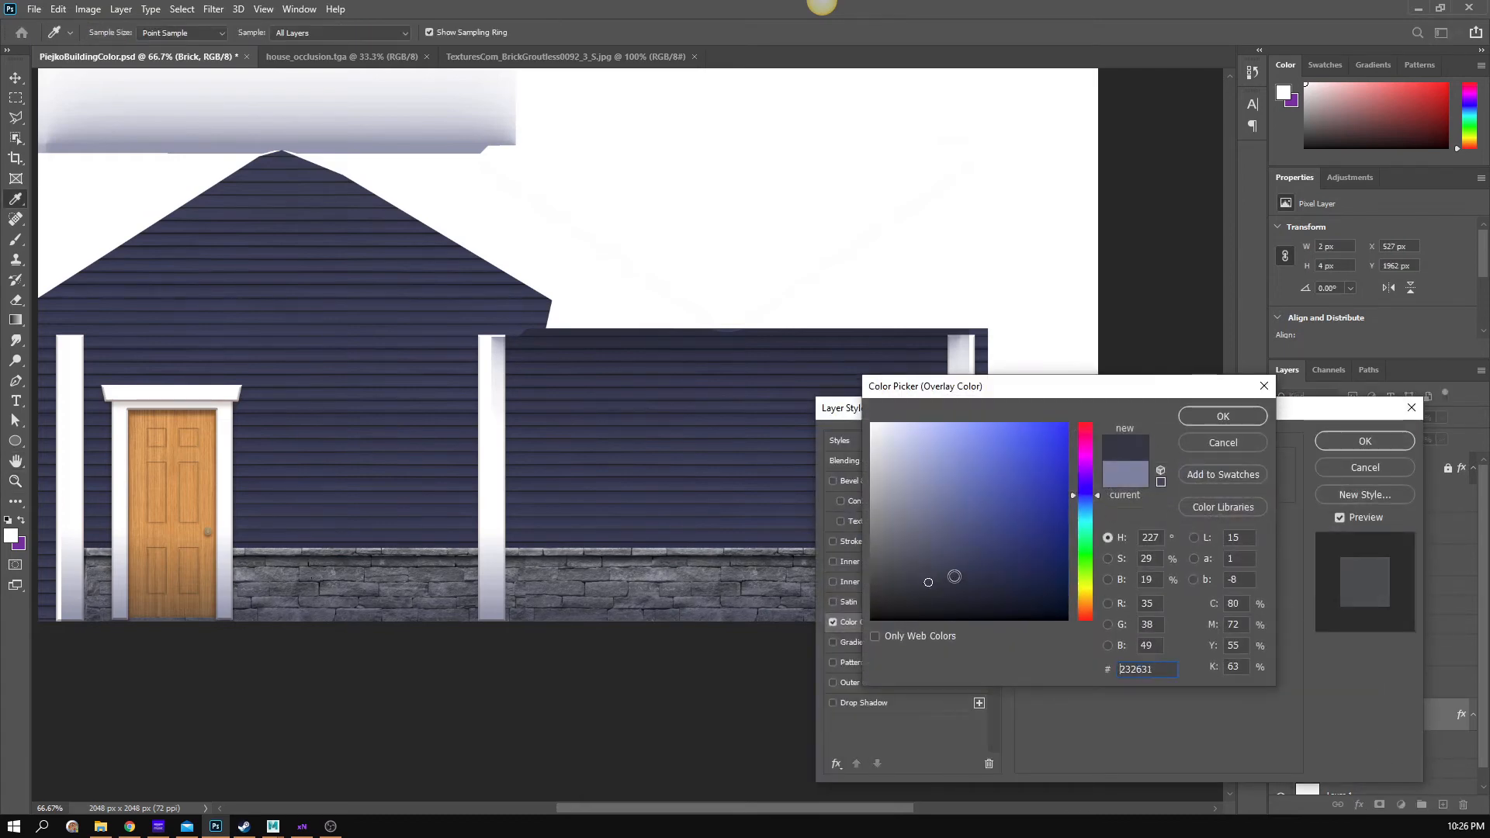
click(1203, 416)
- Set the Brick color overlay's blend mode to Linear Light, apply it and inspect the stone base
click(1141, 471)
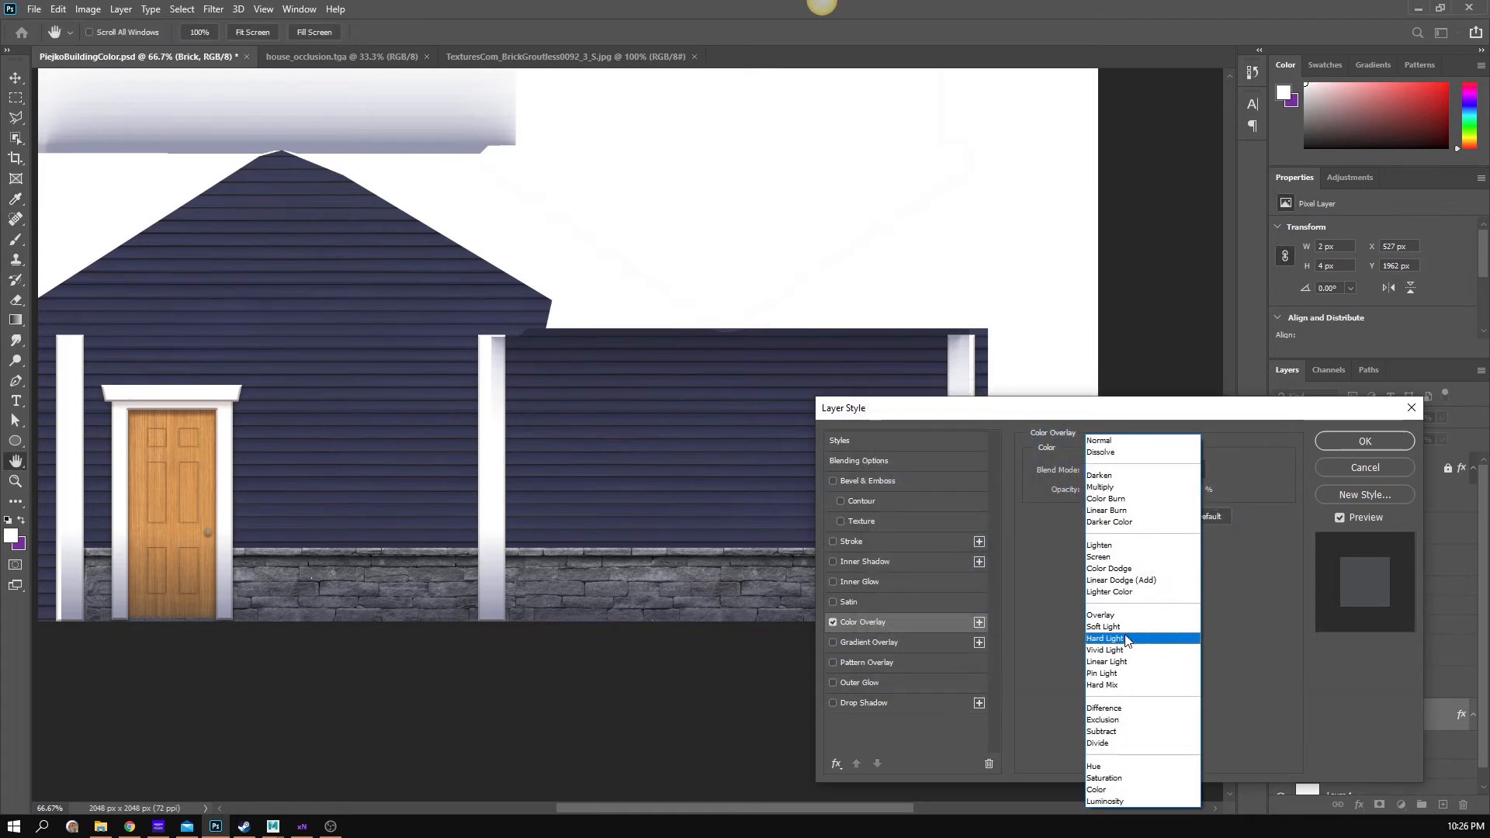
click(1125, 639)
key(Down)
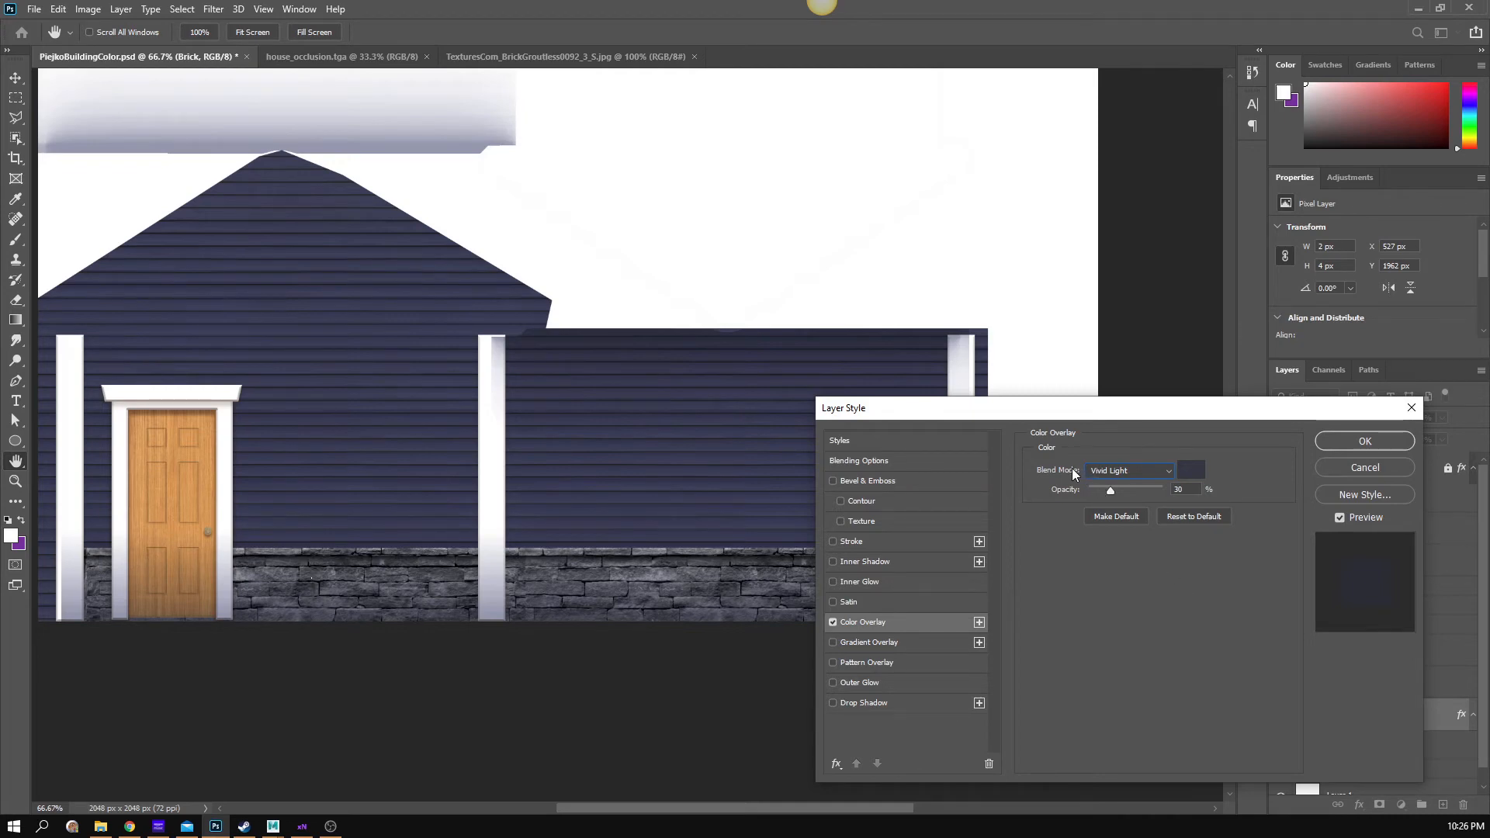
key(Down)
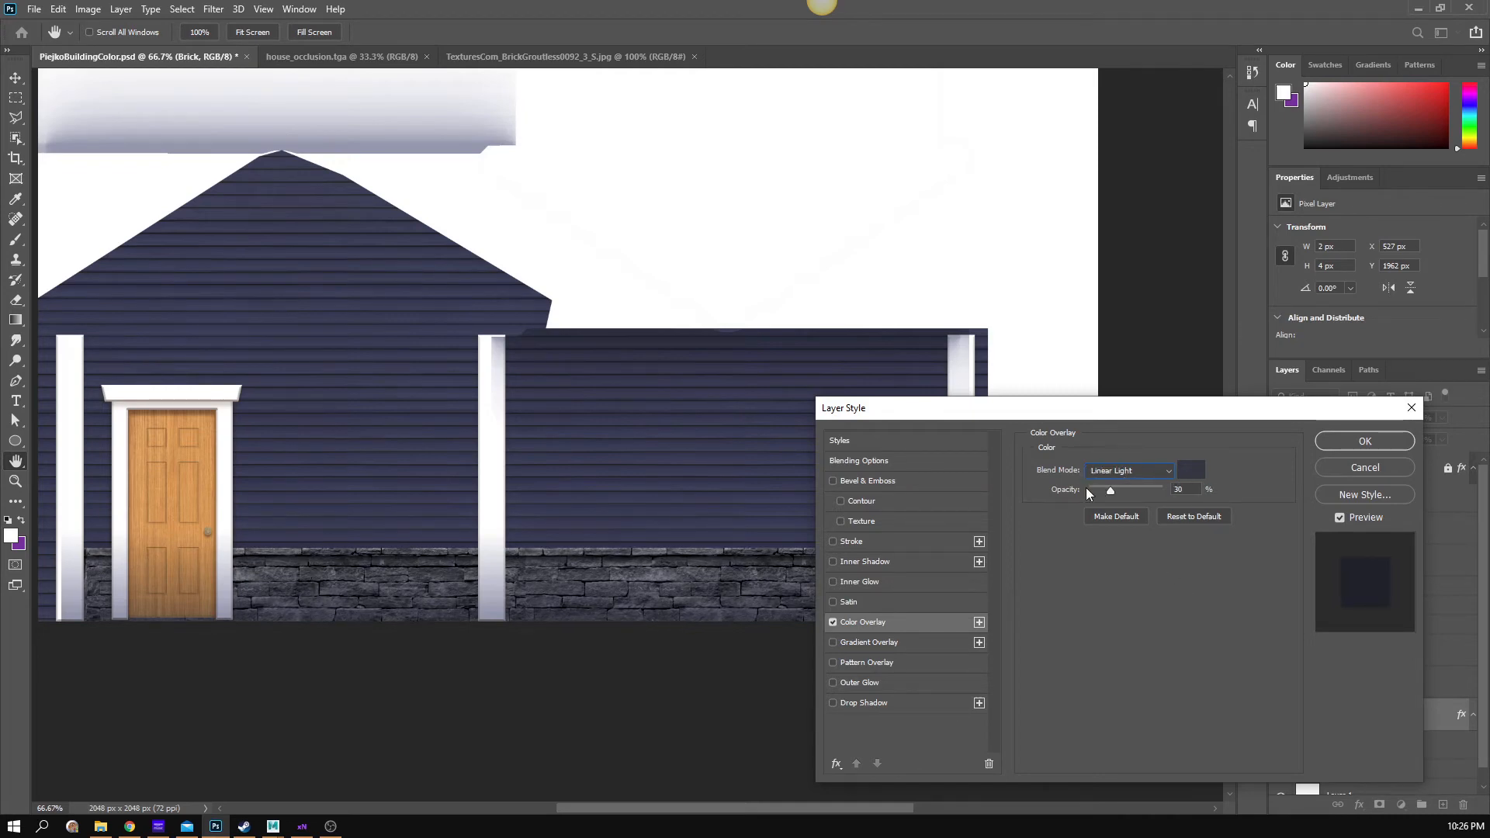
click(1386, 446)
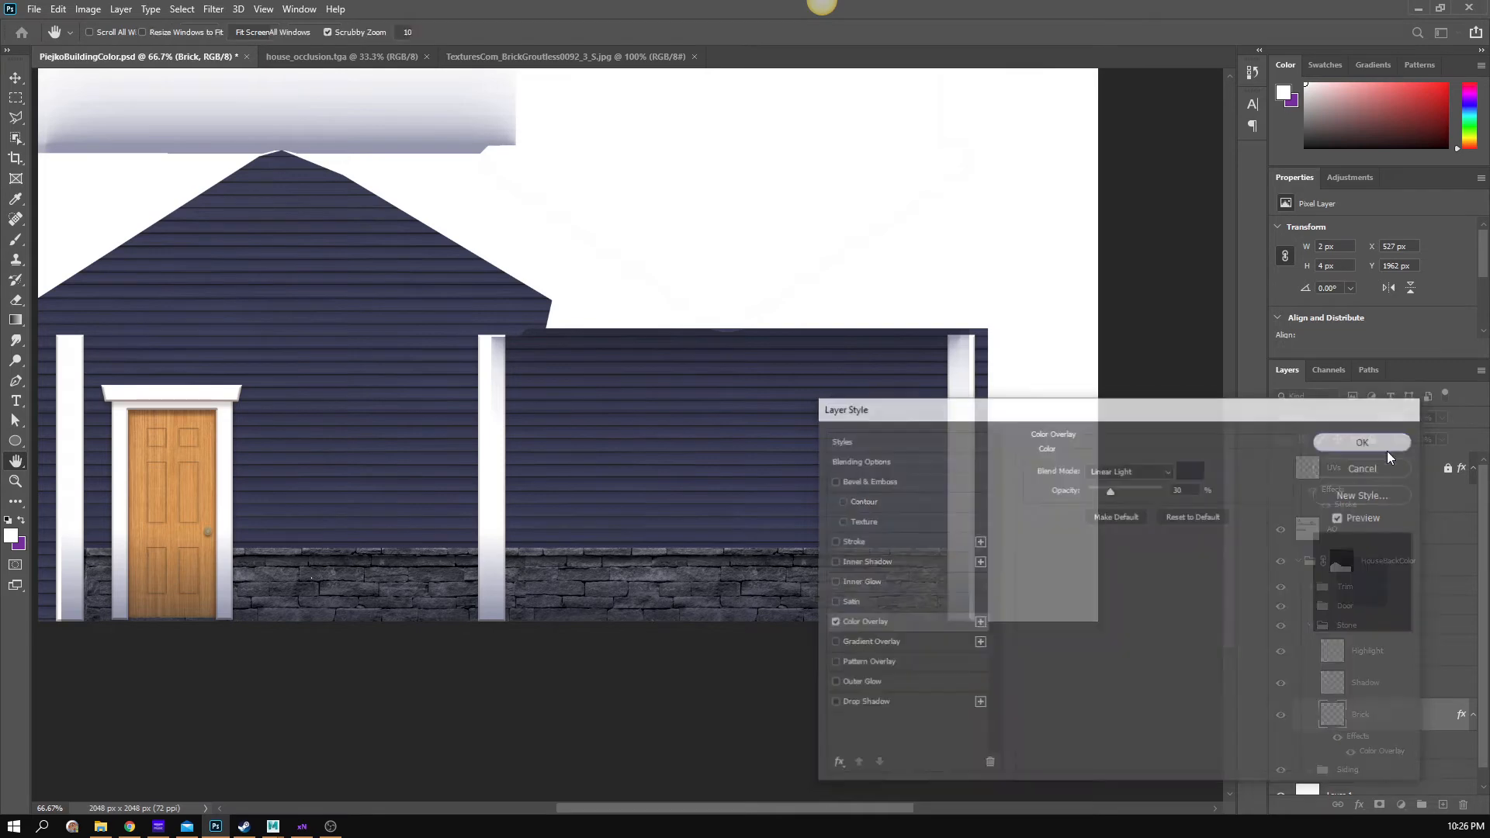
key(z)
click(429, 596)
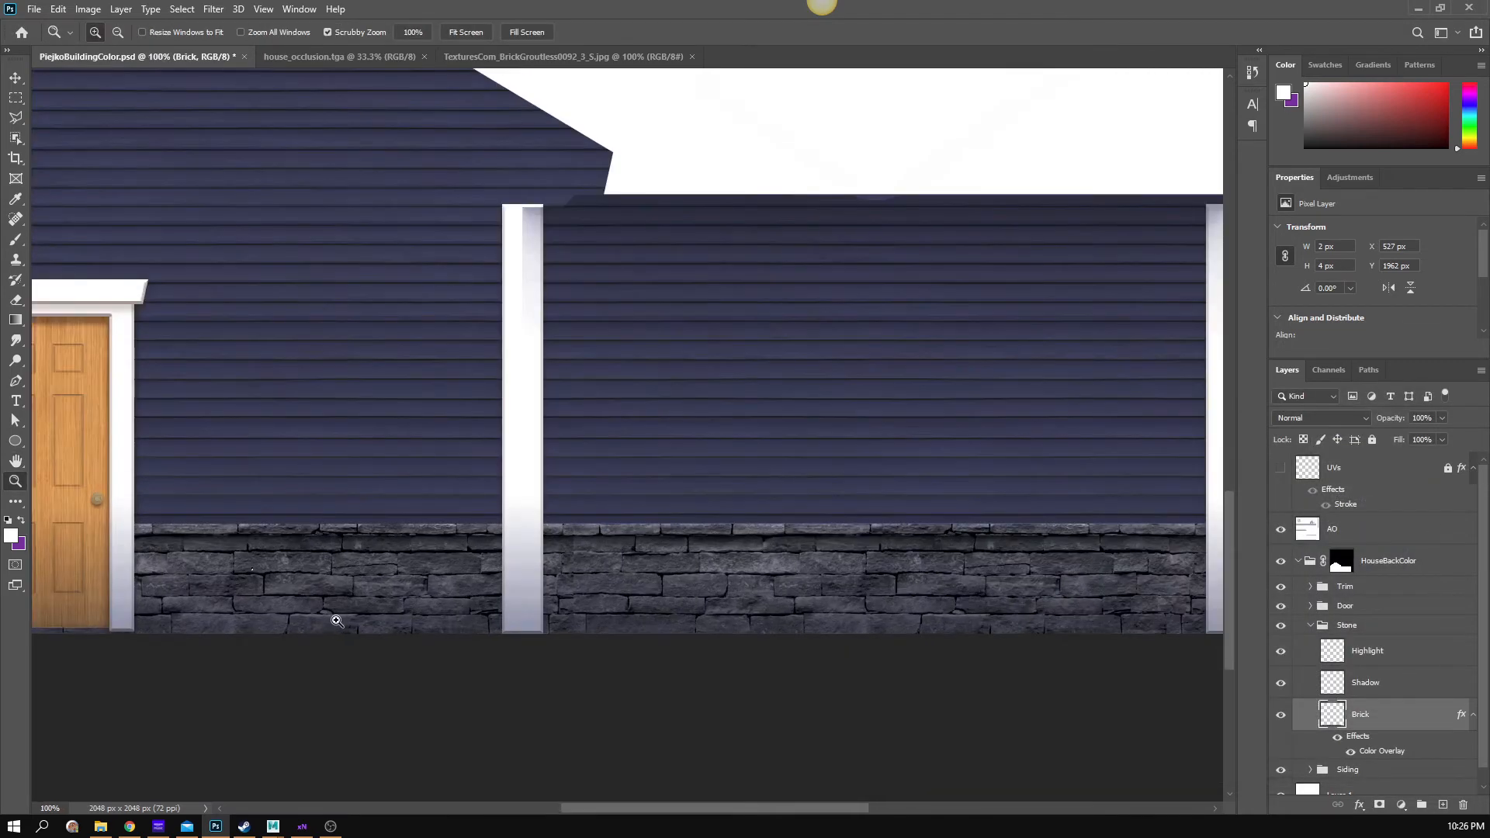
alt+click(336, 619)
alt+click(342, 618)
click(363, 616)
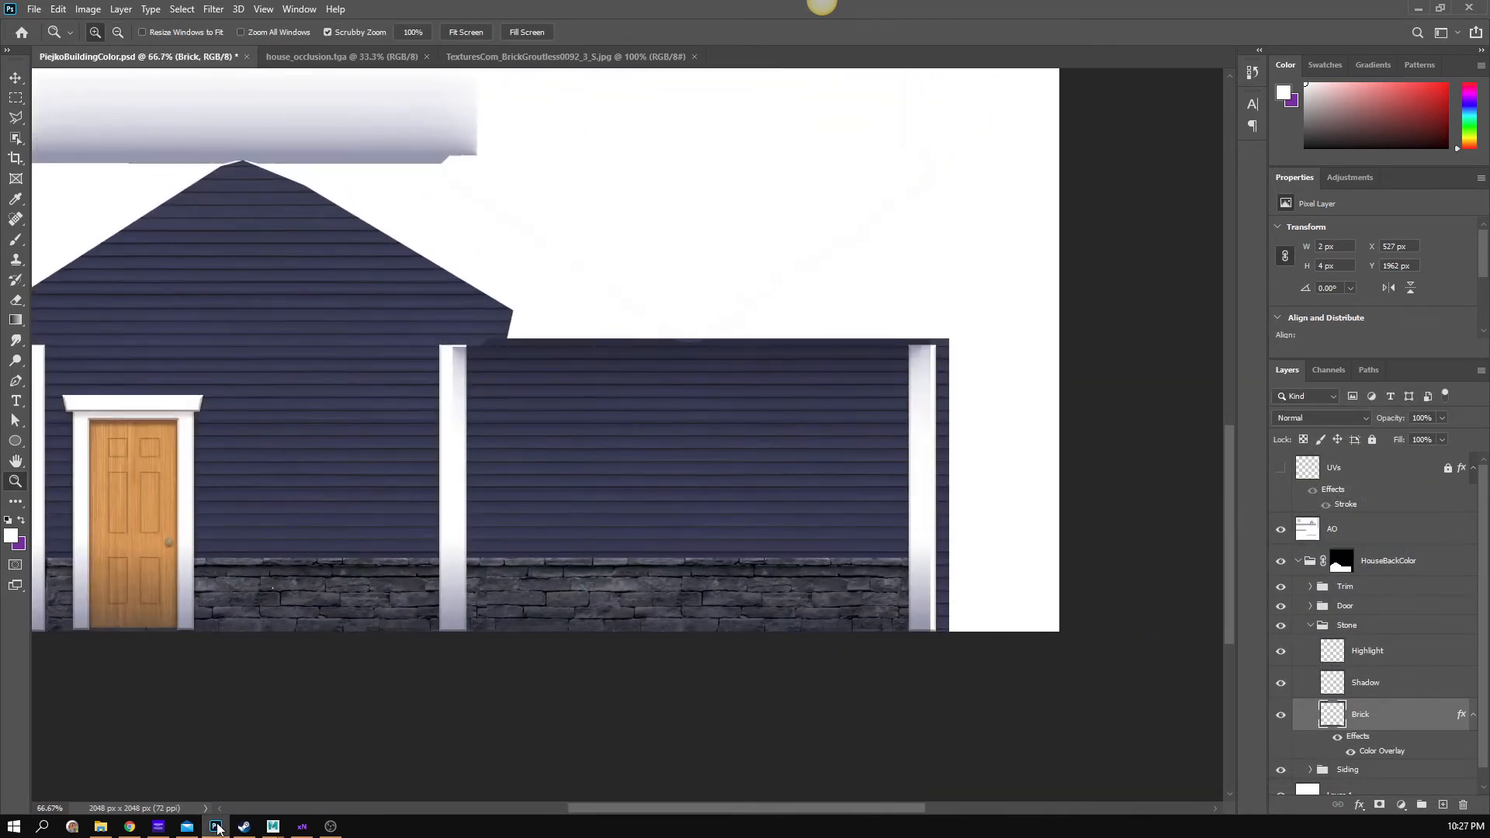
- Switch to Chrome, open the inc.com article's house photo in its own tab and examine its stonework enlarged
click(130, 826)
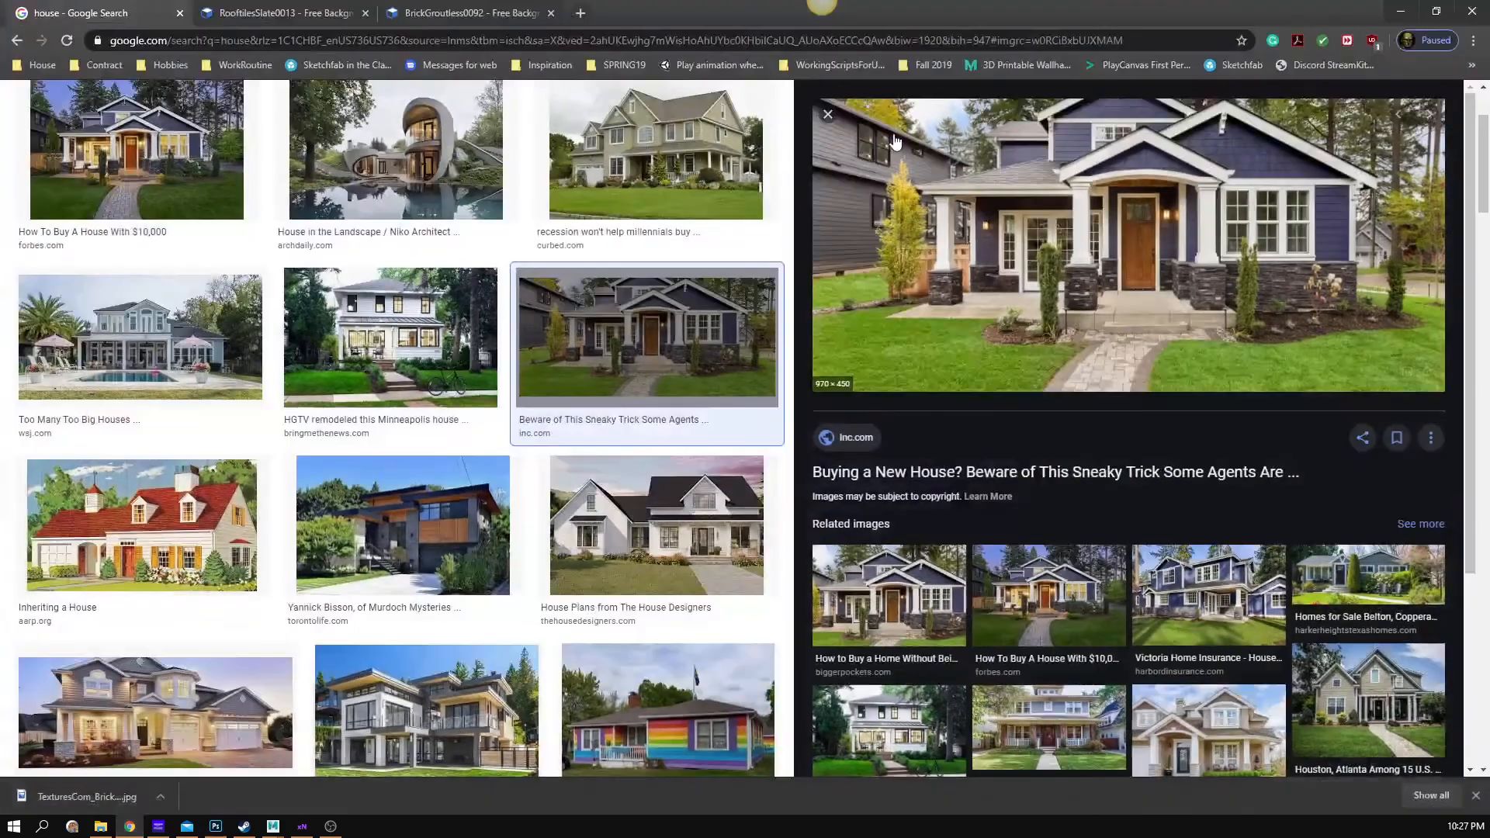
click(1213, 284)
scroll(818, 458, down, 5)
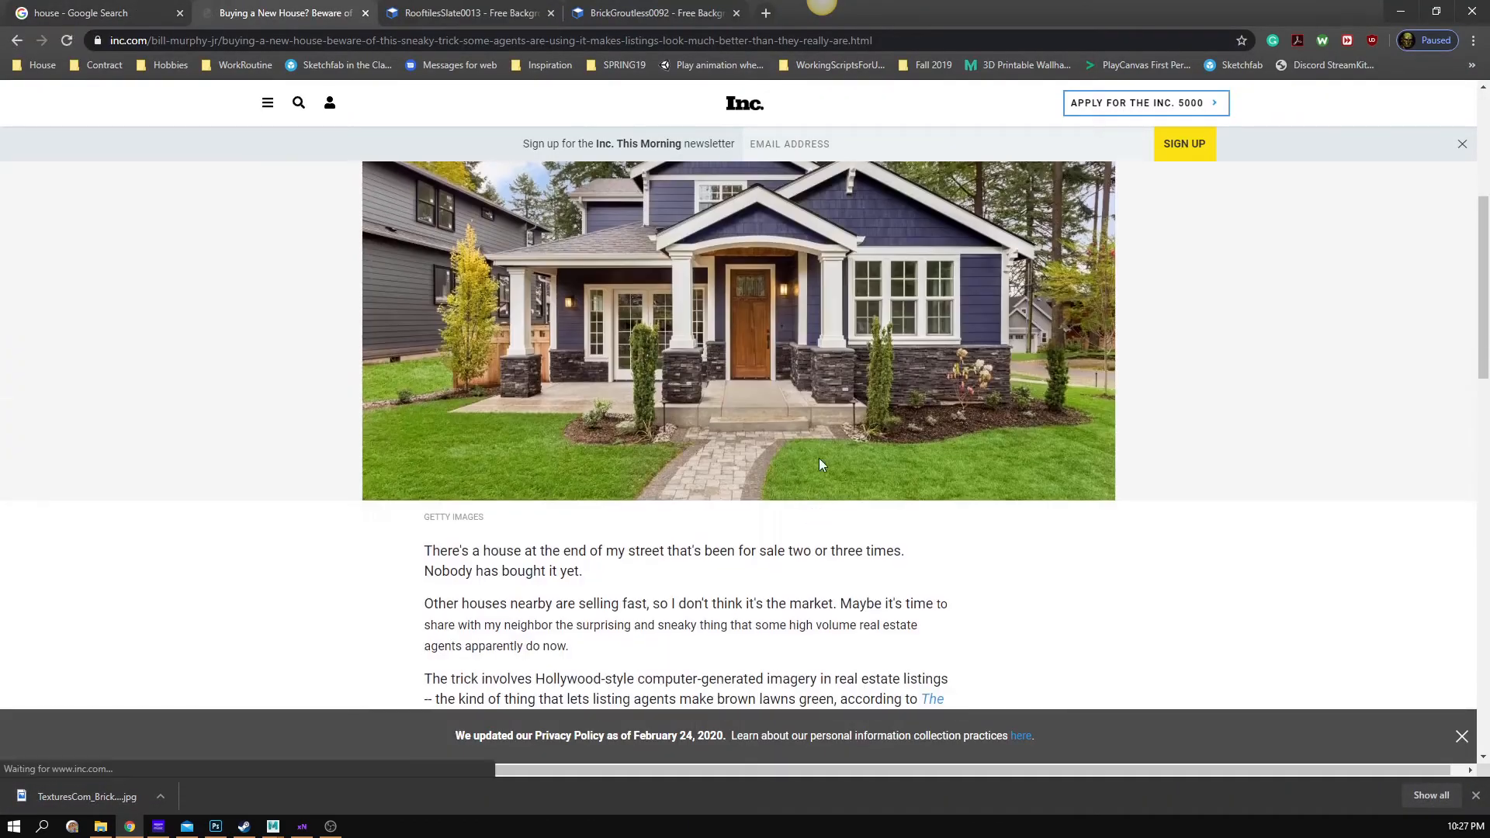
right_click(819, 359)
click(871, 371)
click(456, 12)
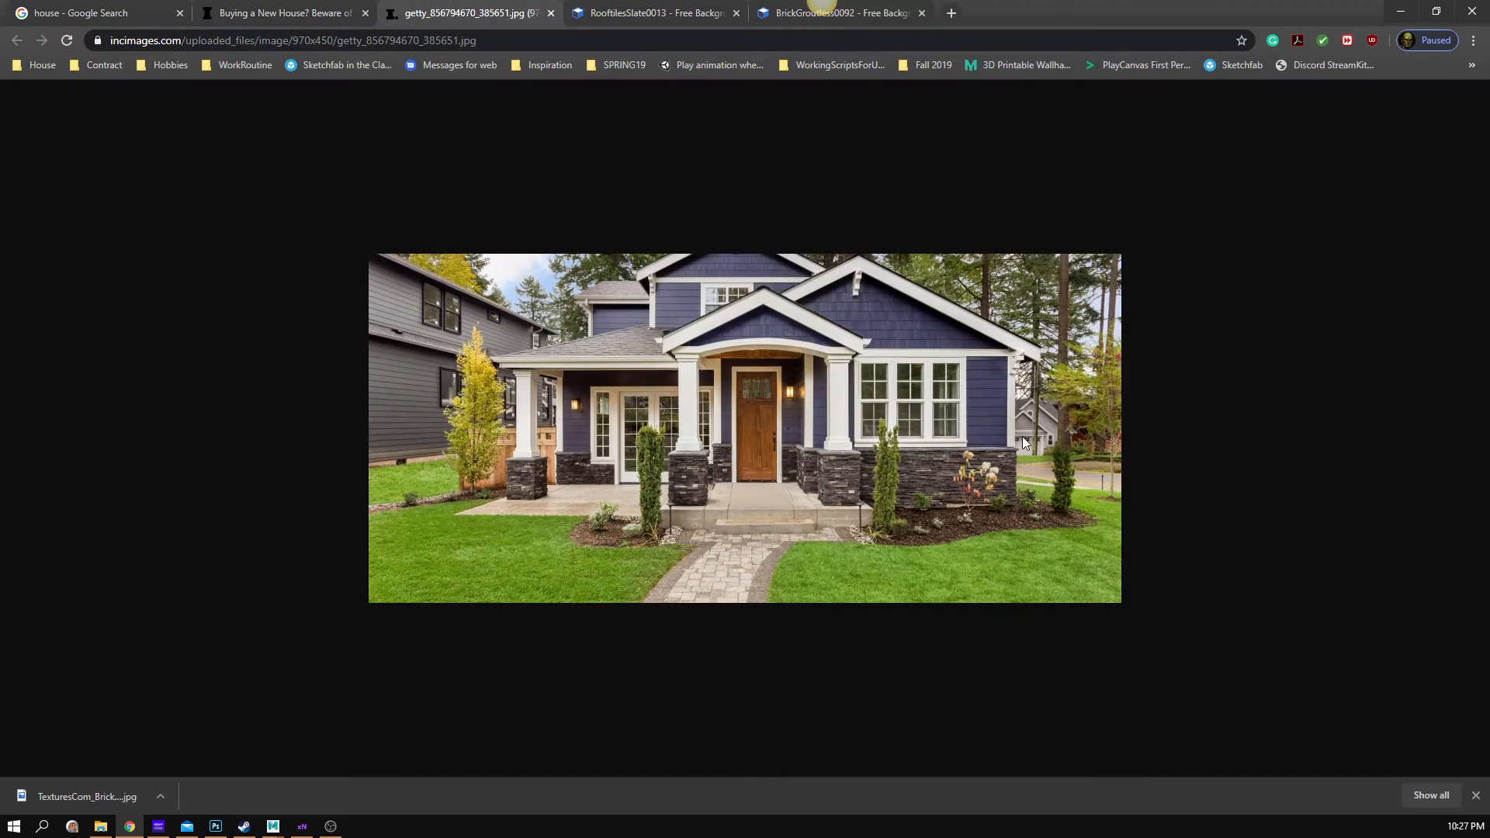
scroll(1022, 436, up, 5)
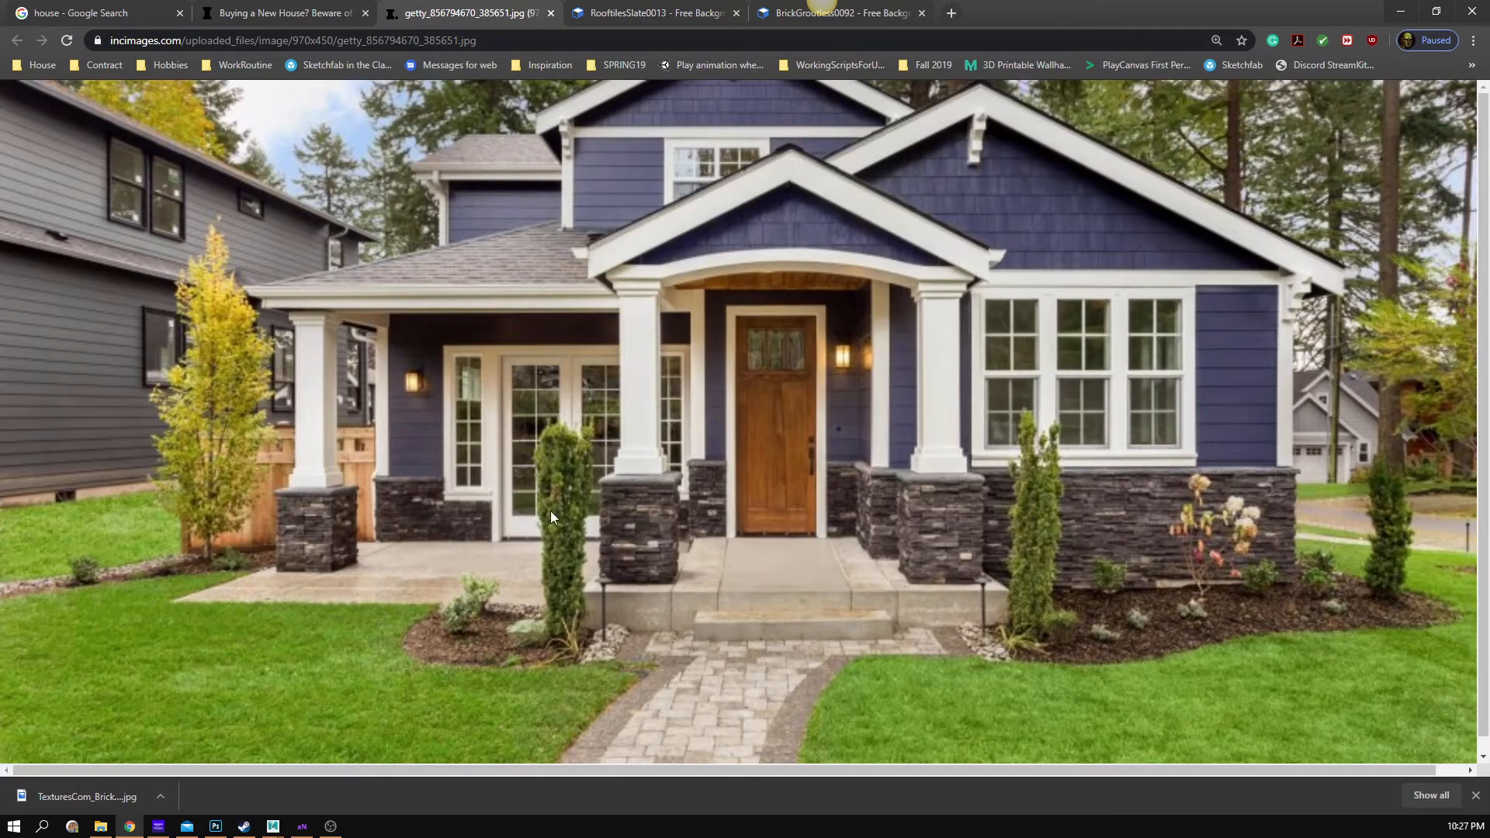
- Switch back to Photoshop and add a new layer named highlights directly above the Brick layer in the Stone group
drag(1381, 13, 1129, 69)
click(1143, 55)
click(1397, 10)
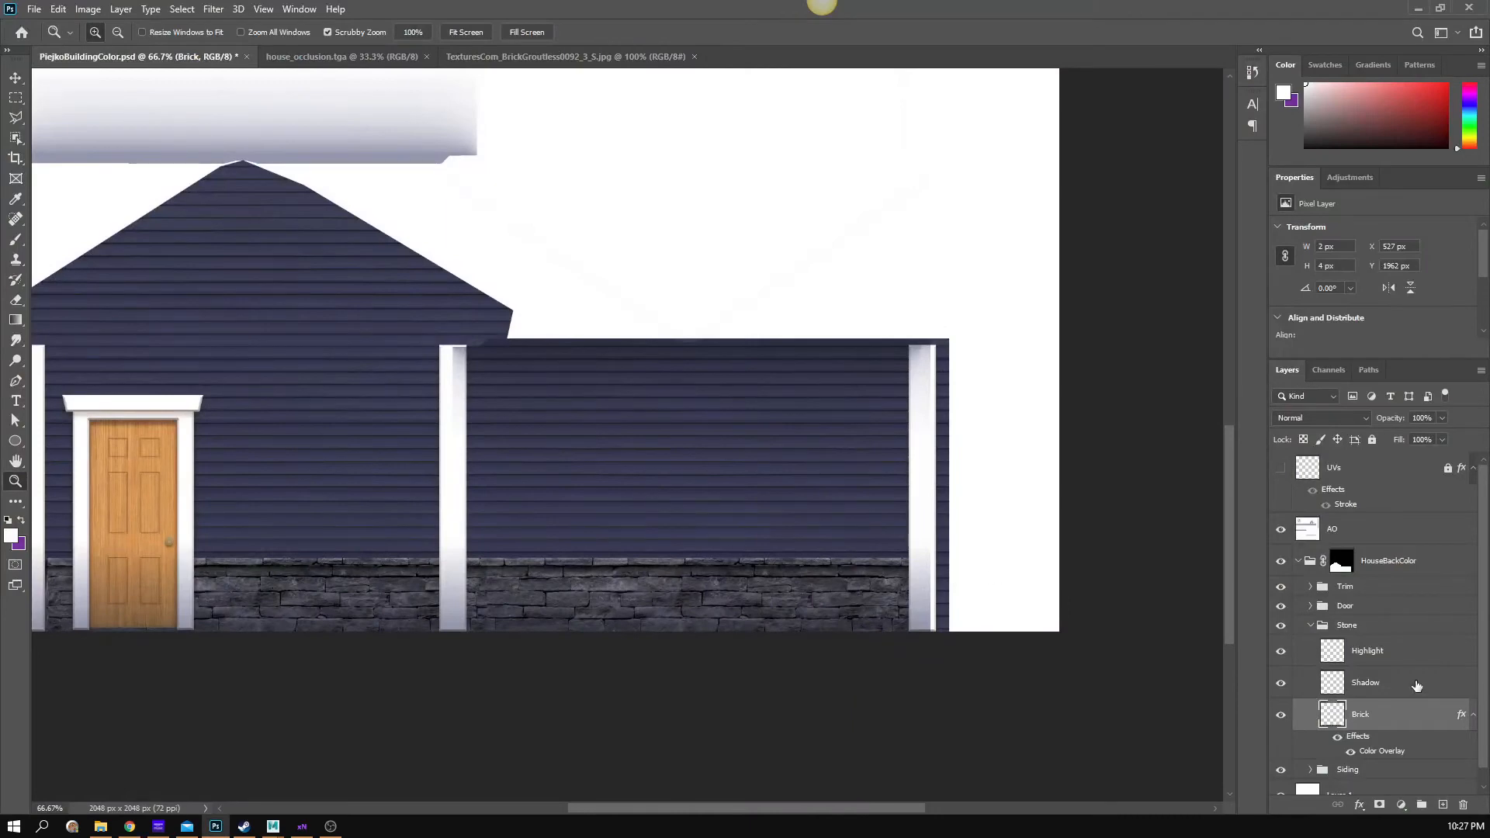
click(1441, 805)
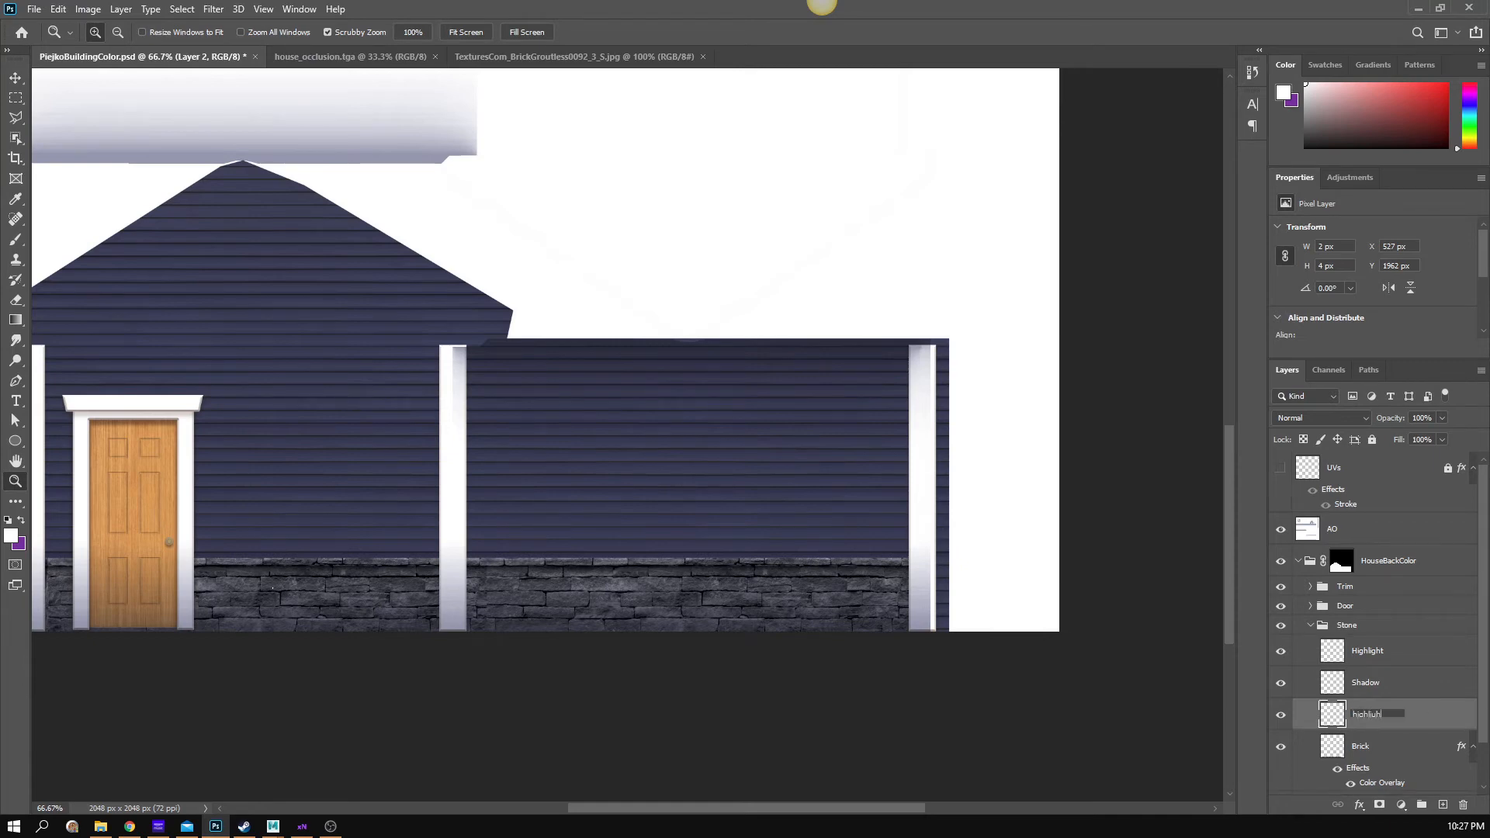
text(highlights)
key(Return)
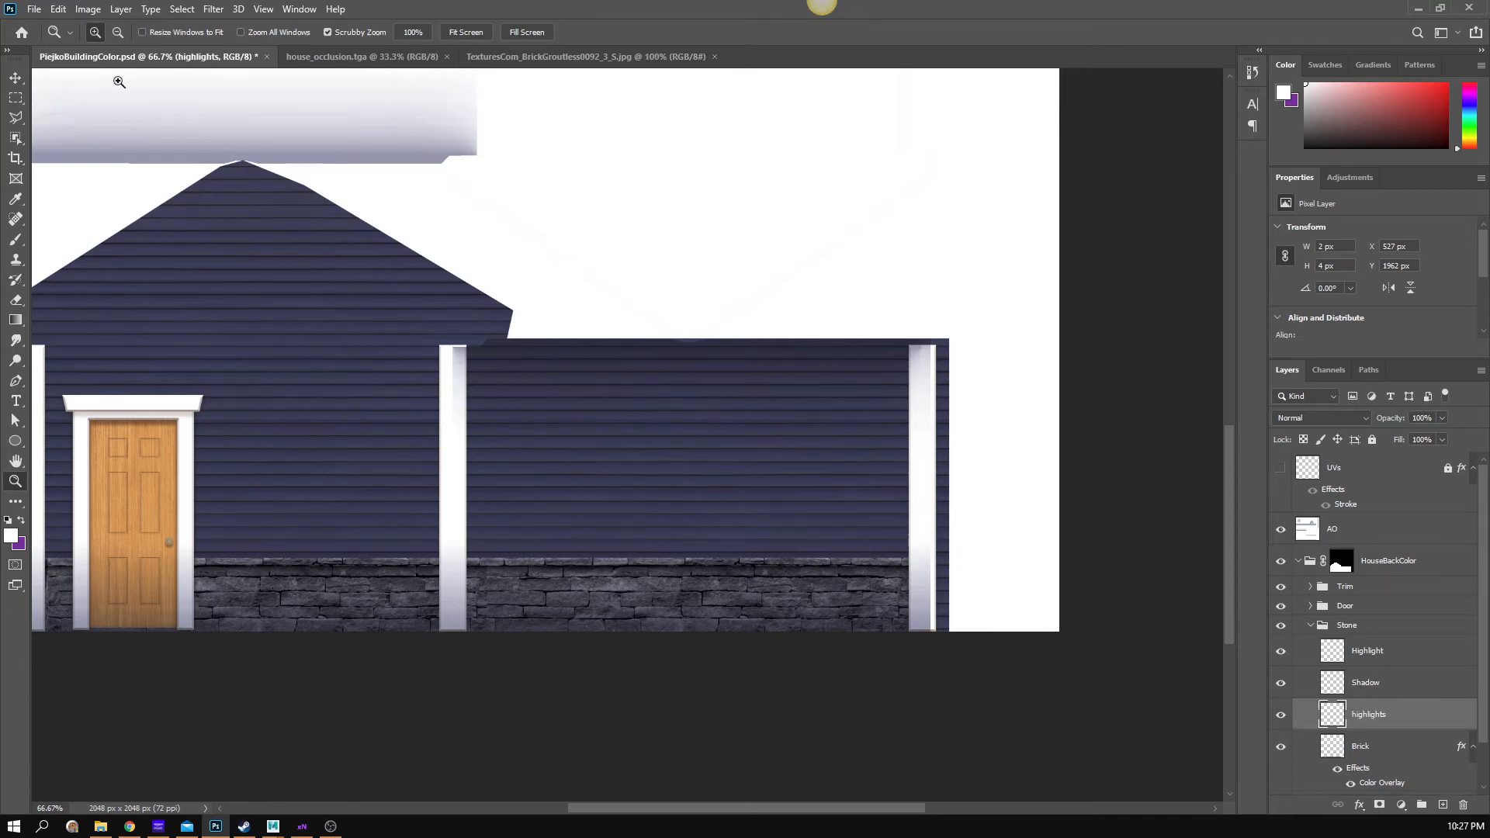
- On the highlights layer, select a single stone in the third visible course of the section between the posts and fill it white
click(14, 99)
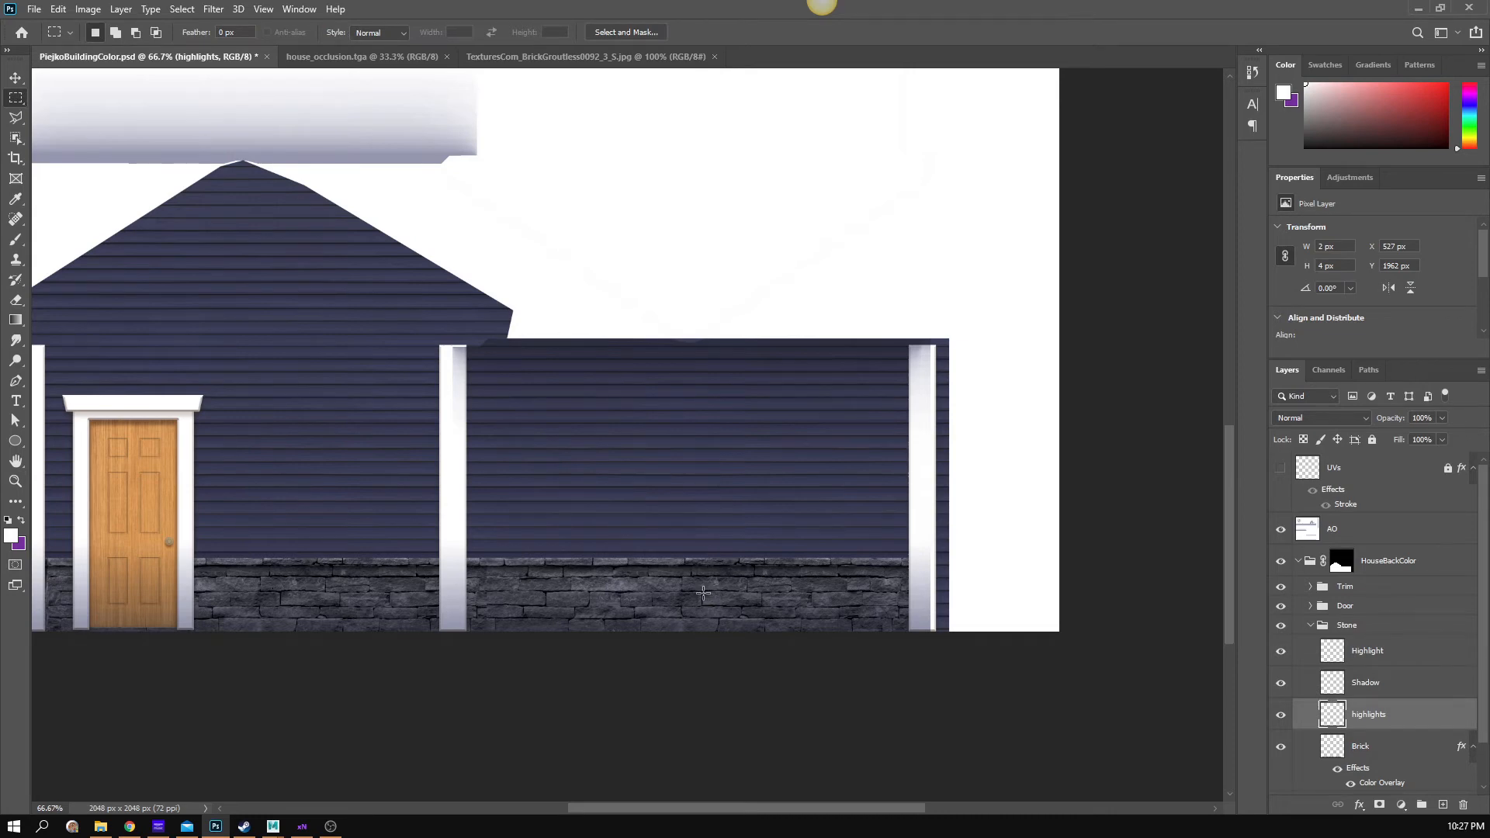
mouse_move(700, 592)
mouse_down()
mouse_move(758, 574)
mouse_move(791, 585)
mouse_move(764, 608)
mouse_up()
key(z)
click(744, 598)
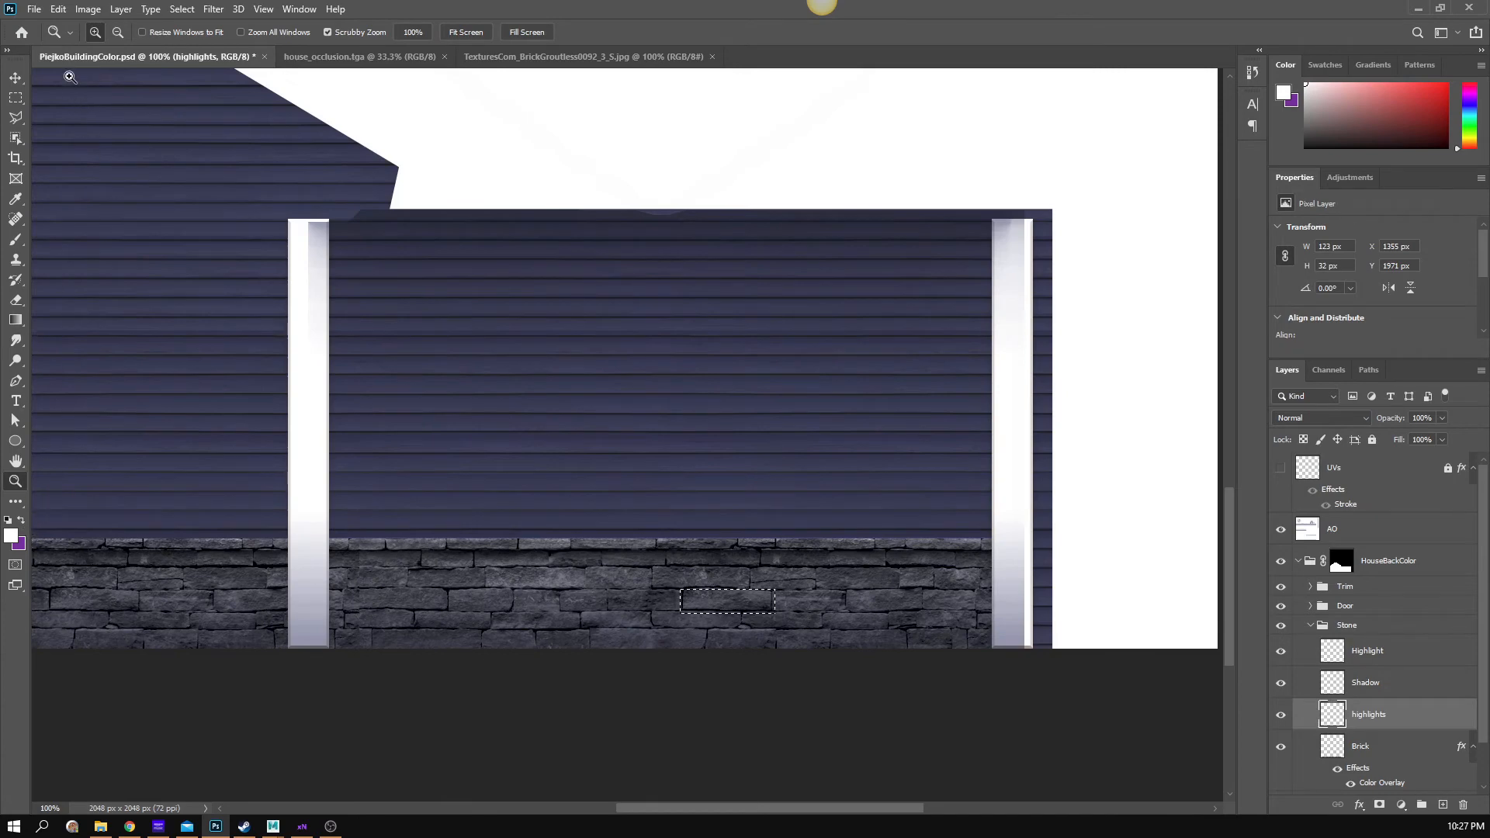
key(shift+F5)
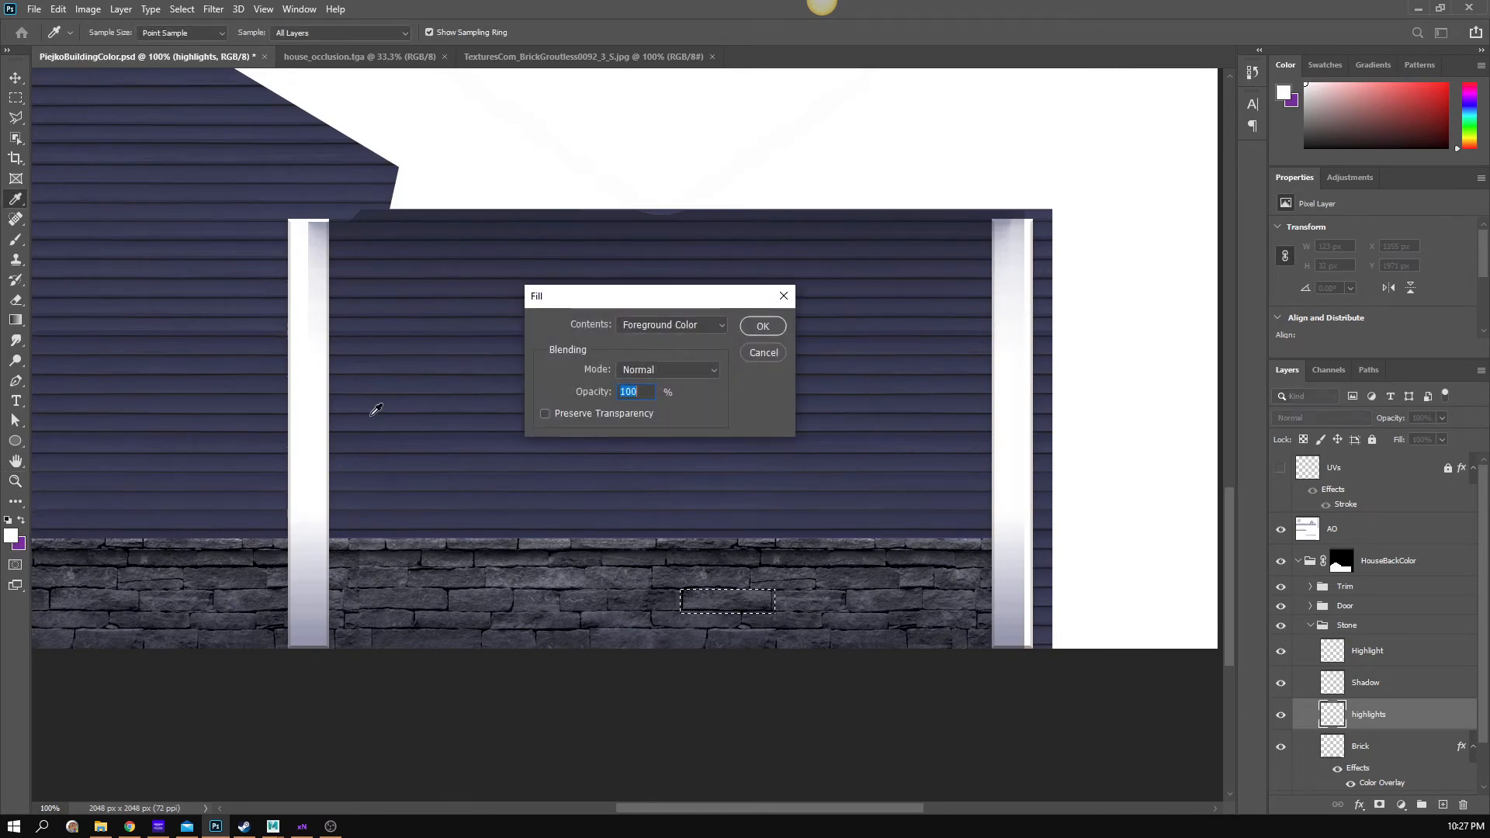
click(766, 331)
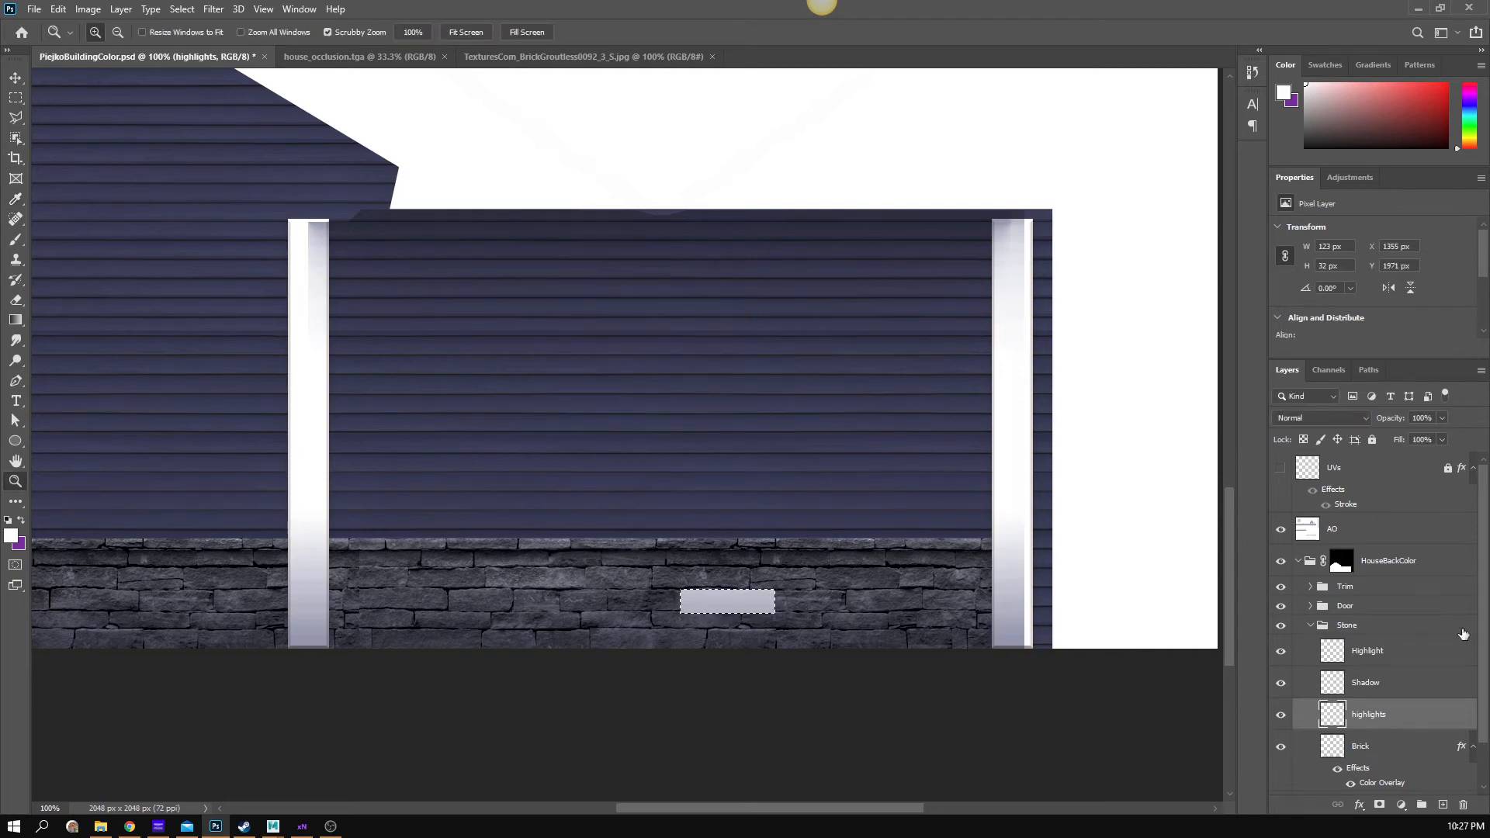
- Set the highlights layer's blend mode to Overlay and clear the selection around the brightened stone
click(1323, 419)
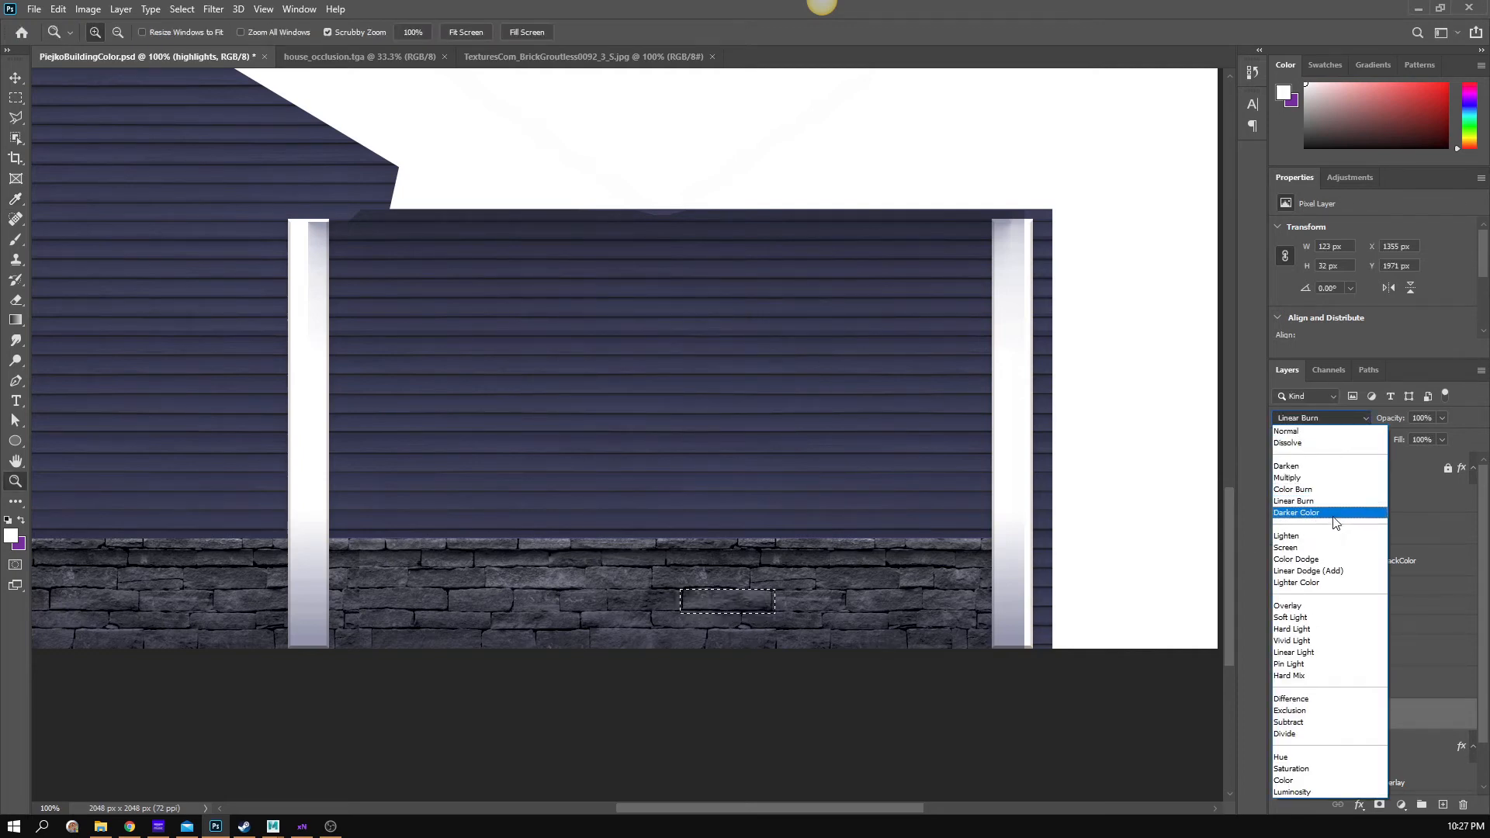
click(1308, 605)
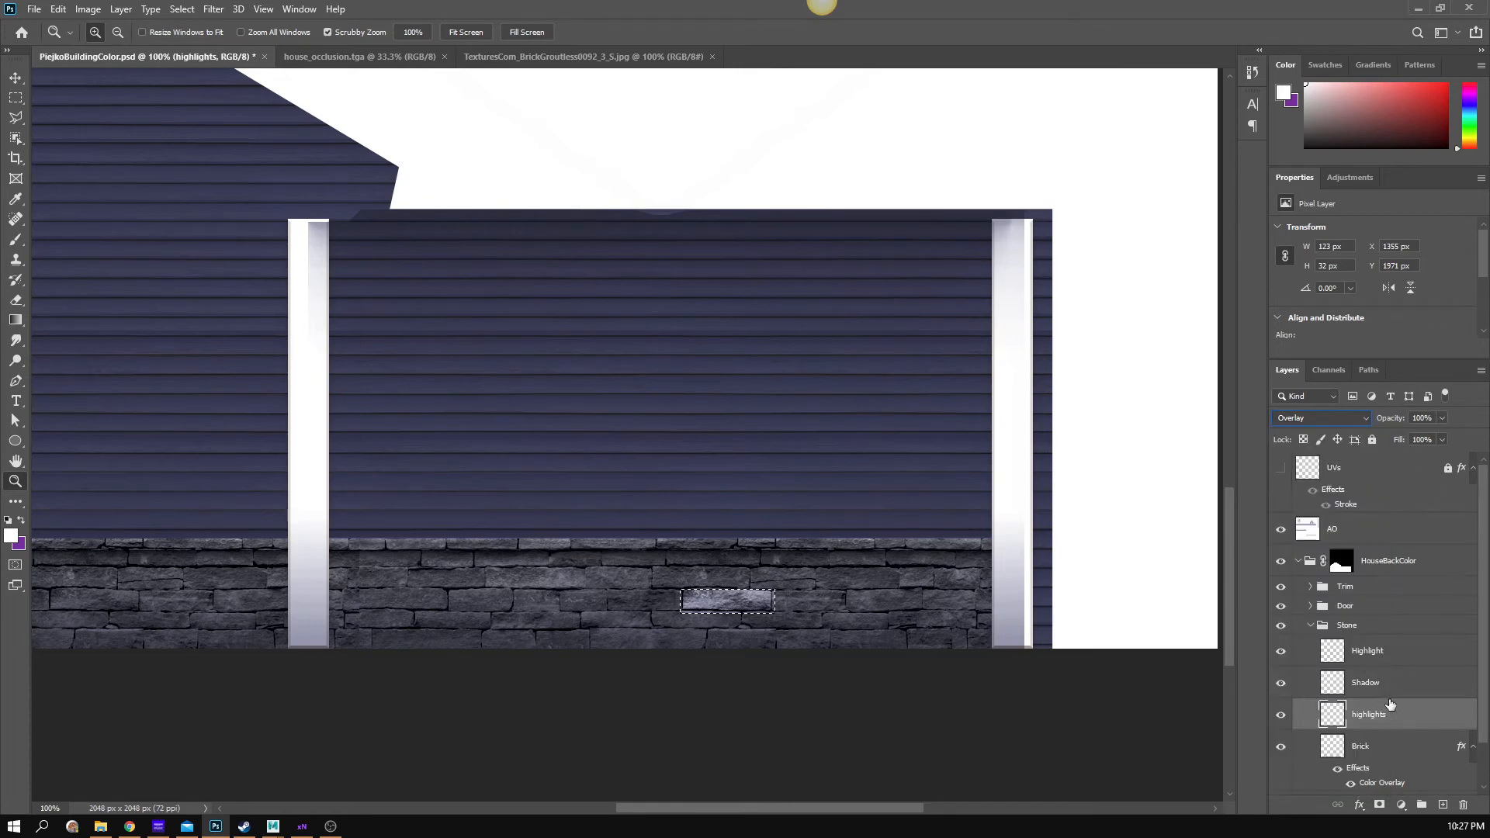
click(855, 605)
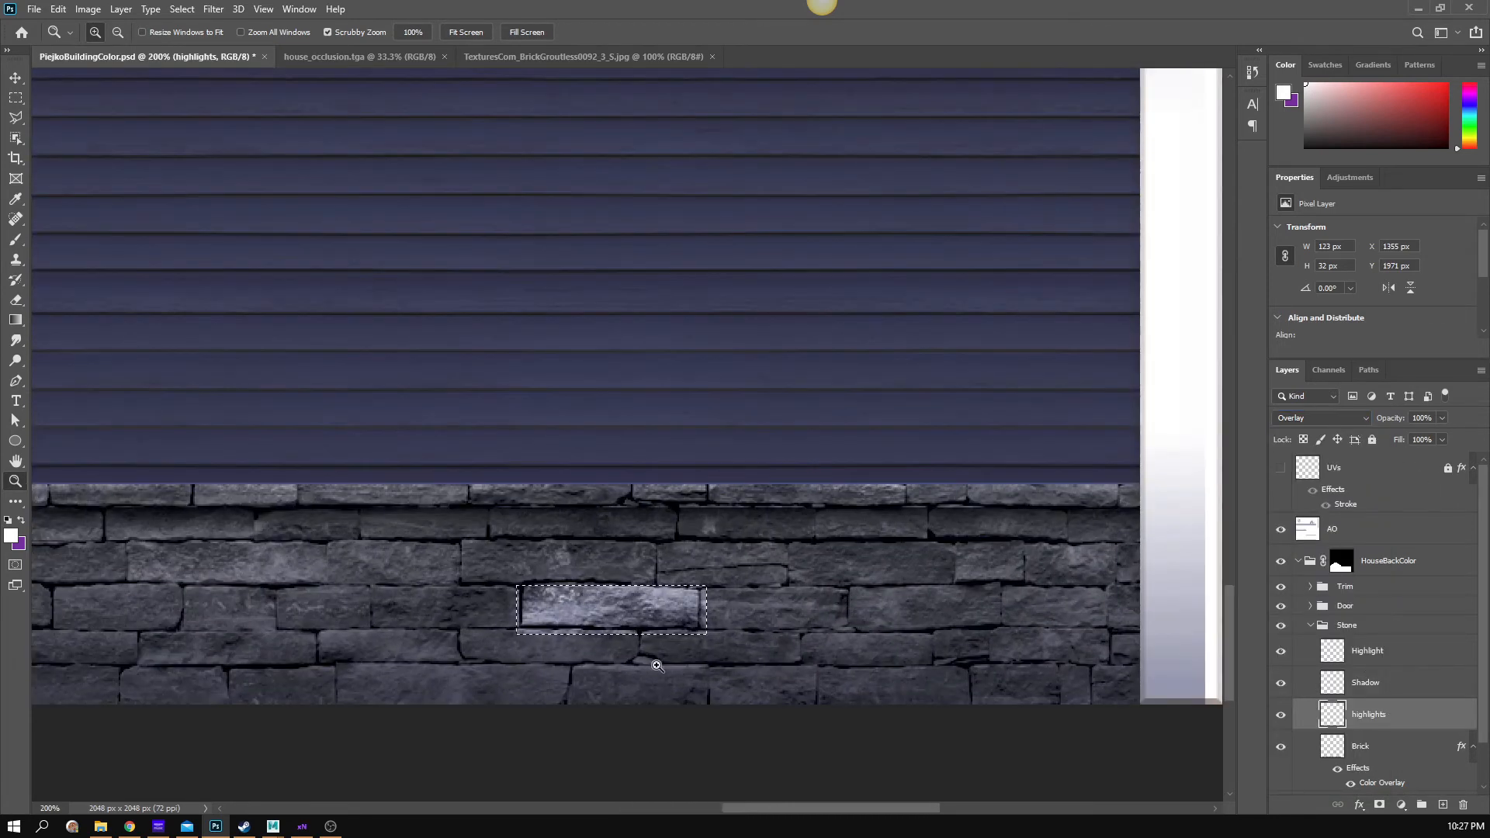
key(e)
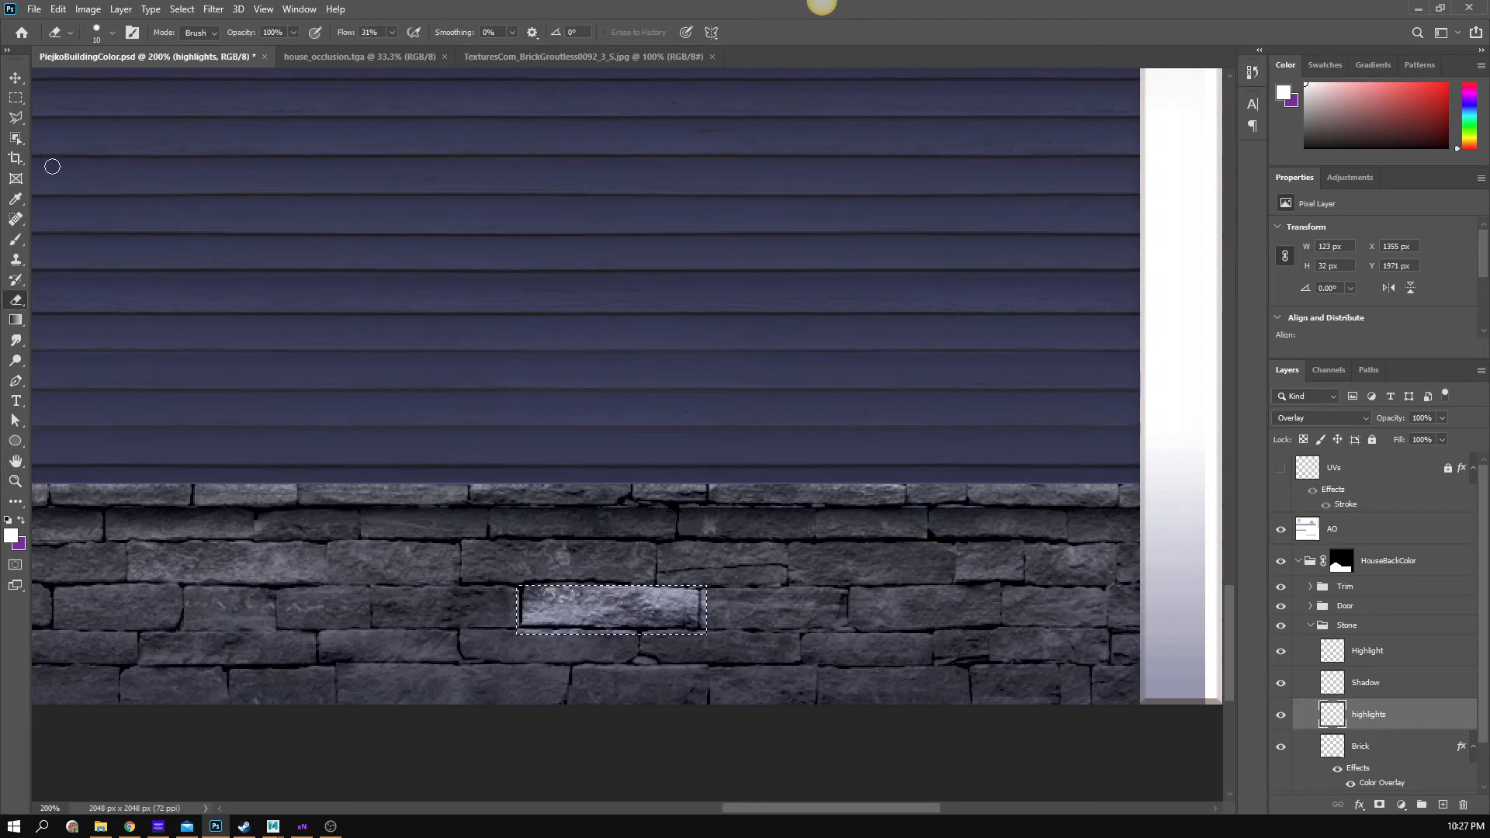
click(15, 97)
key(e)
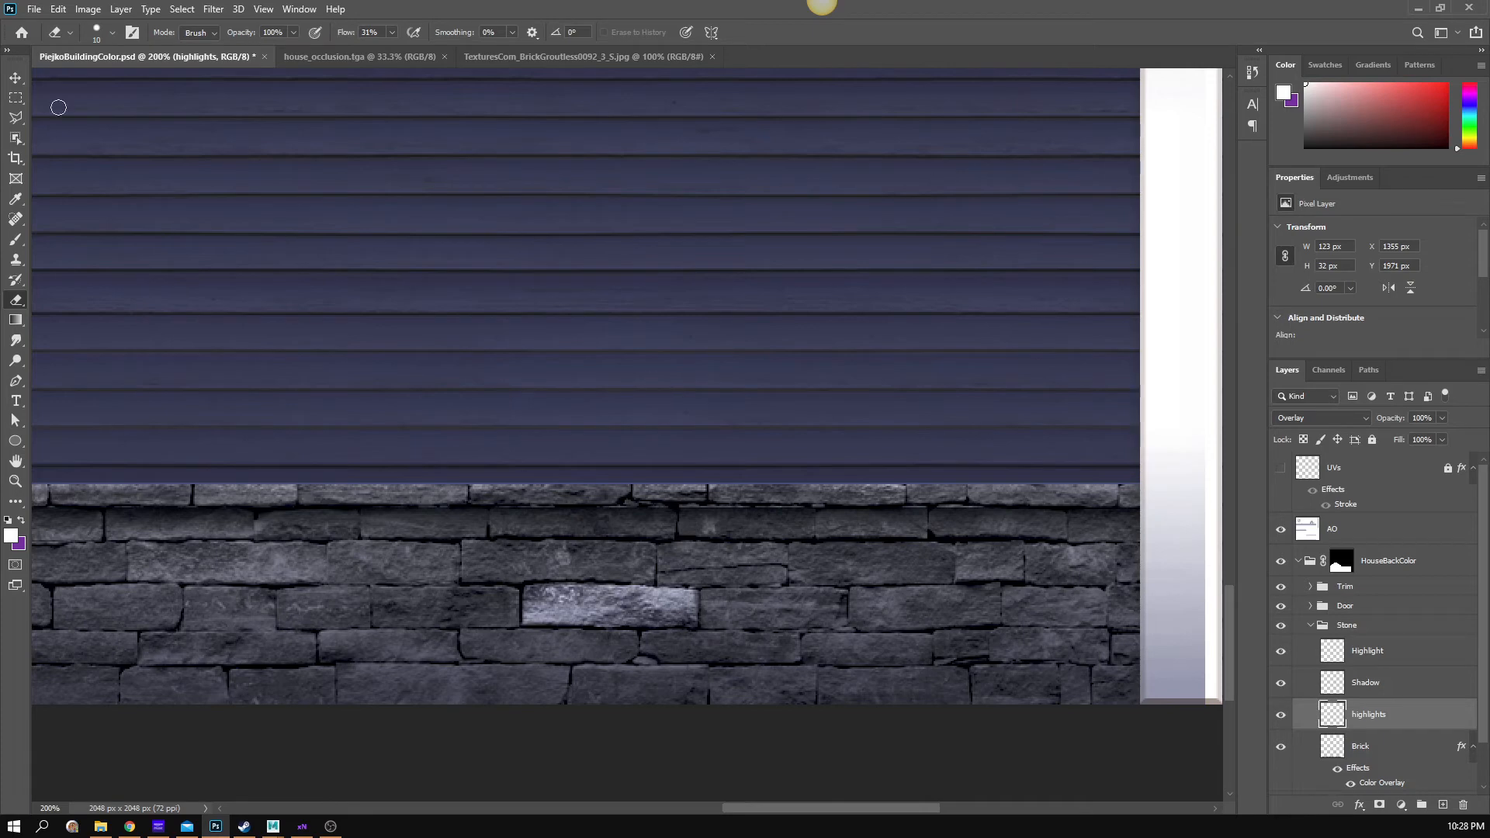
- Fill a small stone near the far-right trim post with white and lower the highlights layer's opacity to 64%
click(15, 97)
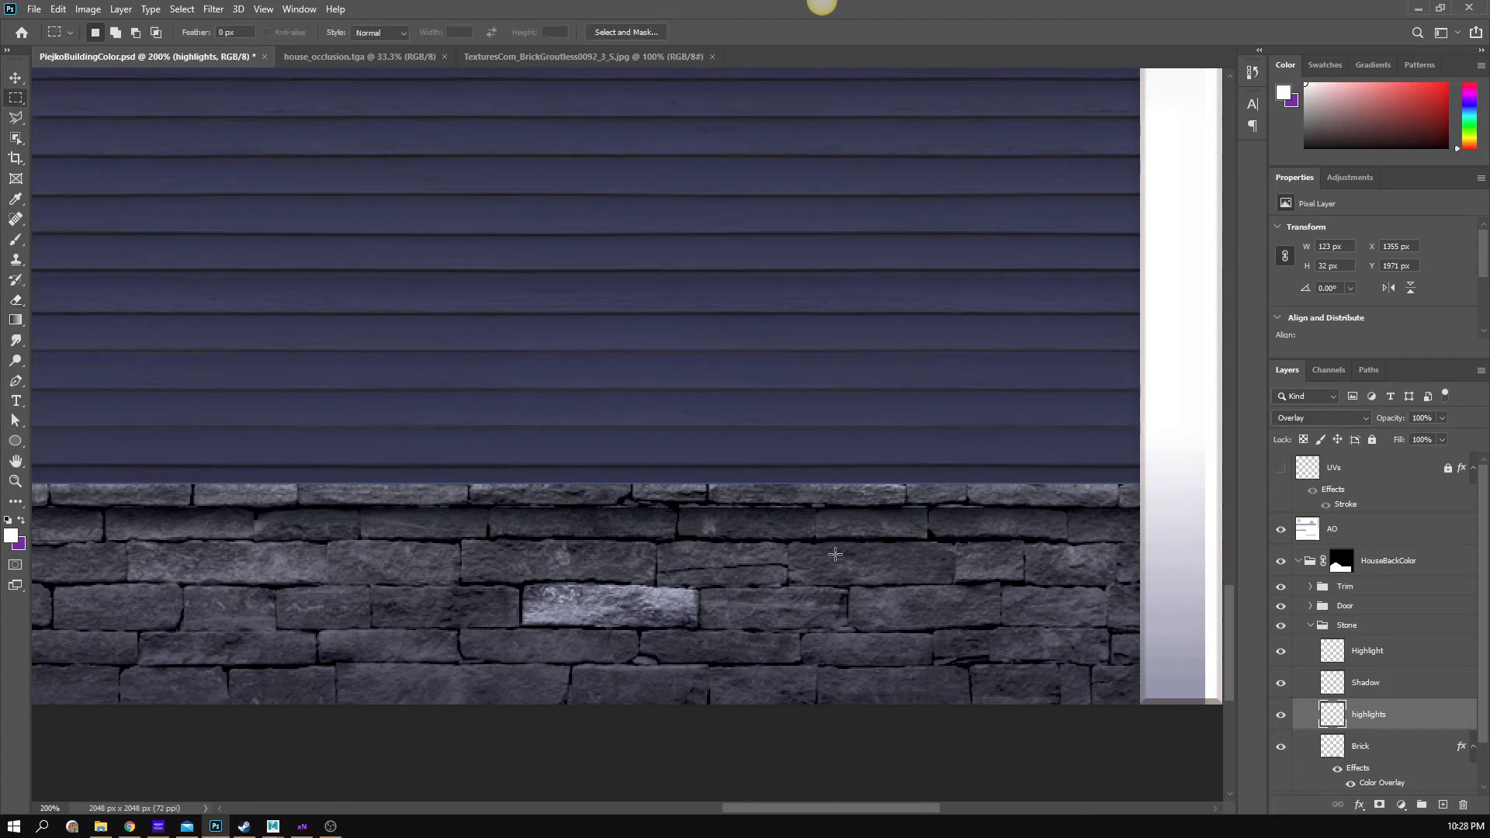
drag(955, 544, 1025, 579)
key(shift+F5)
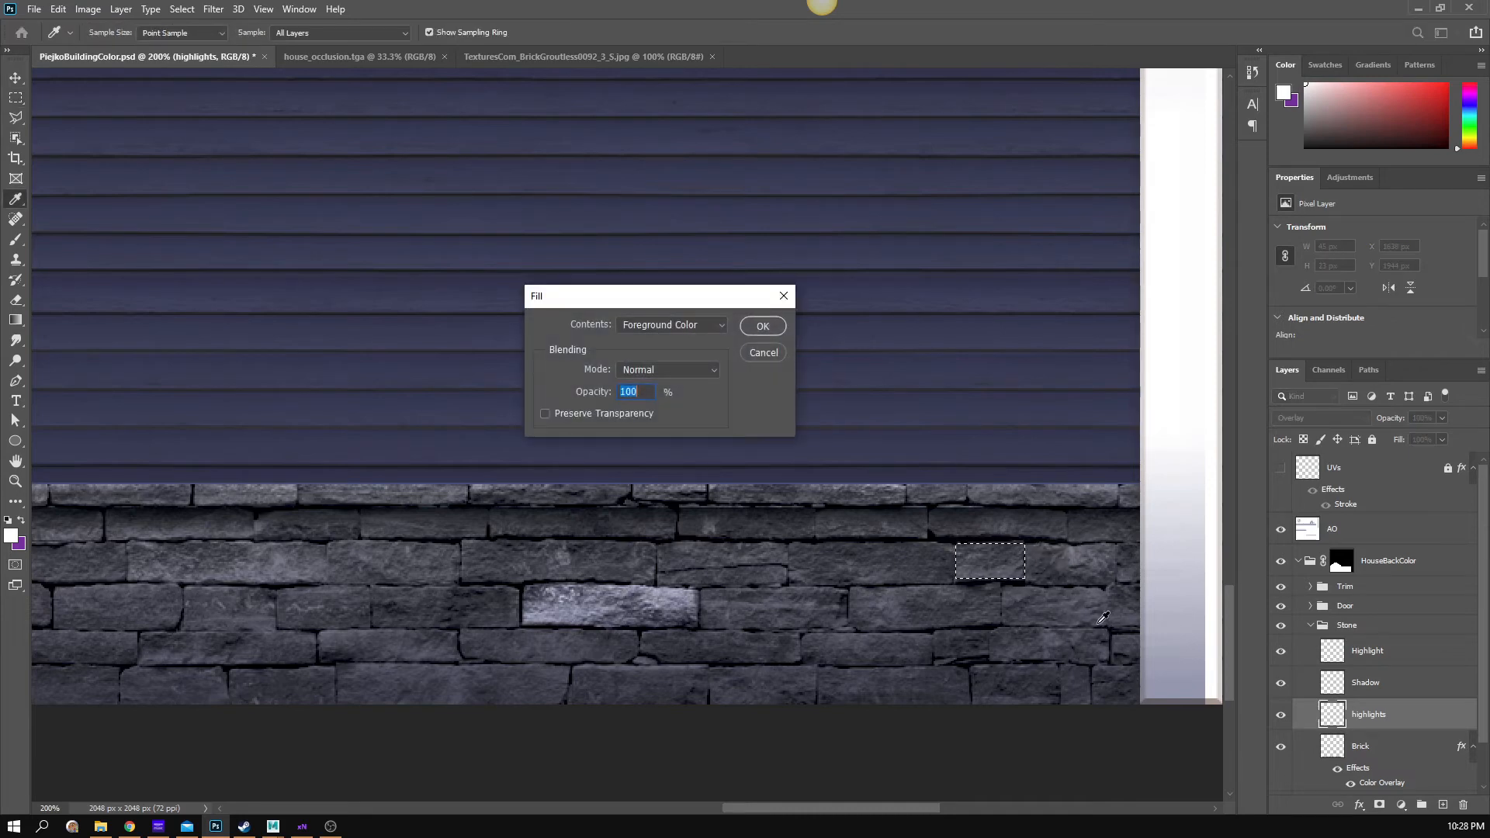
key(Return)
key(ctrl+d)
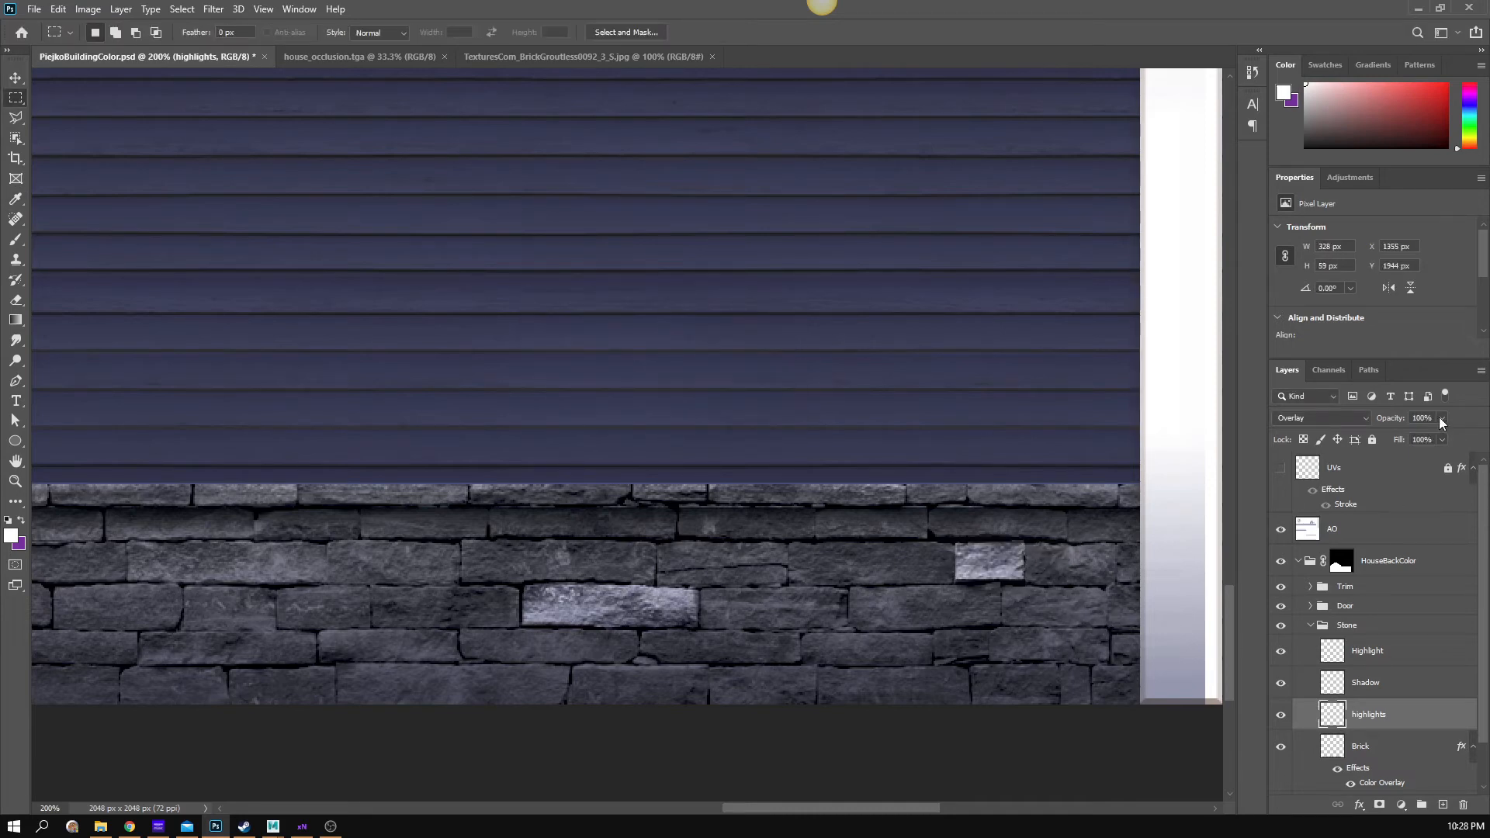
drag(1428, 433, 1428, 434)
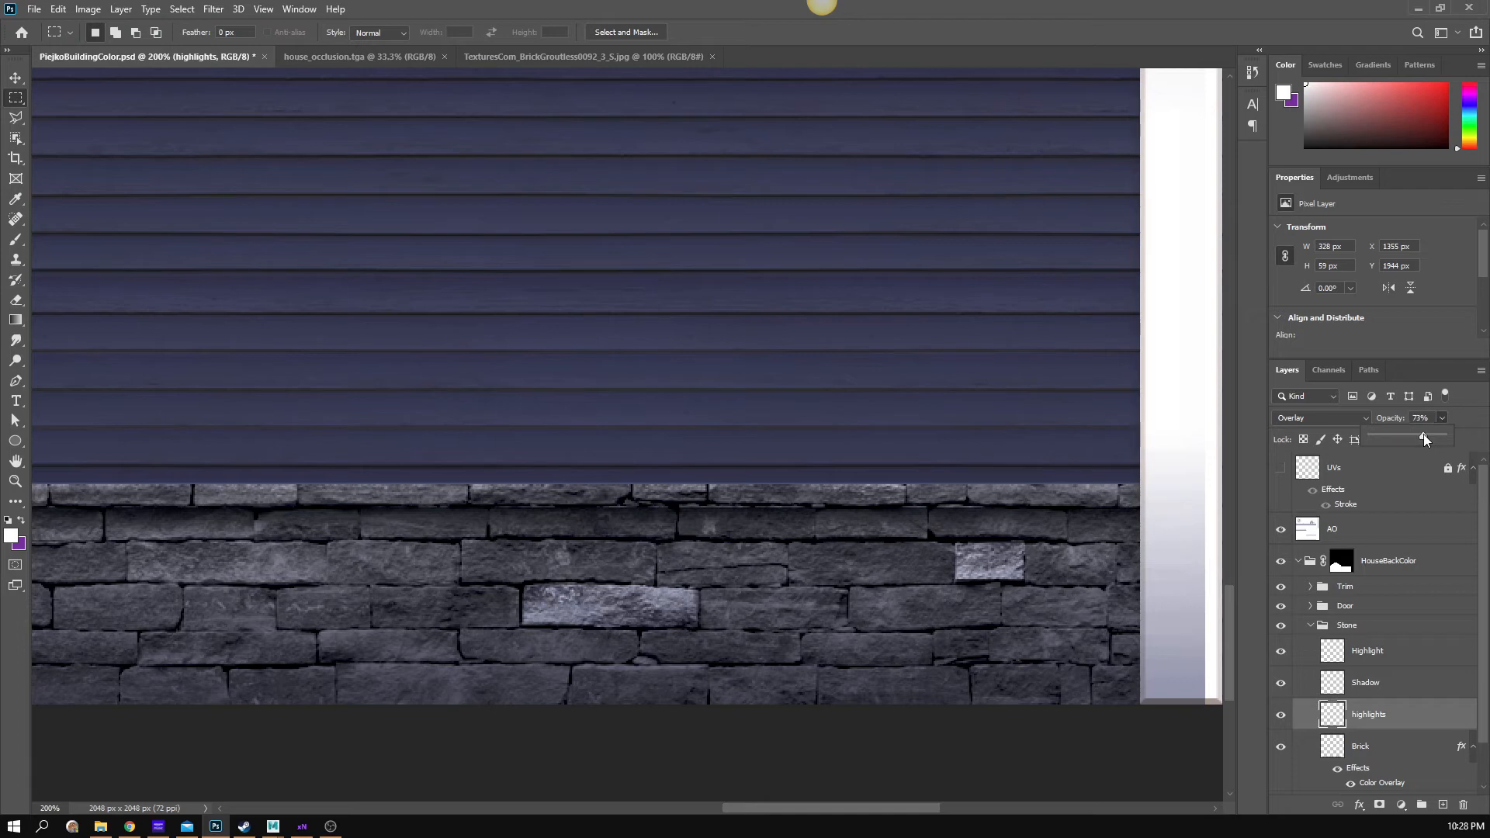
- Select one stone in the bottom row of the stone base and fill it white on the highlights layer
drag(798, 627, 1014, 589)
drag(706, 580, 848, 573)
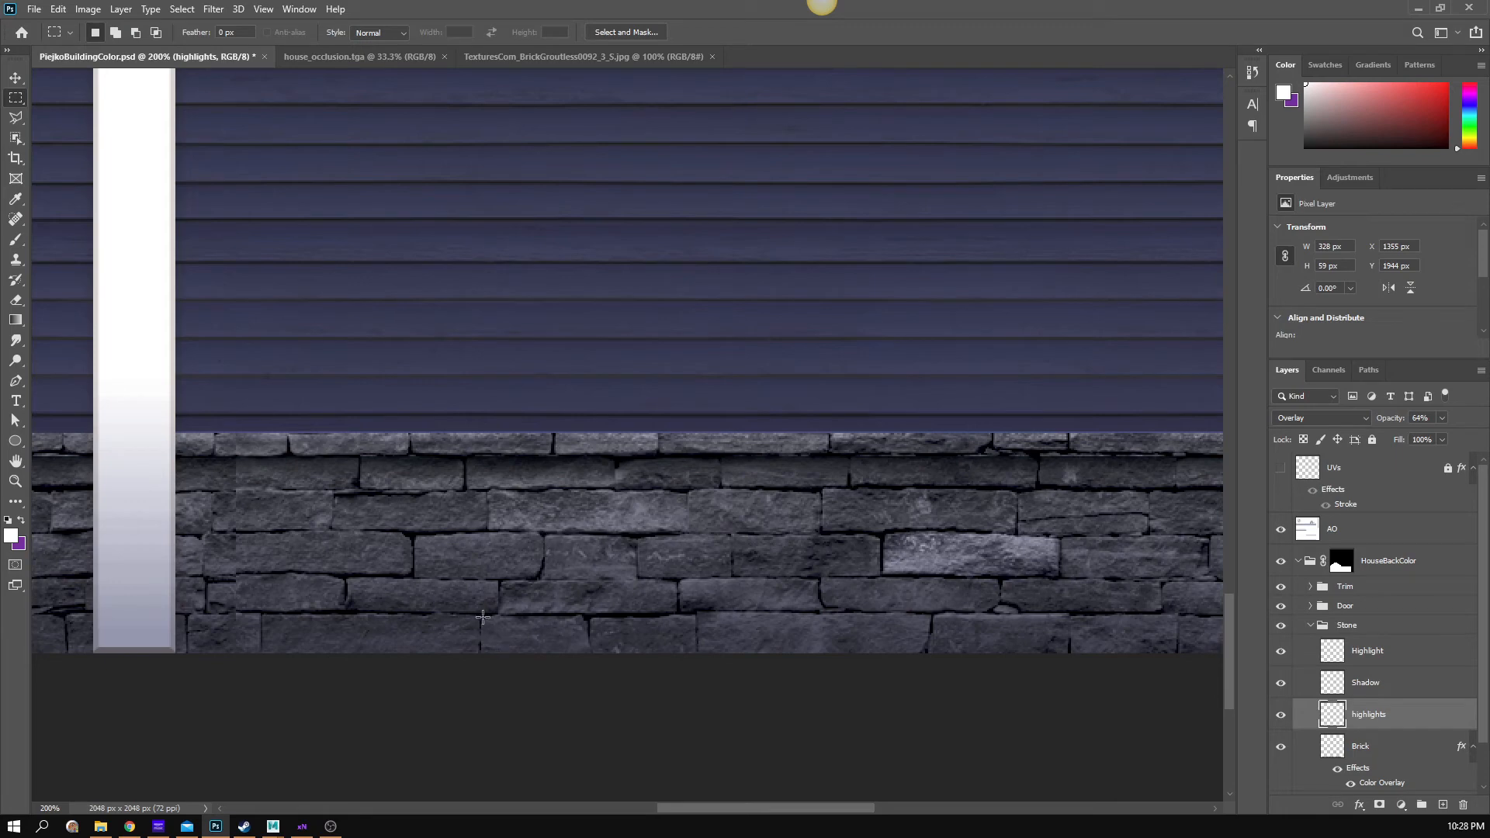
drag(482, 617, 896, 639)
key(shift+F5)
key(Return)
key(ctrl+d)
- Fill a third-row stone just to the right of the middle trim post with white on the highlights layer
drag(490, 500, 584, 536)
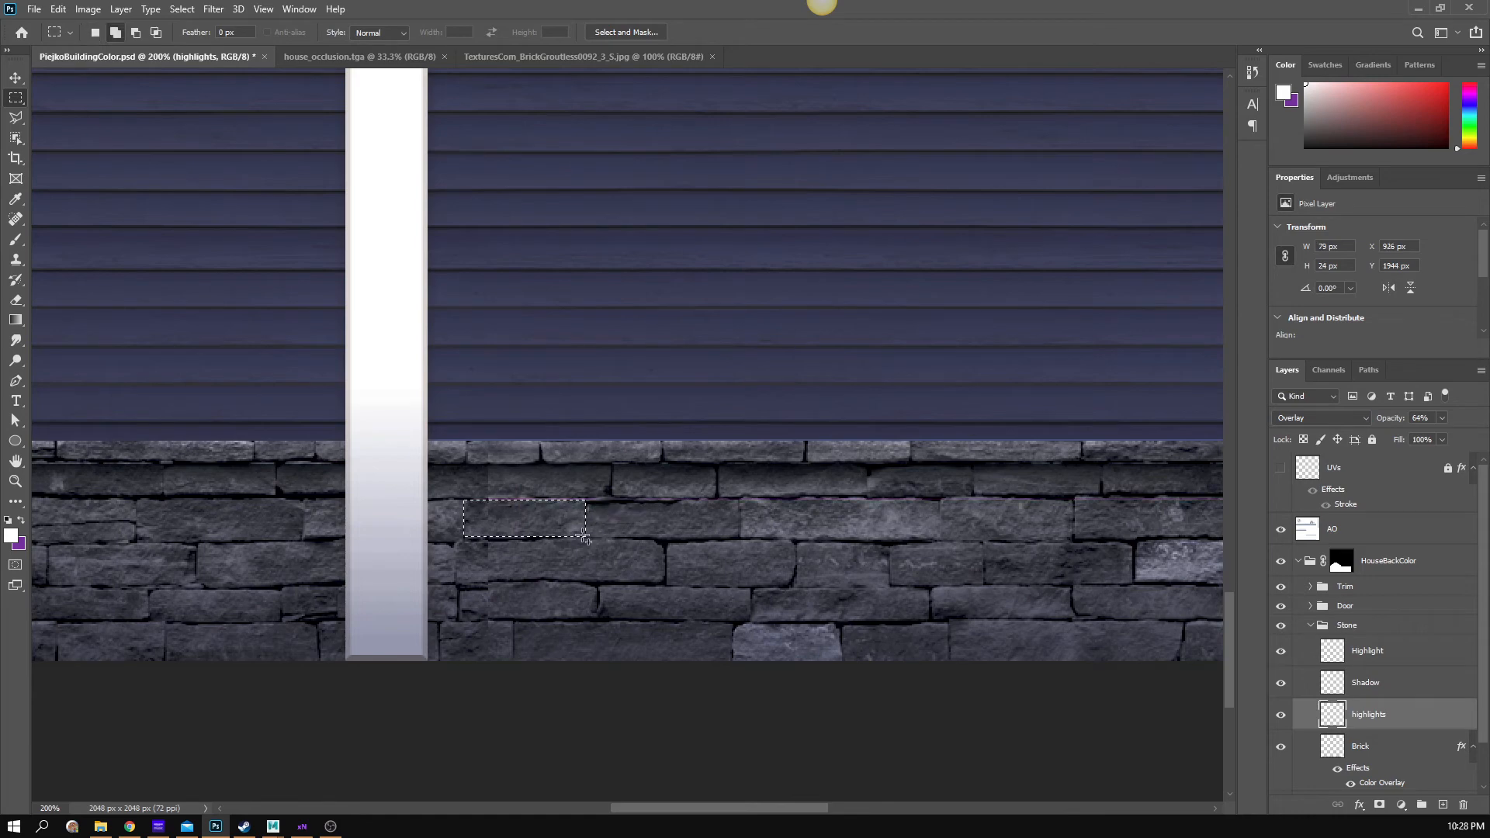
key(shift+F5)
key(Return)
key(ctrl+d)
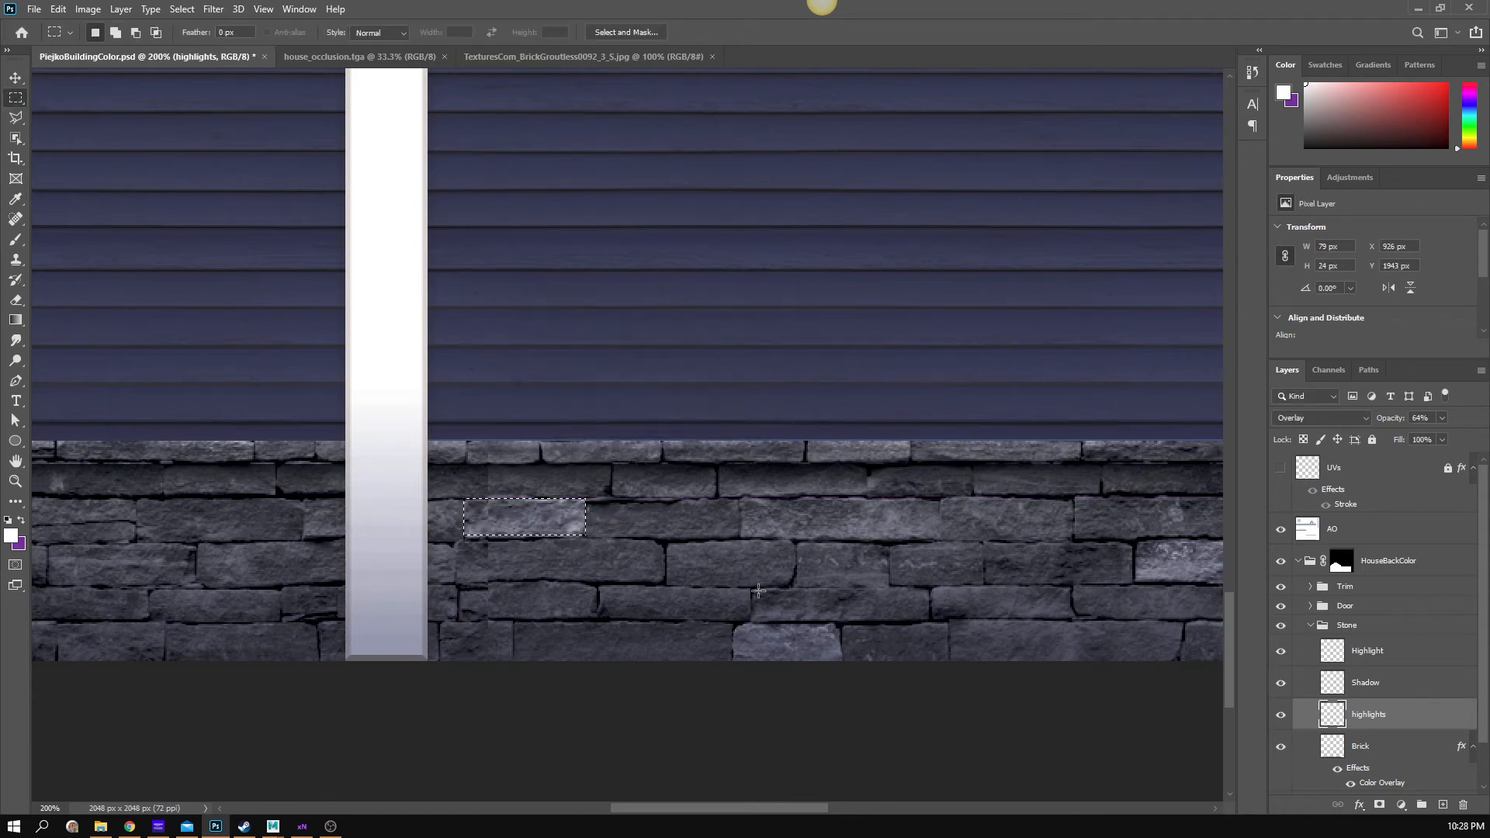
- Examine the highlighted stones across the stone base, both close up and from farther out
drag(955, 636, 828, 615)
key(z)
click(961, 645)
alt+click(960, 642)
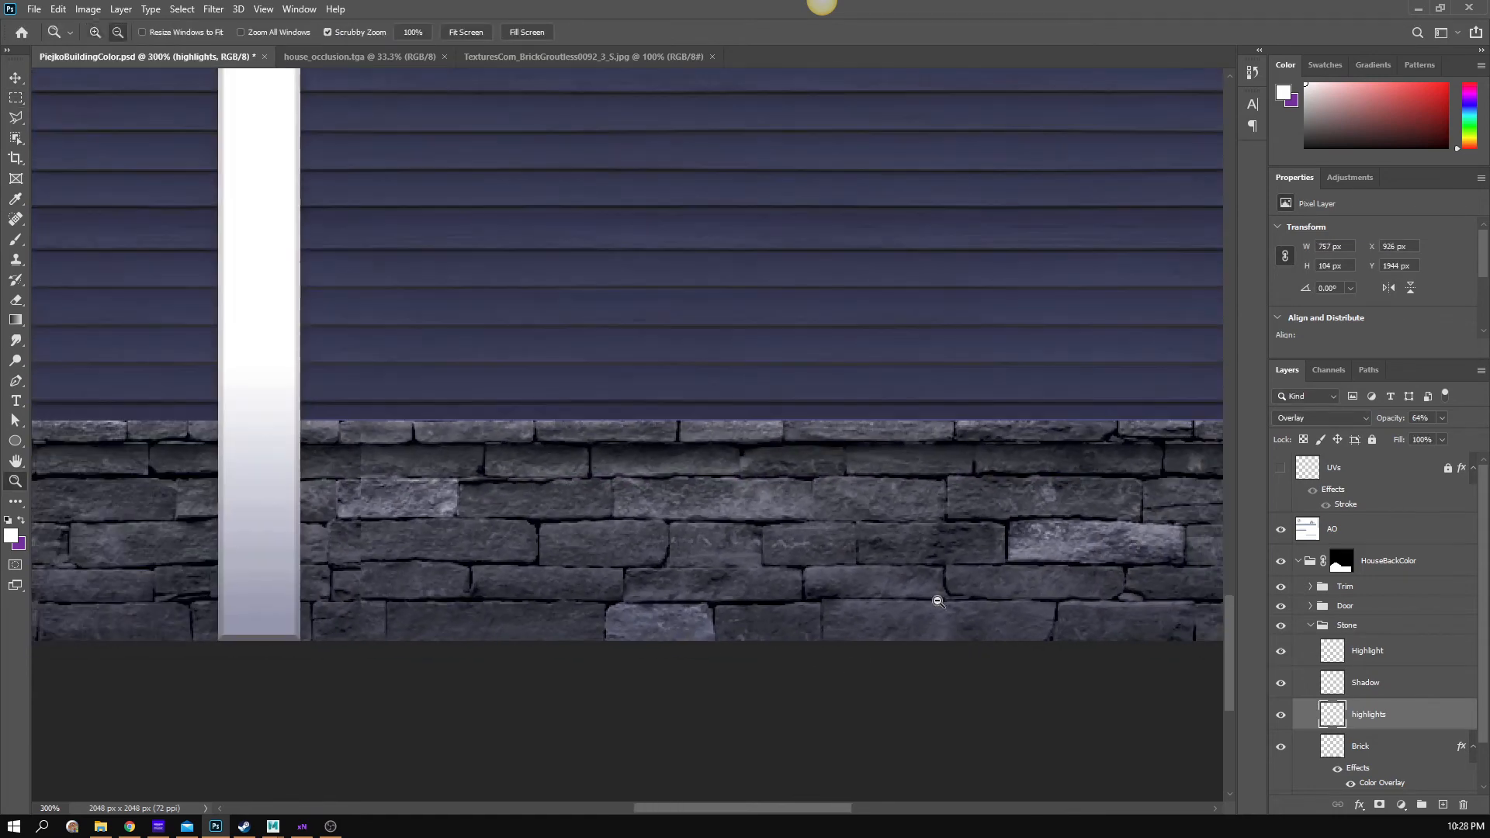
alt+click(918, 582)
alt+click(919, 587)
click(948, 589)
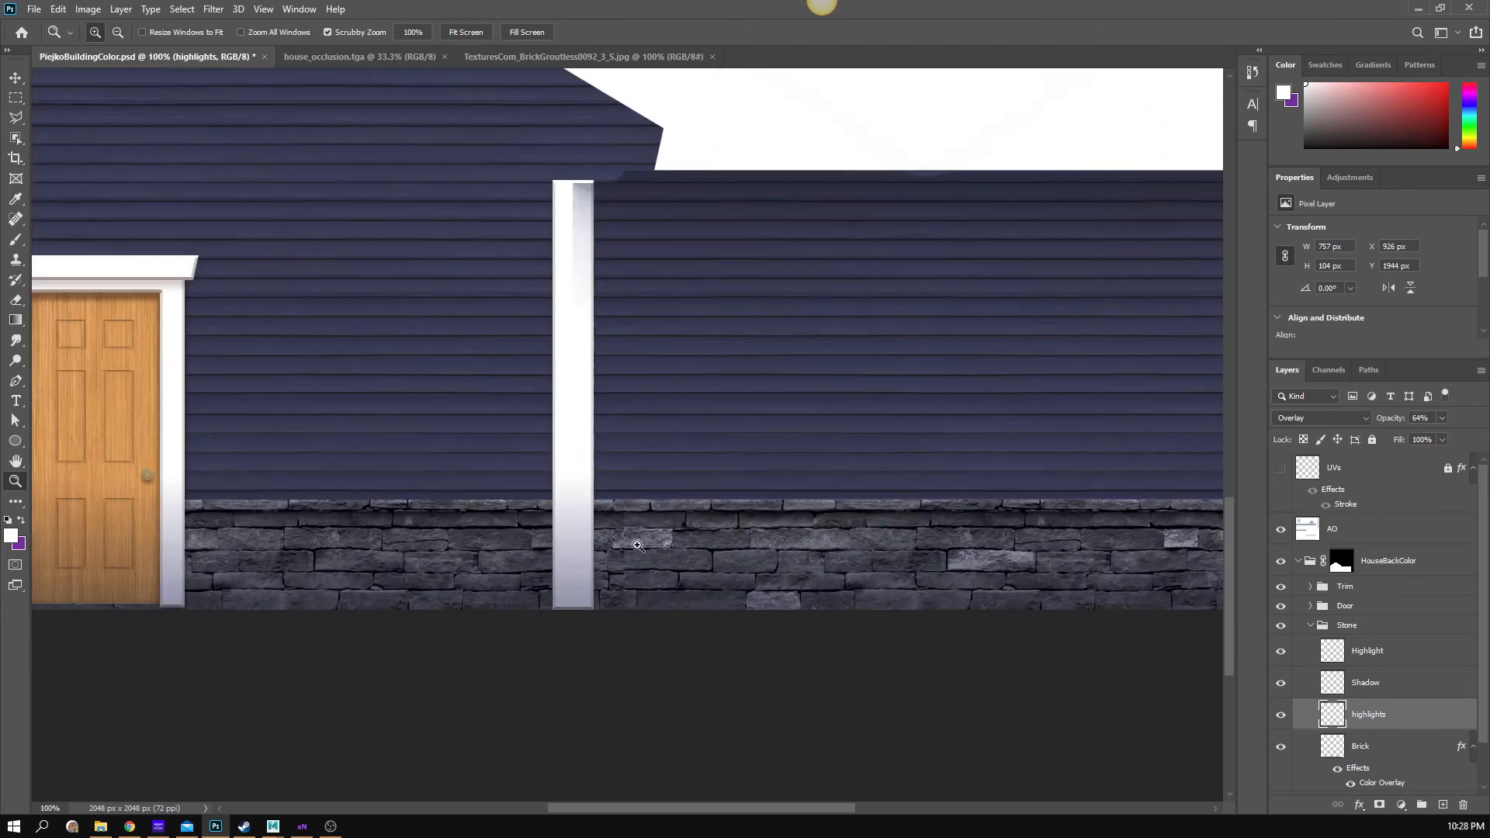
drag(669, 562, 738, 555)
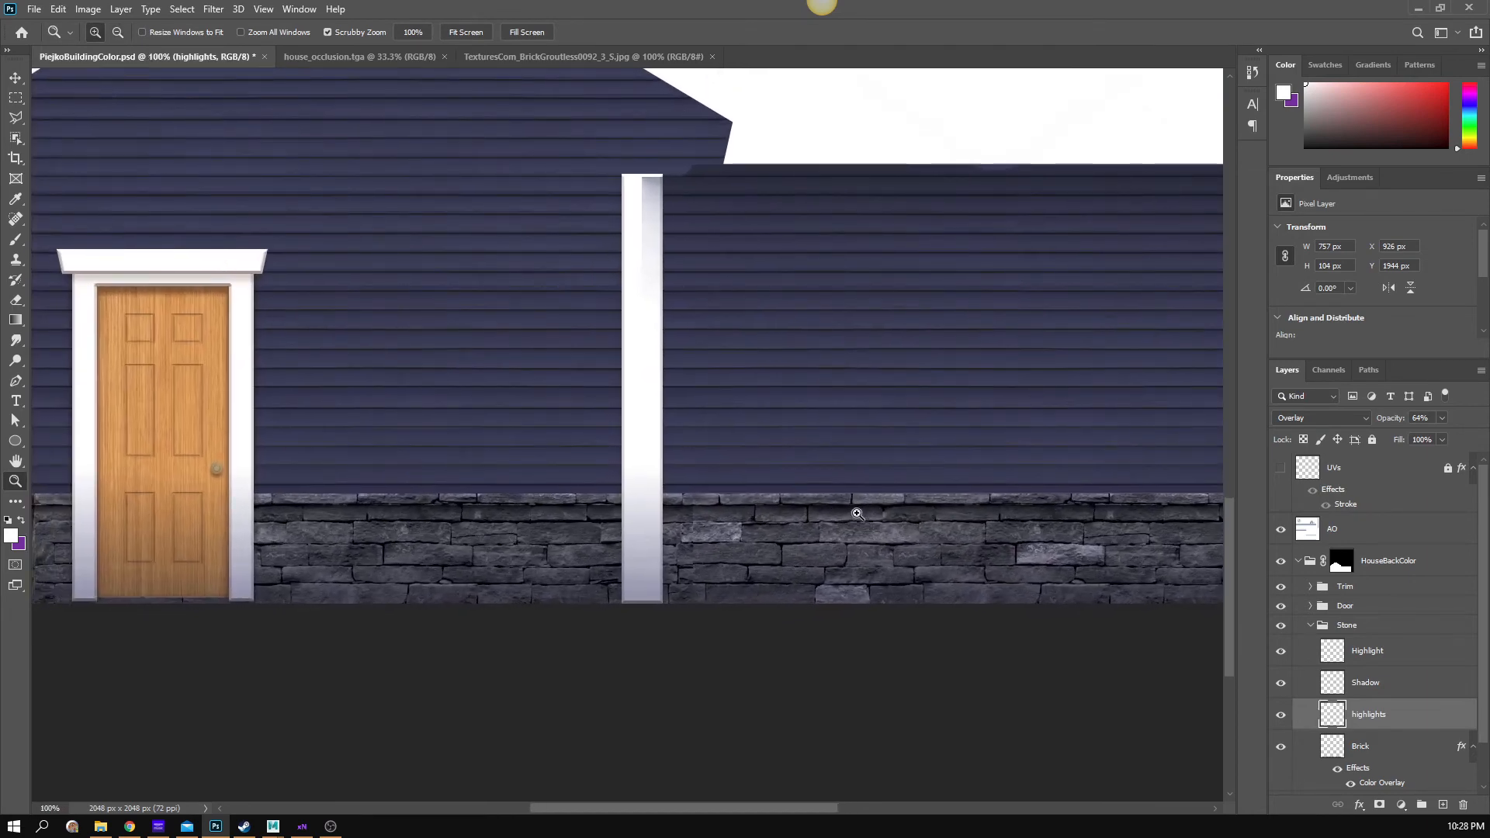
- On the Brick layer, use the Spot Healing Brush to remove the vertical seam from the second- and fourth-row stones beside the middle post
click(898, 535)
click(501, 594)
click(507, 534)
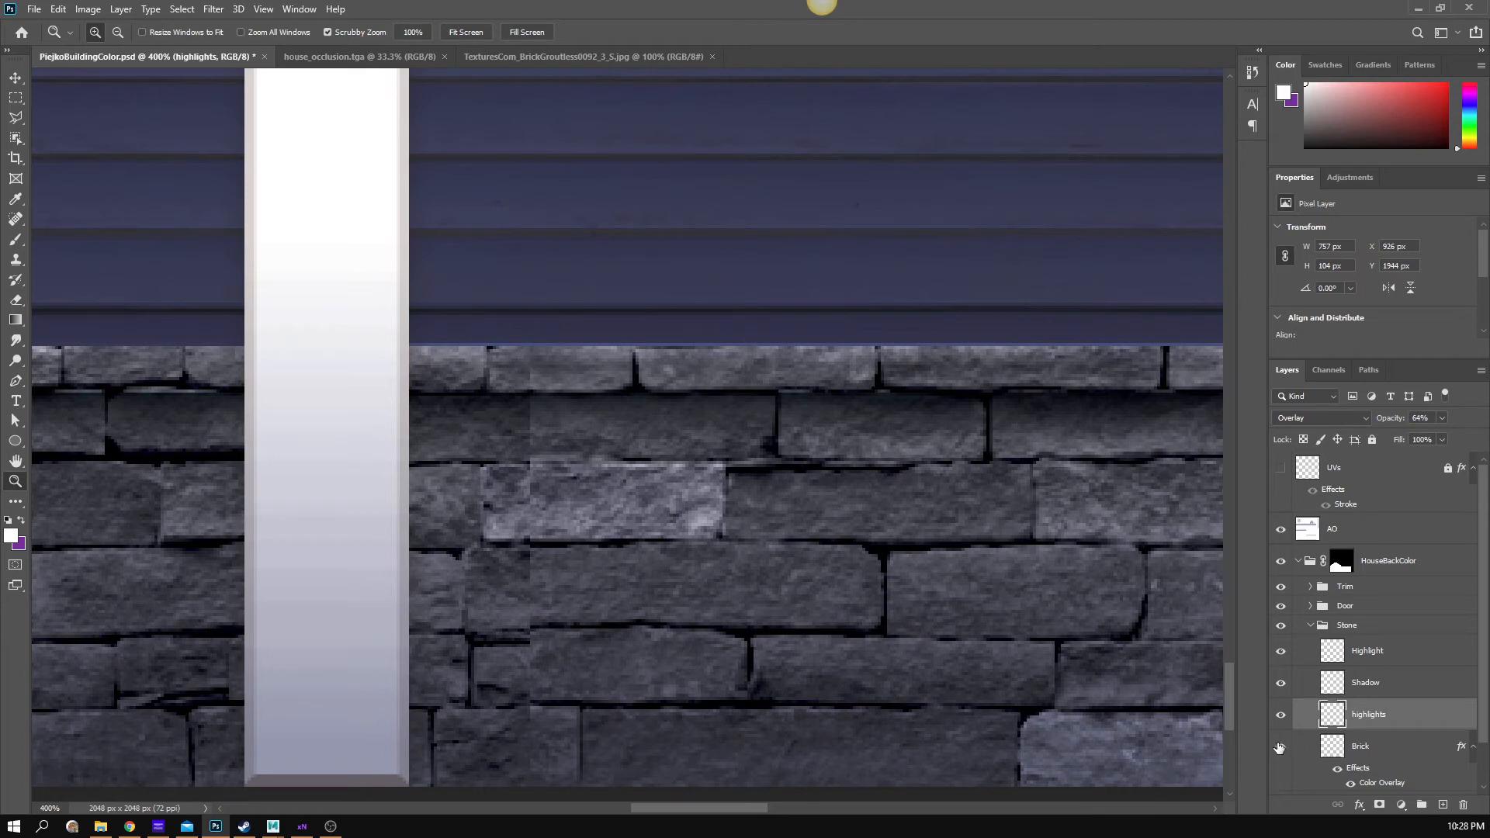
click(1371, 756)
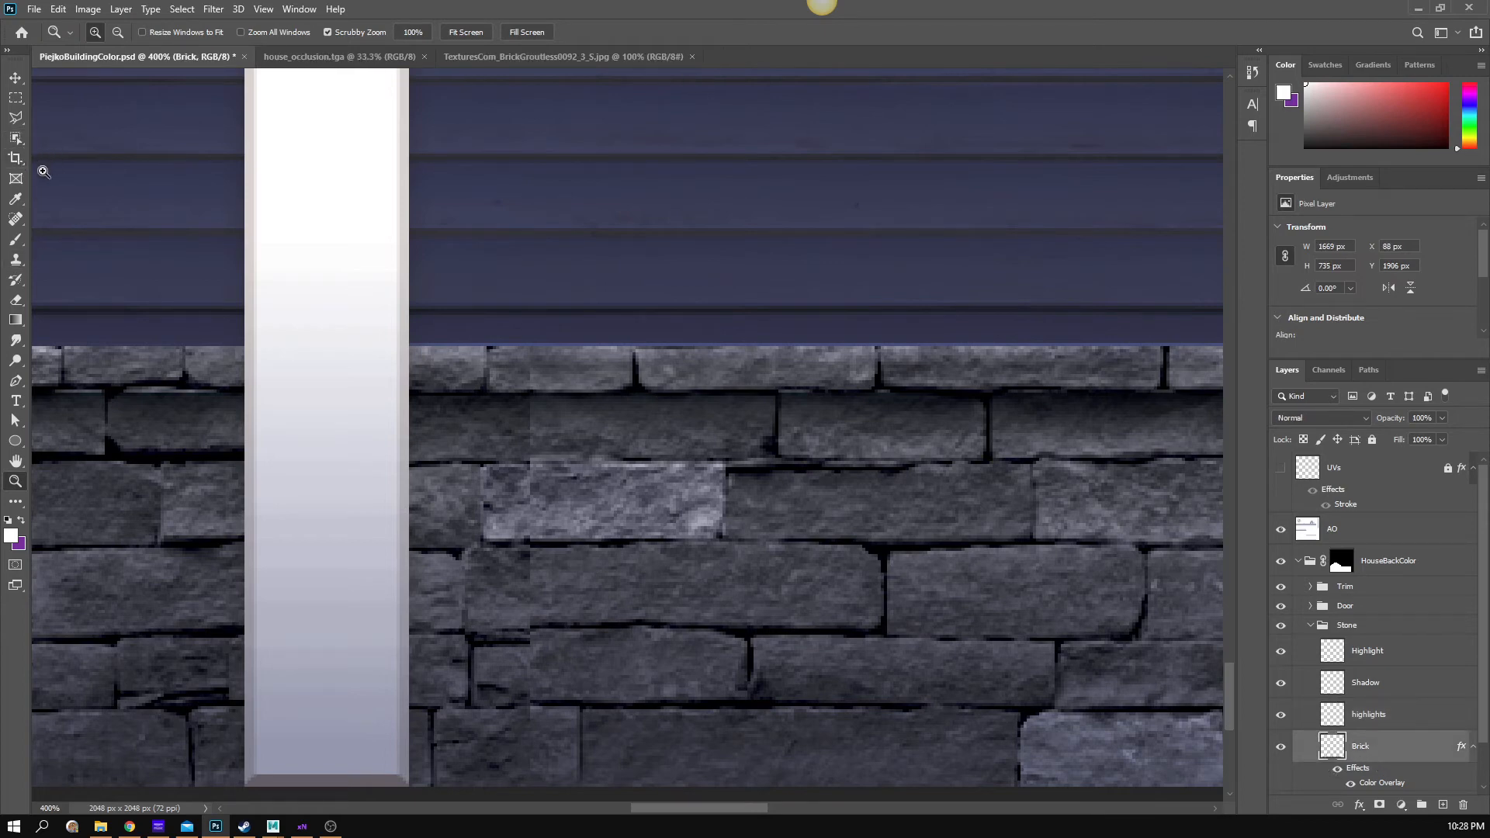
click(15, 219)
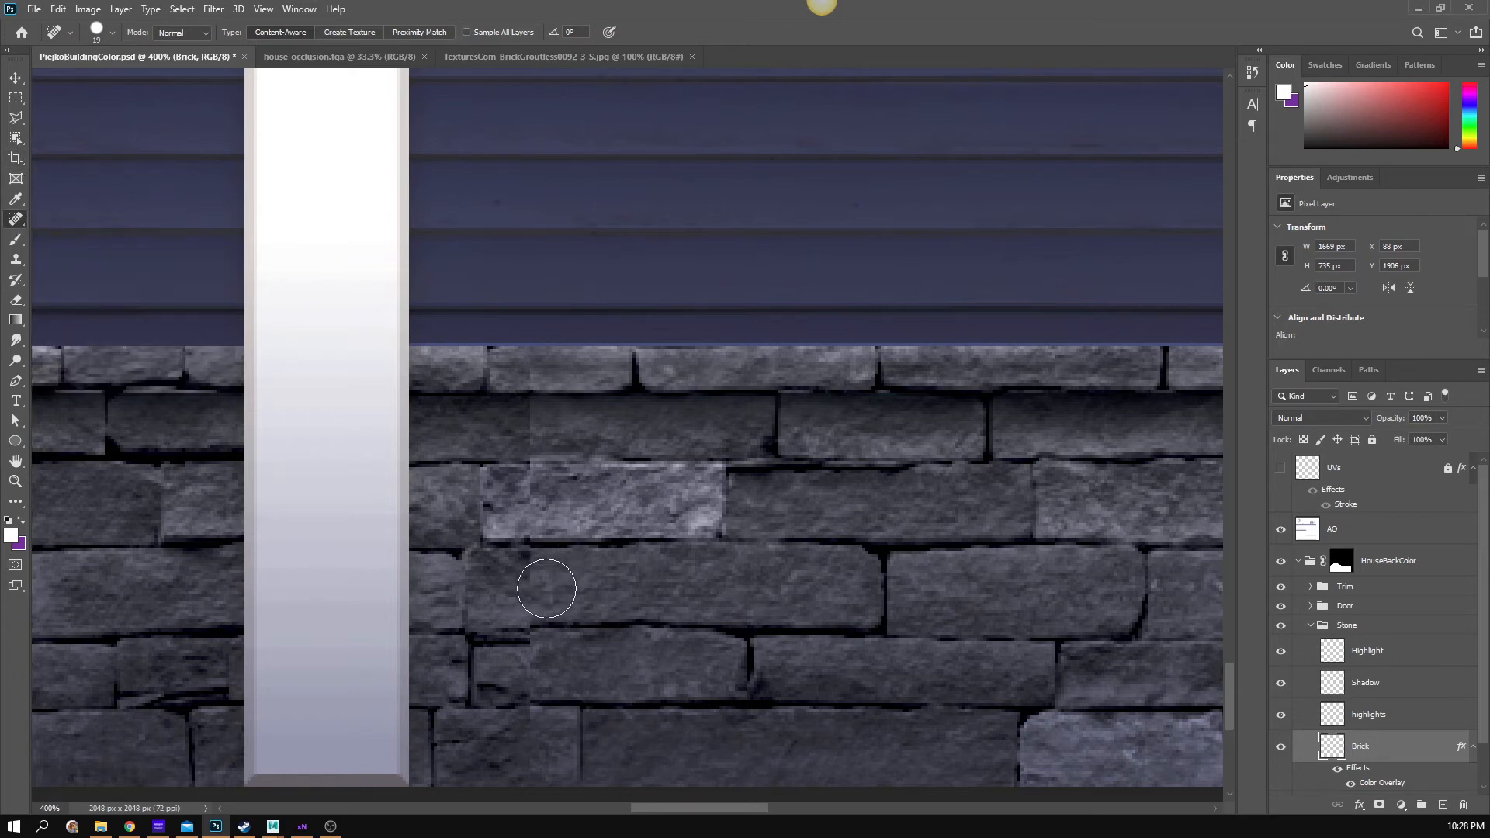
key(bracketleft)
mouse_move(535, 596)
mouse_down()
mouse_move(532, 613)
mouse_move(532, 565)
mouse_up()
key(bracketleft)
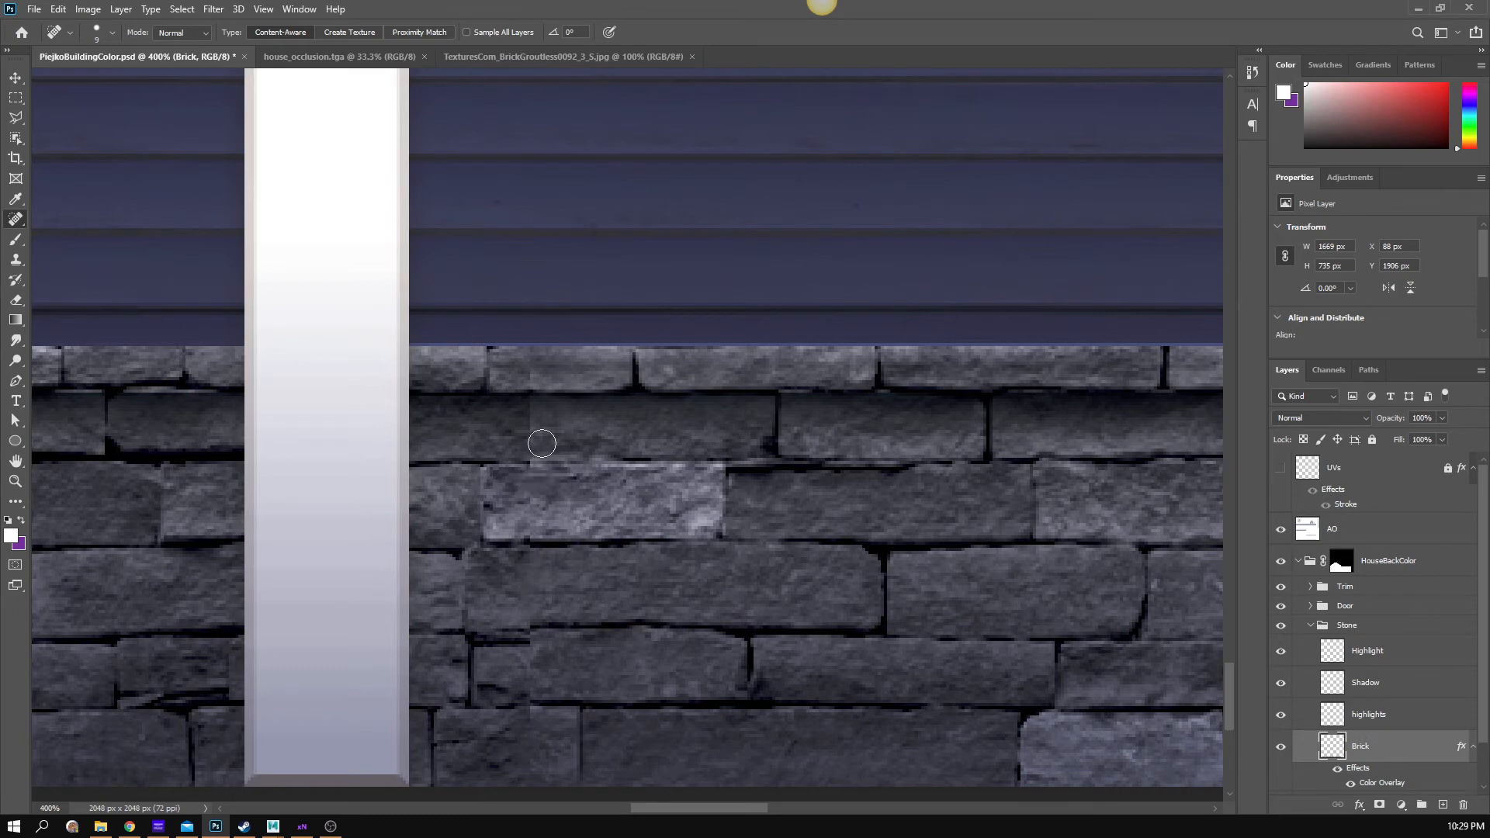
drag(529, 440, 525, 412)
- Heal the remaining vertical seam through the two lowest rows of stones beside the middle post
drag(527, 751, 532, 654)
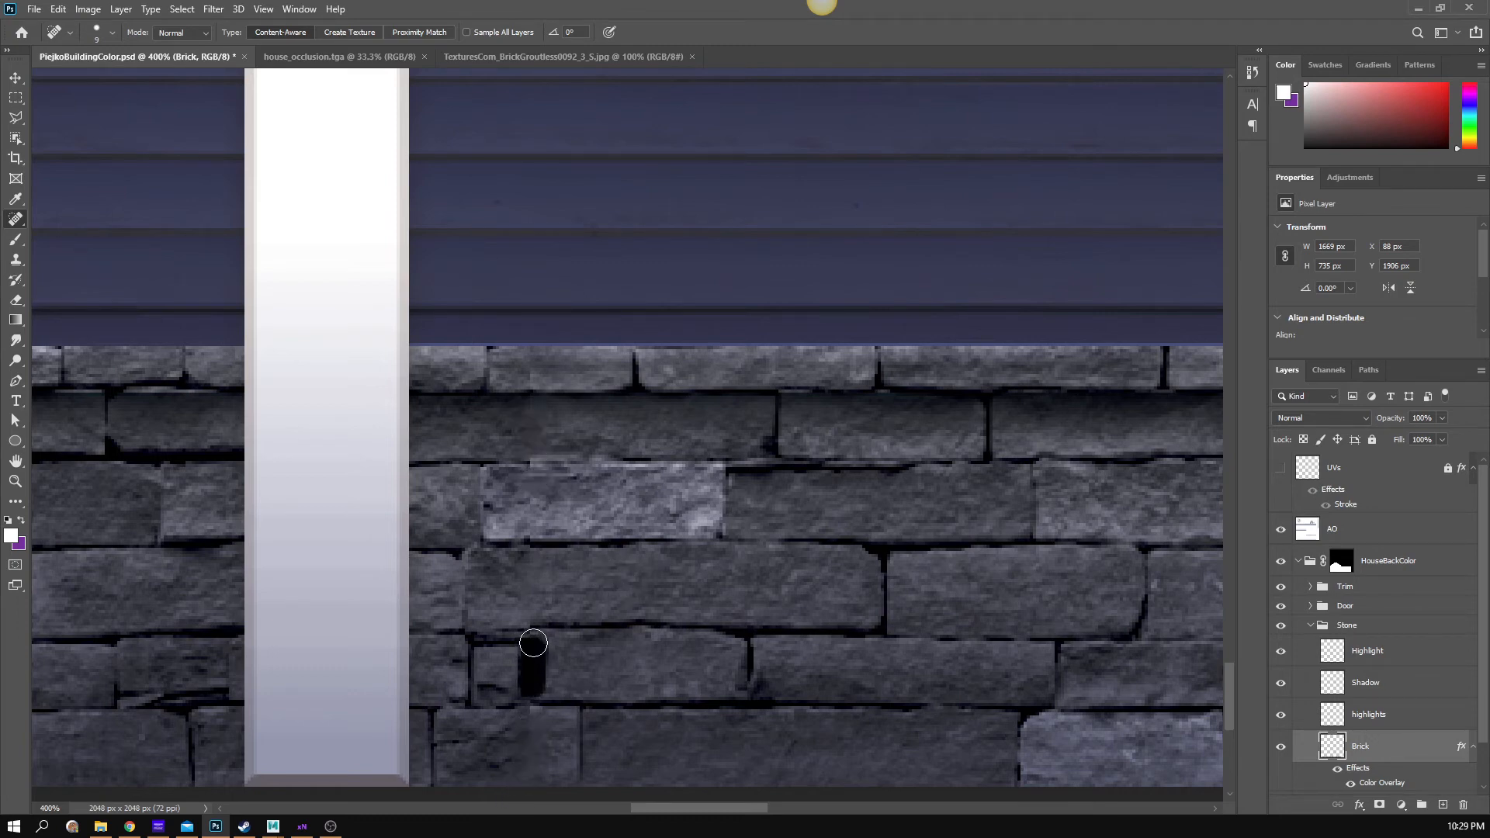
mouse_move(552, 732)
mouse_down()
mouse_move(519, 738)
mouse_move(535, 752)
mouse_move(542, 738)
mouse_up()
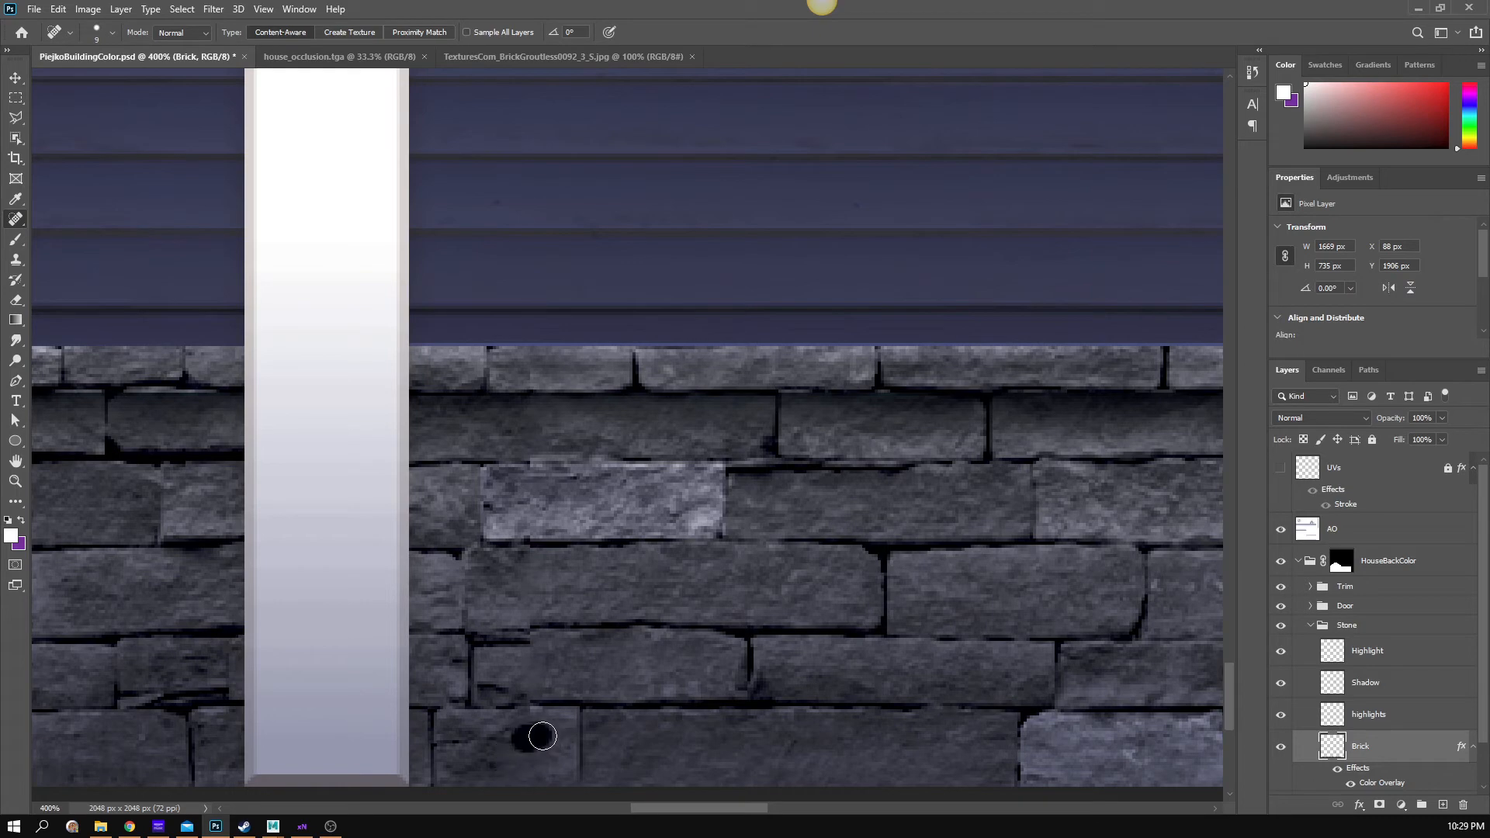
click(517, 646)
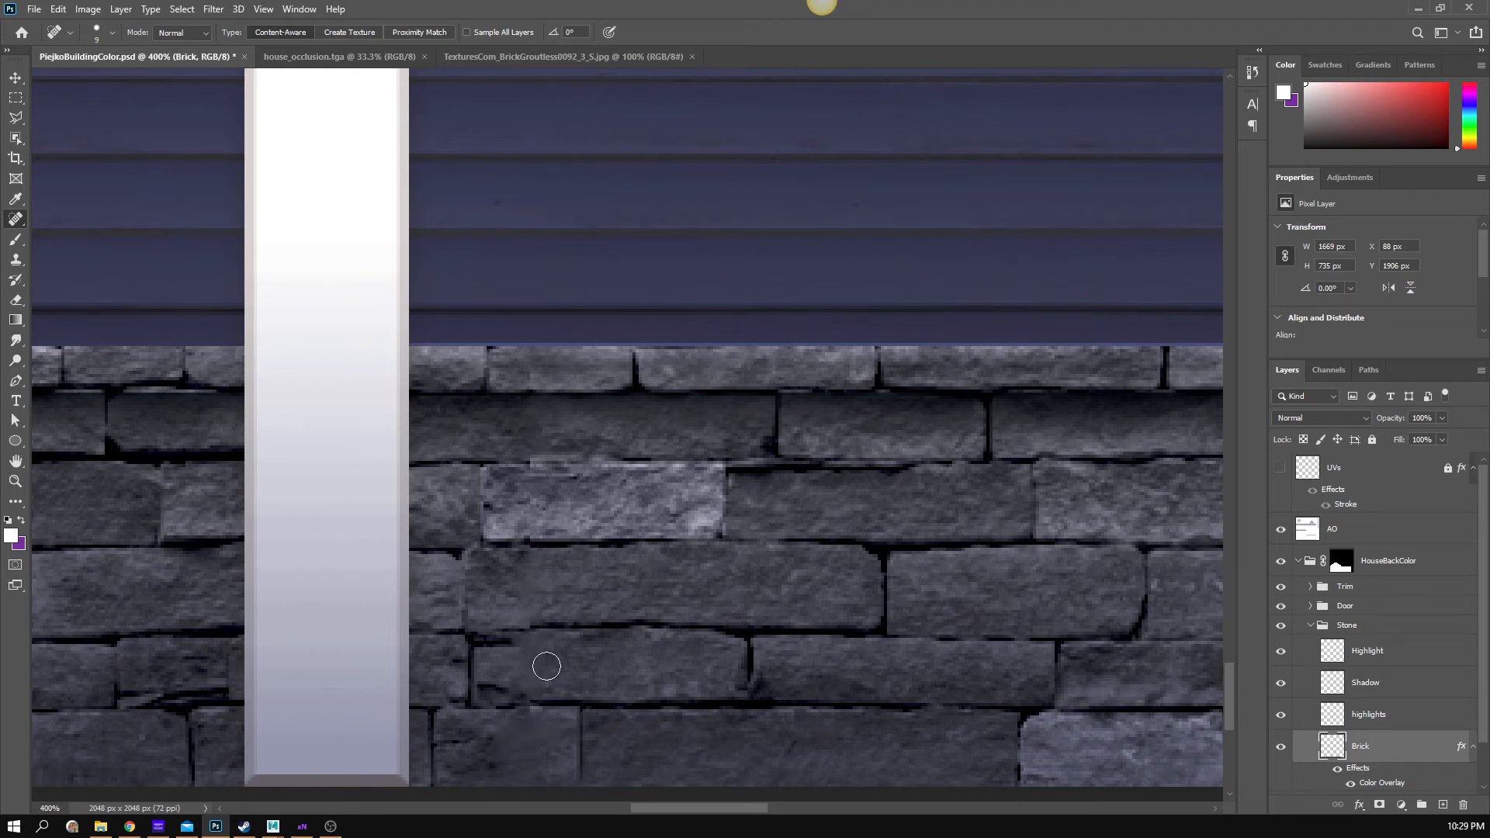
click(527, 644)
click(529, 677)
- Inspect the healed seam area and the overall look of the stone base at several magnifications
key(z)
alt+click(655, 708)
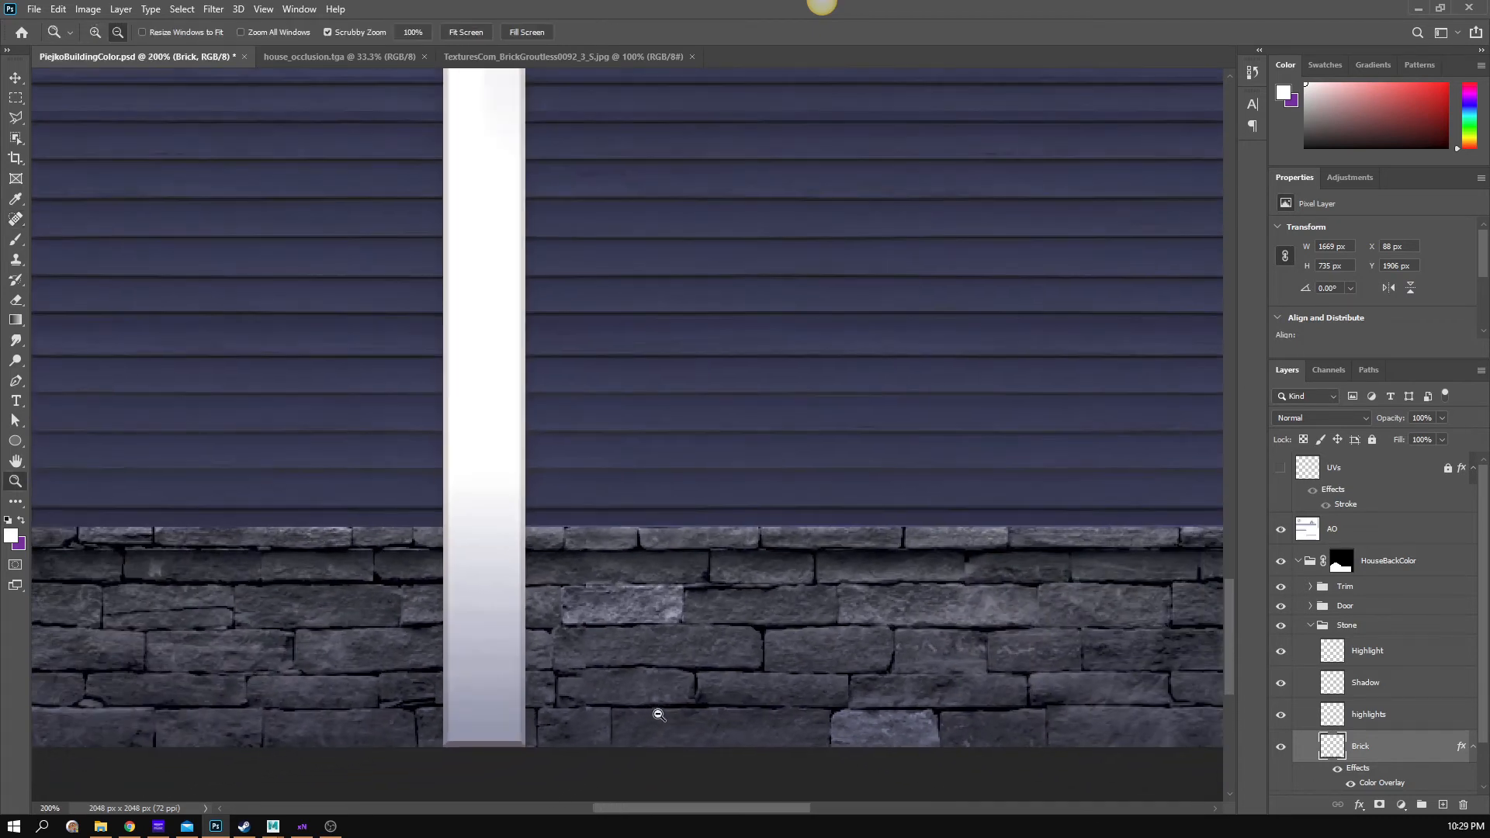
alt+click(686, 743)
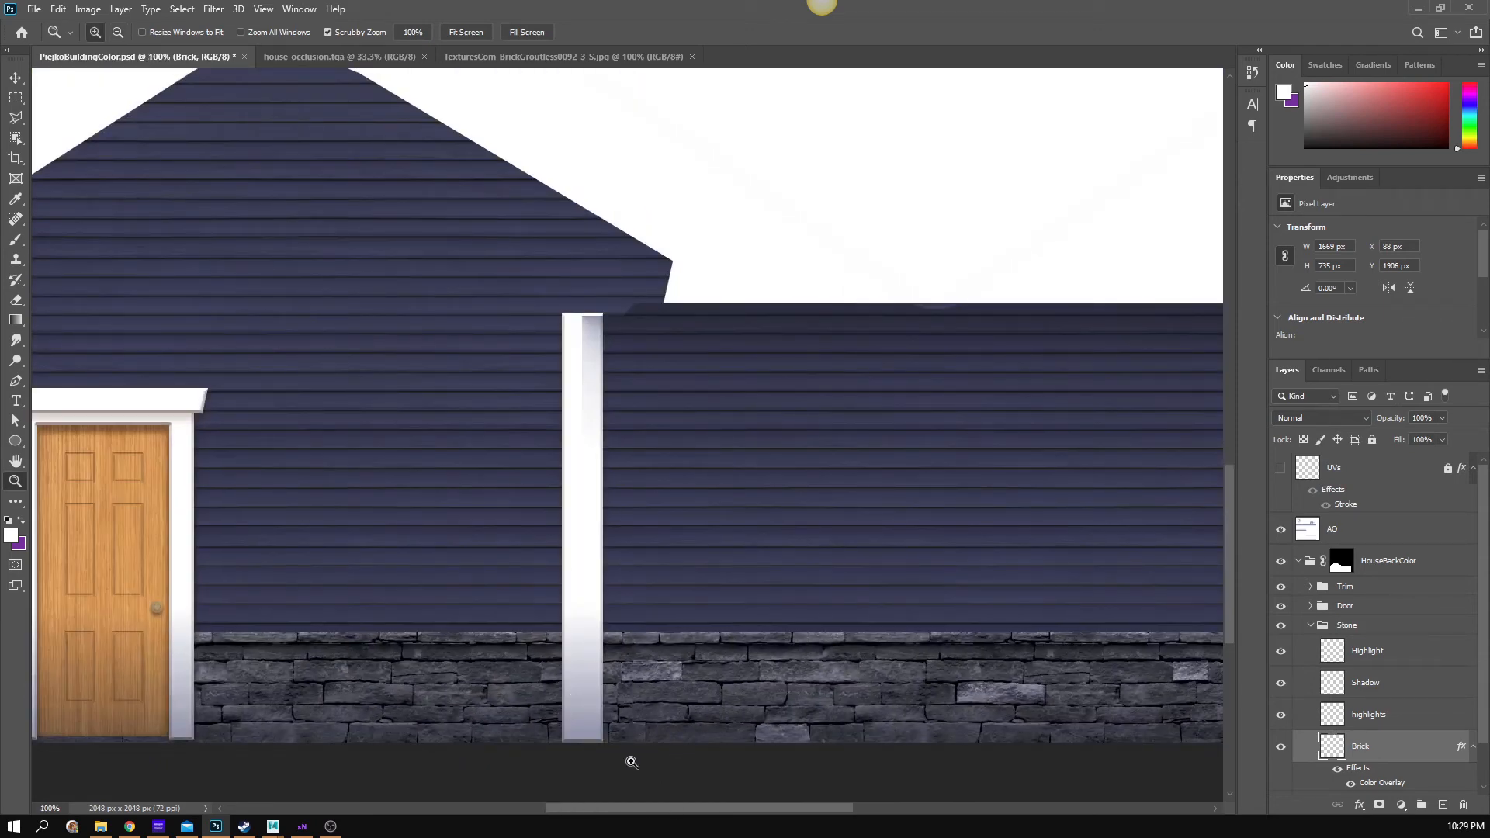
click(676, 683)
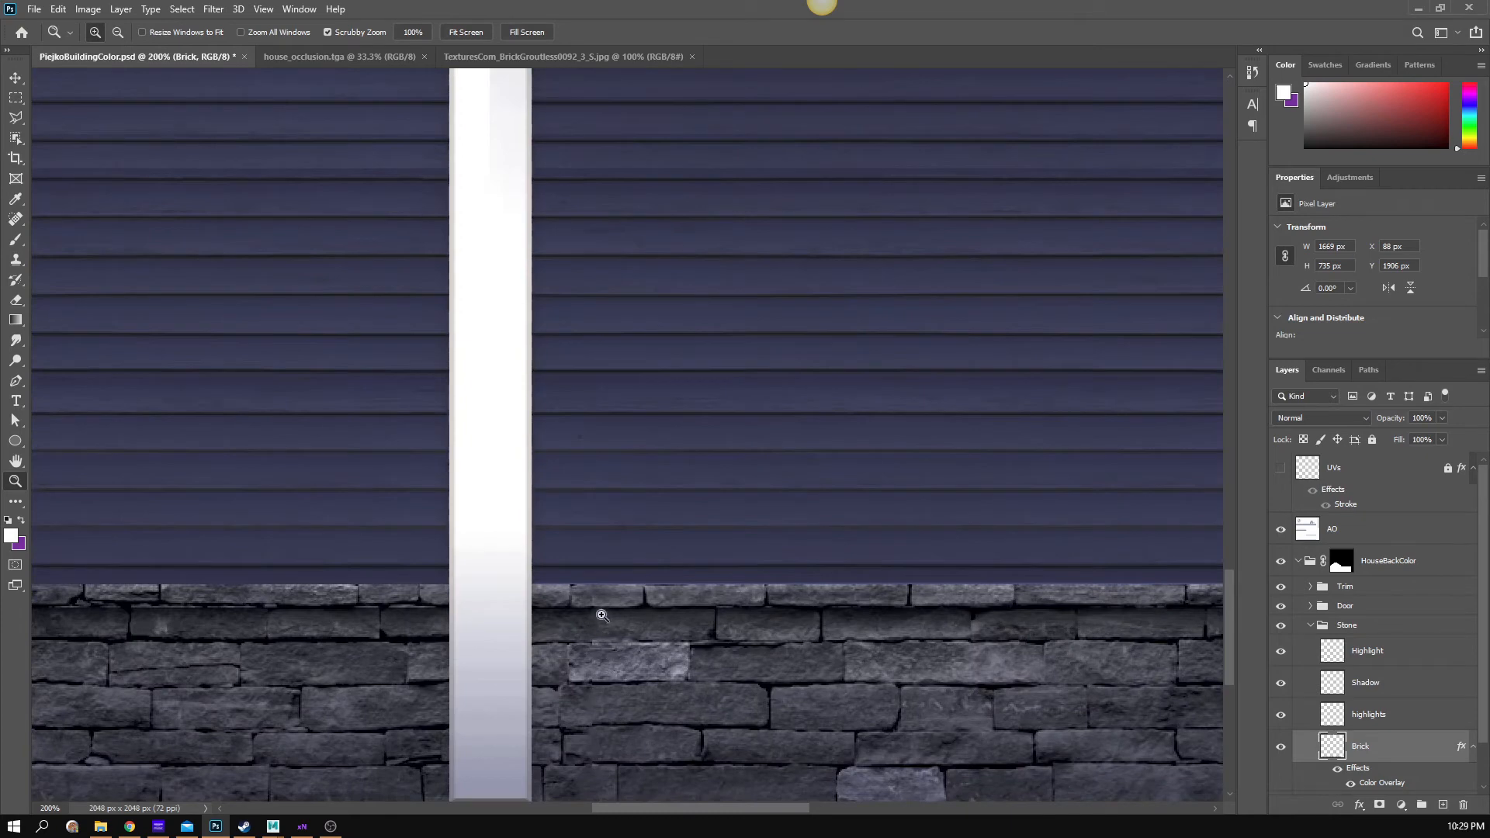
alt+click(640, 682)
alt+click(693, 682)
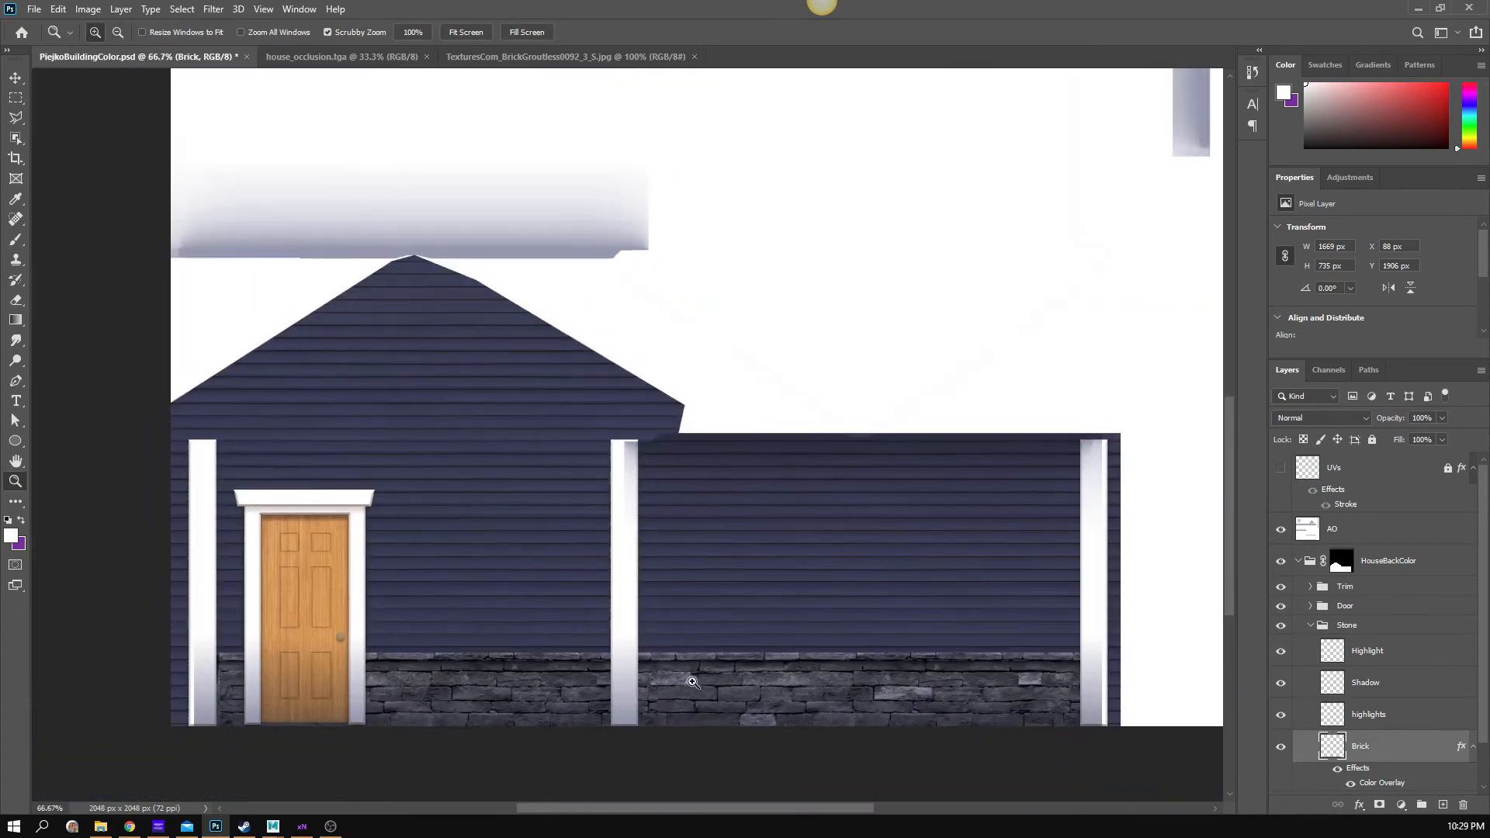
click(866, 720)
drag(959, 717, 1014, 701)
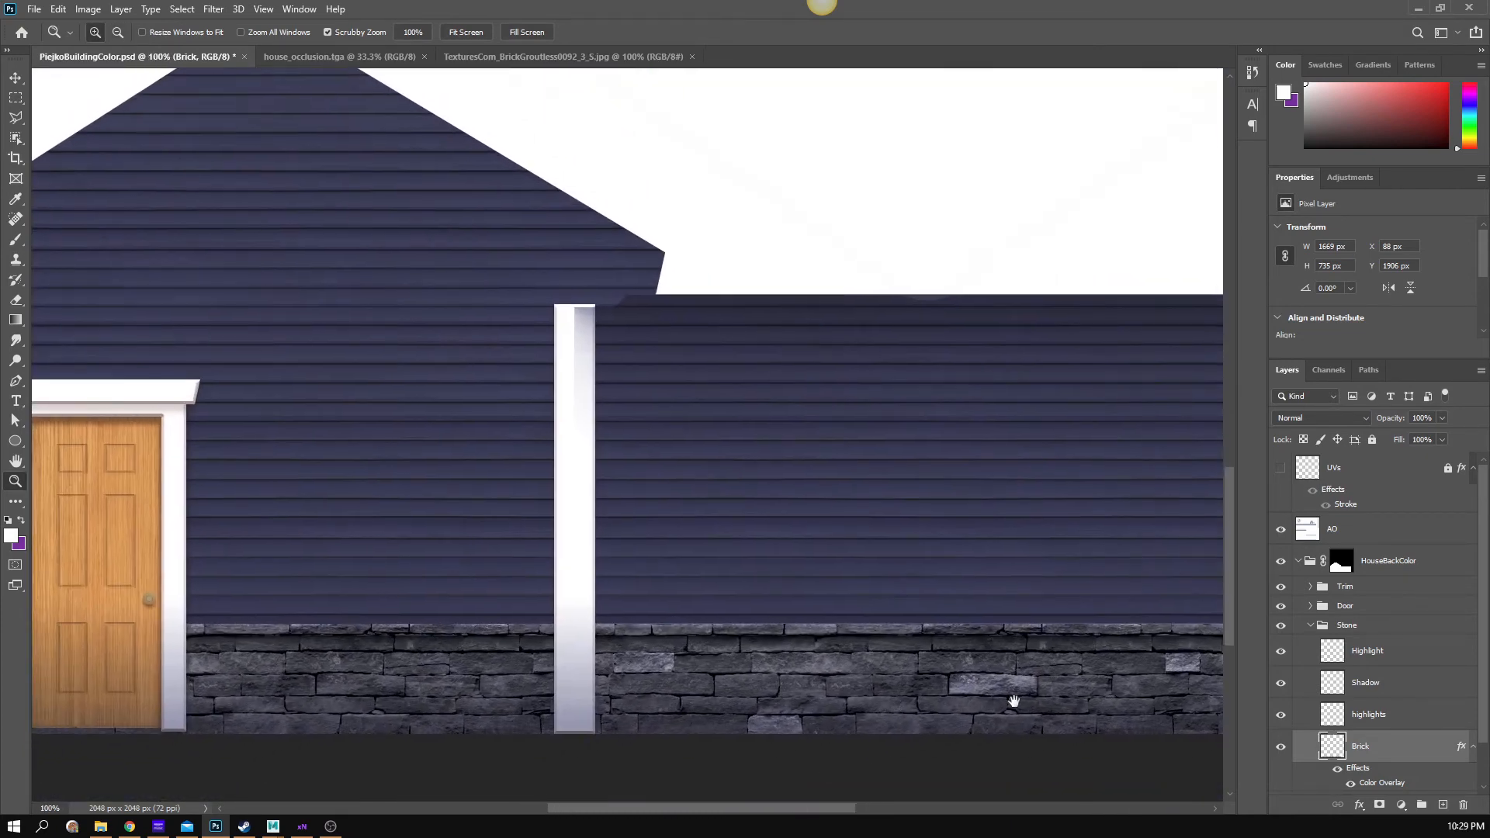
- Move the highlights layer above the Highlight and Shadow layers in the Stone group
click(1385, 682)
click(1376, 658)
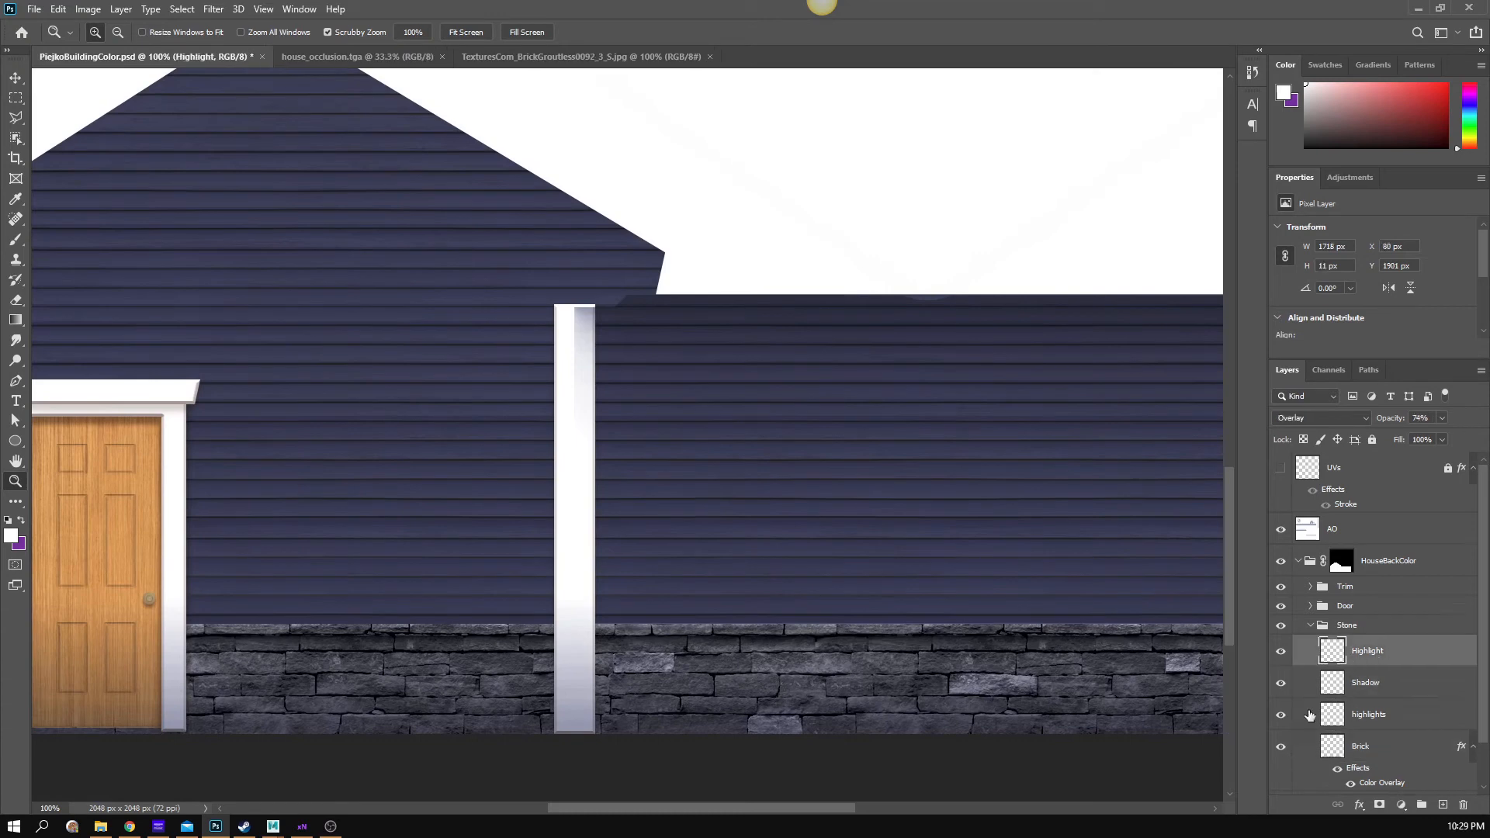
click(1281, 715)
click(1281, 715)
click(1367, 714)
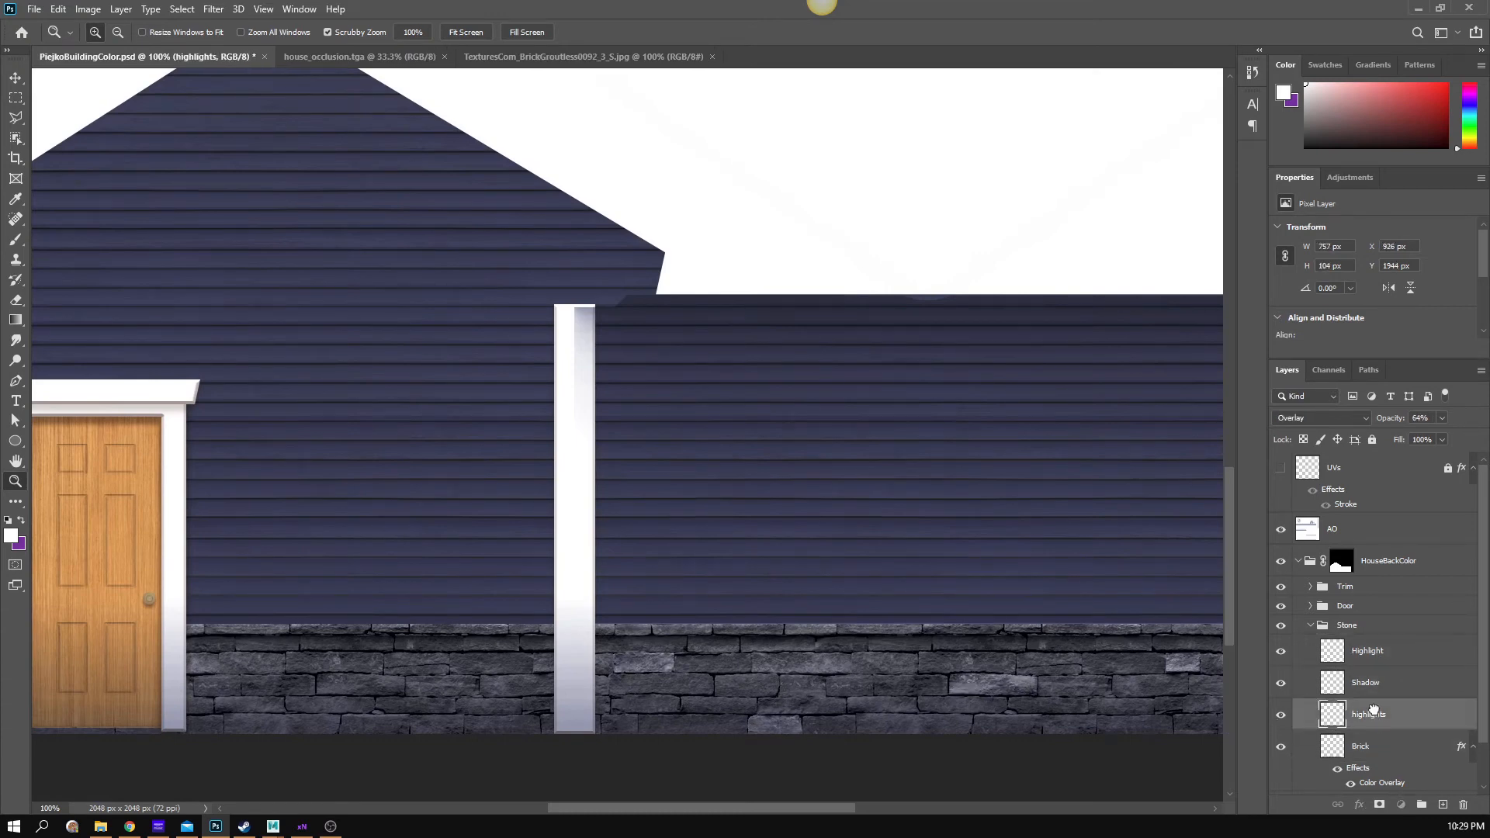
drag(1373, 711, 1369, 641)
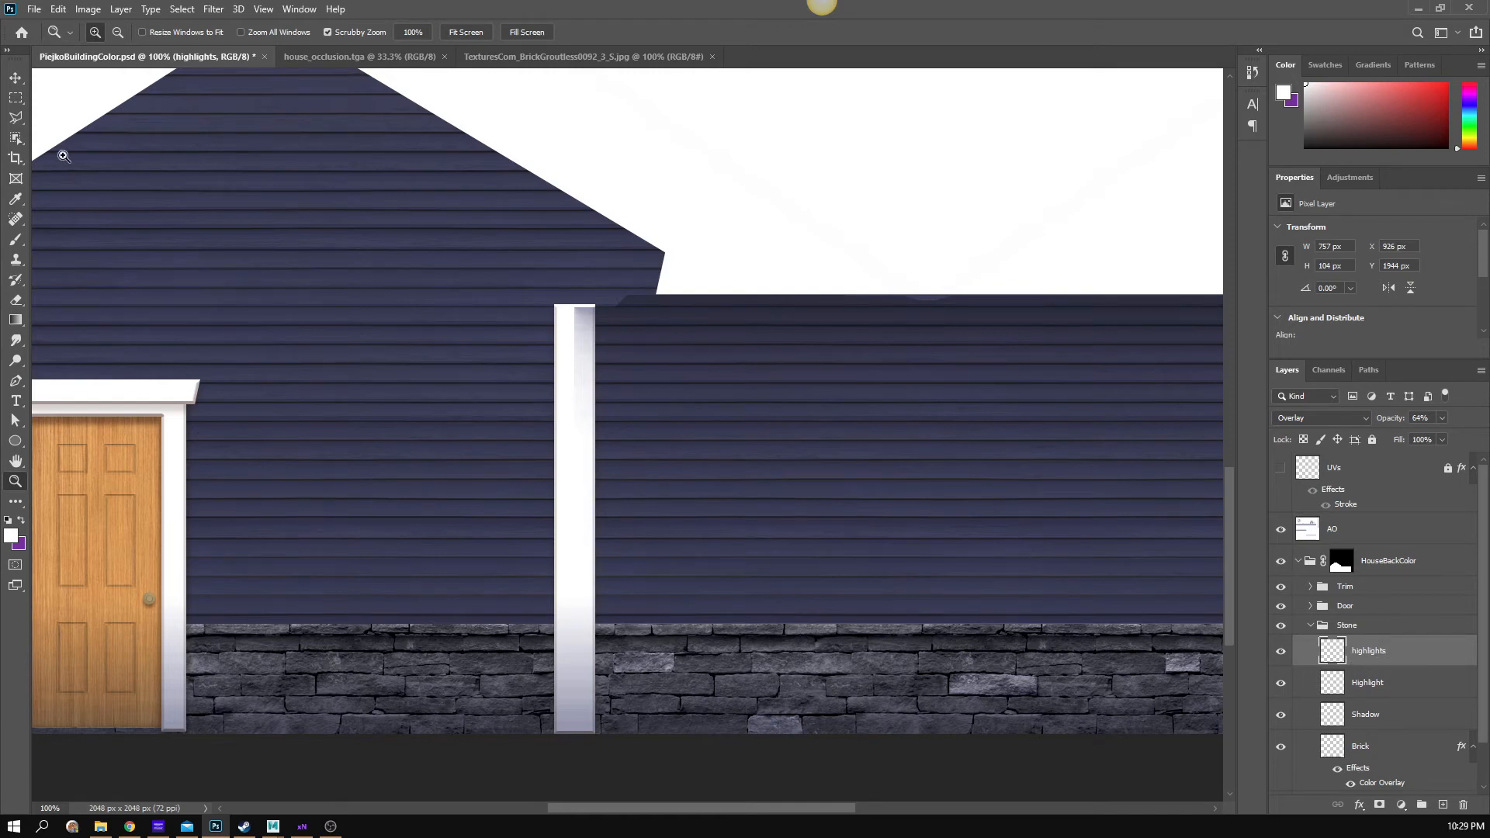
- Select a fourth-row stone between the door and the middle post and fill it with white at 100% opacity on the highlights layer
drag(340, 604, 445, 542)
click(502, 605)
click(15, 98)
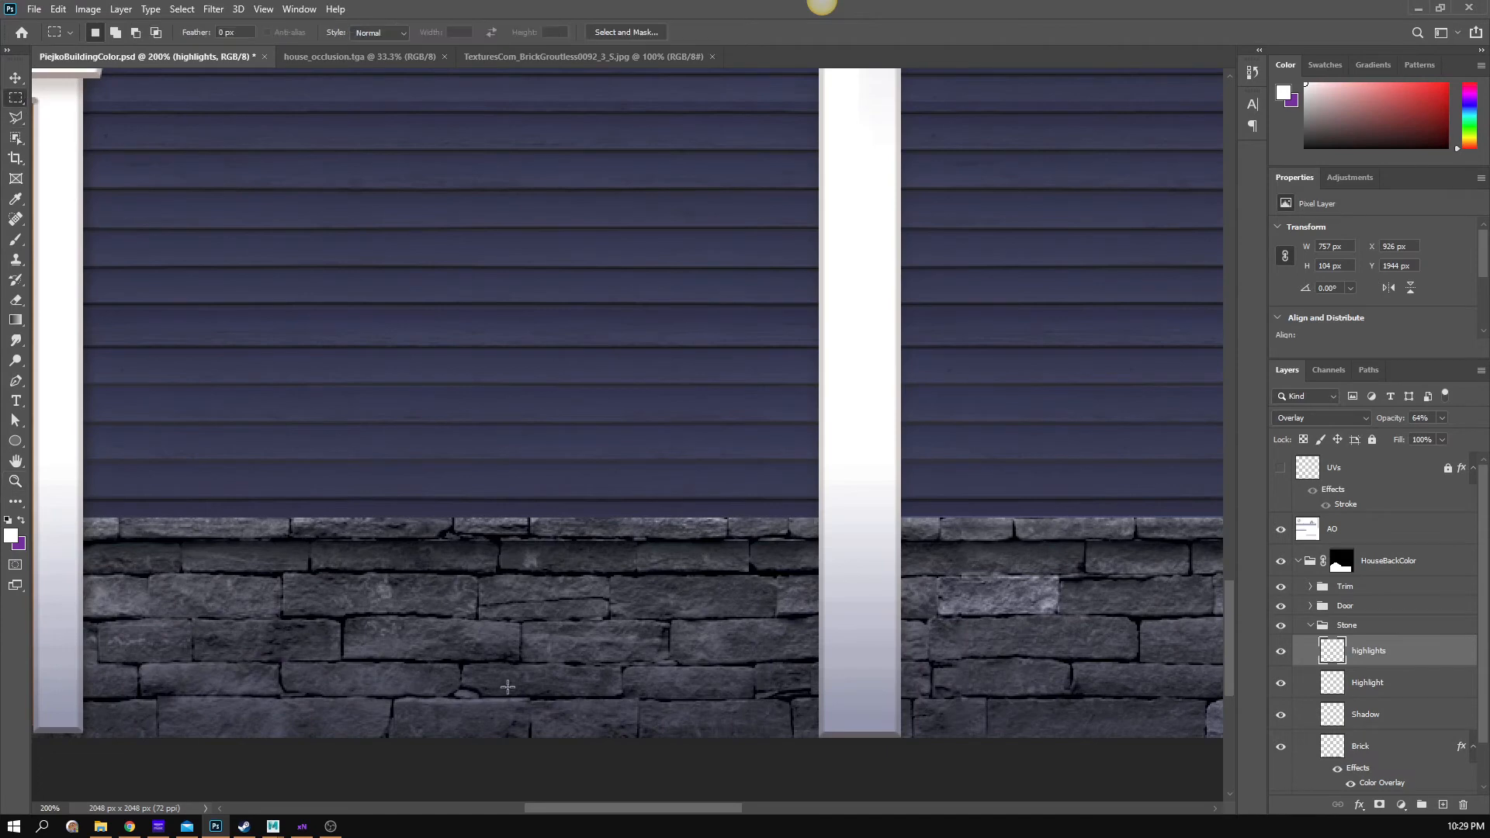
drag(343, 616, 523, 661)
key(shift+BackSpace)
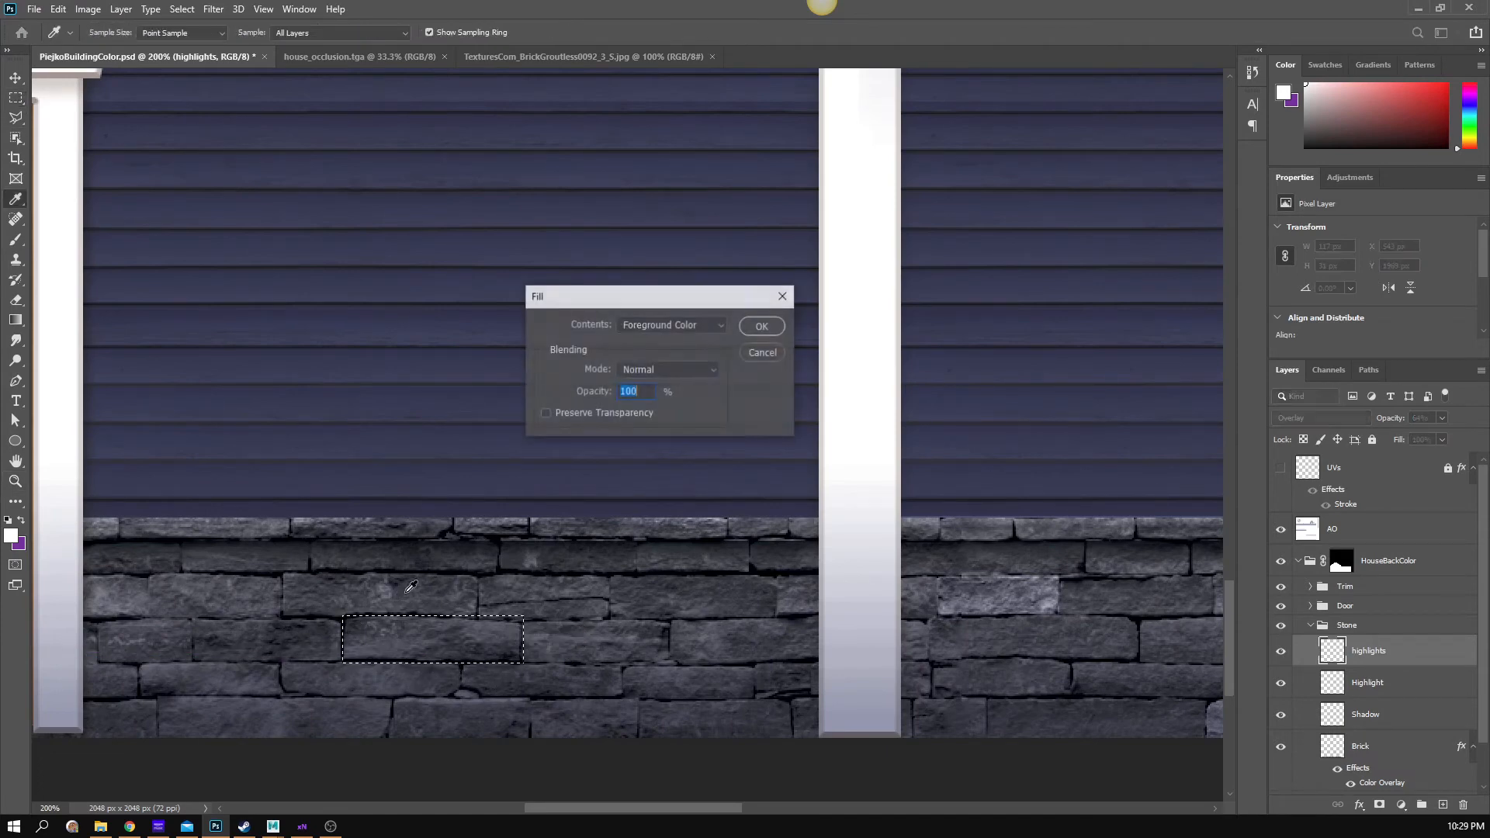
key(Return)
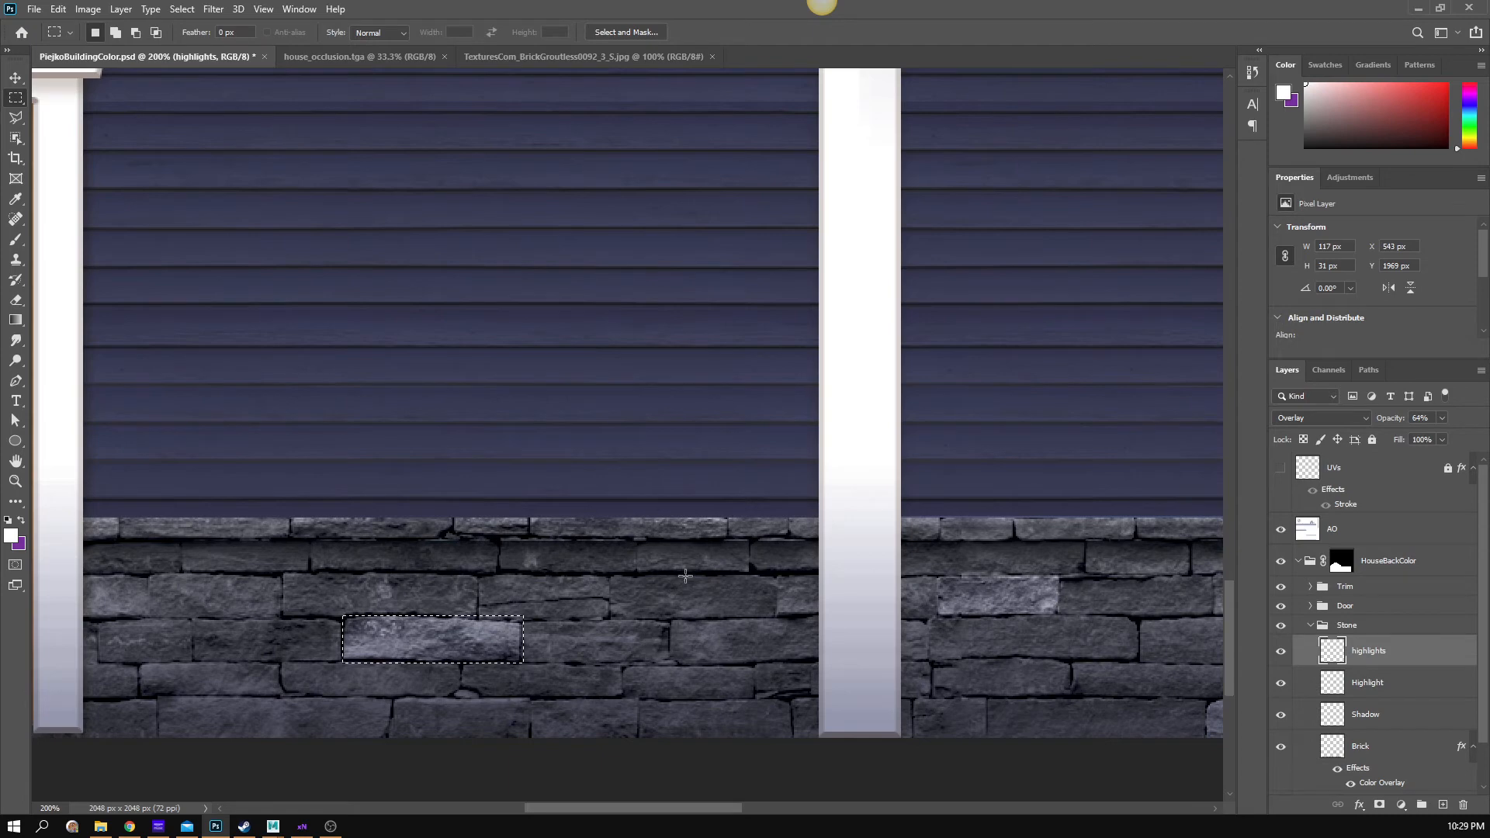
- Fill a second-row stone near the middle post and a fifth-row stone near the door with white, then clear the selection
drag(638, 546, 749, 575)
key(shift+BackSpace)
key(Return)
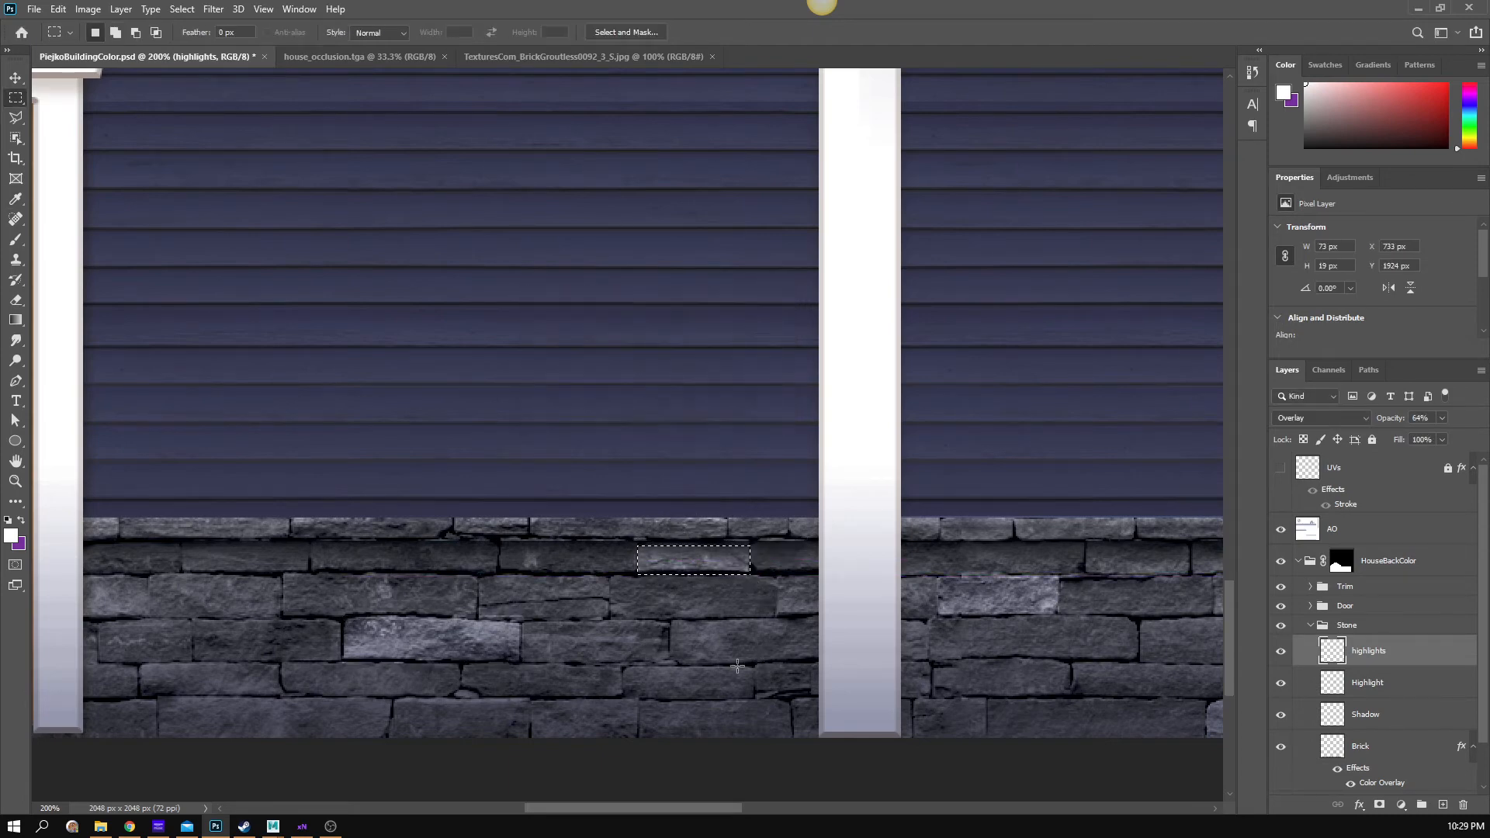
key(ctrl+d)
drag(221, 686, 517, 637)
key(shift+BackSpace)
key(Return)
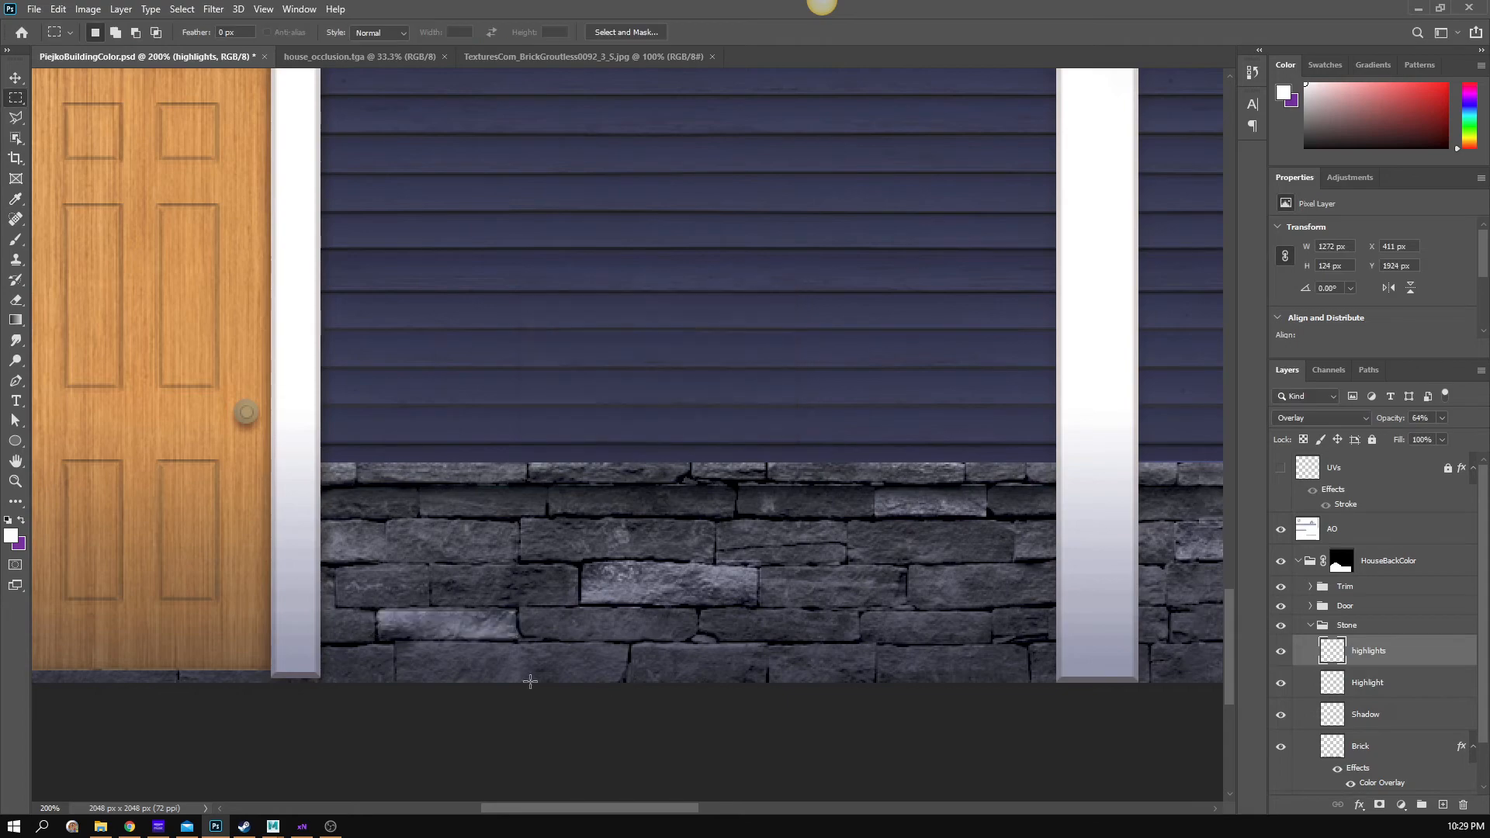
key(ctrl+d)
- Examine the highlighted stones from farther out and compare the stone base with the blue house reference photo in the browser
key(z)
alt+click(643, 655)
alt+click(644, 656)
drag(739, 642, 632, 642)
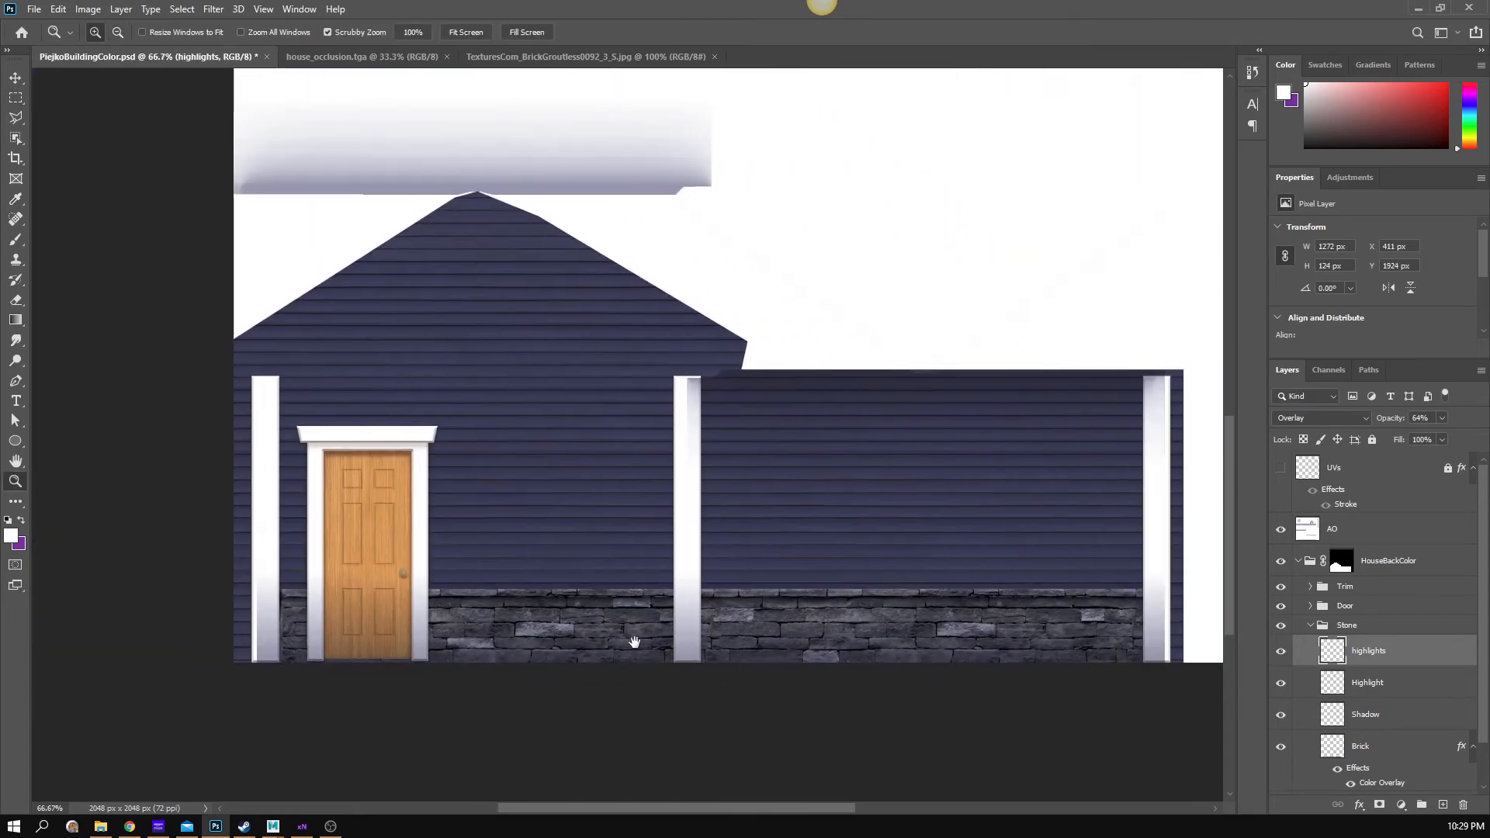
key(m)
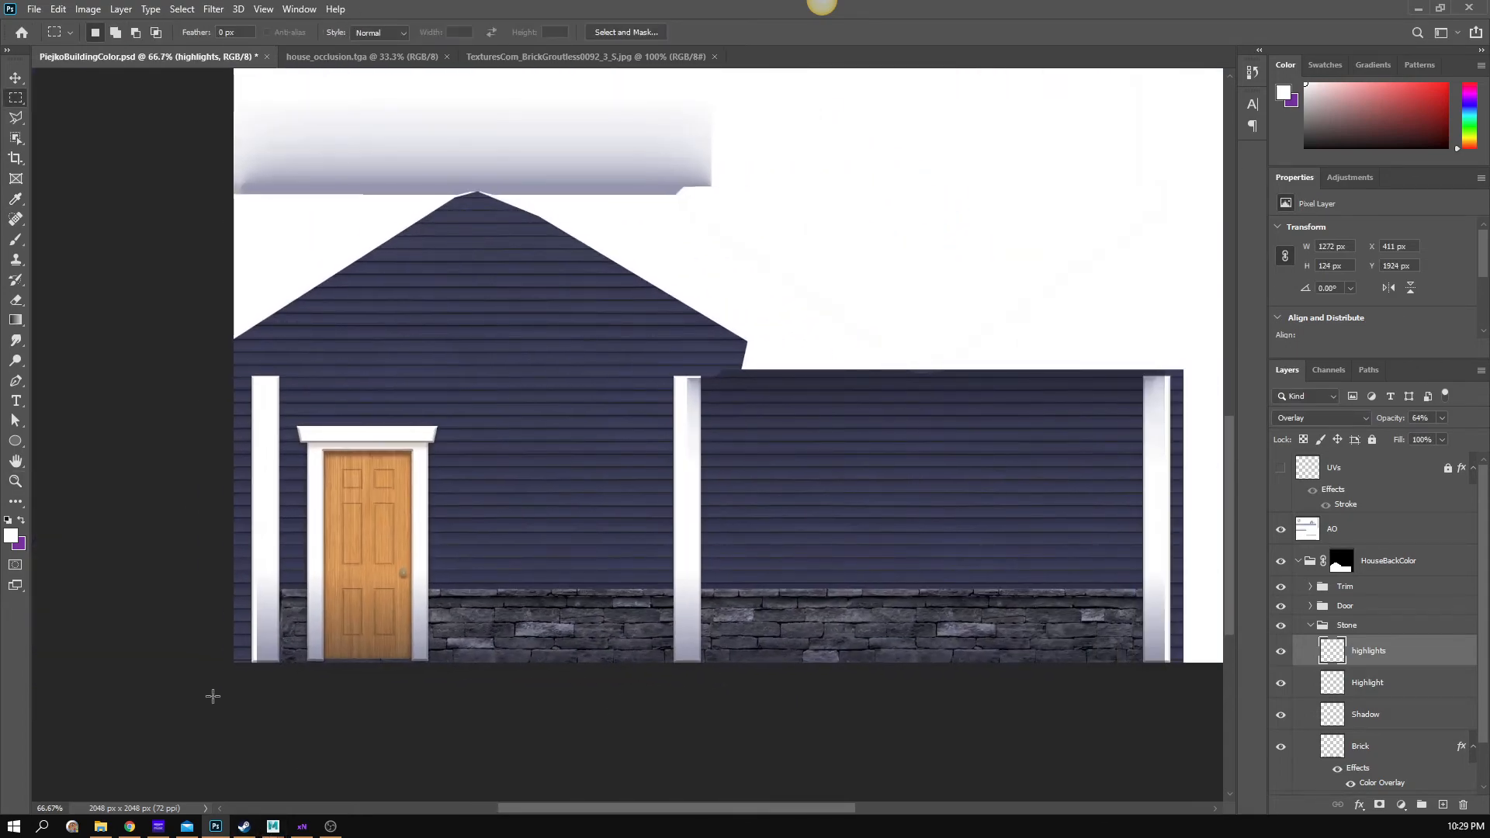
click(128, 827)
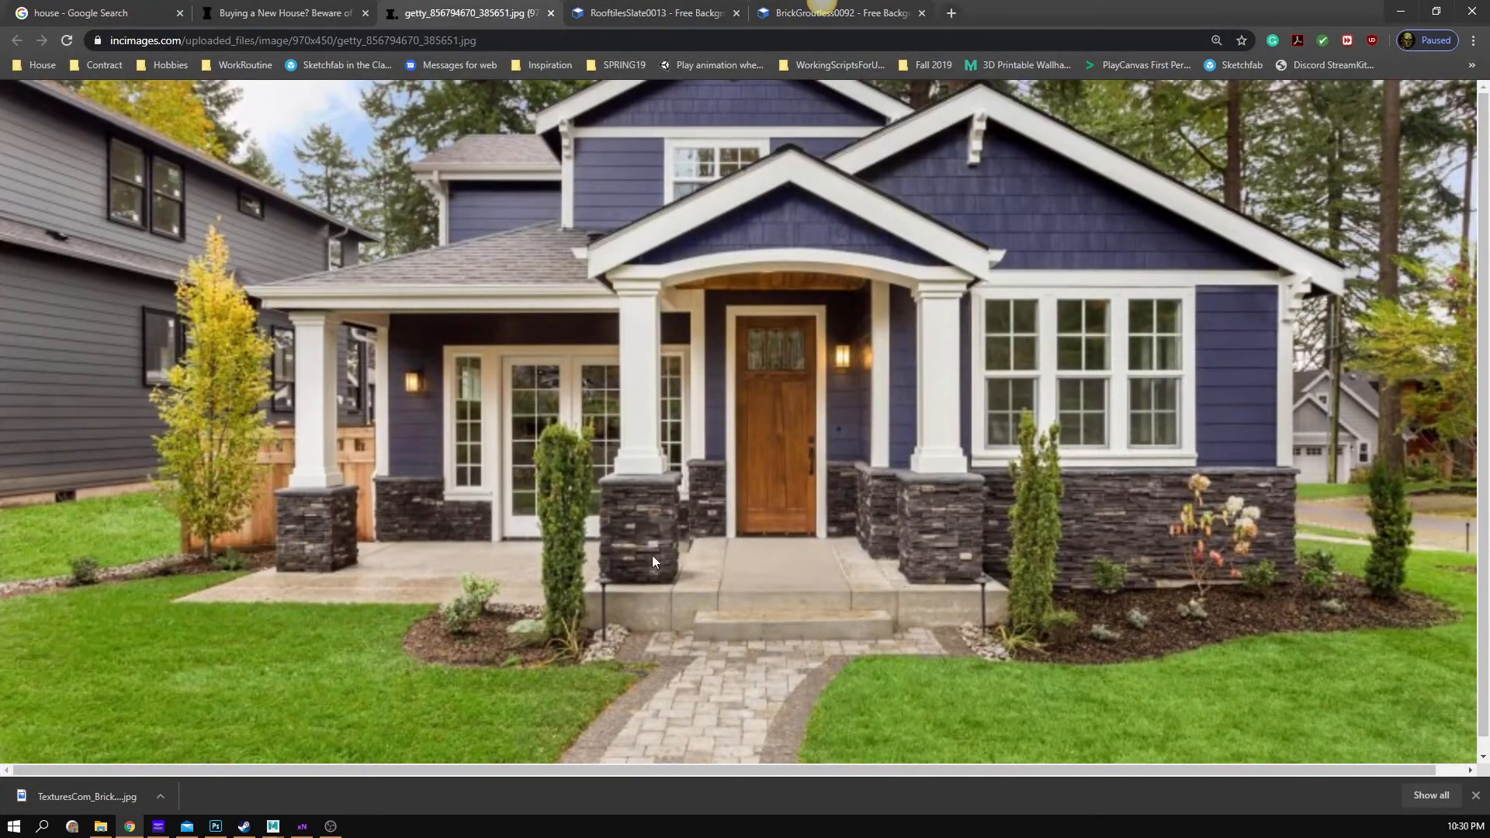
click(1401, 11)
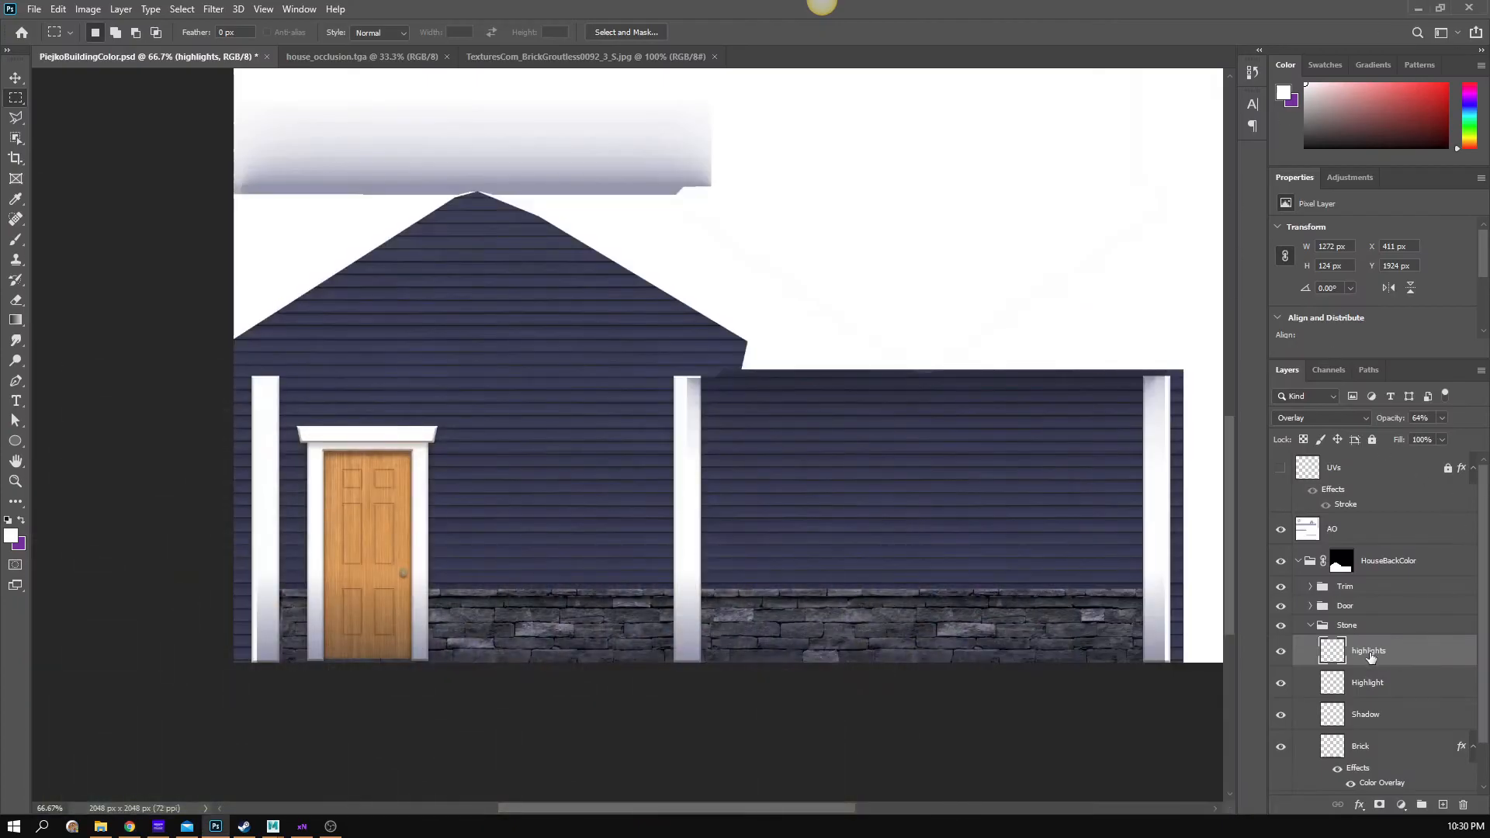
- Rename the highlights layer as whiteBricks
double_click(1370, 652)
text(whiteBricks)
key(Return)
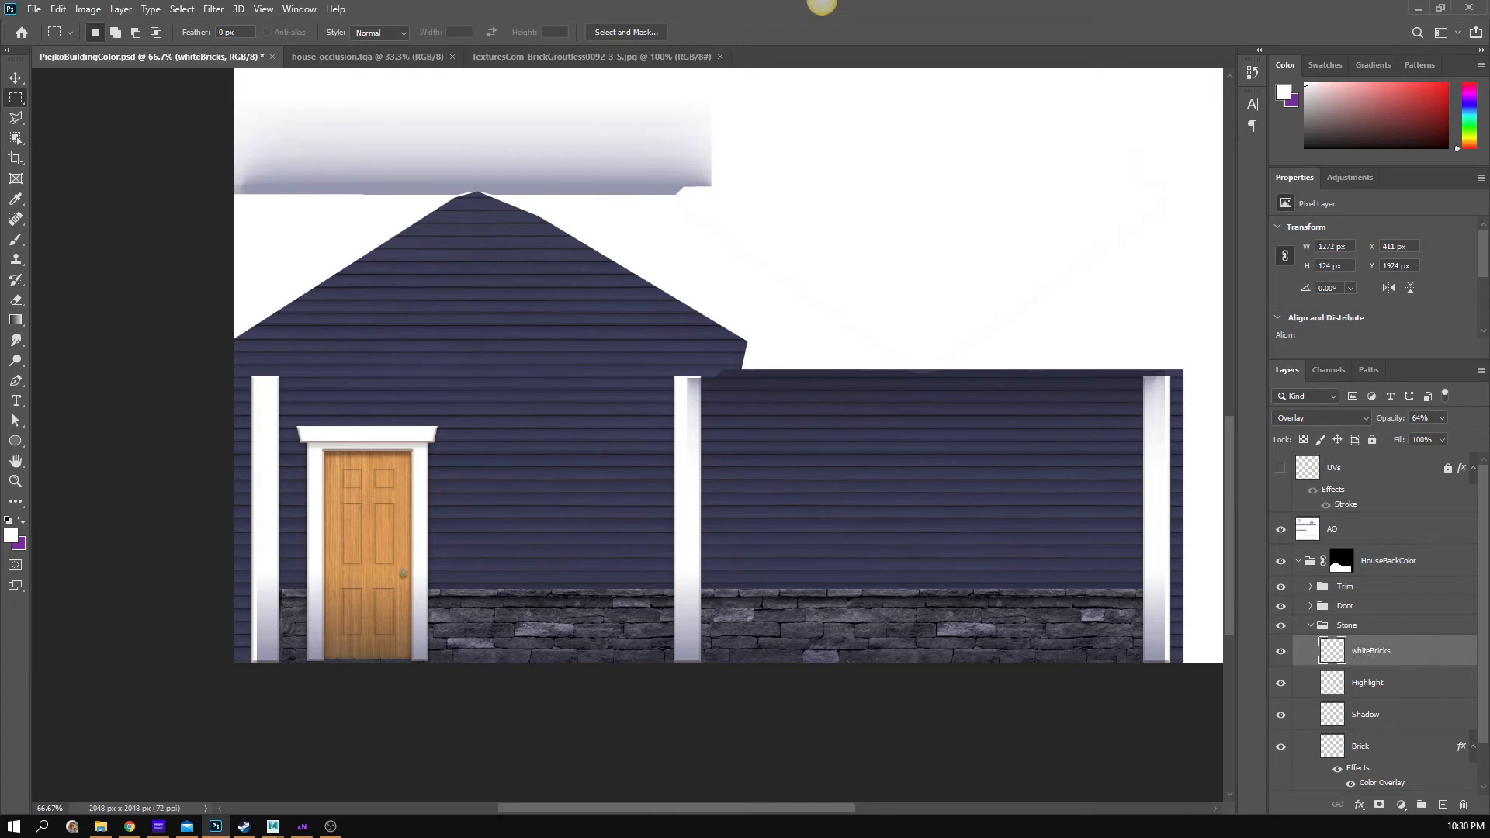
- Add a new layer above whiteBricks in the Stone group and open its name for editing
click(1443, 805)
double_click(1366, 650)
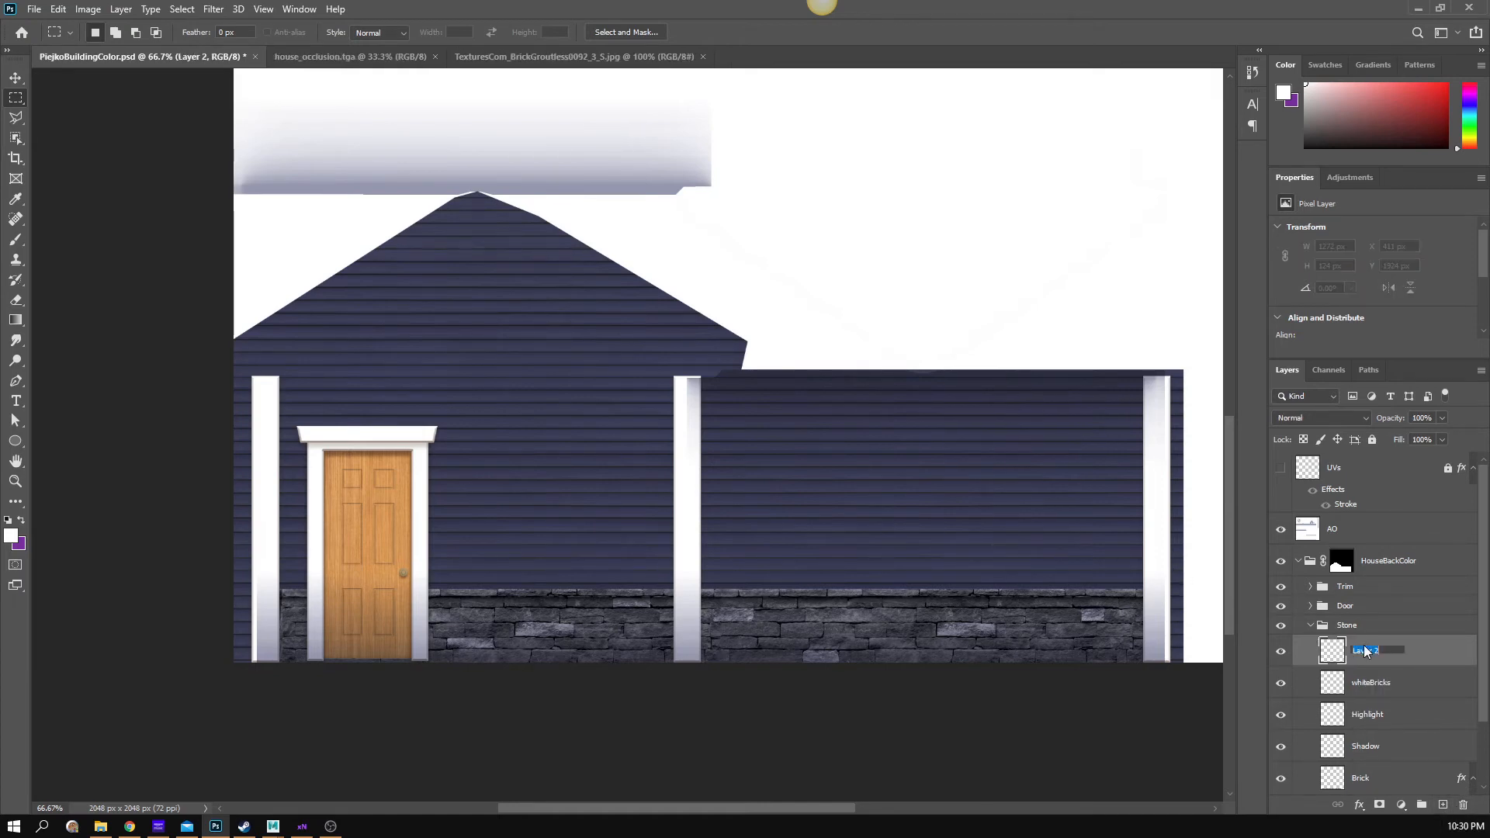
- Name the new layer brownBricks and set the foreground colour to dark brown, hex 3e2a16
text(brownBricks)
key(Return)
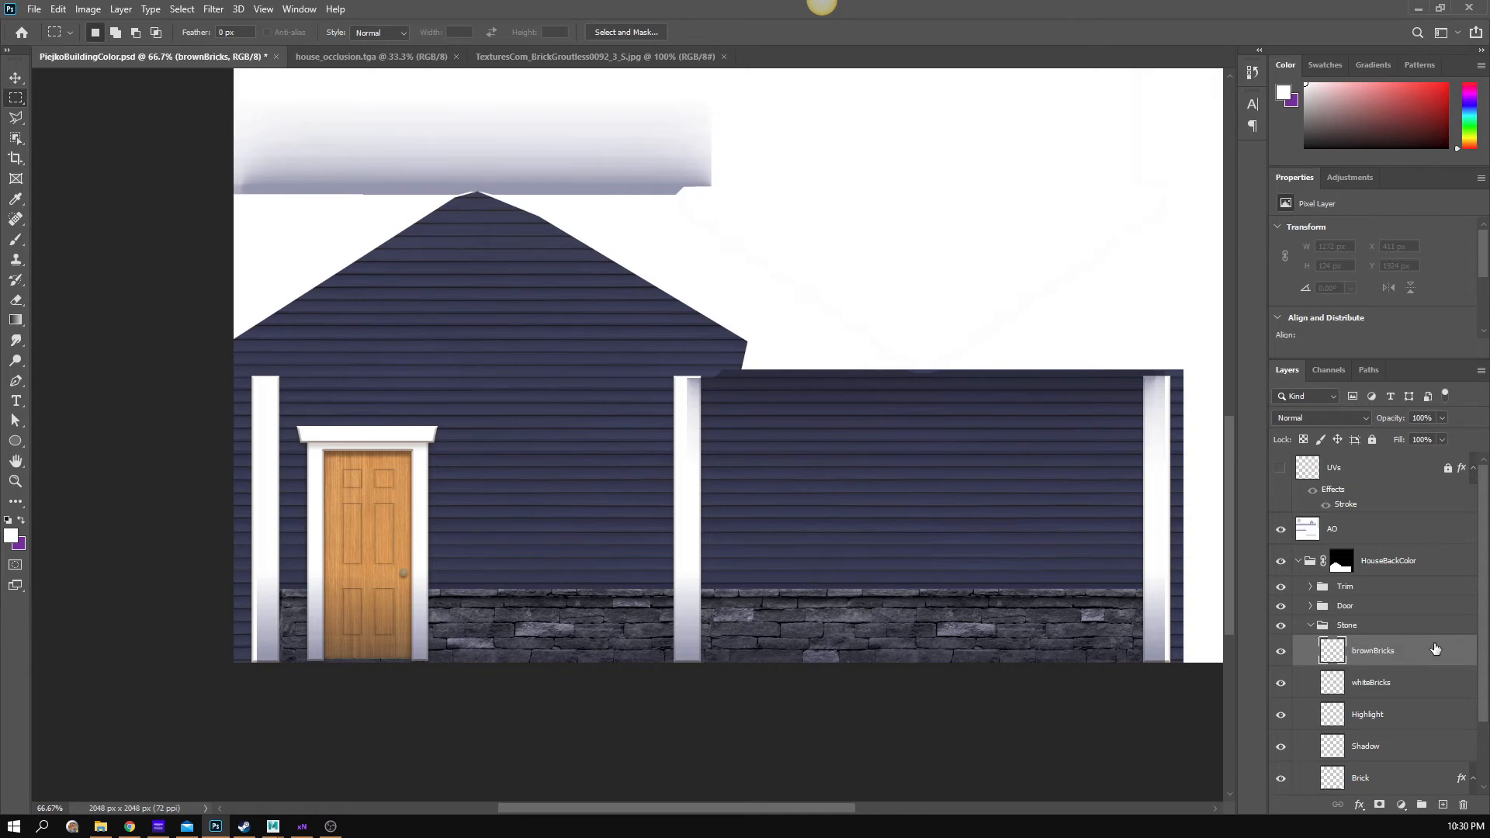
click(11, 541)
mouse_move(956, 569)
mouse_down()
mouse_move(1057, 572)
mouse_move(1037, 590)
mouse_move(1085, 604)
mouse_move(1004, 572)
mouse_up()
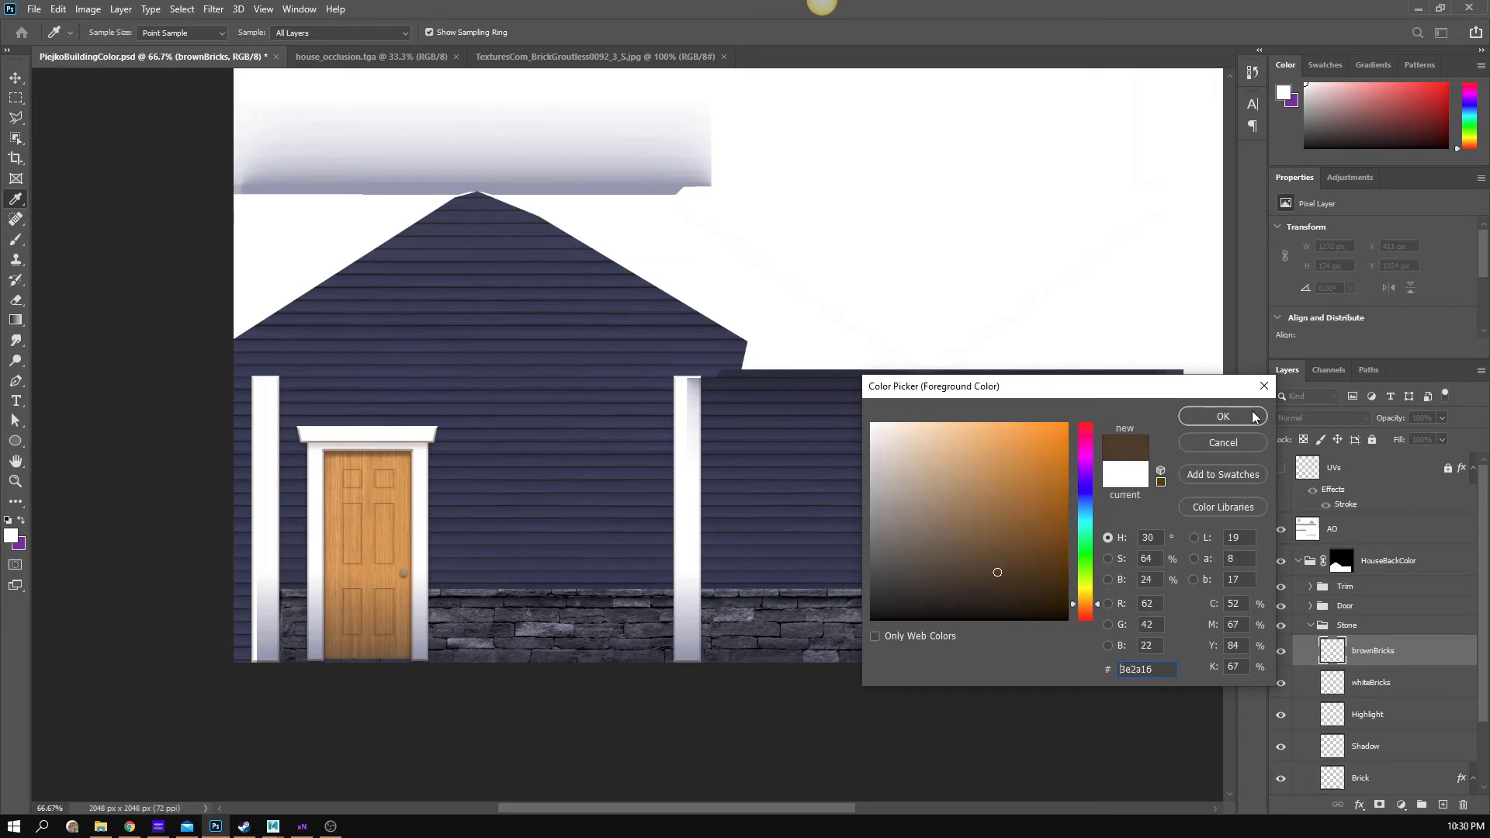
click(1254, 417)
- Set the brownBricks layer's blend mode to Overlay
key(z)
click(927, 625)
click(943, 626)
drag(925, 623, 672, 519)
click(1347, 418)
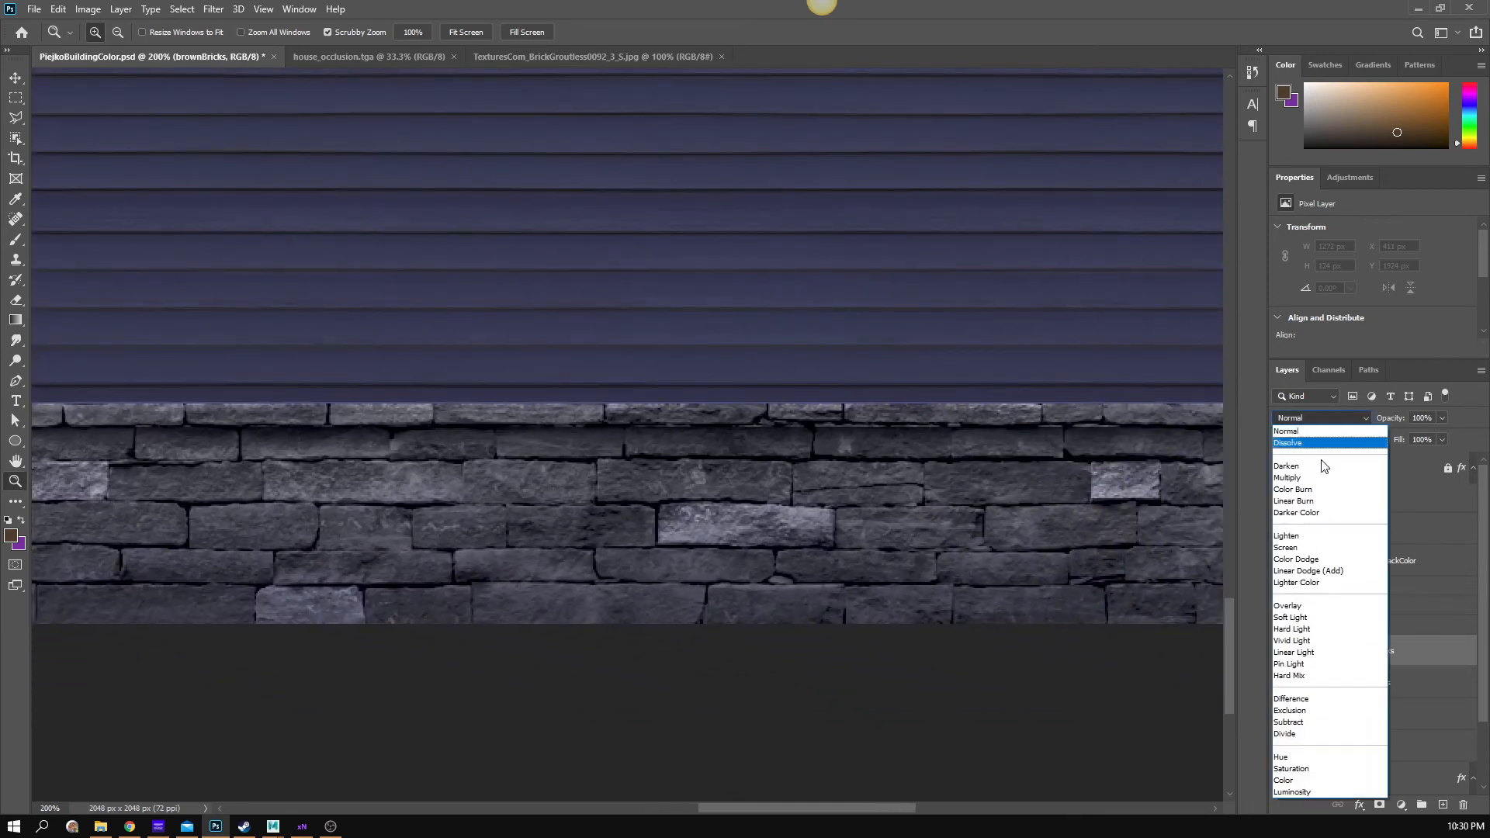
click(1333, 609)
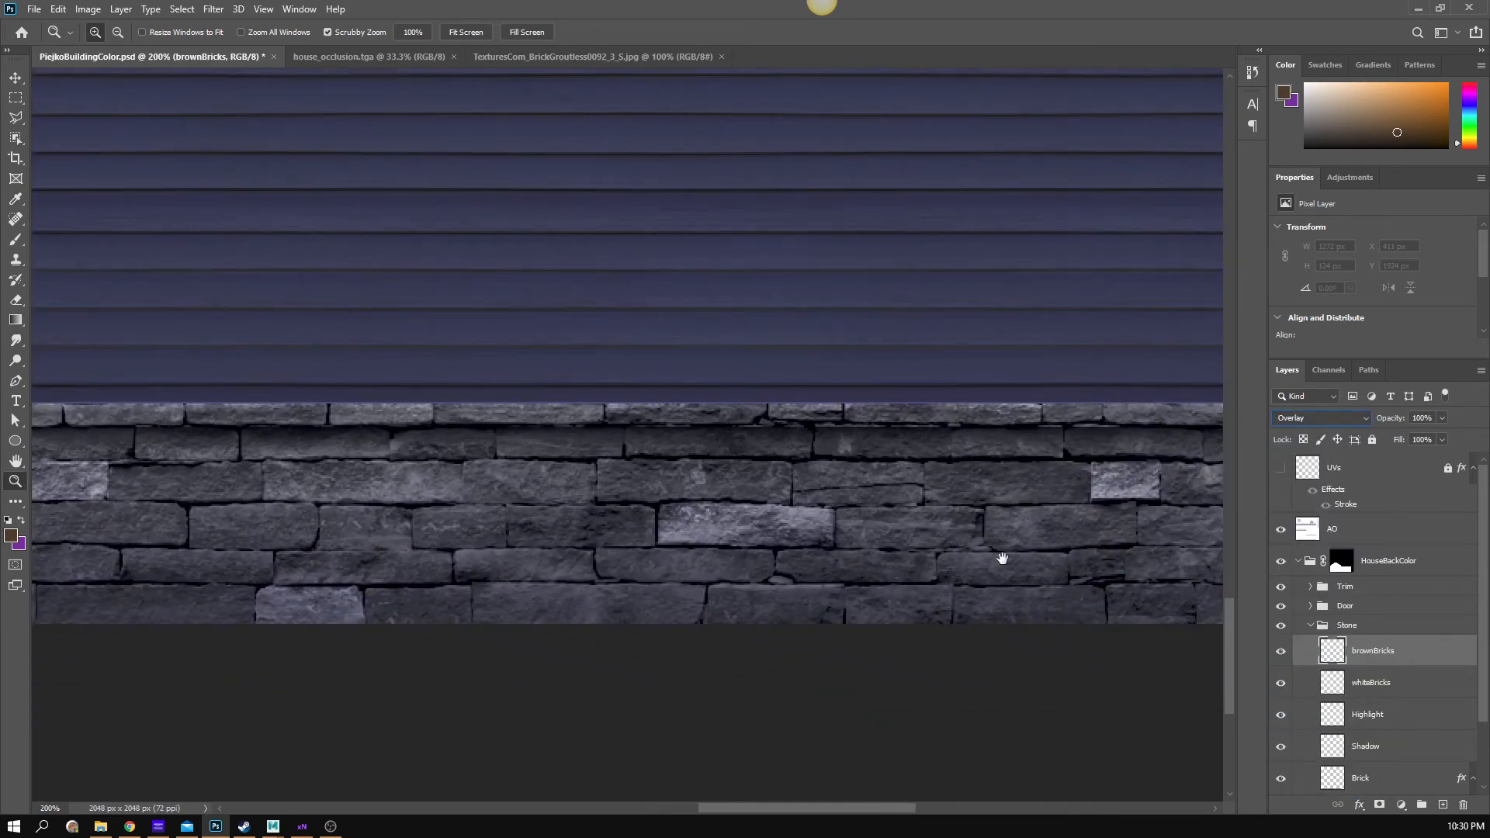
- Fill a brick about 85 × 21 px in the wall's second-lowest row with the brown foreground colour and lower the layer opacity to 67%
drag(1002, 559, 883, 534)
click(15, 97)
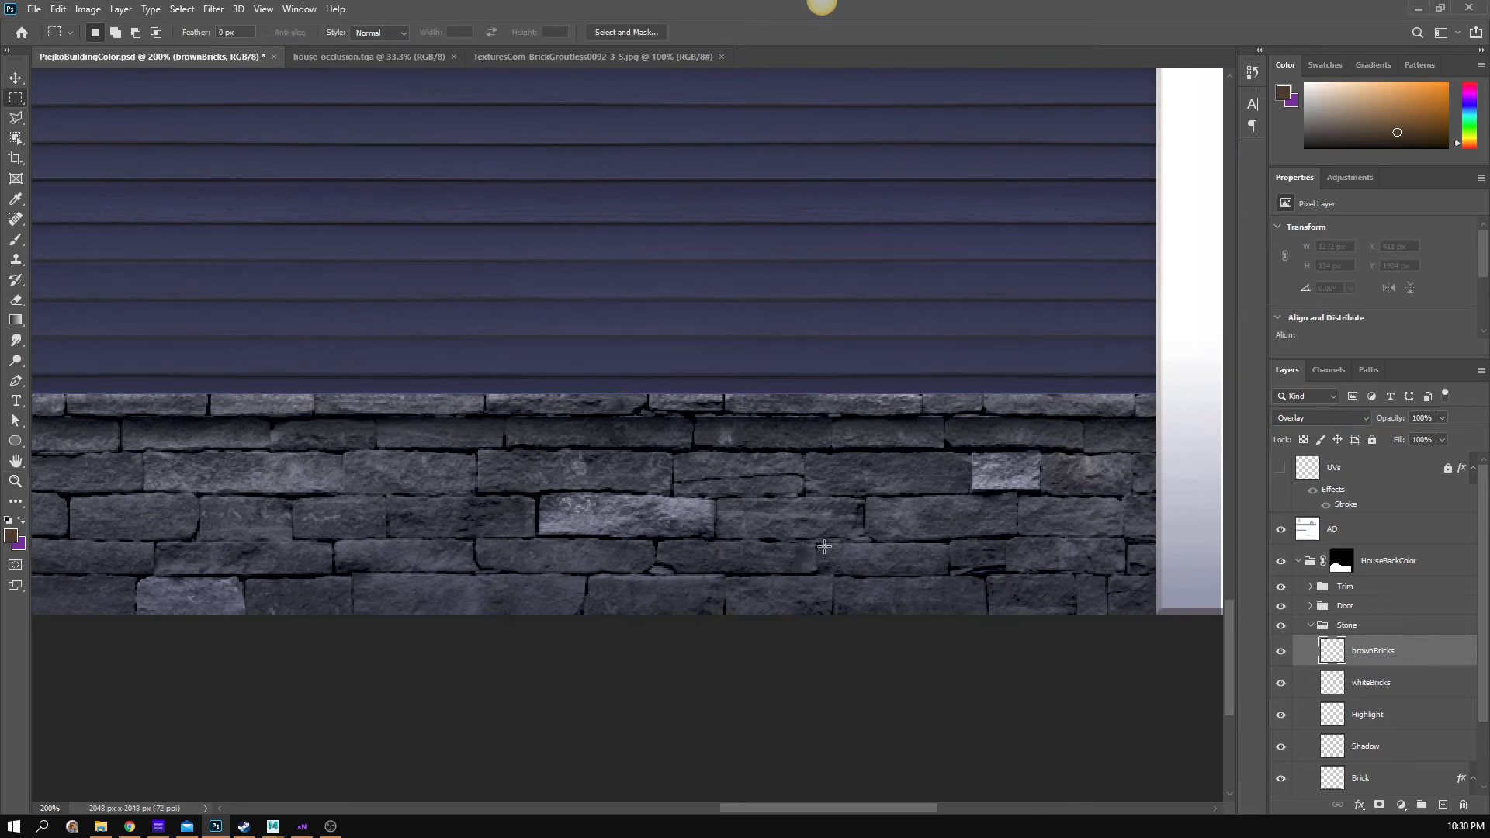
drag(820, 543, 950, 575)
key(shift+BackSpace)
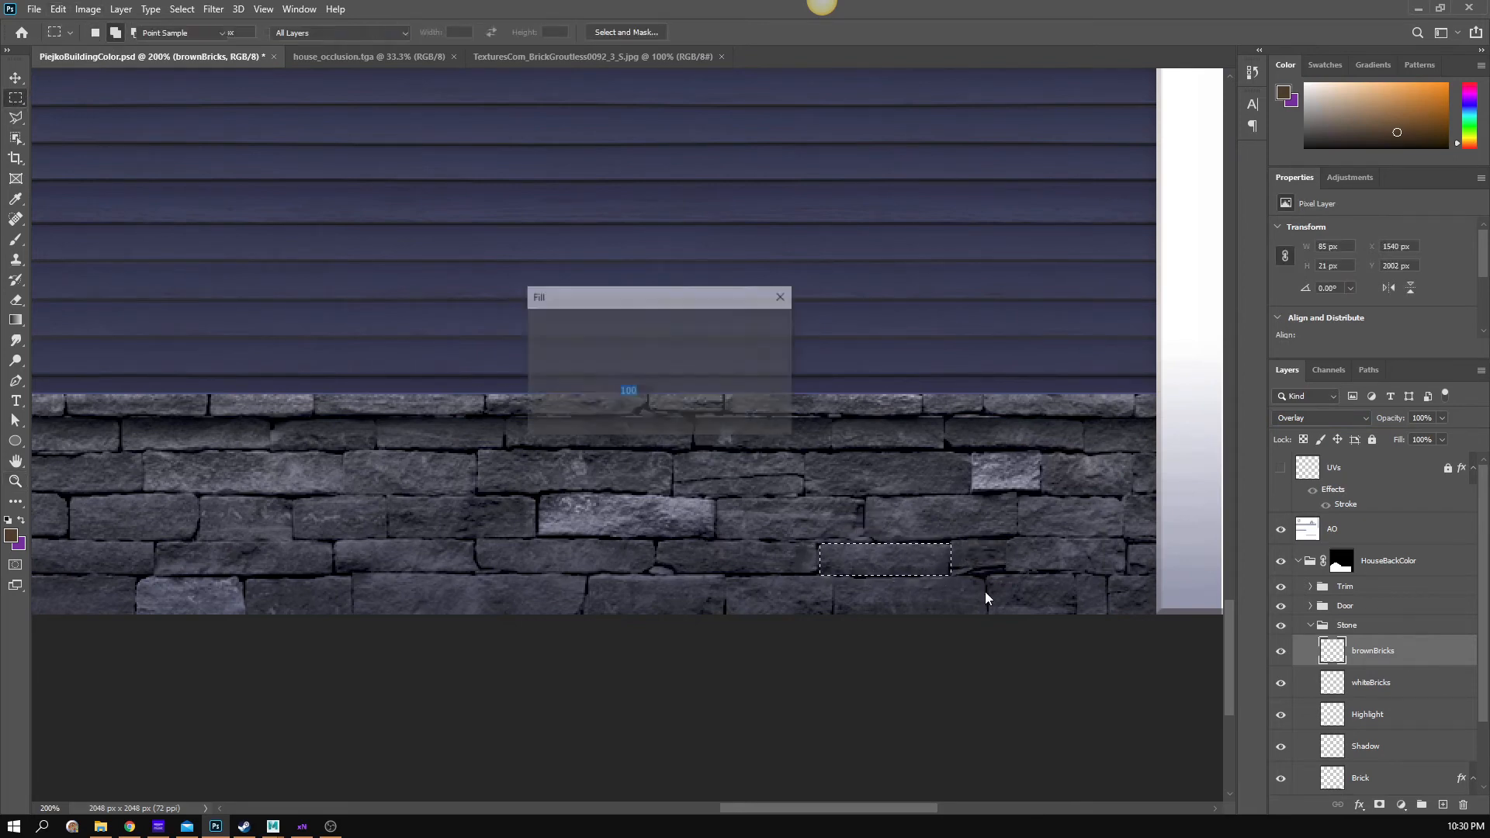
key(Return)
click(1441, 419)
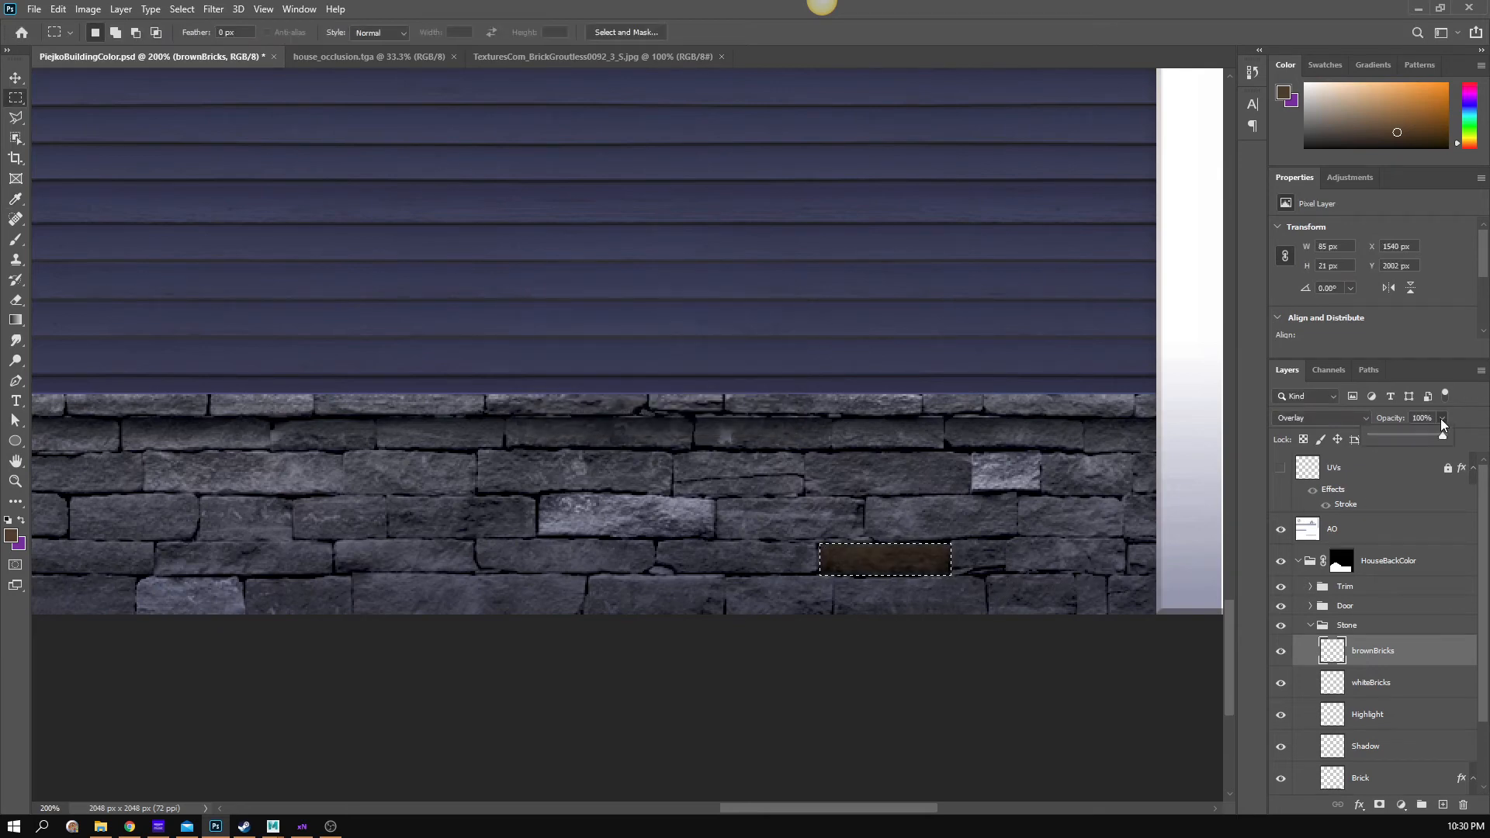
drag(1442, 433, 1411, 440)
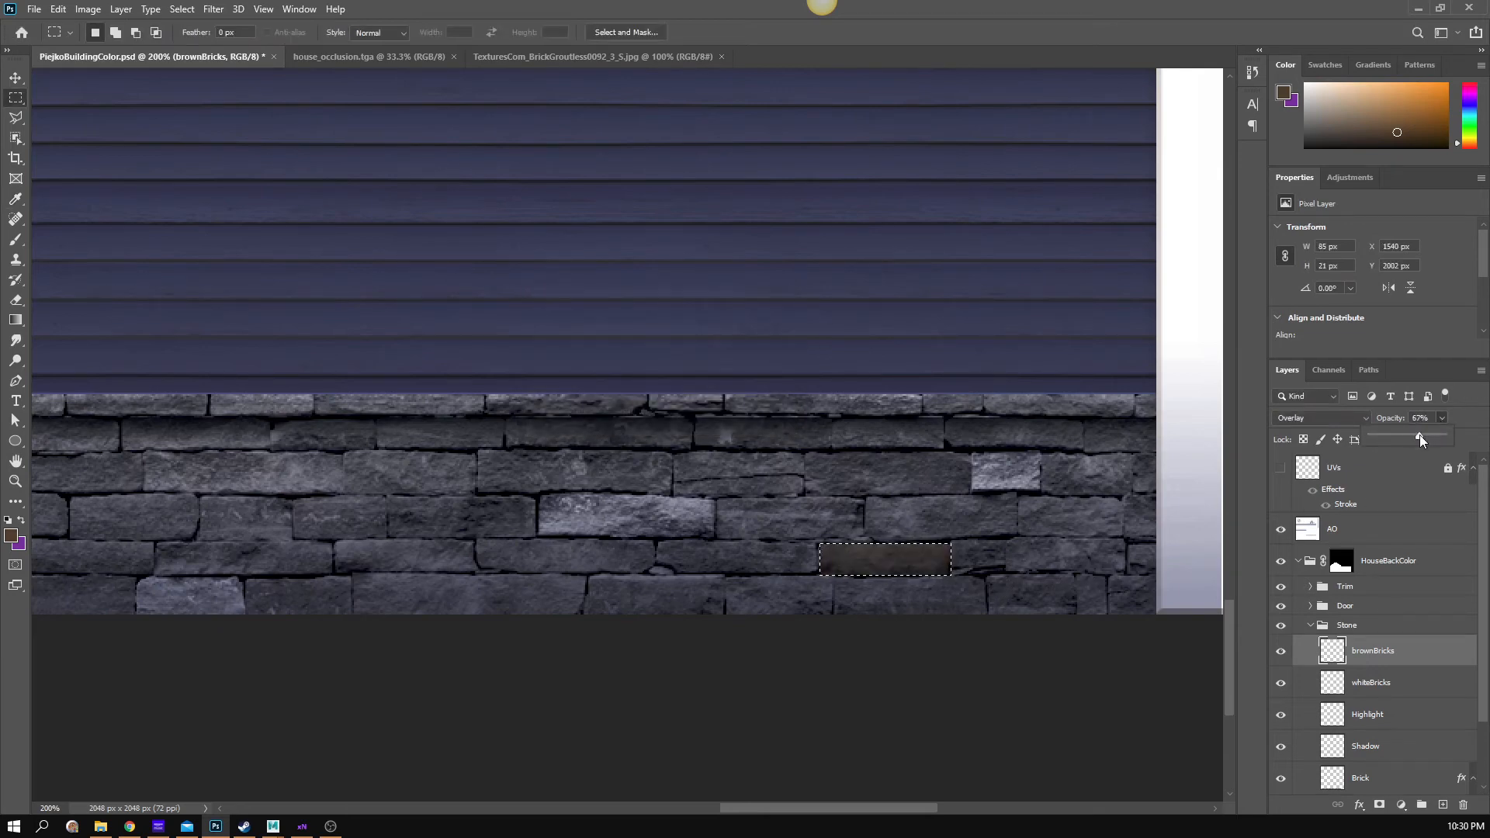
key(ctrl+d)
click(827, 574)
- Fill two more bricks brown: one about 87 × 25 px in the bottom row and one about 128 × 28 px in the third row down
scroll(492, 579, left, 3)
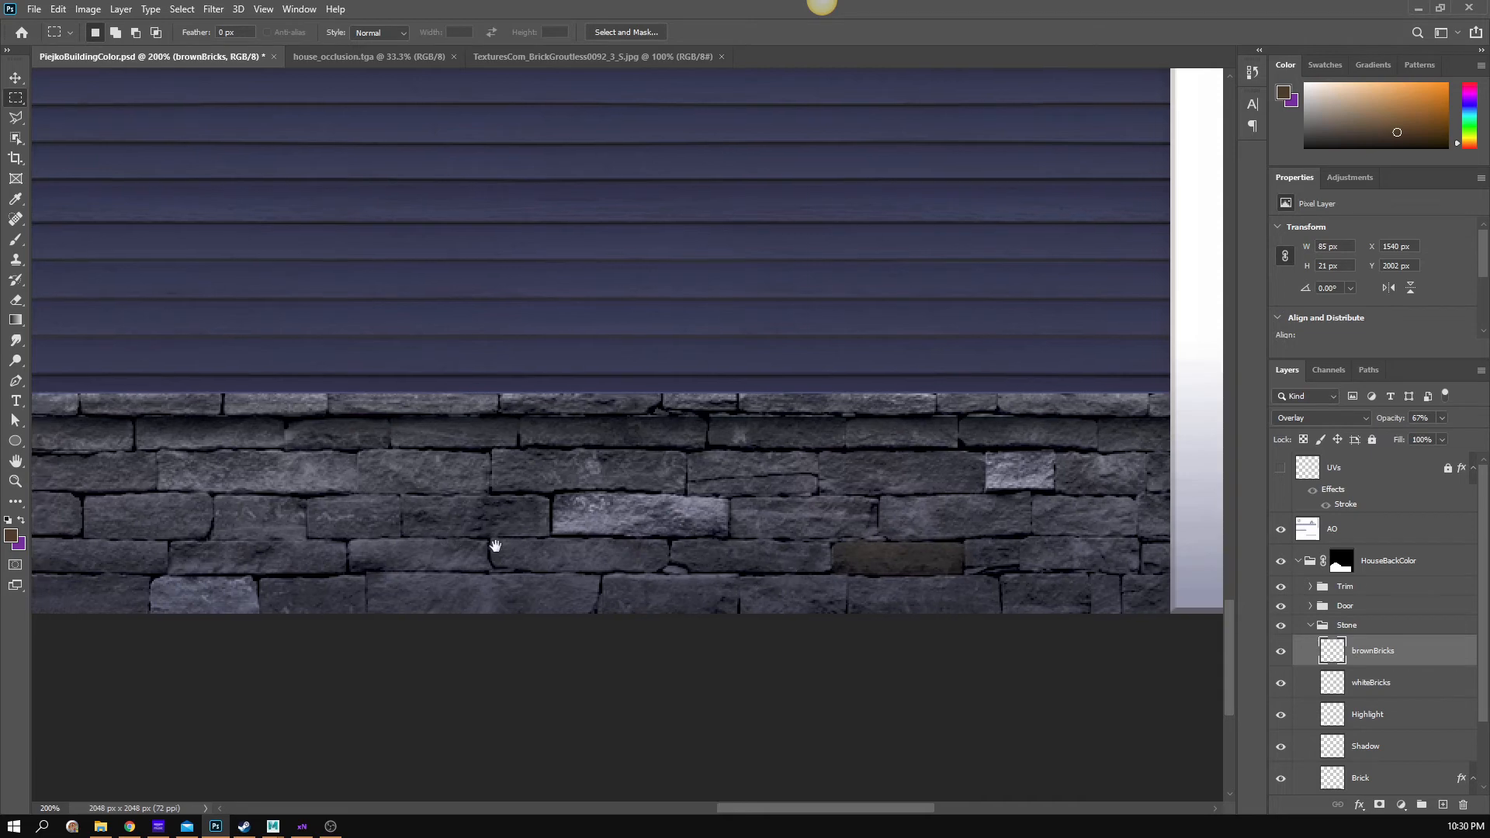
mouse_move(775, 617)
mouse_down()
mouse_move(775, 595)
mouse_move(662, 592)
mouse_move(646, 576)
mouse_move(779, 619)
mouse_up()
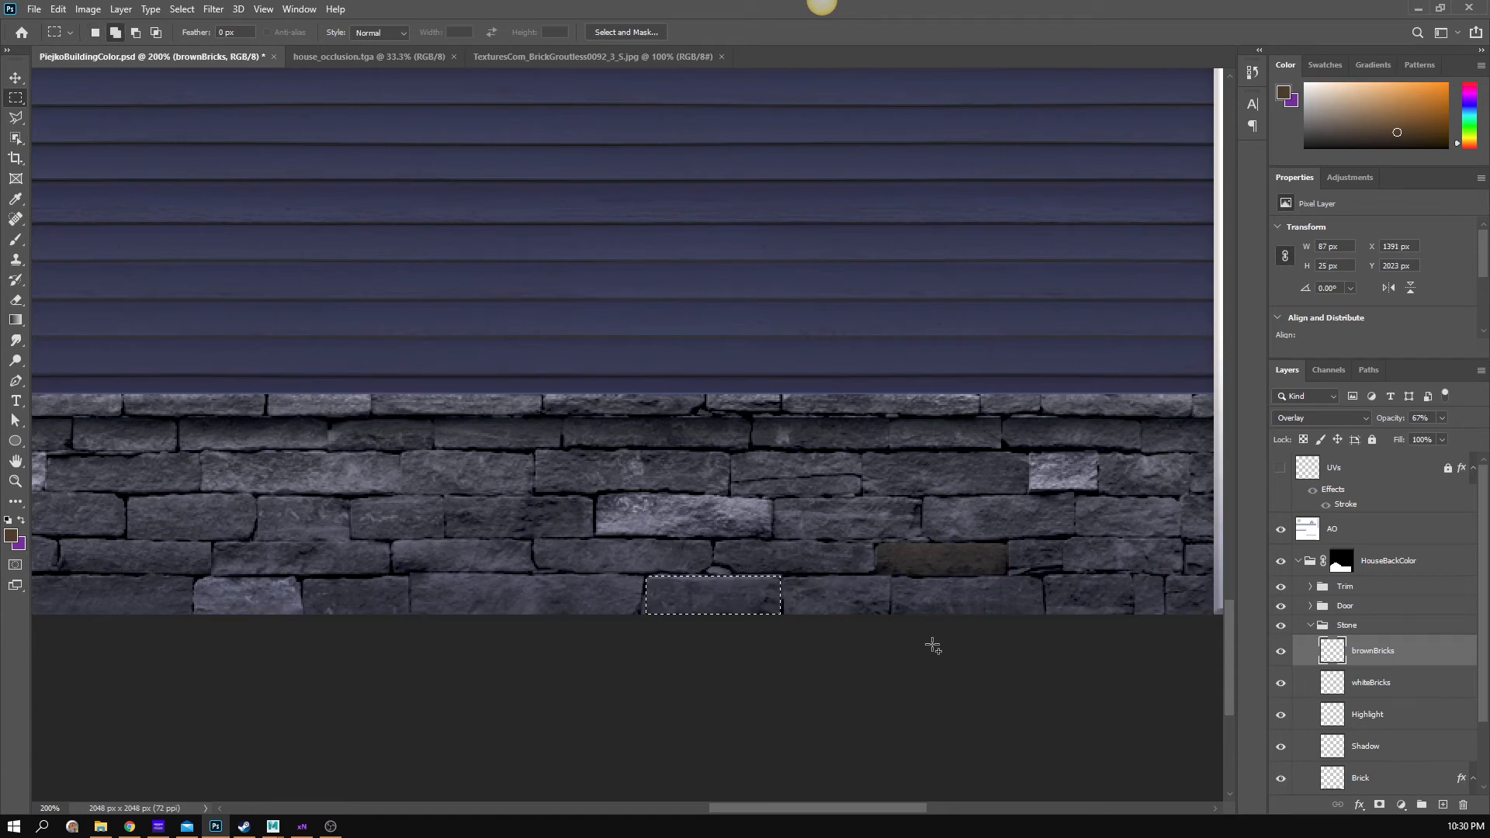
key(shift+F5)
key(Return)
drag(626, 504, 967, 489)
drag(545, 437, 743, 475)
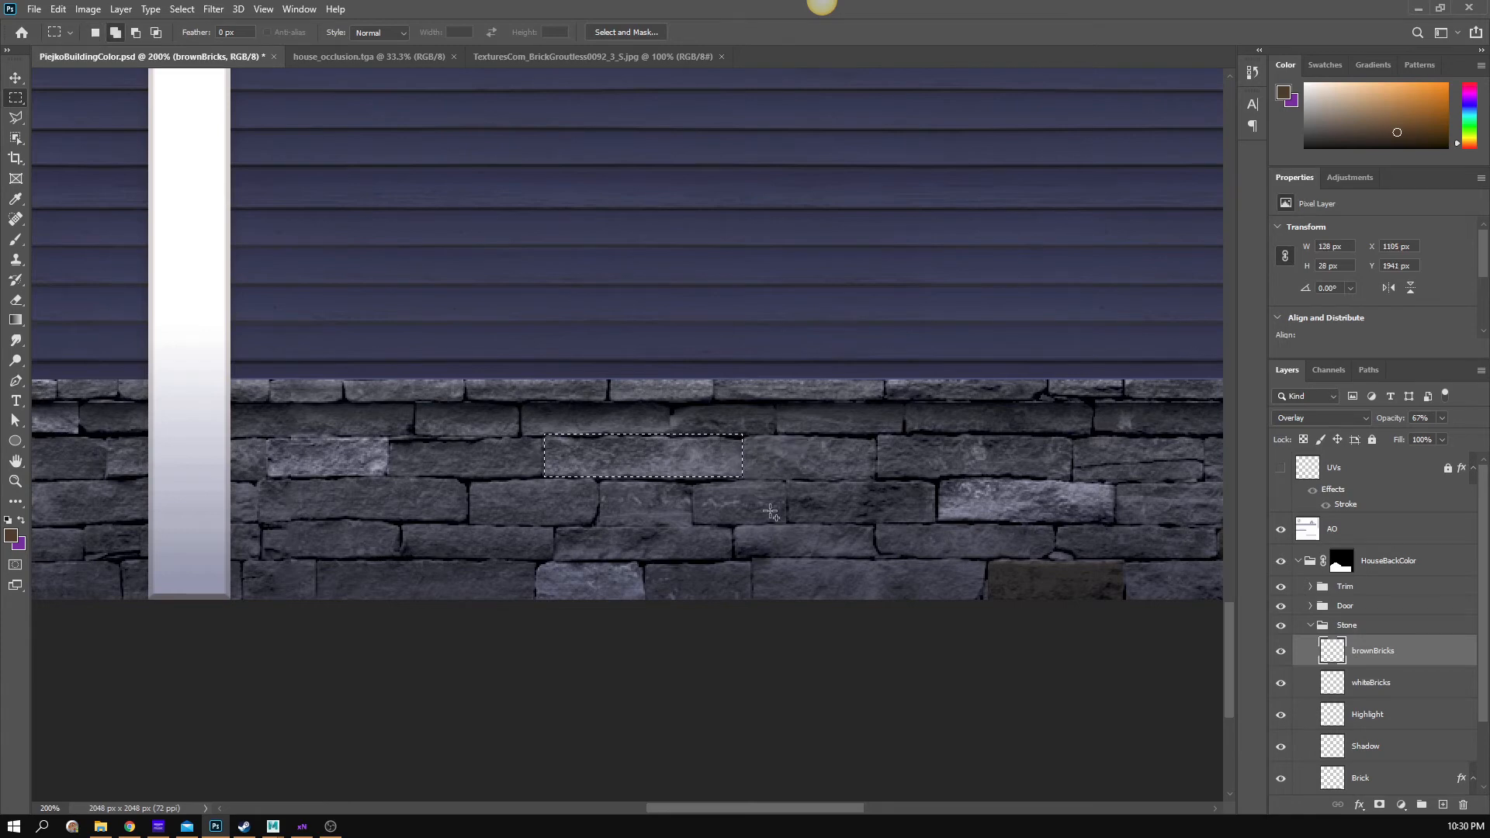
key(shift+F5)
key(Return)
- Fill the brick about 45 × 24 px beside the middle white column, in the second-lowest row, with brown
drag(652, 542, 936, 503)
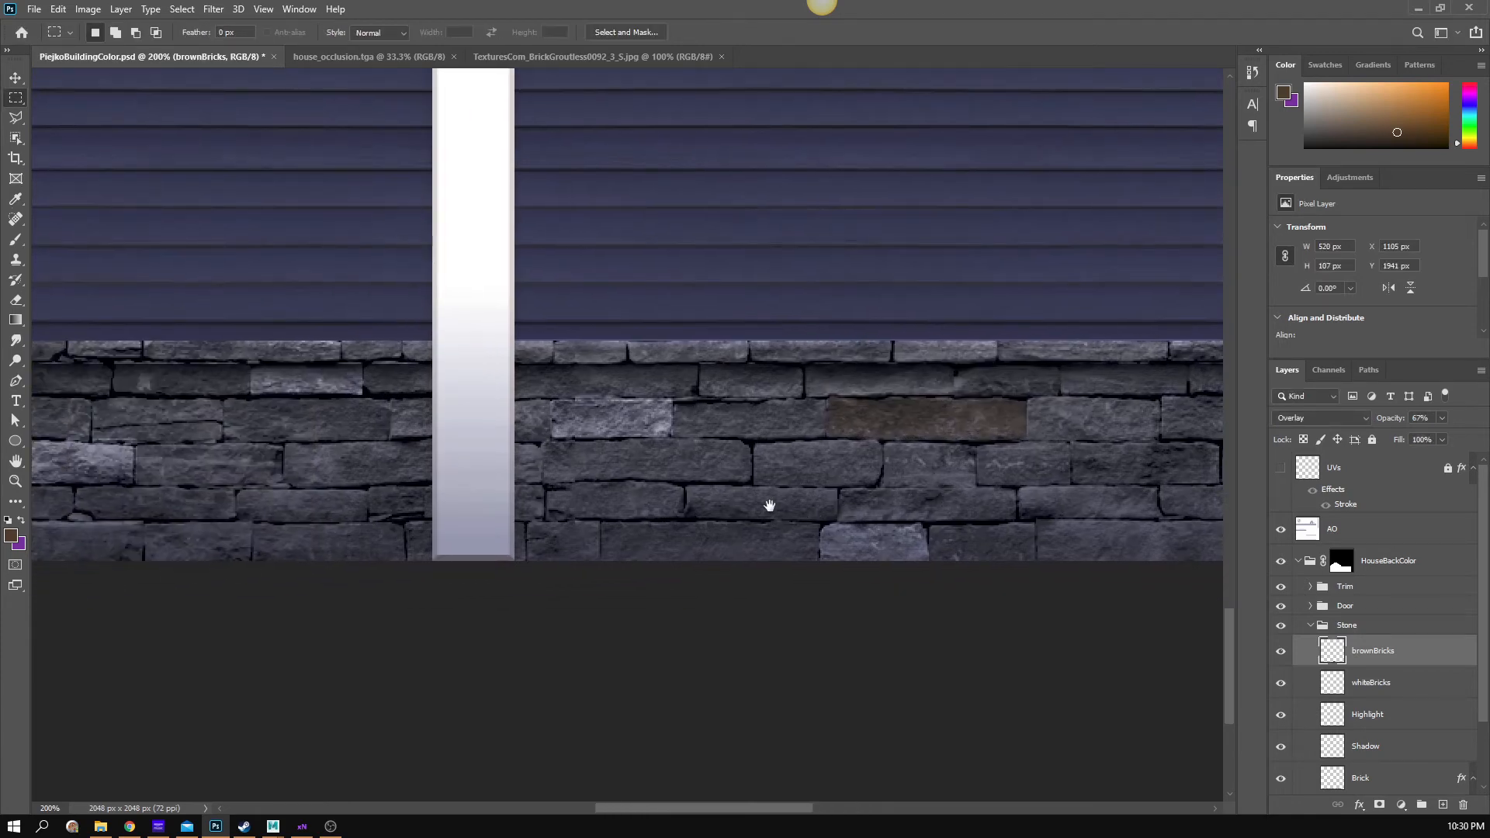
drag(941, 444, 935, 522)
drag(695, 520, 857, 516)
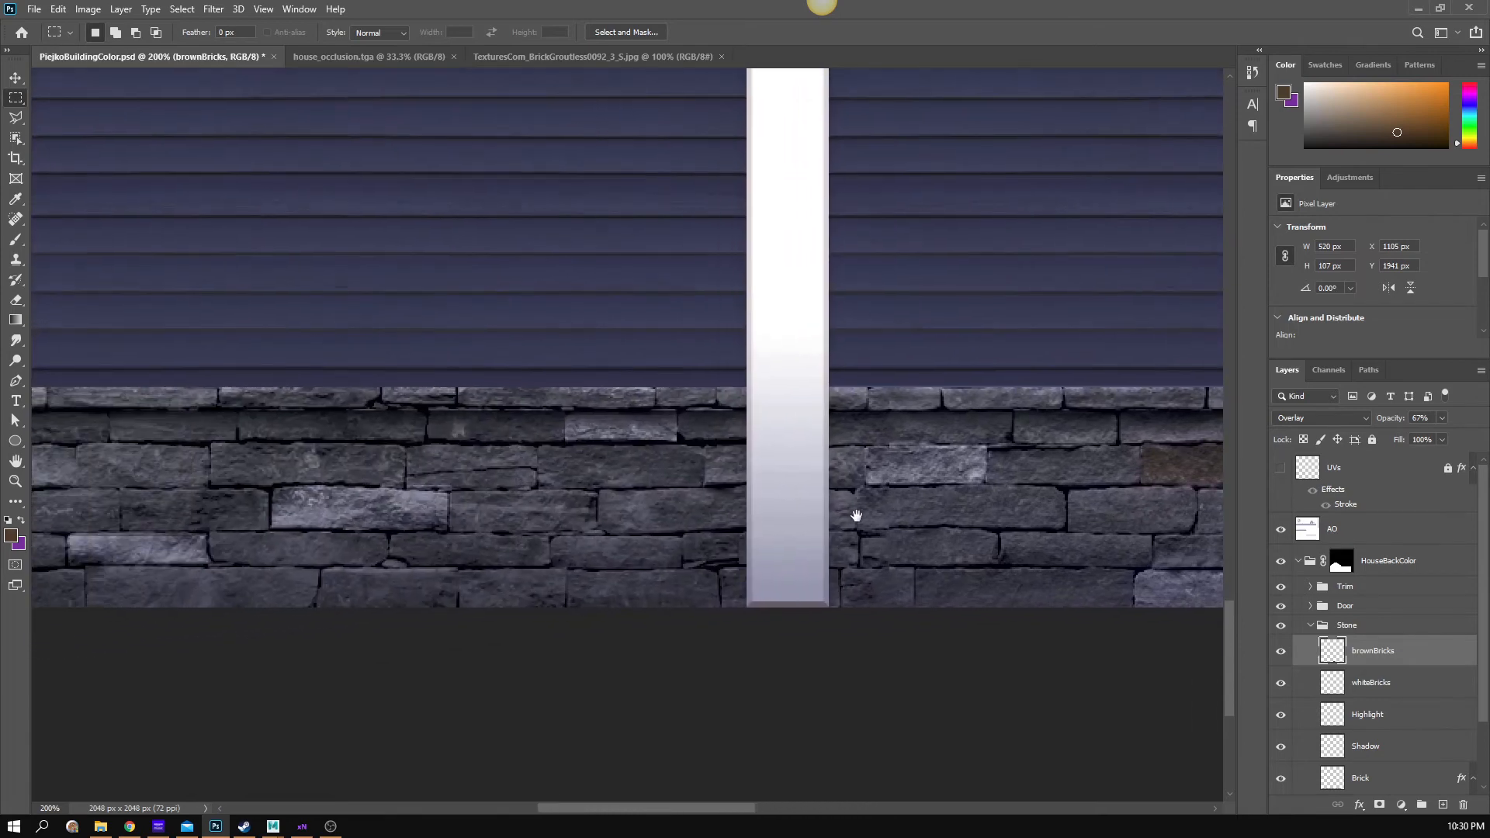
drag(681, 537, 750, 573)
key(shift+BackSpace)
key(Return)
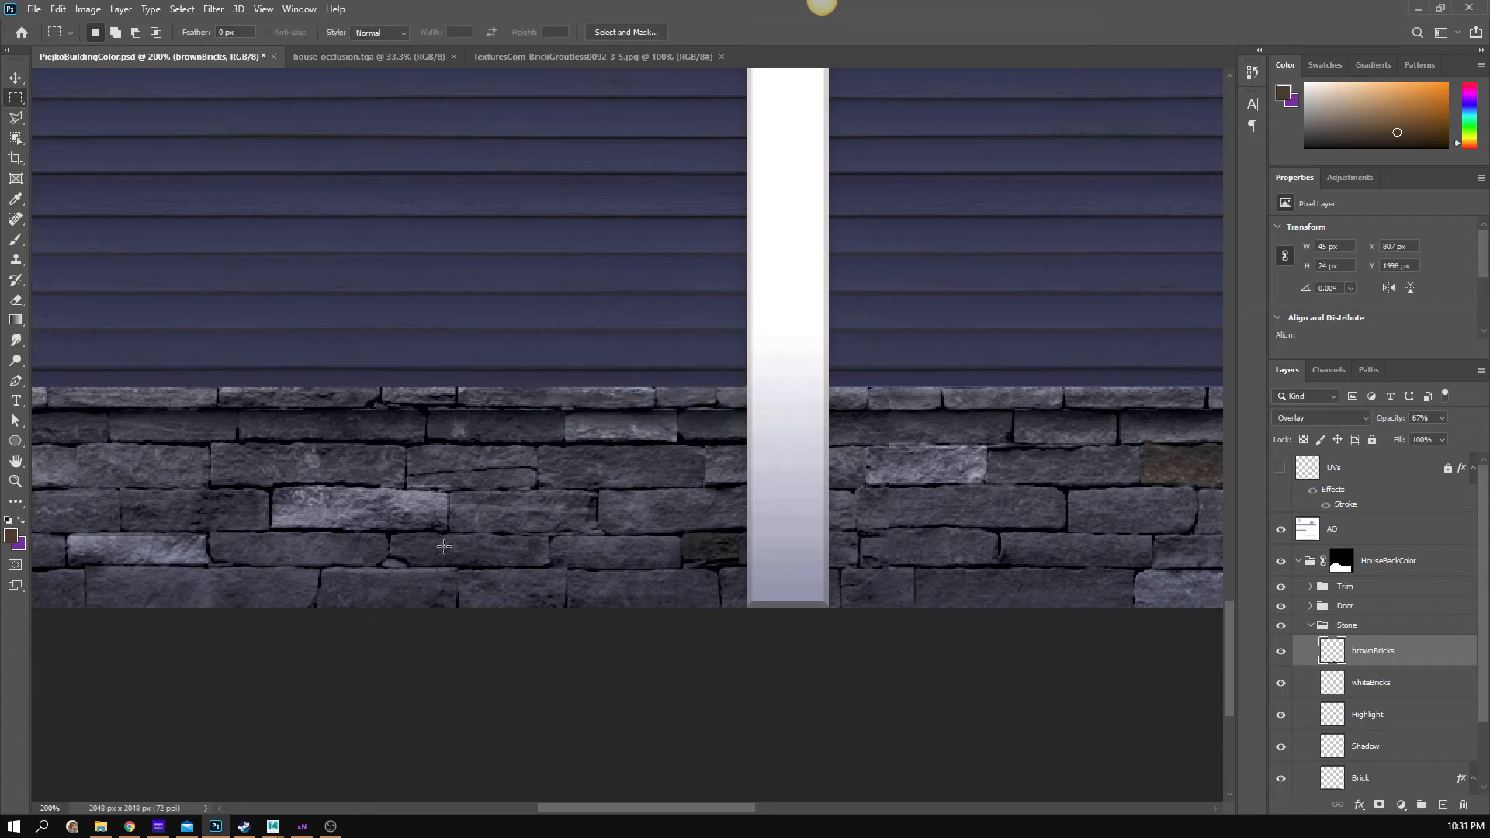
- Fill a brick about 69 × 26 px in the bottom row between the door and the middle column with brown
drag(459, 538, 667, 497)
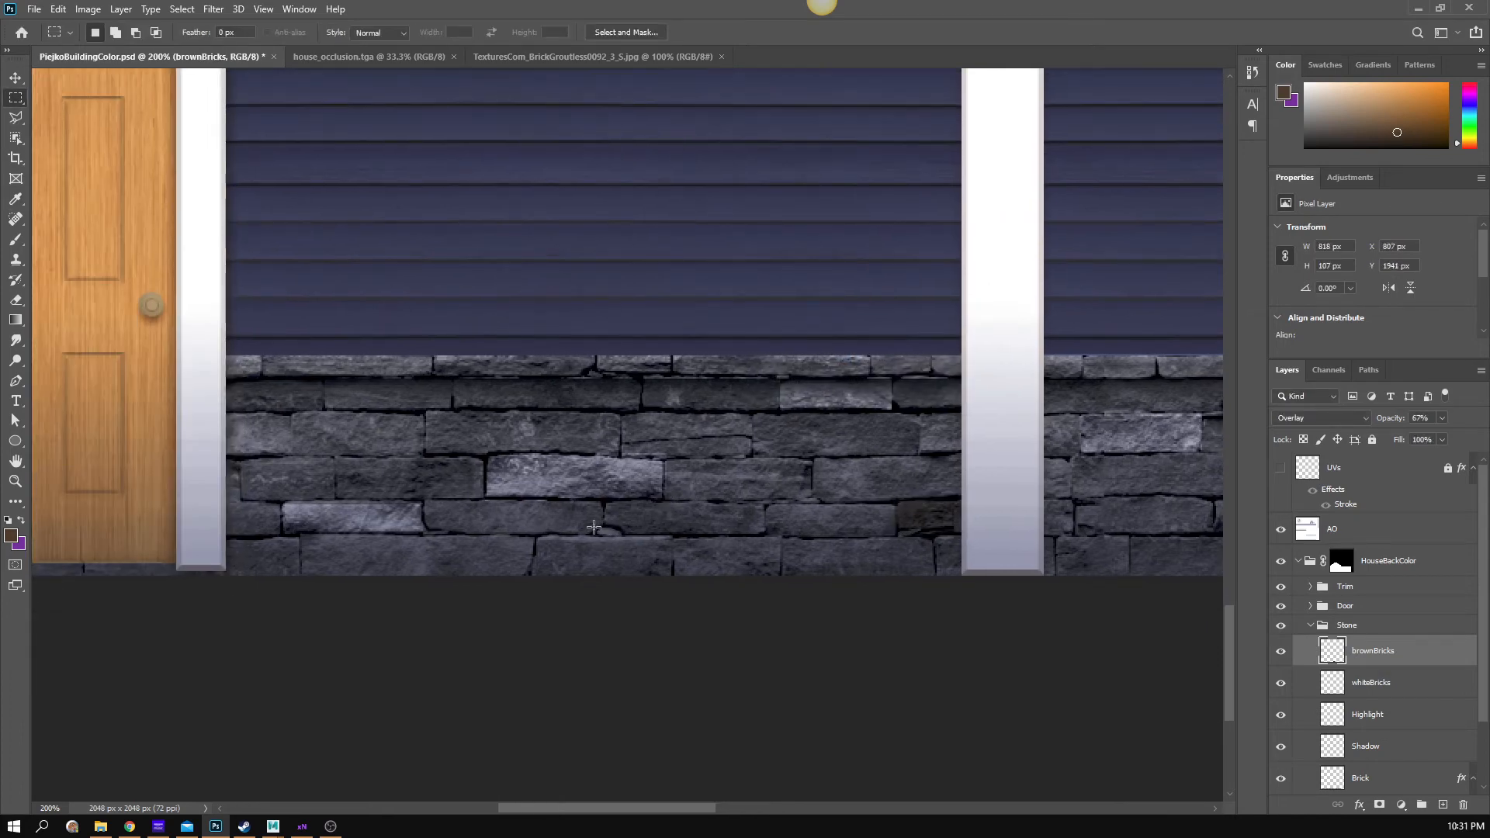
drag(675, 549, 779, 587)
key(ctrl+d)
drag(676, 536, 780, 582)
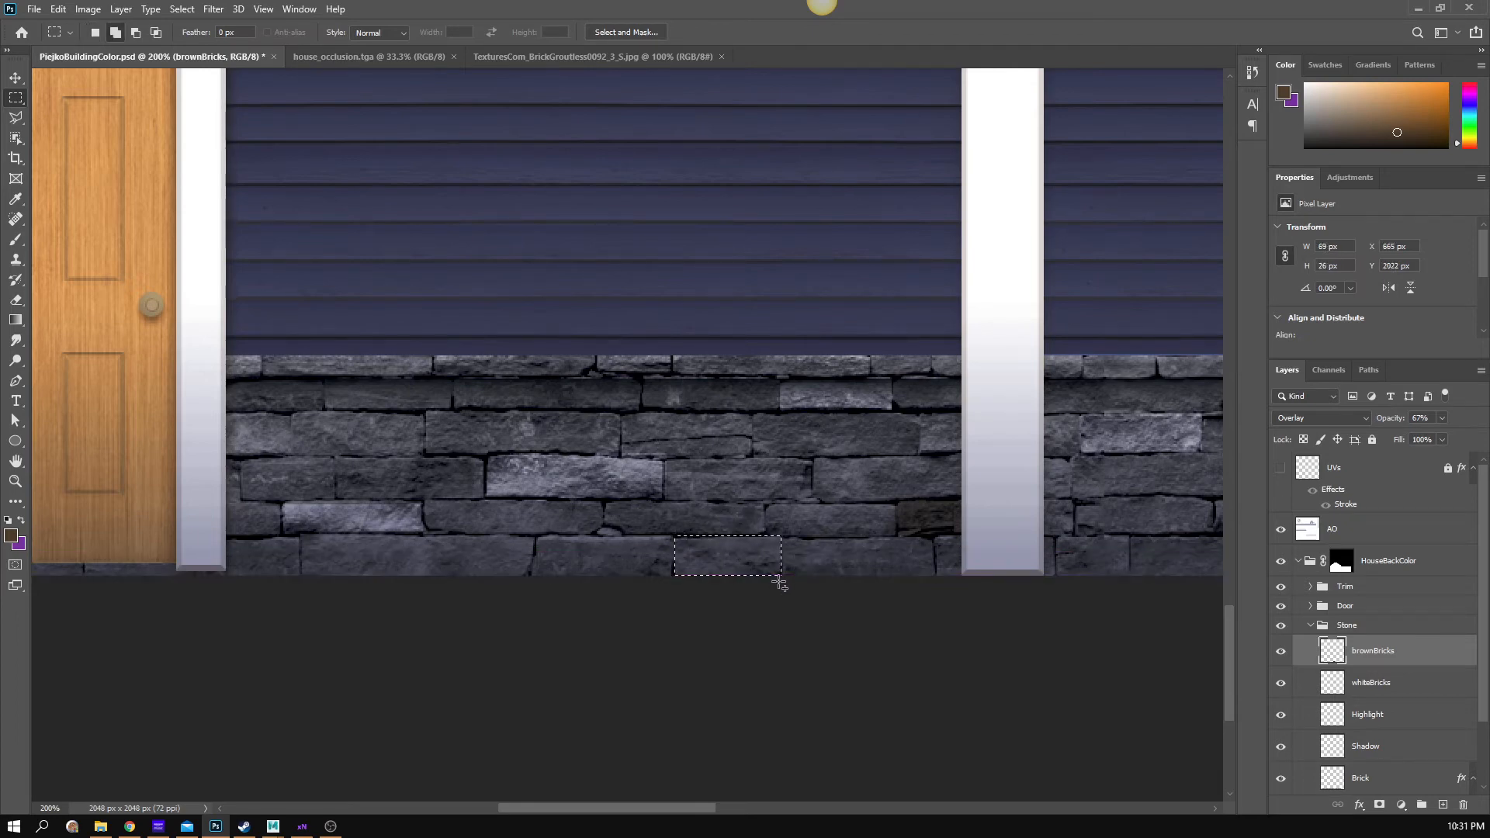
key(shift+BackSpace)
key(Return)
key(ctrl+d)
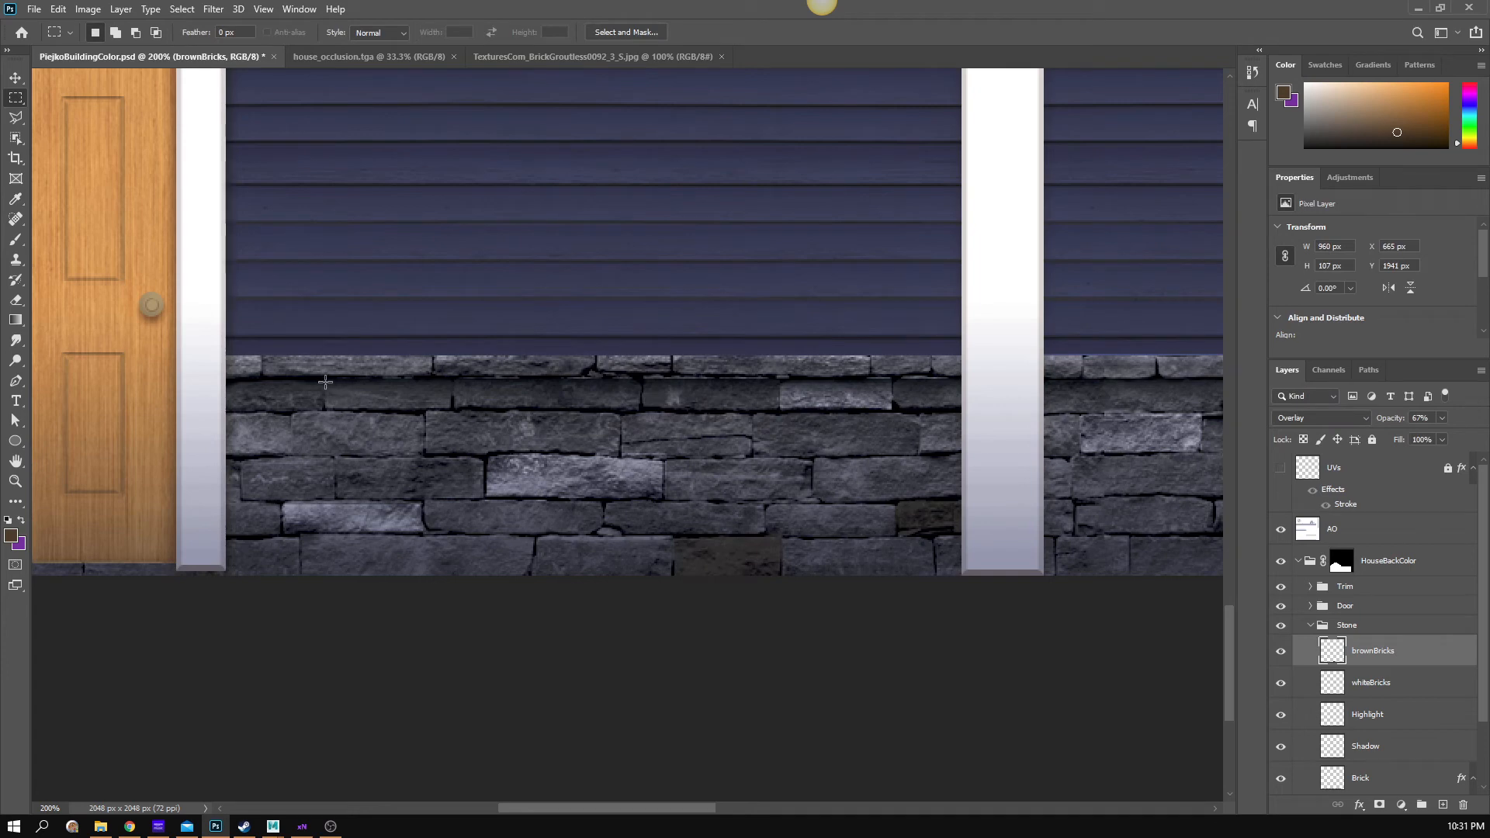
- Fill one brick in the second row and one in the top row, between the door and the middle column, with brown
drag(322, 379, 451, 413)
key(shift+BackSpace)
key(Return)
key(ctrl+d)
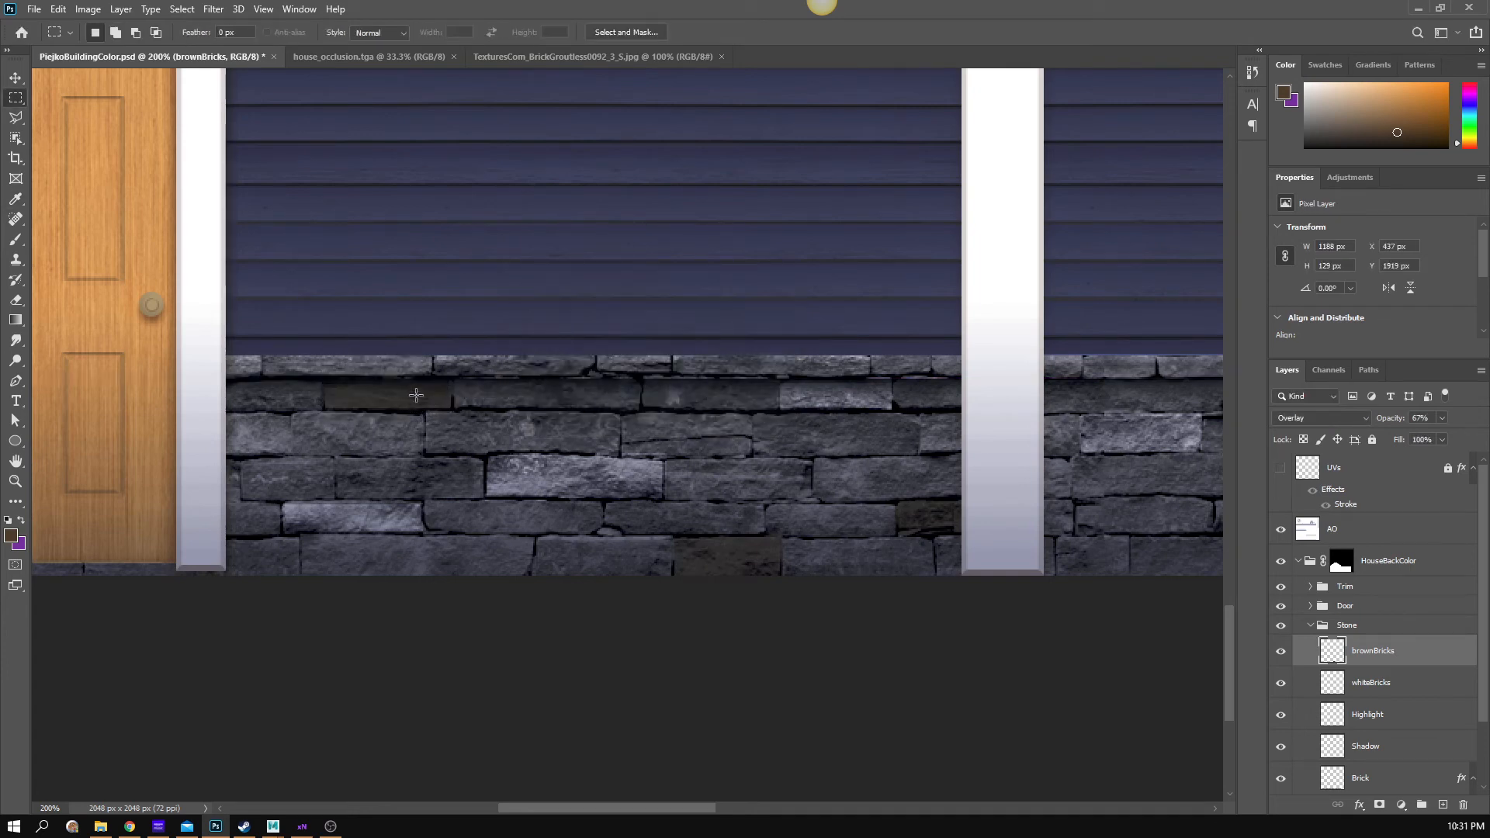
drag(432, 354, 594, 381)
key(shift+BackSpace)
key(Return)
key(ctrl+d)
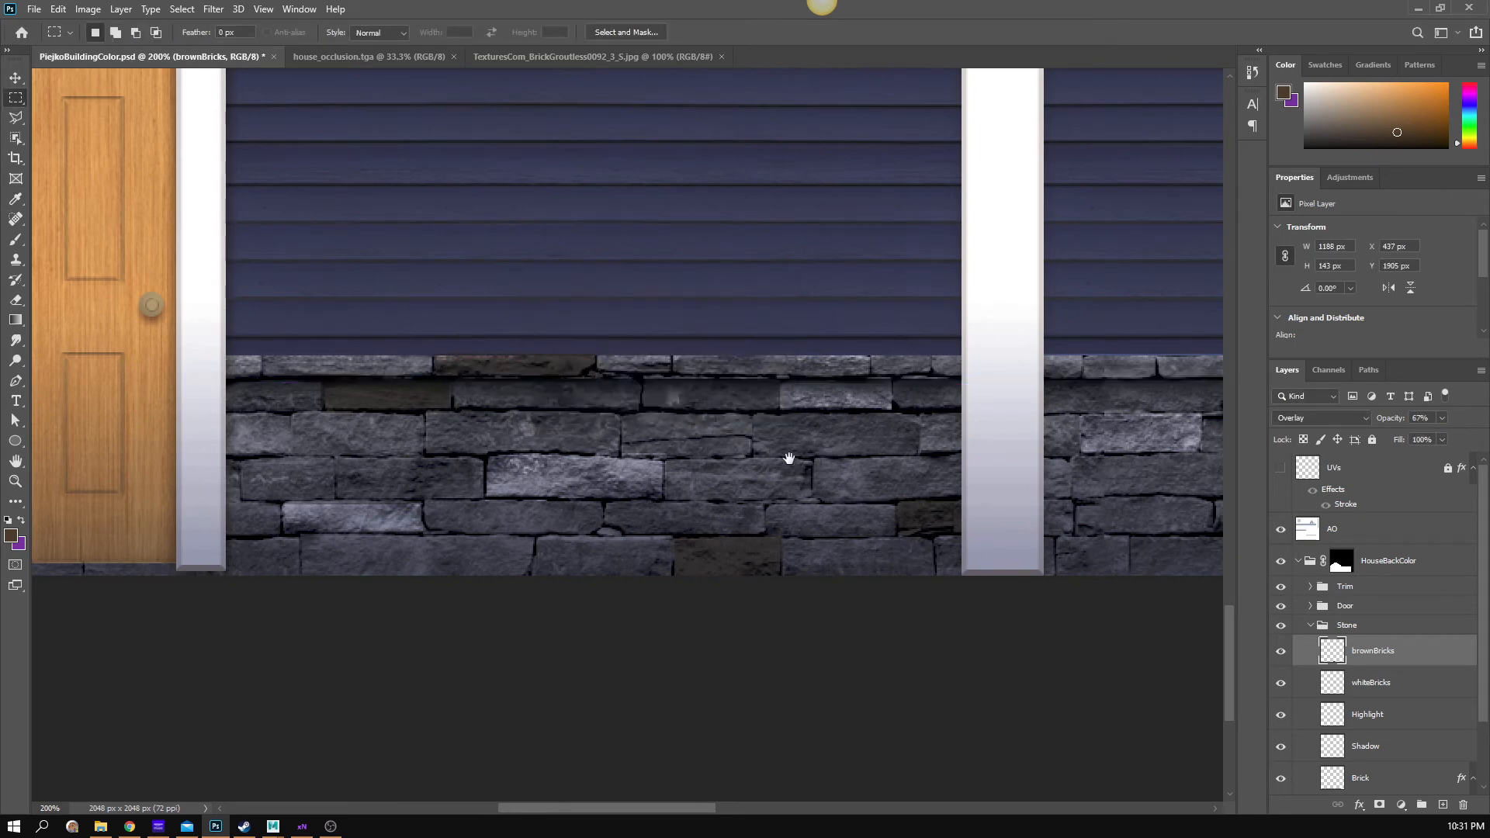
- Lower the whiteBricks layer's opacity to 39%
key(z)
scroll(722, 513, right, 5)
alt+click(722, 514)
alt+click(706, 509)
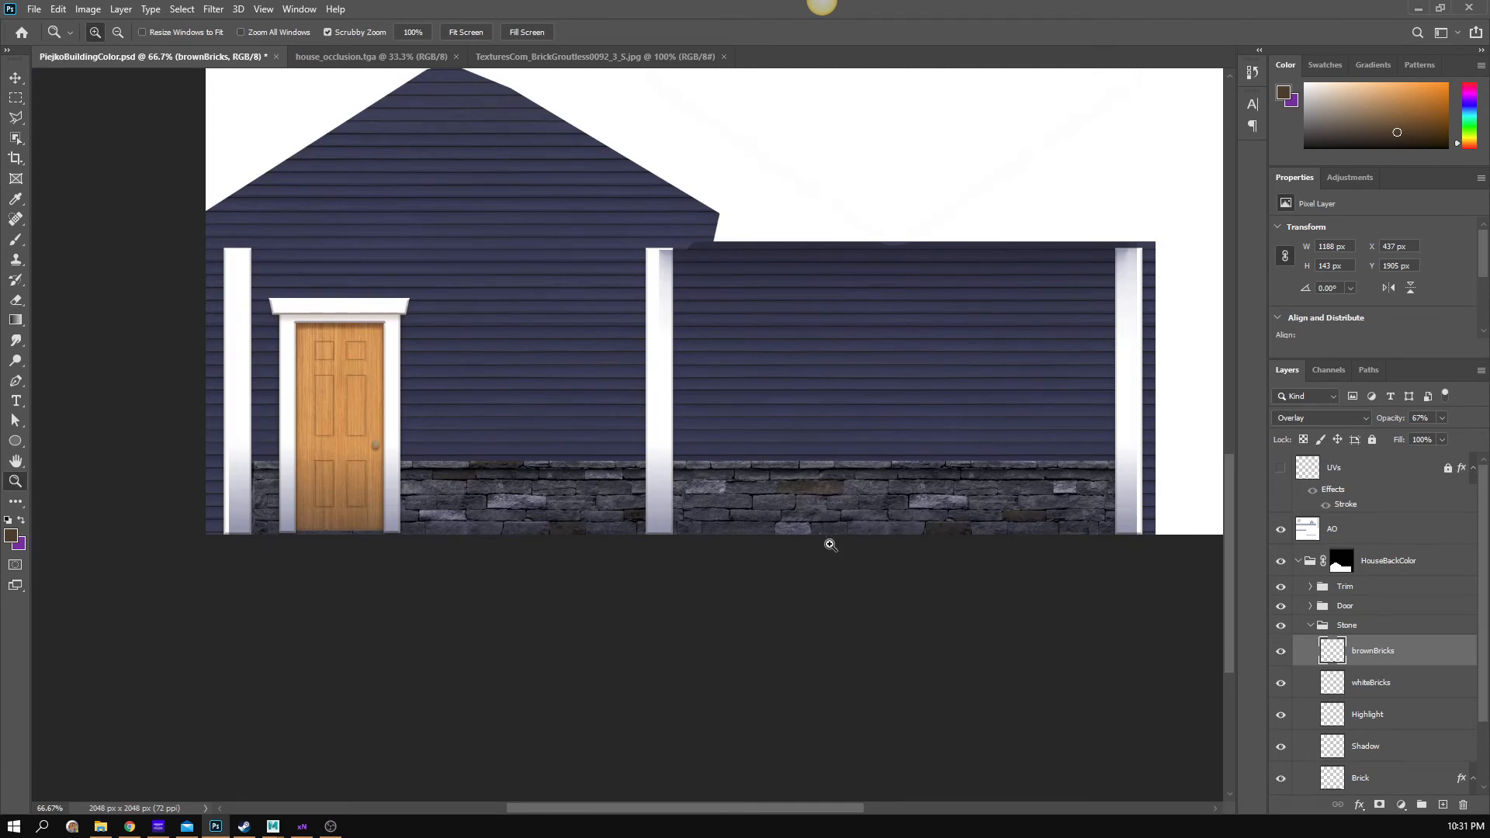
click(1370, 686)
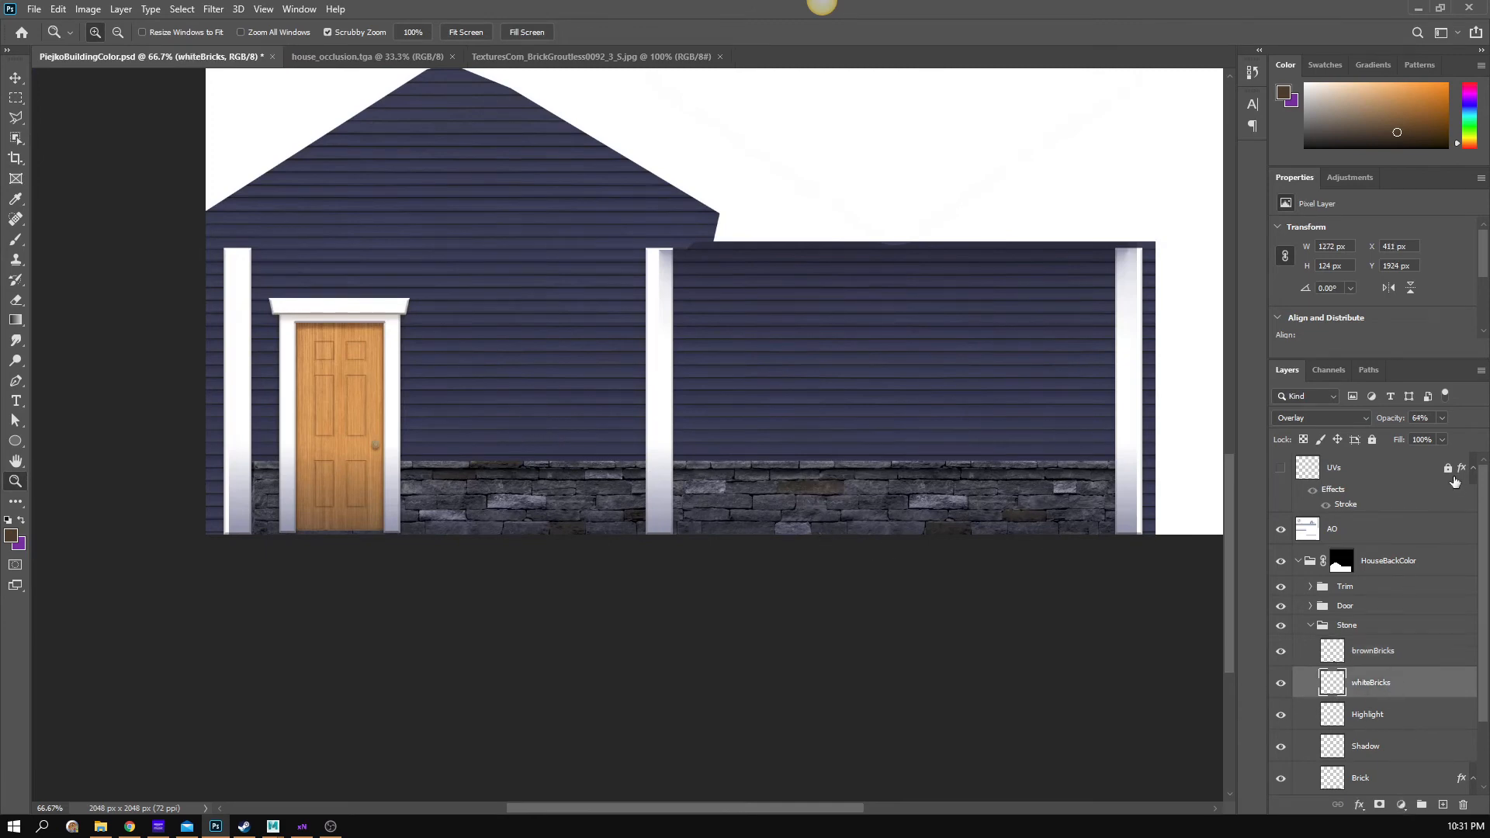
drag(1428, 431, 1424, 431)
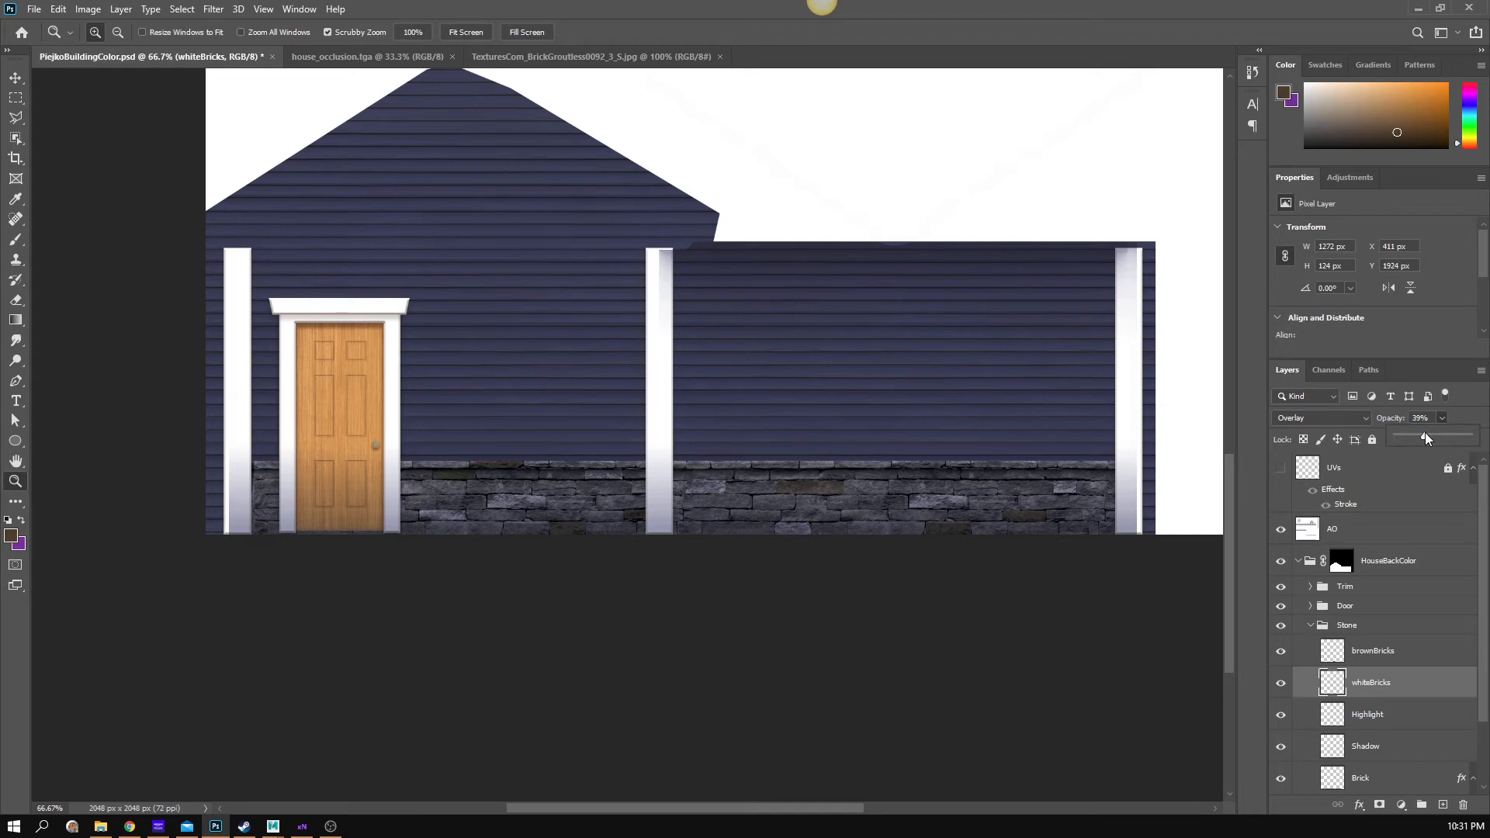
- Lower the brownBricks layer's opacity to 52% and check the stonework up close and at full wall view
key(m)
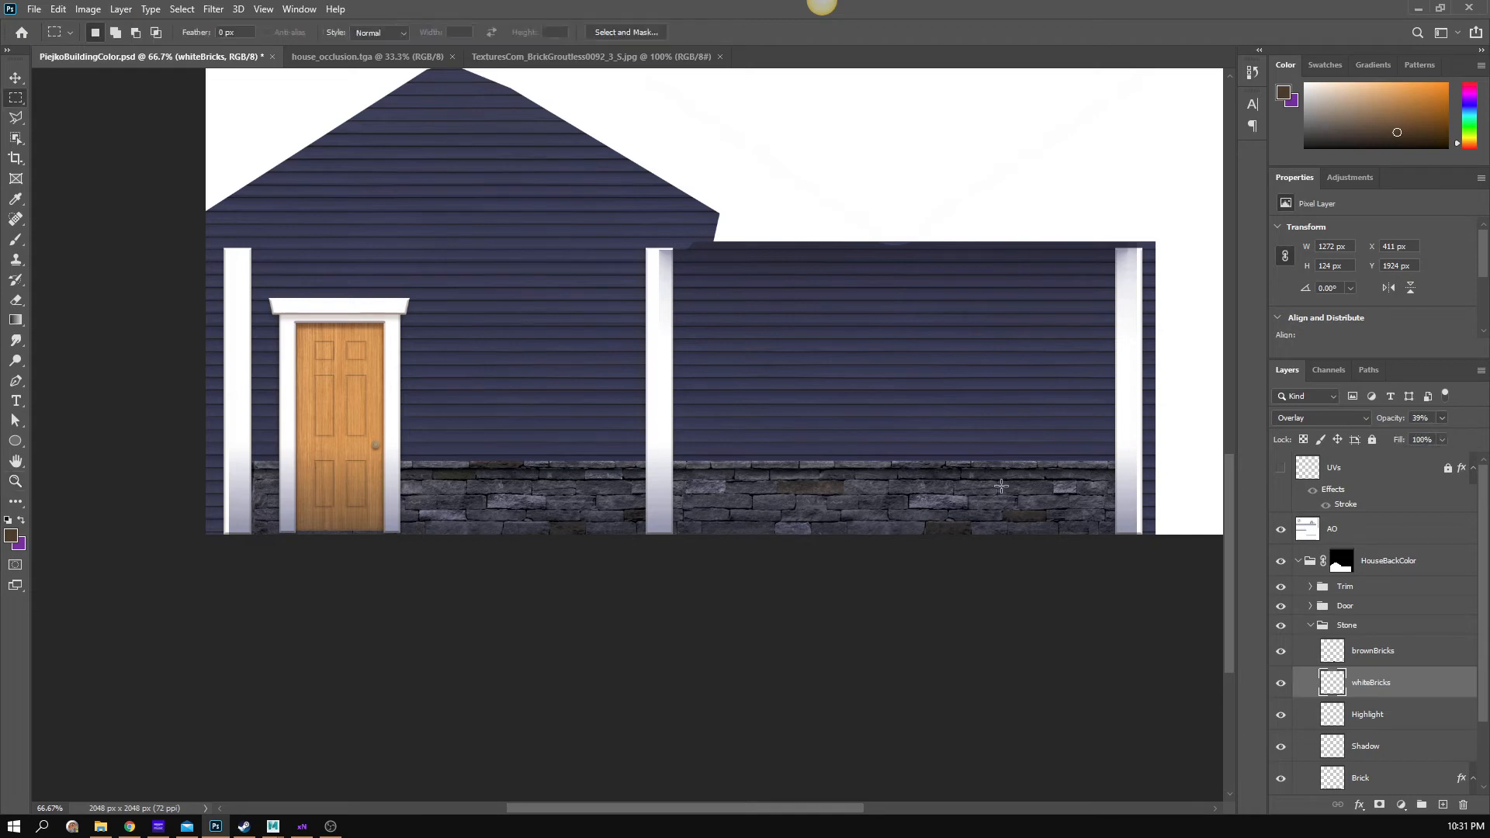
click(1389, 664)
drag(1428, 429, 1424, 433)
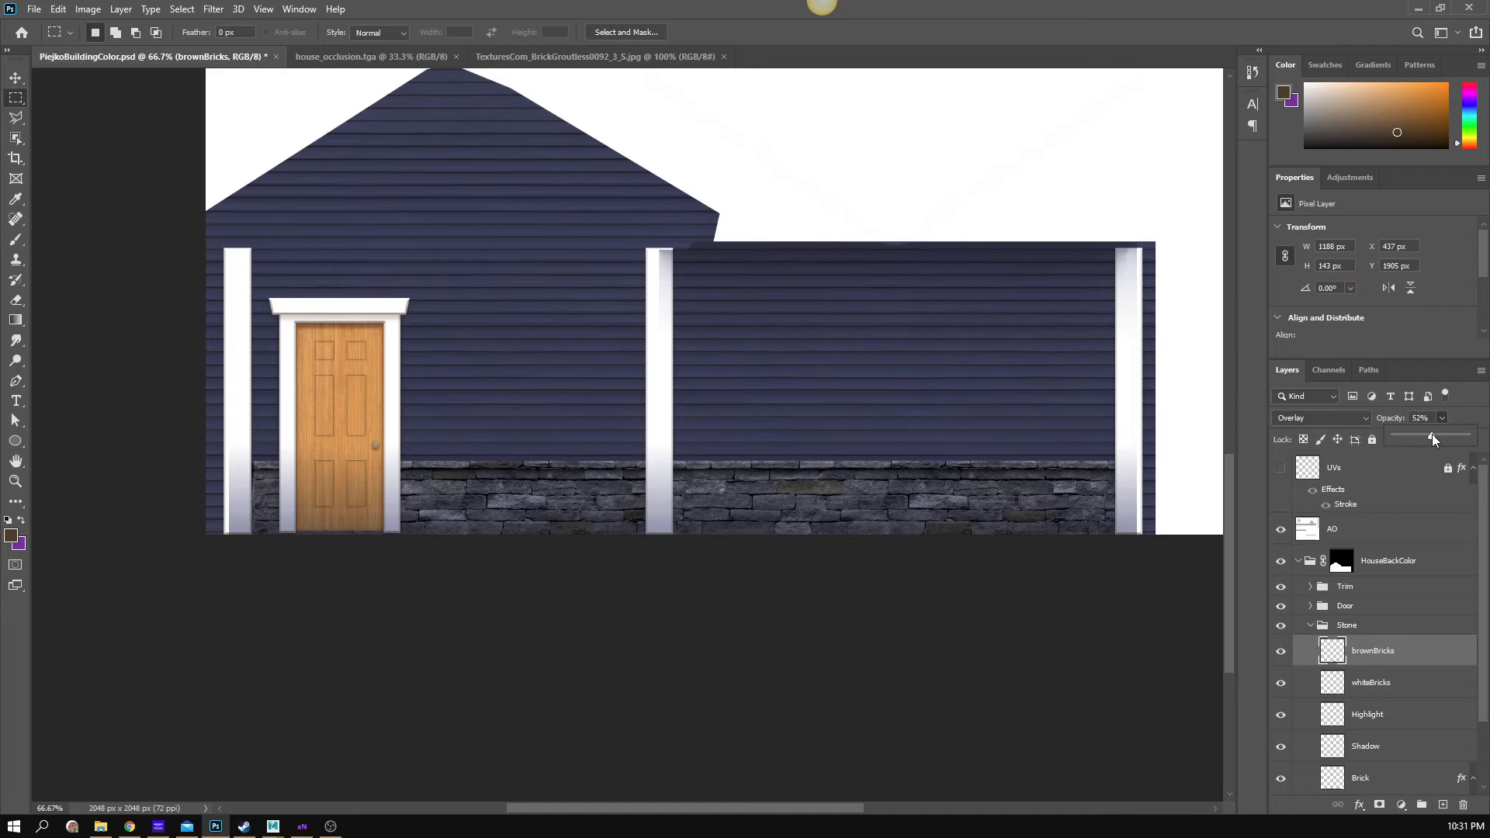
click(823, 470)
scroll(830, 492, up, 1)
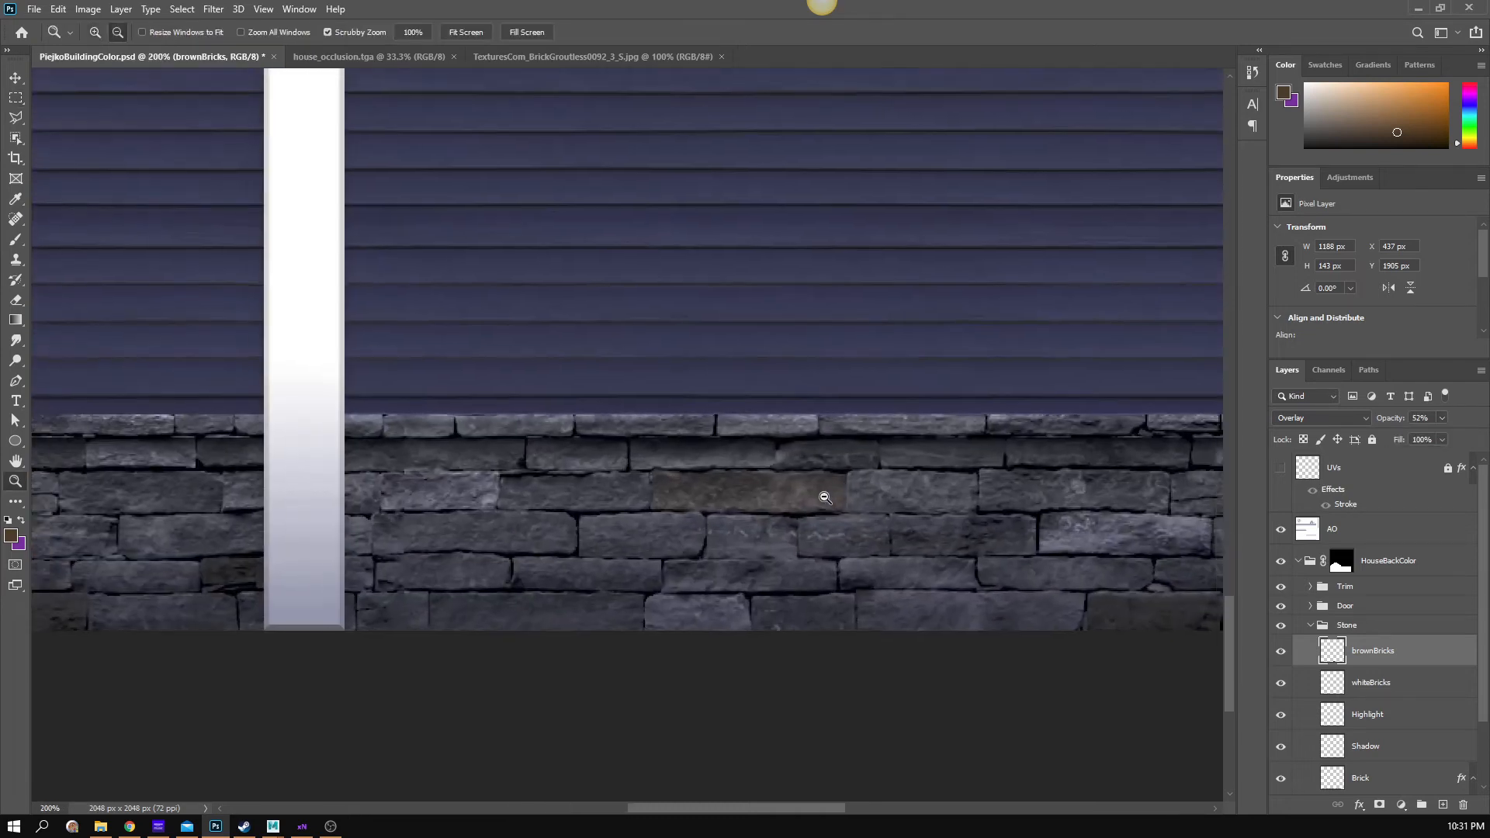
scroll(825, 495, down, 3)
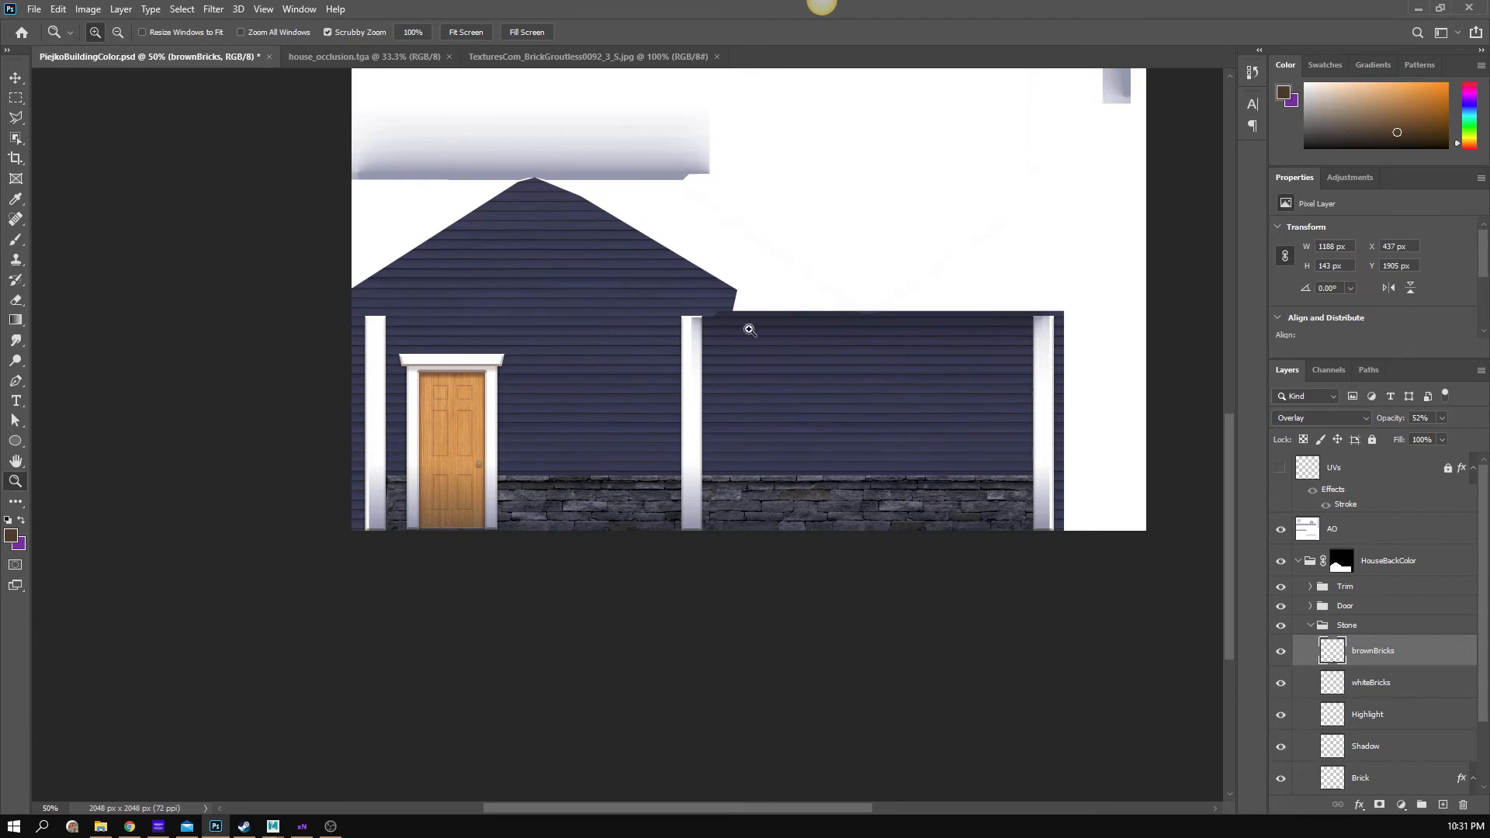
mouse_move(698, 200)
mouse_down()
mouse_move(695, 326)
mouse_move(684, 220)
mouse_up()
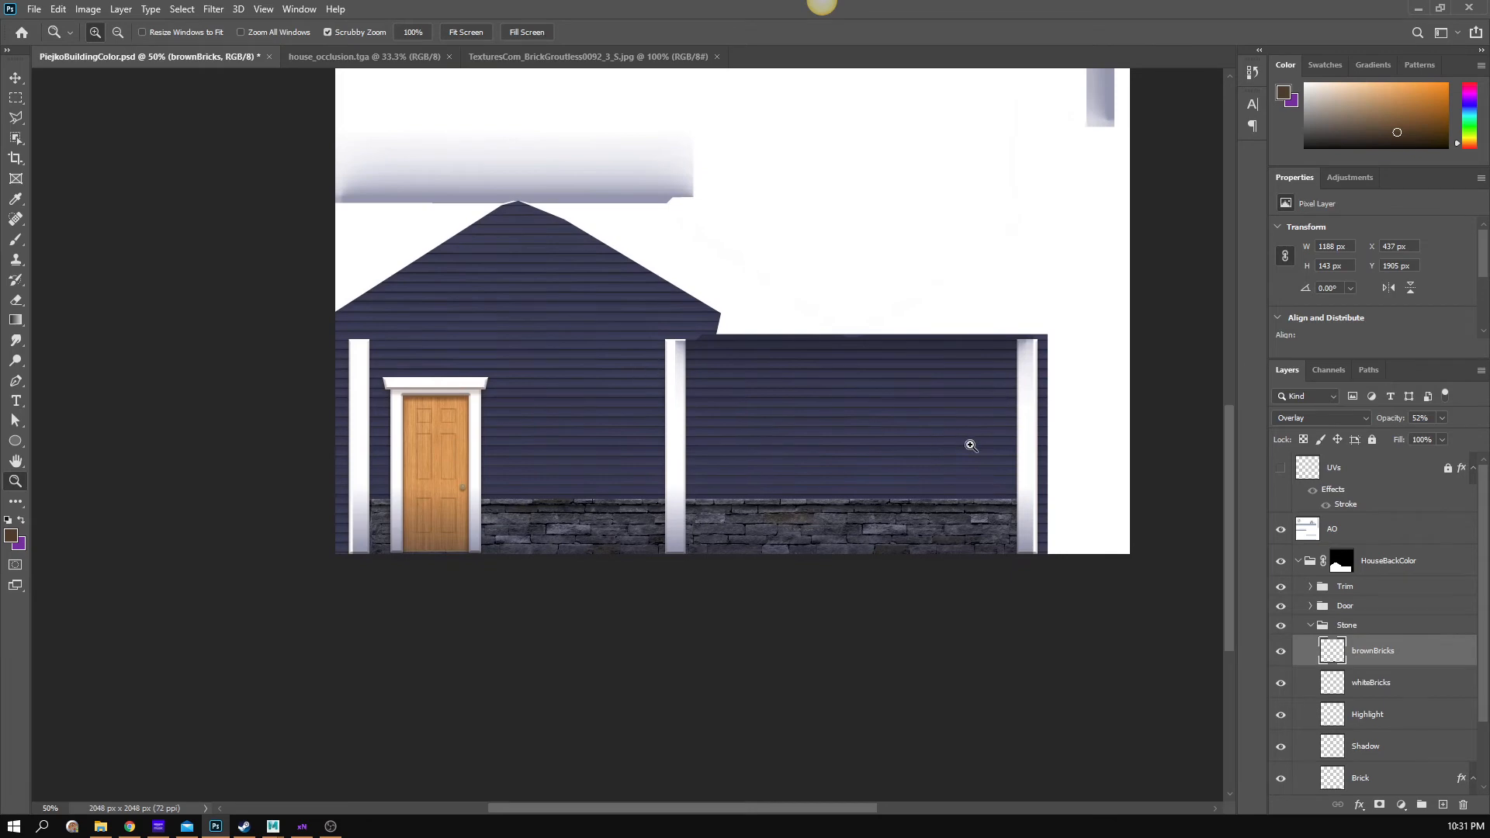
key(c)
drag(635, 361, 623, 583)
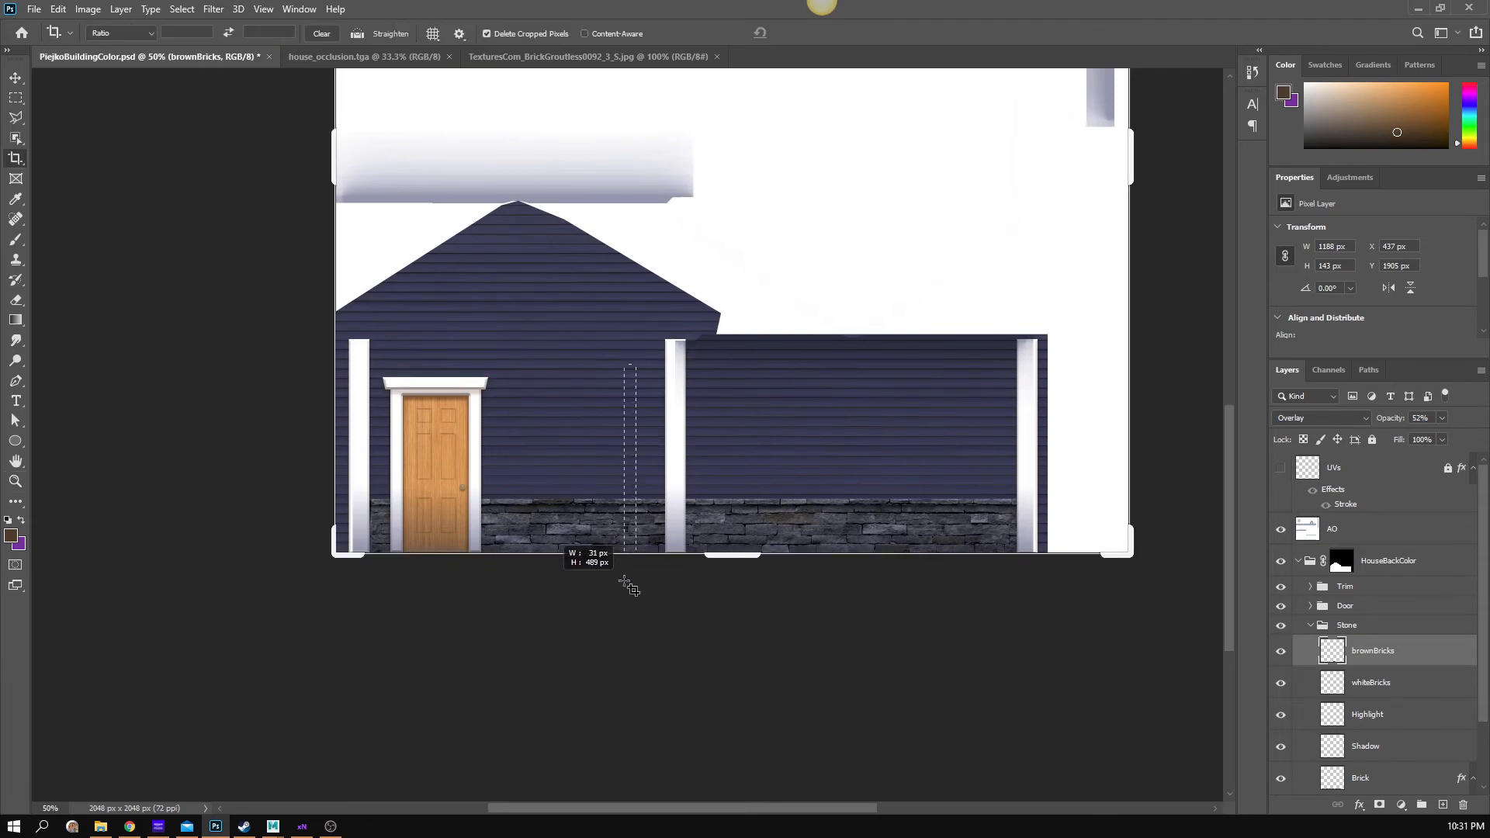
key(Return)
key(ctrl+z)
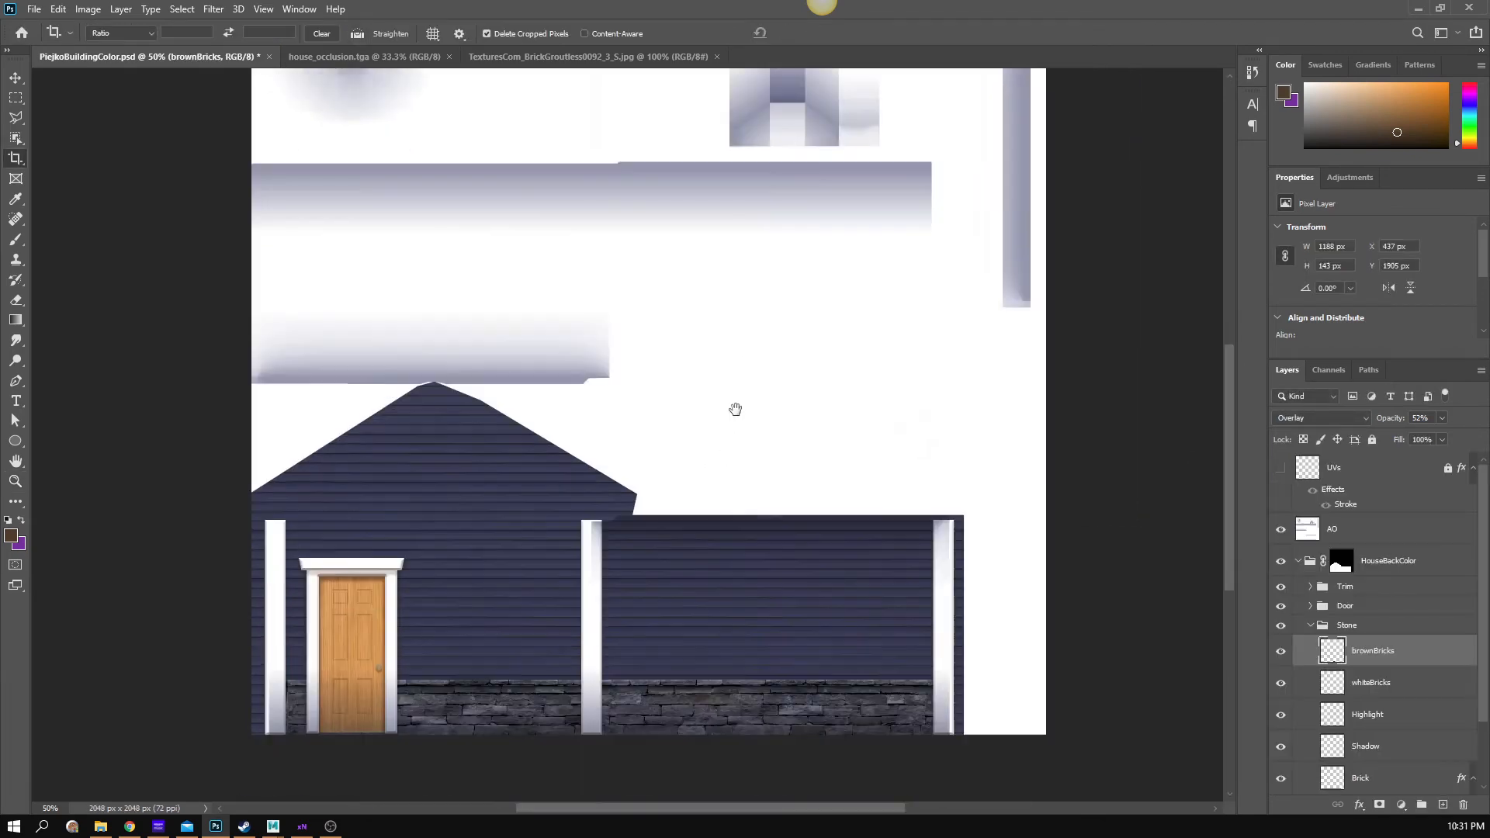
- Collapse the Stone group while keeping the HouseBackColor group expanded
key(z)
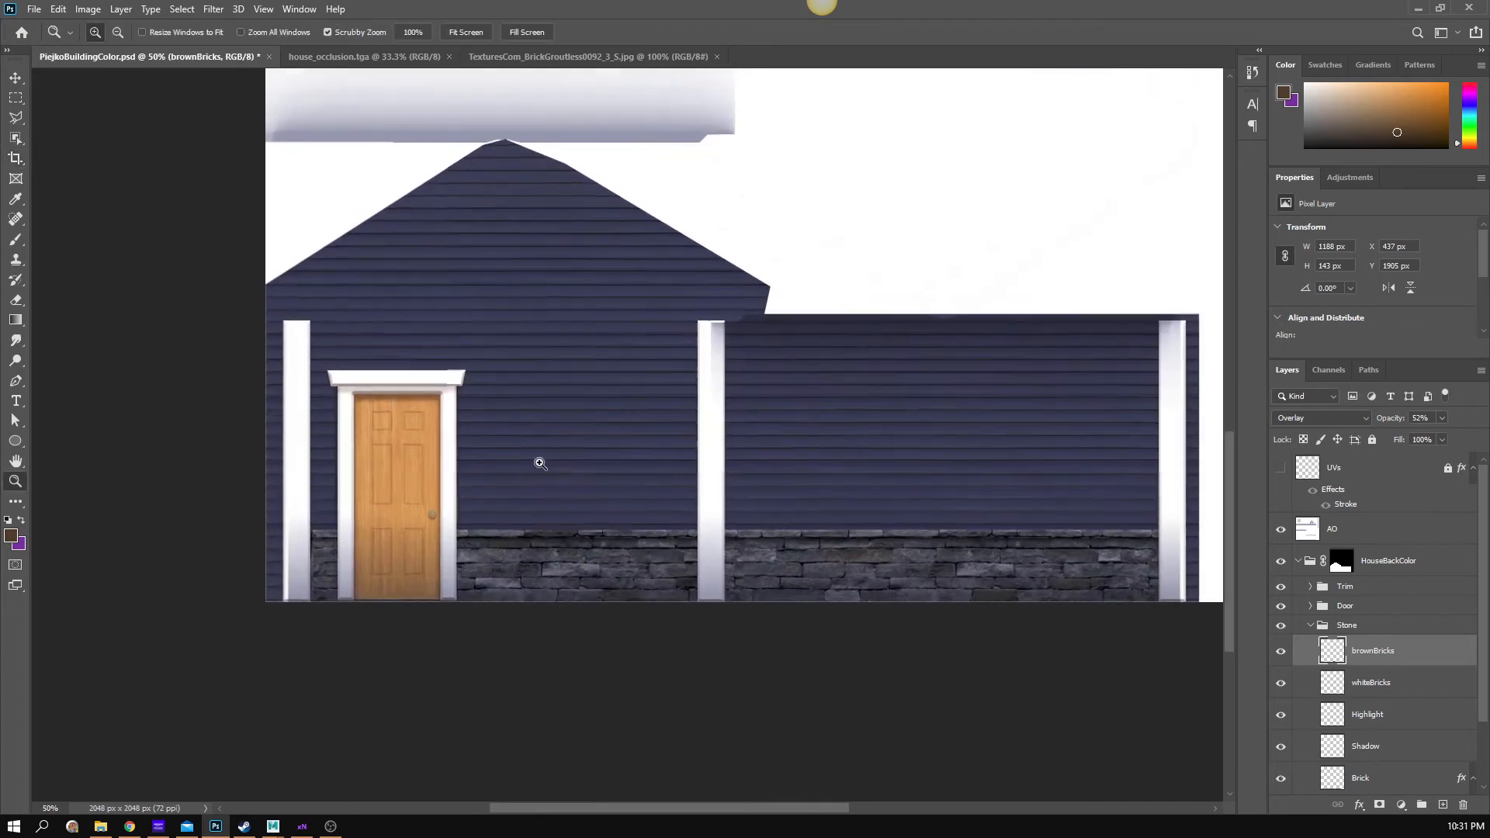
click(531, 462)
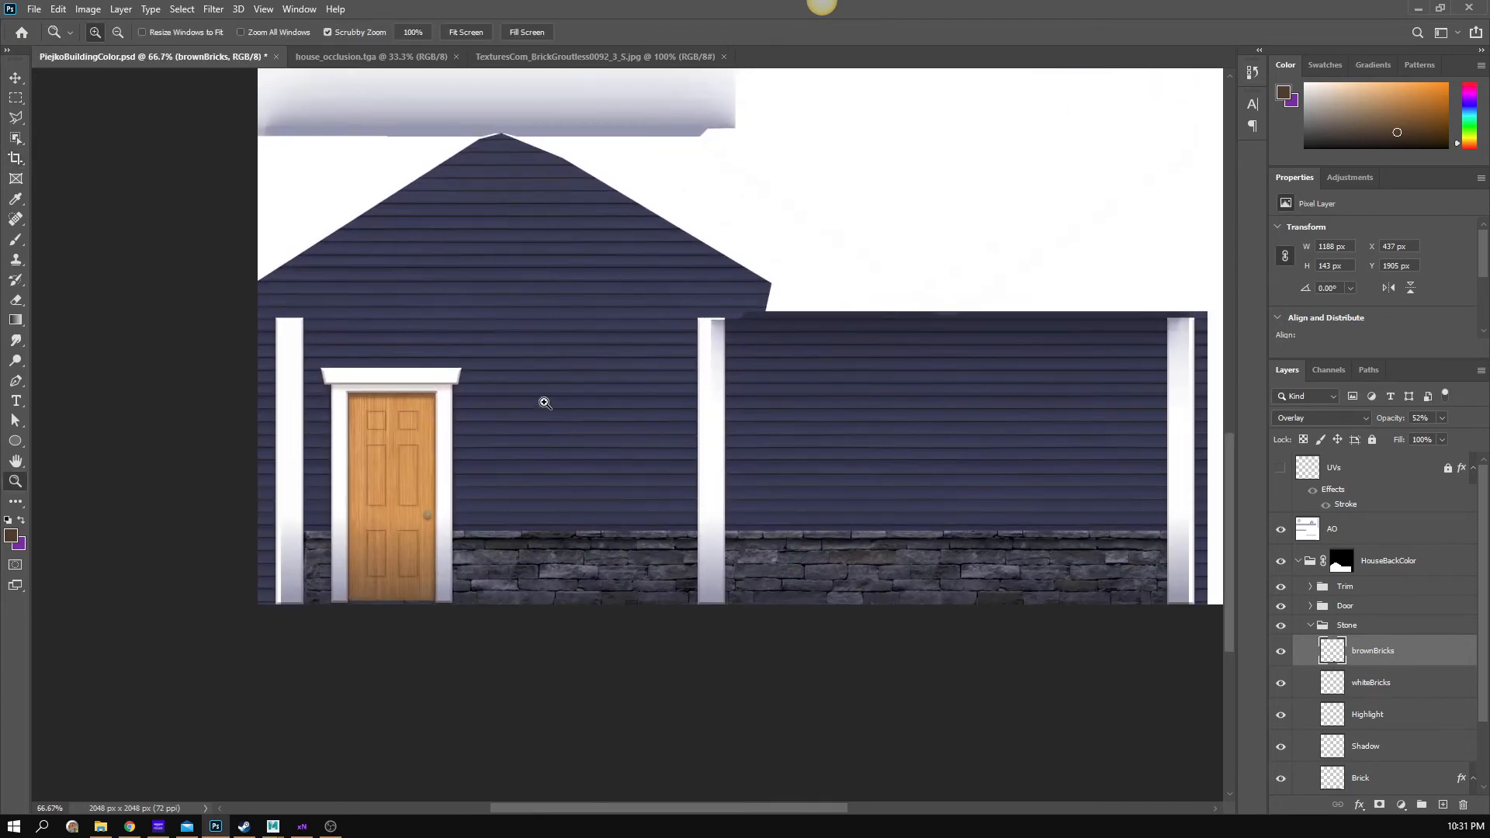
click(1287, 568)
click(1296, 563)
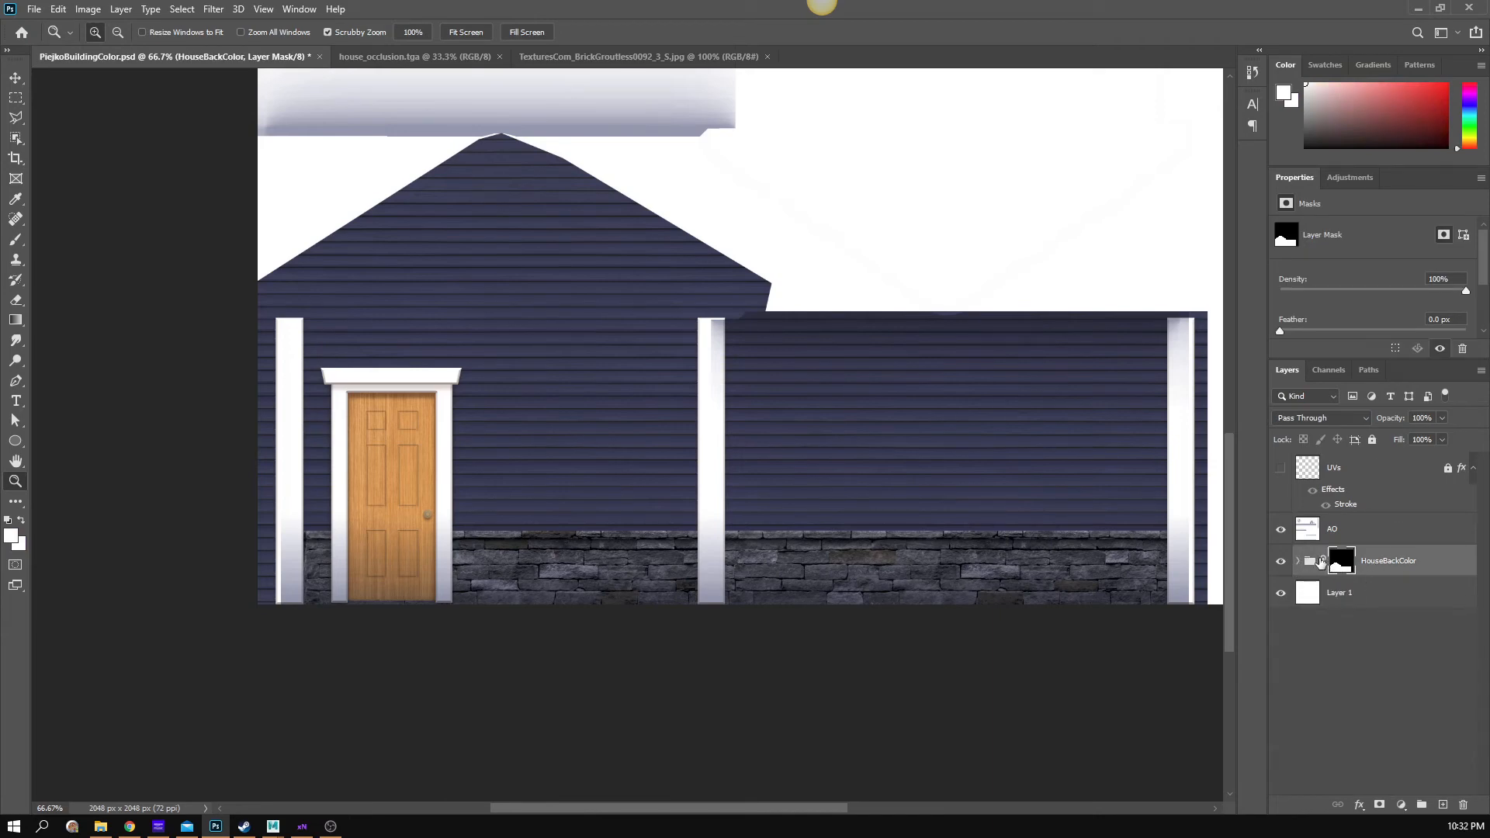
click(1300, 564)
click(1312, 625)
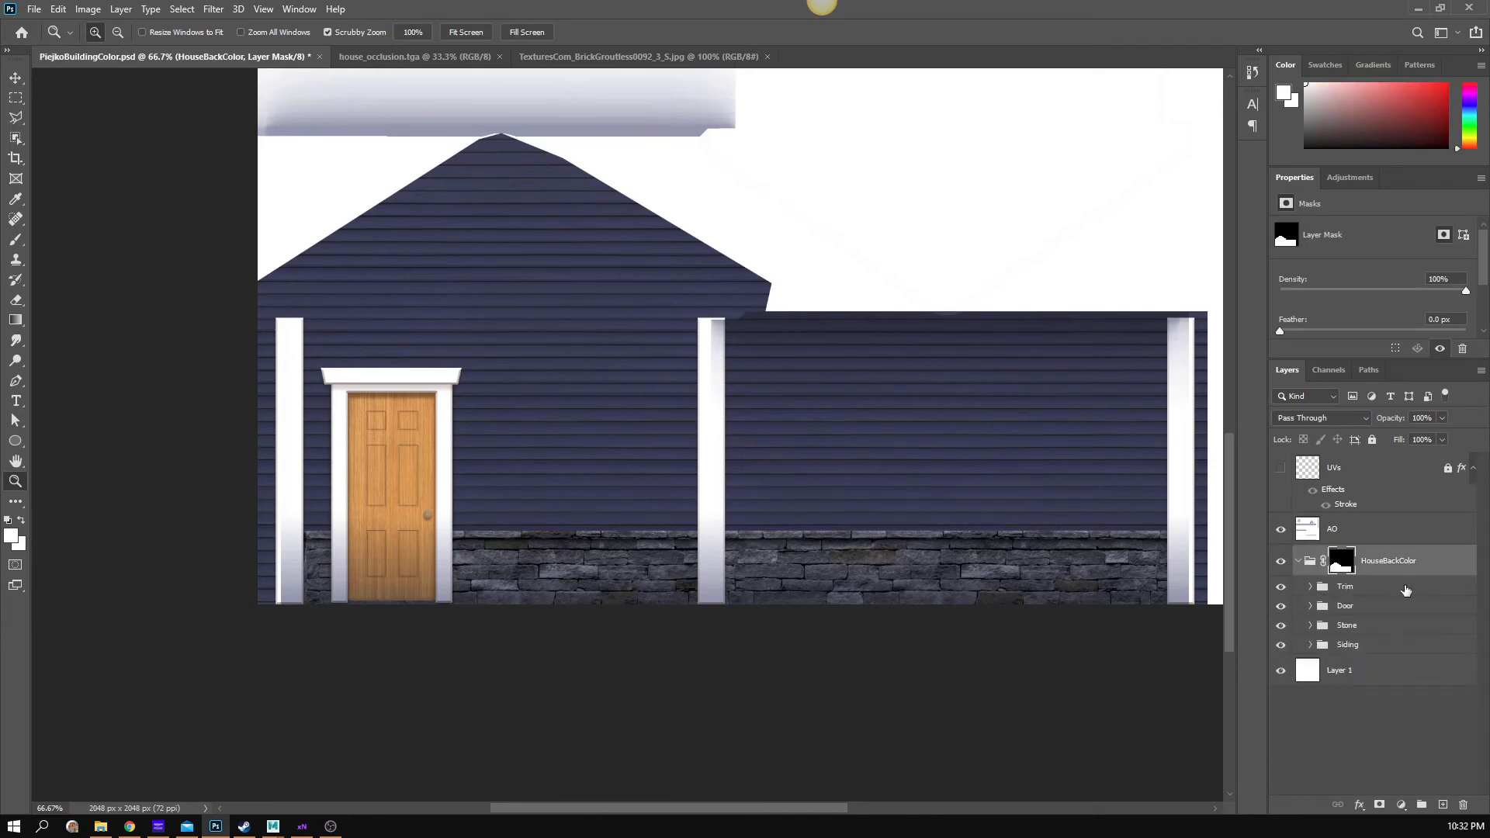
- Add a new layer above the Trim group inside HouseBackColor and put it in its own group
click(1405, 588)
click(1444, 803)
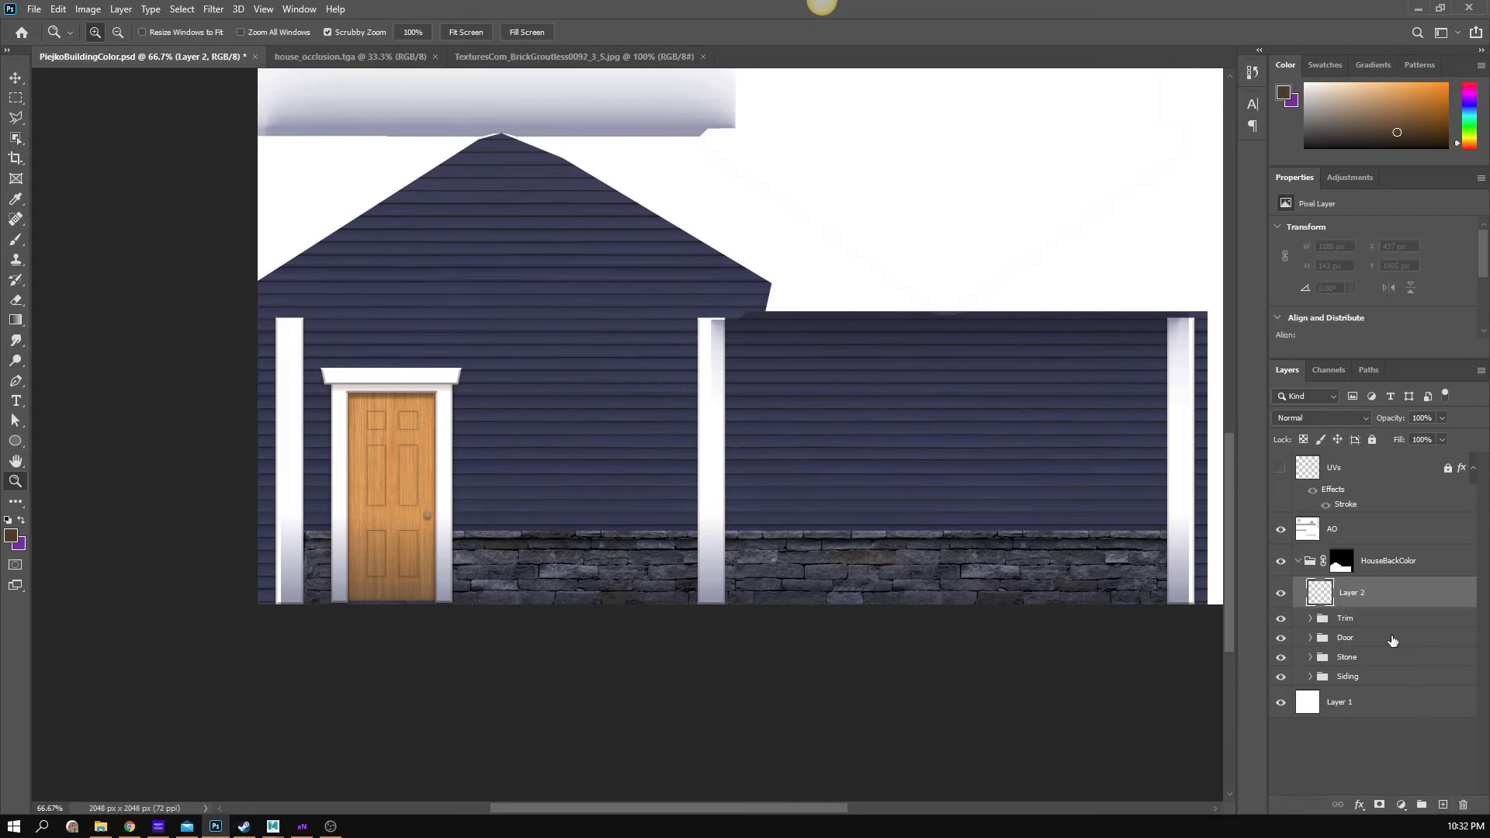
key(ctrl+g)
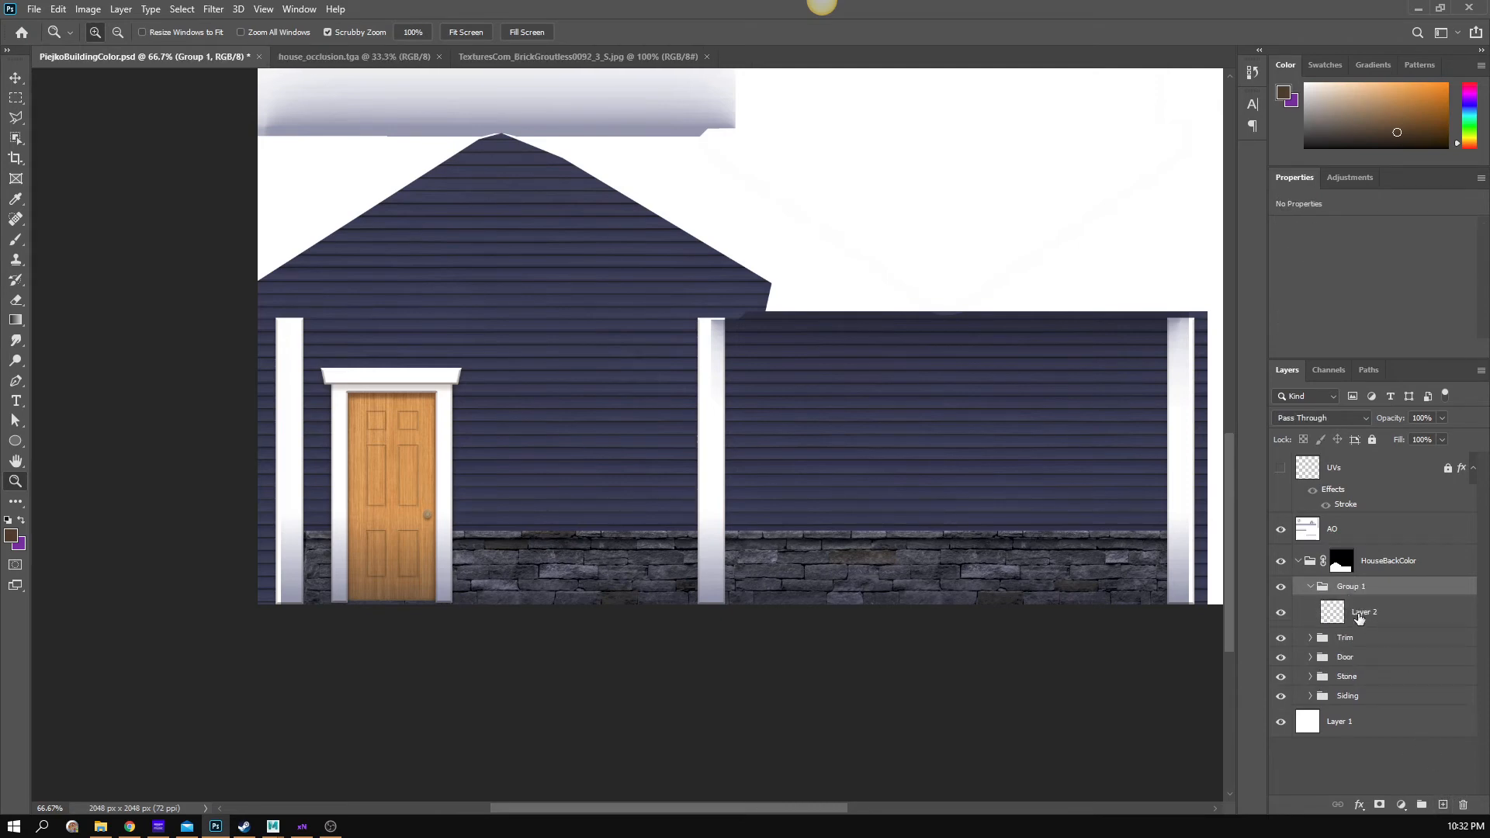
- Rename the new layer group inside HouseBackColor as Window
double_click(1351, 594)
text(Window)
key(Return)
- Check the windows in the blue house photo in the browser, and ready Layer 2 in the Window group for a rectangular selection
click(130, 825)
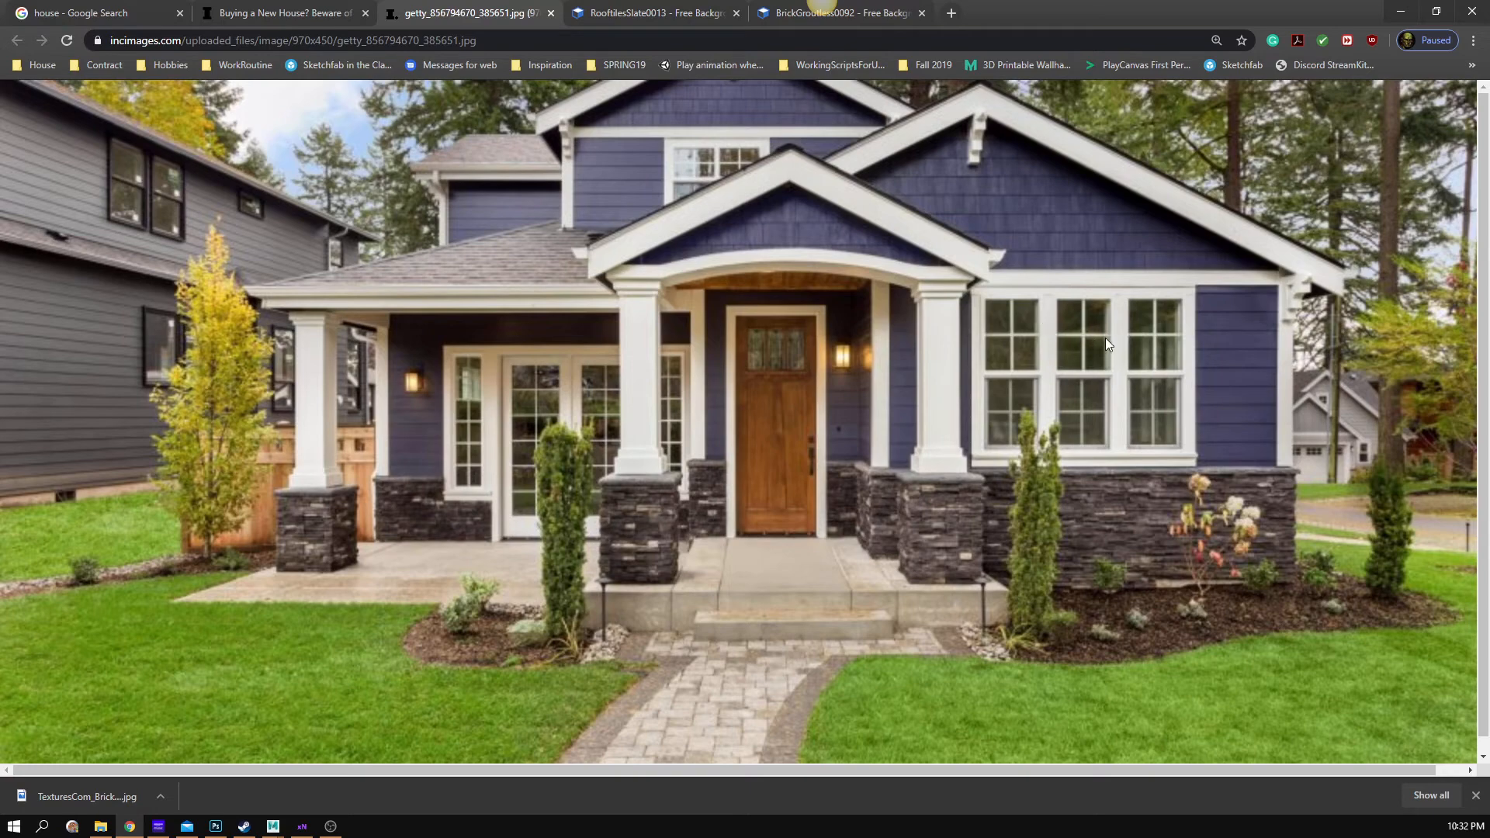
click(1400, 17)
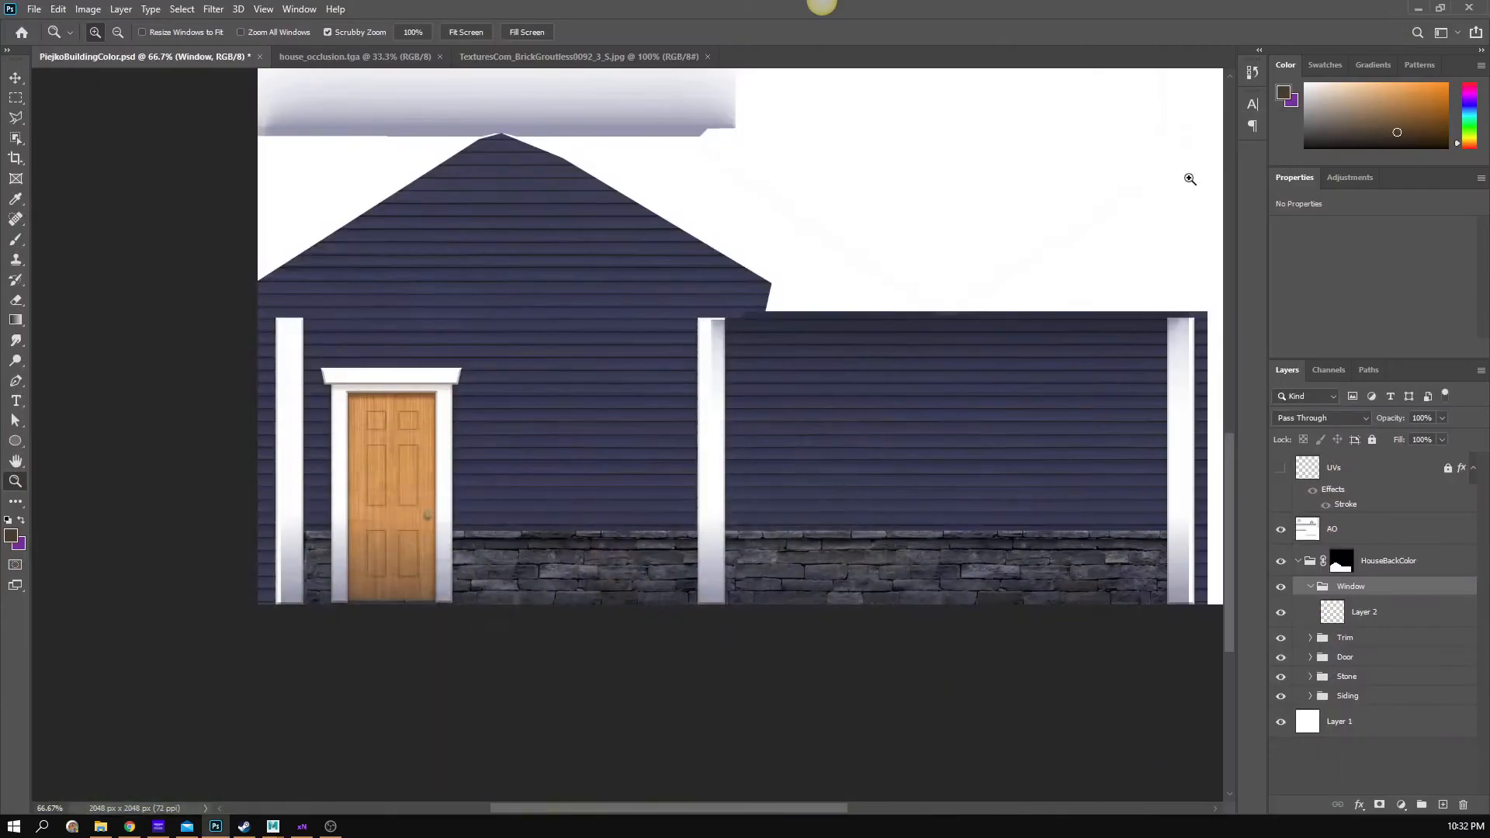
click(1382, 615)
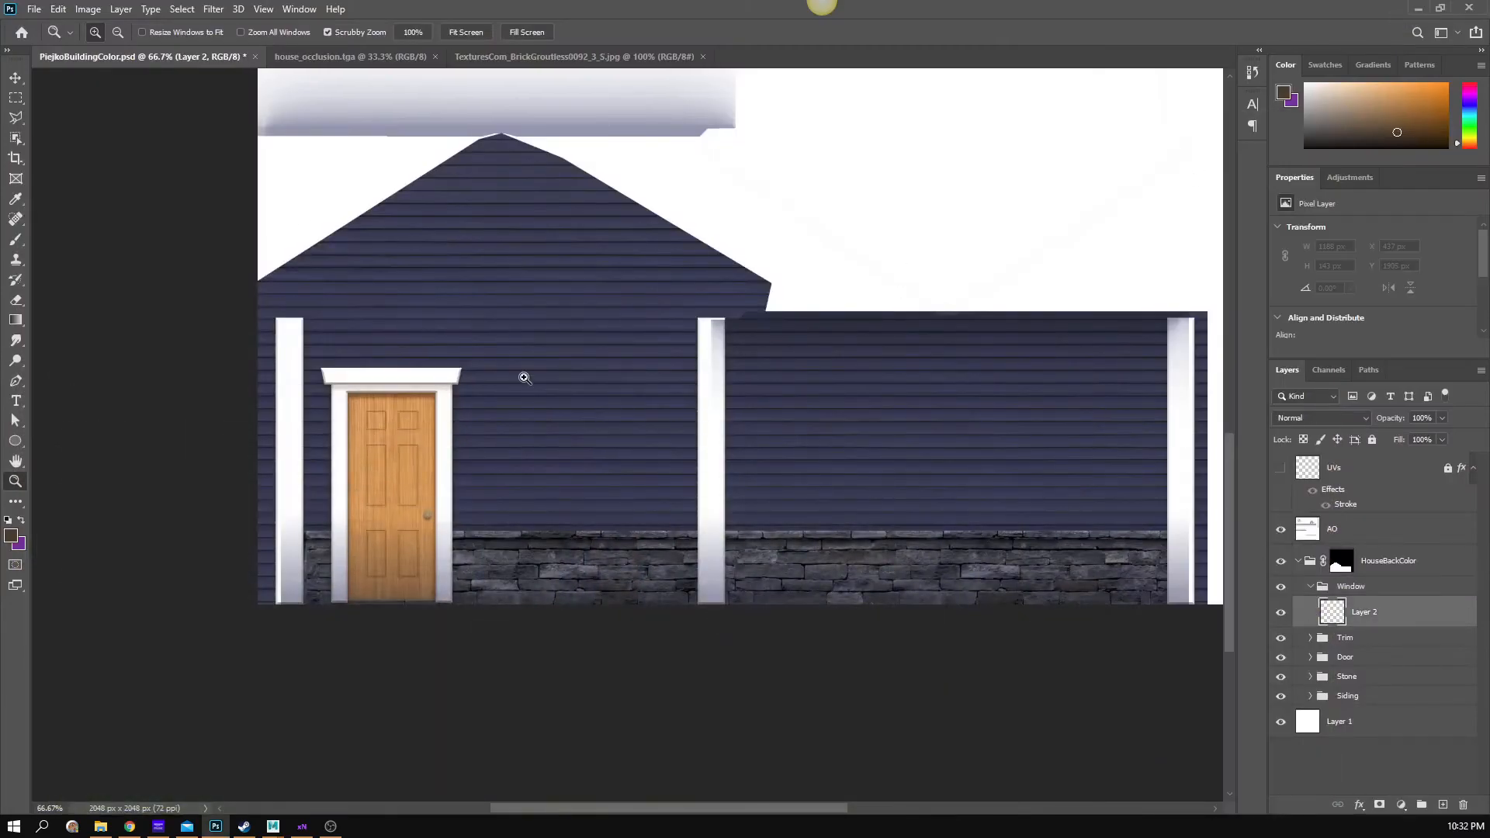
click(17, 99)
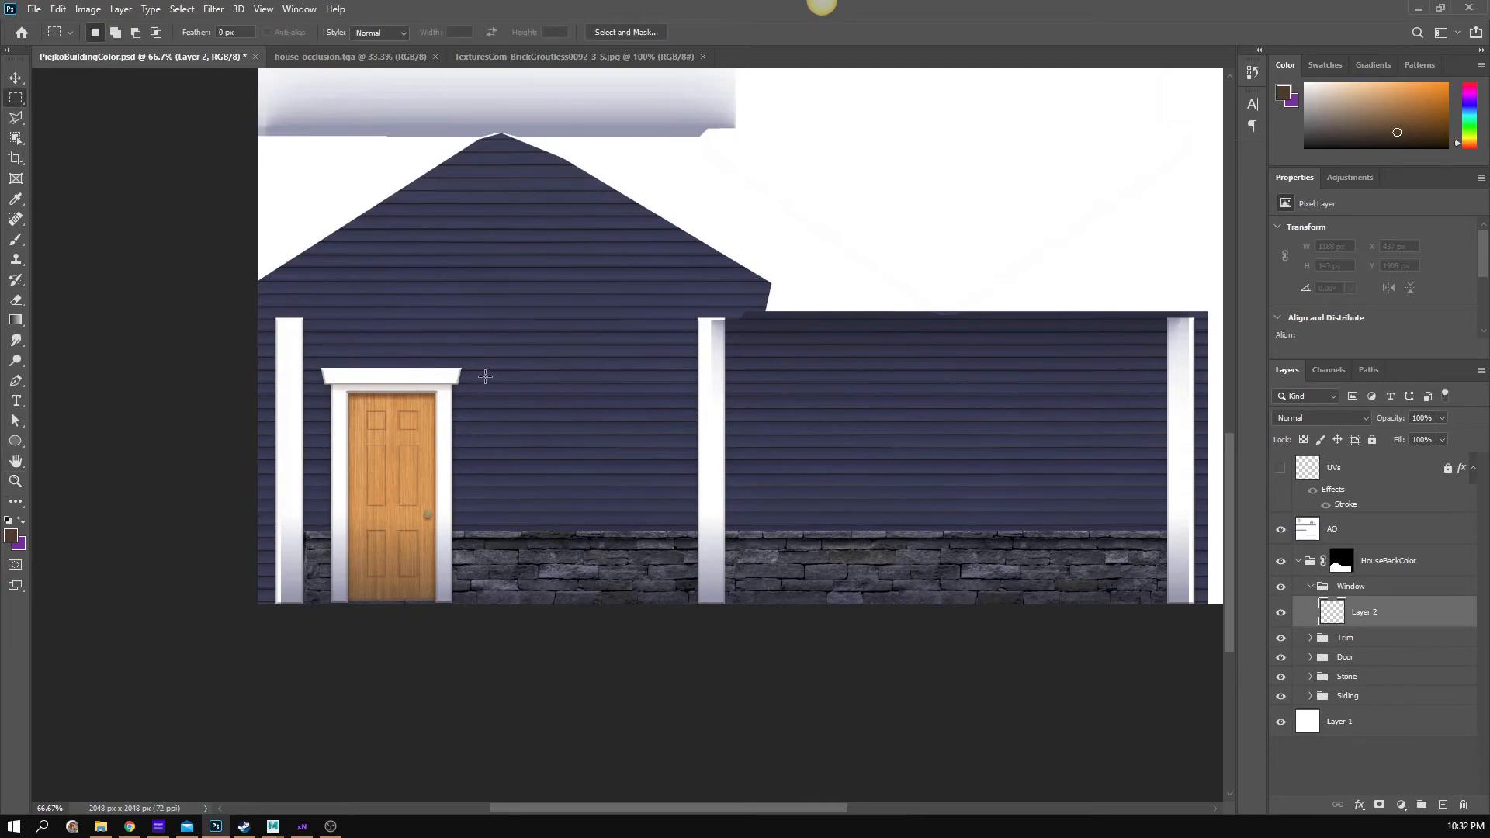
- Switch to the browser's house image results and examine the windows in the "How To Buy A House With $10,000" photo and its related images
click(130, 825)
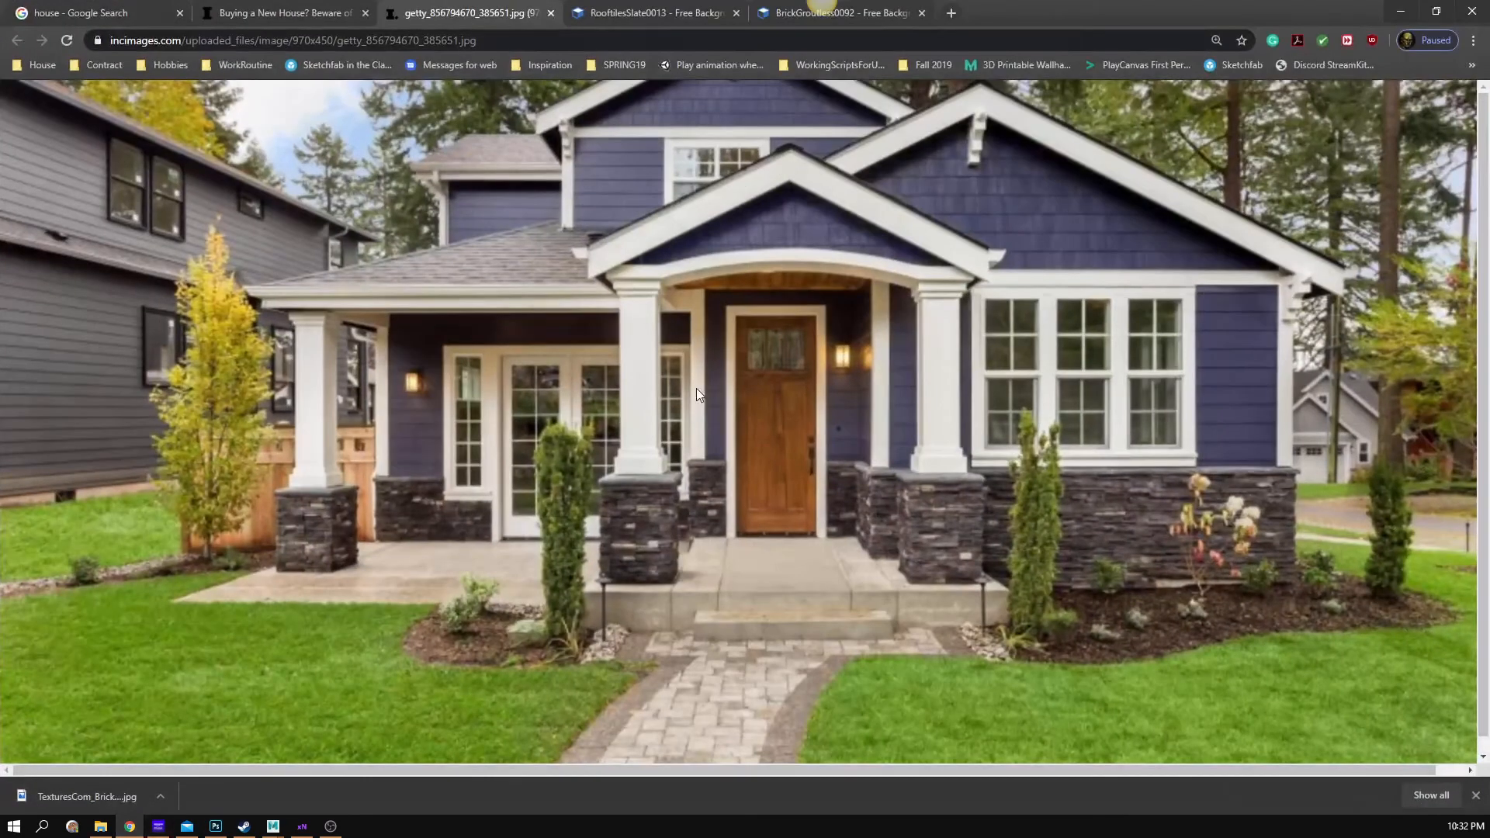
click(284, 12)
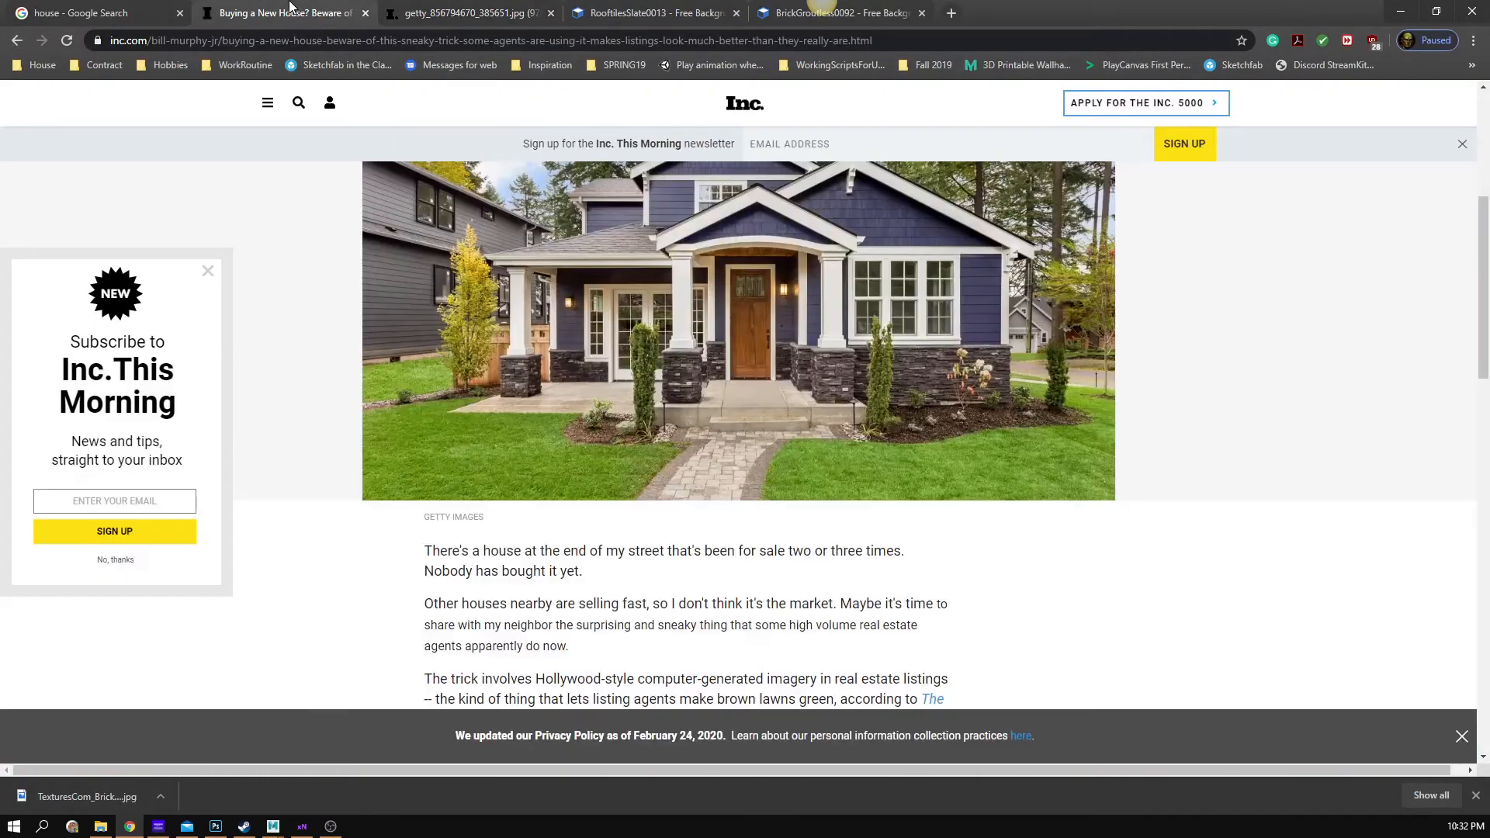
click(81, 13)
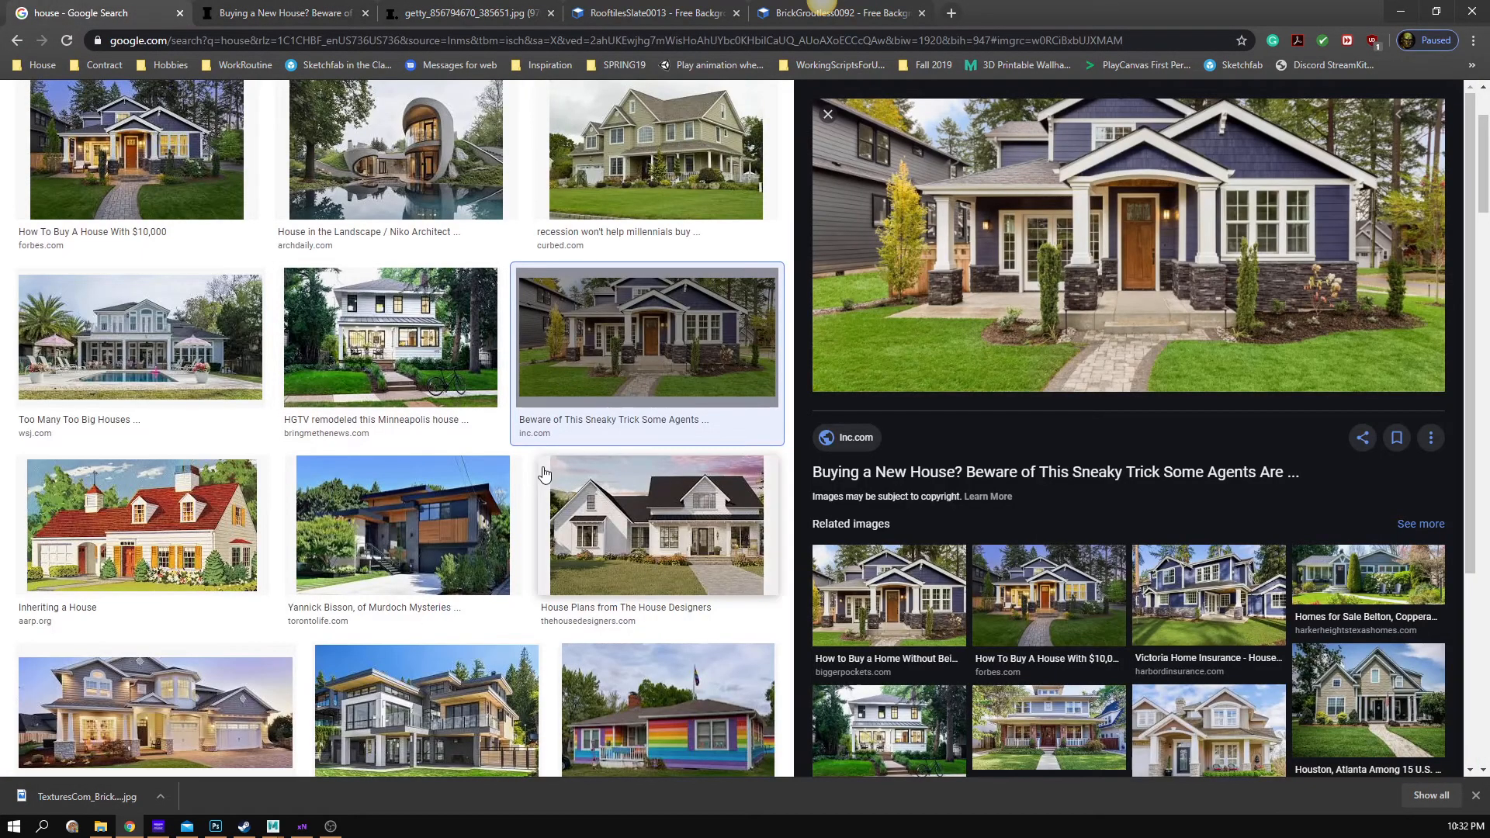
scroll(597, 518, up, 2)
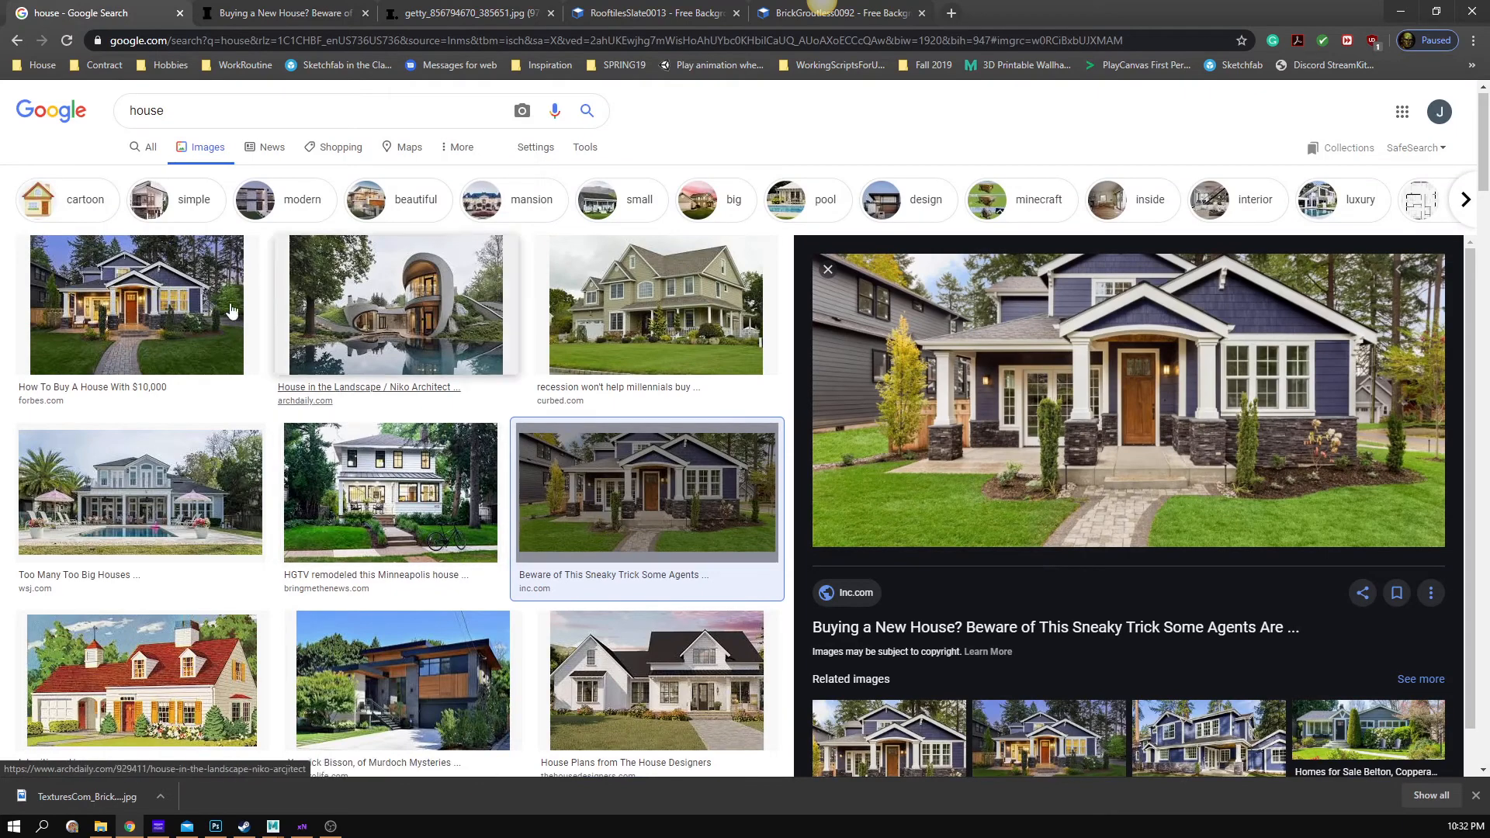
click(140, 318)
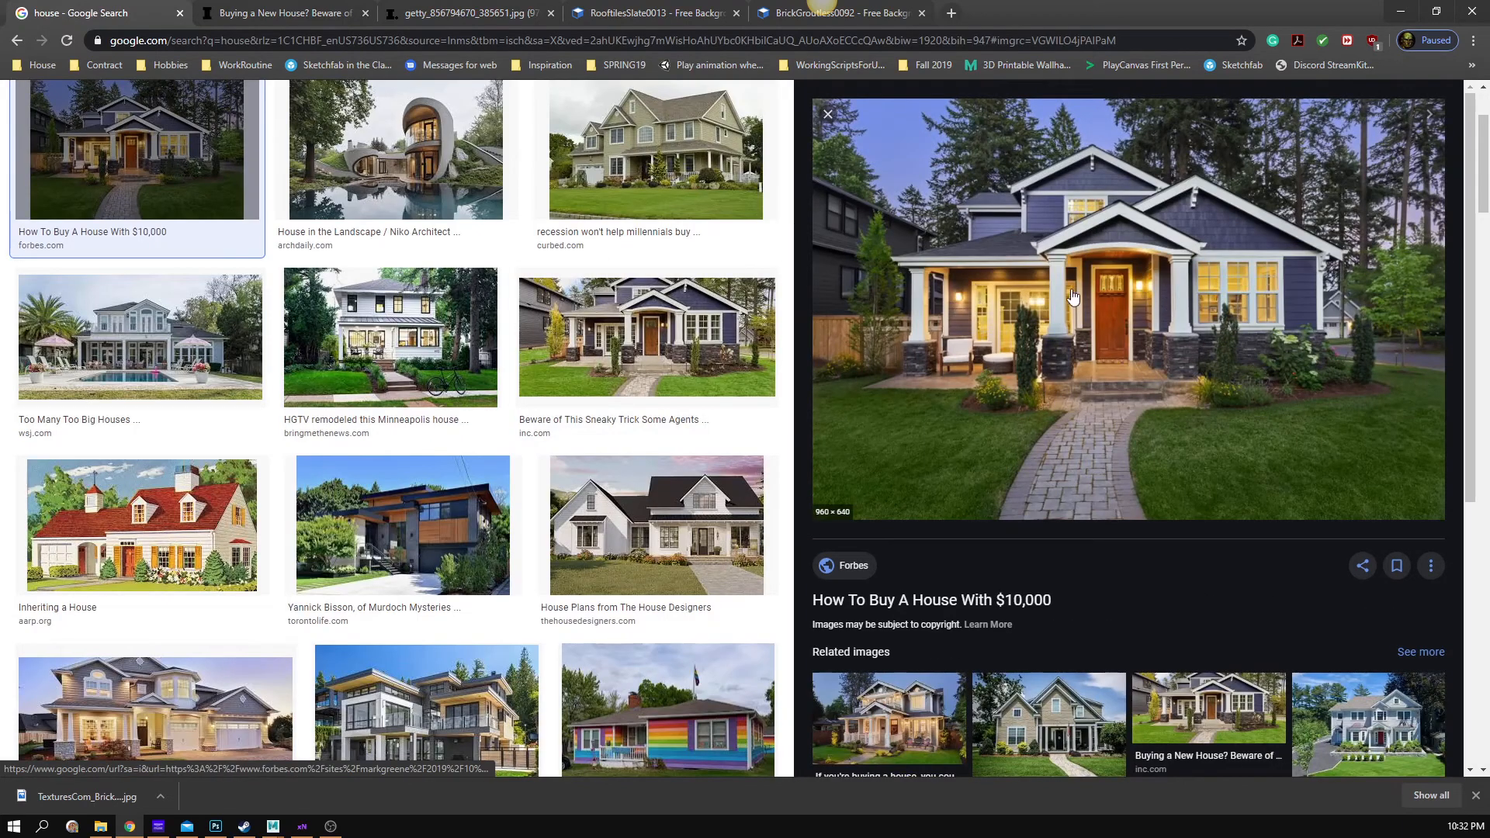
scroll(1075, 406, down, 2)
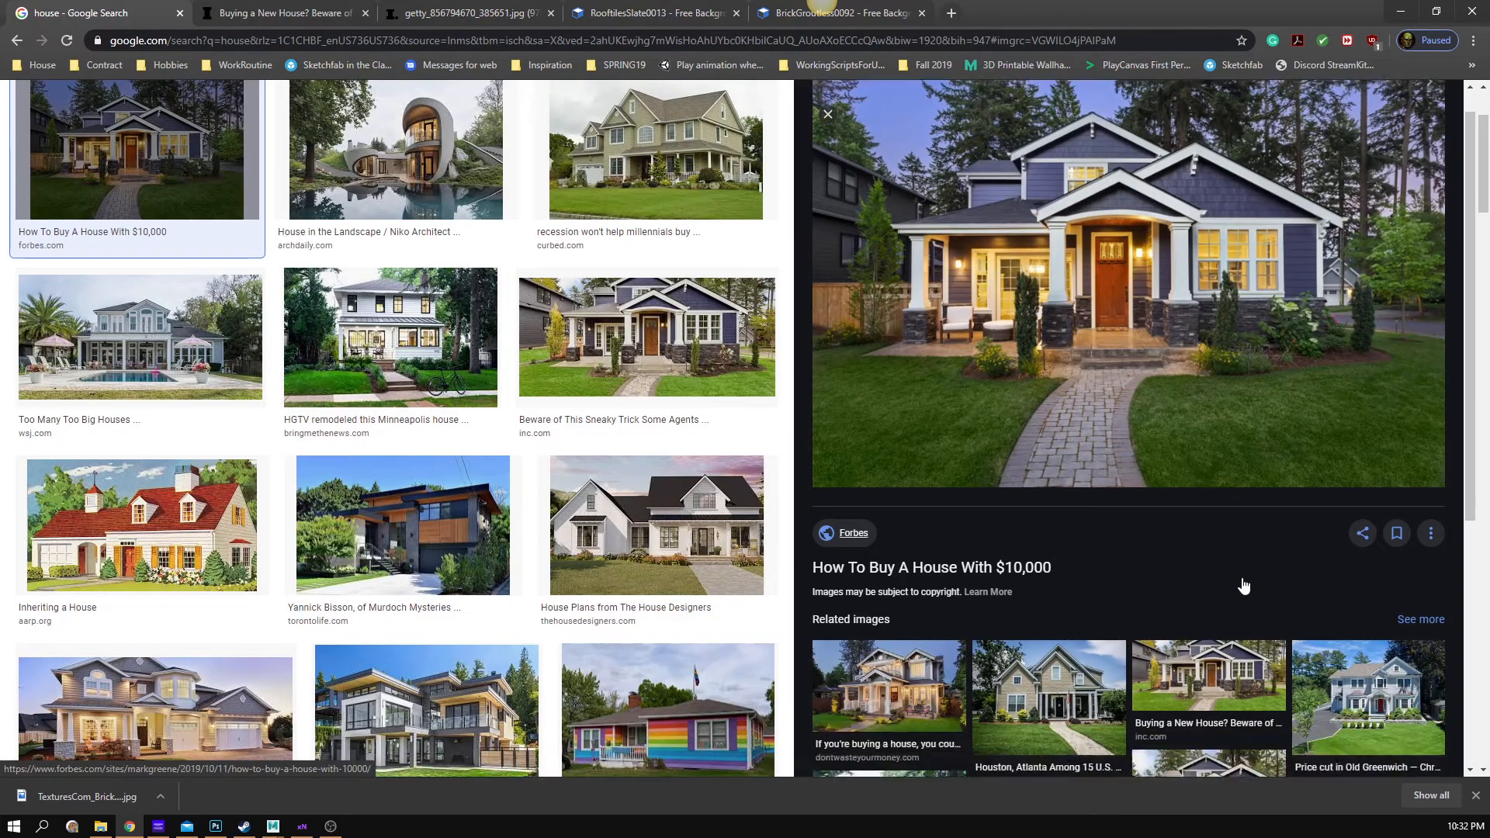
scroll(967, 646, down, 2)
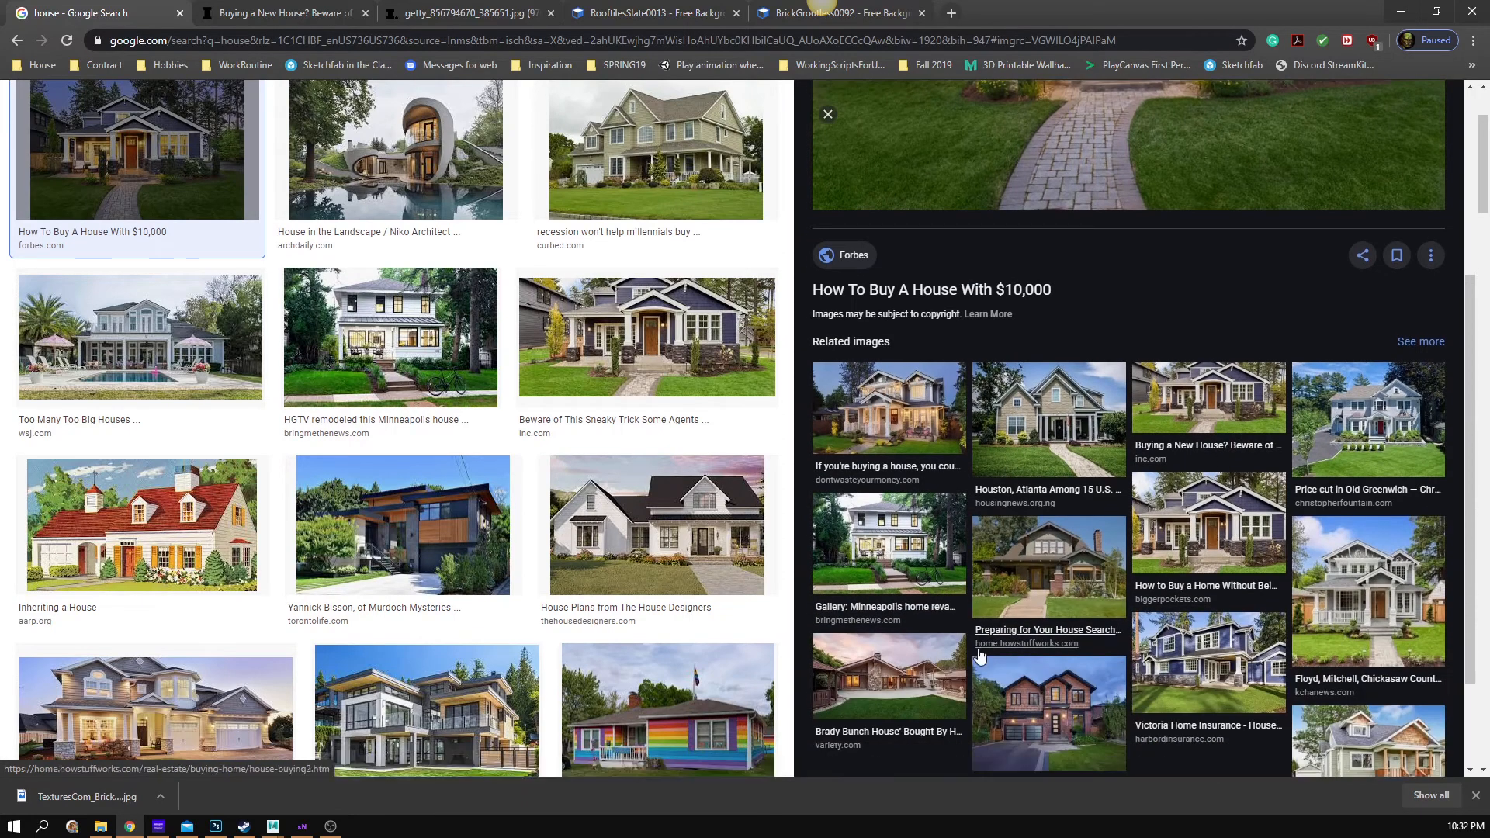
- Examine the window frames and proportions in the white HGTV house photos and The House Designers photo
click(908, 549)
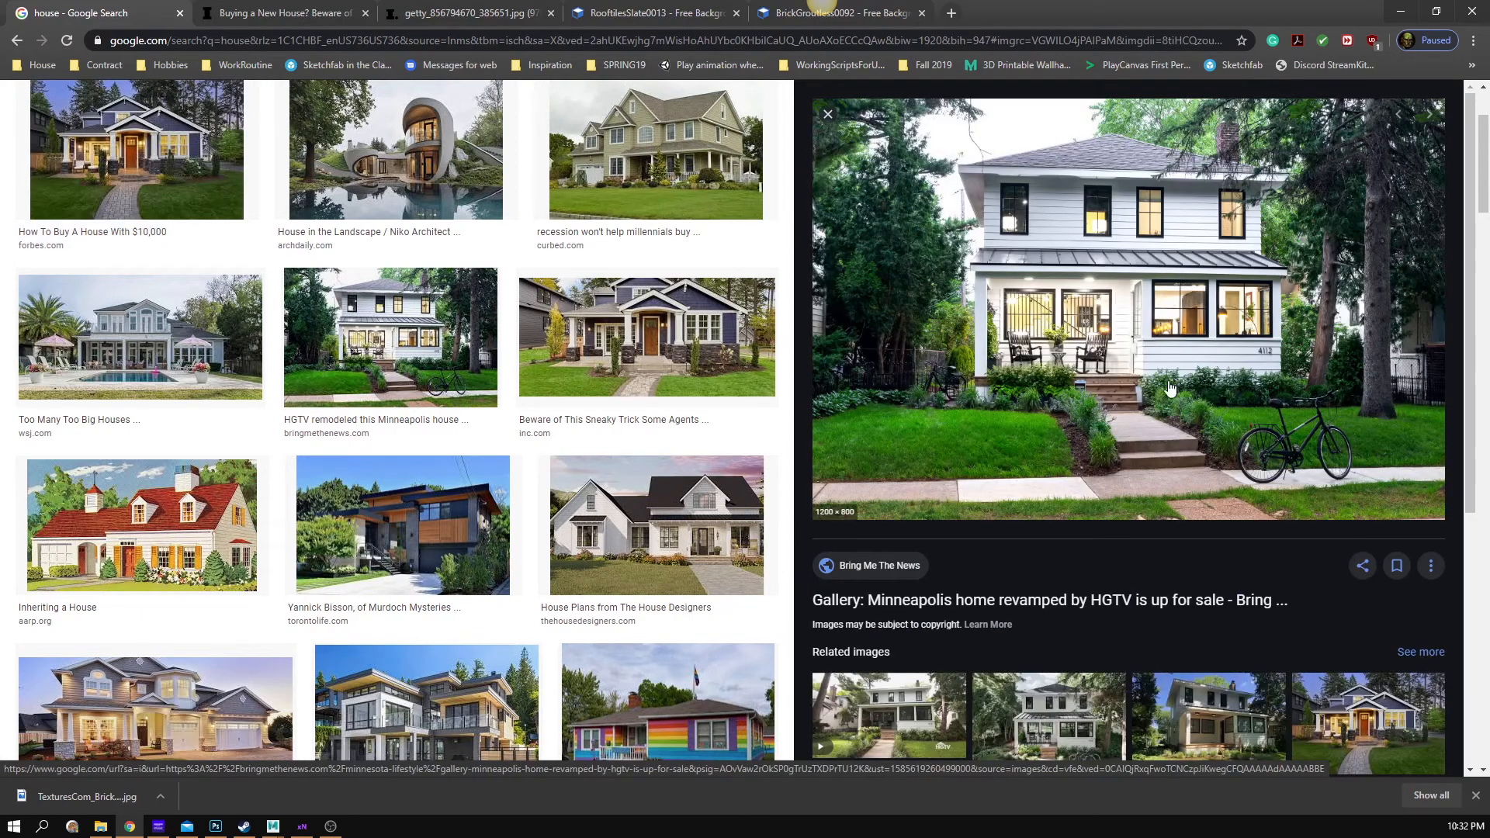
scroll(1170, 392, down, 4)
click(1172, 478)
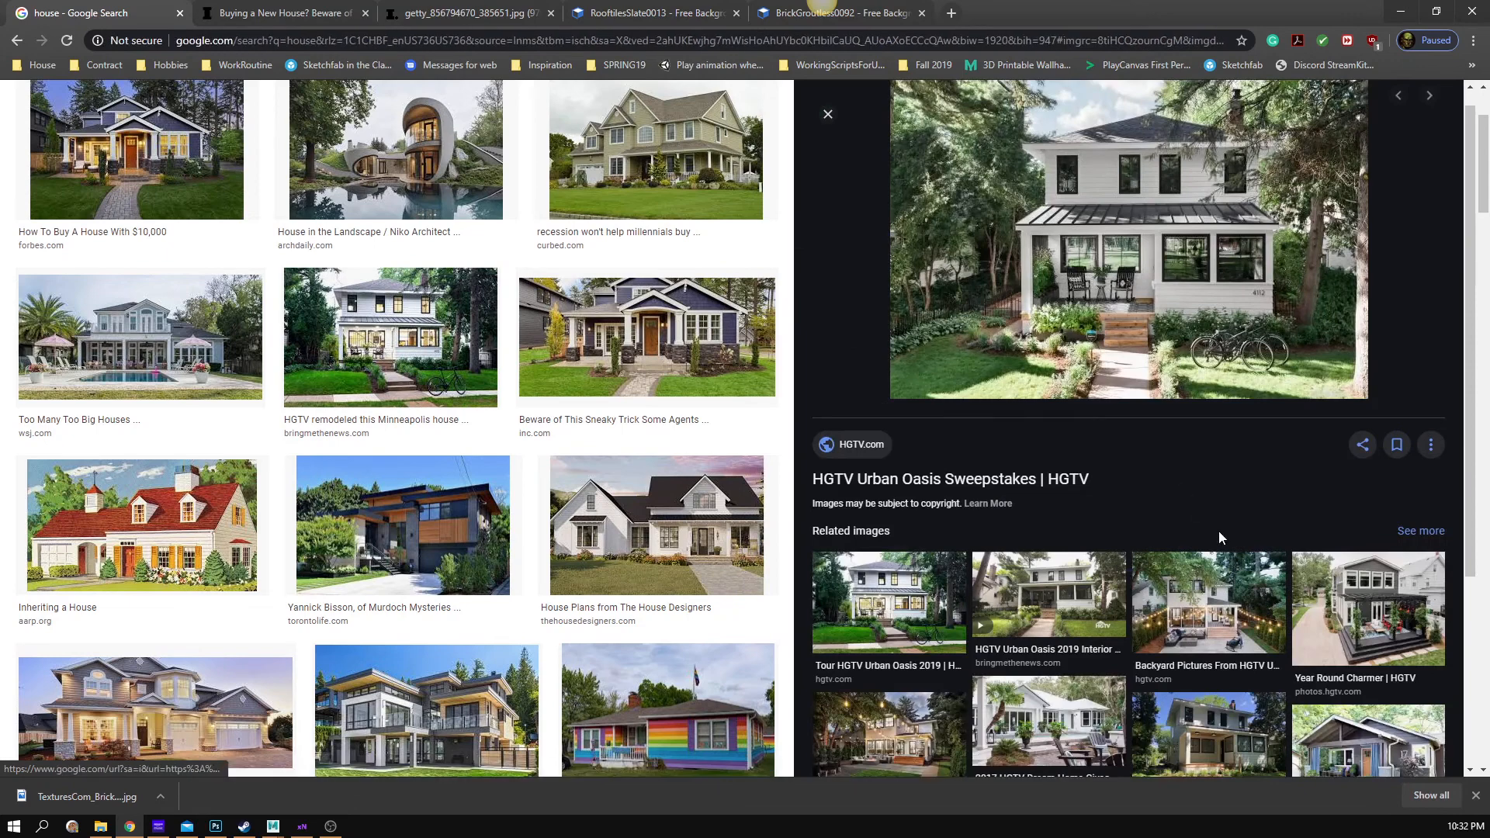
scroll(1218, 531, down, 3)
click(1315, 540)
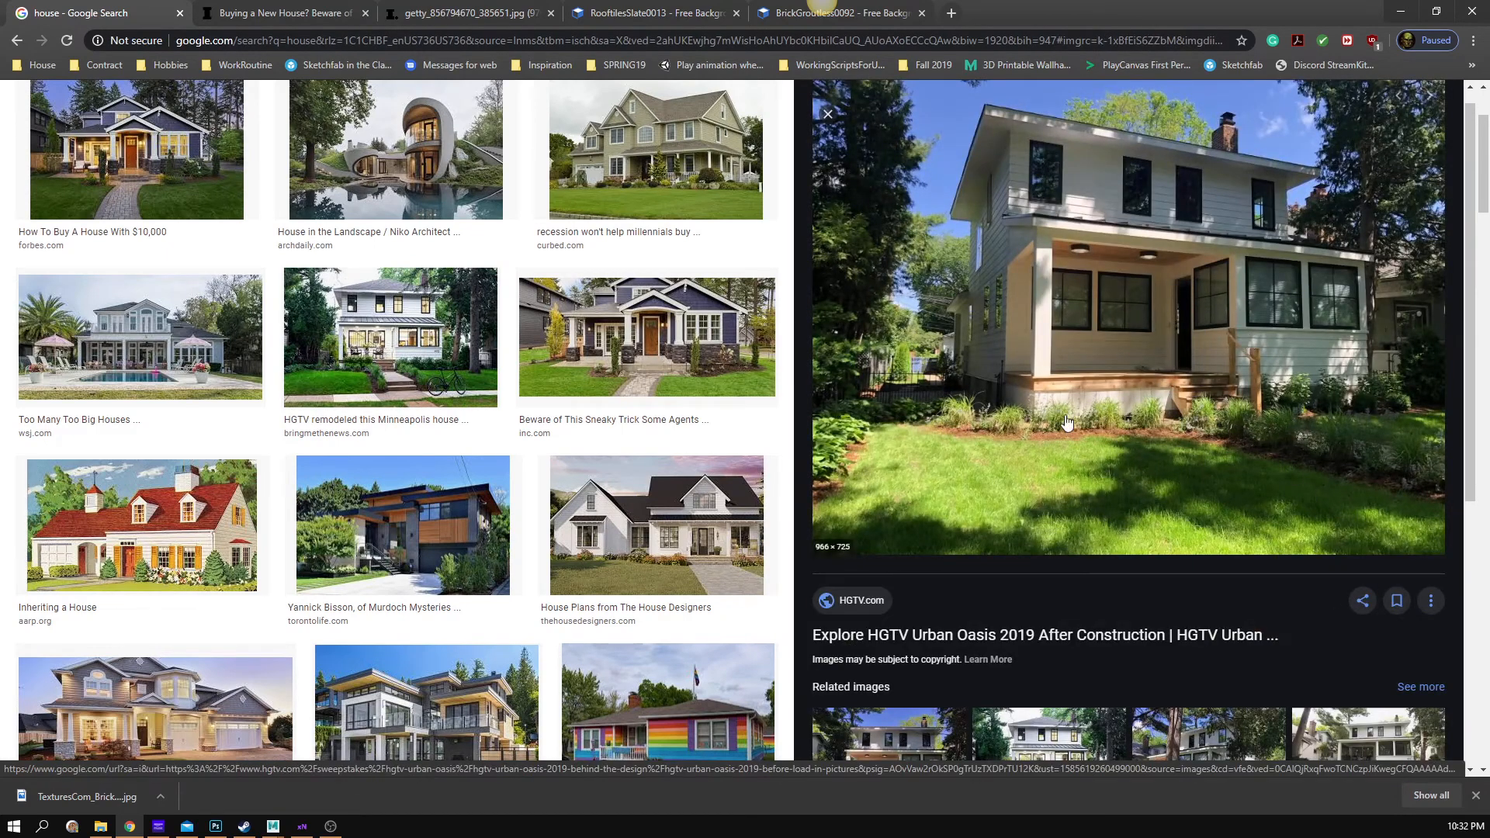
click(676, 543)
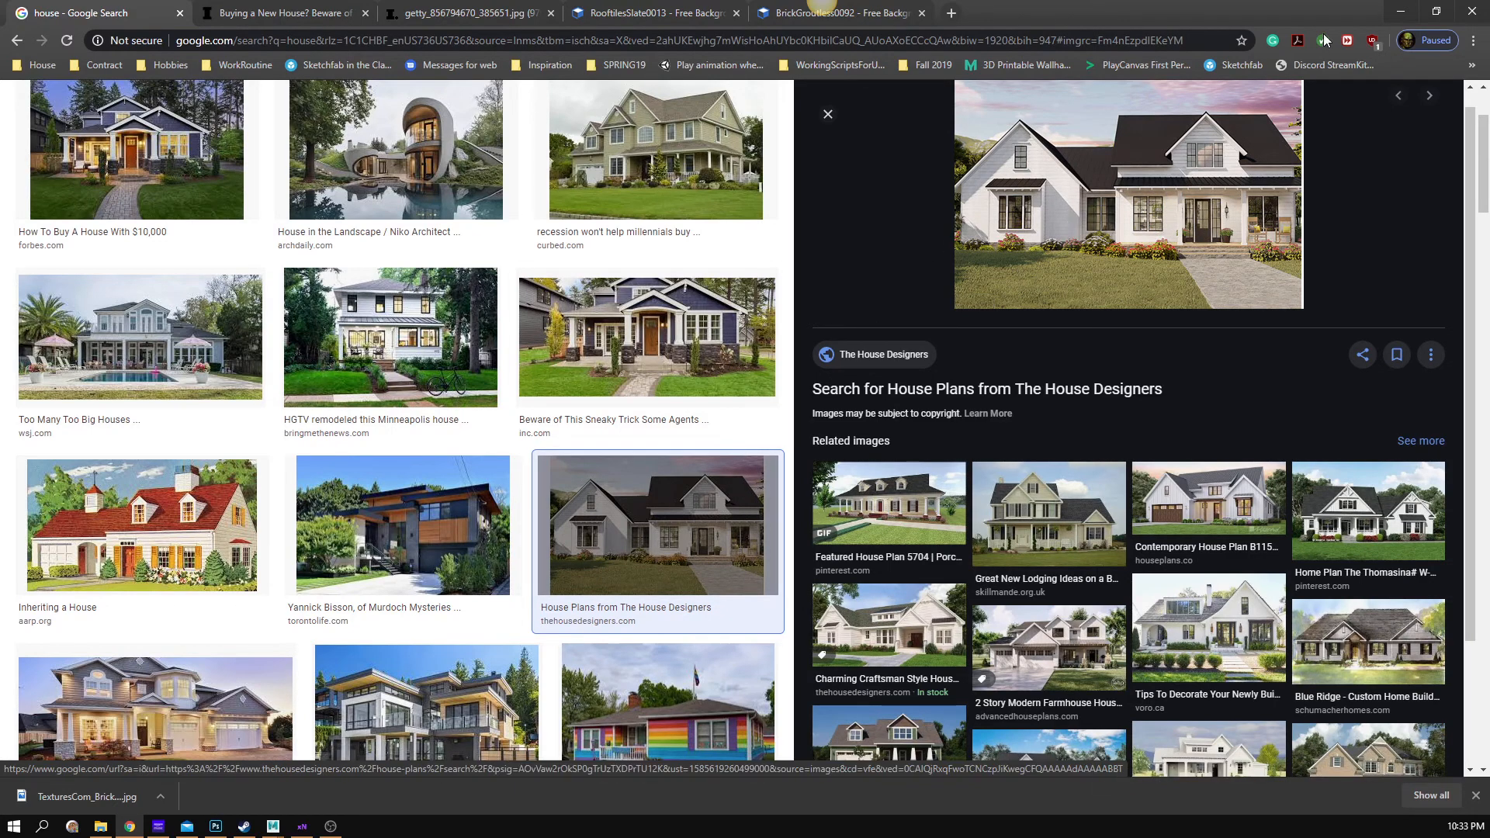
click(1401, 13)
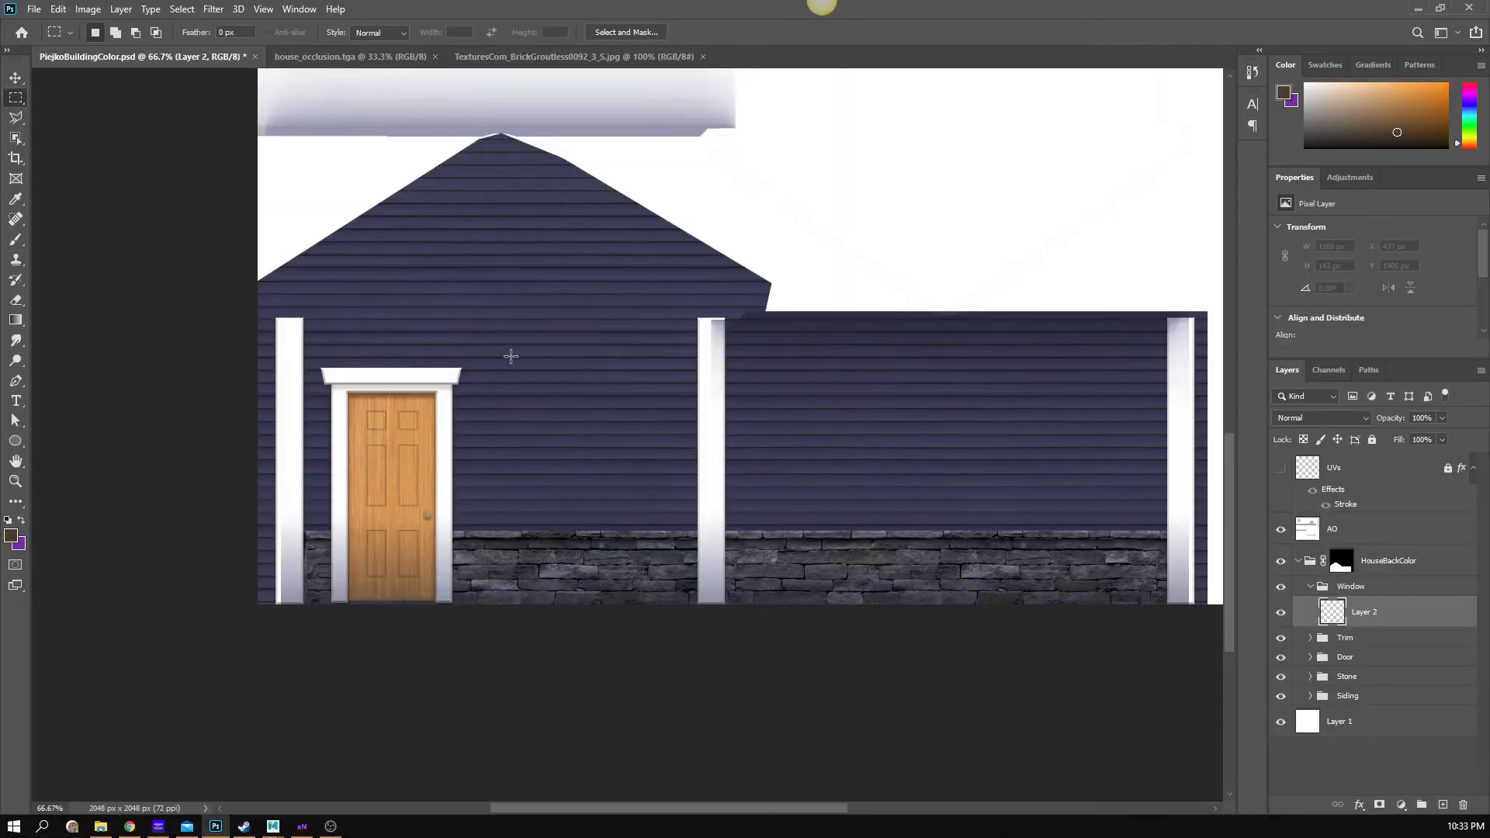
- Fill a rectangle about 305 × 280 px with black (000000) on Layer 2, on the siding between the door and the middle post
drag(502, 354, 659, 498)
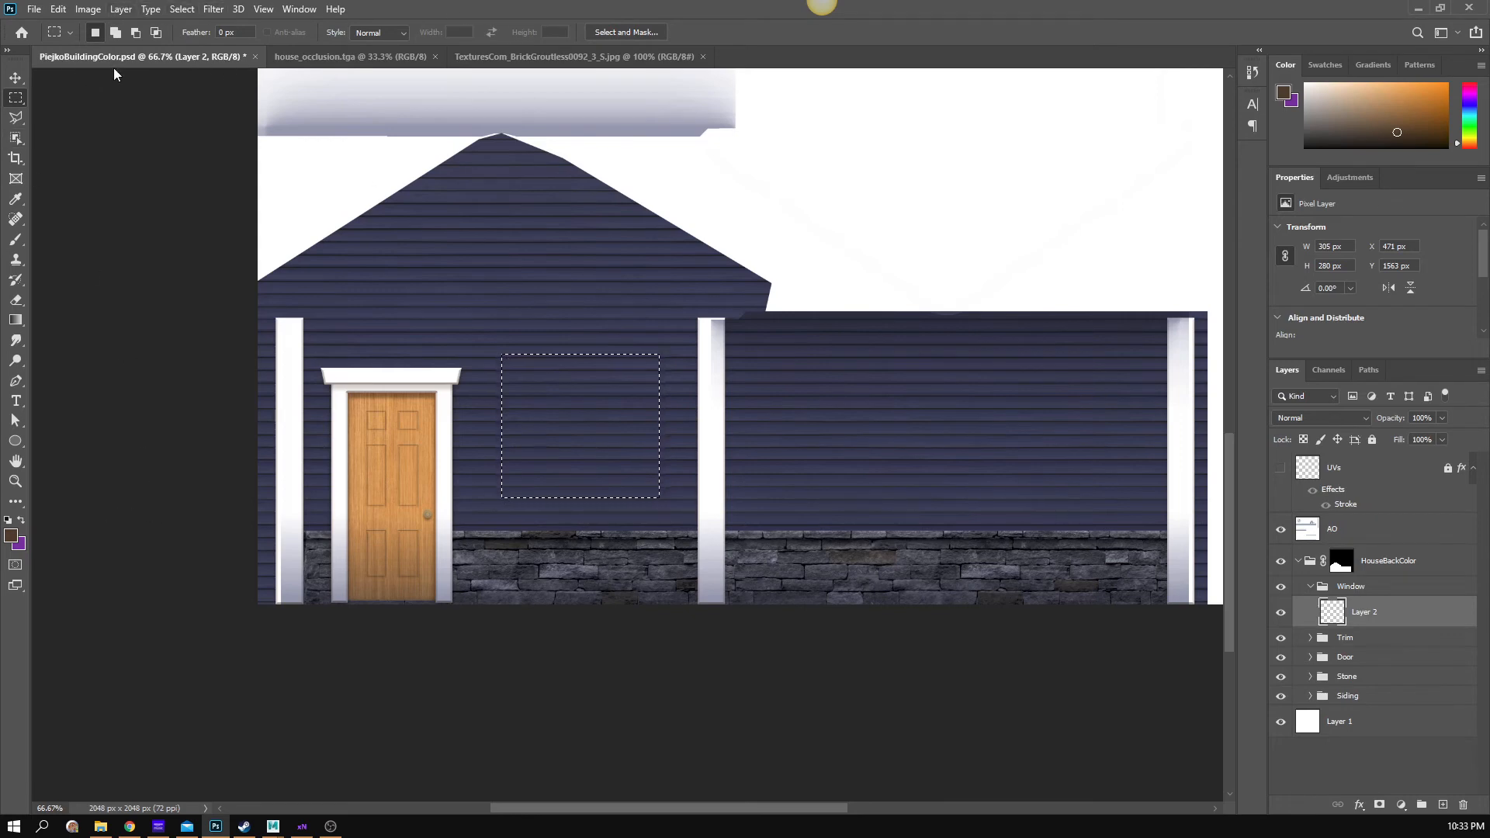
click(11, 540)
drag(904, 578, 805, 658)
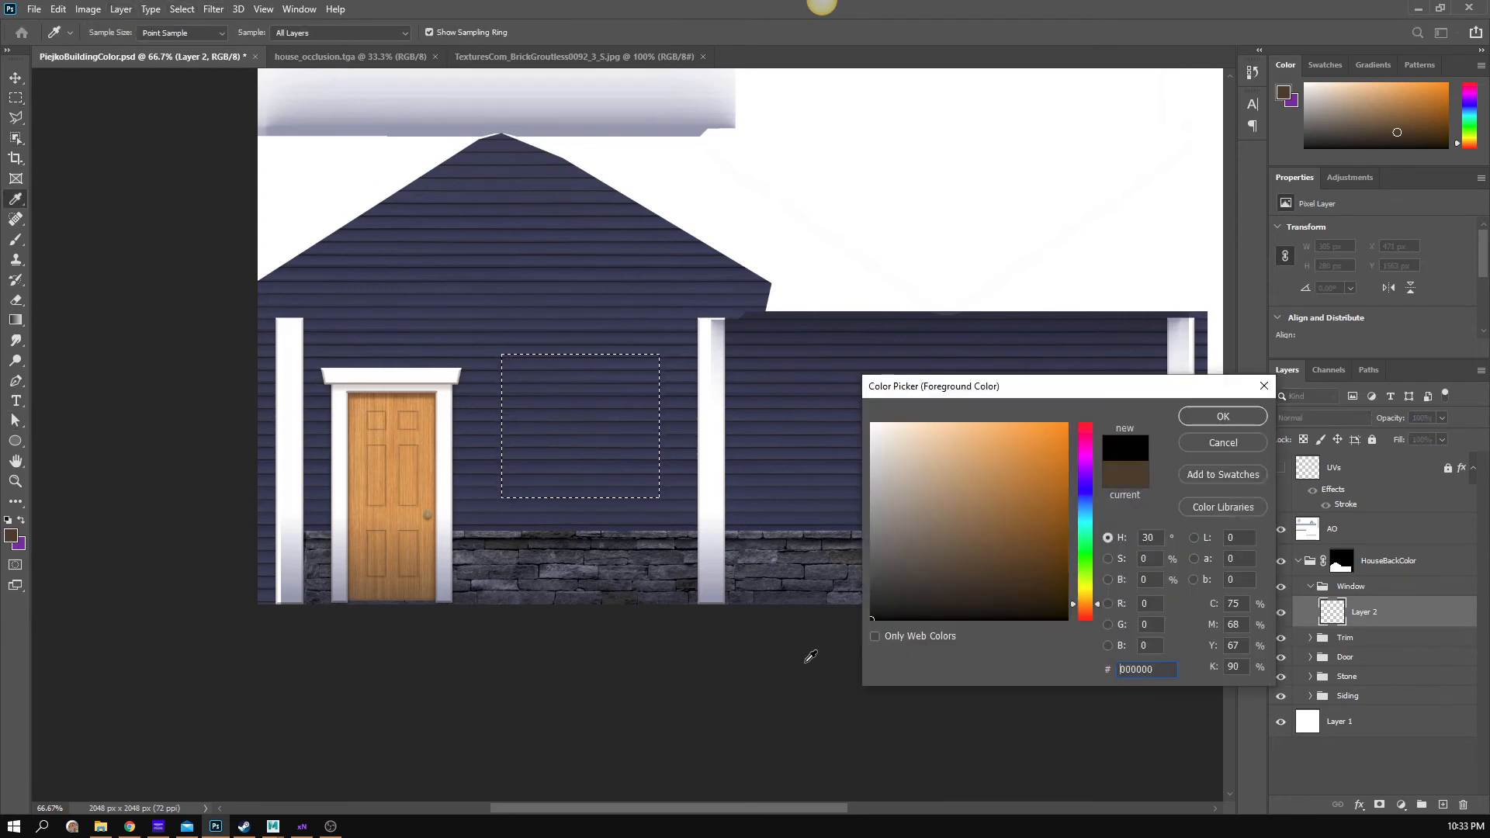
click(1226, 419)
key(shift+BackSpace)
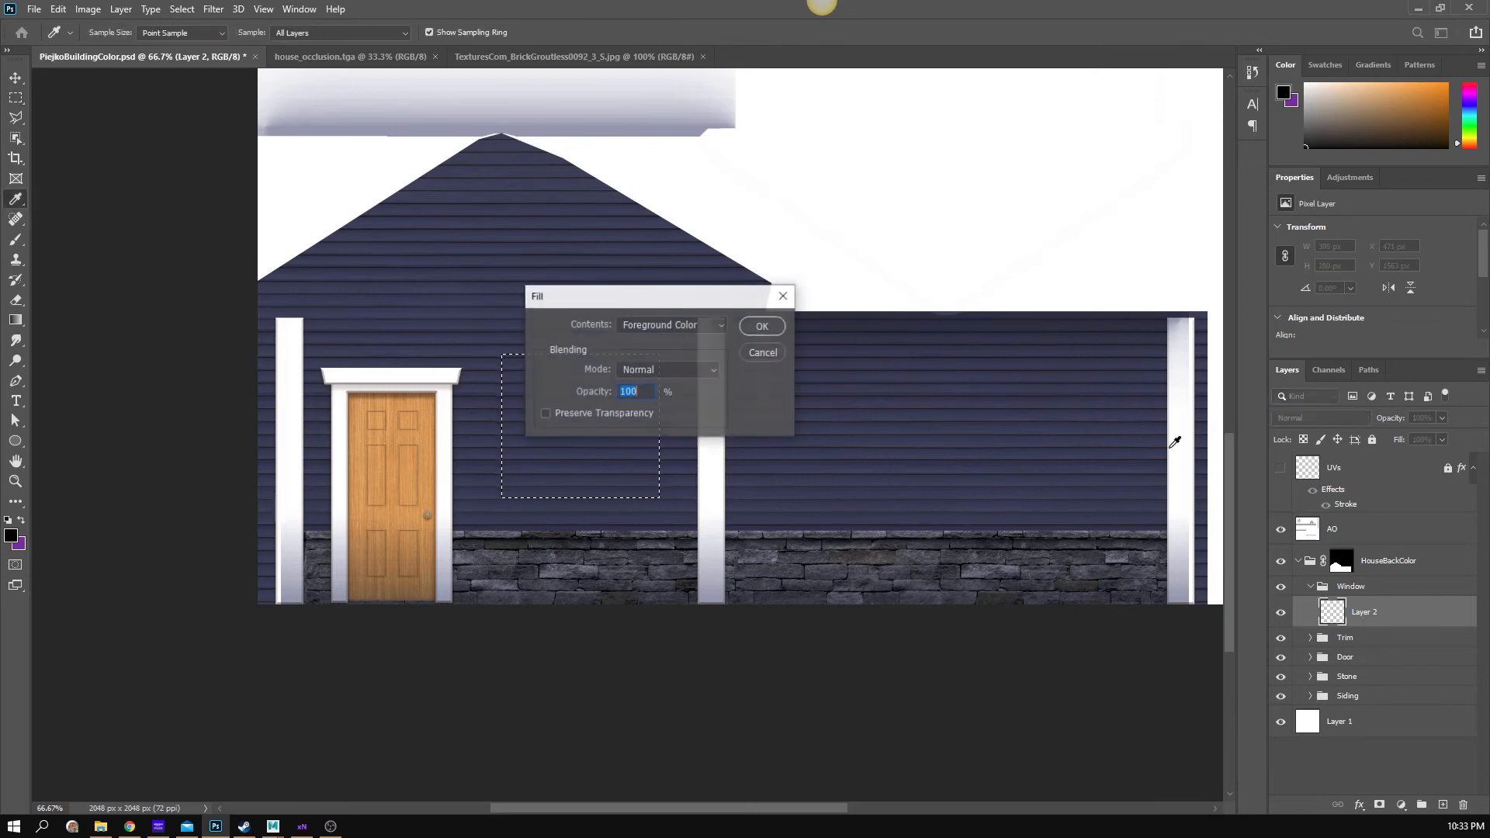
key(Return)
key(ctrl+d)
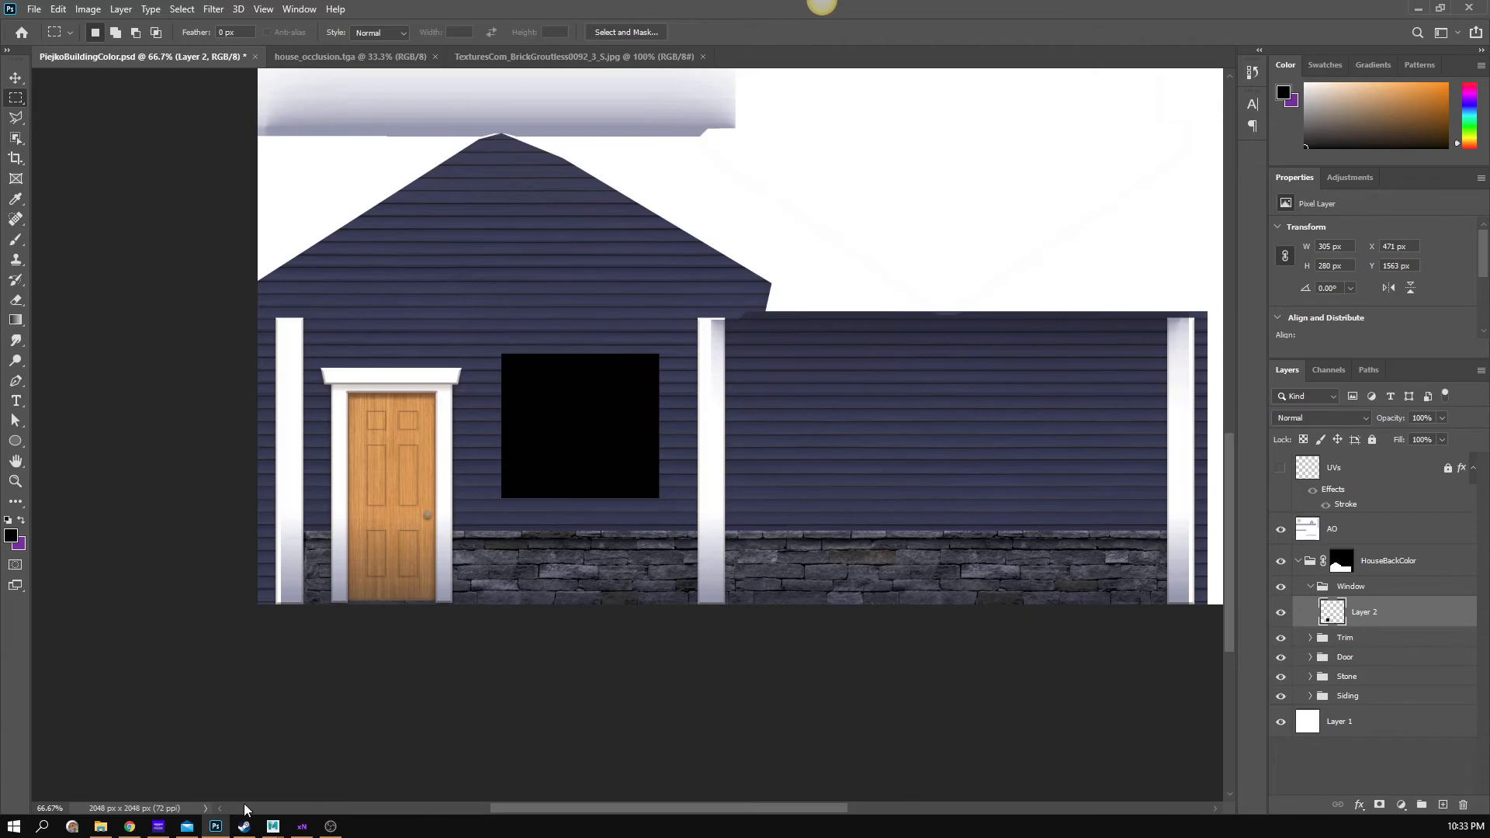
- Re-examine the window trim in the browser's blue house photo from Forbes
click(130, 827)
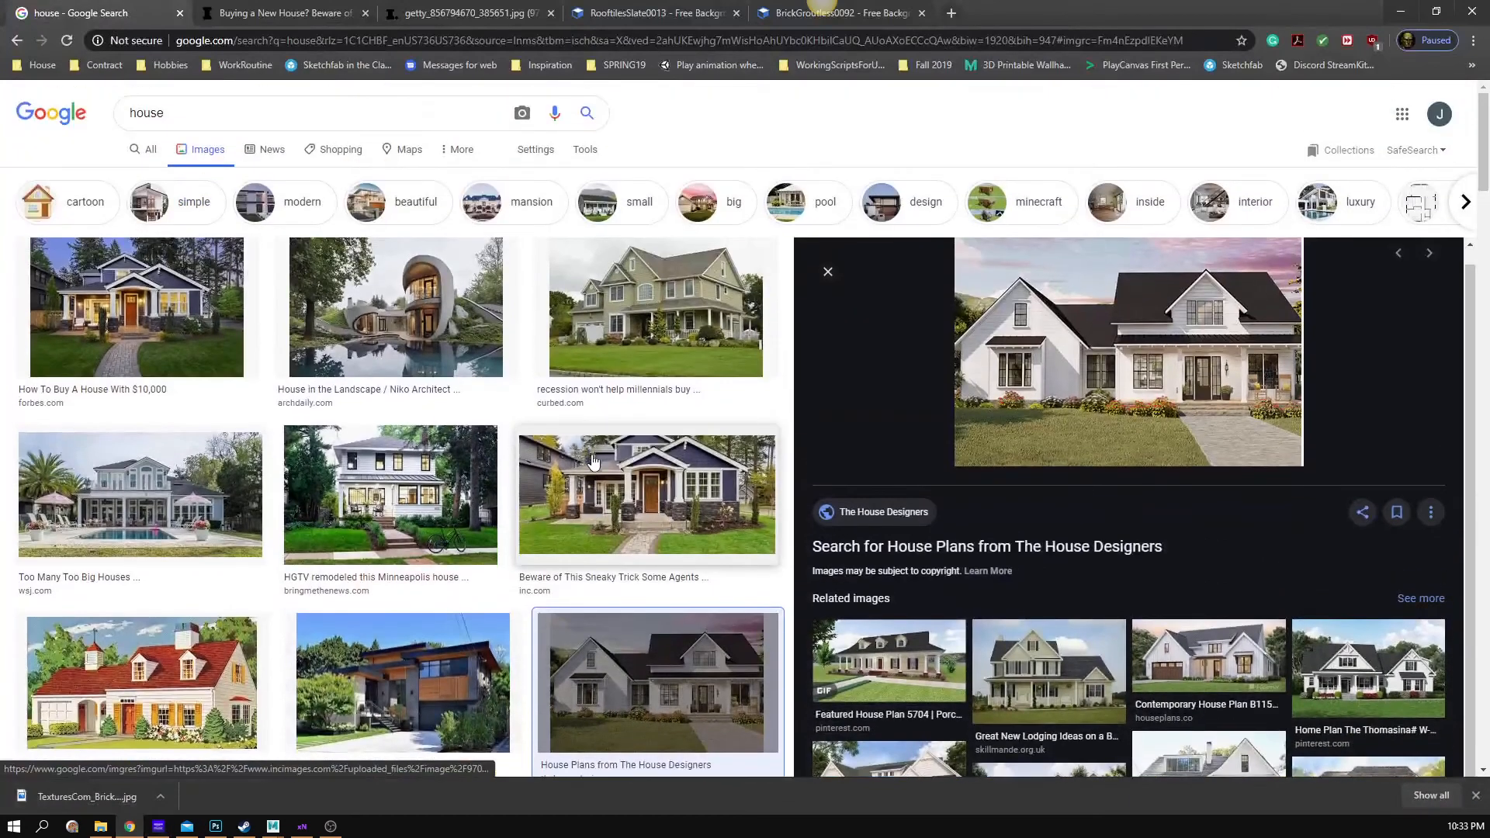
scroll(593, 461, down, 4)
scroll(311, 372, up, 4)
click(136, 307)
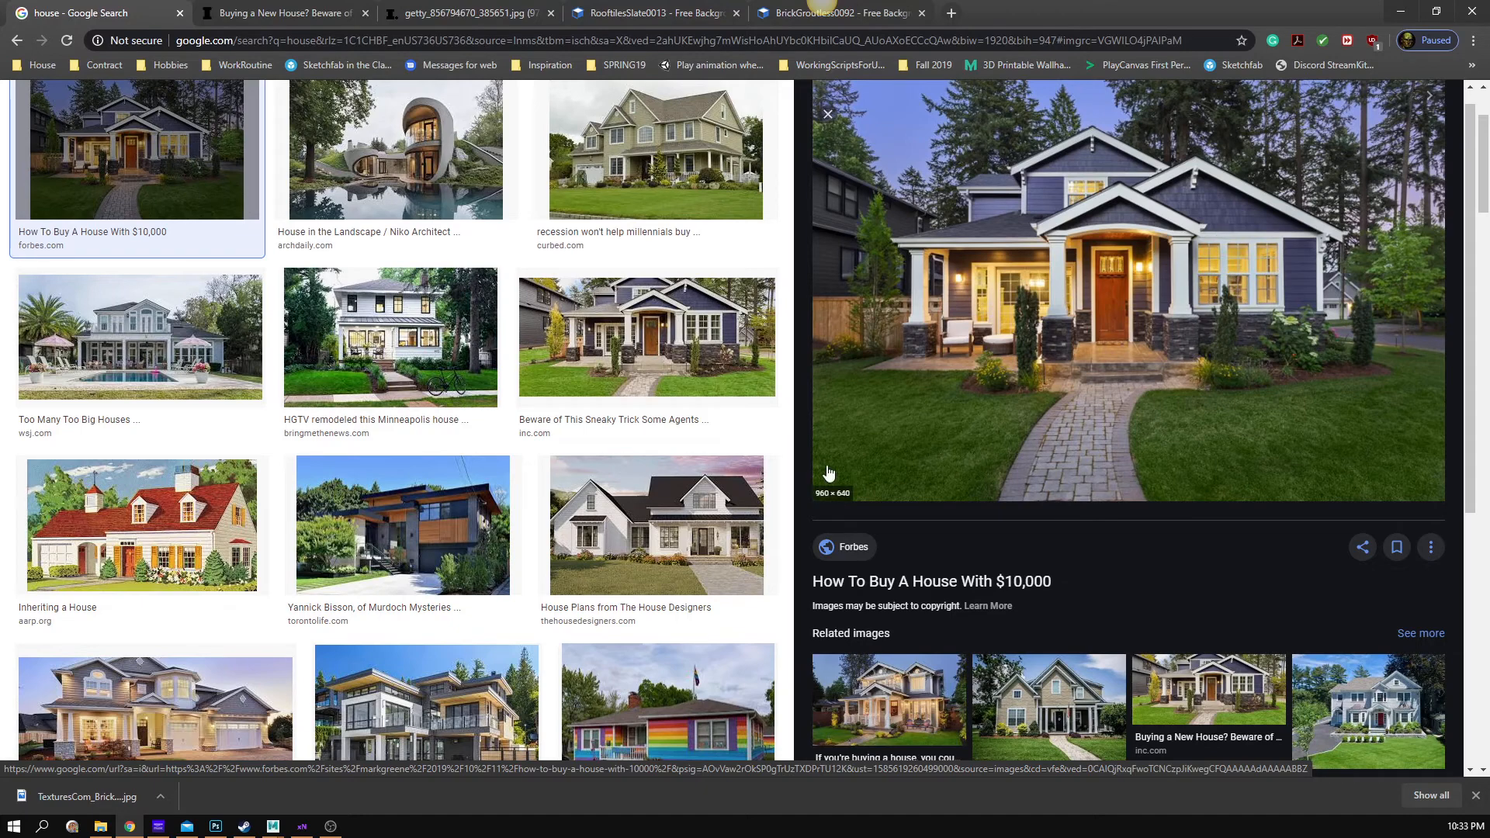
key(alt+Tab)
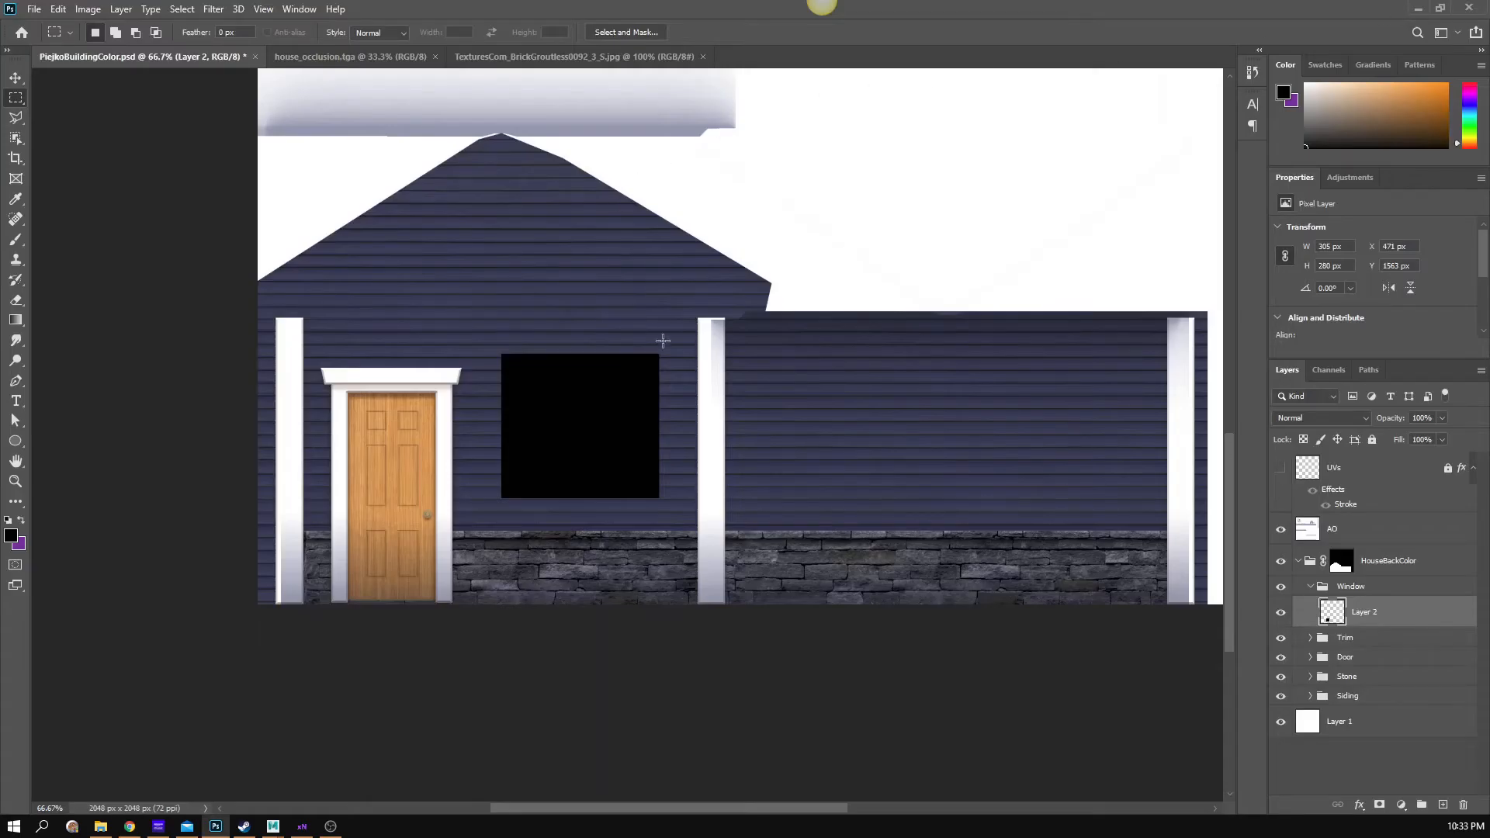
- Duplicate the black rectangle layer within the Window group
key(z)
click(626, 446)
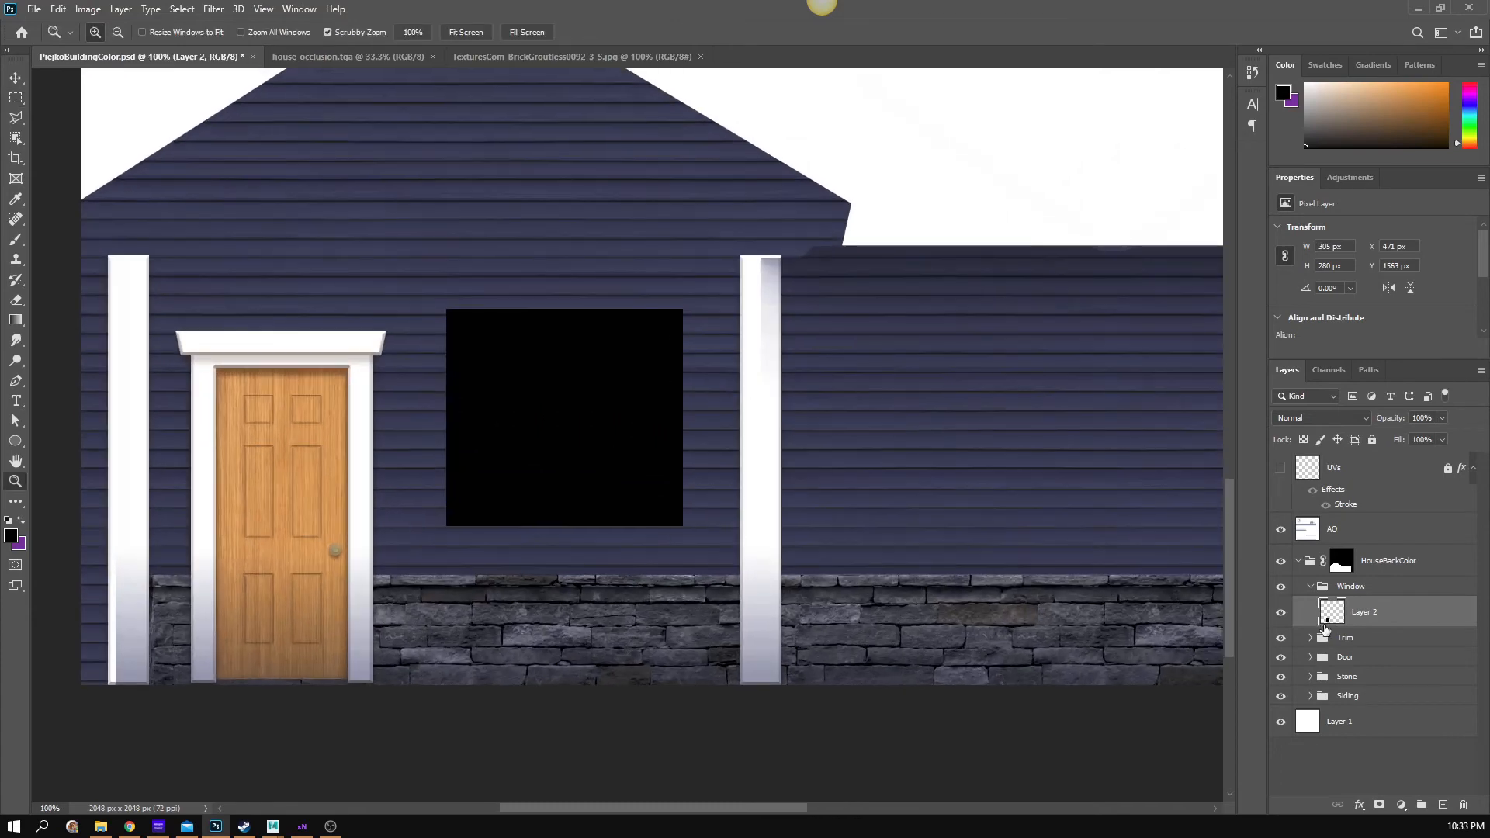
right_click(1358, 613)
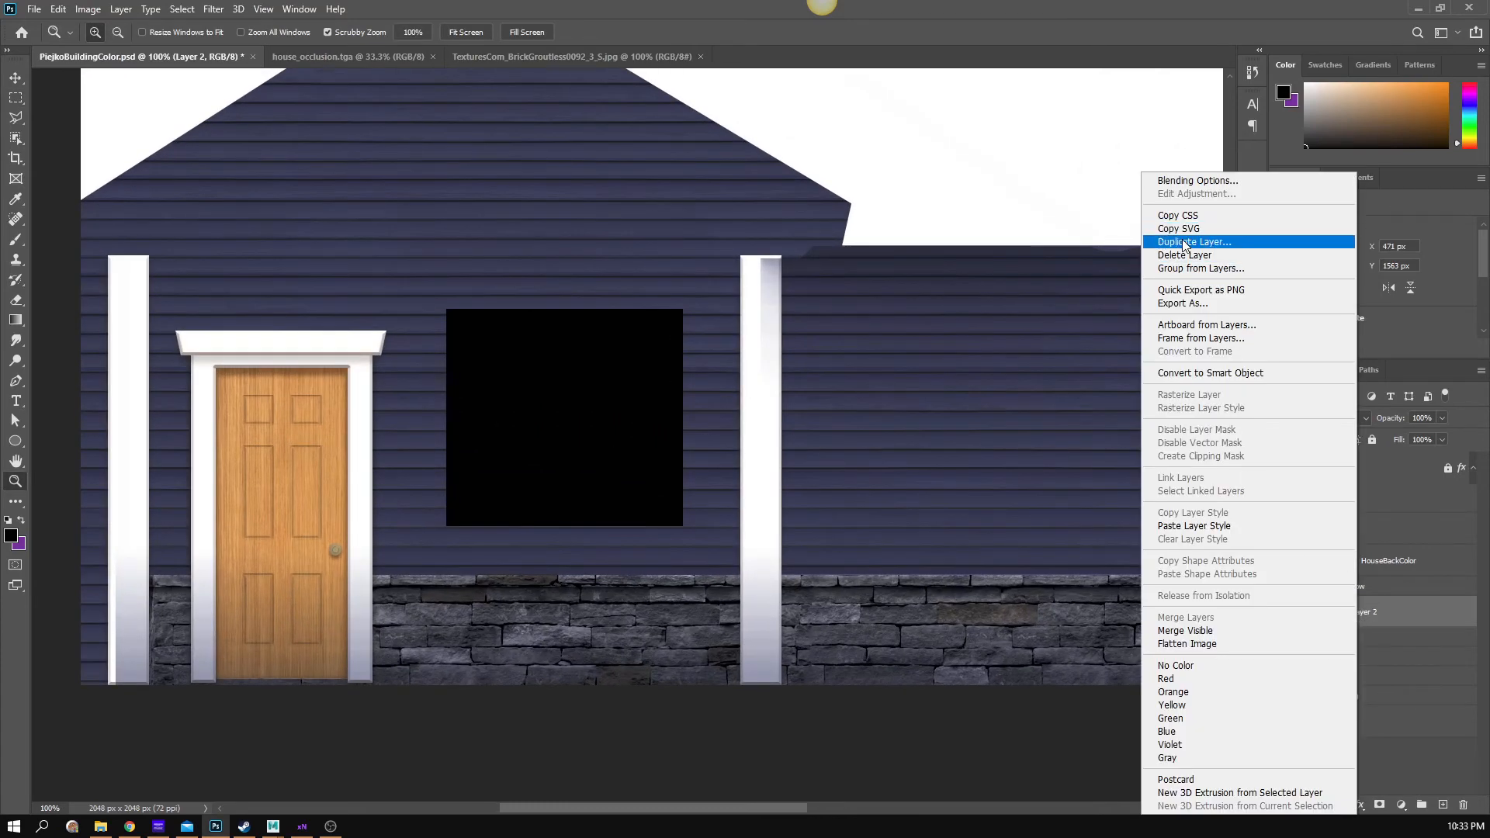
click(1175, 241)
click(714, 385)
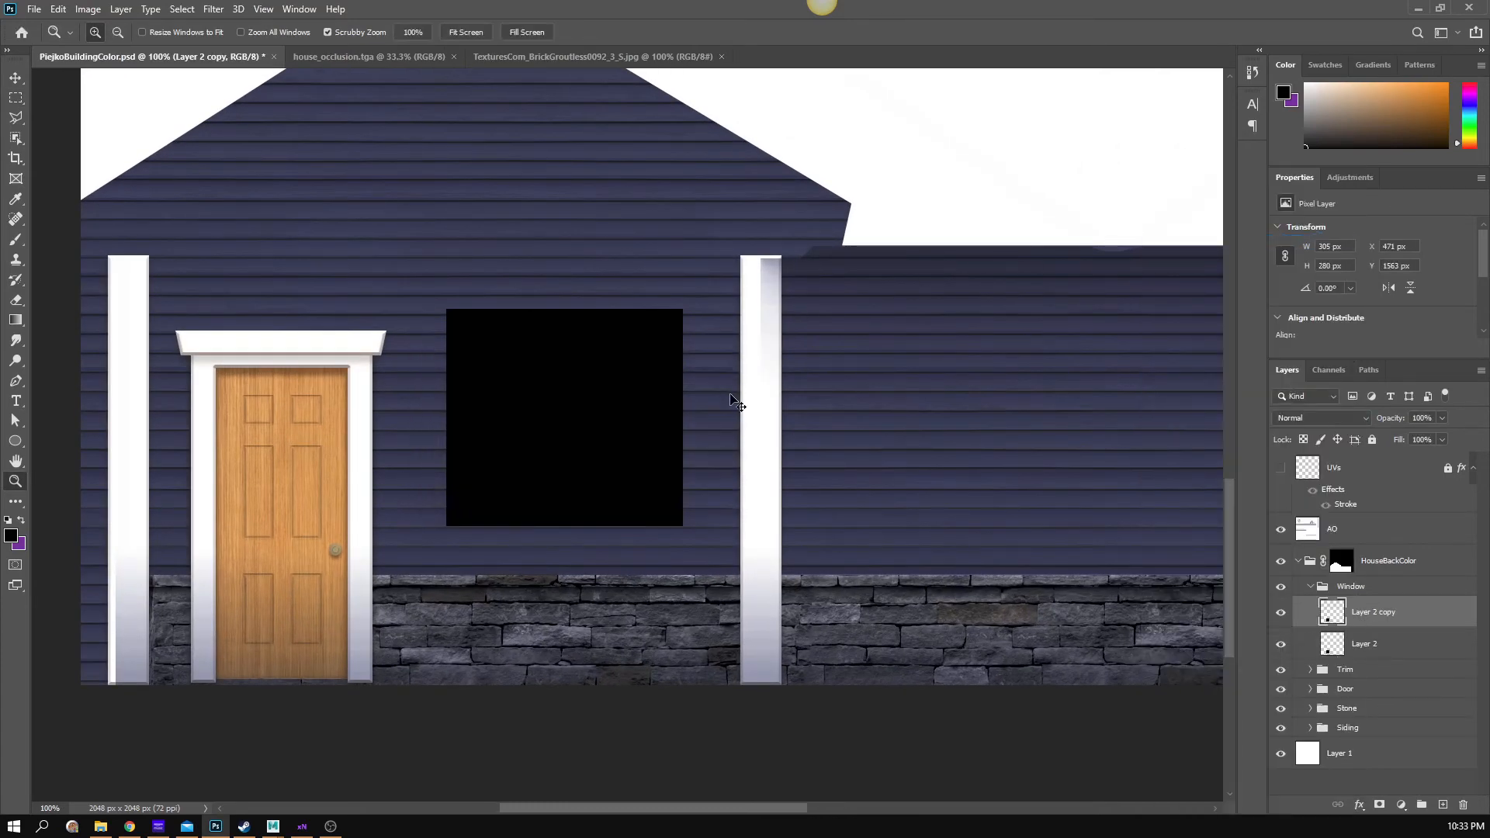
- Scale the duplicated rectangle proportionally about its centre to 117.87%
key(ctrl+t)
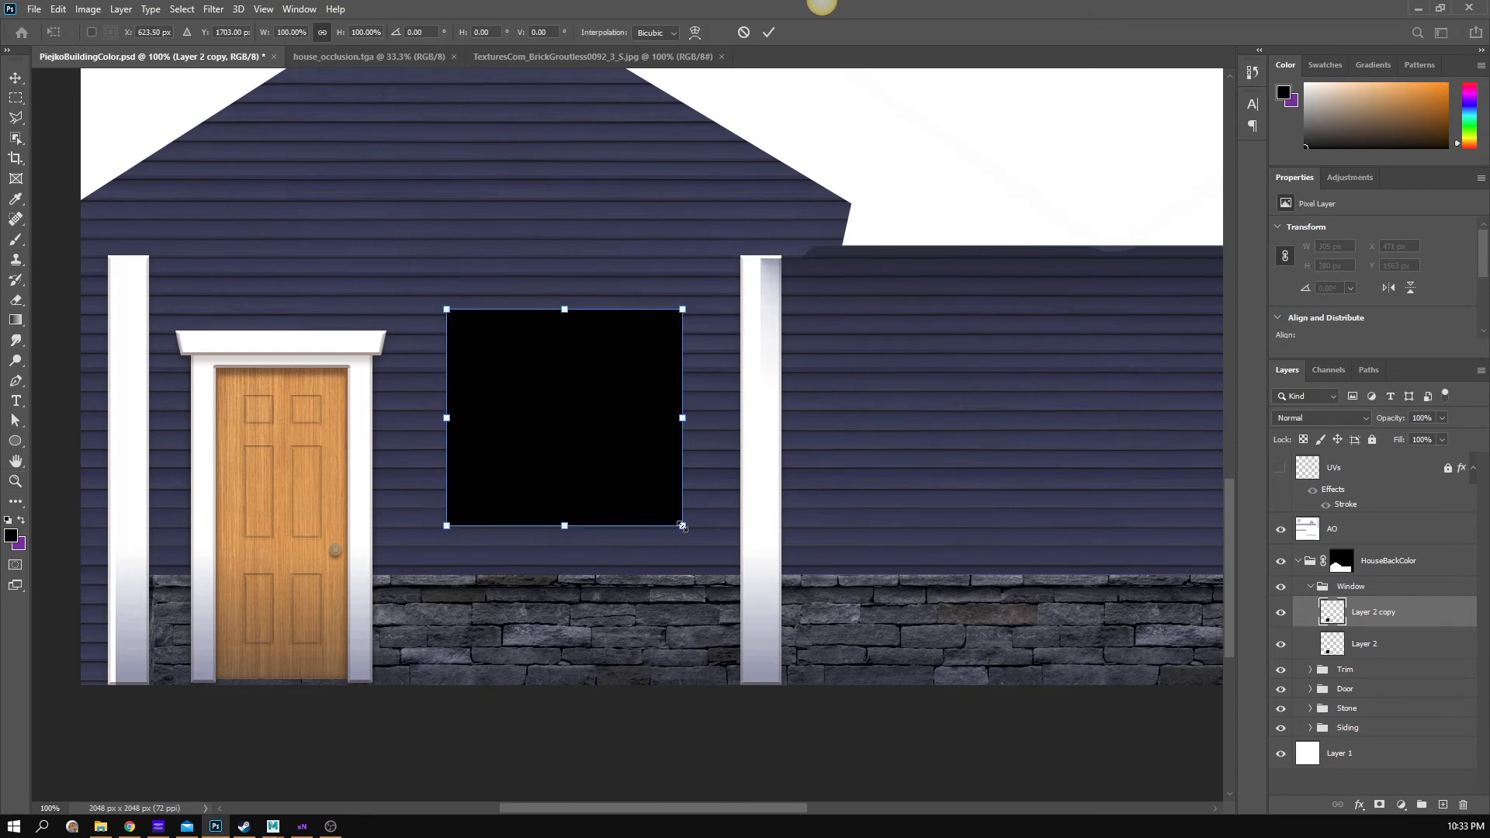
drag(682, 526, 698, 552)
key(ctrl+z)
key(ctrl+z)
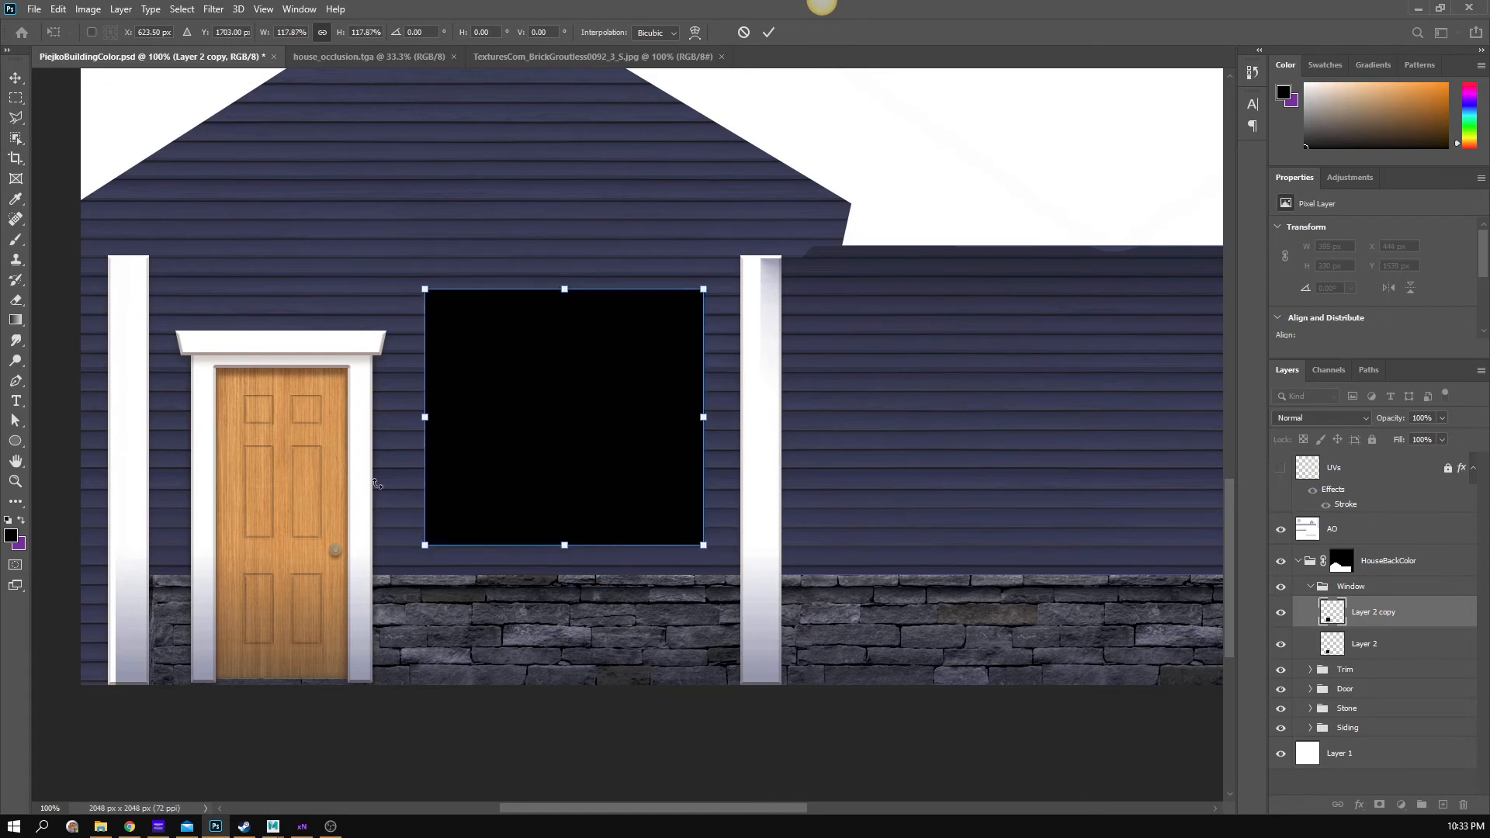
key(Return)
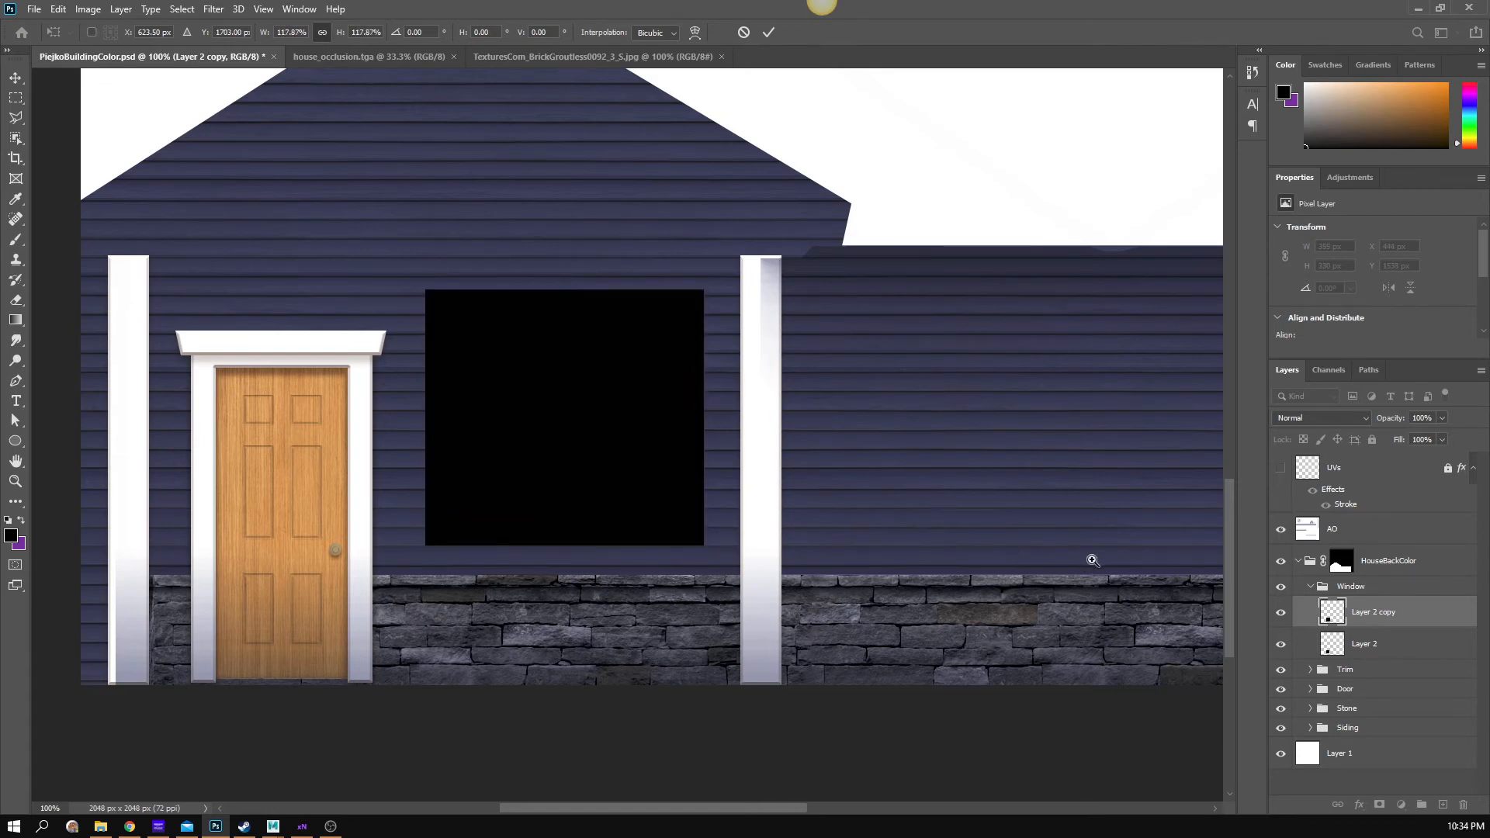
key(z)
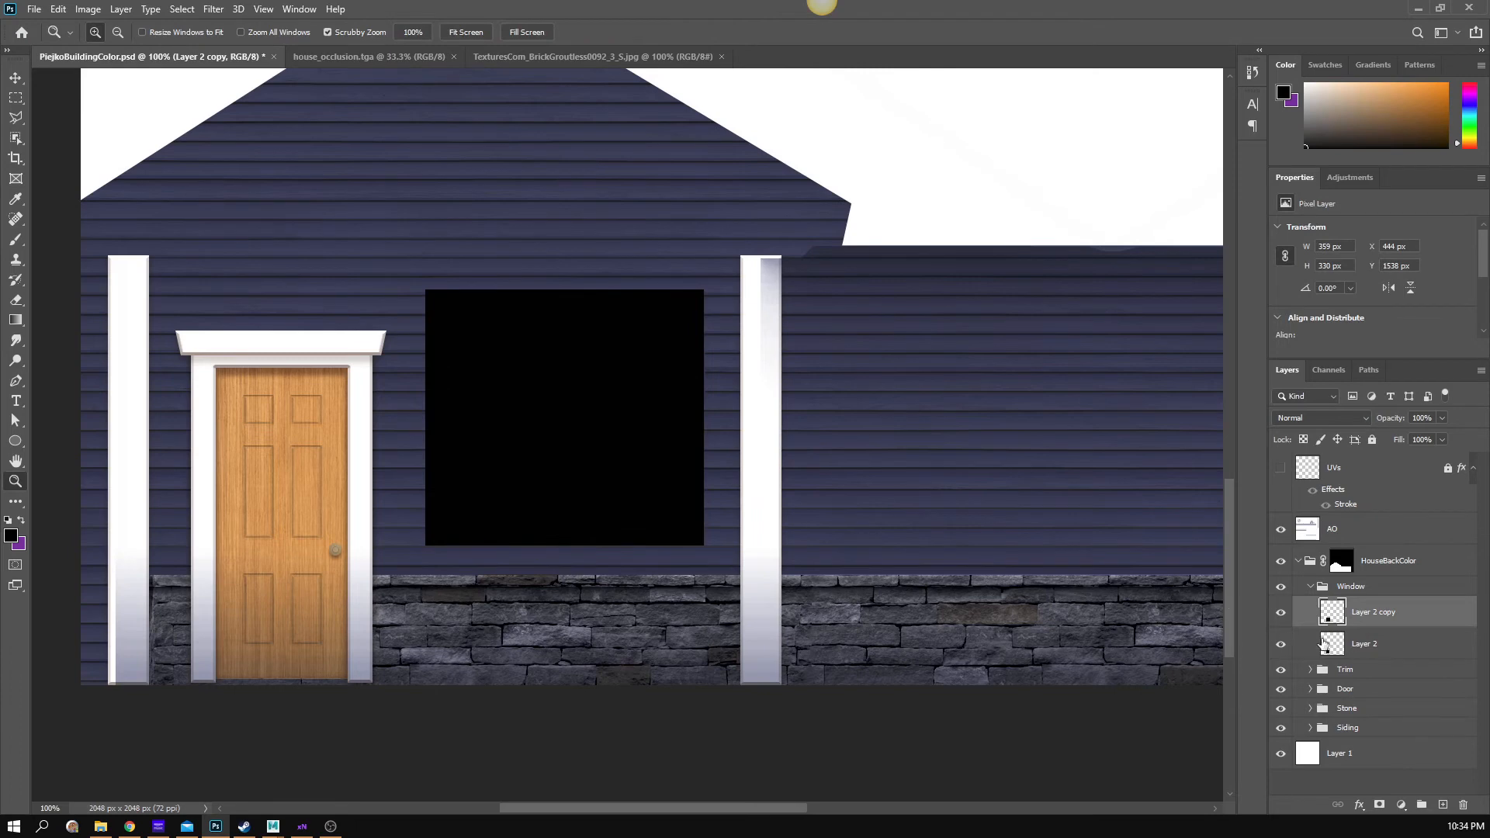
- Toggle the enlarged copy's visibility to compare it with the original black rectangle
click(1282, 614)
click(1285, 615)
click(1286, 616)
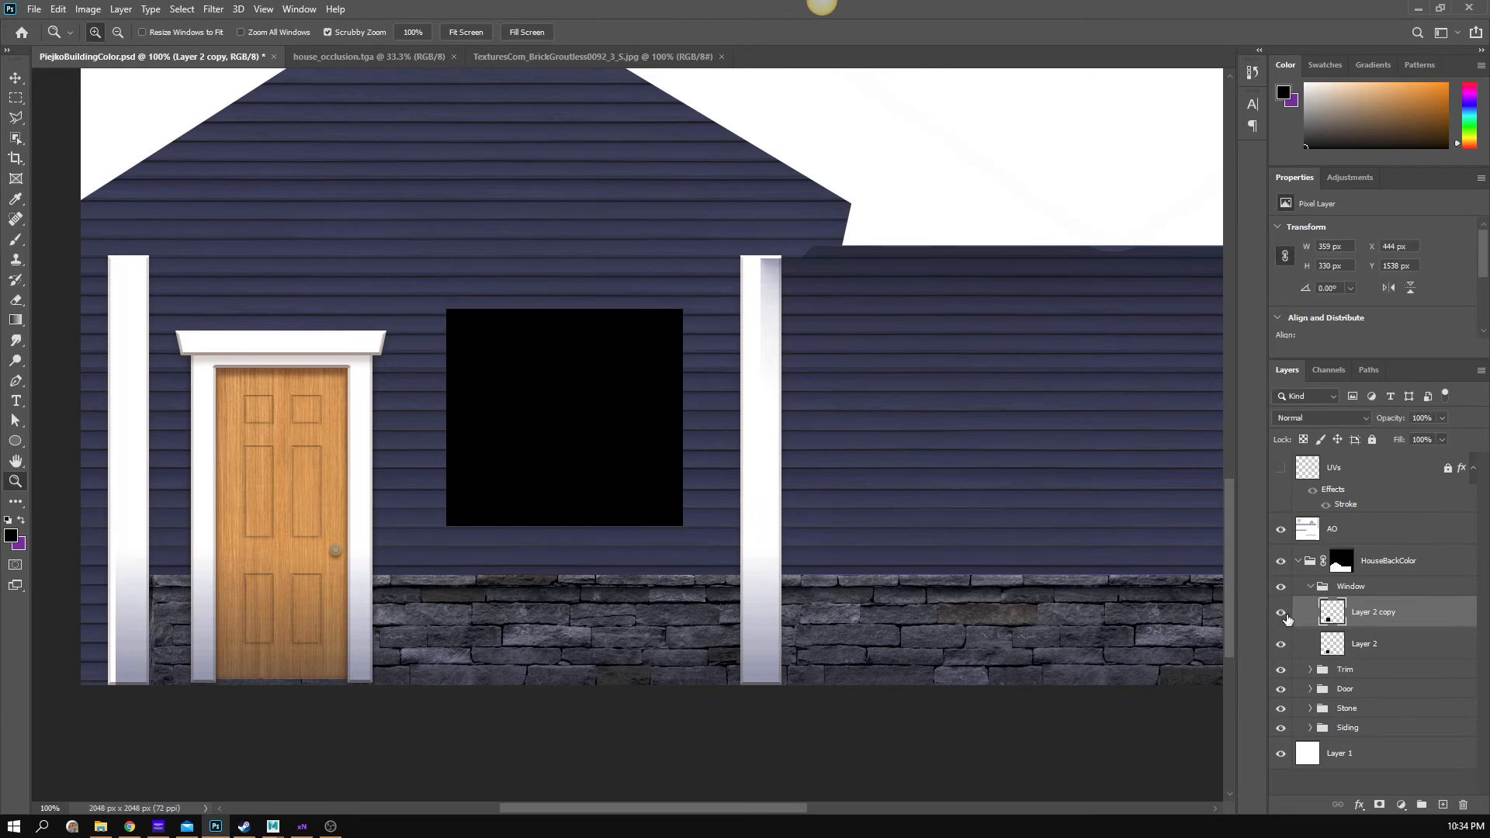
- Load the smaller rectangle's outline as a selection with Layer 2 copy active, and check it by toggling both rectangles' visibility
click(1288, 614)
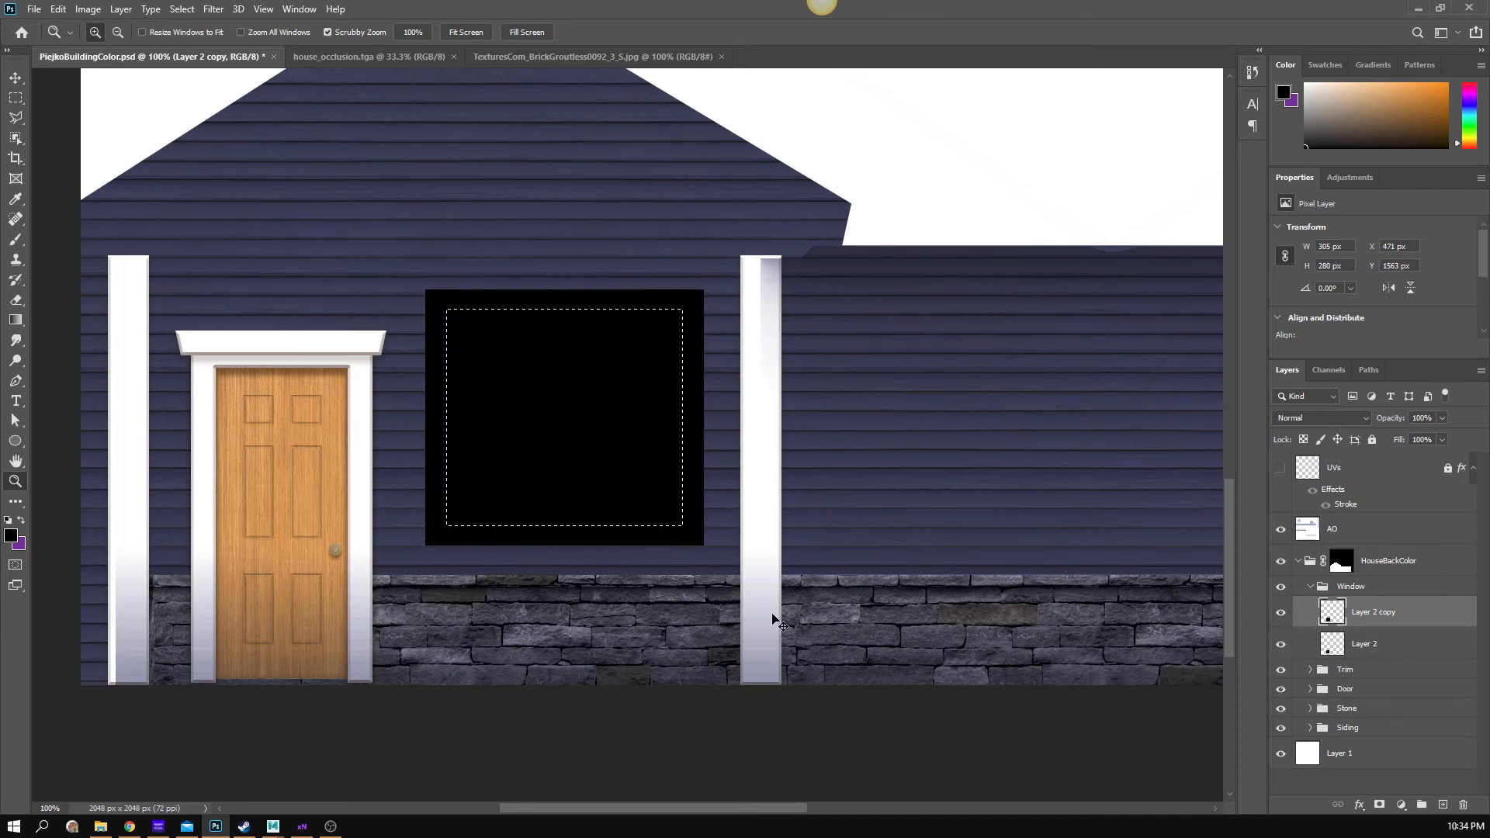
key(ctrl+comma)
click(1280, 613)
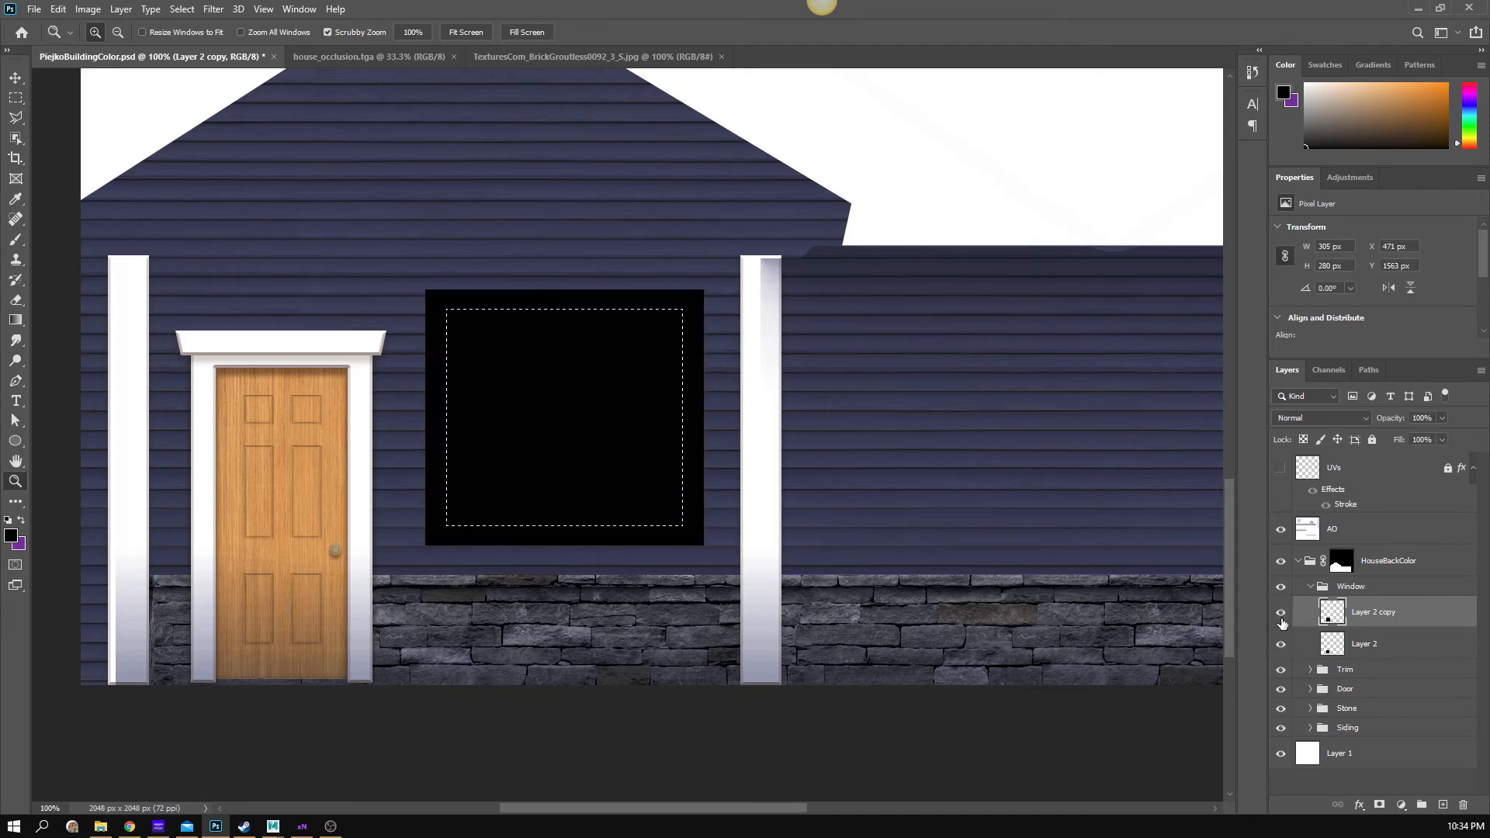
click(1282, 643)
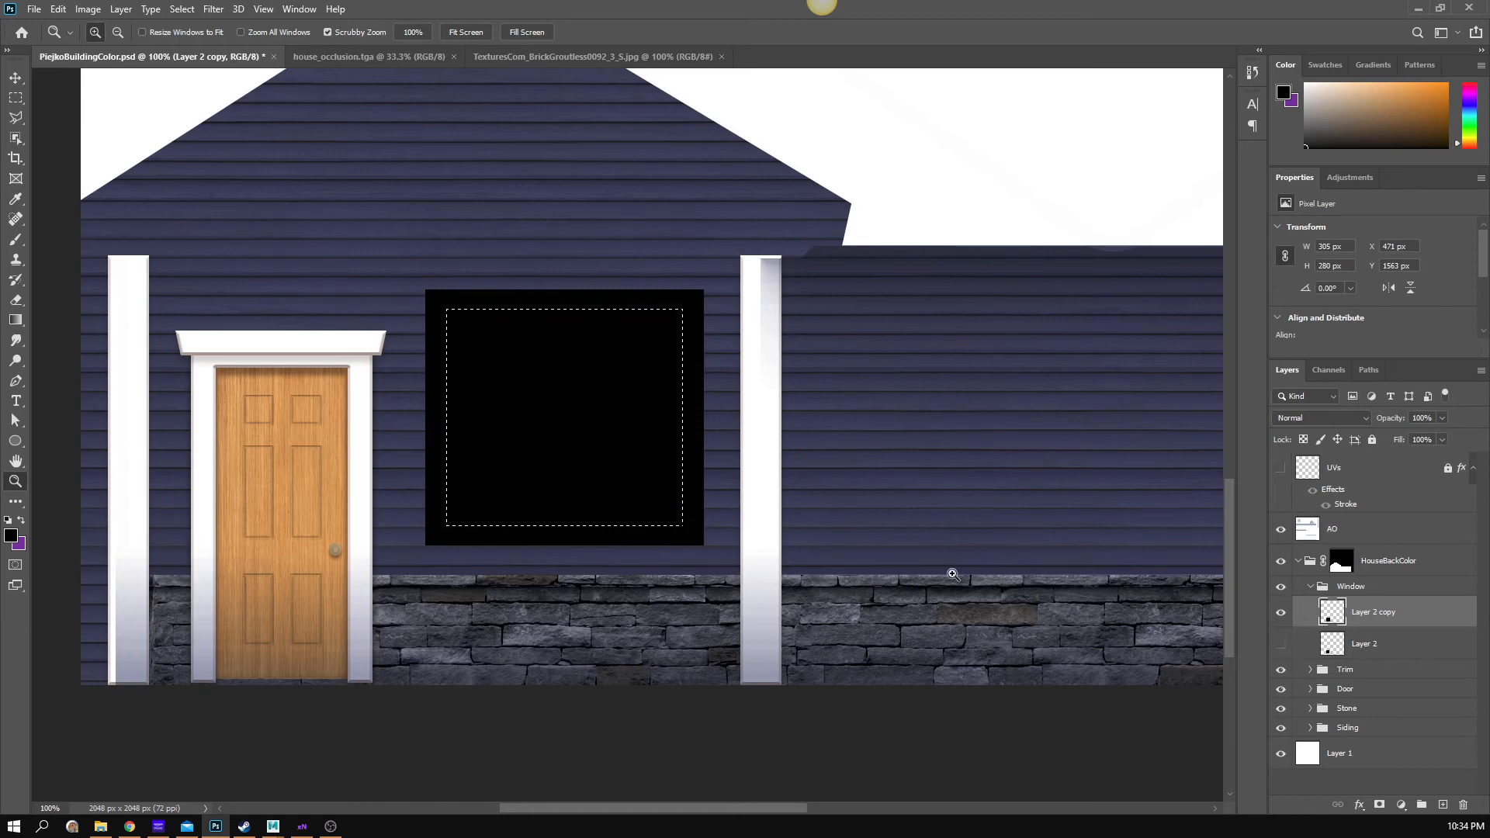
click(1279, 616)
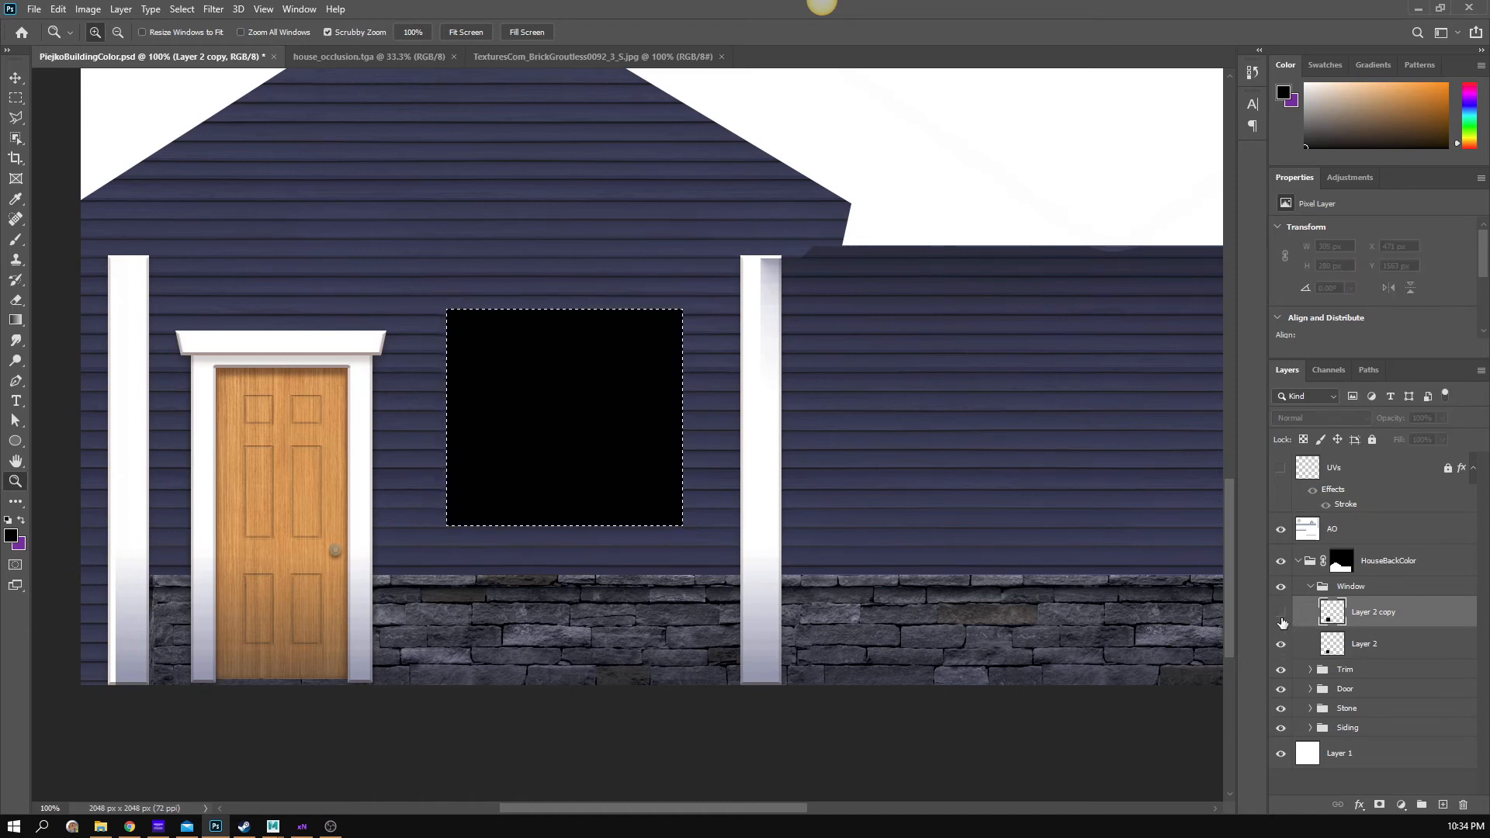
- Cut the selected inner area out of Layer 2 copy to leave a frame, hide Layer 2 and clear the selection
click(1281, 613)
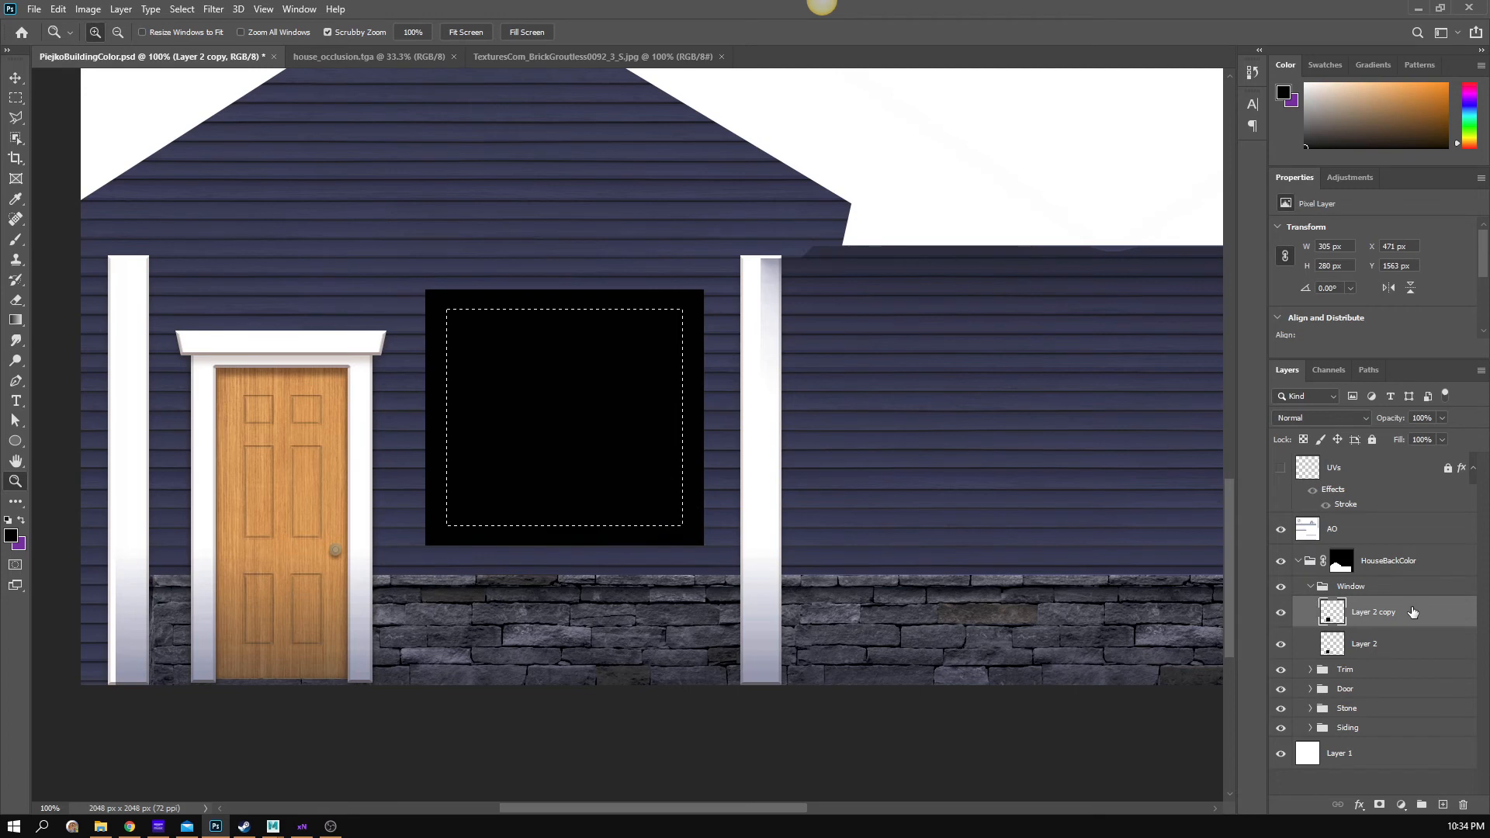
click(1365, 647)
right_click(1365, 647)
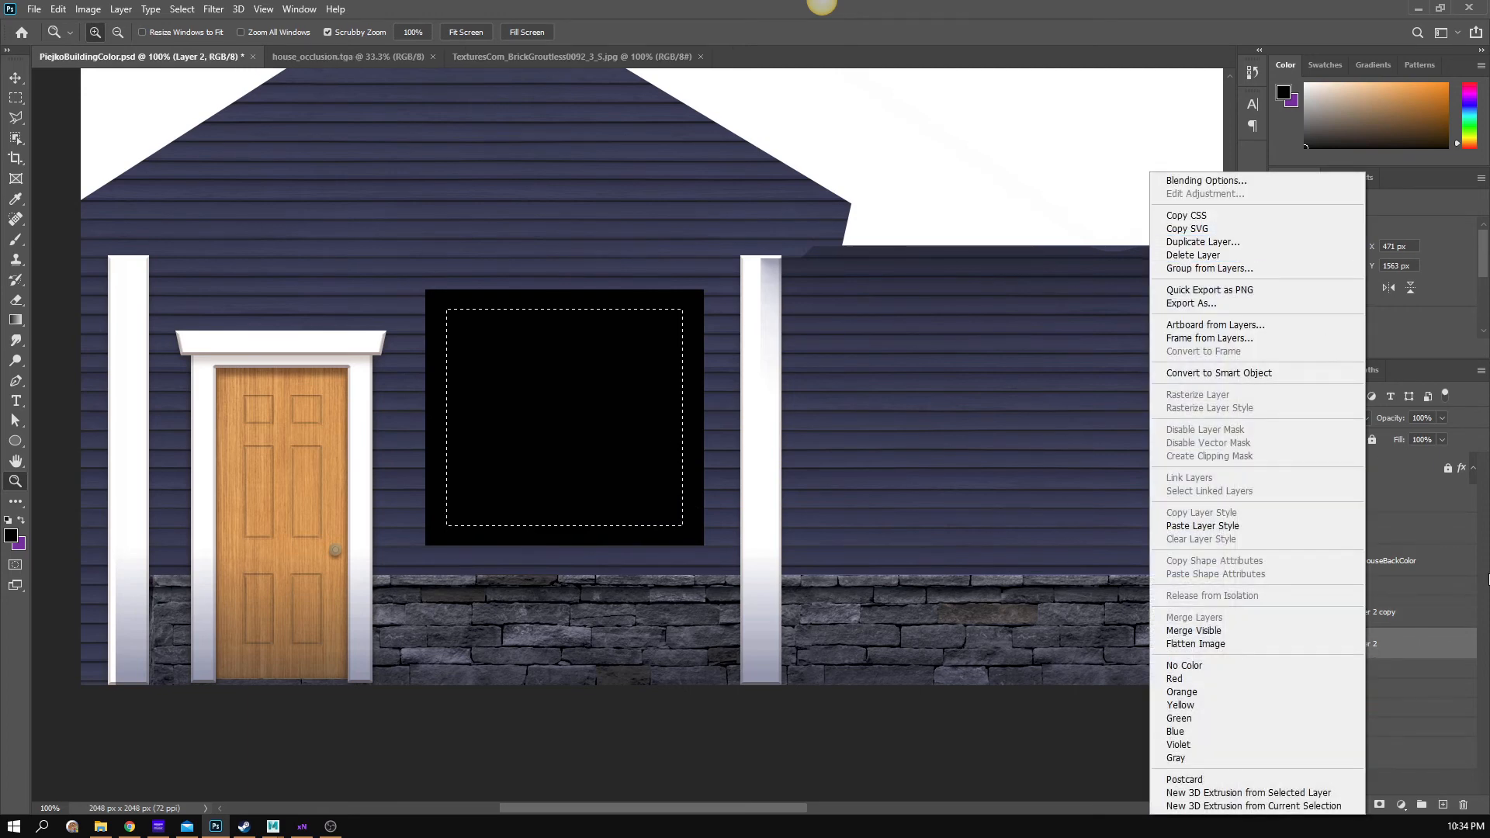
click(1448, 611)
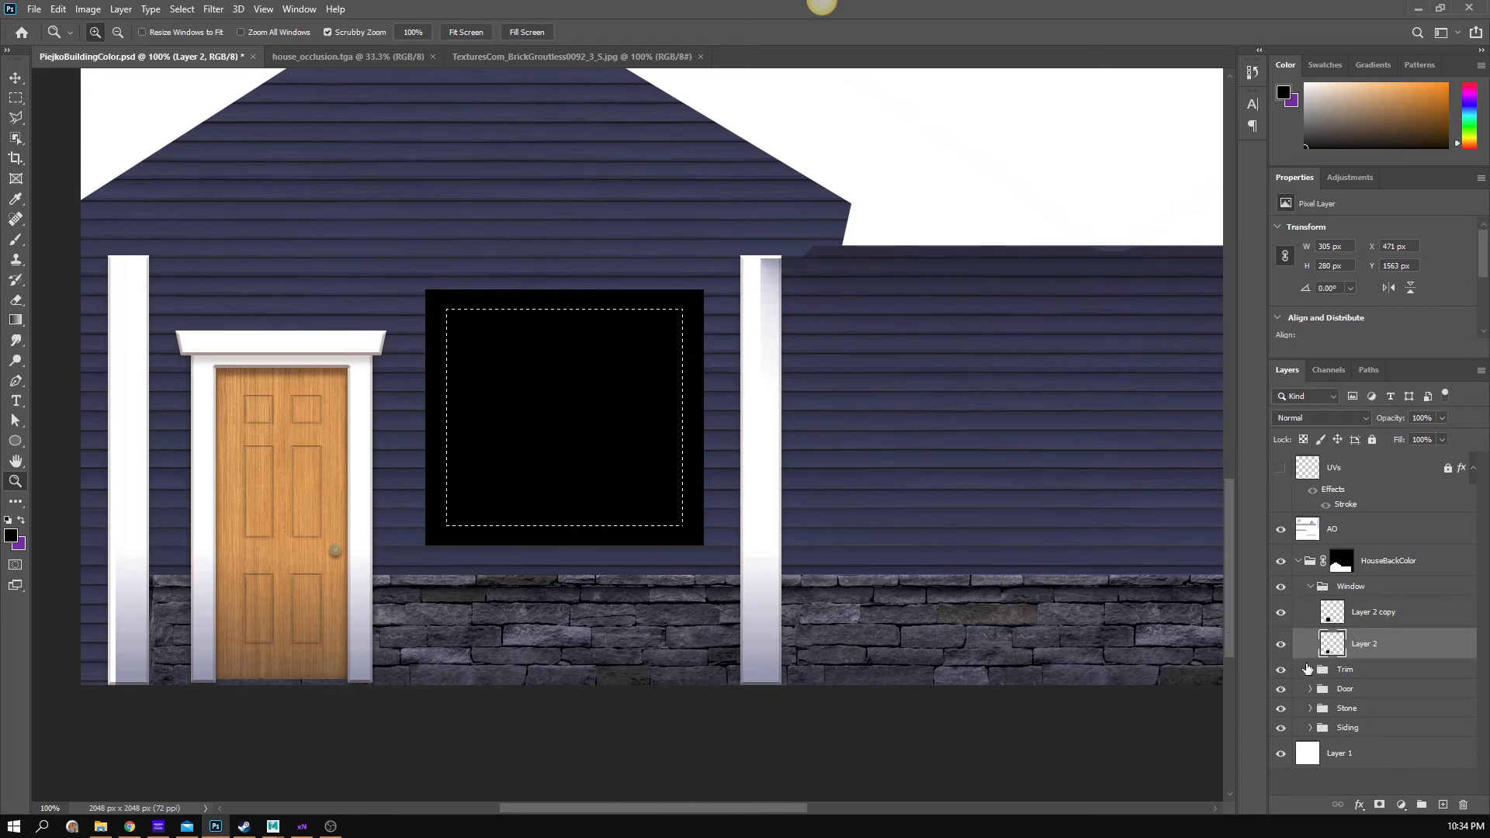
click(1330, 622)
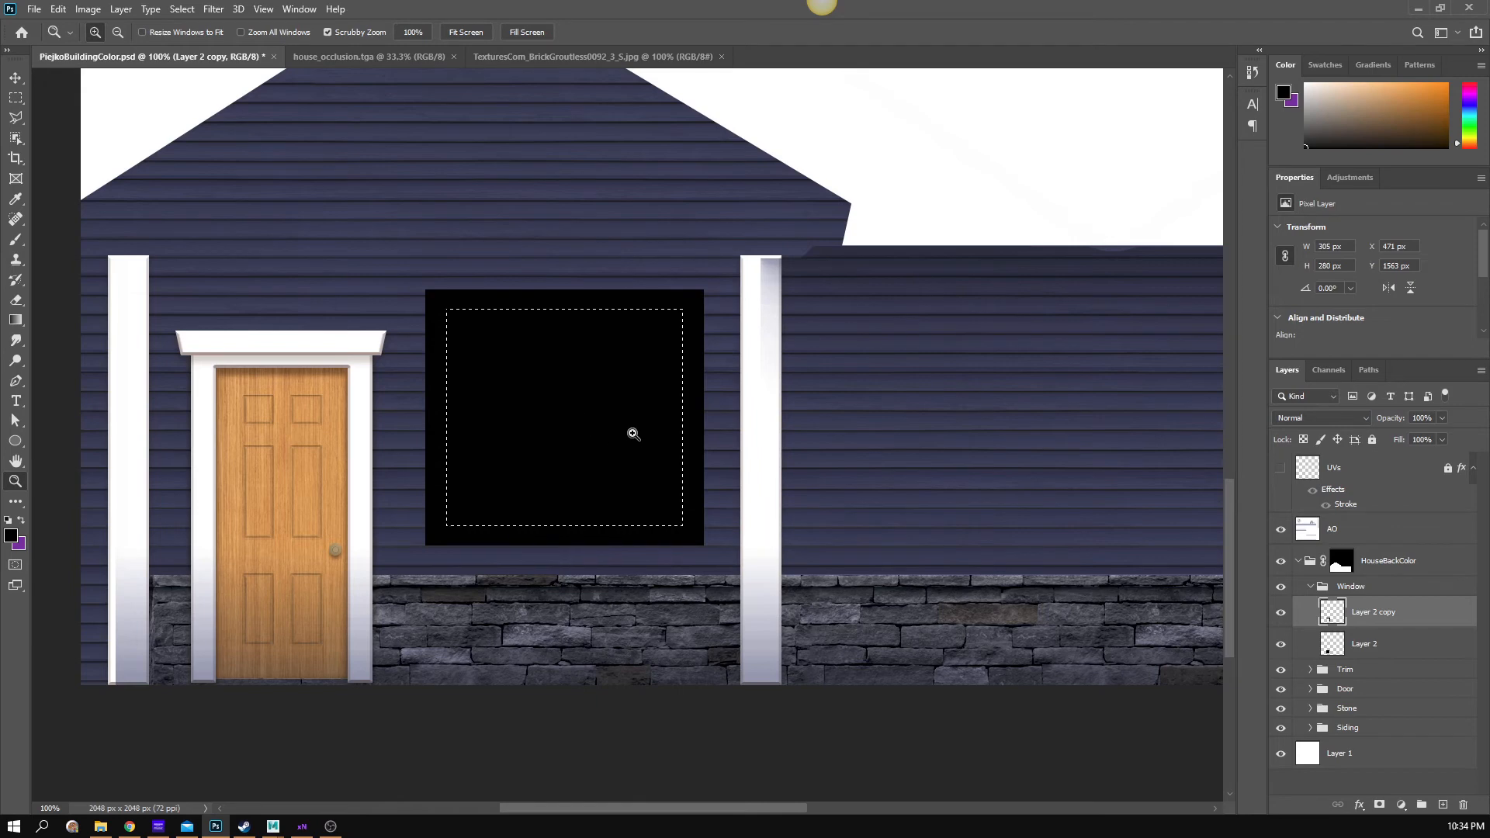
click(1281, 644)
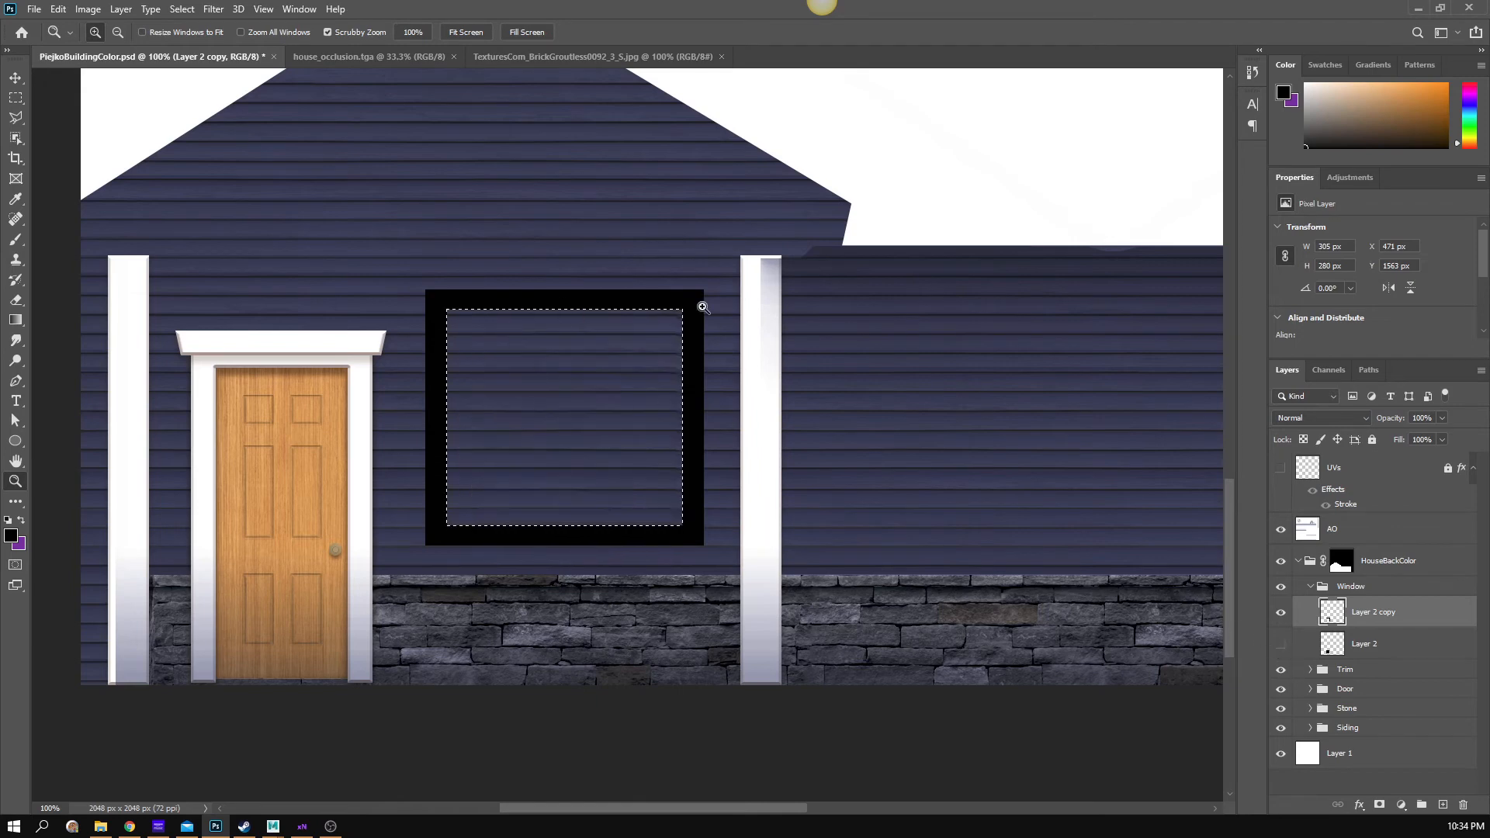
click(15, 97)
click(462, 203)
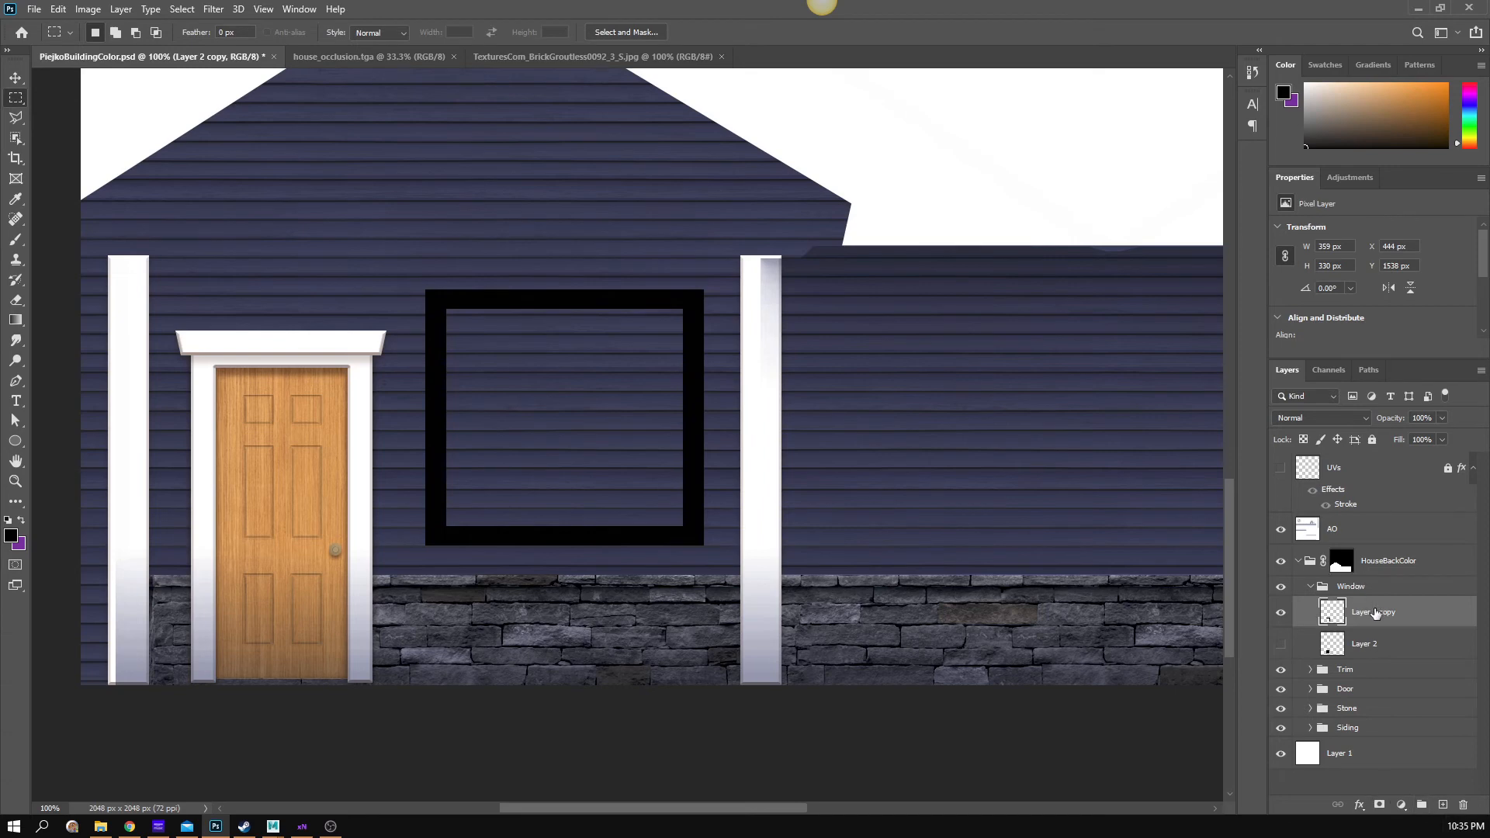
- Copy the layer style of Rectangle 4 copy in the Door group's Trim subgroup
click(1307, 695)
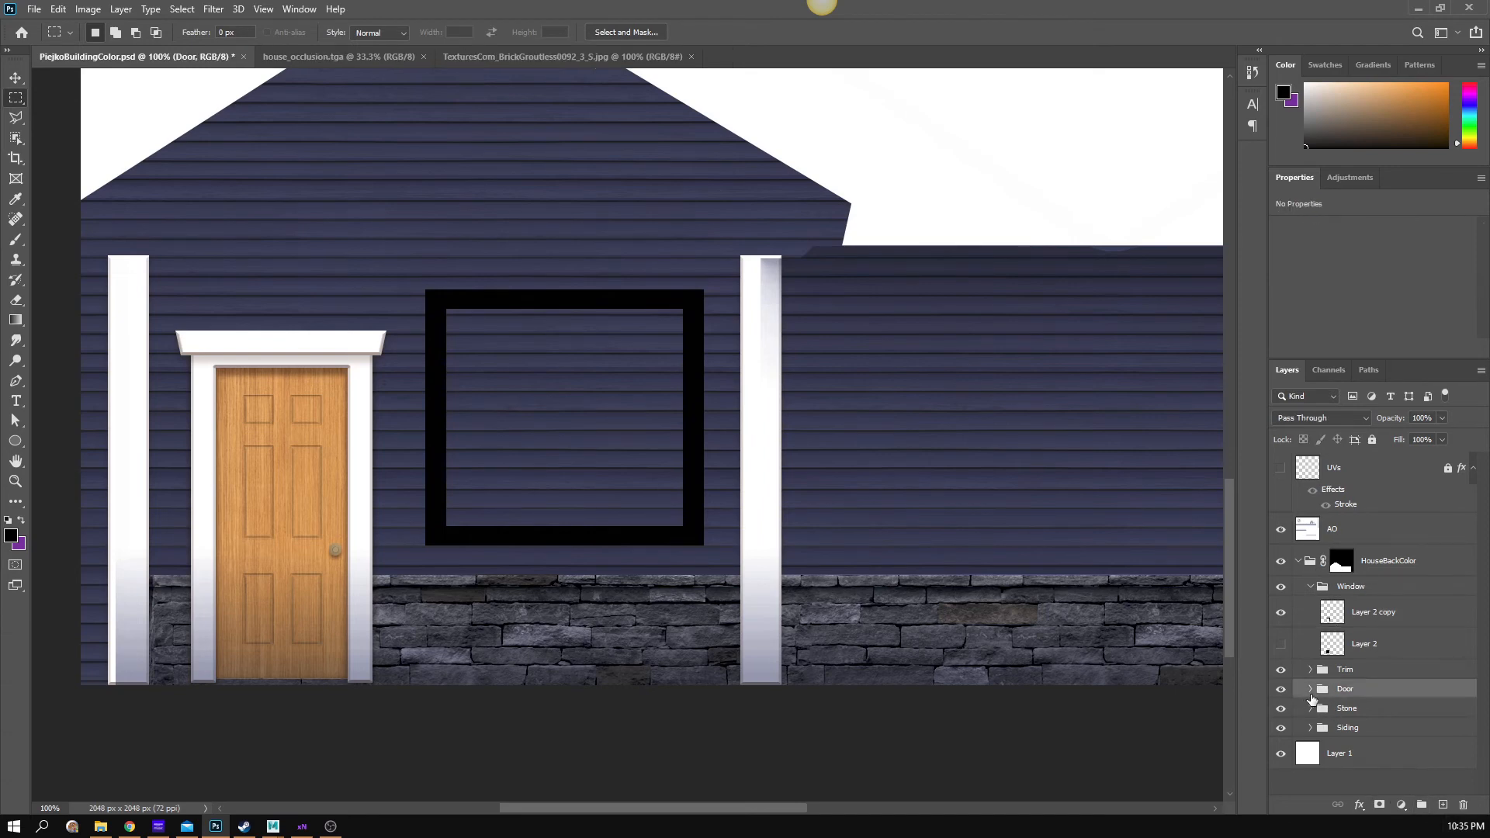
click(1310, 688)
scroll(1348, 676, down, 2)
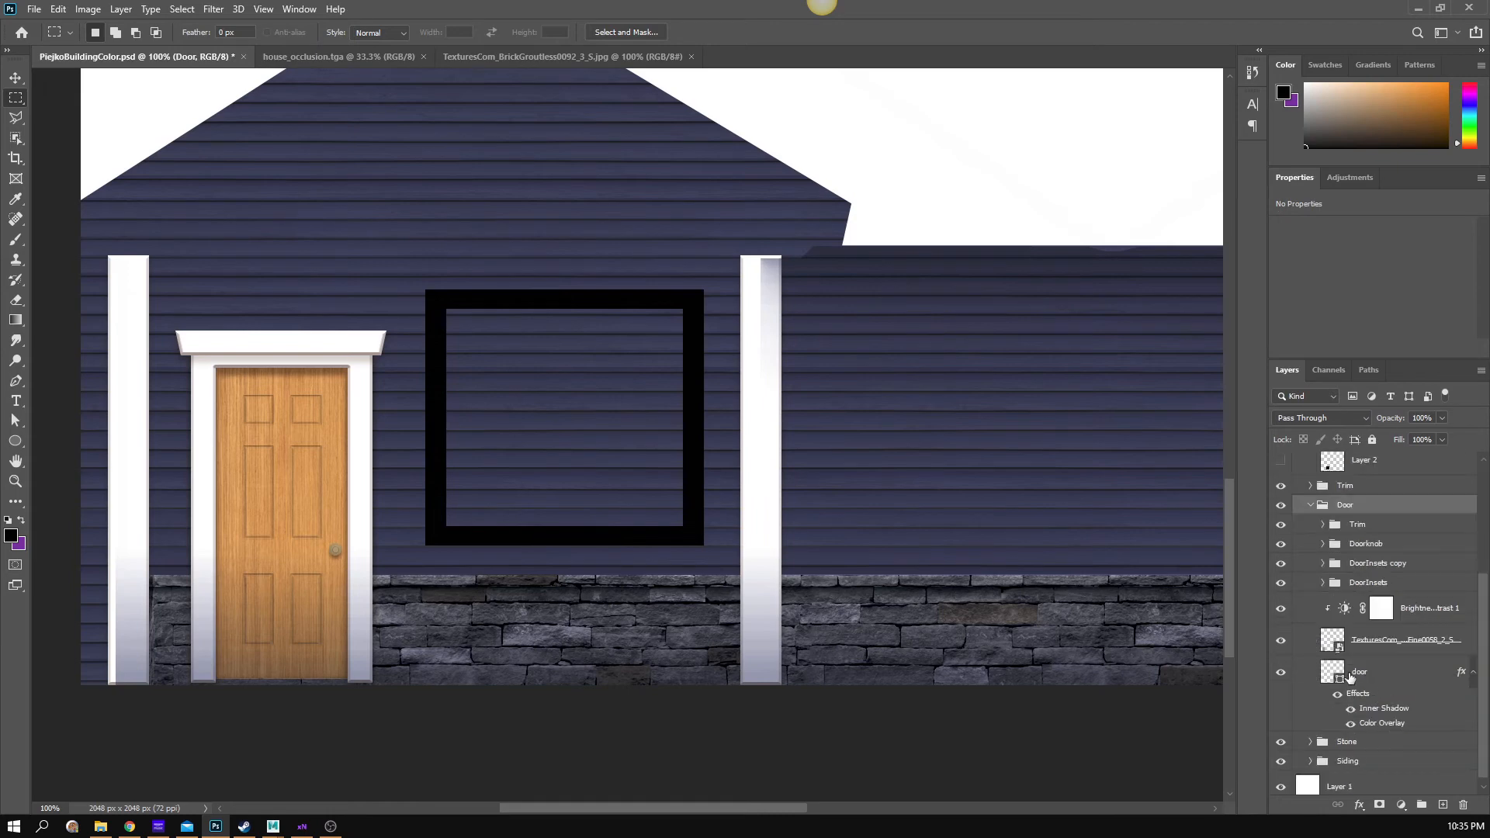
click(1319, 528)
click(1324, 526)
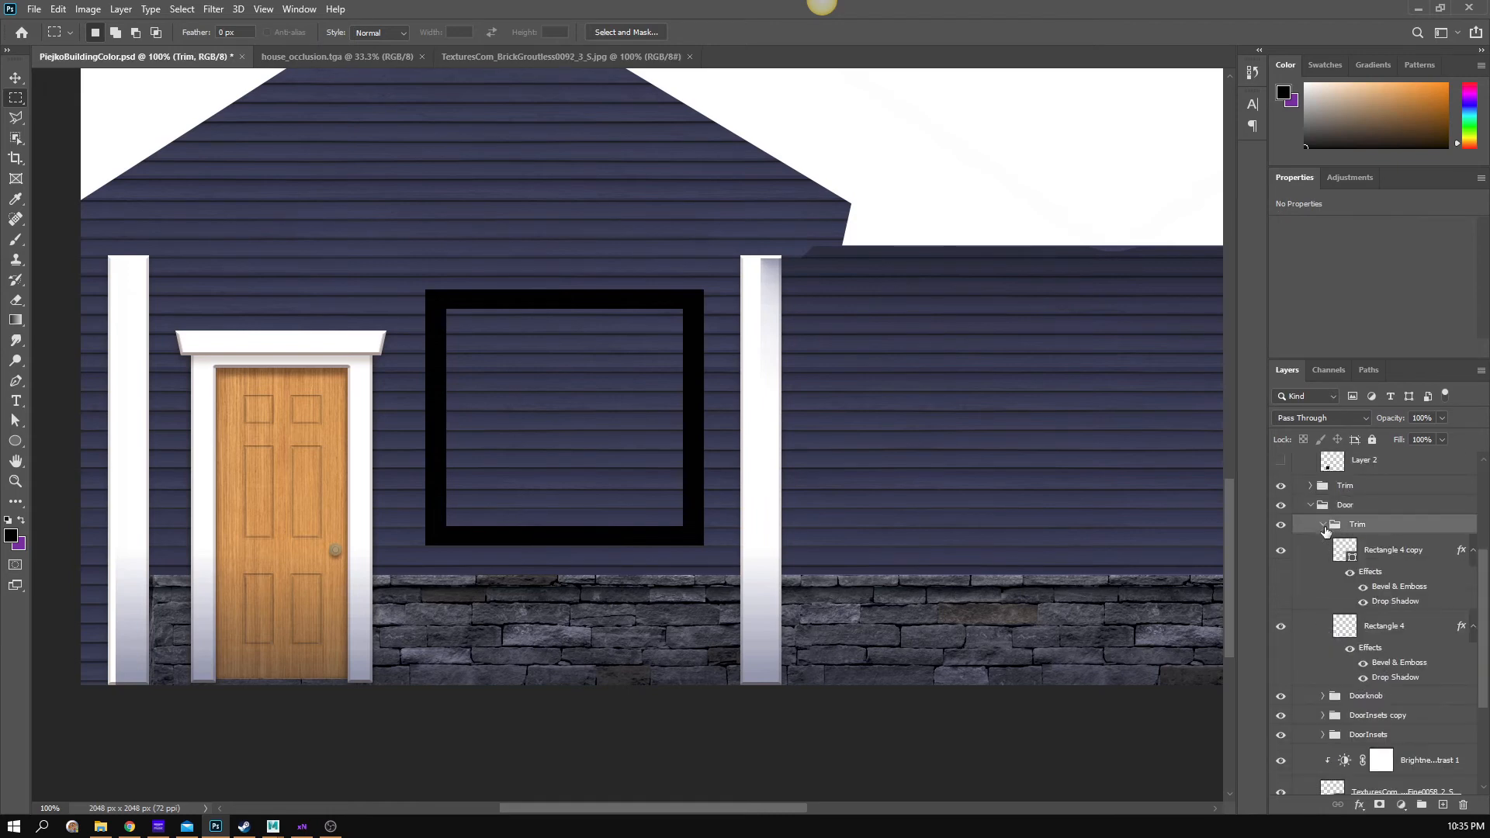
right_click(1388, 578)
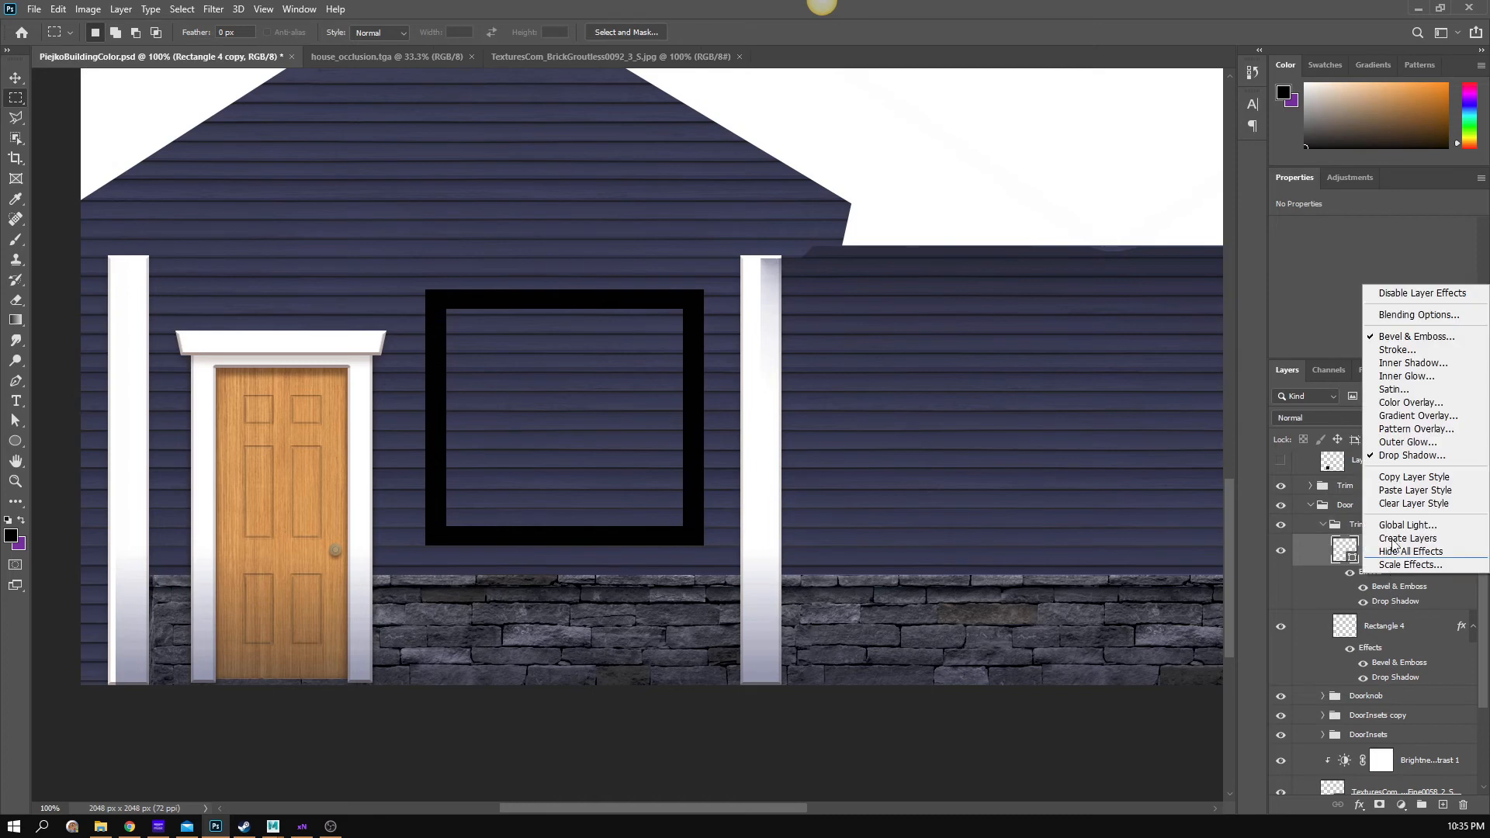
click(1419, 479)
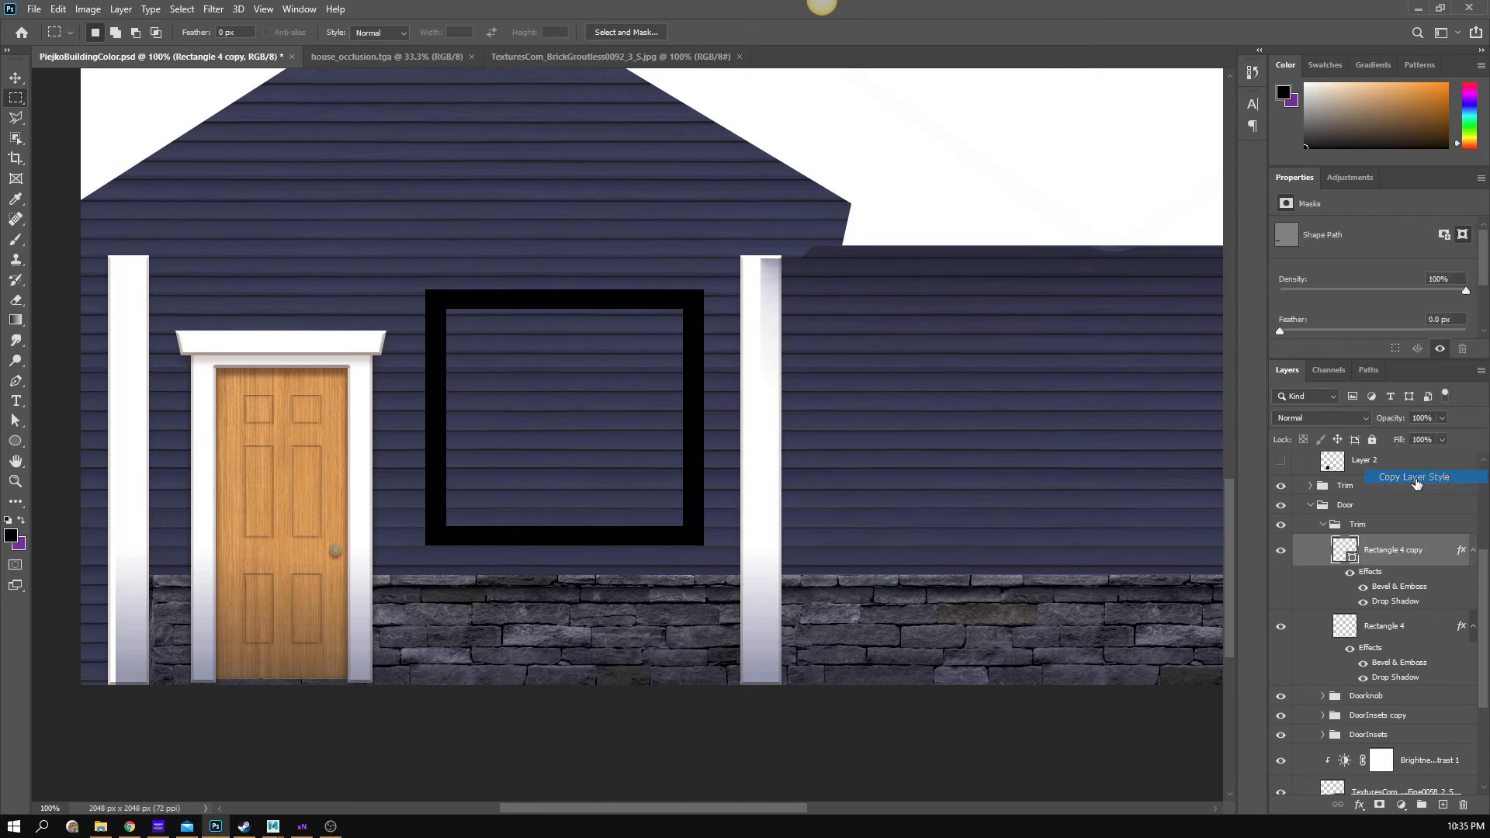
- Paste the copied door trim layer style onto the window frame layer, Layer 2 copy
click(1310, 506)
scroll(1383, 586, up, 1)
click(1385, 612)
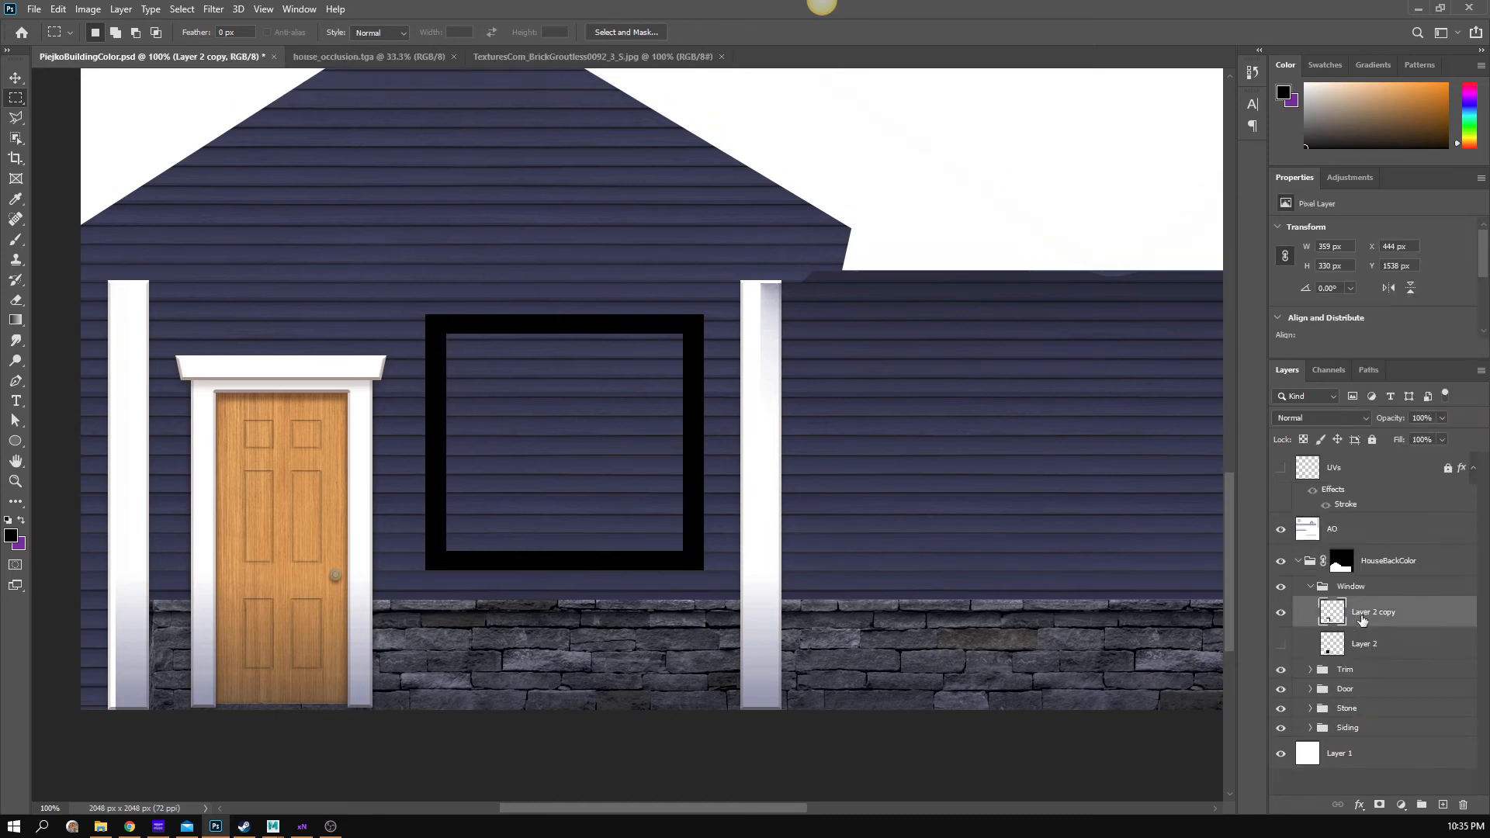
right_click(1386, 613)
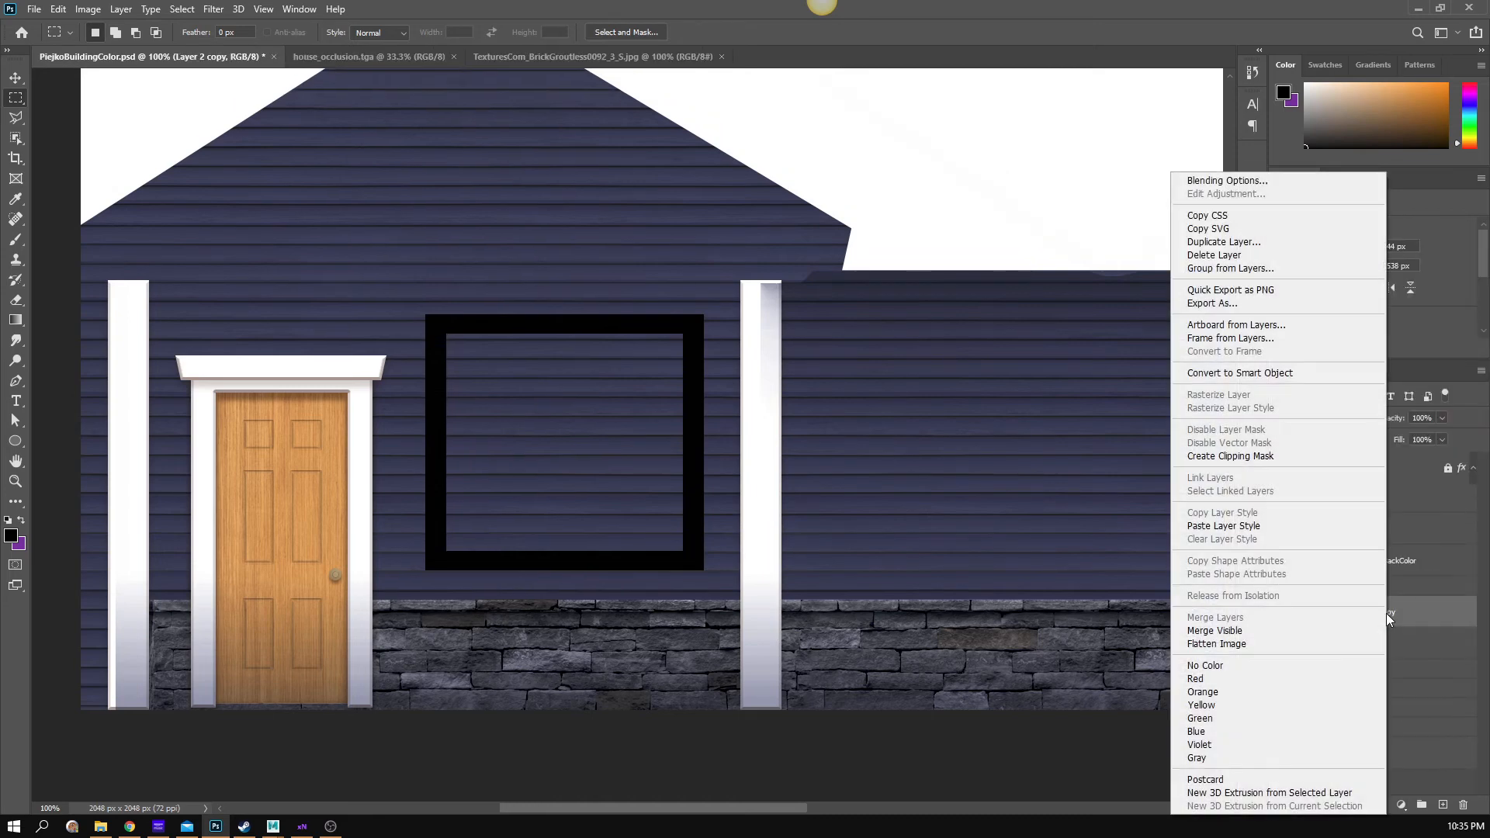
click(1237, 524)
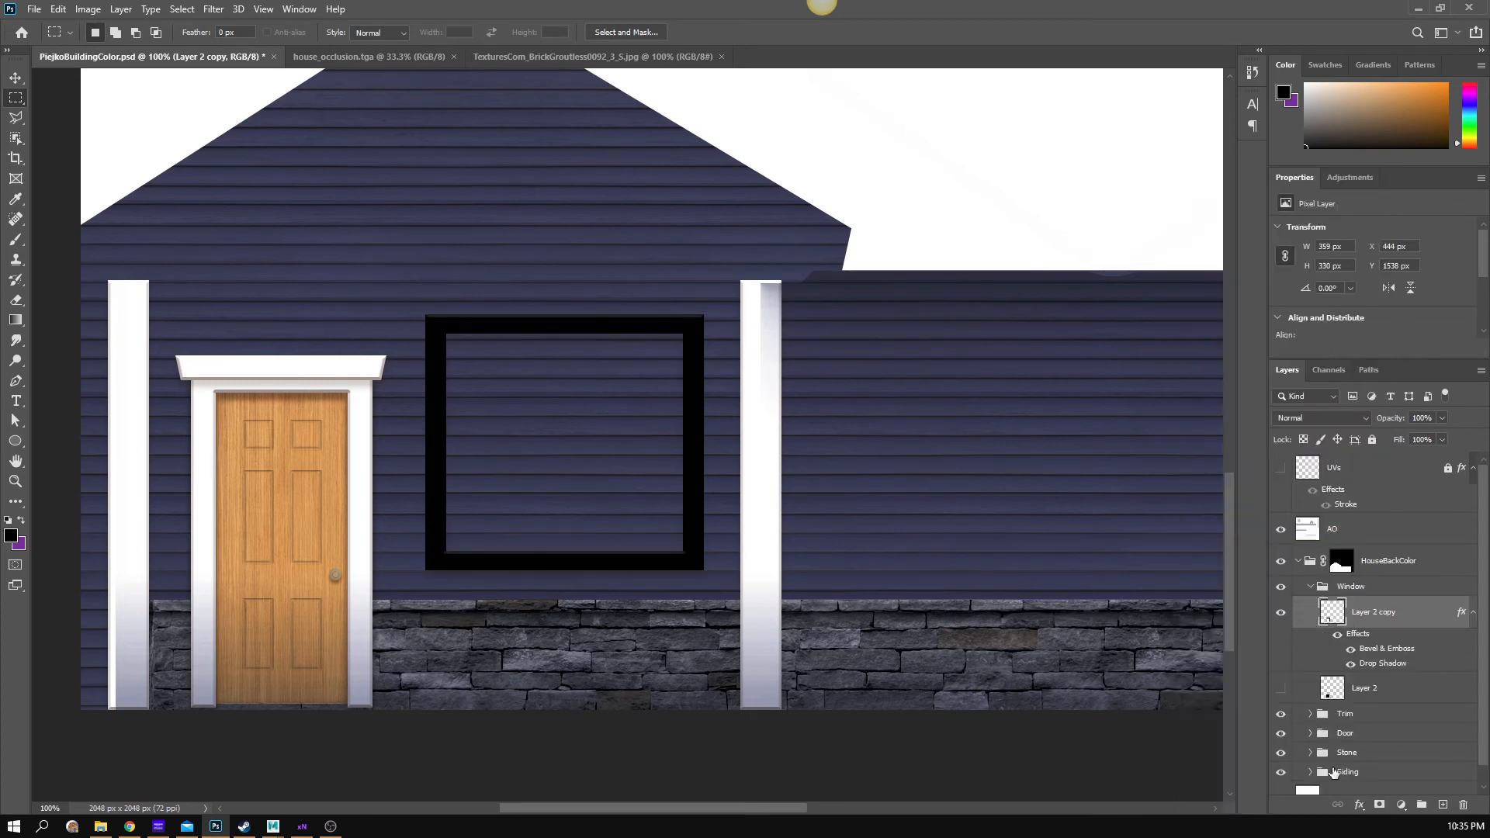
- Add a Color Overlay to the window frame in white sampled from the vertical trim post, with Normal blending at 100% opacity
click(1359, 805)
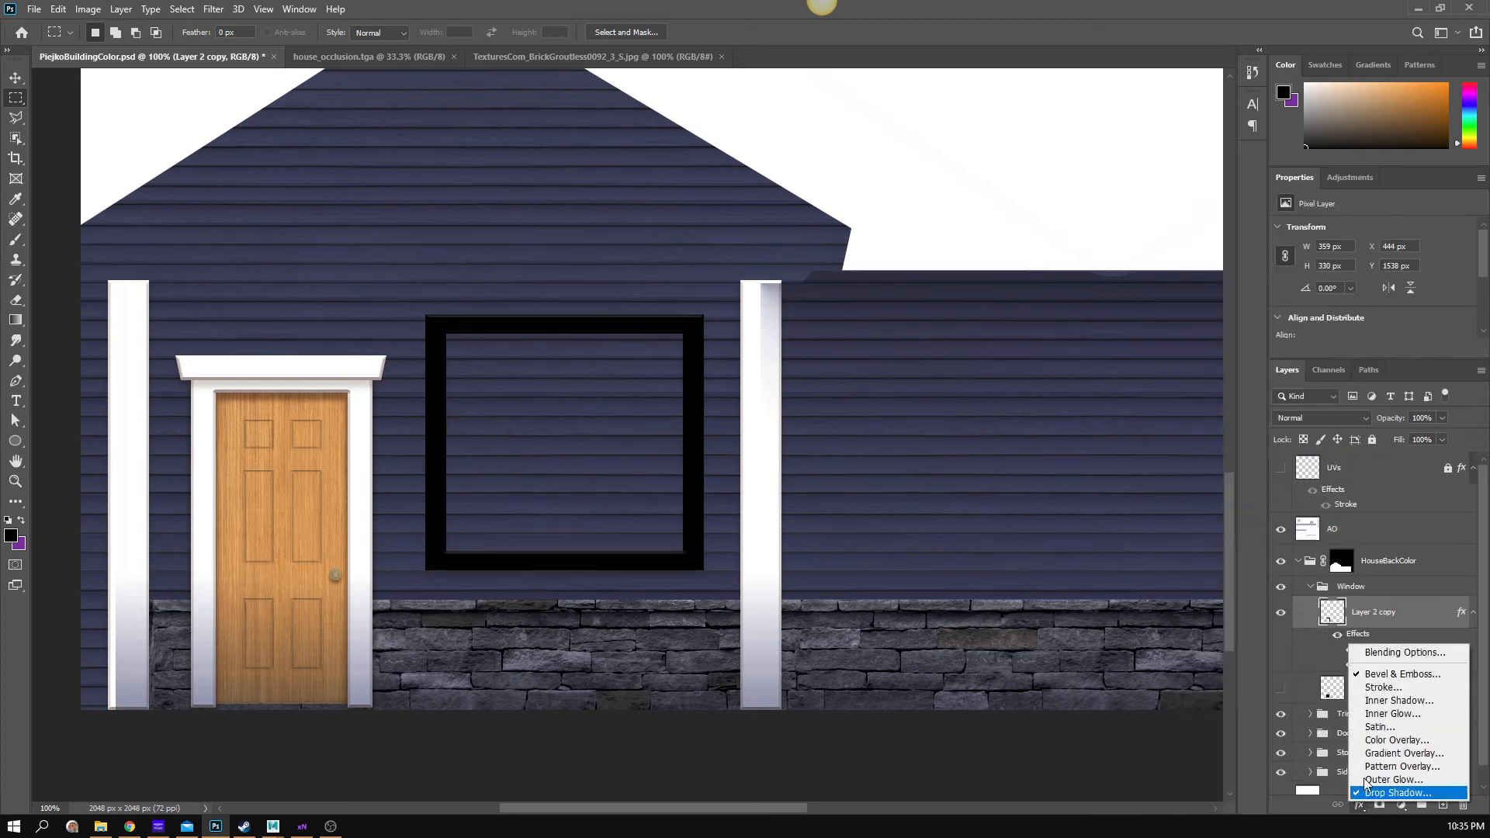
click(1382, 742)
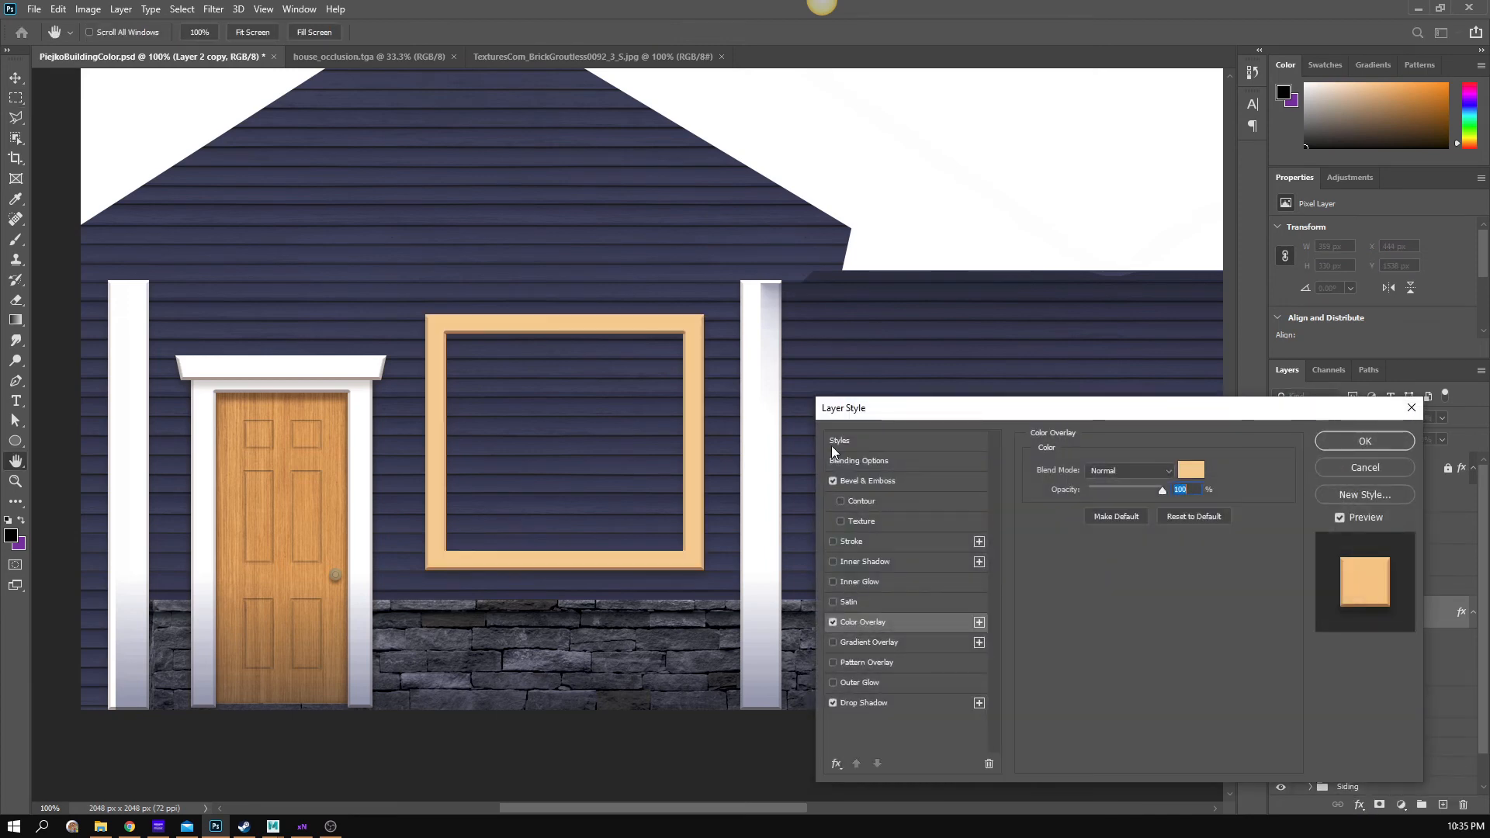
click(1187, 470)
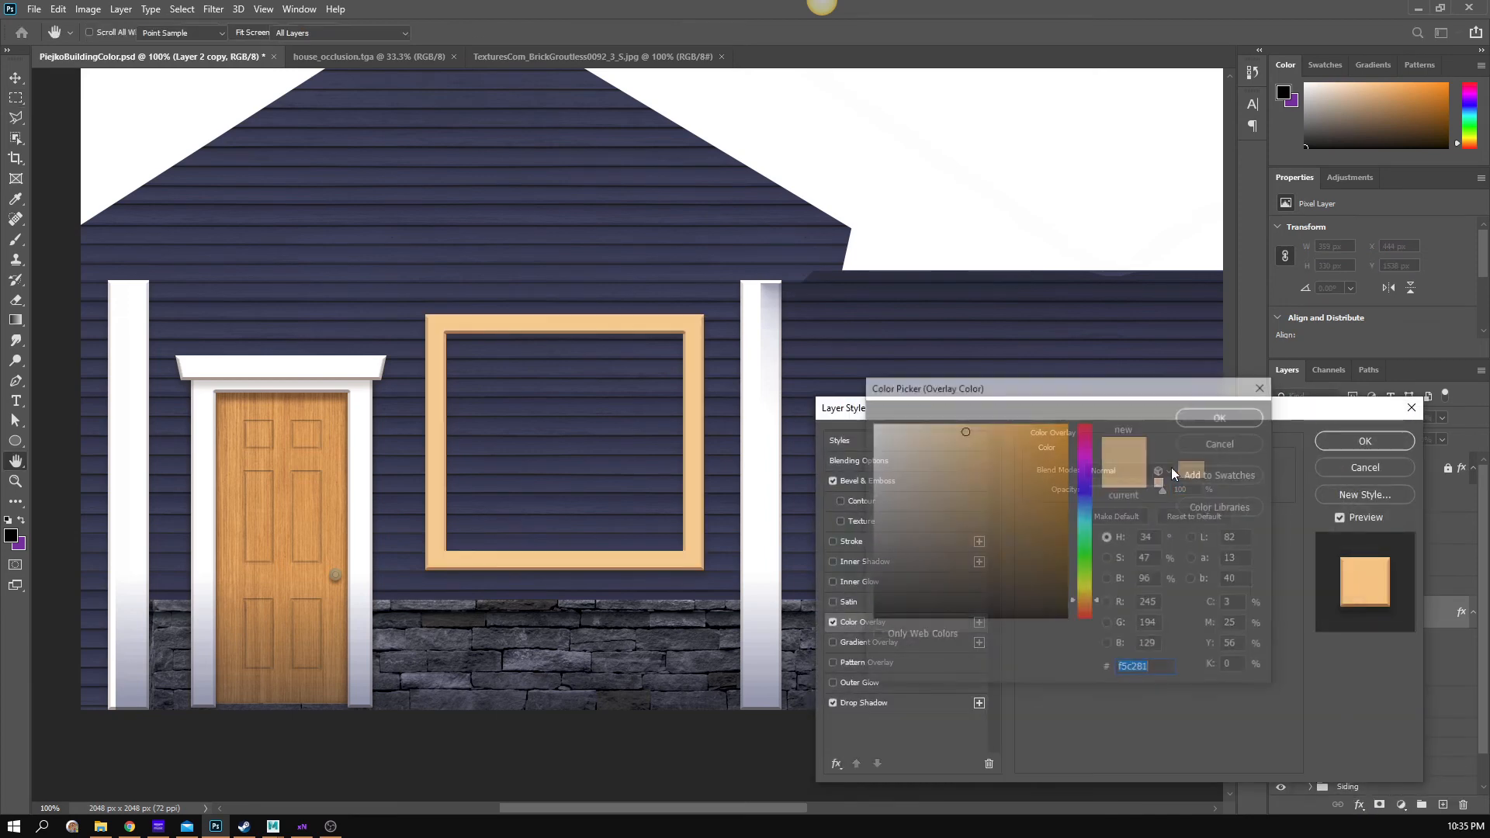
click(760, 354)
key(Return)
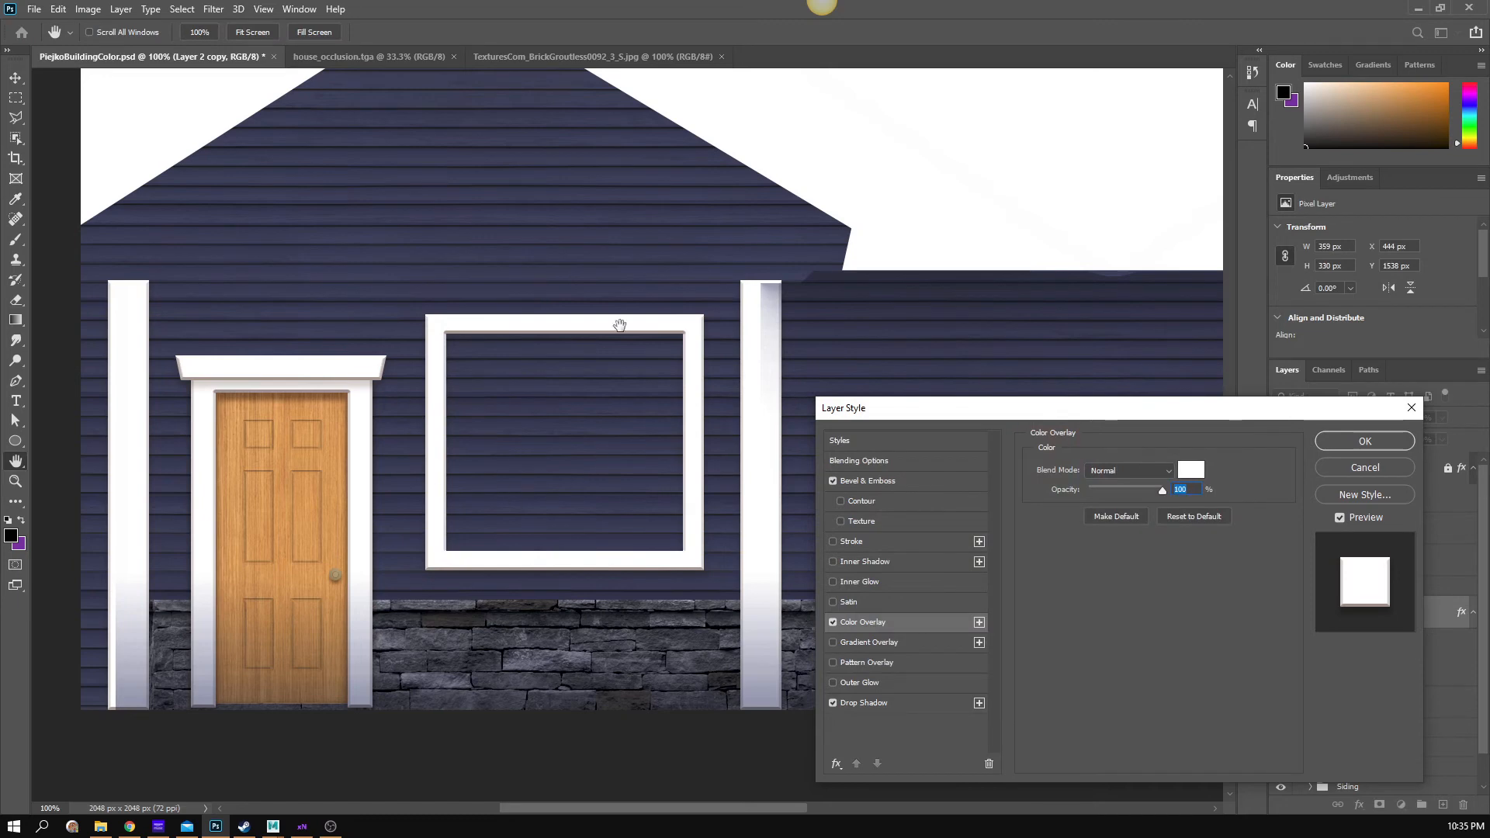
click(1391, 444)
- Show the black Layer 2 rectangle inside the window frame again
key(z)
alt+click(656, 409)
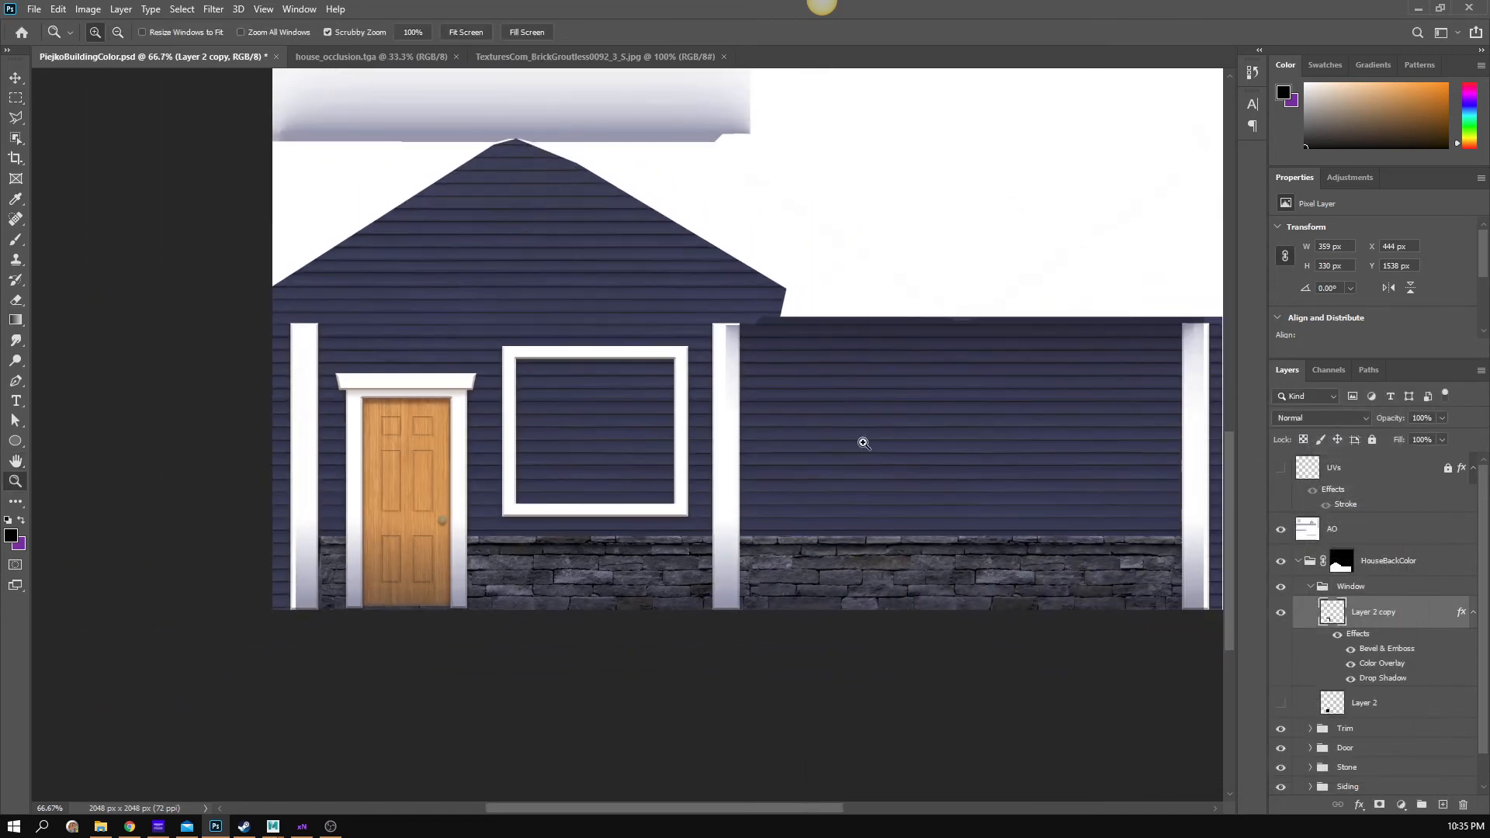
click(1282, 702)
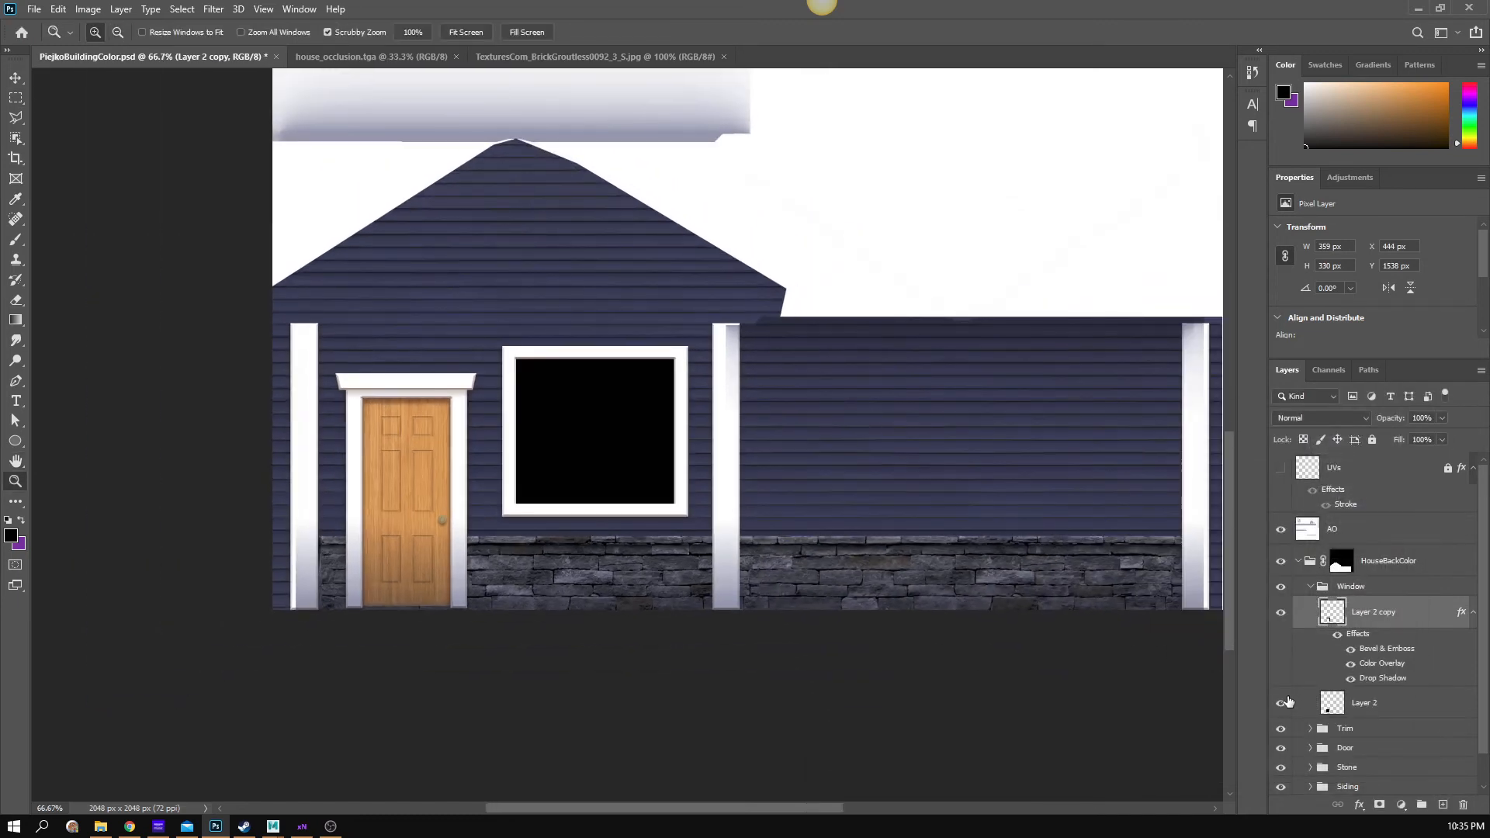
click(516, 426)
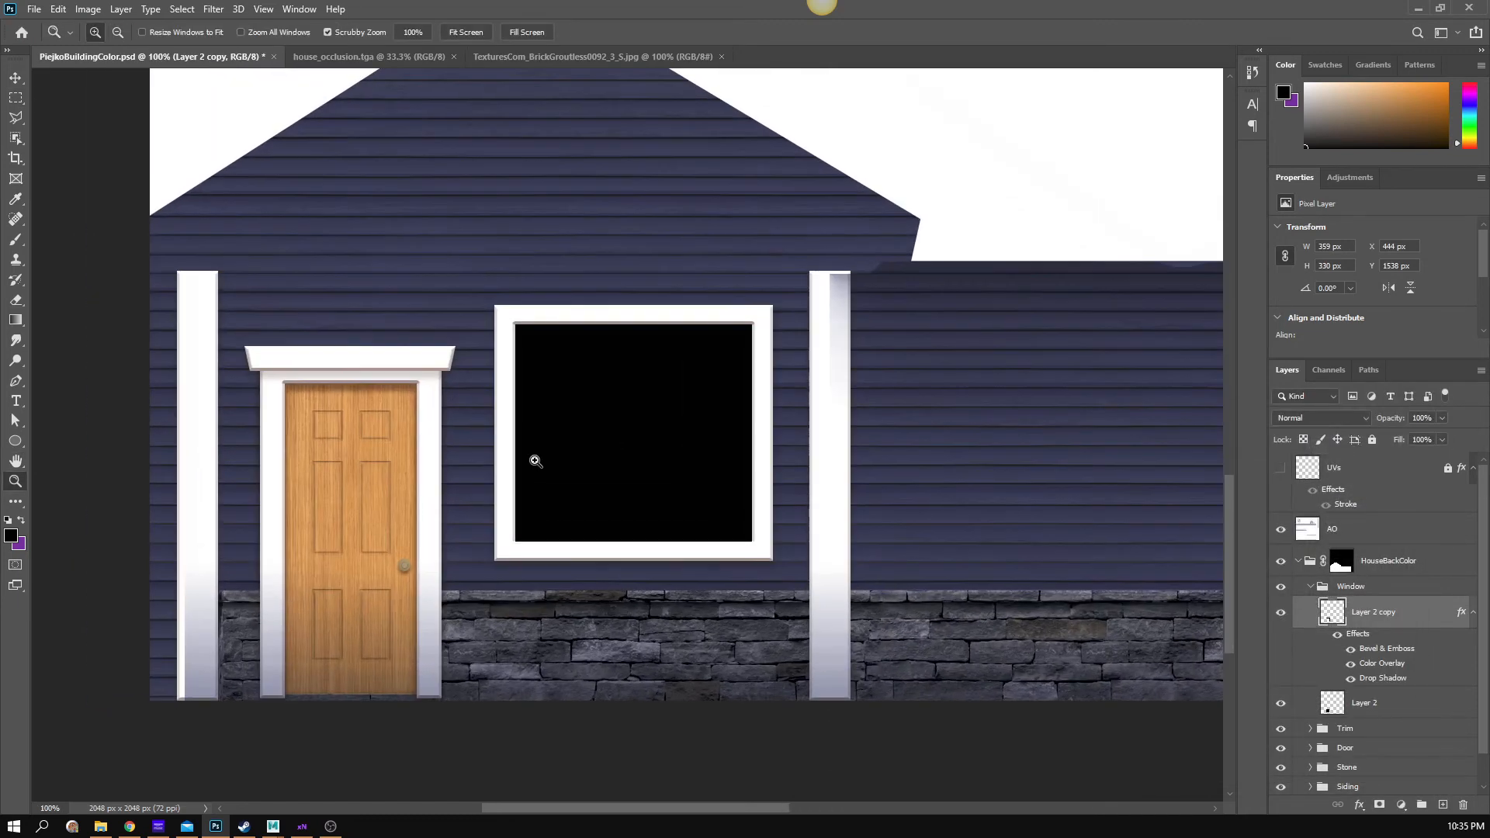
- Move the whole Window group 22 px down towards the stone band
click(1387, 712)
click(1364, 591)
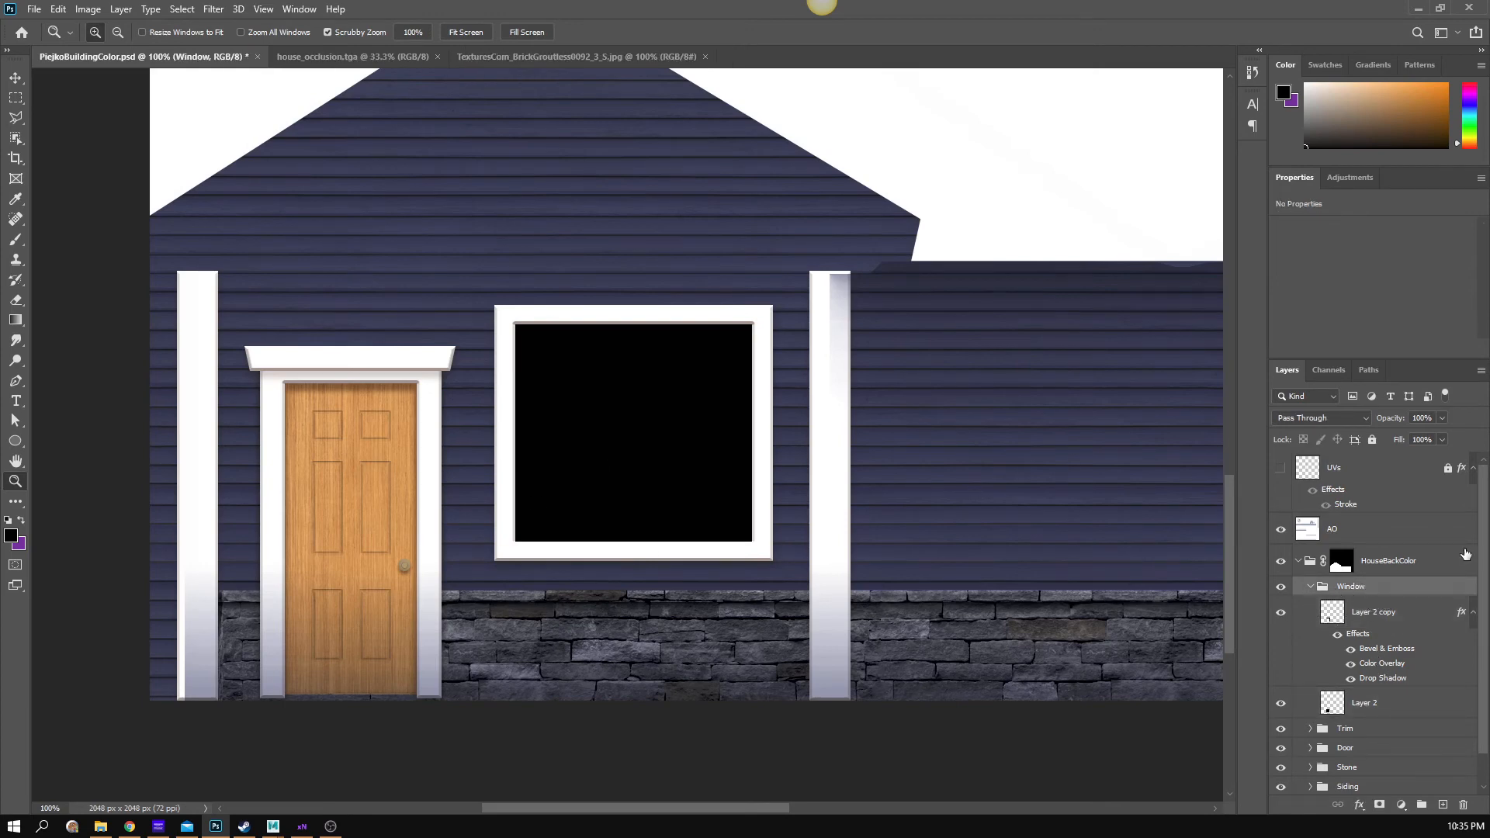
key(v)
key(Down)
key(Down)
key(Down)
key(Down)
key(Down)
key(Down)
key(Down)
key(Down)
key(Down)
key(Down)
key(Down)
key(Down)
key(Down)
key(Down)
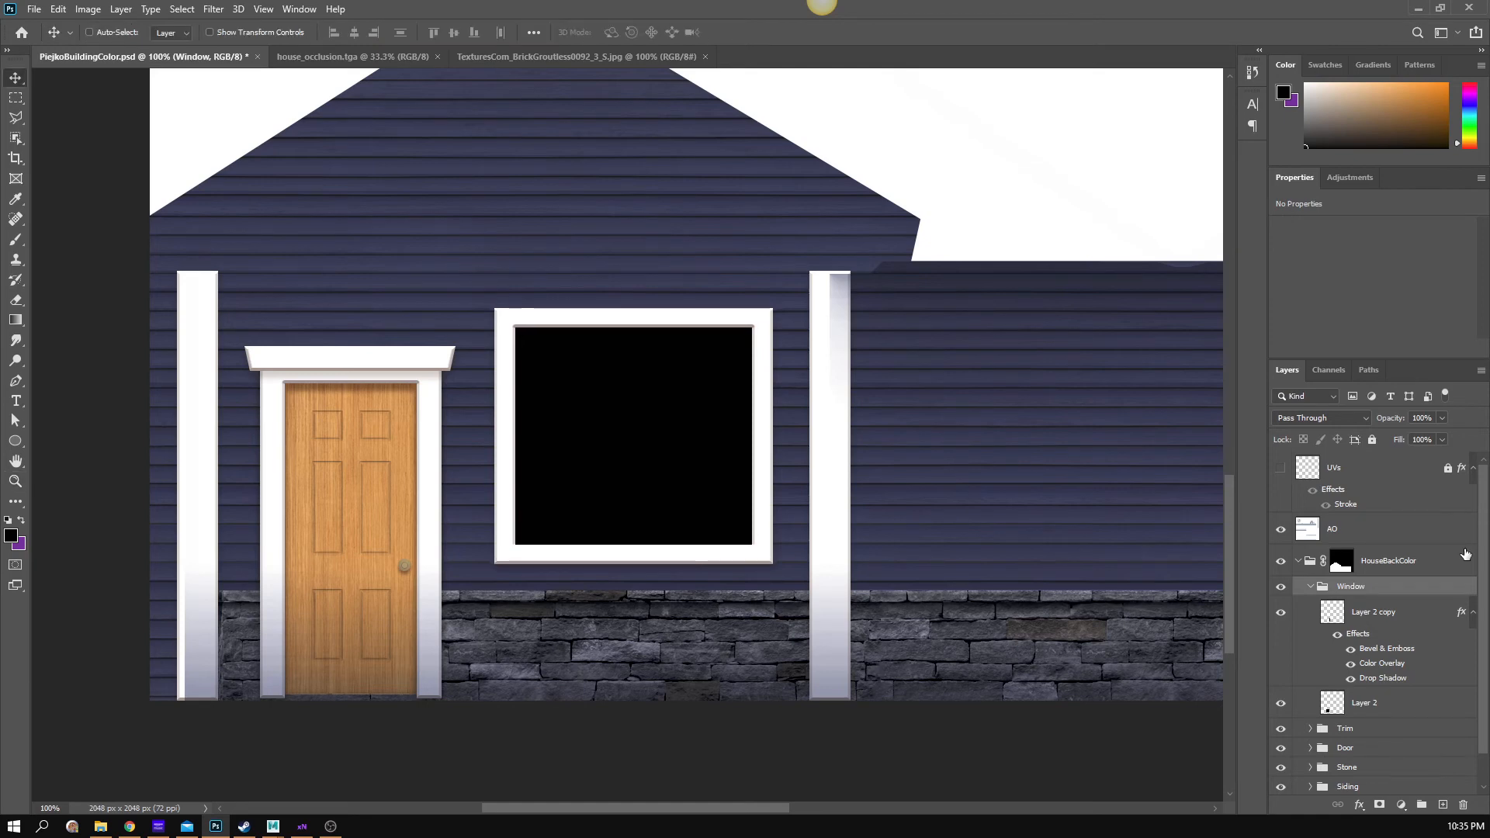
key(Down)
key(Down)
key(Down)
key(Down)
key(Down)
key(Down)
key(Down)
key(Down)
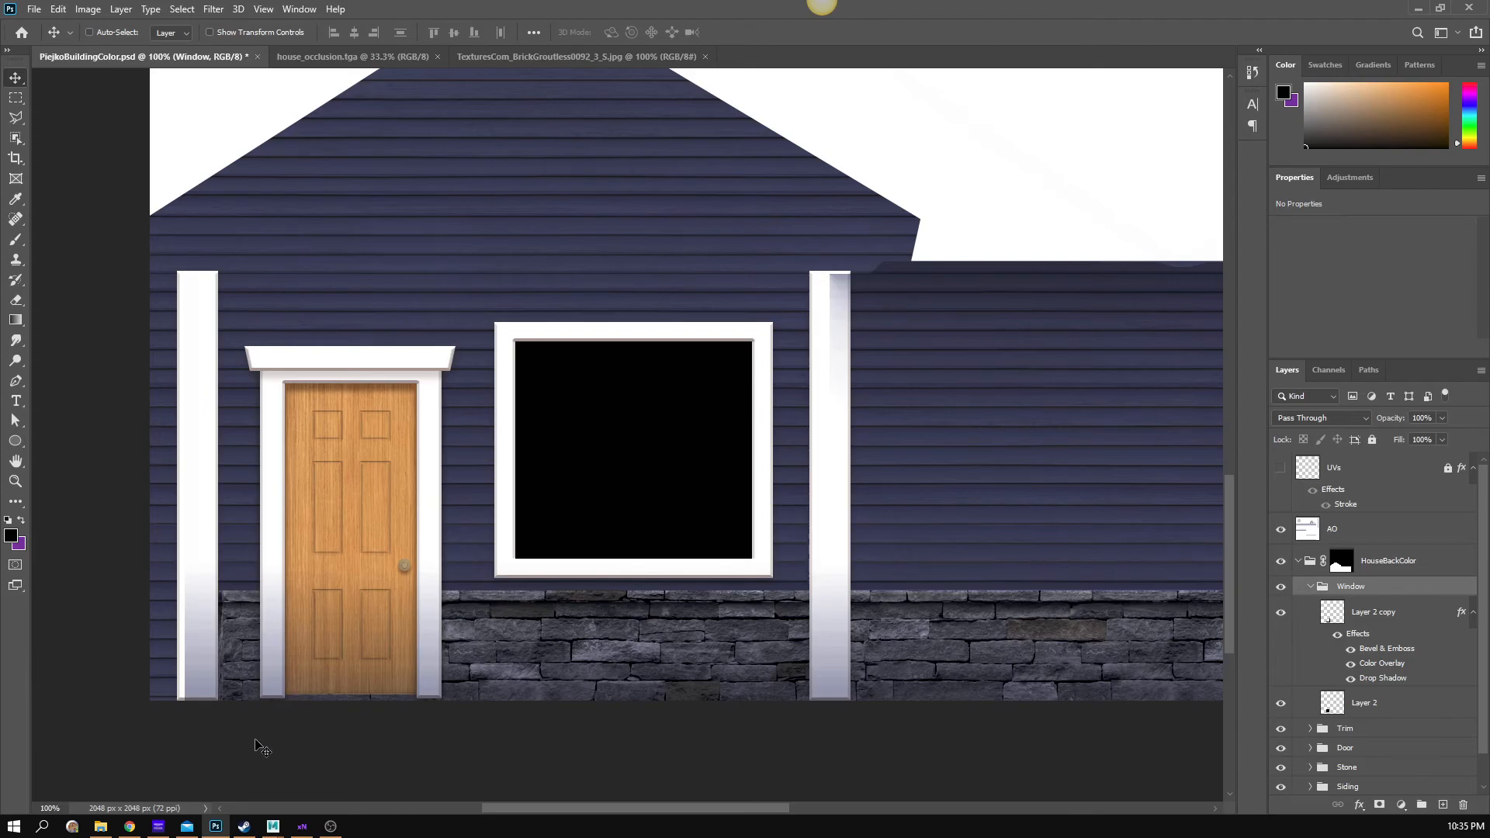
- Check the house reference photo in the web browser and, back in Photoshop, duplicate the white window frame layer, Layer 2 copy
click(129, 828)
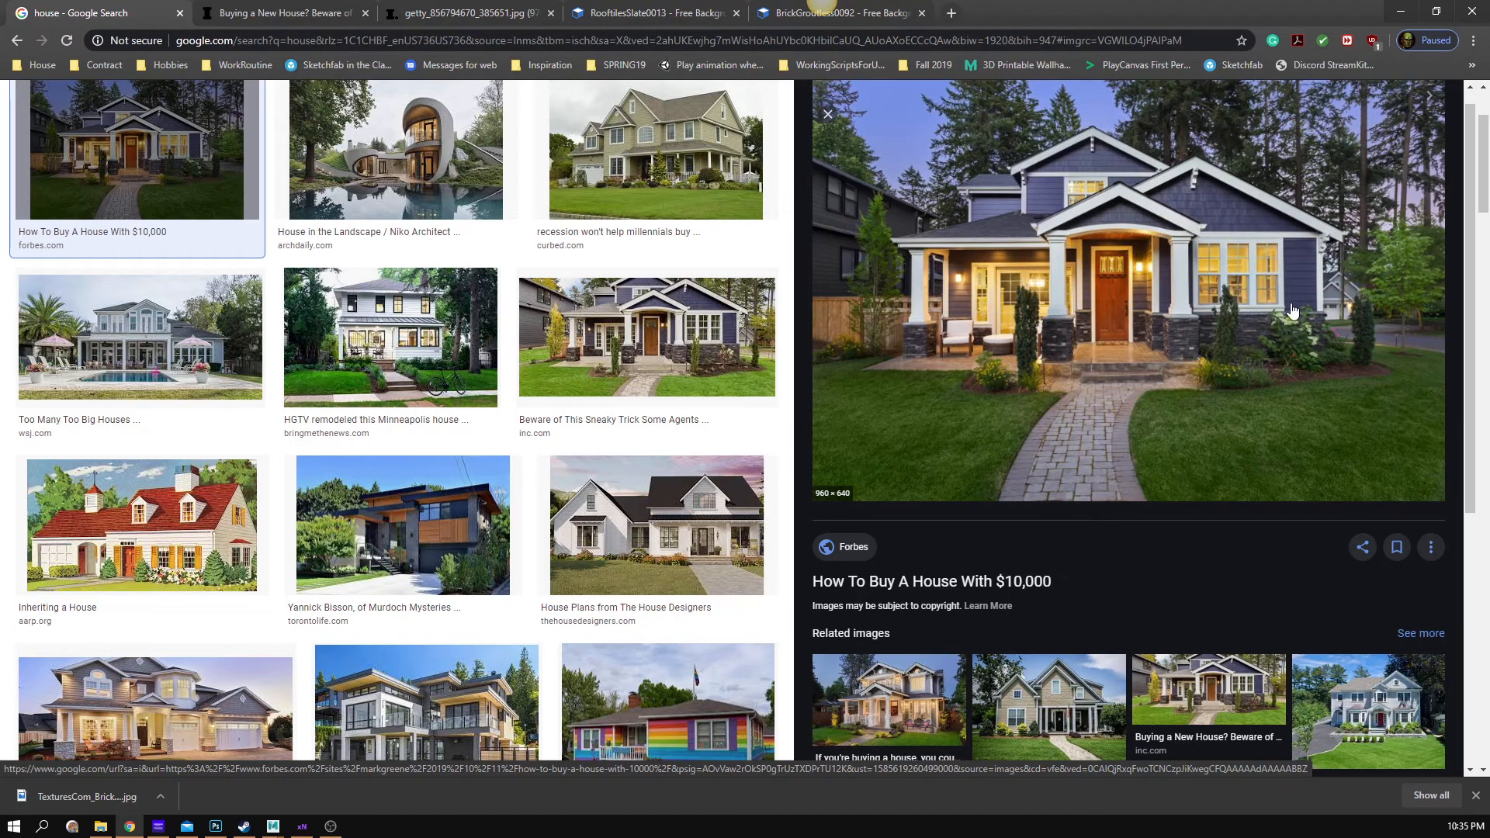
click(1400, 12)
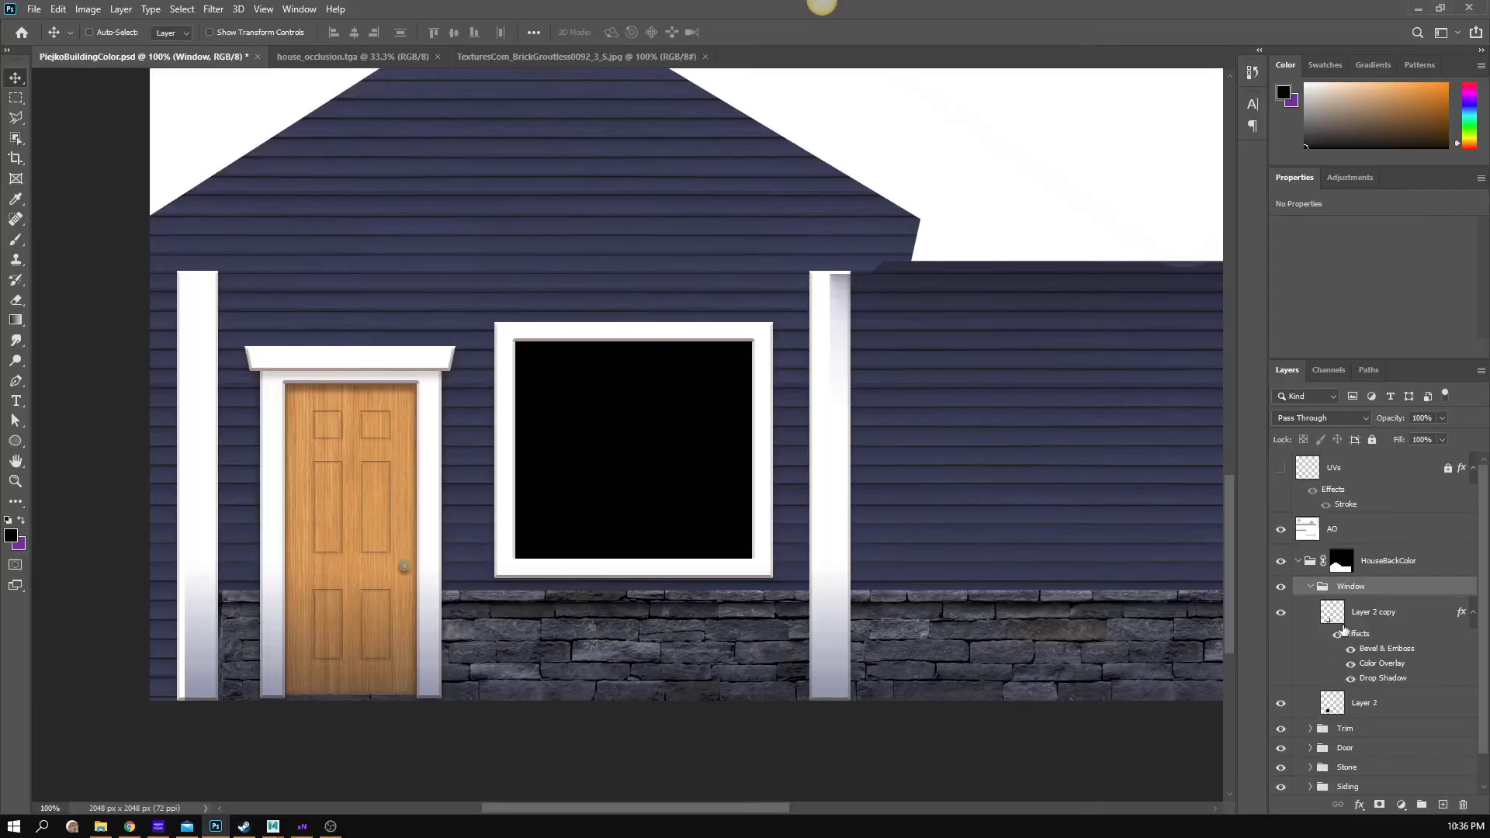
right_click(1380, 620)
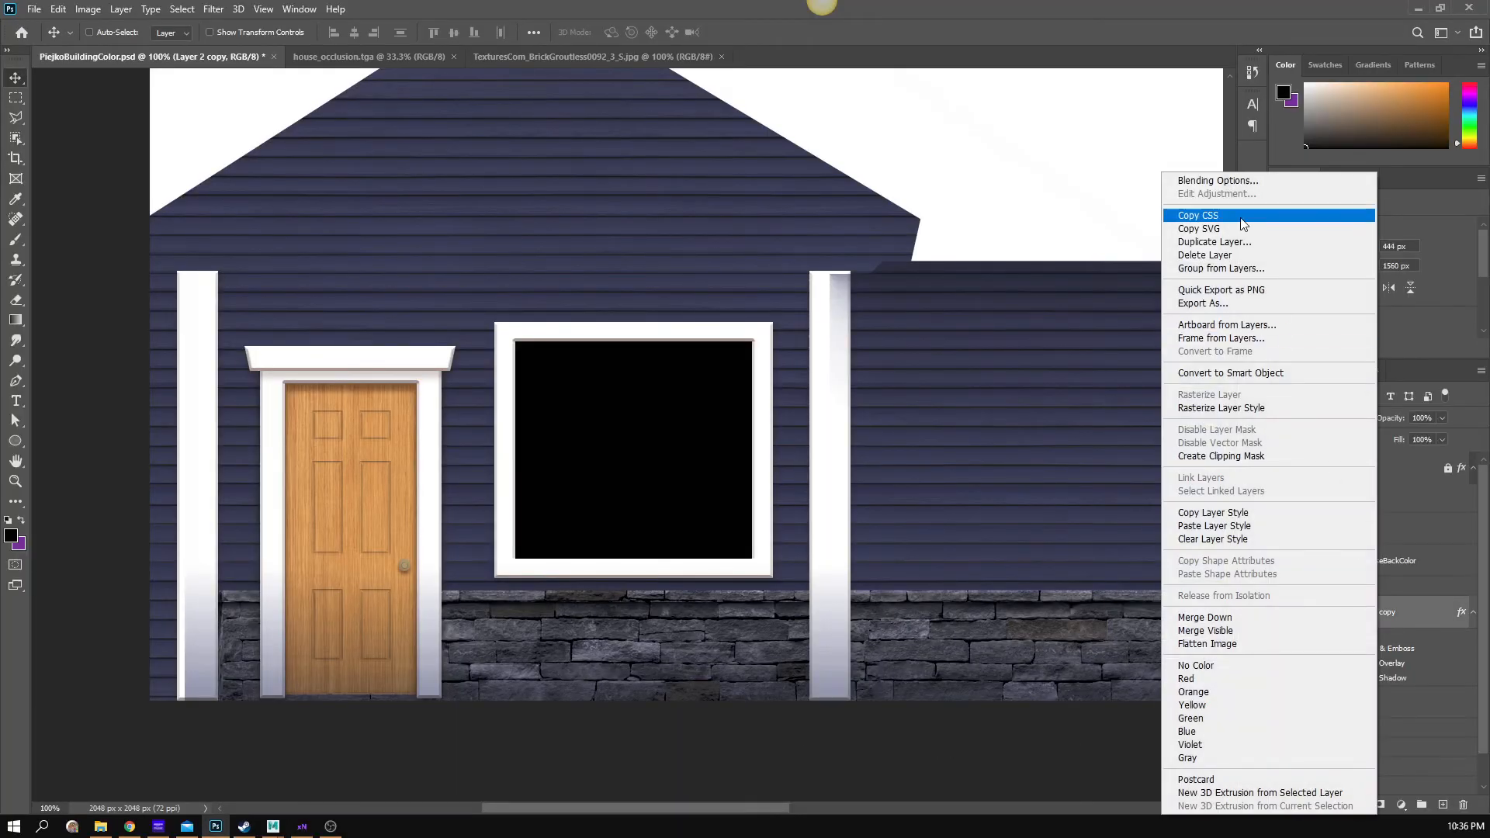
click(1250, 244)
click(715, 380)
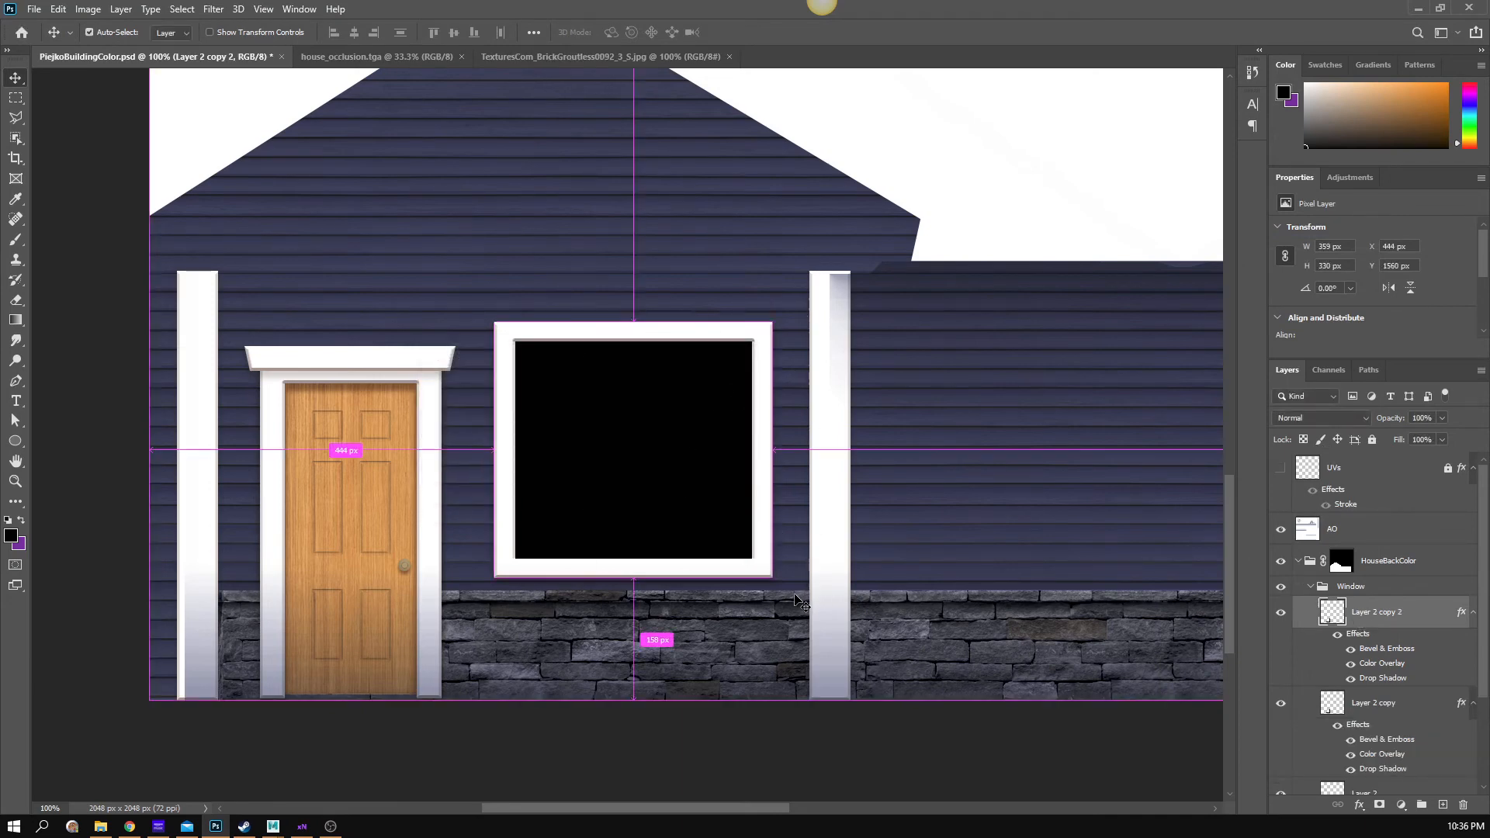
- Scale the duplicated frame proportionally about its centre to 92.95% and place its layer beneath the original frame layer
key(ctrl+t)
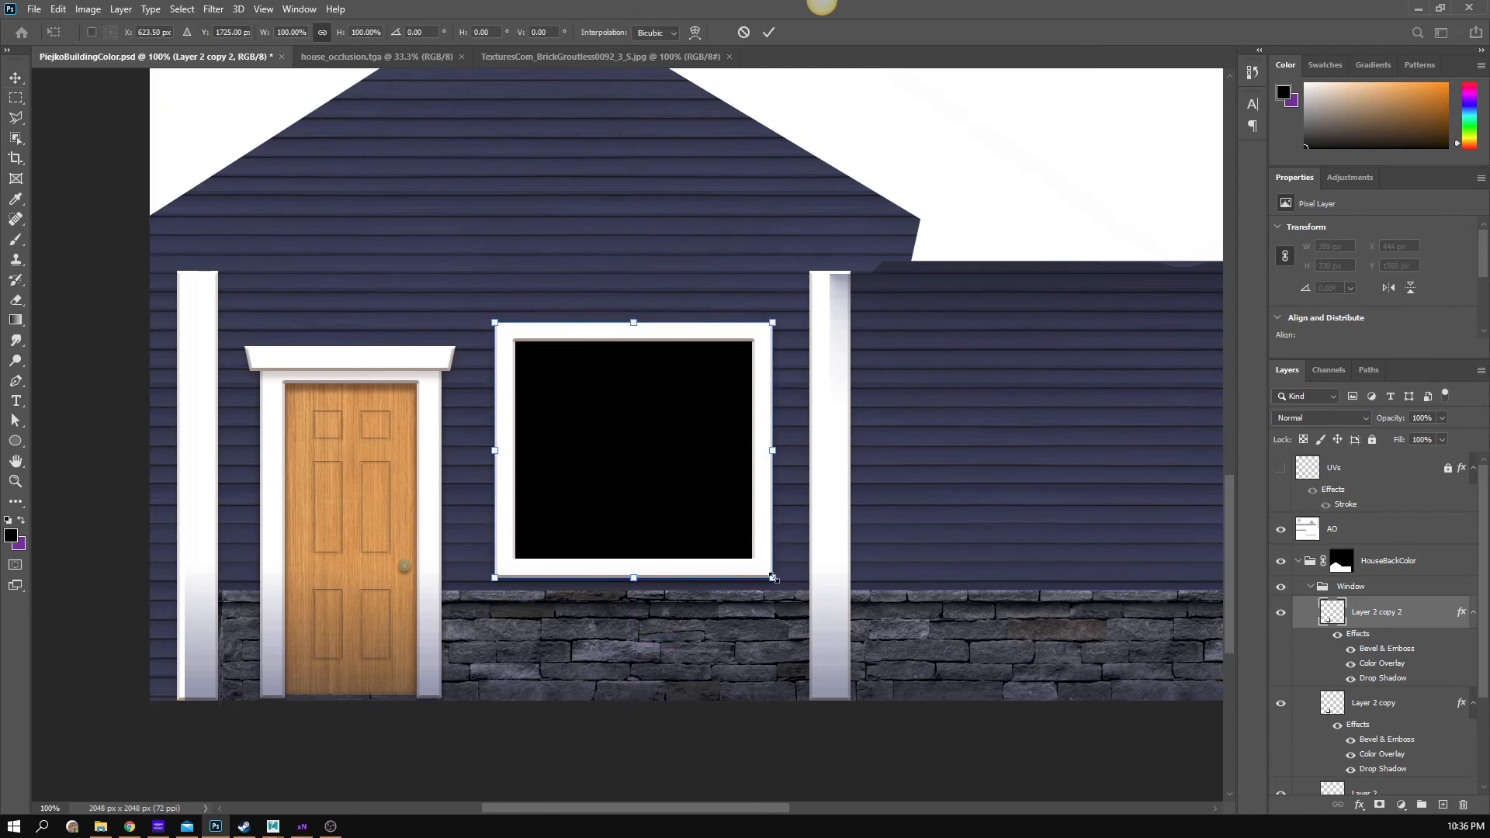
mouse_move(772, 578)
mouse_down()
mouse_move(750, 559)
mouse_move(762, 570)
mouse_up()
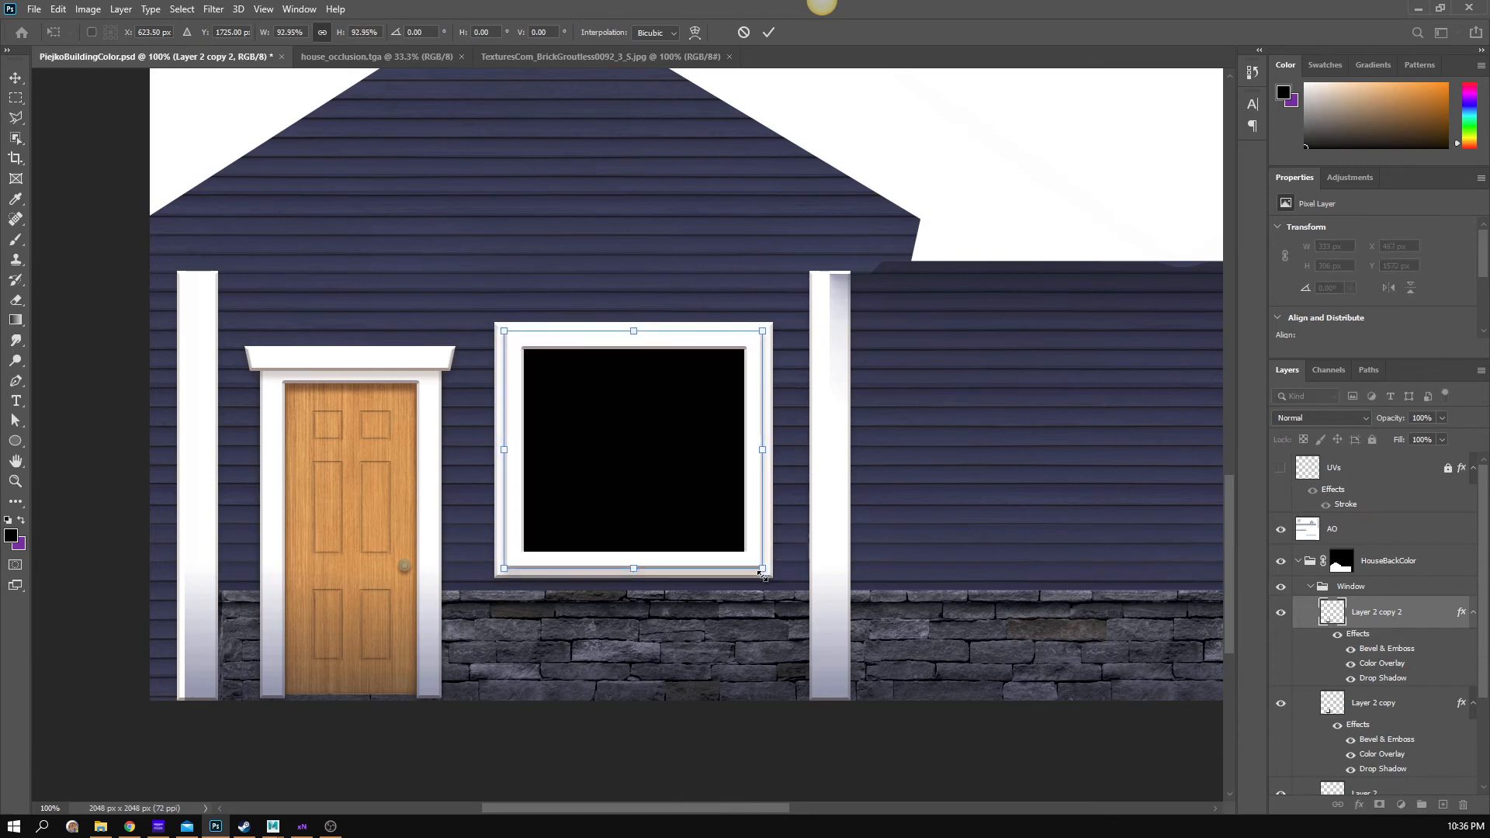
key(Return)
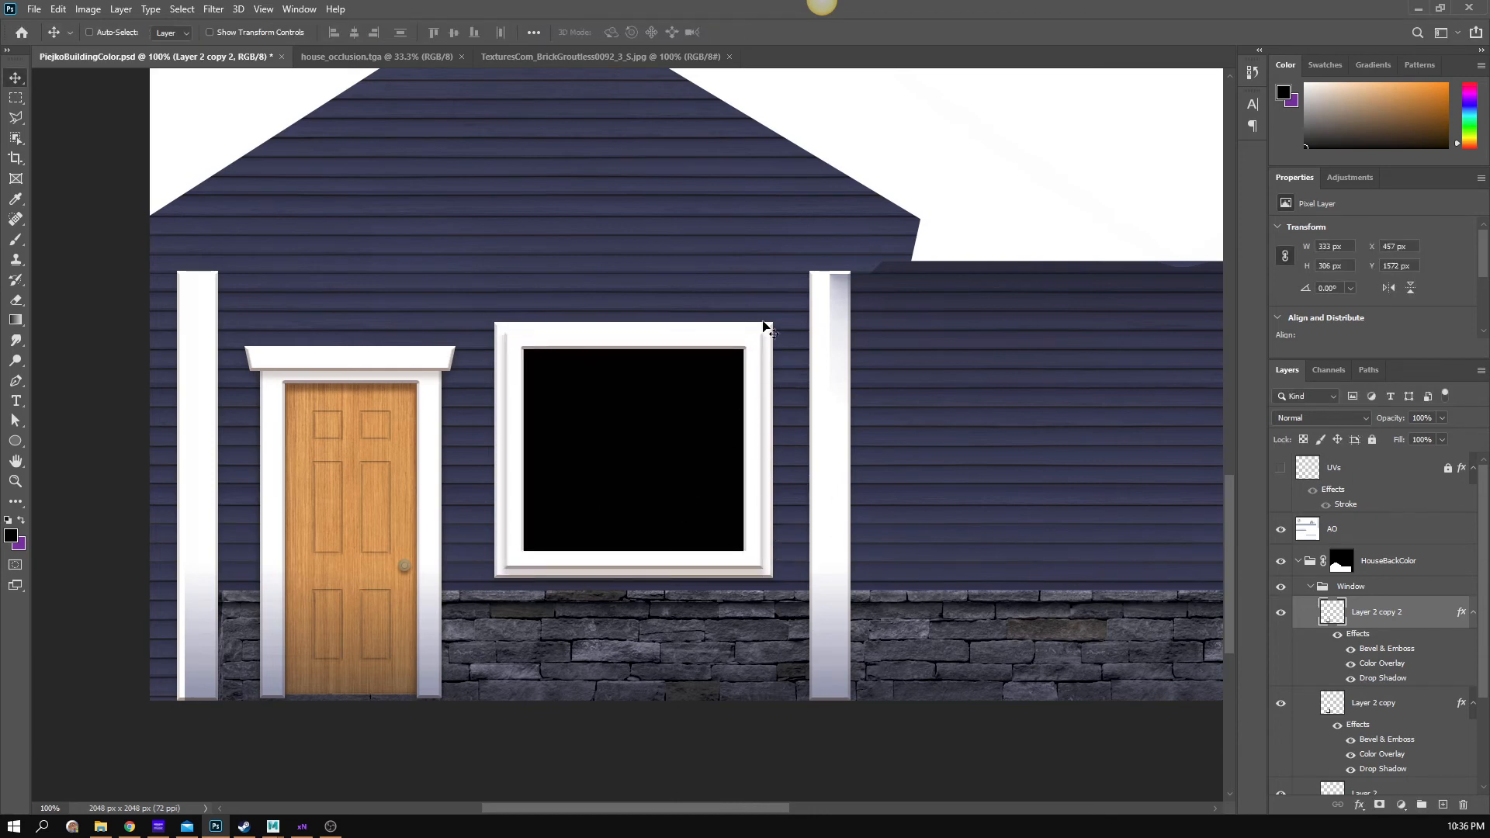
drag(1349, 622, 1399, 763)
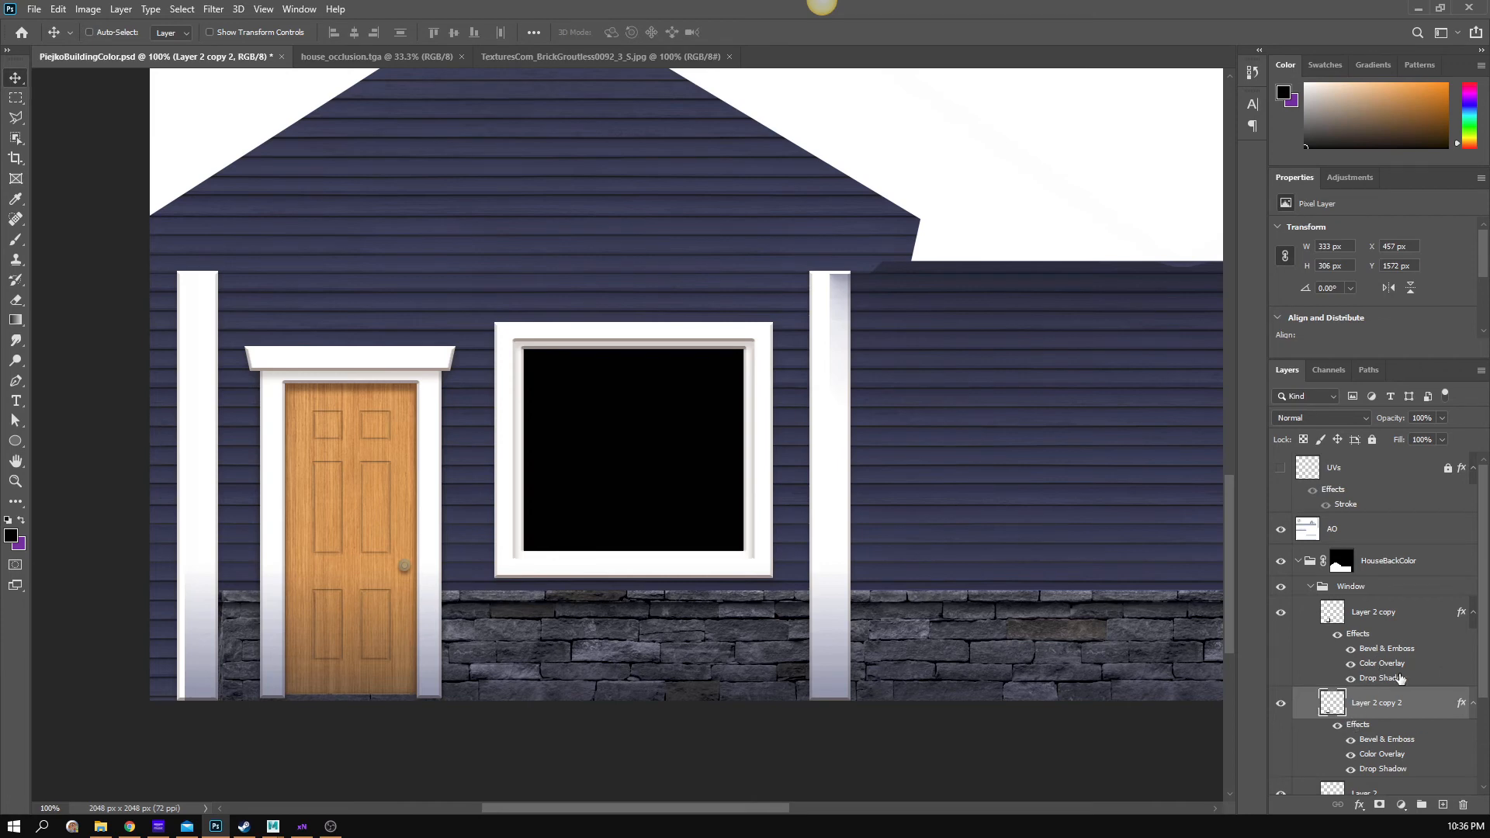
- Add a new empty layer directly above Layer 2 in the Window group and activate the Rectangular Marquee tool
scroll(1399, 721, down, 2)
click(1396, 735)
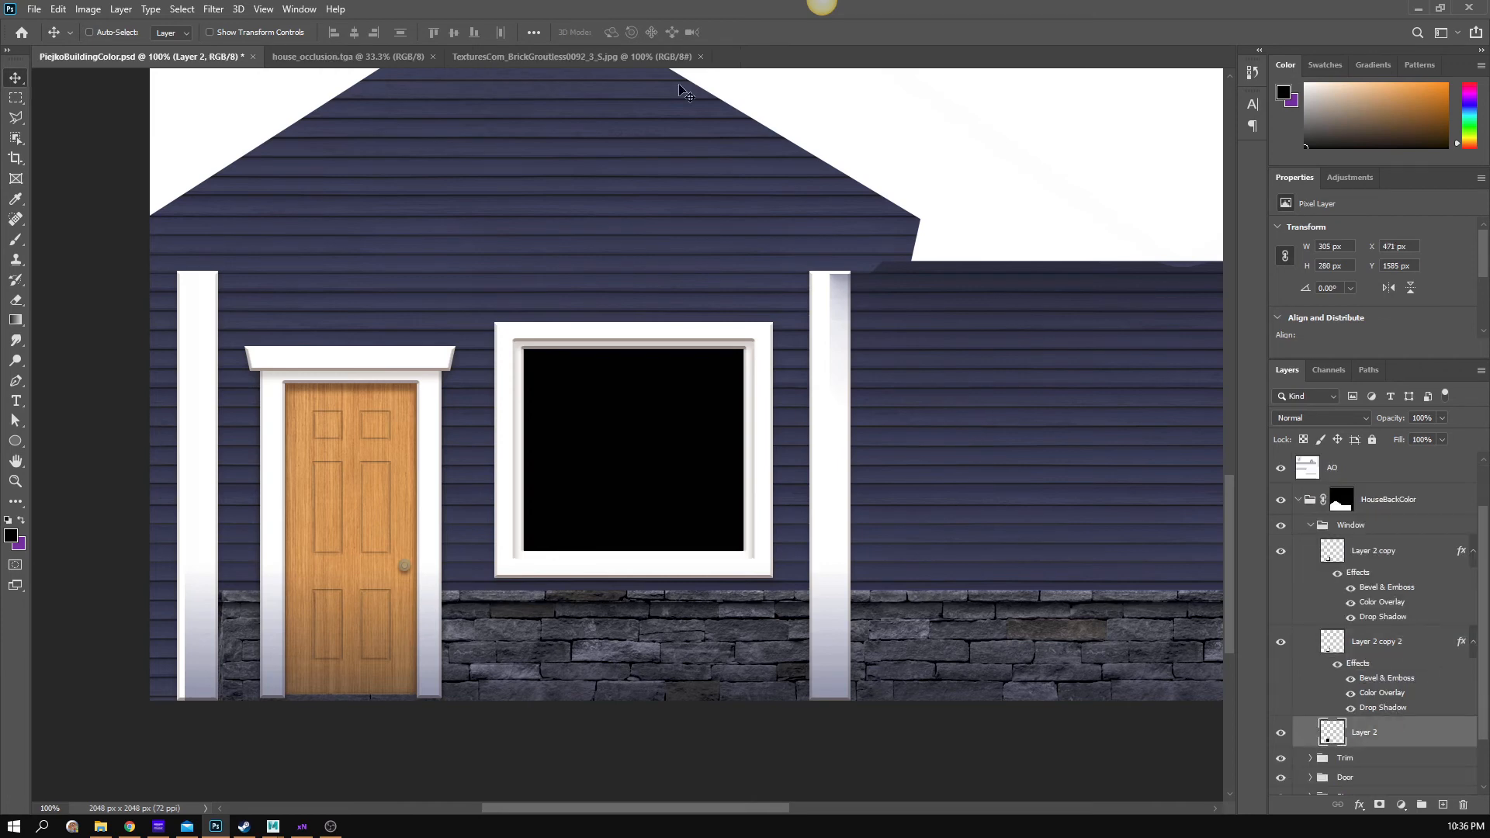
click(1441, 805)
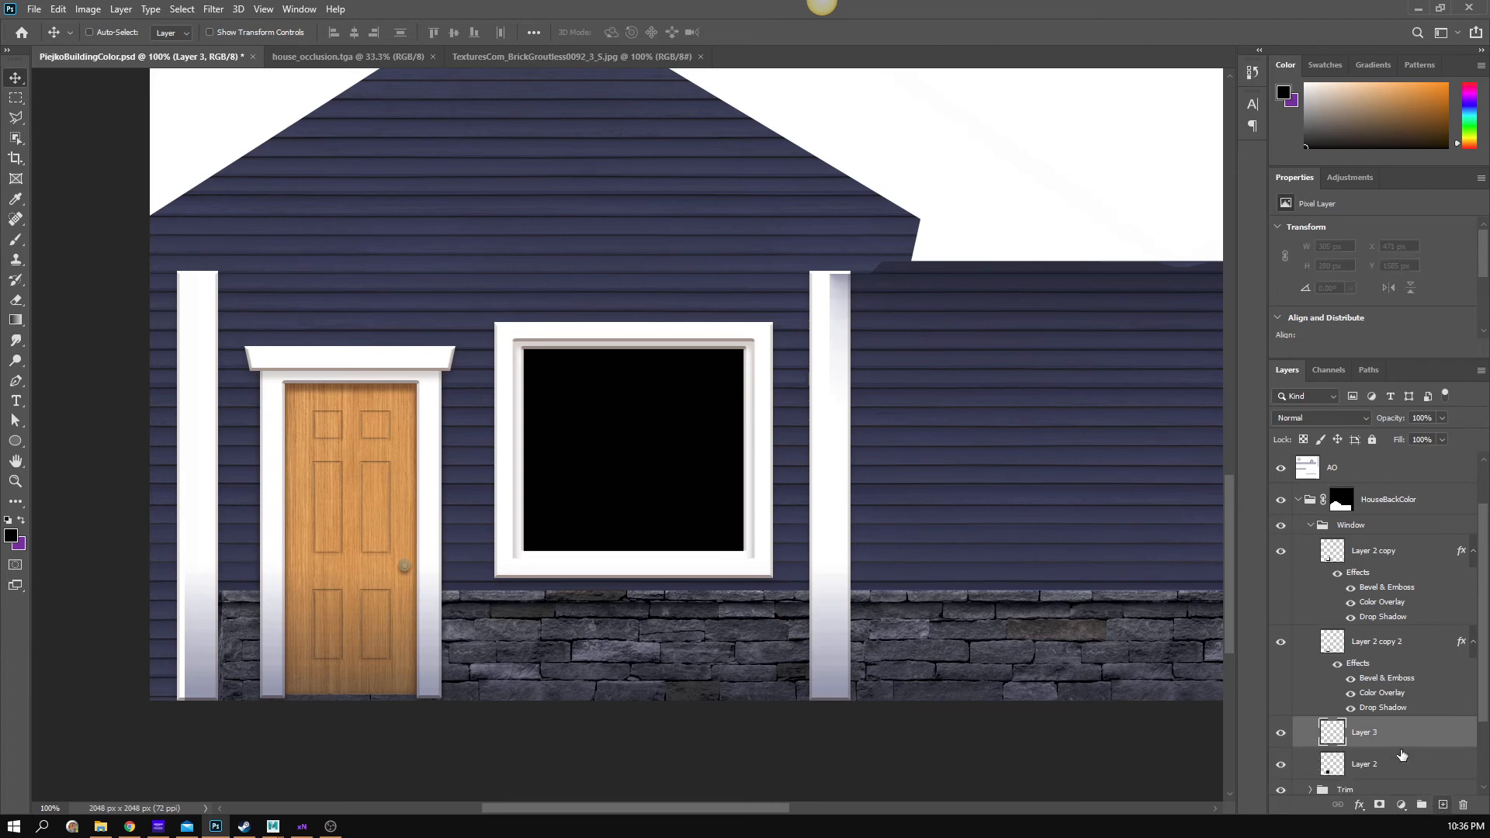
double_click(1370, 732)
key(Return)
click(16, 97)
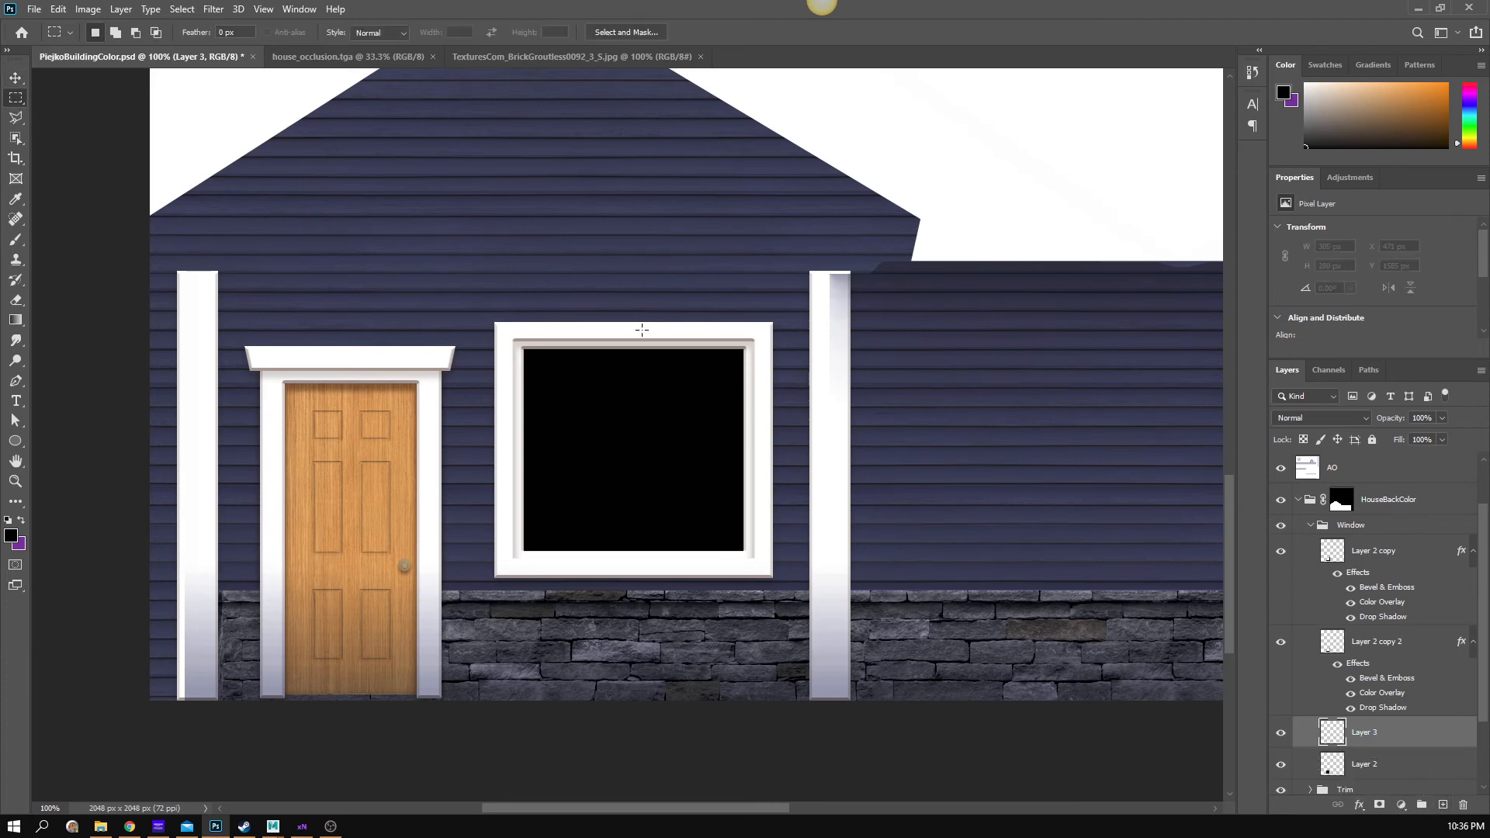
- Fill a vertical bar 13 px wide and 277 px tall with white across the black window opening and move it to the horizontal centre
drag(627, 342, 633, 557)
click(59, 9)
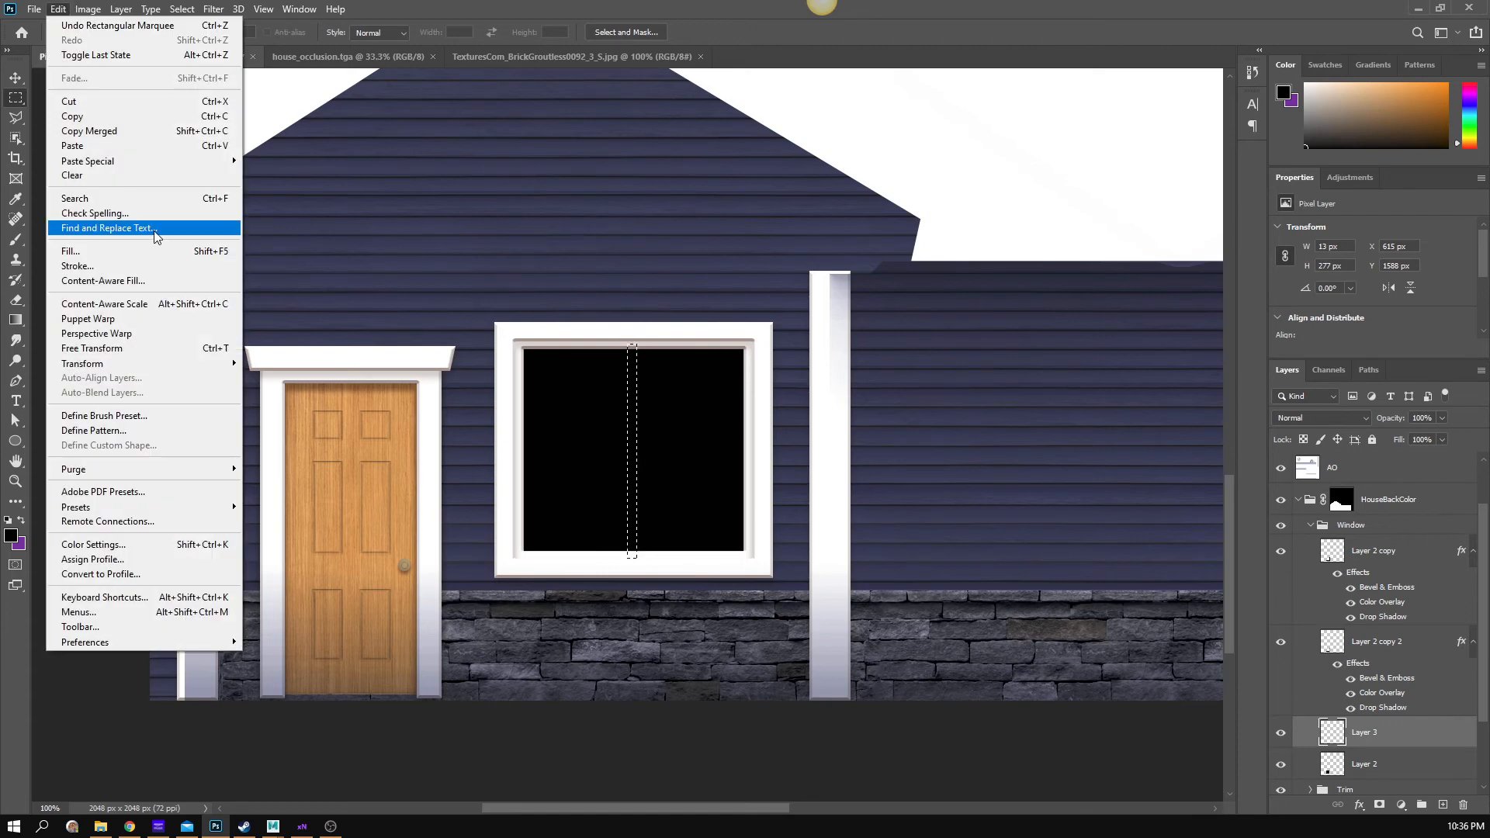
click(77, 249)
click(683, 326)
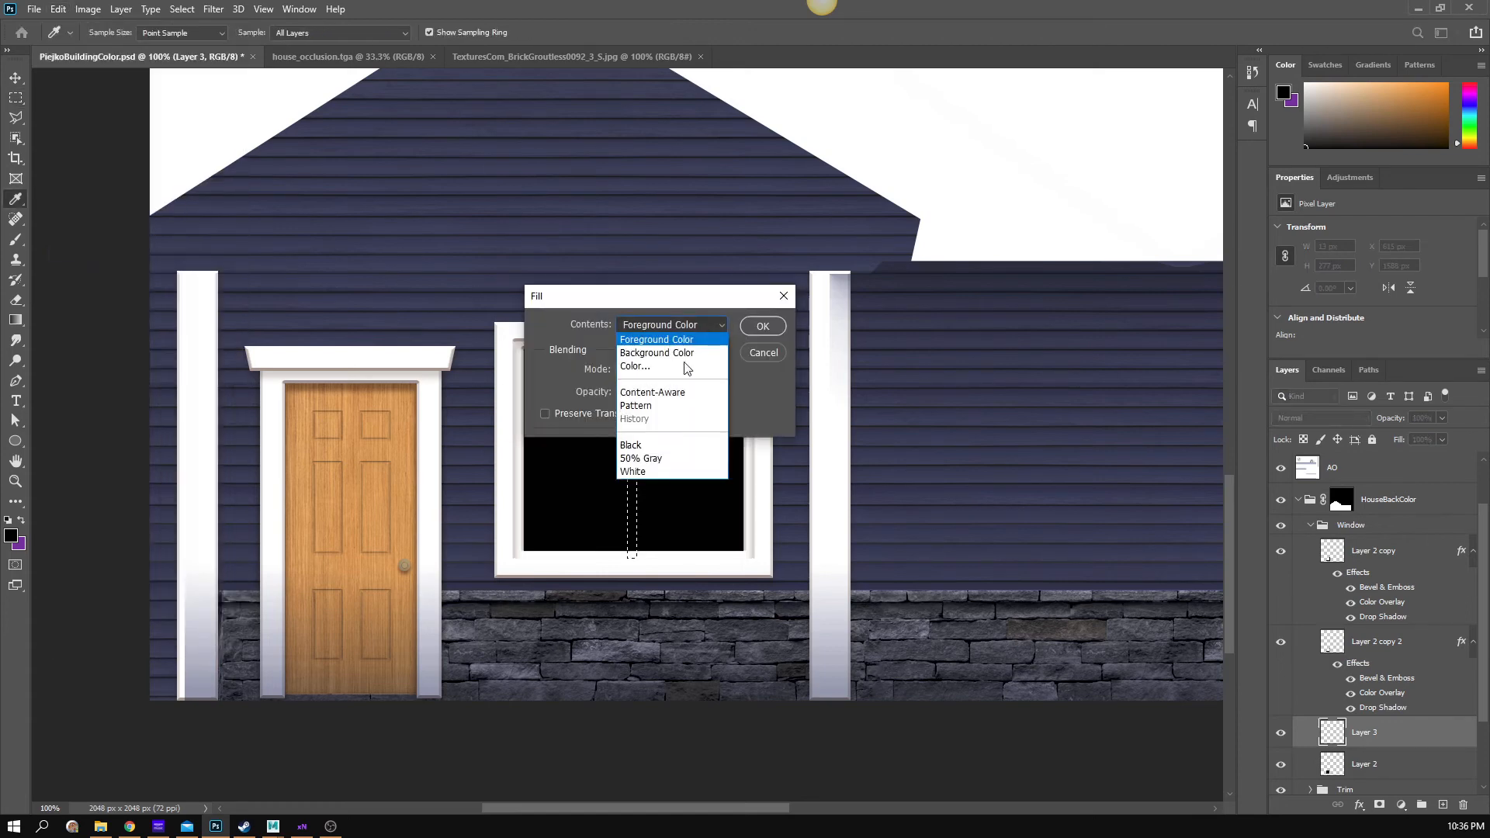
click(674, 473)
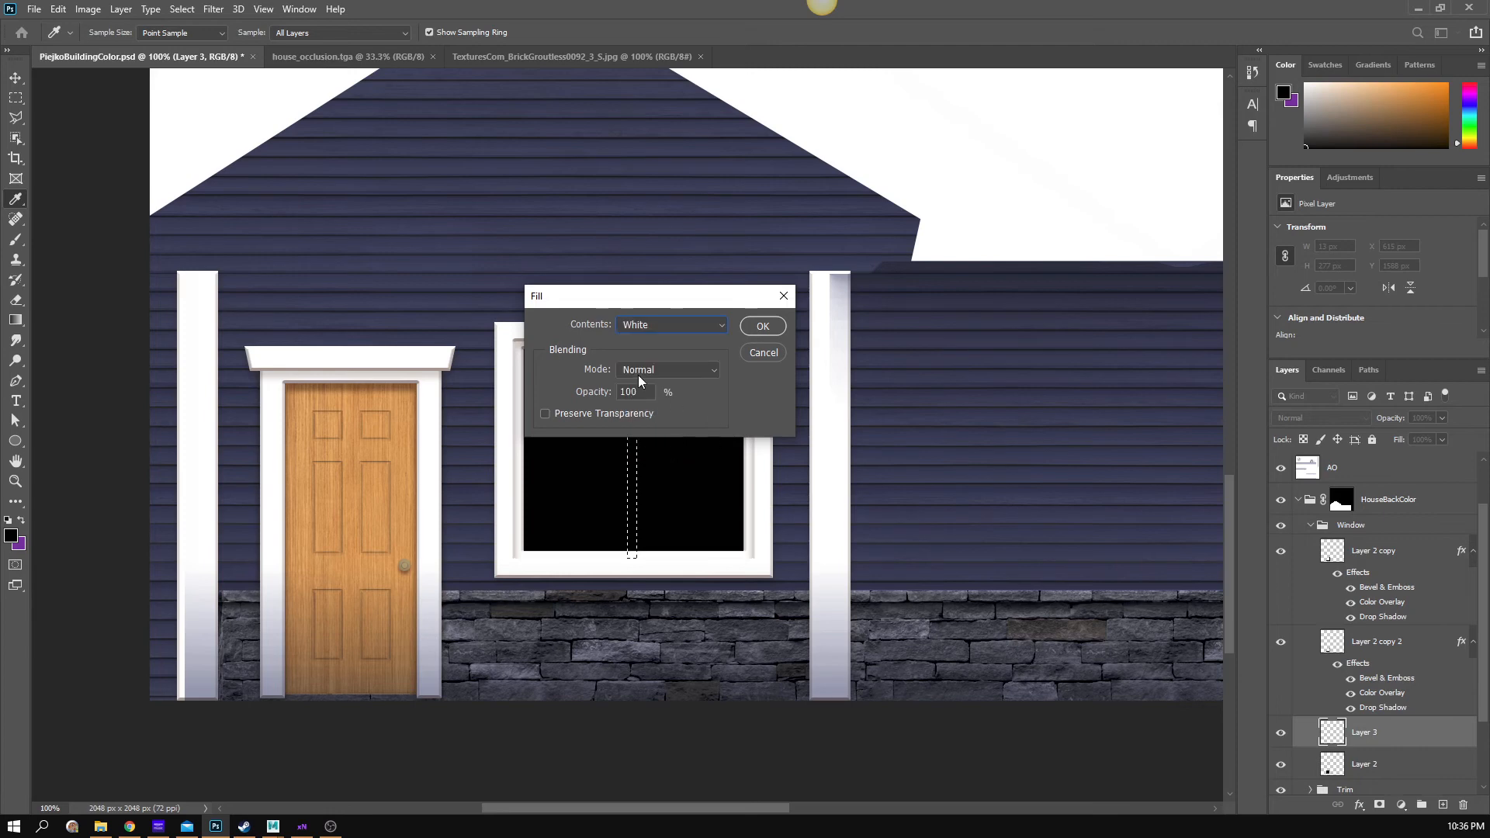
click(763, 326)
key(m)
key(v)
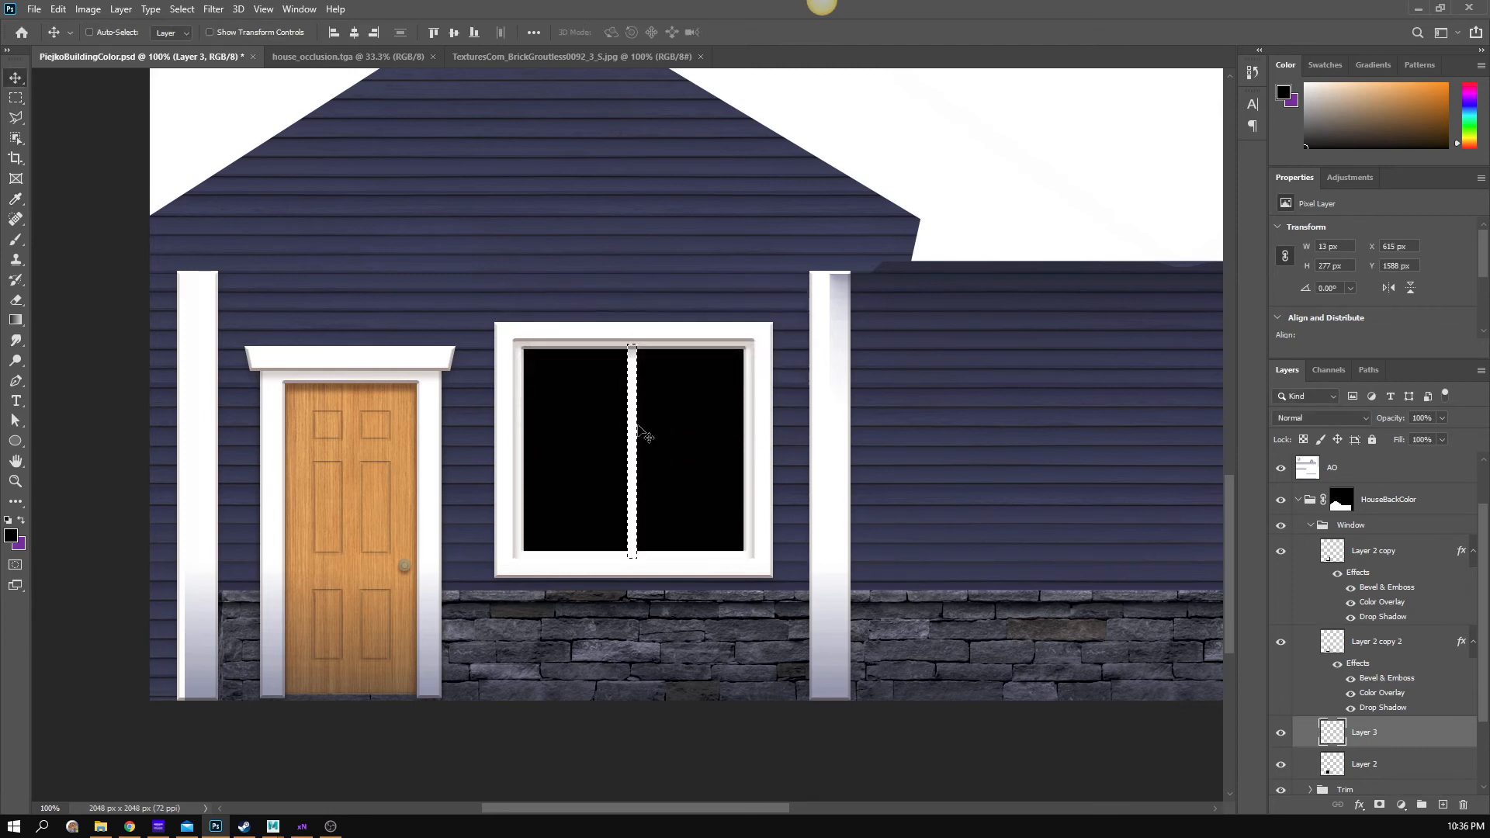
drag(637, 435, 639, 435)
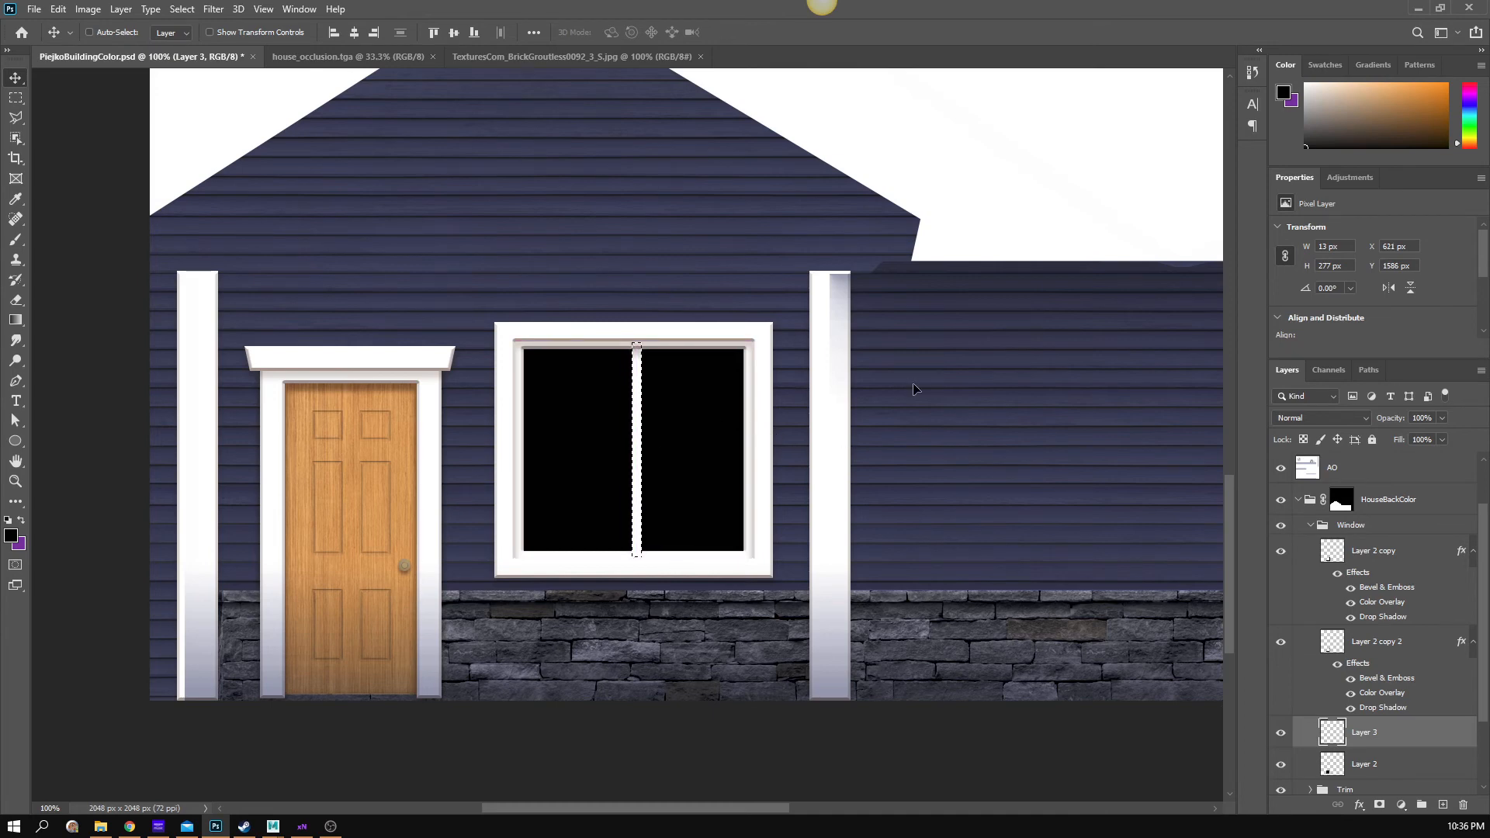
- Duplicate the vertical bar's layer, rotate the copy 90° and scale it to 107.22% so it spans the window horizontally
right_click(1378, 734)
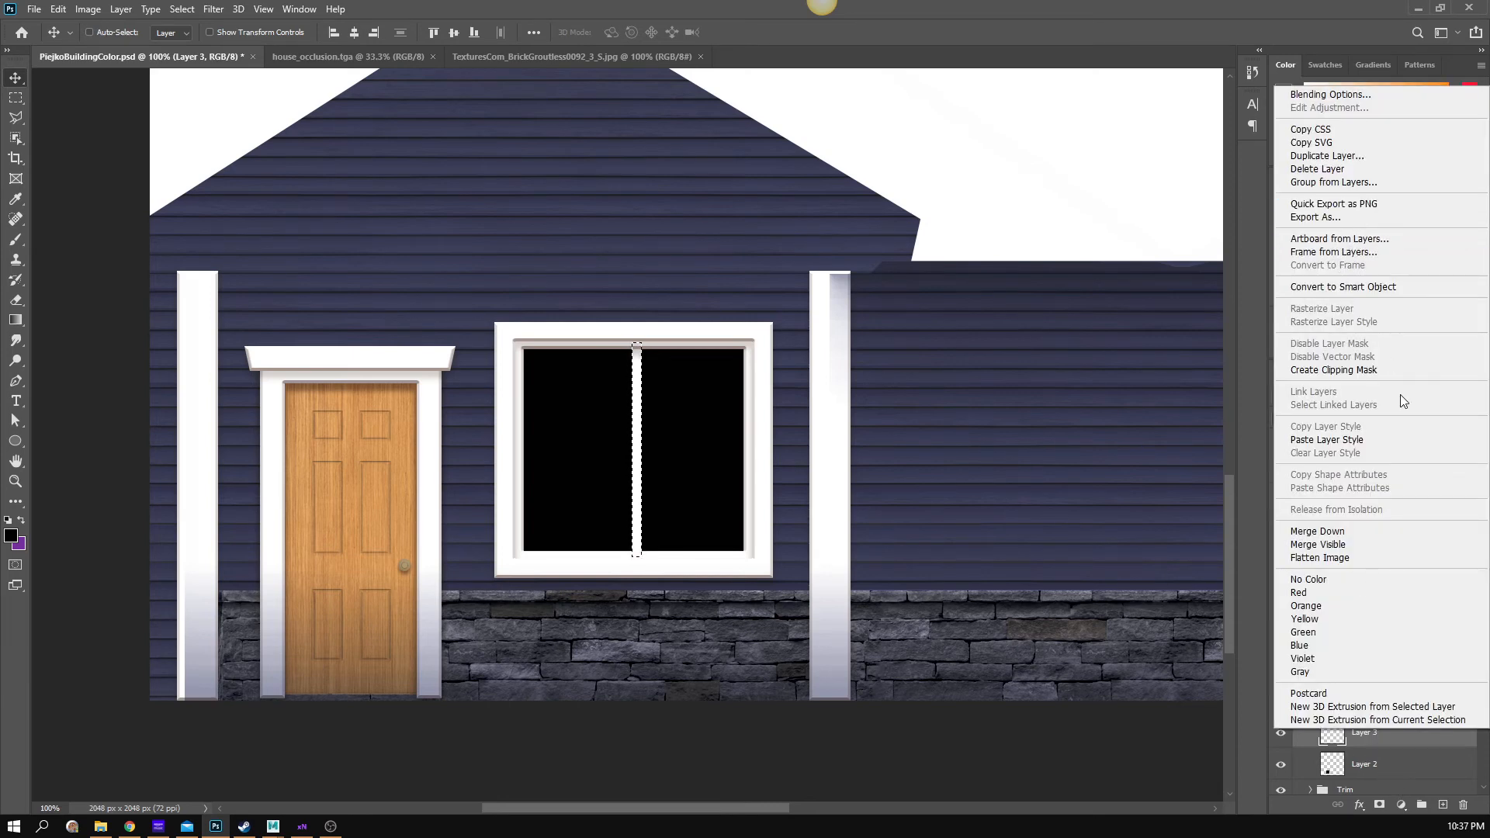
click(1327, 155)
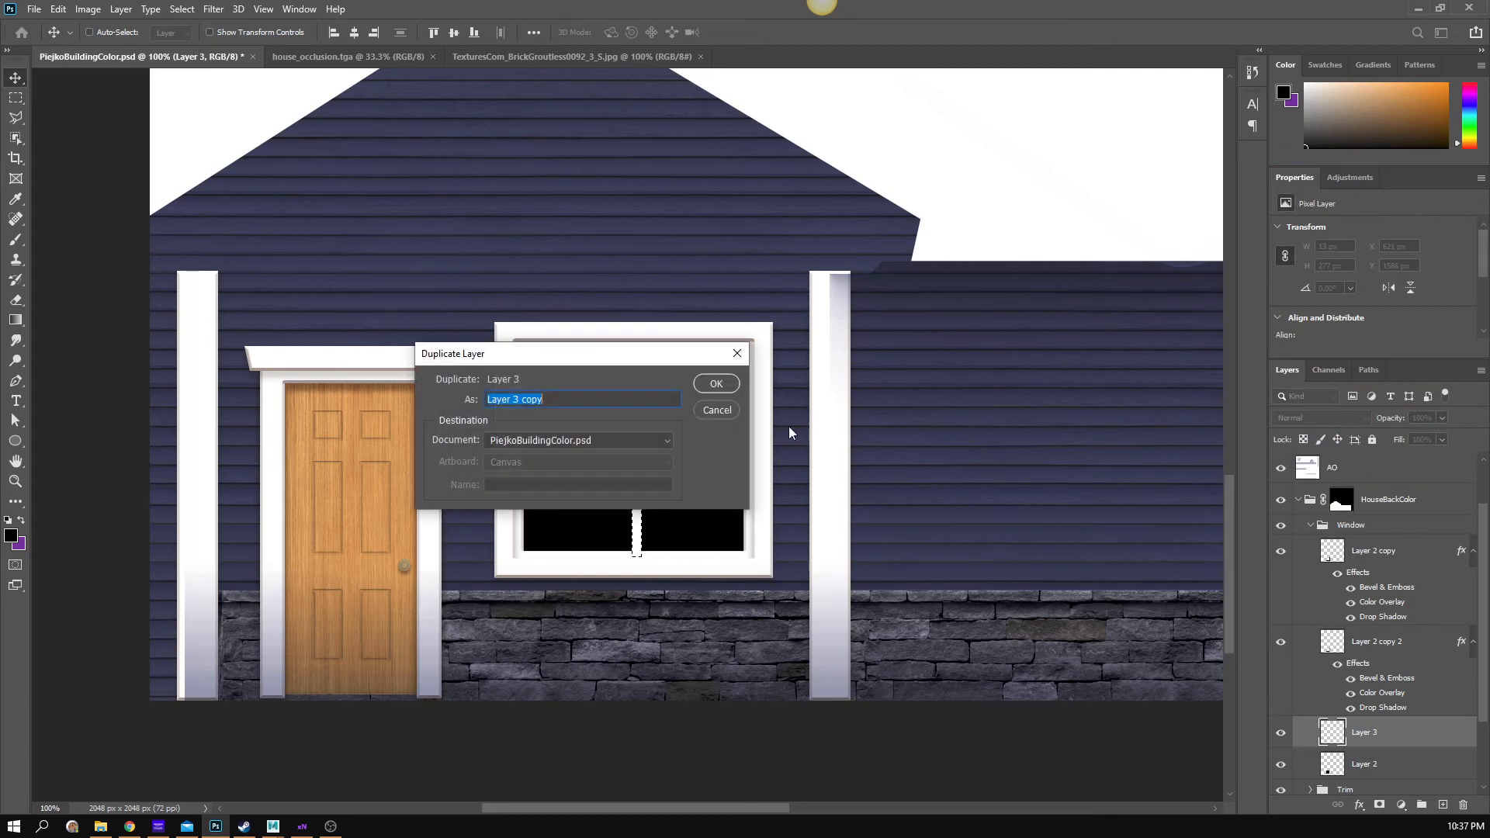
click(713, 383)
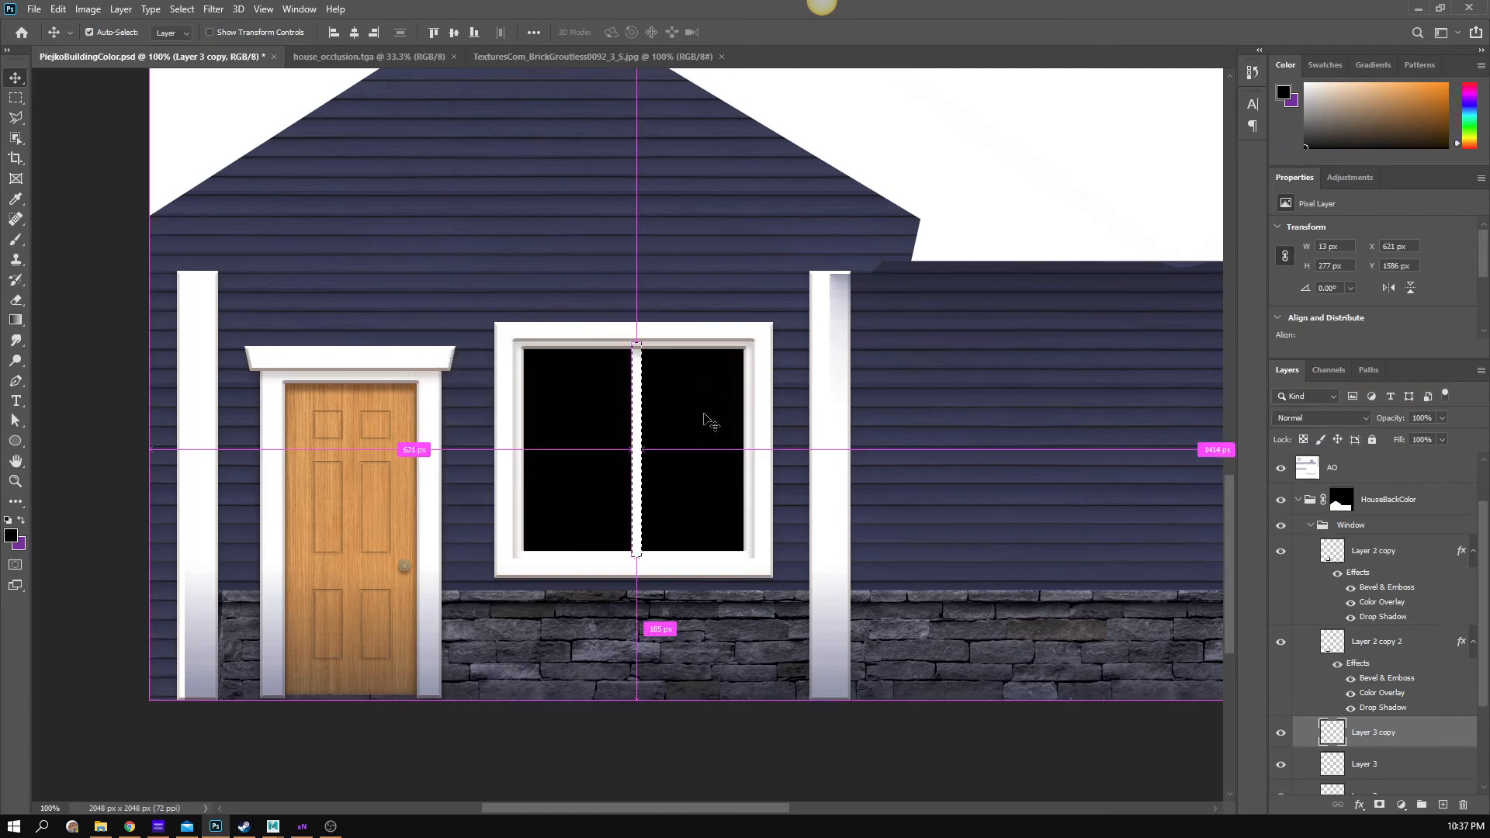
key(ctrl+t)
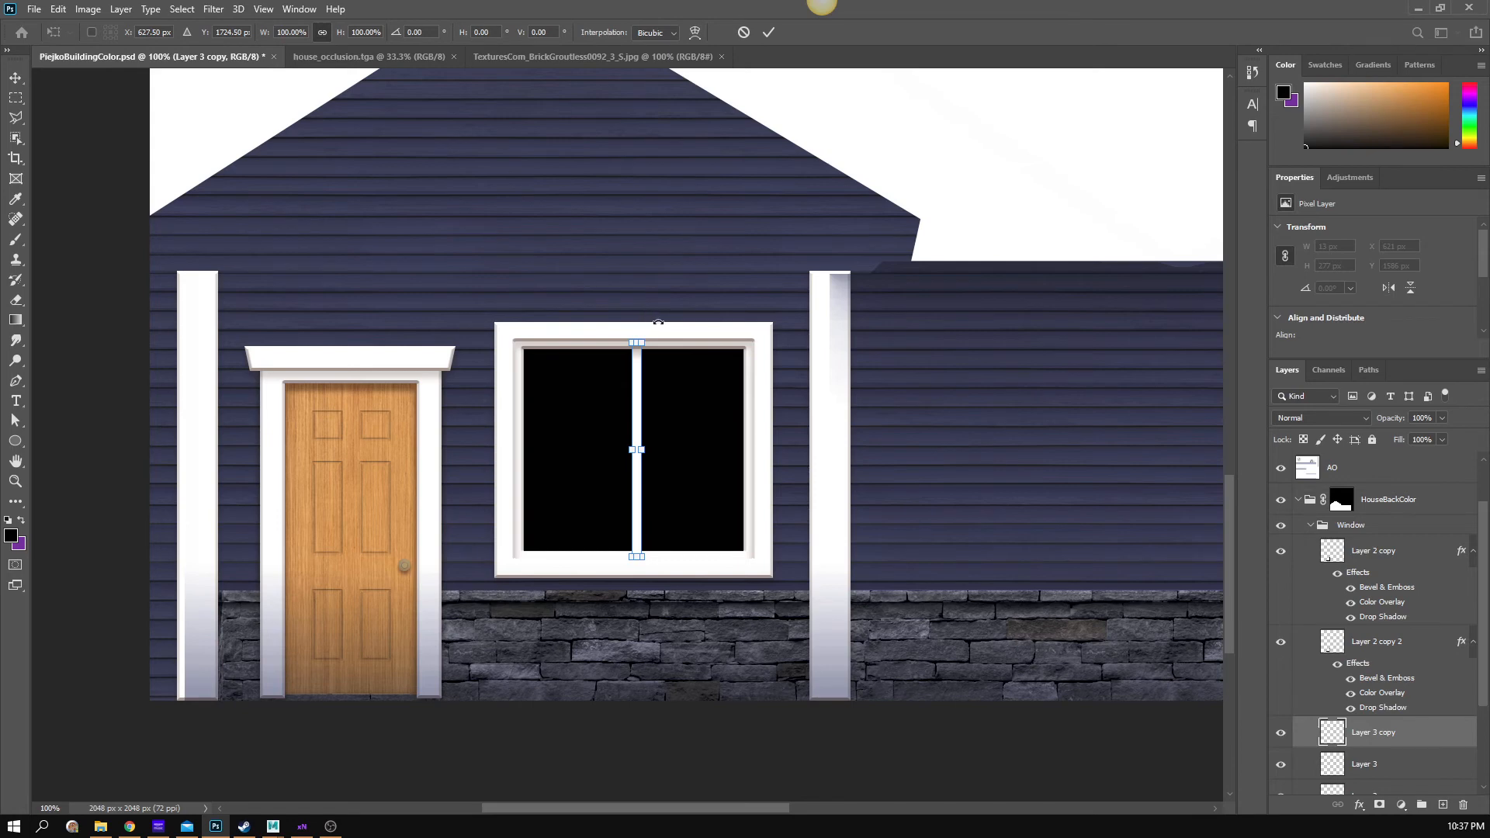
drag(658, 322, 734, 464)
key(ctrl+z)
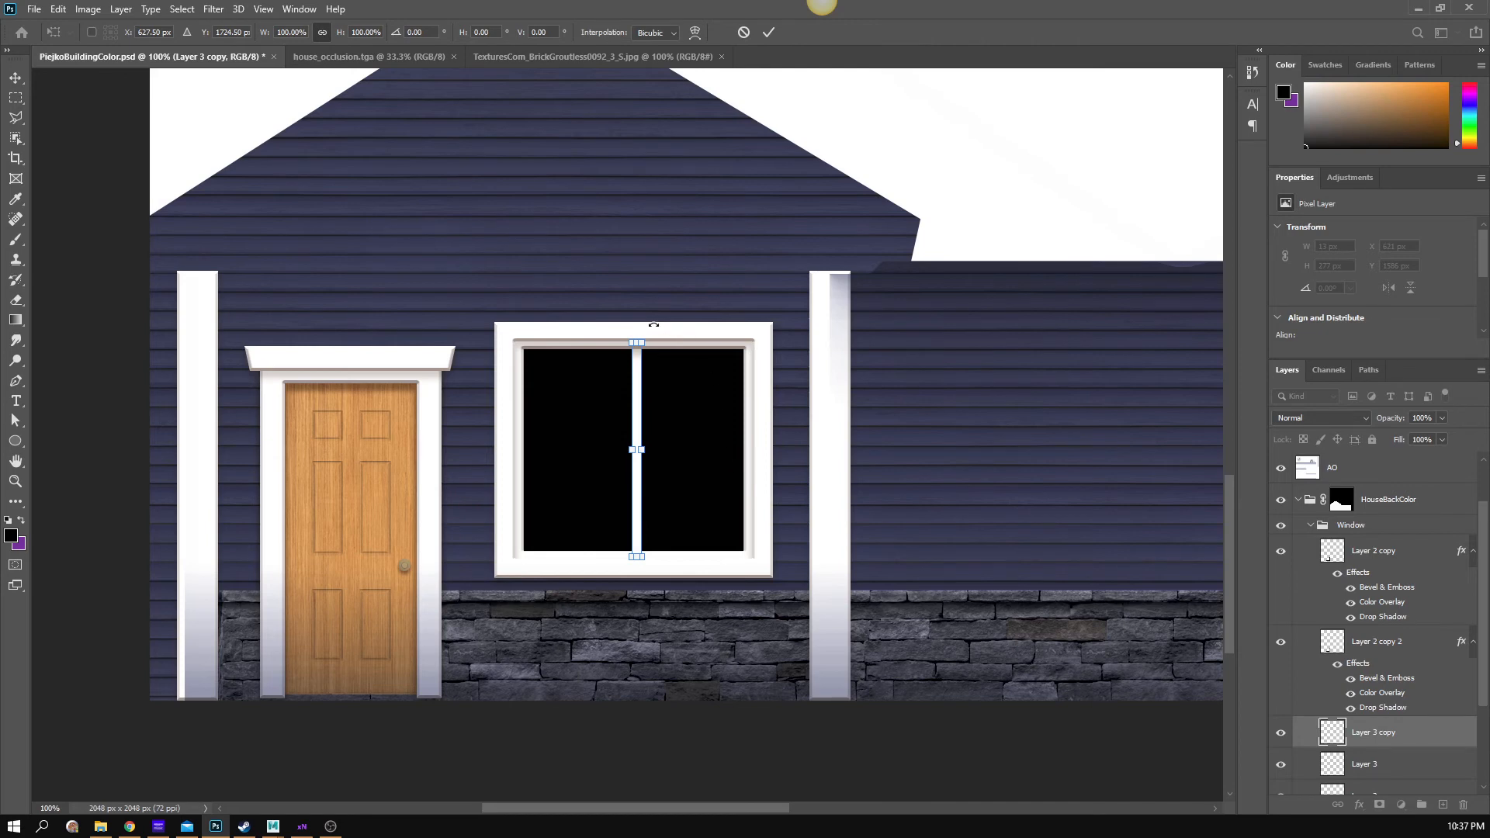
drag(653, 325, 768, 444)
key(ctrl+z)
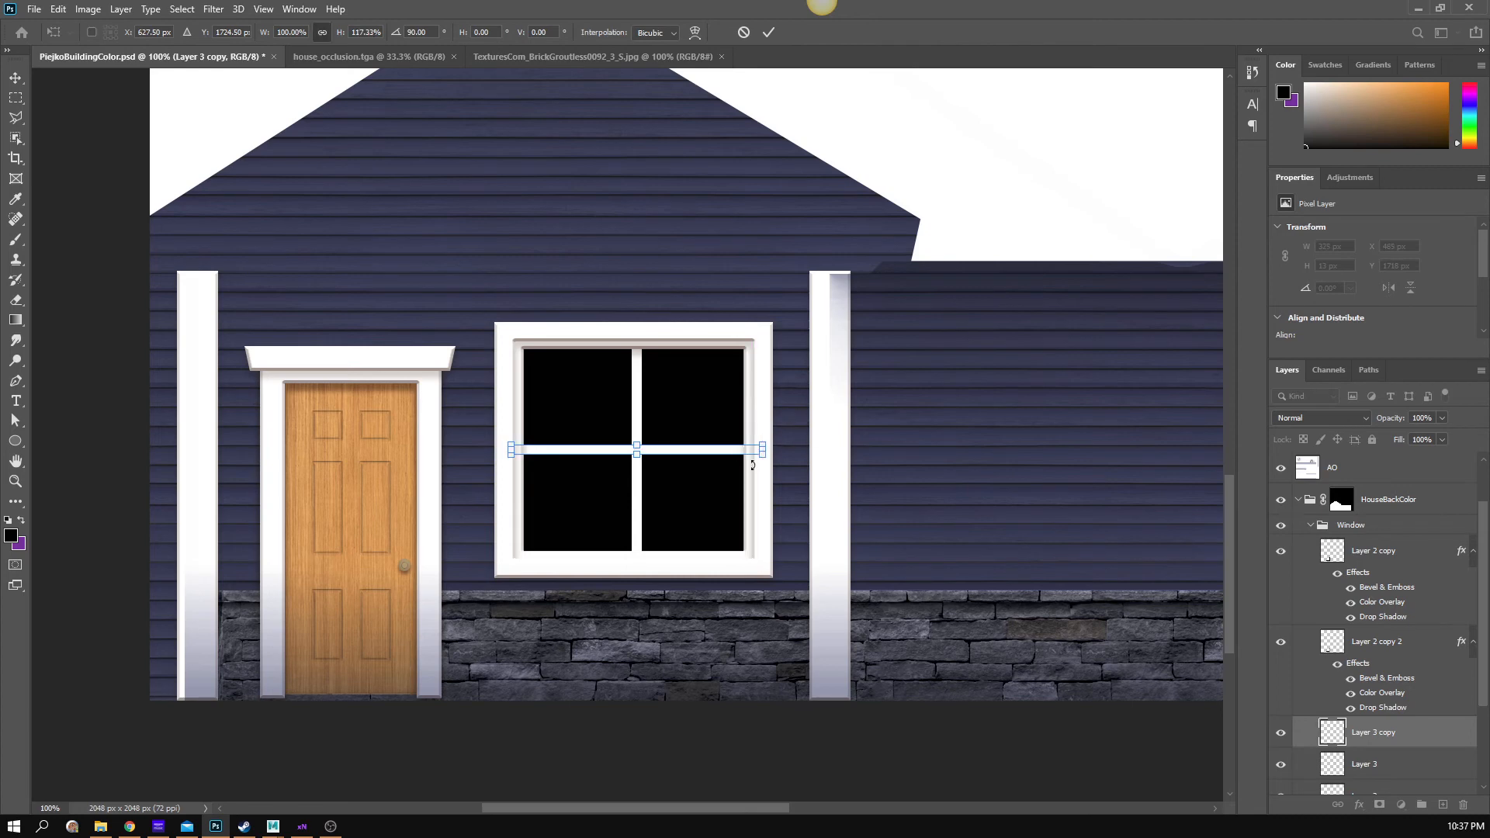
key(ctrl+z)
drag(744, 450, 749, 450)
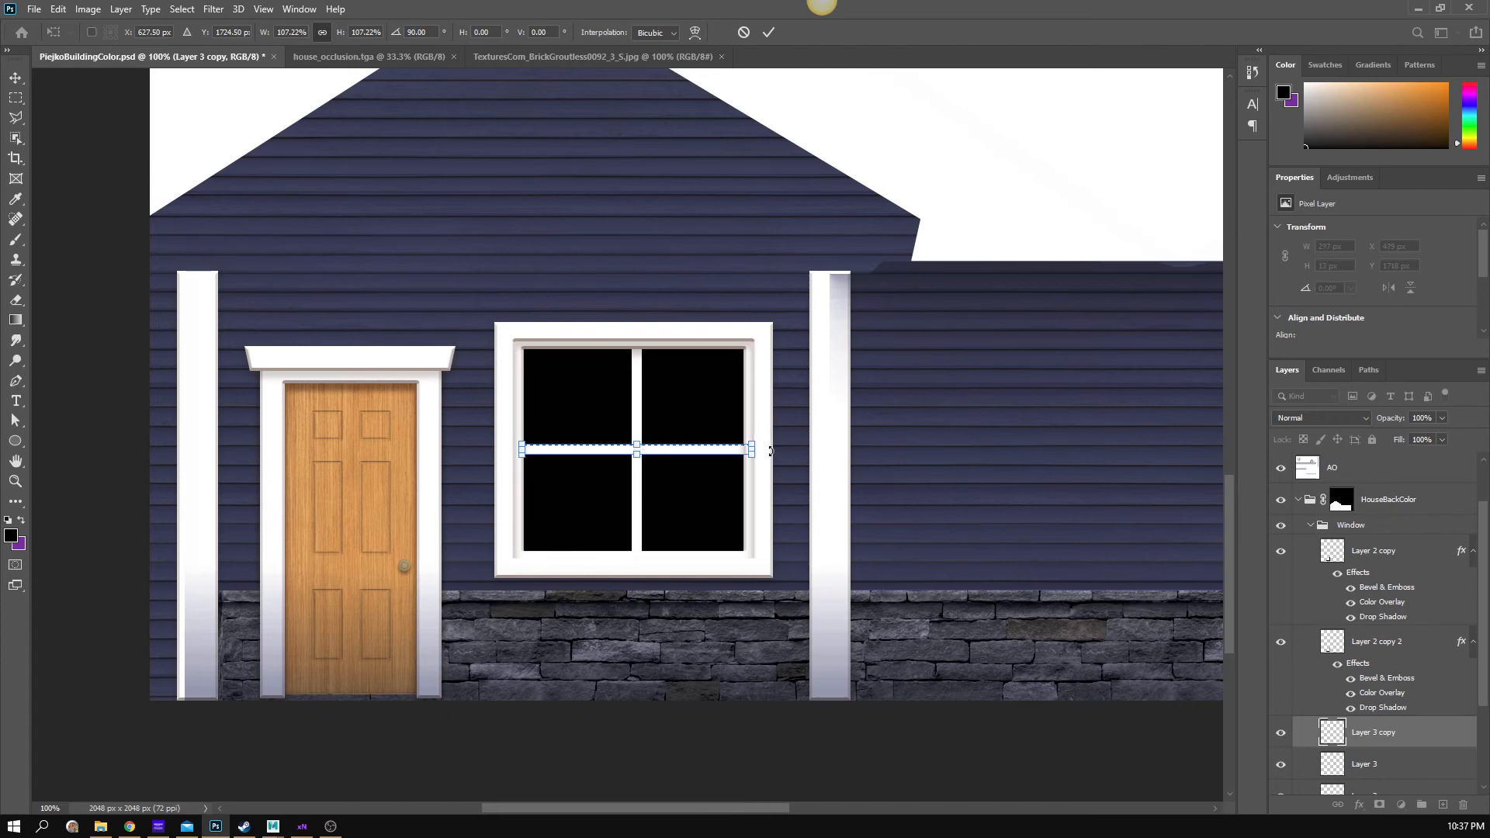
key(Return)
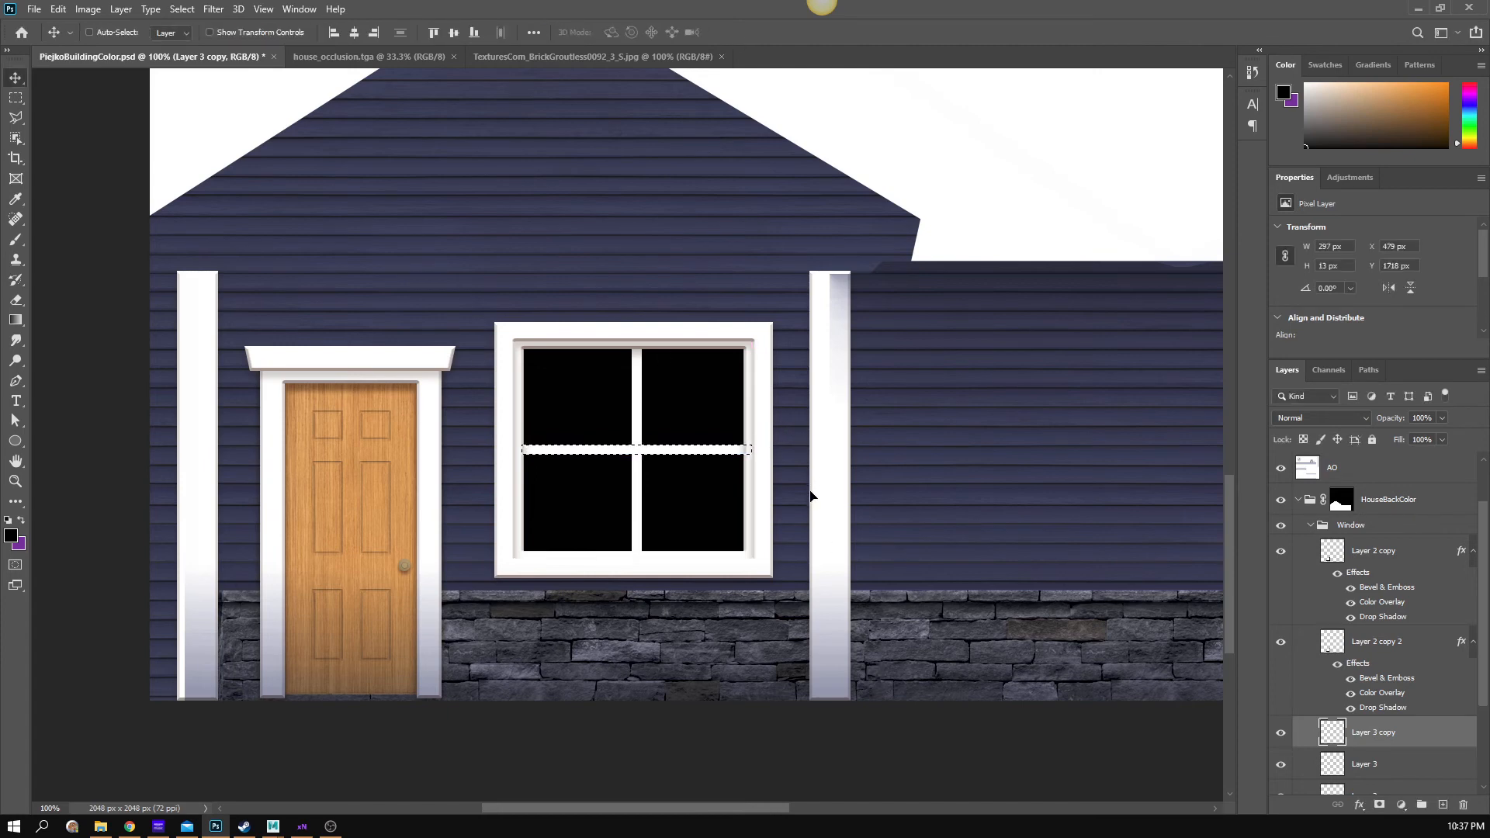
- Merge the horizontal bar's layer down into Layer 3 and clear the selection
click(1282, 643)
click(1280, 764)
click(1280, 765)
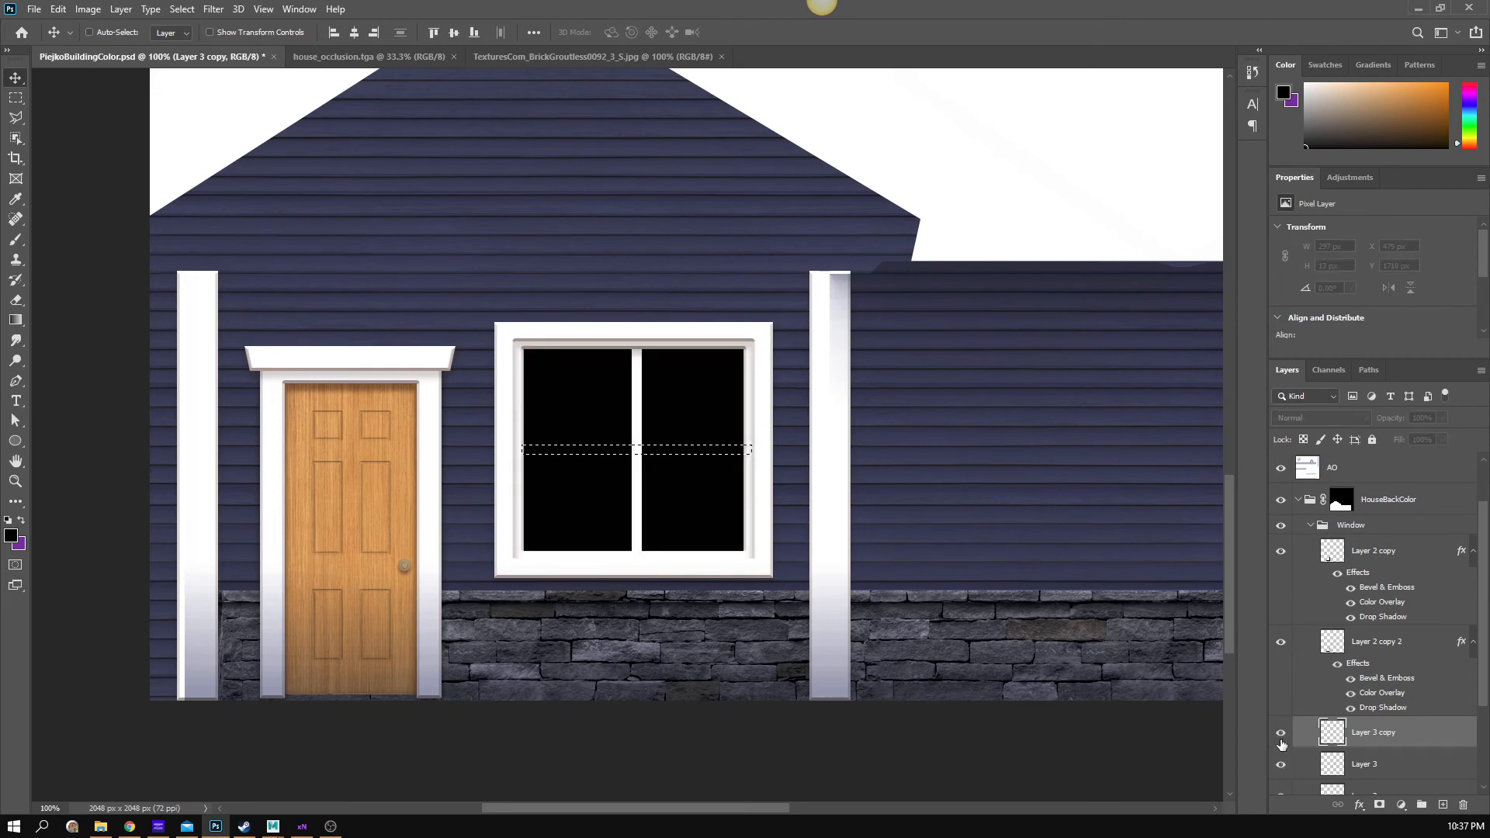
right_click(1381, 740)
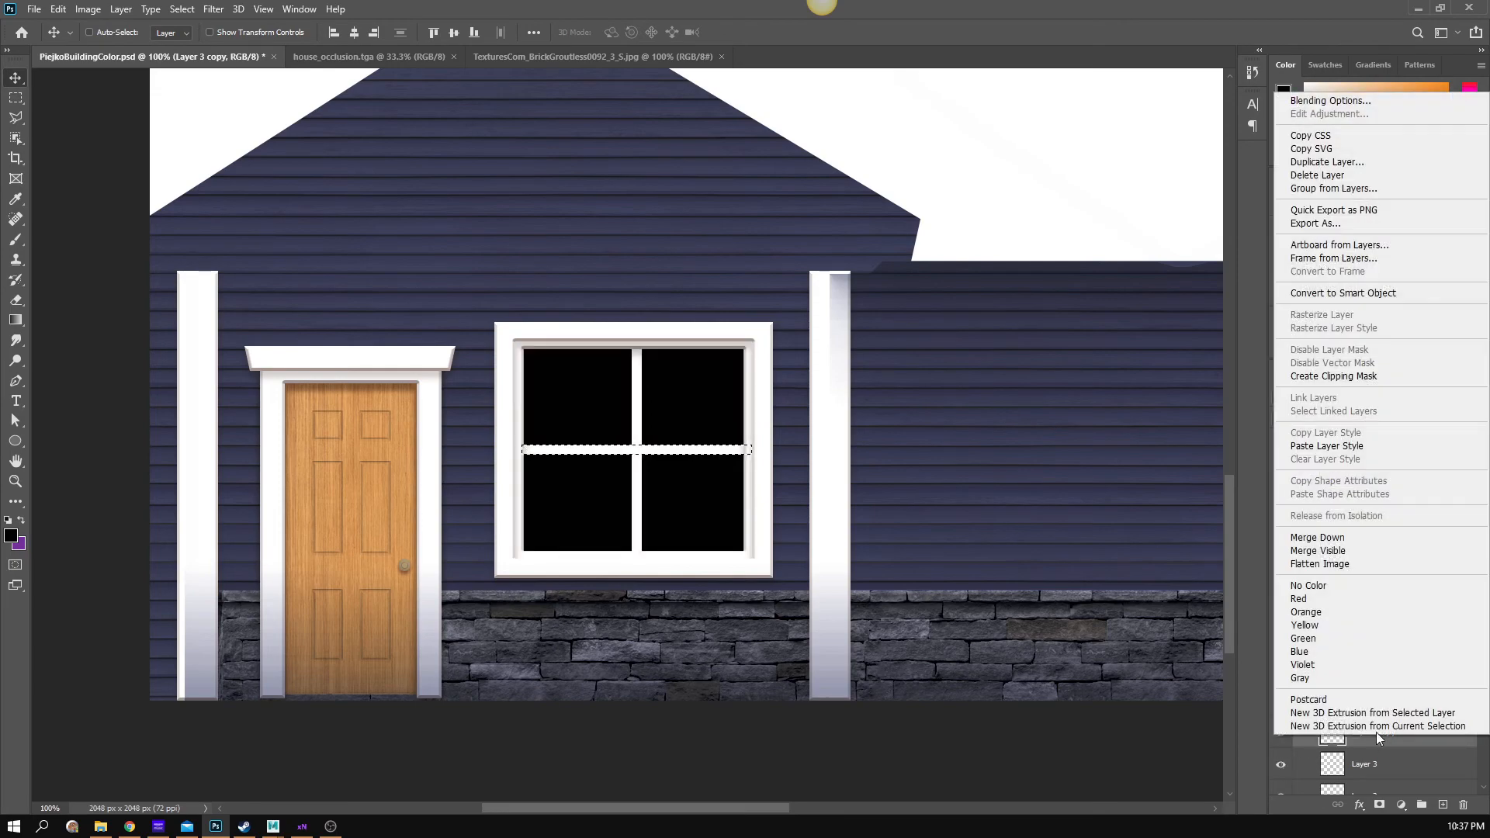
click(1323, 535)
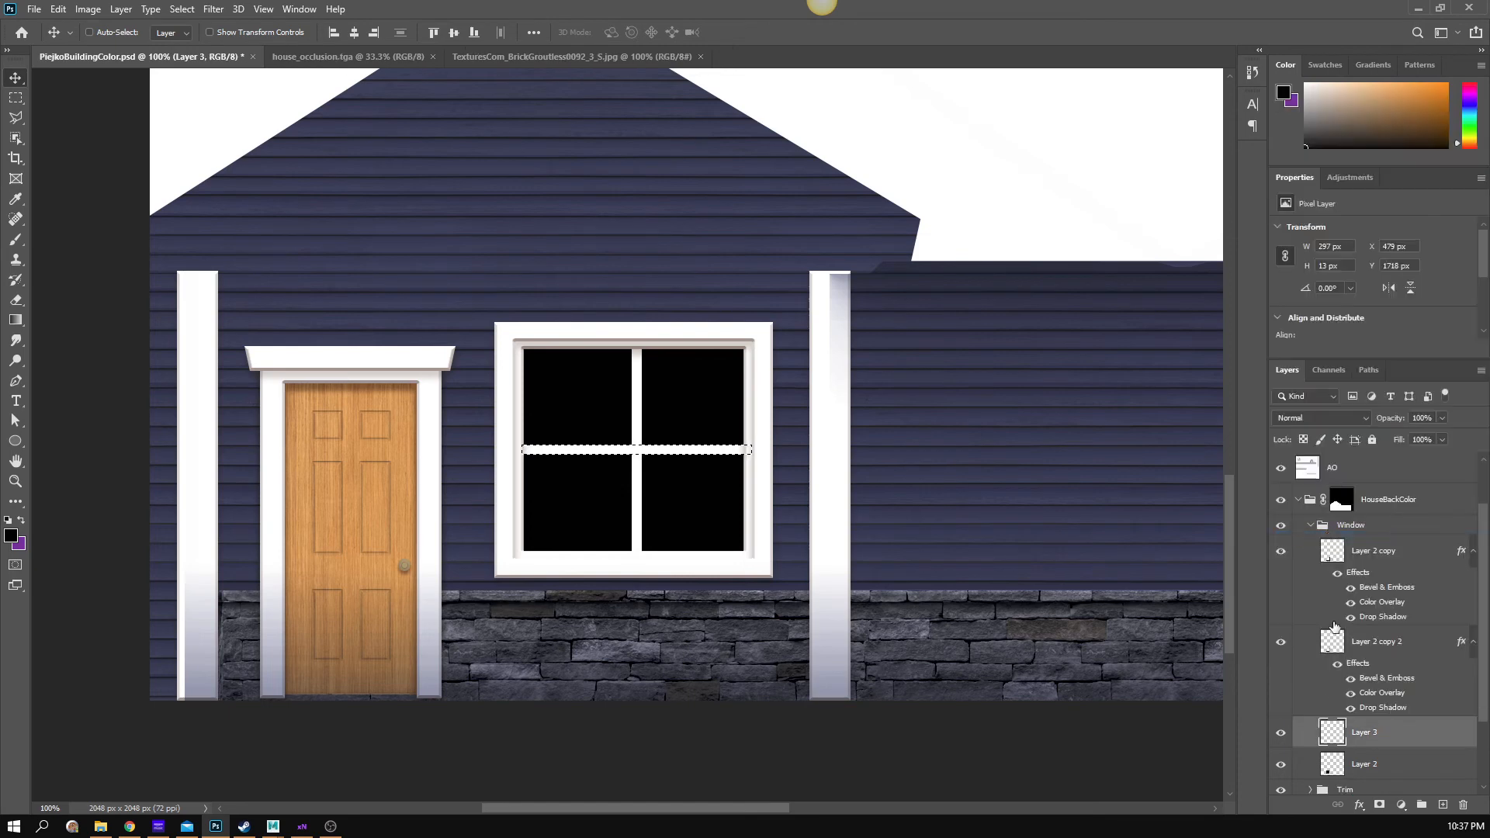
click(1281, 732)
click(1281, 733)
click(16, 98)
key(ctrl+d)
- Paste the copied frame layer style onto the merged bars layer and rename the layer cross
key(z)
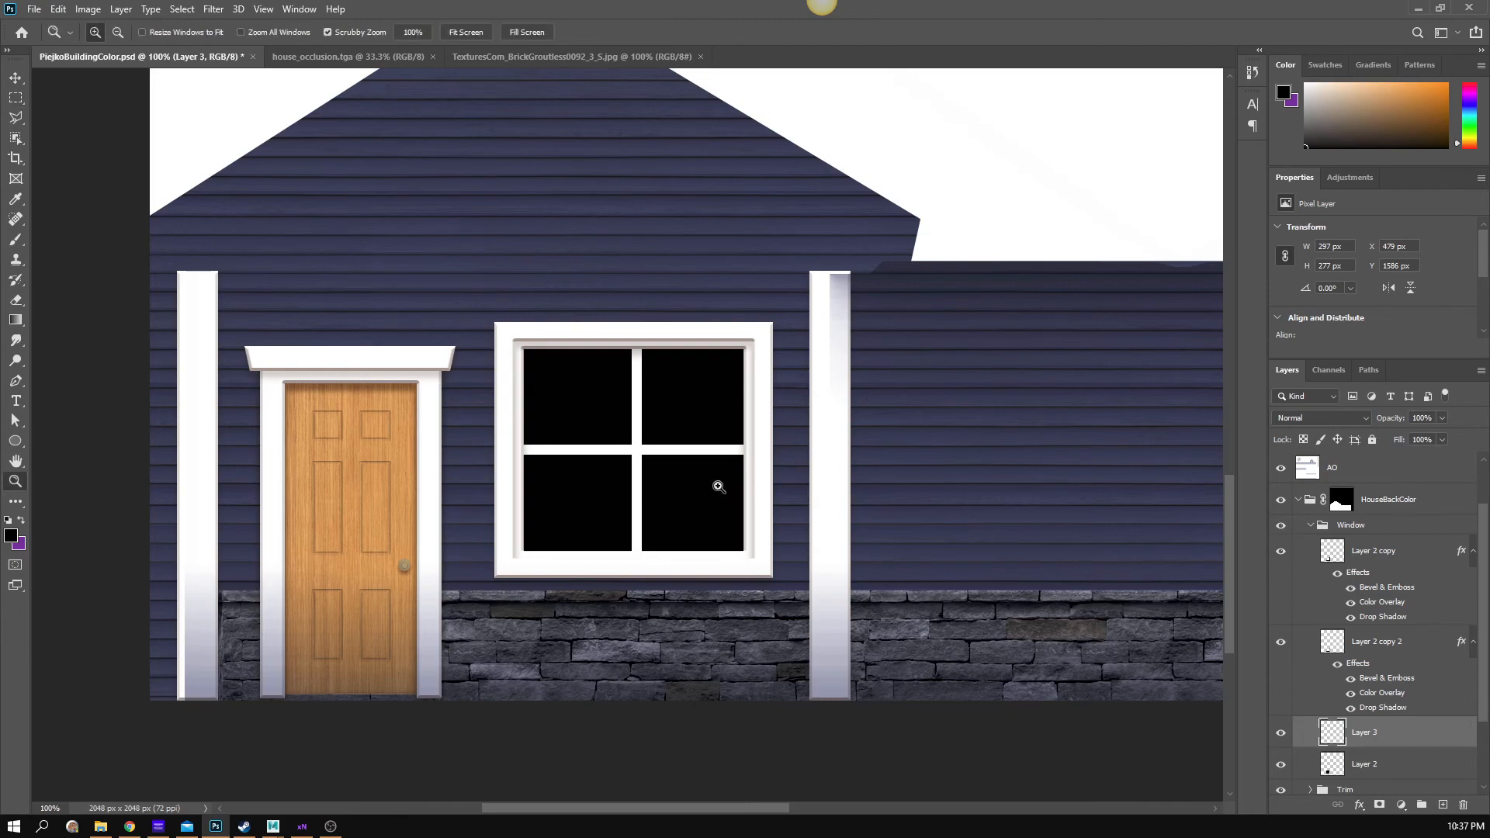
click(714, 489)
alt+click(653, 503)
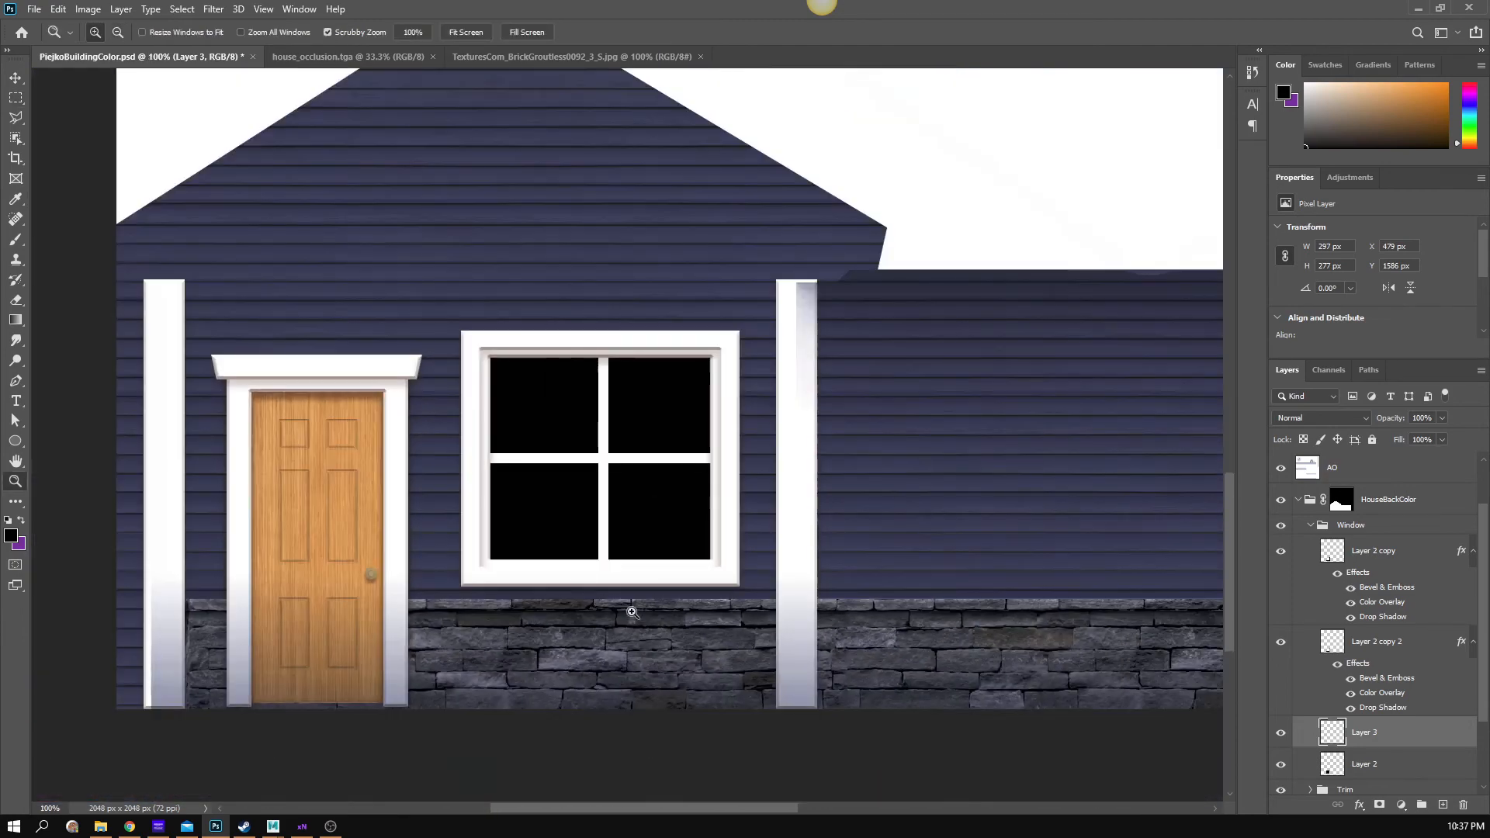
right_click(1382, 738)
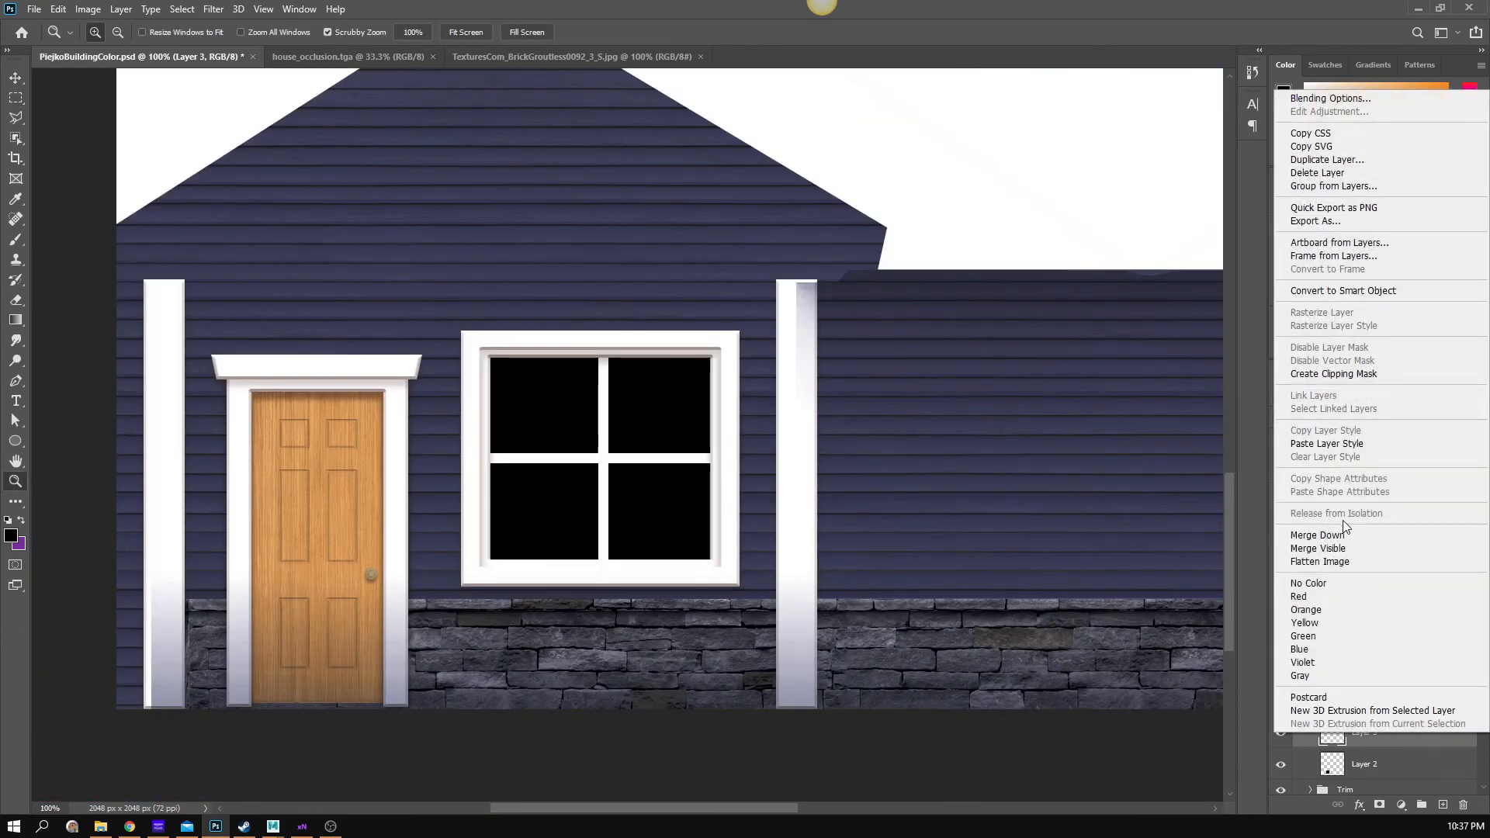
click(1360, 446)
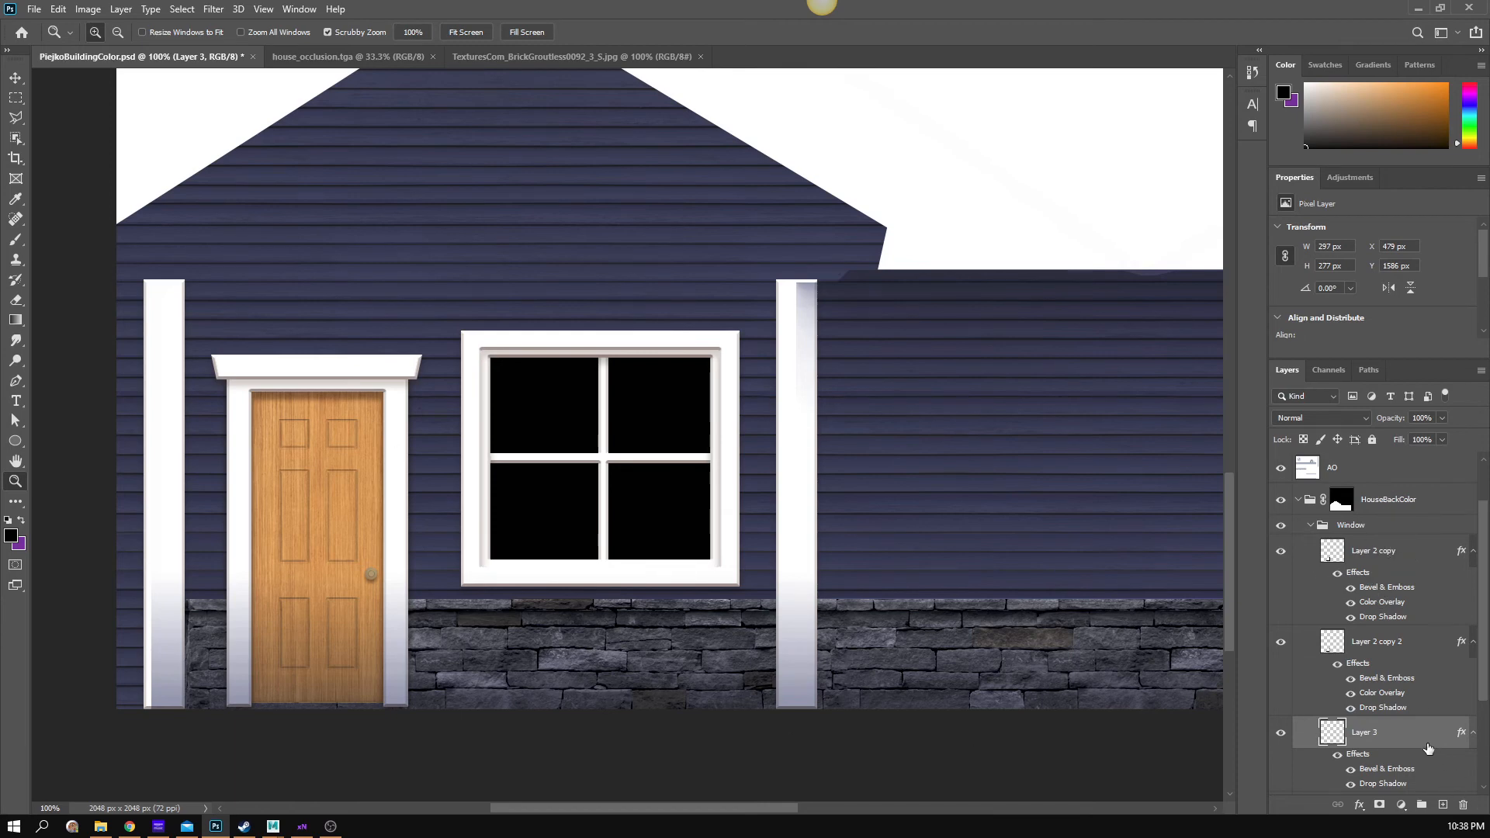
double_click(1371, 732)
text(cross)
key(Return)
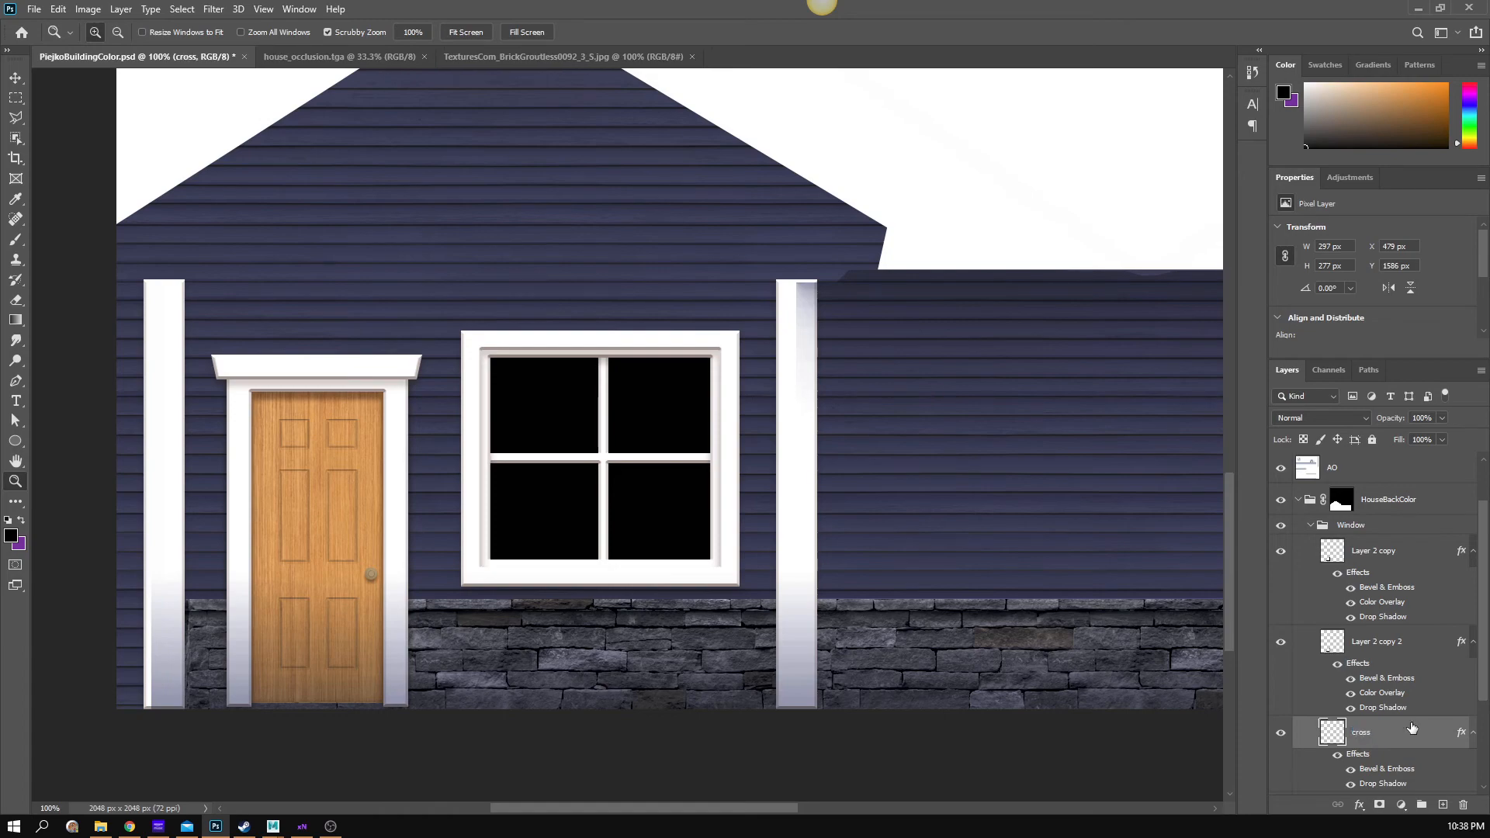
- Duplicate the cross layer and move the copy so that its centre sits in the window's upper-left pane
right_click(1359, 741)
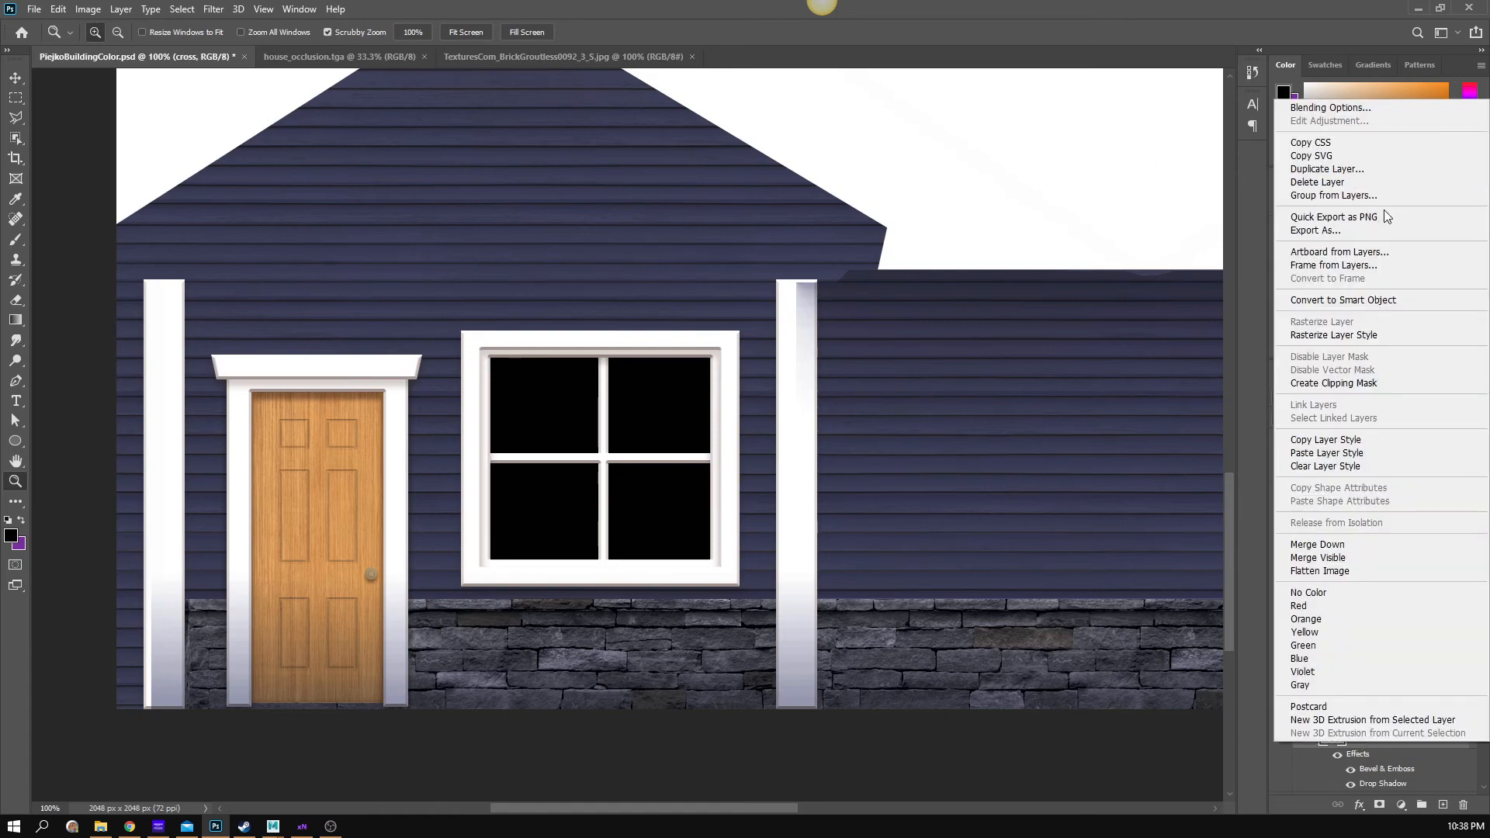
click(1368, 170)
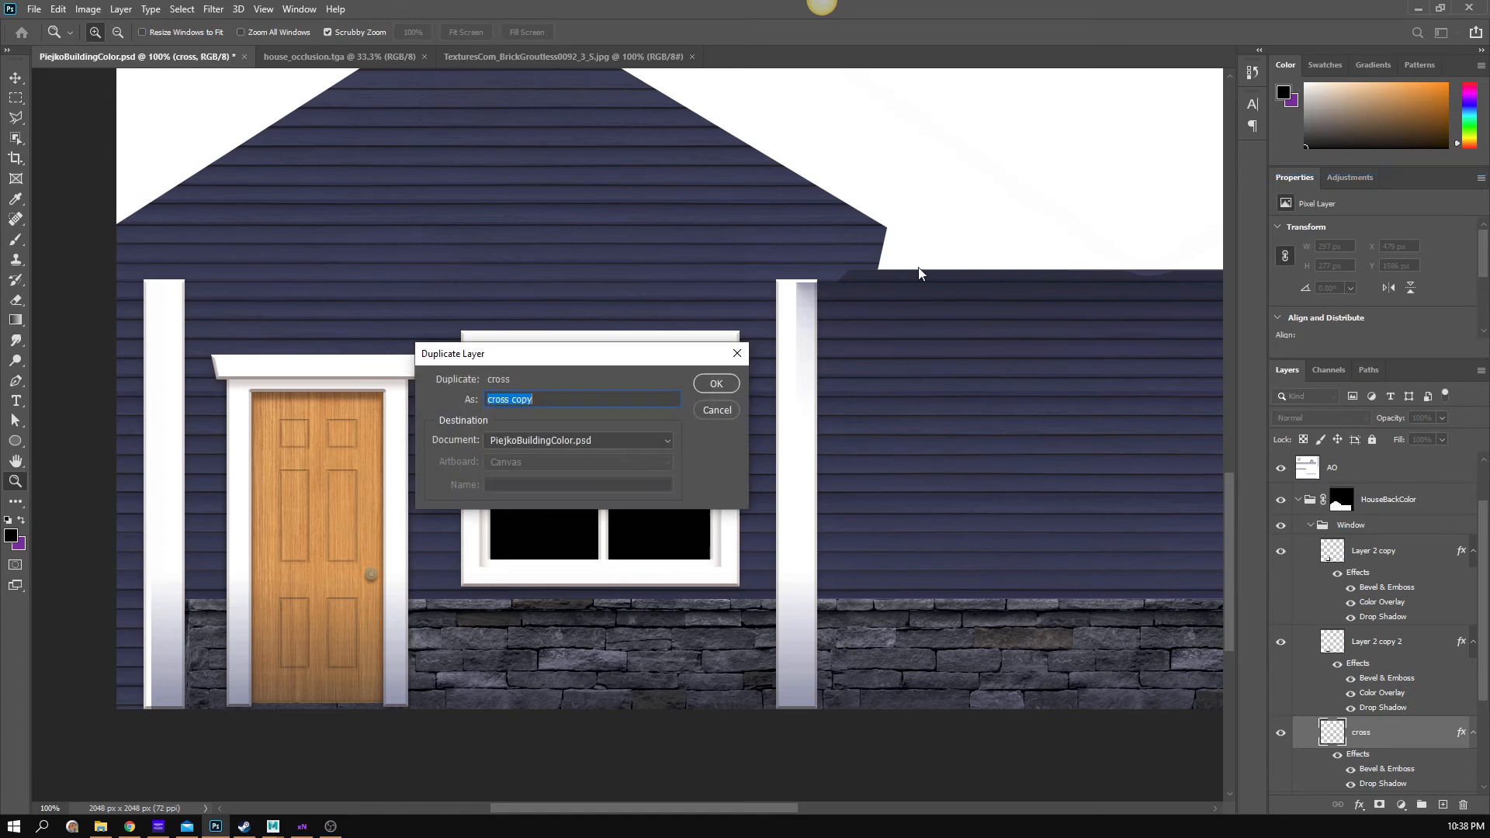
click(716, 383)
key(v)
drag(601, 470, 554, 404)
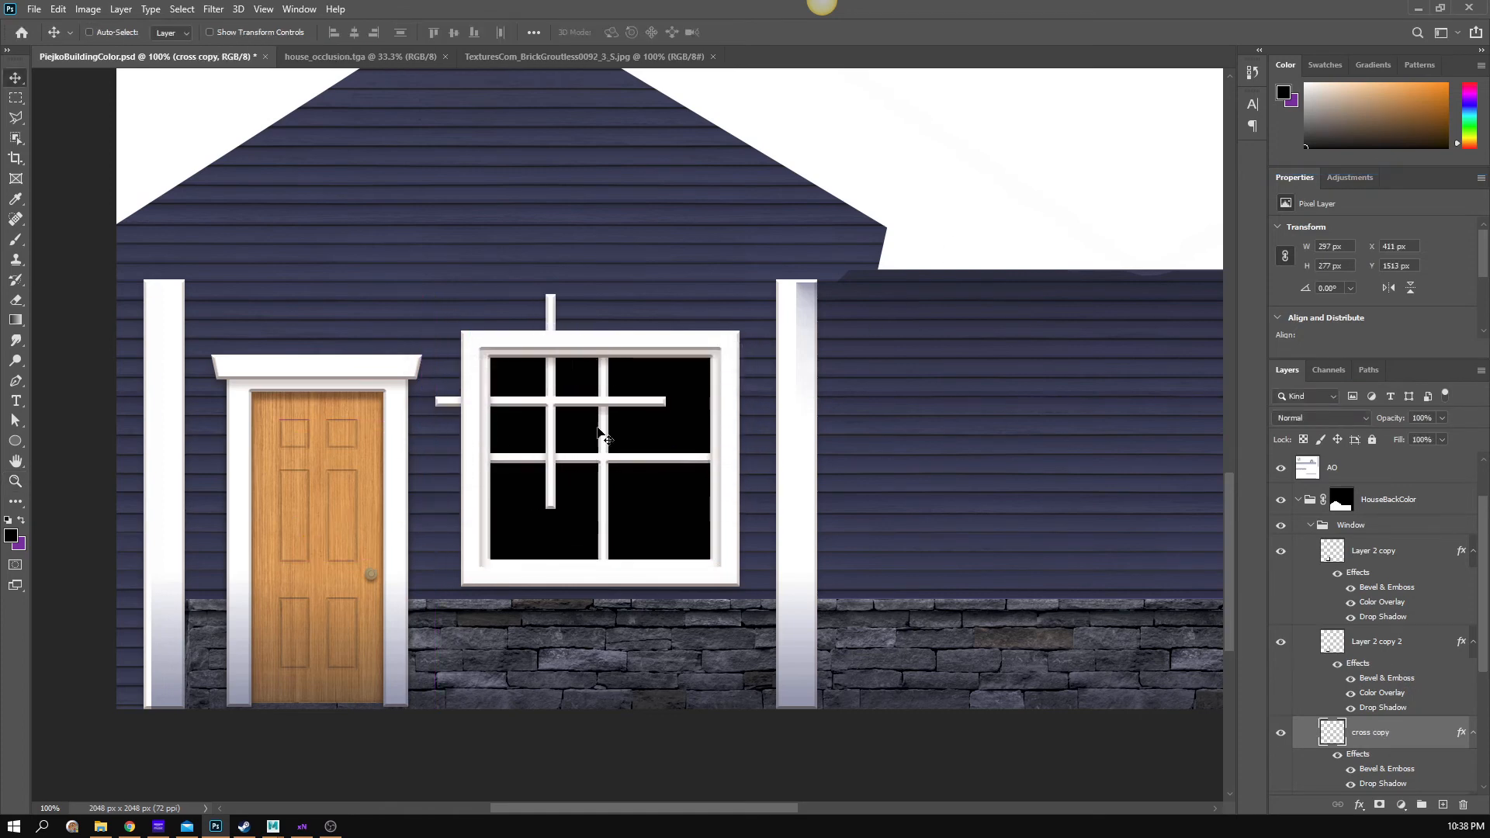
key(Down)
key(Down)
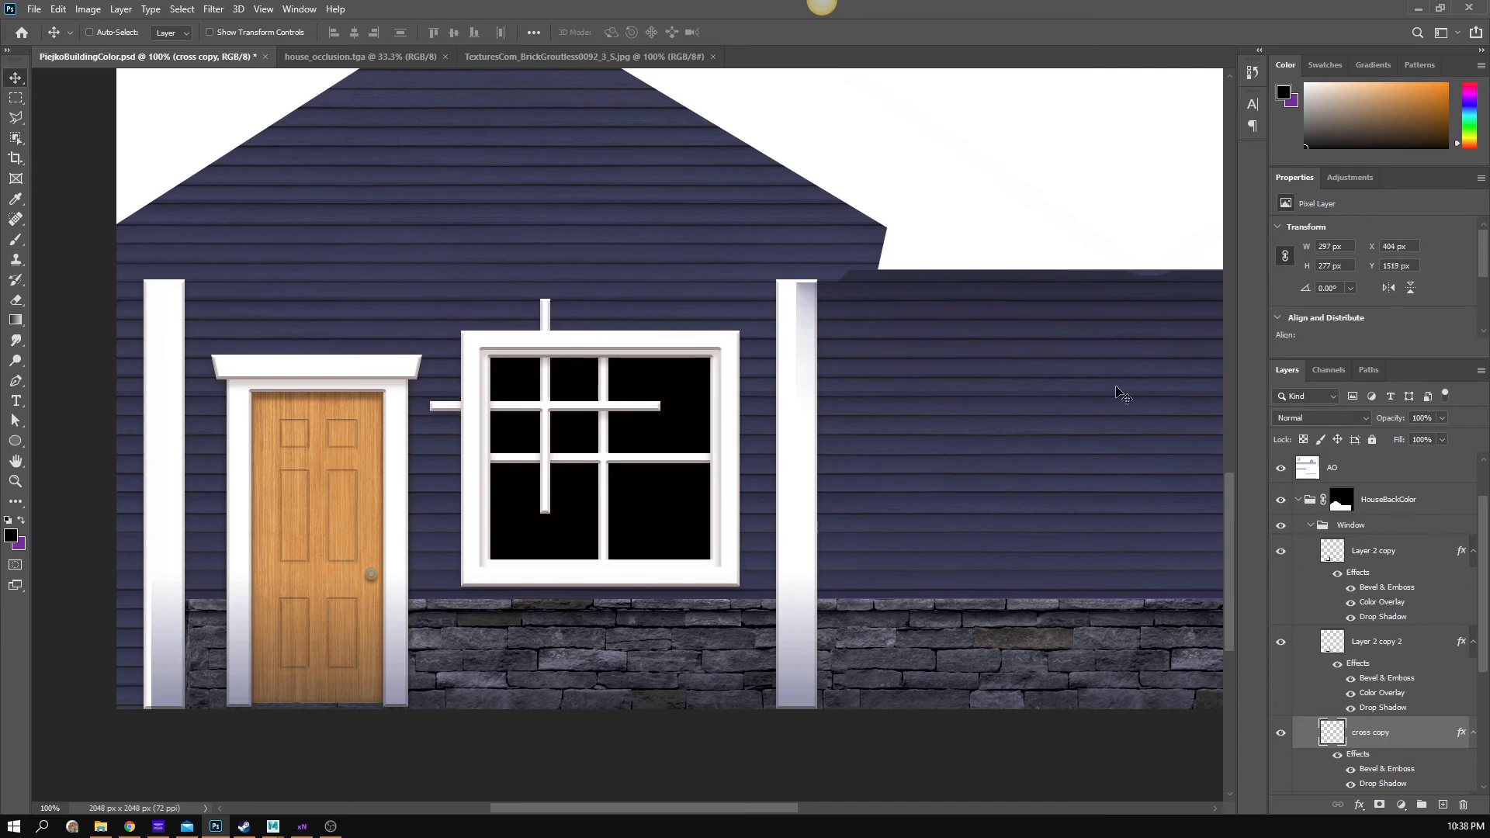
key(Left)
- Scale the copied cross proportionally about its centre to 60.52% to fit the upper-left pane
key(ctrl)
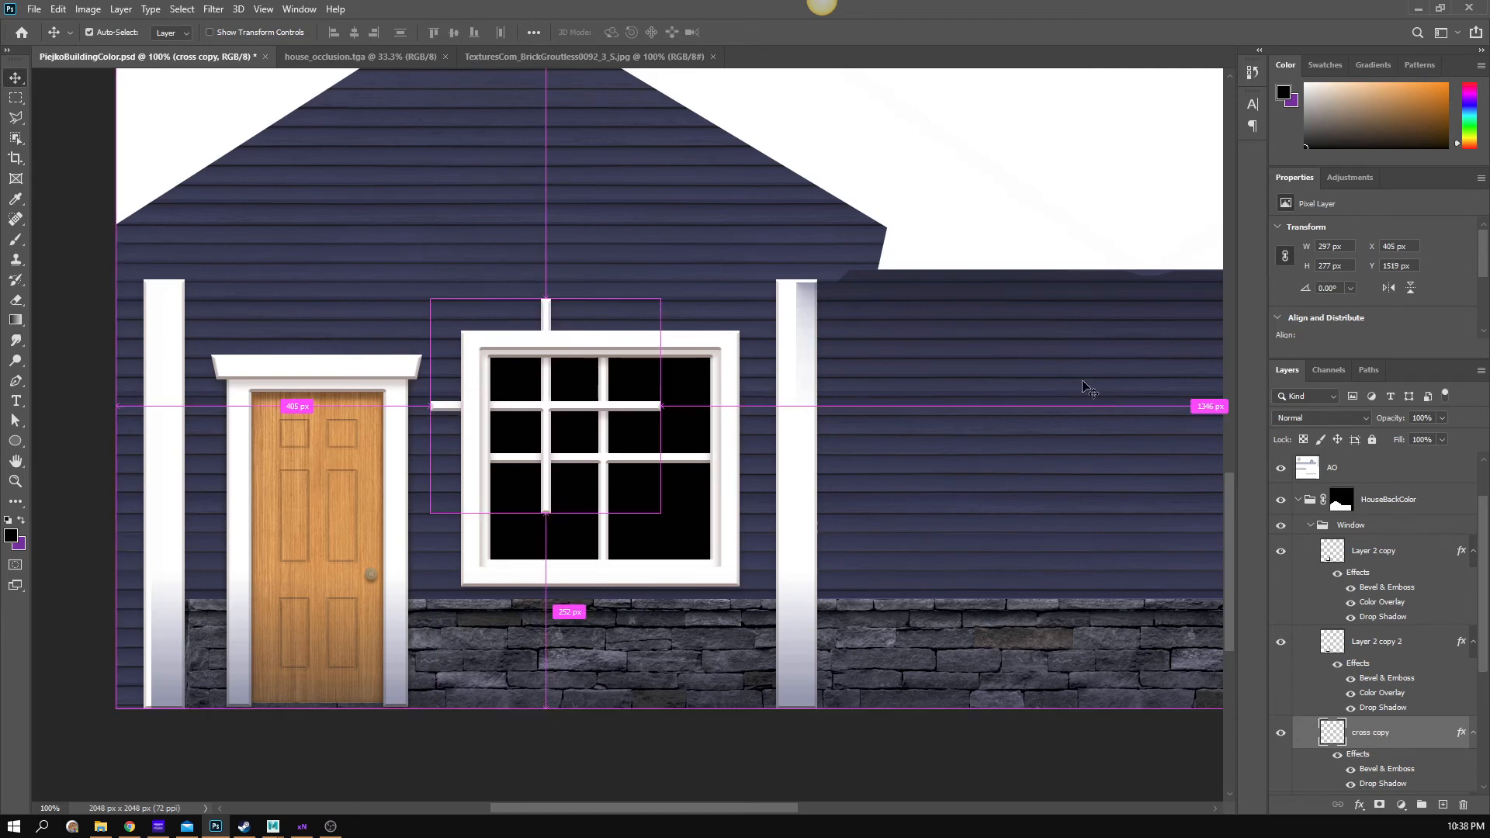
key(ctrl+t)
drag(660, 516, 619, 474)
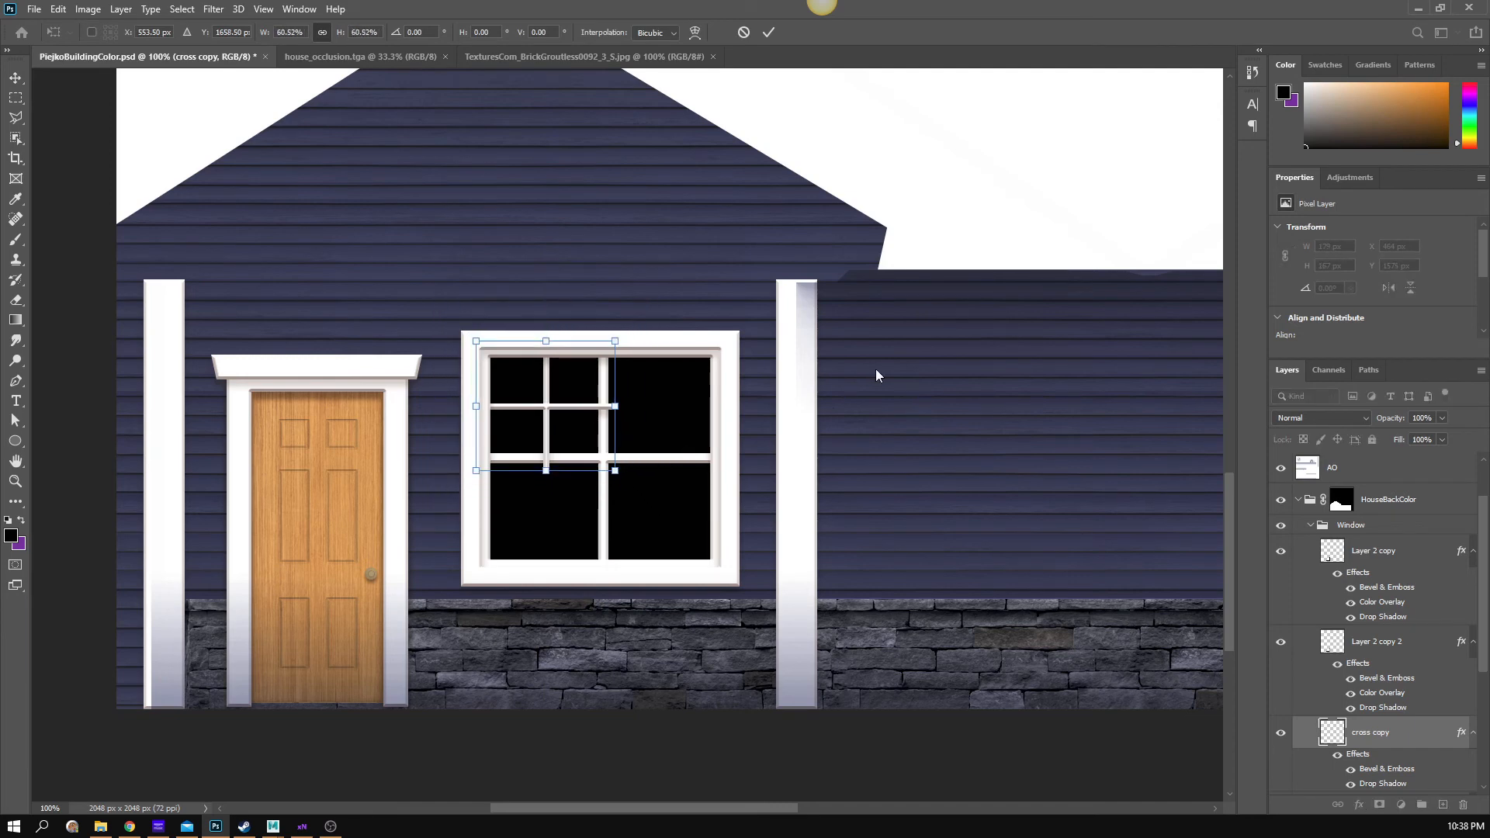
key(Down)
key(Return)
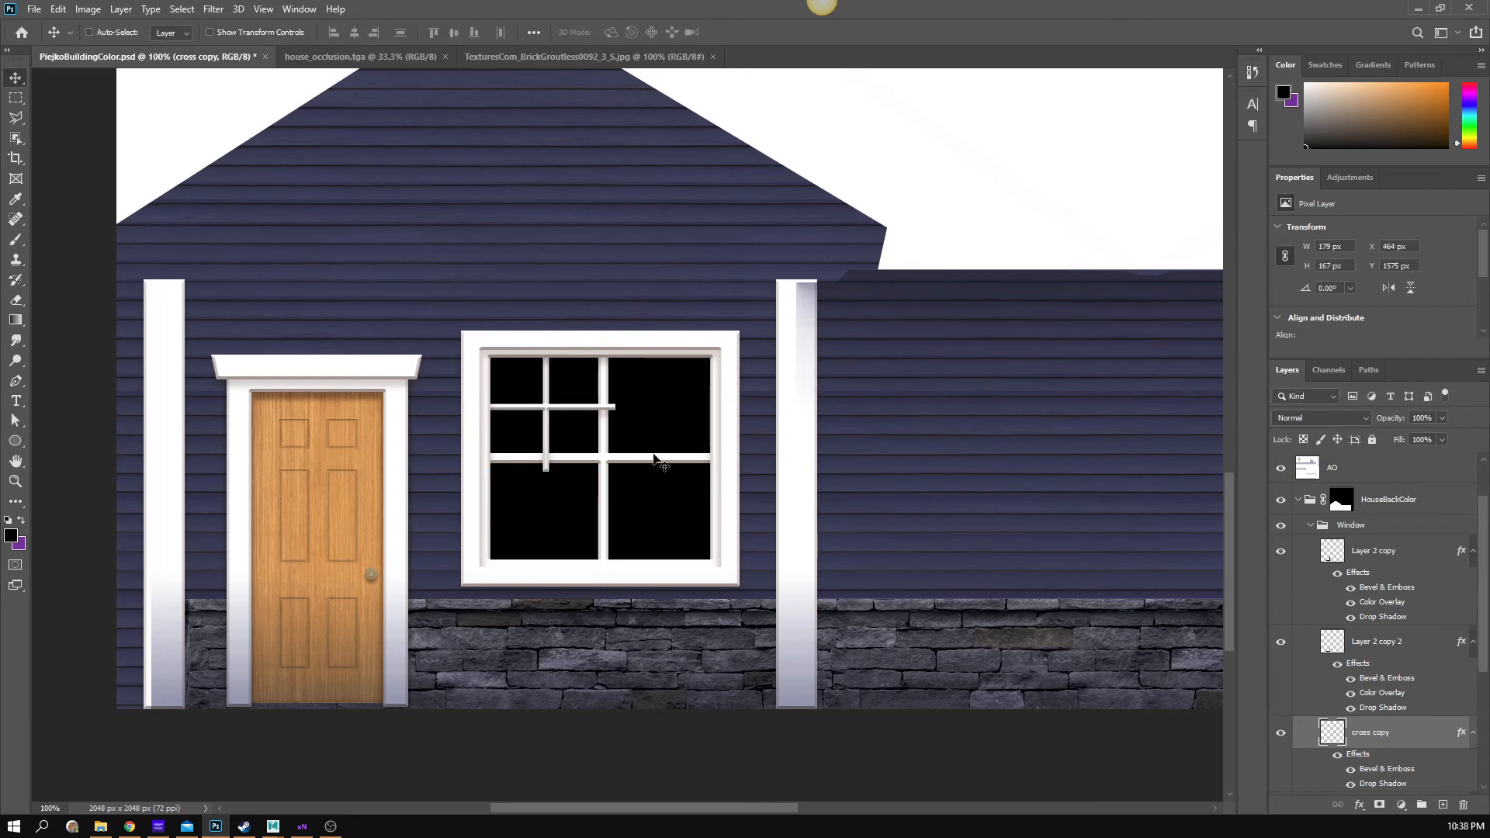
- Delete the small cross's ends overhanging the upper-left pane, place its layer beneath the cross layer and clear the selection
key(e)
click(17, 98)
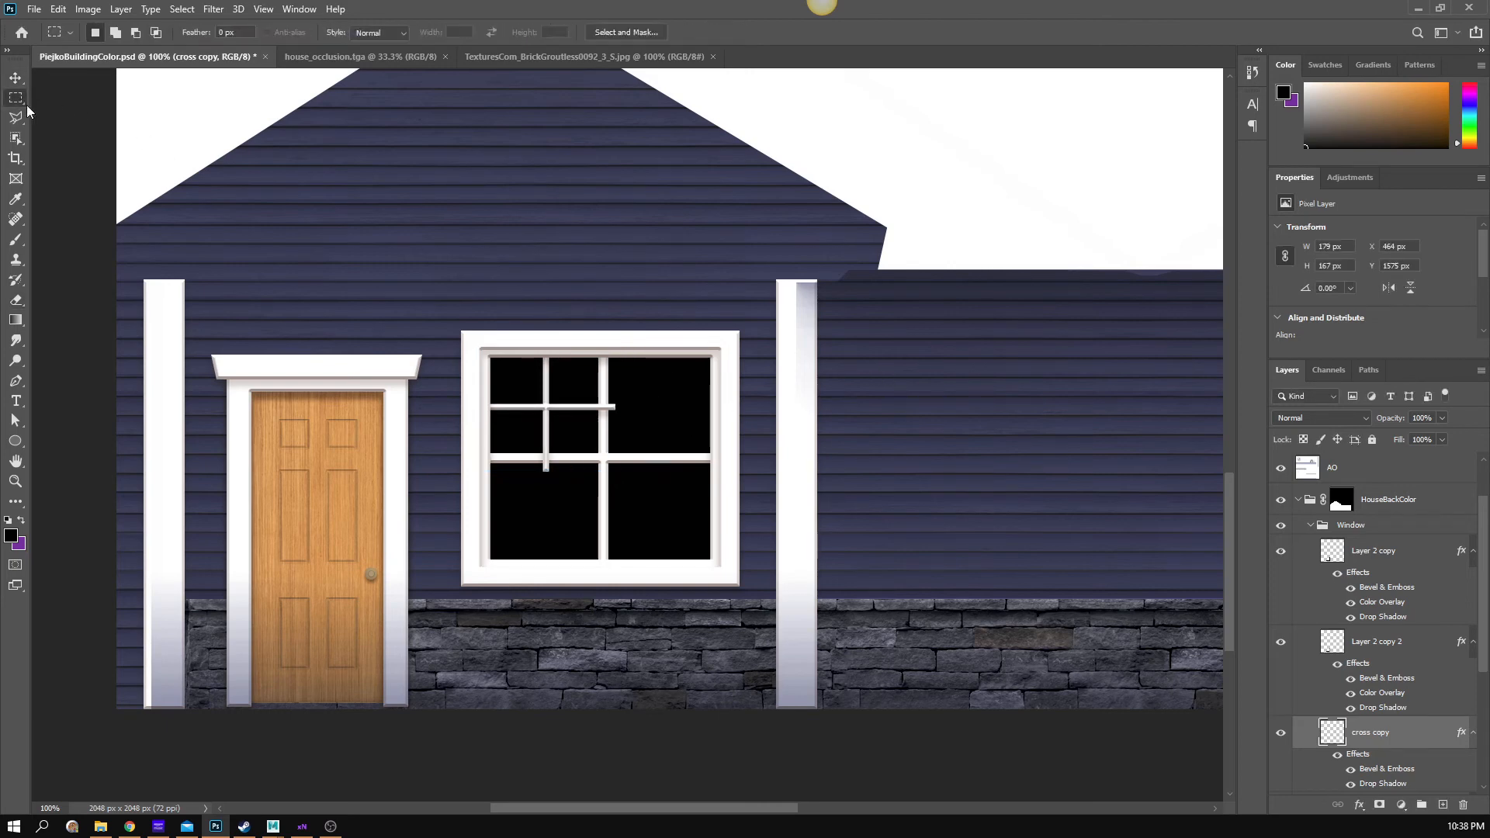
drag(721, 491, 604, 339)
drag(737, 566, 483, 461)
scroll(1397, 718, down, 3)
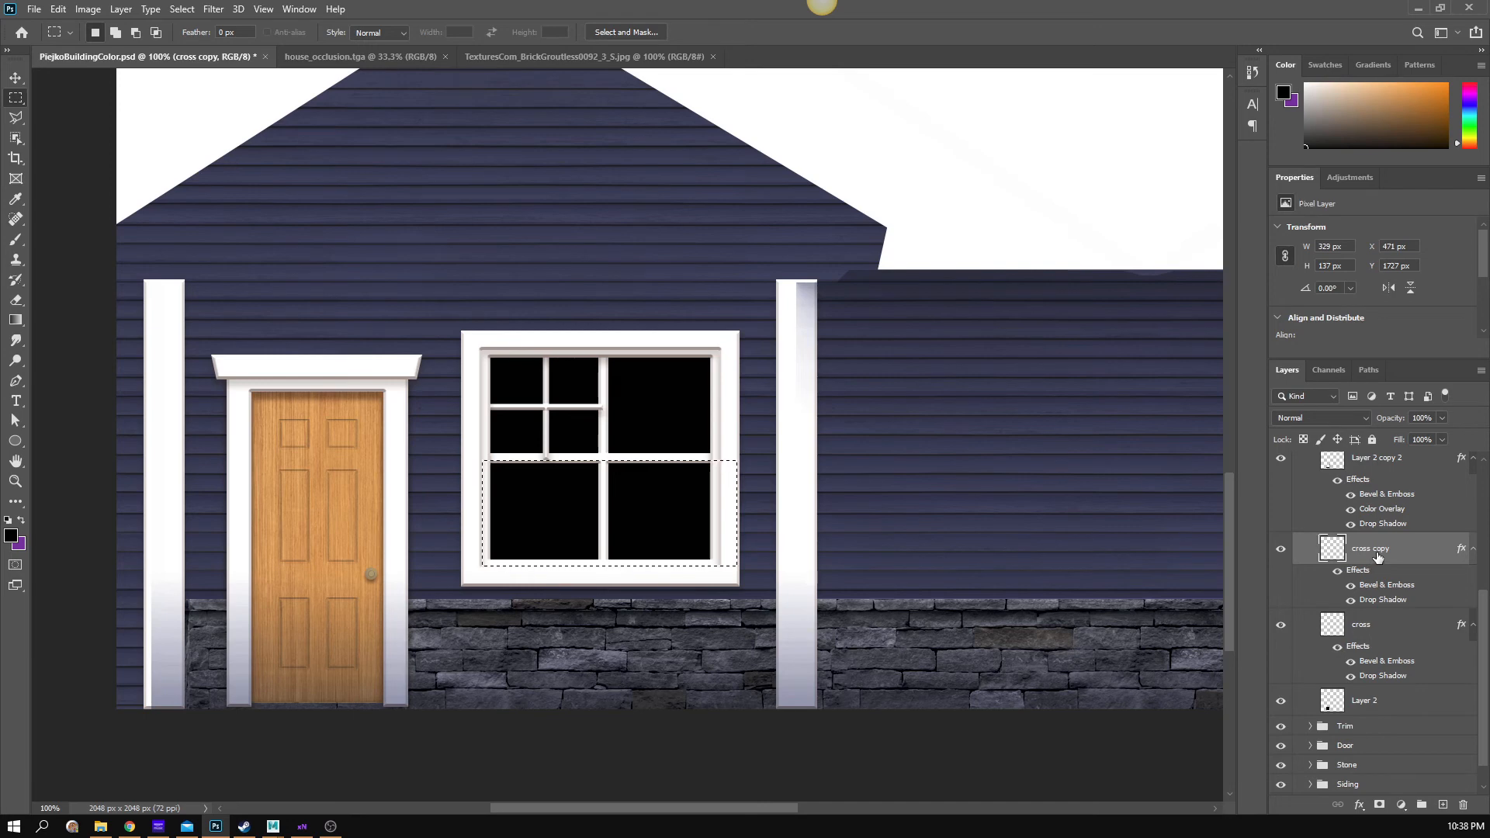
drag(1380, 560, 1445, 687)
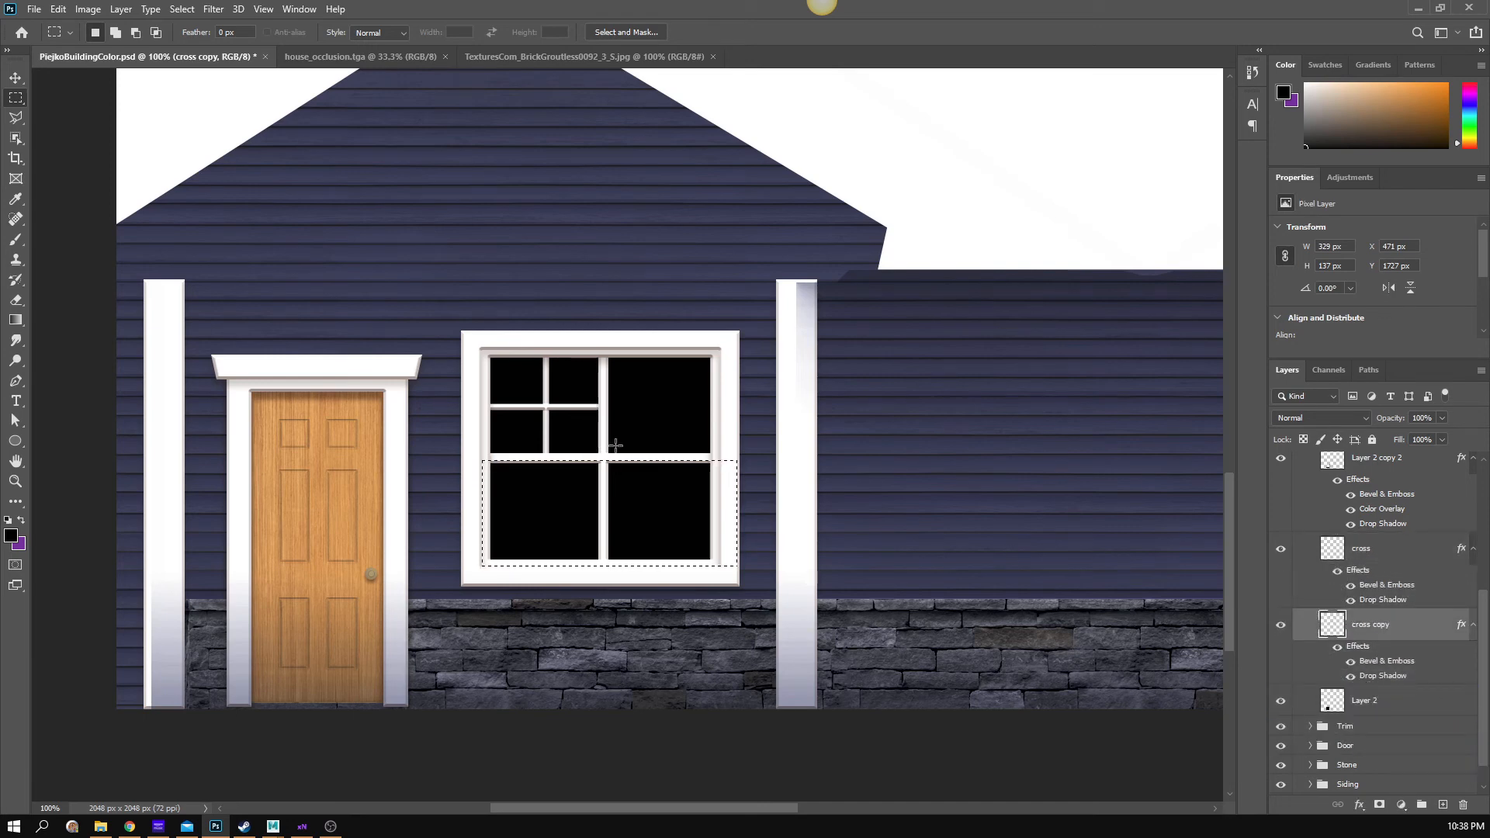
key(ctrl+d)
key(v)
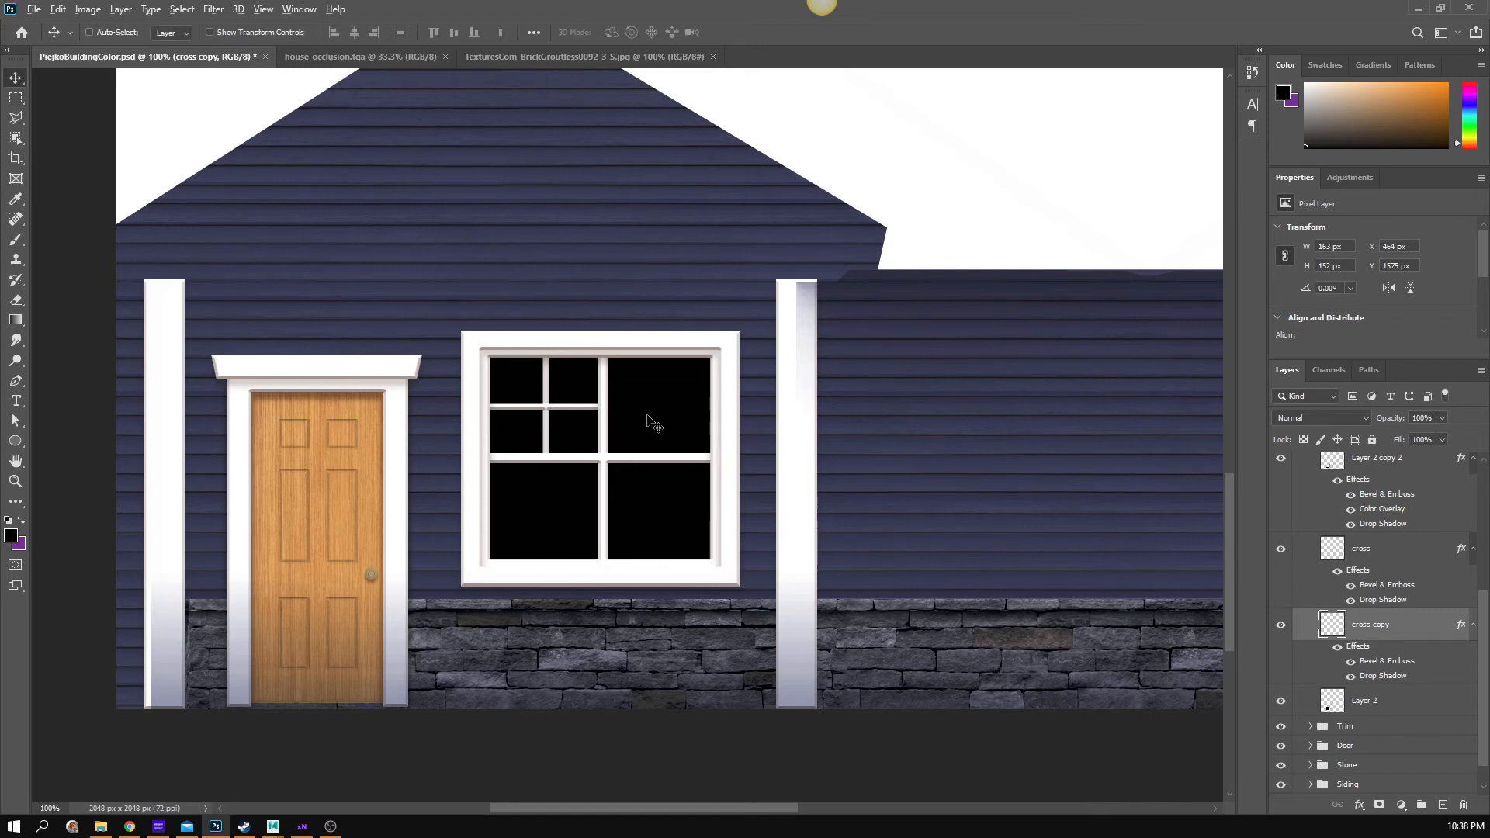
- Duplicate the small cross and move the copy 131 px straight down into the window's lower-left pane
key(ctrl+j)
key(shift+Down)
key(shift+Down)
key(shift+Down)
key(shift+Down)
key(shift+Down)
key(shift+Down)
key(shift+Down)
key(shift+Down)
key(shift+Down)
key(shift+Down)
key(shift+Down)
key(shift+Down)
key(shift+Down)
key(Down)
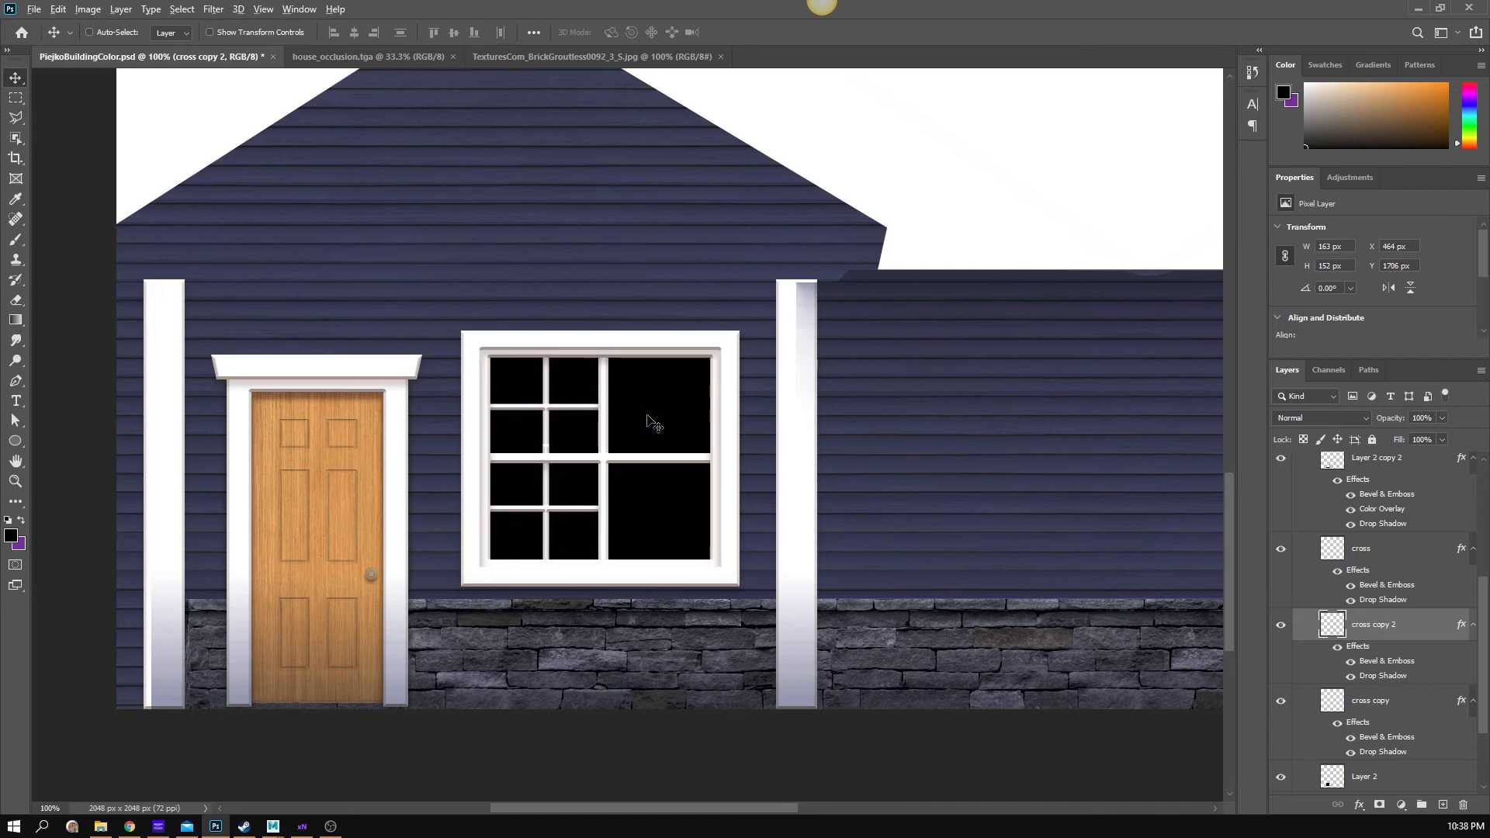
- Duplicate the lower-left small cross and move the copy 146 px to the right into the lower-right pane
key(ctrl+j)
key(shift+Right)
key(shift+Right)
key(shift+Right)
key(shift+Right)
key(shift+Right)
key(shift+Right)
key(shift+Right)
key(shift+Right)
key(shift+Right)
key(shift+Right)
key(shift+Right)
key(shift+Right)
key(shift+Right)
key(Right)
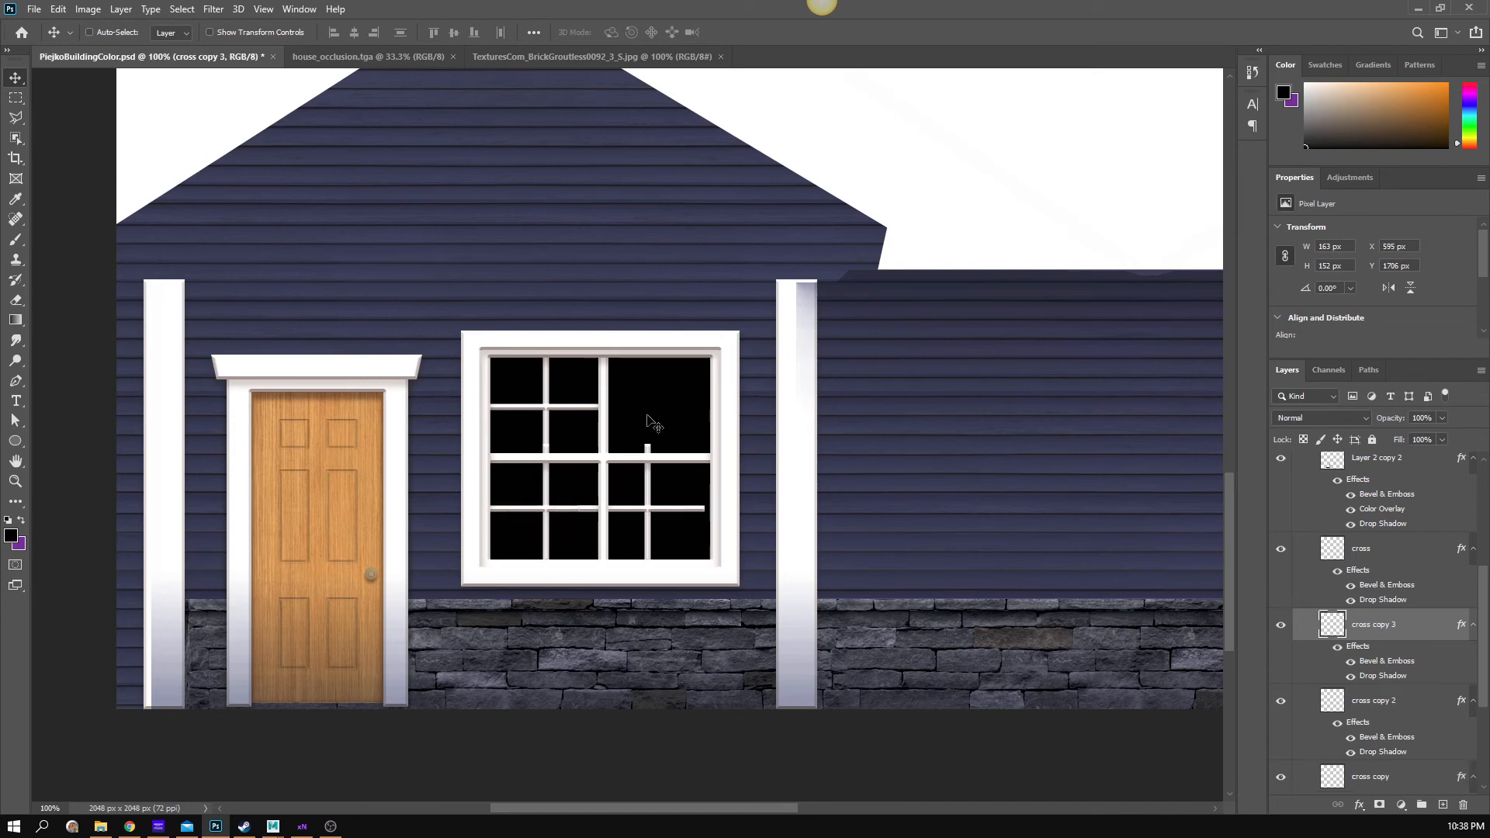
key(shift+Right)
key(shift+Right)
key(Left)
key(Left)
key(Left)
key(Left)
key(Left)
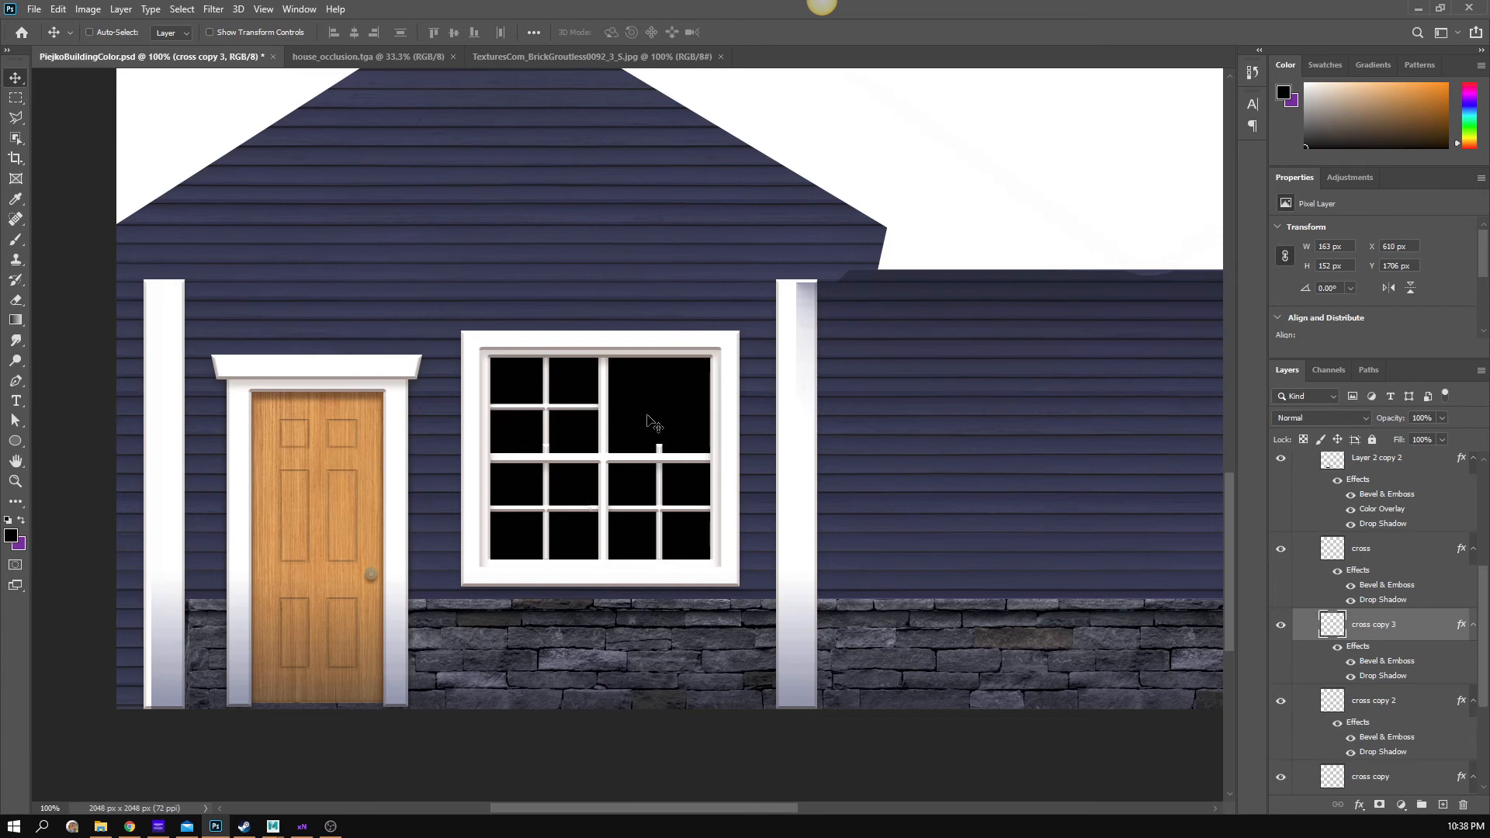
- Duplicate the lower-right small cross and move the copy 131 px straight up into the window's upper-right pane
key(ctrl+j)
key(Up)
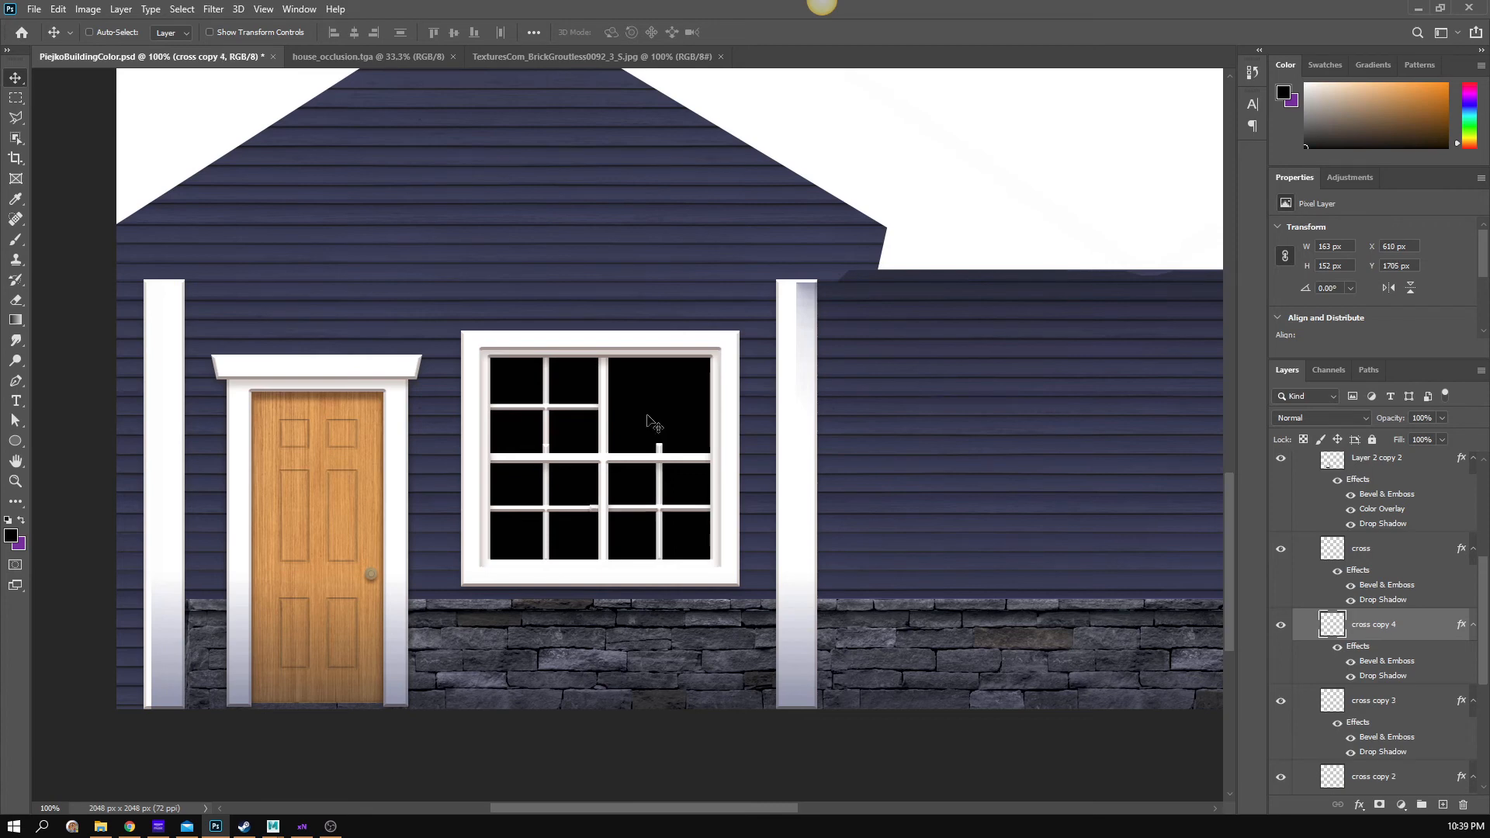
key(shift+Up)
key(shift+Up)
key(shift+Up)
key(shift+Up)
key(shift+Up)
key(shift+Up)
key(shift+Up)
key(shift+Up)
key(shift+Up)
key(shift+Up)
key(shift+Up)
key(shift+Up)
key(shift+Up)
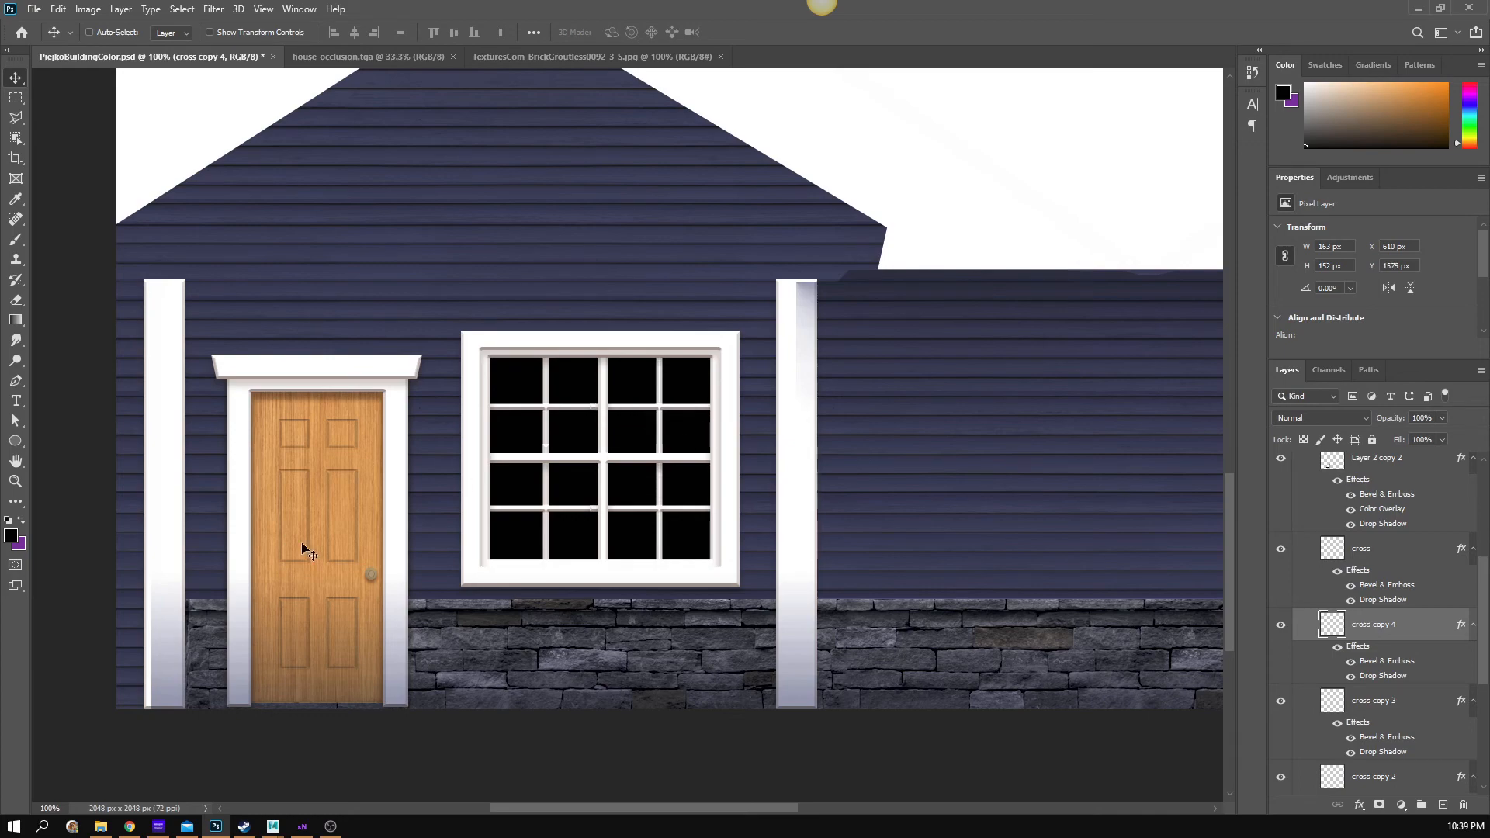
- Delete the left end of the upper-right small cross where it overhangs the neighbouring upper-left pane
key(e)
scroll(610, 423, up, 2)
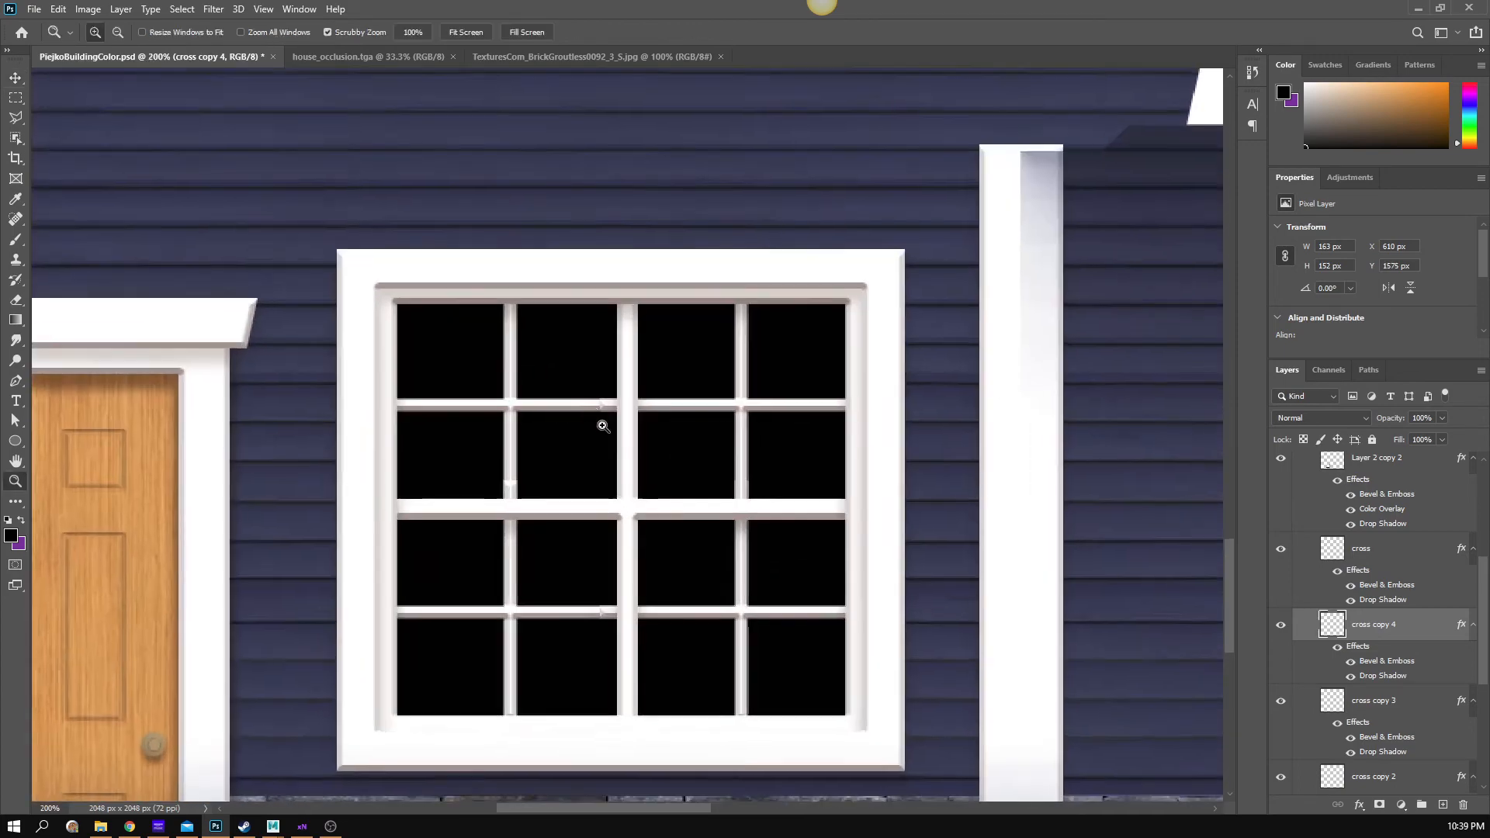
drag(726, 550, 661, 418)
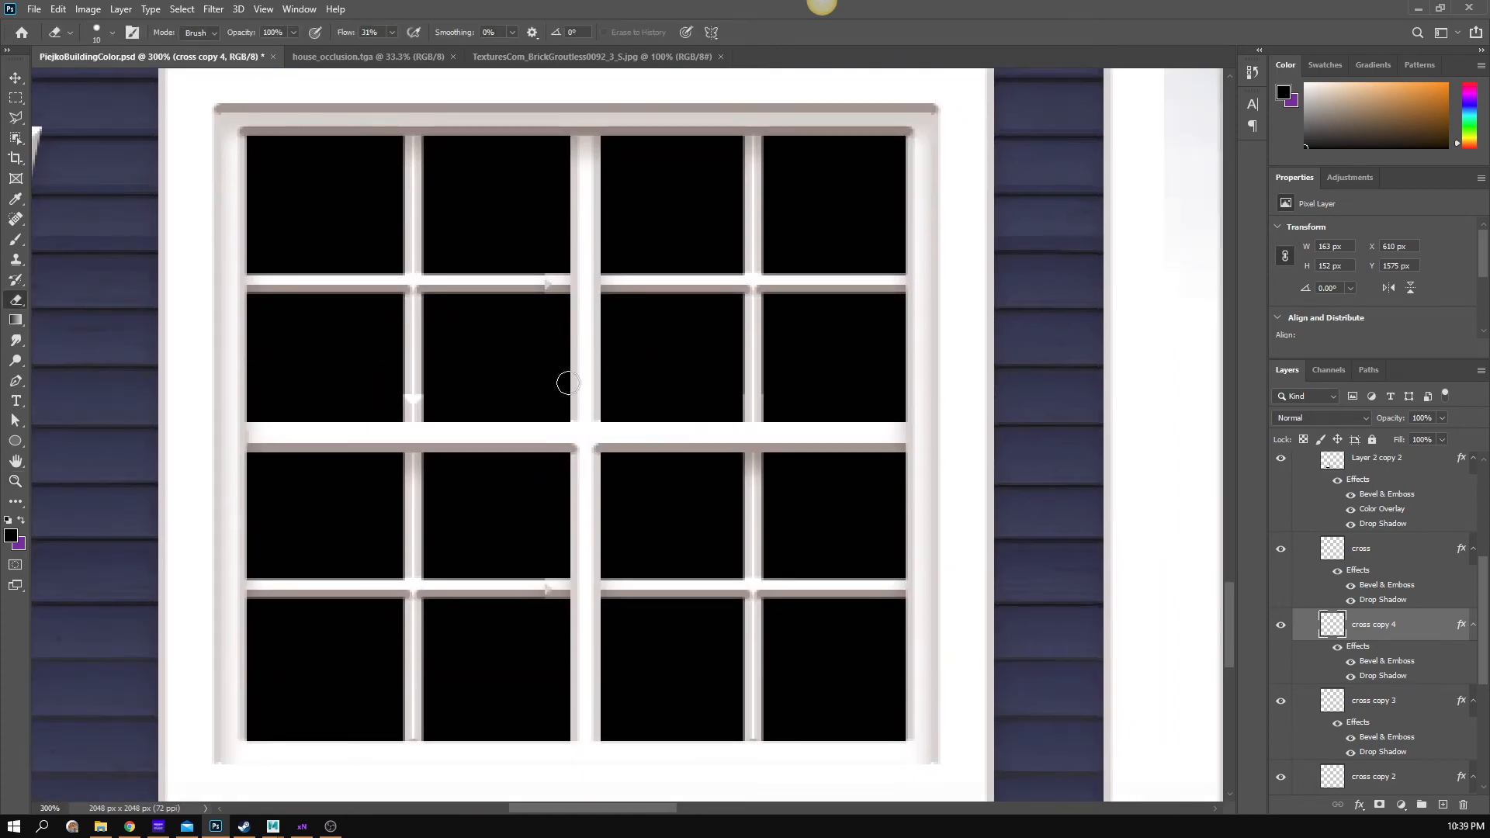
click(19, 97)
drag(456, 199, 572, 336)
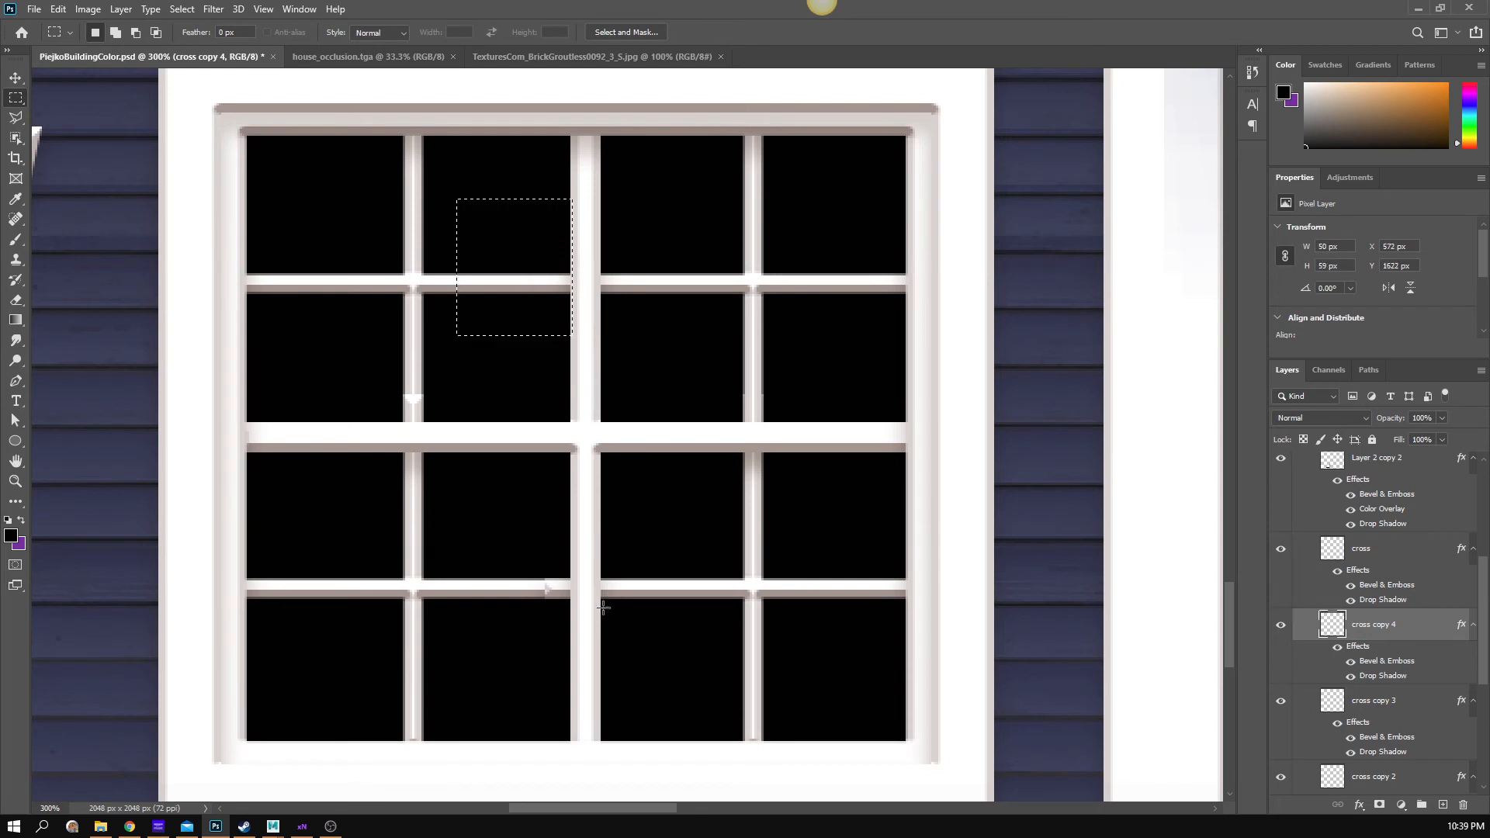
- On the cross copy 3 layer, delete the small cross's left end overhanging the lower-left pane
click(1292, 703)
click(1280, 701)
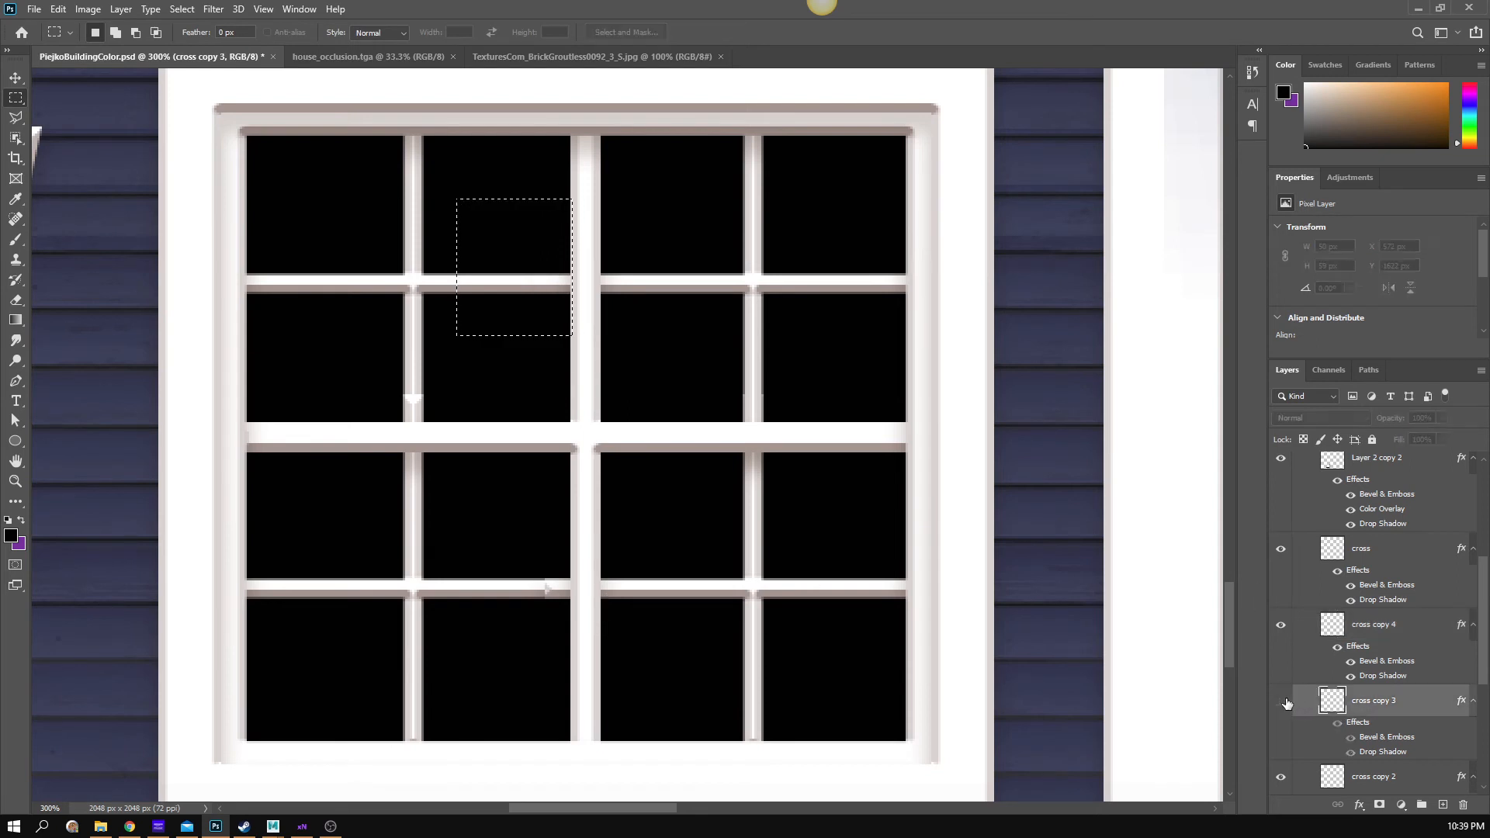
click(1280, 701)
drag(445, 525, 569, 649)
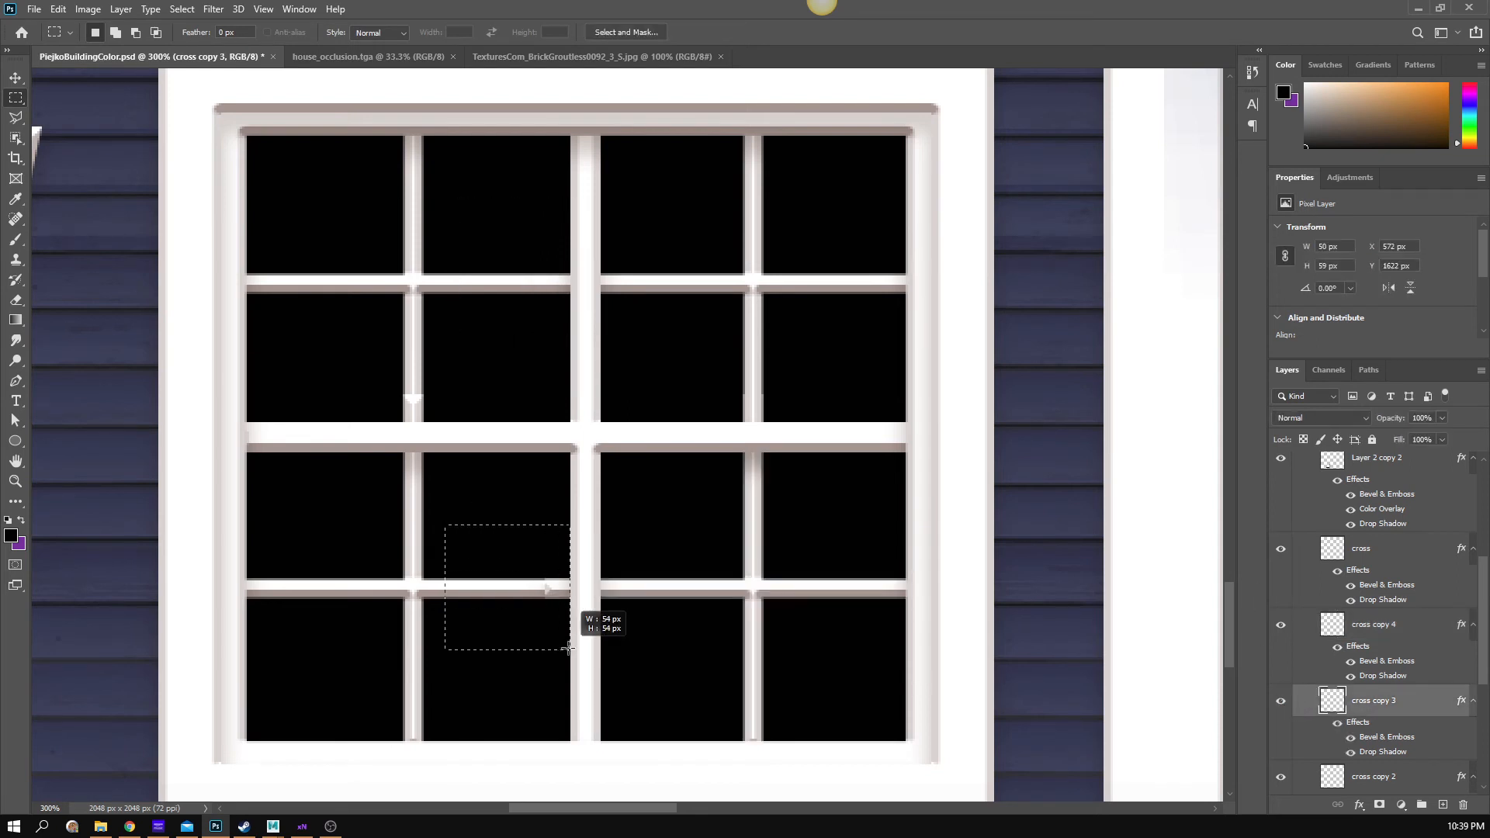
key(z)
alt+click(784, 662)
alt+click(772, 649)
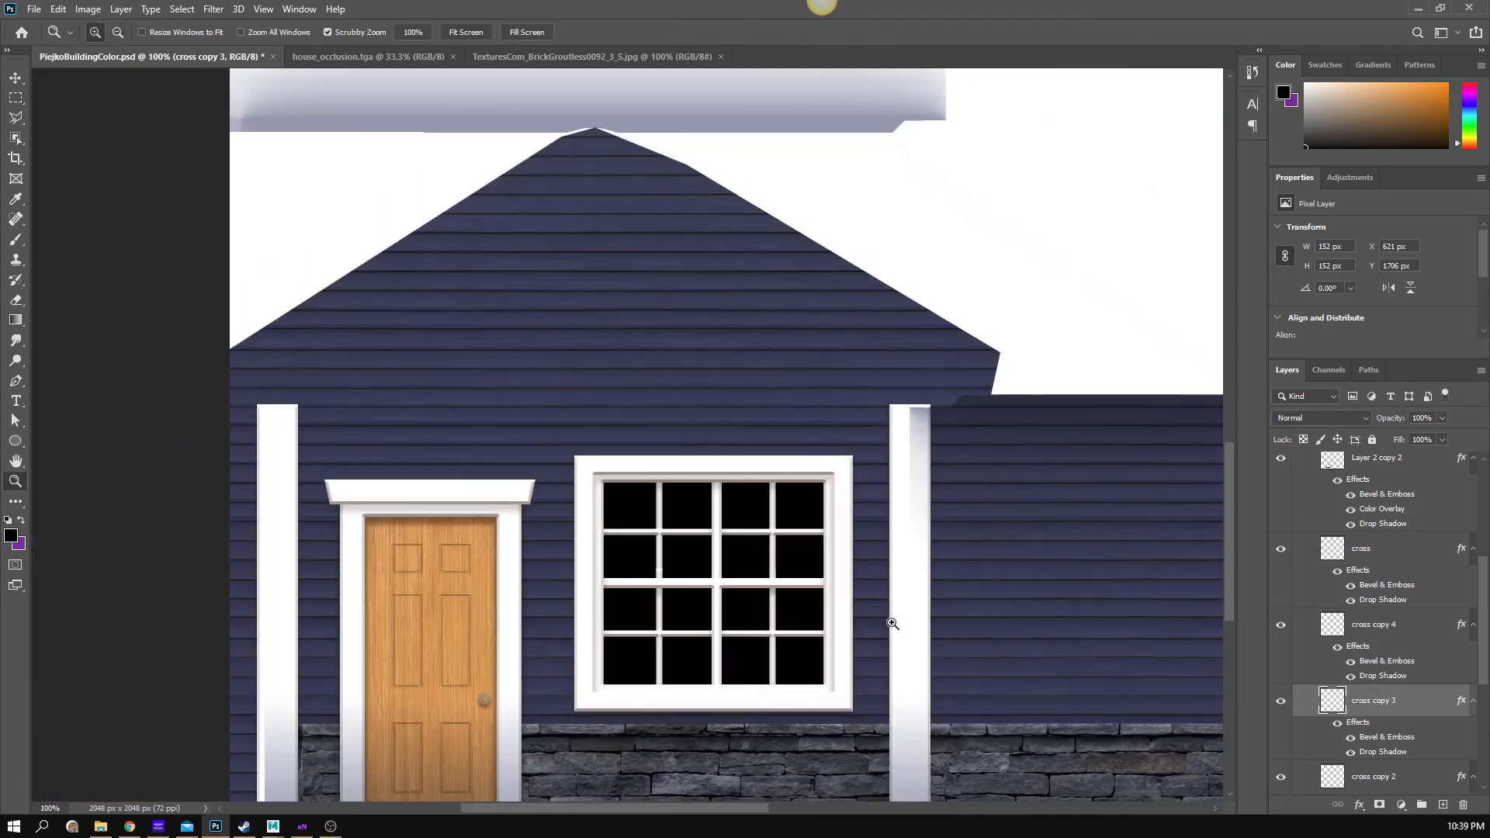
alt+click(816, 617)
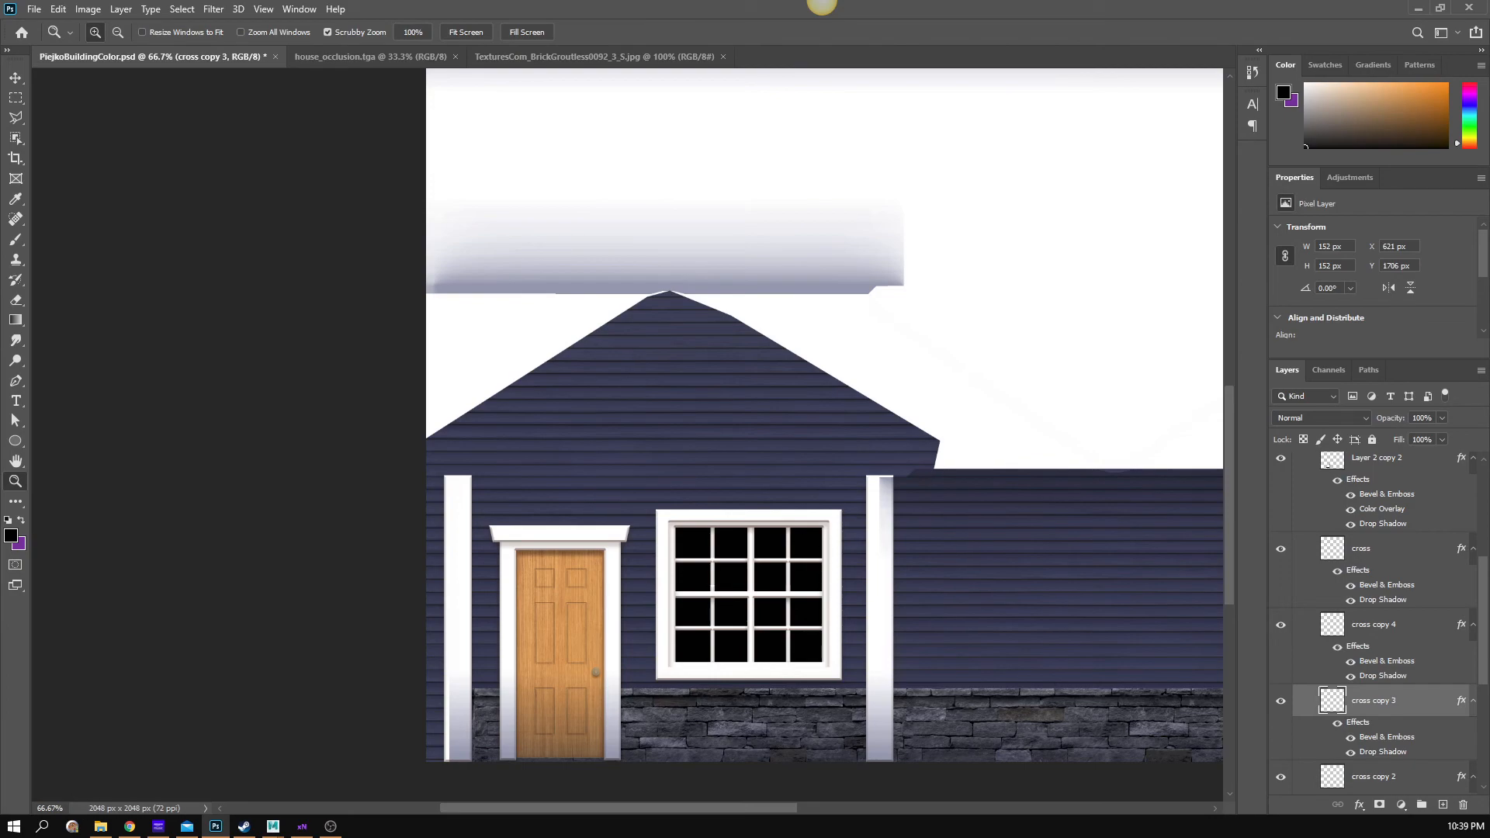
- Switch to Chrome and examine the windows in several house reference photos, including the modern house and the green house with white trim
click(130, 825)
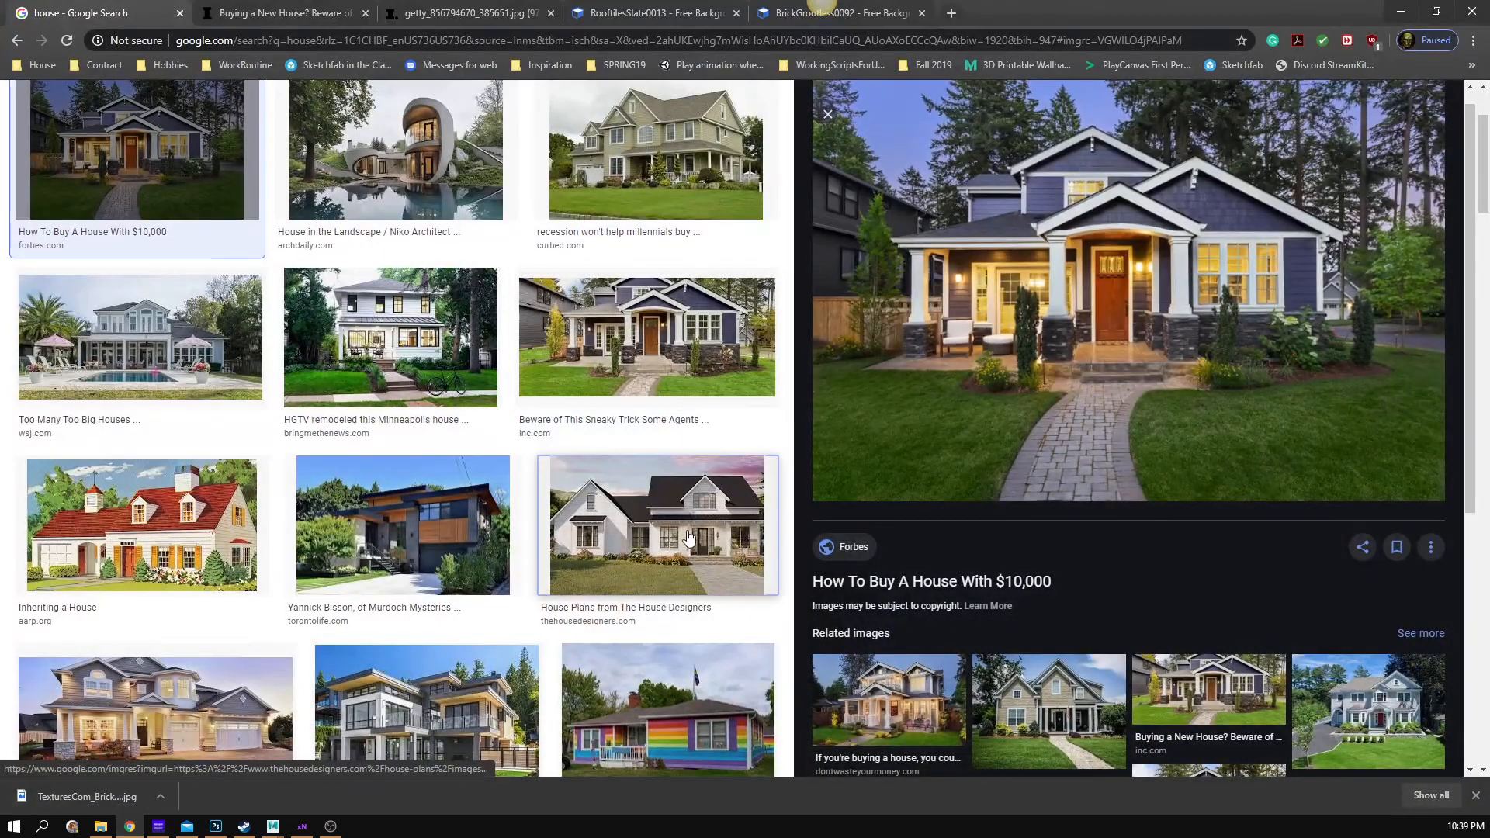
scroll(701, 548, up, 1)
scroll(701, 548, down, 1)
click(436, 537)
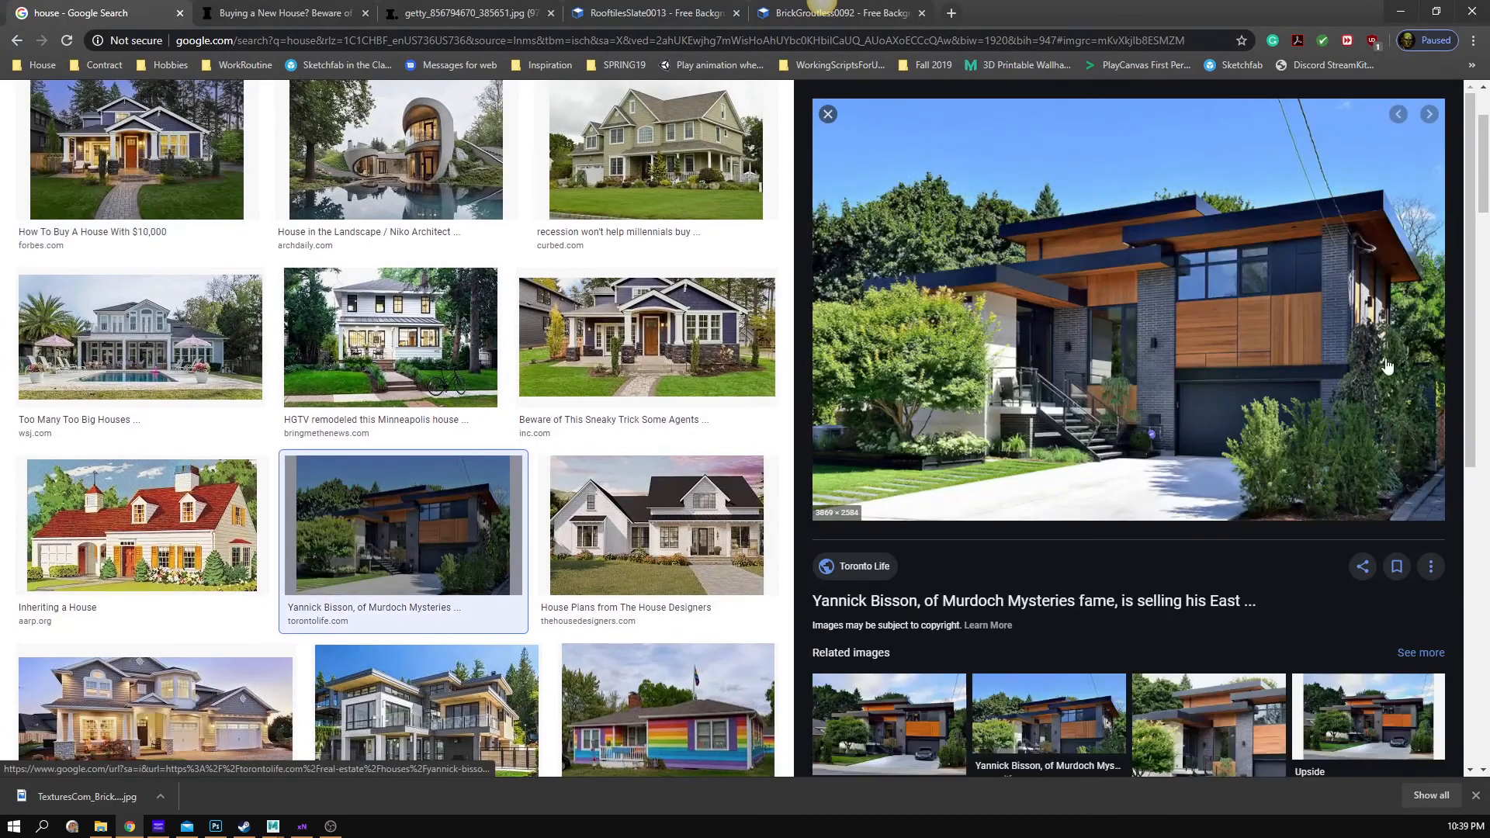
scroll(395, 419, up, 2)
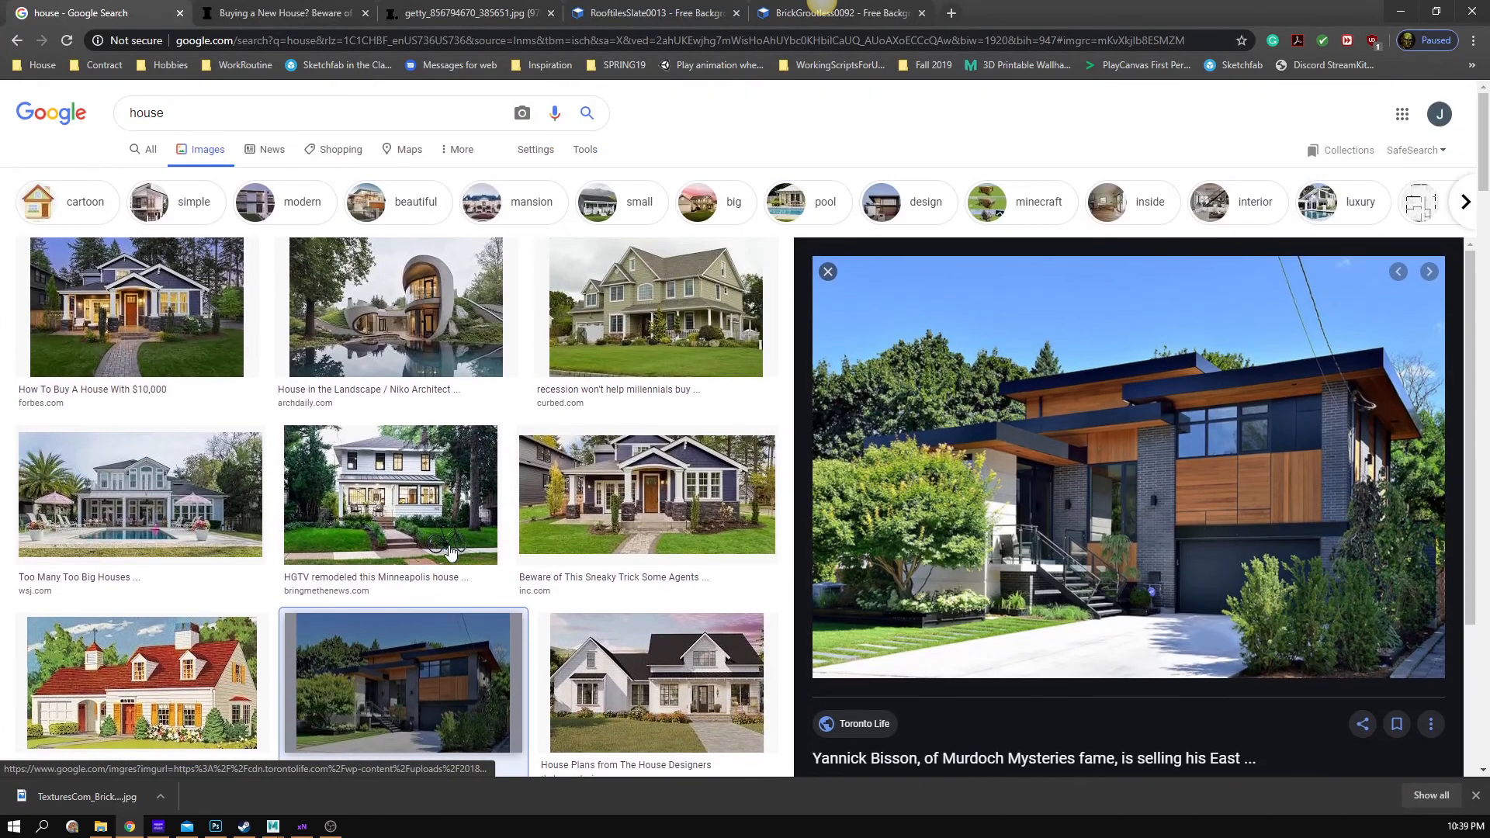
click(655, 364)
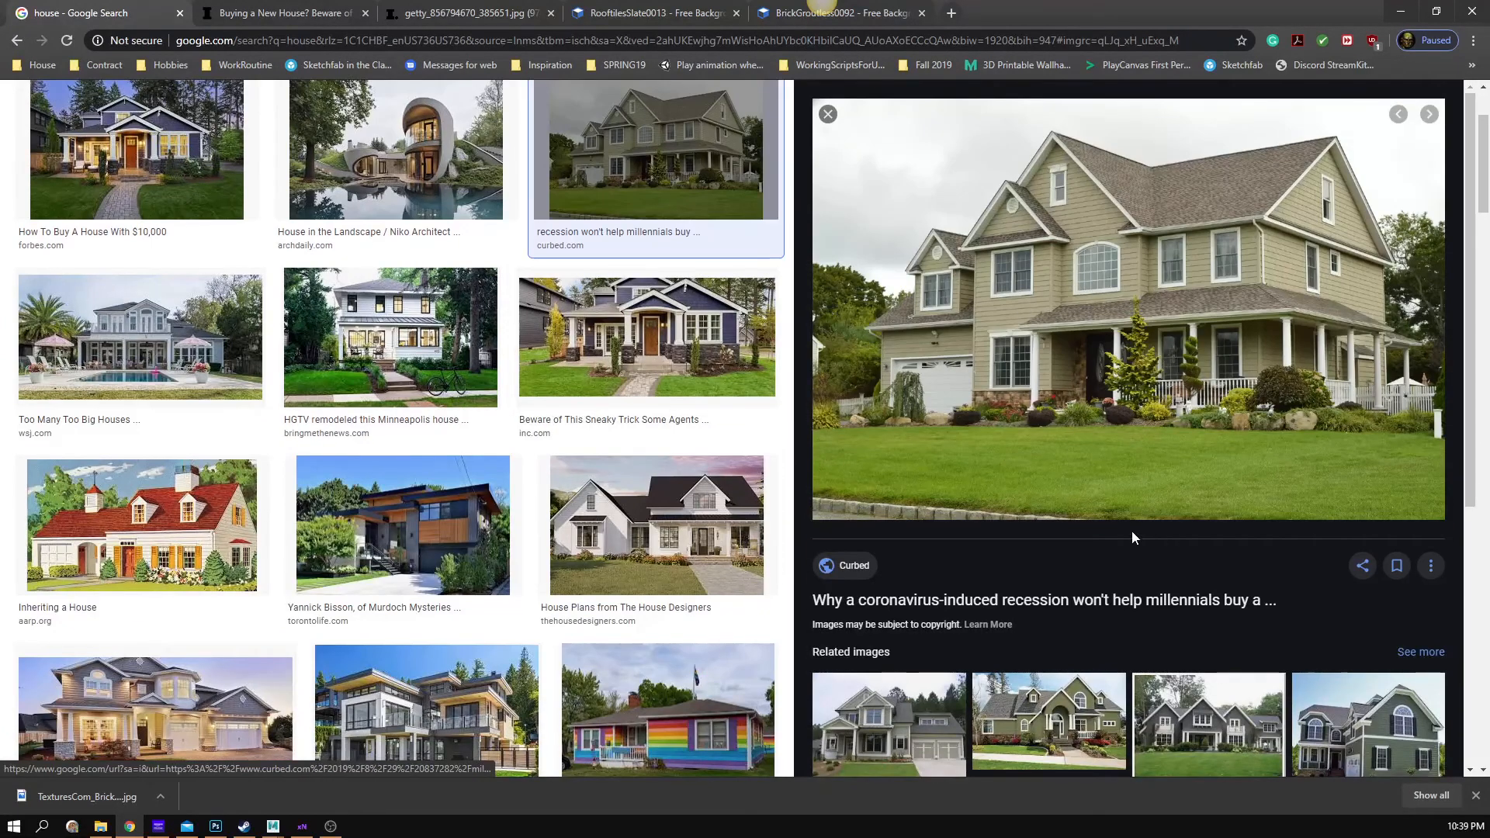
scroll(1137, 529, down, 3)
click(1321, 487)
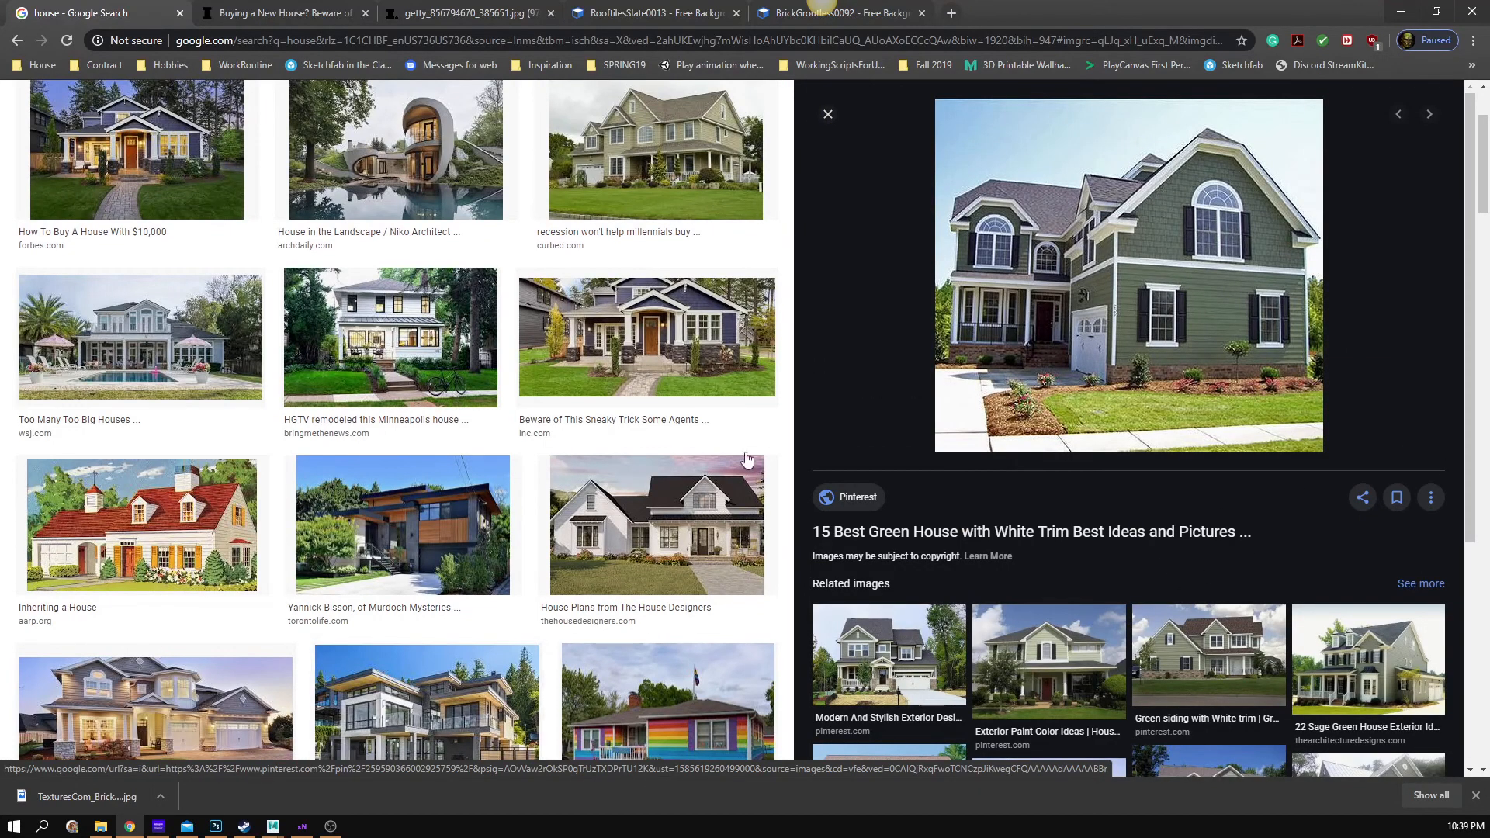
scroll(400, 477, up, 2)
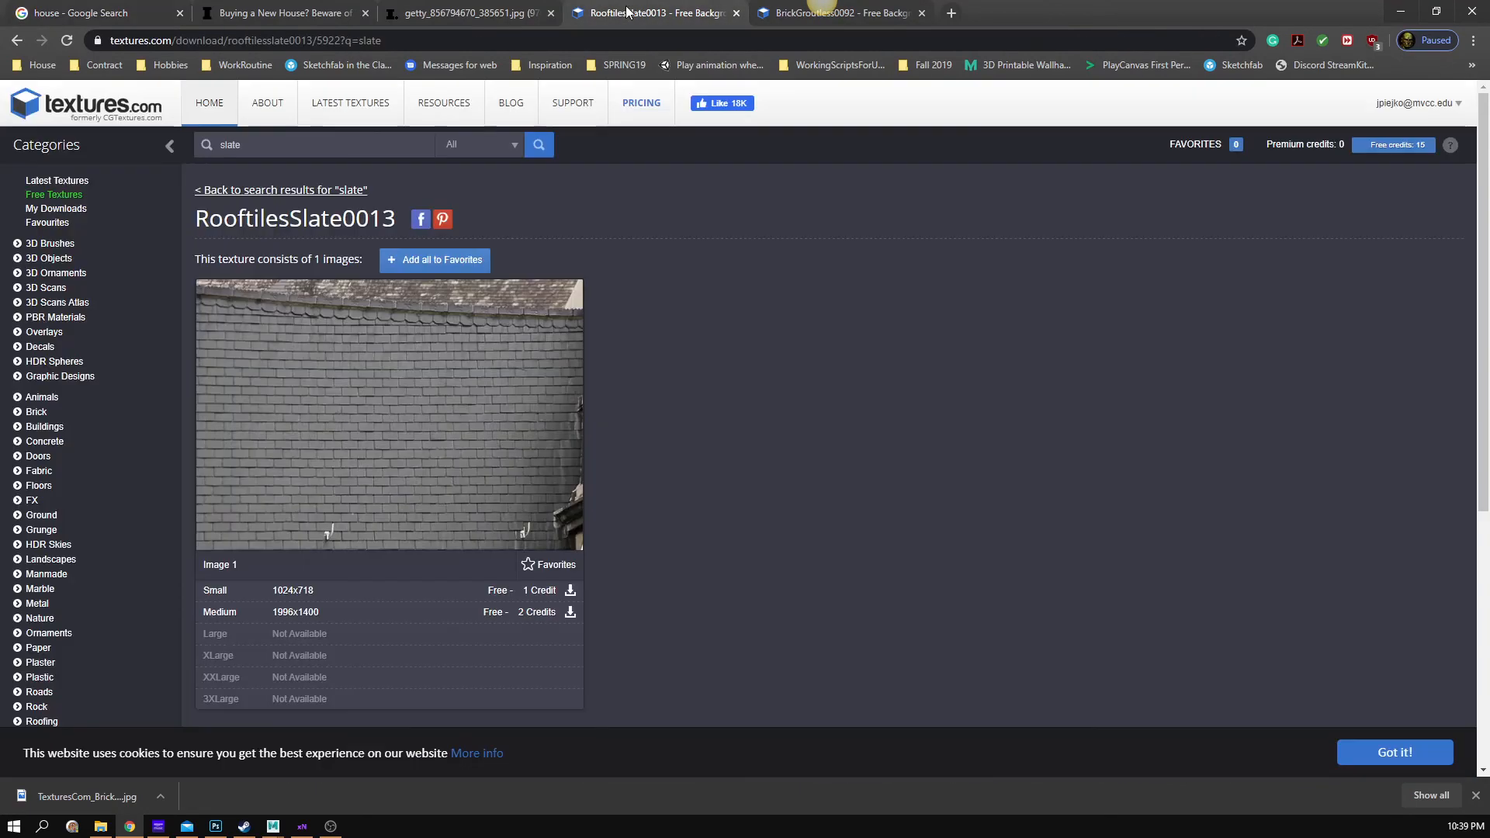
- Search textures.com for "sky", replacing the earlier "bricks" query
click(630, 12)
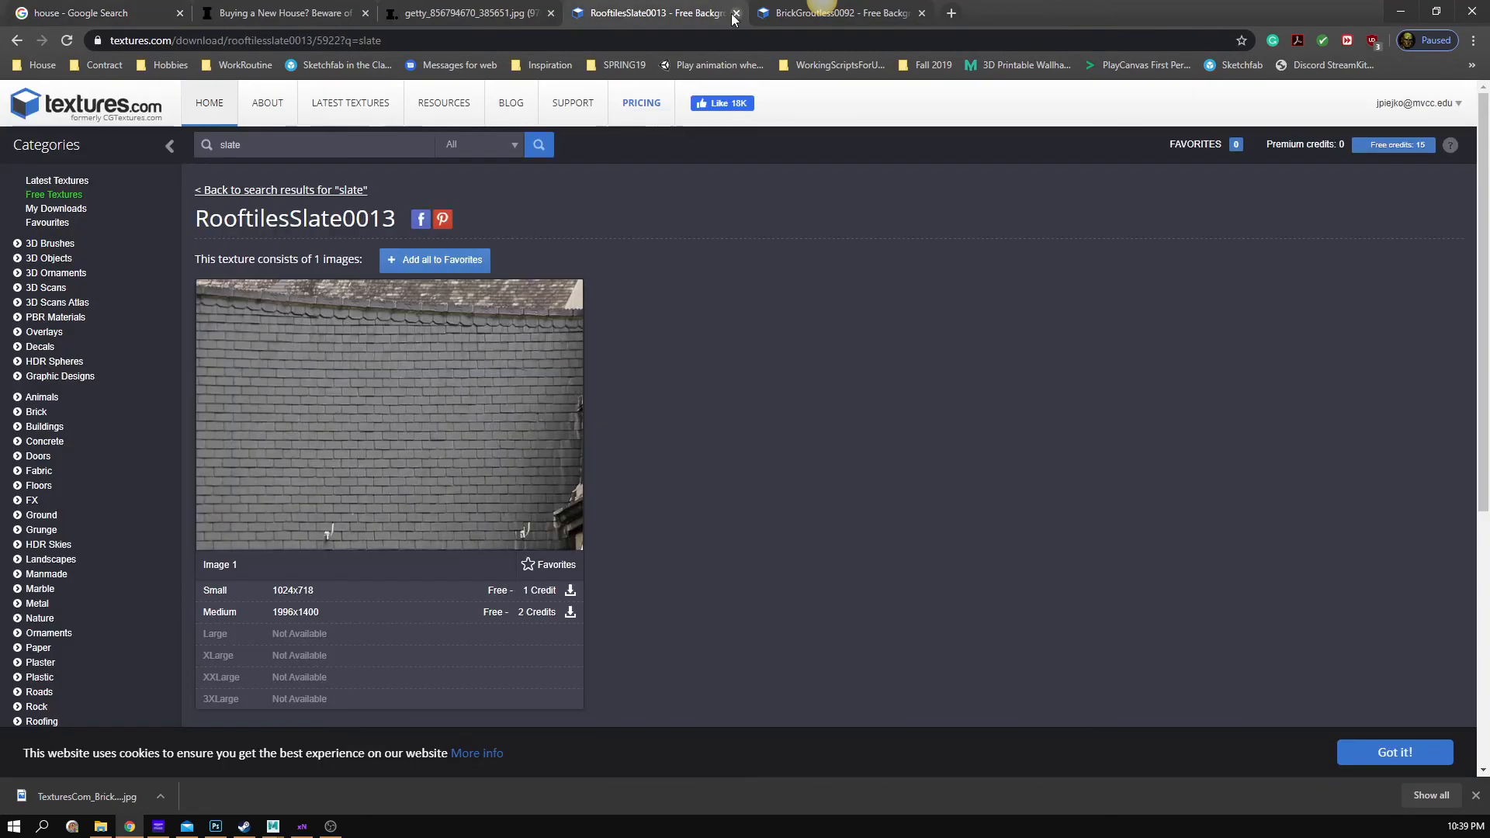
click(823, 13)
drag(248, 144, 132, 138)
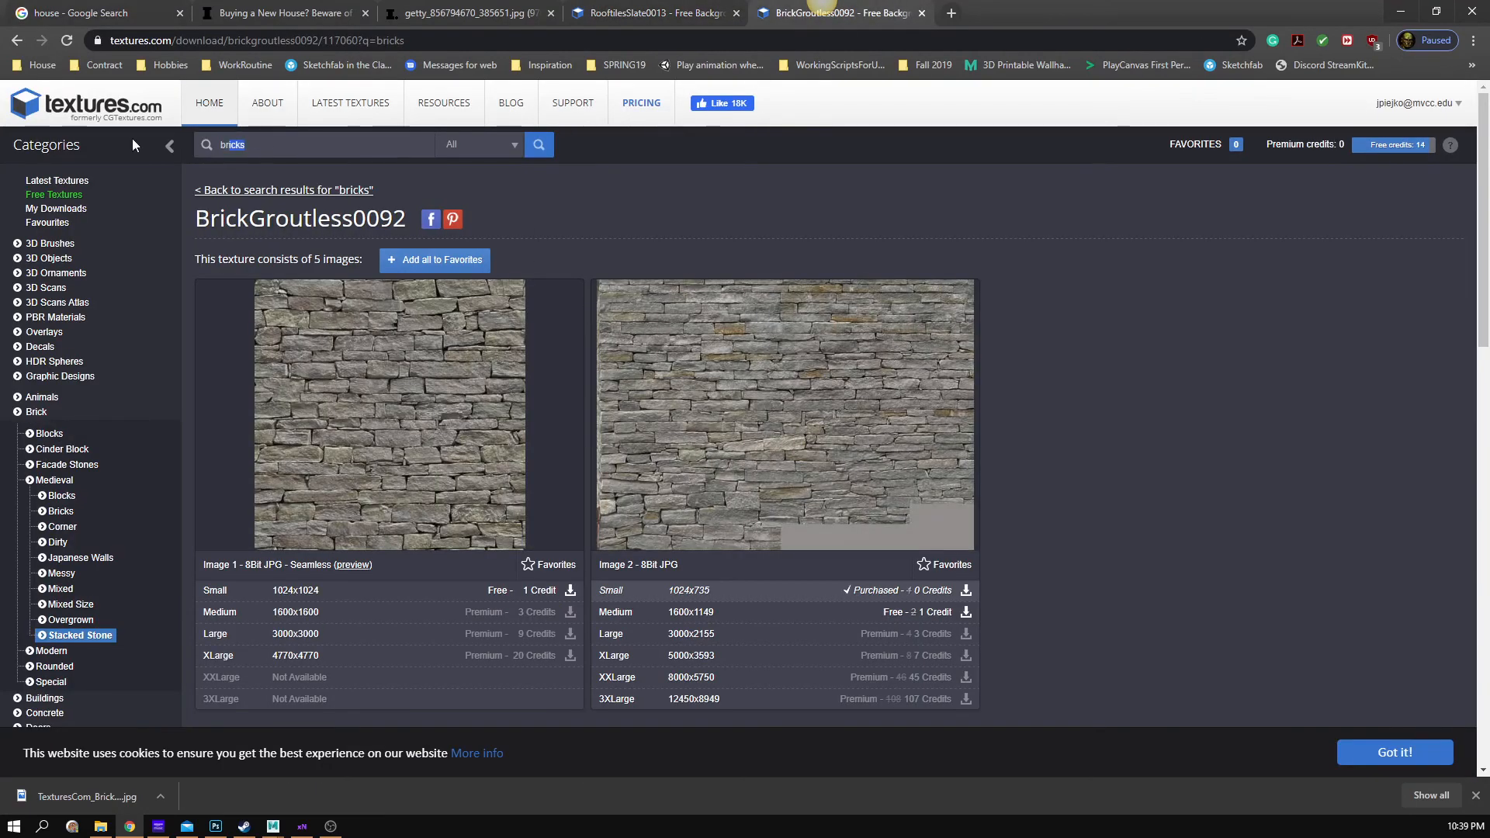
text(sl)
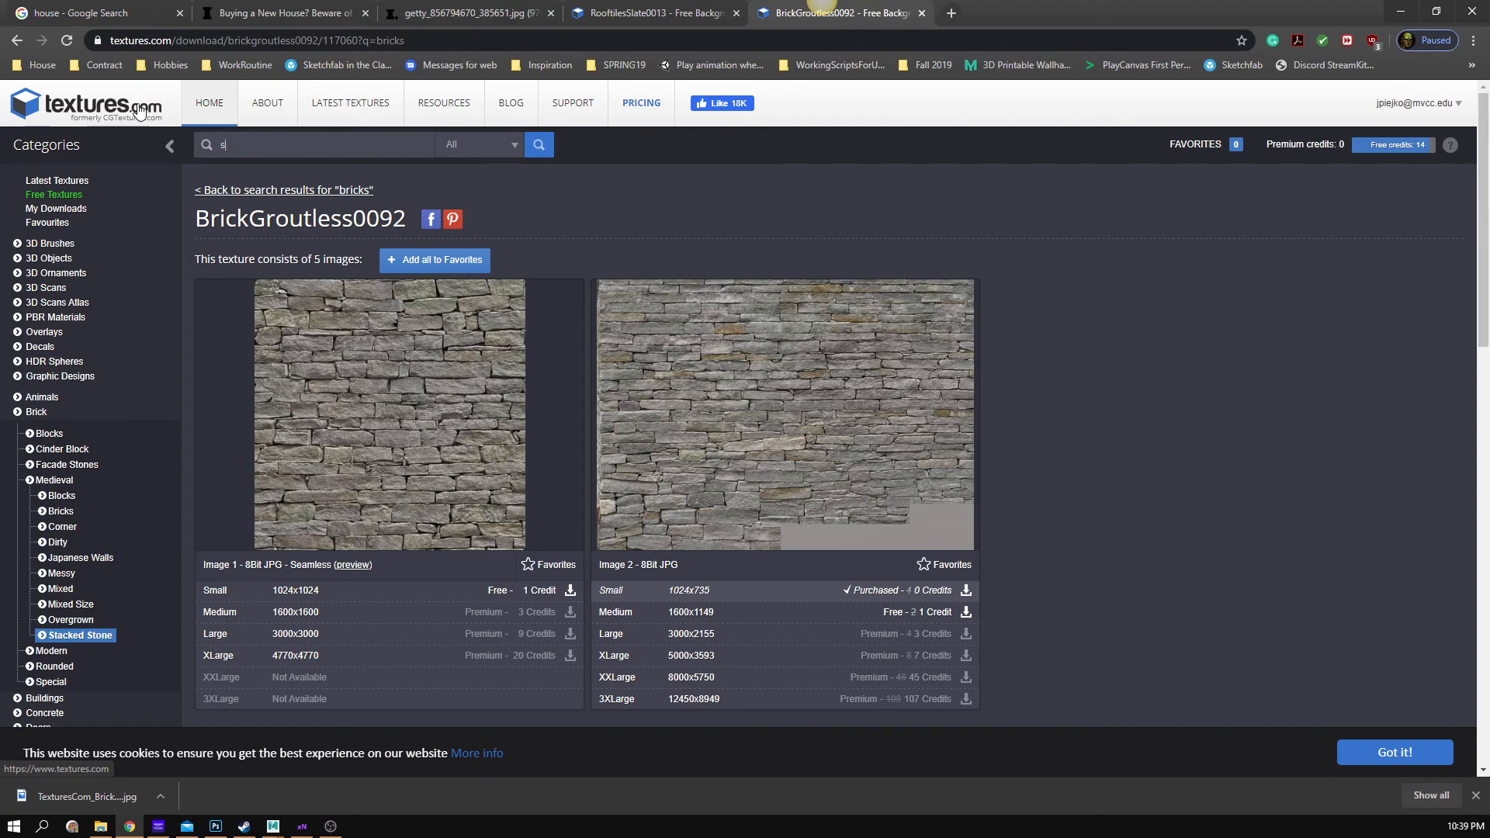
text(ky)
key(Return)
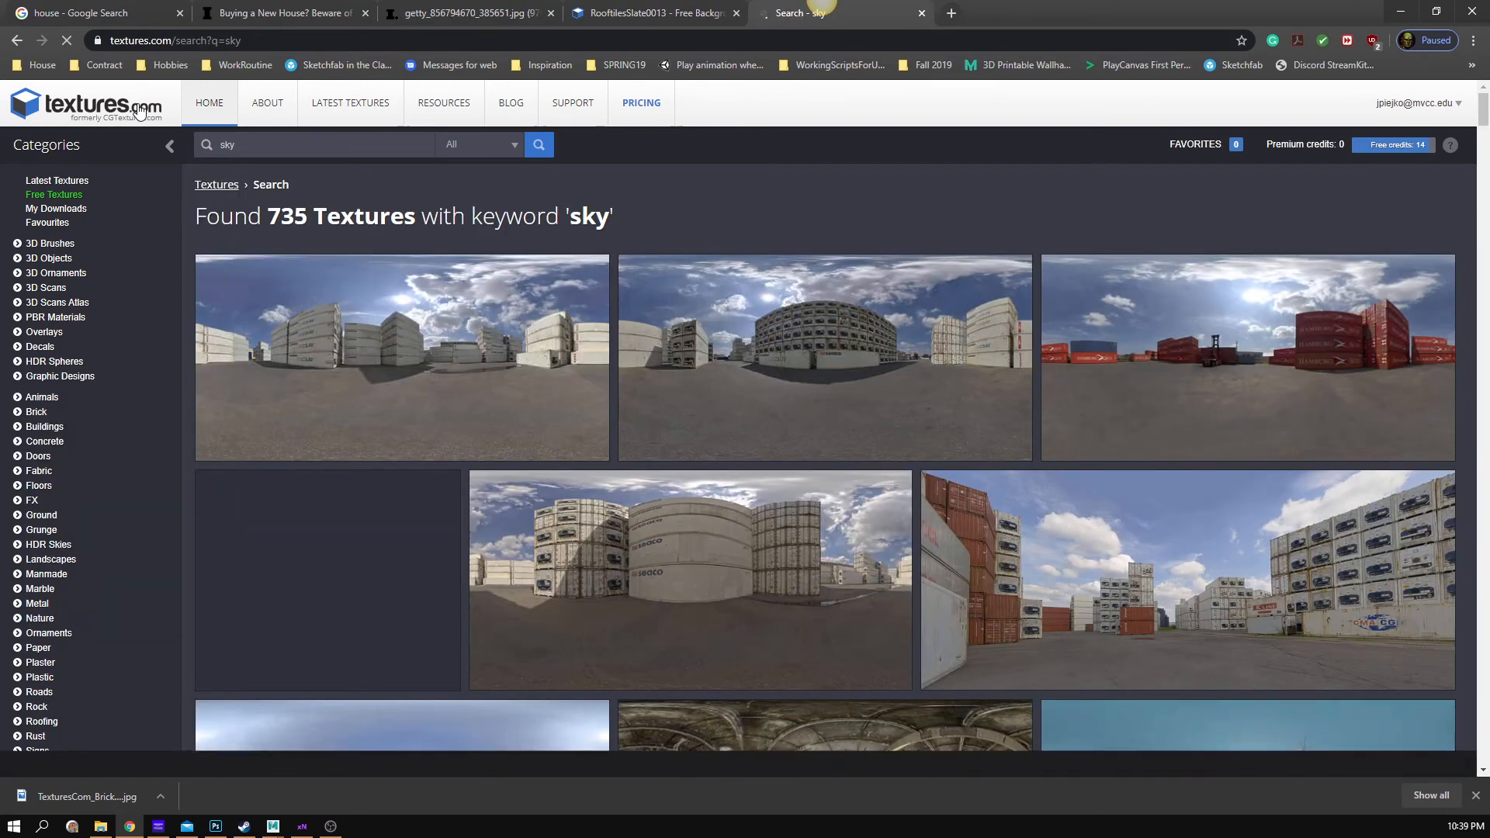
- Look through the sky texture results for a panorama with blue sky and scattered clouds
scroll(849, 464, down, 15)
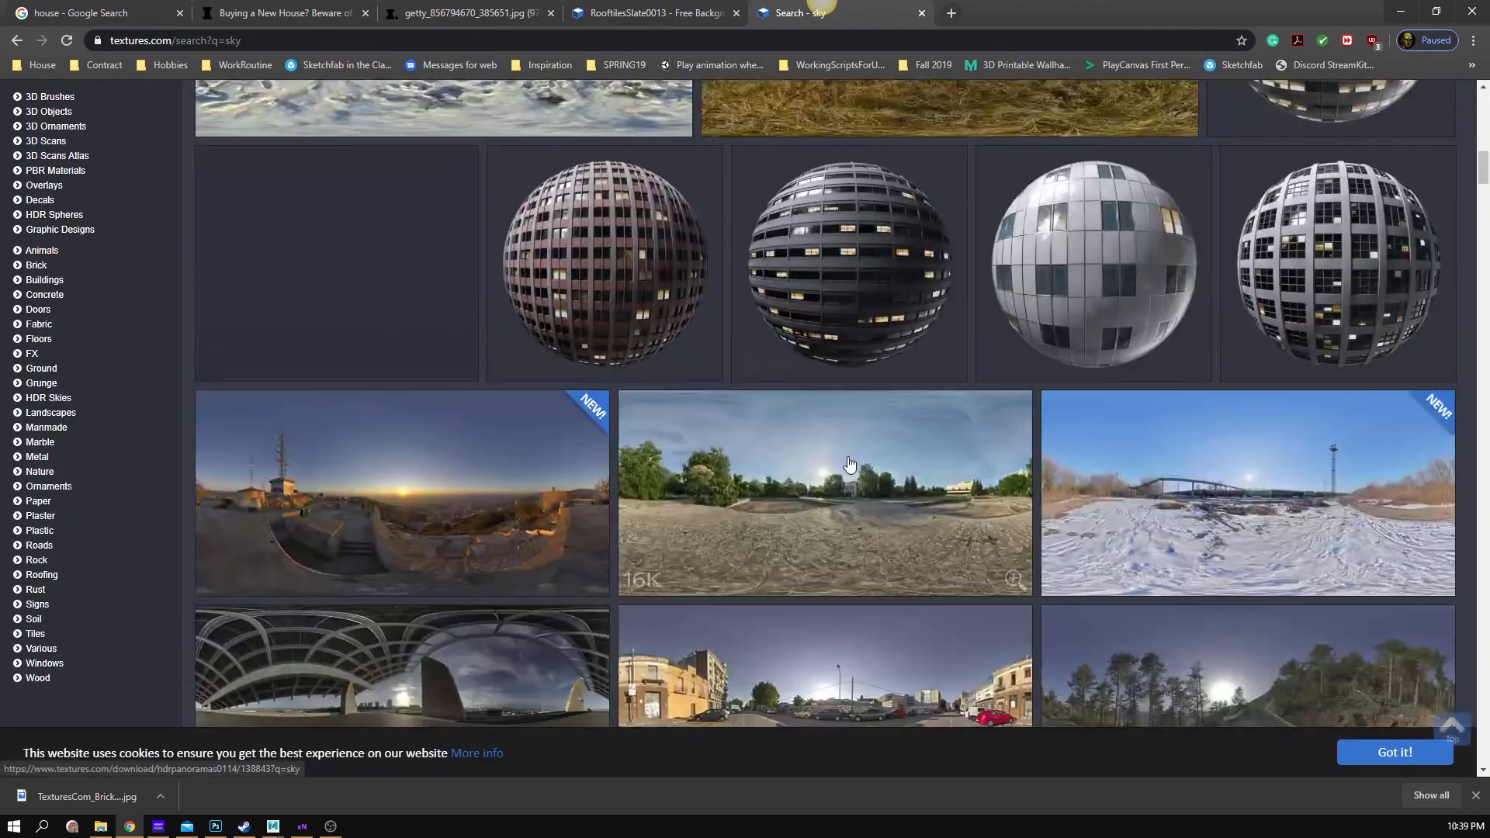
scroll(849, 464, down, 10)
scroll(965, 492, up, 3)
scroll(937, 498, down, 3)
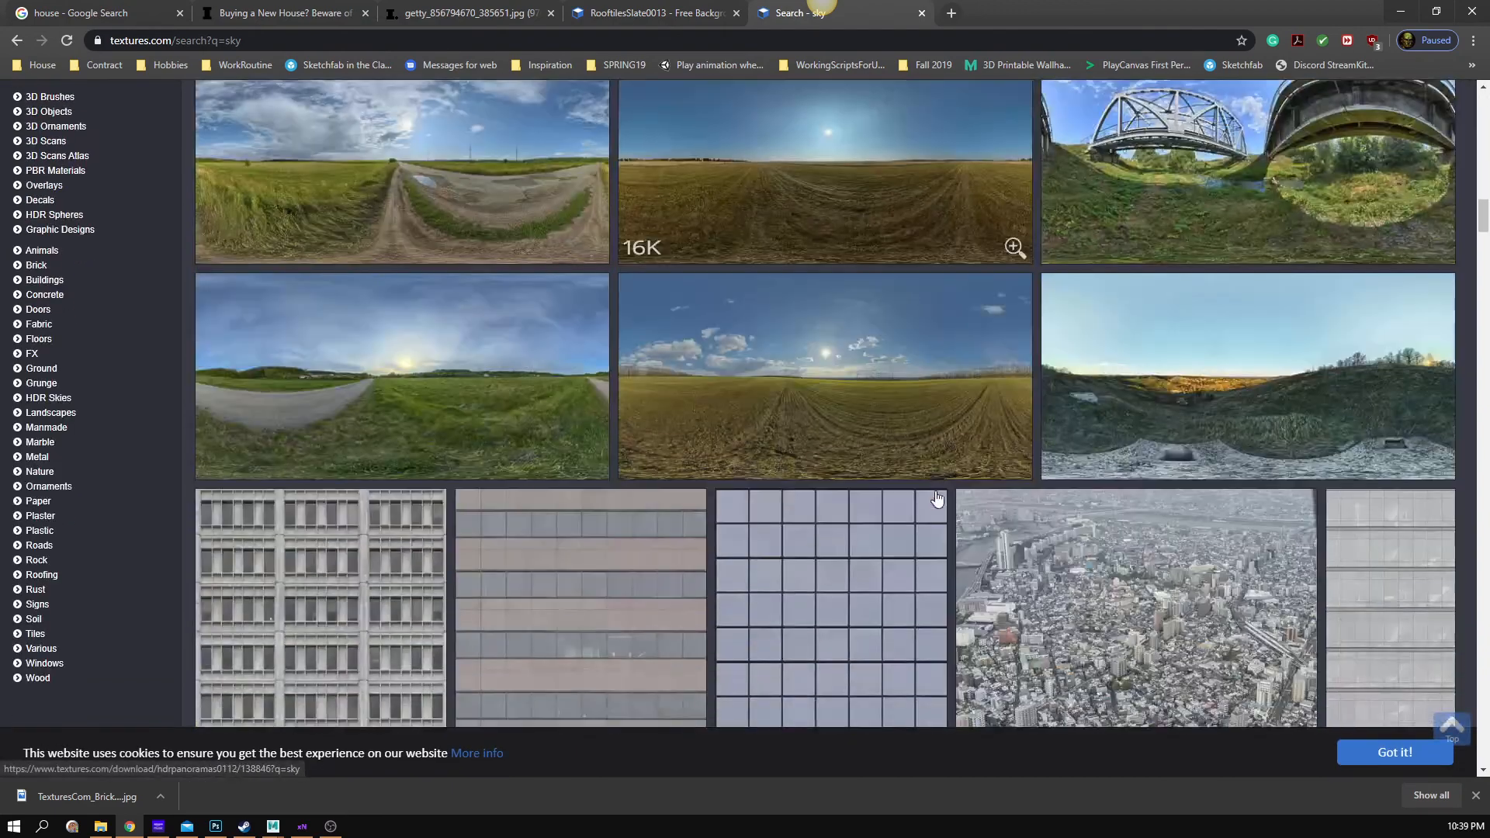
scroll(559, 344, down, 15)
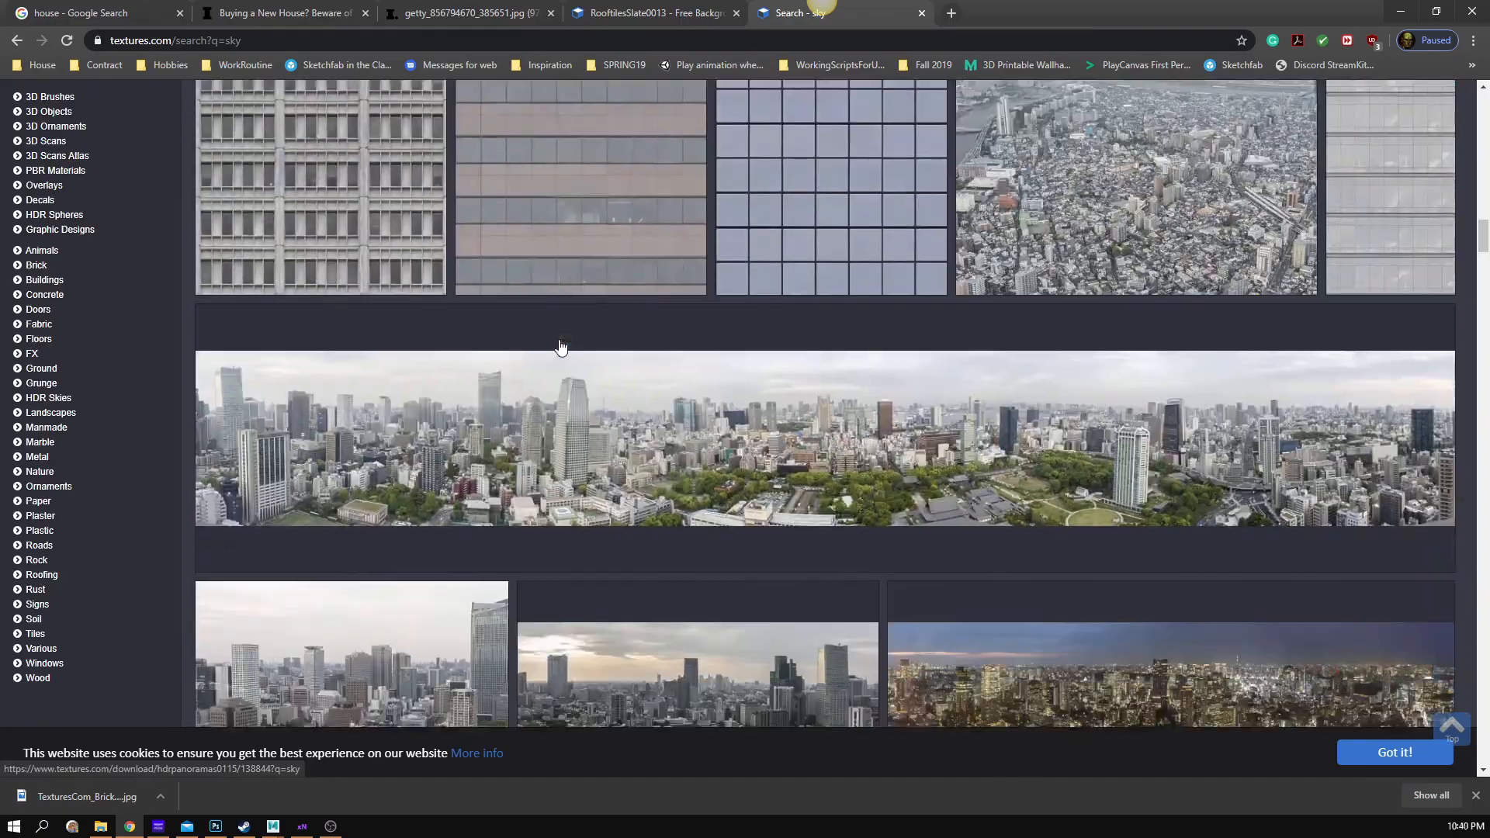
scroll(558, 347, down, 5)
scroll(559, 347, down, 20)
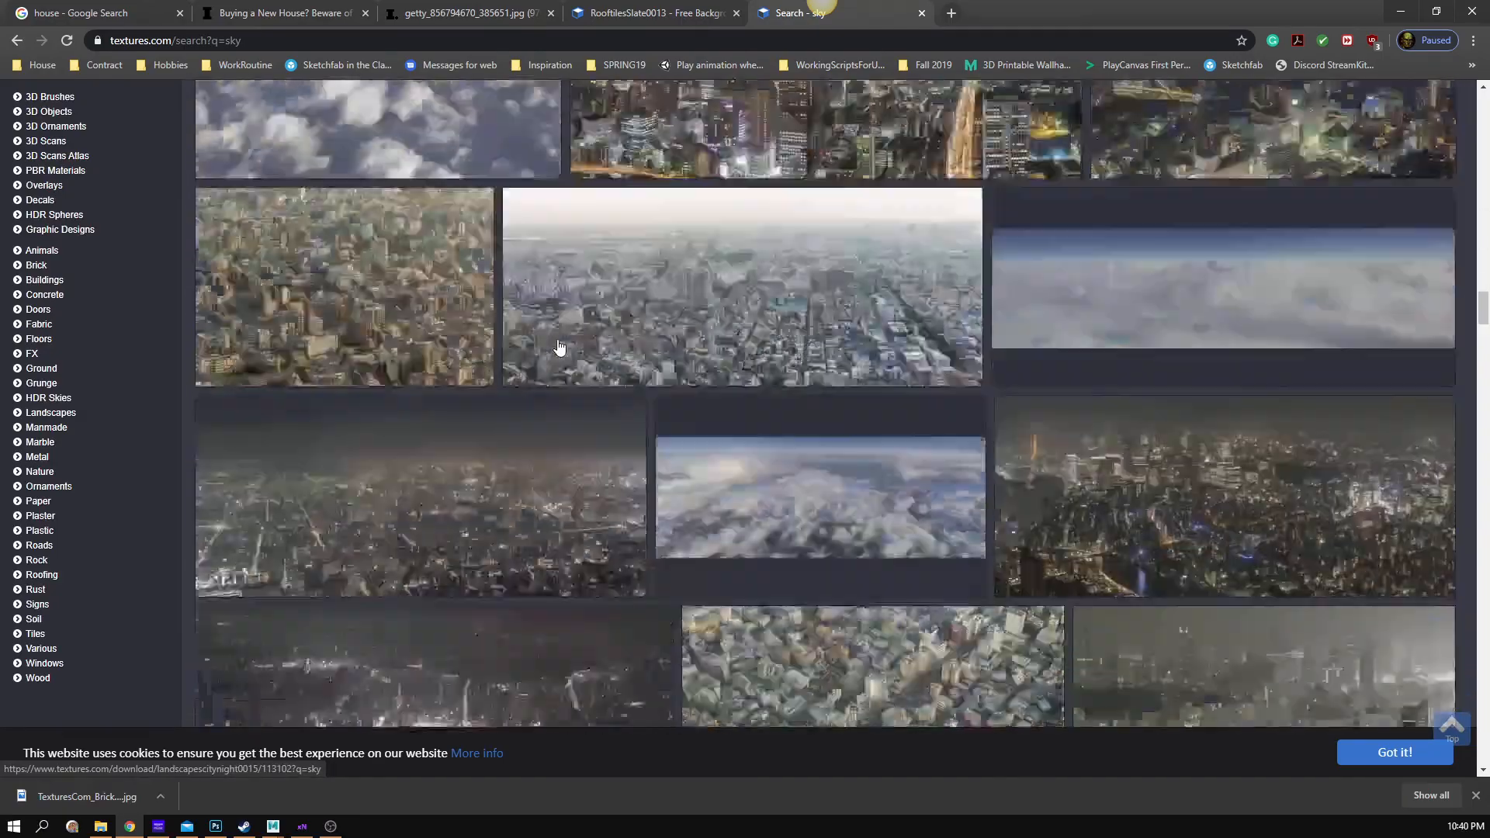
scroll(559, 347, down, 15)
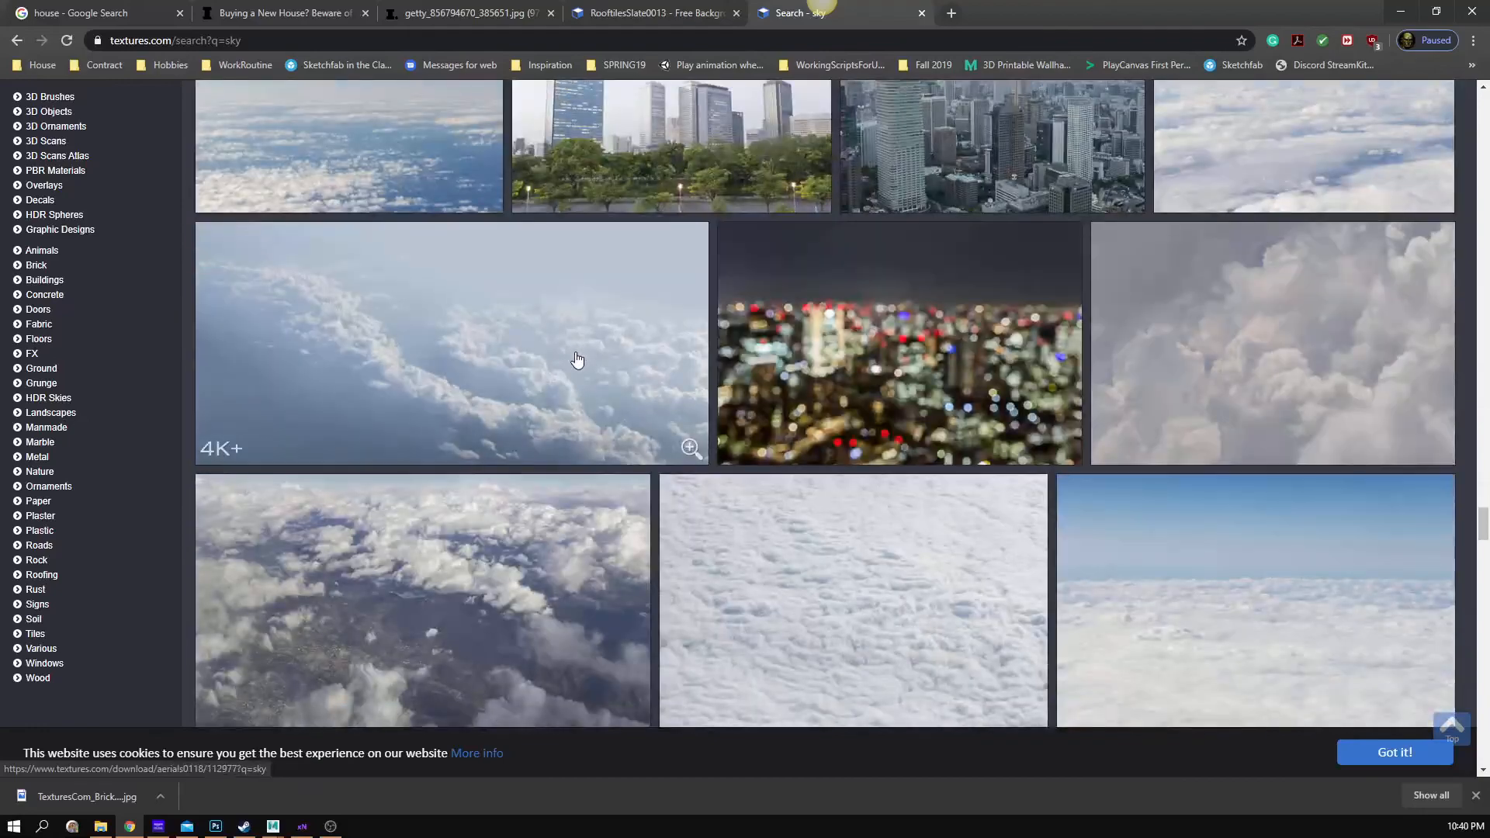
scroll(574, 357, up, 3)
scroll(608, 508, up, 15)
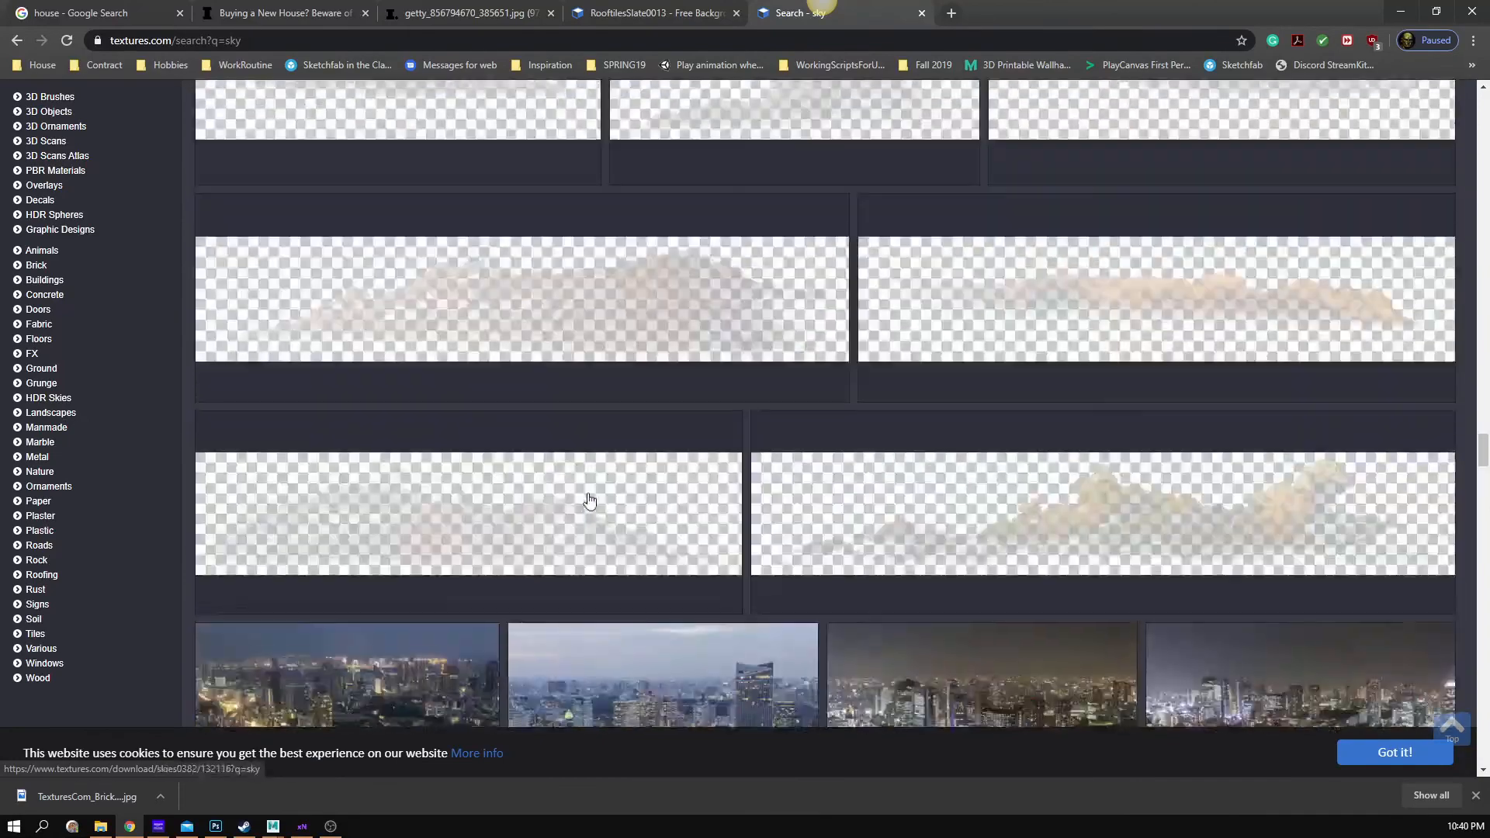
scroll(572, 486, up, 4)
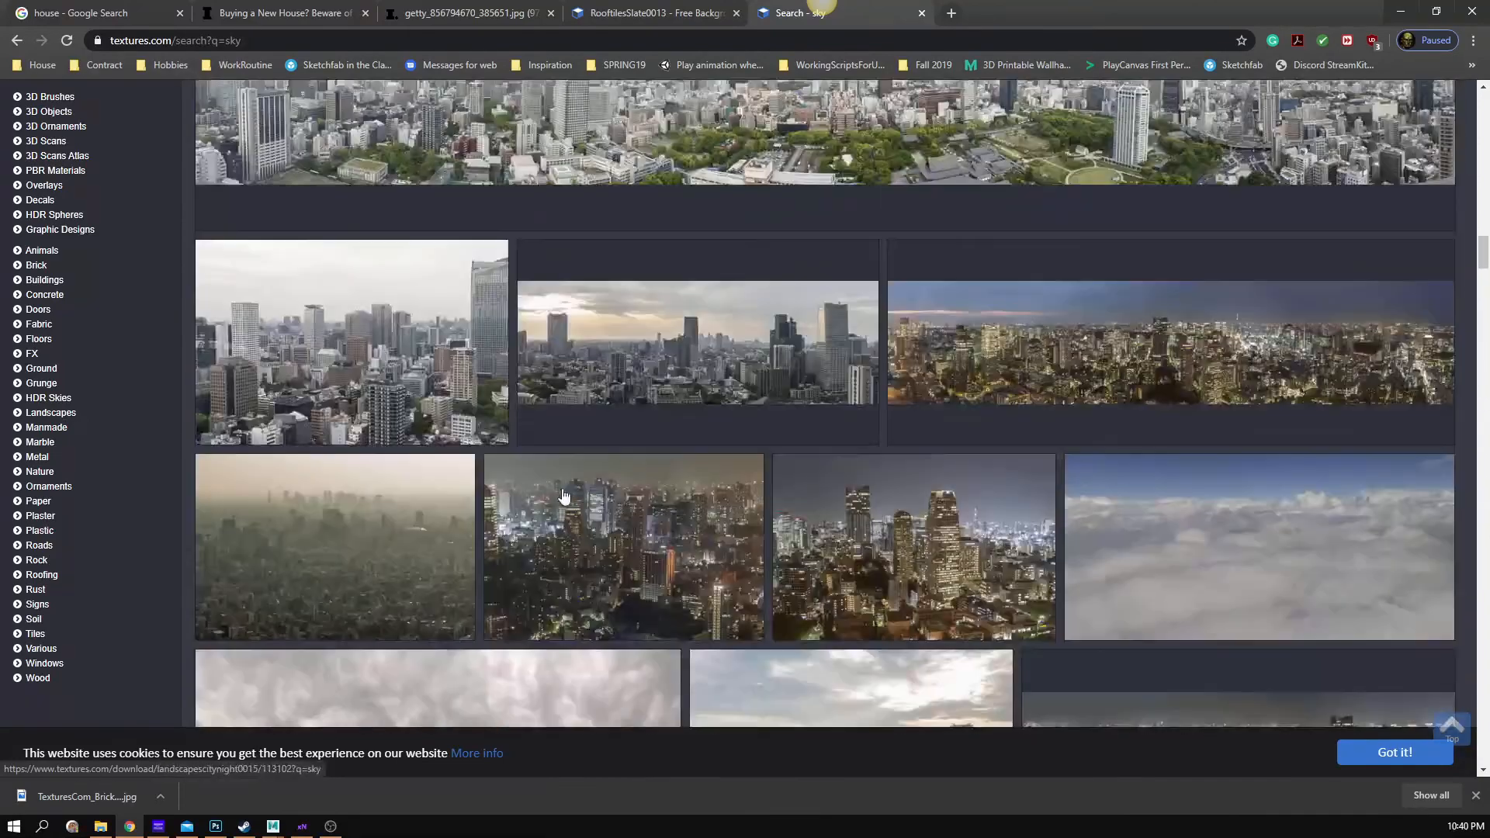
scroll(559, 492, down, 6)
scroll(566, 484, up, 6)
scroll(551, 488, up, 10)
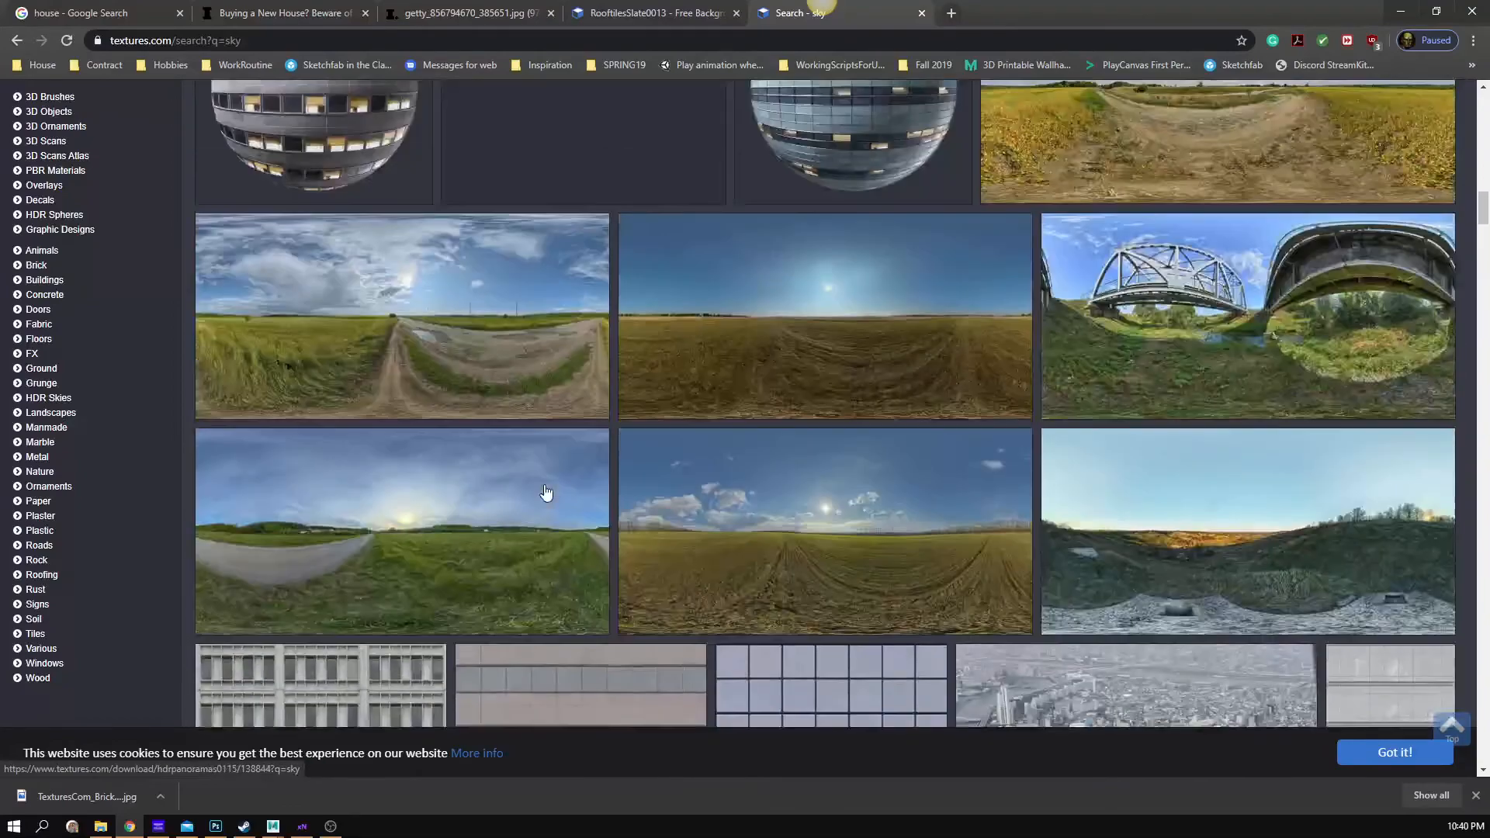
scroll(551, 492, down, 4)
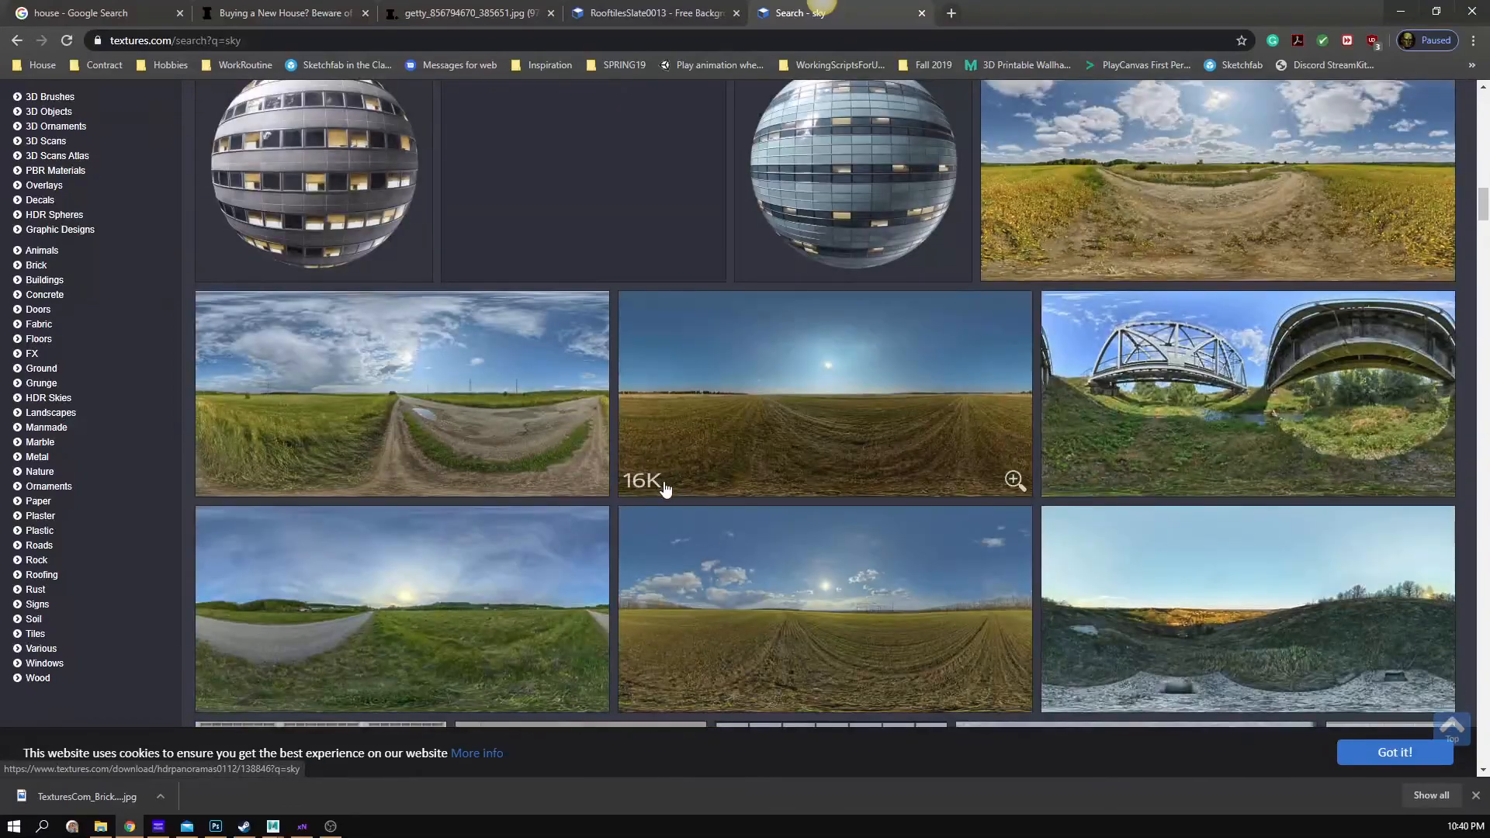
scroll(543, 520, down, 2)
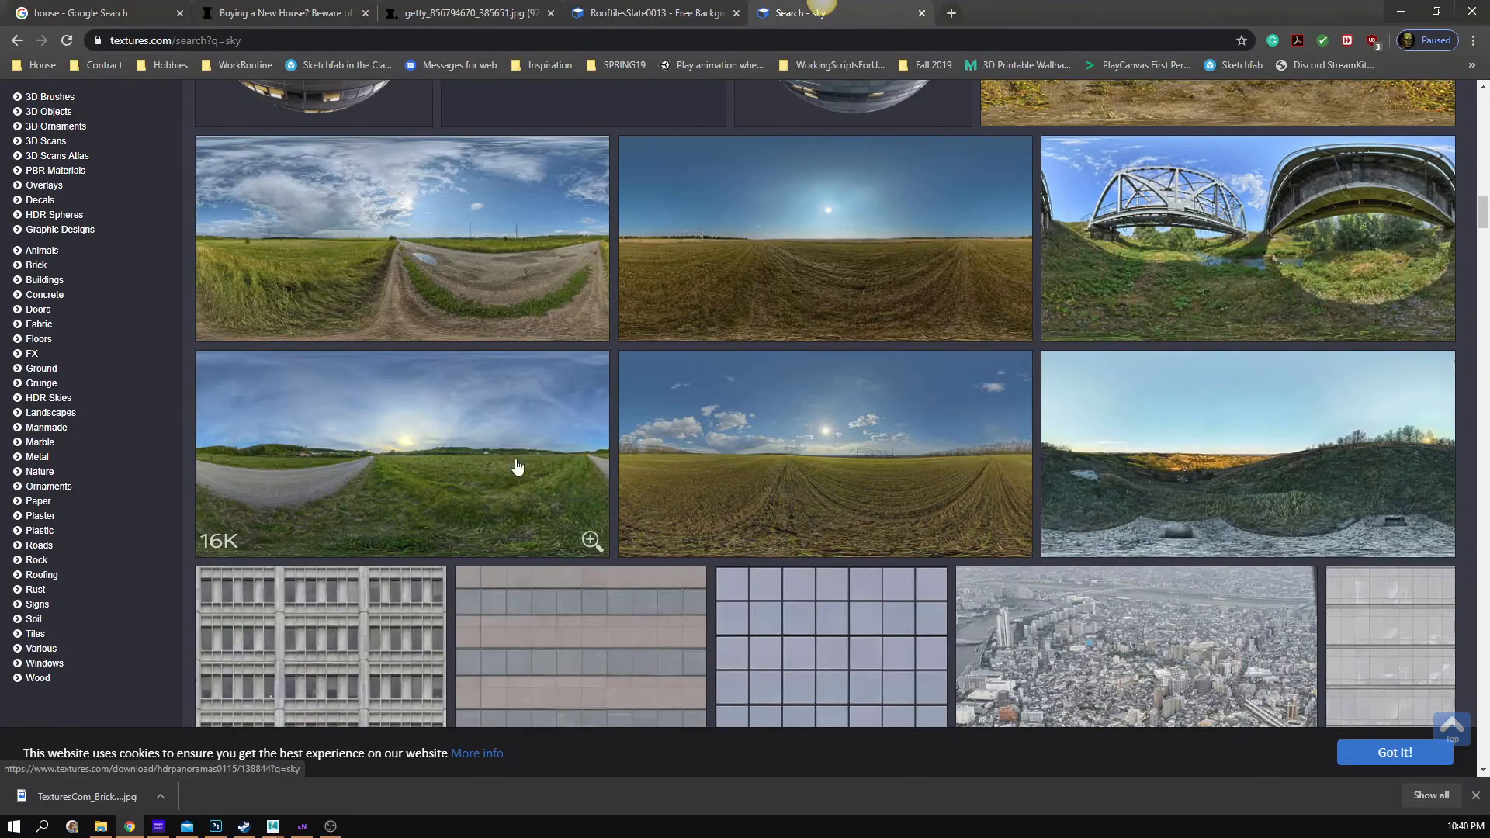
- Open the field panorama with scattered clouds and download its small 1024x512 versions as both 32 Bit EXR and 8 Bit JPG
click(752, 442)
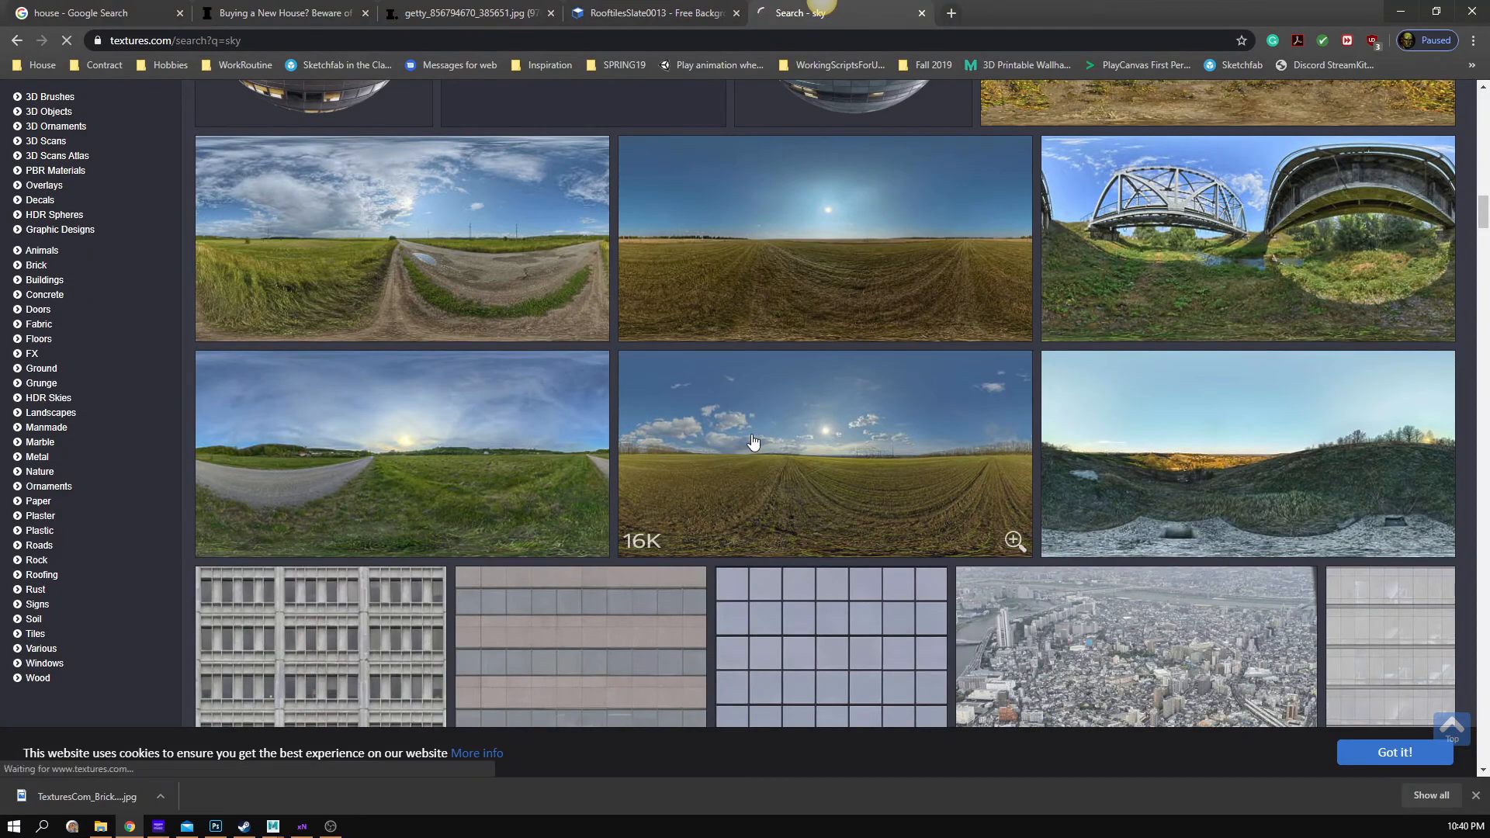
scroll(543, 466, down, 8)
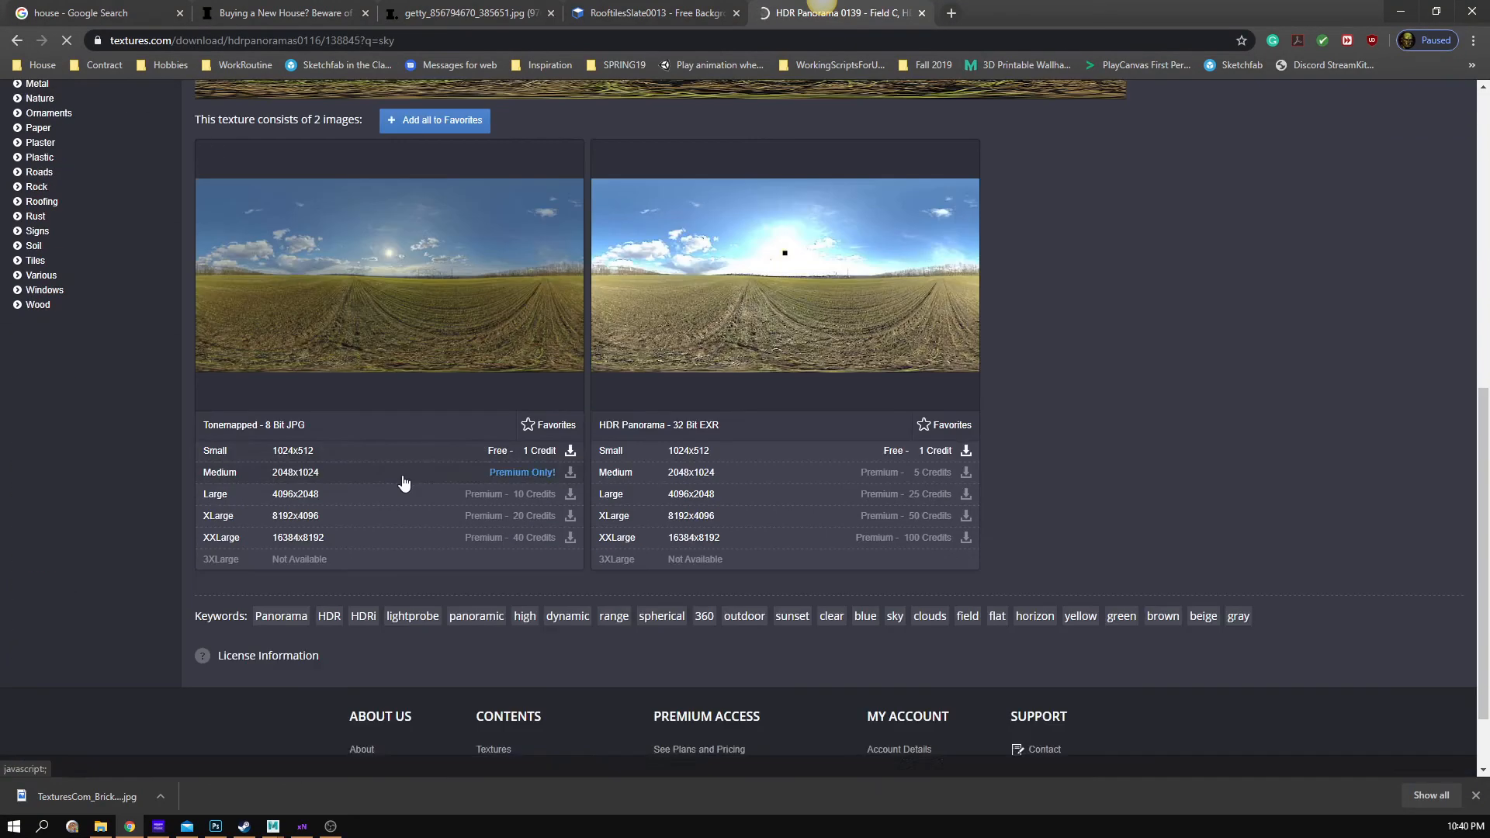
click(965, 452)
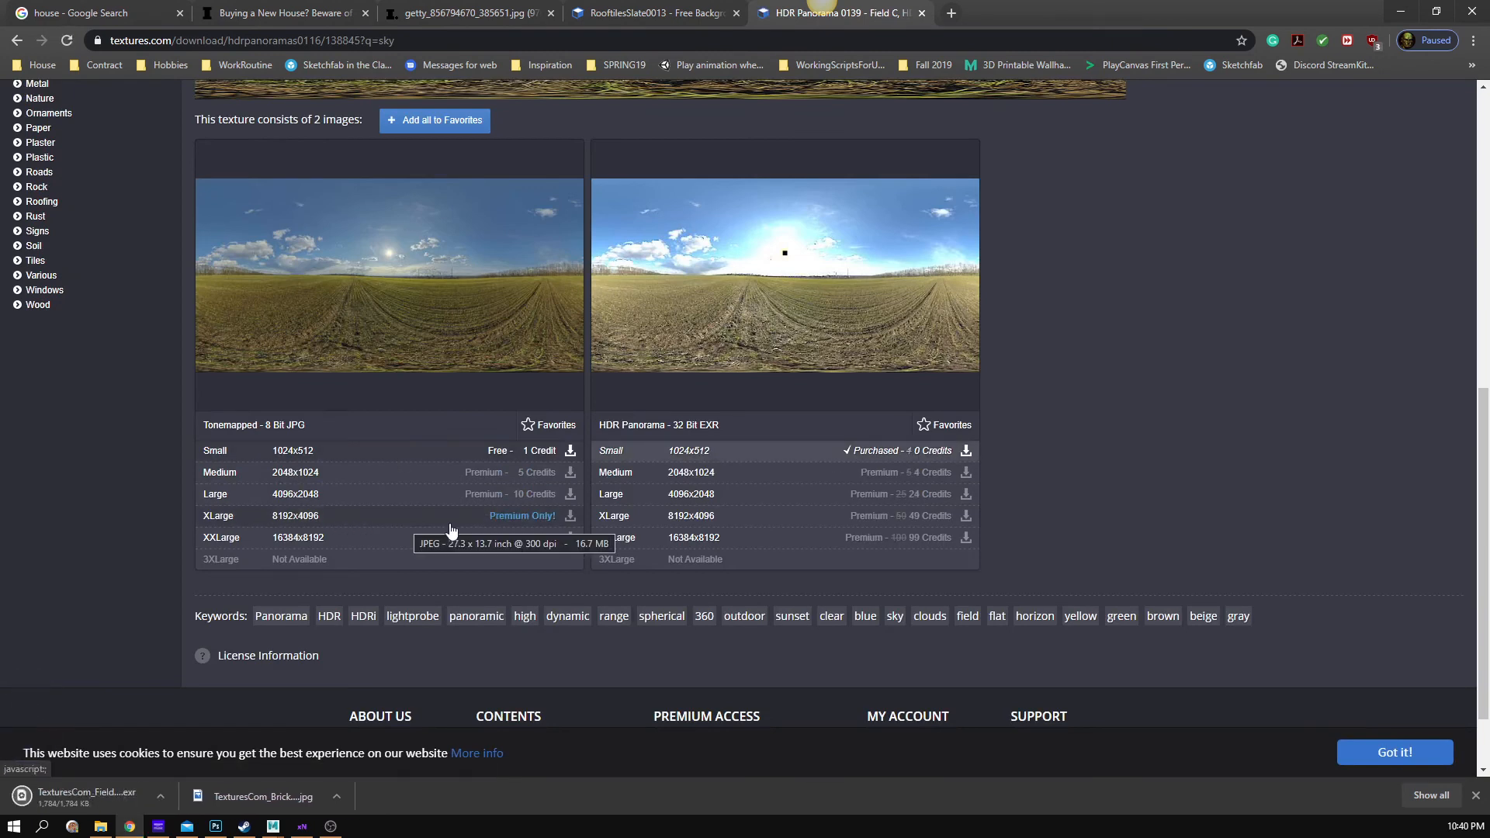
click(542, 458)
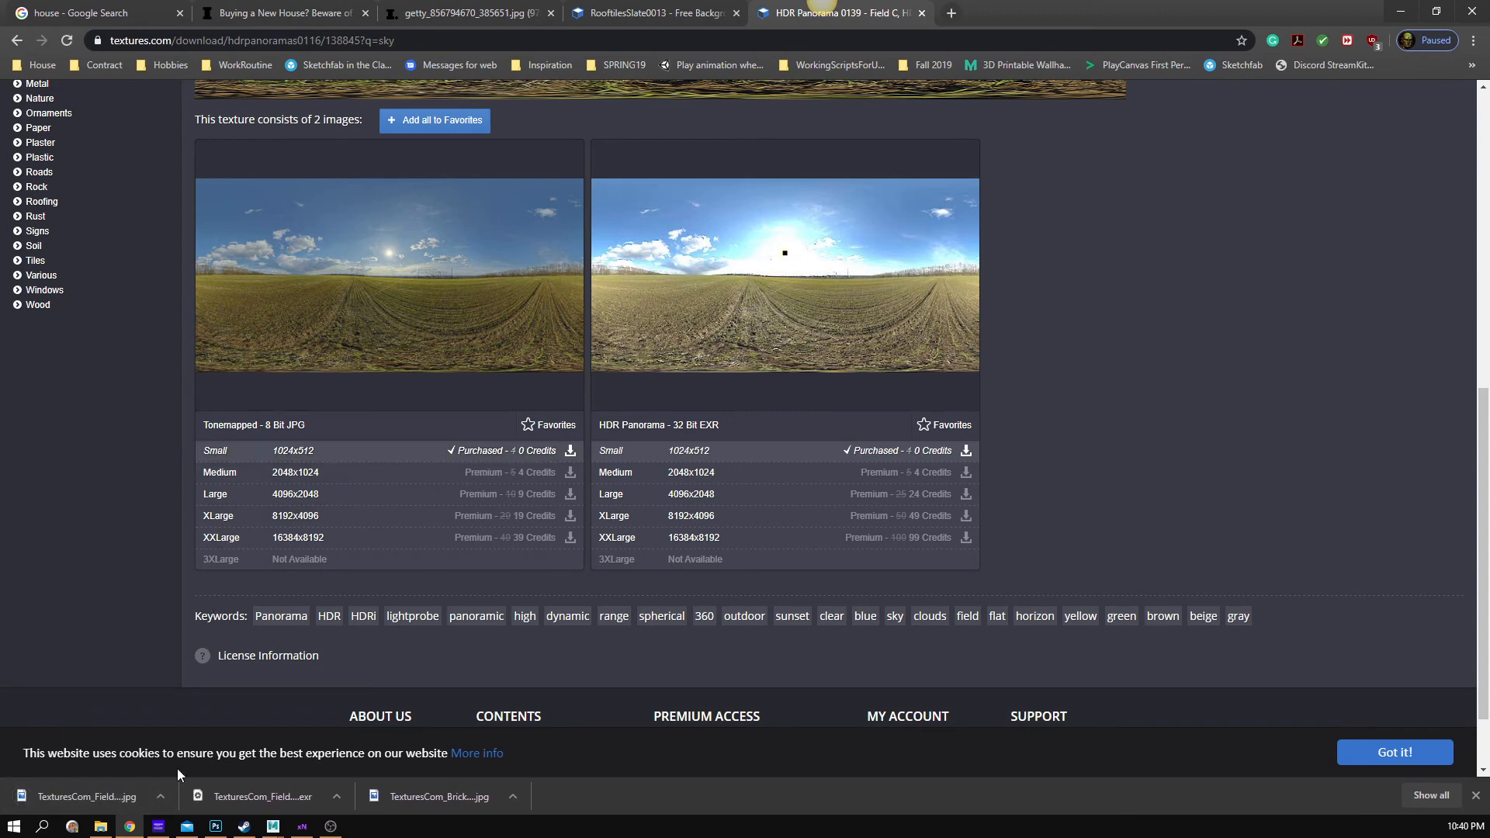
- Put the downloaded field JPG in the TextureReferences folder, switch to Photoshop and open TexturesCom_FieldX_1K_hdri_sphere_tone
click(109, 827)
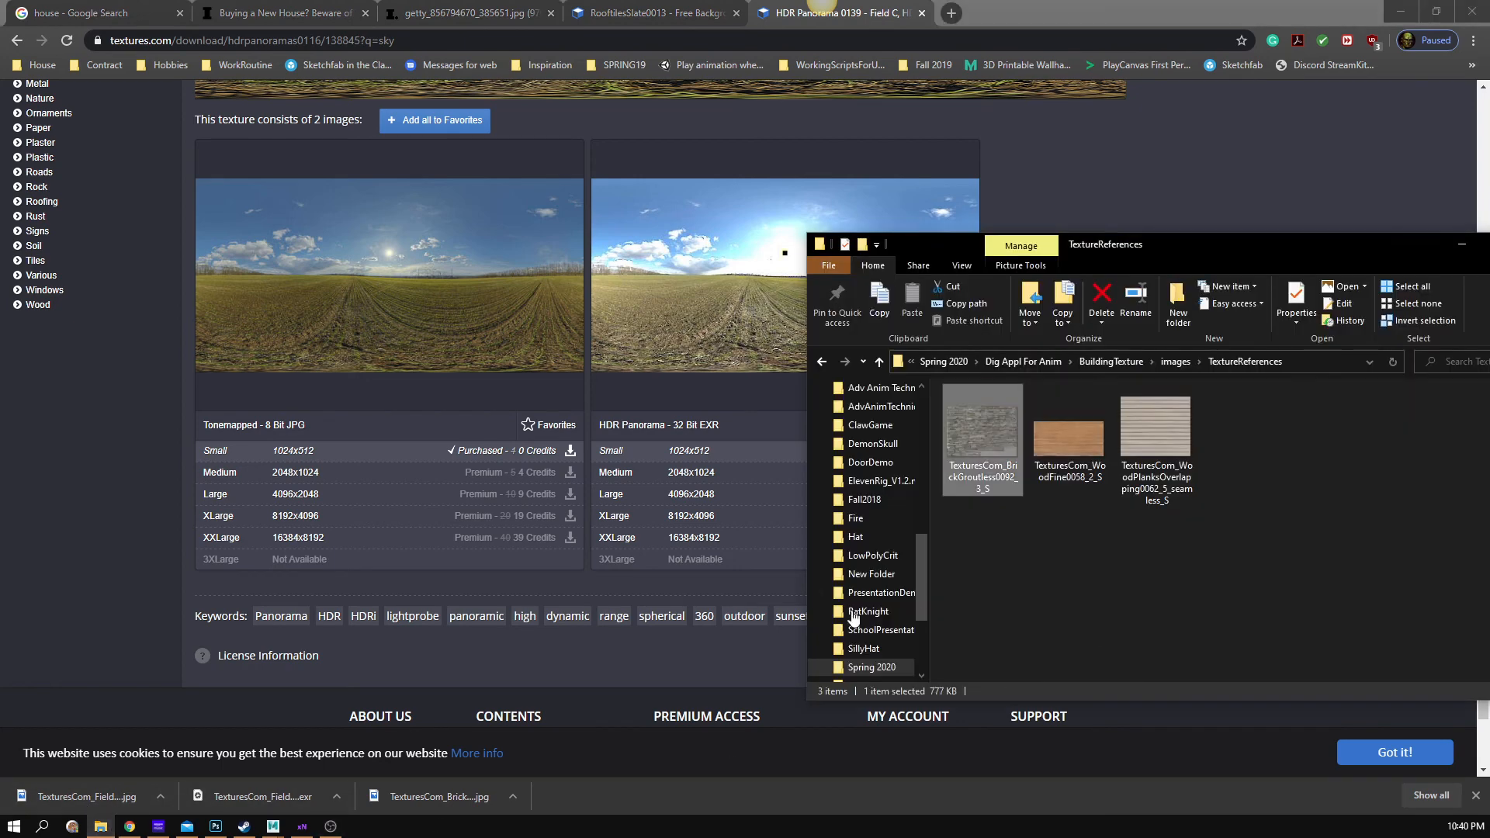
click(105, 826)
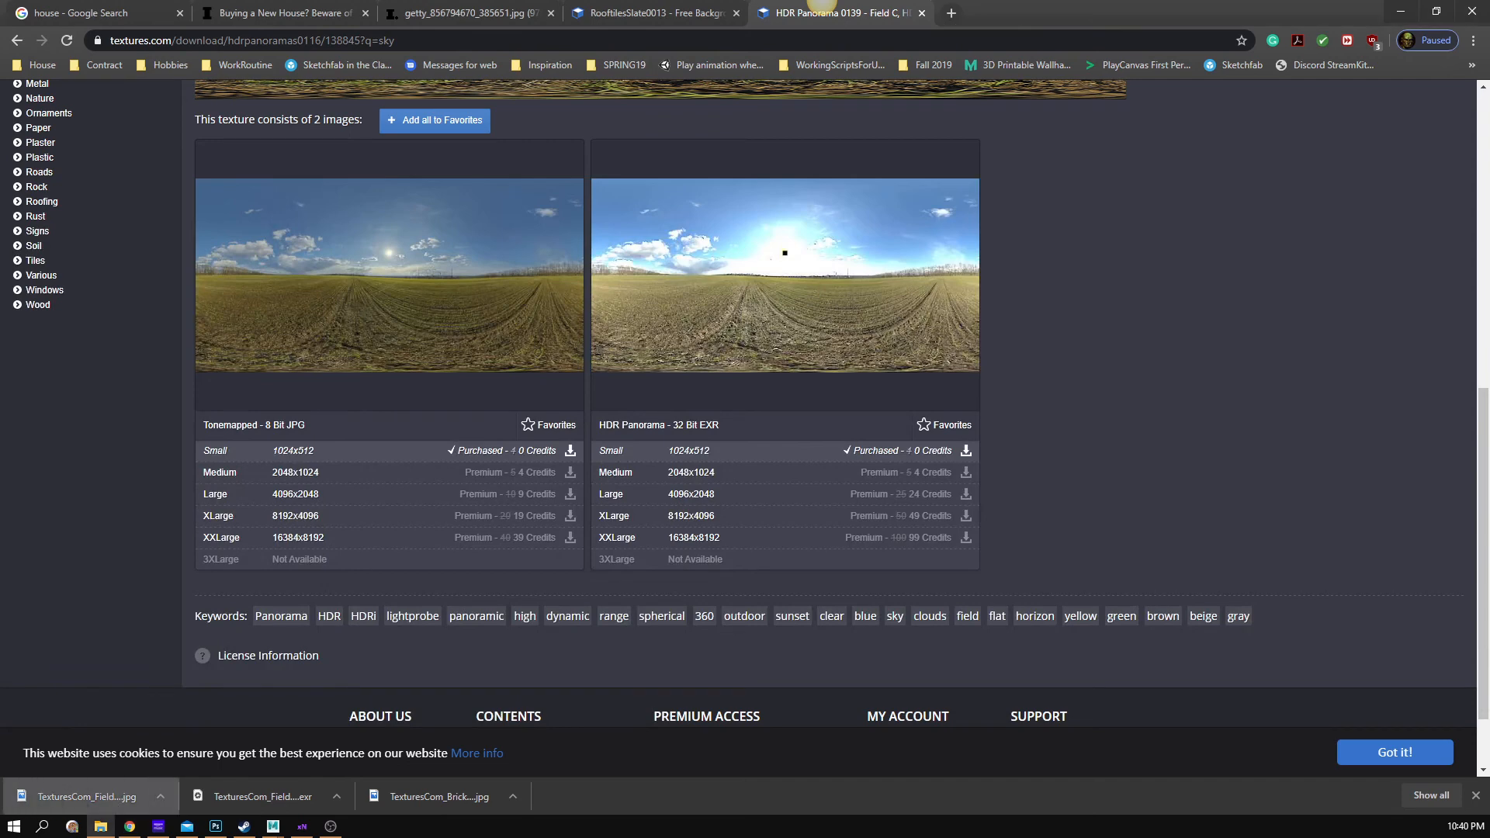
click(215, 826)
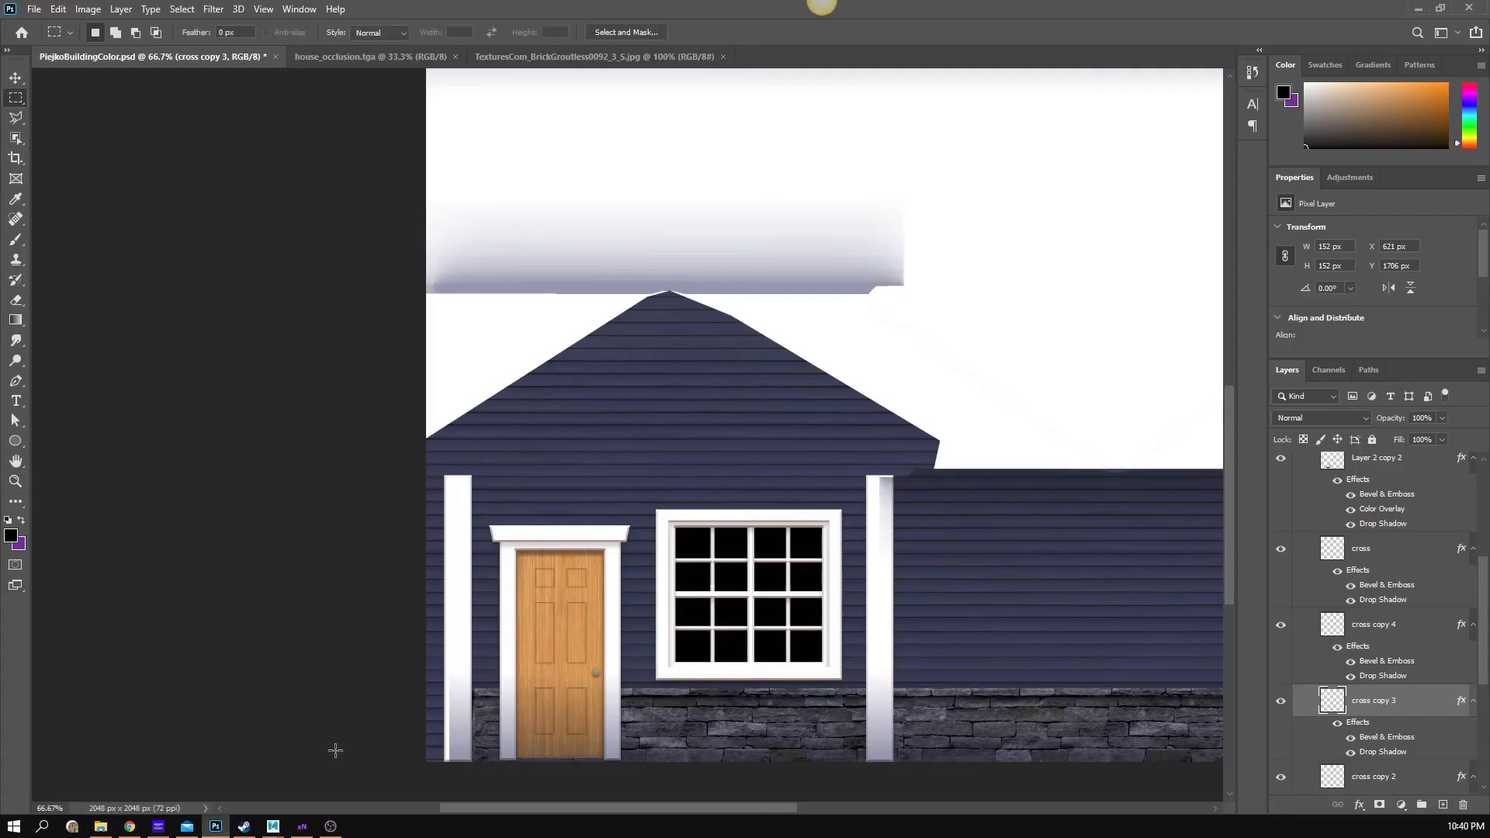
click(34, 9)
click(46, 44)
click(528, 384)
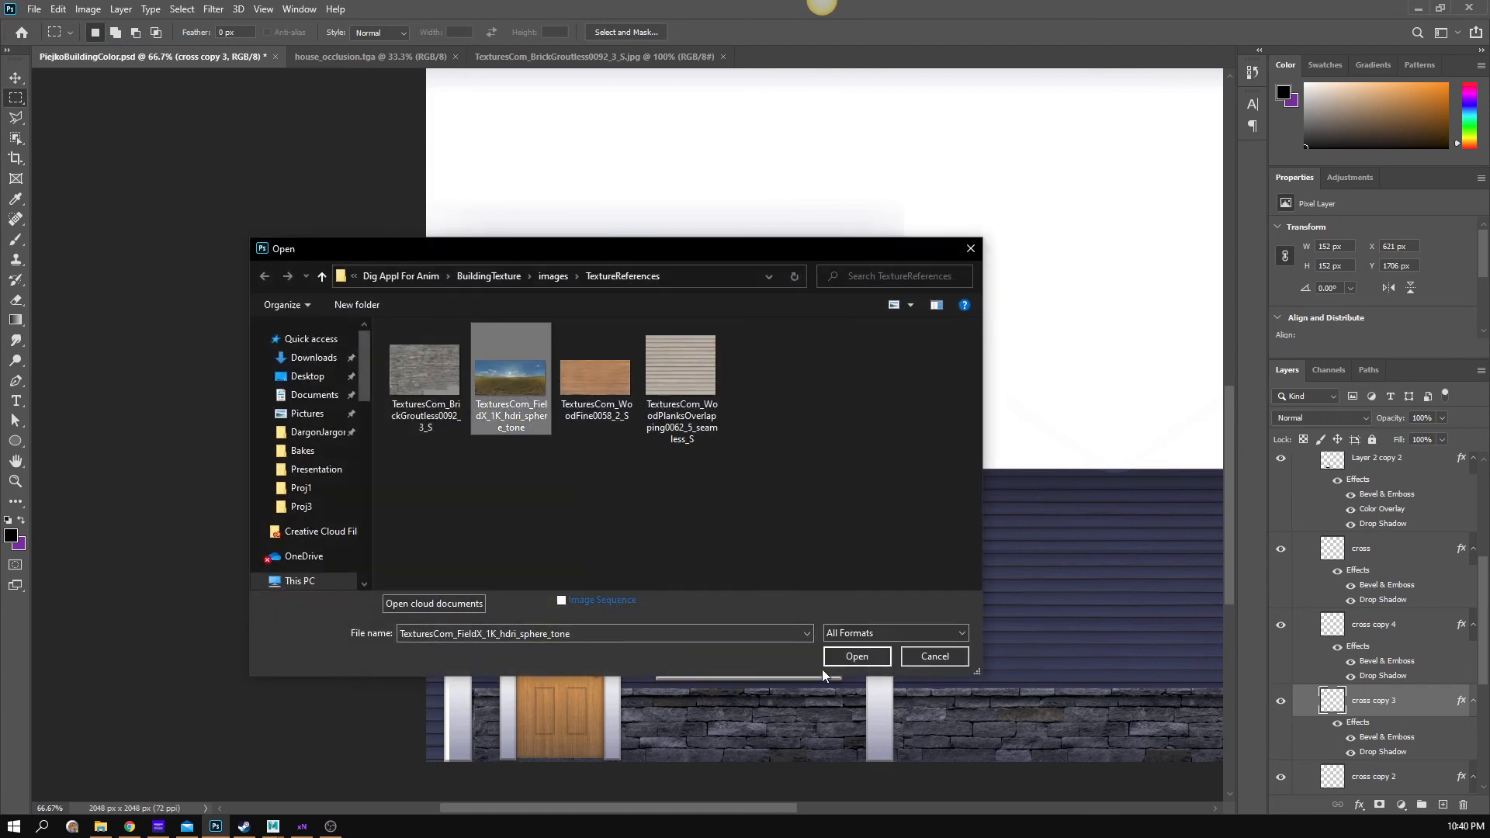
click(848, 661)
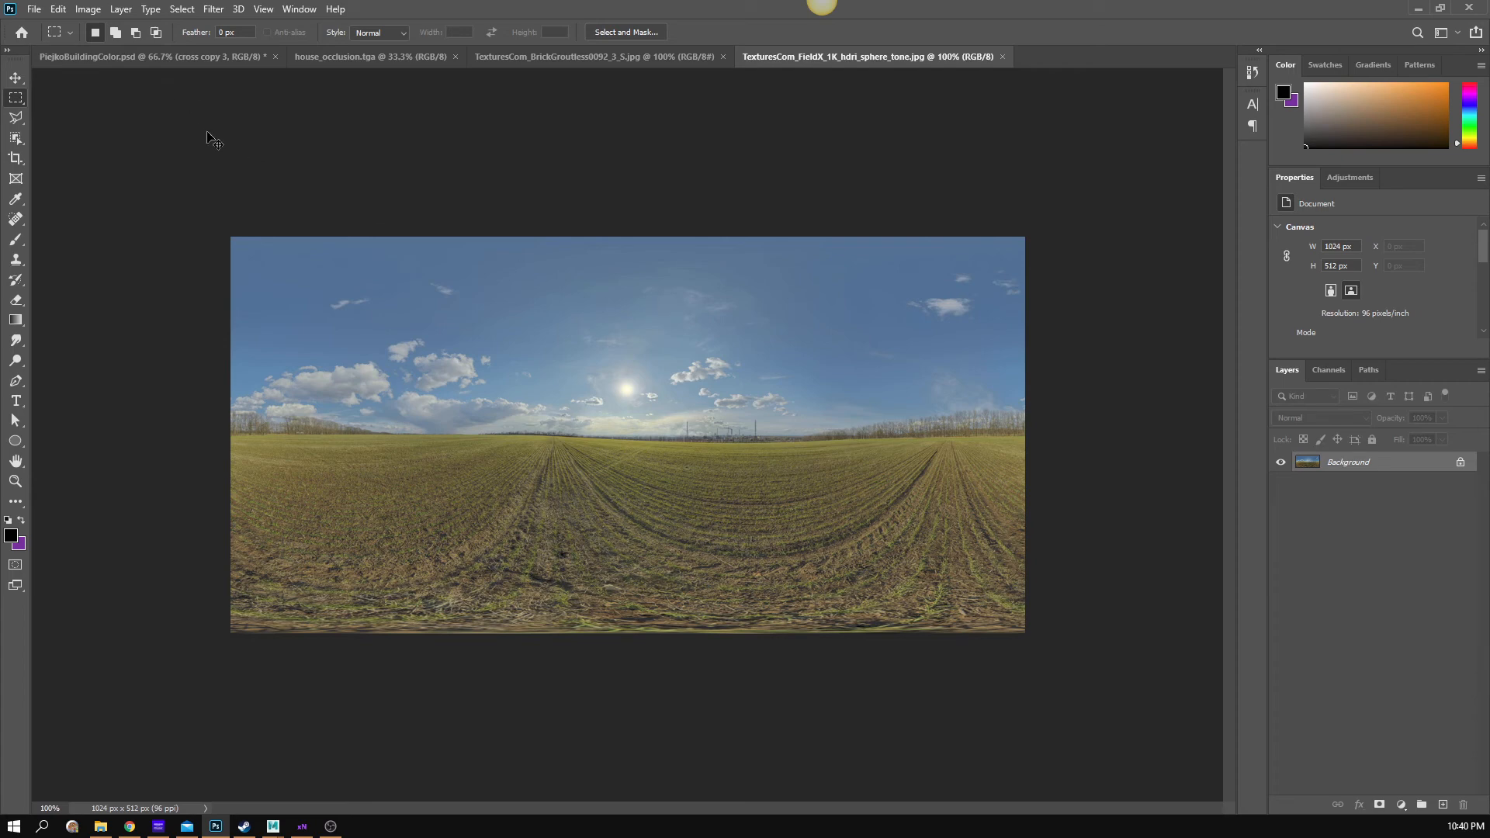
- Copy the whole field panorama into the building colour document and move it over the window
key(ctrl+a)
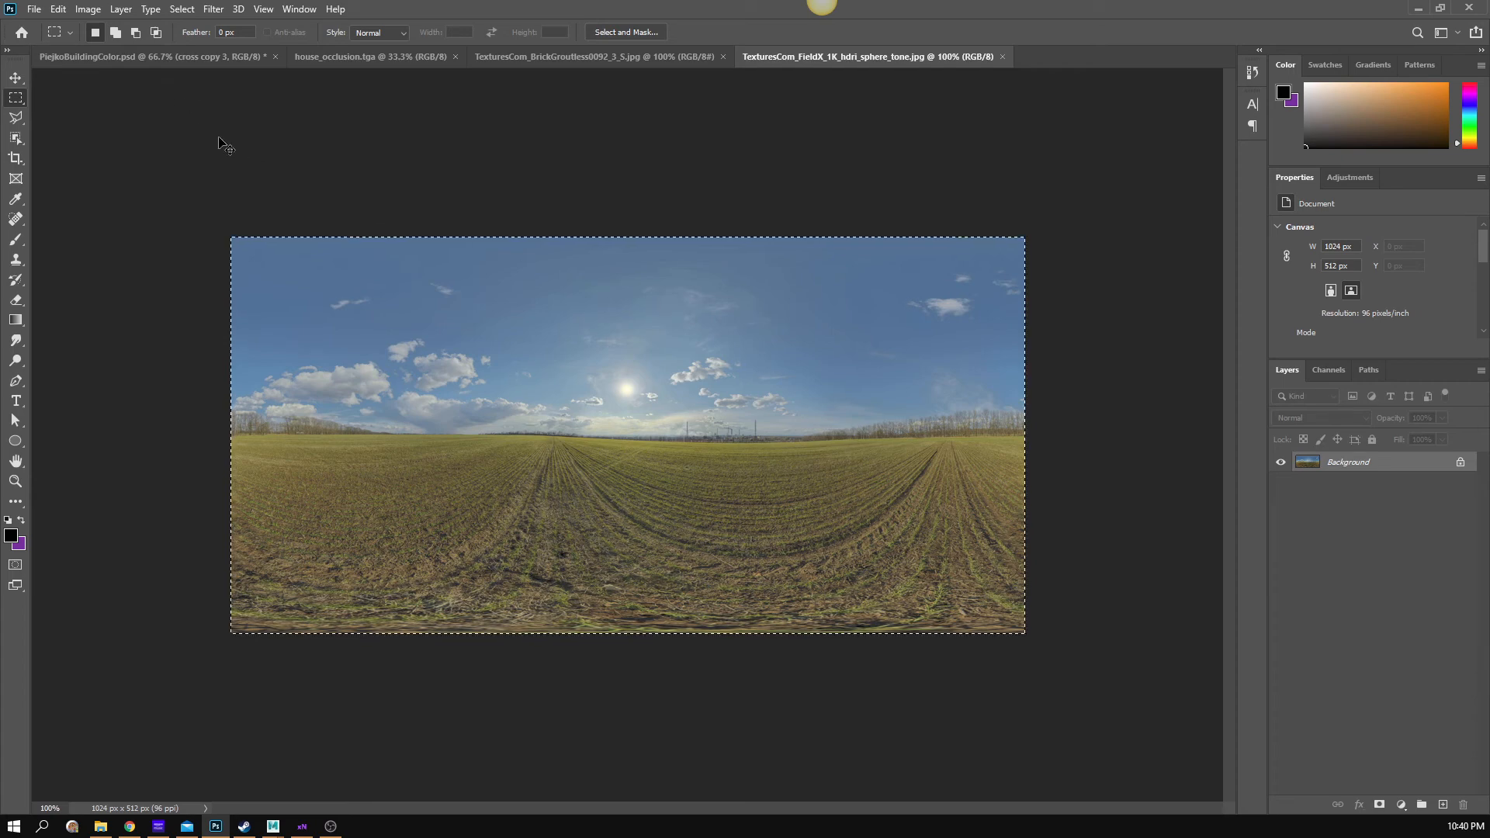
click(185, 58)
key(ctrl+v)
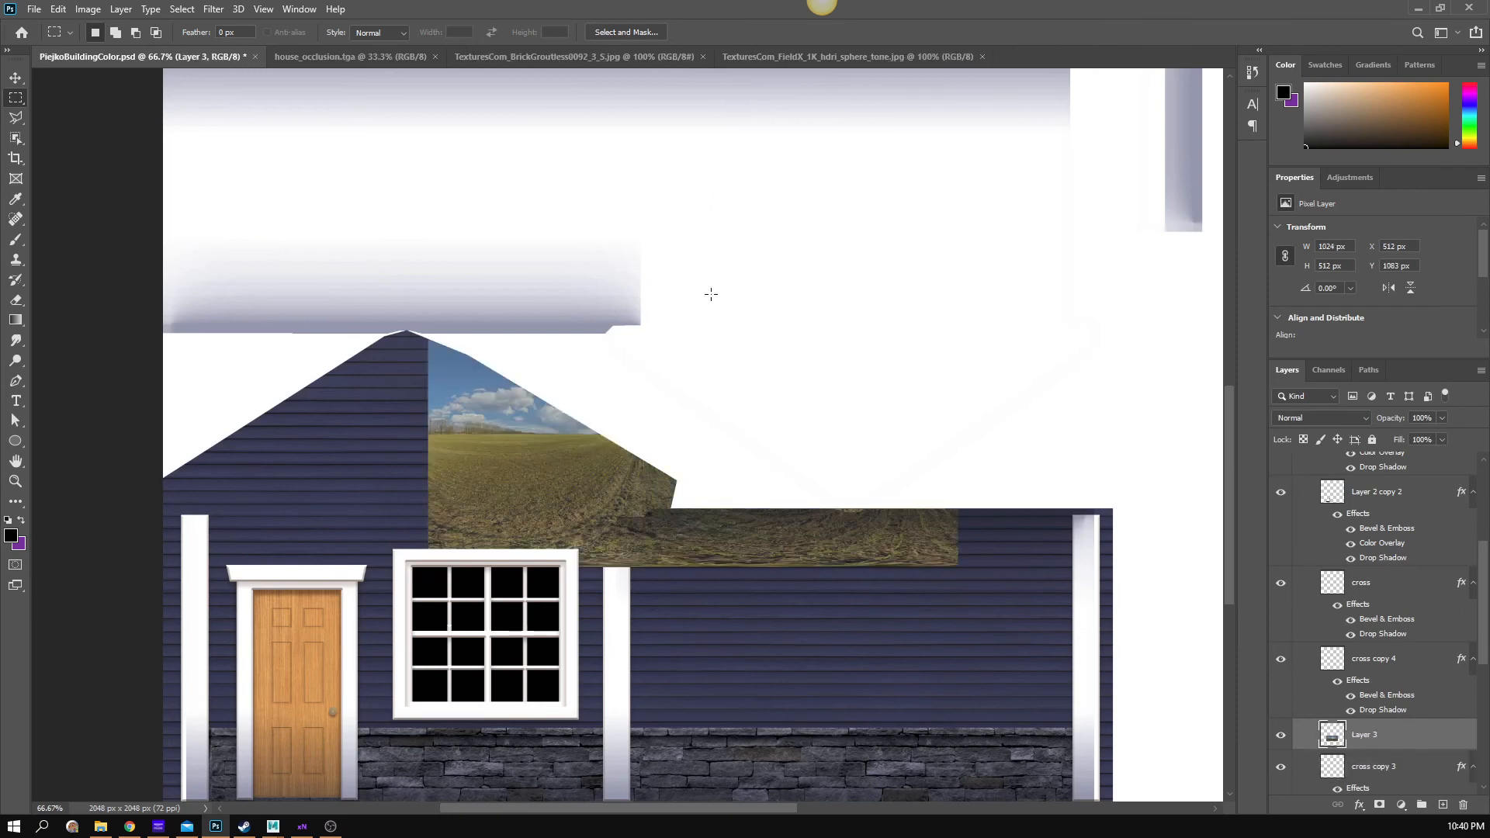
scroll(708, 293, down, 3)
key(v)
drag(589, 334, 381, 593)
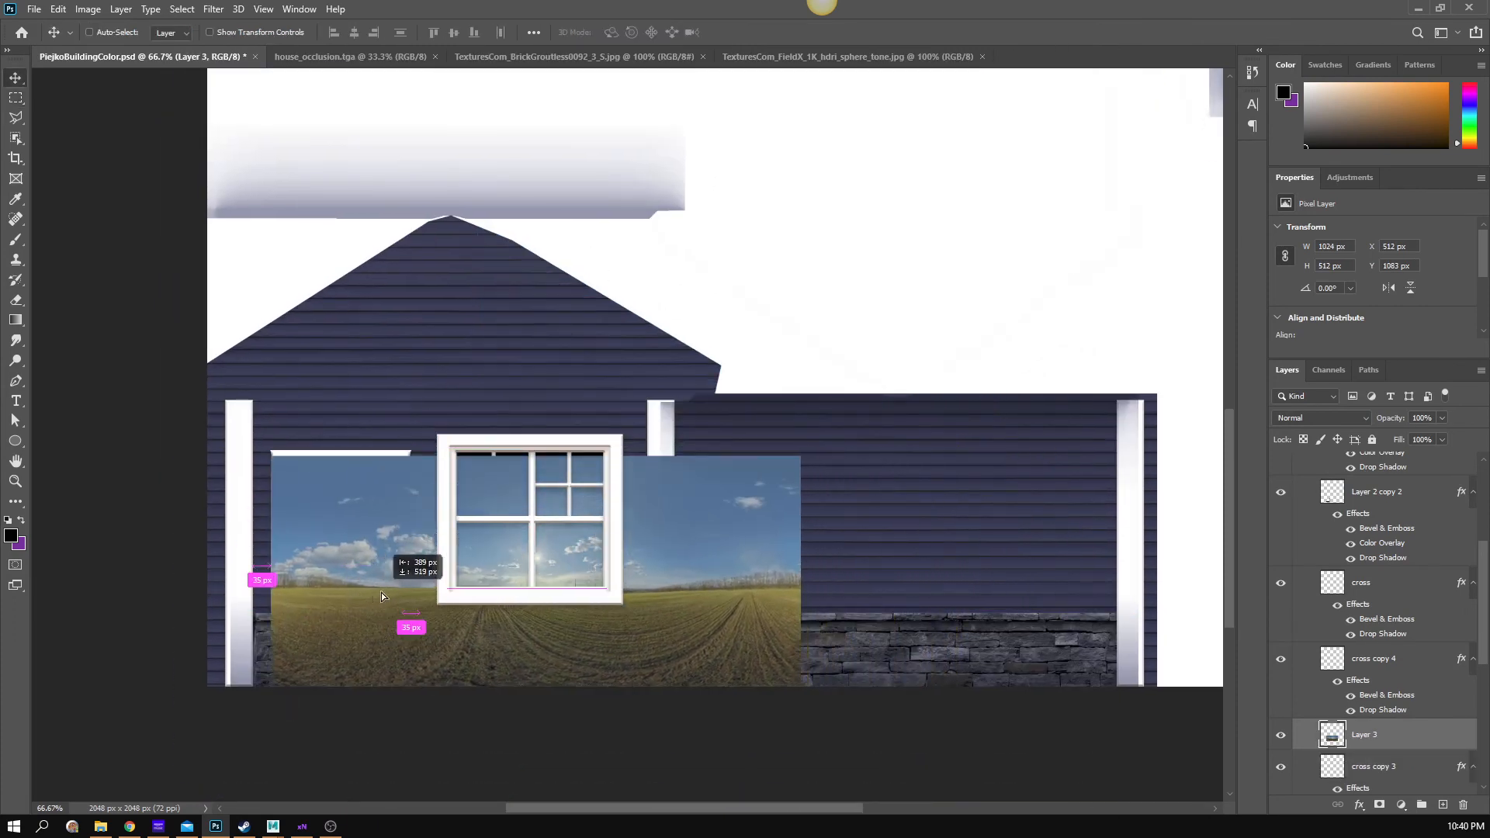
- Move the panorama layer below all the cross layers, directly above Layer 2
scroll(826, 481, down, 2)
scroll(1425, 721, down, 3)
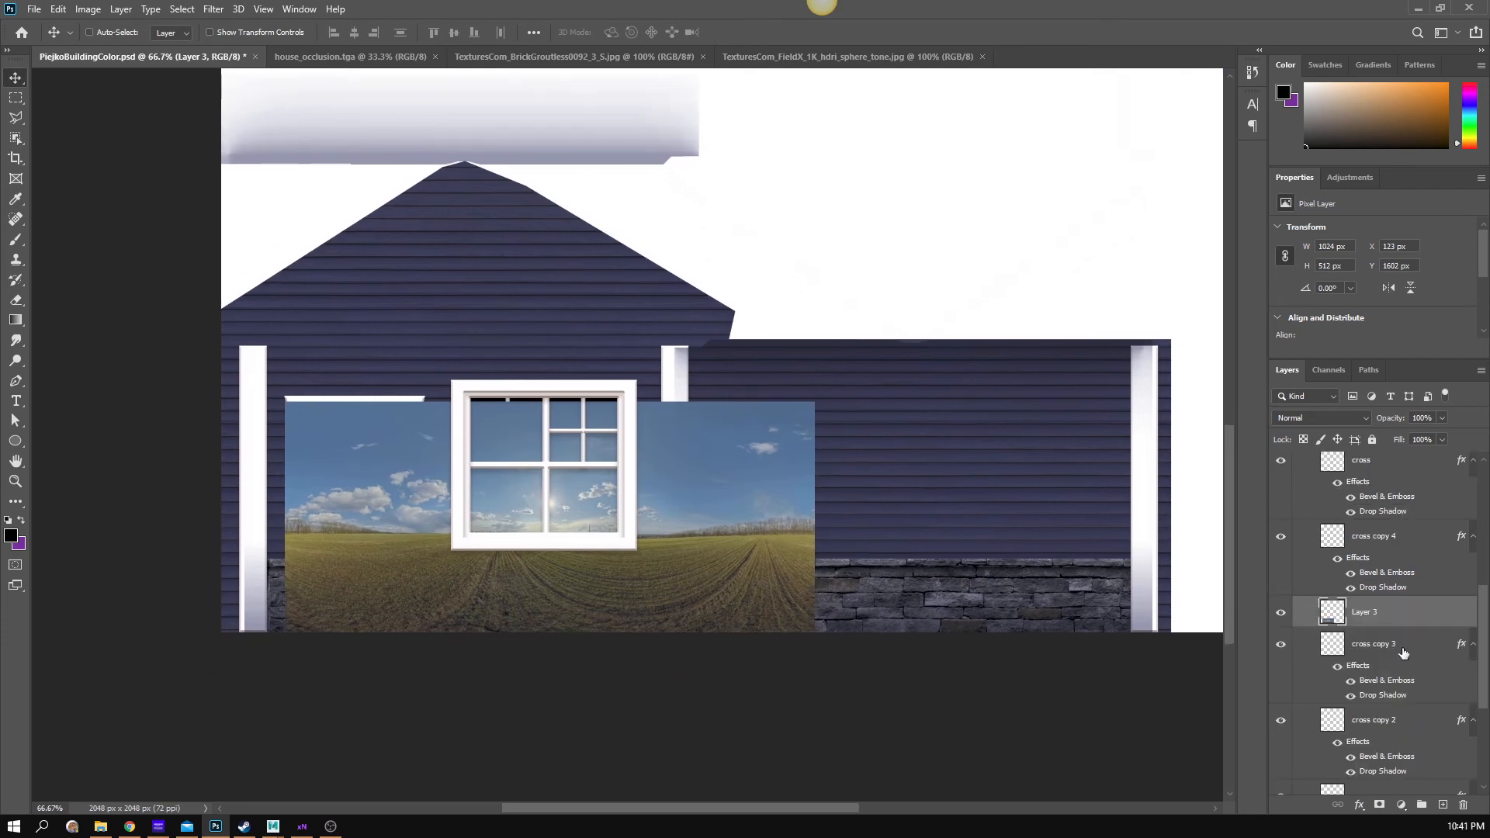
scroll(1404, 724, down, 3)
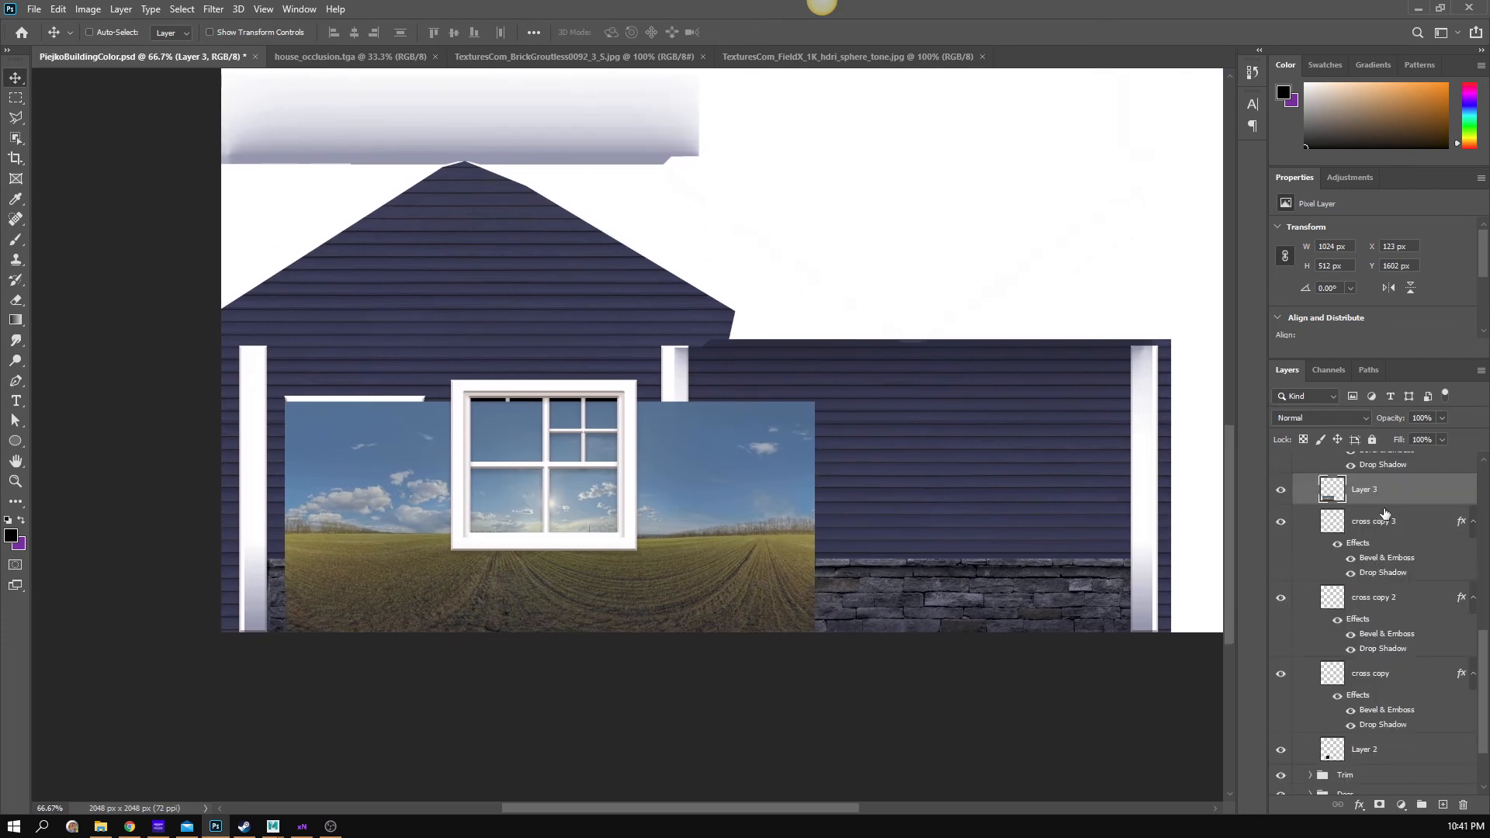
drag(1368, 495, 1333, 726)
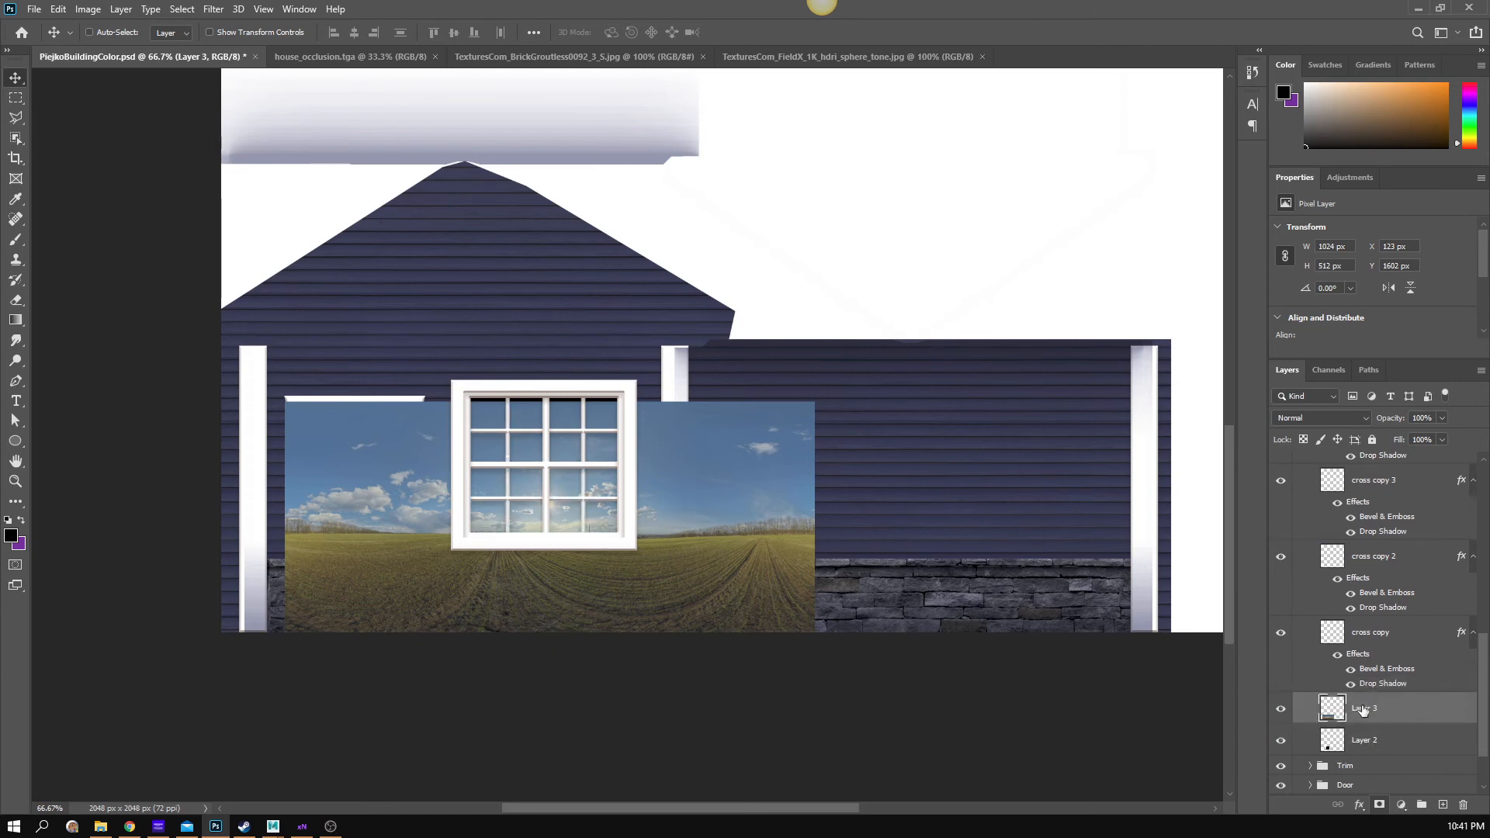
ctrl+click(1332, 745)
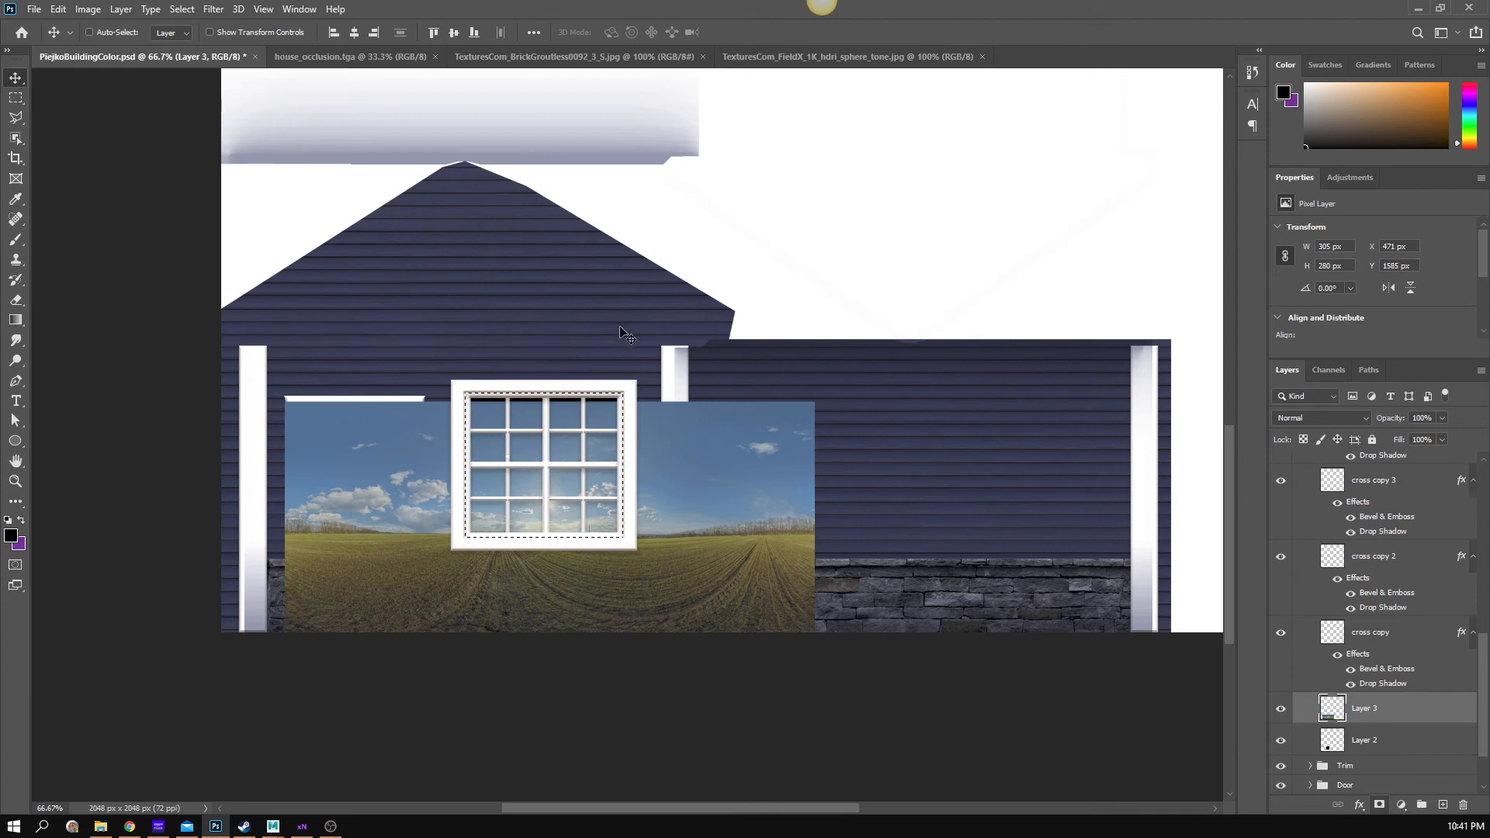
key(z)
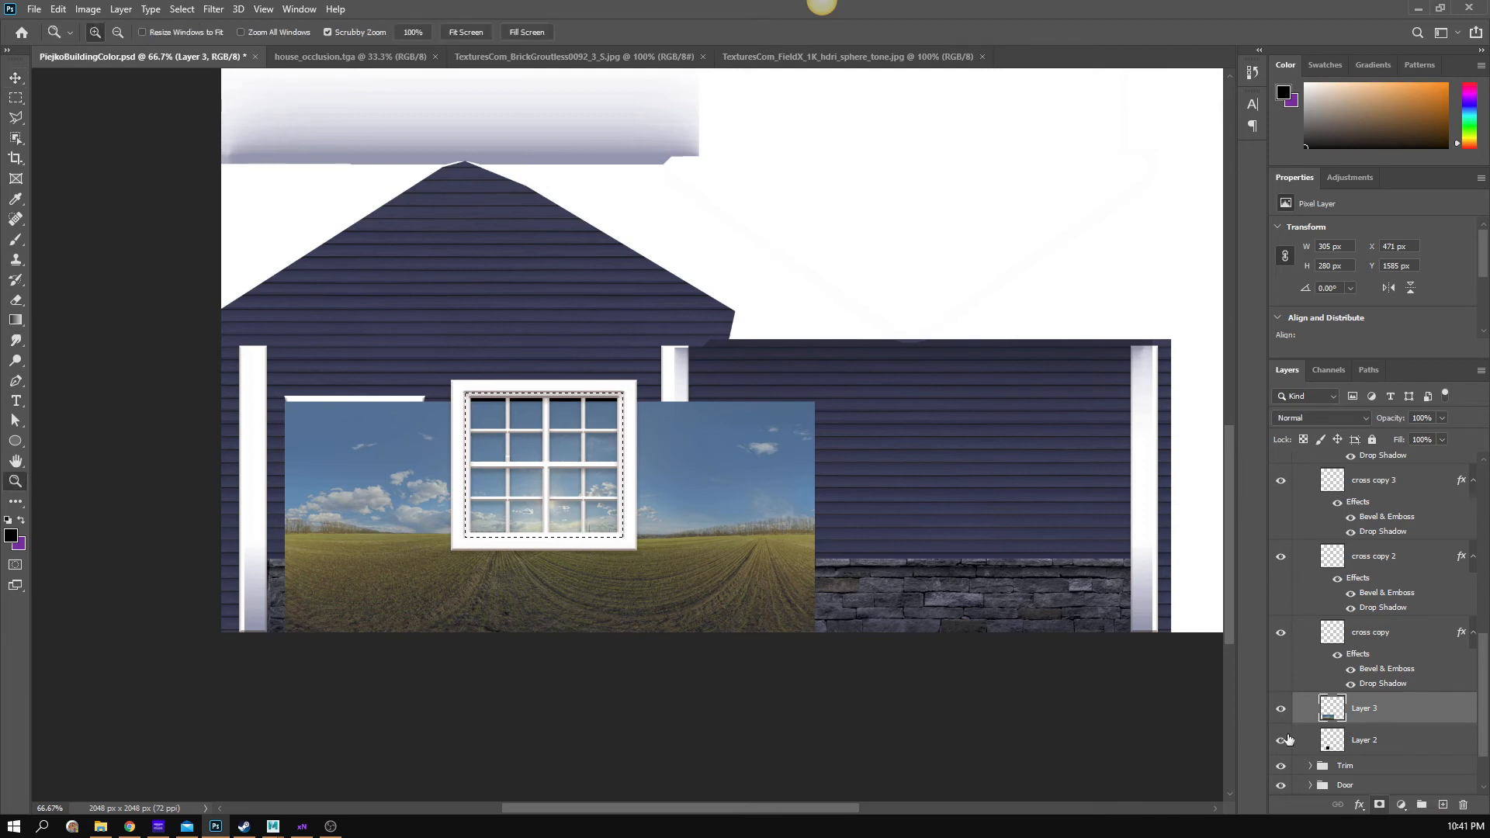
click(731, 493)
key(w)
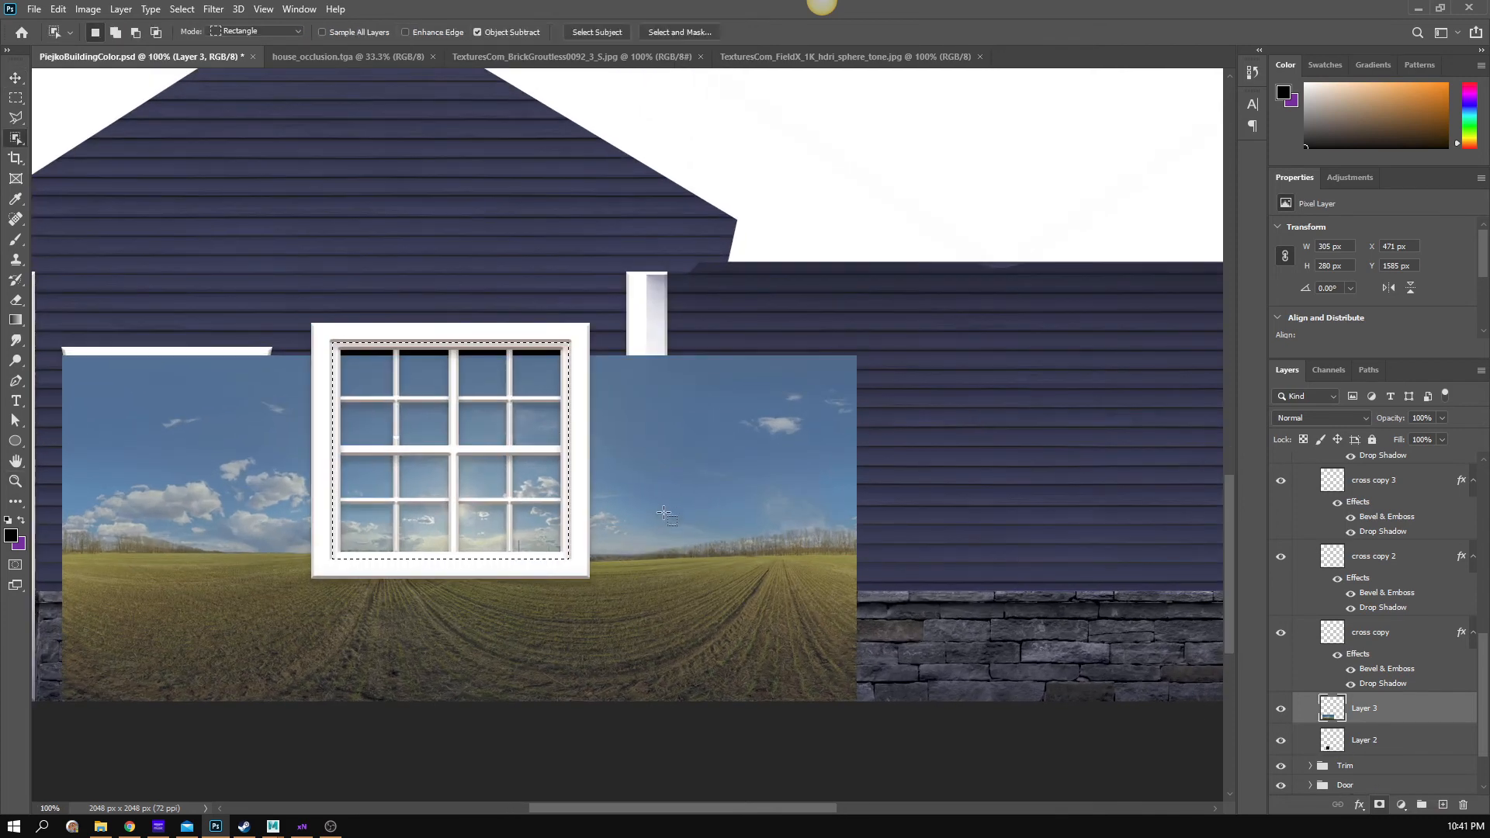
click(1360, 805)
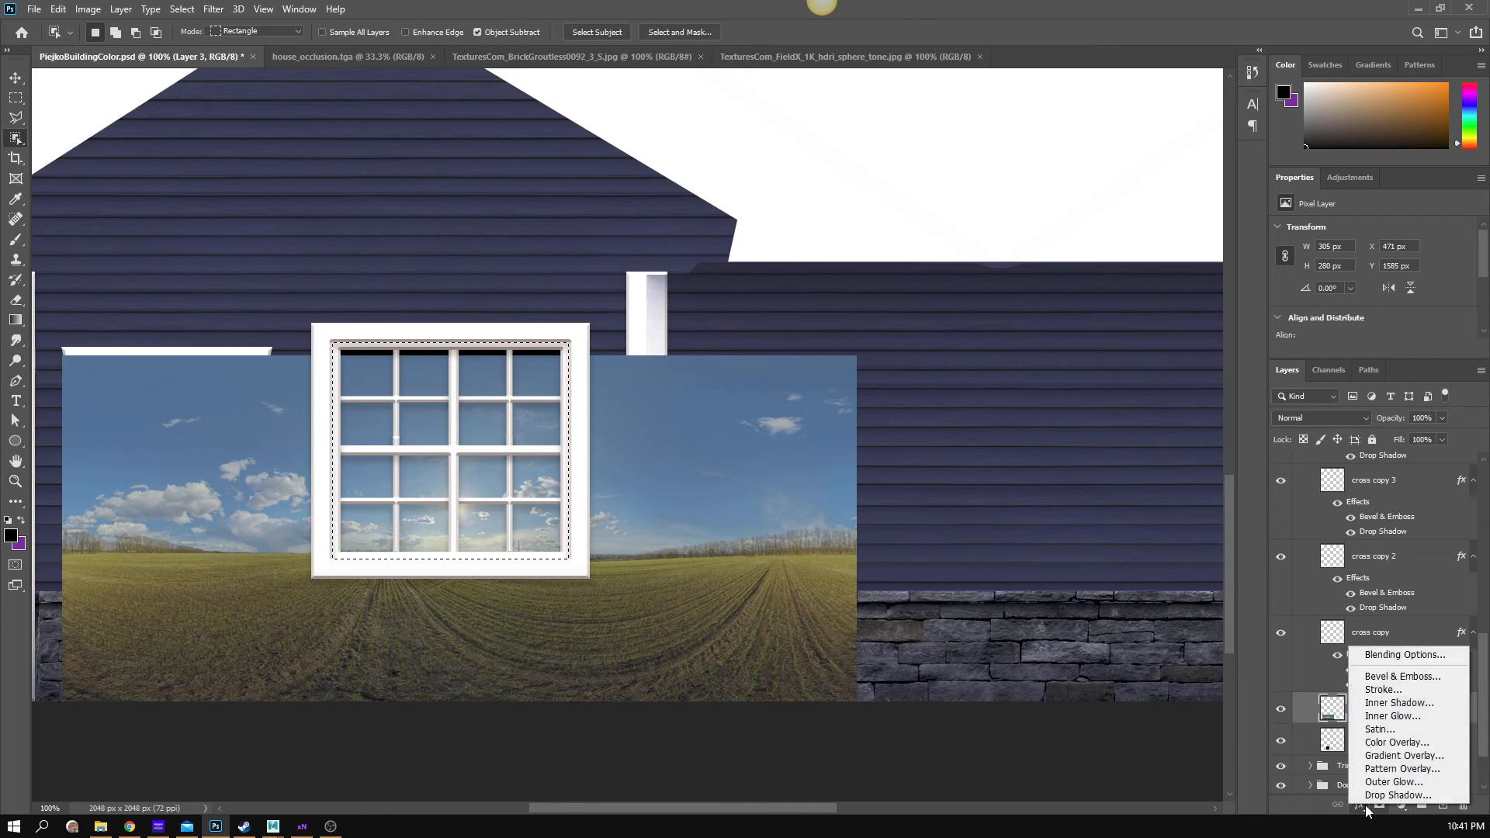
click(1331, 745)
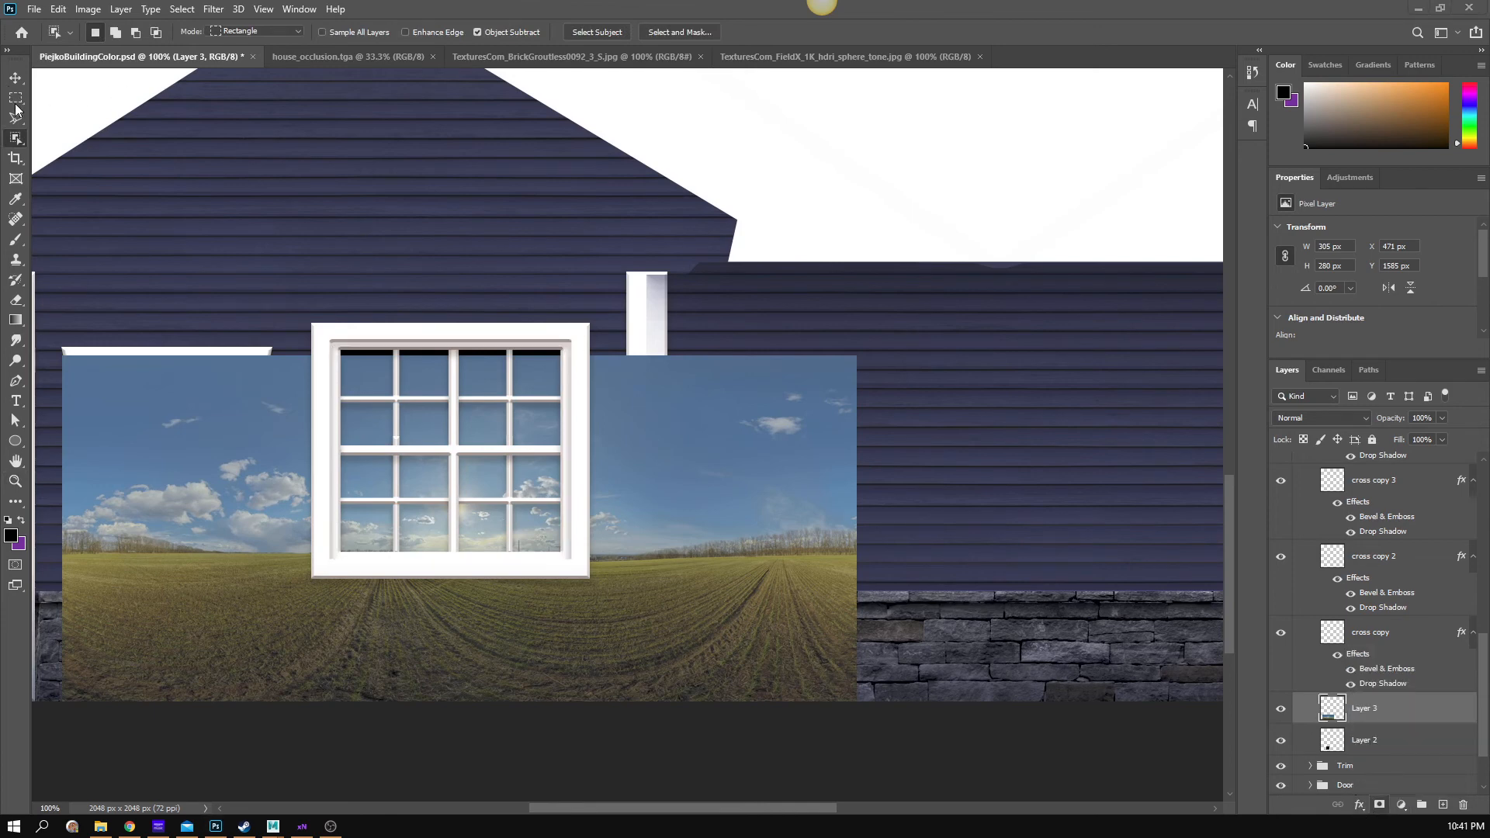
click(16, 104)
click(16, 100)
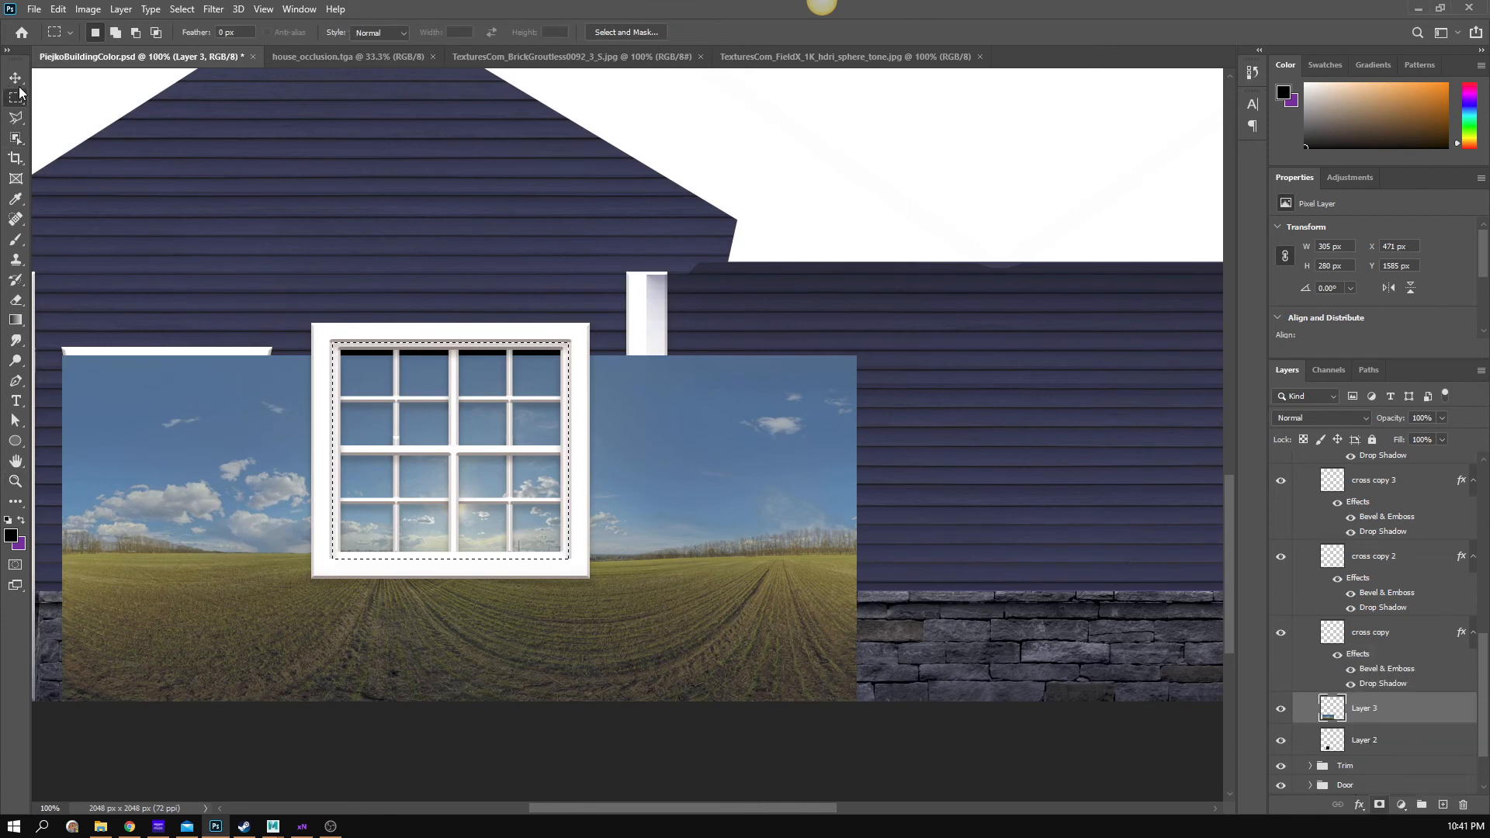
click(1363, 804)
click(1361, 805)
key(ctrl+d)
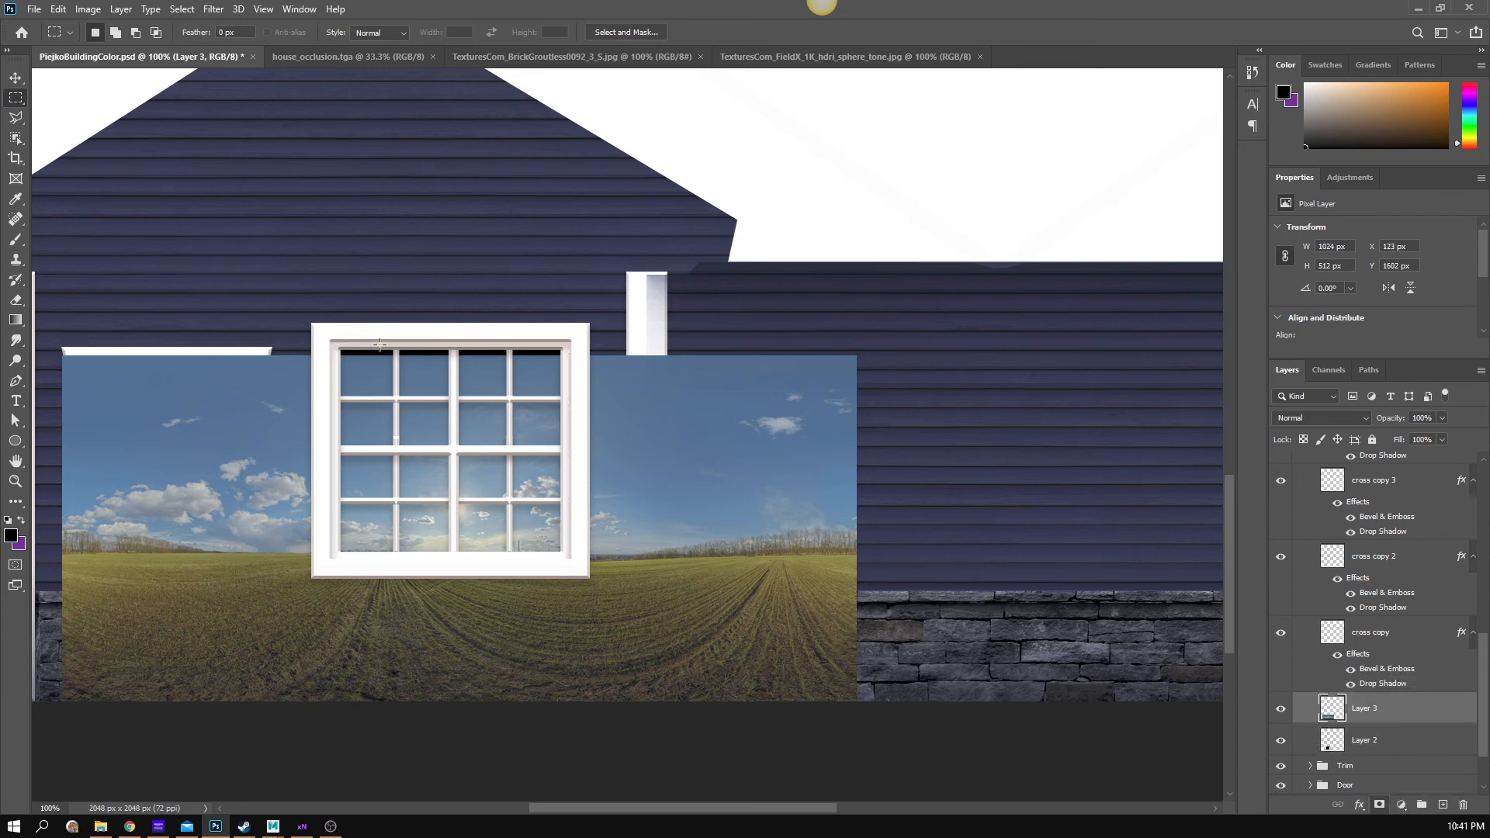
ctrl+click(1335, 745)
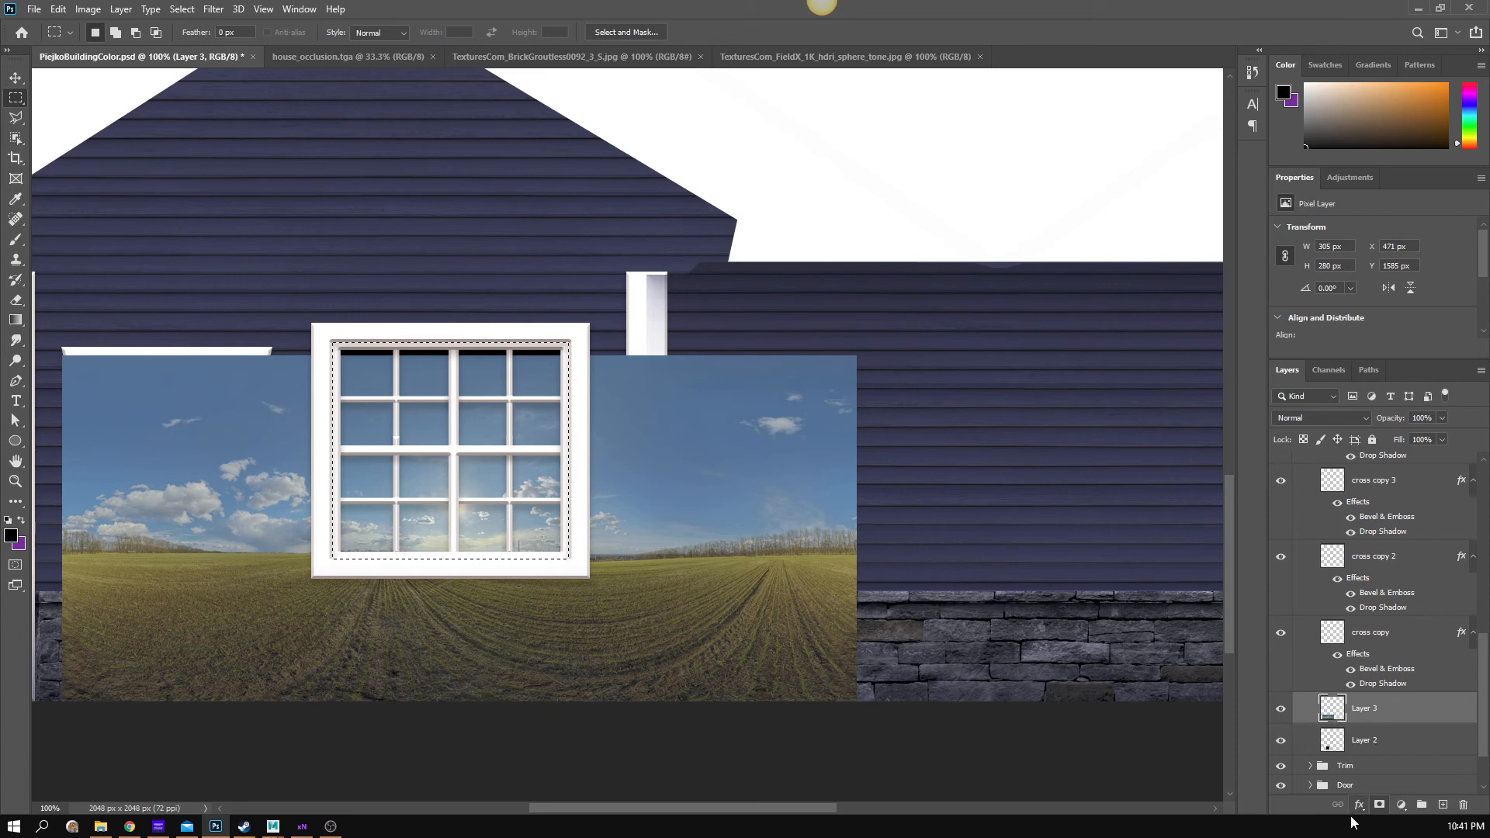
key(ctrl+d)
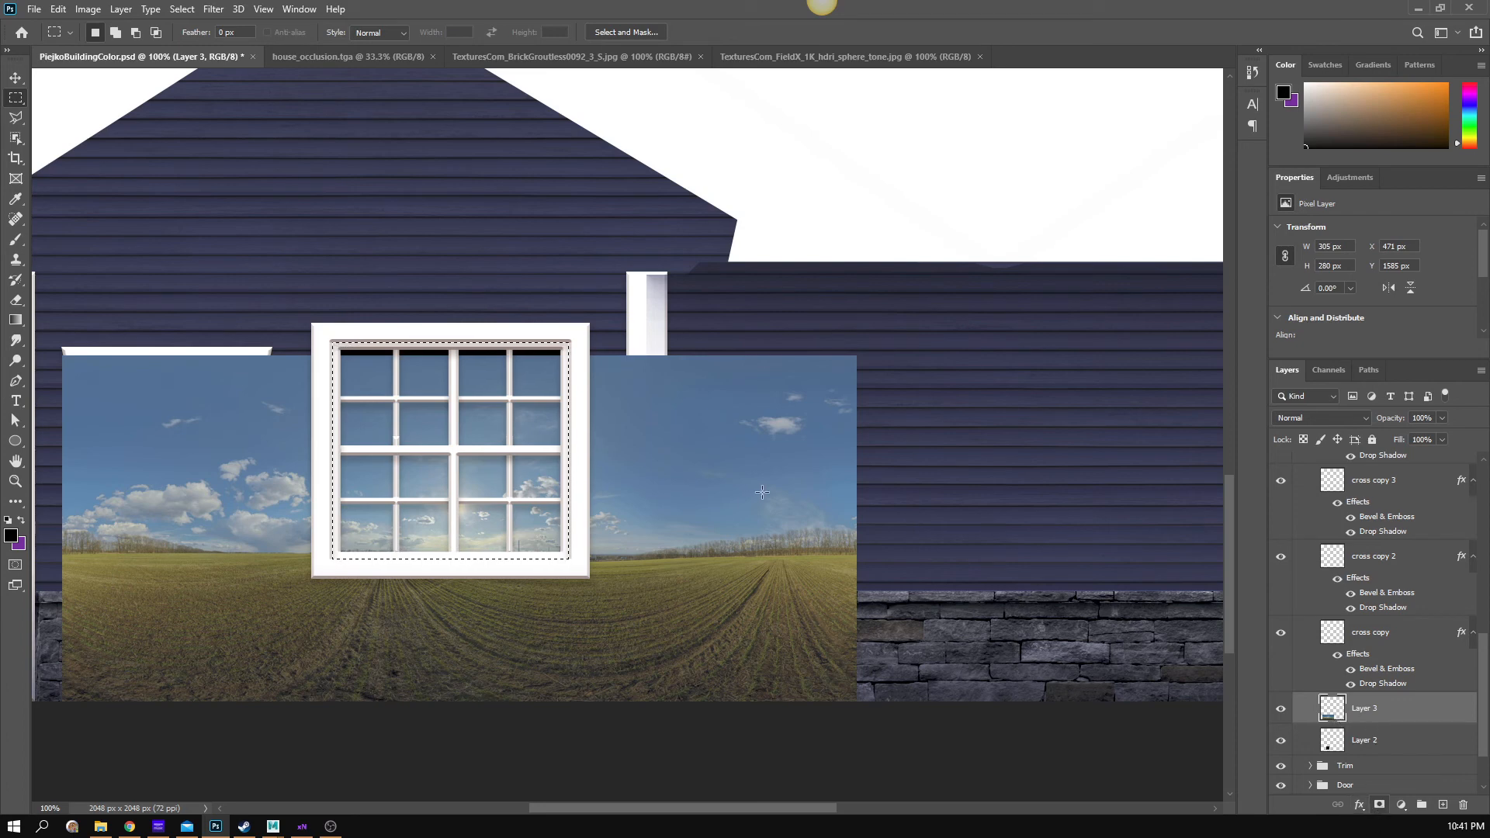
- Try shifting the window's black pane layer, Layer 2, up a few pixels and bring it back down
click(1379, 738)
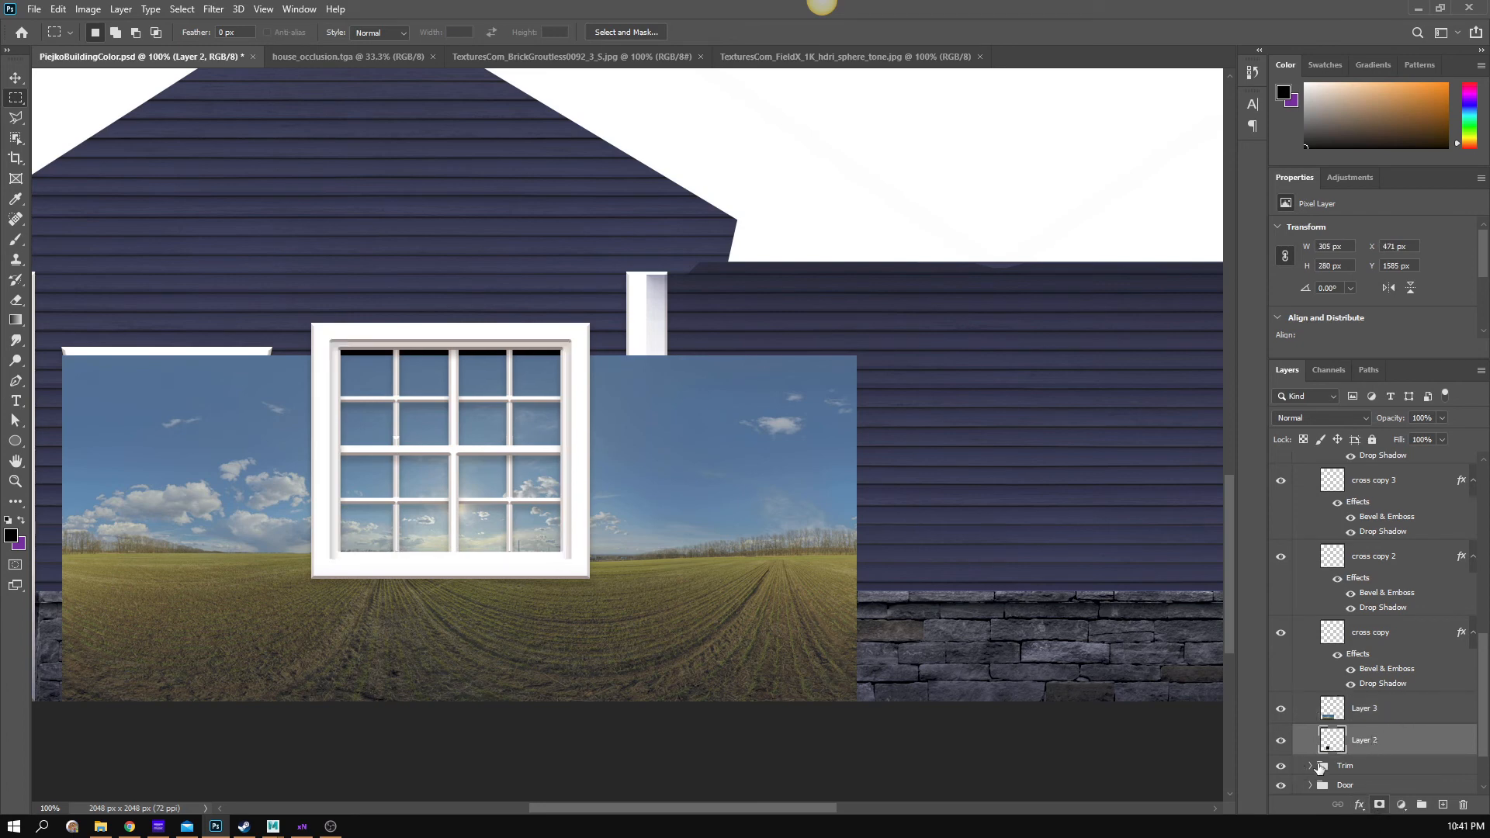
drag(345, 275, 350, 276)
key(ctrl+d)
key(v)
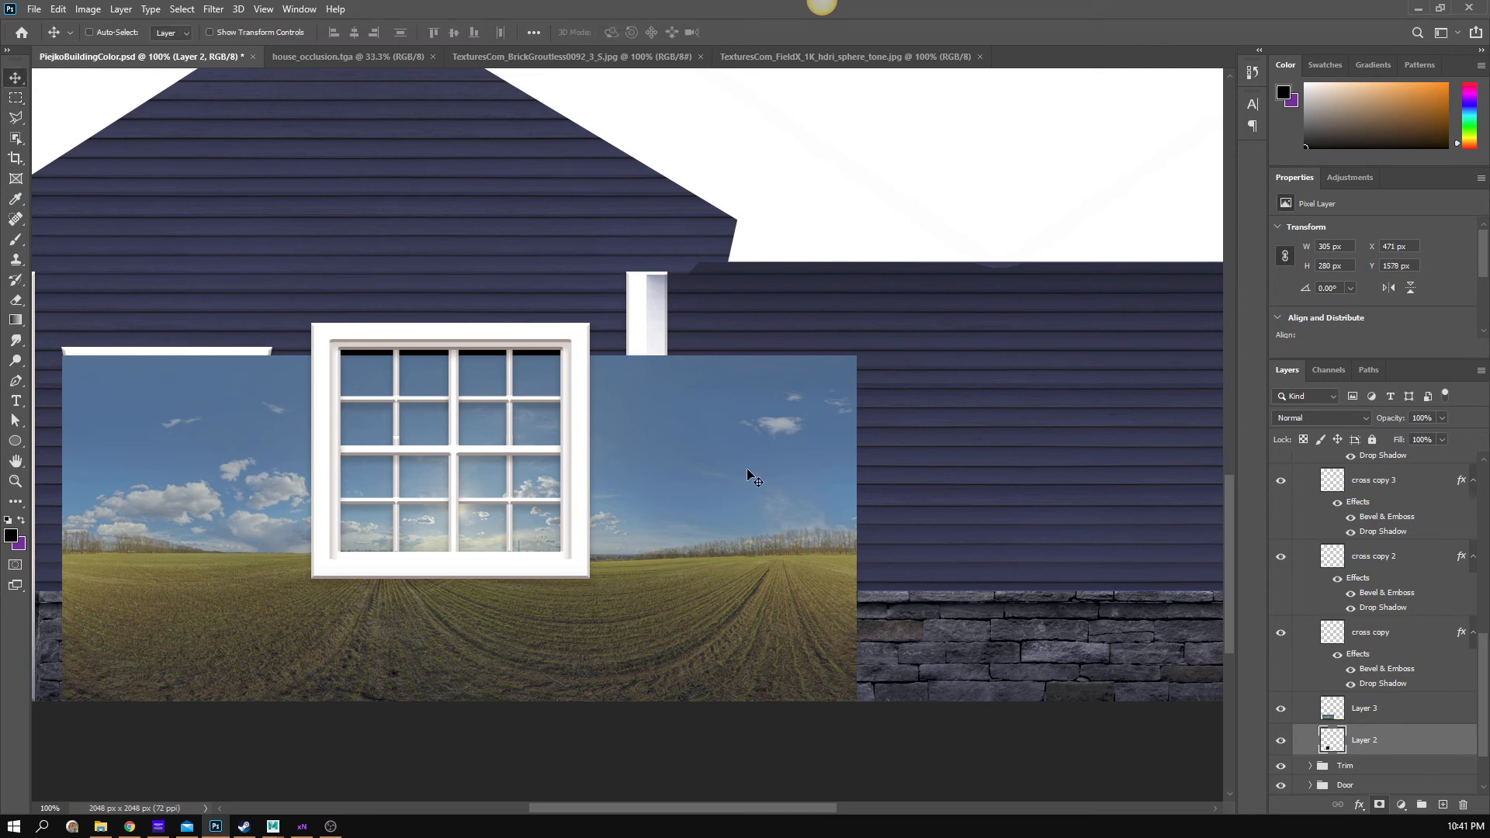
key(Down)
key(Down)
key(Down)
key(Down)
key(Down)
key(Down)
key(Down)
- Nudge the panorama layer up to Y 1595 px so the sky fills the top of the window panes
click(1380, 708)
key(Up)
key(Up)
key(Up)
key(Up)
key(Up)
key(Up)
key(Up)
key(Up)
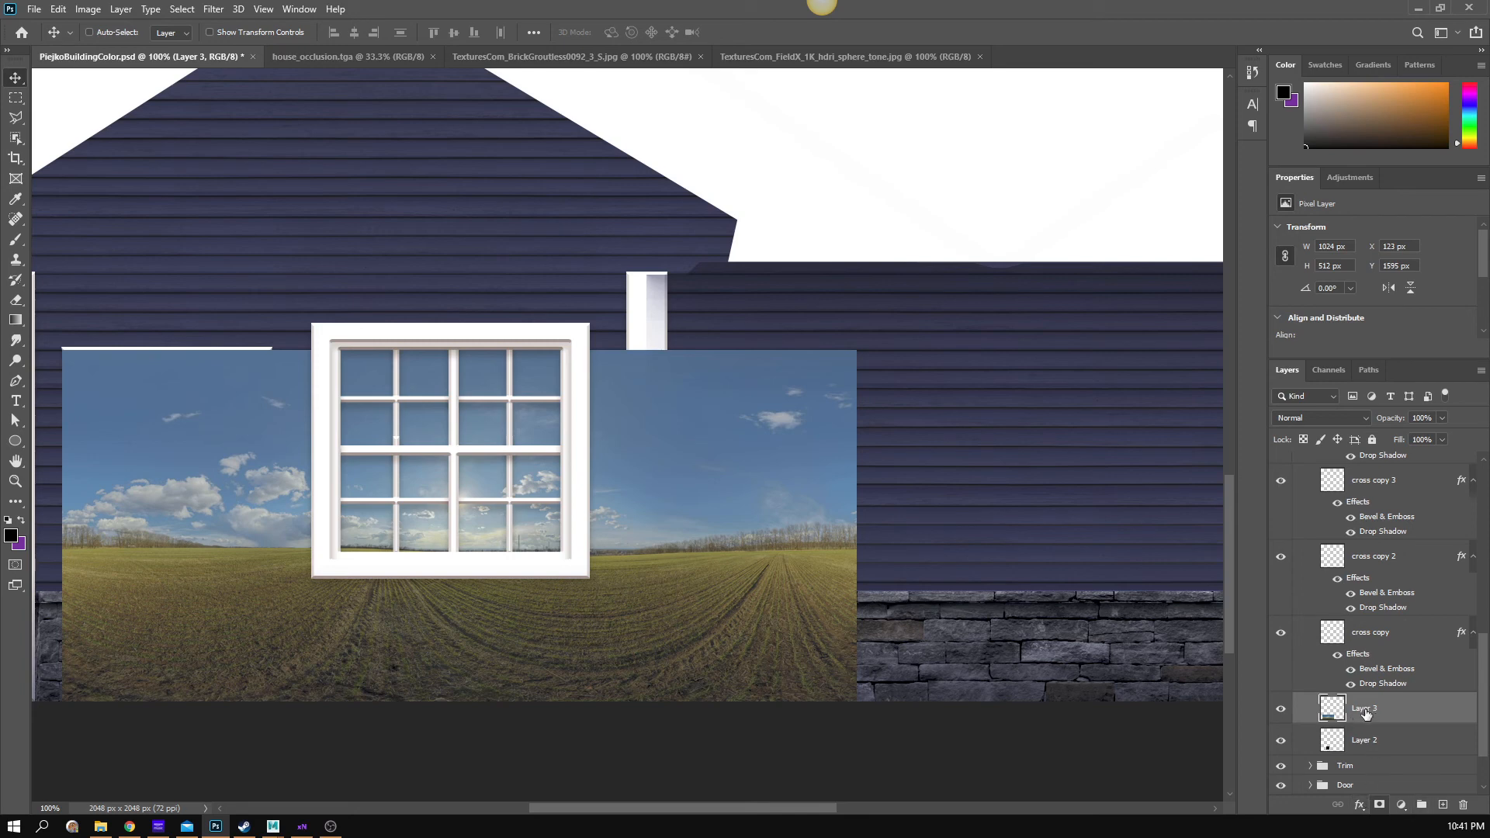
- Turn off the layer effects of the cross copy layer
click(1336, 658)
click(1358, 628)
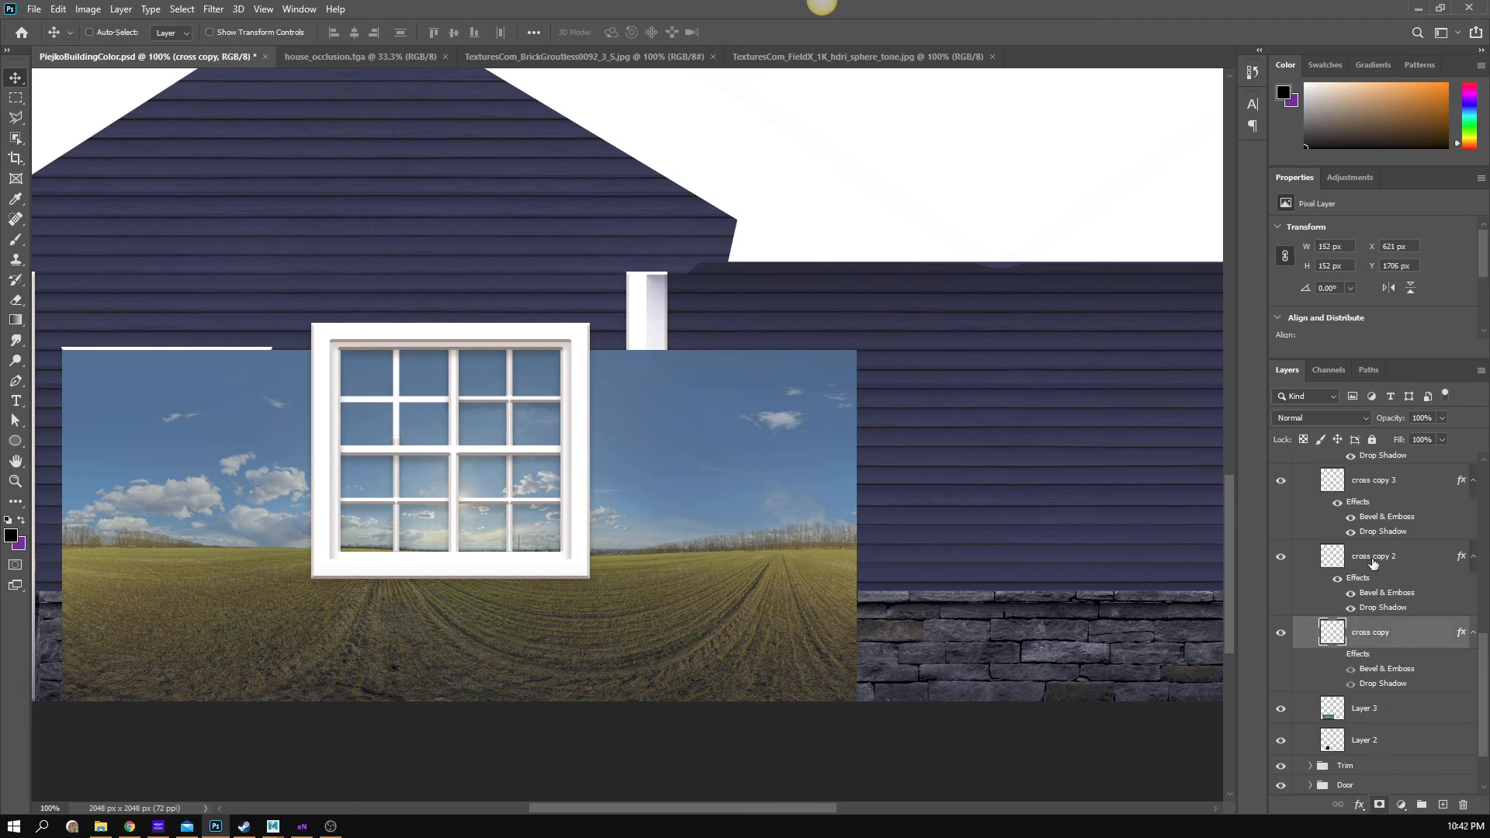
click(1374, 487)
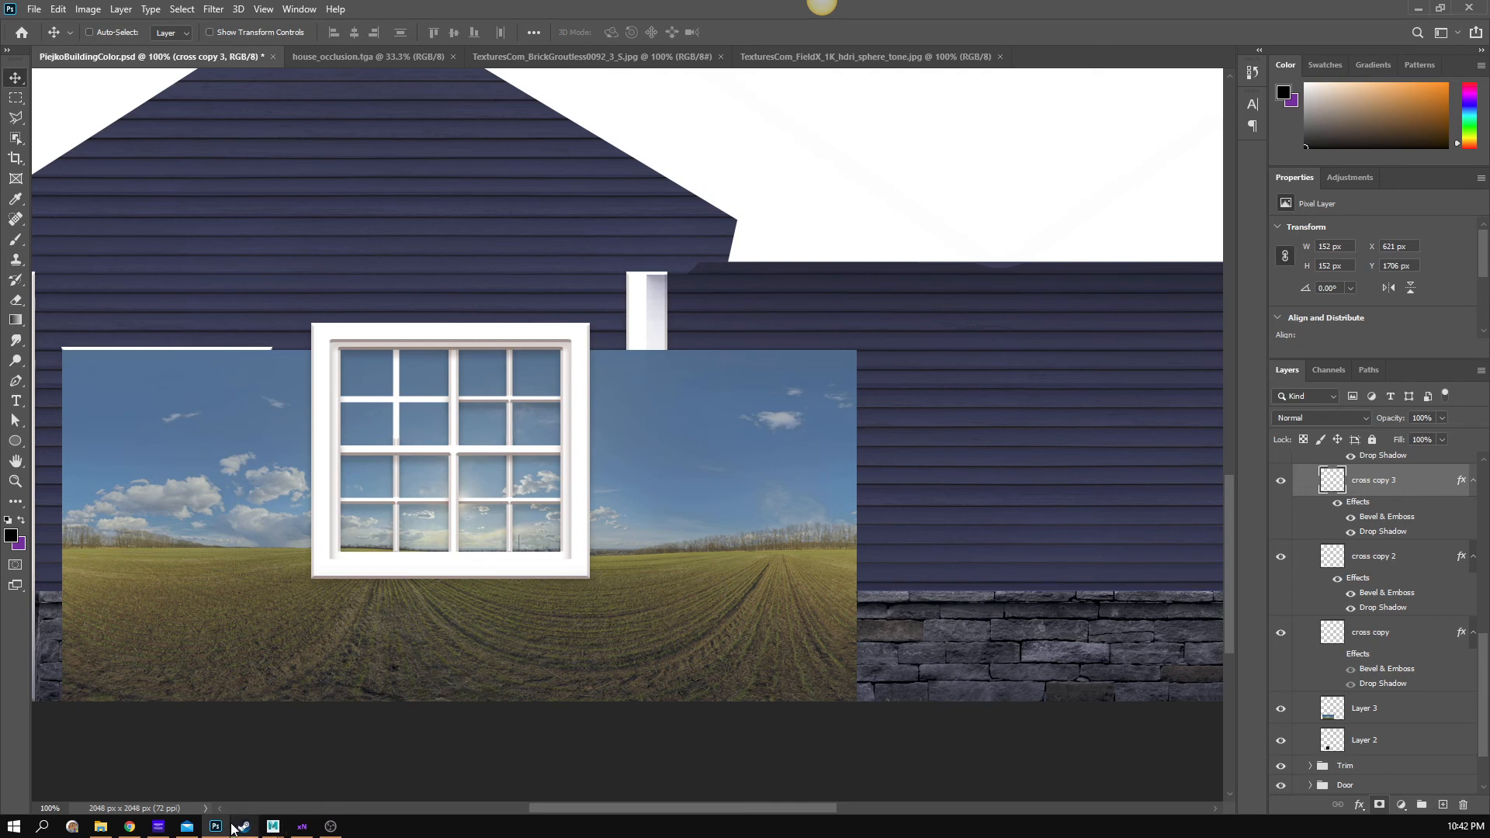
- Select the window's pane area and clip the panorama layer to Layer 2 with a clipping mask
mouse_move(219, 830)
click(13, 101)
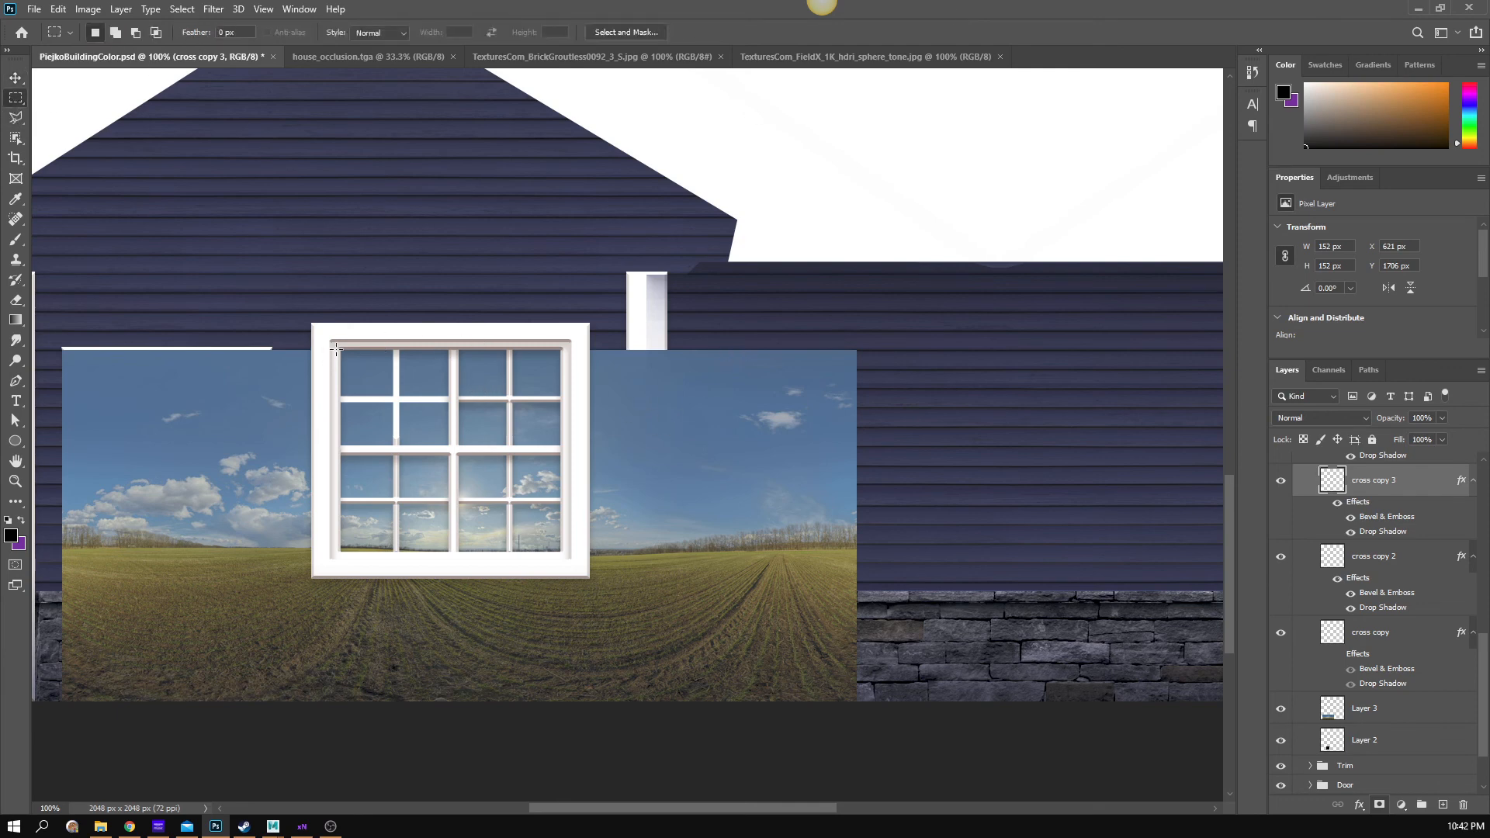
click(1386, 706)
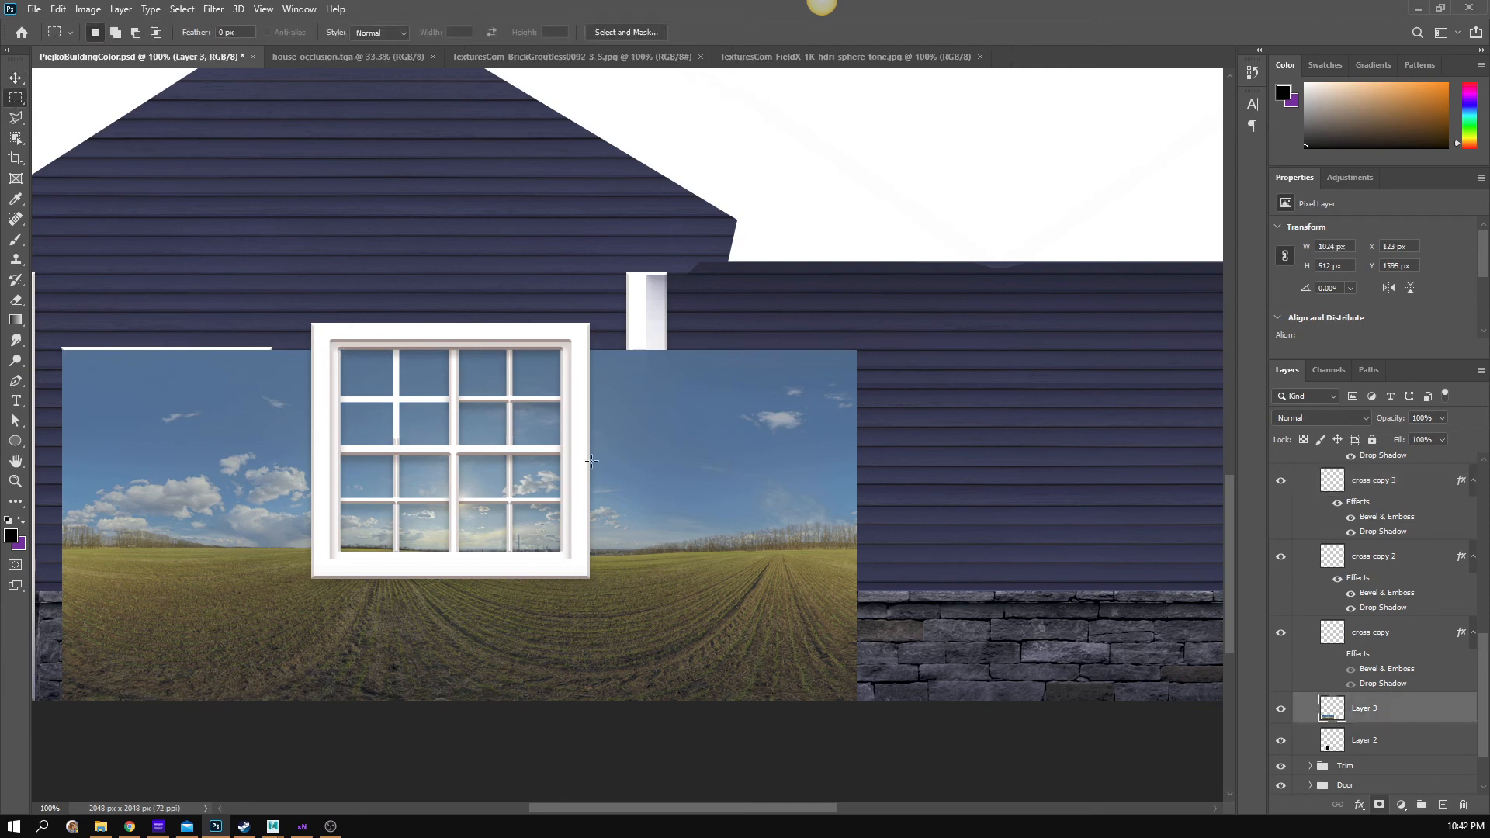
drag(339, 347, 563, 550)
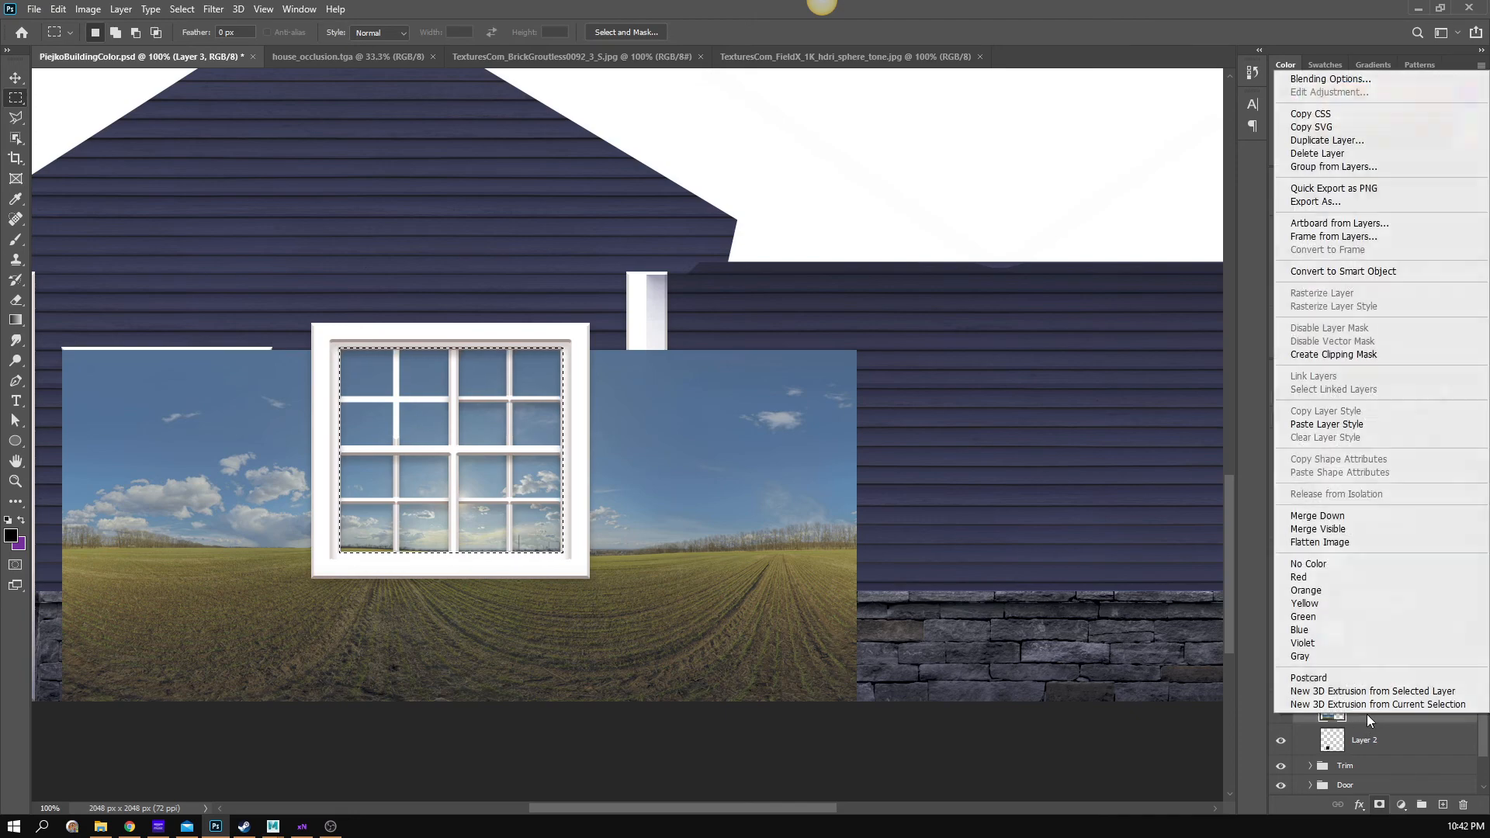
right_click(1368, 714)
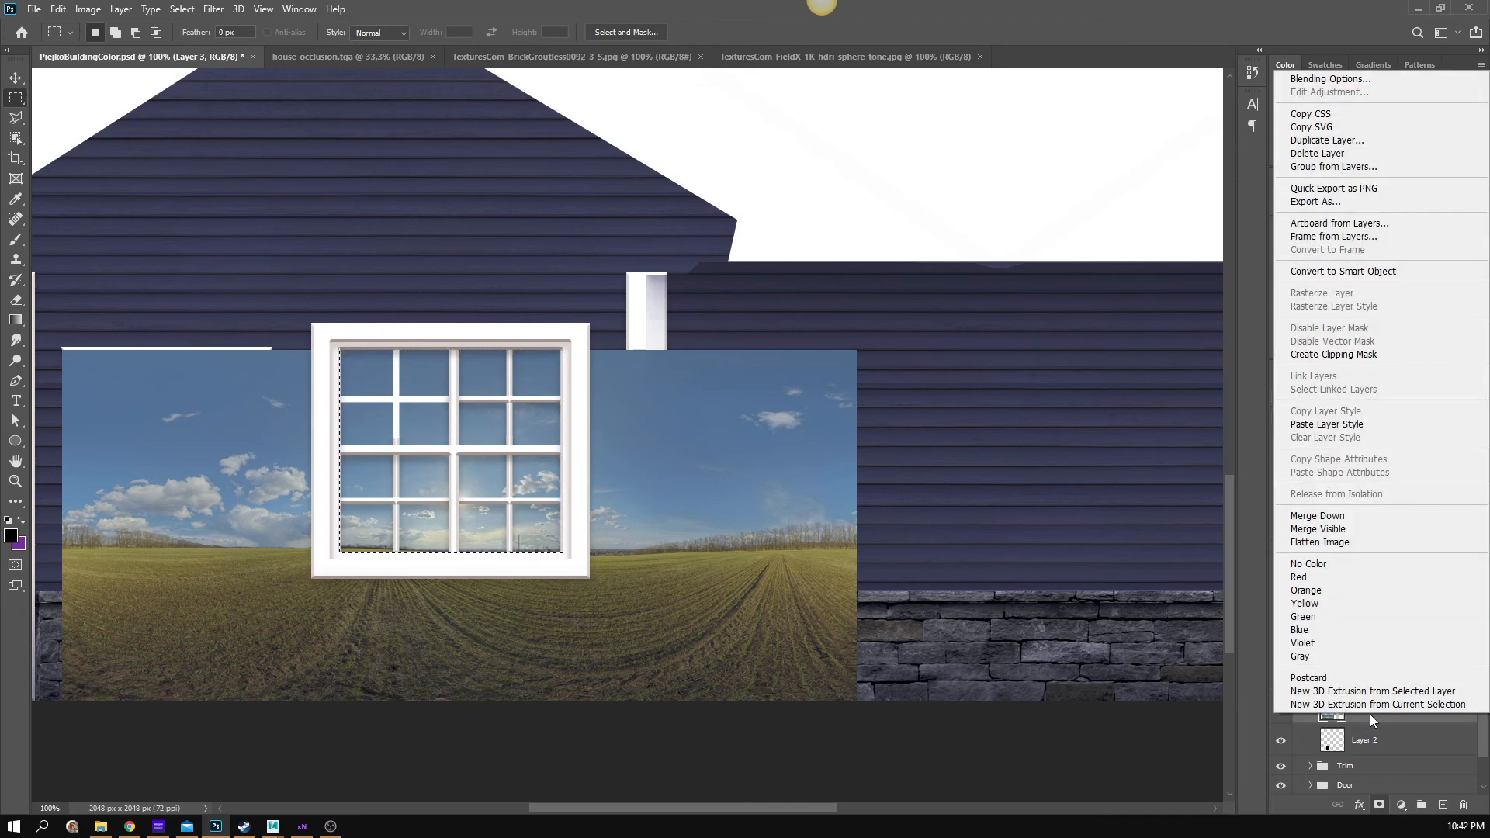
click(1411, 354)
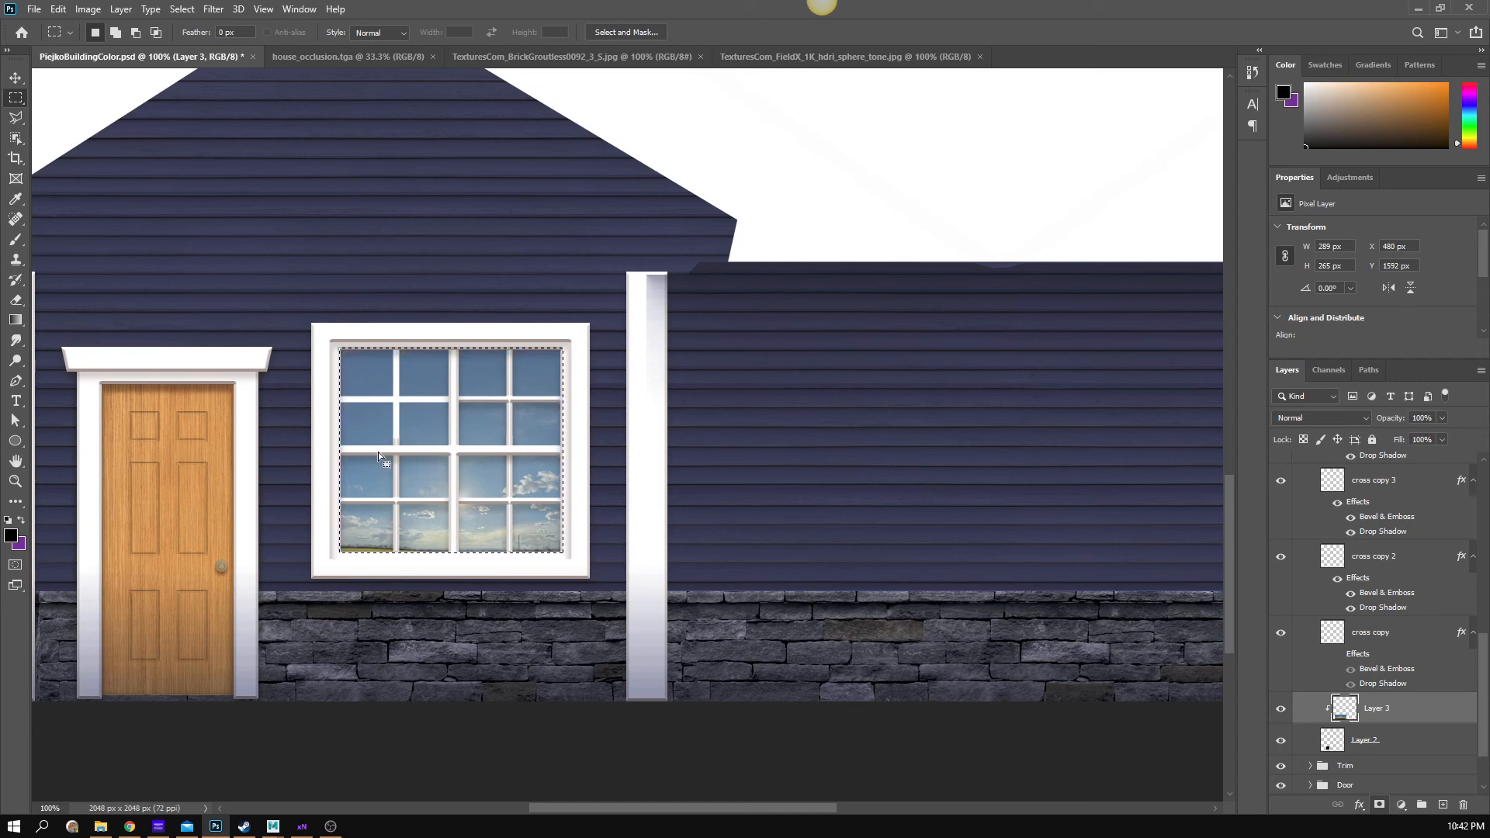
- Clear the selection and examine the sky-filled window up close and within the whole house texture
key(x)
key(z)
click(599, 426)
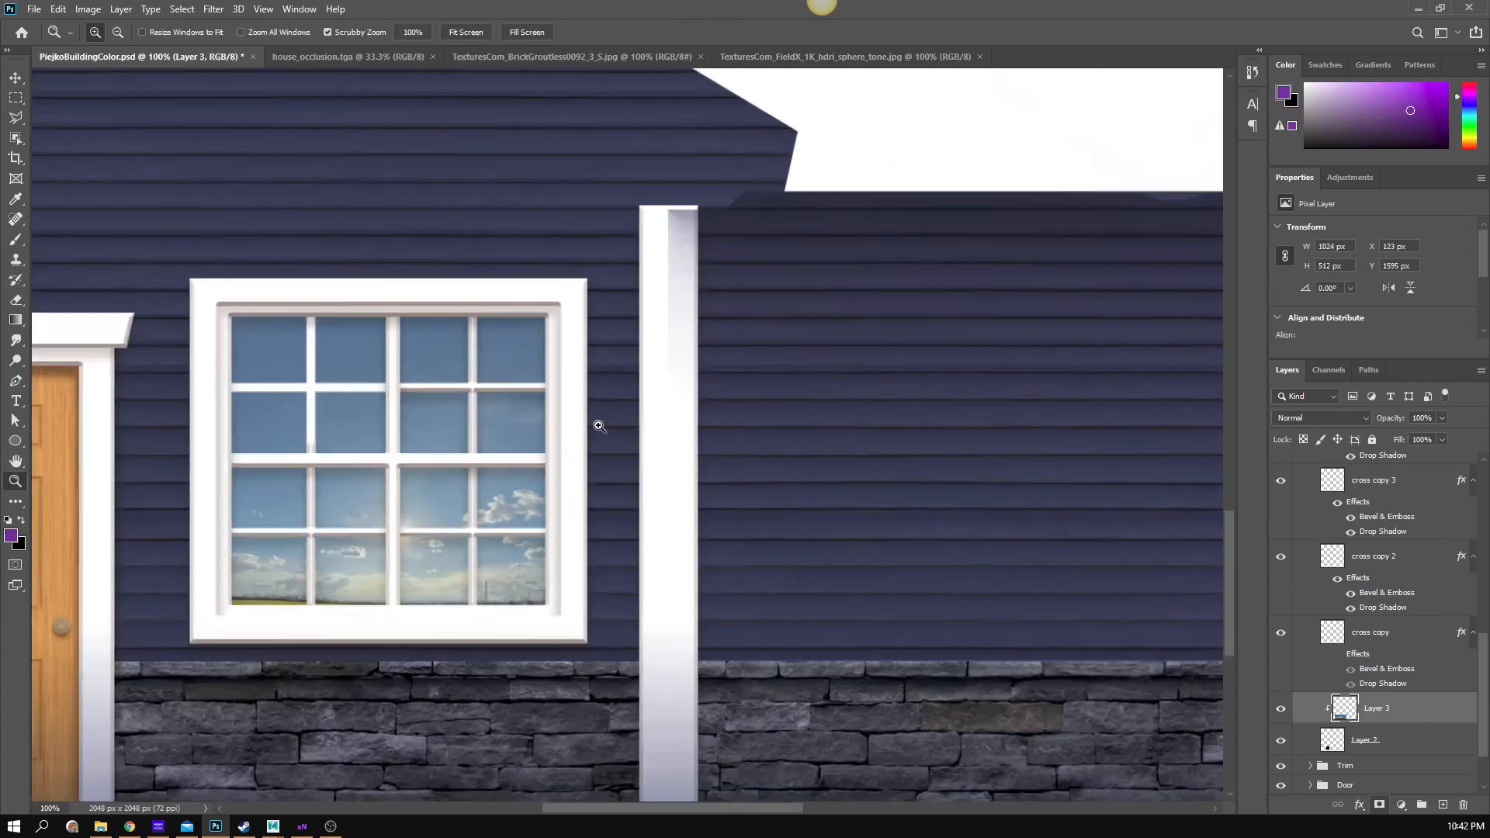
click(583, 439)
alt+click(577, 444)
alt+click(577, 444)
alt+click(576, 444)
alt+click(578, 446)
alt+click(579, 447)
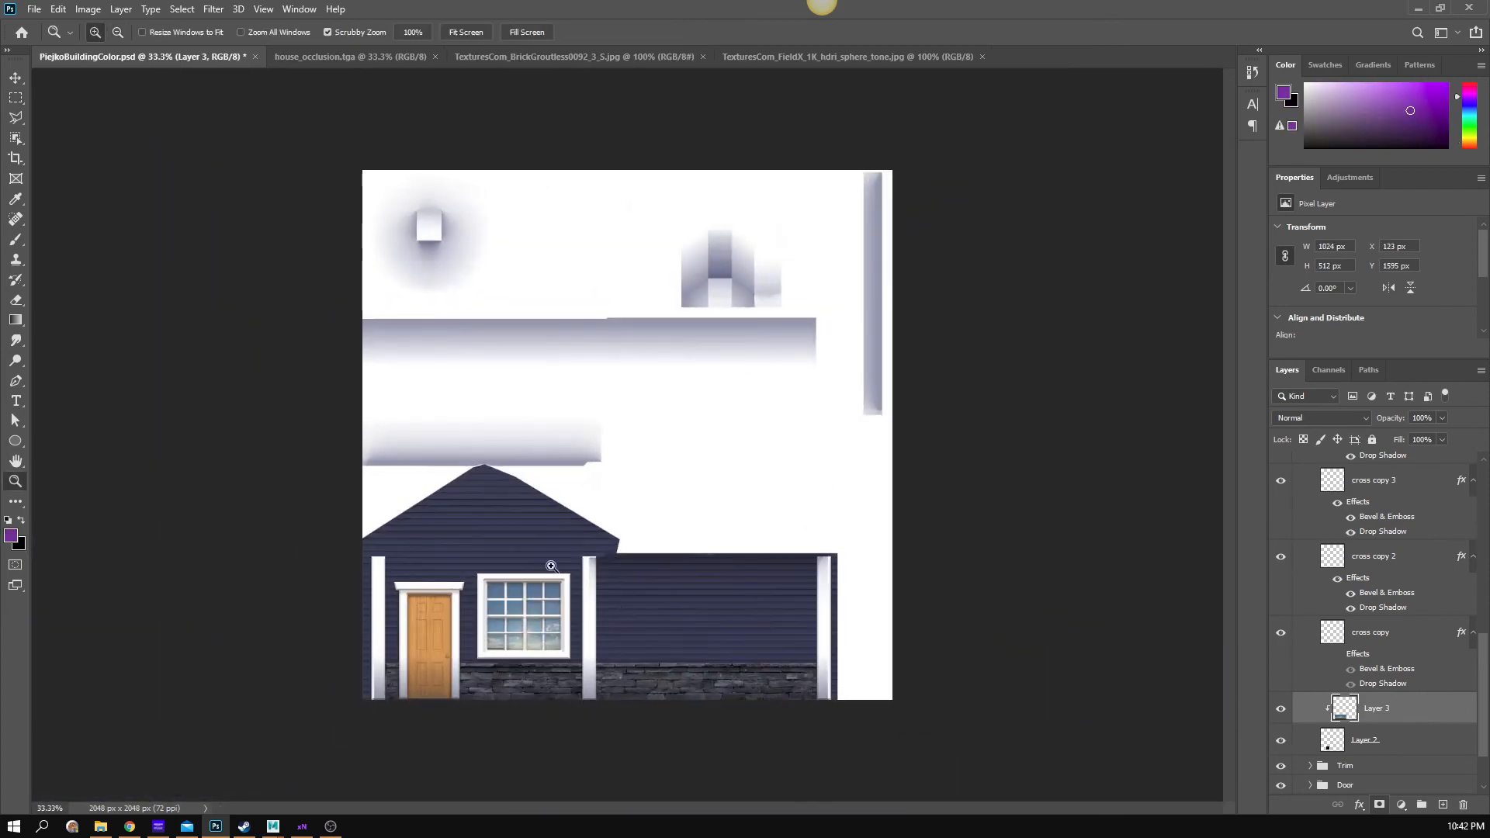
click(540, 569)
drag(515, 600, 603, 439)
click(597, 466)
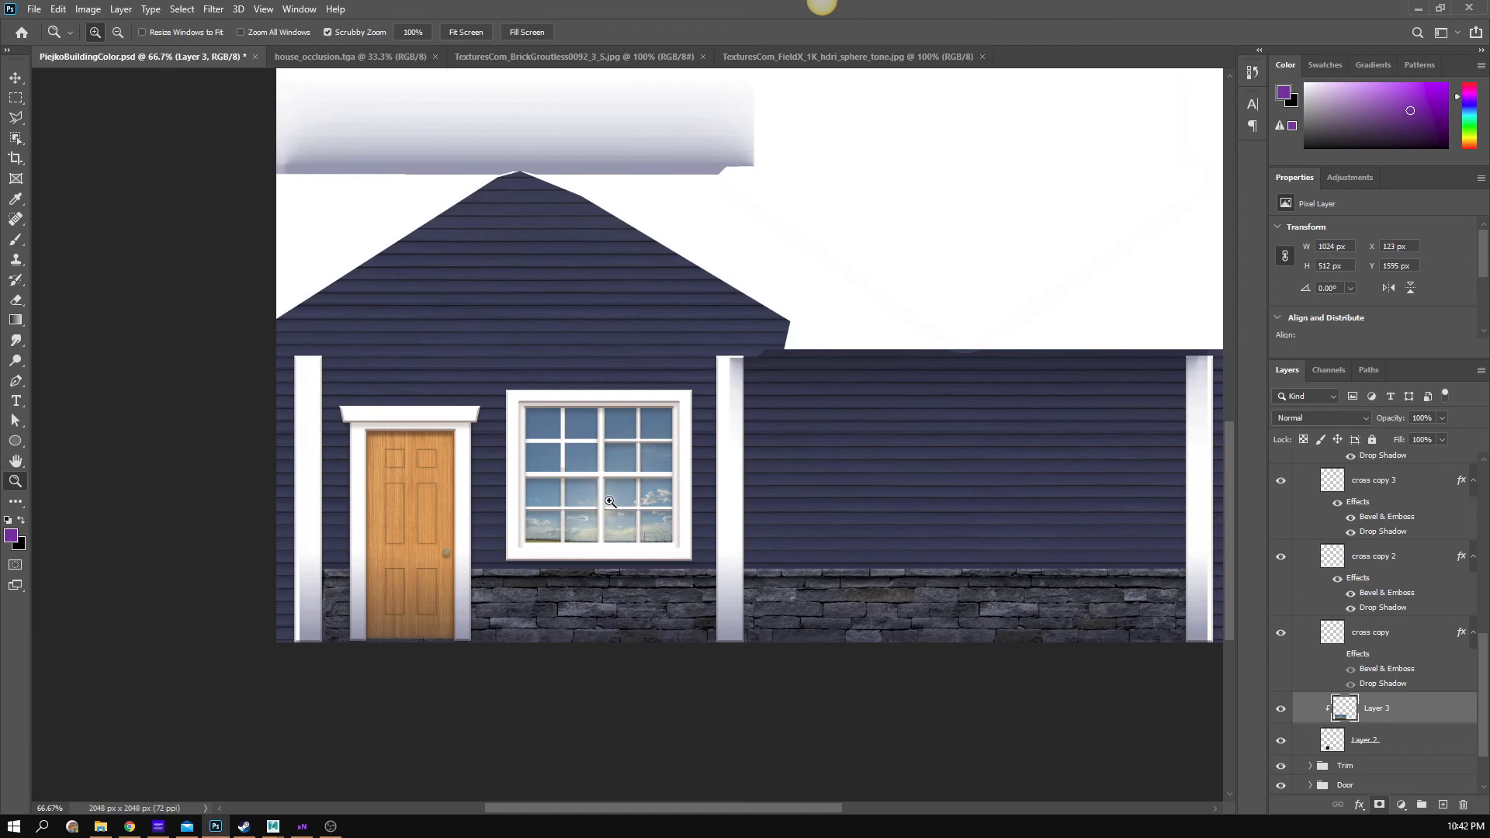
click(610, 501)
alt+click(621, 506)
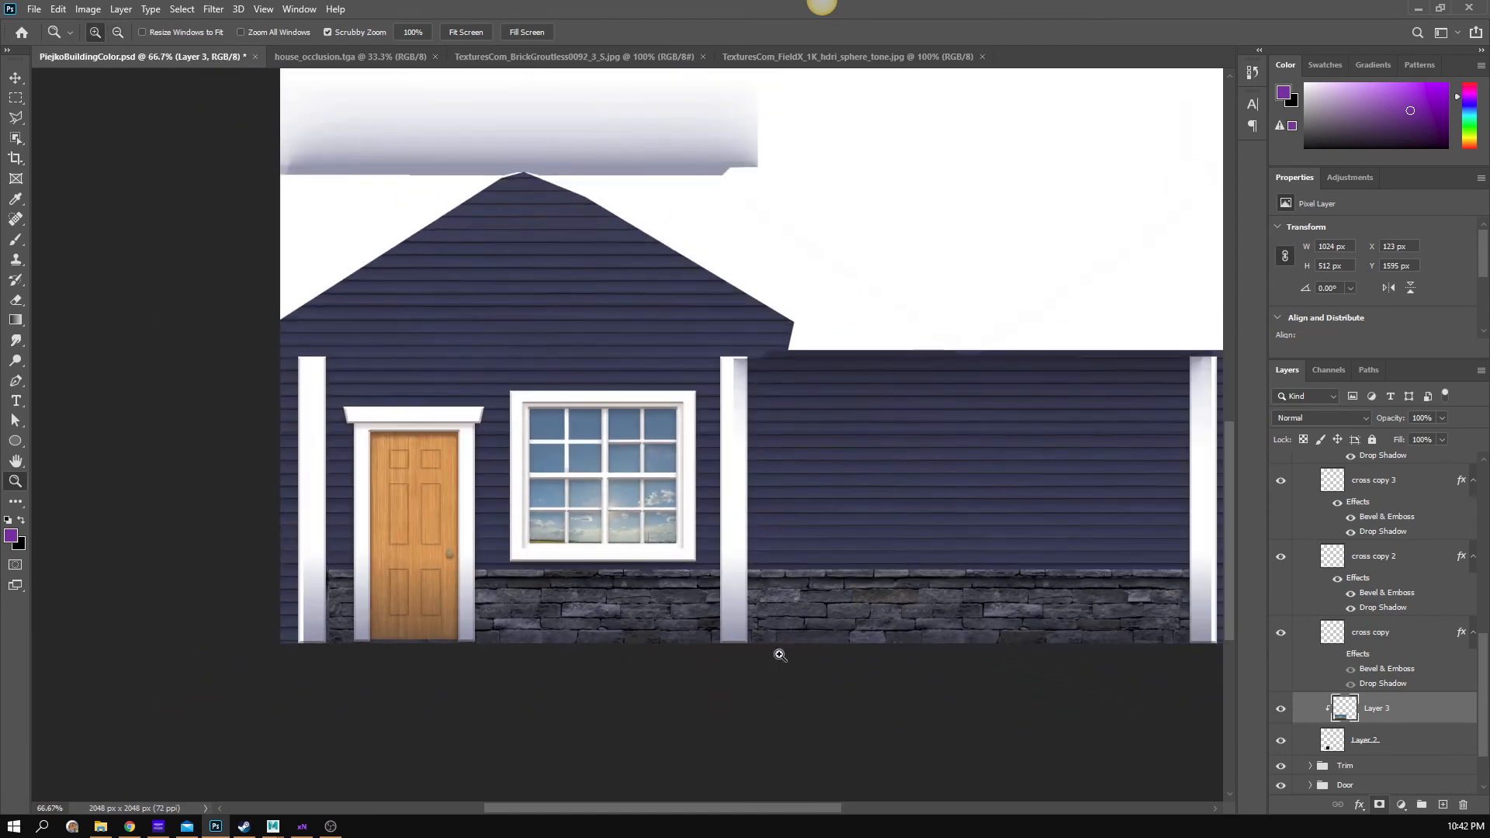
click(555, 531)
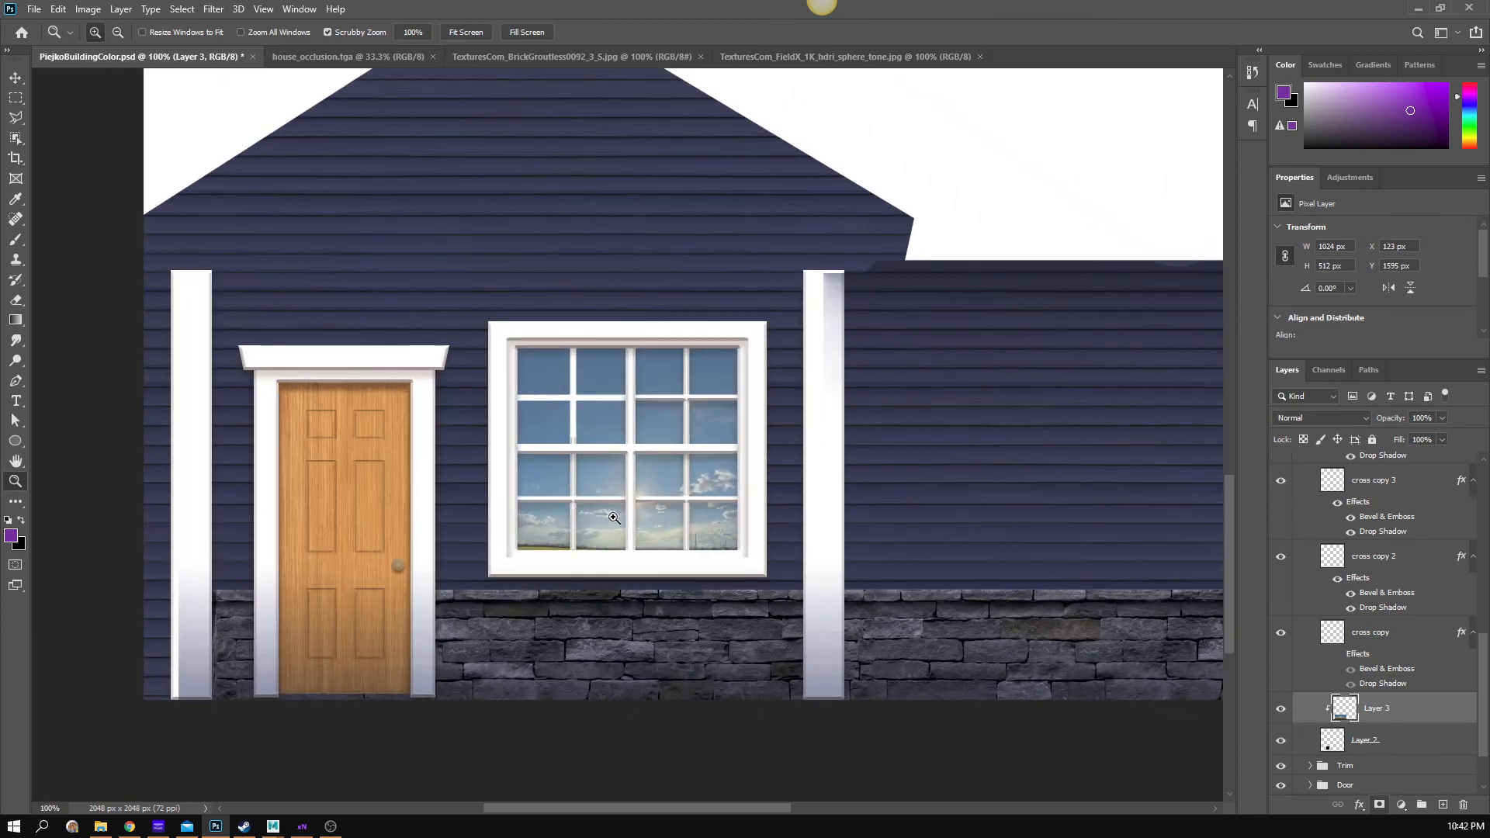
- Lower the sky panorama layer's opacity to 50% and check the window panes up close
alt+click(624, 522)
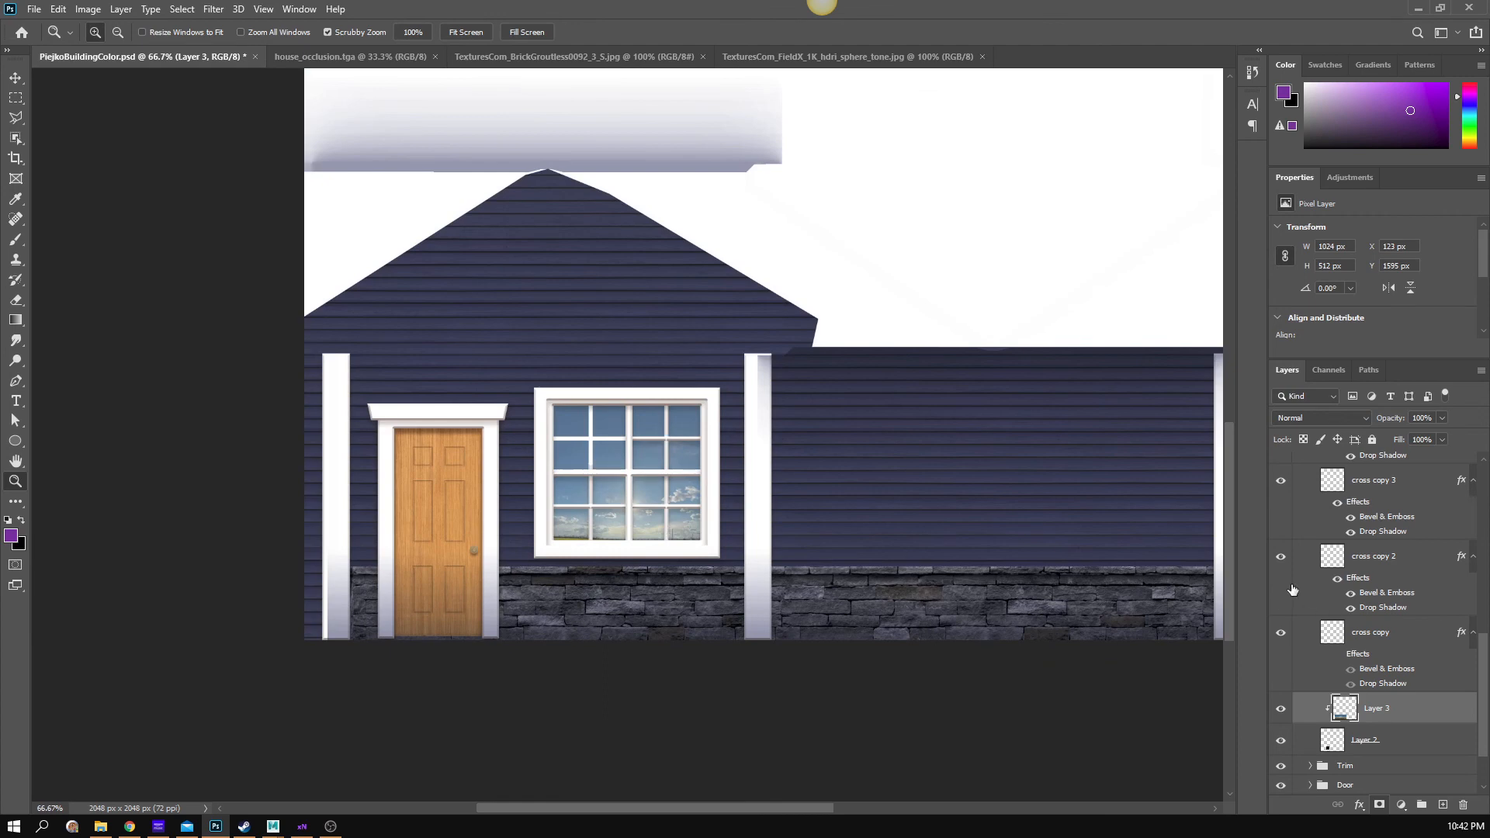
click(1440, 419)
drag(1422, 434, 1410, 435)
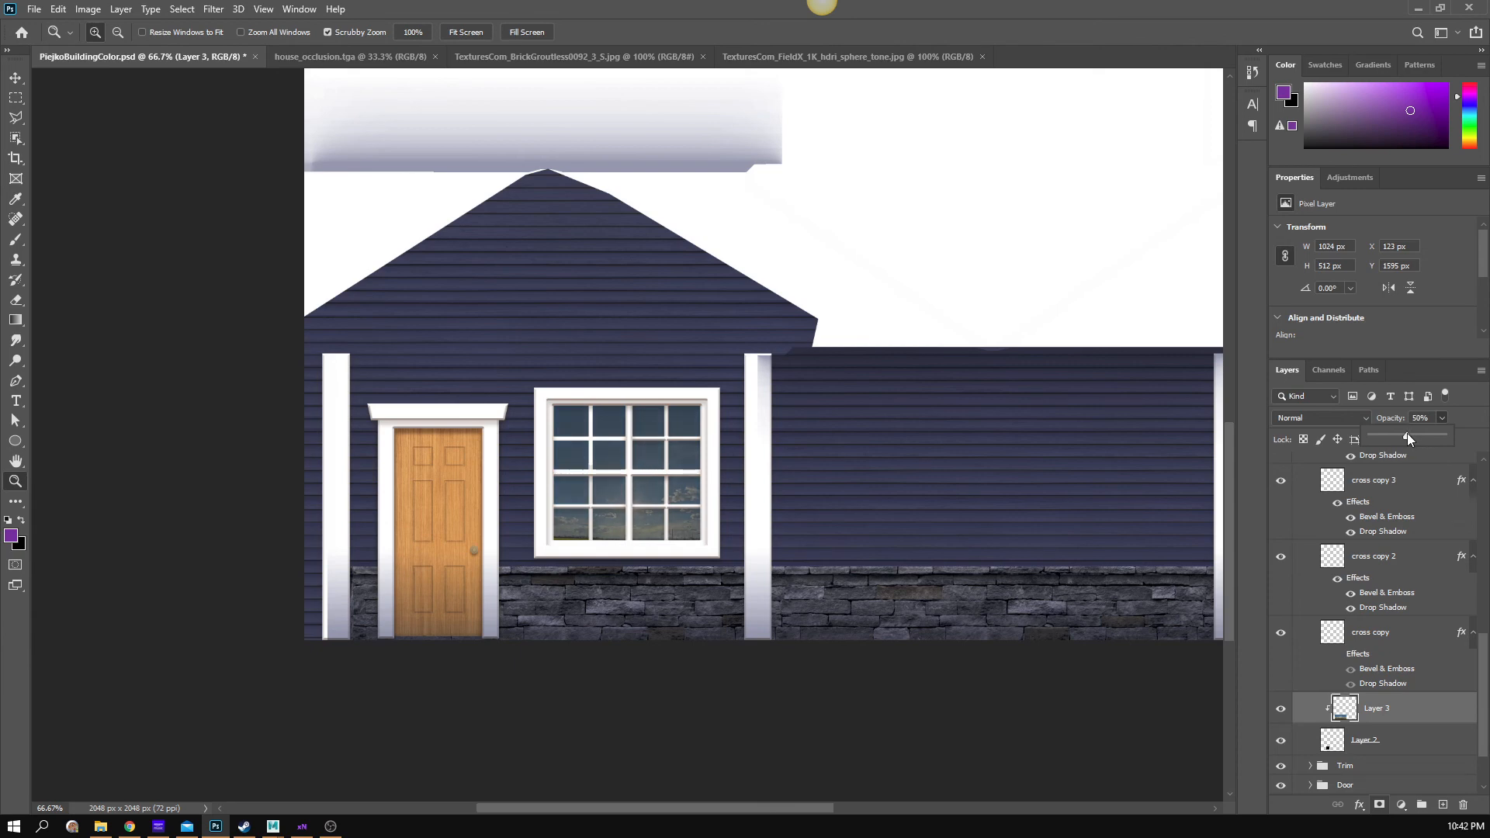
scroll(691, 497, down, 1)
scroll(543, 541, up, 3)
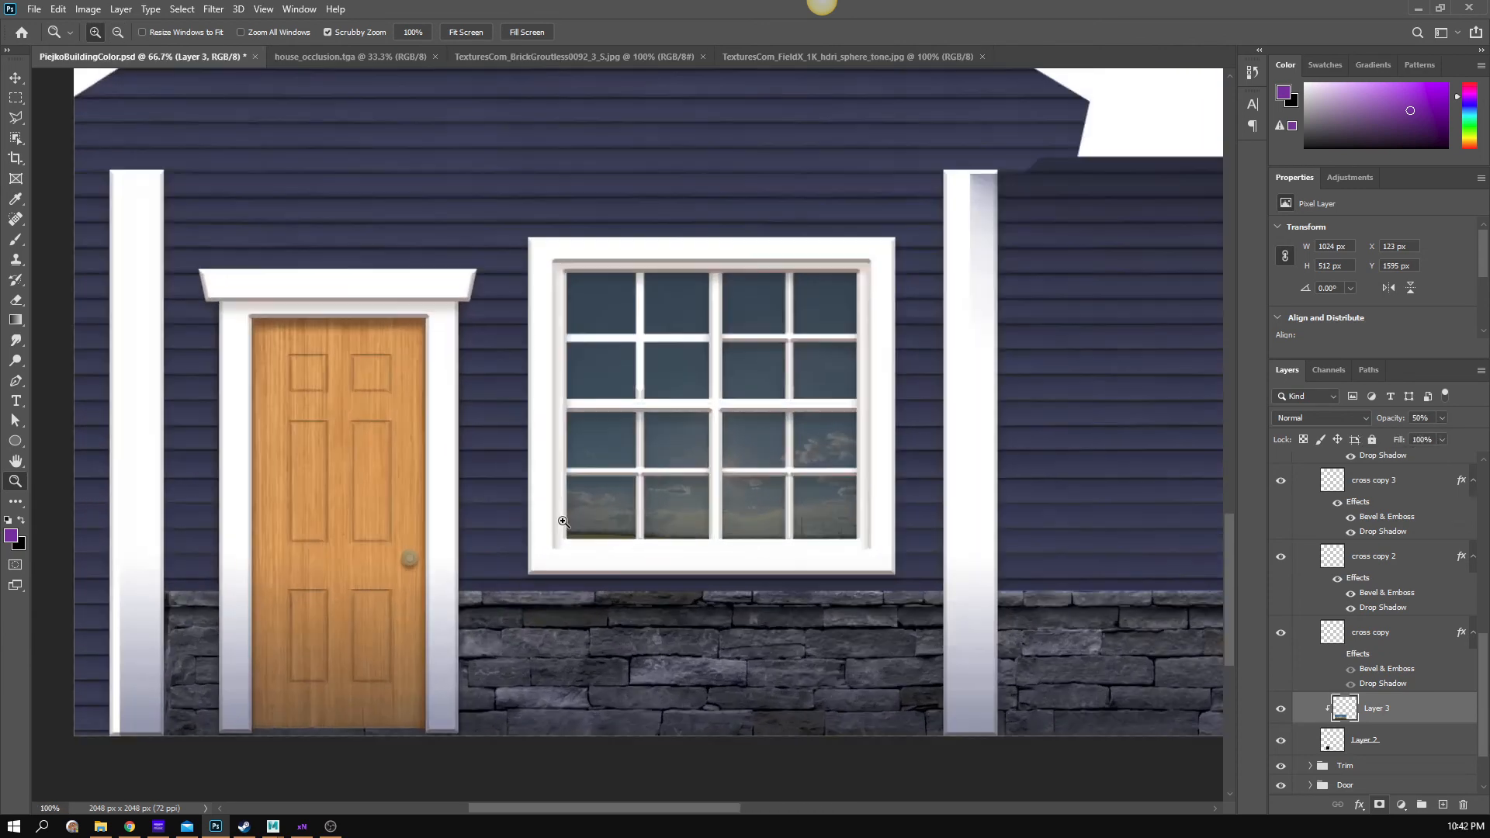
scroll(562, 521, up, 1)
scroll(542, 482, up, 1)
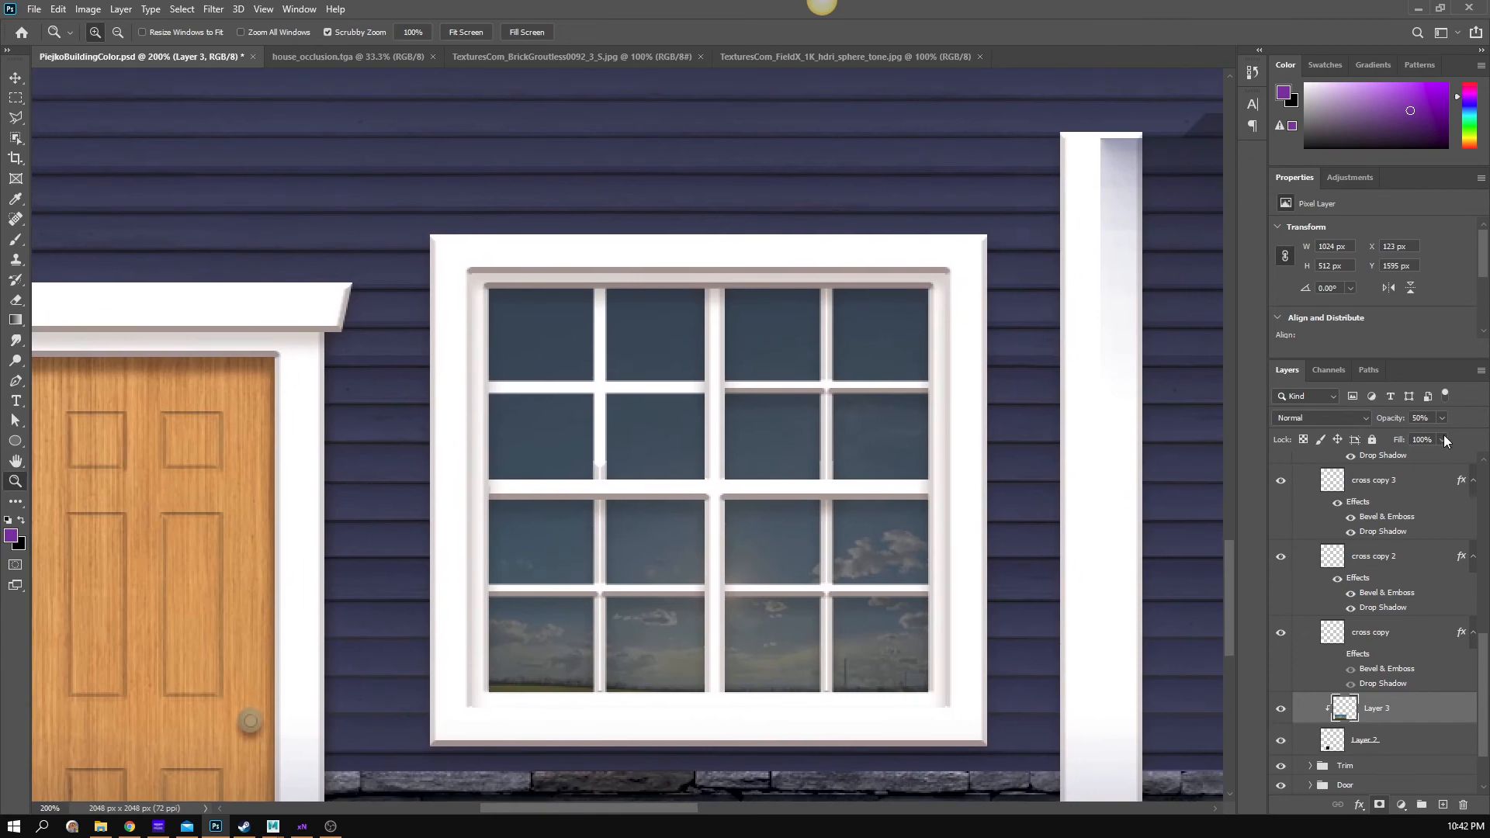
click(1442, 440)
drag(1426, 456, 1469, 445)
- Try out successive blend modes on the panorama layer and settle on Difference
click(1334, 418)
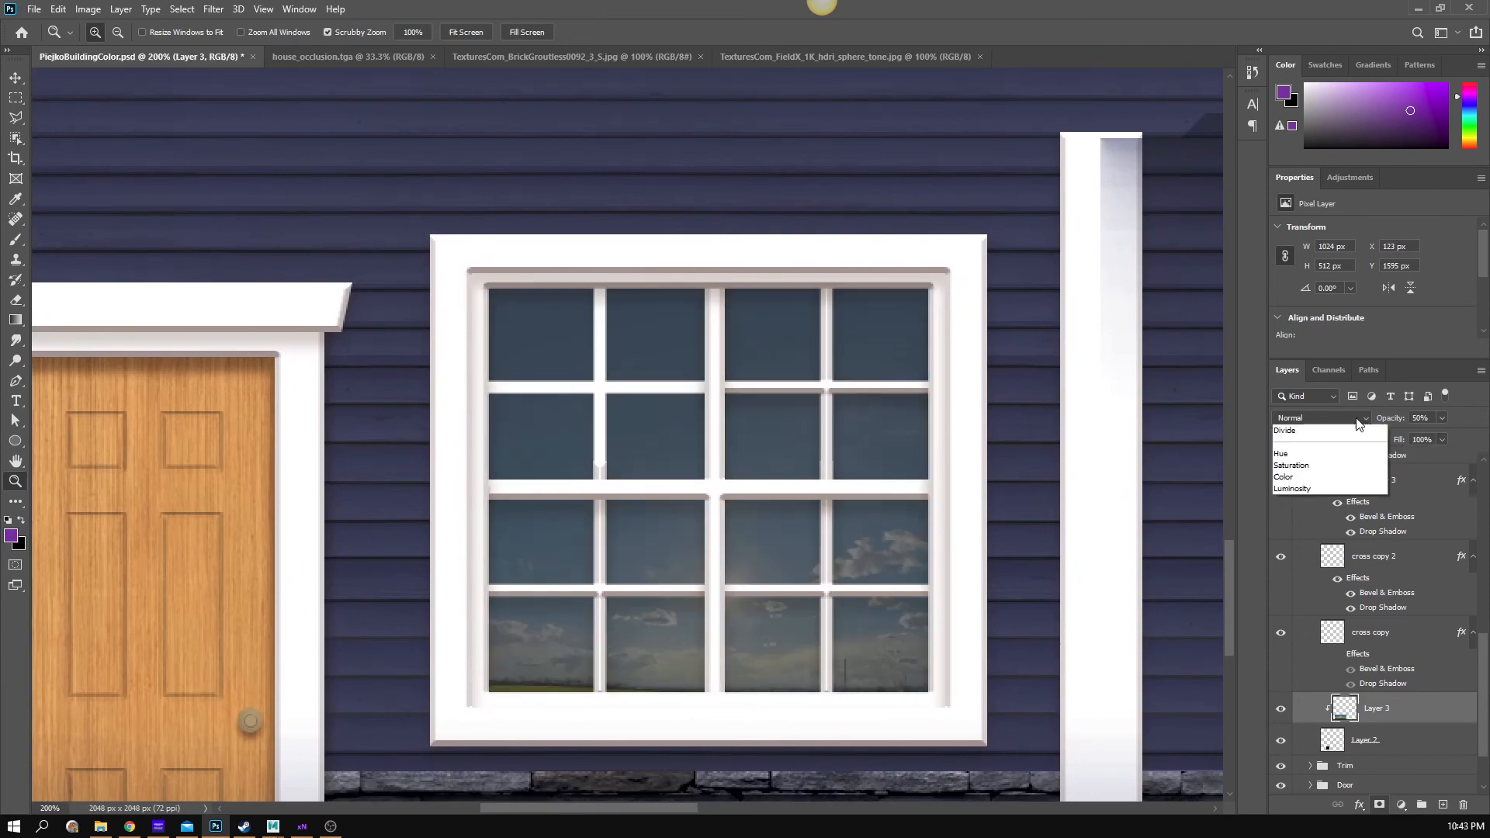
key(Up)
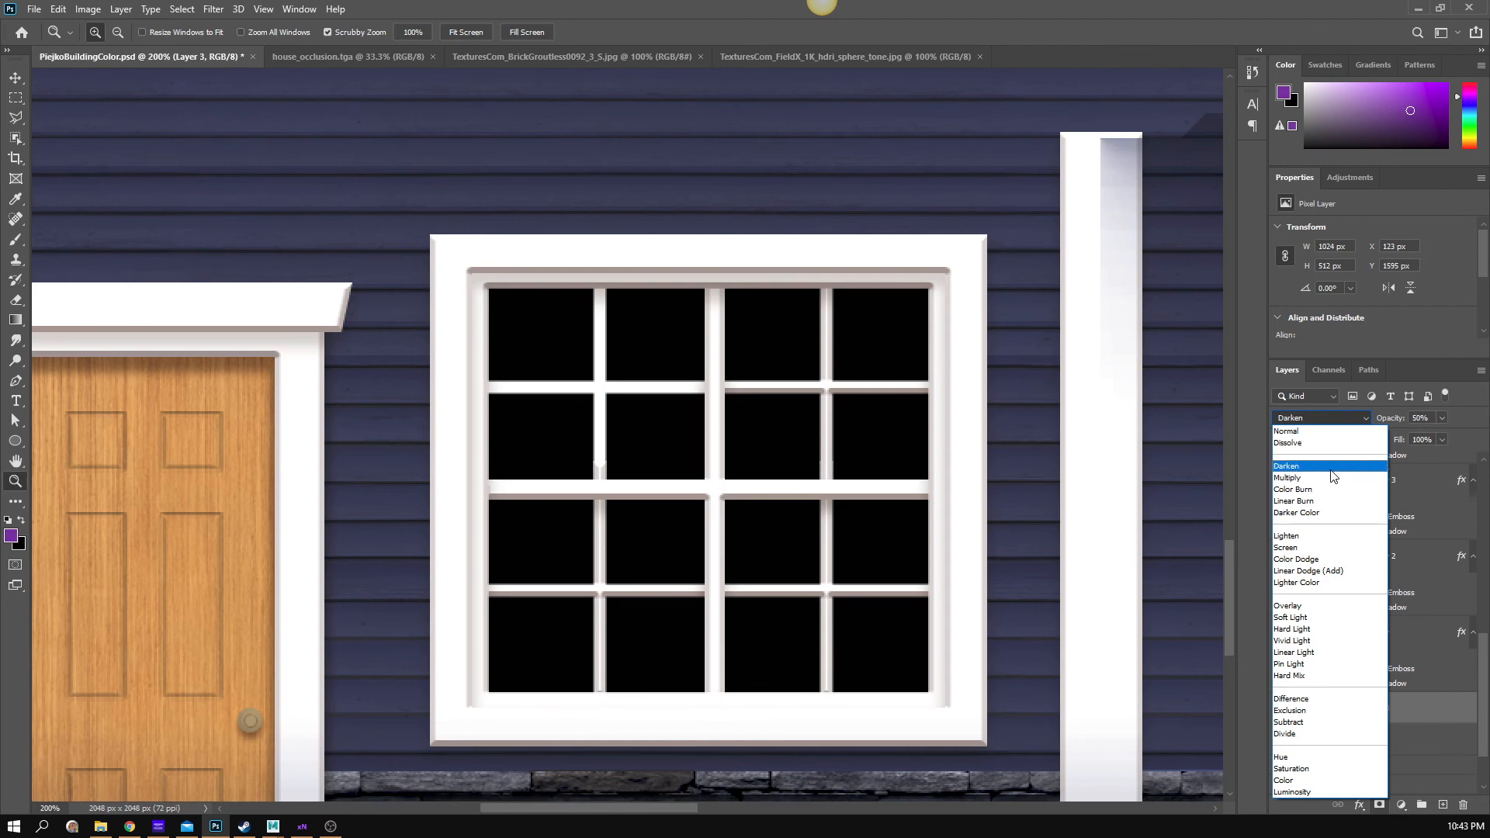
click(1331, 475)
key(Down)
key(Down)
key(Down)
key(Down)
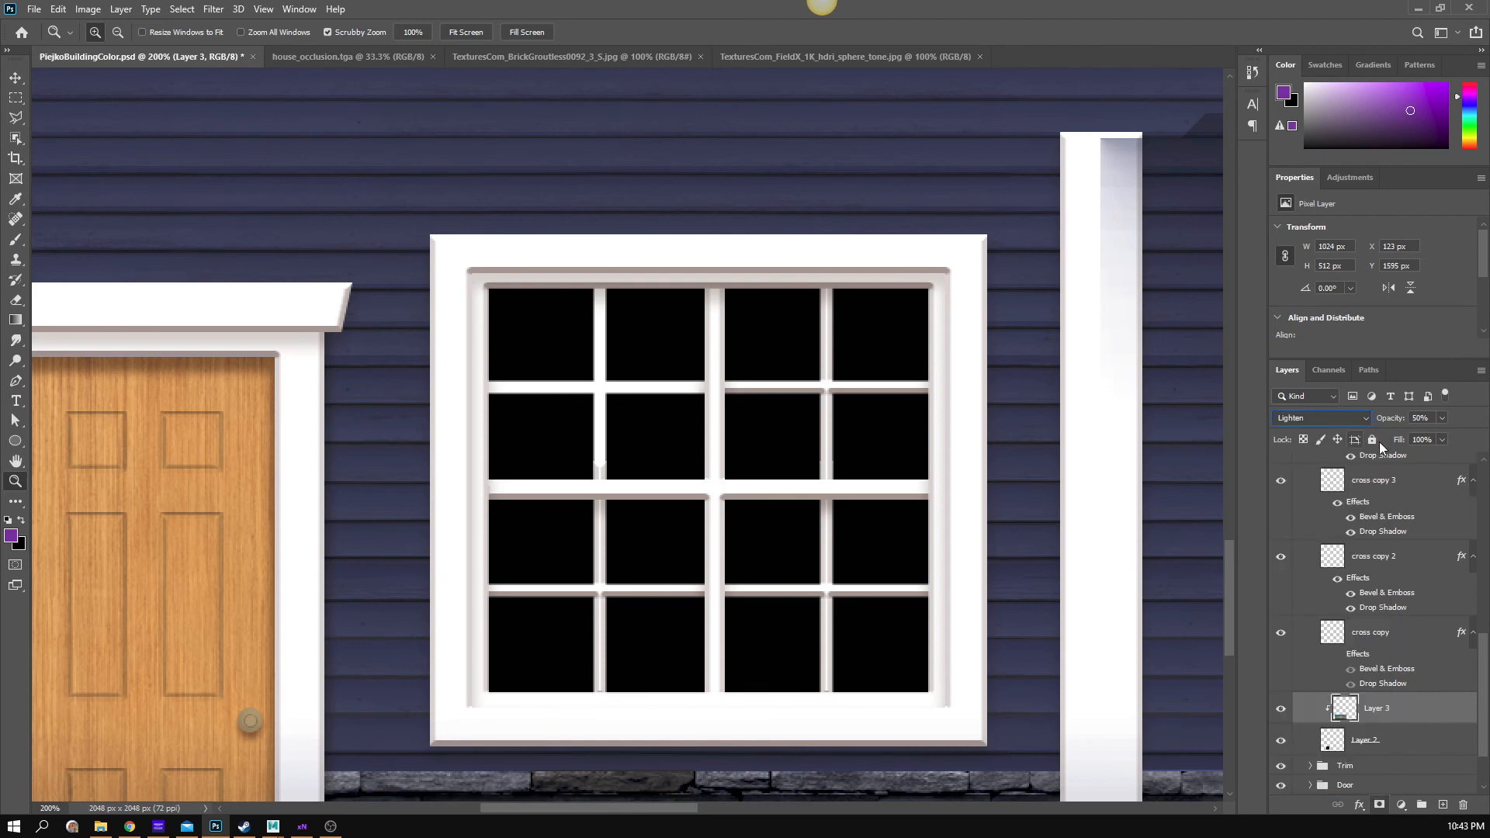
key(Down)
key(Down)
key(Down)
key(Down)
key(Down)
key(Down)
key(Down)
key(Down)
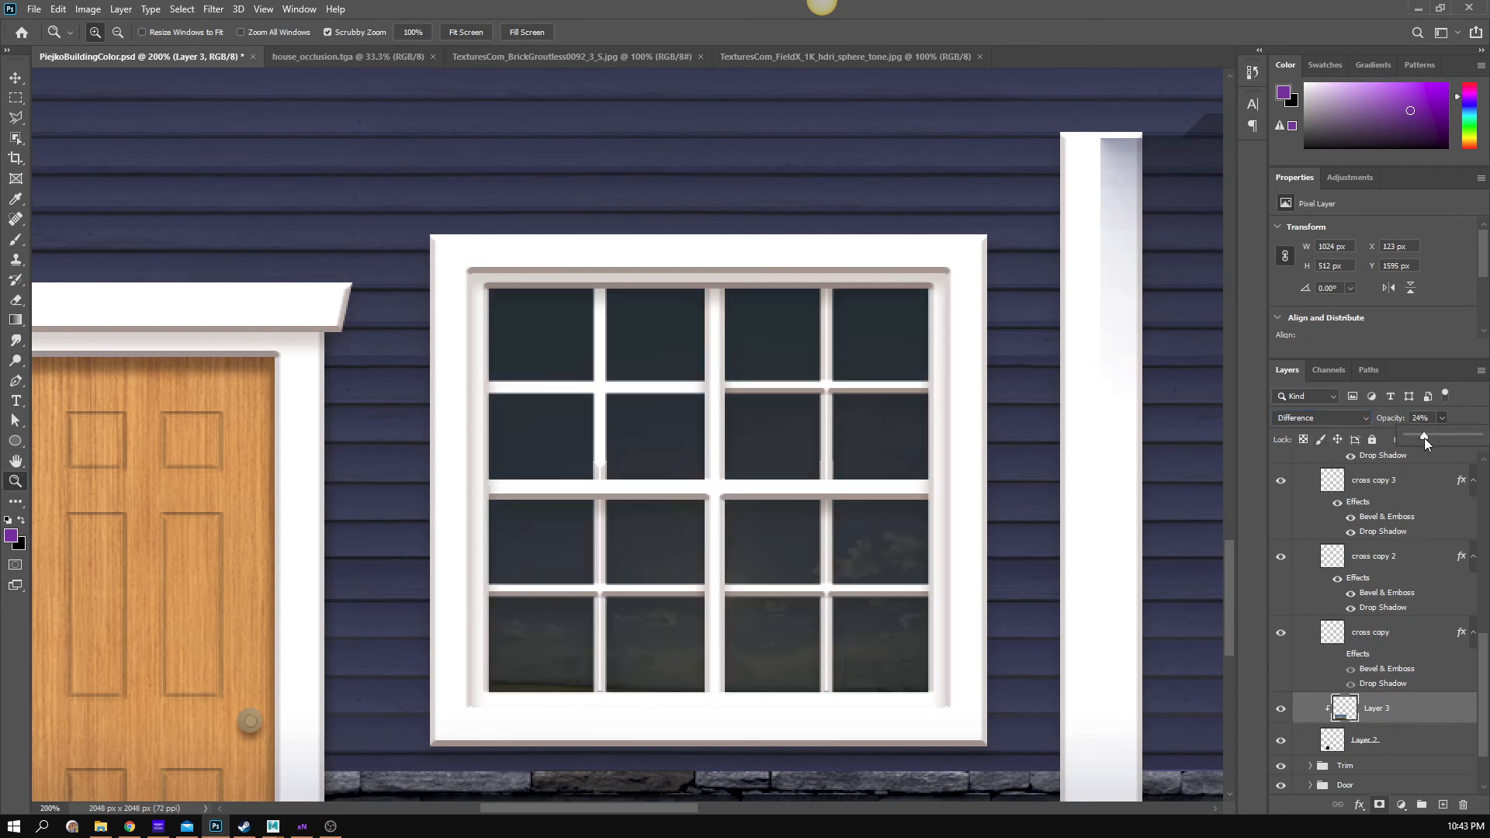
- Adjust the panorama layer's opacity to 62%, judging the reflection against the whole house
drag(1419, 439, 1419, 439)
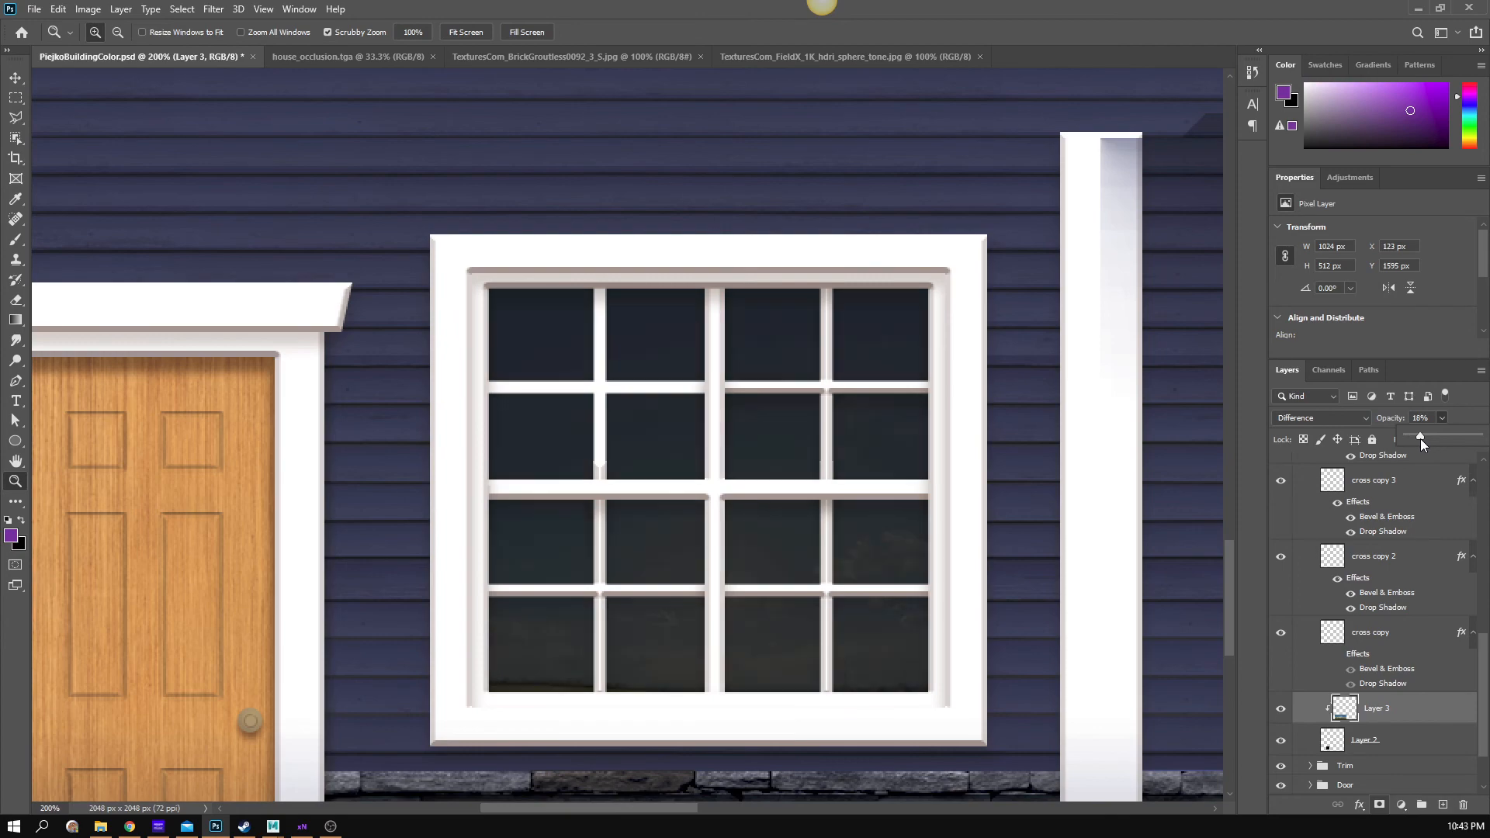
alt+click(838, 509)
alt+click(803, 548)
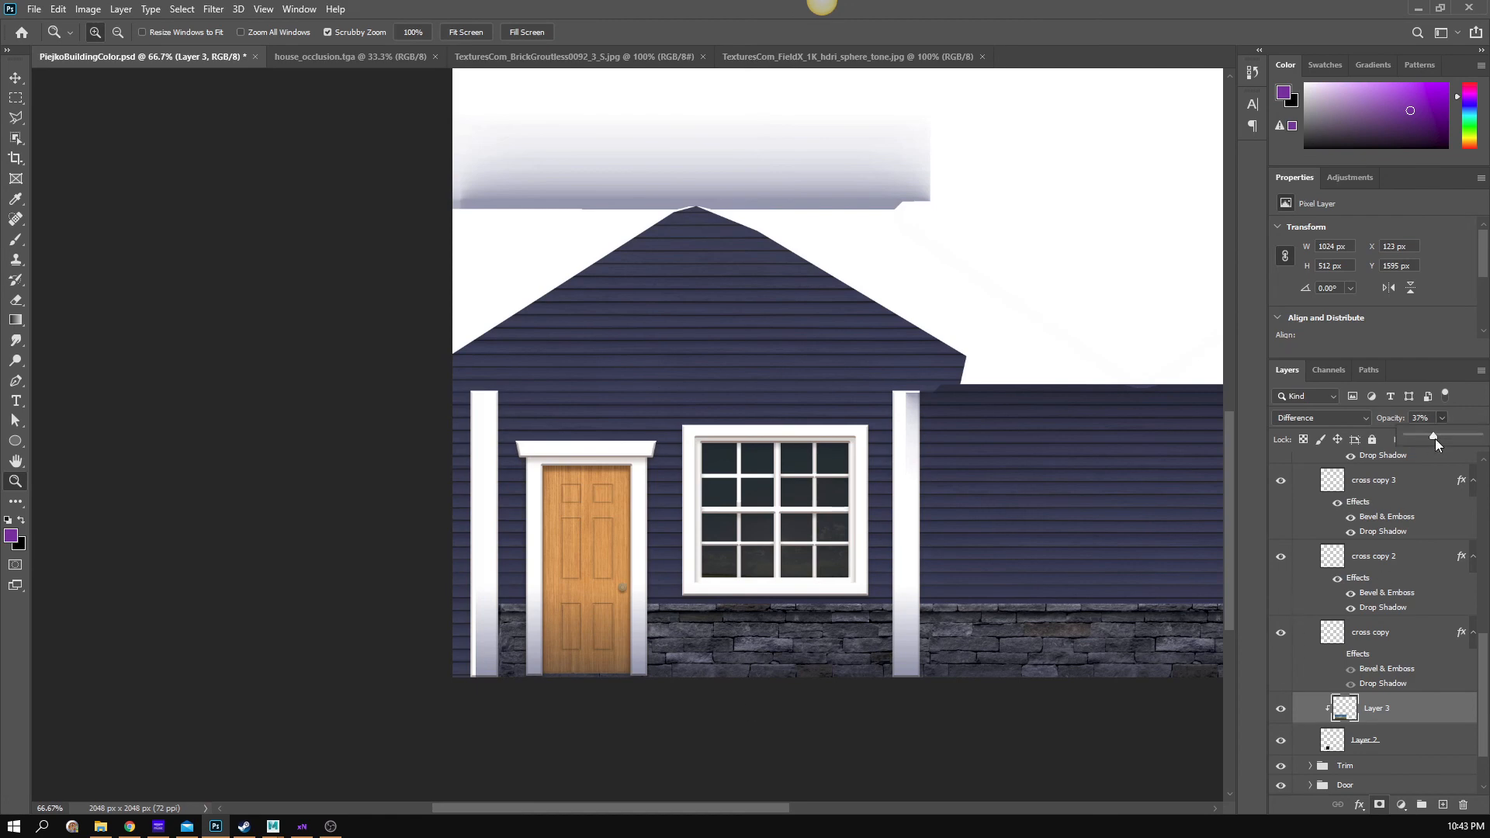
drag(1435, 439, 1451, 434)
click(963, 468)
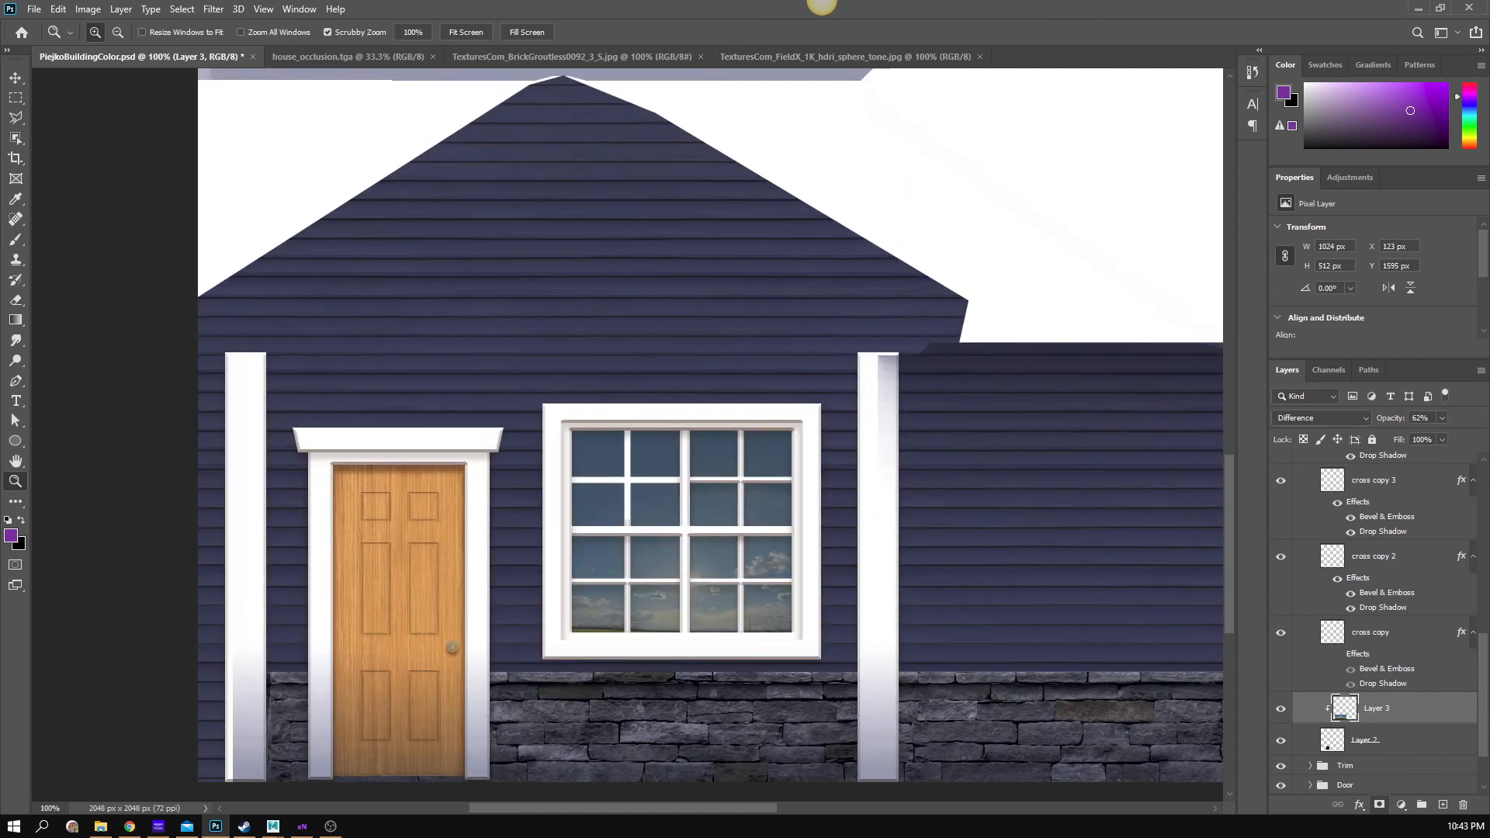
- Switch to the browser's house image search and examine the windows in the inc.com photo of the blue house
click(130, 828)
click(85, 8)
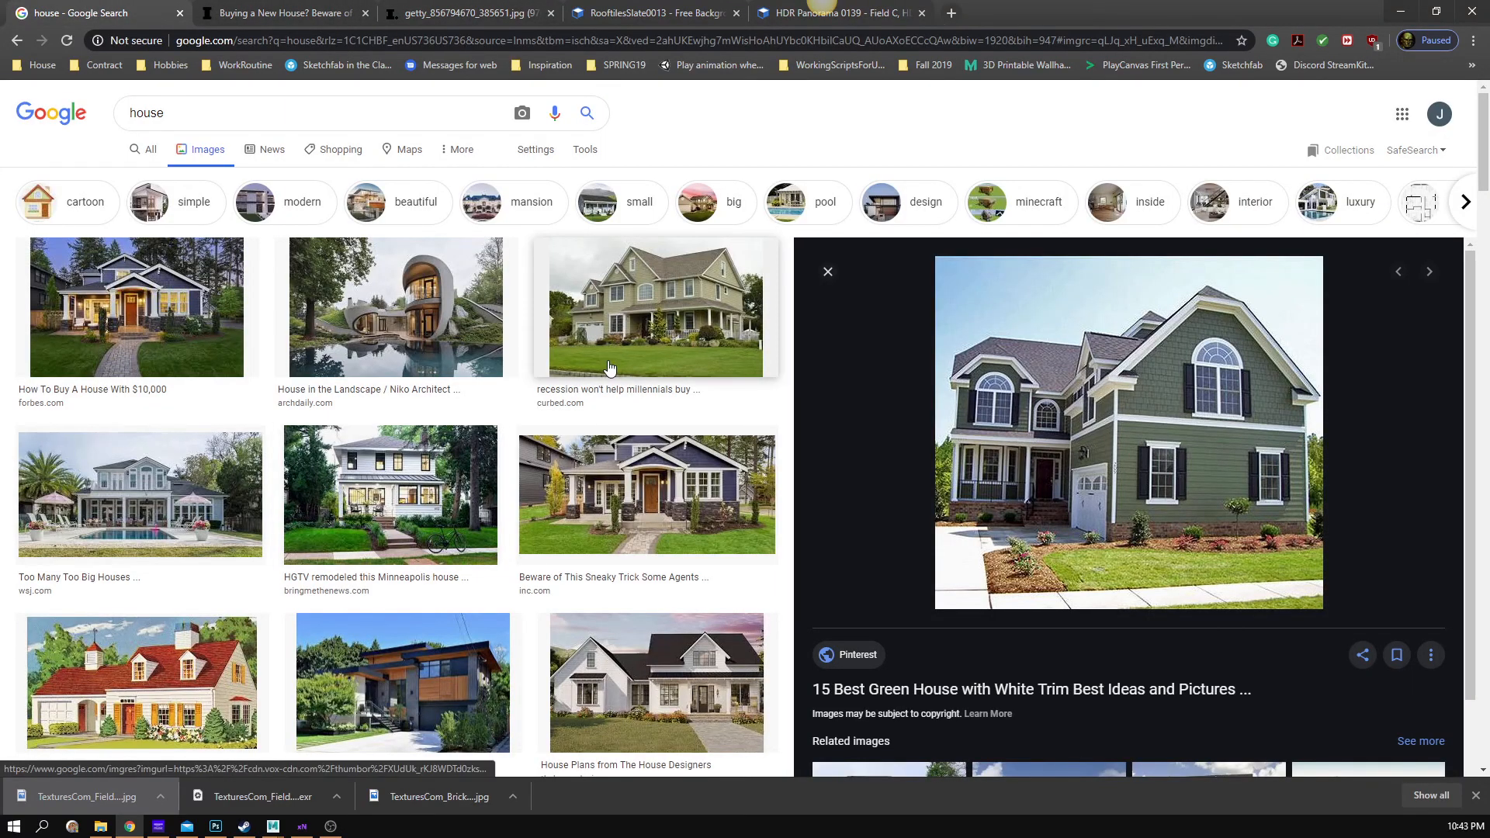
click(647, 494)
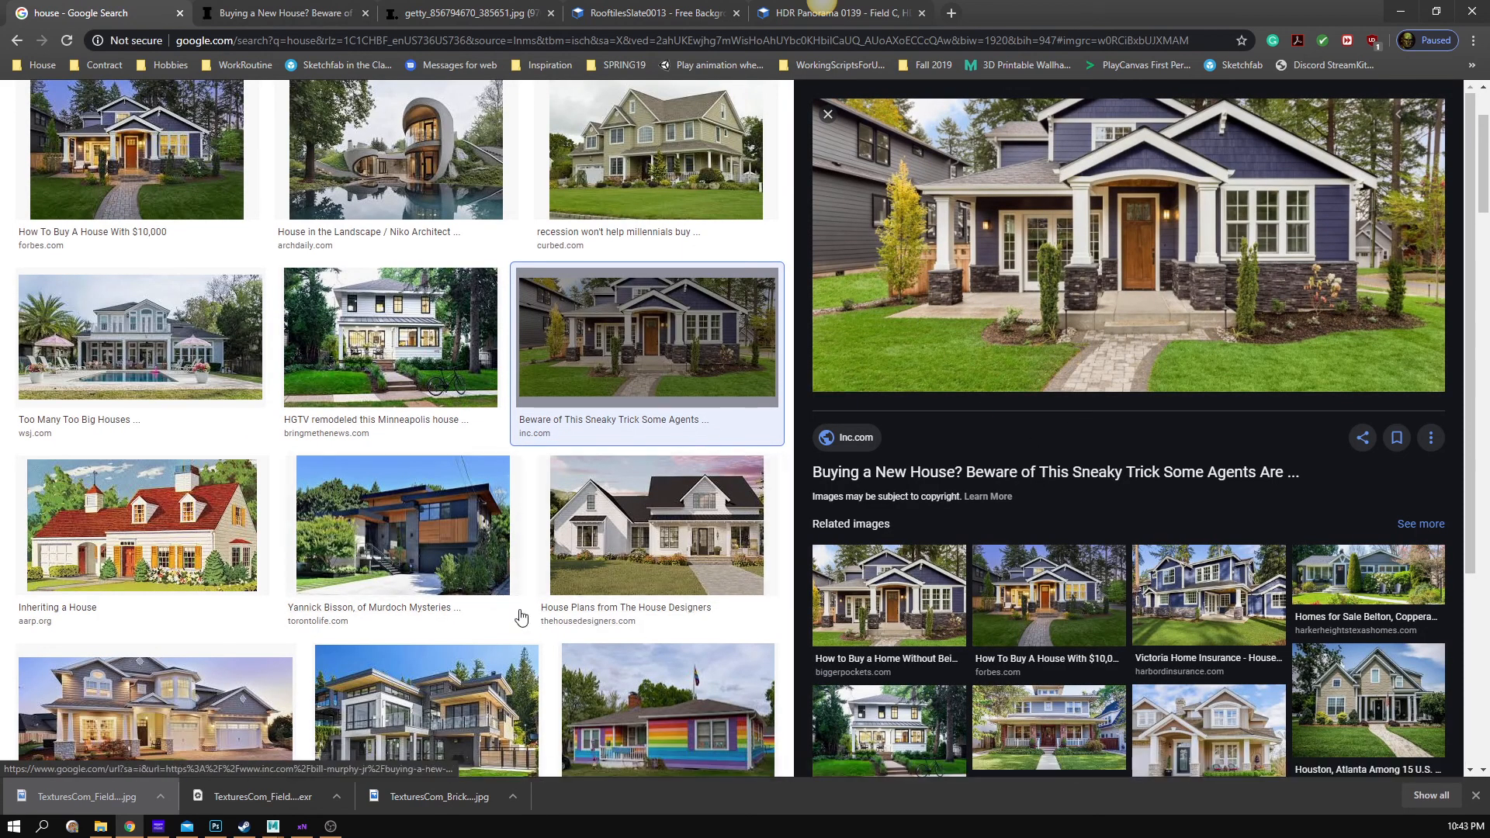
key(alt+Tab)
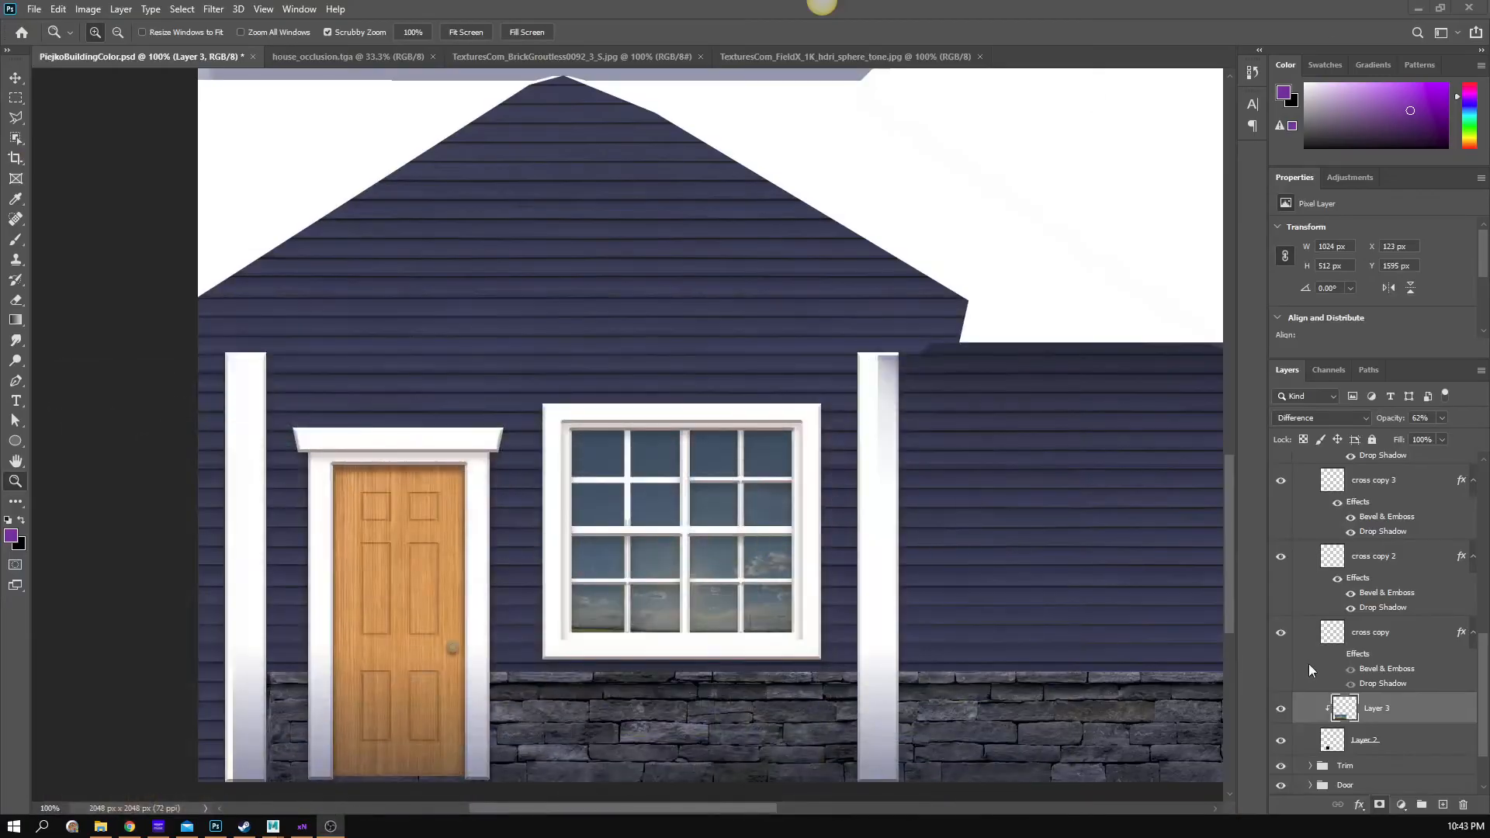
- Apply the Fragment filter to the panorama layer in Photoshop and inspect the reflection up close and from afar
click(260, 9)
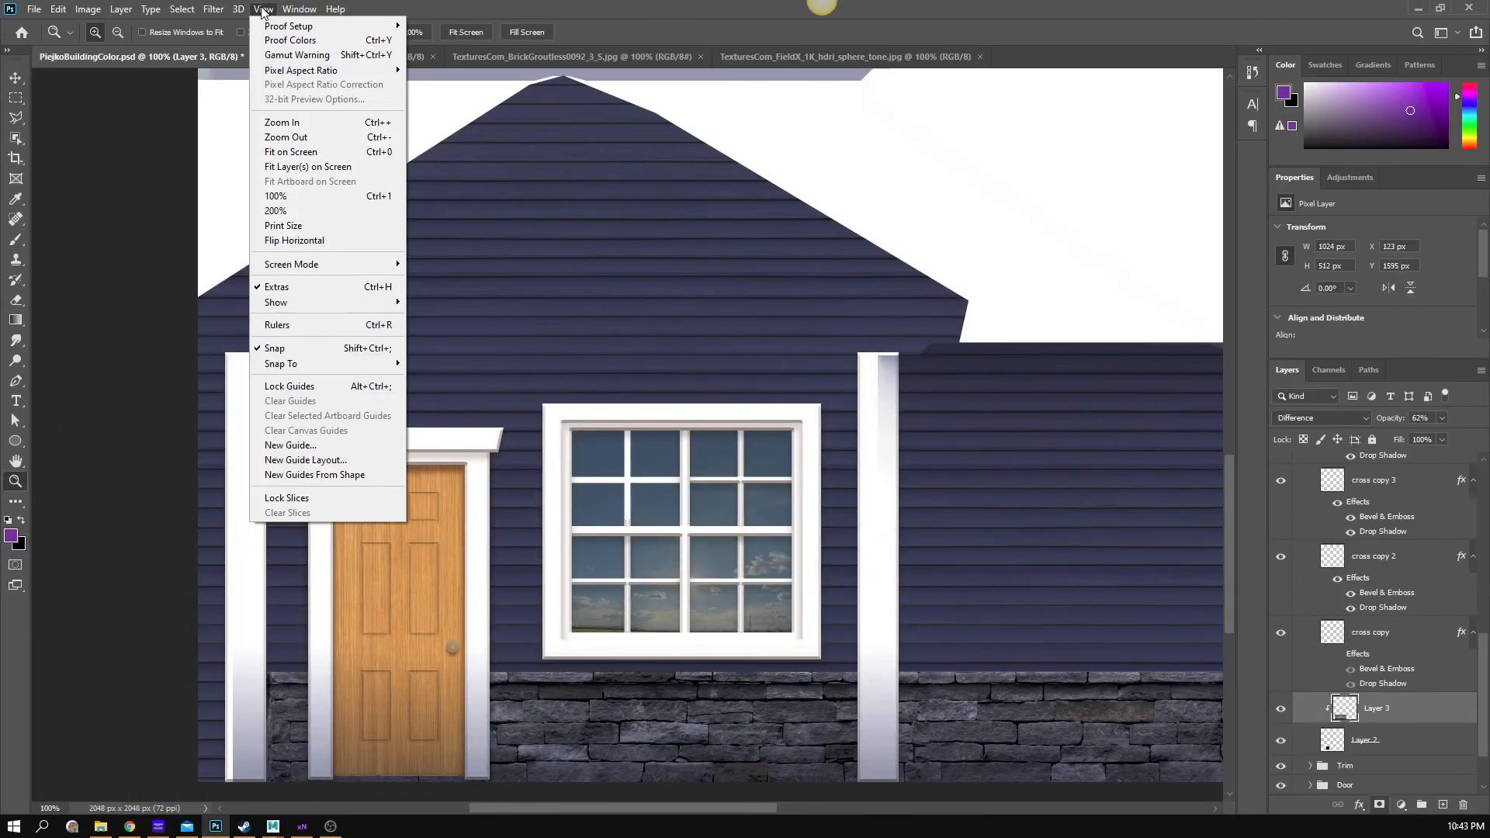
mouse_move(213, 9)
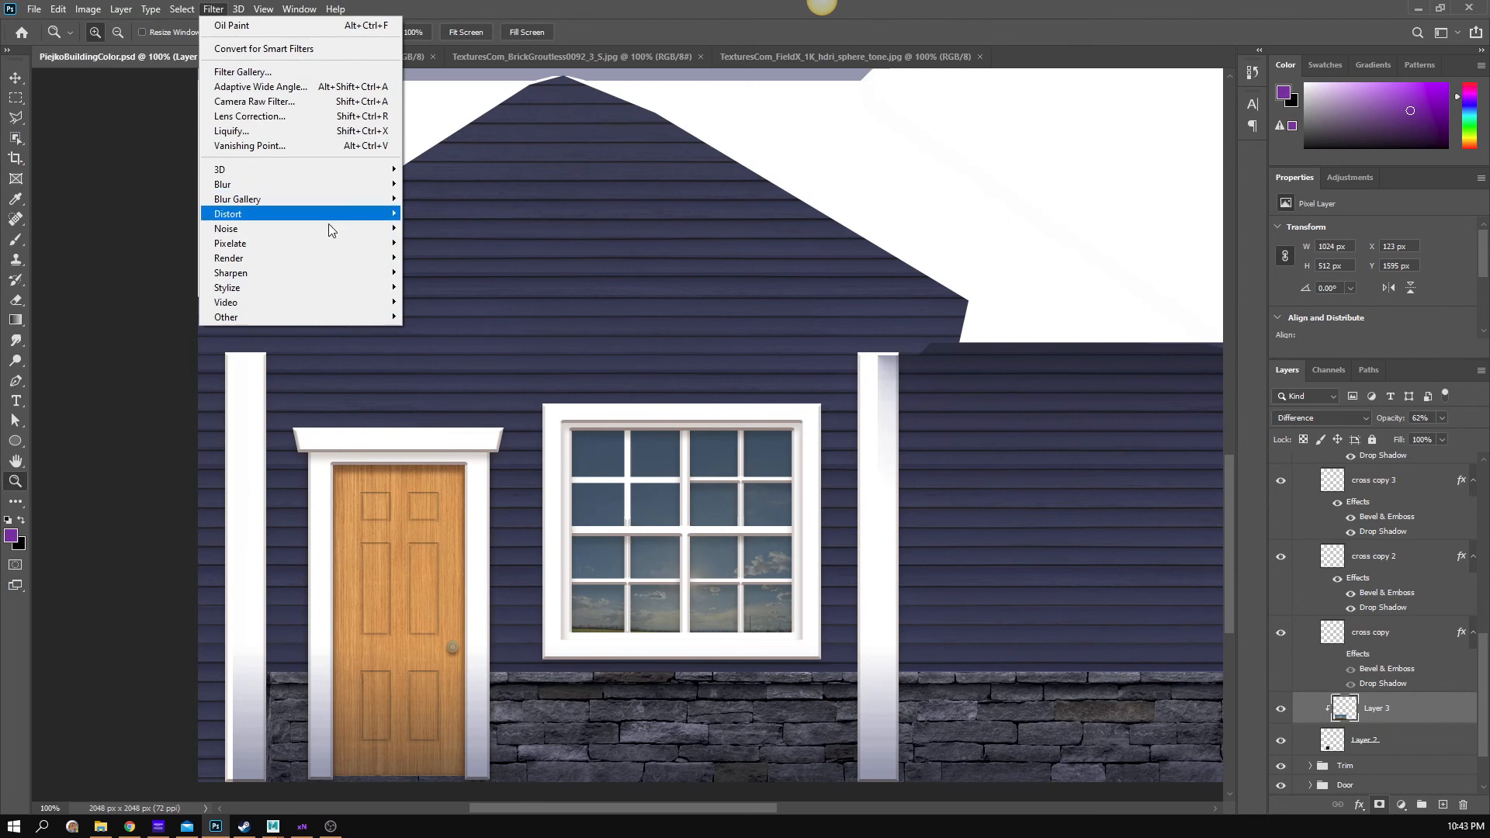
mouse_move(332, 247)
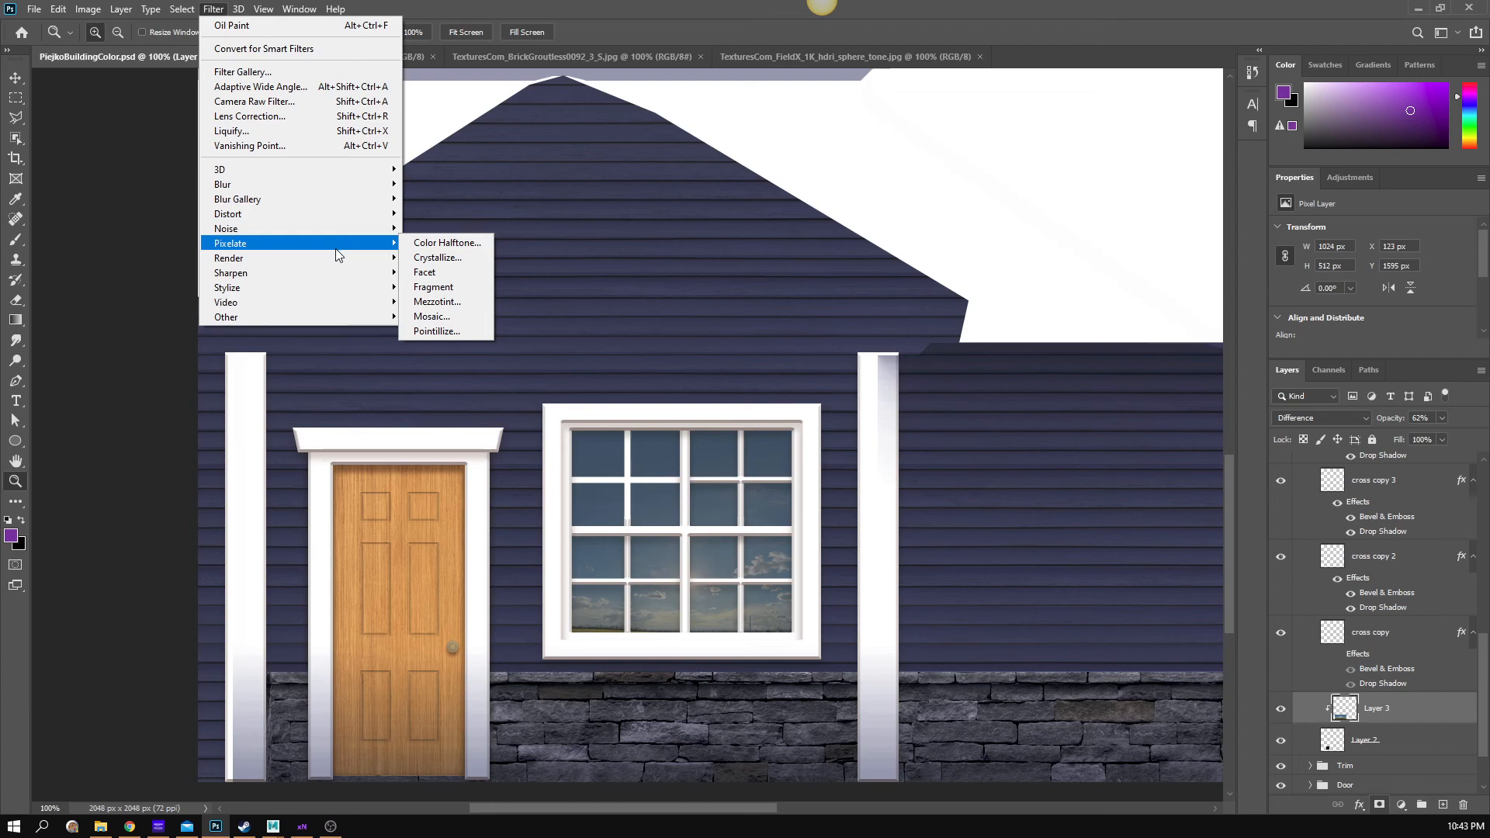
click(481, 287)
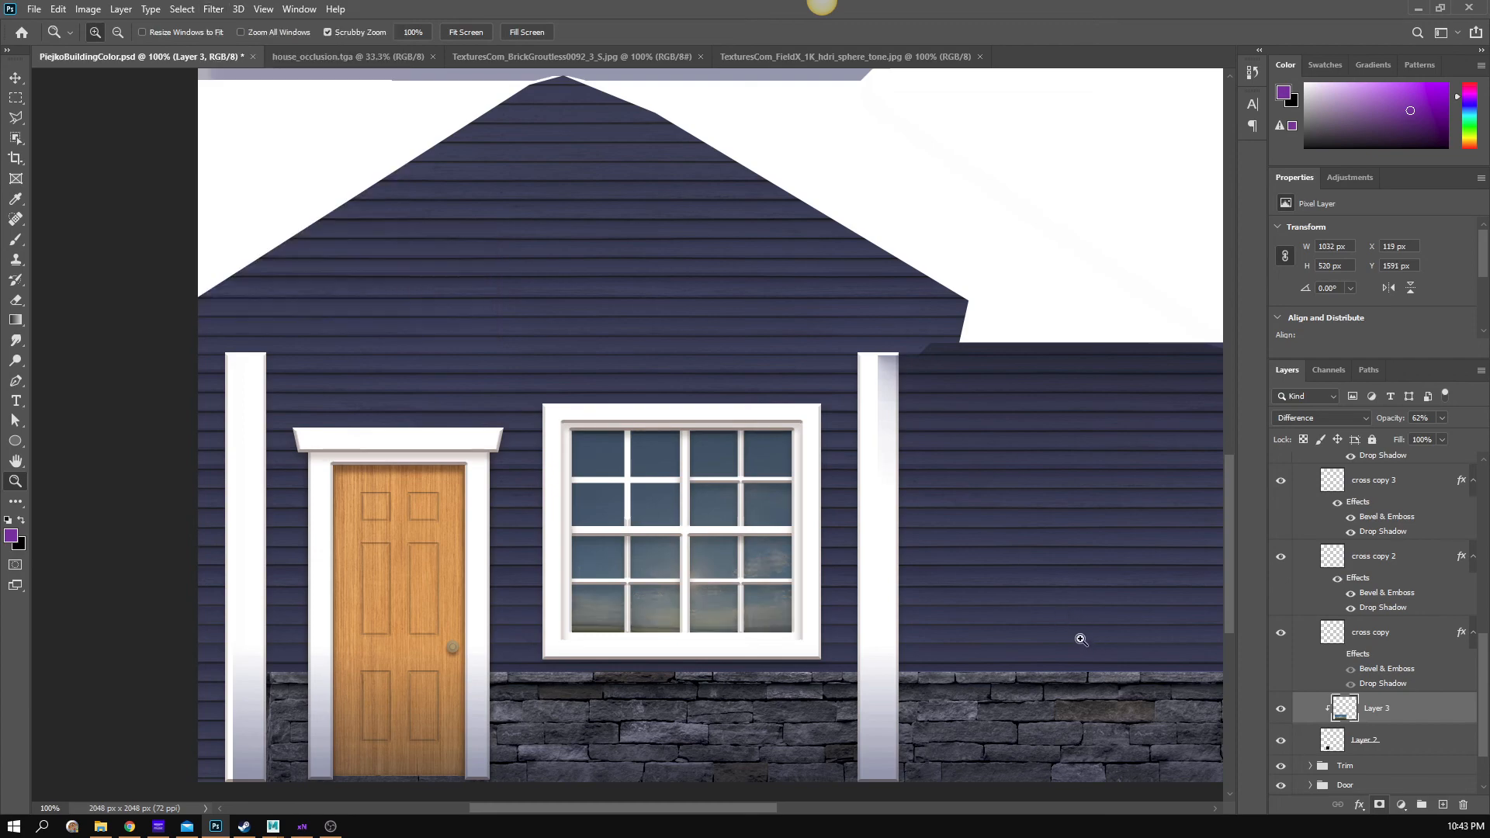
click(721, 612)
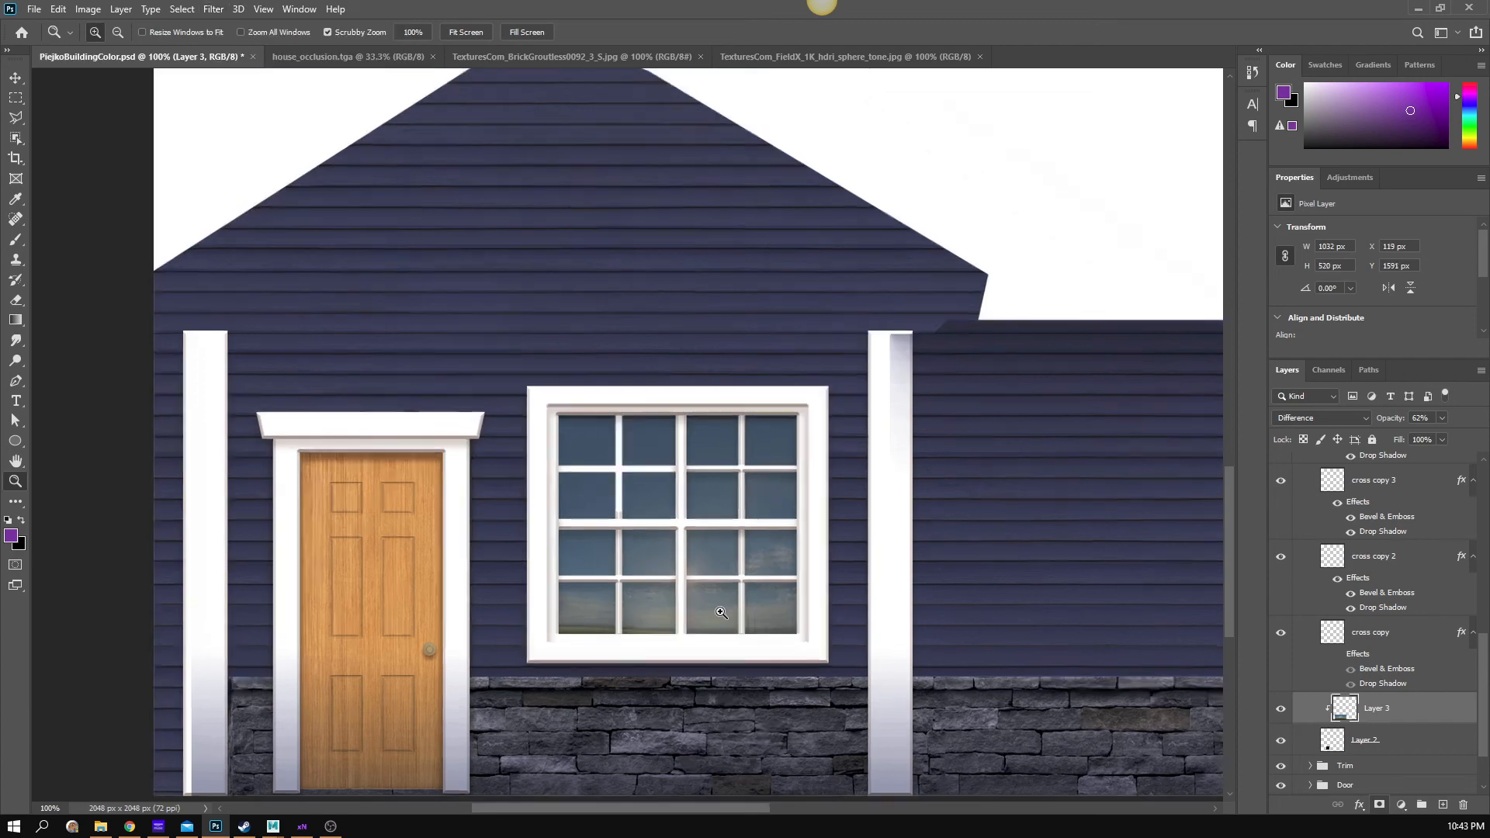
click(721, 612)
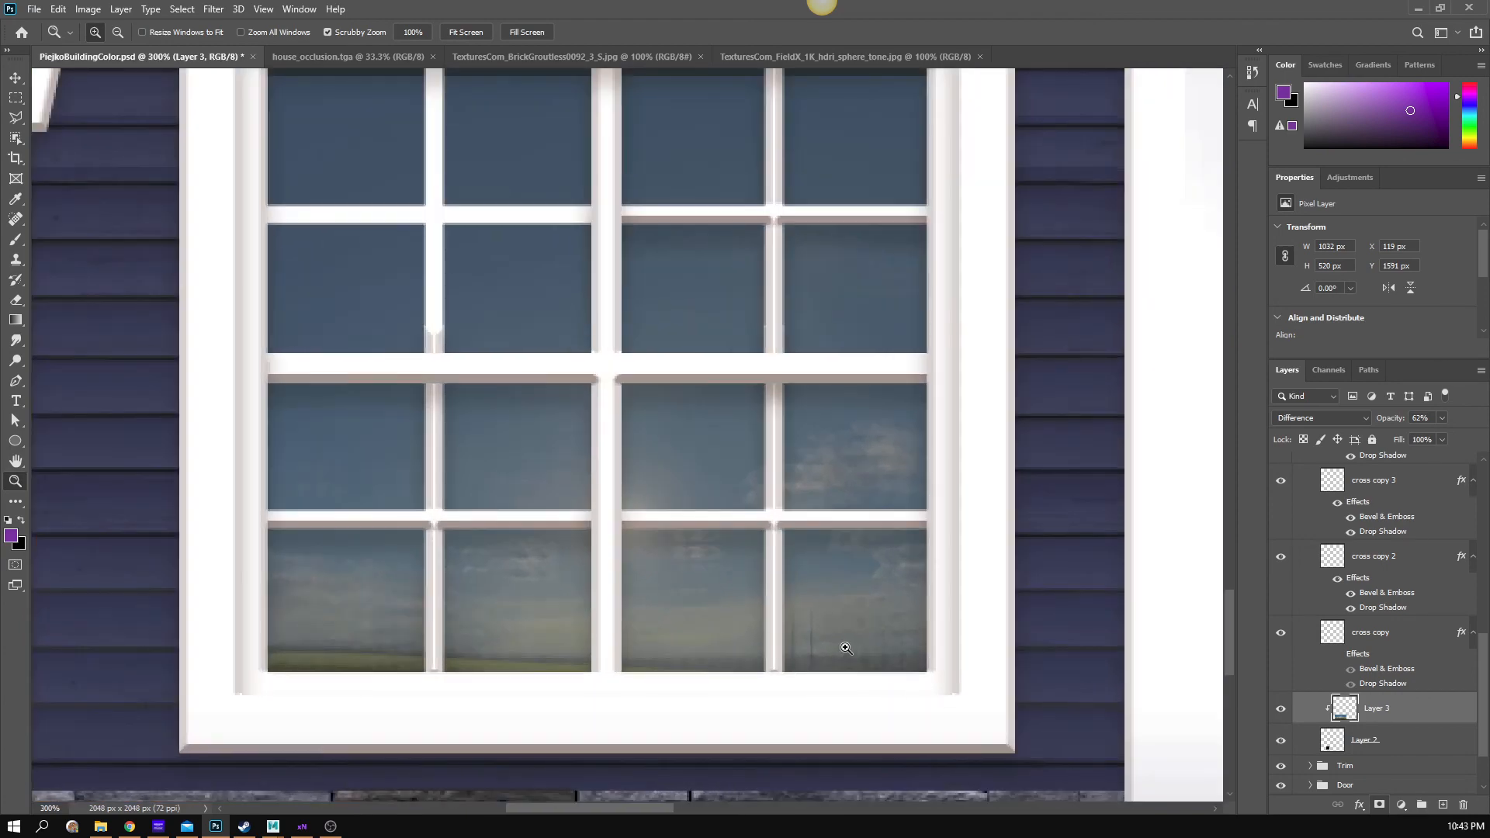
alt+click(776, 609)
alt+click(776, 621)
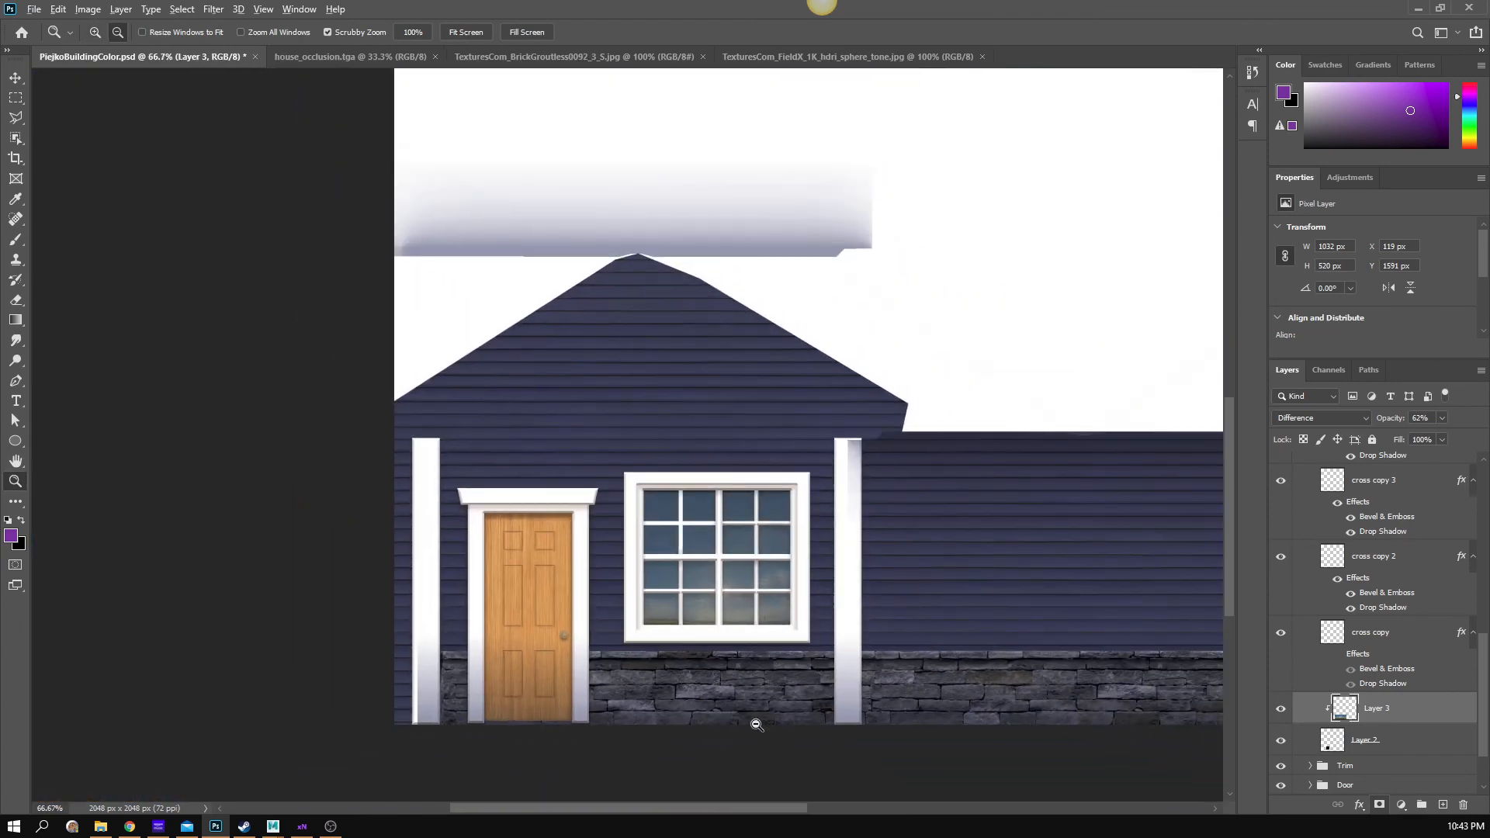
alt+click(756, 724)
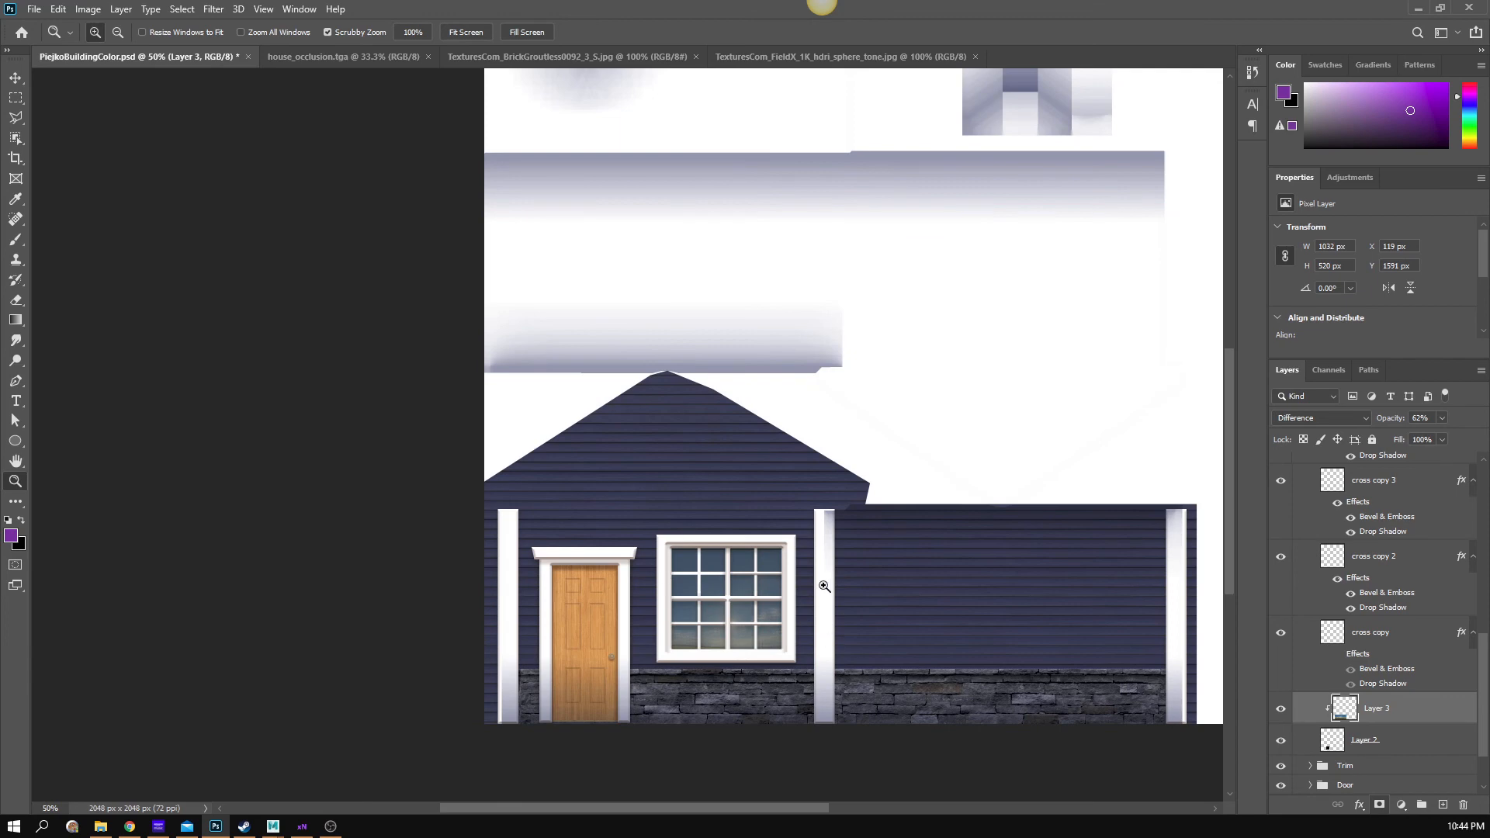
- Collapse the Window group and duplicate it as Window copy in the same document
drag(922, 656, 789, 625)
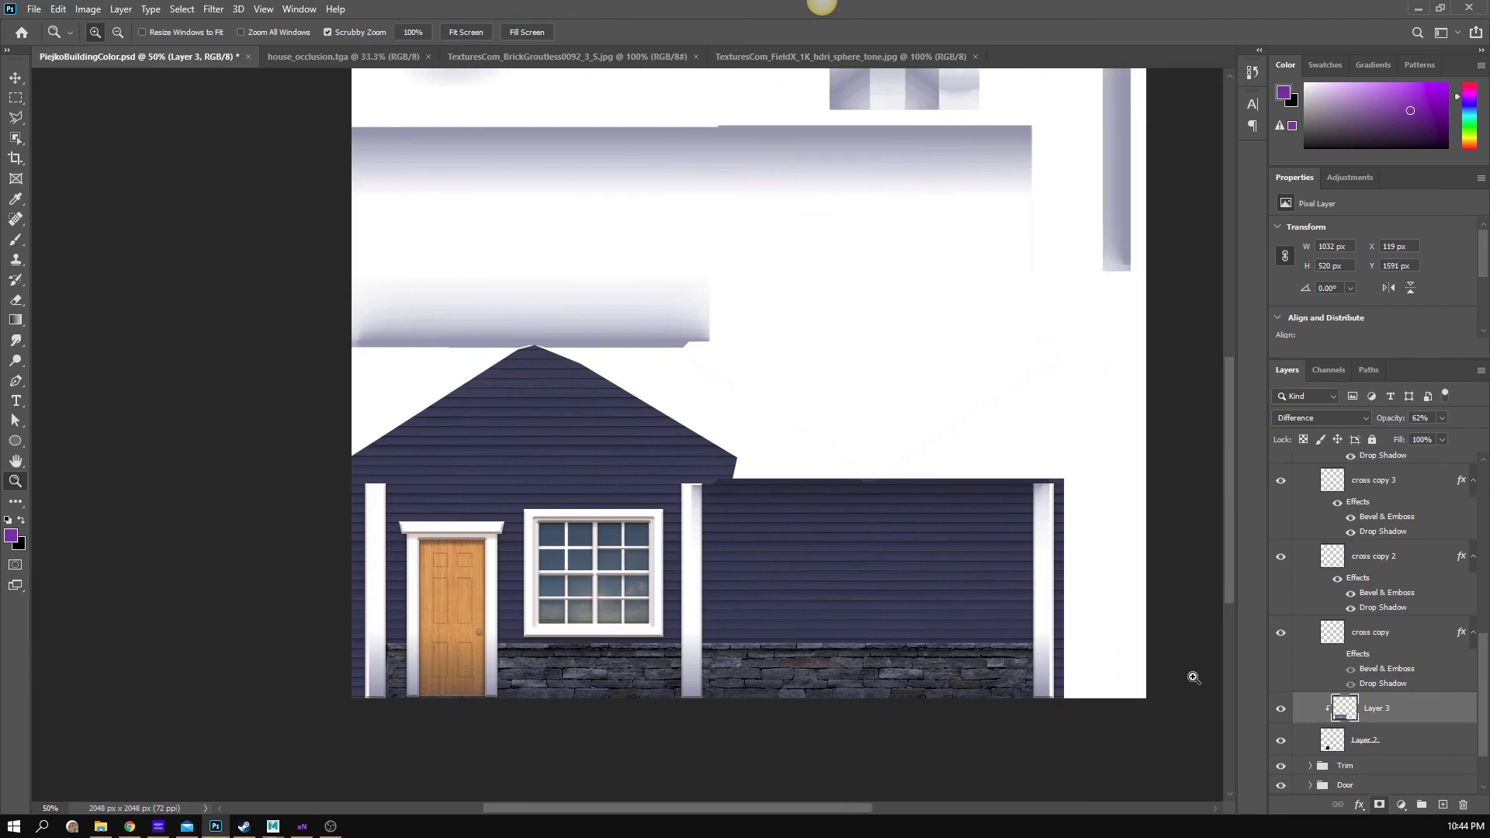
scroll(1389, 659, up, 5)
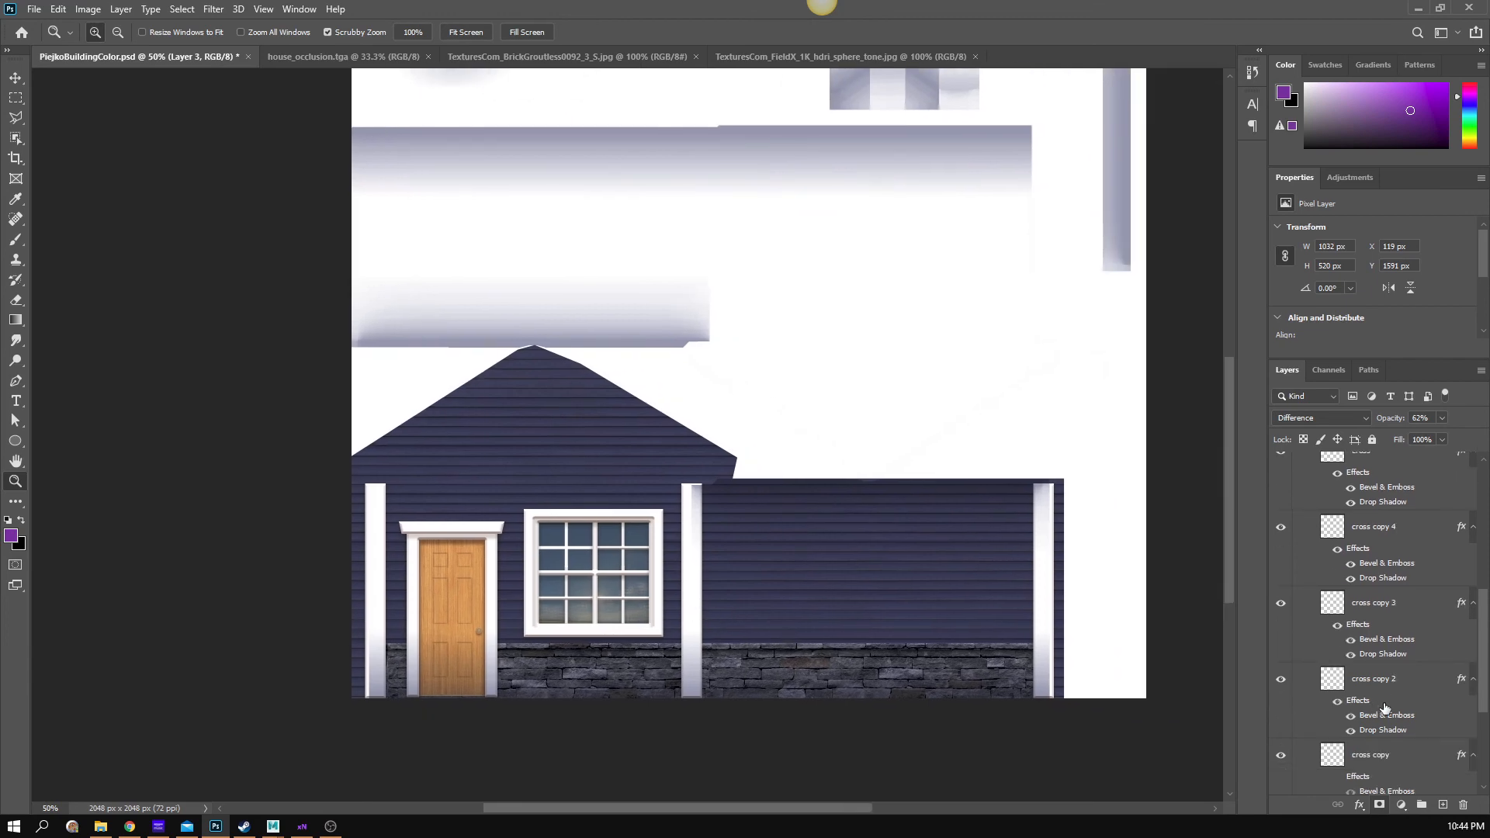
scroll(1369, 675, up, 2)
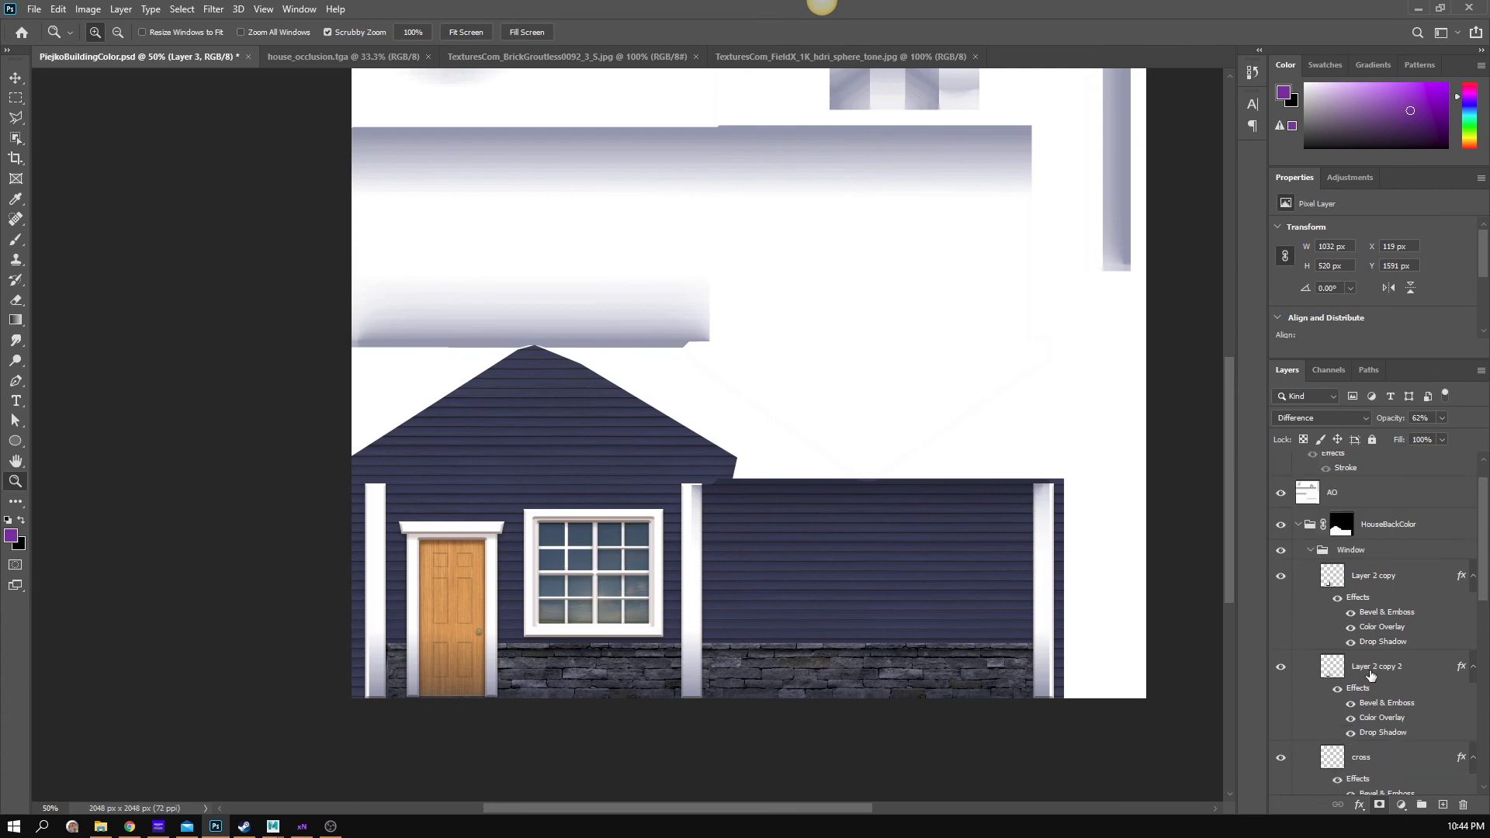
click(1367, 554)
click(1312, 551)
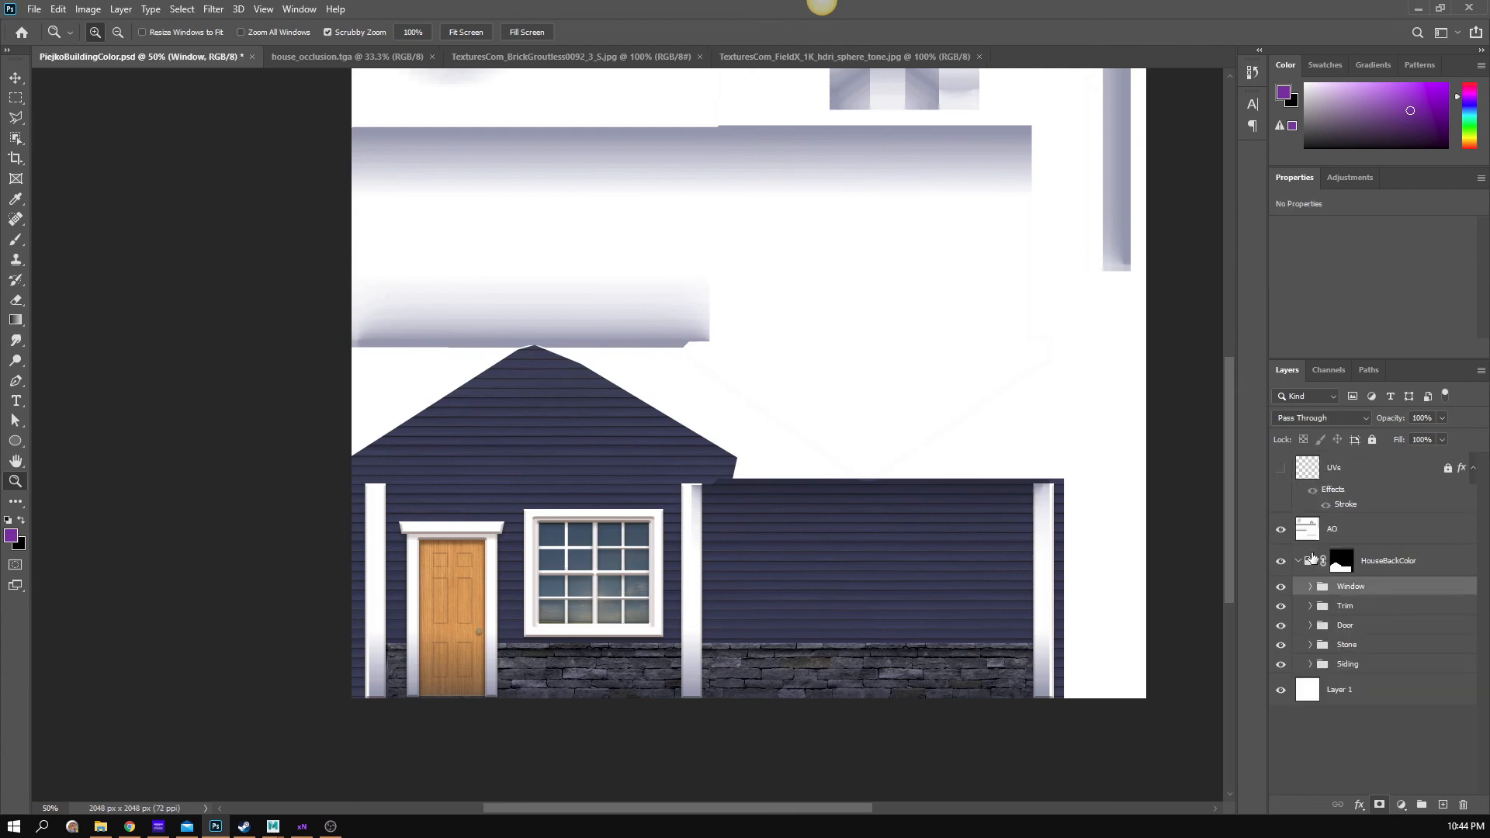
right_click(1356, 590)
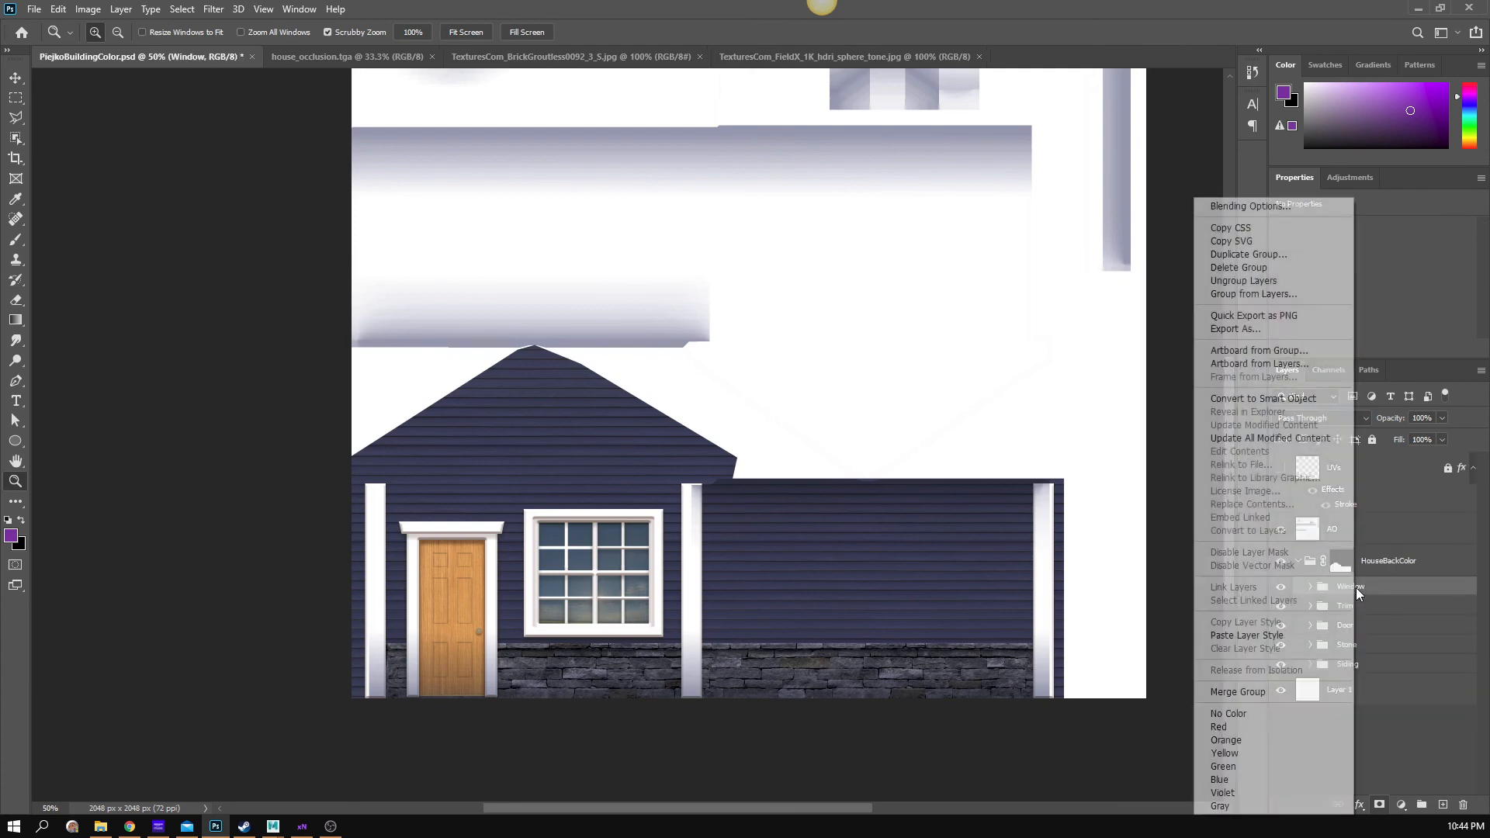
click(1277, 253)
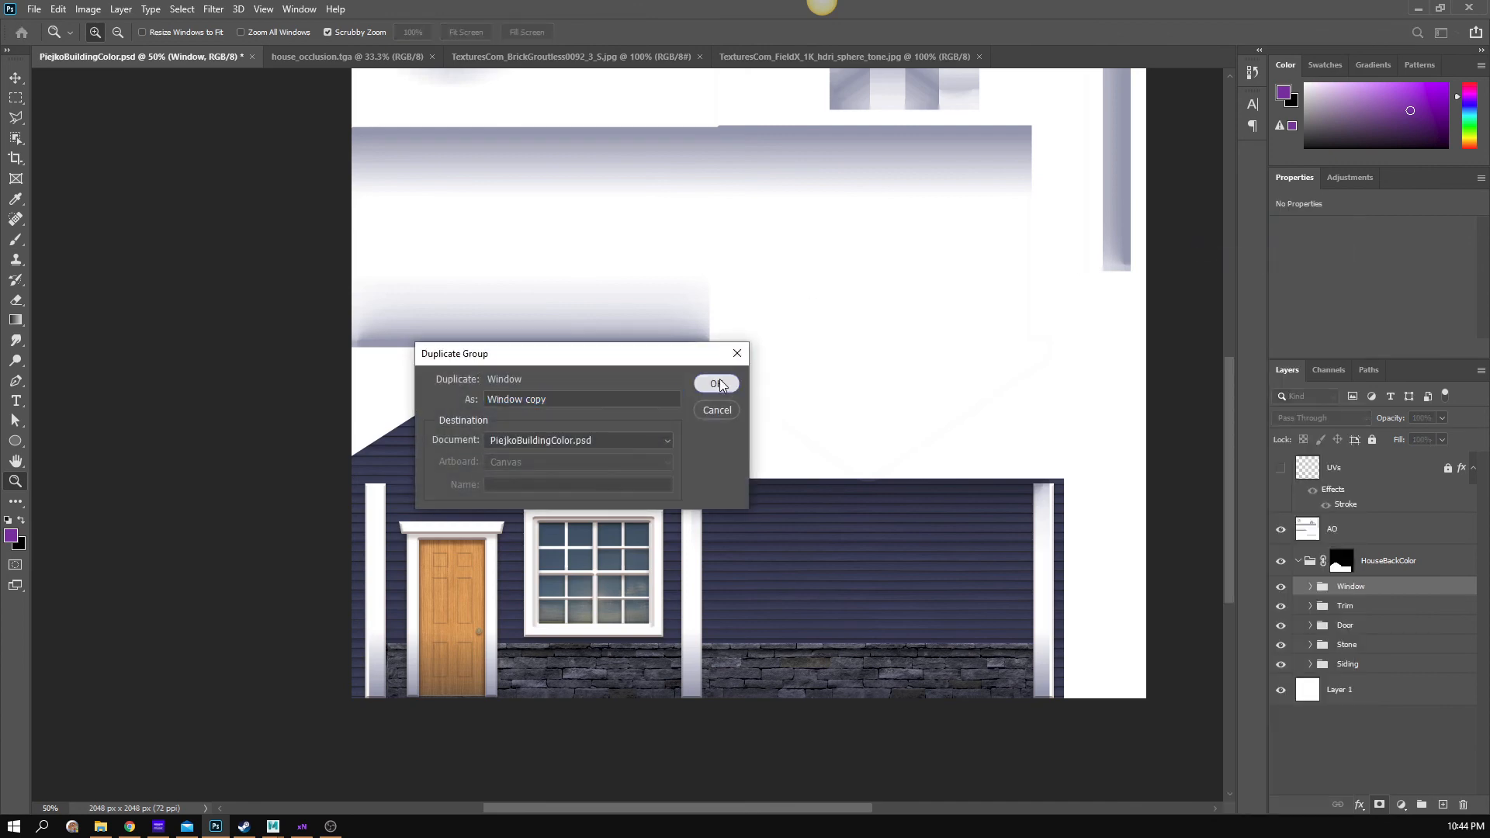
click(710, 385)
- Move the Window copy group horizontally past the middle post onto the plain siding of the lower wall section
key(v)
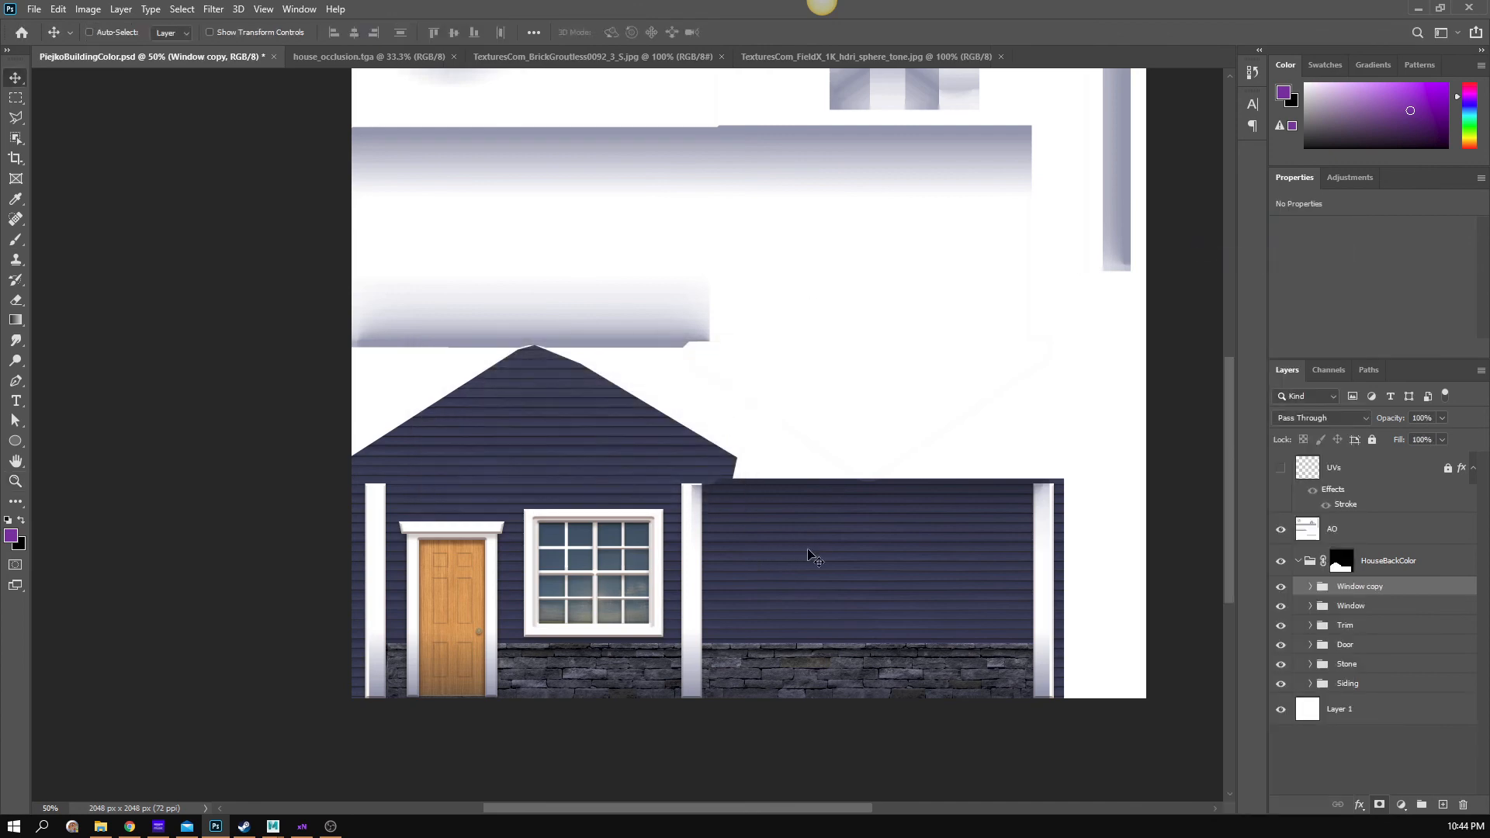
key(shift+Right)
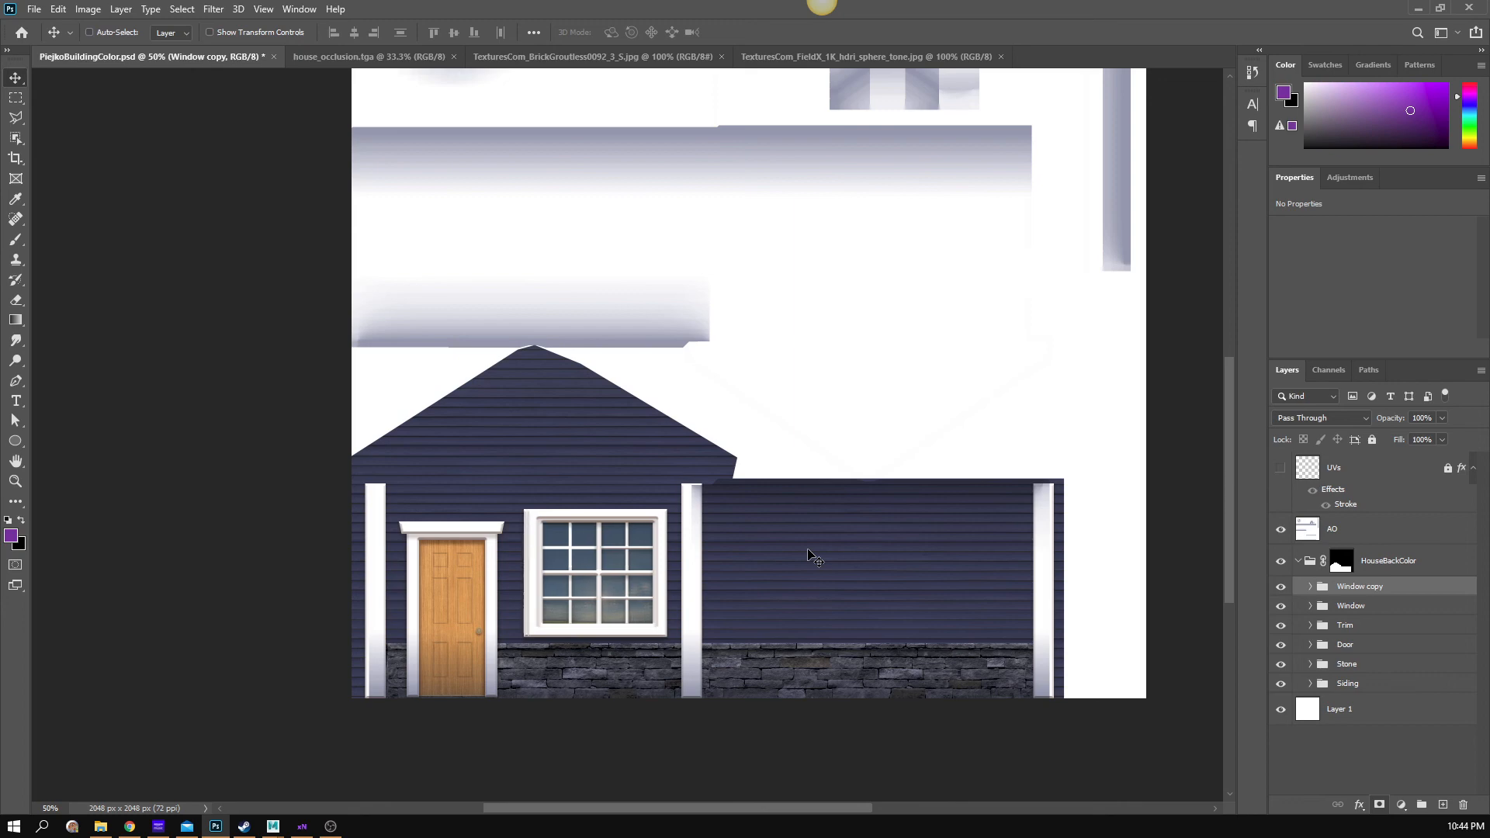
key(Right)
key(Right)
key(Right)
key(Right)
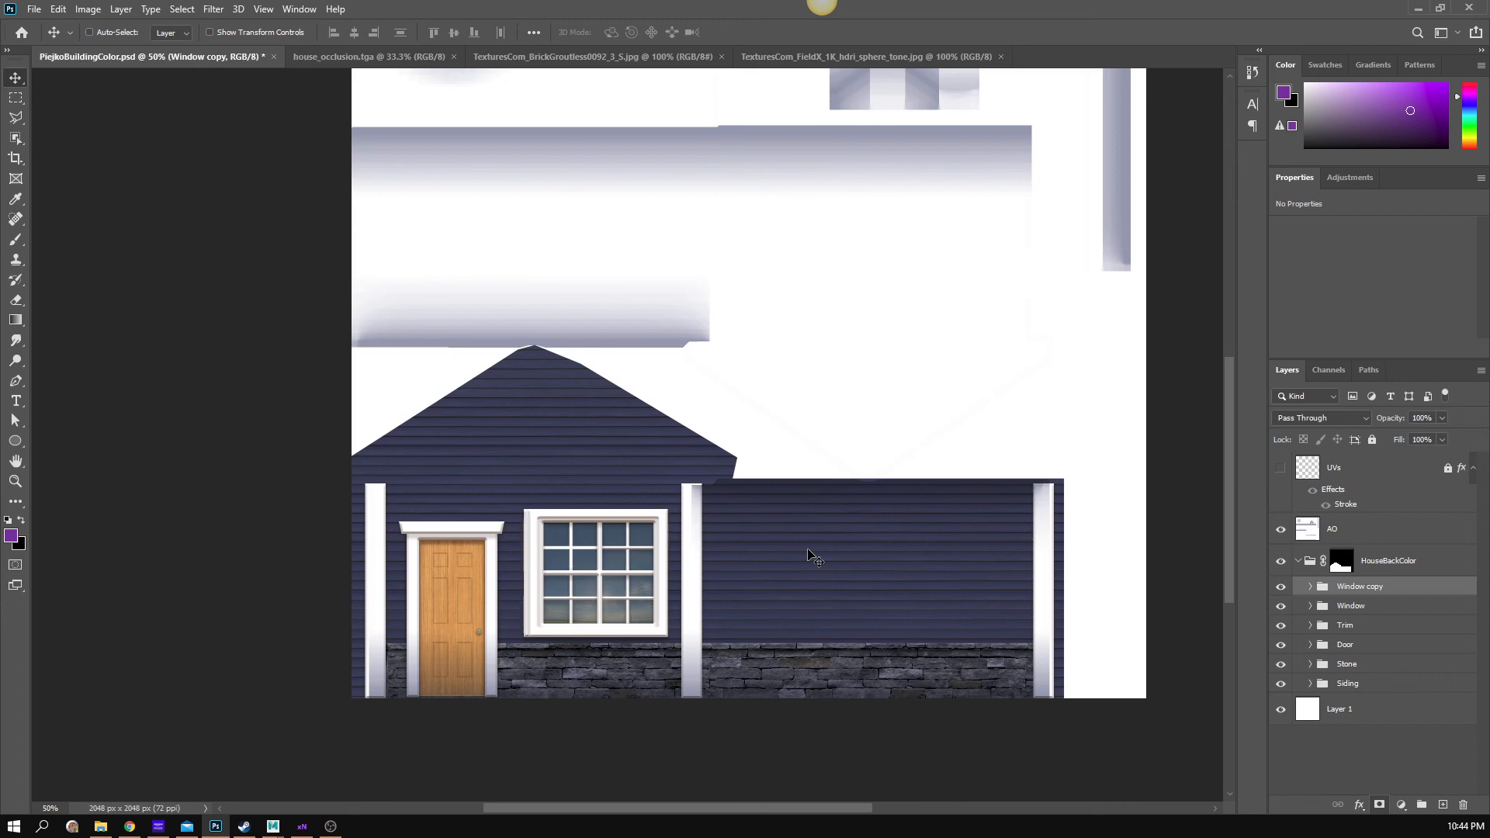
key(shift+Right)
key(shift+Right)
key(shift+Right)
key(shift+Right)
key(shift+Right)
key(shift+Right)
key(shift+Right)
key(shift+Right)
key(shift+Right)
key(shift+Right)
key(shift+Right)
key(shift+Right)
key(shift+Right)
key(shift+Right)
key(shift+Right)
key(shift+Right)
key(shift+Right)
key(shift+Right)
key(shift+Right)
key(shift+Right)
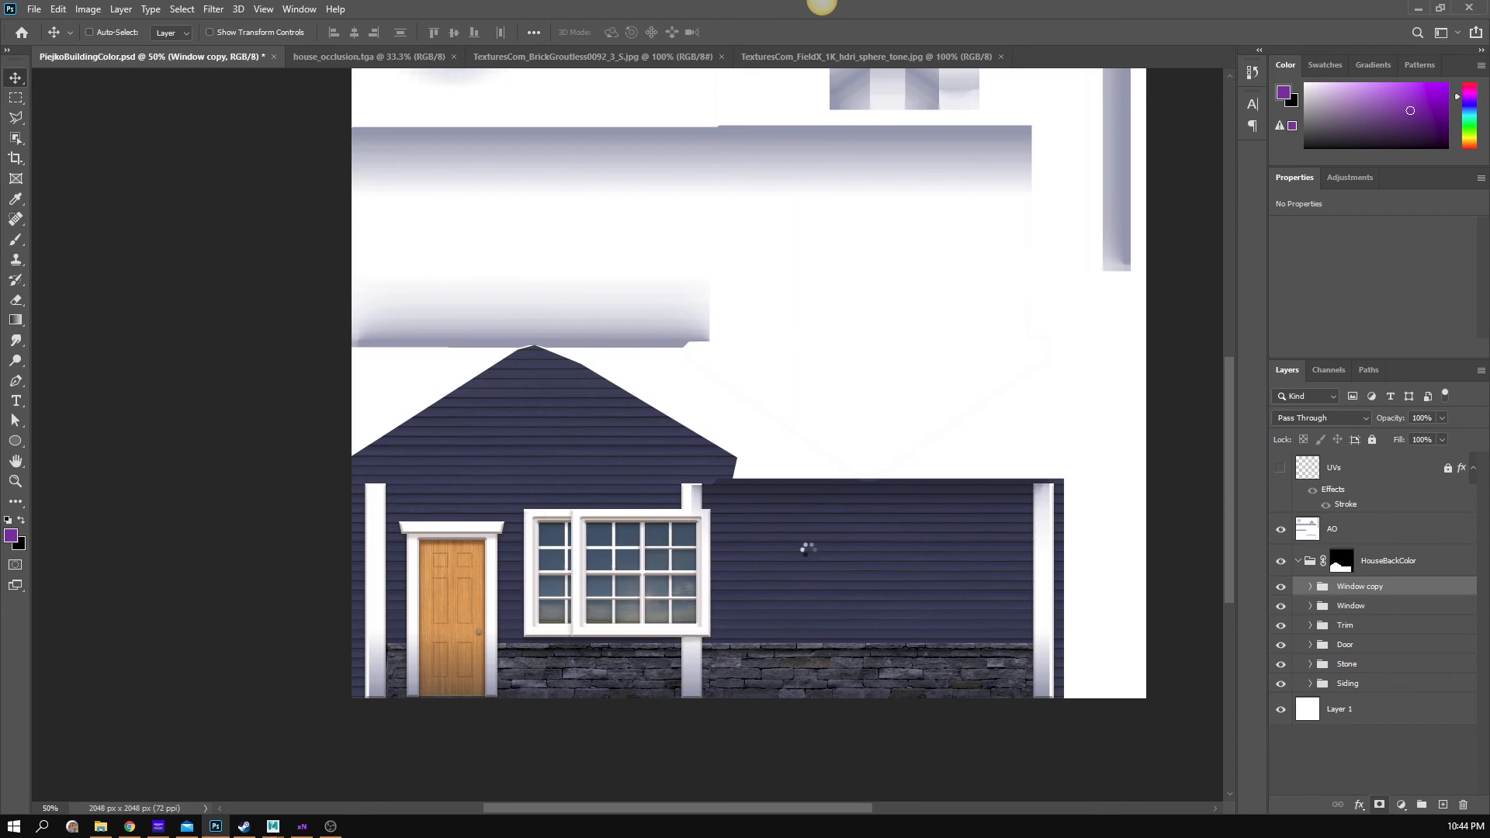
key(shift+Right)
key(shift+Right)
key(shift+Right)
key(shift+Right)
key(shift+Right)
key(shift+Right)
key(shift+Right)
key(shift+Right)
key(shift+Right)
key(shift+Right)
key(shift+Right)
key(shift+Right)
key(shift+Right)
key(shift+Right)
key(shift+Right)
key(shift+Right)
key(shift+Right)
key(shift+Right)
key(shift+Right)
key(shift+Right)
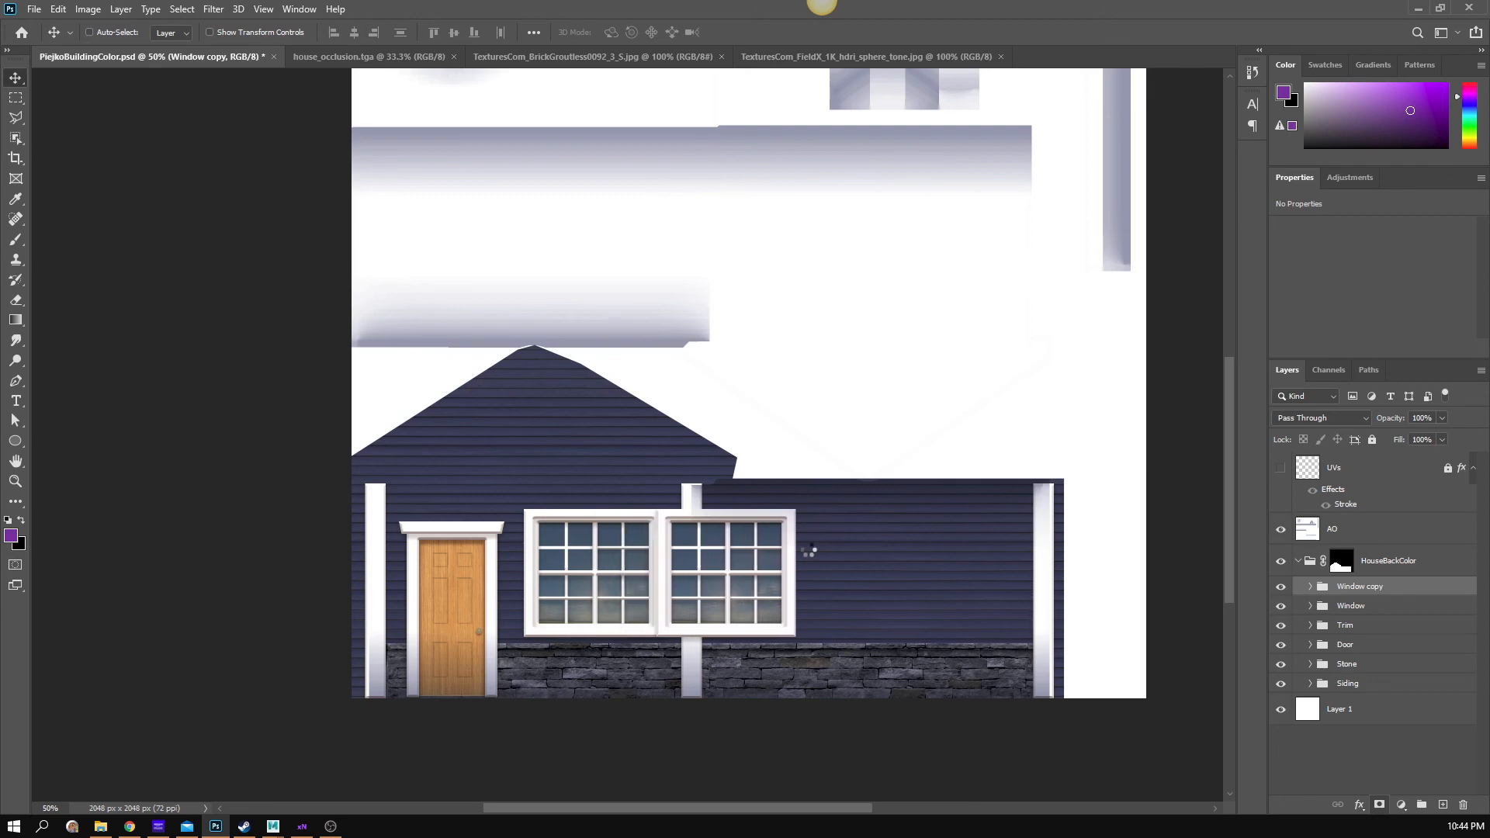
key(shift+Right)
key(shift+Right)
key(shift+Right)
key(shift+Right)
key(shift+Right)
key(shift+Right)
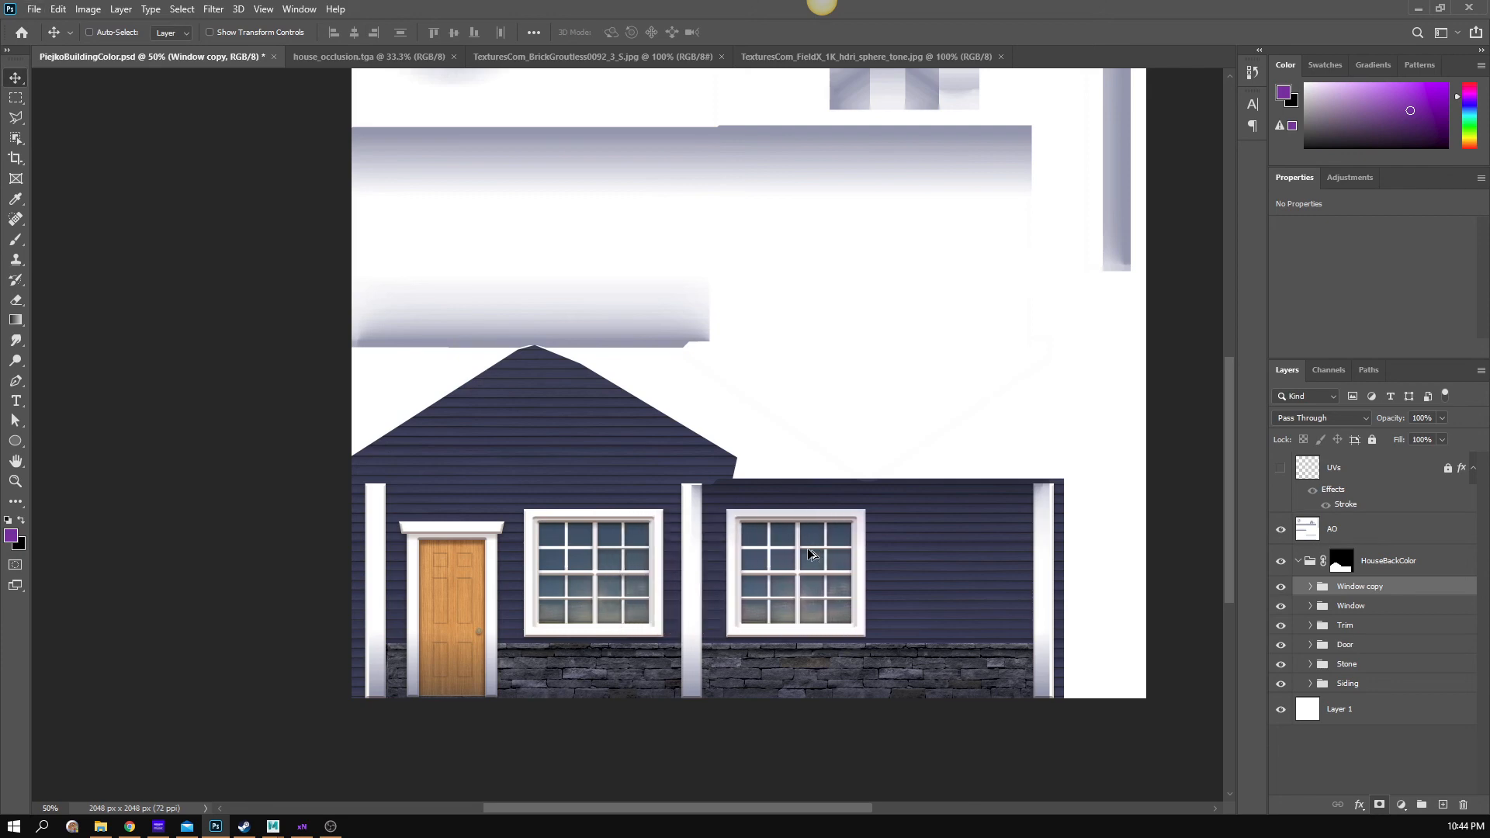
- Duplicate the Window copy group and move the duplicate horizontally to stand beside it, just short of the far post
key(ctrl+j)
key(shift+Right)
key(shift+Right)
key(shift+Right)
key(shift+Right)
key(shift+Right)
key(shift+Right)
key(shift+Right)
key(shift+Right)
key(shift+Right)
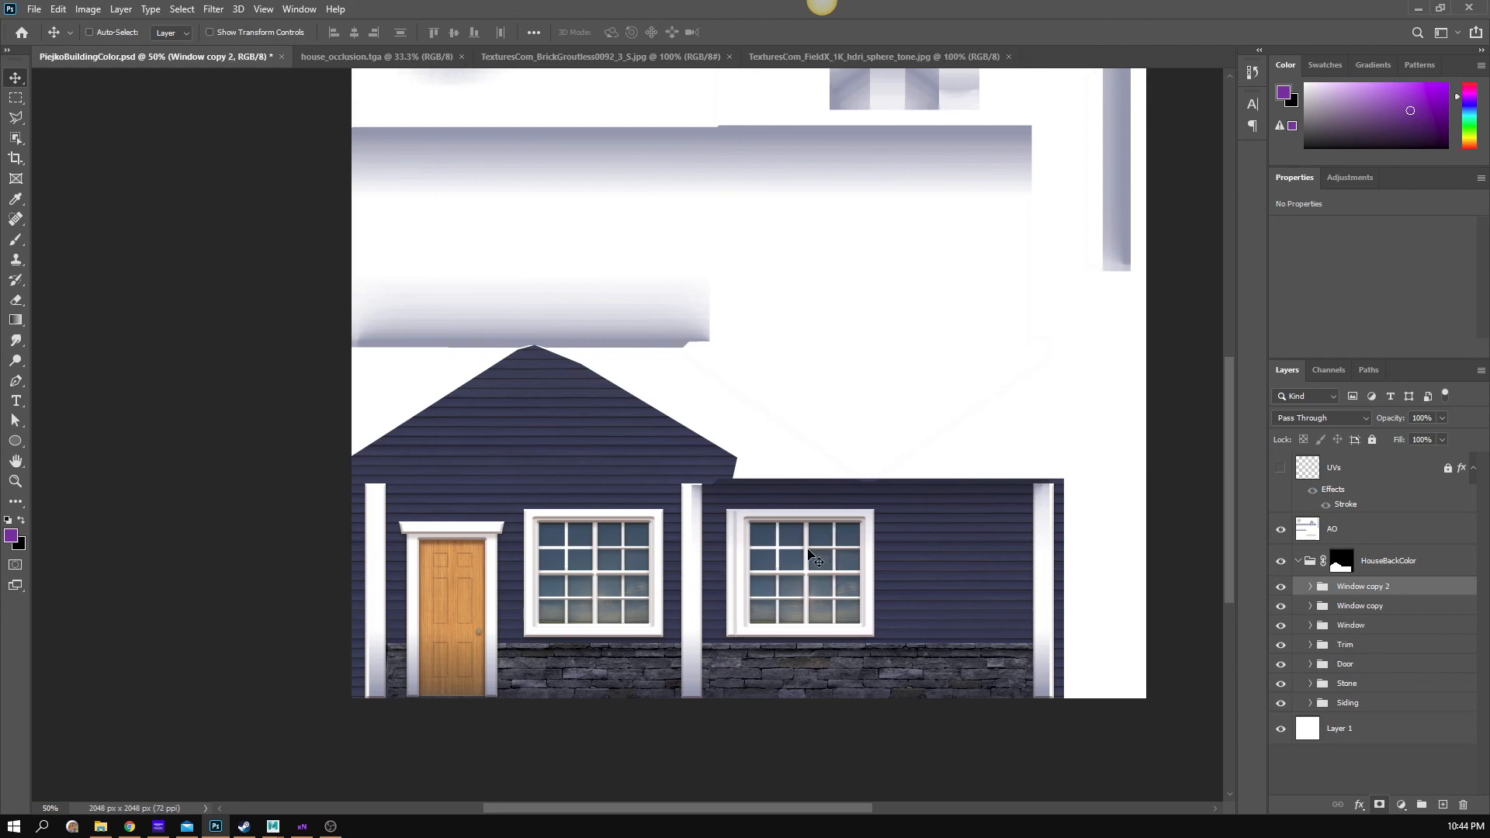
key(shift+Right)
key(shift+Right)
key(shift+Right)
key(shift+Right)
key(shift+Right)
key(shift+Right)
key(shift+Right)
key(shift+Right)
key(shift+Right)
key(shift+Right)
key(shift+Right)
key(shift+Right)
key(shift+Right)
key(shift+Right)
key(shift+Right)
key(shift+Right)
key(shift+Right)
key(shift+Right)
key(shift+Right)
key(shift+Right)
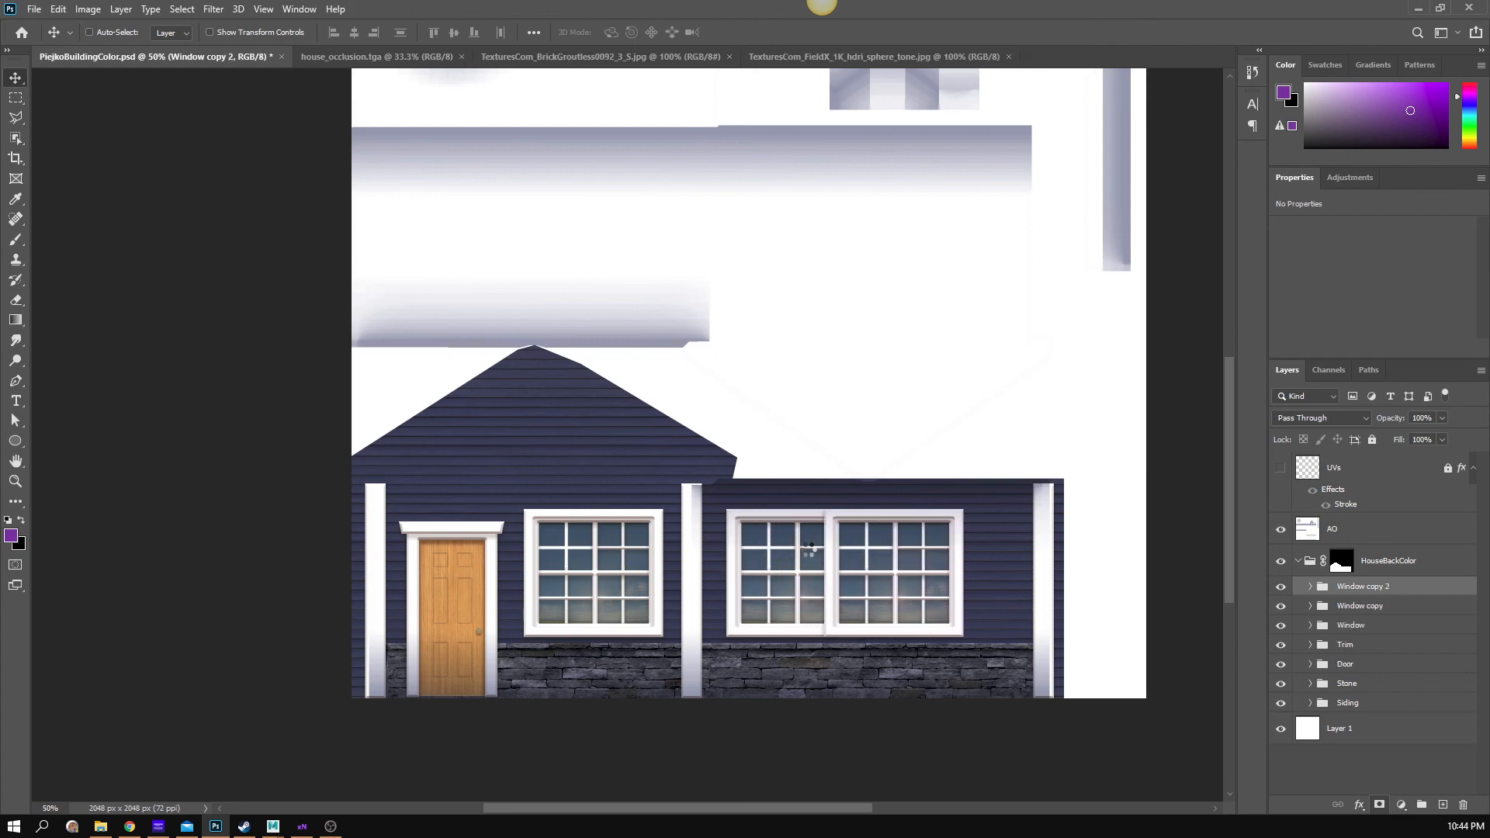
key(shift+Right)
key(shift+Right)
key(shift+Right)
key(shift+Right)
key(shift+Right)
key(shift+Right)
key(shift+Right)
key(shift+Right)
key(shift+Right)
key(shift+Right)
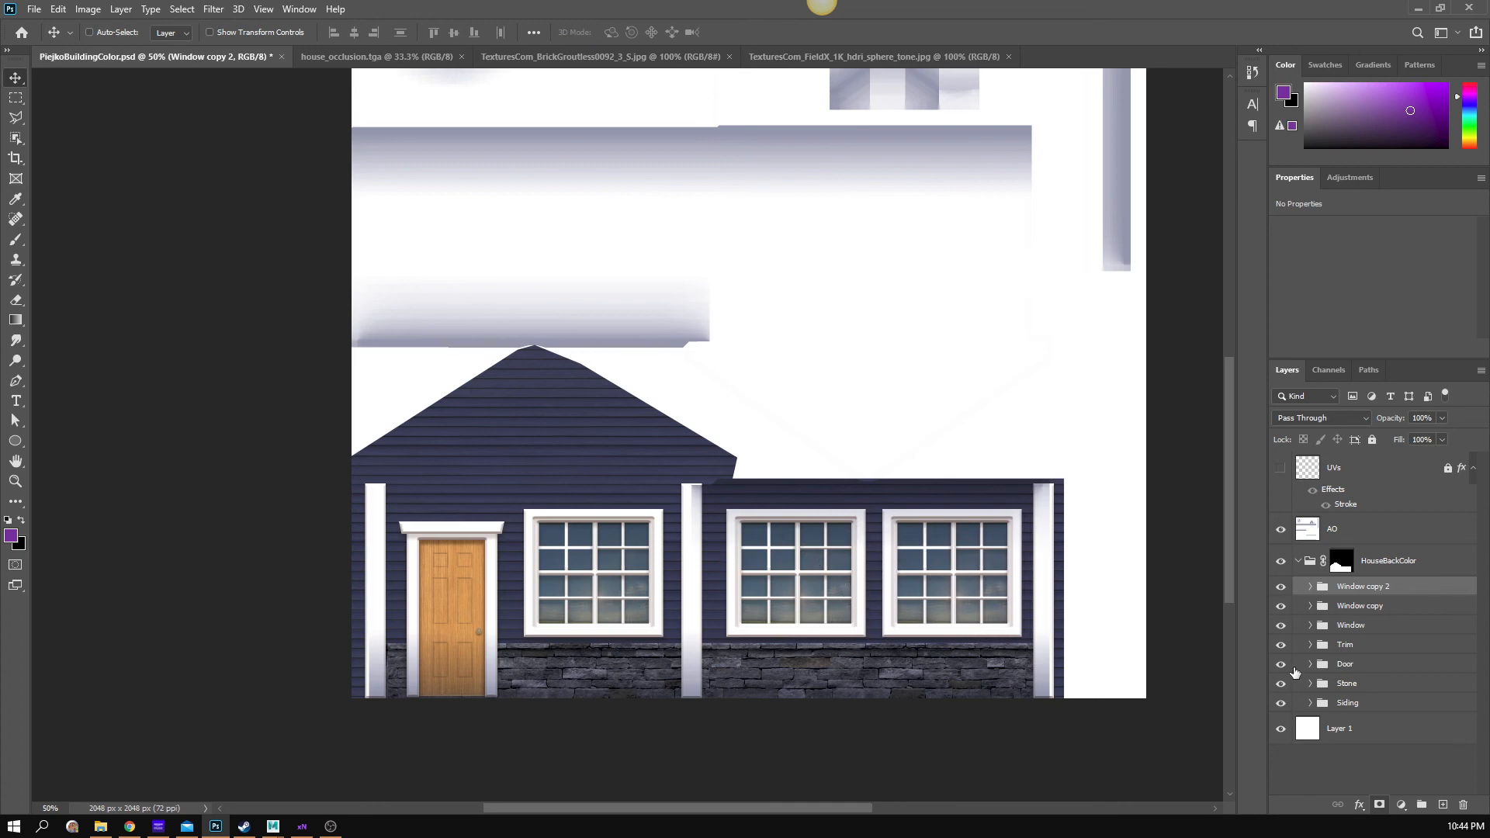
- Select both copied window groups, nudge them together slightly toward the middle post, and save the document
shift+click(1322, 613)
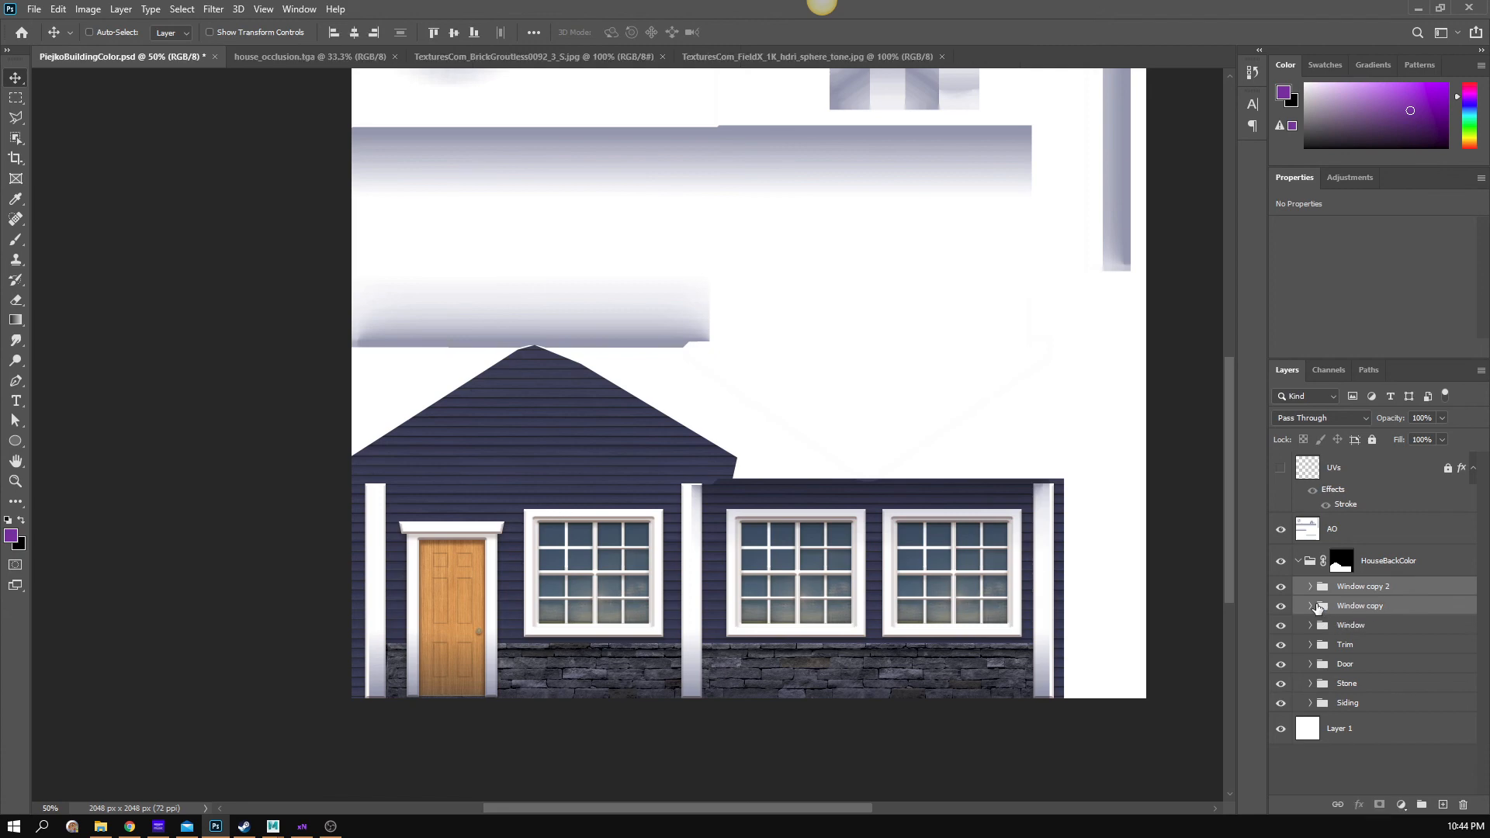
key(Left)
key(Left)
key(Left)
key(Left)
key(Left)
key(Left)
key(Left)
key(Left)
key(Left)
key(Left)
key(Left)
key(Left)
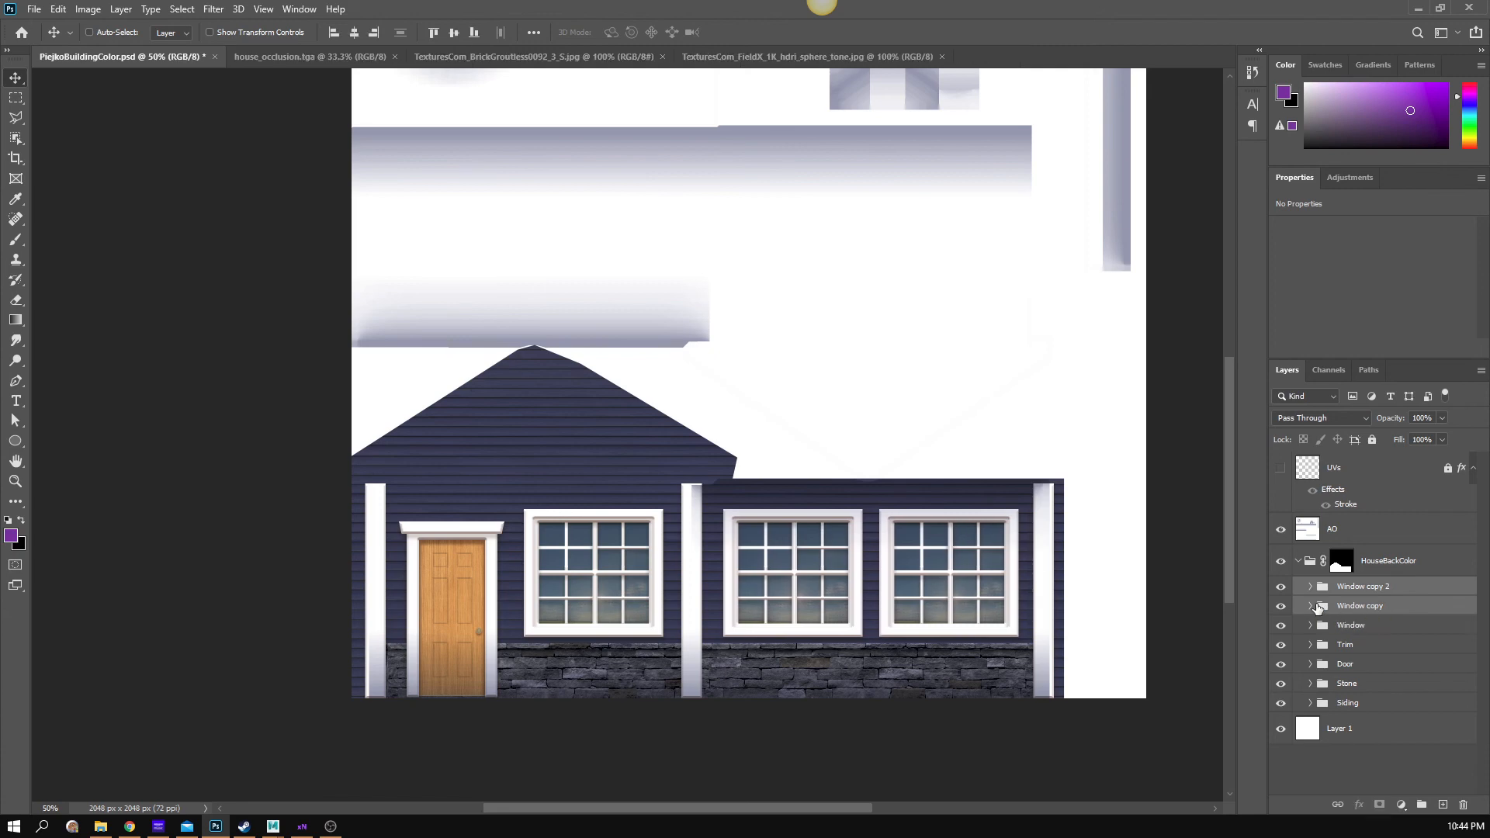
key(Left)
key(Left)
key(Left)
key(Left)
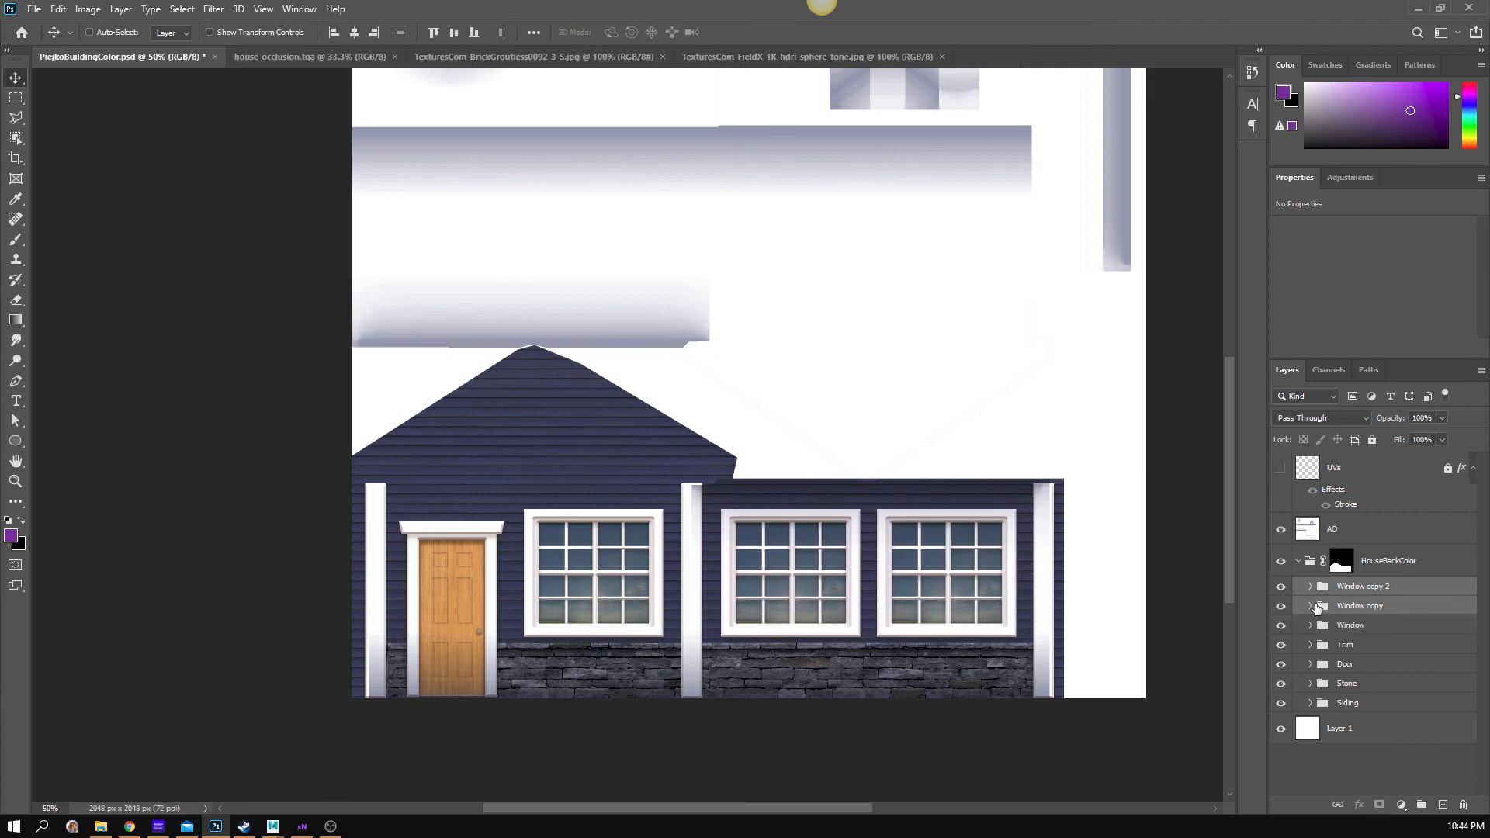
key(ctrl)
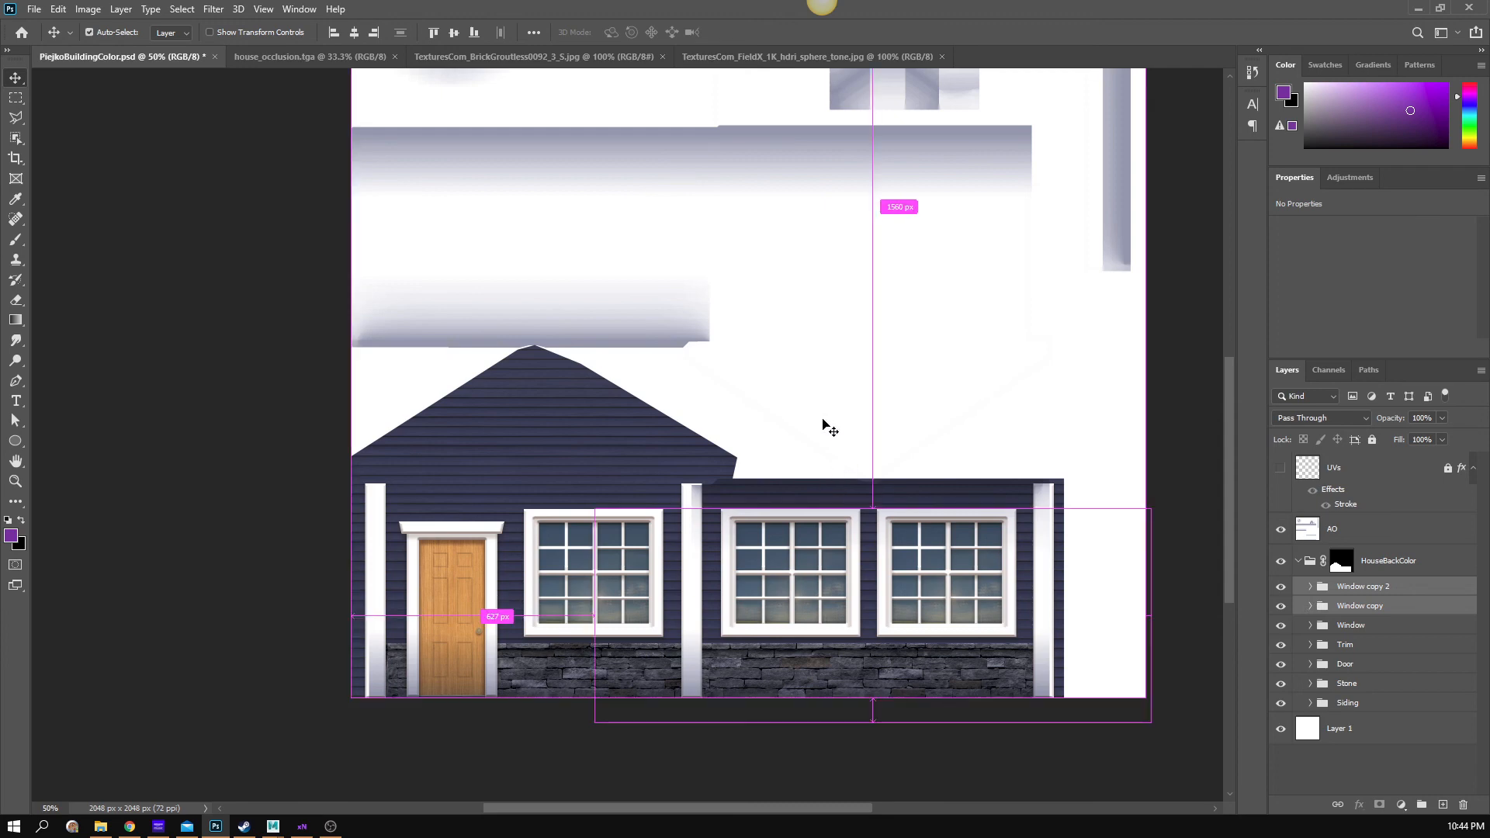
key(ctrl+s)
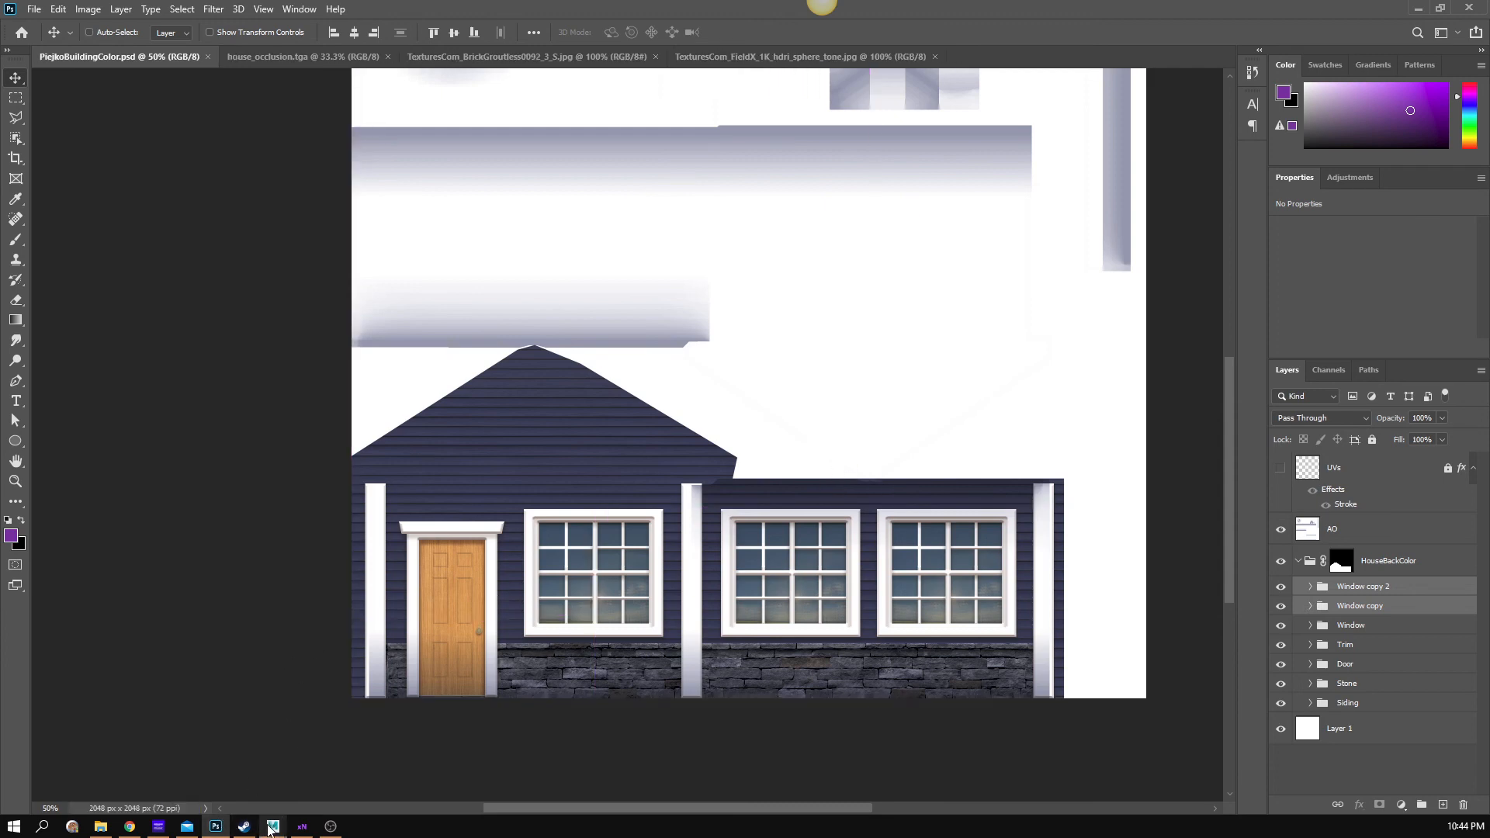
- Switch to Maya and examine the textured house's windows, walls and untextured roof from several angles
mouse_move(270, 828)
click(379, 746)
drag(760, 481, 736, 608)
drag(864, 595, 873, 597)
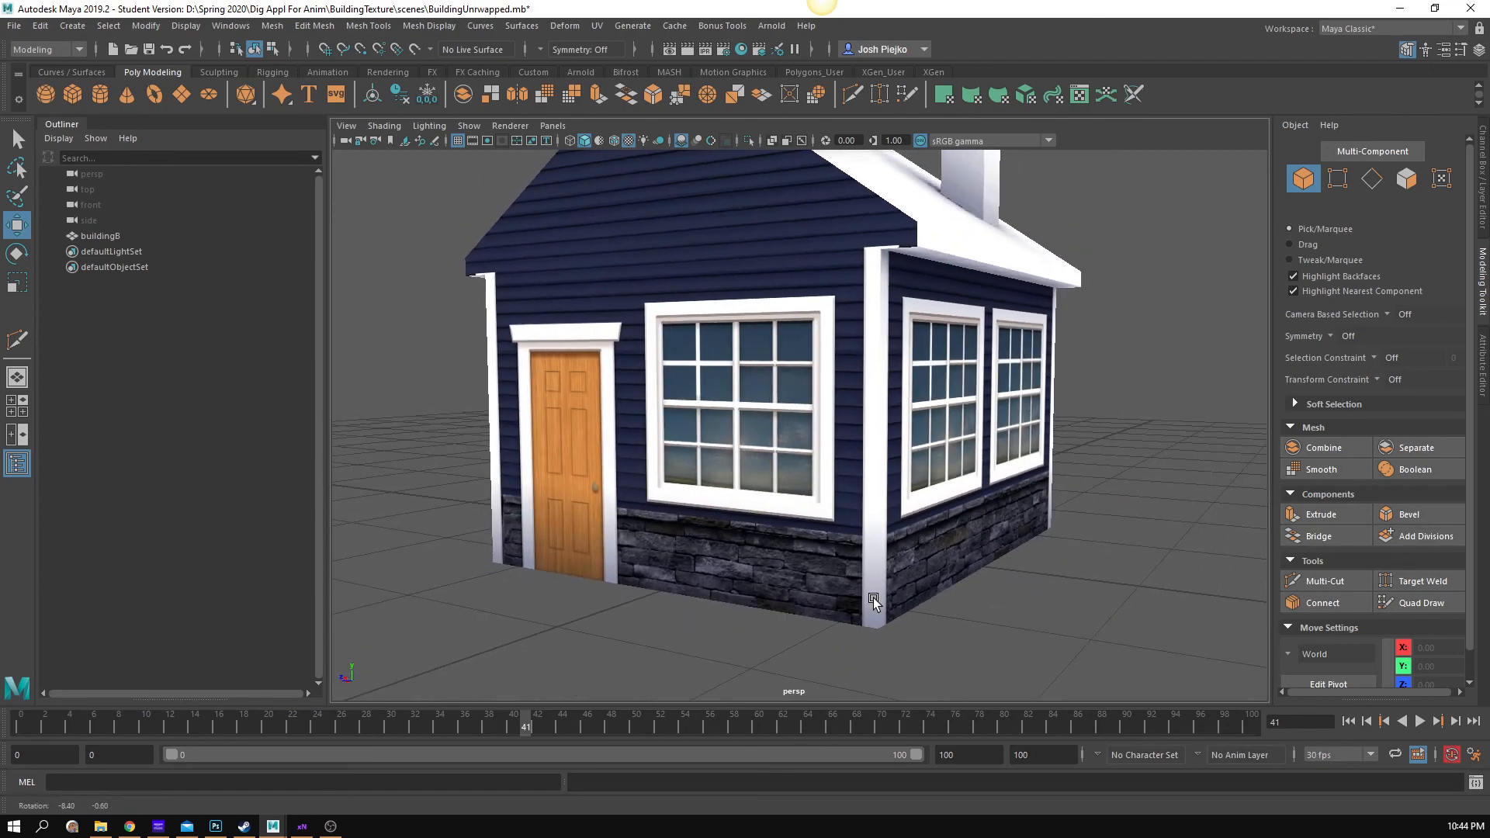
drag(644, 581, 793, 560)
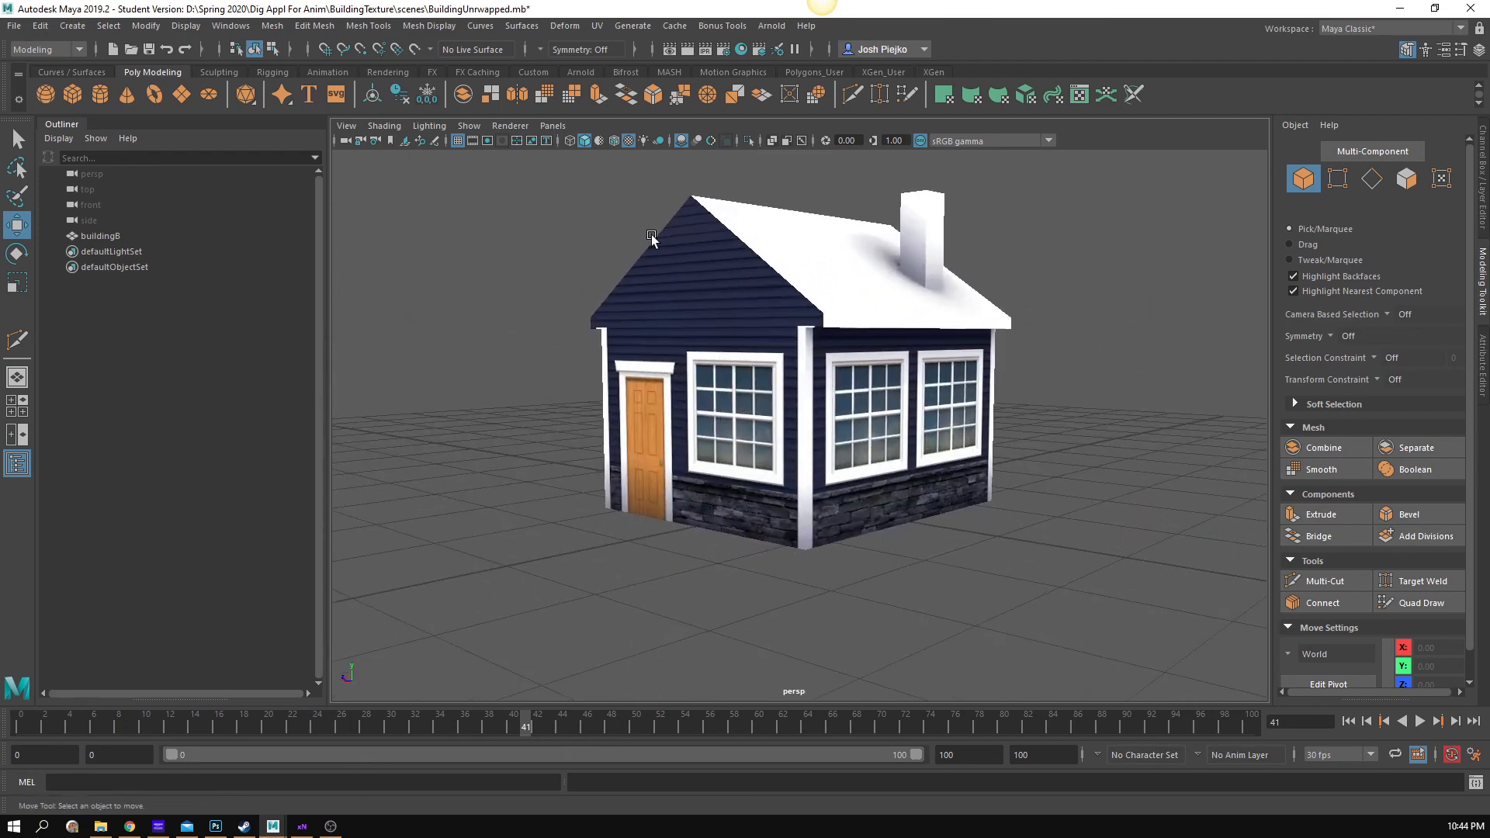
drag(784, 319, 774, 380)
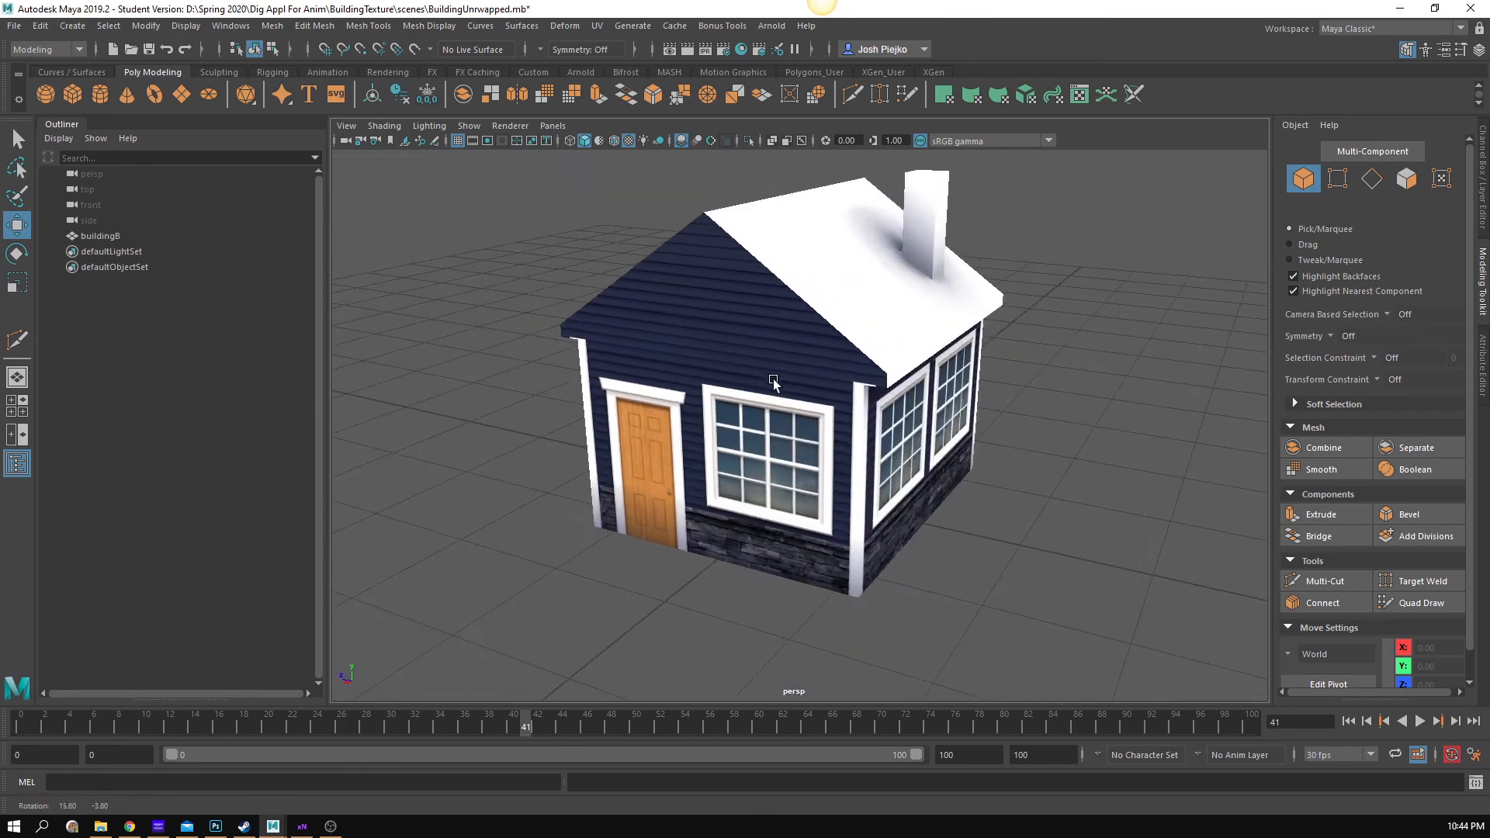
drag(1038, 394, 1034, 445)
drag(828, 266, 873, 335)
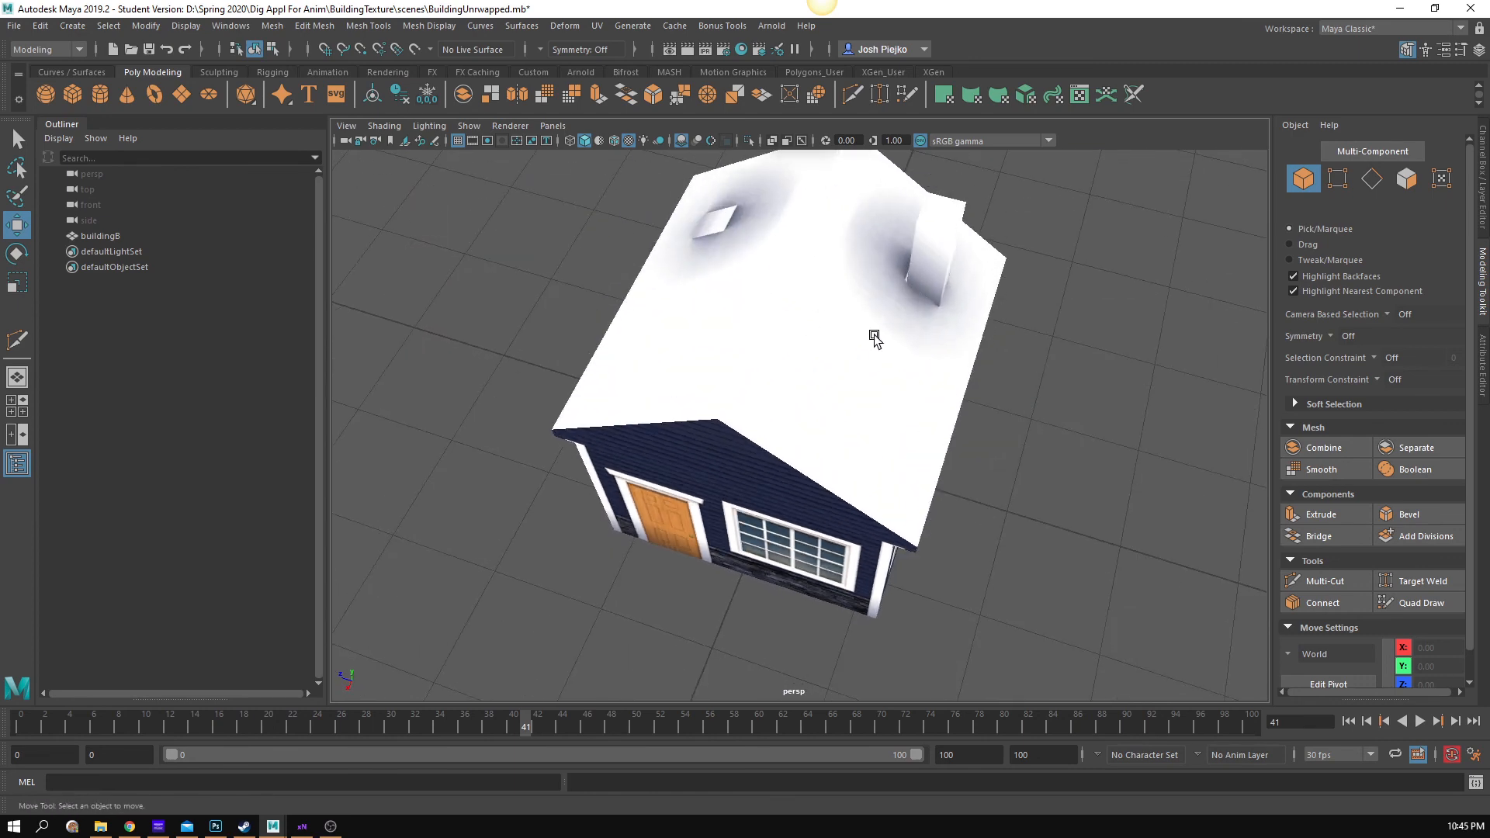
click(1401, 7)
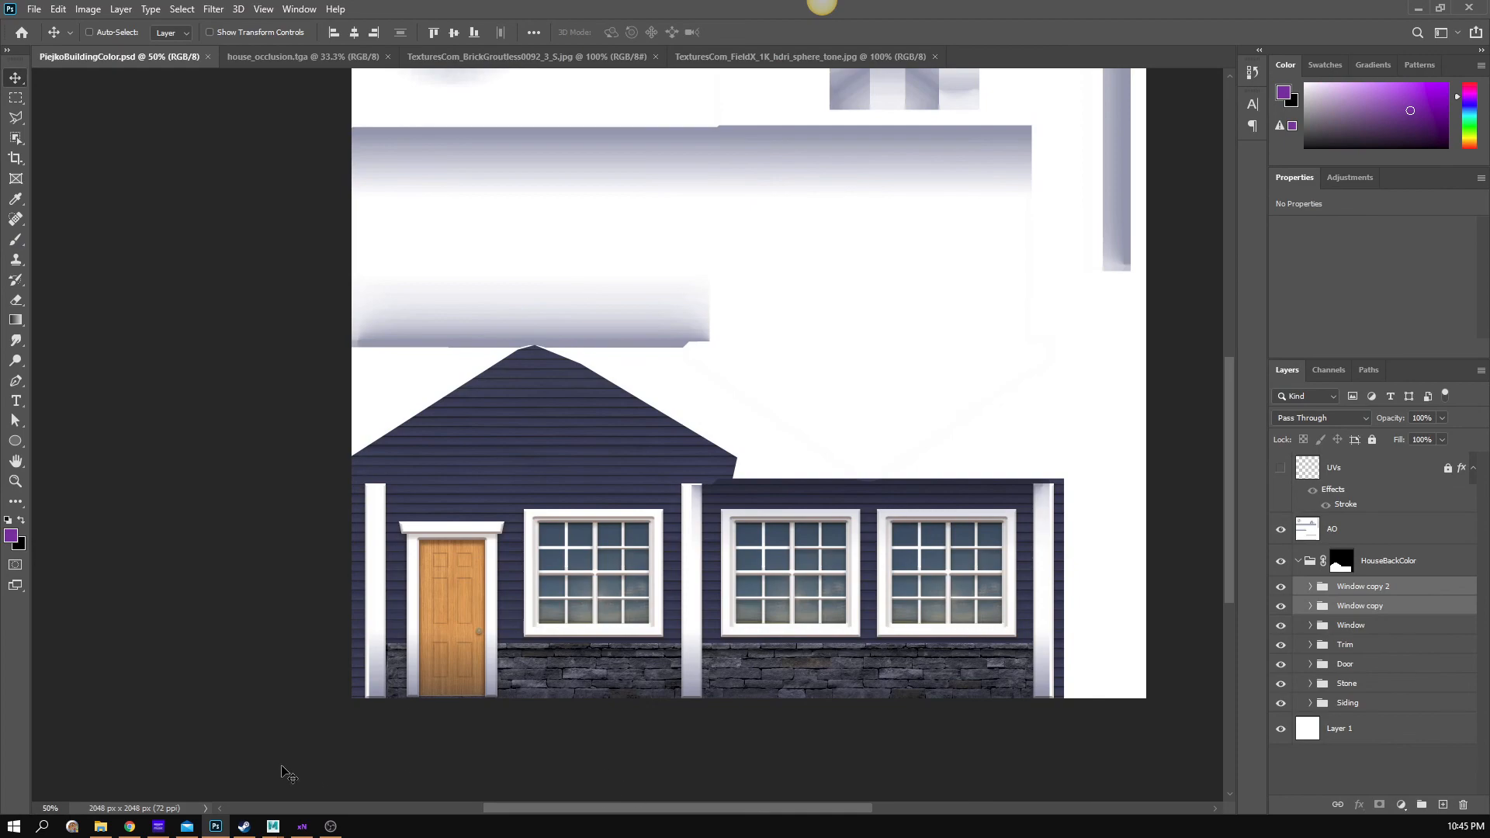
- Switch to the browser, check the blue house photo, and download the small RooftilesSlate0013 image into the TextureReferences folder
click(129, 827)
click(466, 12)
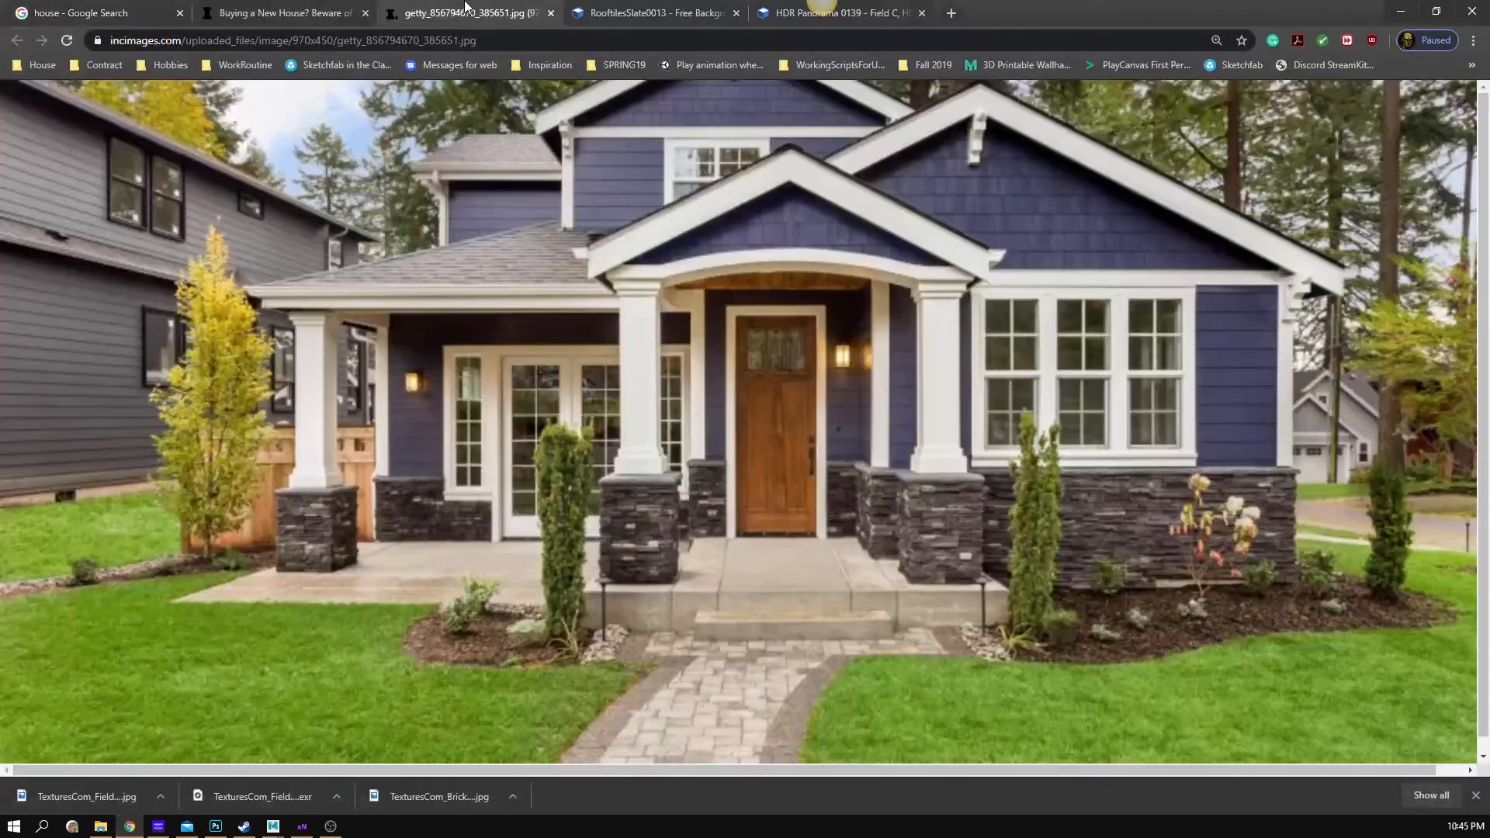
click(306, 12)
click(656, 13)
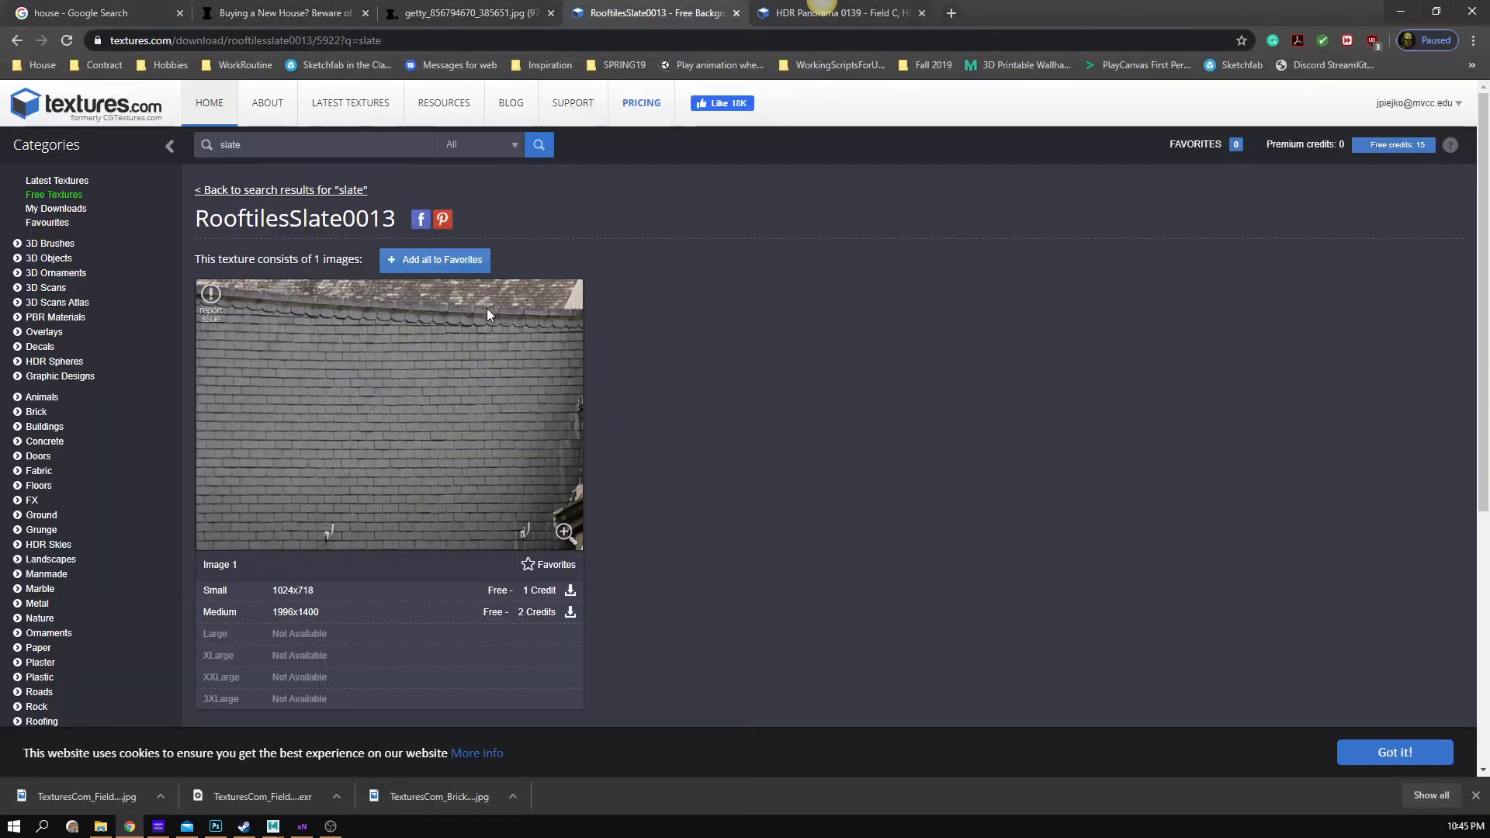
click(570, 593)
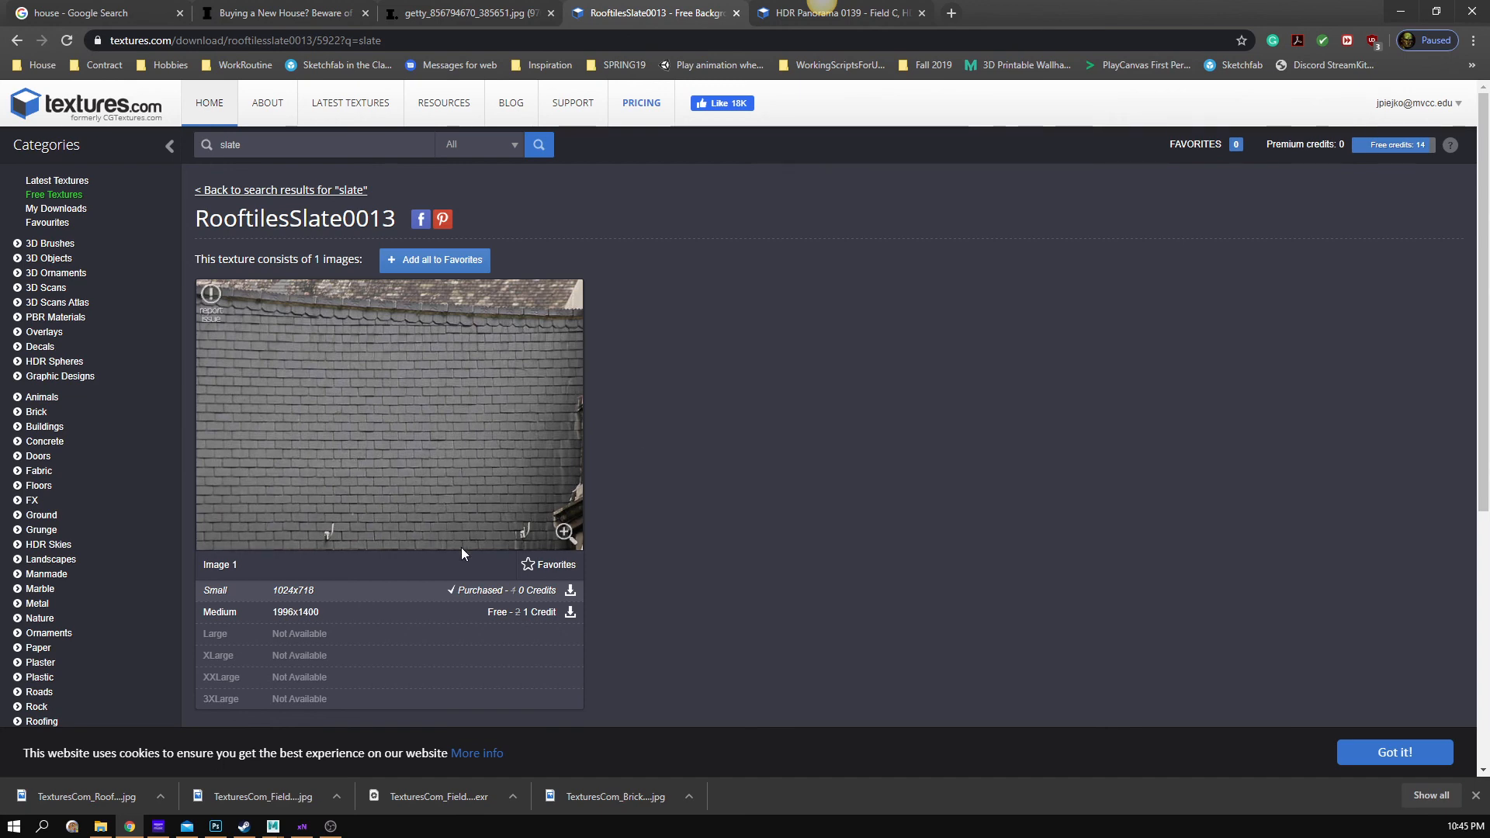
click(108, 798)
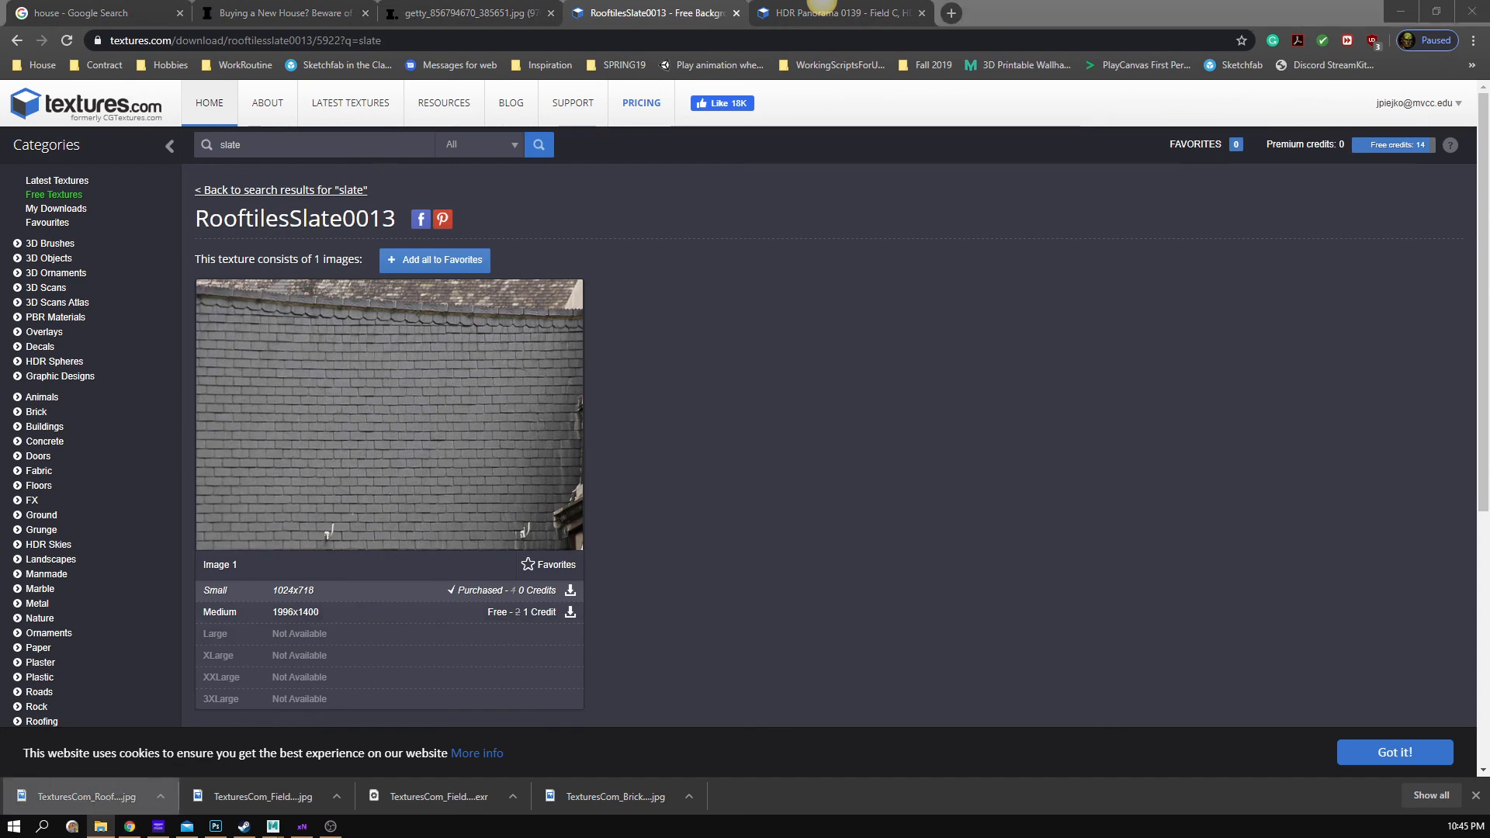
drag(1071, 257, 1034, 269)
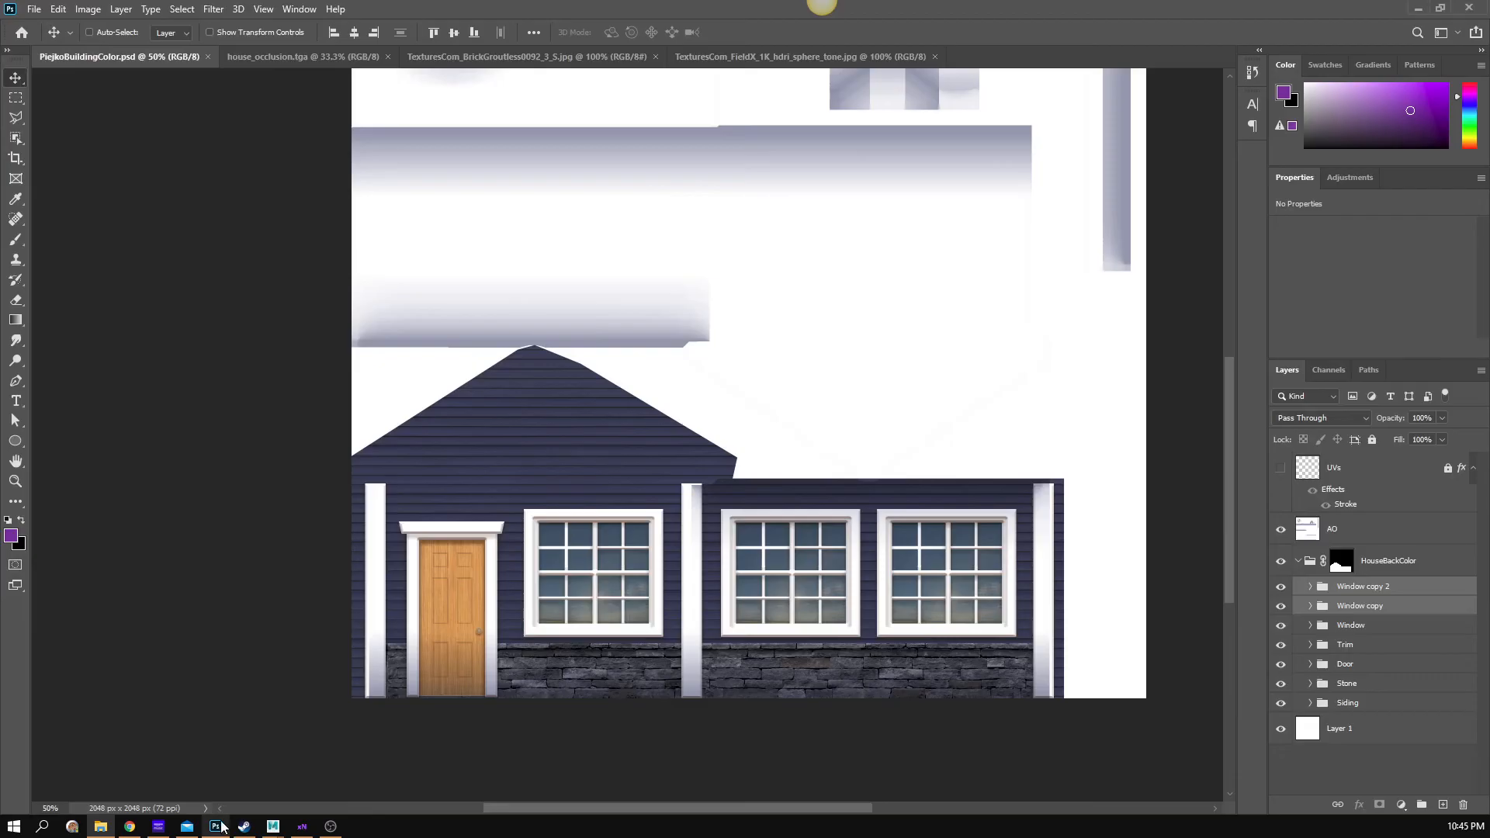
- Return to Photoshop and close the stone brick, field panorama and house_occlusion documents
click(216, 827)
click(594, 56)
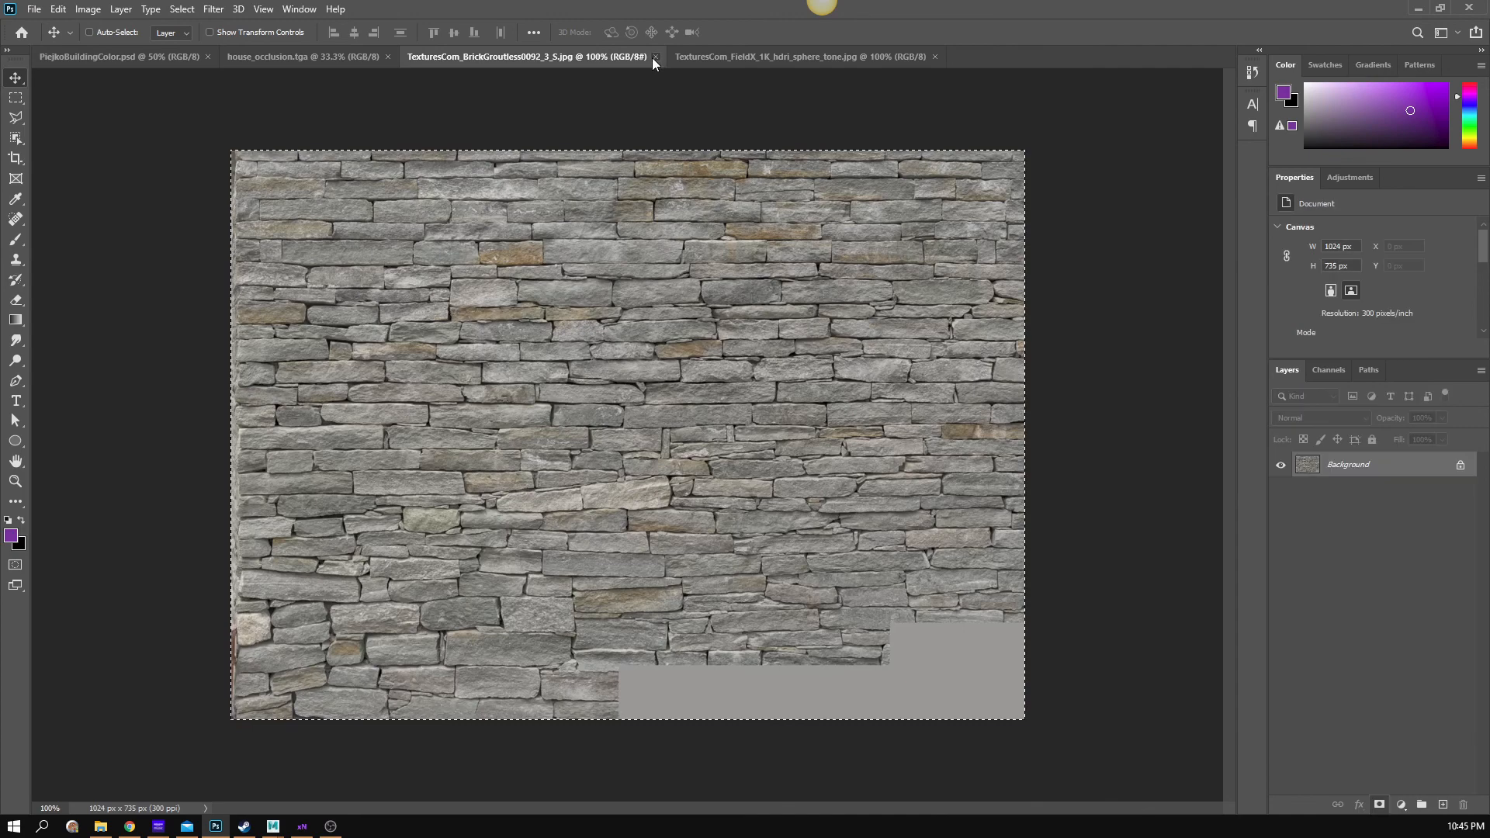
click(655, 56)
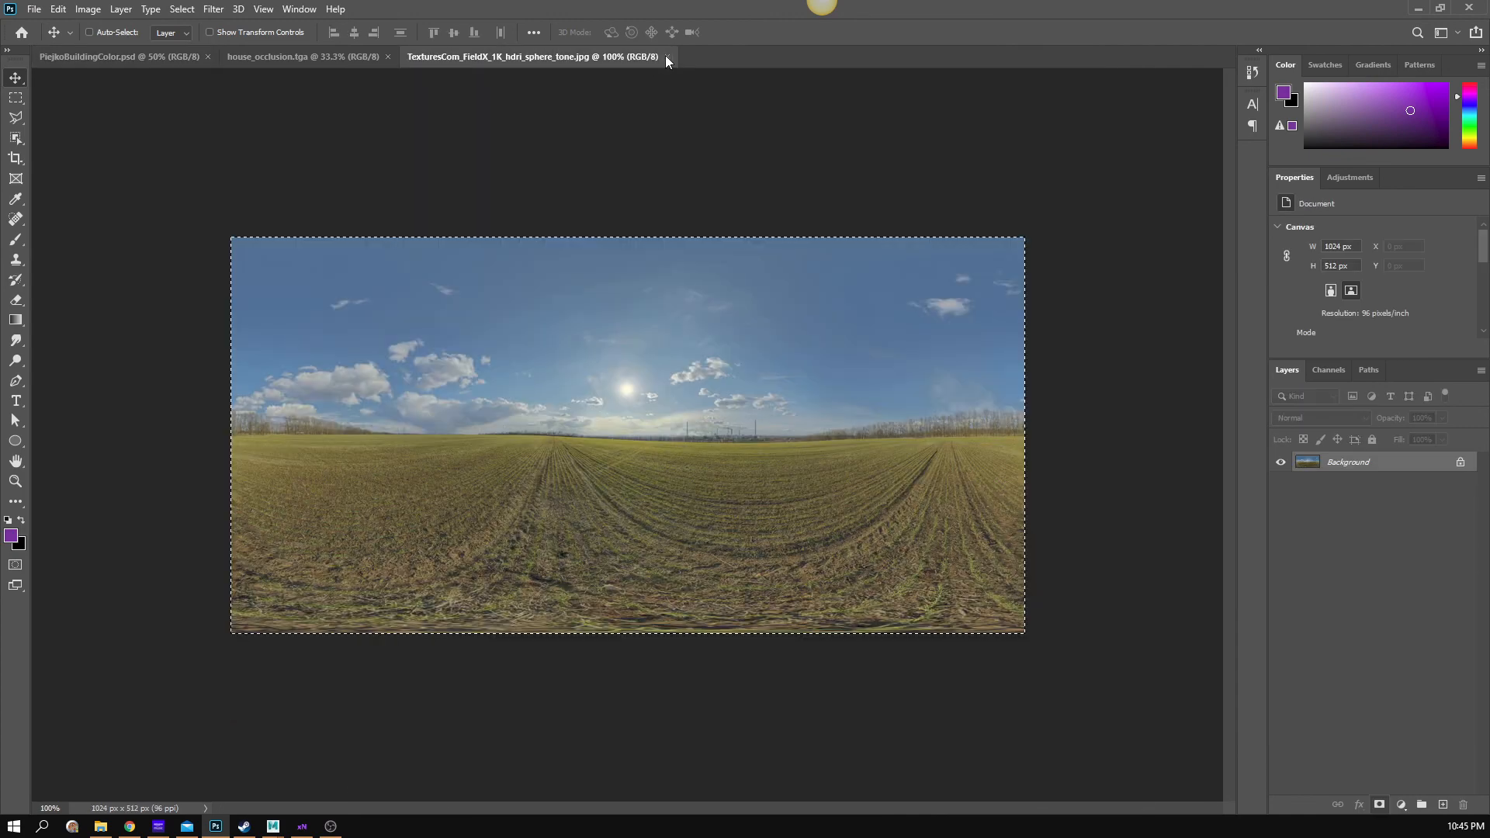
click(666, 57)
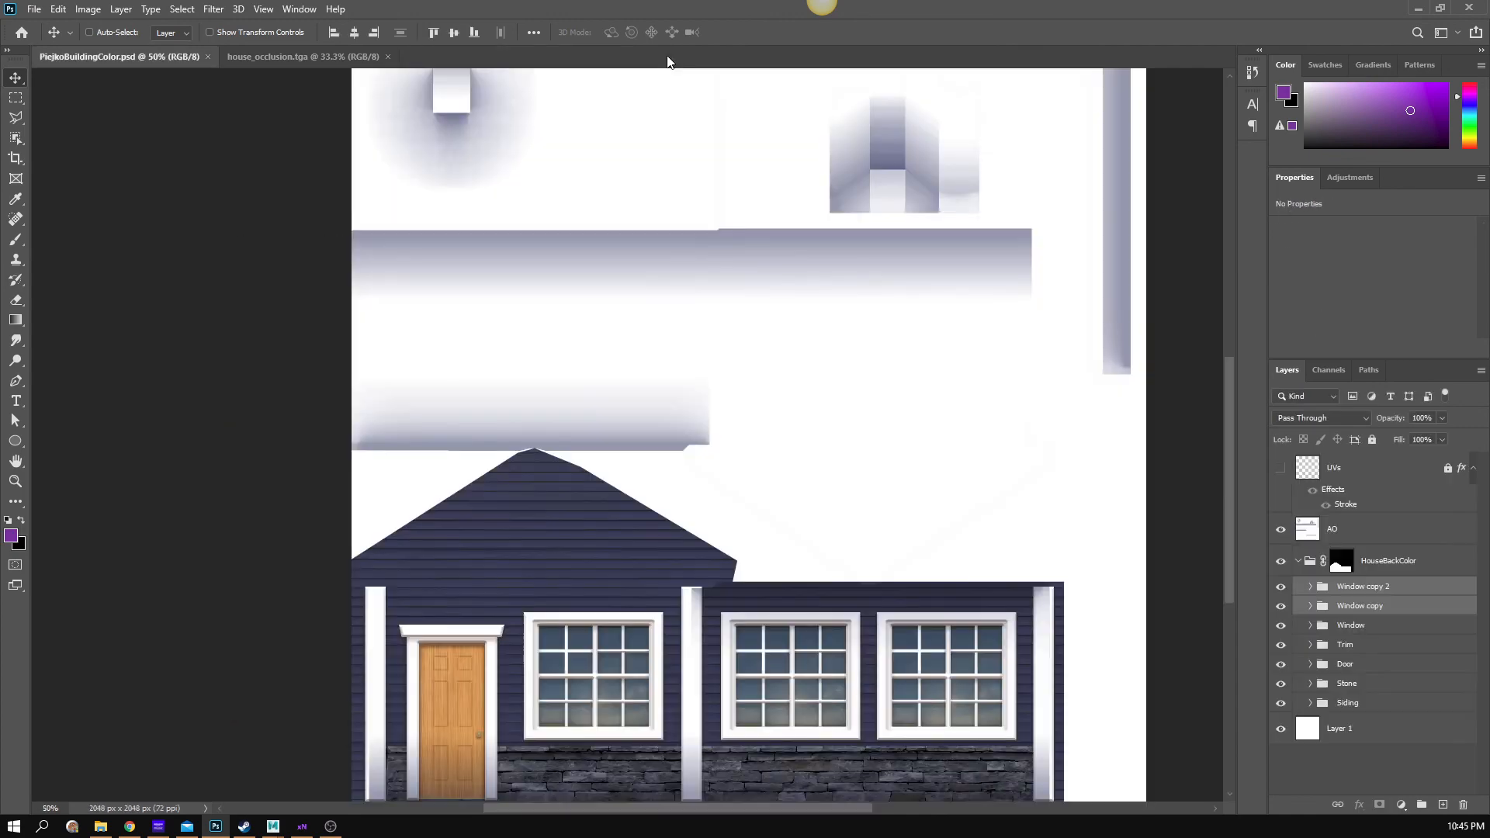
click(292, 58)
click(388, 57)
- Open TexturesCom_RooftilesSlate0013_S from the TextureReferences folder
click(34, 9)
click(60, 41)
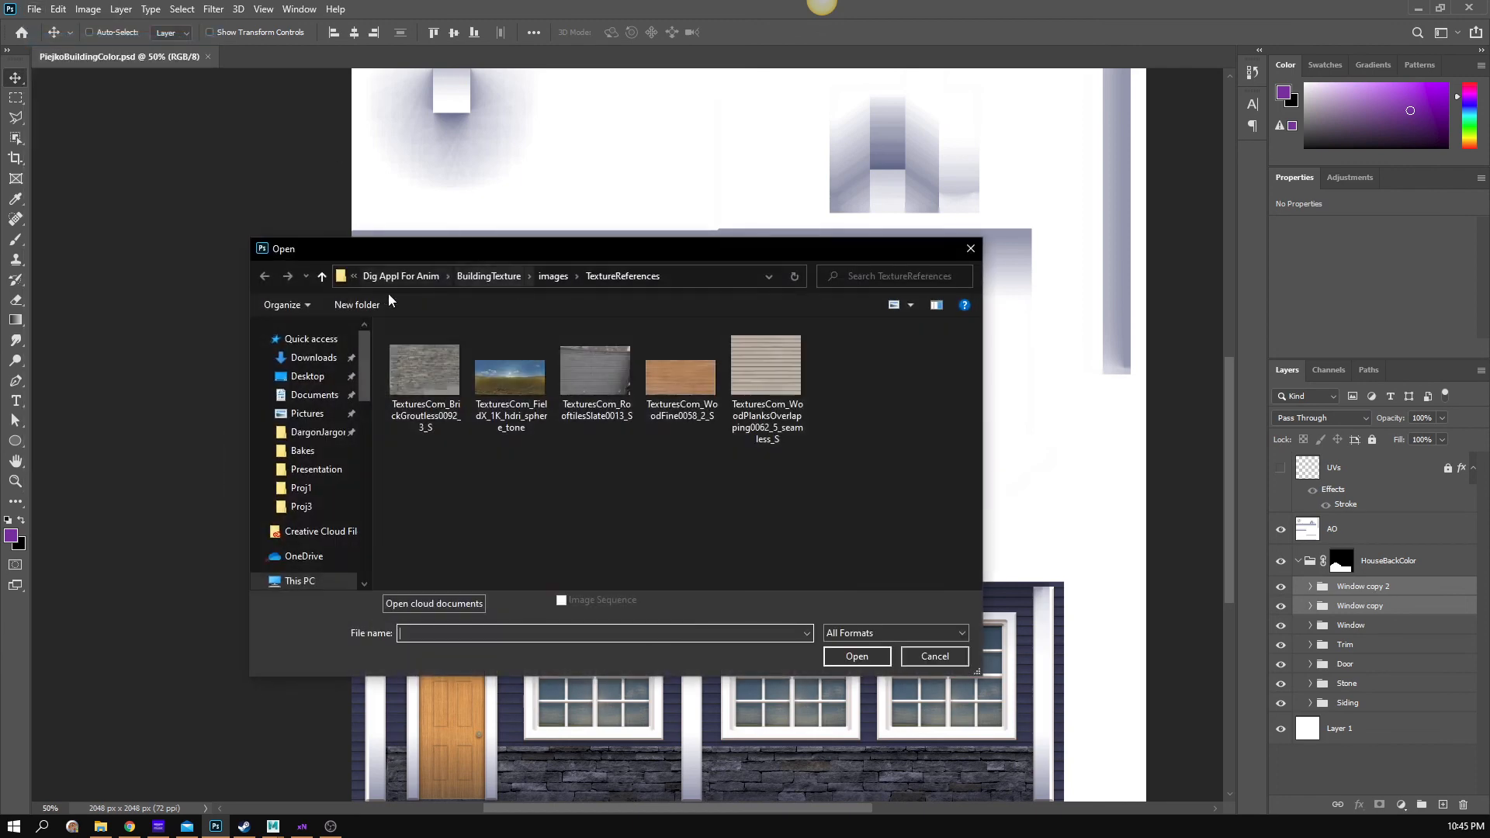
click(426, 376)
click(730, 373)
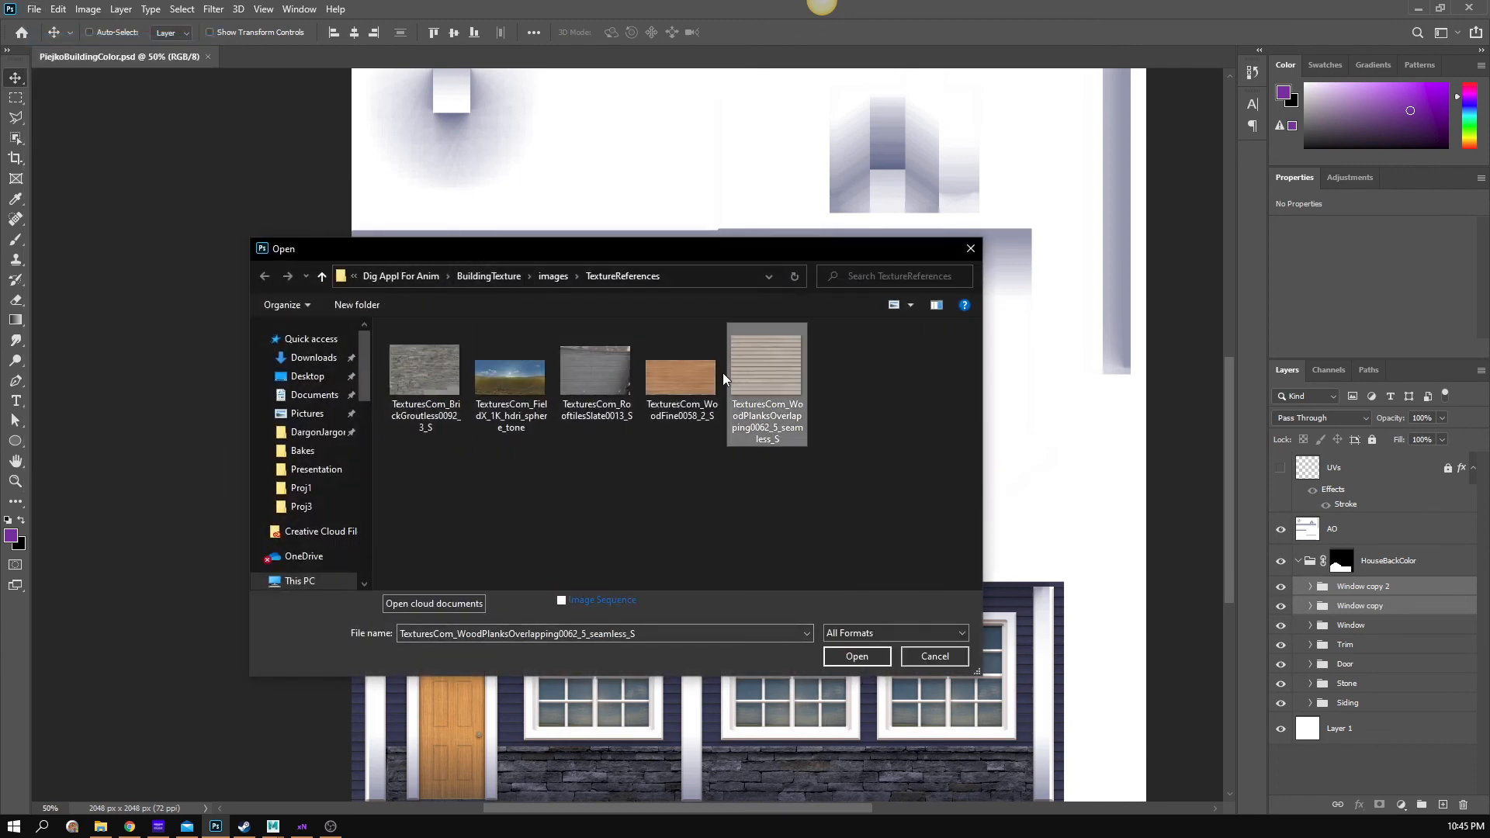
click(599, 376)
click(857, 656)
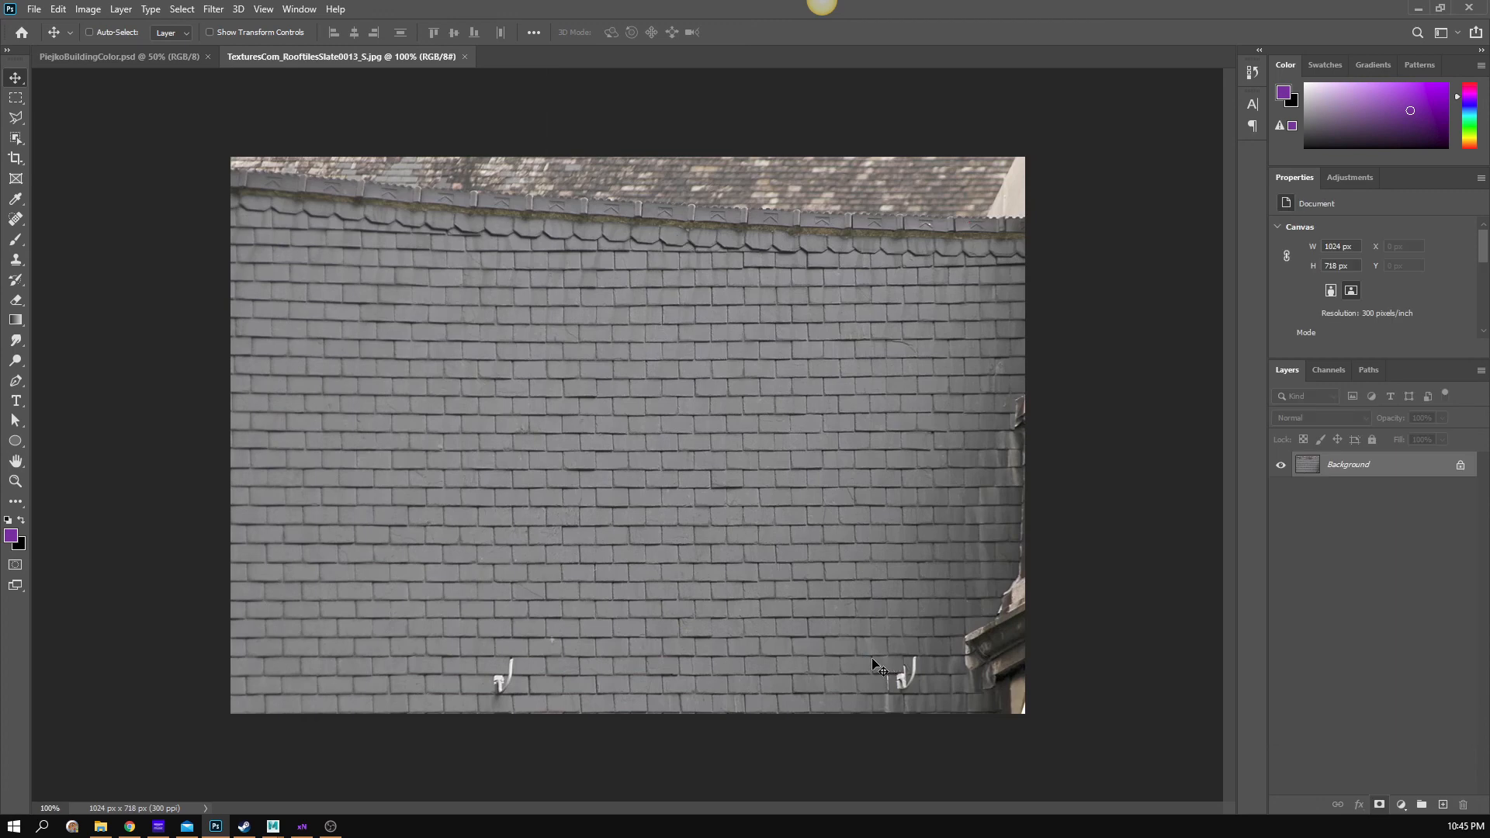
- Copy a rectangular area of clean slate tiles and paste it into the building colour document with the UVs layer shown
click(15, 97)
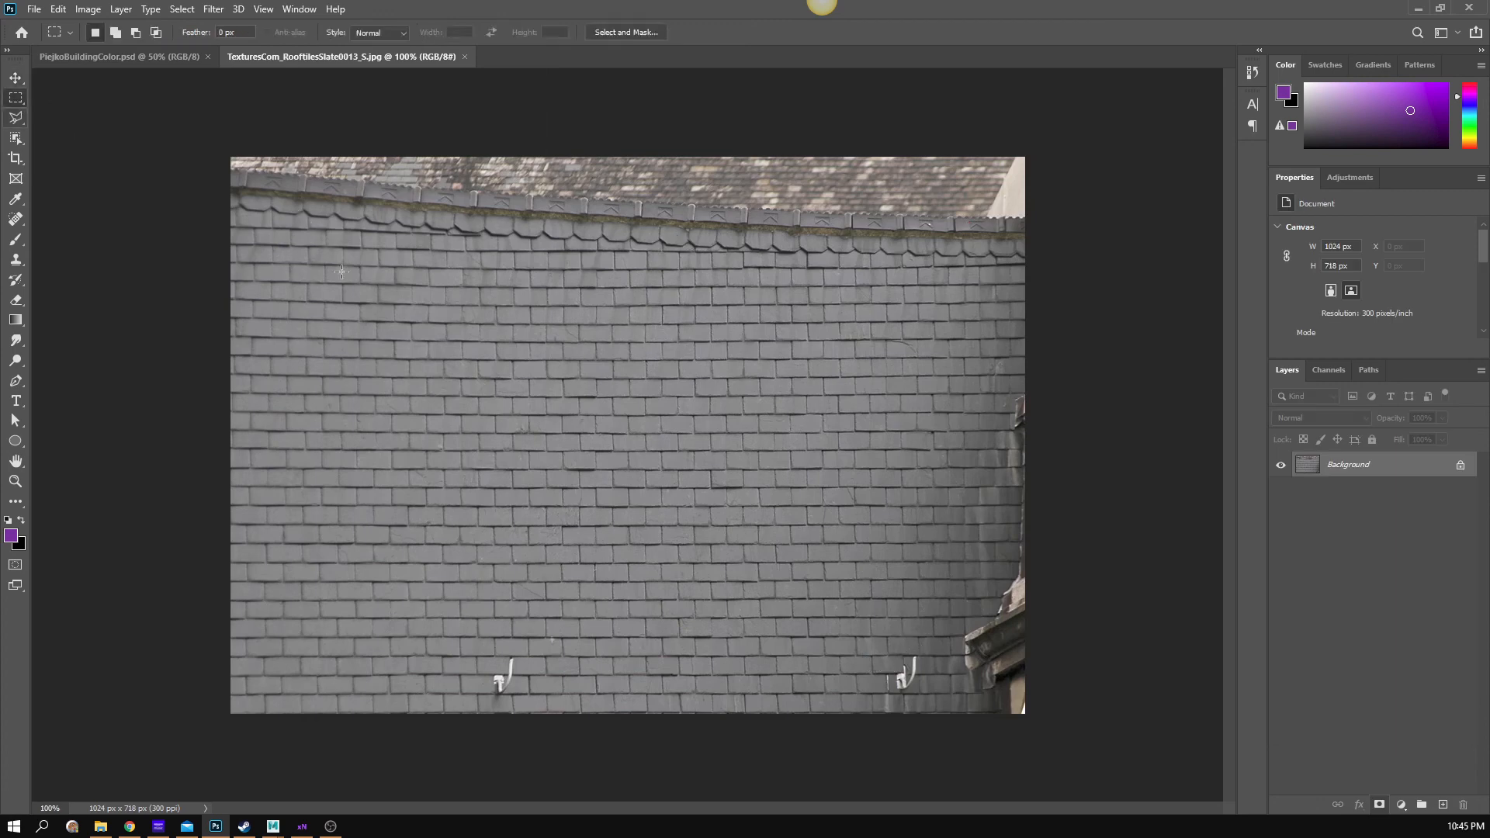
drag(291, 267, 958, 628)
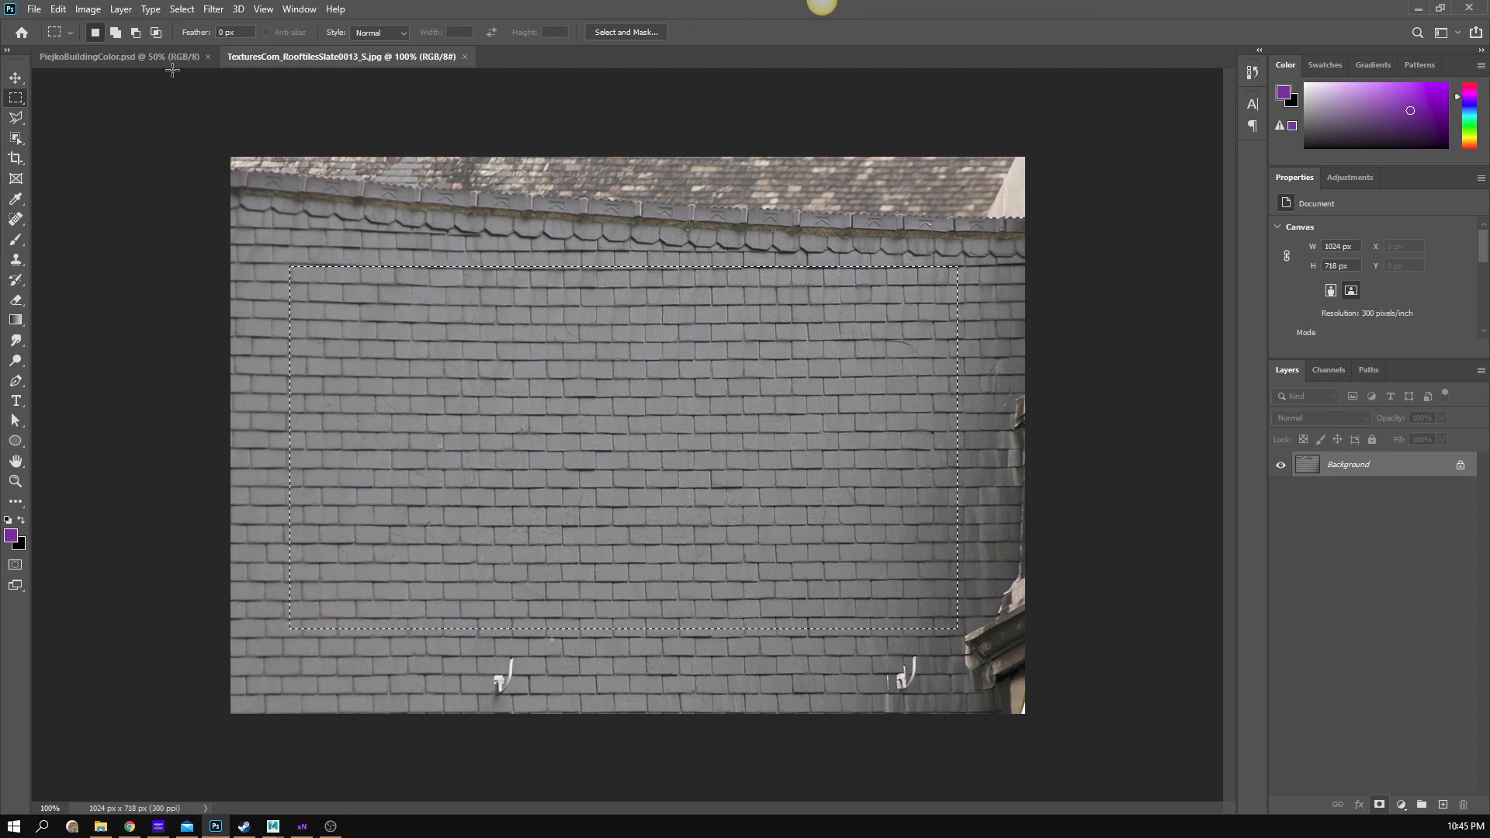
click(119, 57)
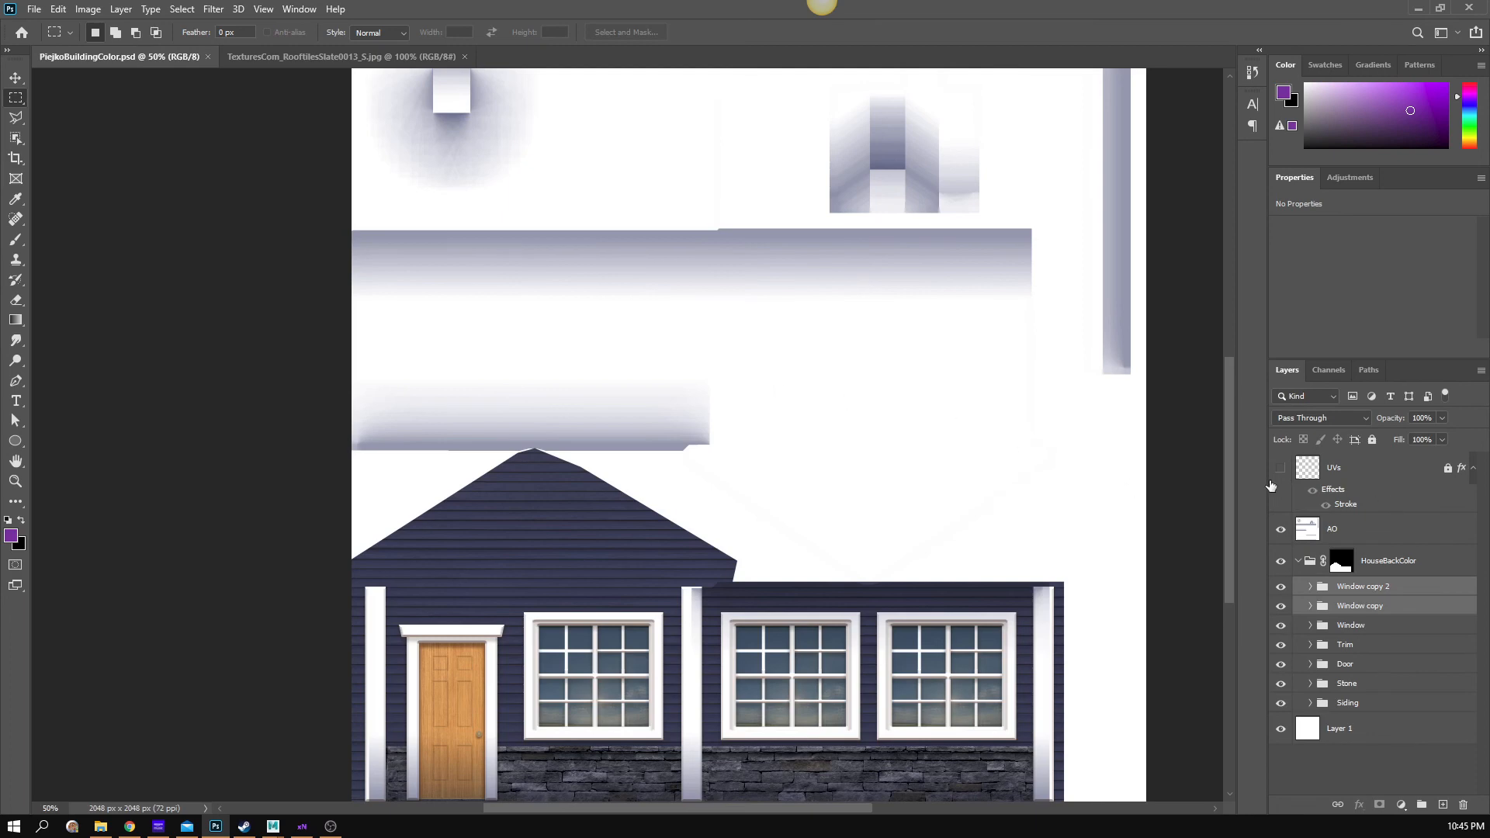
click(1280, 468)
drag(632, 296, 698, 518)
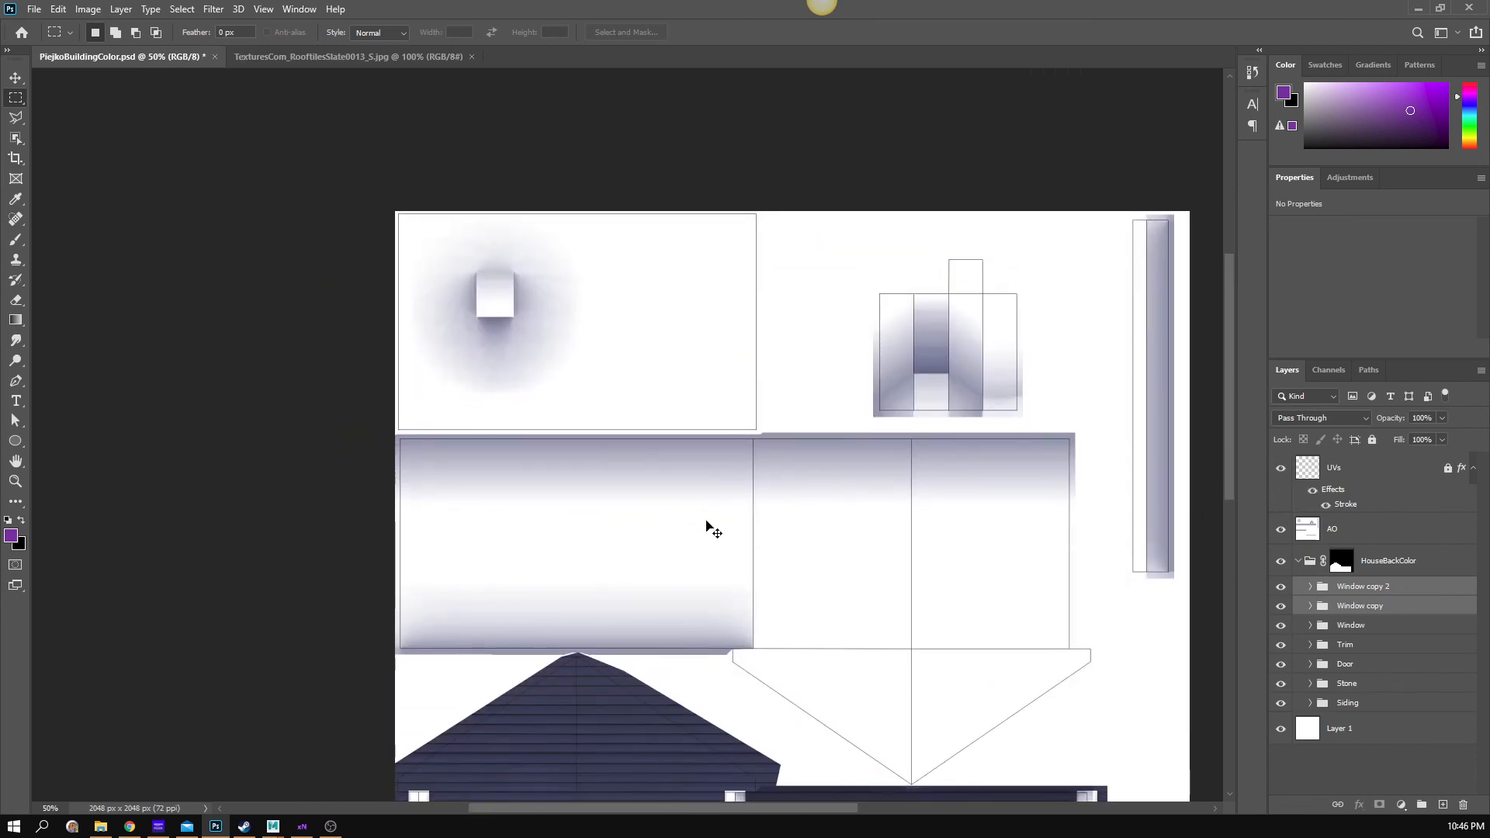
key(ctrl+v)
- Place Layer 4 above the AO layer and move the slate tiles onto the roof UV shell containing the chimney shadow
scroll(736, 560, down, 3)
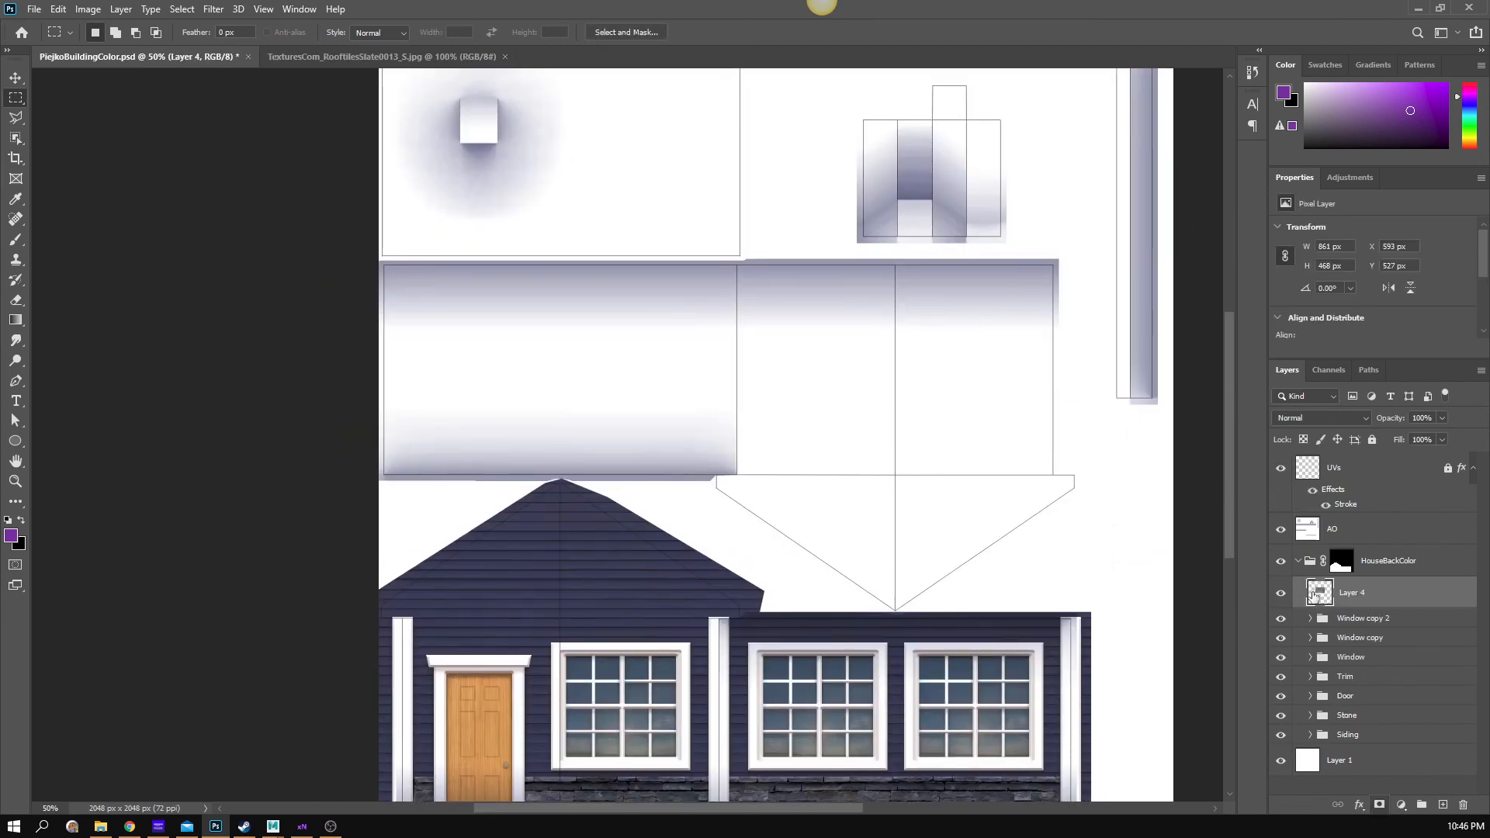
drag(1355, 502, 1352, 506)
drag(633, 346, 662, 429)
key(v)
drag(796, 439, 588, 273)
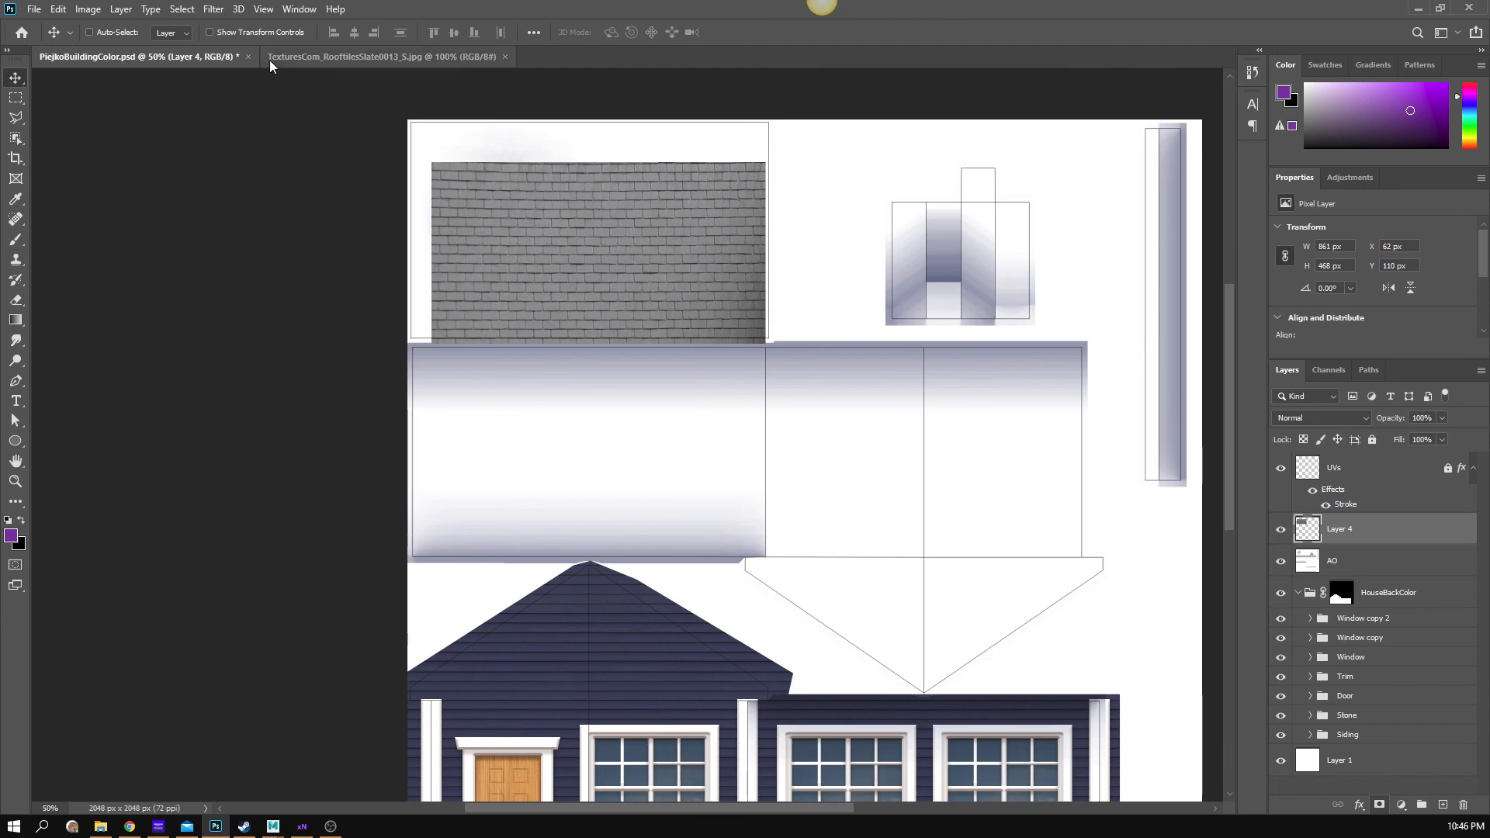
- In the slate image, select a larger rectangle of tiles from the left edge, excluding the uneven rows below the ridge
click(320, 58)
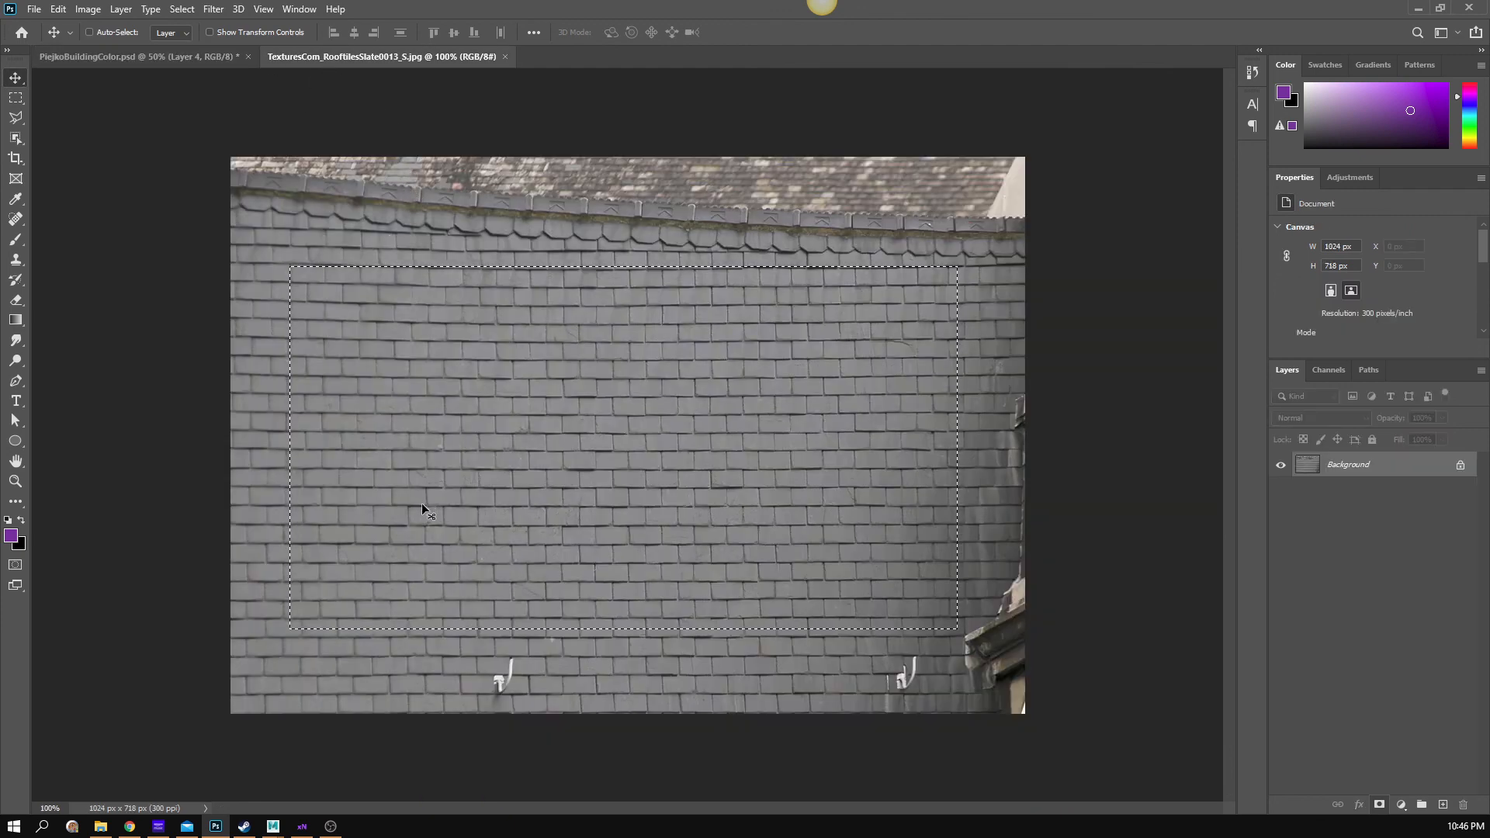
click(16, 98)
drag(232, 229, 939, 607)
click(262, 244)
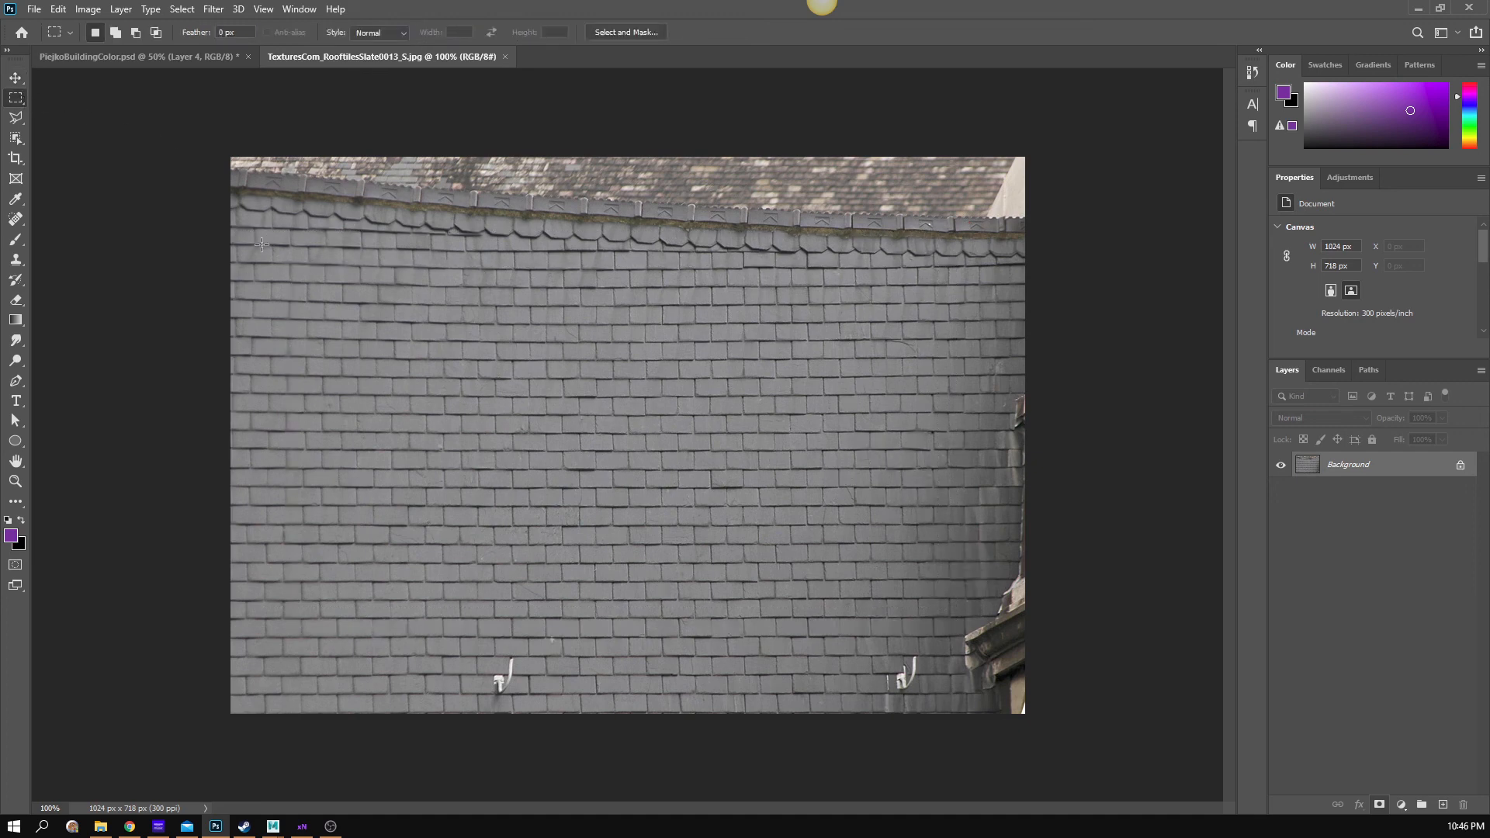
drag(231, 244, 957, 656)
drag(230, 170, 991, 271)
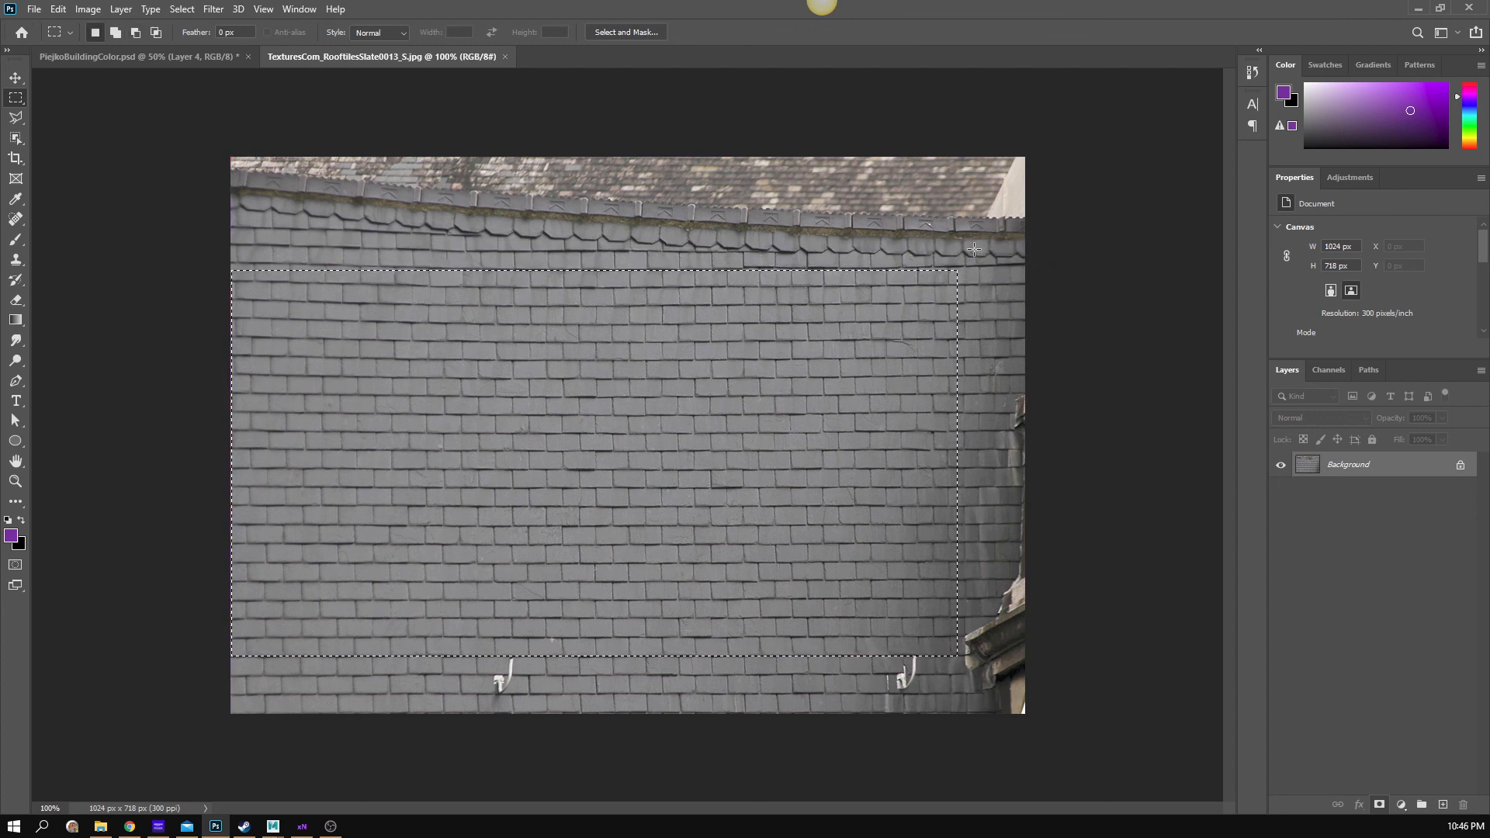
- Delete Layer 4 from the building colour document and paste the larger selection of slate tiles in its place
click(217, 57)
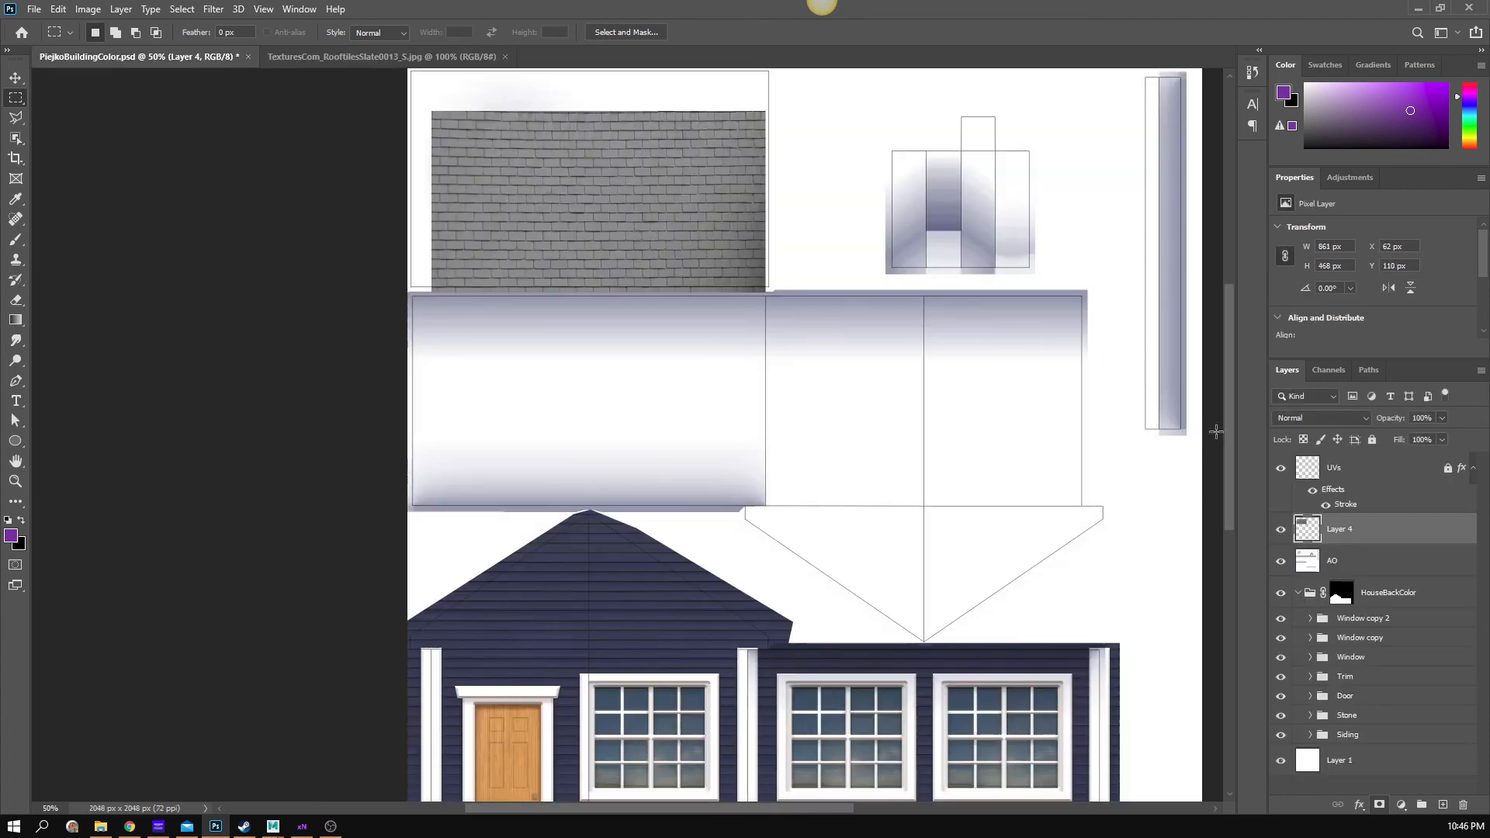
click(1463, 806)
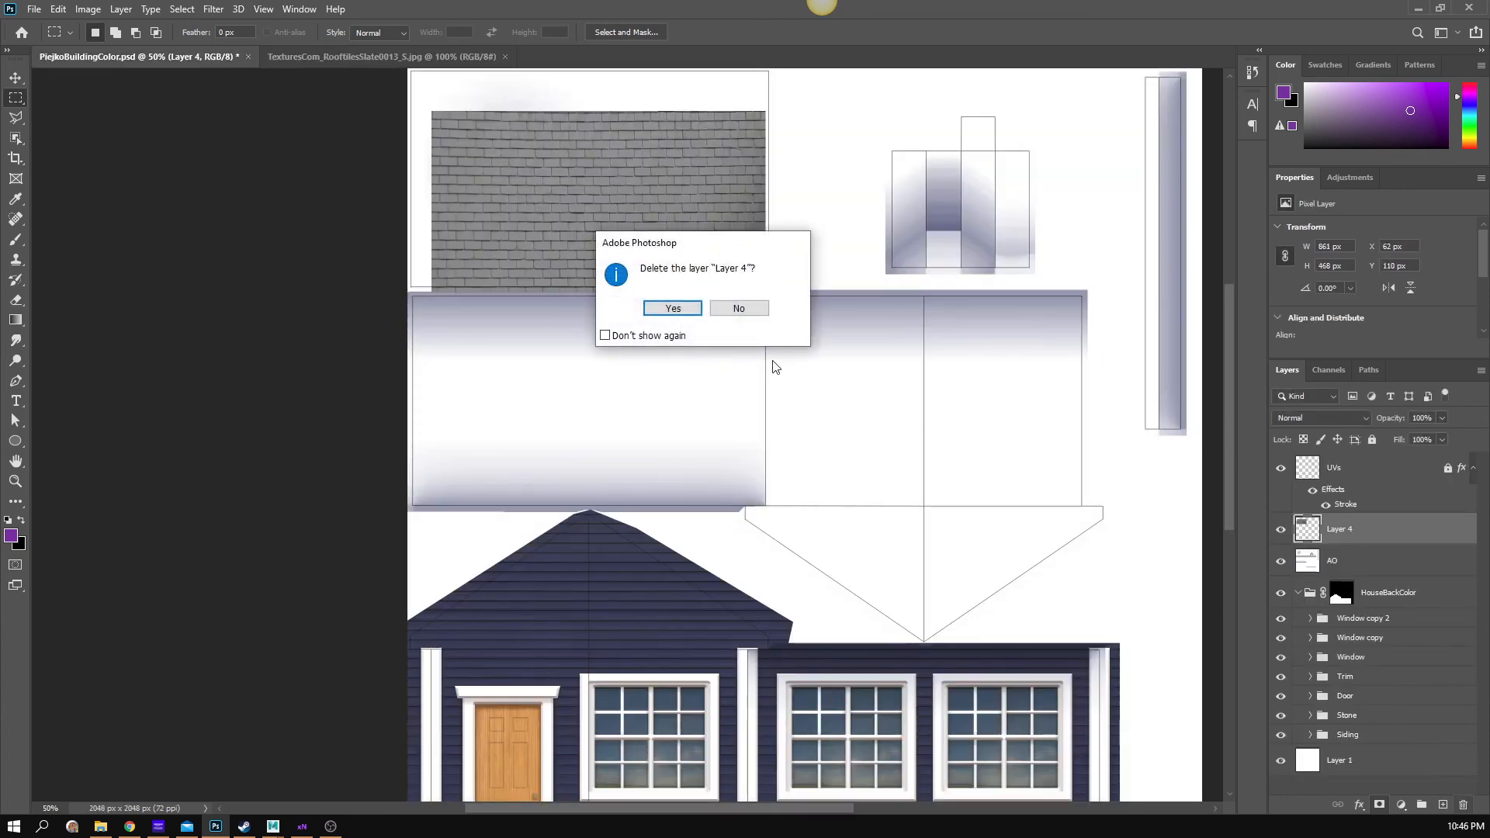
click(701, 310)
key(ctrl+v)
- Move the pasted slate tiles onto the roof UV shell, aligning them with the shell's right and lower edges
key(v)
drag(765, 438, 550, 209)
key(z)
click(712, 339)
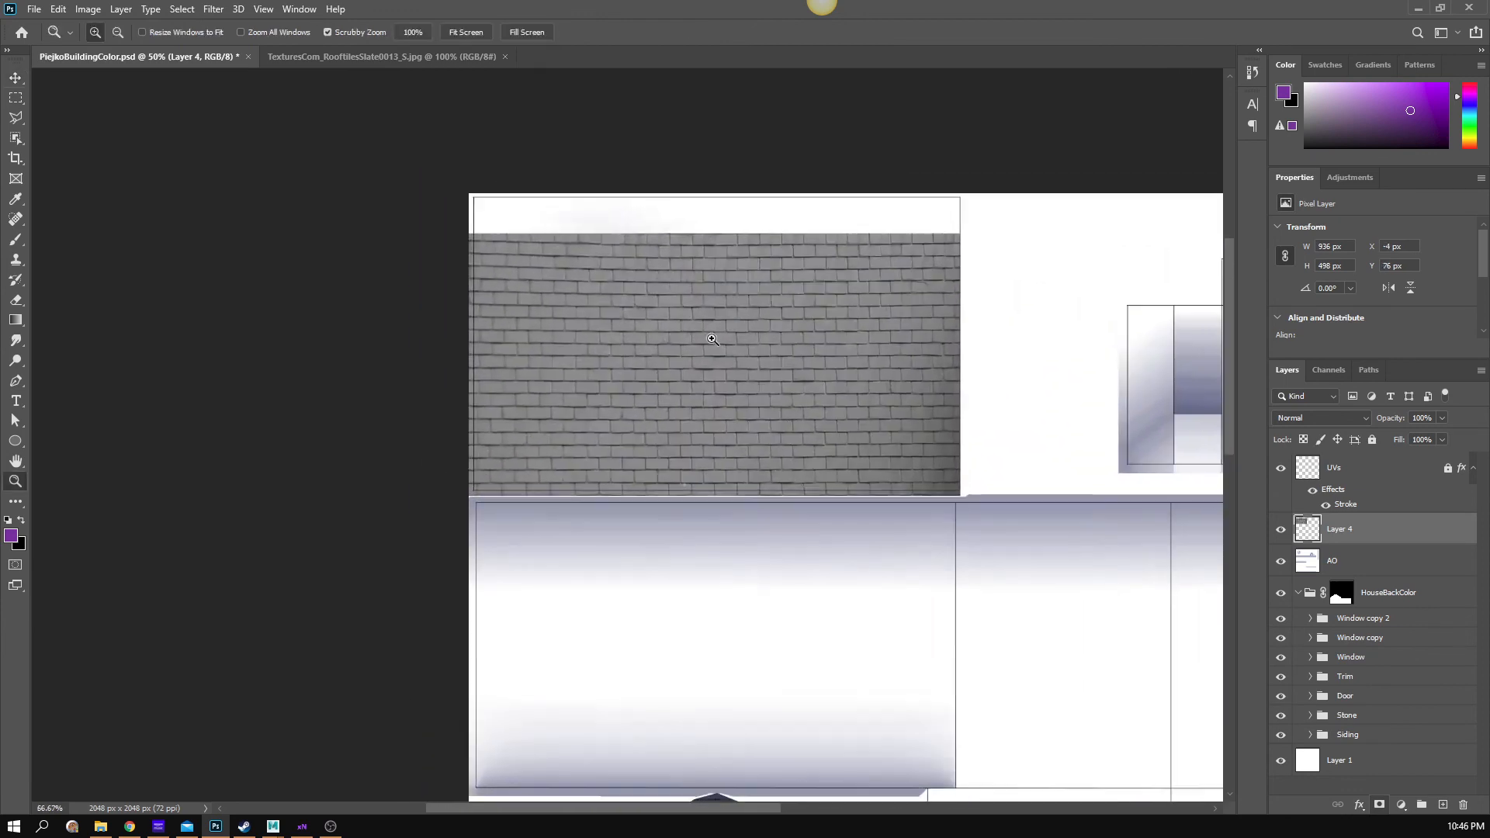
click(712, 339)
key(v)
mouse_move(779, 433)
mouse_down()
mouse_move(952, 619)
mouse_move(893, 580)
mouse_move(938, 644)
mouse_move(785, 400)
mouse_move(780, 422)
mouse_up()
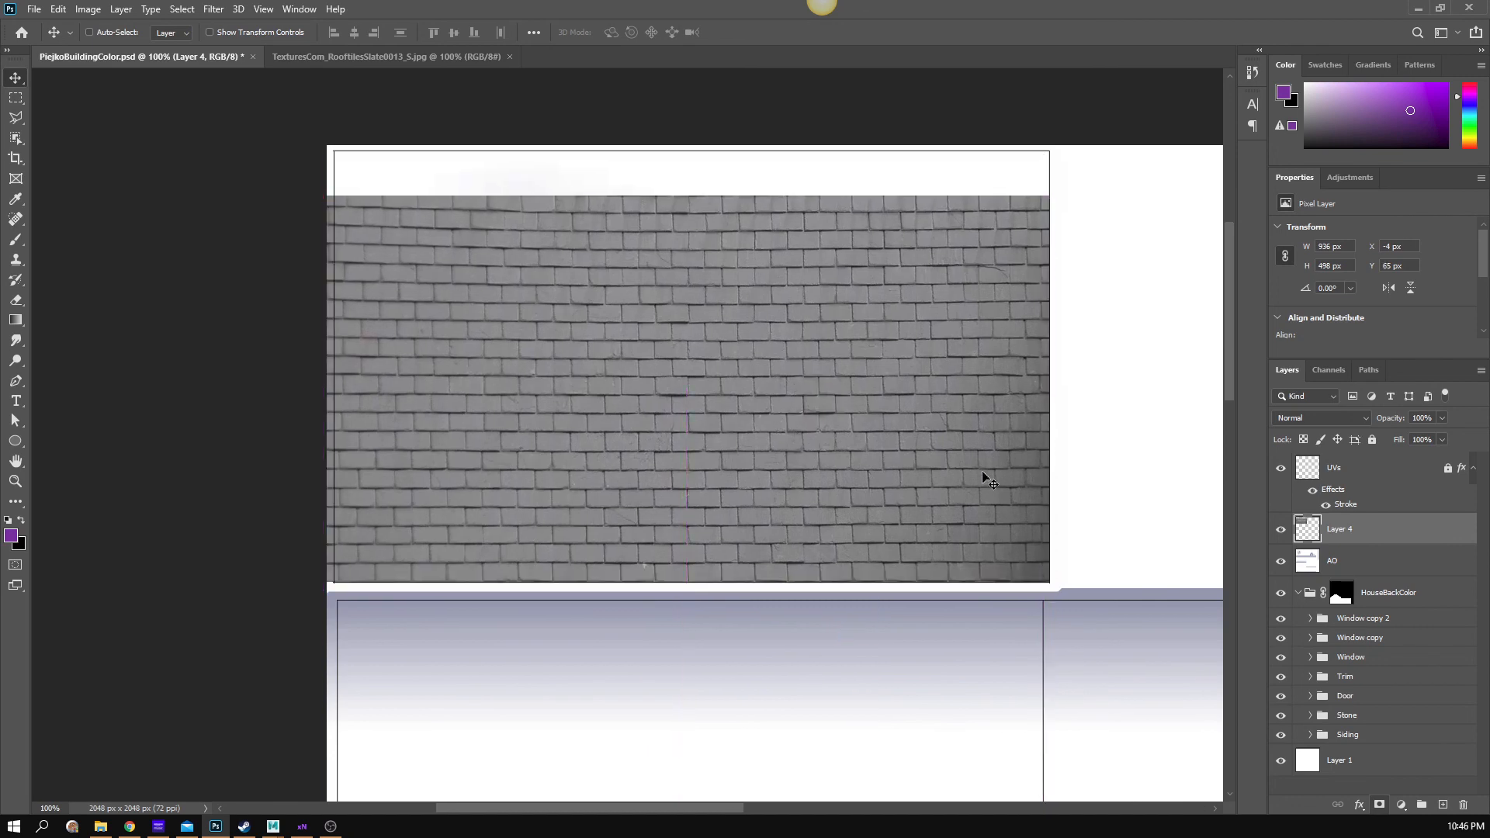
- Rotate the slate tiles 180 degrees and stretch them to about 926 by 558 px to fill the roof UV shell
drag(988, 476, 857, 447)
key(ctrl+t)
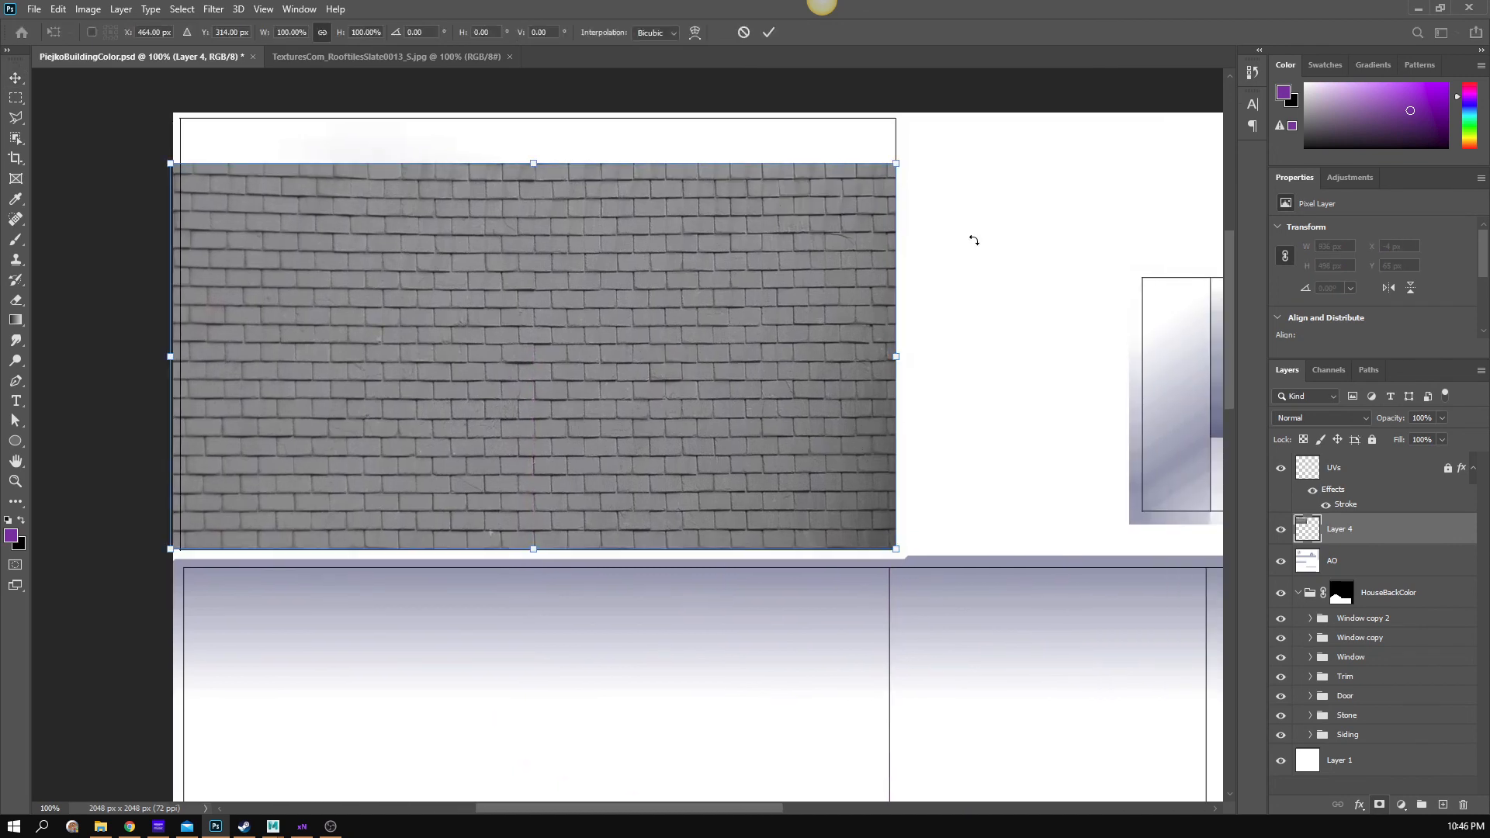
drag(973, 240, 345, 377)
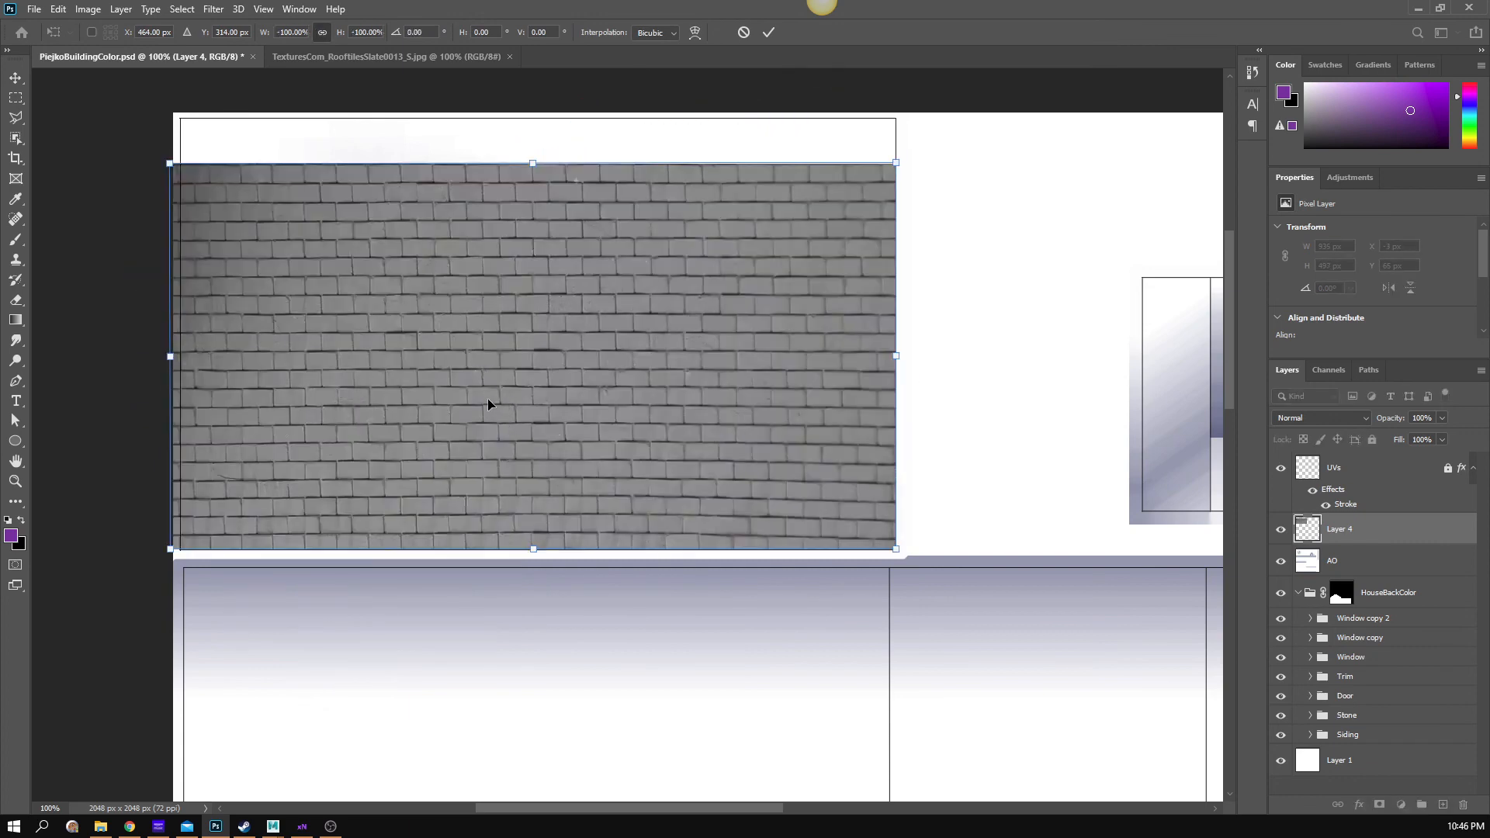
drag(171, 357, 182, 357)
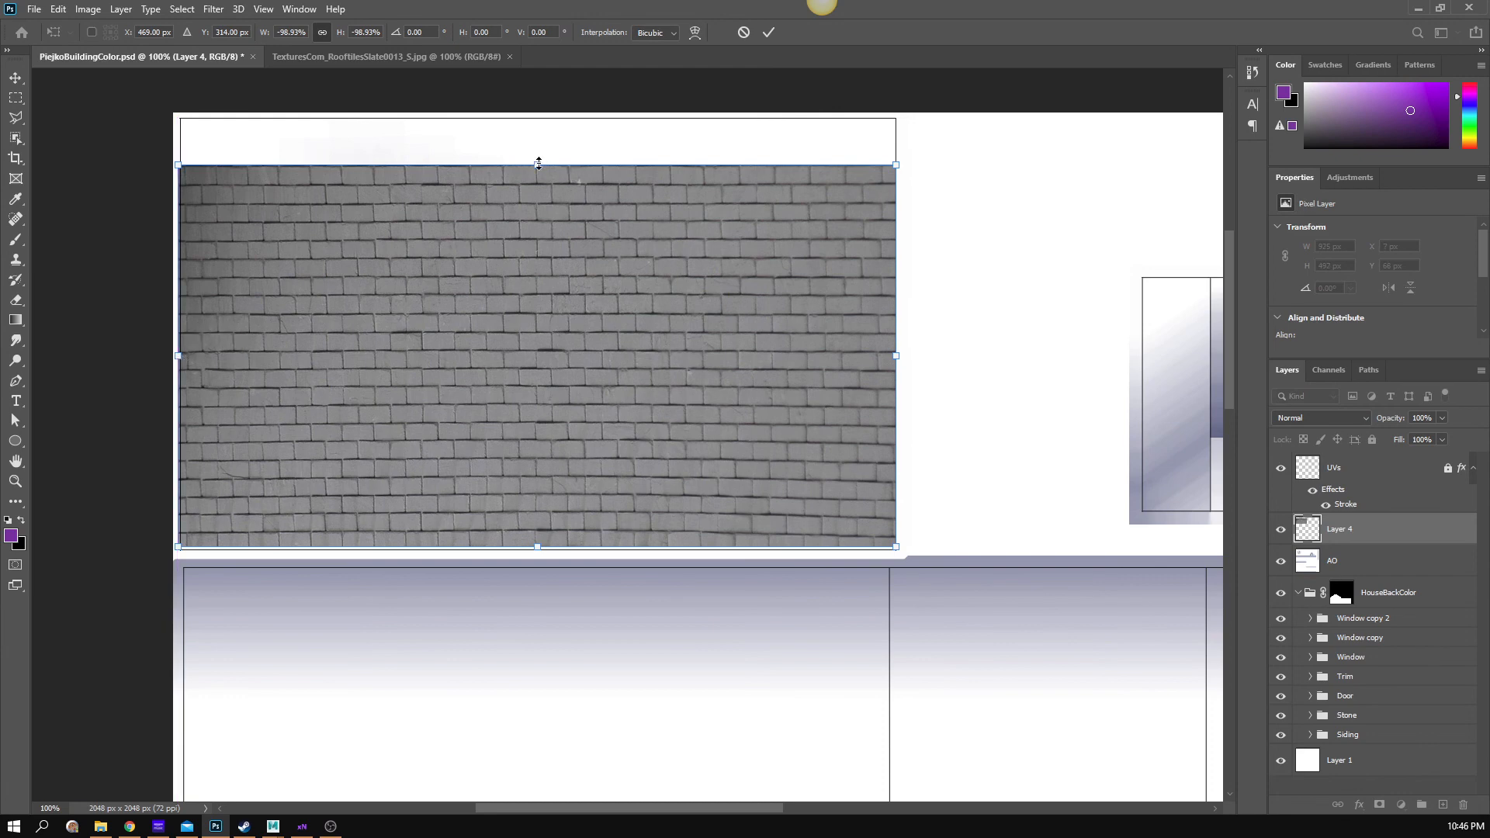
drag(539, 163, 539, 117)
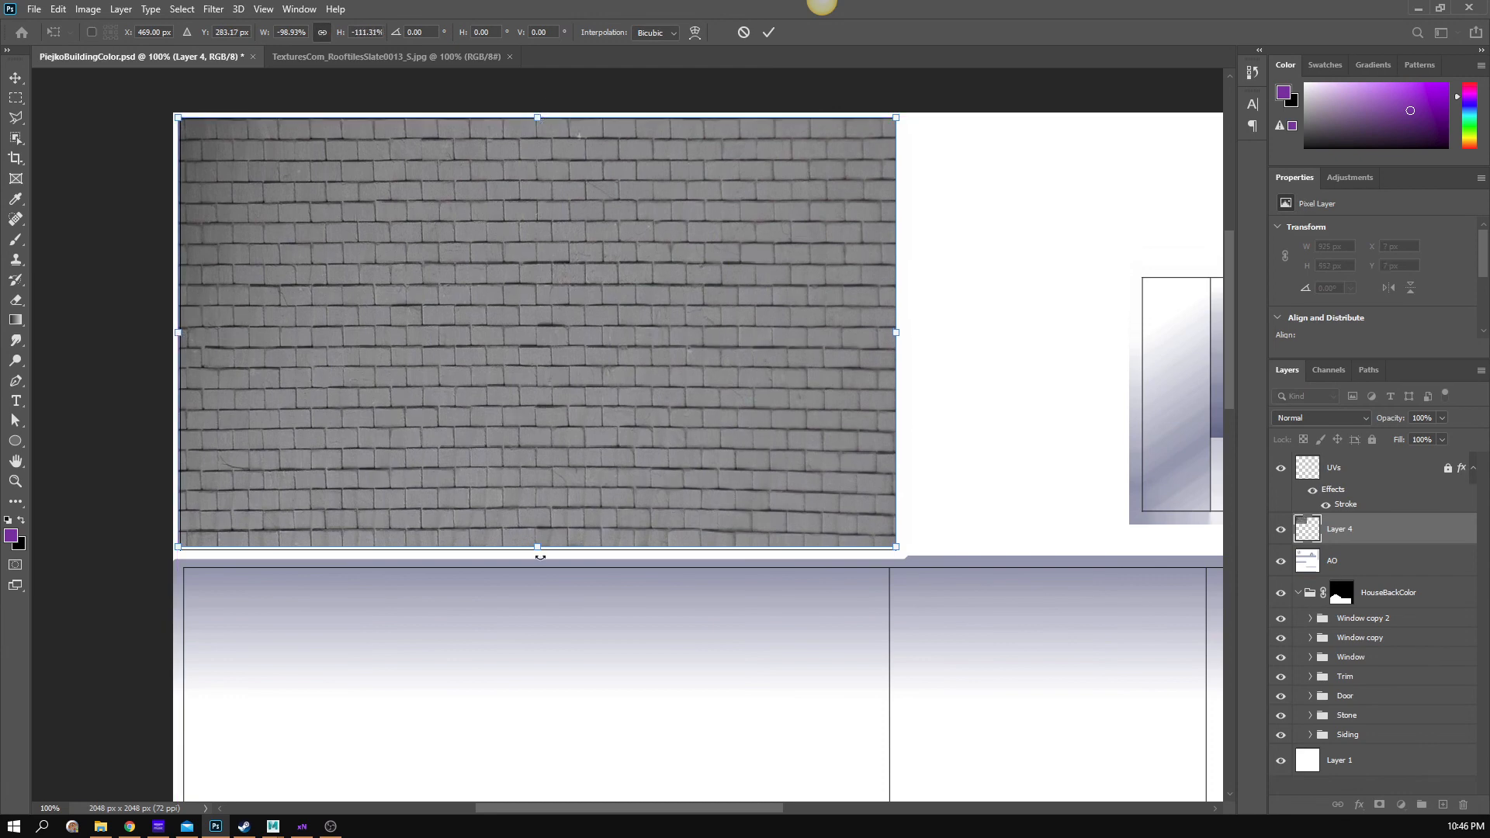
drag(541, 546, 541, 550)
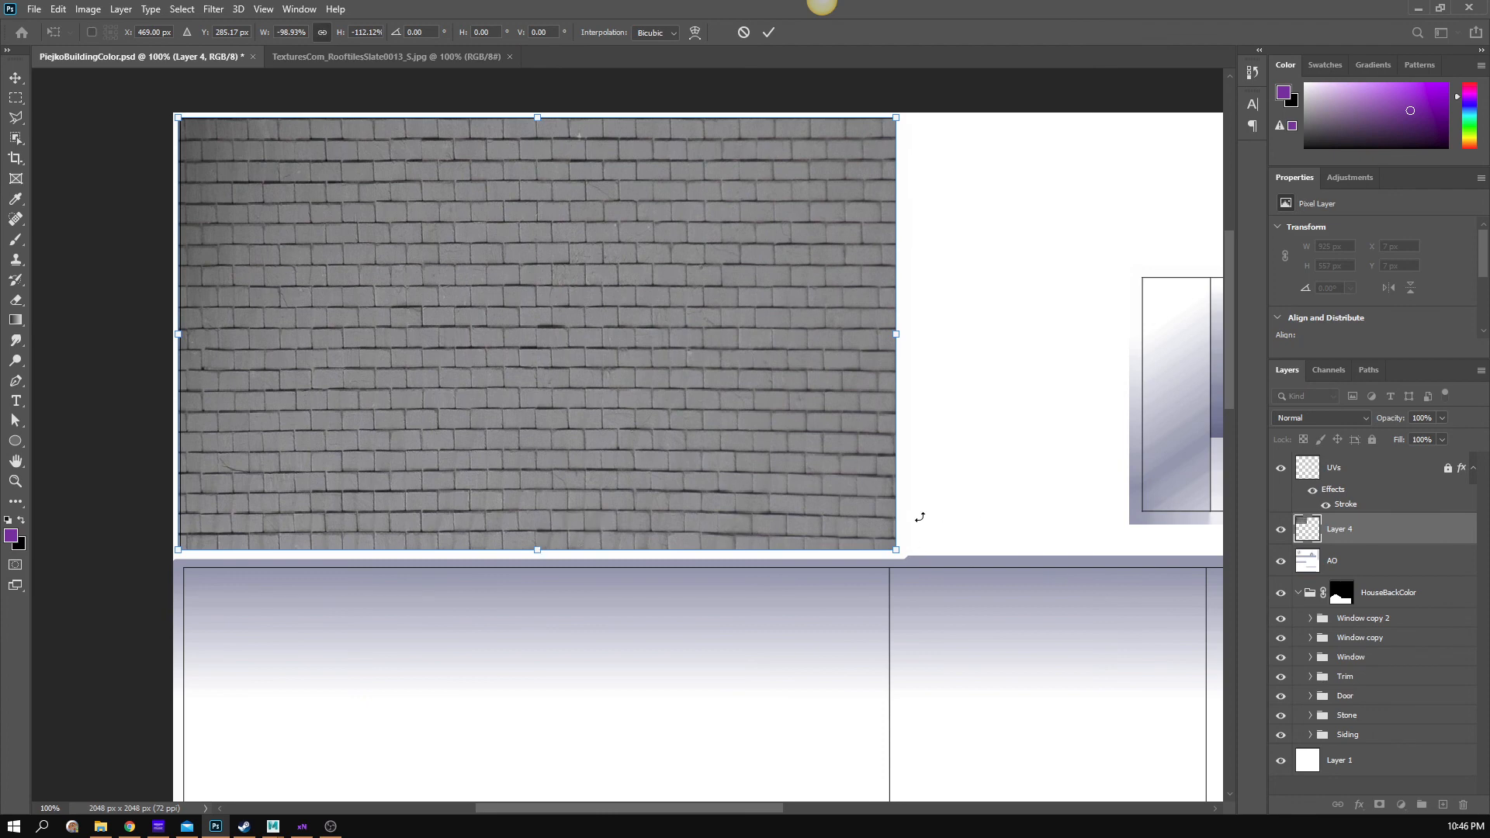
key(Return)
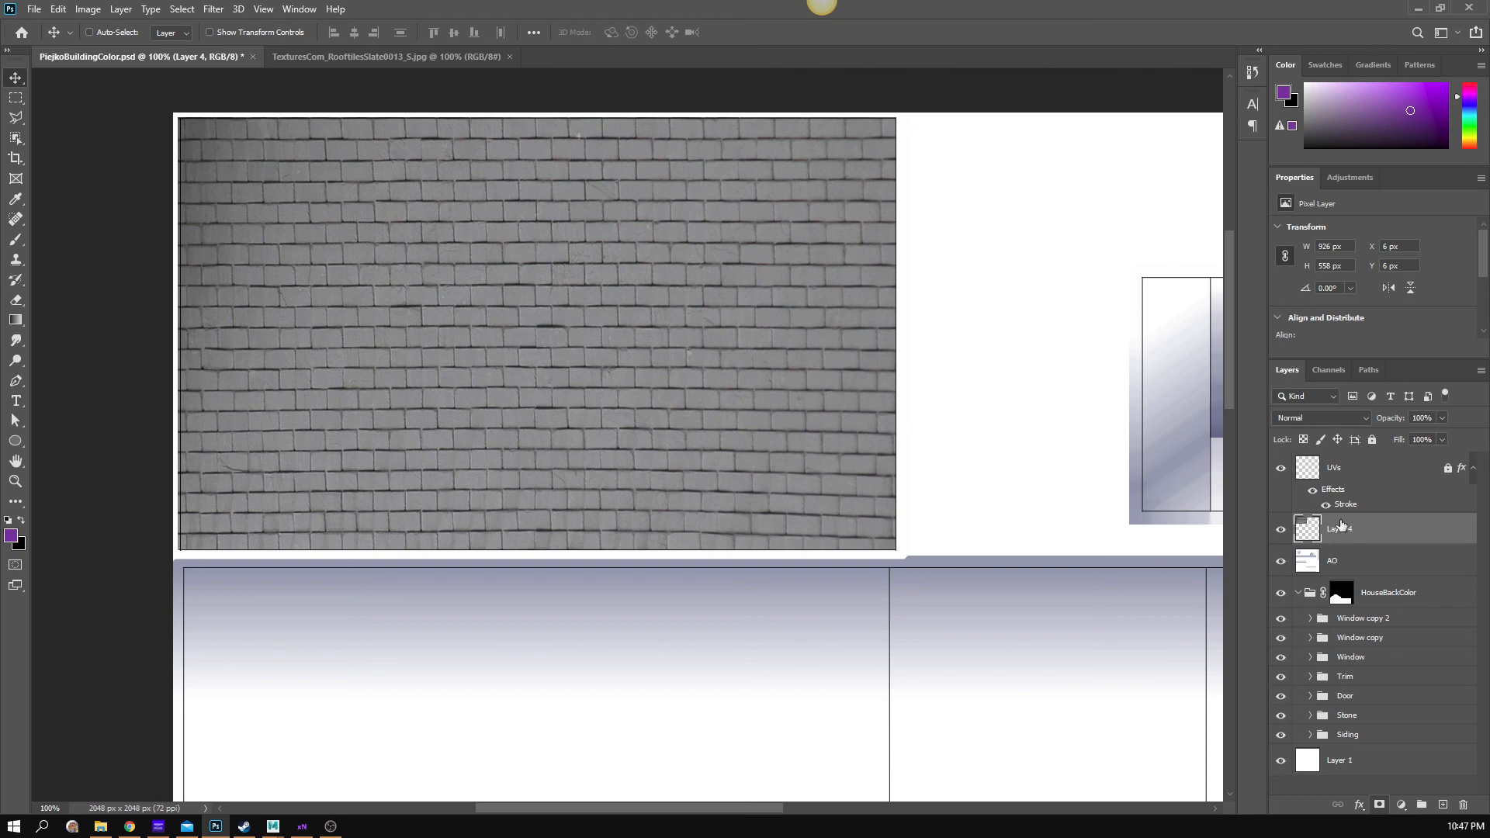
- Place Layer 4 below the AO layer so the chimney shadow falls on the slate tiles, and save the document
drag(1352, 539, 1358, 576)
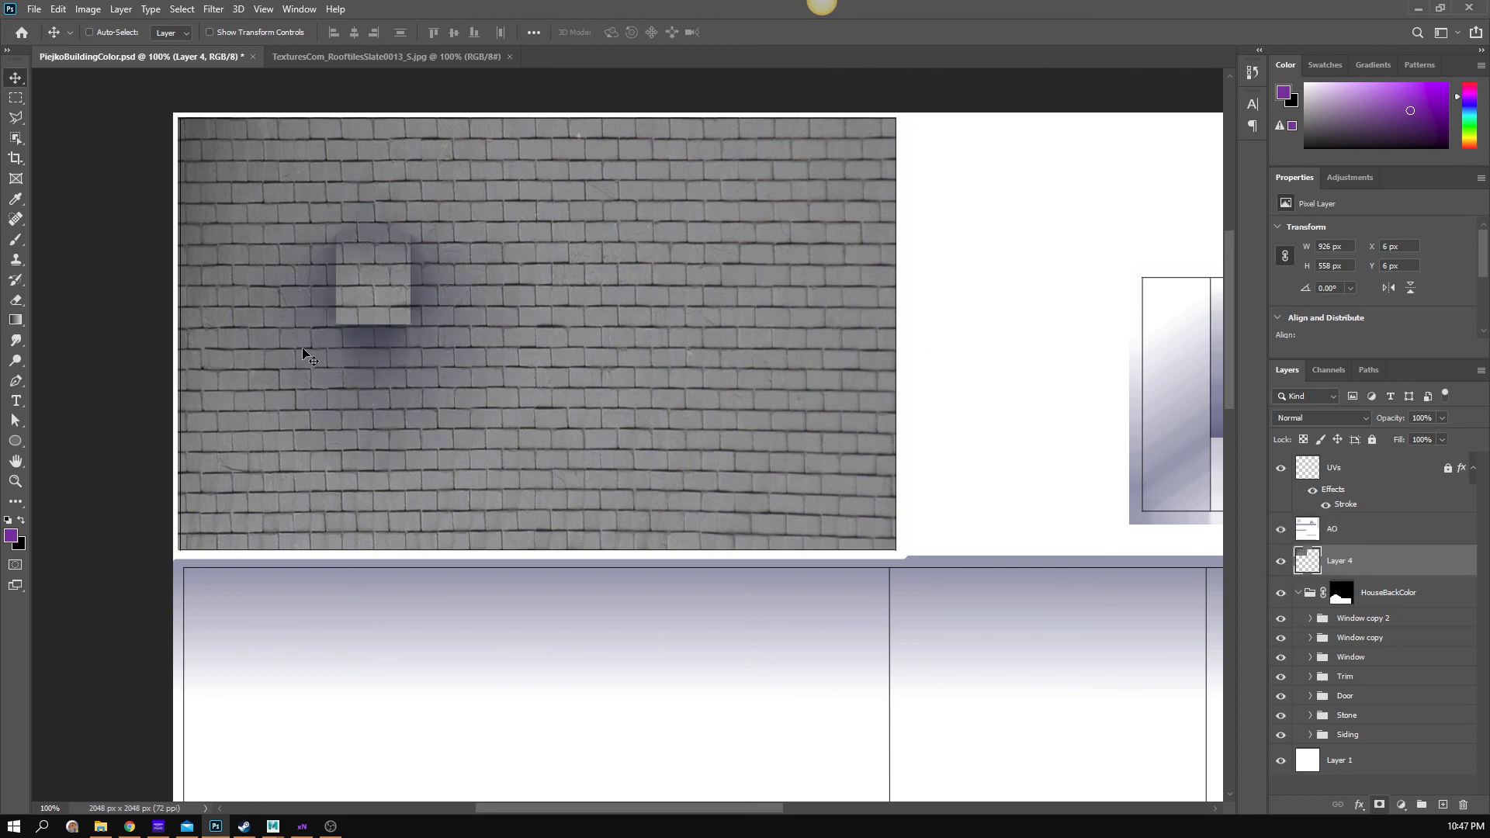
drag(995, 478, 849, 366)
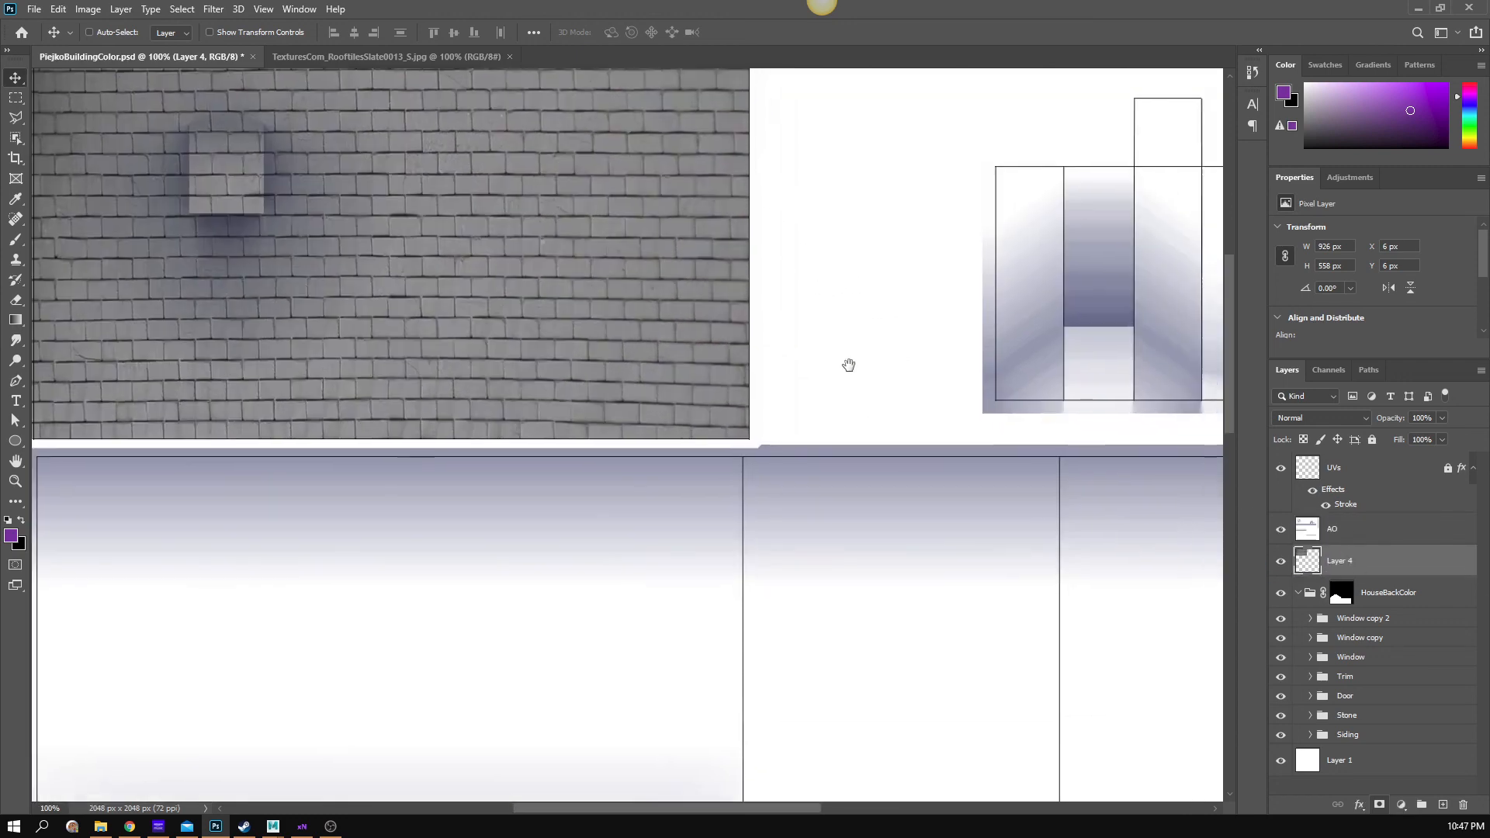
key(z)
alt+click(847, 391)
alt+click(847, 391)
drag(840, 493, 768, 363)
key(v)
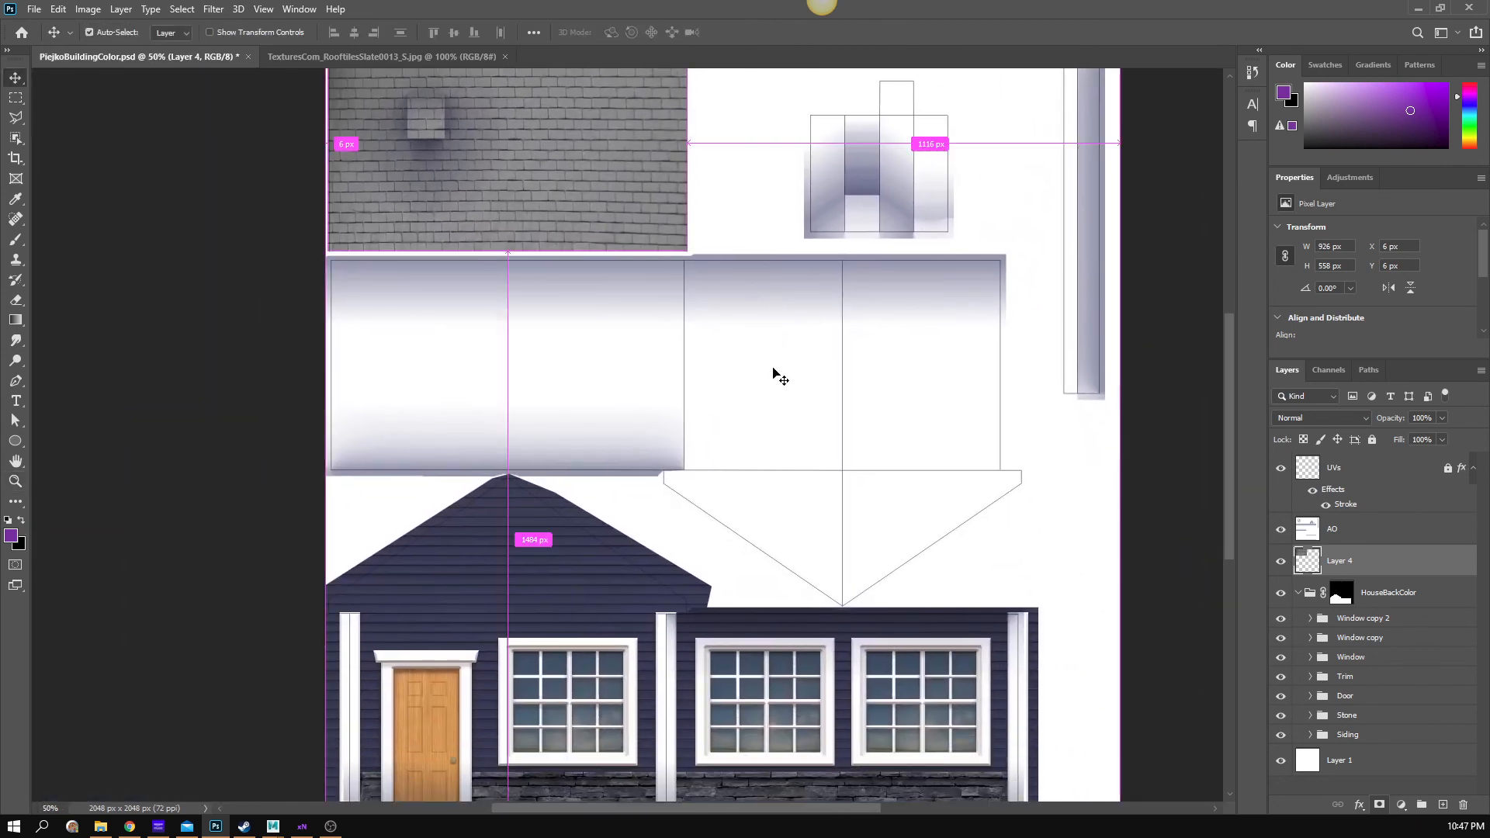
key(ctrl+s)
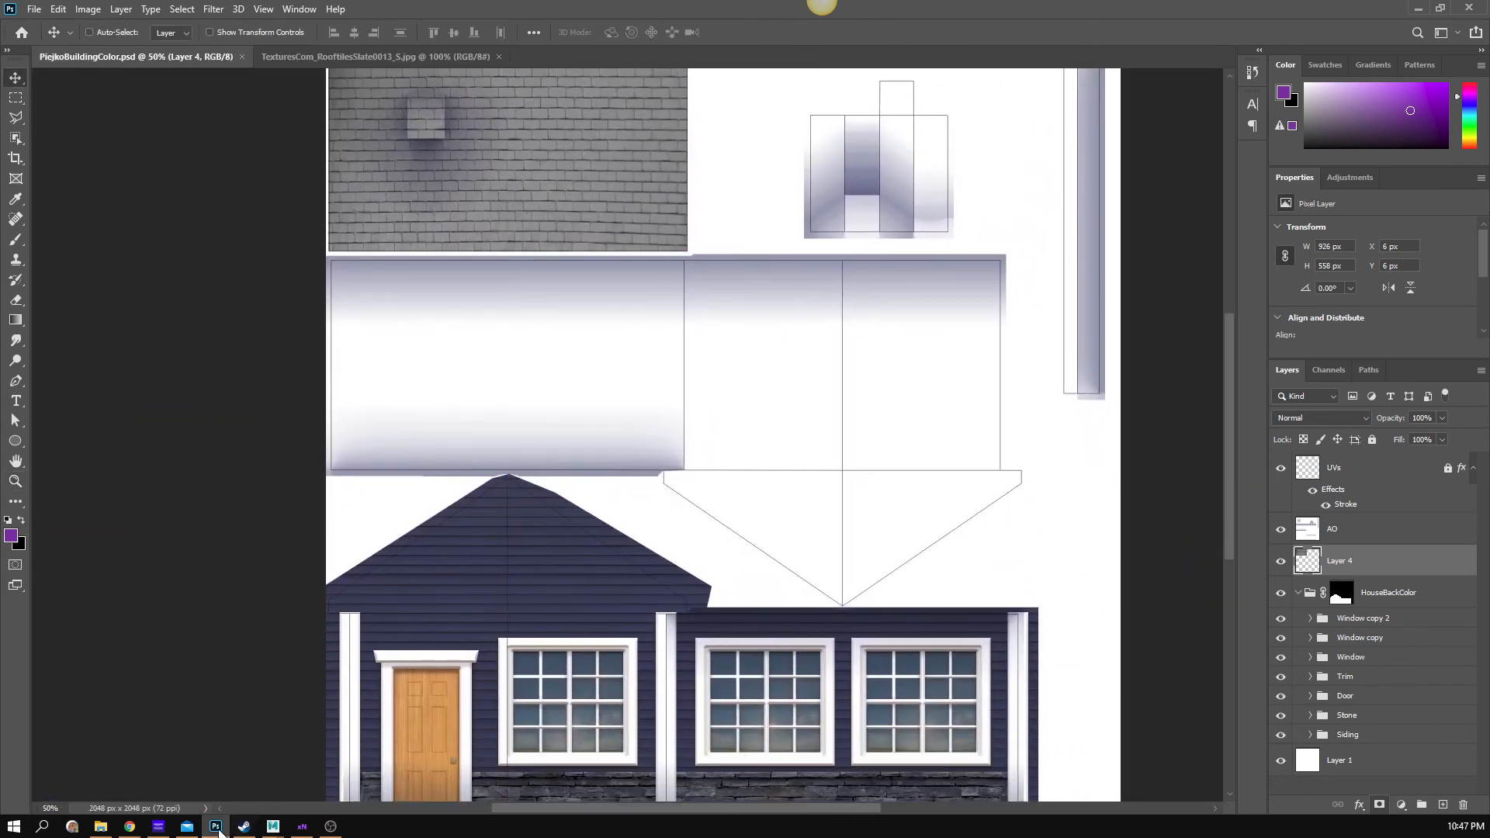
- Switch to Maya and examine the house model's slate roof, ridge and chimney area, and its front and side walls
mouse_move(272, 825)
click(442, 770)
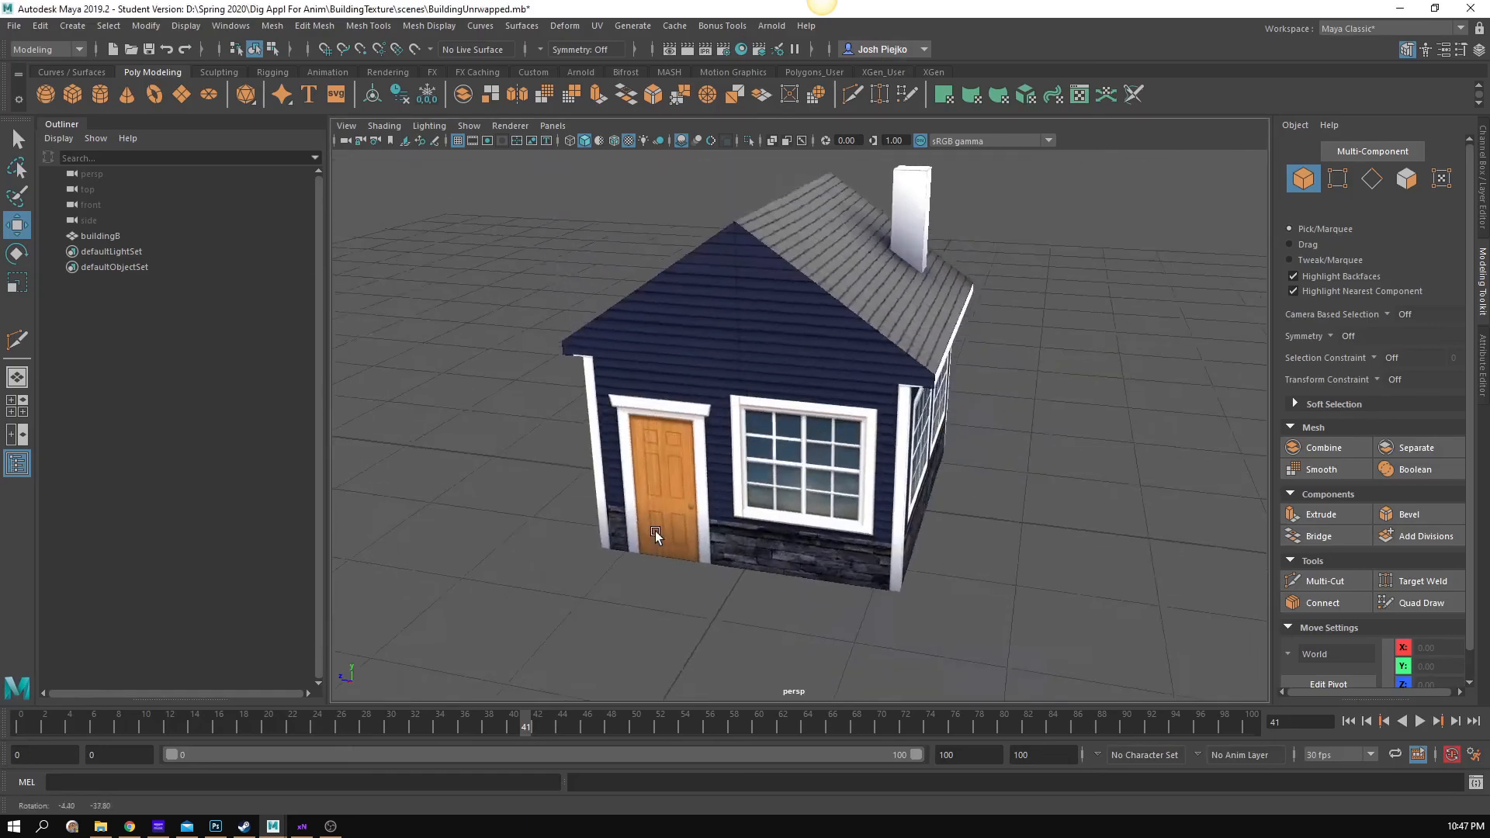
drag(655, 530, 746, 500)
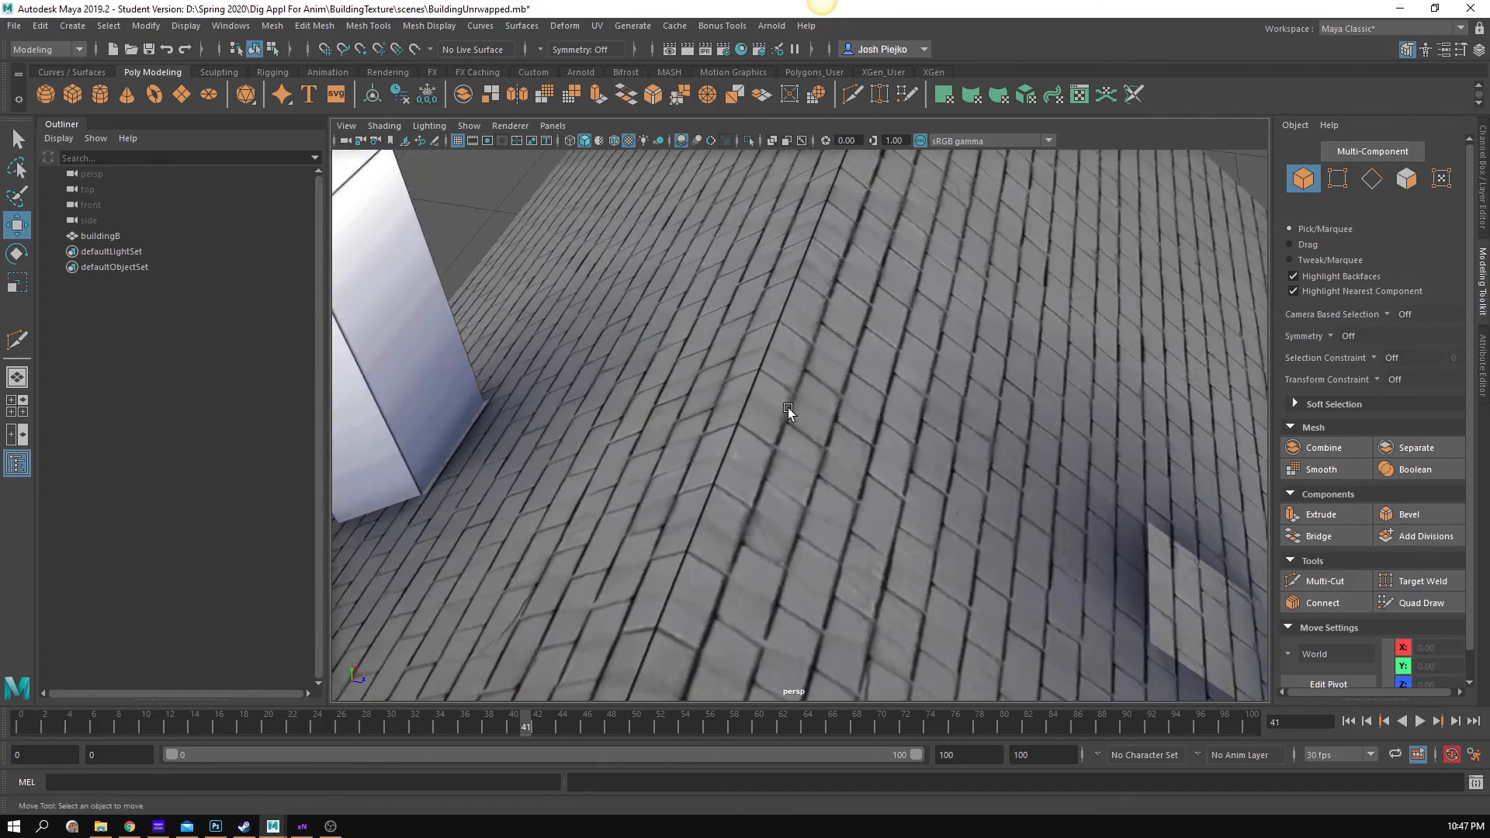
drag(788, 408, 667, 416)
drag(836, 430, 741, 418)
drag(1009, 509, 965, 476)
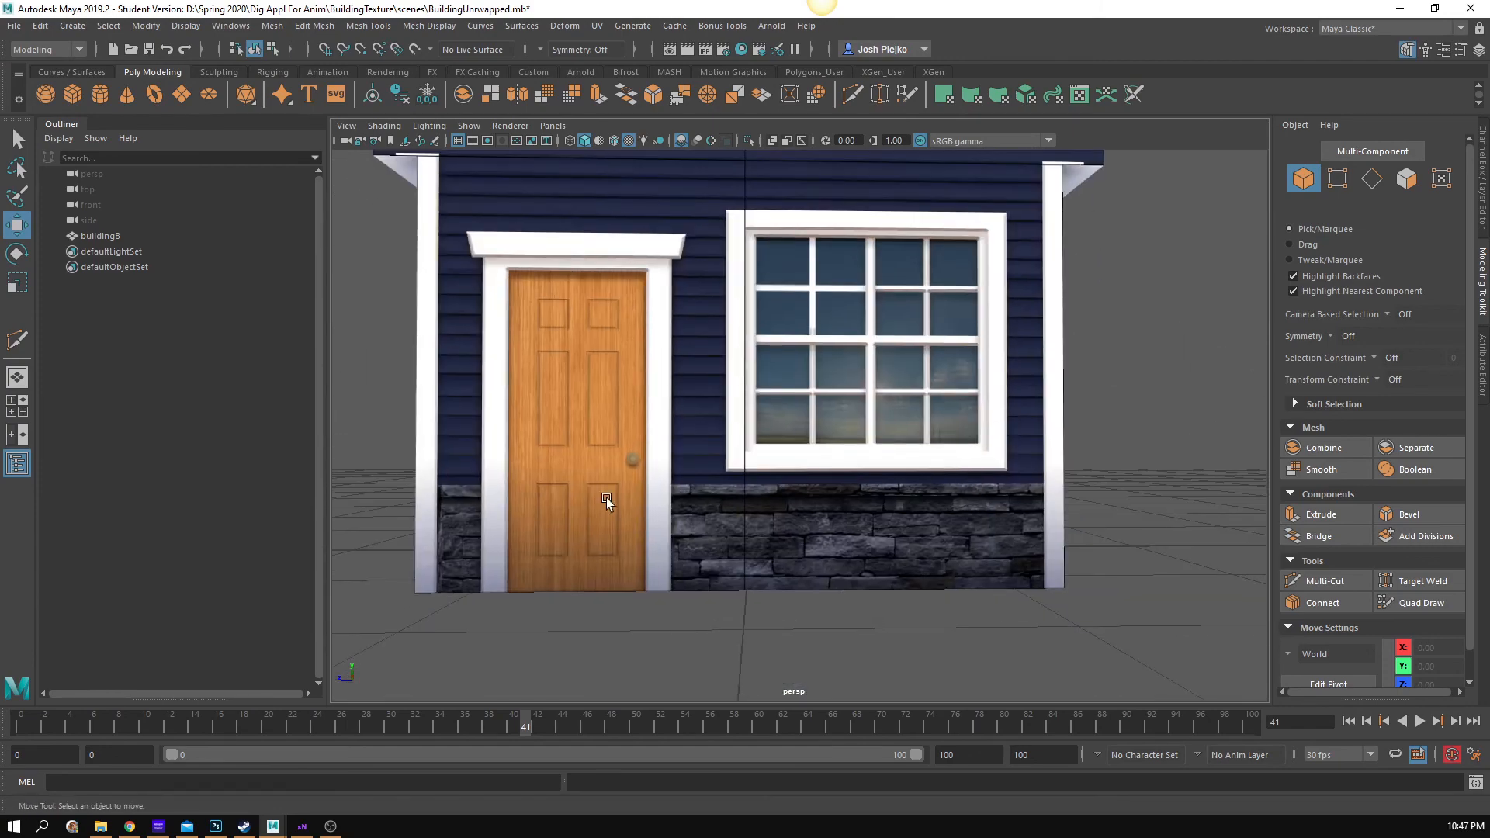
drag(967, 530, 825, 461)
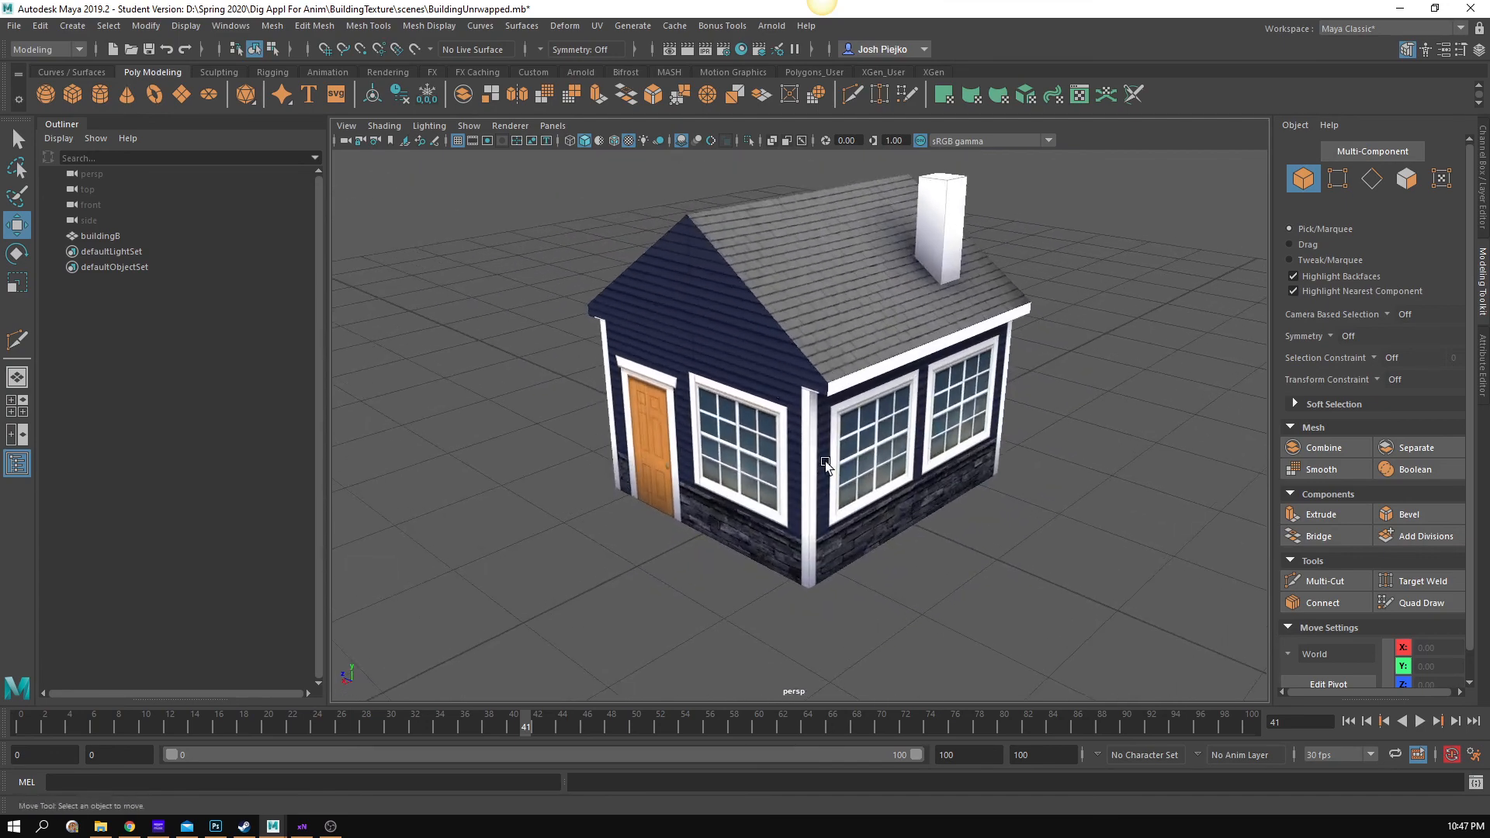
drag(632, 253, 1122, 482)
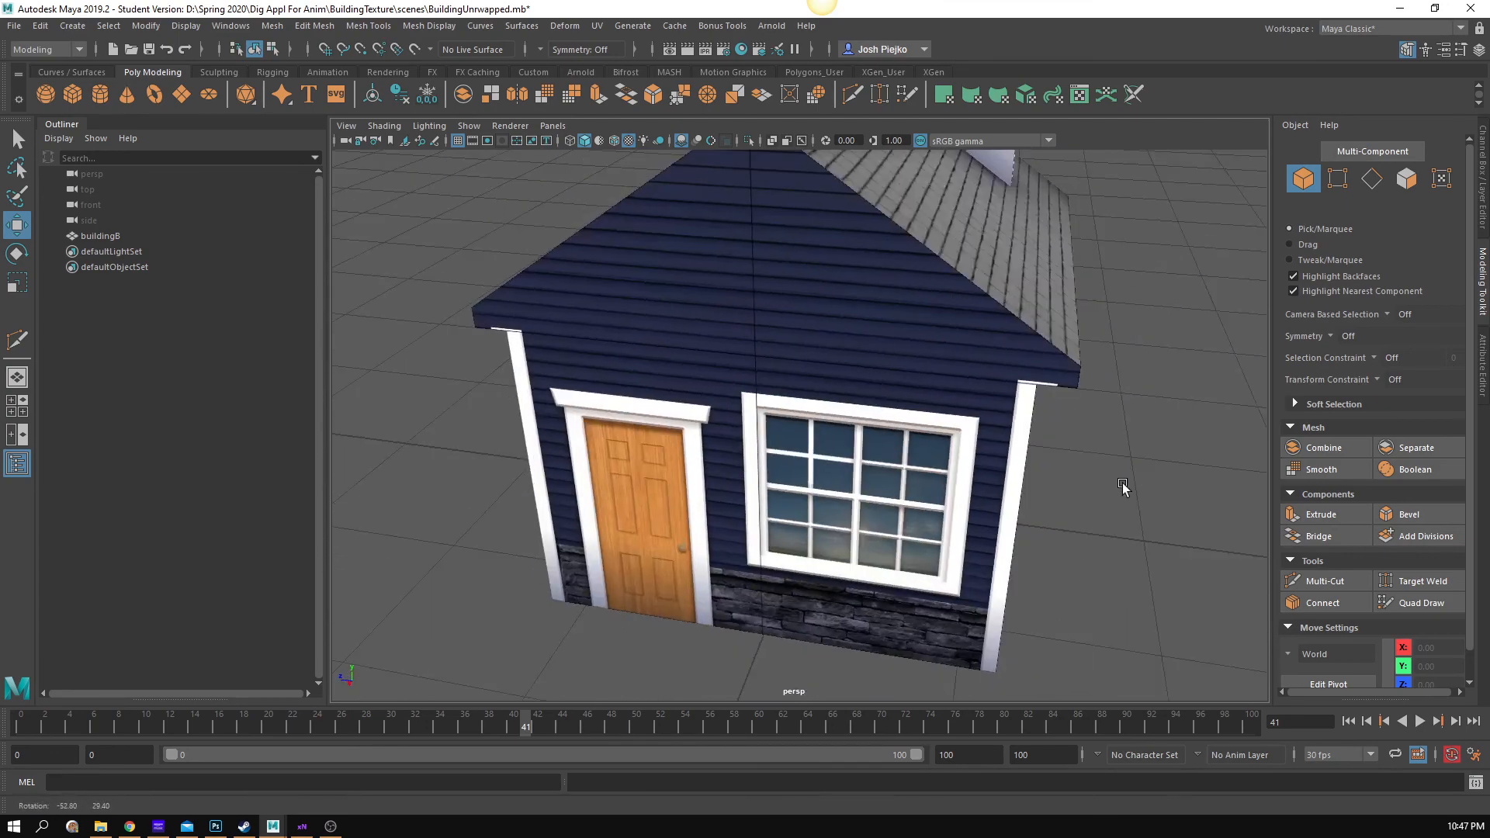
drag(1068, 423, 1094, 463)
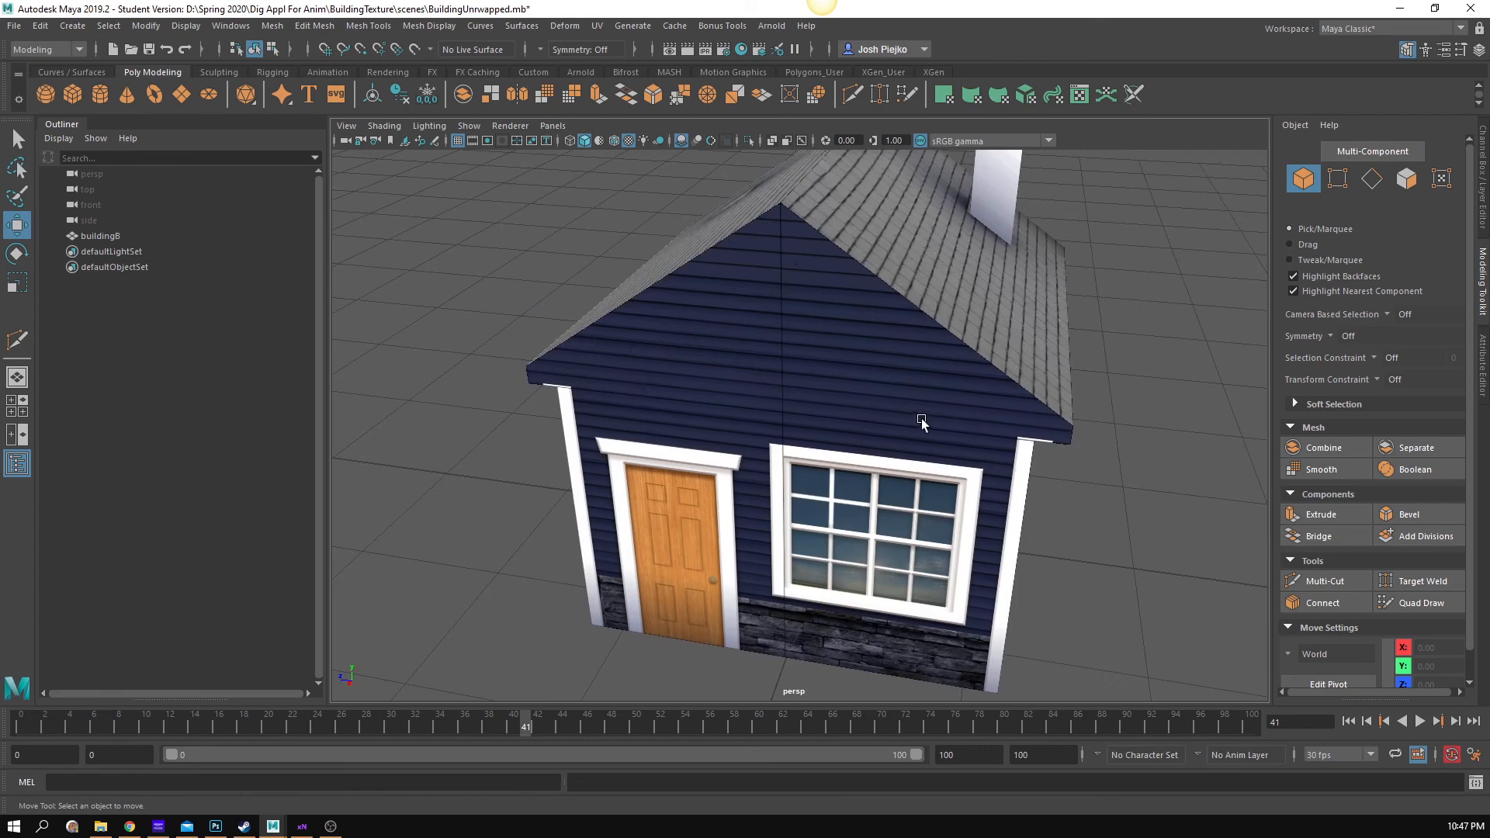
drag(922, 421, 738, 316)
click(954, 400)
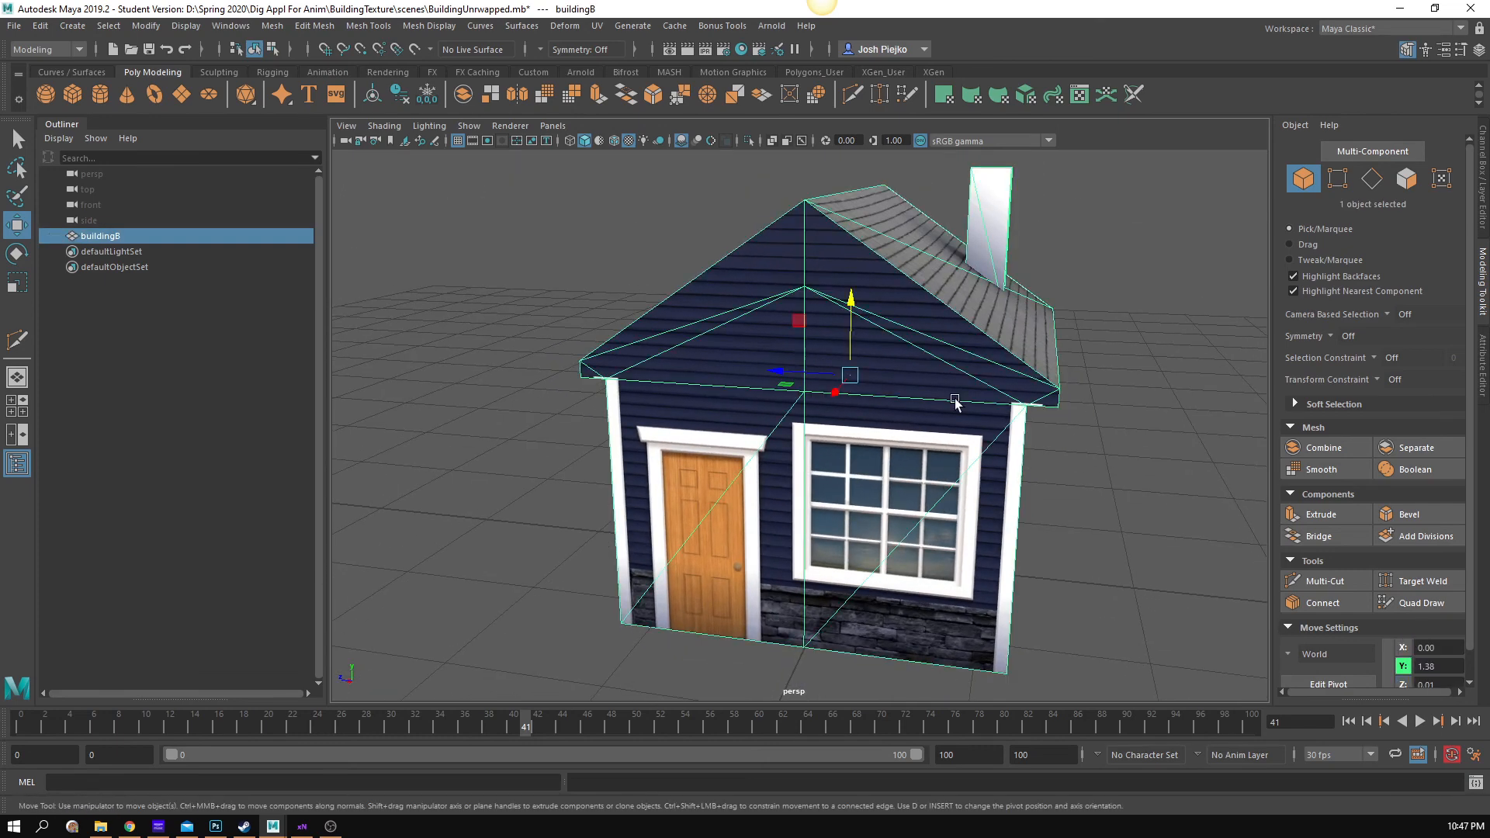
click(1167, 497)
drag(1167, 497, 1036, 470)
drag(765, 311, 1129, 469)
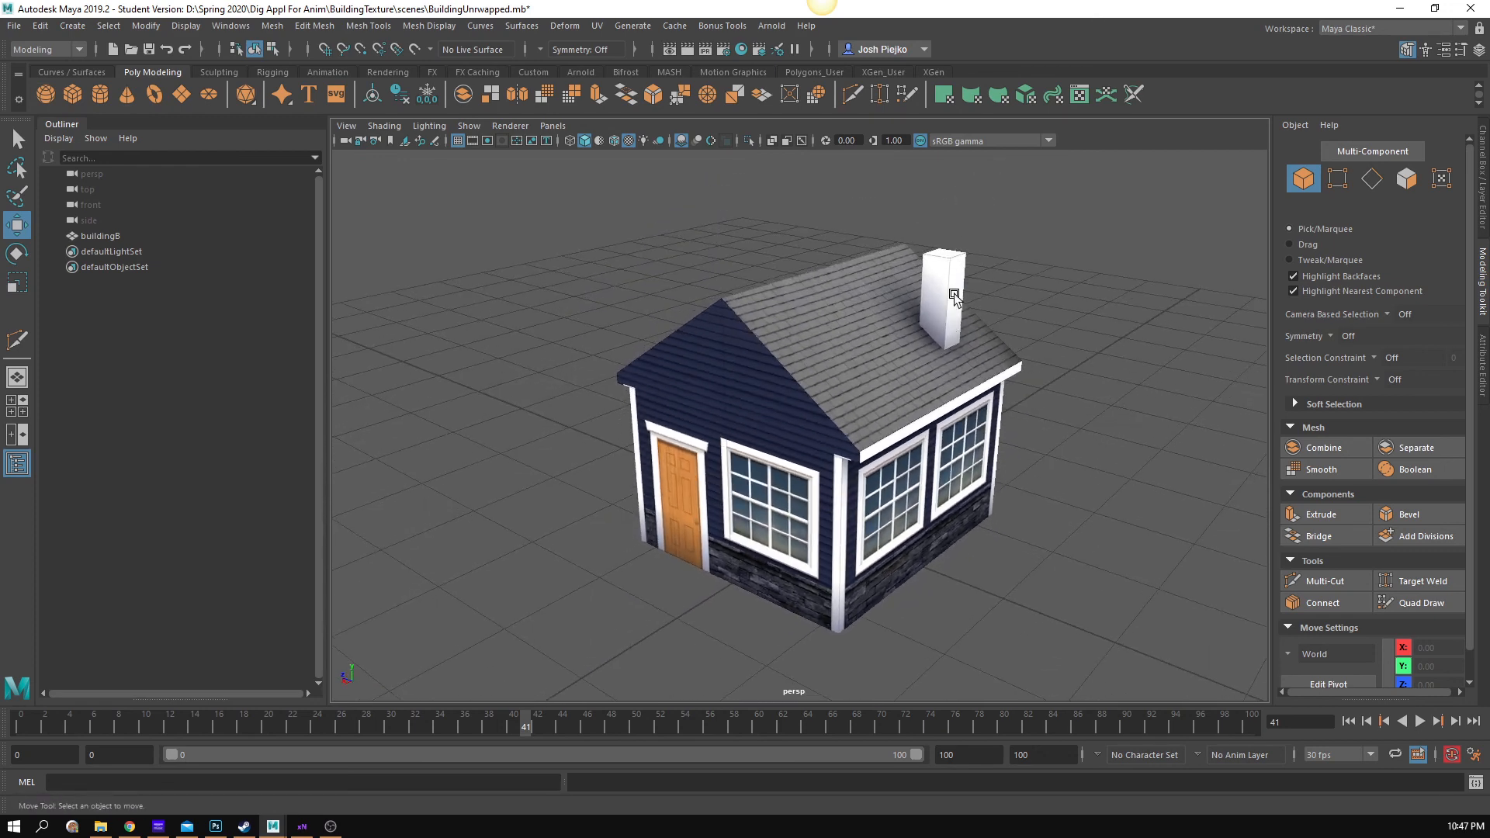
drag(943, 385, 1034, 452)
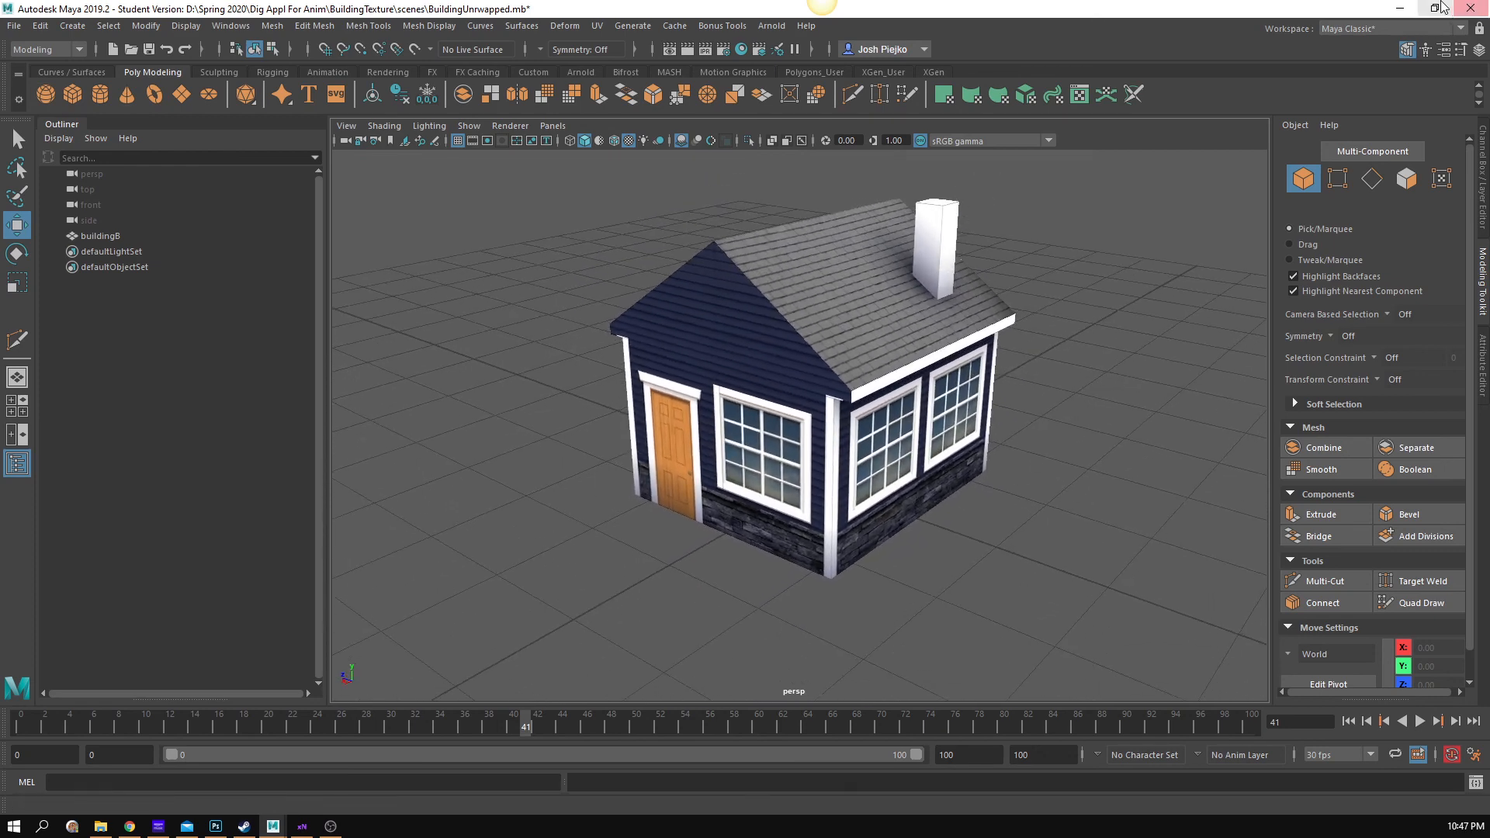
drag(844, 540, 964, 560)
scroll(964, 560, up, 4)
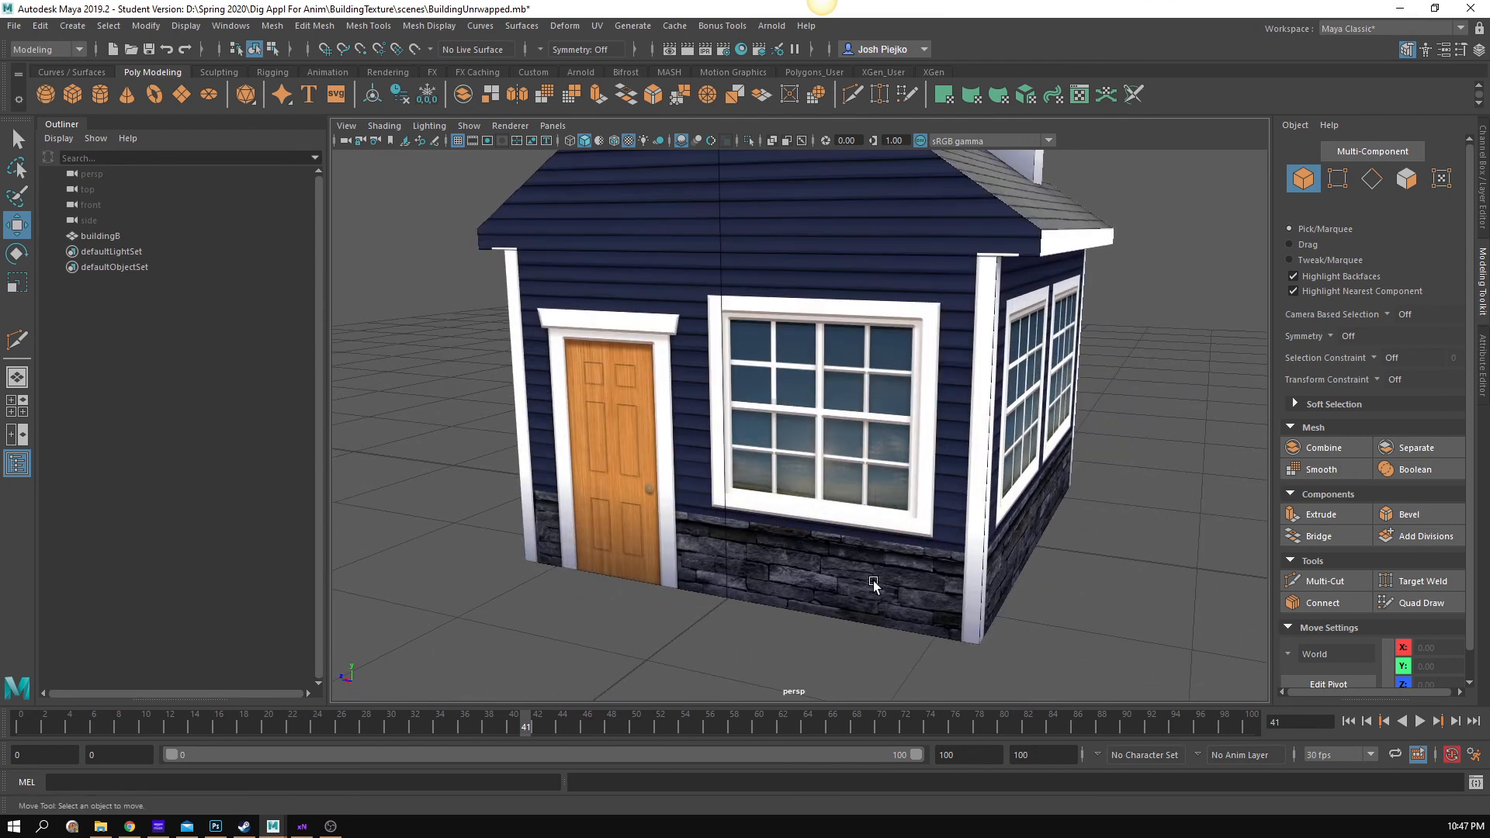
scroll(873, 583, down, 5)
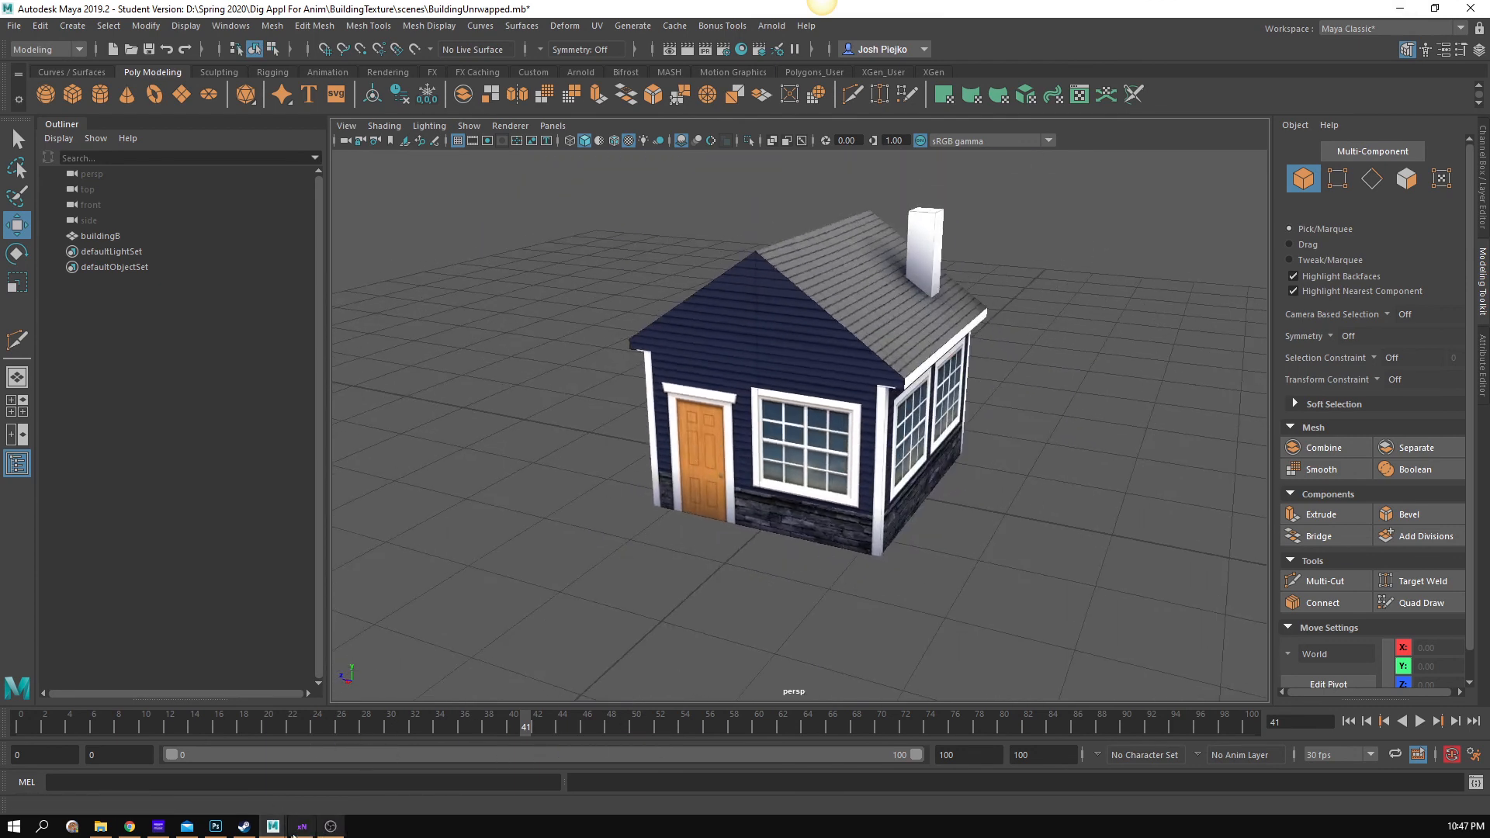
- Switch back to the building colour document in Photoshop and view the whole texture layout
click(215, 826)
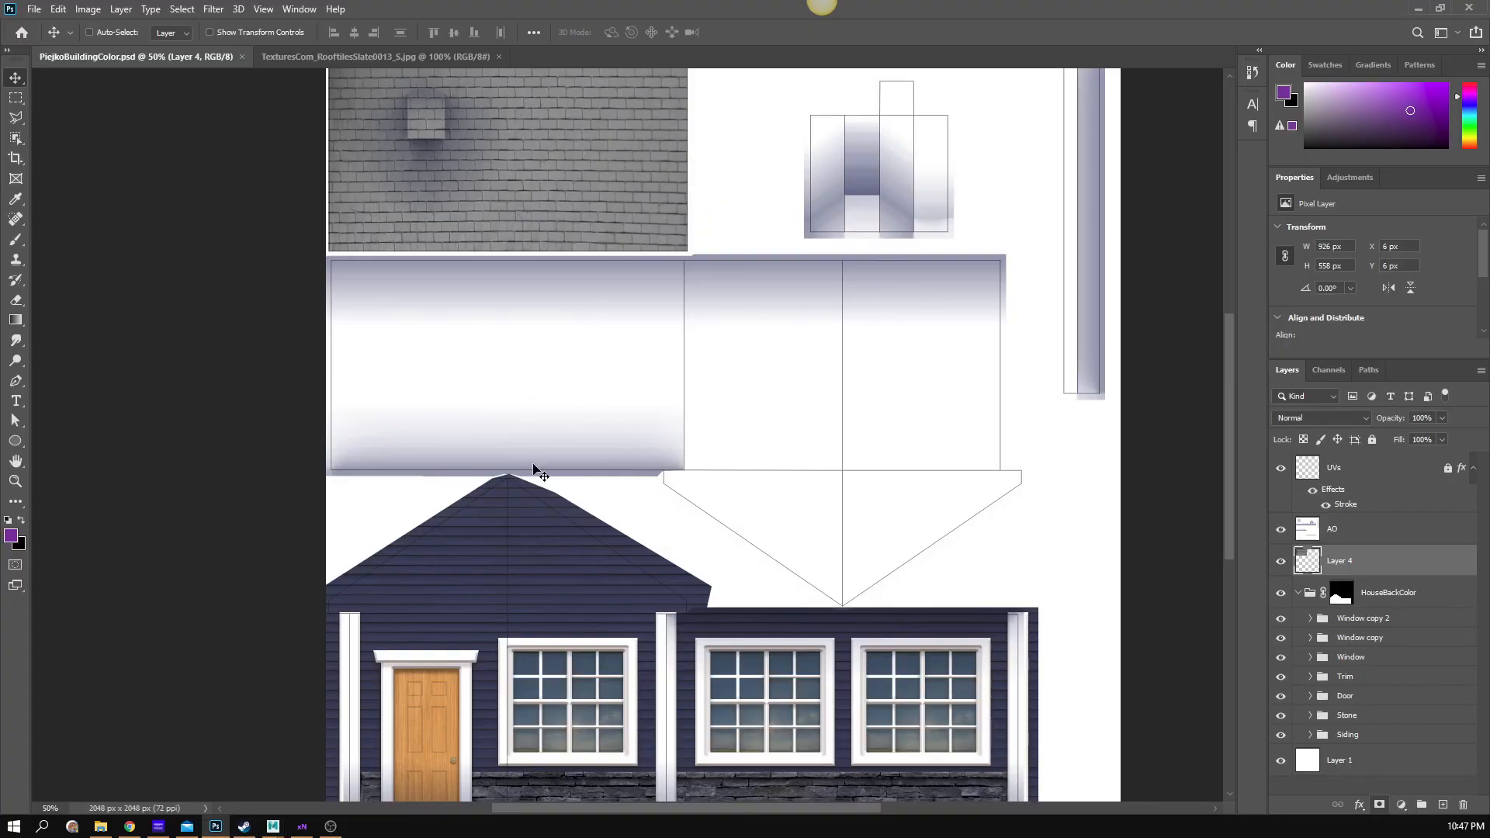
drag(816, 582, 800, 510)
key(z)
alt+click(934, 543)
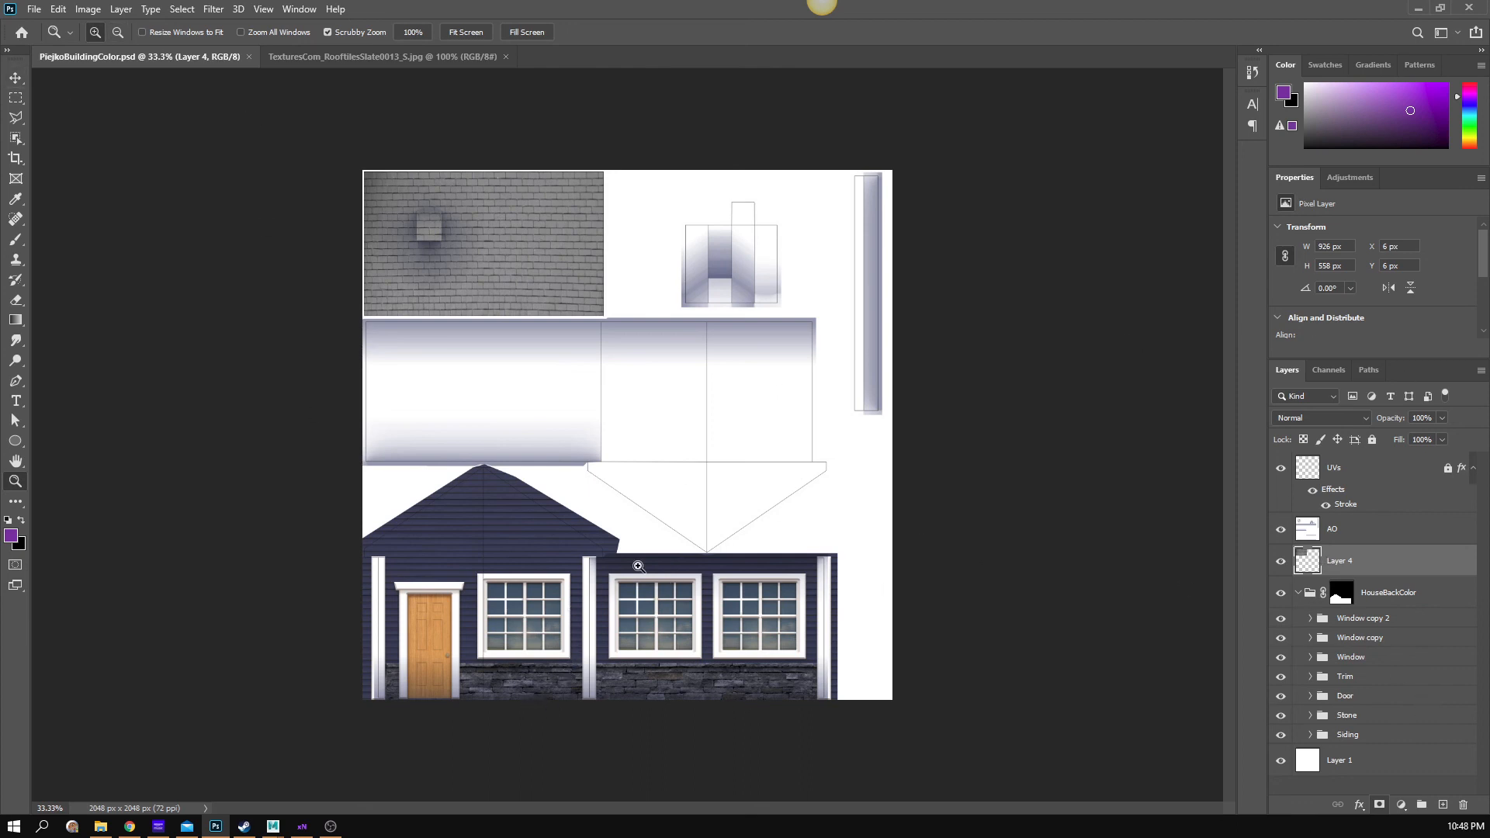
click(35, 9)
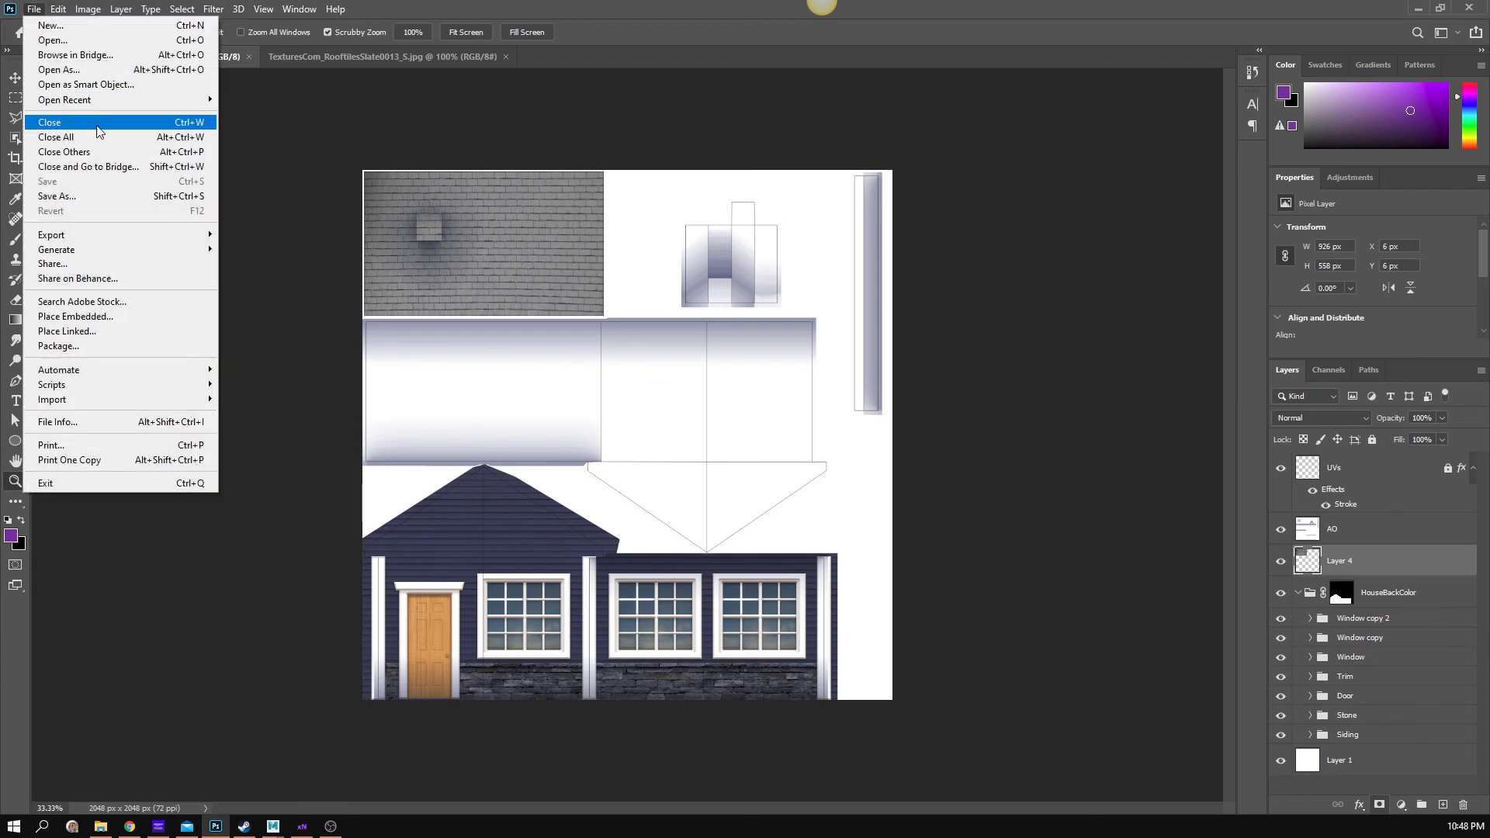
key(Escape)
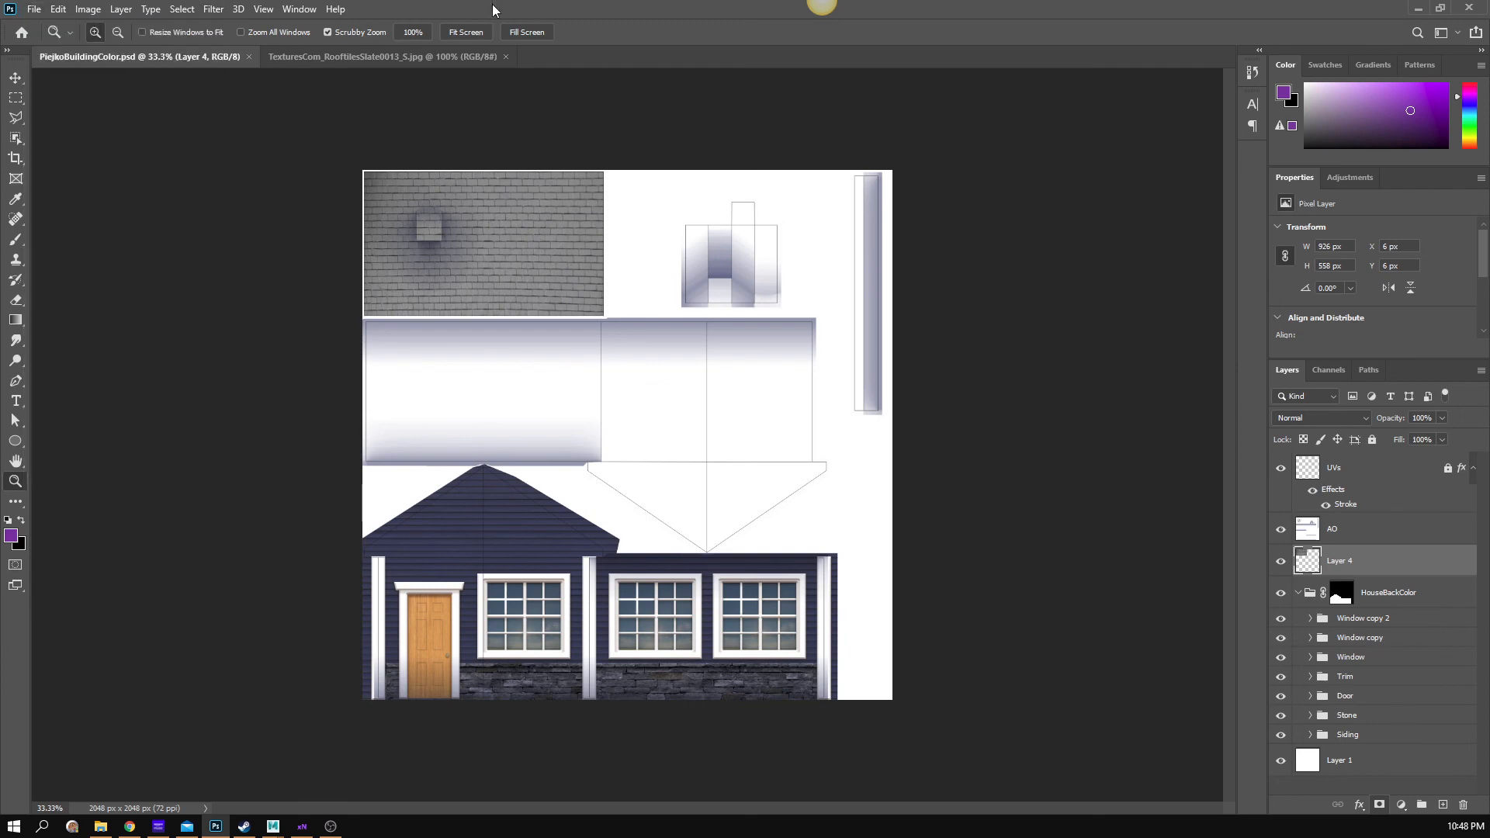
click(547, 320)
click(43, 11)
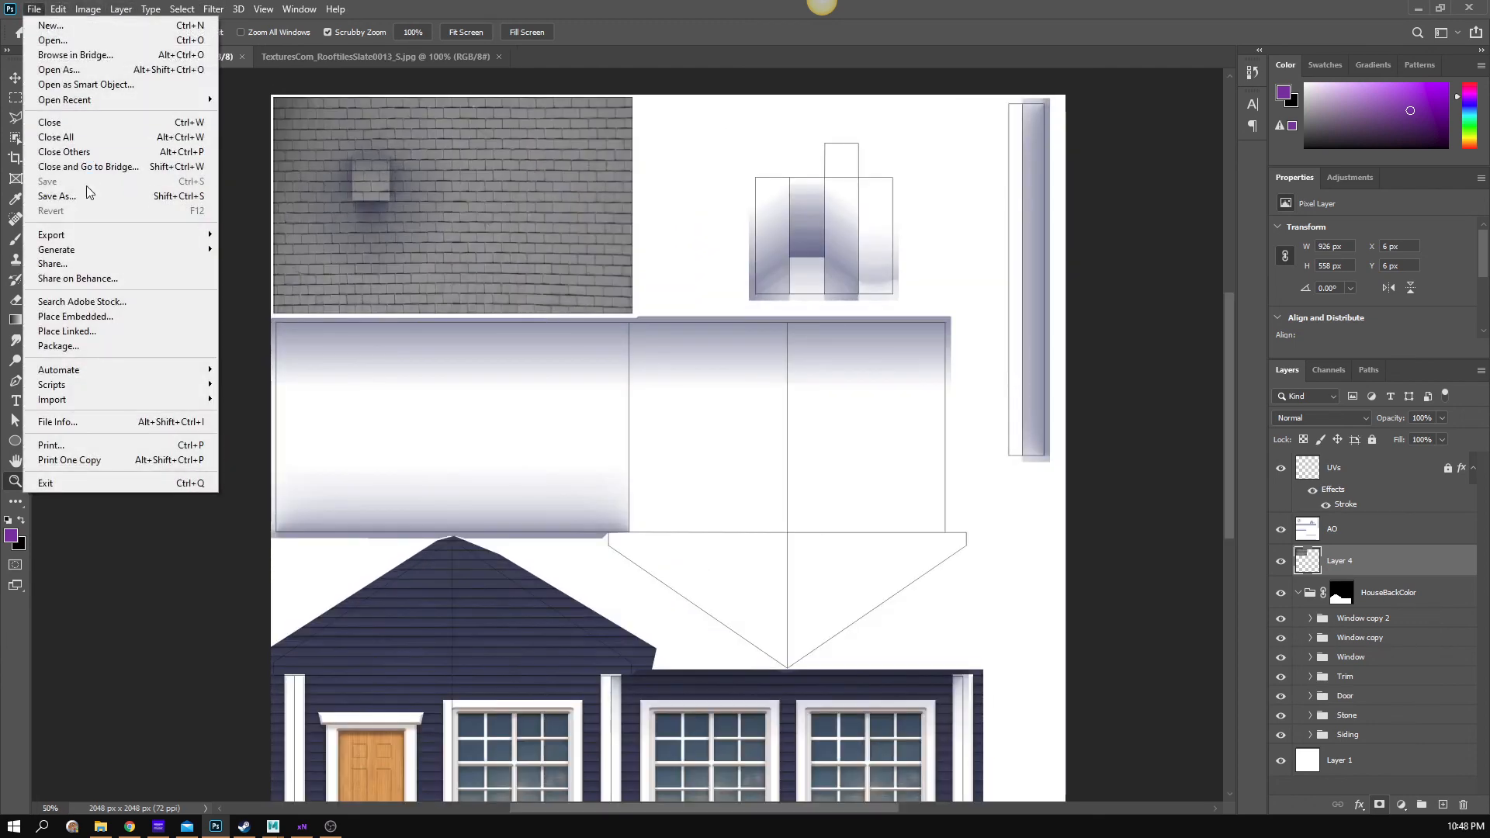
click(672, 7)
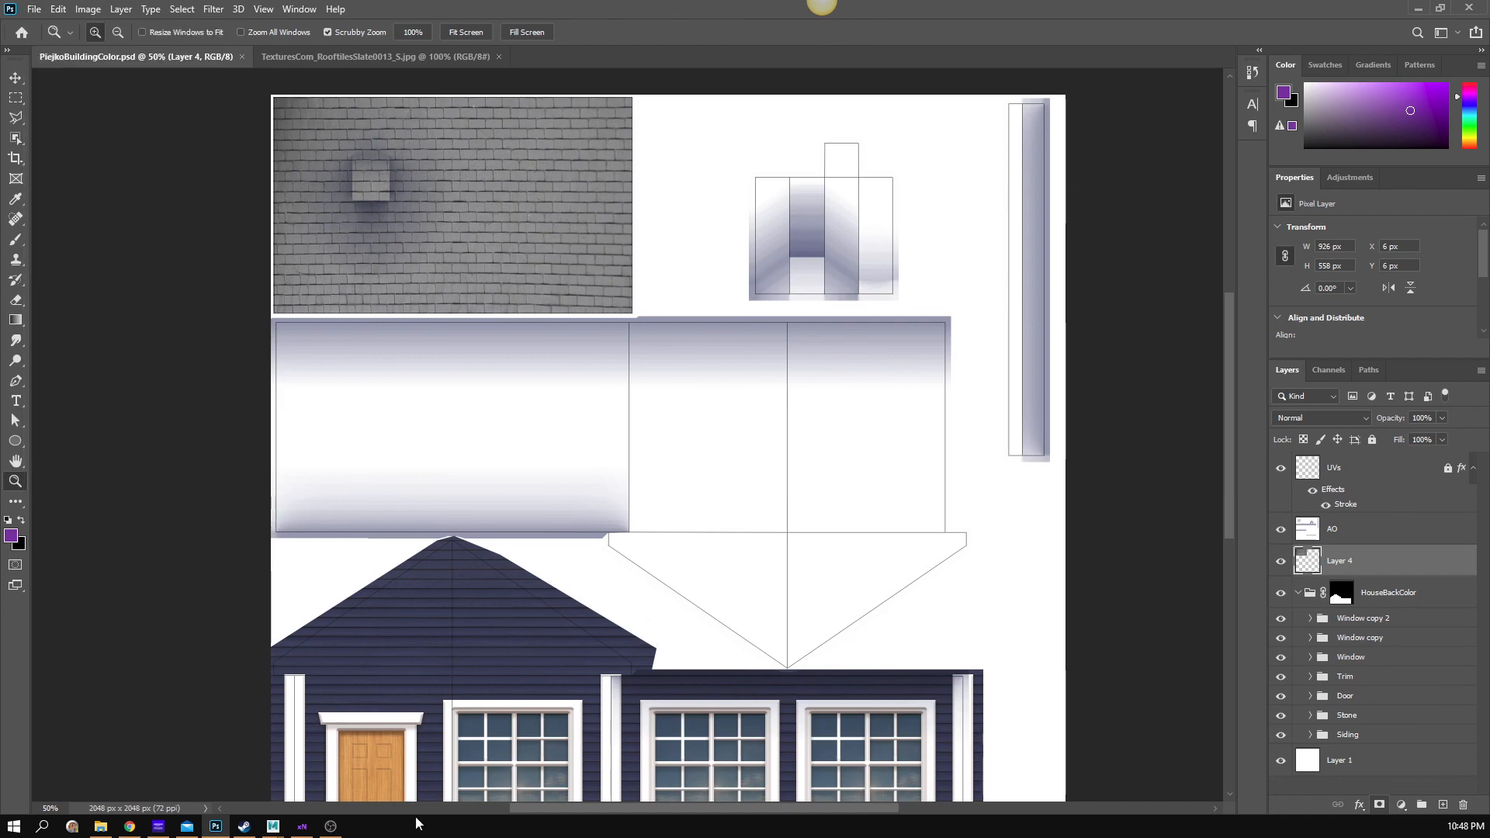